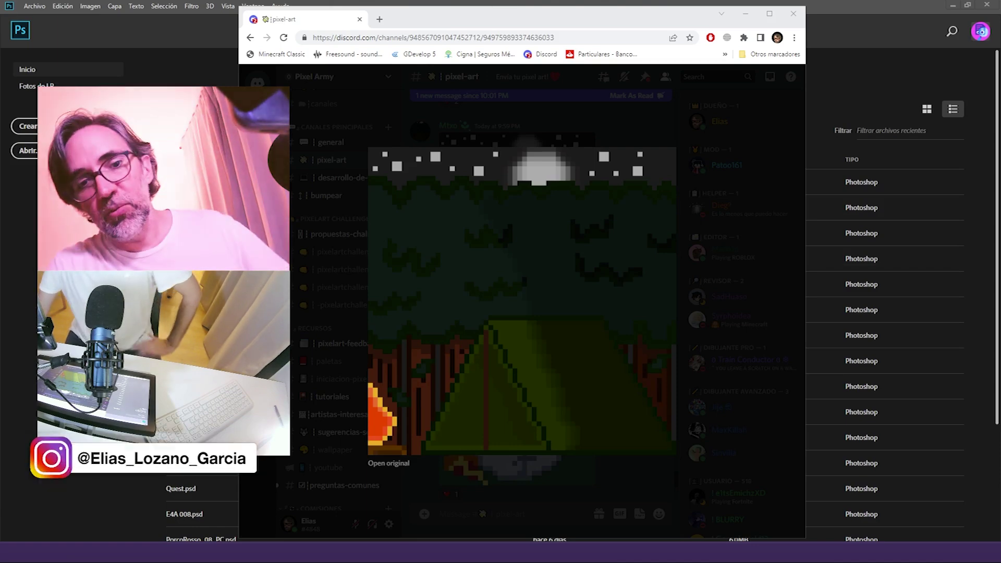
Step: Open the camping pixel-art image in its original size in a separate browser tab and copy it
right_click(529, 250)
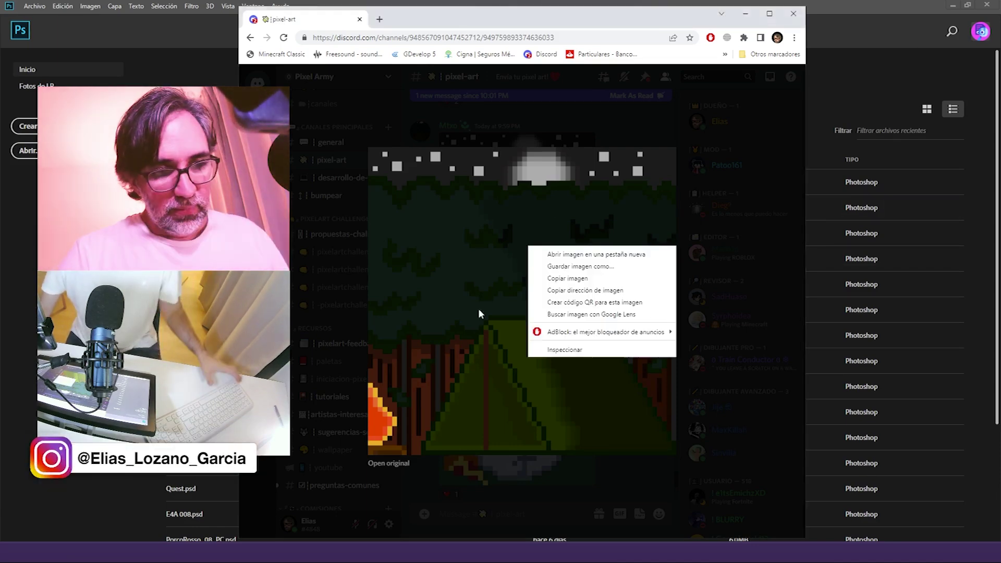
click(389, 464)
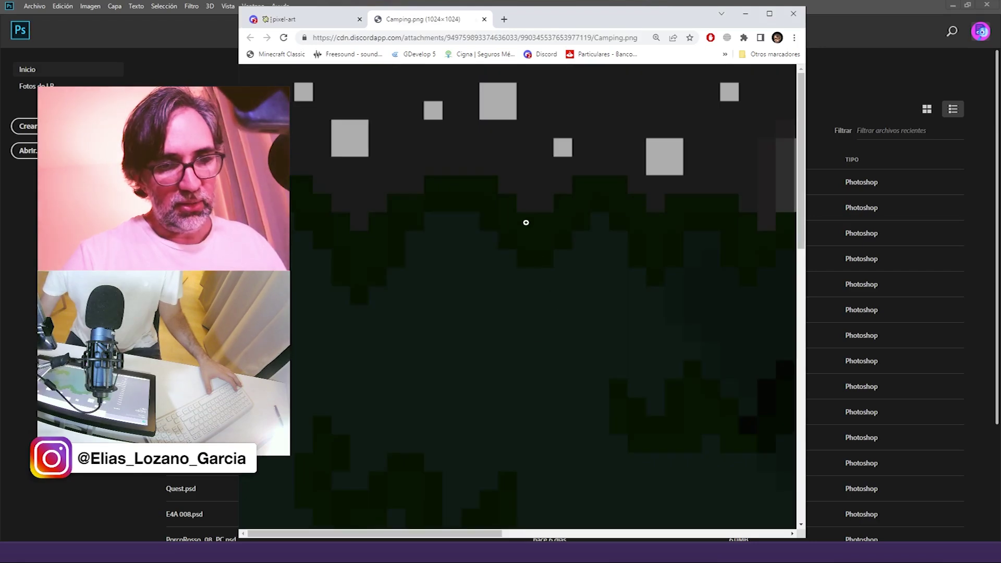
right_click(524, 222)
click(573, 259)
right_click(574, 259)
click(605, 292)
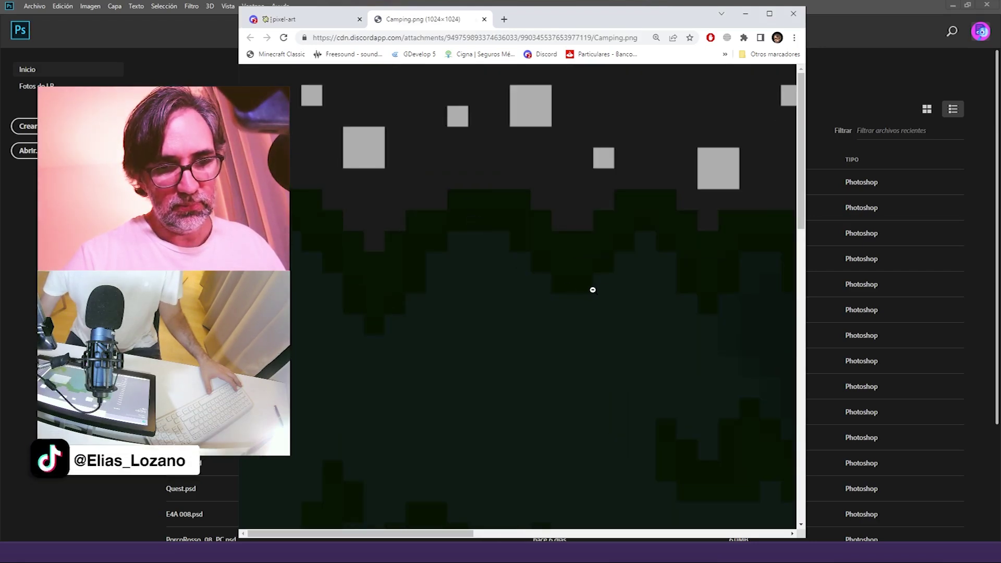
Step: Switch to Photoshop, create a new document and paste the copied camping image into it
click(849, 4)
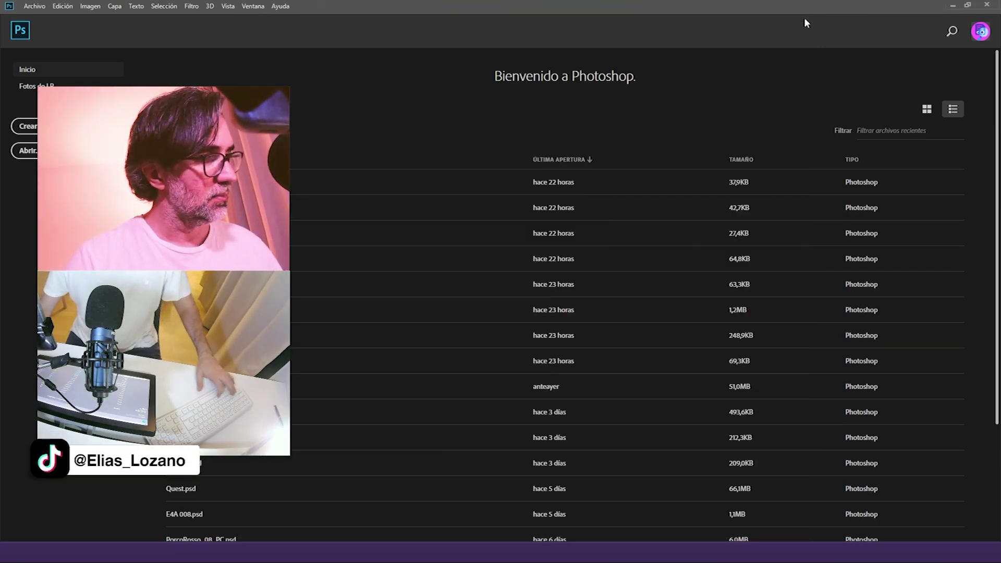
key(ctrl+n)
key(Return)
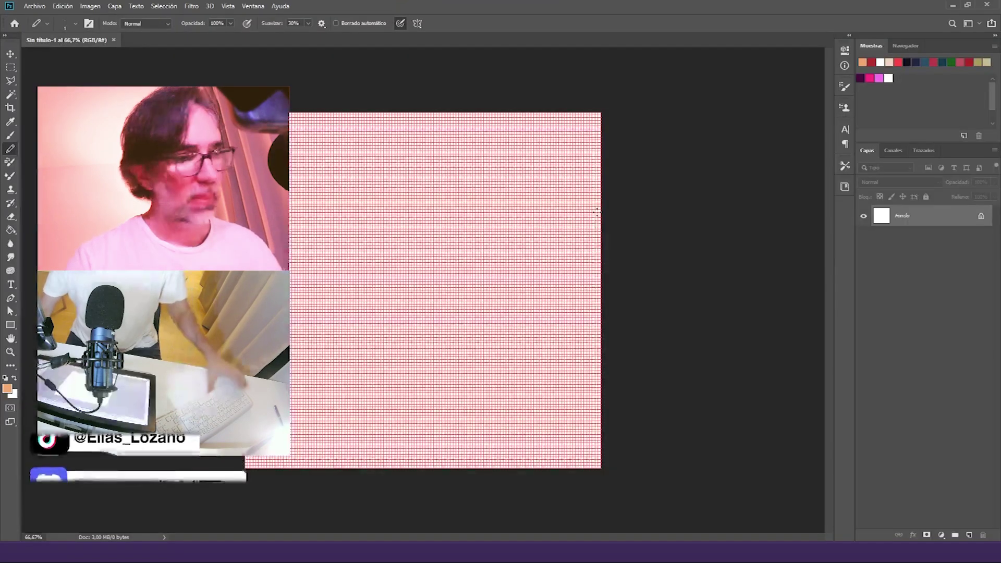
key(ctrl+v)
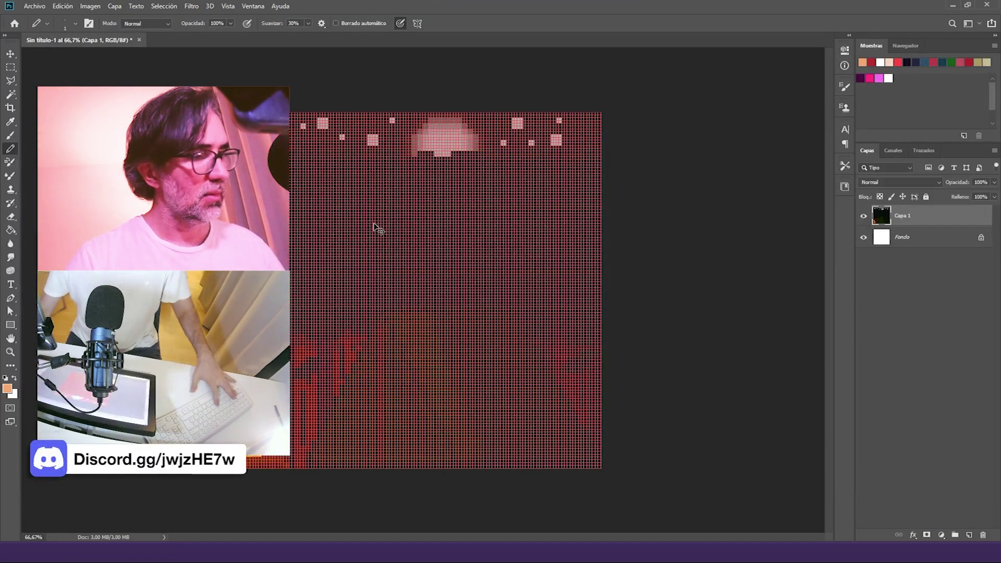
Step: Measure one black square of the tent's diagonal outline with a rectangular selection to check the artwork's pixel size
ctrl+click(397, 366)
ctrl+click(385, 375)
ctrl+click(385, 375)
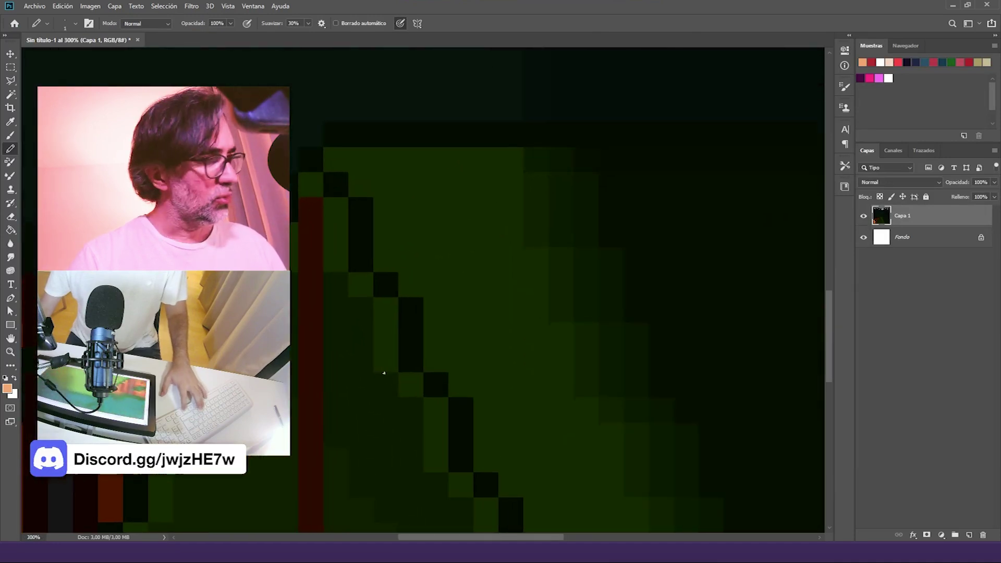
key(m)
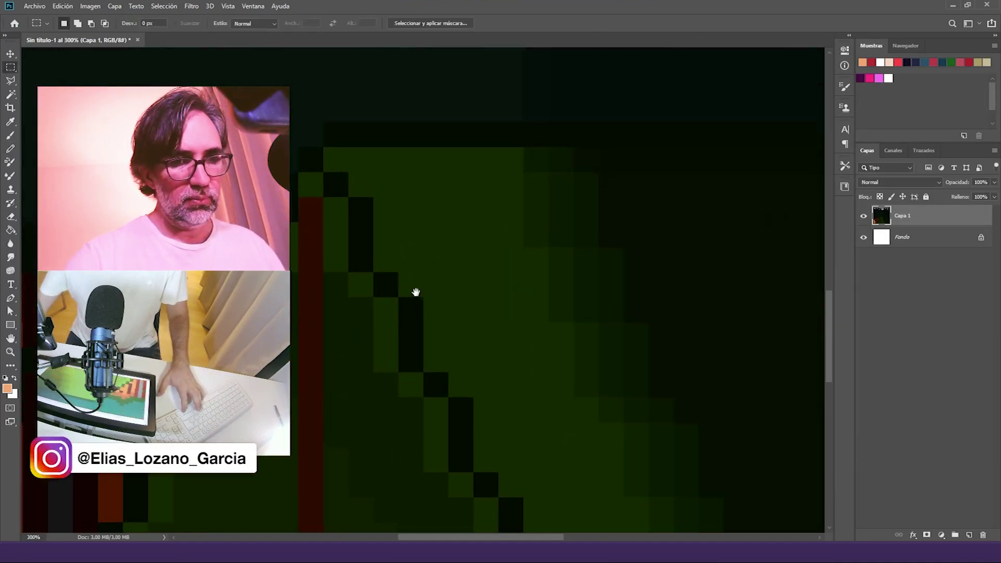
ctrl+click(395, 380)
ctrl+click(398, 375)
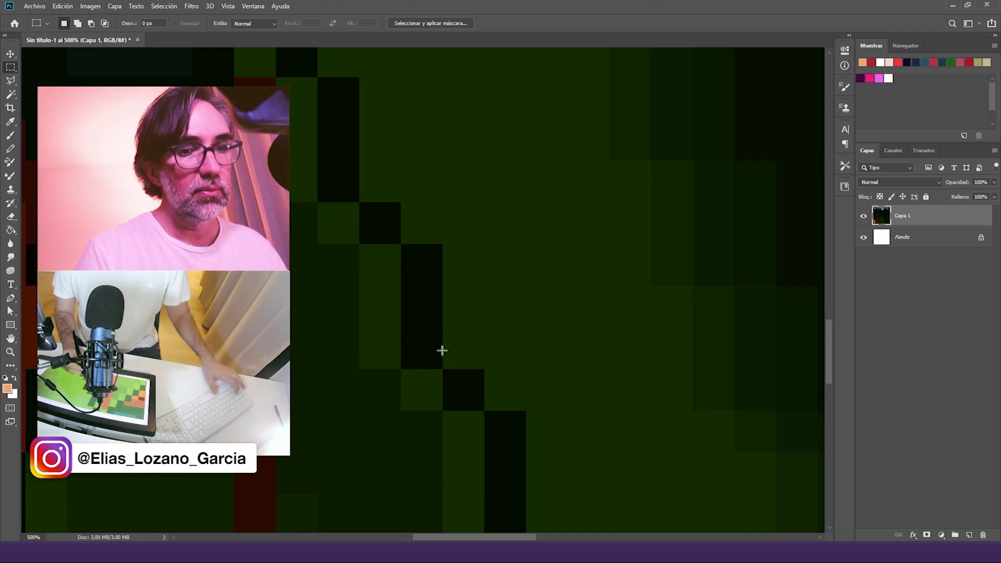
drag(361, 203, 406, 244)
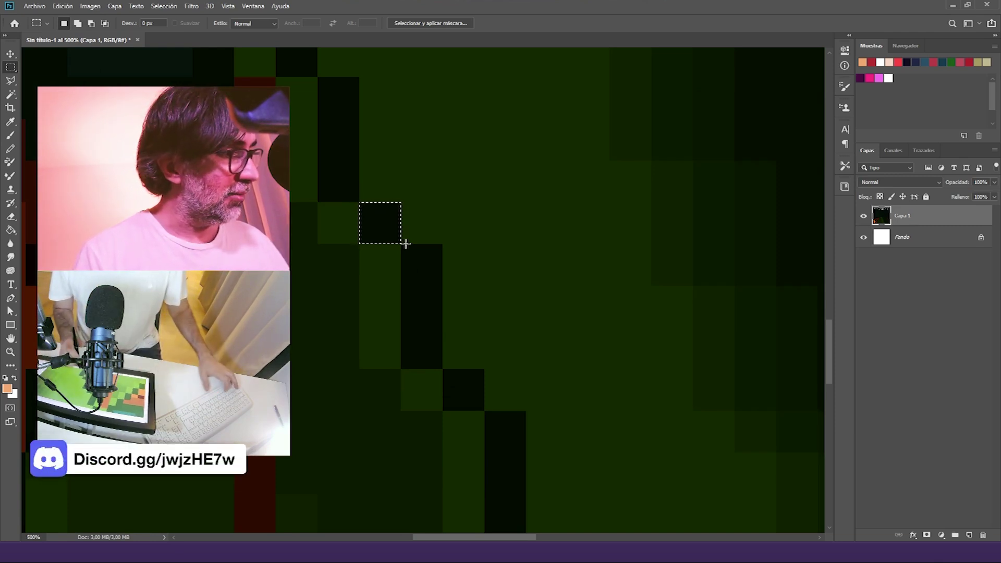
click(373, 206)
drag(362, 203, 401, 244)
Step: Resize the image to 6,25 percent in width and height, keeping hard-edged nearest-neighbour resampling
click(89, 6)
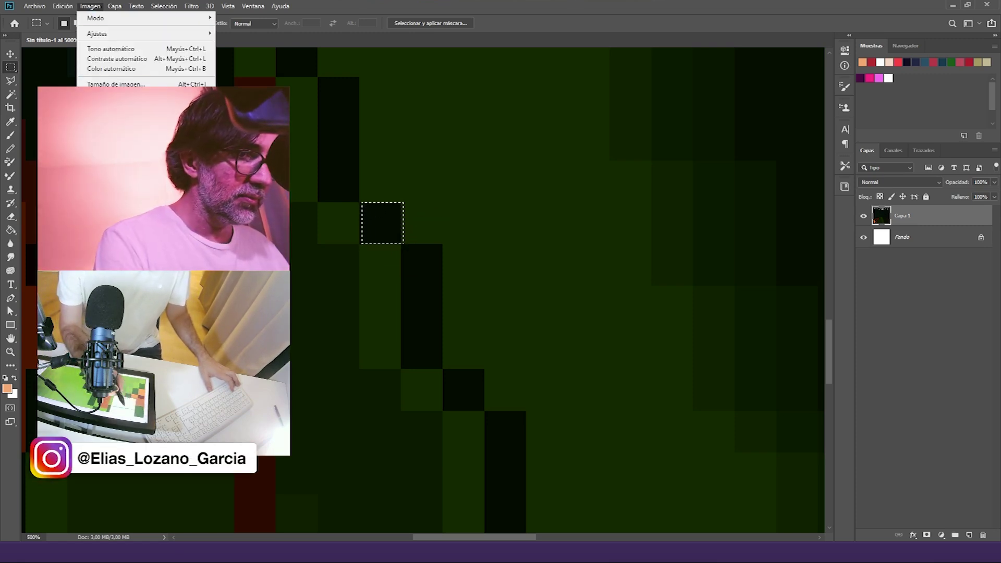
key(Return)
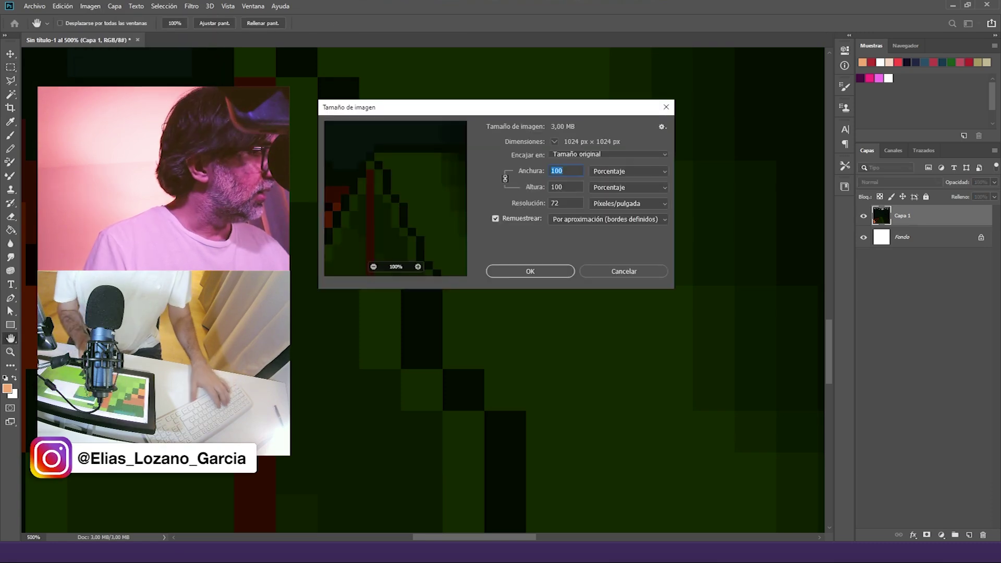
text(6,25)
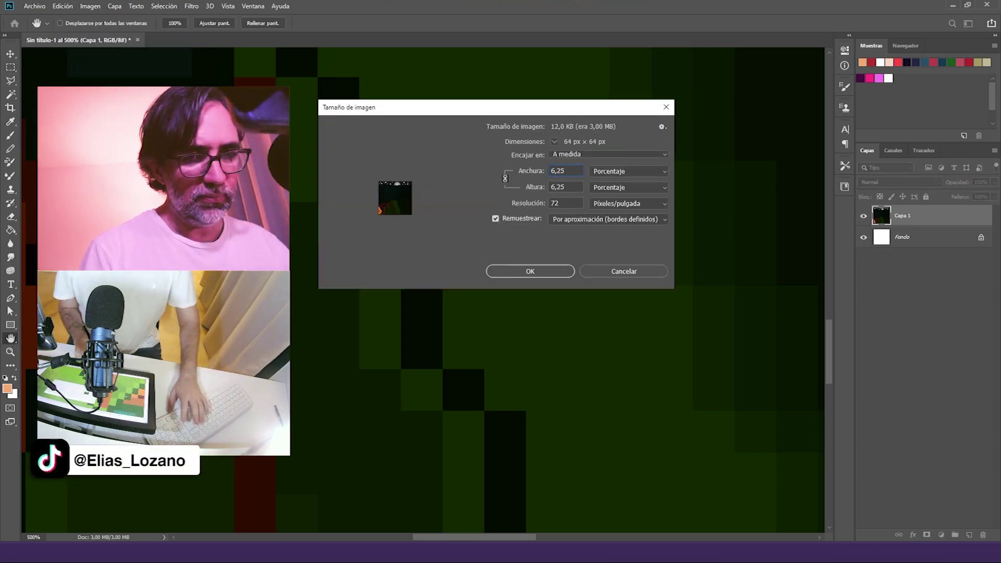
key(Return)
key(f)
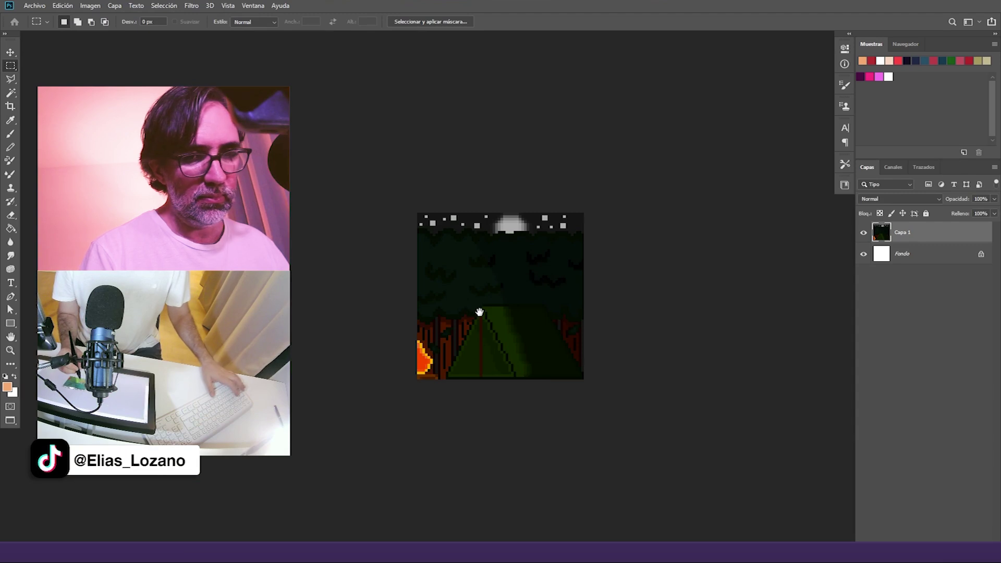
key(f)
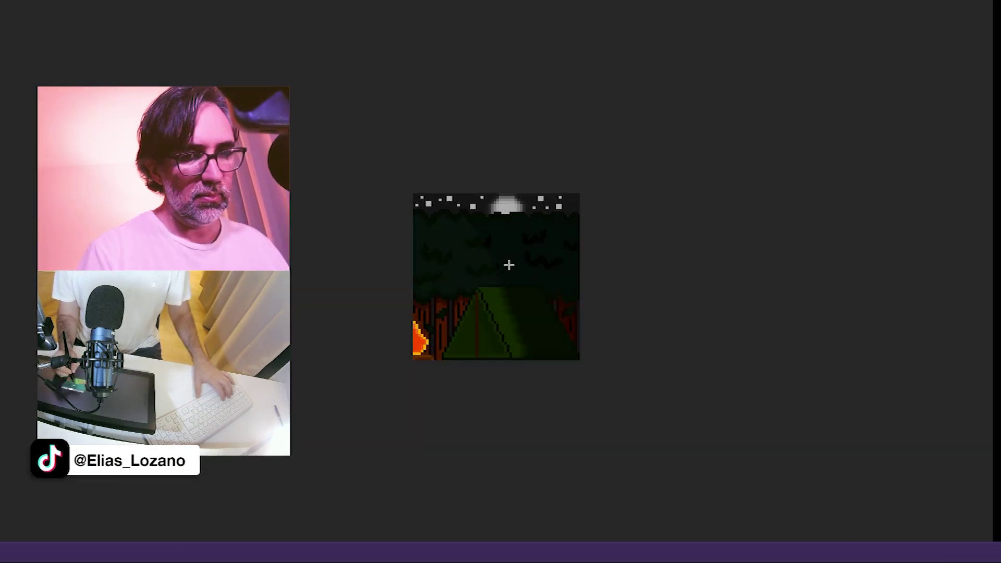
key(f)
key(f)
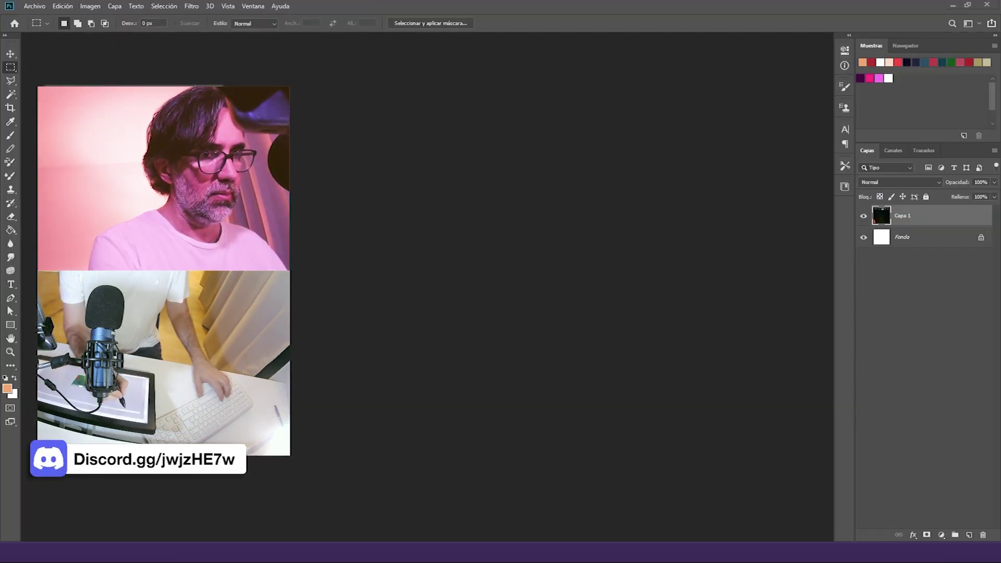
Step: Float the document in its own window, enlarge the window and show the image at 800%
drag(94, 41, 424, 51)
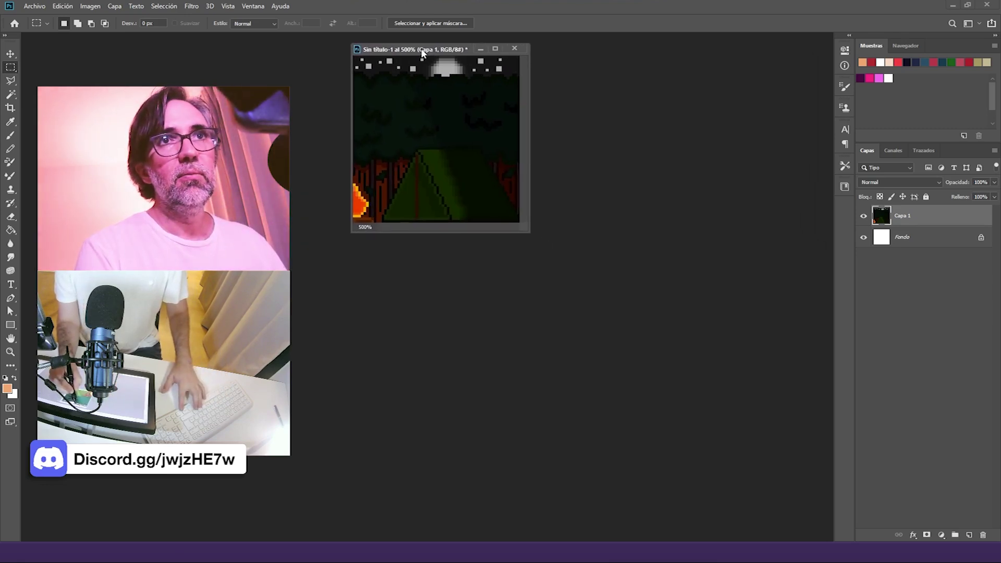
drag(530, 231, 706, 468)
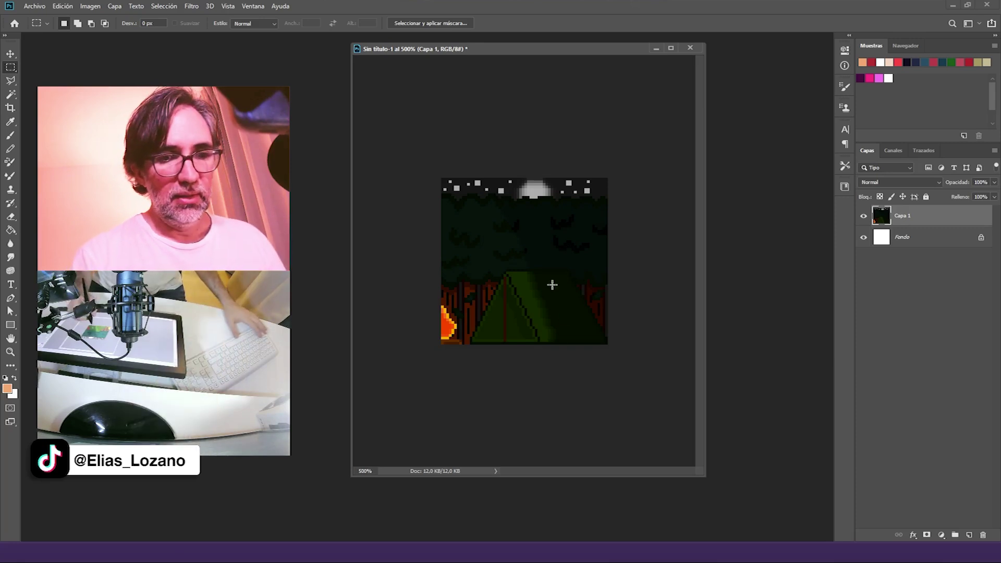
scroll(524, 261, up, 3)
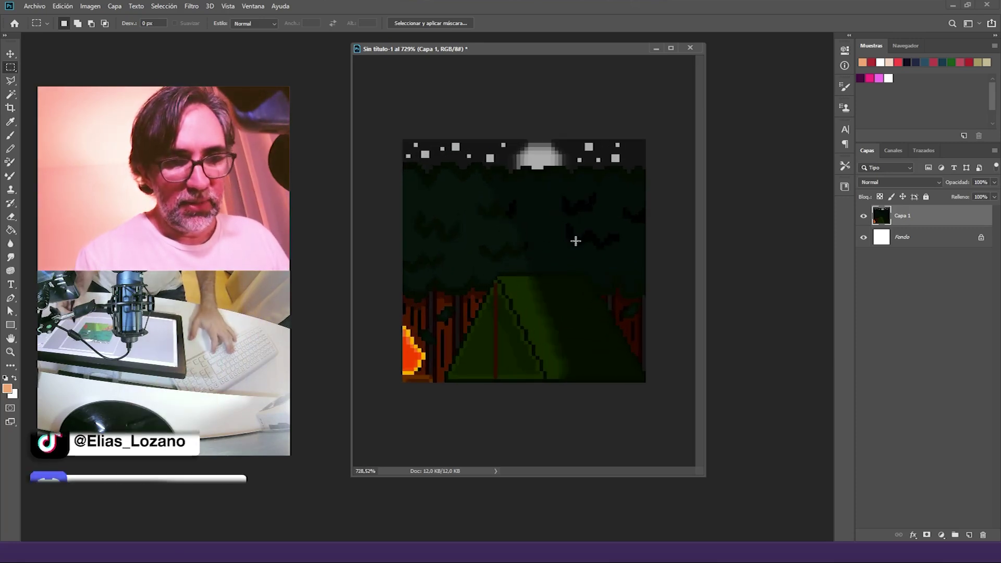
key(ctrl+plus)
drag(698, 473, 708, 388)
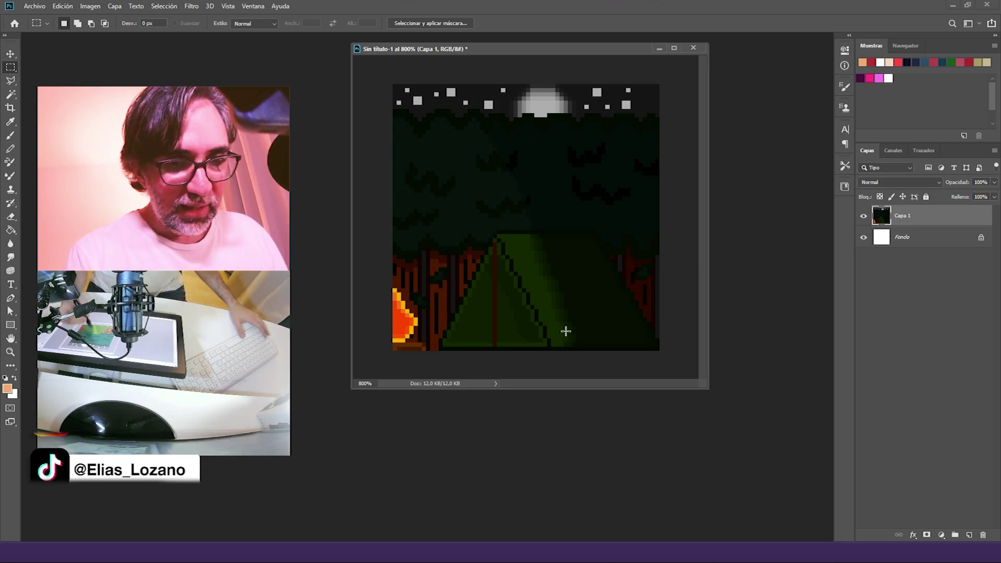
Step: Duplicate the Capa 1 layer and add a new empty layer above the copy
key(b)
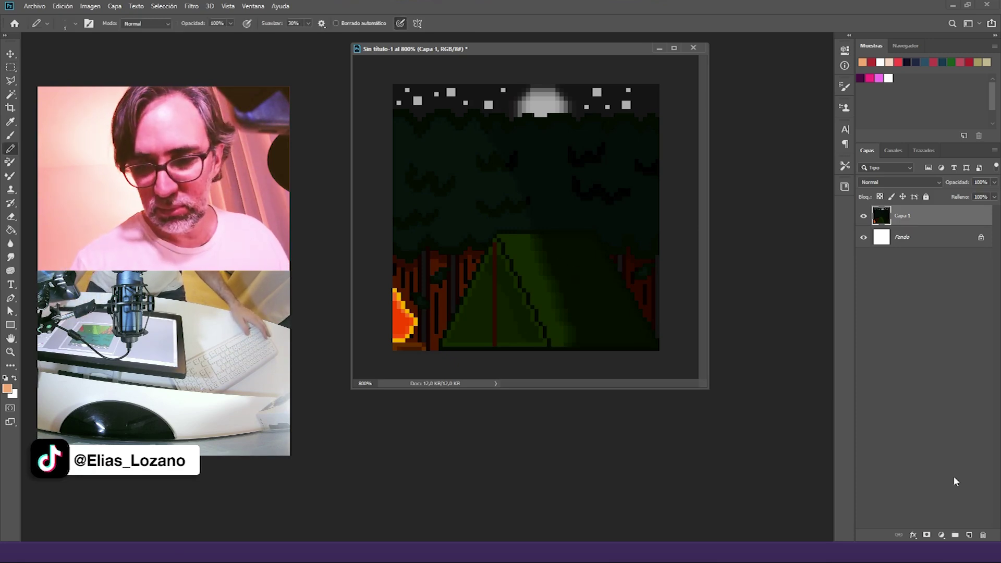
right_click(913, 216)
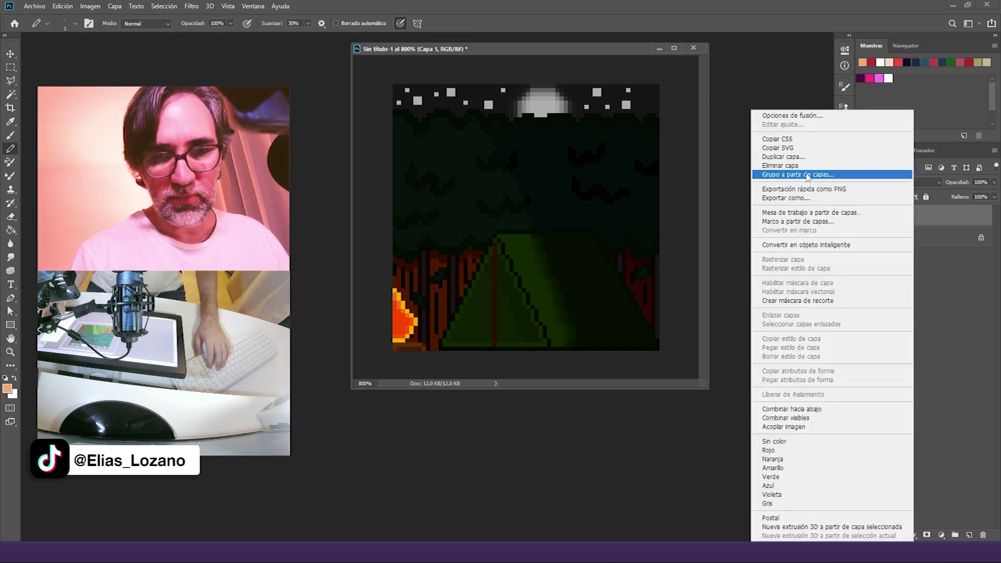
click(804, 157)
key(Return)
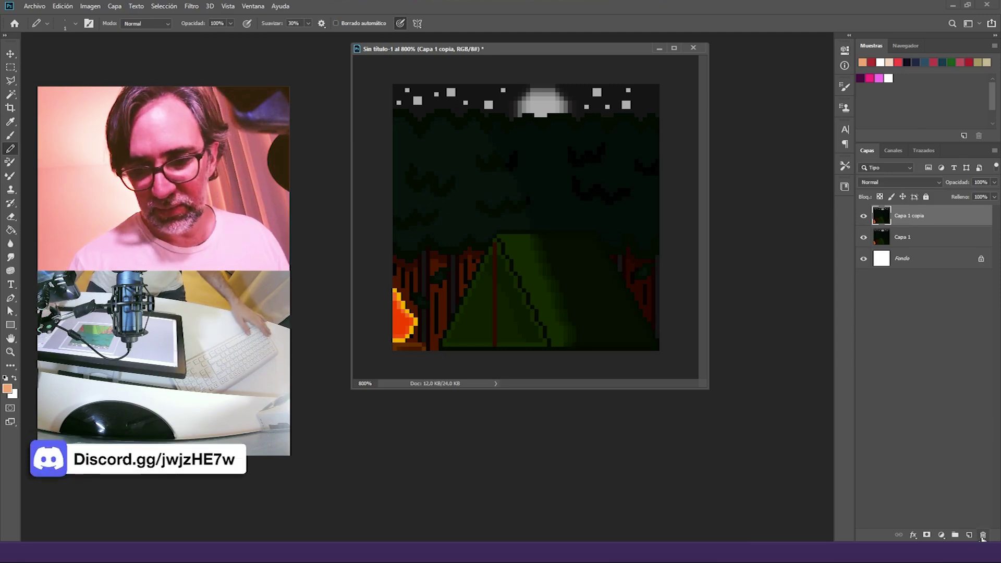
click(969, 536)
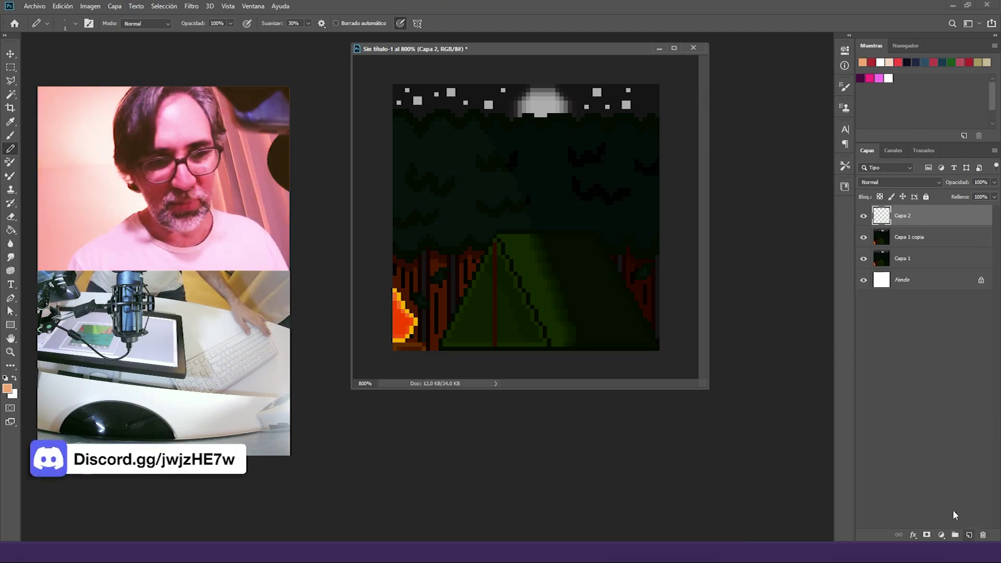
Step: Paint the tent's right-hand side a uniform dark tone sampled from its shaded area, covering the bright green with the Pencil
ctrl+click(586, 286)
drag(708, 388, 791, 481)
alt+click(633, 326)
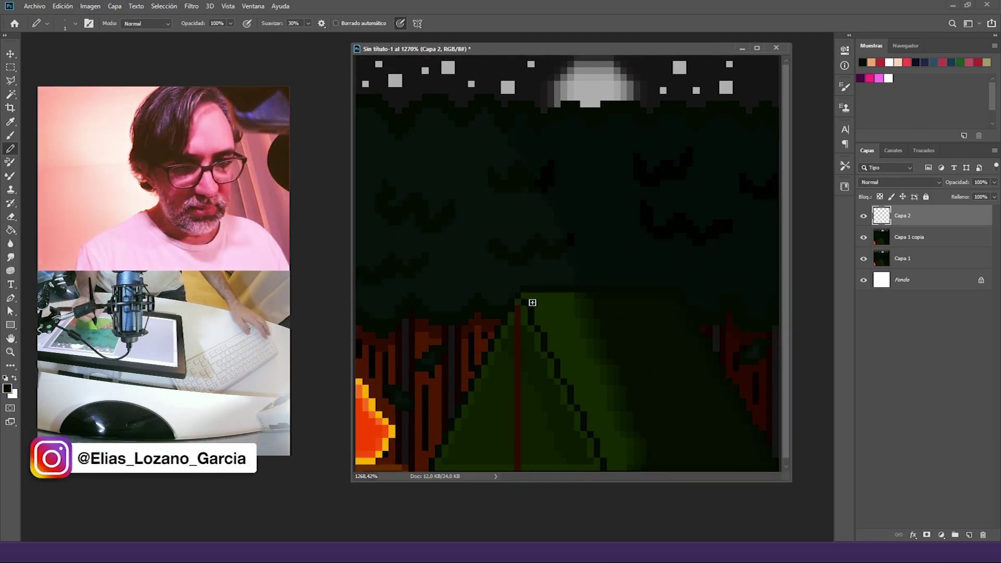
drag(527, 297, 605, 297)
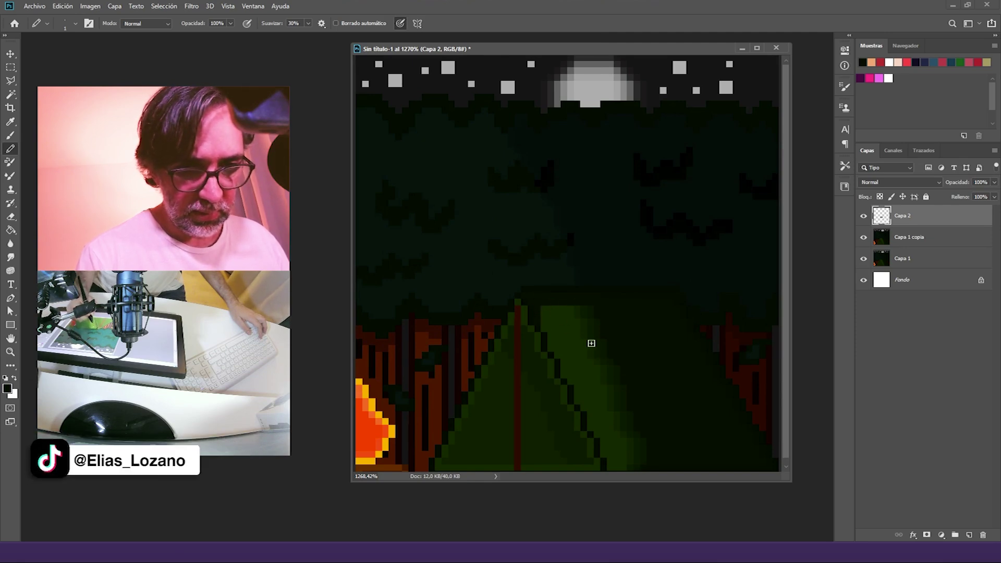
shift+click(609, 468)
alt+right_click(591, 366)
mouse_move(602, 320)
mouse_down()
mouse_move(561, 316)
mouse_move(613, 397)
mouse_move(555, 313)
mouse_move(625, 424)
mouse_move(594, 382)
mouse_move(627, 454)
mouse_move(620, 442)
mouse_move(644, 458)
mouse_move(703, 441)
mouse_move(725, 447)
mouse_up()
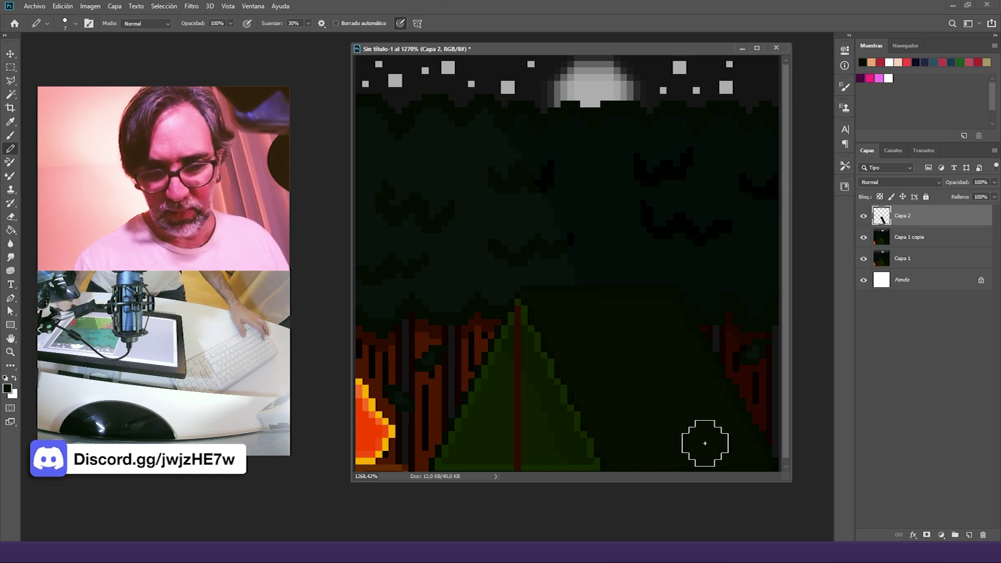
drag(662, 384, 722, 318)
drag(510, 396, 472, 414)
Step: Sample the yellow of the campfire's edge and try a one-pixel line down the tent's left slope
alt+click(386, 449)
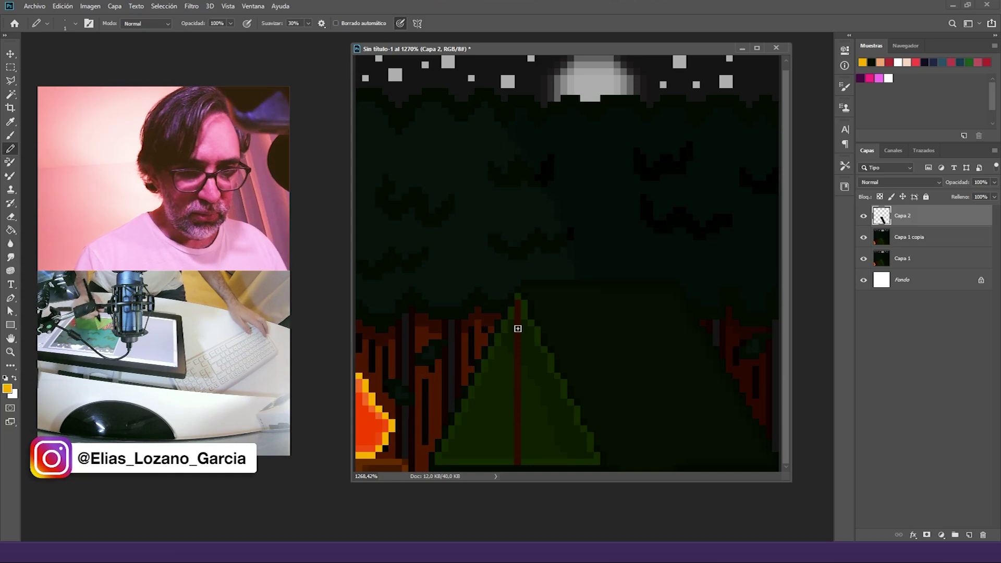
click(518, 294)
shift+click(432, 462)
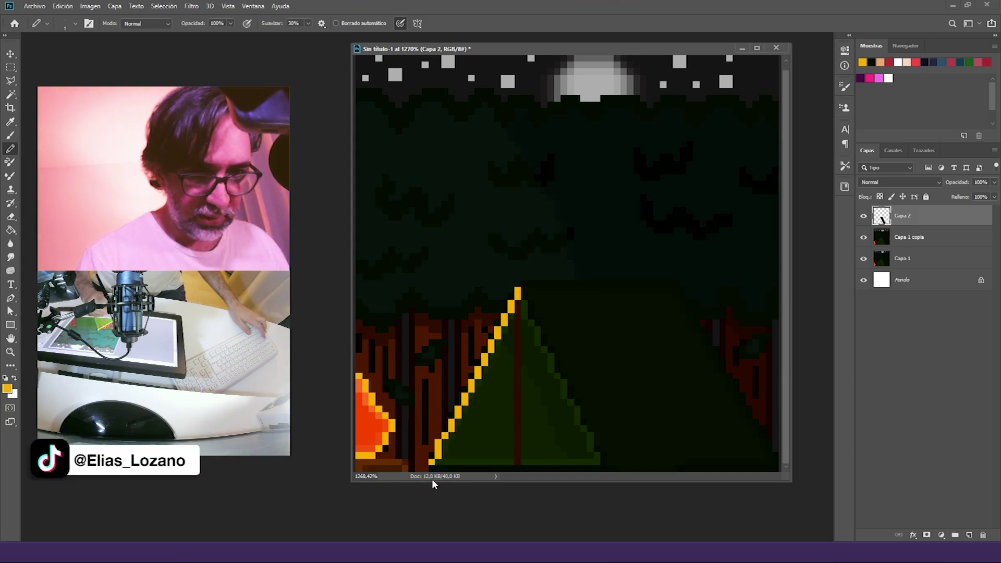
key(ctrl+z)
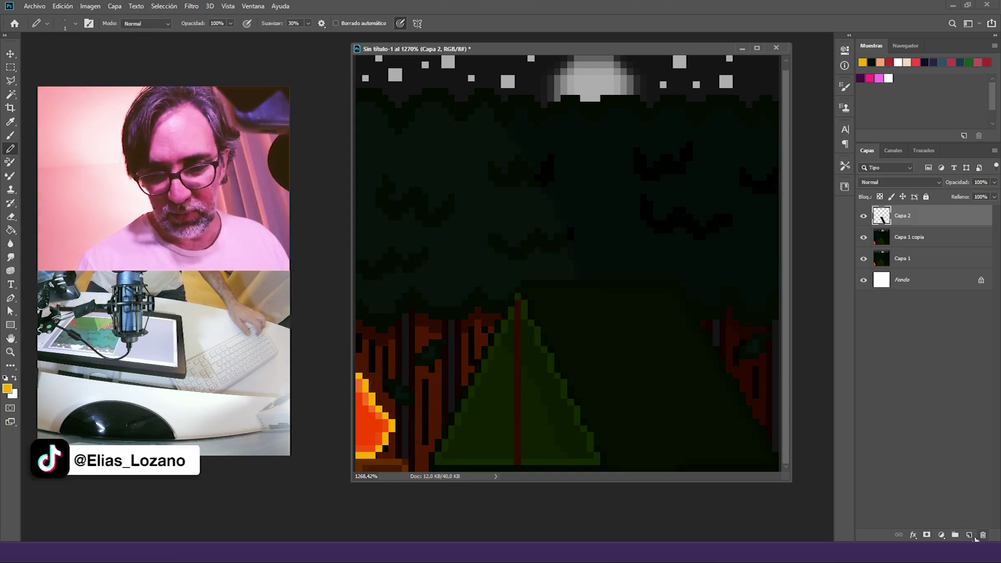
Step: Draw a thick yellow line down the tent's left slope on a new layer and lower that layer's opacity
click(970, 535)
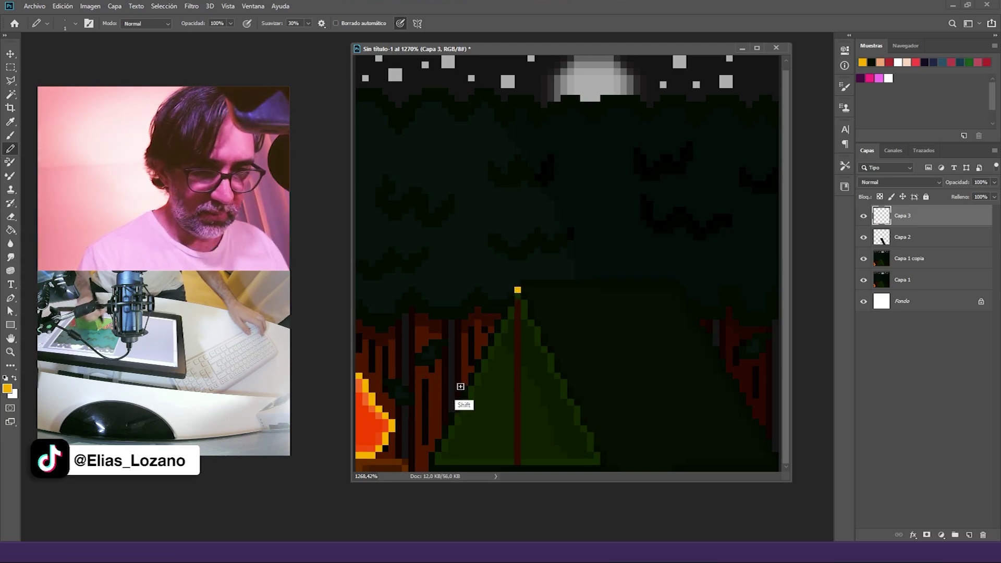
shift+click(431, 461)
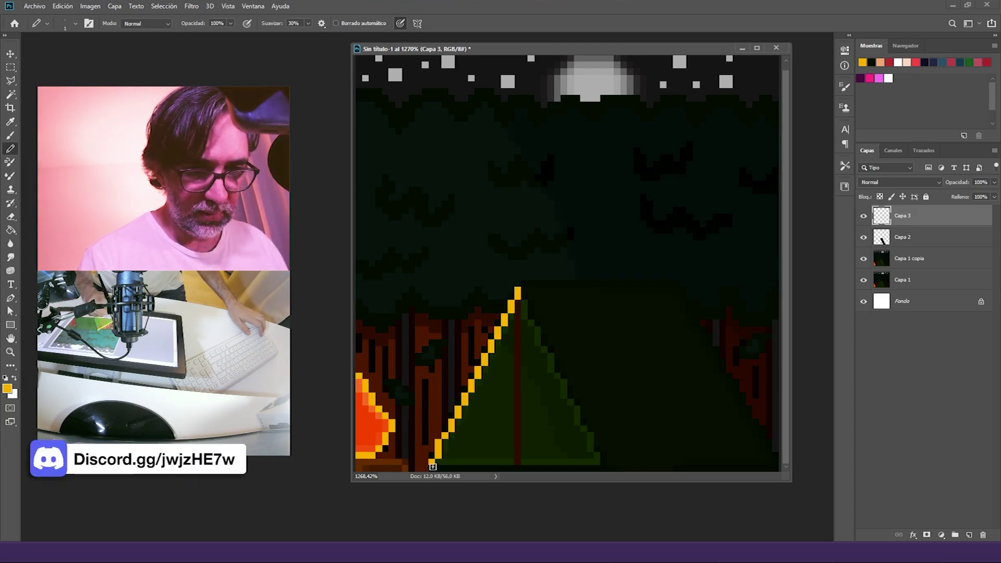
shift+click(518, 302)
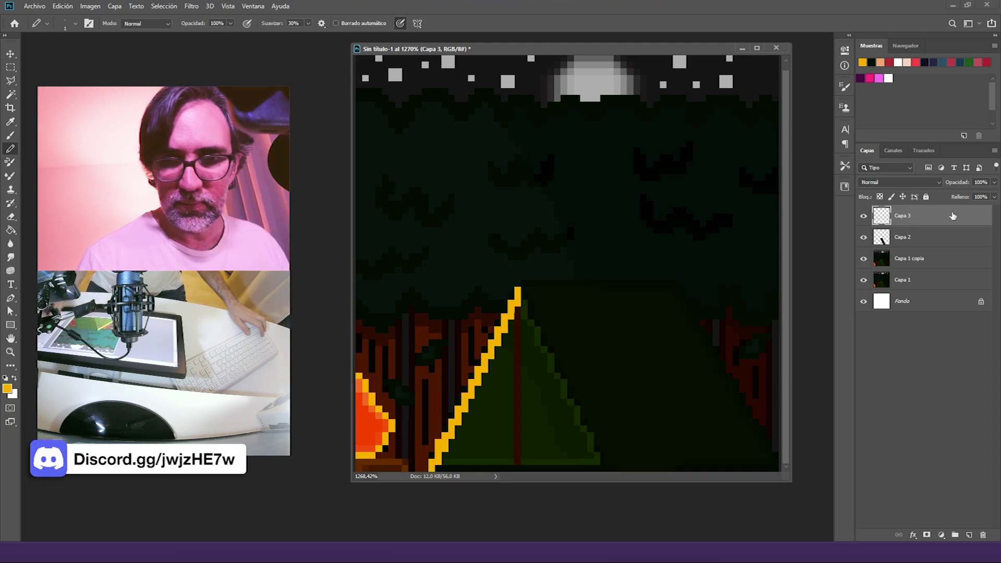
drag(971, 209, 956, 209)
Step: Draw a thin yellow line down the tent's left slope on another new layer
click(968, 534)
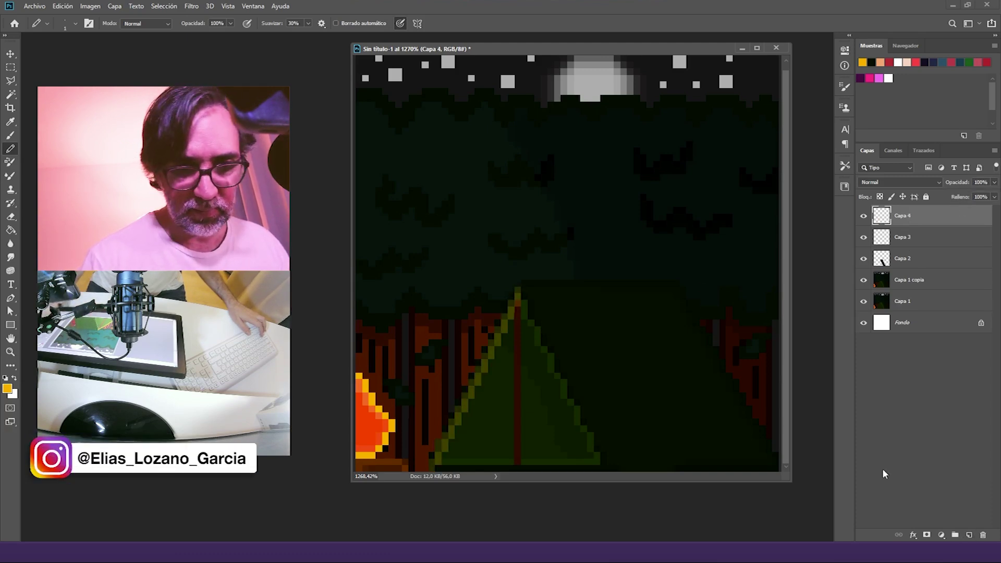
shift+click(432, 457)
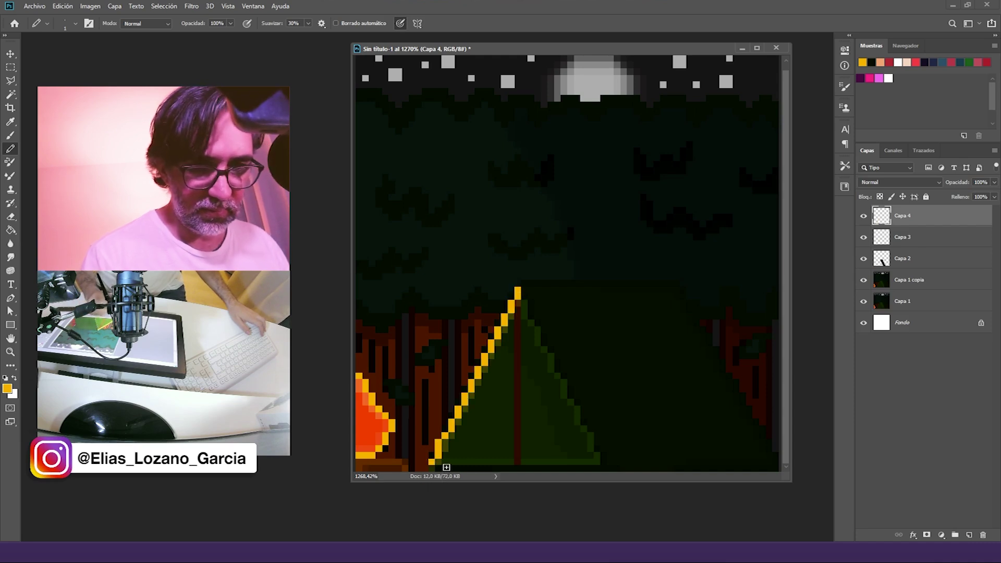
Step: Lower the opacity of the thin yellow line's layer, Capa 4, to 64% and delete the thick line's layer, Capa 3
drag(985, 200, 978, 203)
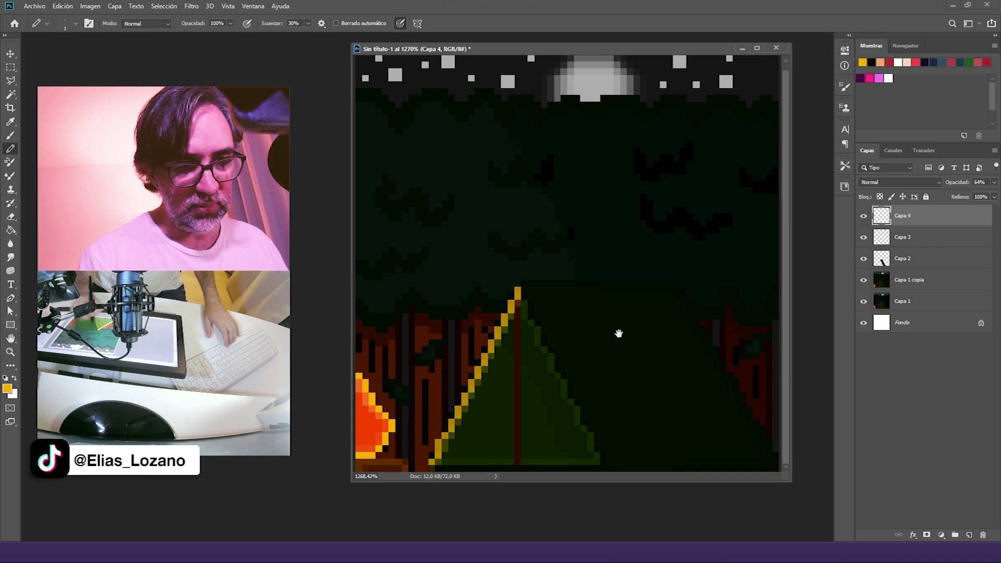
ctrl+alt+click(504, 384)
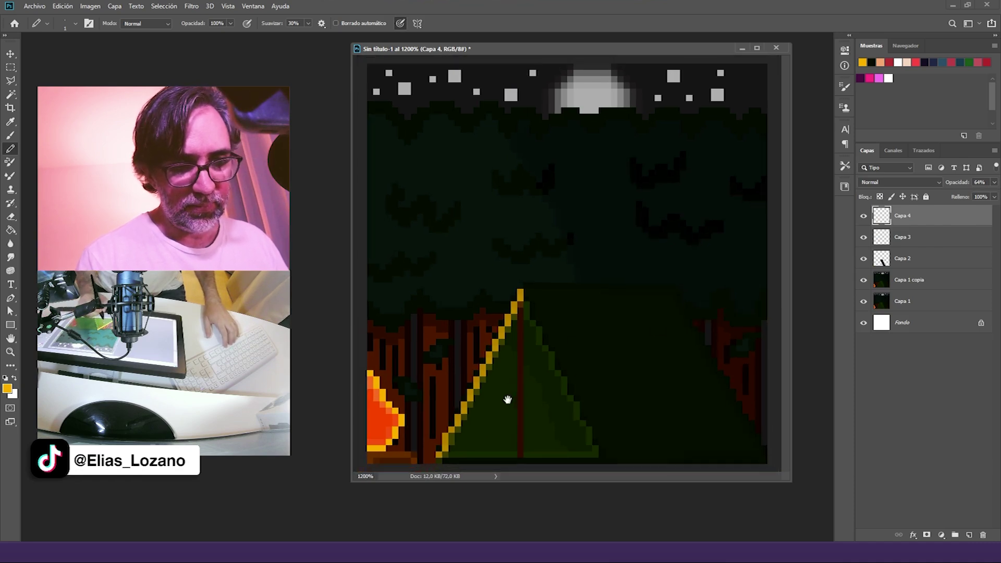
ctrl+click(435, 360)
drag(498, 310, 504, 285)
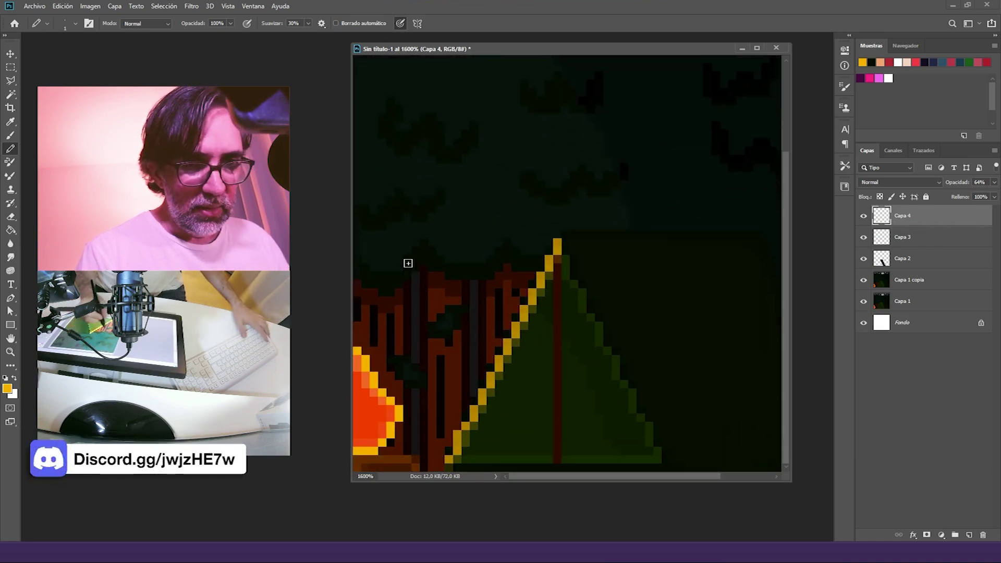
drag(464, 336, 513, 361)
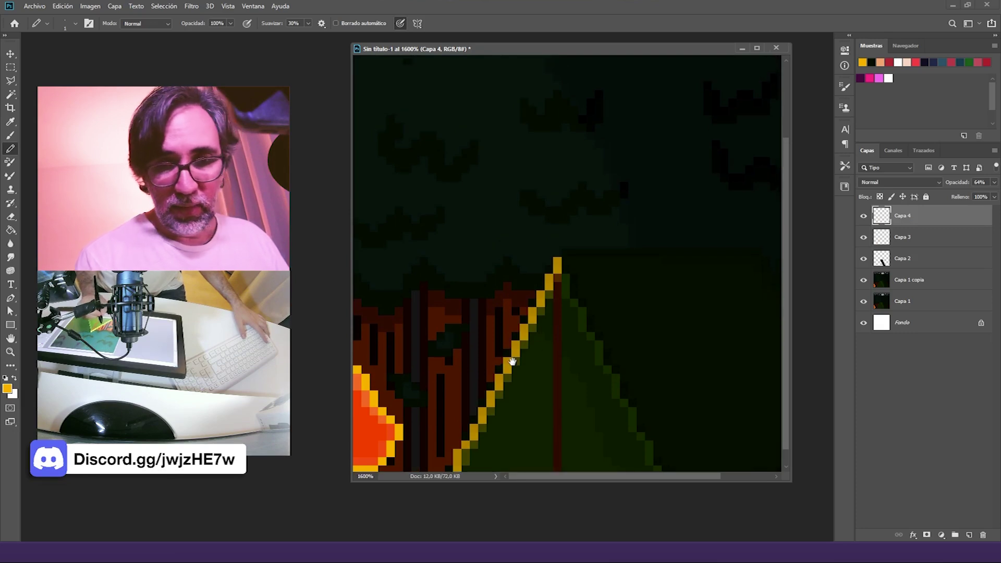
click(910, 239)
key(Delete)
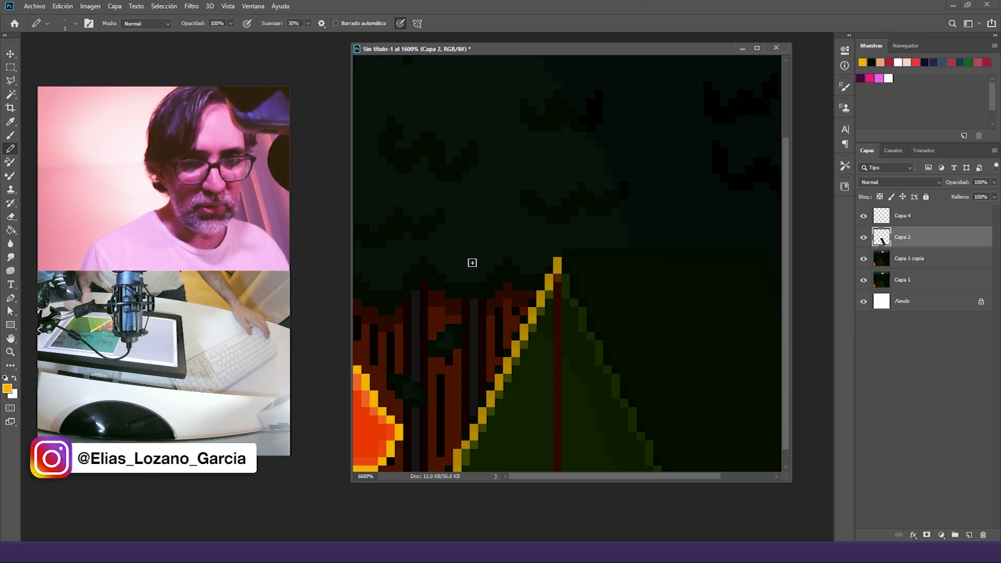
Step: Copy the tree foliage's dark green tones from Capa 1 copia to a new layer with the Magic Wand and invert the copy's colours
drag(586, 285, 567, 290)
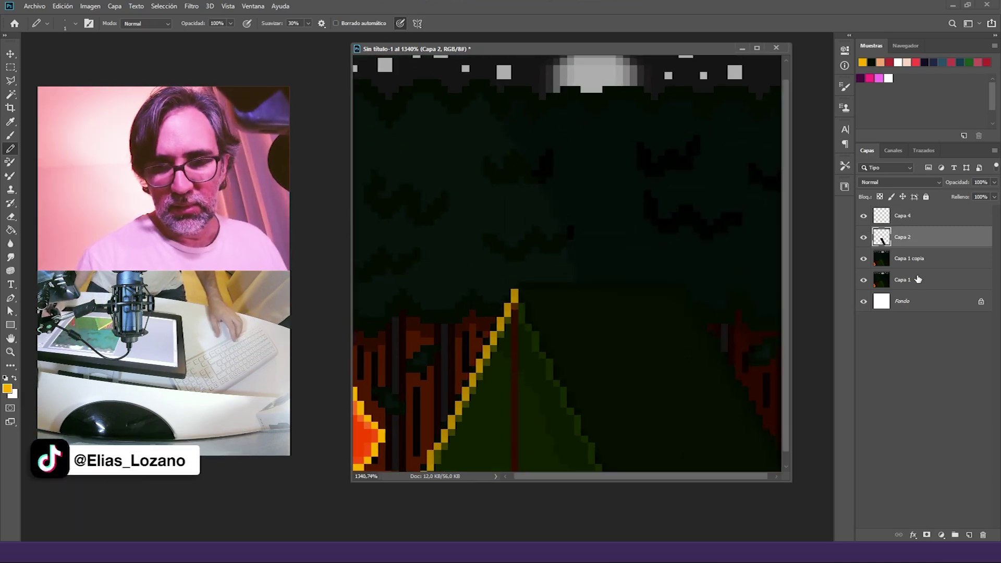
click(908, 258)
key(w)
click(440, 279)
shift+click(410, 323)
shift+click(431, 349)
key(ctrl+j)
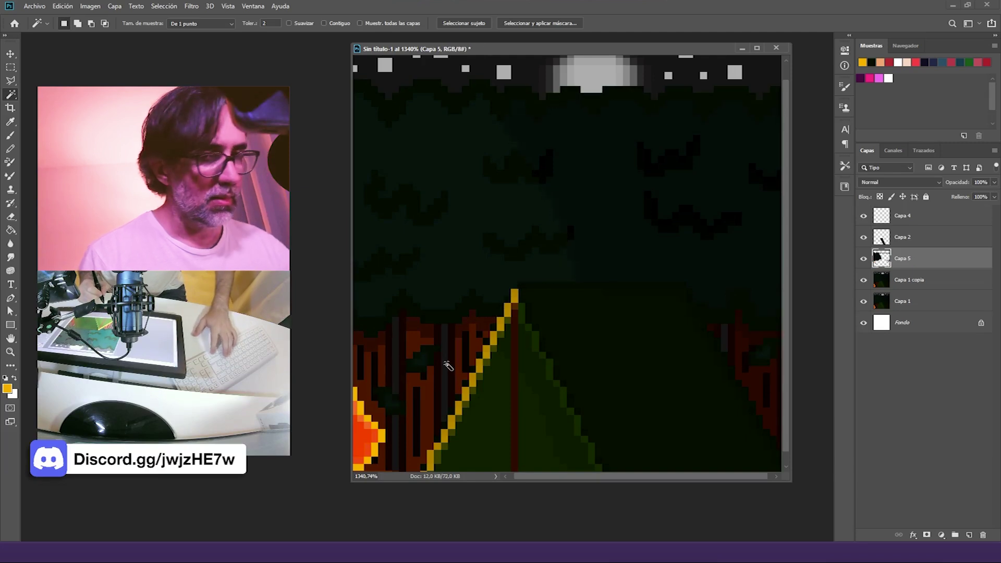
key(ctrl+shift+BackSpace)
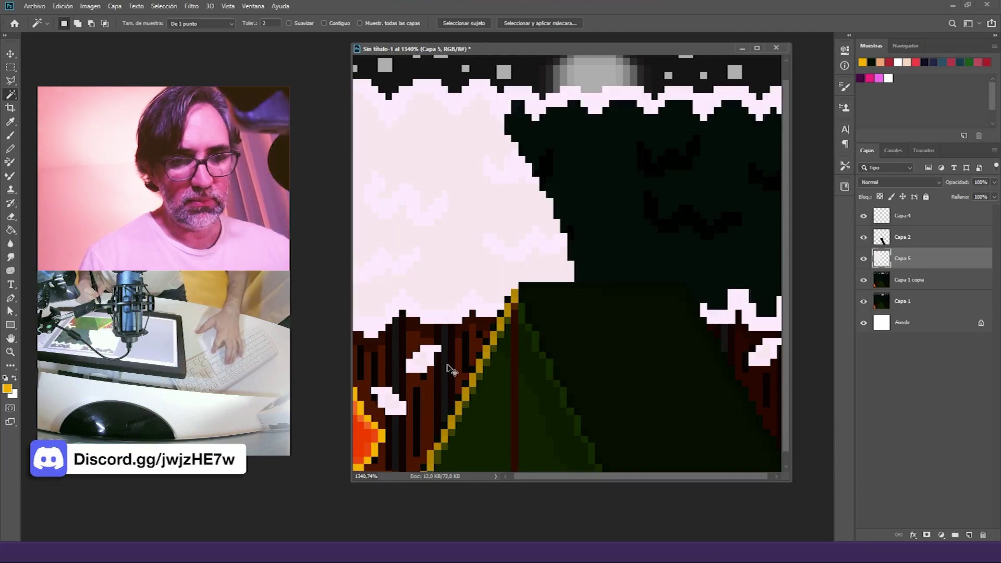
Step: Fill the large light area of the left foliage on Capa 5 with a sampled dark green, using the Paint Bucket at tolerance 0
click(863, 258)
click(11, 230)
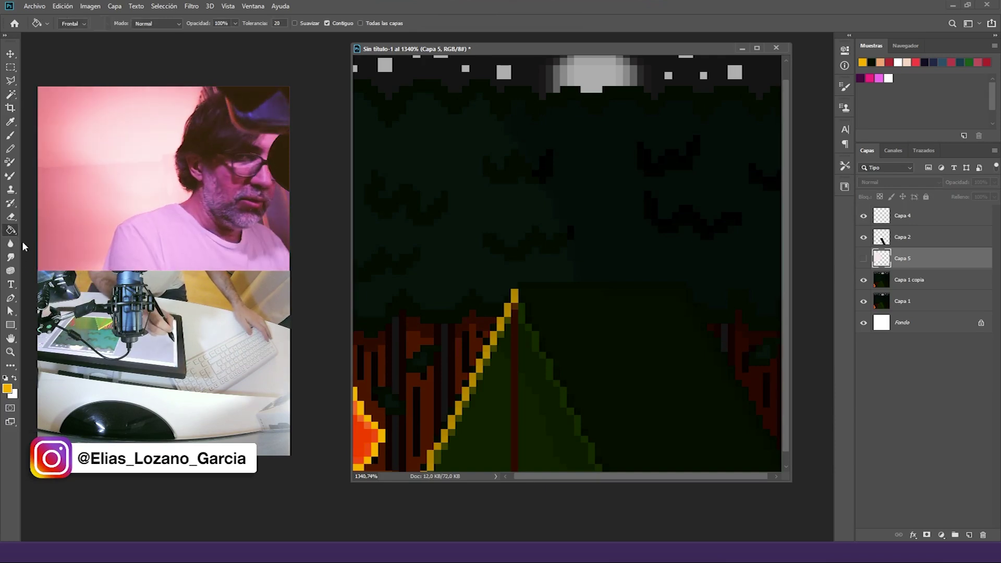
alt+click(427, 213)
click(864, 259)
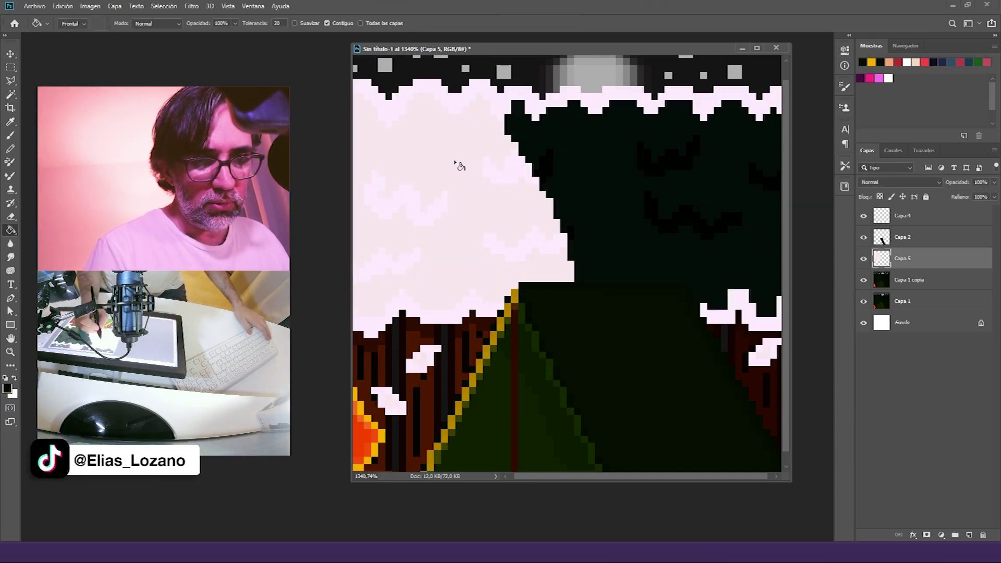
click(463, 169)
key(ctrl+z)
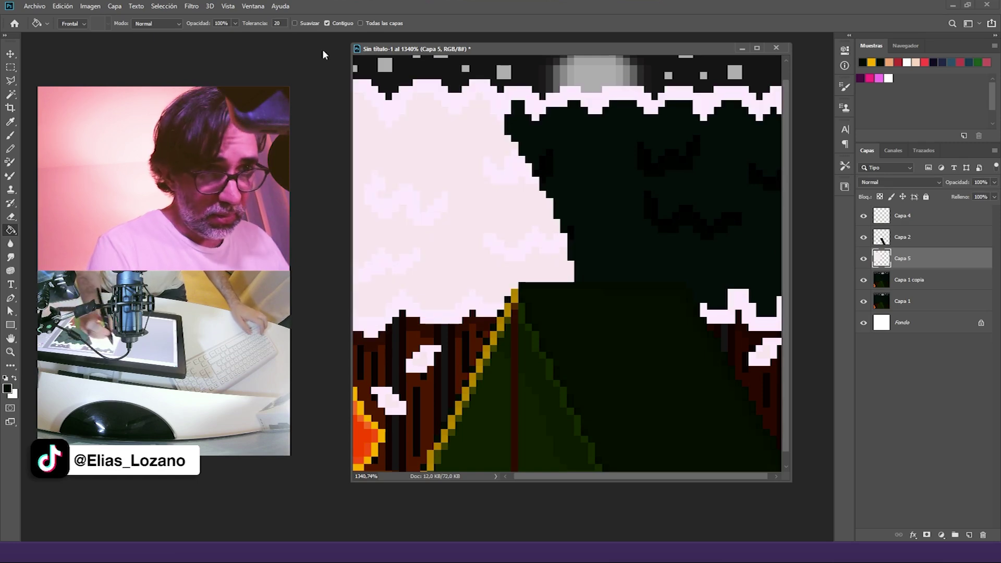
text(0)
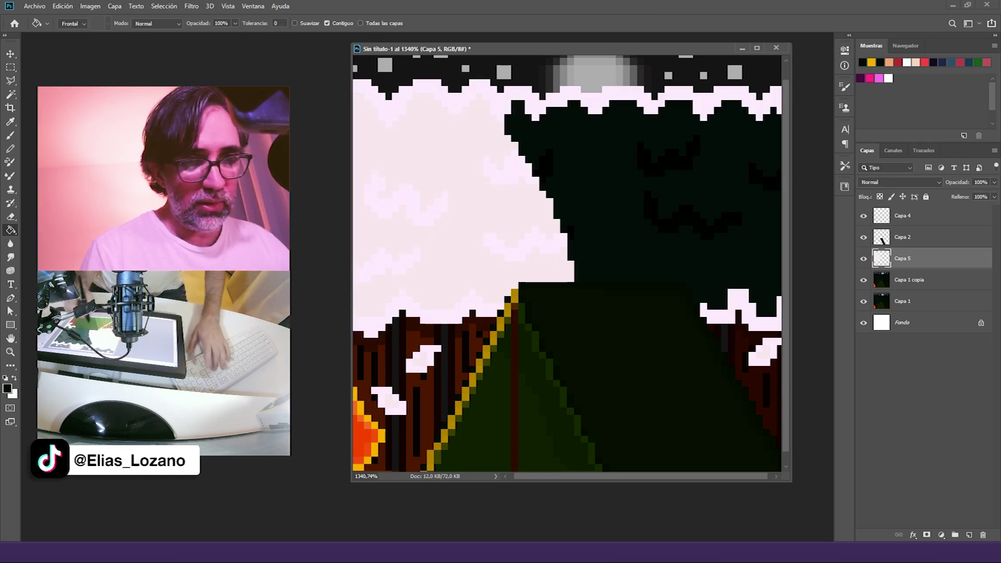
click(447, 167)
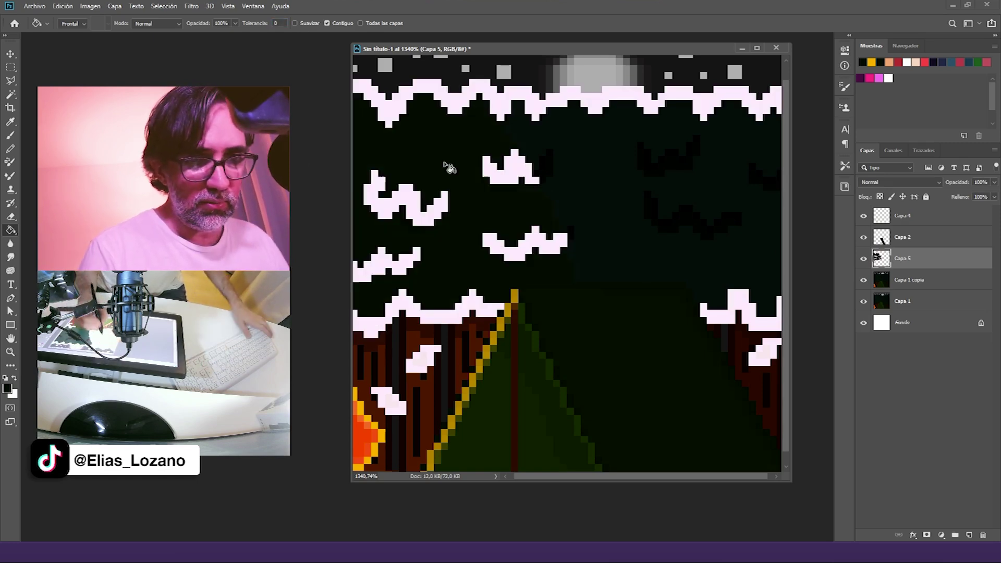
Step: Sample another dark green from the hidden-layer view of the foliage and fill parts of the white leaf clumps on Capa 5
click(864, 259)
alt+click(455, 224)
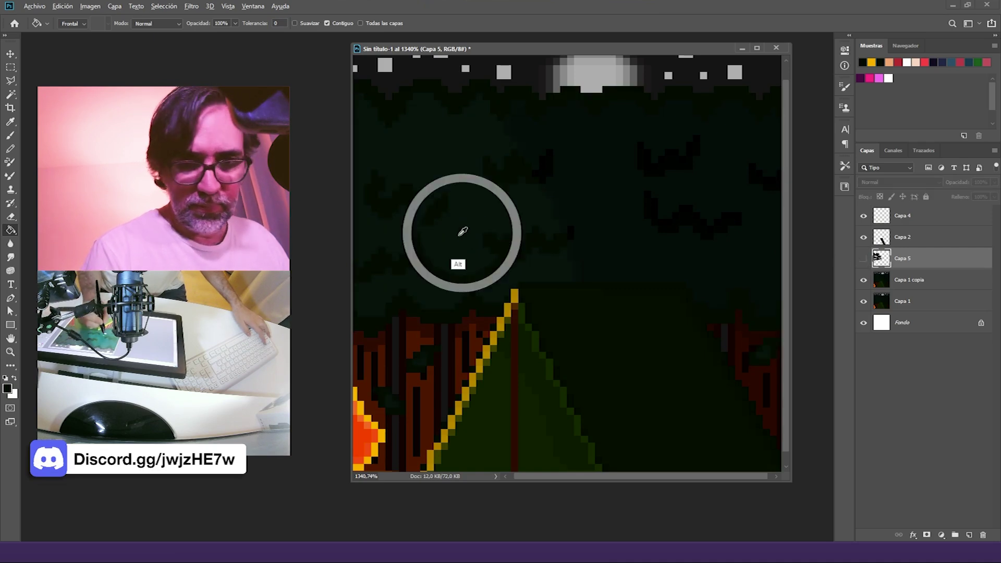
click(863, 259)
key(ctrl+z)
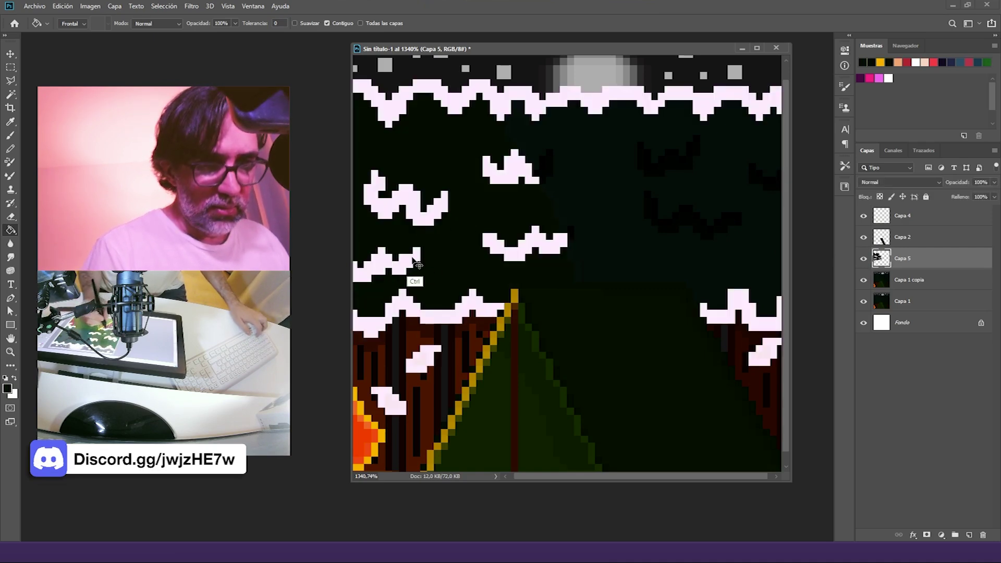
click(390, 265)
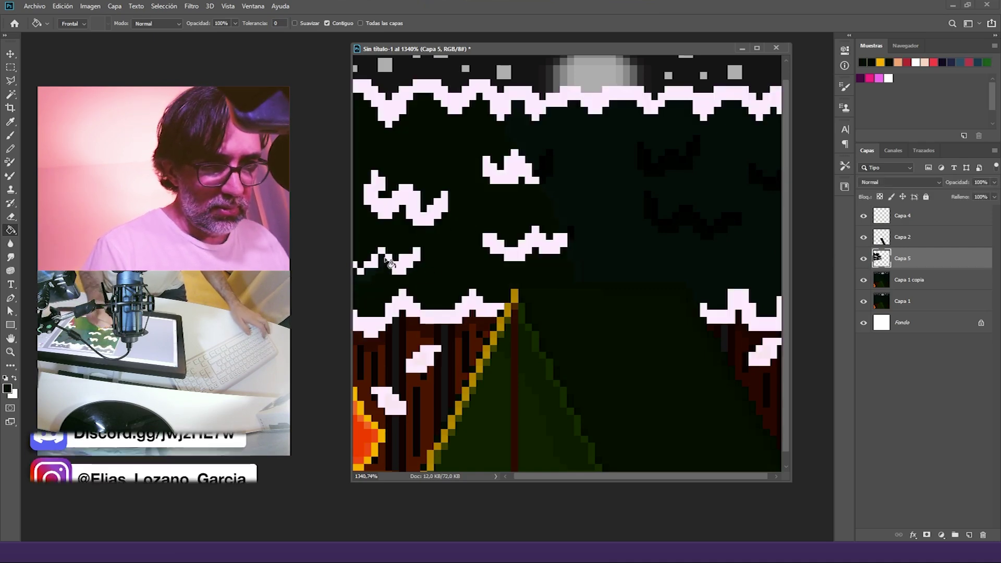
click(417, 214)
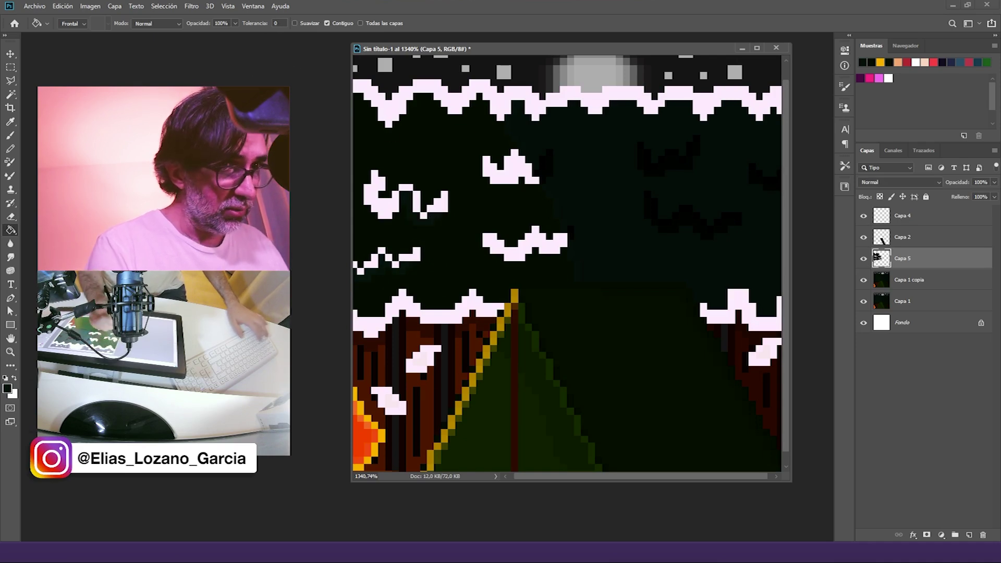
Step: Fill the remaining white foliage edges, clumps and loose leaves with the sampled green at tolerance 10, with Contiguous turned off
click(277, 23)
text(10)
click(445, 211)
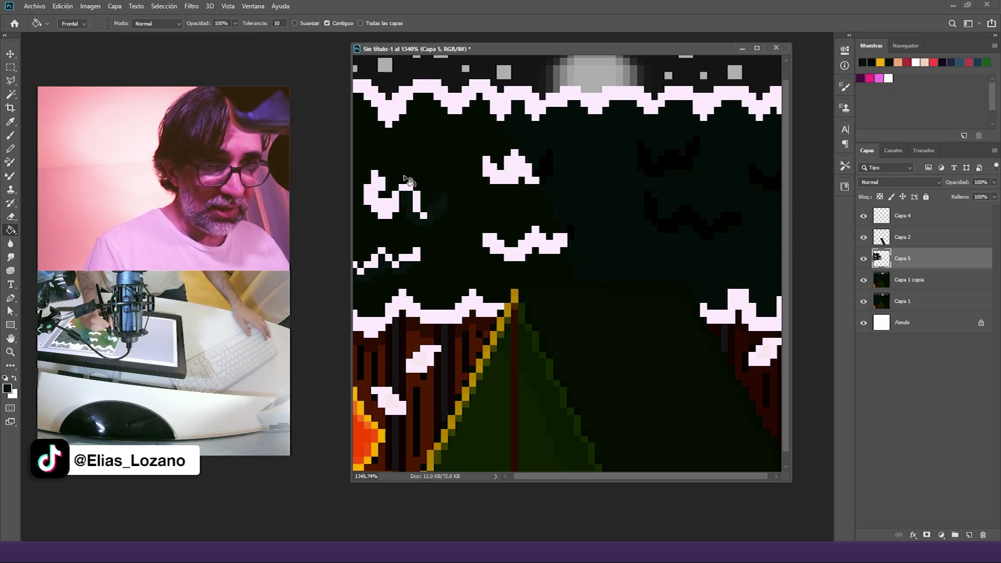
click(327, 23)
click(425, 119)
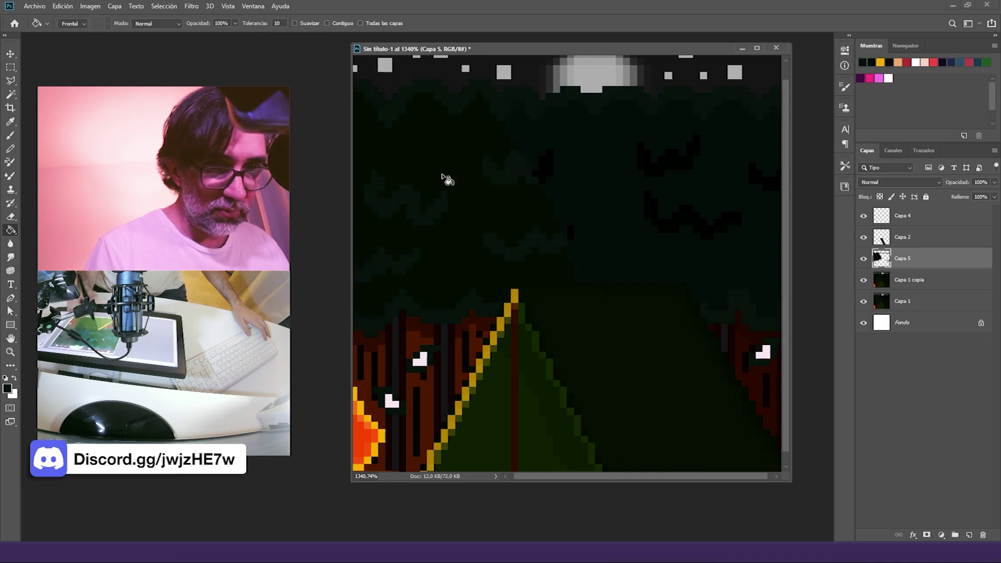
click(421, 360)
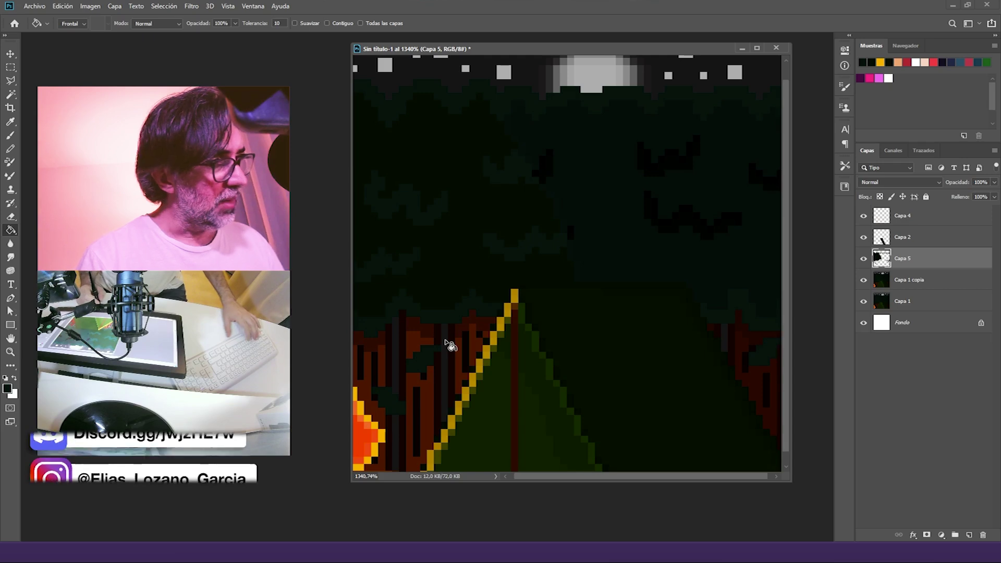
key(b)
drag(530, 294, 560, 282)
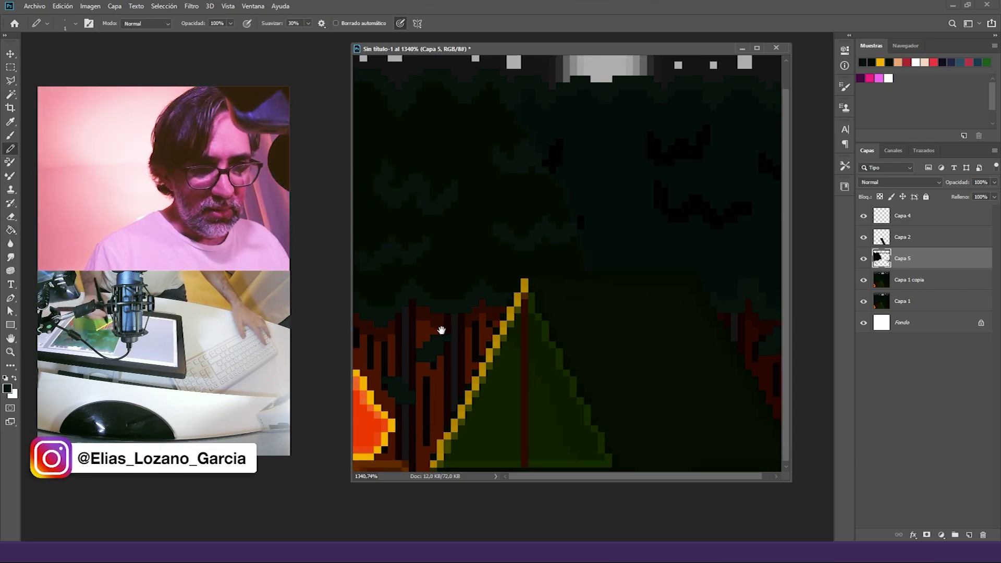
alt+click(485, 361)
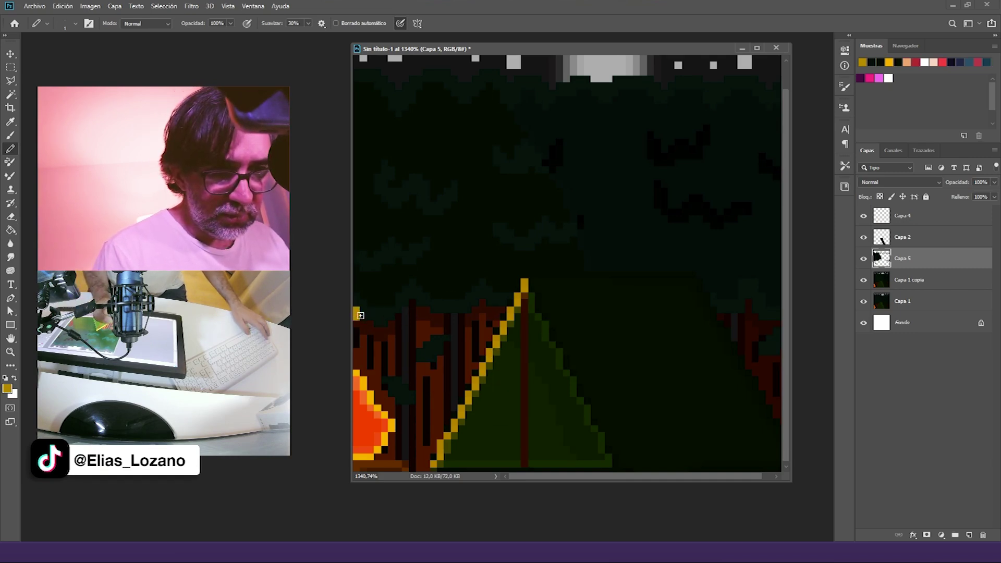
drag(392, 318, 421, 305)
key(ctrl+z)
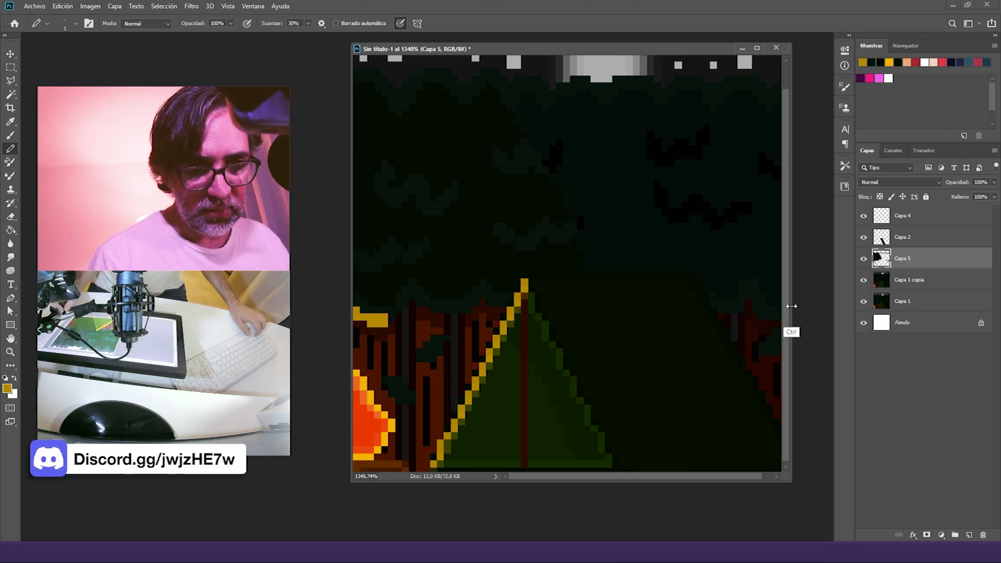
key(ctrl+z)
Step: Draw one-pixel highlights in the campfire's yellow along the left foliage's lower edge and under two leaf clumps, on a new layer above Capa 4
click(887, 217)
alt+click(394, 421)
click(969, 536)
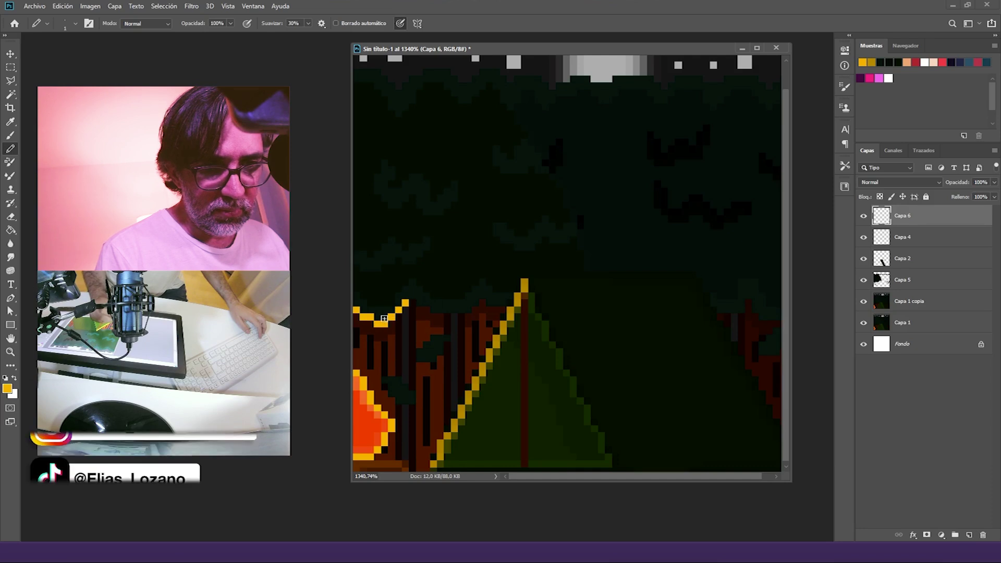
mouse_move(418, 302)
mouse_down()
mouse_move(447, 309)
mouse_move(482, 296)
mouse_up()
scroll(514, 280, down, 1)
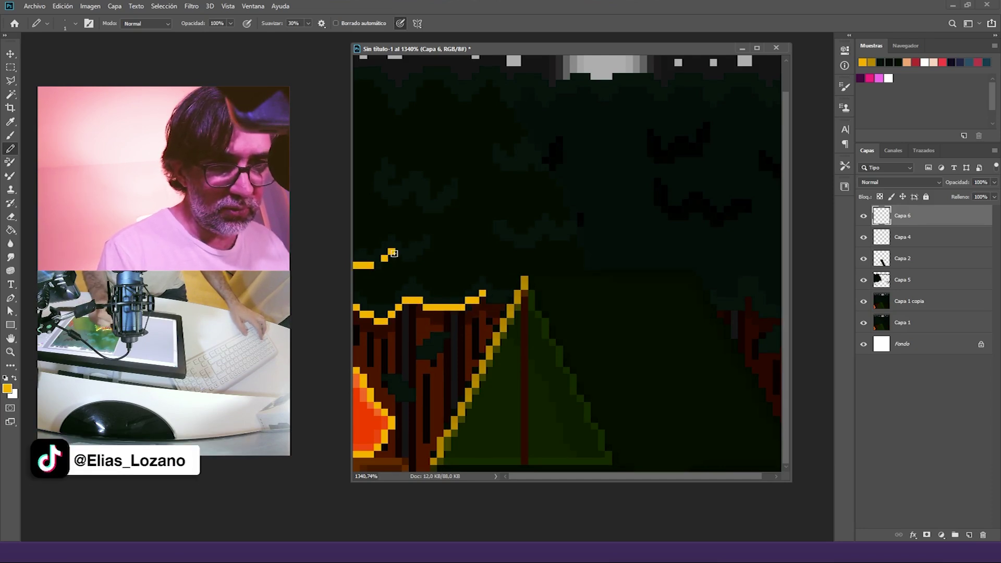
drag(383, 194, 407, 194)
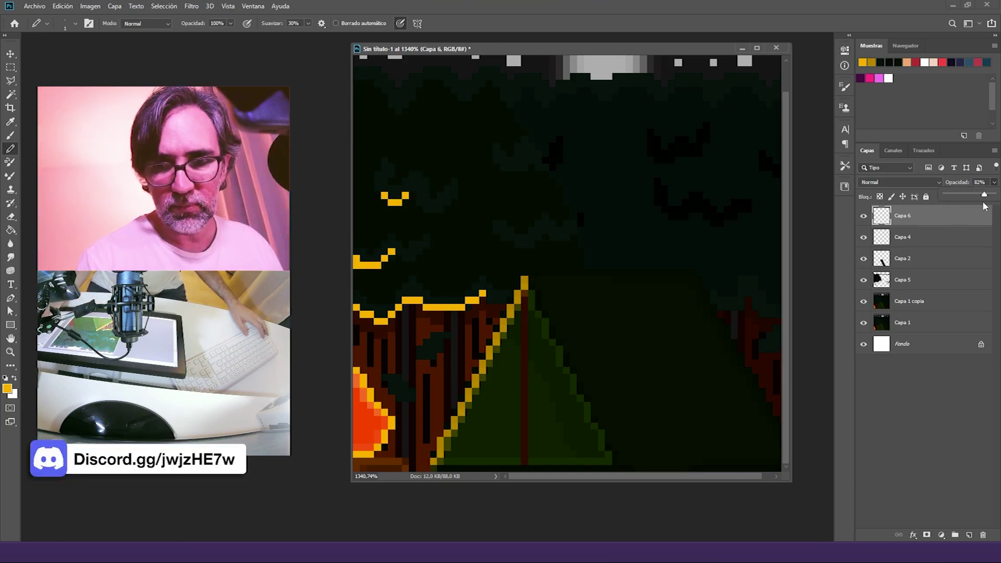
Step: Lower the opacity of the foliage highlights' layer, Capa 6, to 27%
drag(948, 200, 955, 198)
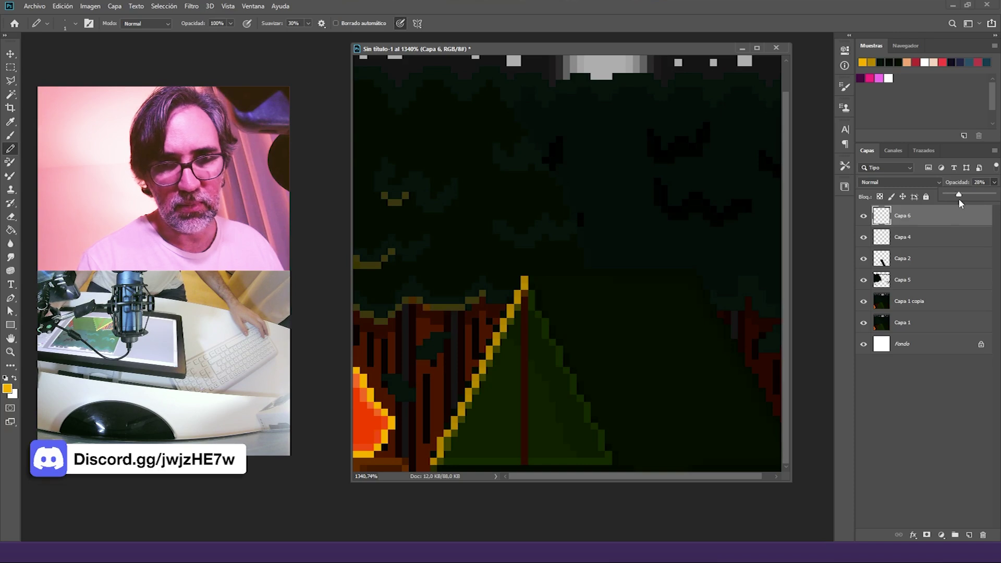
drag(959, 199, 956, 201)
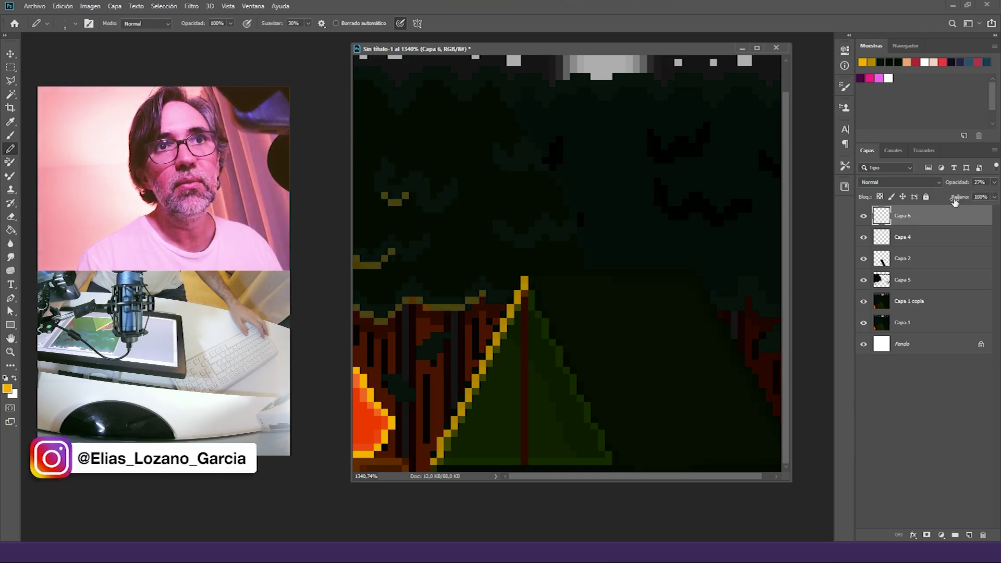
drag(601, 333, 632, 304)
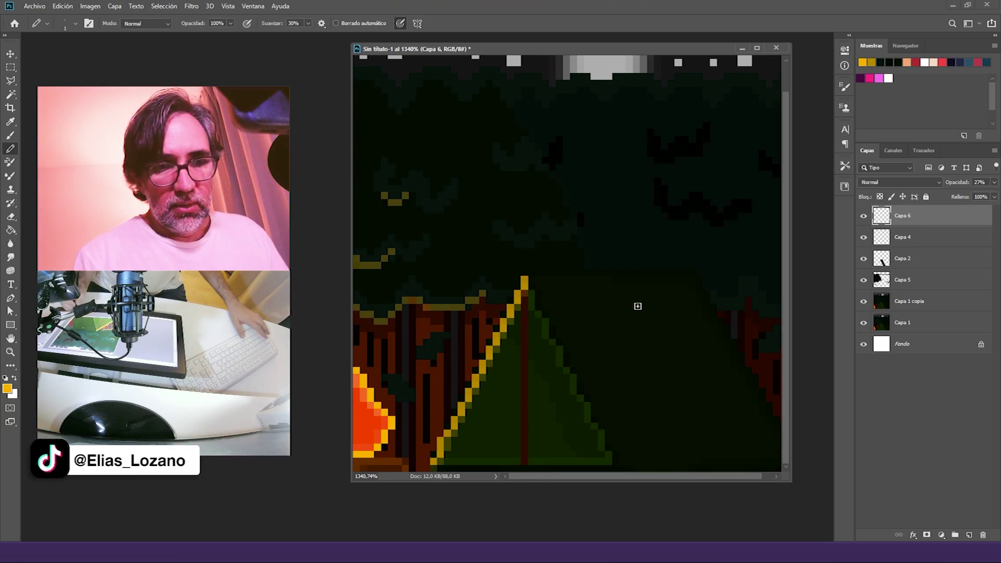
alt+click(661, 350)
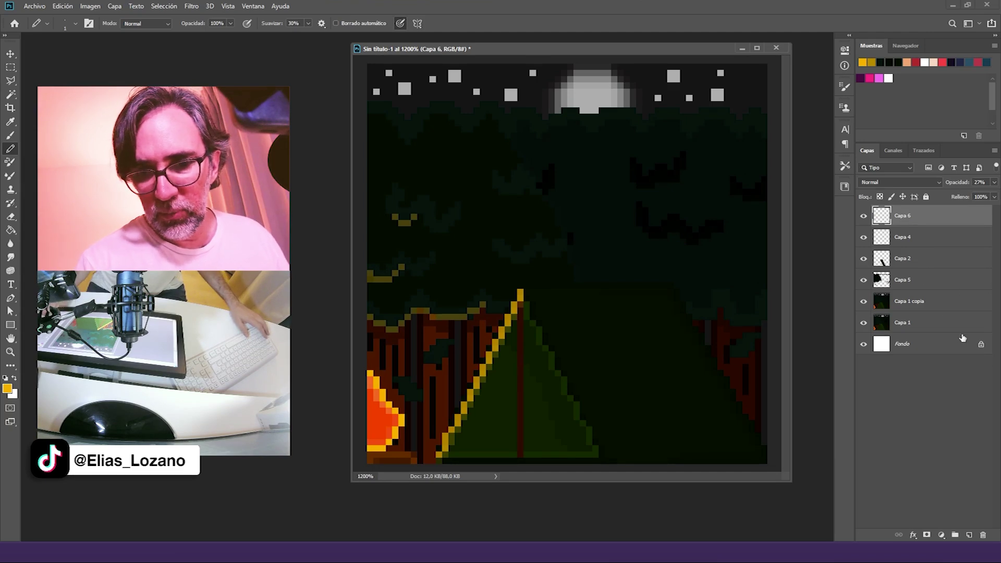
Step: Select the sky above the trees from Capa 5 with a contiguous Magic Wand and copy that area of Capa 1 copia to a new layer
click(918, 280)
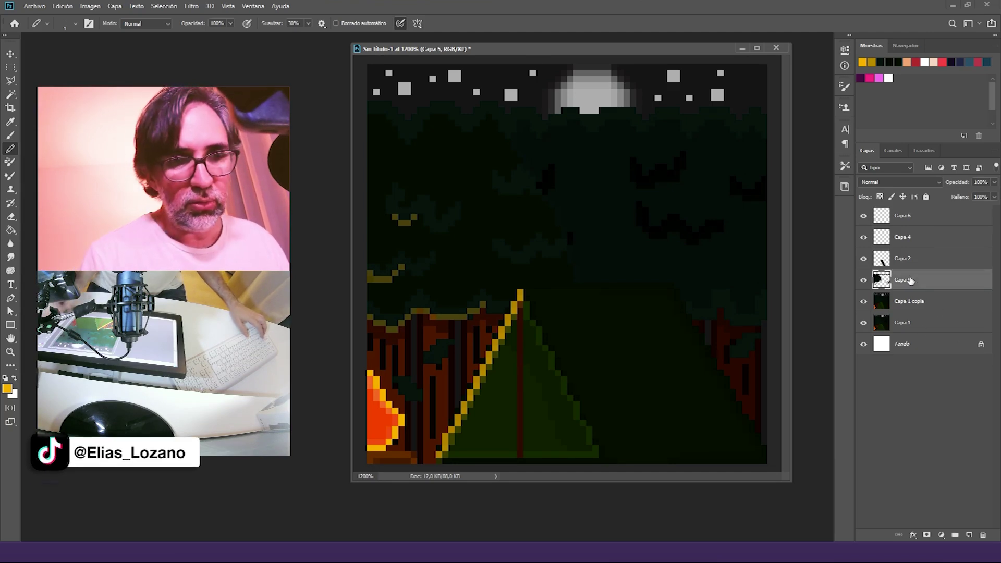
click(12, 94)
click(503, 73)
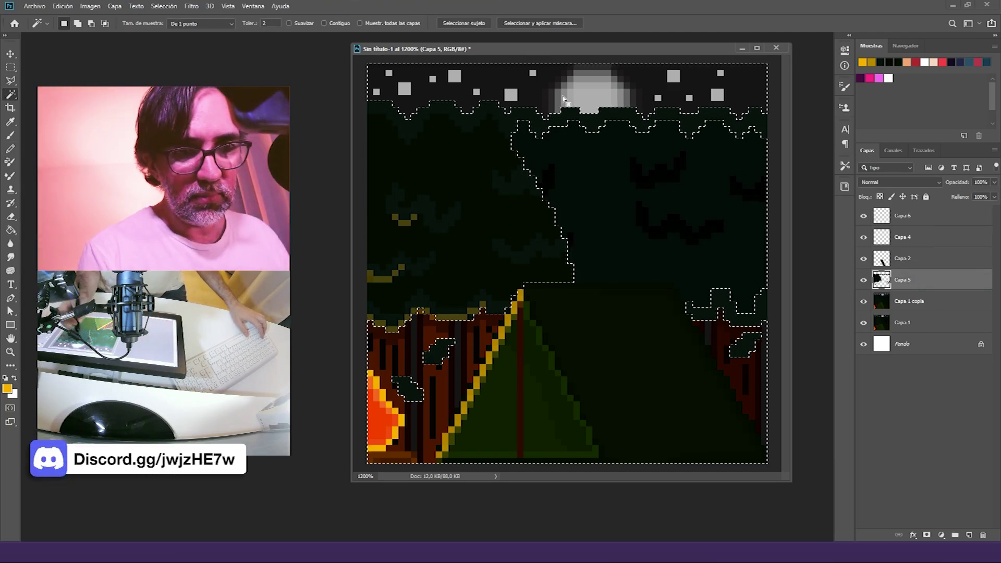
click(324, 23)
click(695, 88)
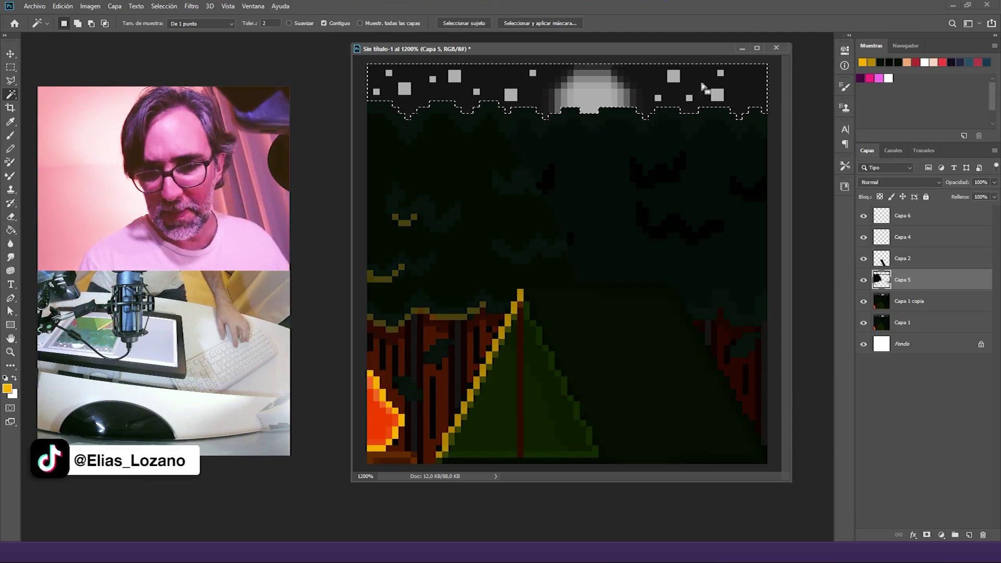
click(913, 308)
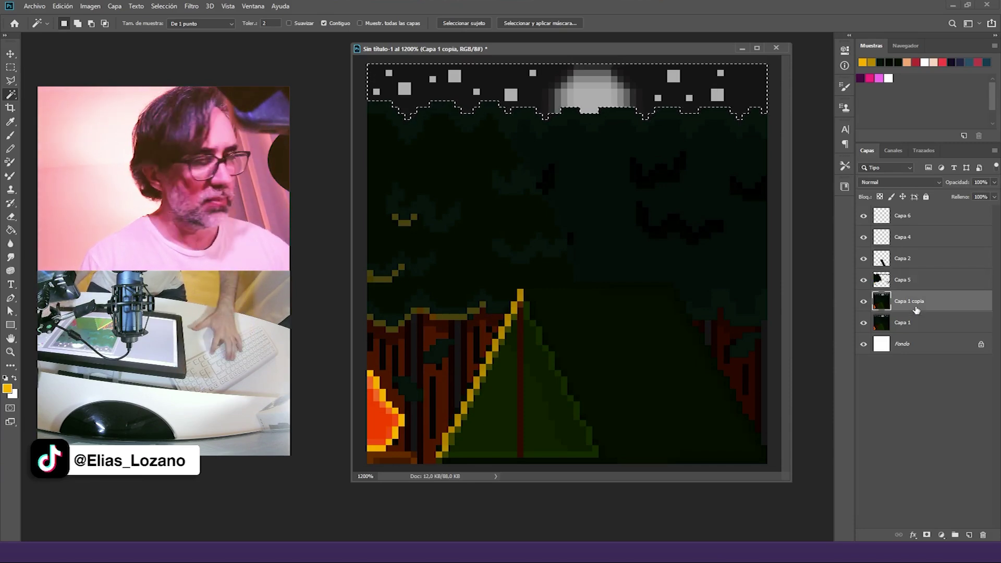
key(ctrl+j)
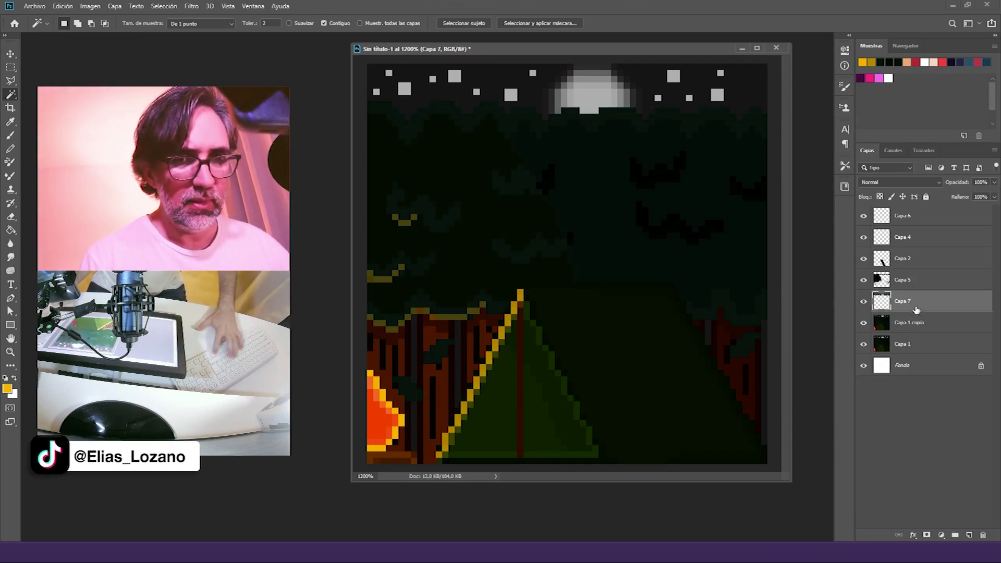
Step: Add a new layer above the sky layer Capa 7 and clip it to that layer
click(970, 535)
drag(918, 317, 922, 310)
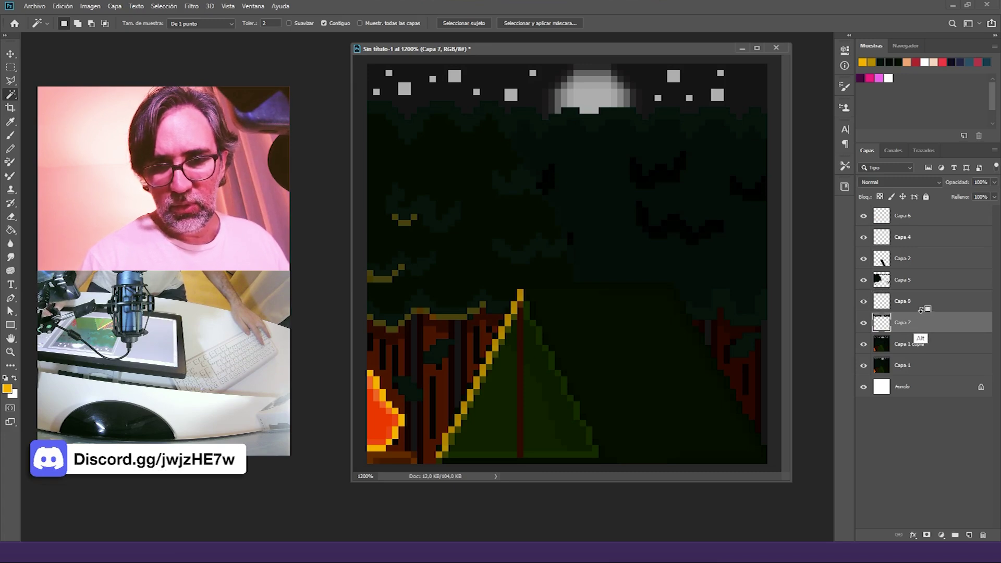
click(866, 307)
alt+click(867, 312)
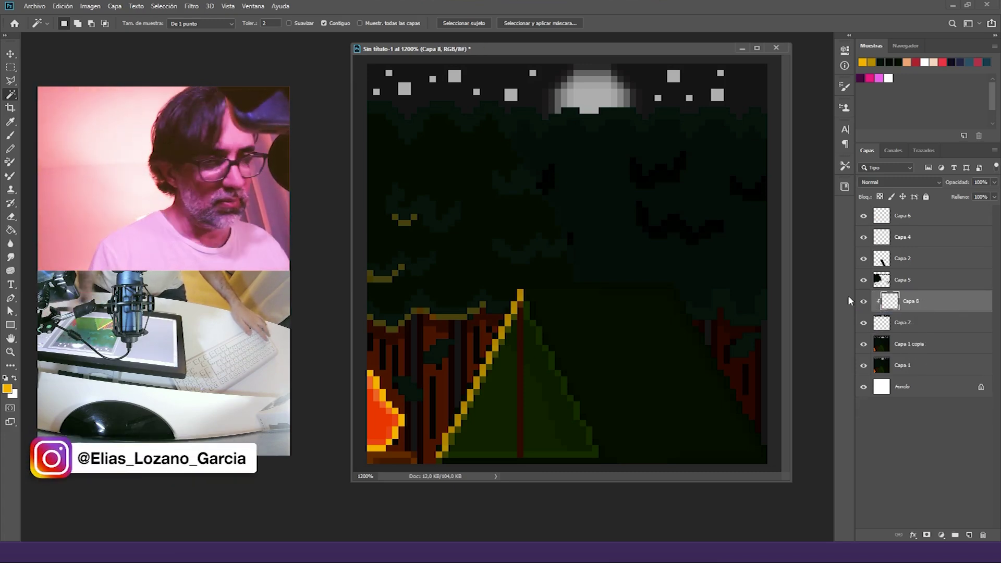
Step: Paint over the whole sky with saturated blue #001891 on the clipped layer Capa 8, using a large pencil
click(9, 389)
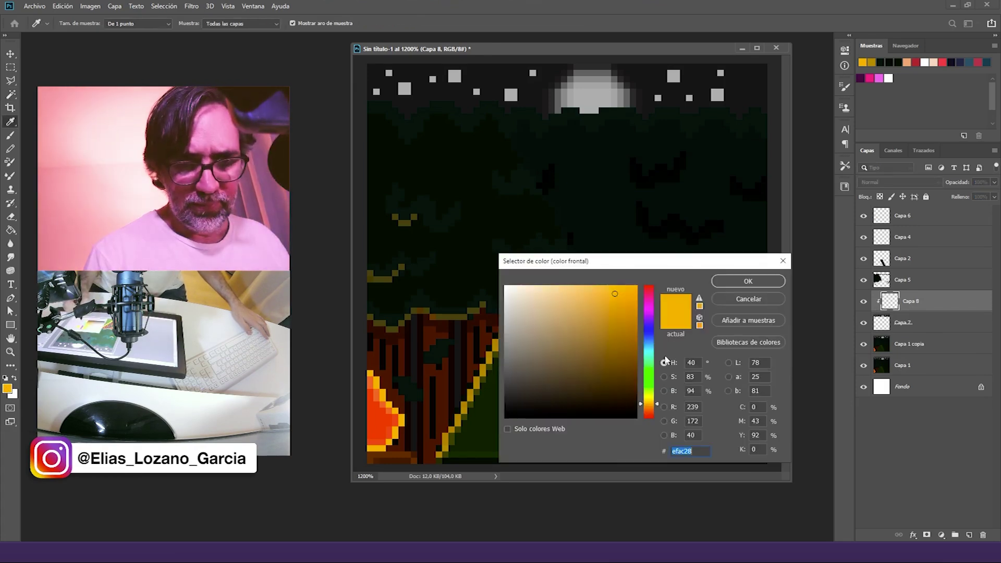
click(654, 342)
mouse_move(654, 341)
mouse_down()
mouse_move(620, 322)
mouse_move(643, 343)
mouse_up()
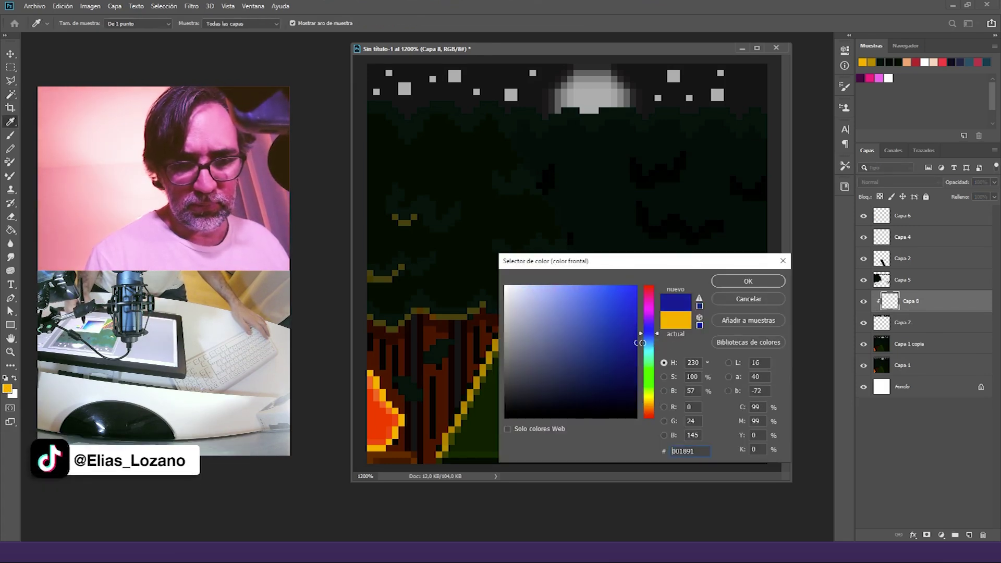
click(743, 282)
key(b)
mouse_move(606, 148)
mouse_down()
mouse_move(655, 161)
mouse_move(767, 156)
mouse_up()
mouse_move(622, 101)
mouse_down()
mouse_move(724, 97)
mouse_move(639, 90)
mouse_up()
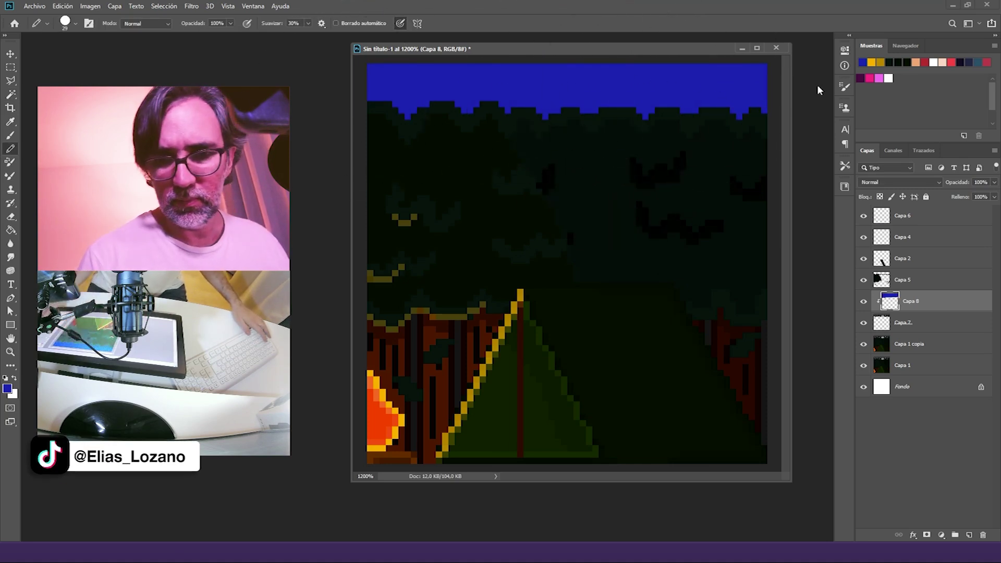
Step: Set the blue layer Capa 8 to Multiplicar blending at 60% opacity
click(908, 188)
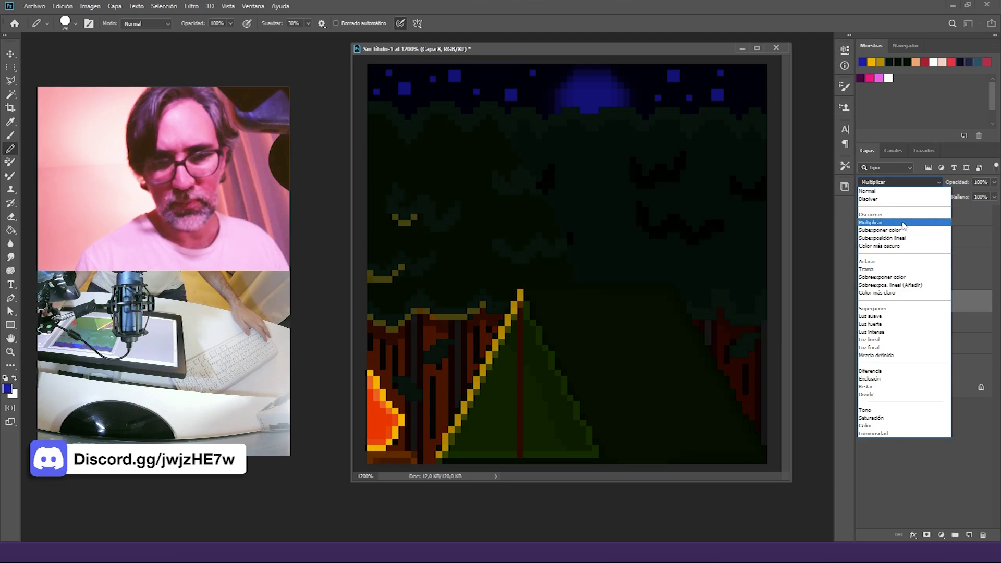
click(912, 225)
drag(978, 201, 975, 200)
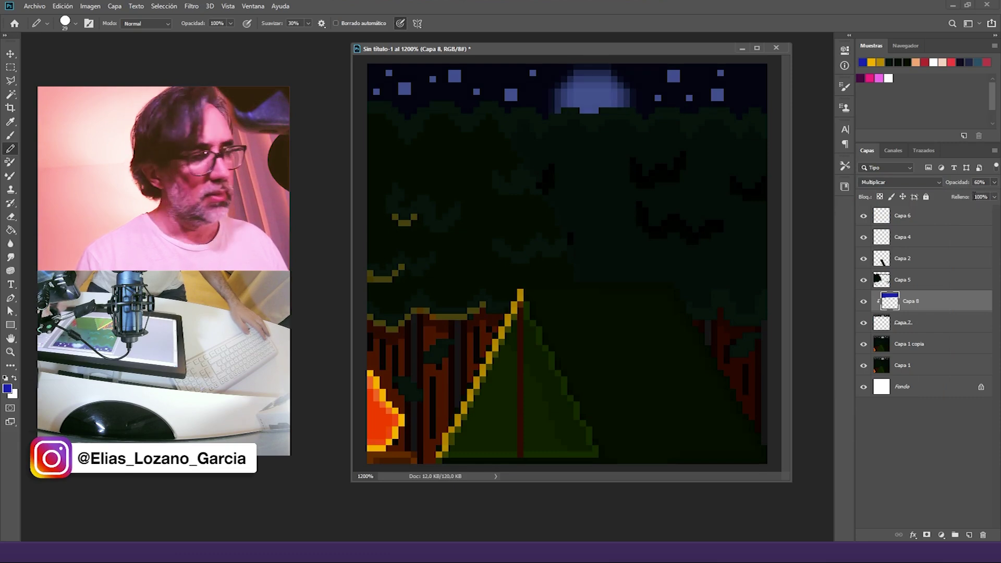
Step: Reduce the pencil to 1 px and merge the blue tint layer Capa 8 with the sky layer Capa 7
drag(612, 222, 443, 254)
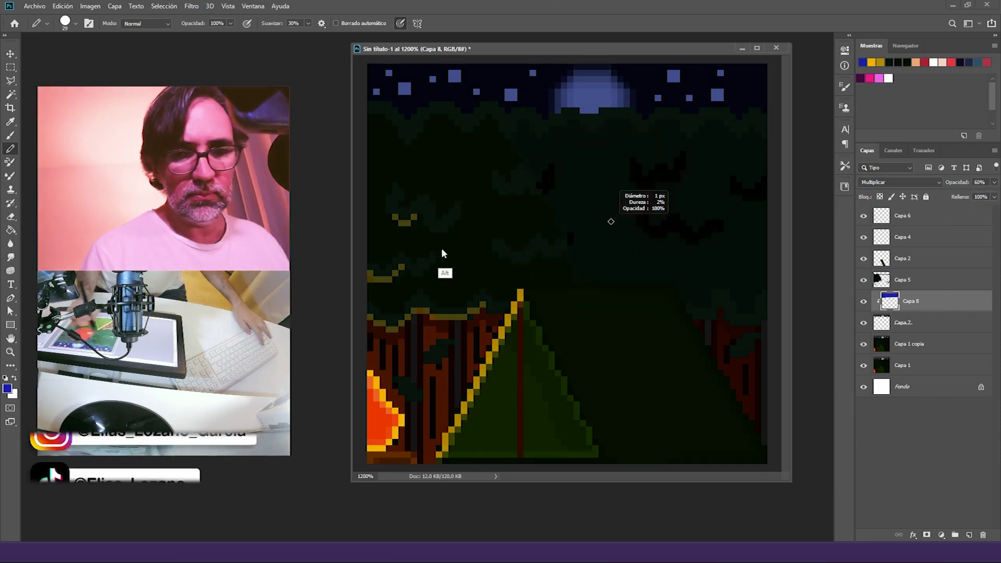
ctrl+click(910, 324)
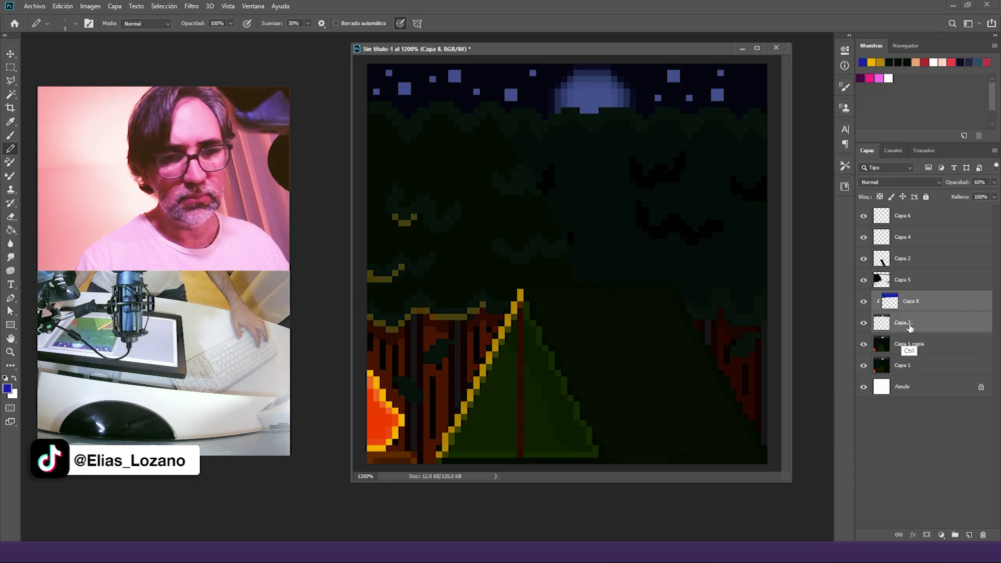
key(ctrl+e)
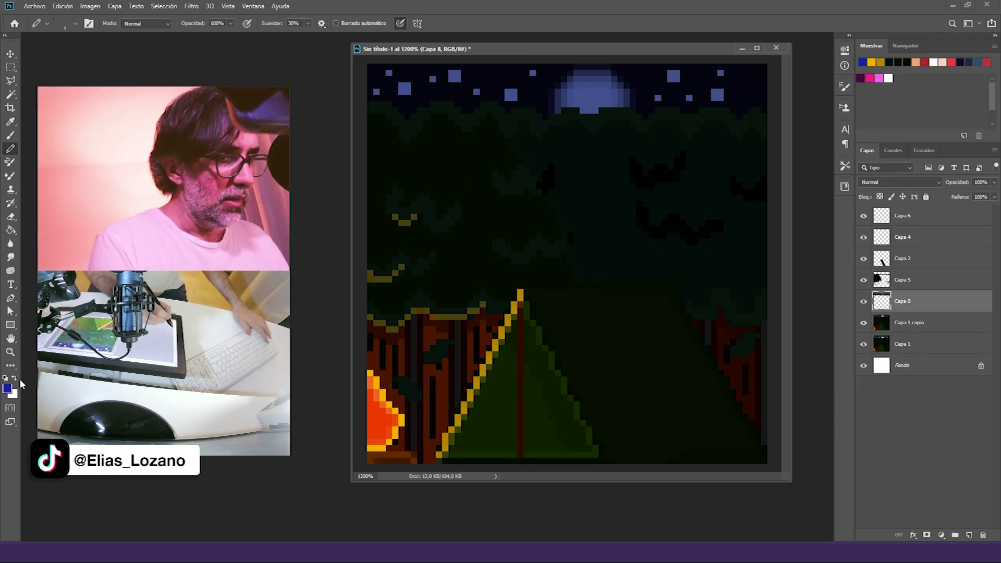
Step: Fill the moon's inner shape with solid white pixels on the merged sky layer, leaving its blue halo around it
click(15, 378)
drag(570, 92, 570, 104)
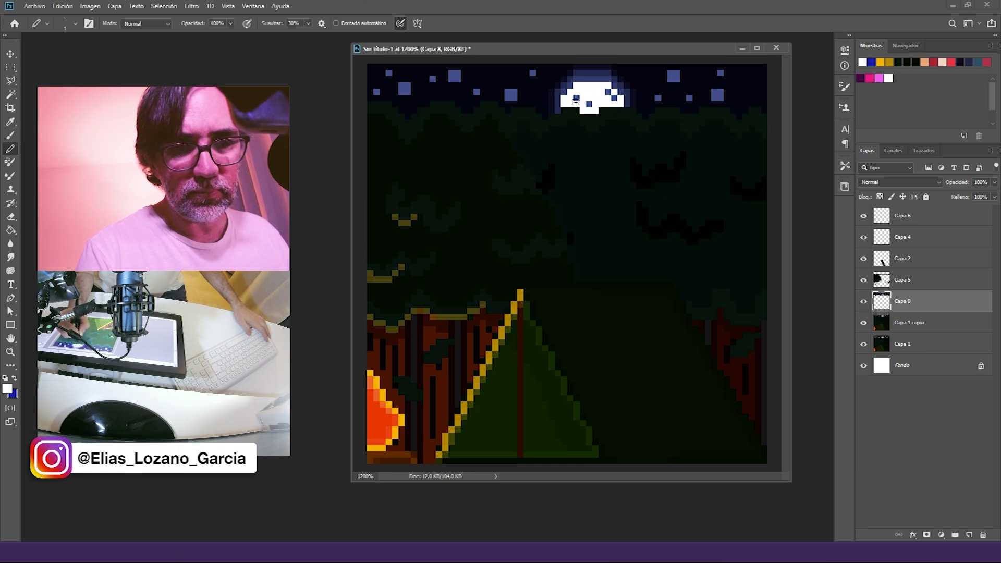
click(576, 97)
click(614, 98)
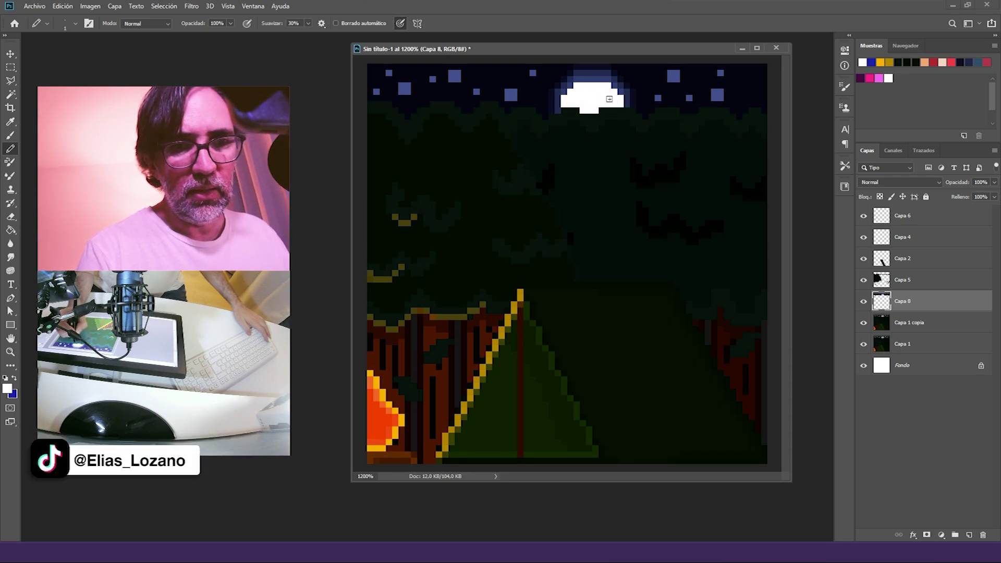
click(923, 286)
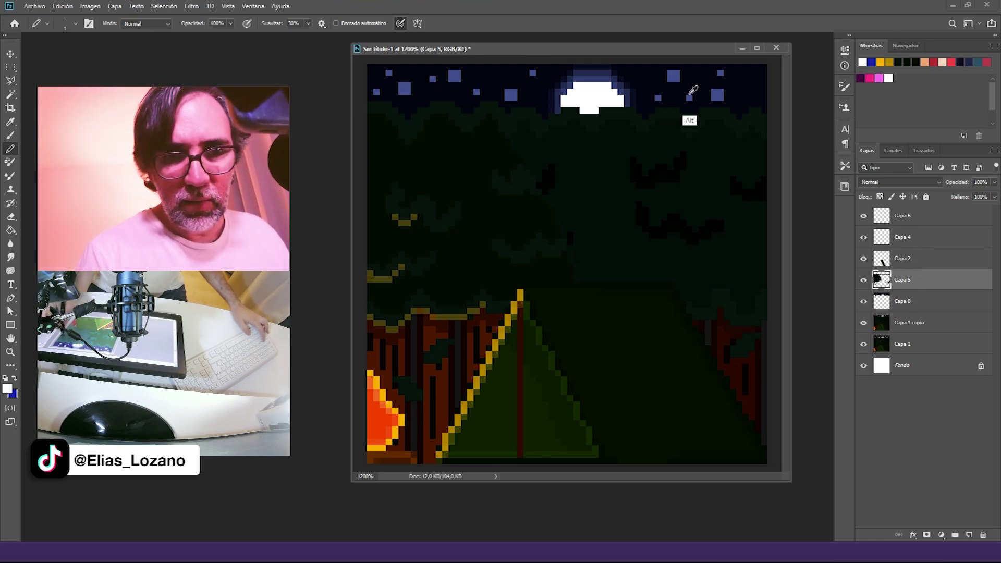
alt+click(673, 77)
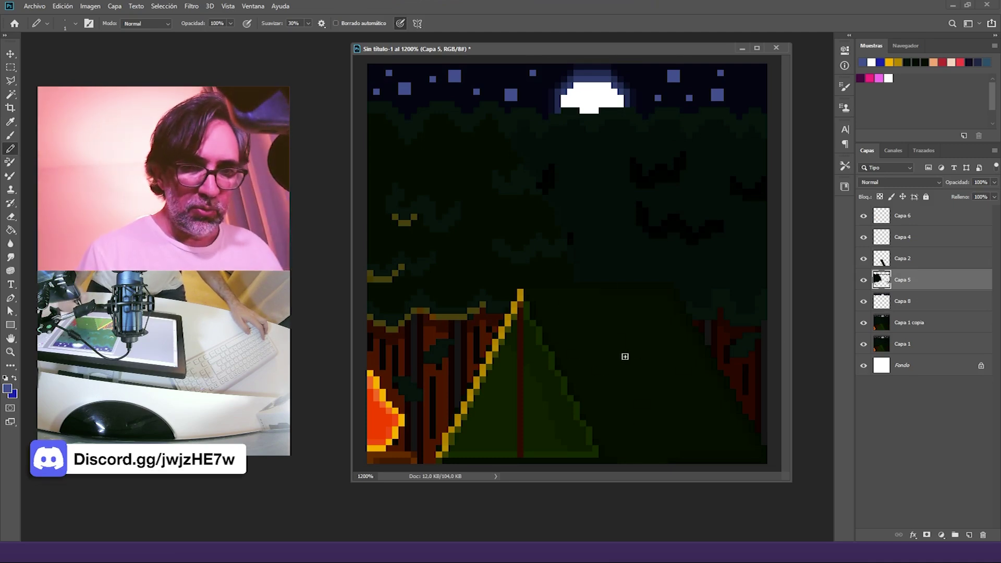
mouse_move(672, 379)
mouse_down()
mouse_move(684, 384)
mouse_move(663, 387)
mouse_up()
Step: Select the tent's dark side panel on Capa 1 copia with a contiguous Magic Wand at tolerance 2, adding its separate shades
click(913, 323)
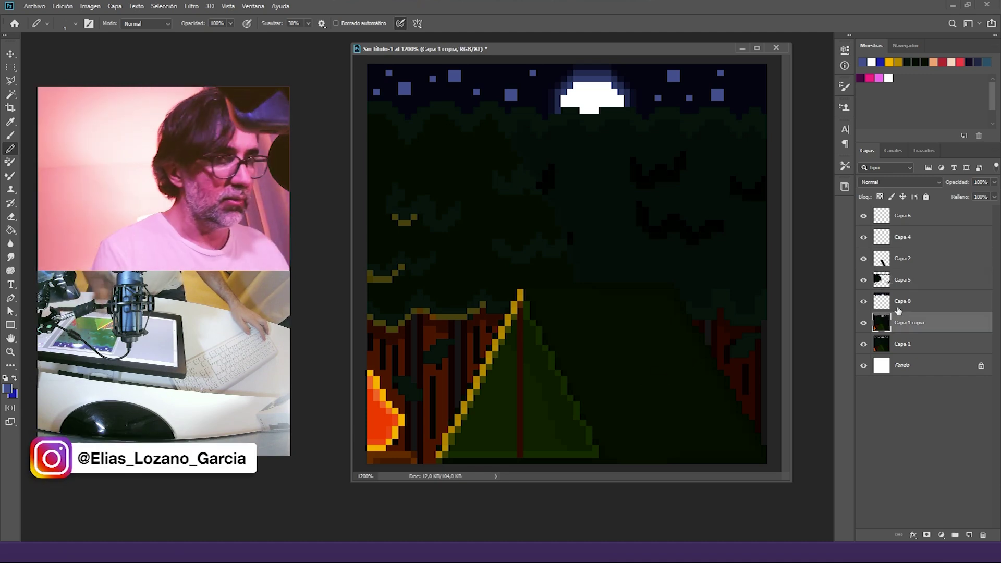
click(12, 94)
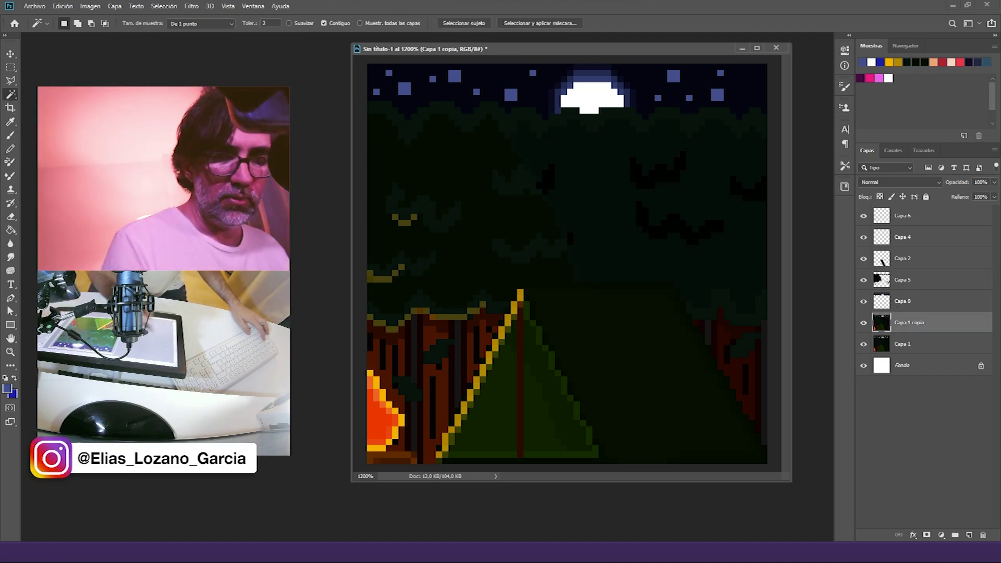
click(617, 350)
shift+click(612, 377)
shift+click(609, 372)
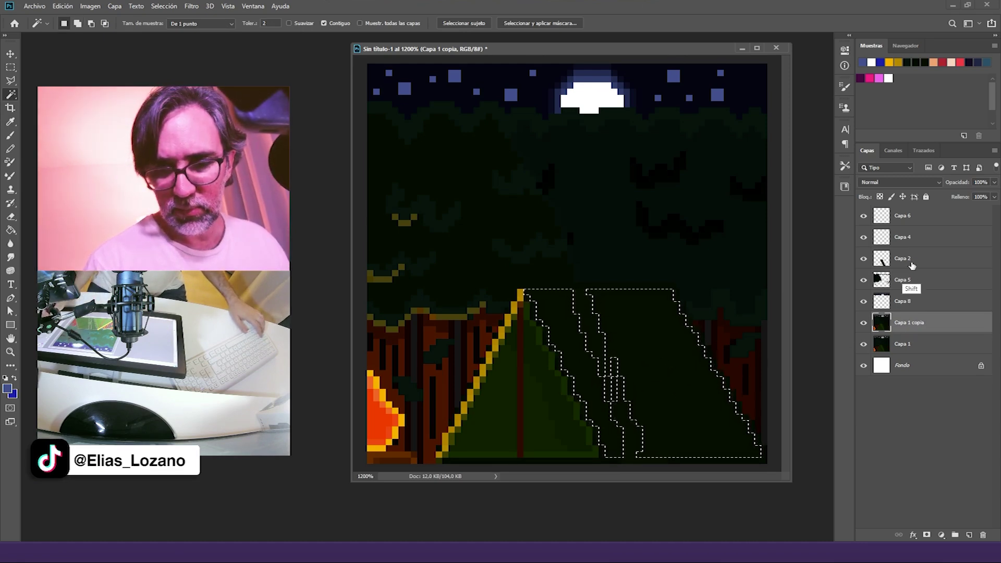
Step: Merge the layers from Capa 2 down to Capa 1 copia and add the remaining strip of the tent side to the selection
shift+click(904, 259)
key(ctrl+e)
shift+click(605, 360)
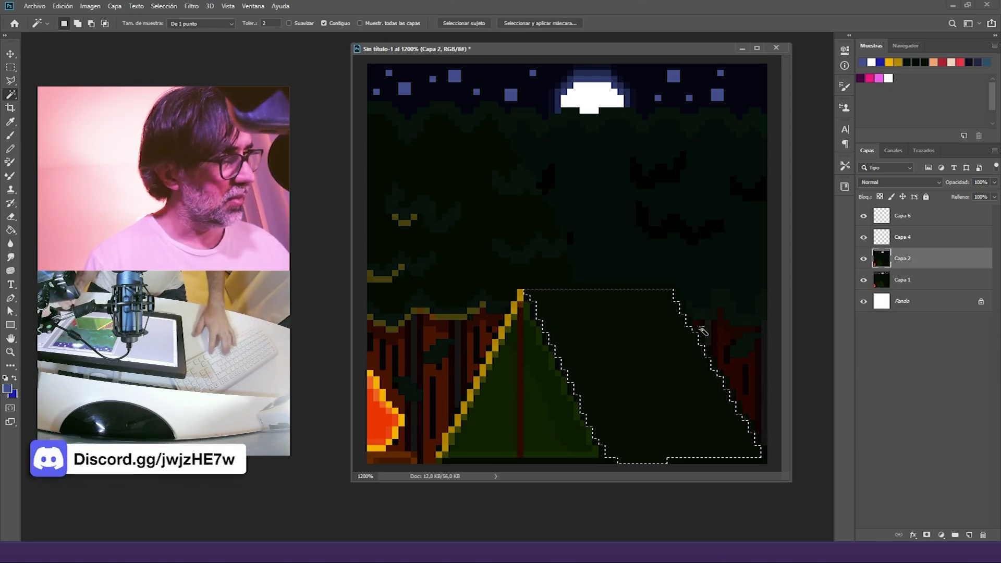
Step: Try painting a copied layer of the tent side with the moon halo's blue, and undo back to the tent-side selection
key(ctrl+j)
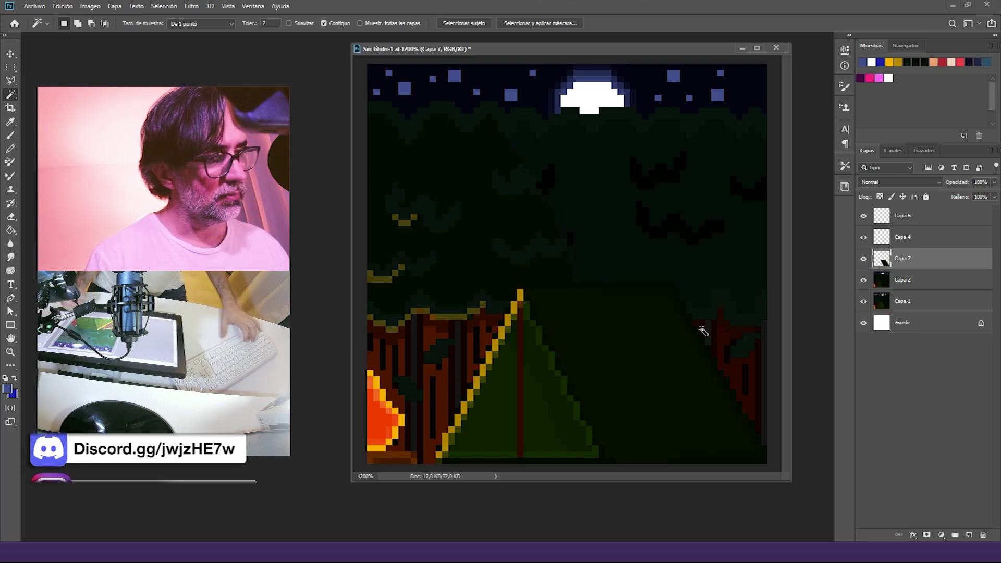
key(b)
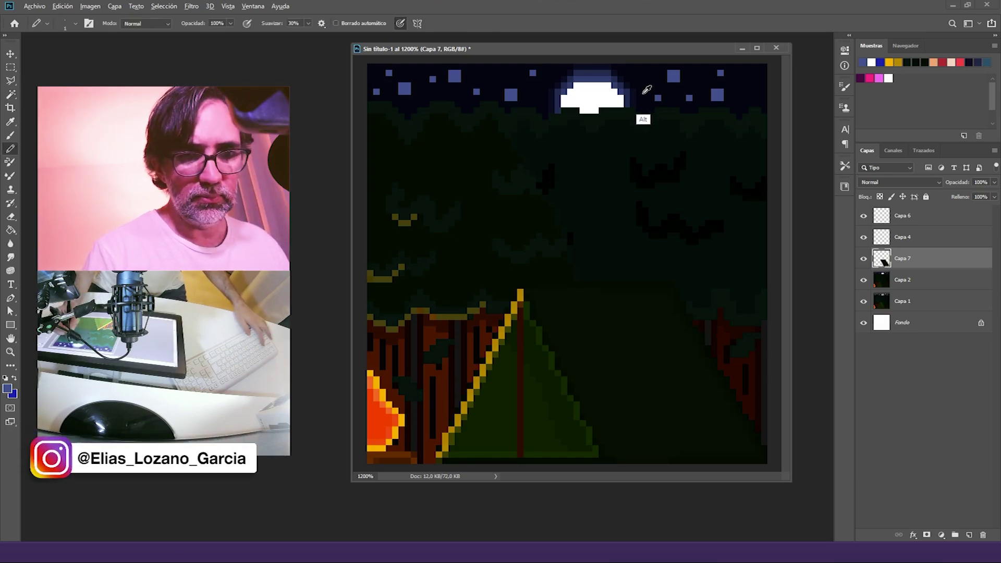
alt+click(602, 74)
mouse_move(652, 269)
mouse_down()
mouse_move(587, 309)
mouse_move(687, 307)
mouse_move(695, 363)
mouse_move(771, 436)
mouse_up()
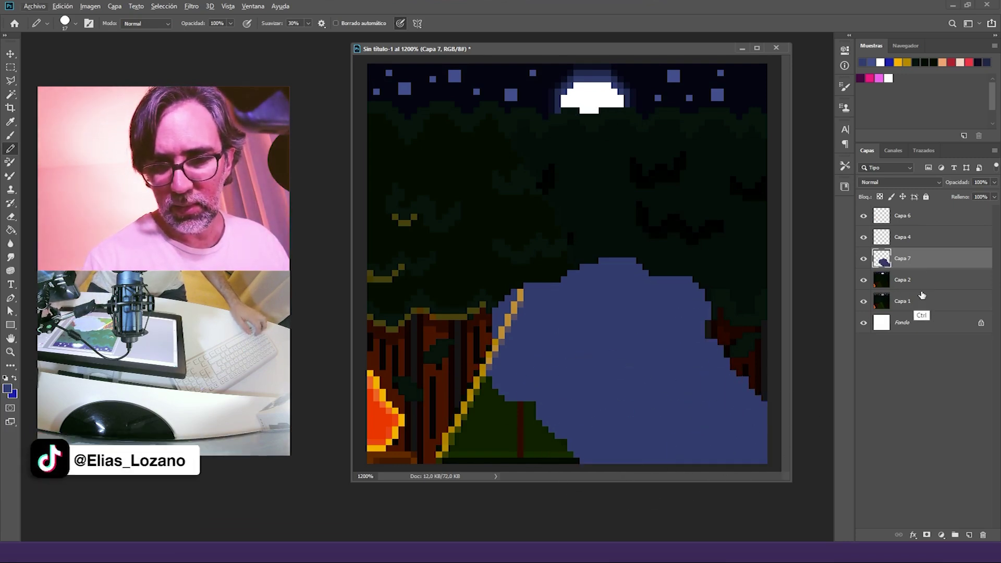
key(ctrl+z)
key(ctrl+z)
key(ctrl+z)
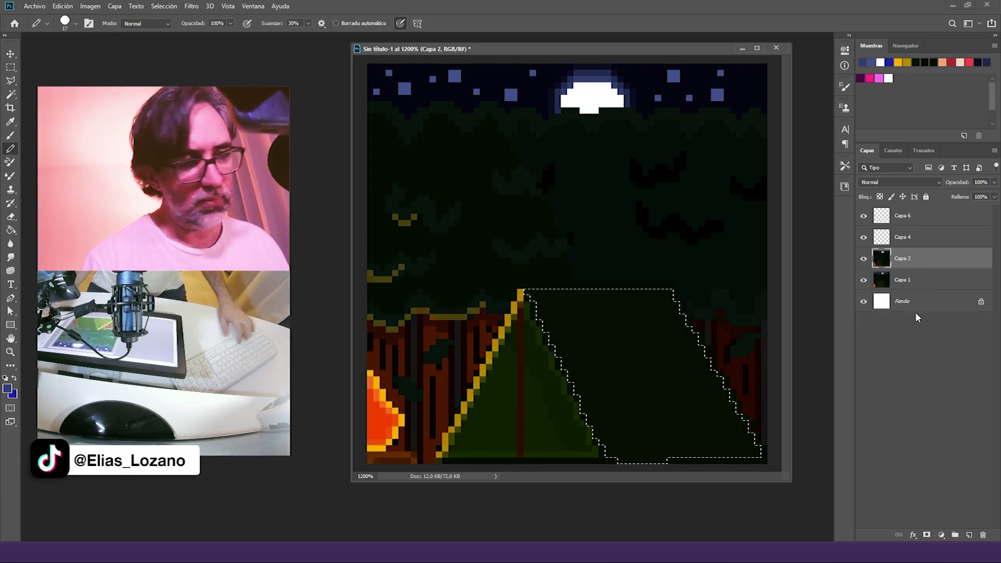
Step: Copy the selected tent side to a new layer and use Hue/Saturation to shift it to blue and raise its lightness
key(ctrl+j)
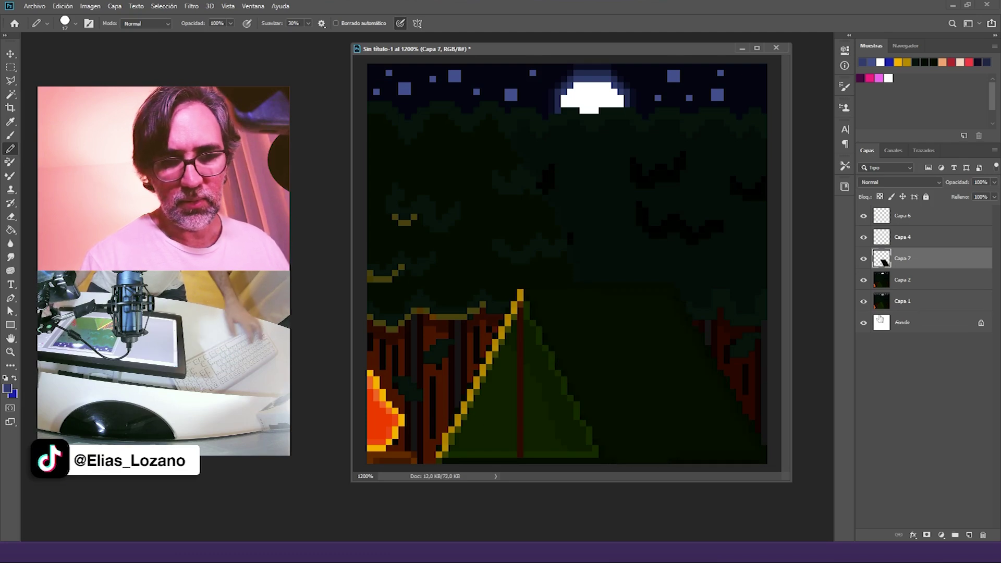
key(ctrl+u)
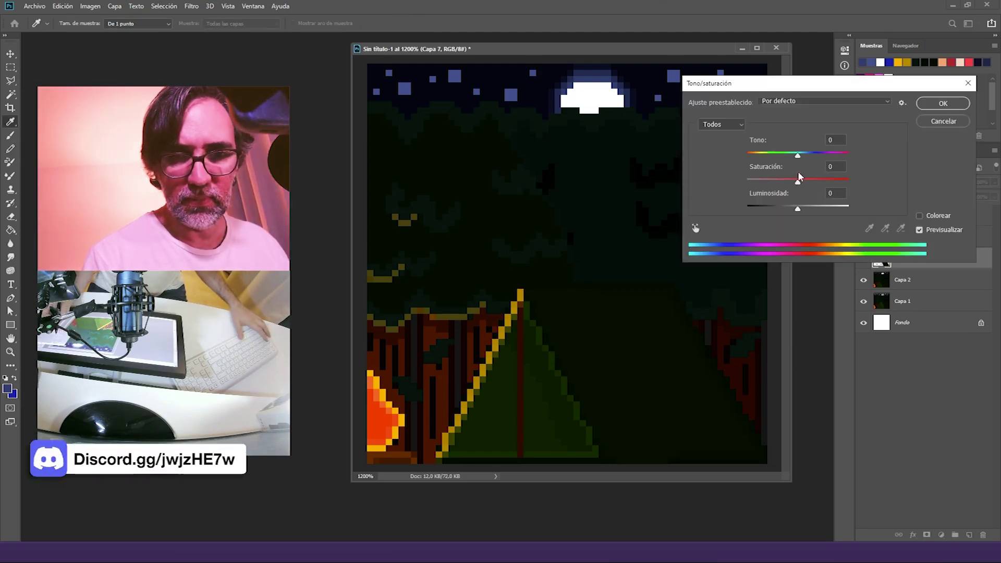
drag(802, 159, 730, 155)
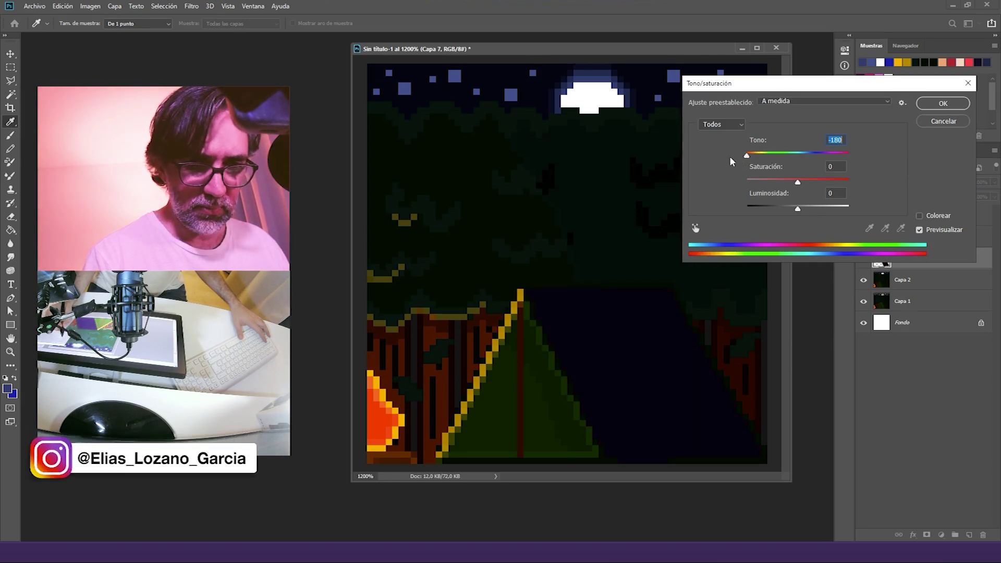
drag(800, 211, 856, 181)
drag(748, 156, 844, 157)
click(951, 112)
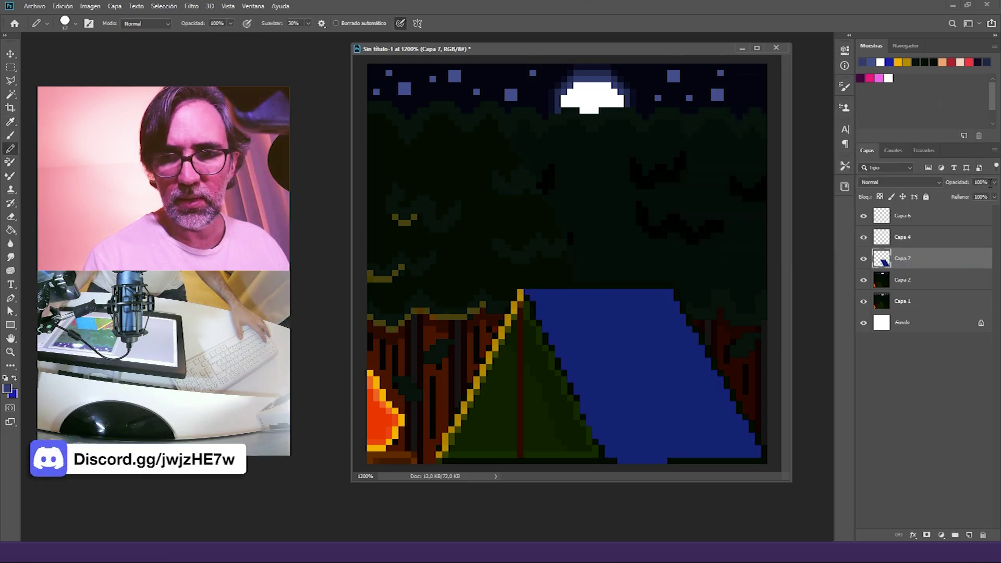
Step: Lower the blue tent-side layer's opacity to 28% and toggle its visibility to compare the tent with and without the tint
drag(980, 207, 957, 199)
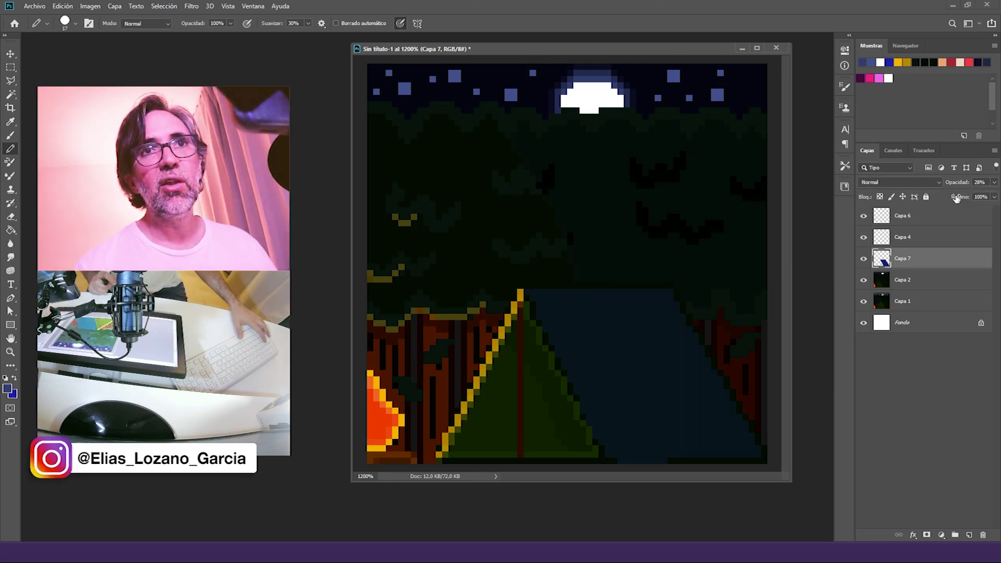
click(864, 259)
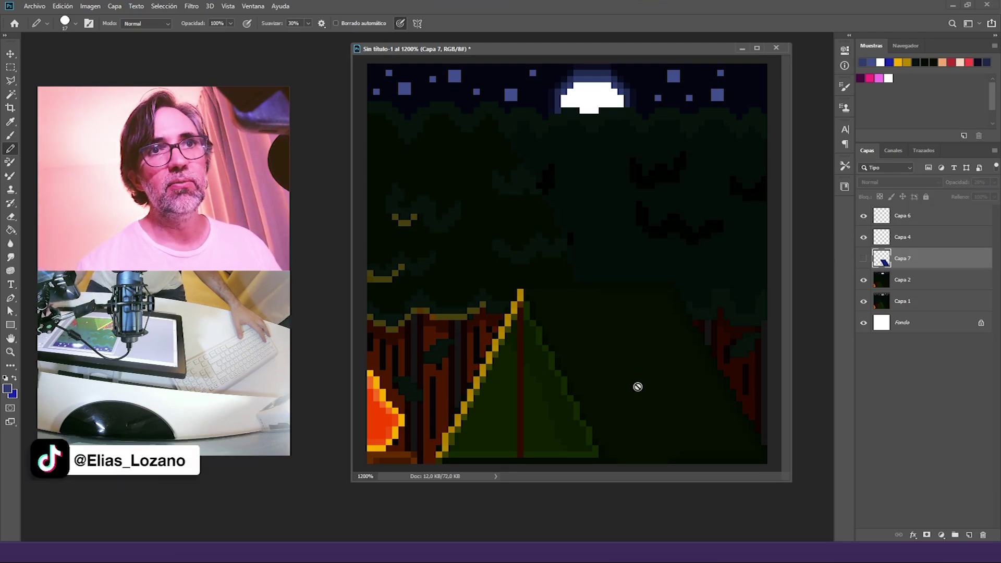
click(864, 258)
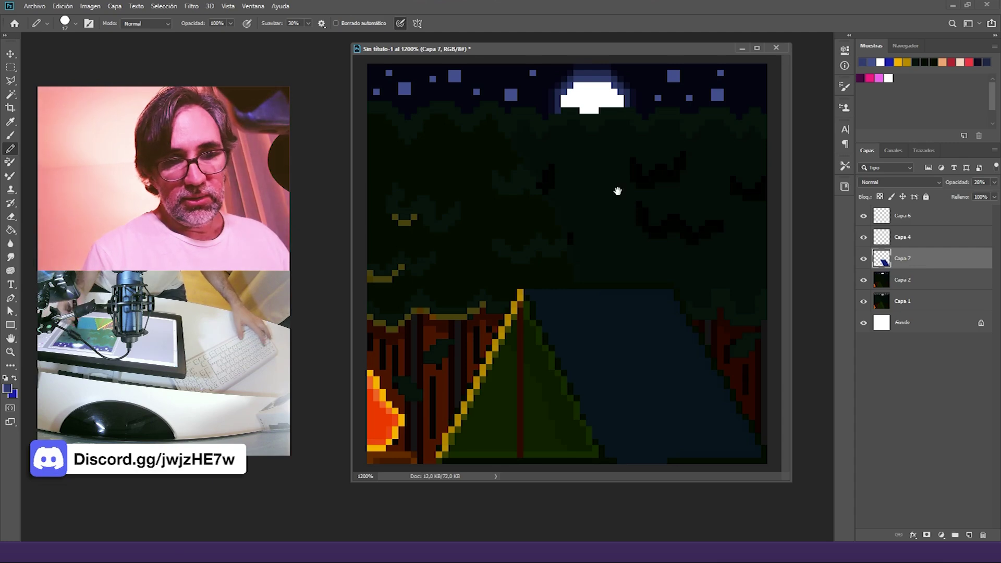
Step: Select the lighter foliage band along the treetops on the Capa 2 layer with the Magic Wand
ctrl+click(562, 136)
ctrl+click(564, 135)
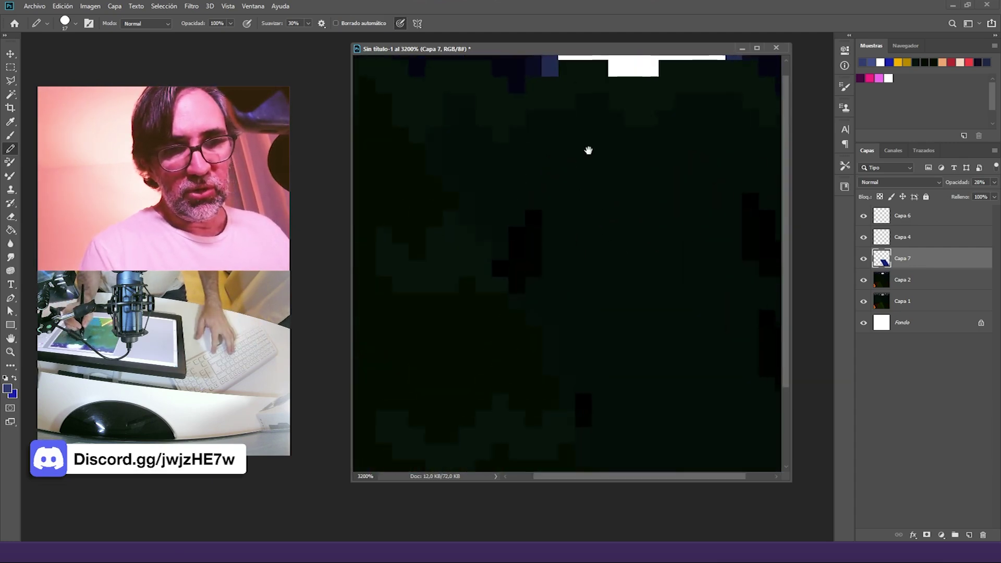
drag(590, 156, 633, 294)
click(903, 280)
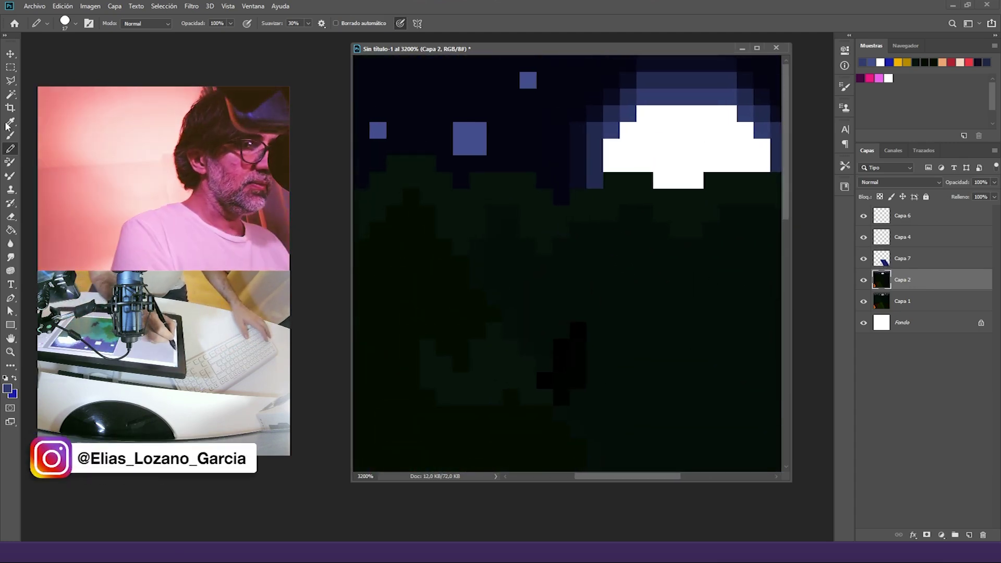
click(11, 94)
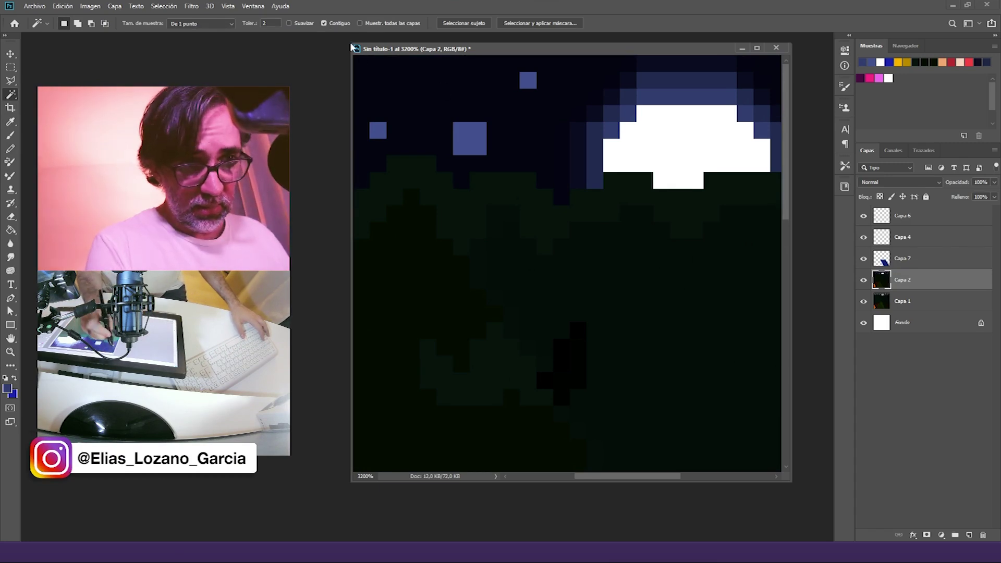
click(509, 196)
scroll(619, 293, down, 3)
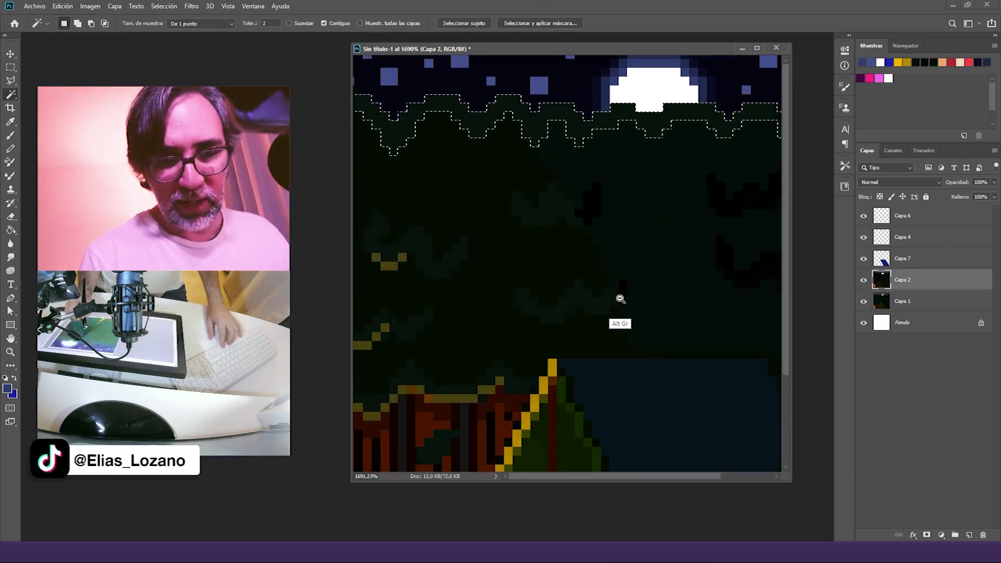
scroll(621, 299, down, 2)
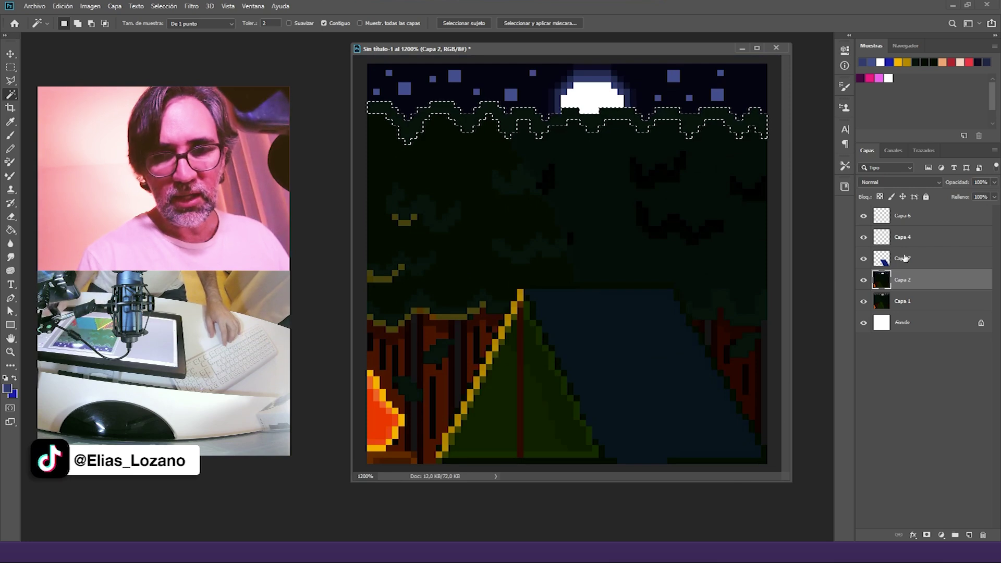
Step: Raise the Capa 7 layer's opacity to 100% and fill the selected treetop band with the tent side's blue
click(912, 260)
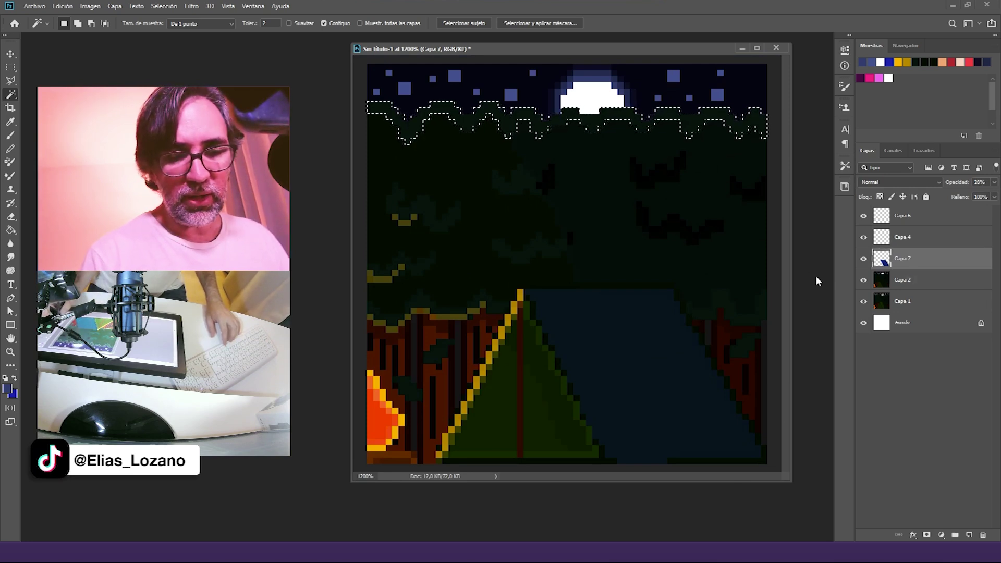
click(994, 182)
click(994, 195)
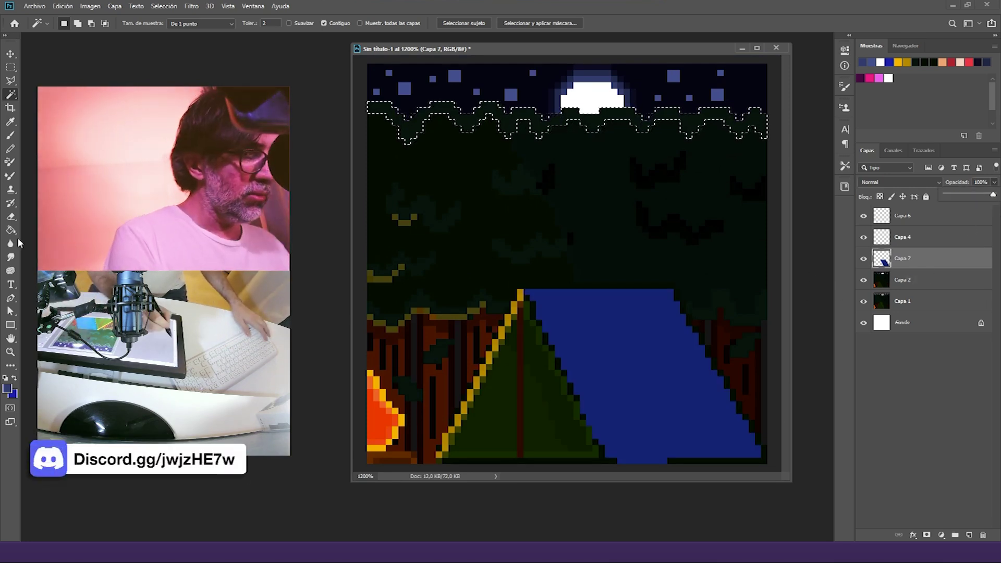
key(g)
alt+click(607, 347)
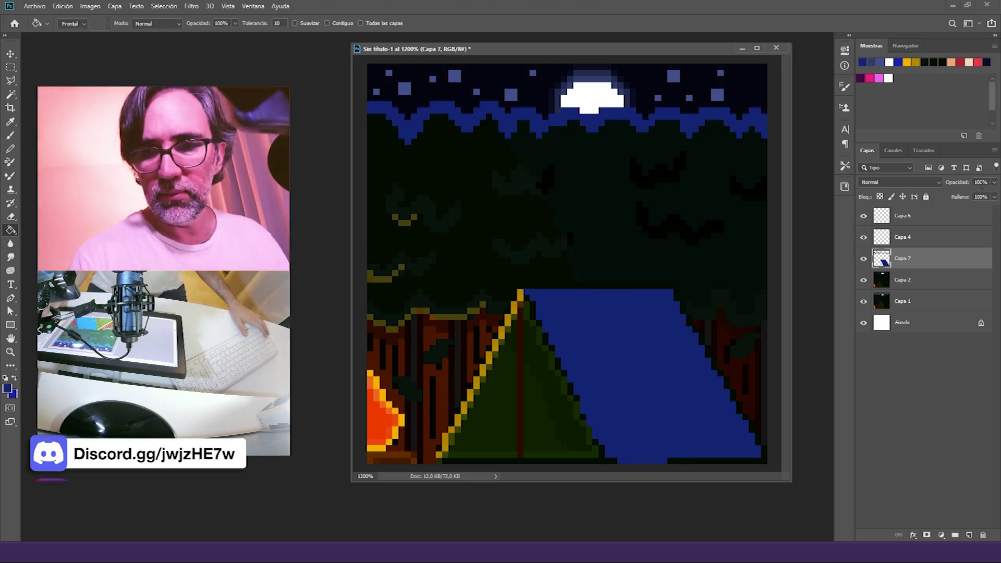
Step: Lower the Capa 7 layer's opacity to 16% and toggle its visibility to compare the blue tint
click(994, 197)
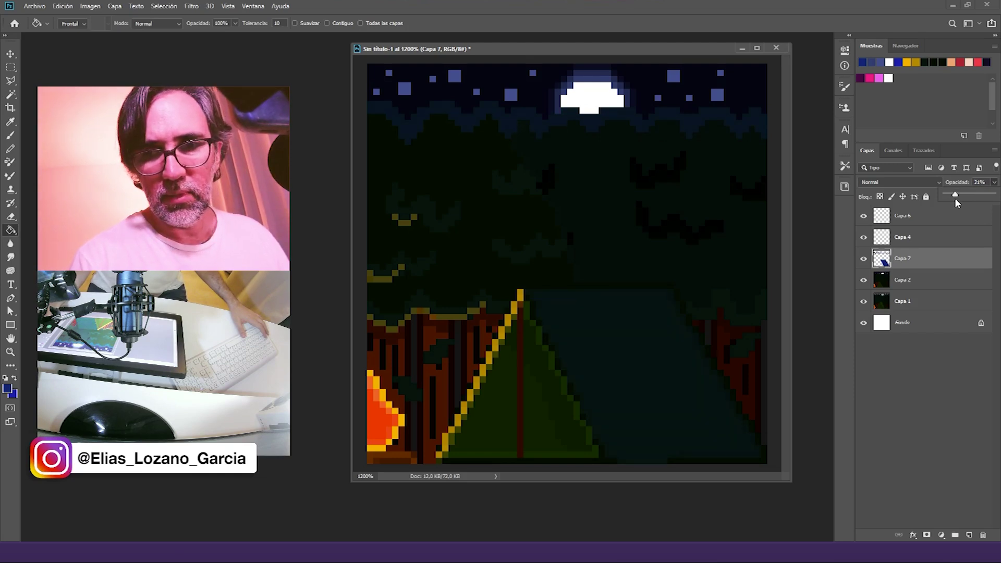
drag(955, 198, 953, 199)
click(868, 261)
click(869, 260)
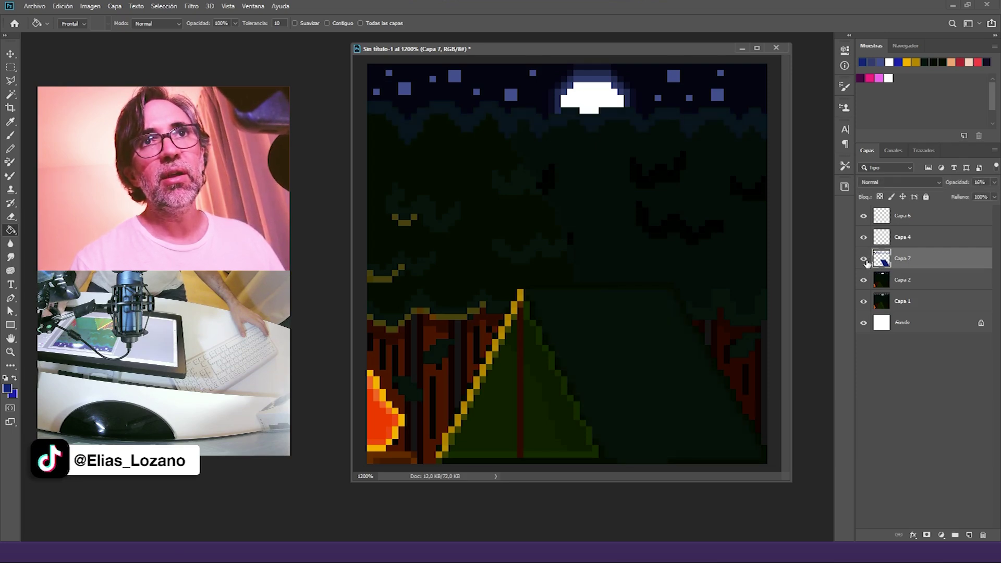
Step: Set up a one-pixel Pencil and add a new layer directly above Capa 7
key(b)
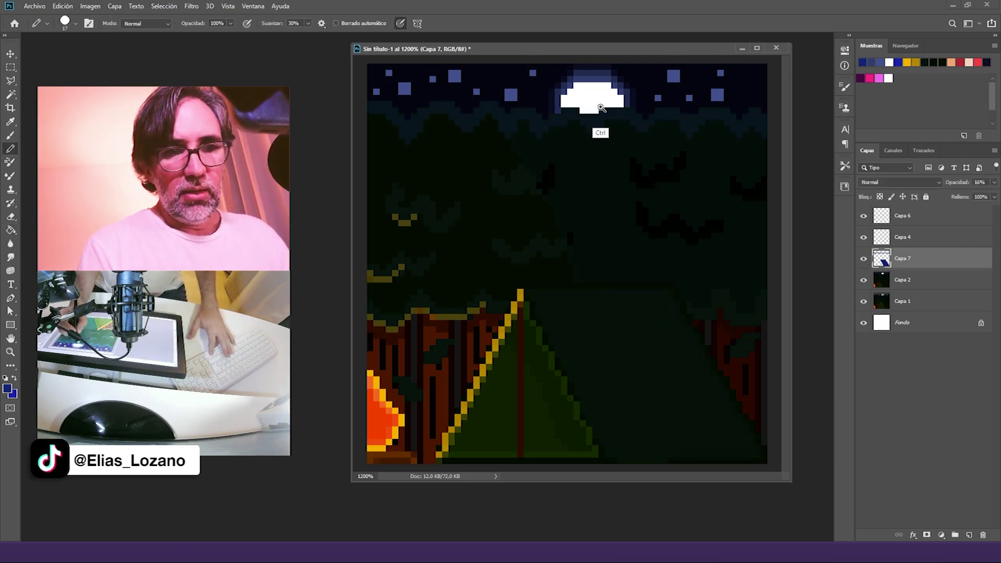
ctrl+click(600, 108)
ctrl+click(599, 108)
drag(594, 172, 599, 268)
alt+click(598, 268)
alt+click(603, 261)
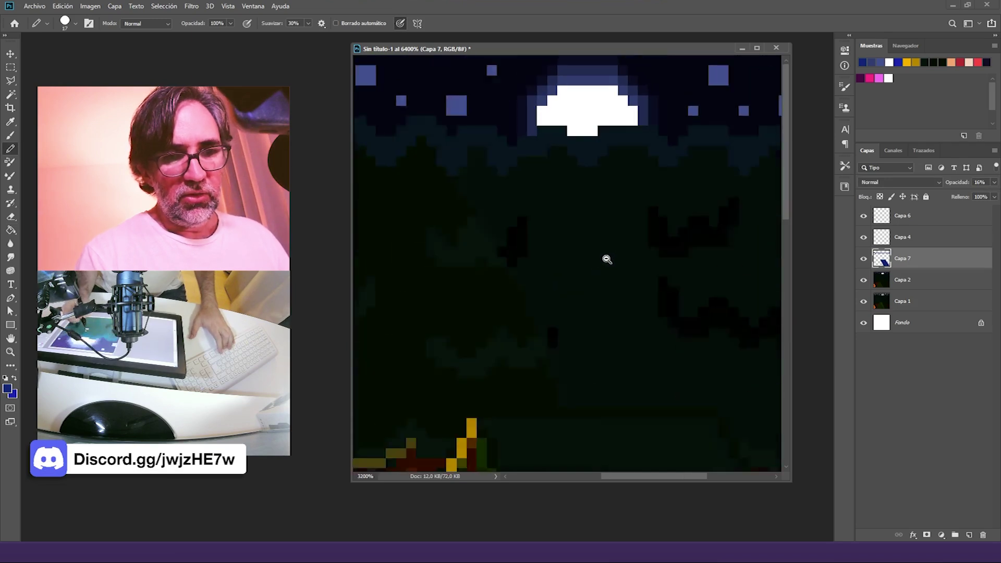
drag(602, 166, 380, 193)
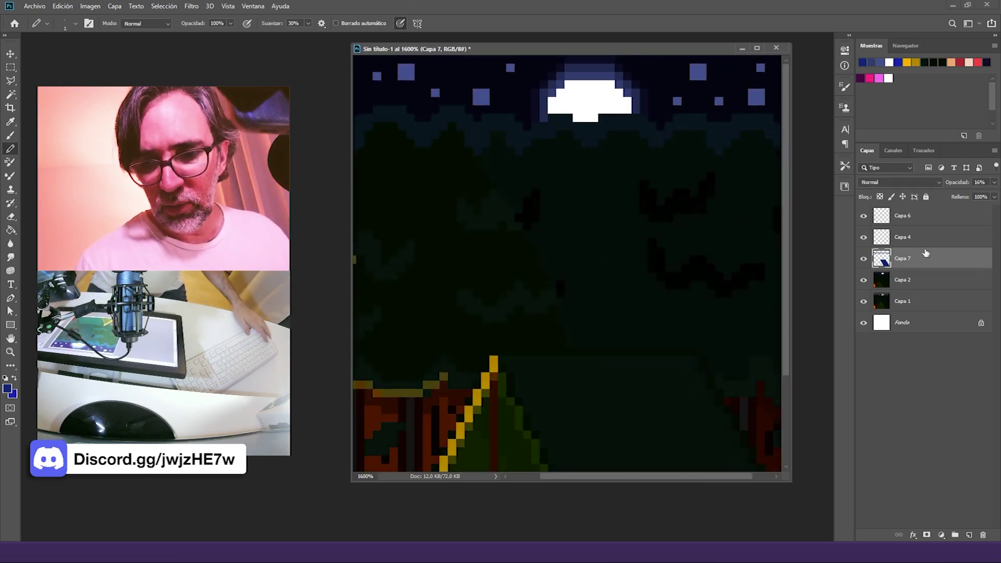
click(970, 536)
scroll(600, 120, up, 2)
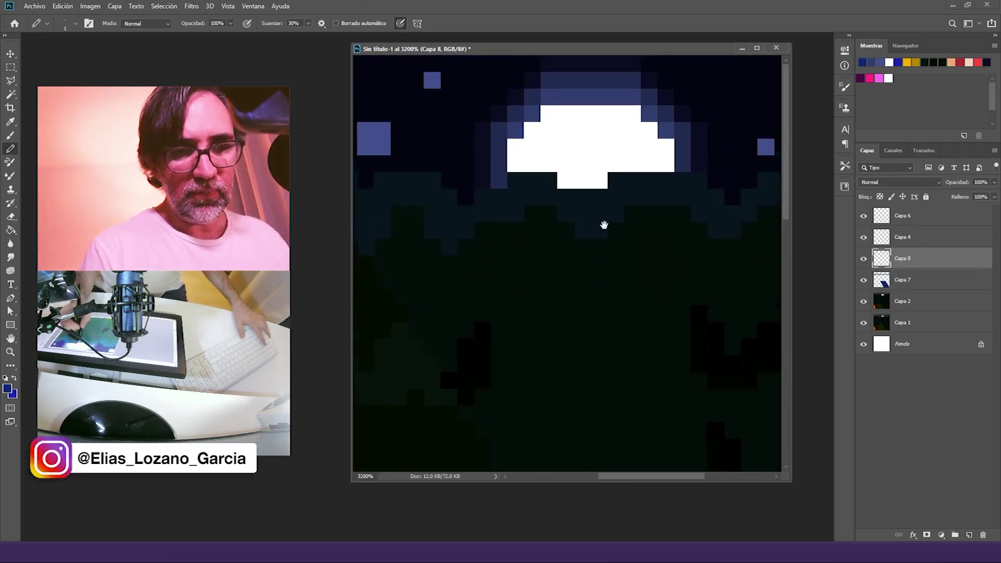
Step: Sample the moon halo's blue and paint a thin moonlit rim along the treetop edges beneath and beside the moon
alt+click(483, 179)
alt+click(505, 169)
mouse_move(518, 180)
mouse_down()
mouse_move(557, 178)
mouse_move(579, 196)
mouse_move(556, 177)
mouse_move(579, 195)
mouse_move(704, 181)
mouse_up()
click(485, 182)
click(486, 196)
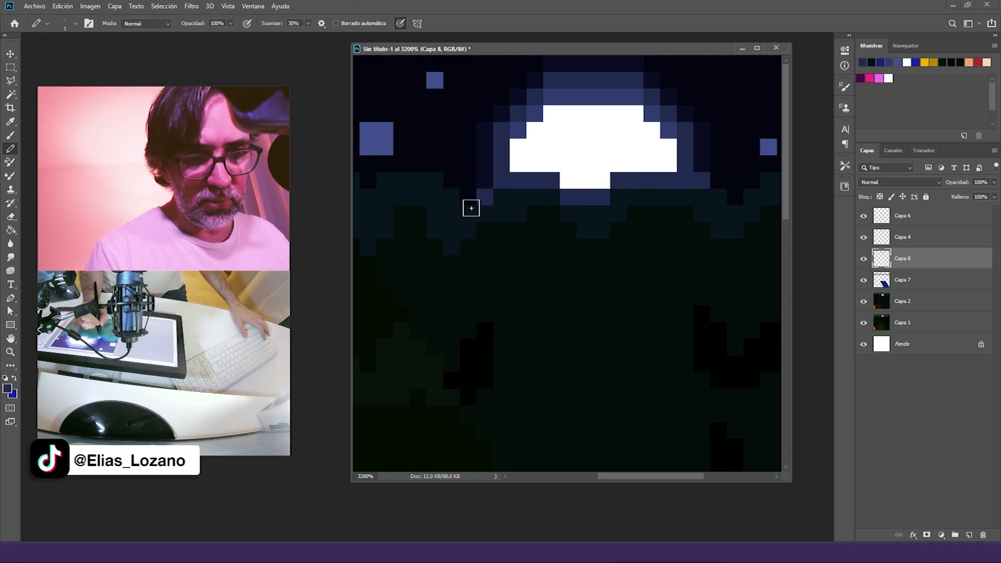
click(455, 202)
drag(661, 241, 566, 240)
mouse_move(654, 197)
mouse_down()
mouse_move(673, 181)
mouse_move(712, 180)
mouse_up()
scroll(517, 226, down, 3)
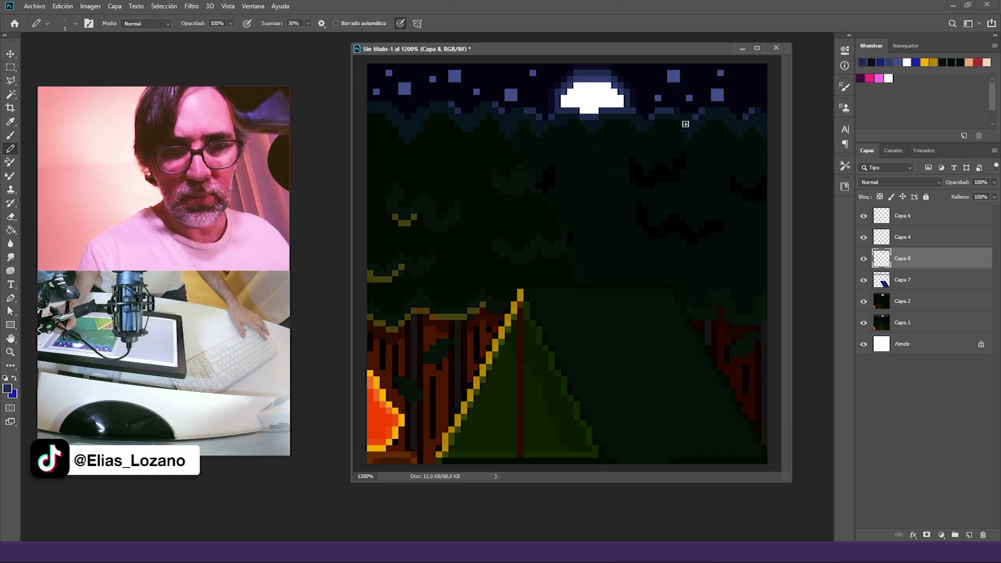
Step: Zoom out to the whole scene, then reposition the document window and reduce its height
key(ctrl+alt+space)
ctrl+alt+click(605, 227)
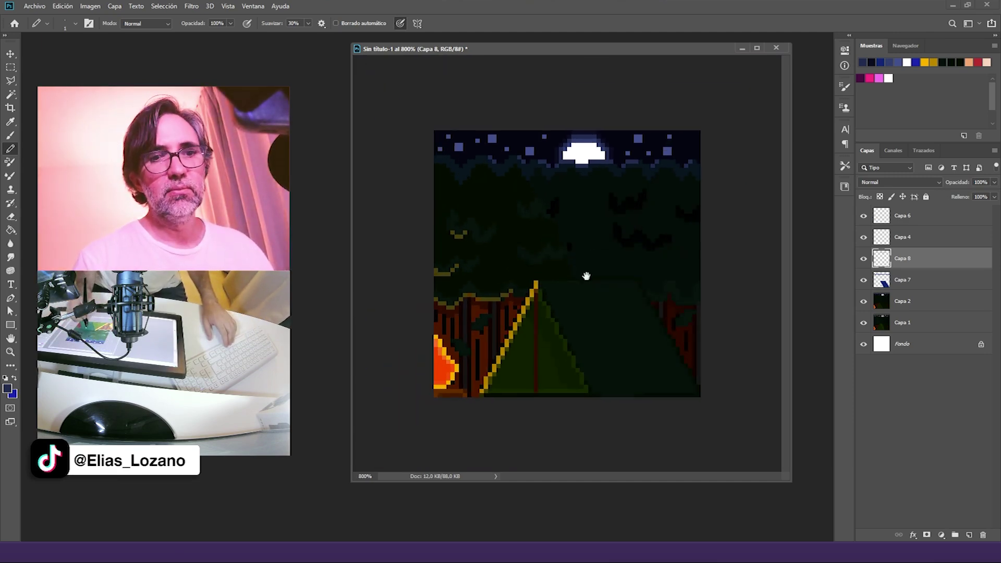
drag(694, 55, 626, 46)
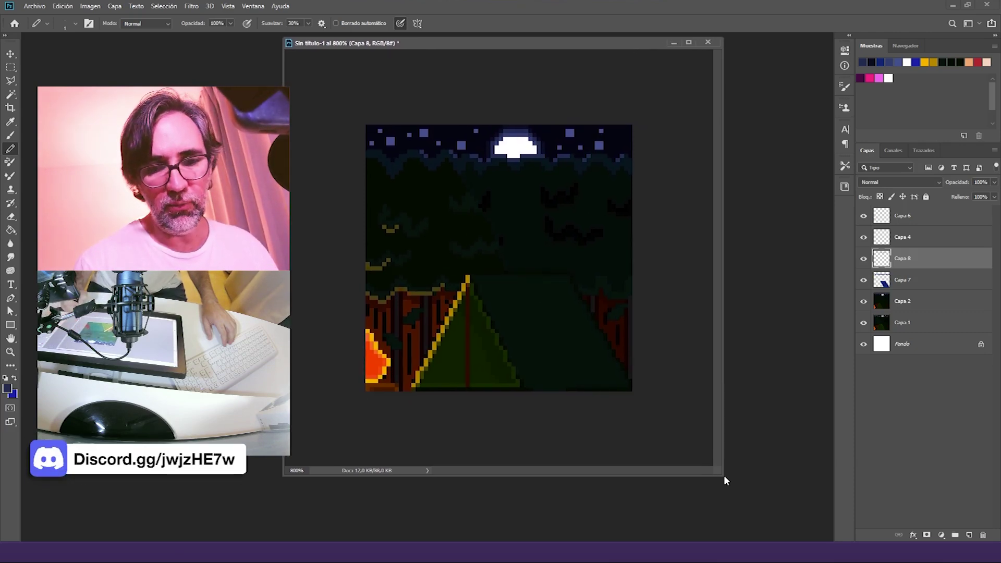
drag(722, 474, 726, 371)
Step: Group all the correction layers from Capa 2 up to Capa 6
click(923, 301)
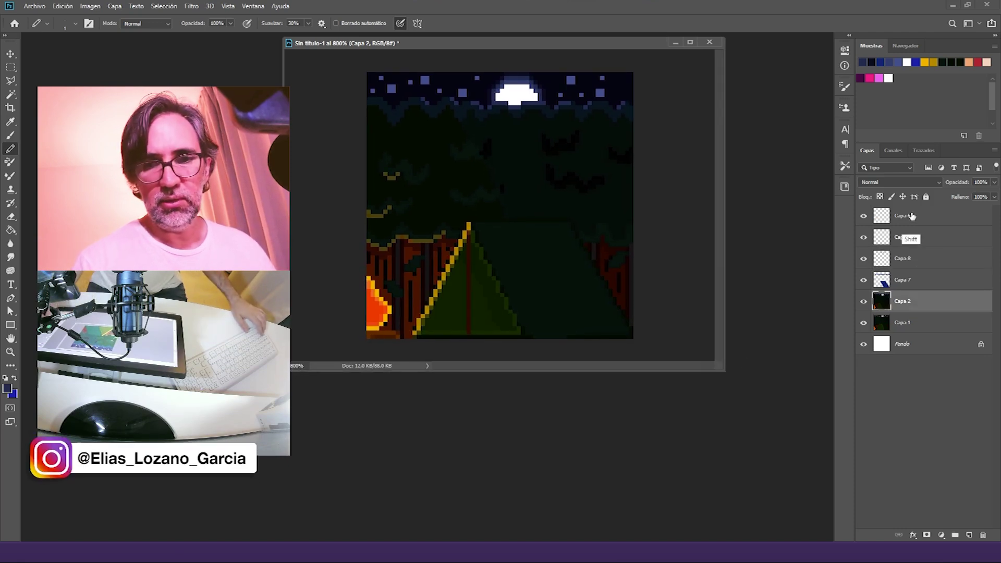
shift+click(913, 217)
key(ctrl+g)
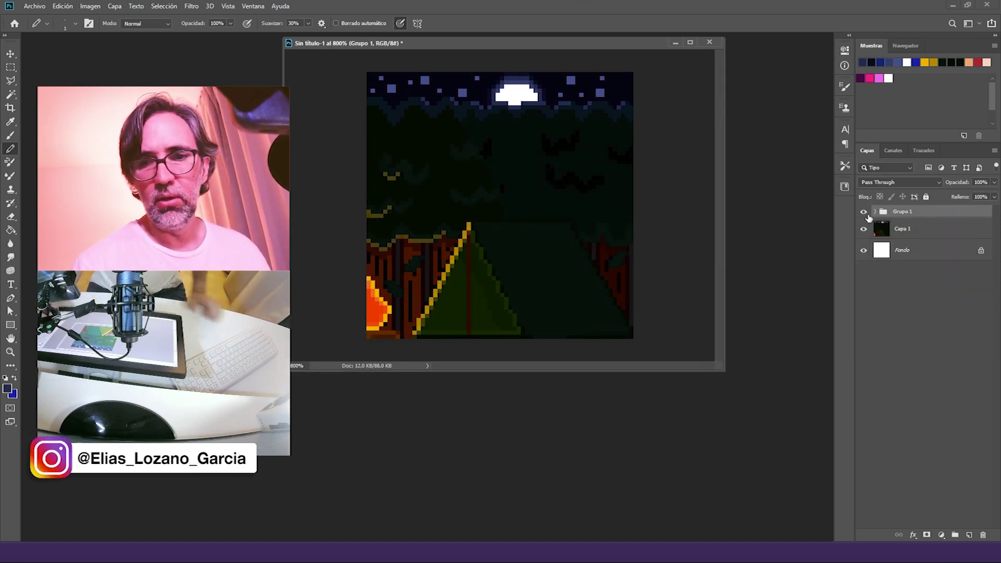
Step: Toggle the correction group's visibility several times to compare the corrected scene with the original
click(863, 212)
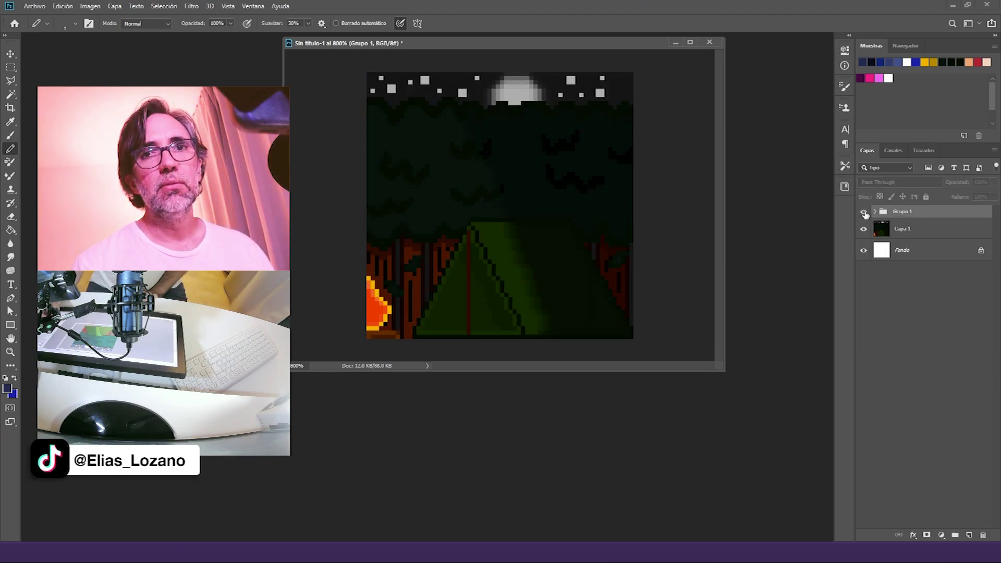
click(864, 213)
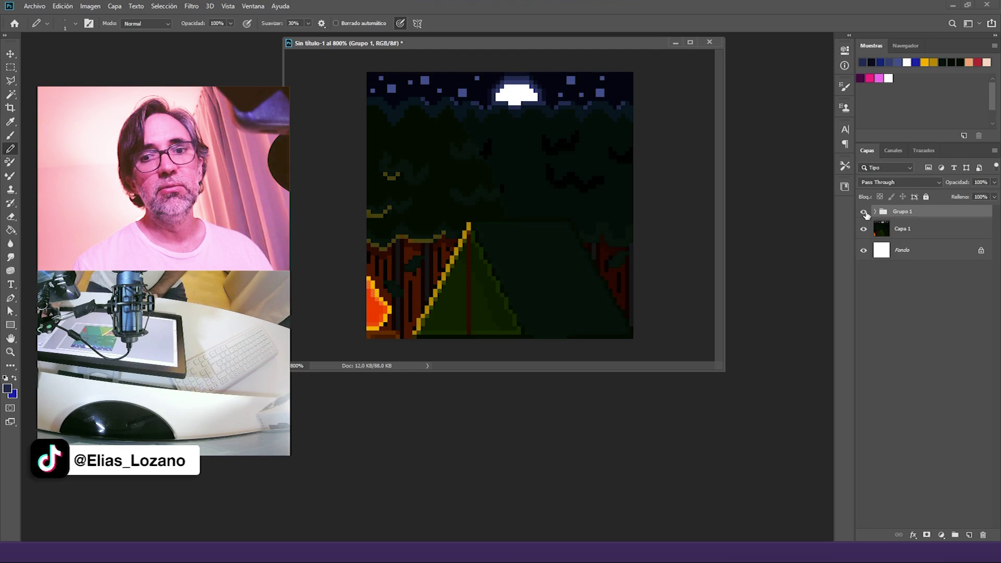
click(864, 212)
click(865, 213)
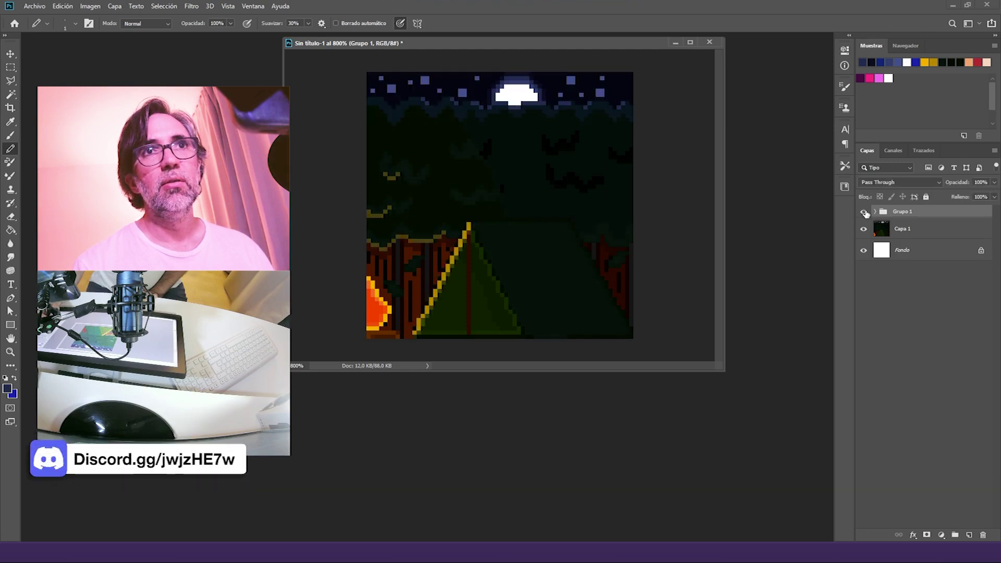
click(864, 213)
click(865, 212)
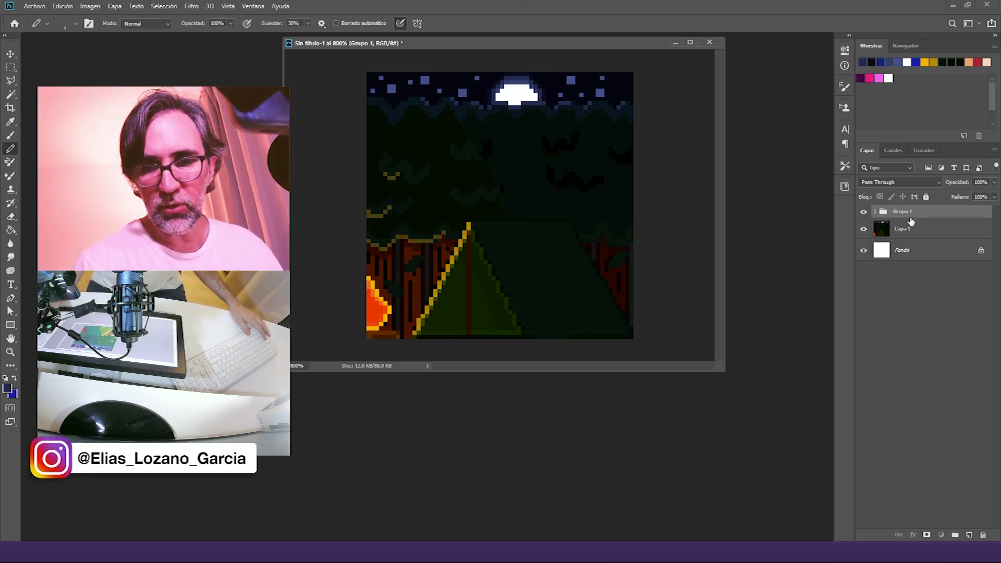
Step: Add a new layer above Capa 6 inside Grupo 1, try a blue line down the tent's centre pole, and undo the line
click(876, 212)
click(927, 229)
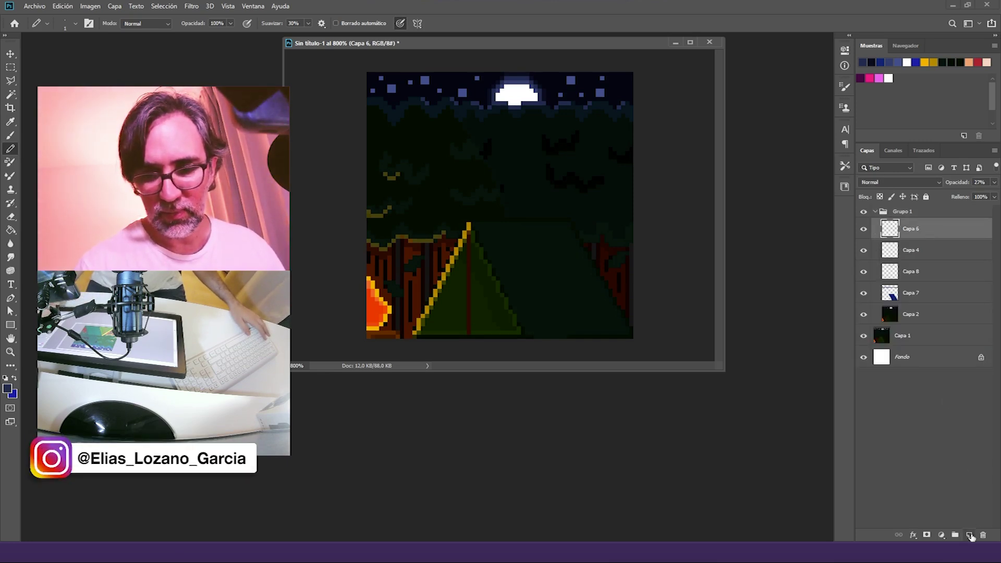
click(468, 232)
shift+click(468, 337)
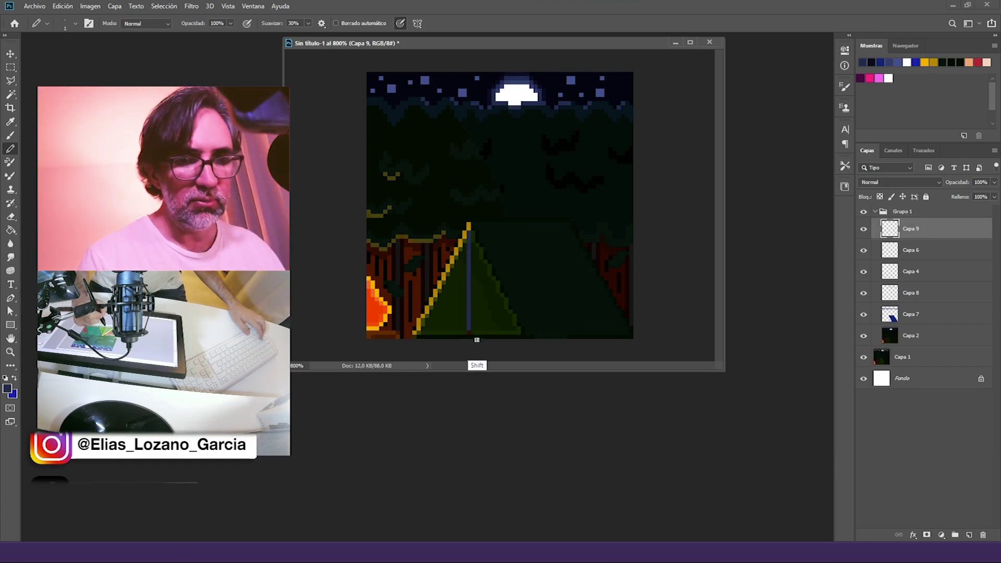
key(ctrl+z)
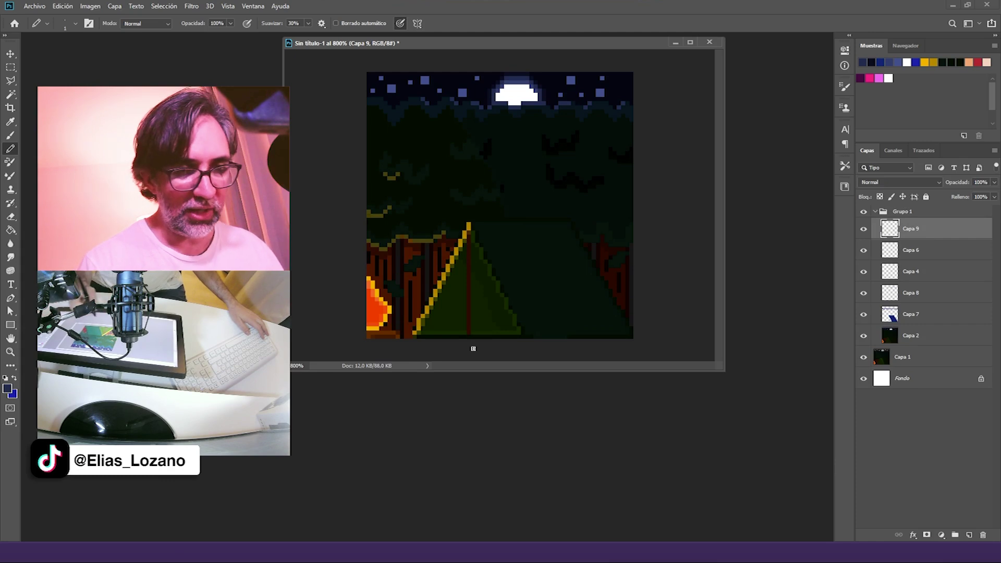
Step: Sample the campfire's bright yellow and paint it over the lower part of the tent's centre pole
ctrl+click(460, 288)
drag(460, 288, 530, 253)
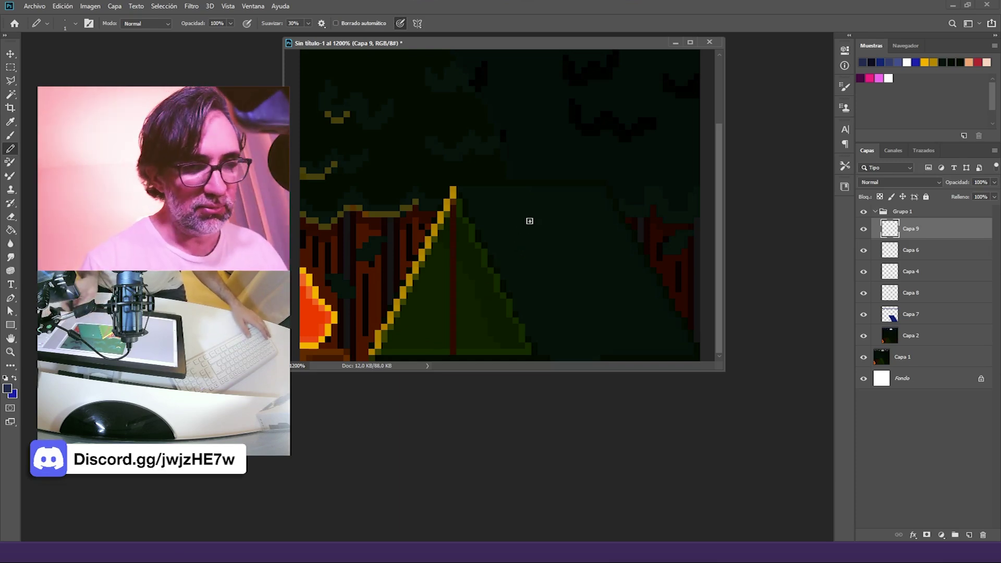
alt+click(408, 288)
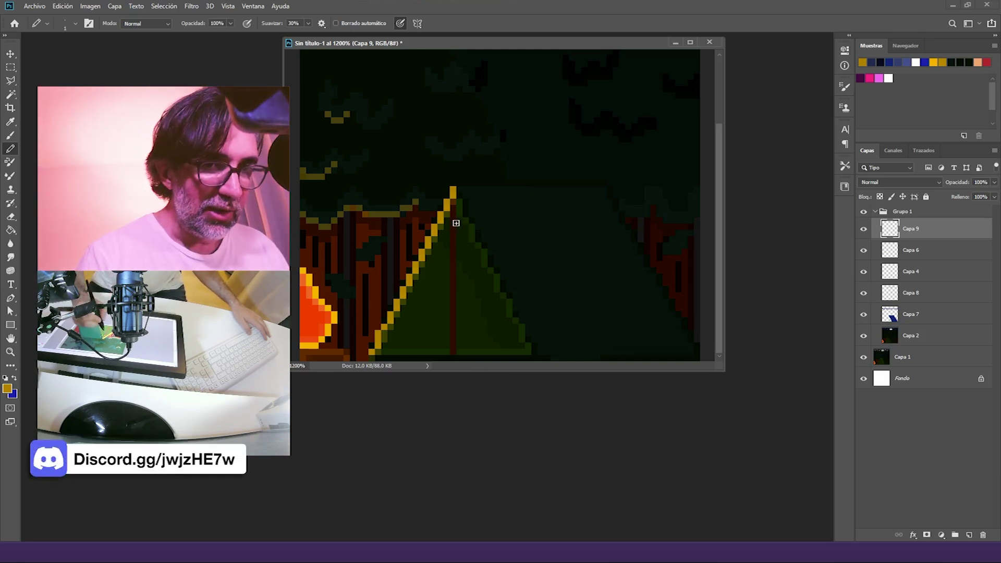
alt+click(335, 316)
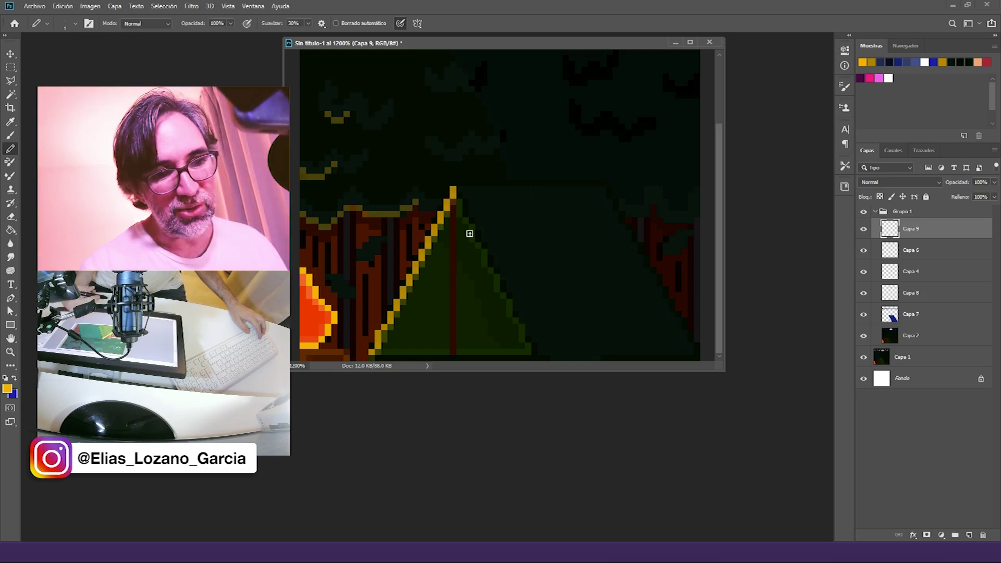
drag(452, 274, 452, 350)
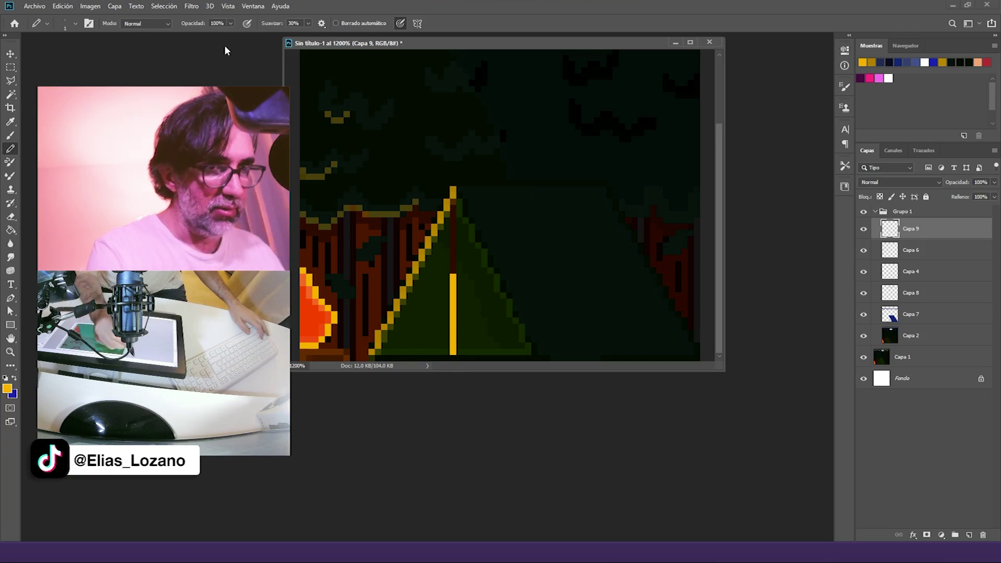
Step: Extend the pole's highlight upward with the Pencil at 26% opacity, and lower the Capa 9 layer's opacity to 34%
mouse_move(230, 23)
mouse_down()
mouse_move(211, 48)
mouse_move(196, 48)
mouse_up()
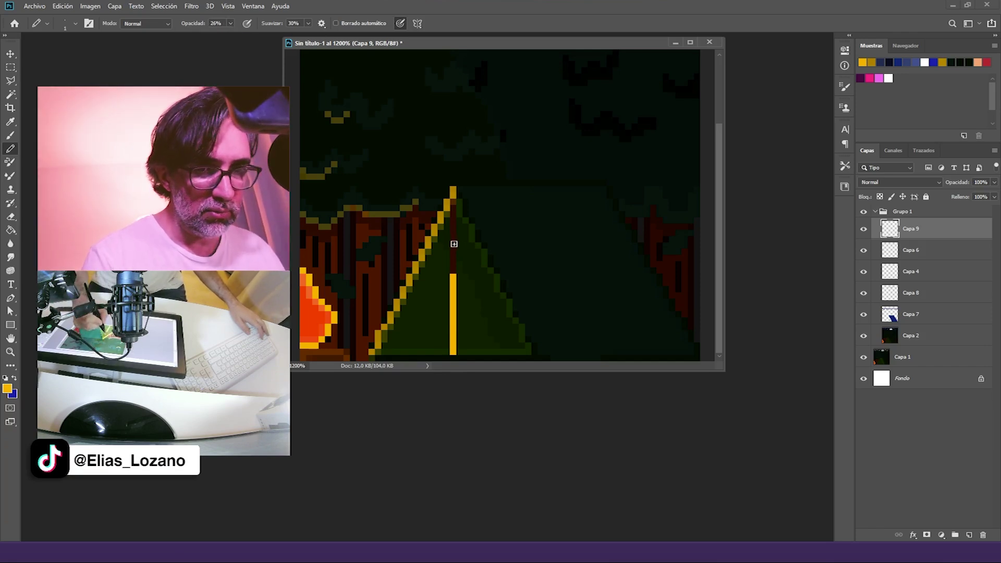
drag(454, 244, 451, 279)
drag(994, 183, 972, 209)
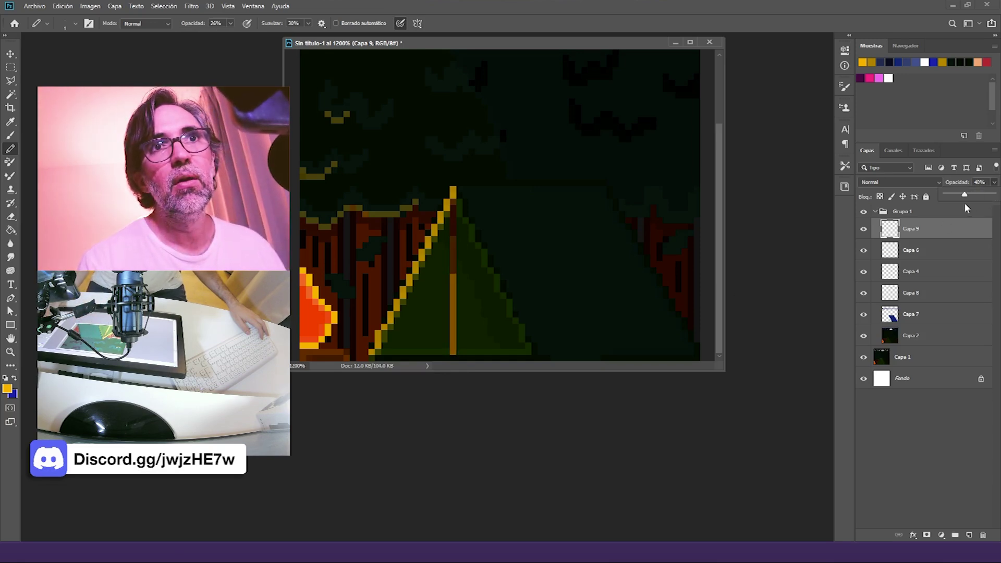
drag(965, 207, 964, 209)
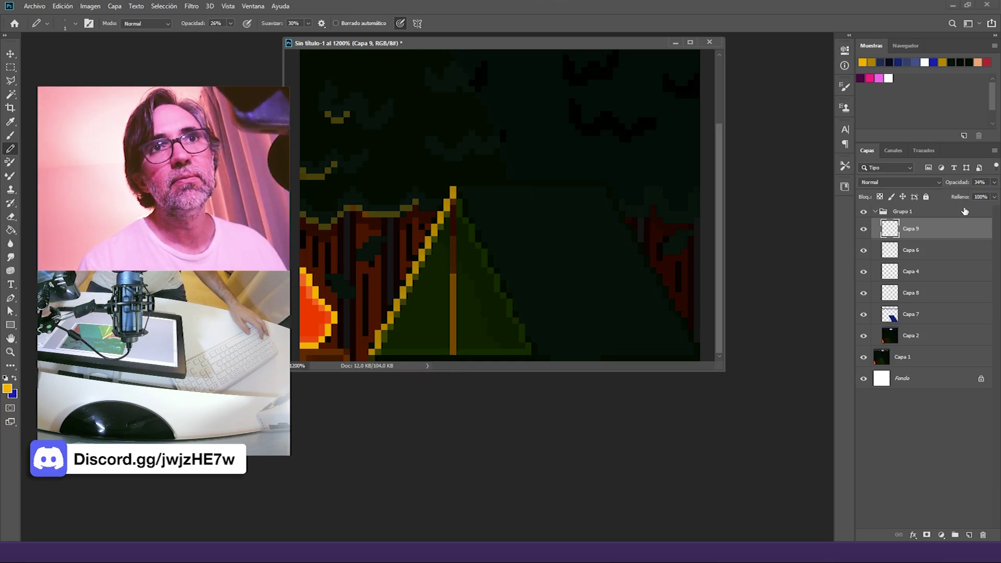
Step: Add a new layer above Capa 6, sample the dark green of the tent's front, and set the Pencil opacity to 100%
click(928, 250)
click(969, 535)
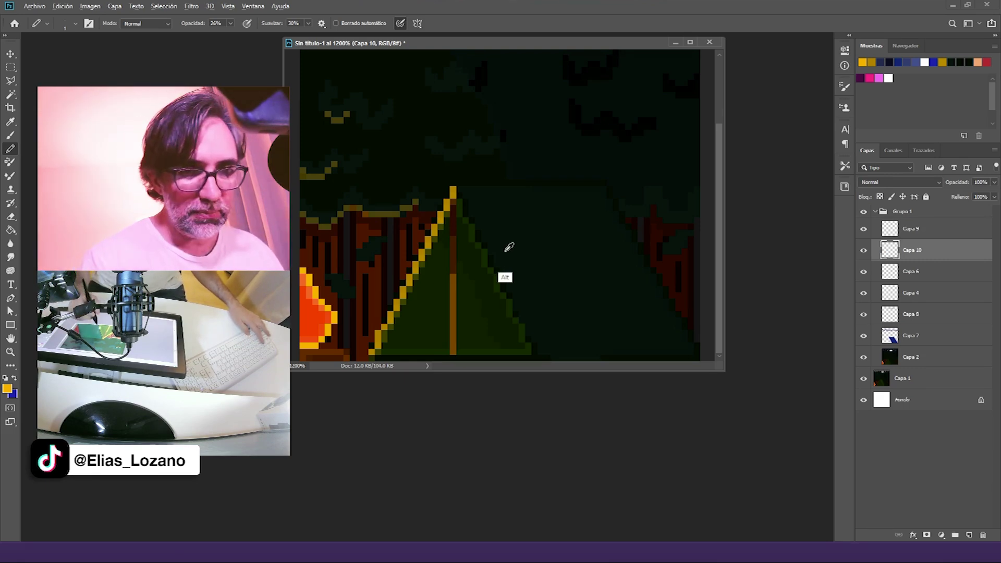
alt+click(481, 263)
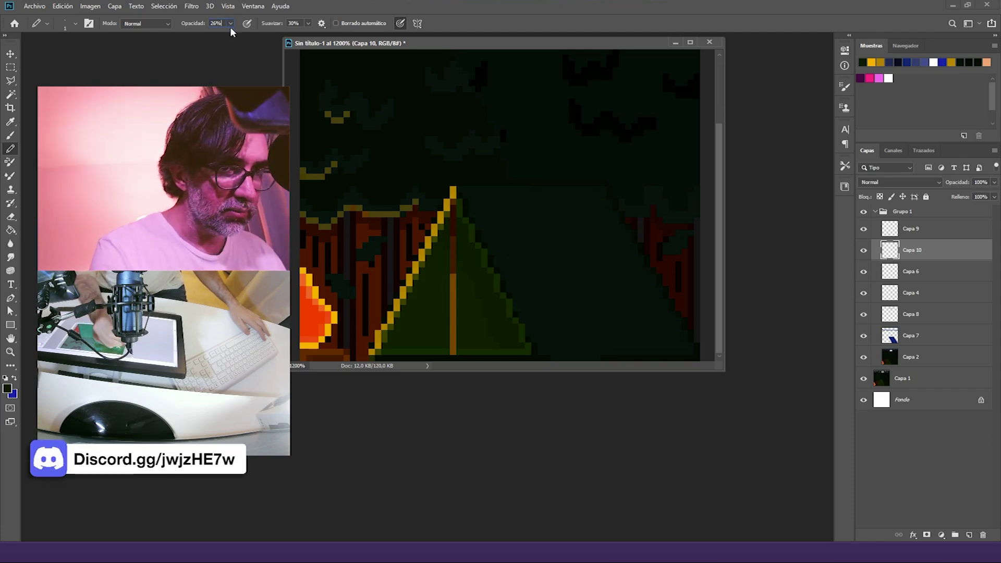
key(0)
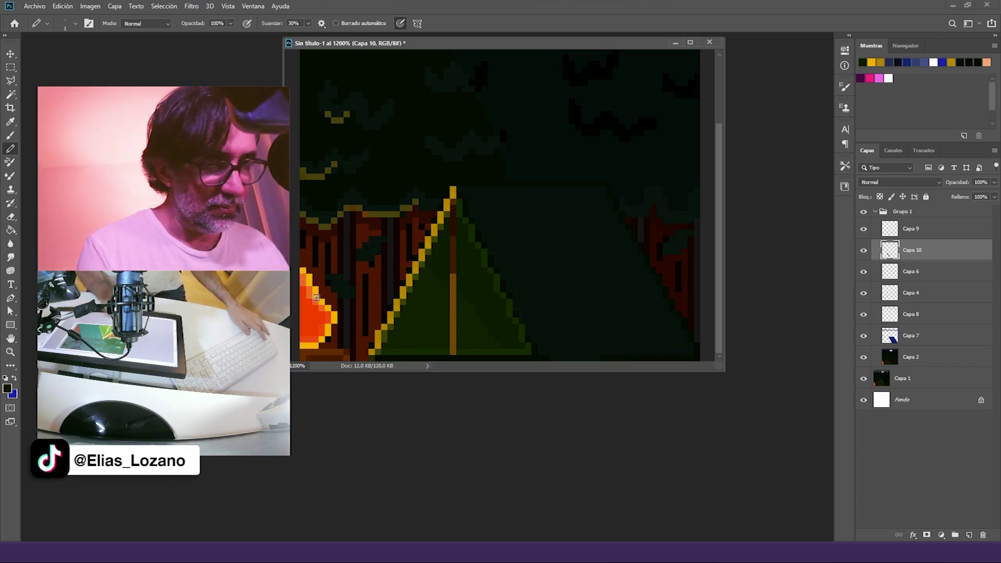
Step: Darken the sampled green slightly to #161e00 and shade the tent's front panel with it
click(7, 389)
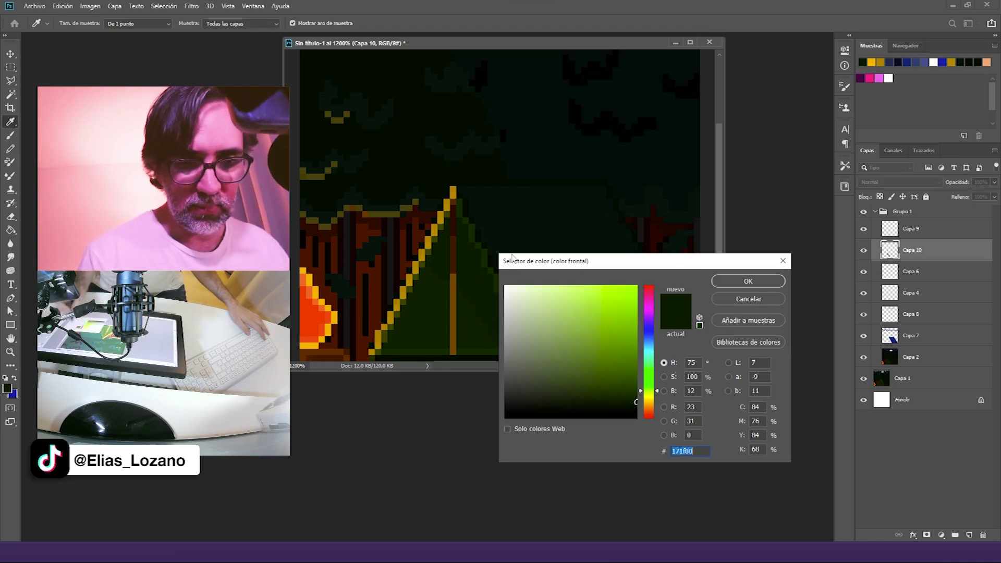
drag(636, 402, 636, 403)
click(750, 282)
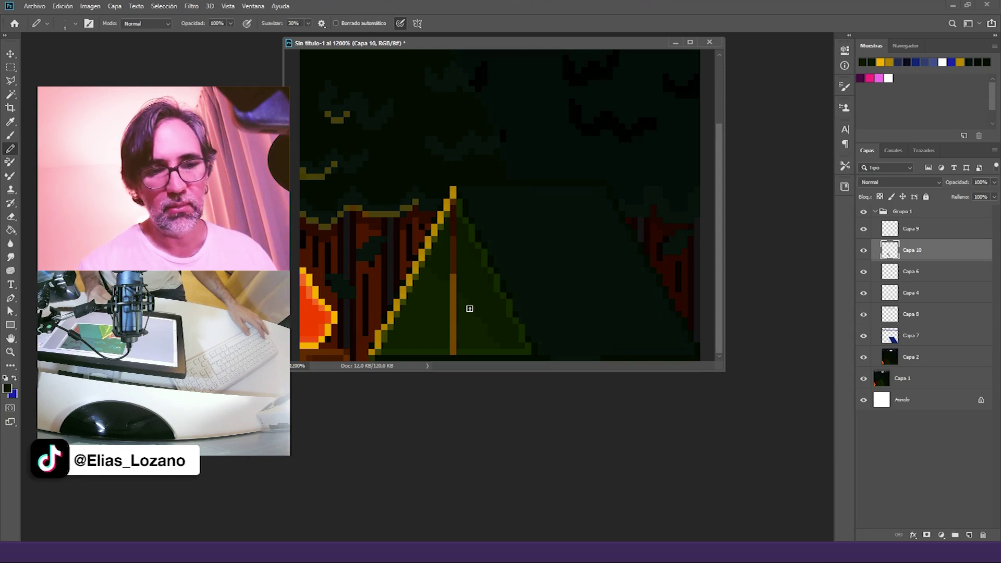
click(8, 388)
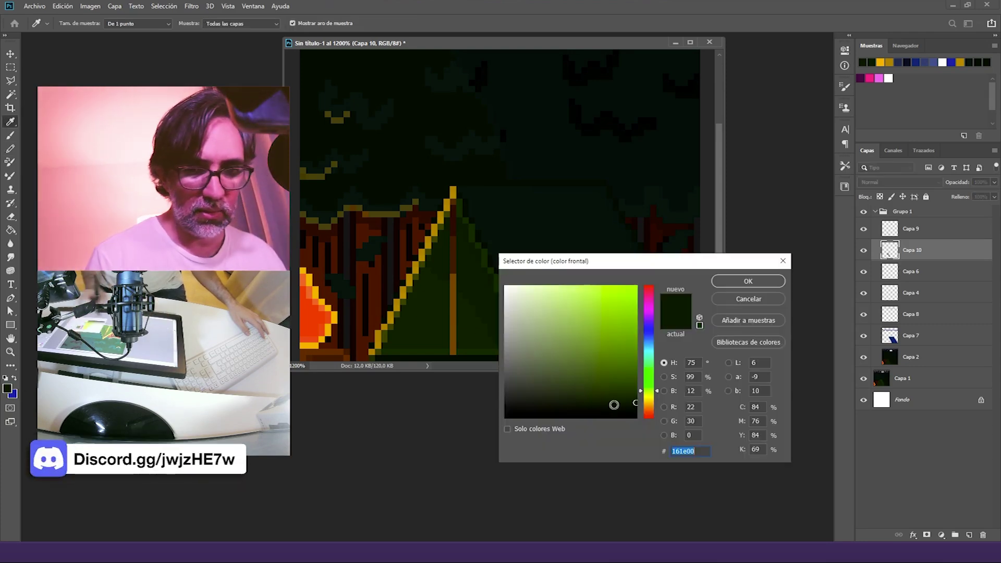
click(748, 283)
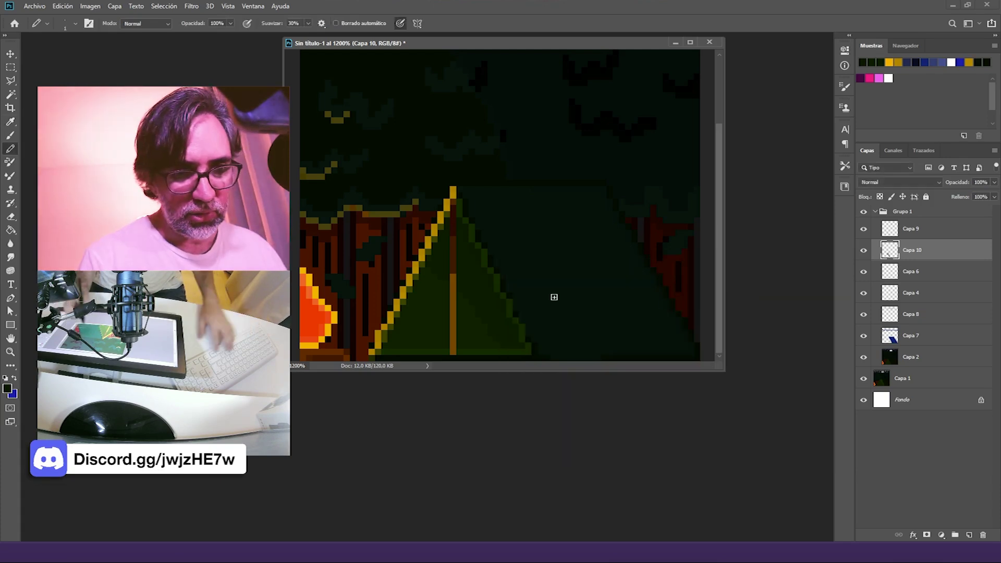
ctrl+click(470, 246)
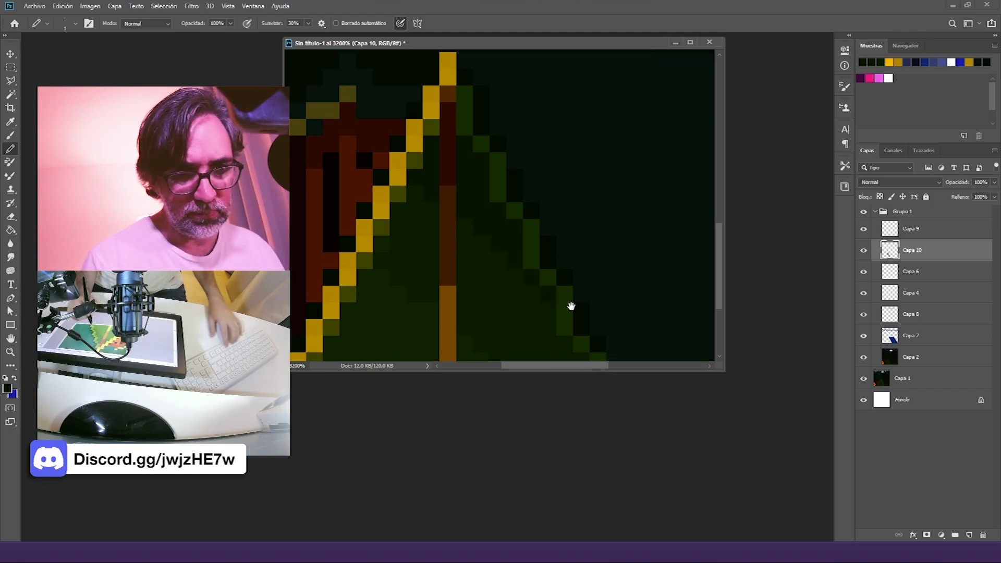
ctrl+alt+click(575, 309)
ctrl+alt+click(573, 319)
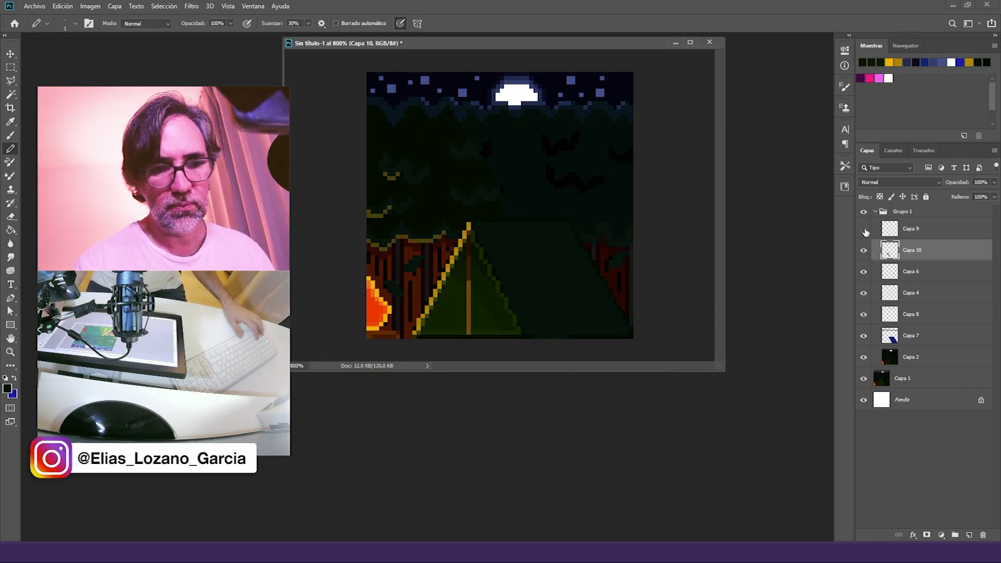
Step: Merge Capa 10 and Capa 9 into one layer and check its contribution by toggling its visibility
ctrl+click(897, 236)
key(ctrl+e)
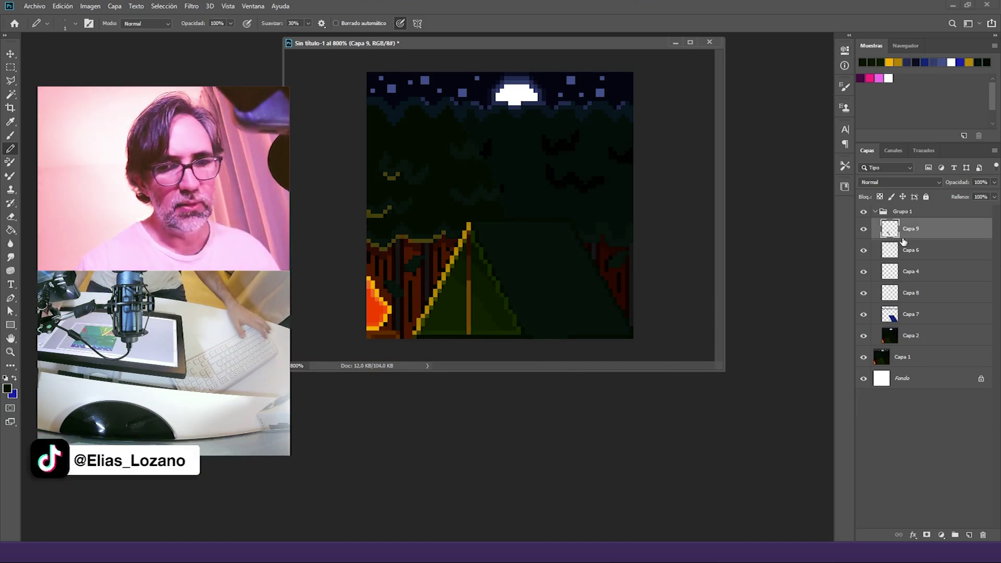
click(864, 231)
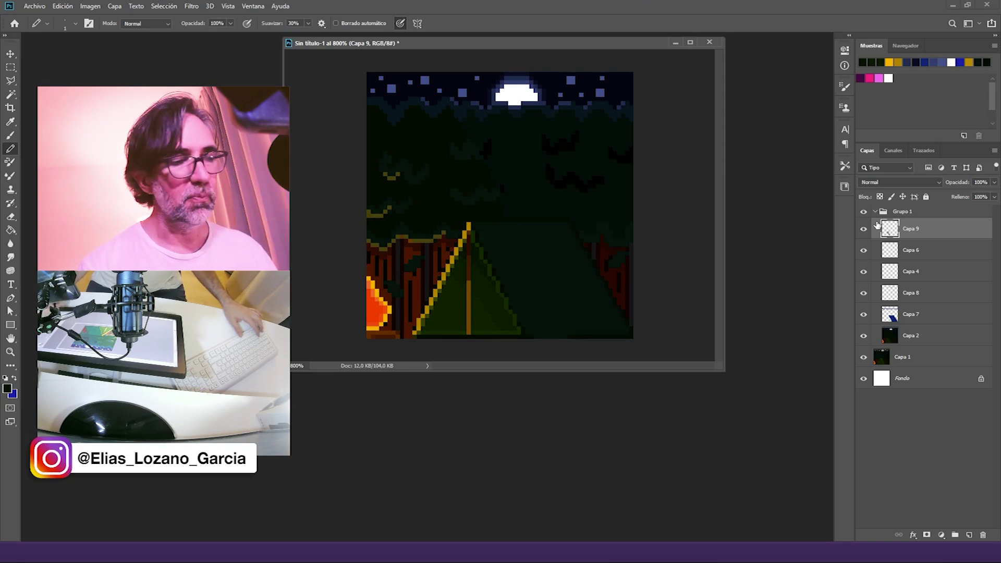
Step: Collapse Grupo 1 and toggle its visibility to compare the corrected camping scene with the original
click(875, 212)
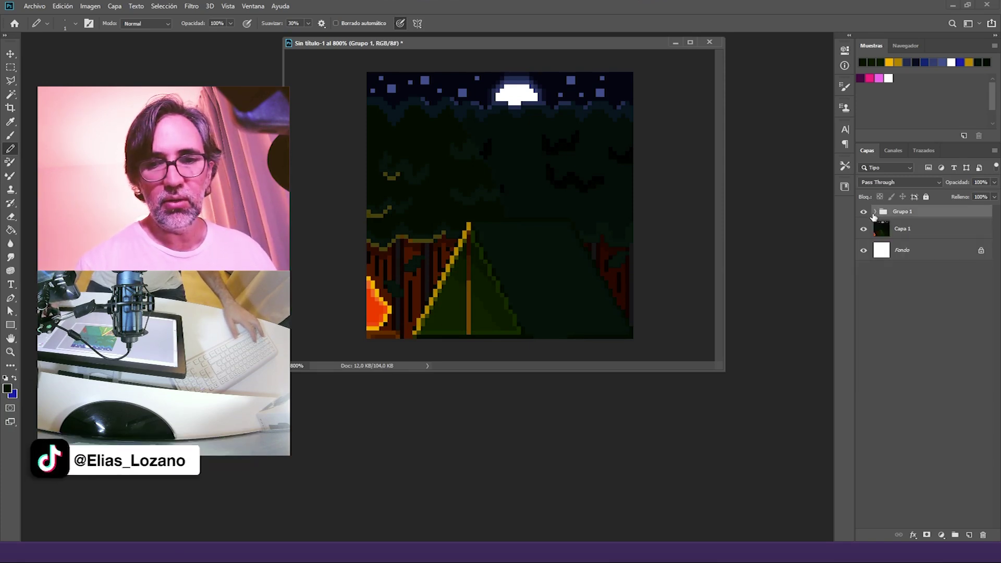
click(865, 212)
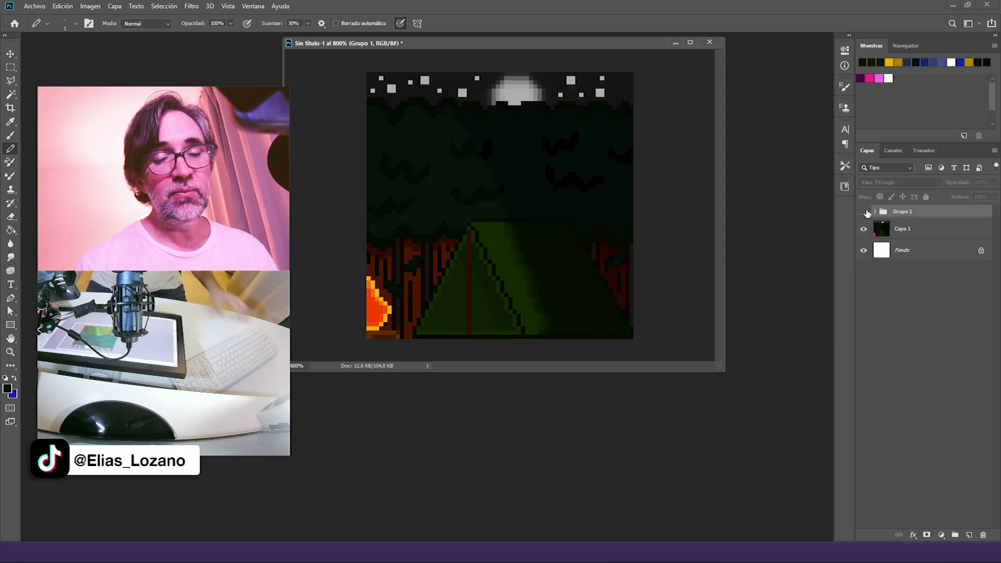
click(864, 212)
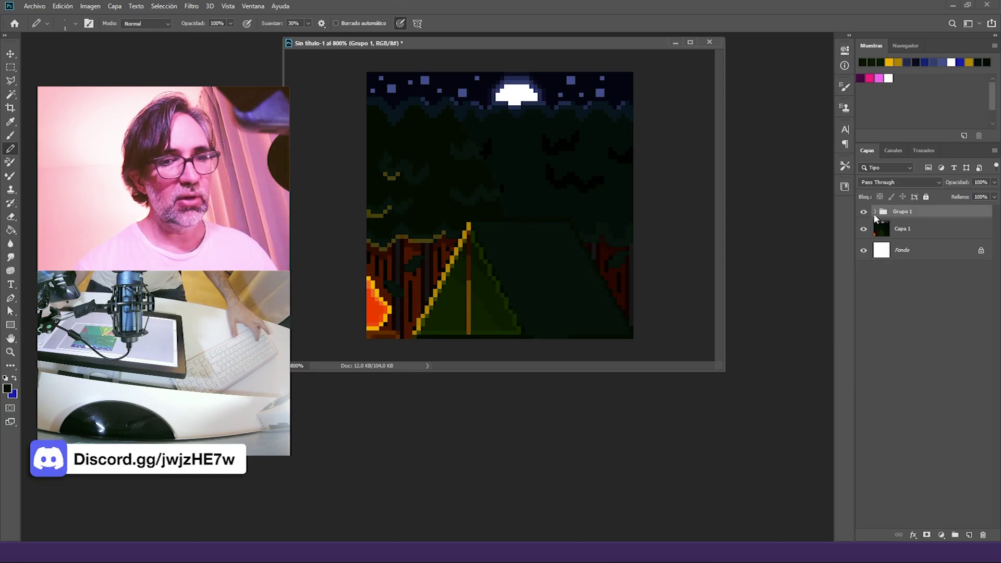
Step: Save the corrected camping scene as 010.psd in the Tiktok folder and close the document
key(ctrl+s)
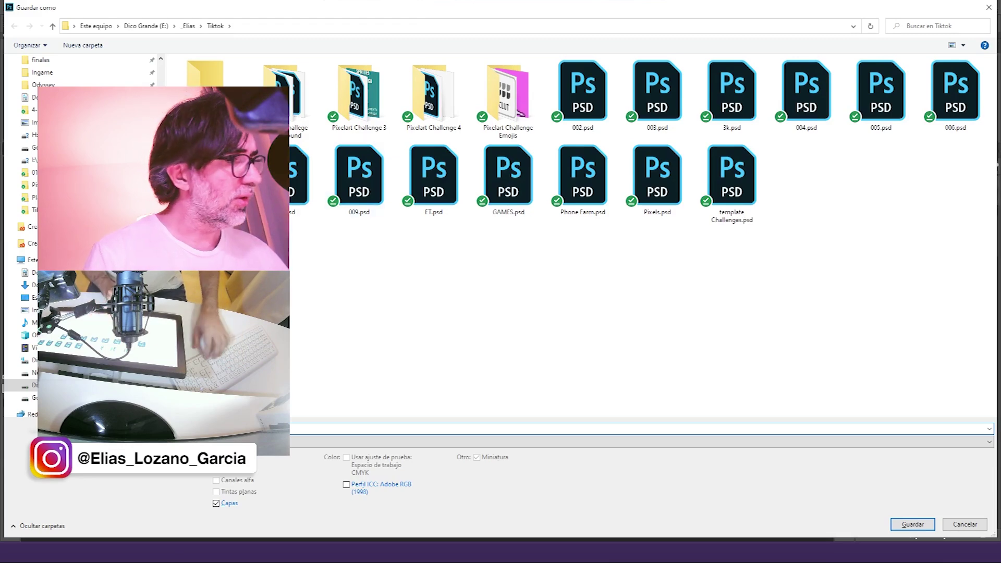
key(Return)
key(Return)
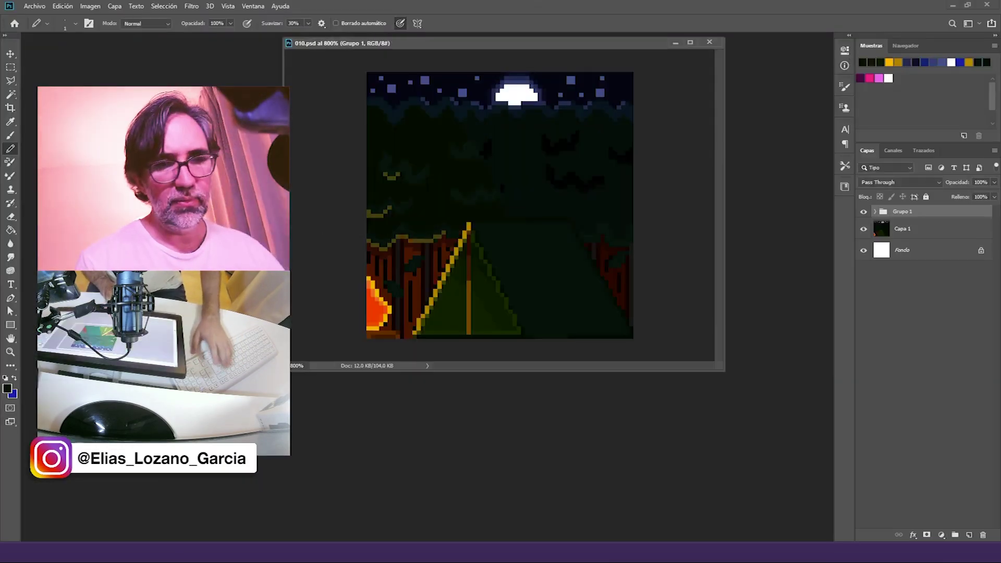
key(ctrl+w)
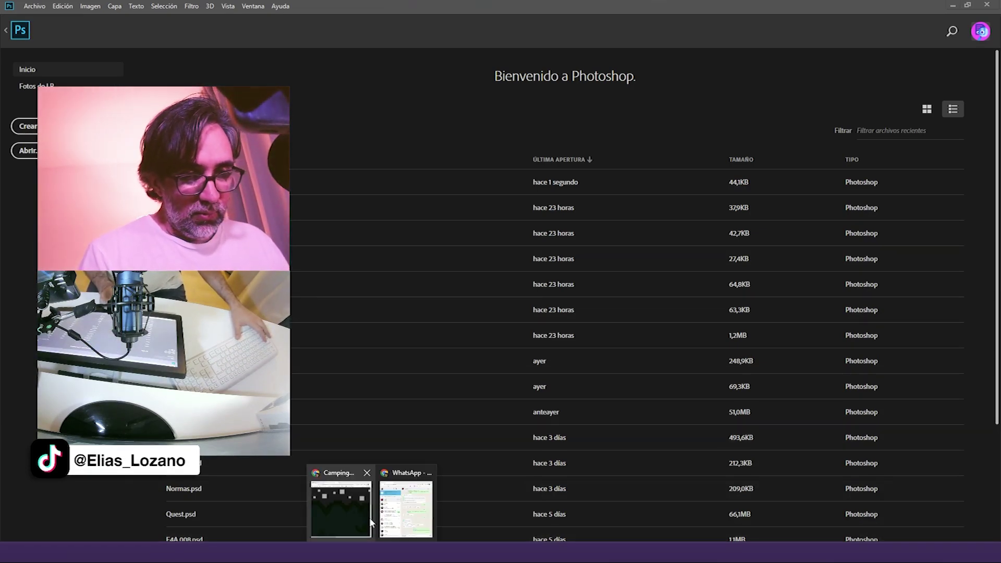
Step: Switch to Discord's pixel-art channel in Chrome, close the camping preview, and enlarge the white face artwork posted below it
click(342, 509)
click(484, 19)
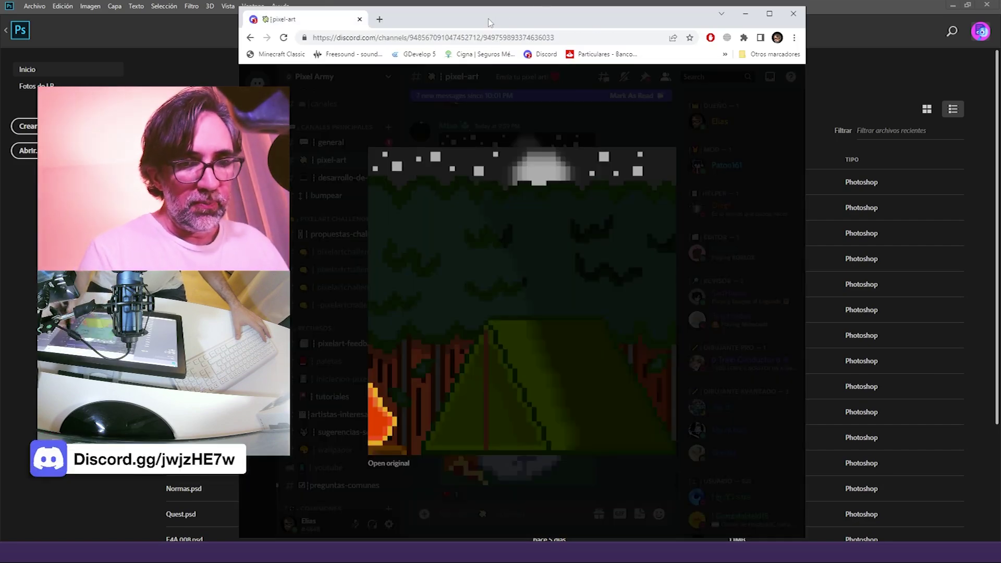
key(Escape)
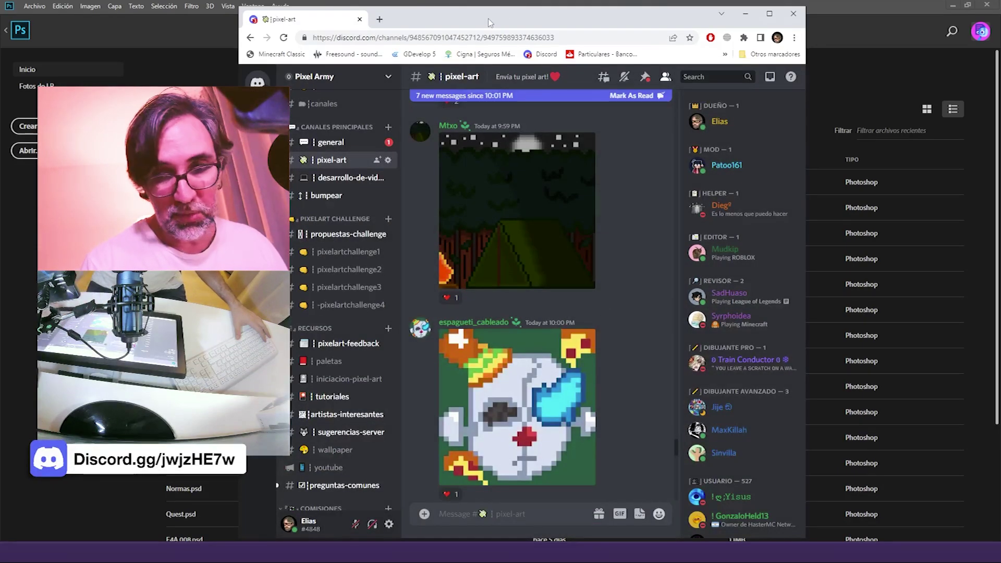
scroll(548, 329, down, 2)
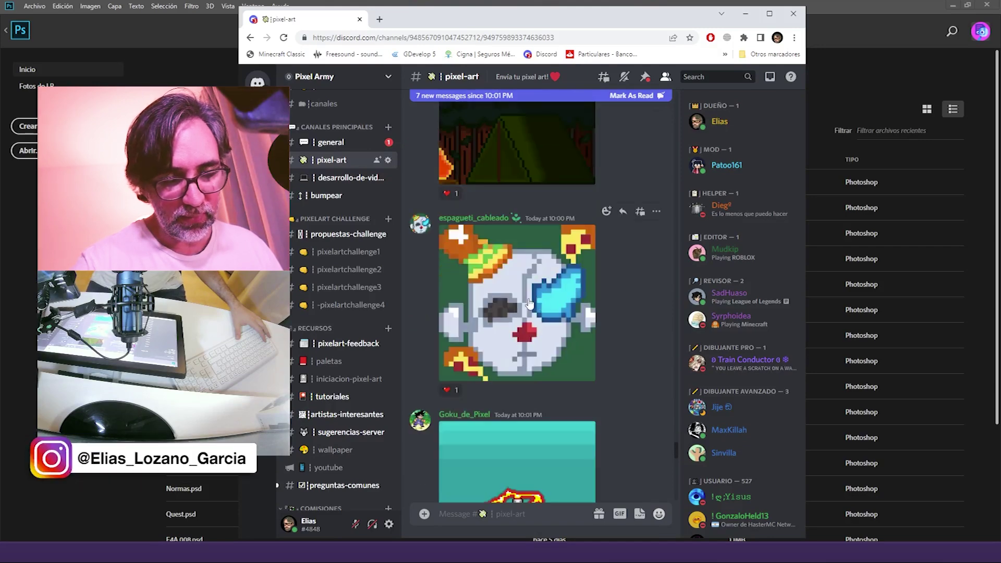
click(529, 303)
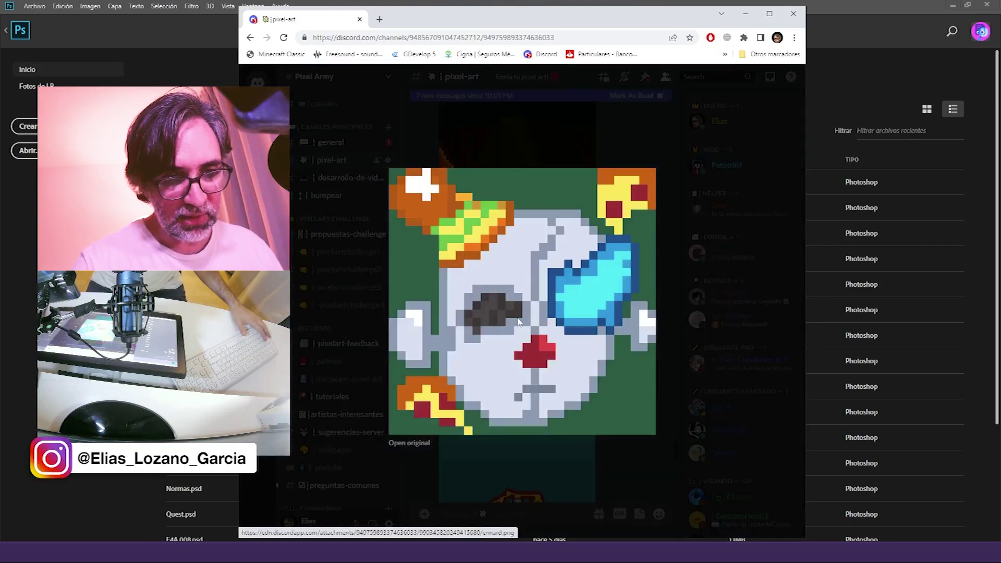
key(Escape)
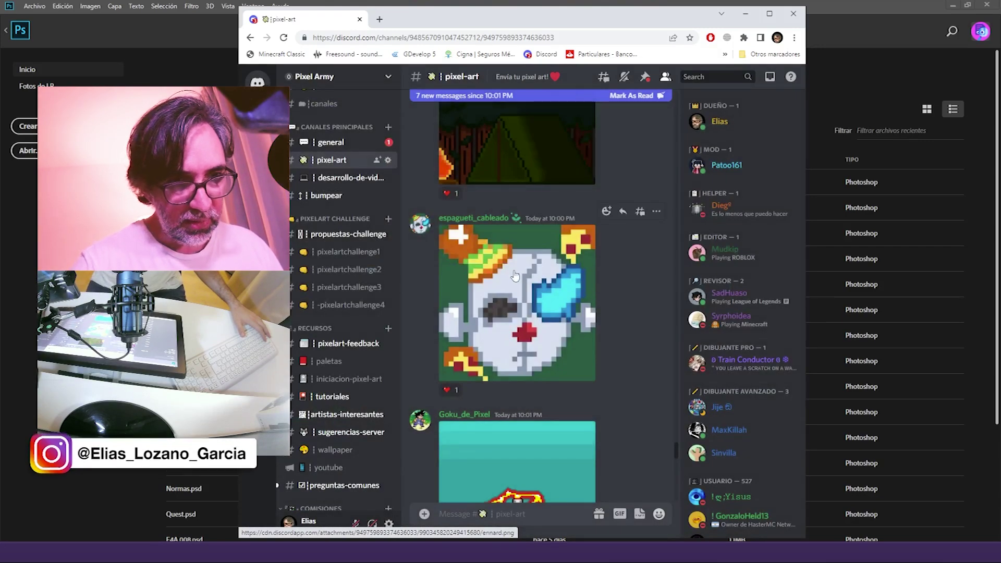
click(509, 294)
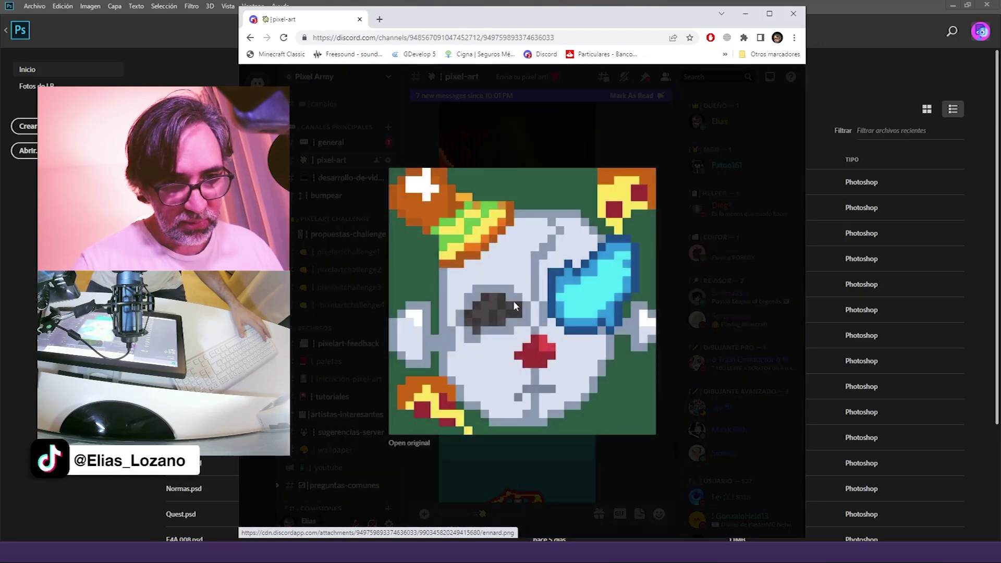
Step: Copy the full-size original of ennard.png and paste it into a new Photoshop document
click(418, 442)
right_click(533, 257)
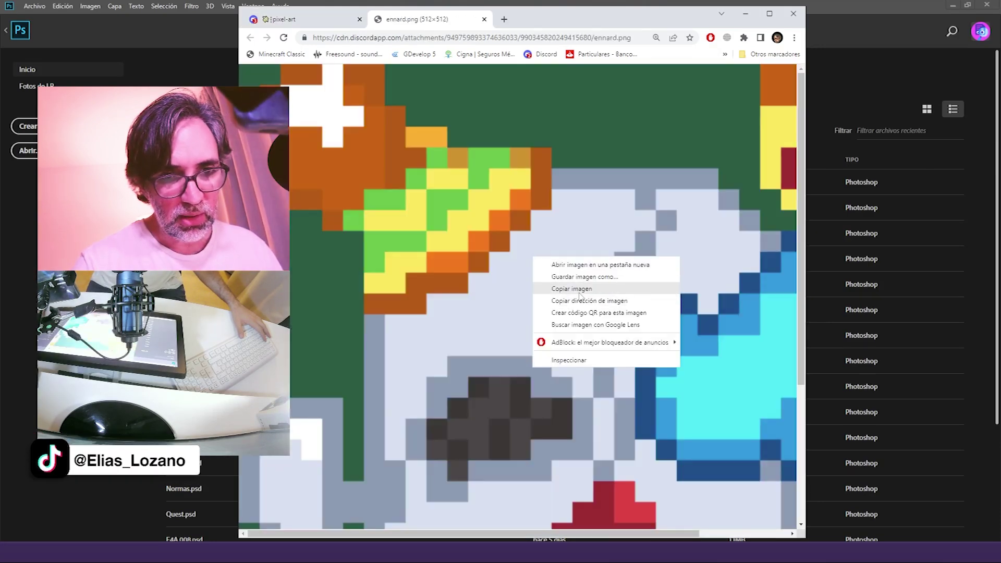
click(574, 292)
key(alt+Tab)
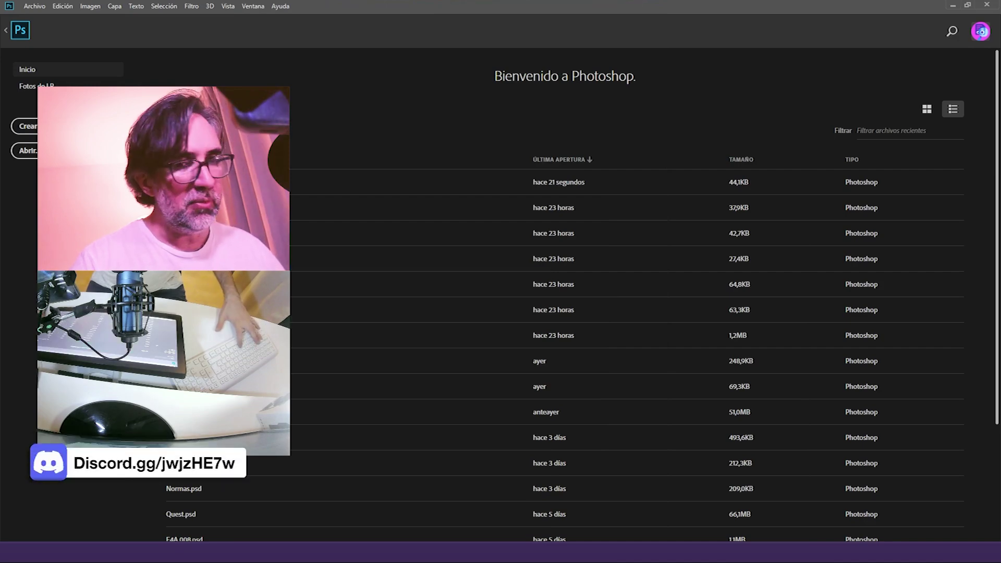
key(ctrl+n)
key(Return)
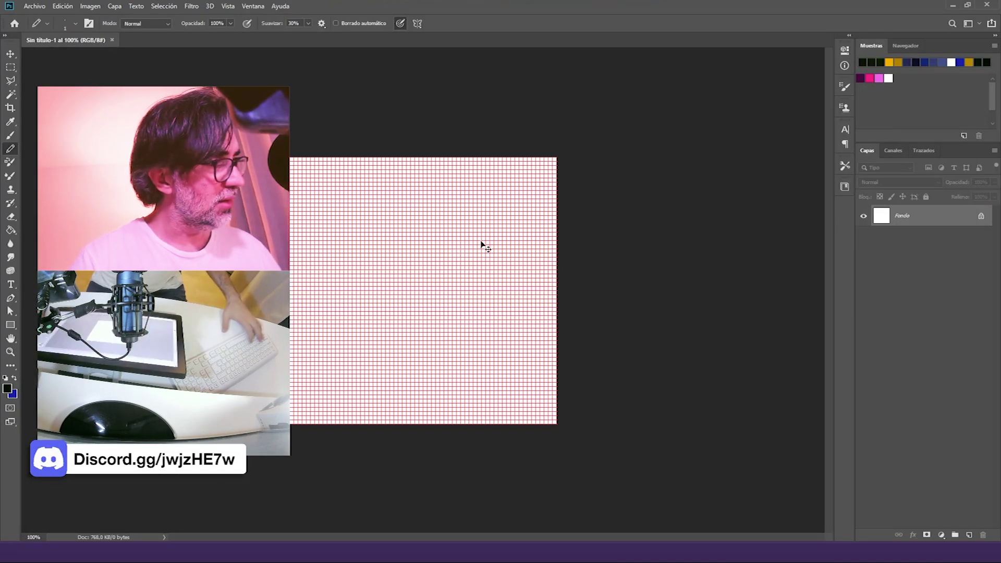
key(ctrl+v)
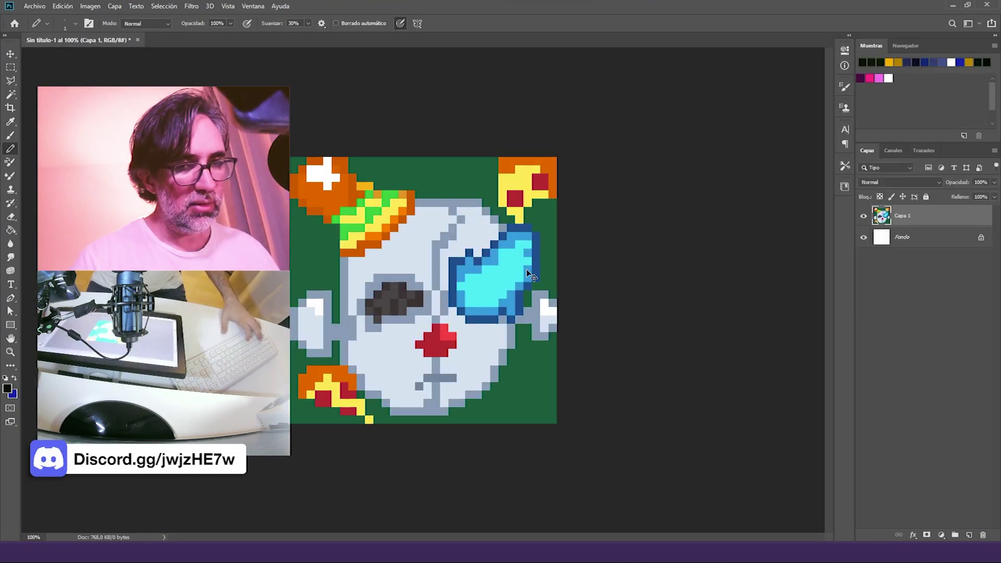
Step: Measure one pixel block beside the blue eye patch and scale the image to 6,25% with nearest-neighbour resampling
key(m)
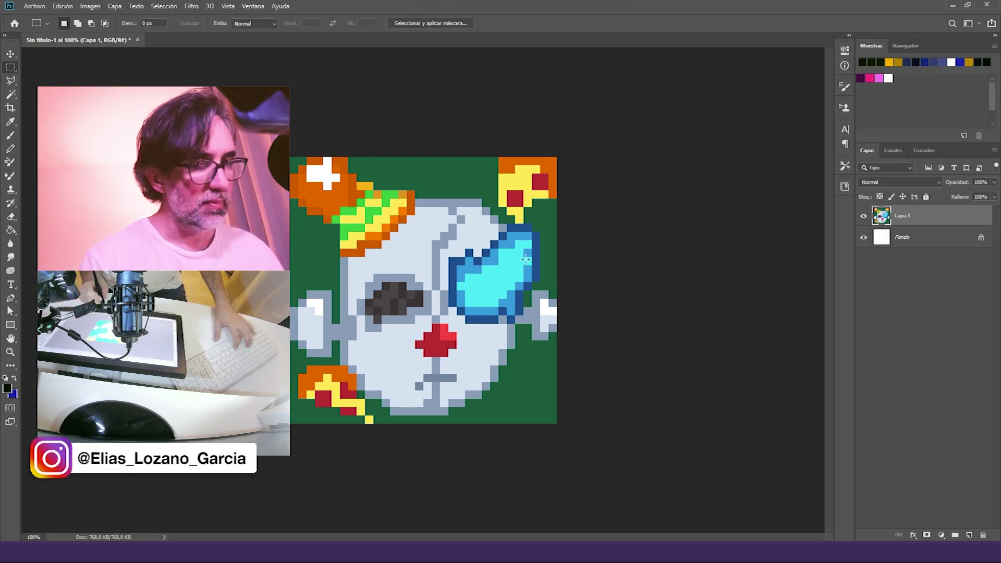
drag(452, 286, 550, 174)
drag(511, 127, 546, 161)
click(90, 6)
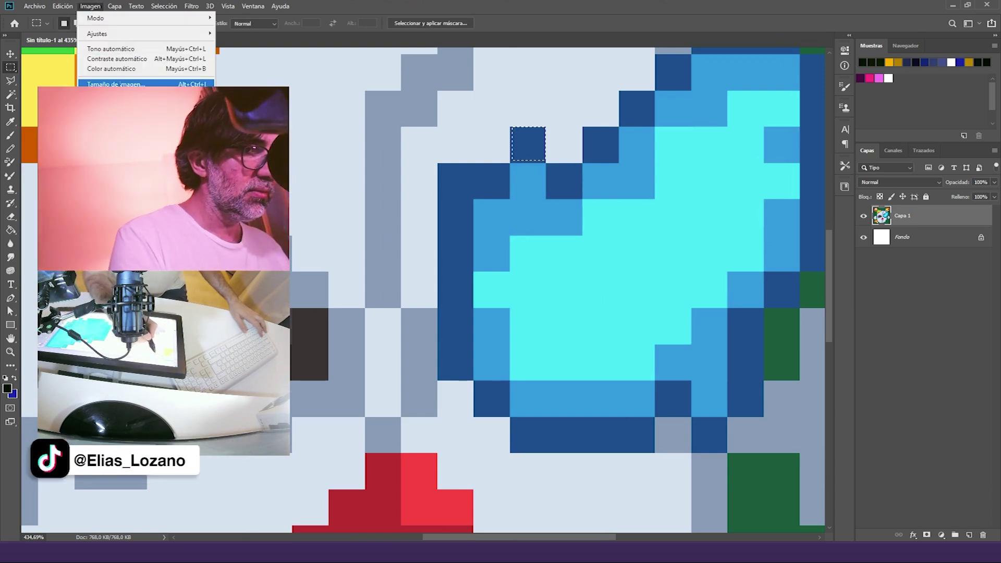
click(107, 83)
text(6,25)
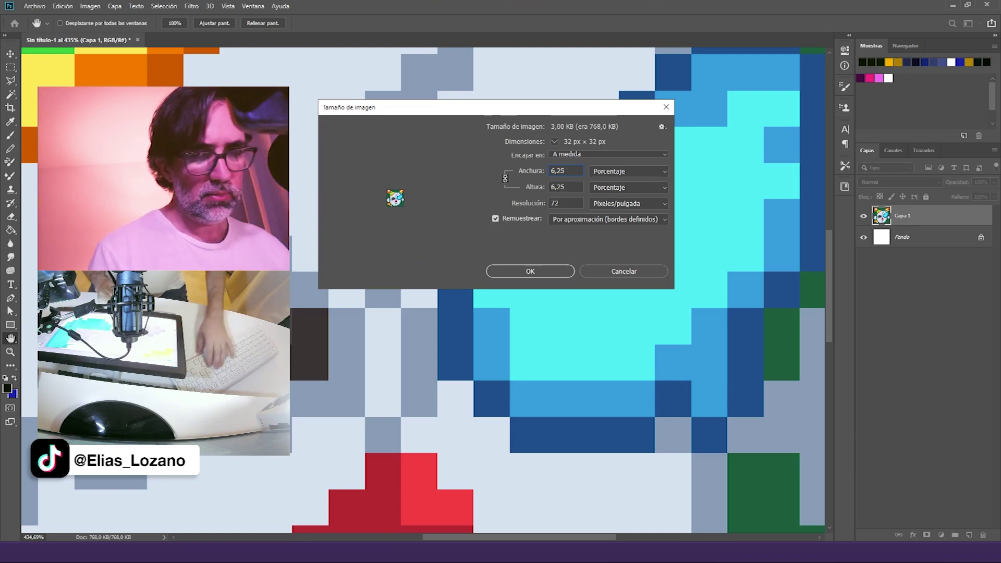
key(Return)
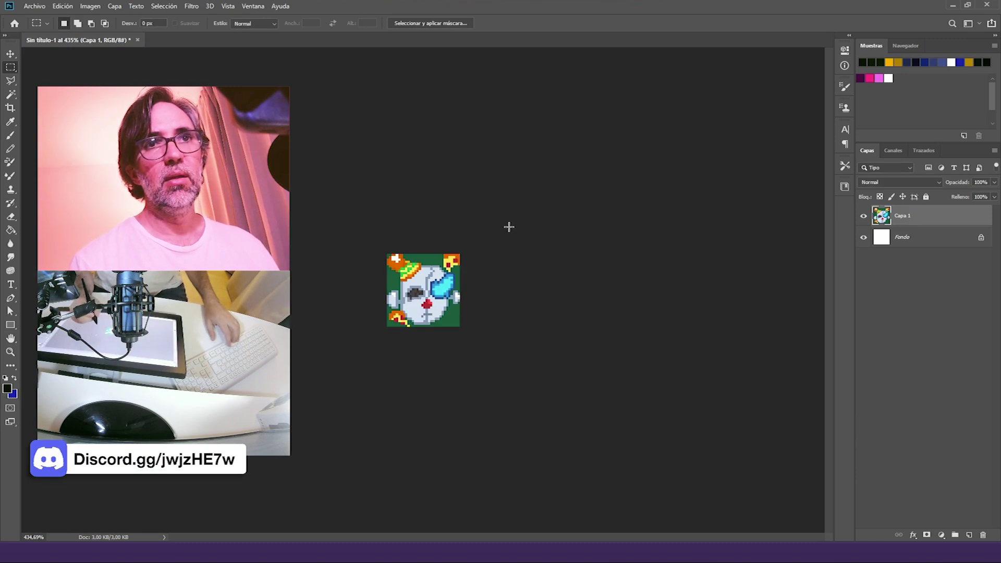
Step: Float the face document in its own enlarged window and show the whole artwork at 1600% zoom
key(f)
key(f)
key(f)
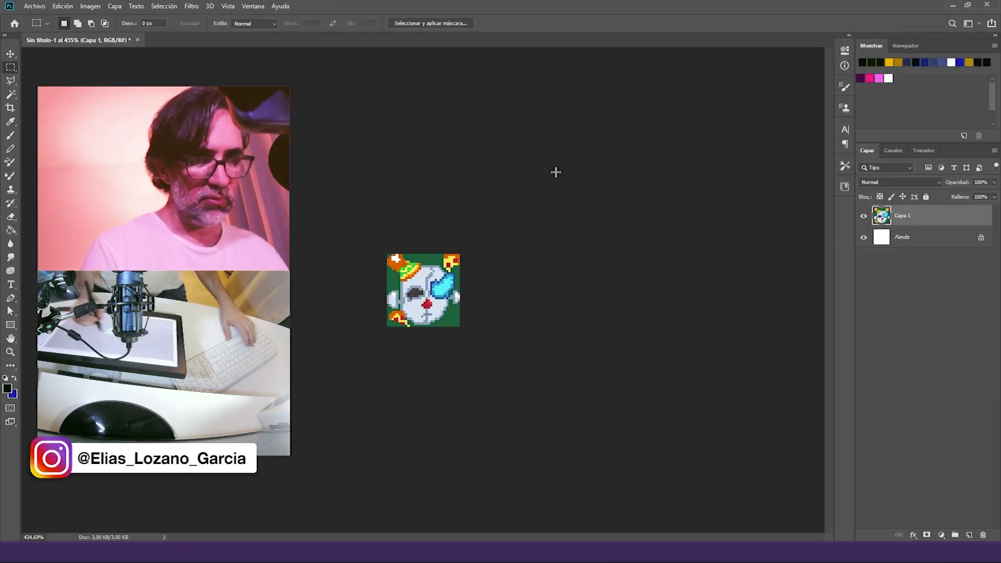
drag(116, 40, 363, 50)
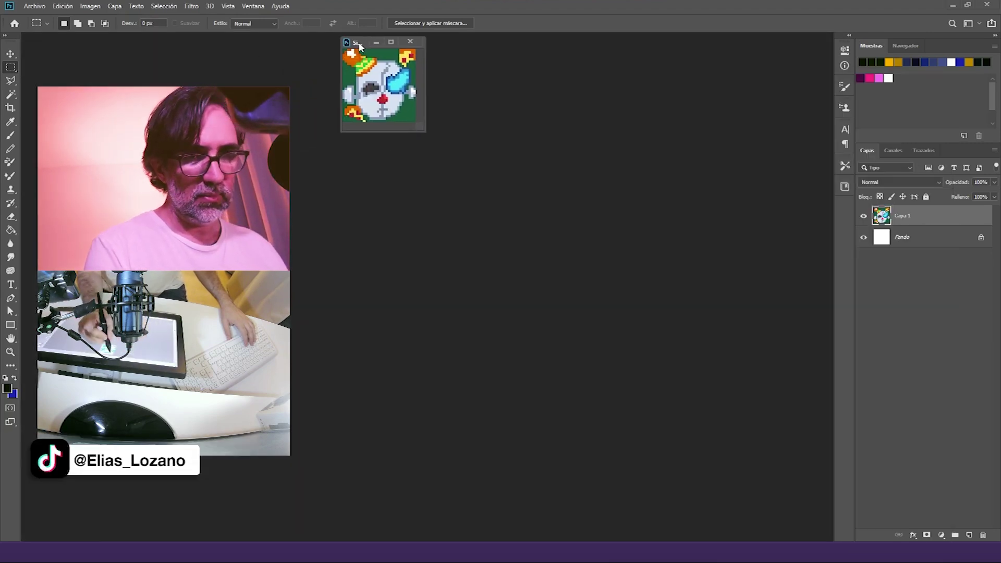
drag(421, 134, 706, 409)
ctrl+click(522, 248)
ctrl+click(526, 257)
ctrl+click(527, 264)
drag(528, 266, 540, 267)
ctrl+click(542, 268)
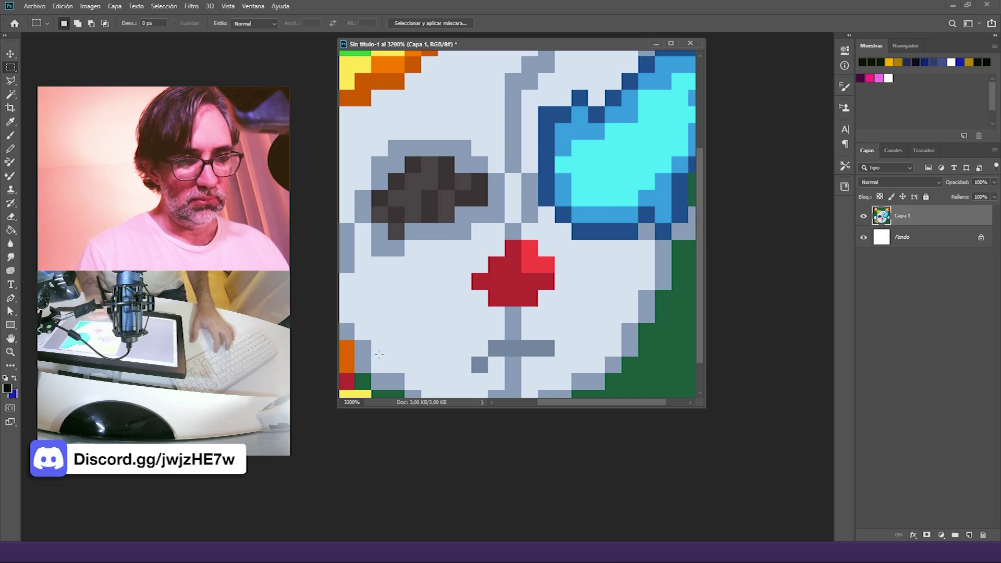
ctrl+alt+click(465, 284)
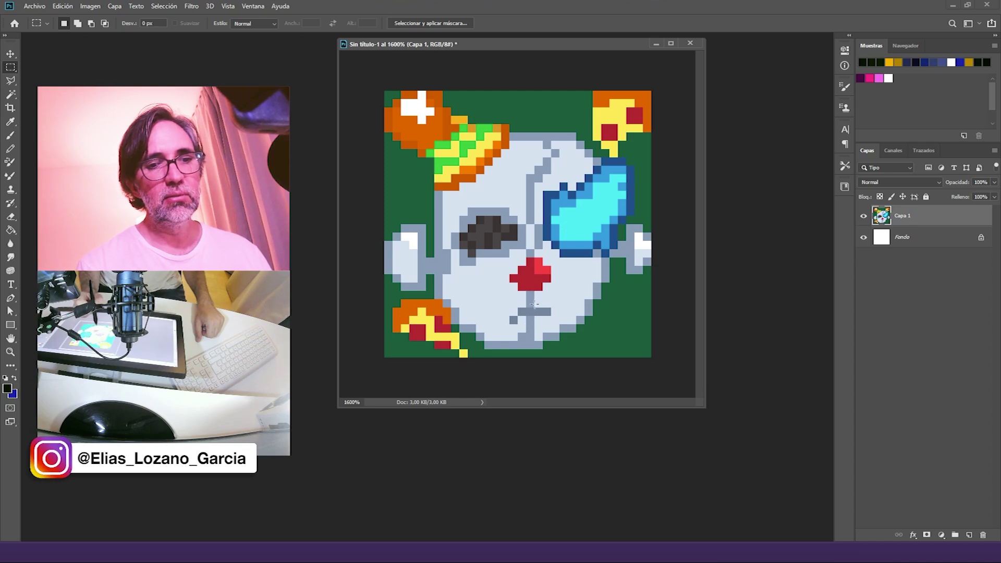
Step: Add an empty layer above the face artwork and activate the Pencil tool
click(970, 535)
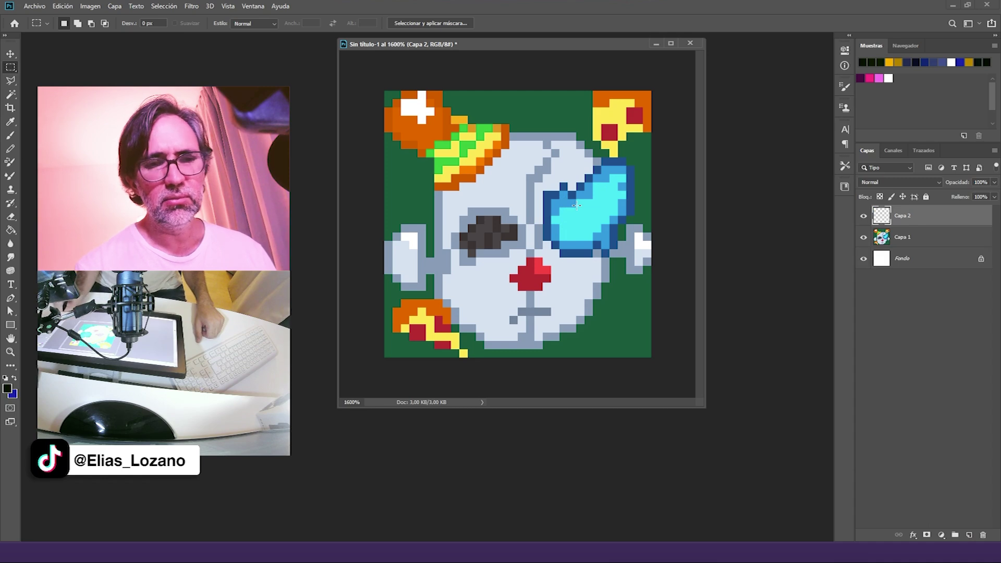
key(b)
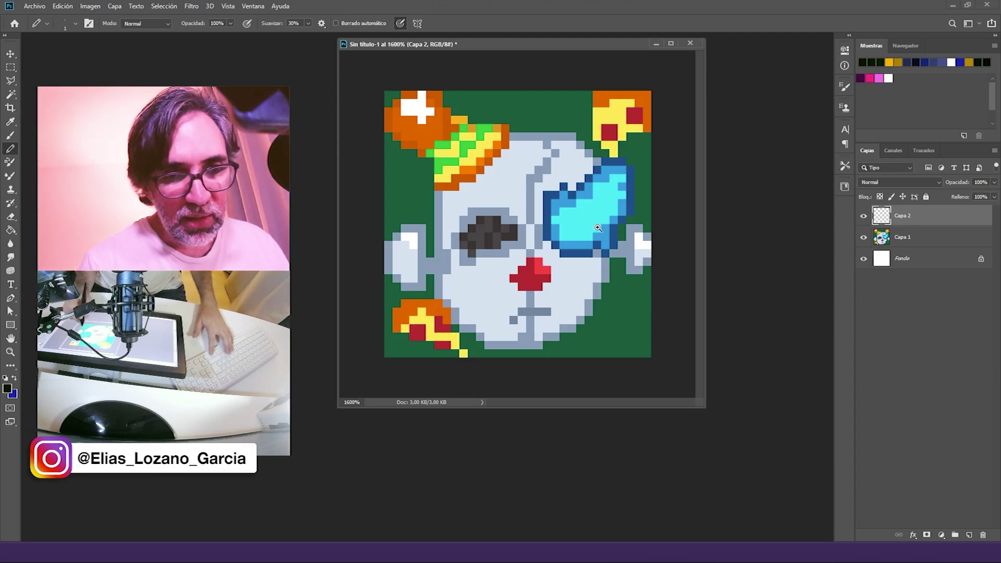
ctrl+click(575, 188)
mouse_move(505, 315)
mouse_down()
mouse_move(480, 307)
mouse_move(500, 191)
mouse_up()
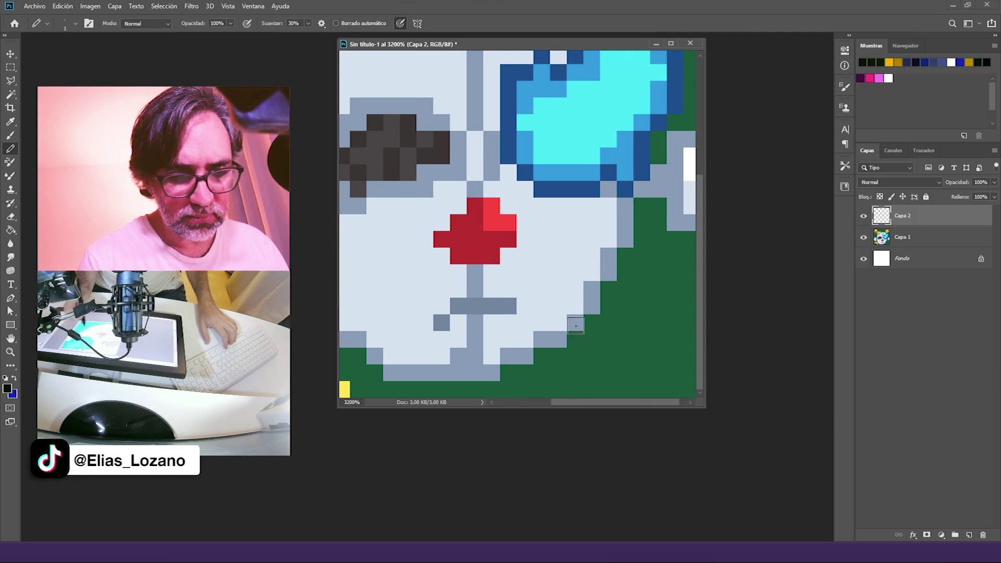
drag(456, 340, 593, 337)
drag(495, 350, 568, 331)
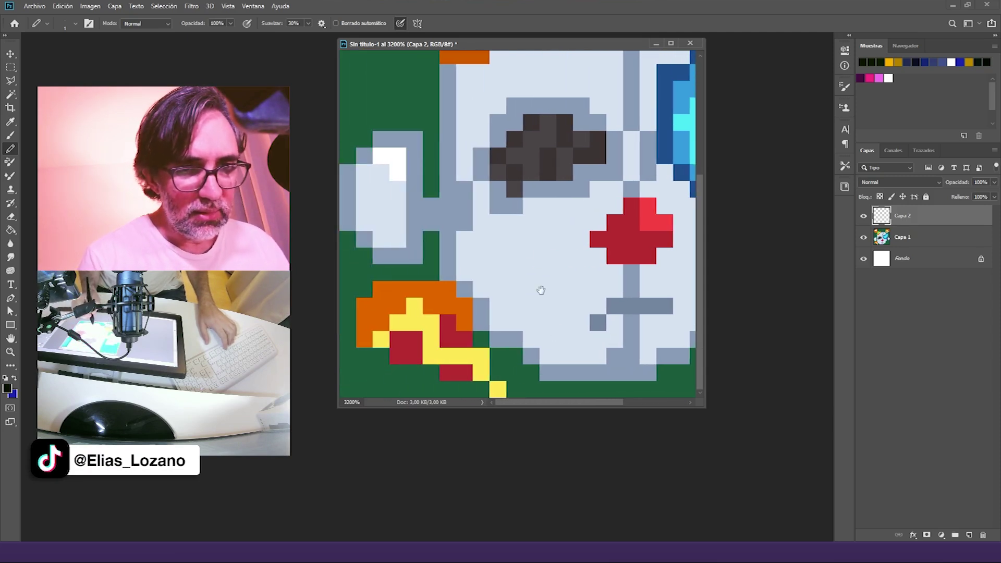
drag(510, 207, 530, 336)
ctrl+alt+click(527, 313)
ctrl+alt+click(533, 239)
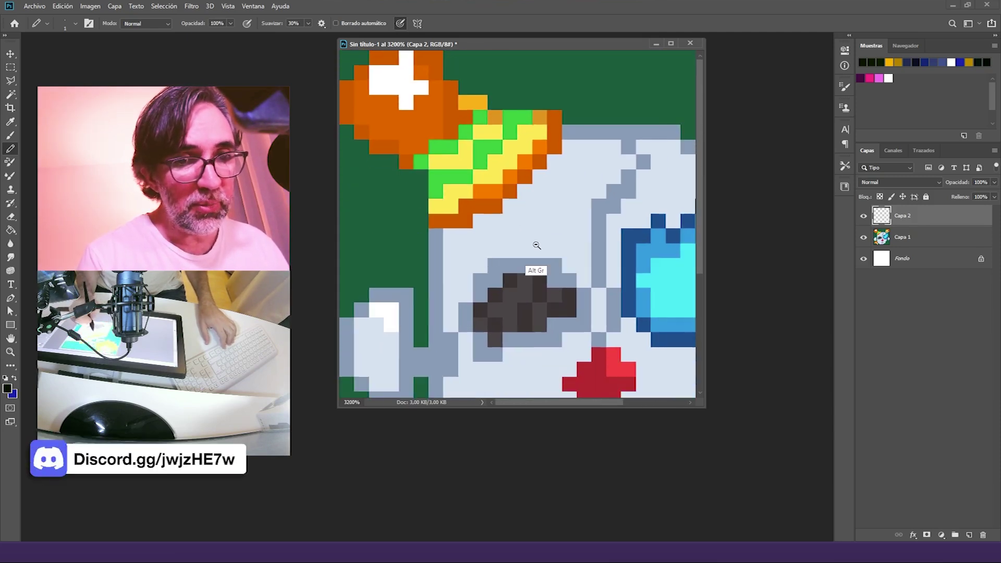
Step: Repaint the pompom's mid-orange area with the brighter orange sampled from the party hat's brim
ctrl+click(419, 134)
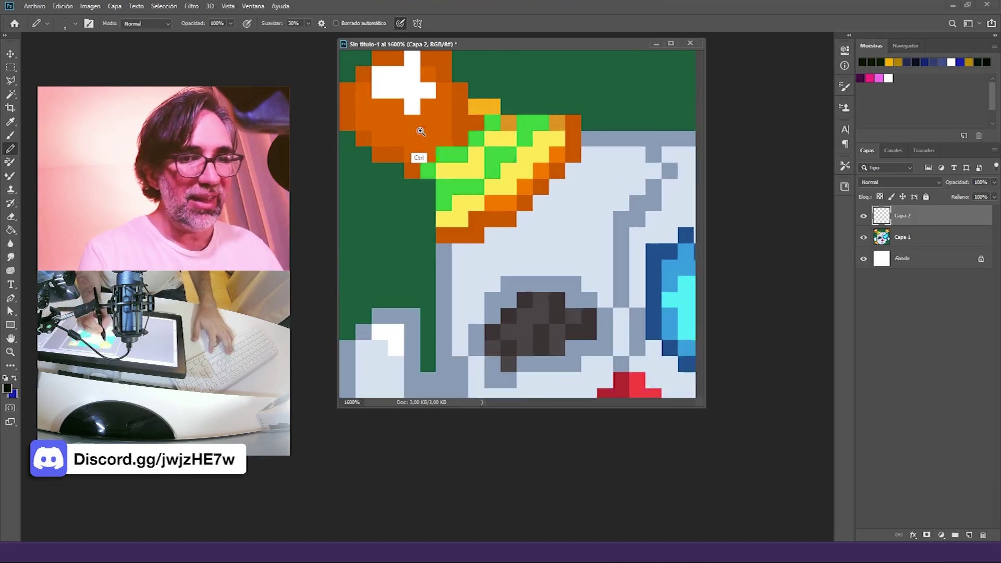
ctrl+click(419, 134)
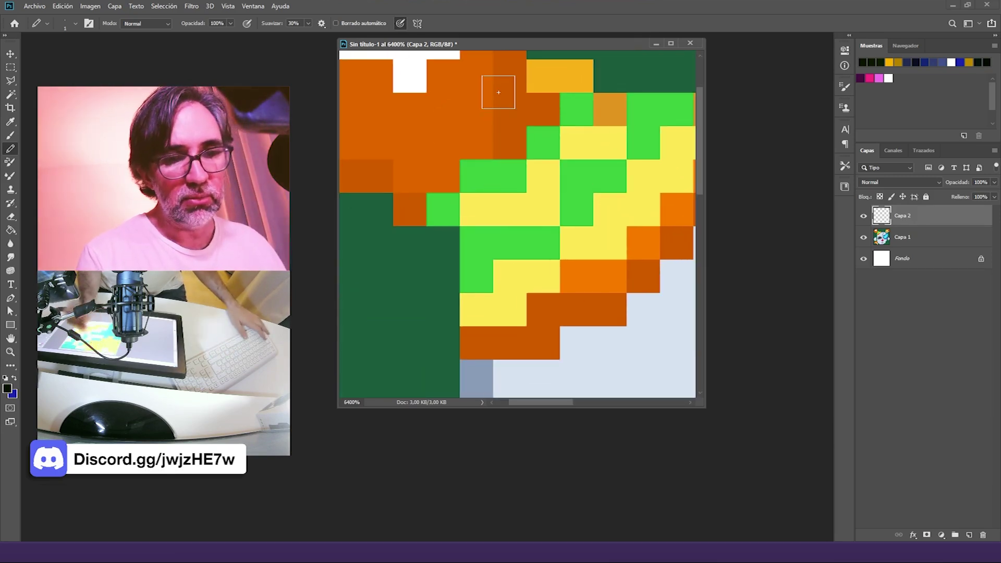
alt+click(613, 271)
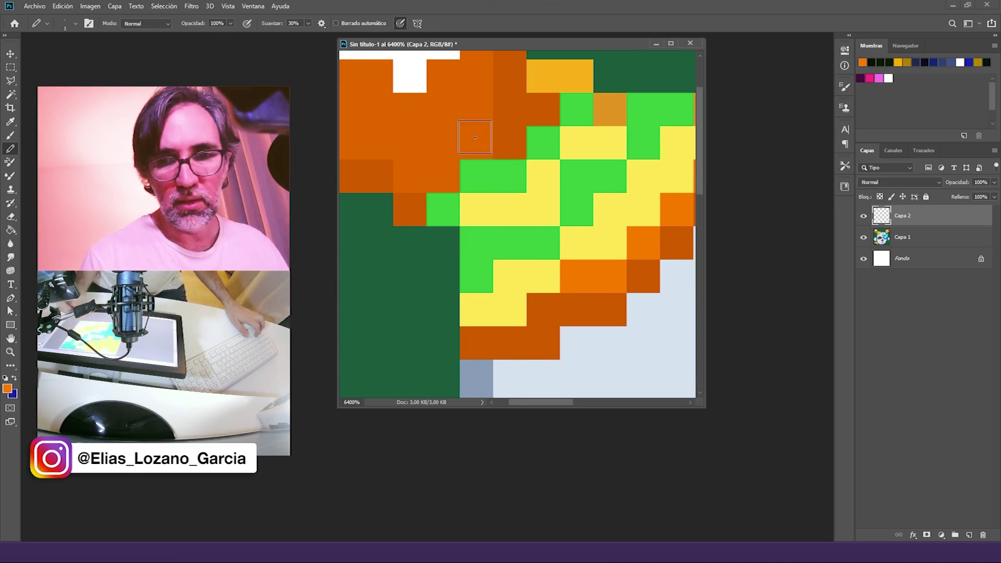
drag(477, 80, 476, 109)
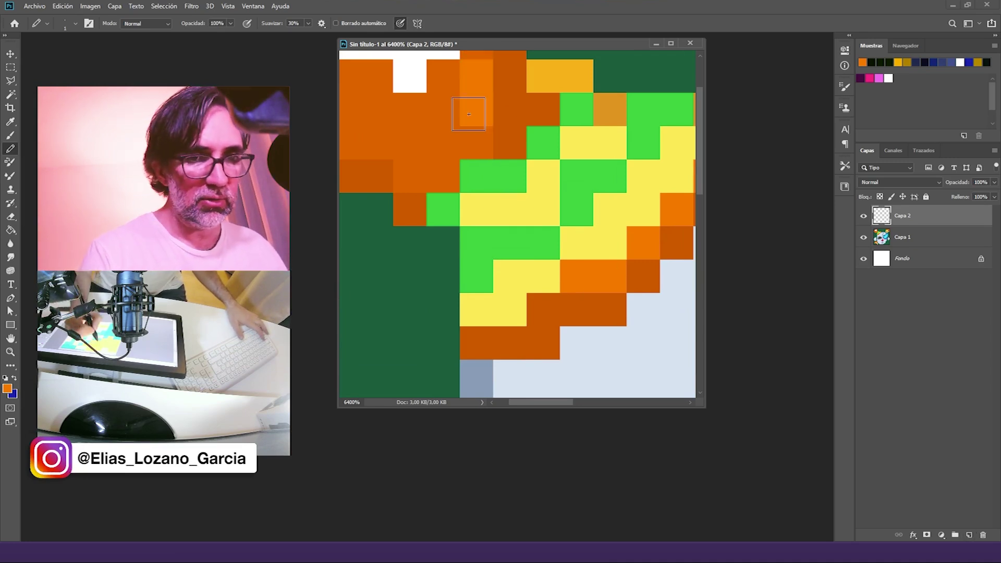
click(443, 77)
mouse_move(474, 146)
mouse_down()
mouse_move(419, 179)
mouse_move(455, 99)
mouse_move(419, 105)
mouse_move(375, 89)
mouse_move(356, 122)
mouse_move(421, 138)
mouse_move(357, 139)
mouse_move(355, 105)
mouse_move(368, 142)
mouse_move(446, 108)
mouse_move(363, 148)
mouse_move(344, 135)
mouse_move(417, 174)
mouse_up()
Step: Compare the whole face with and without the recoloured pompom by hiding and reshowing the correction layer
ctrl+alt+click(492, 175)
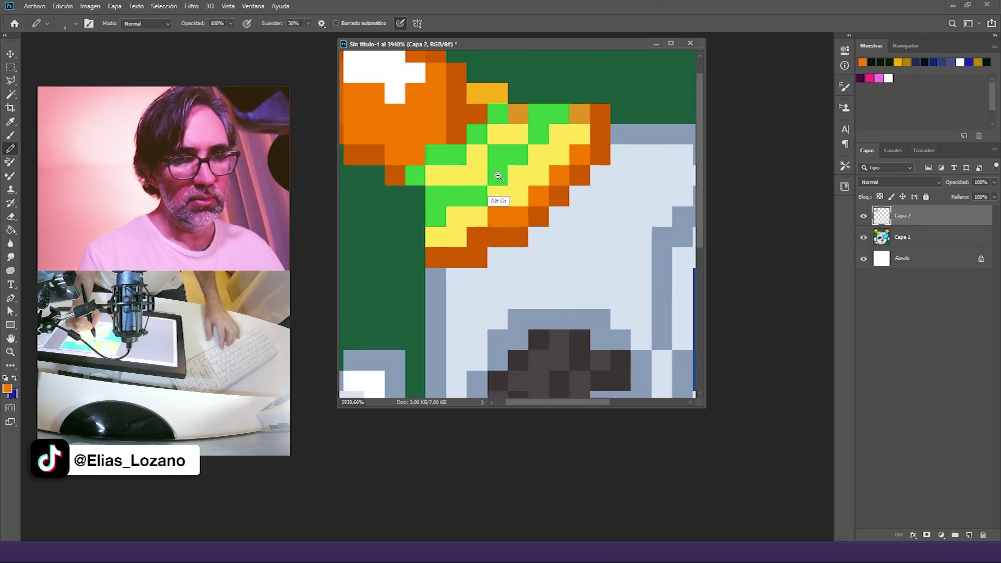
ctrl+alt+click(502, 164)
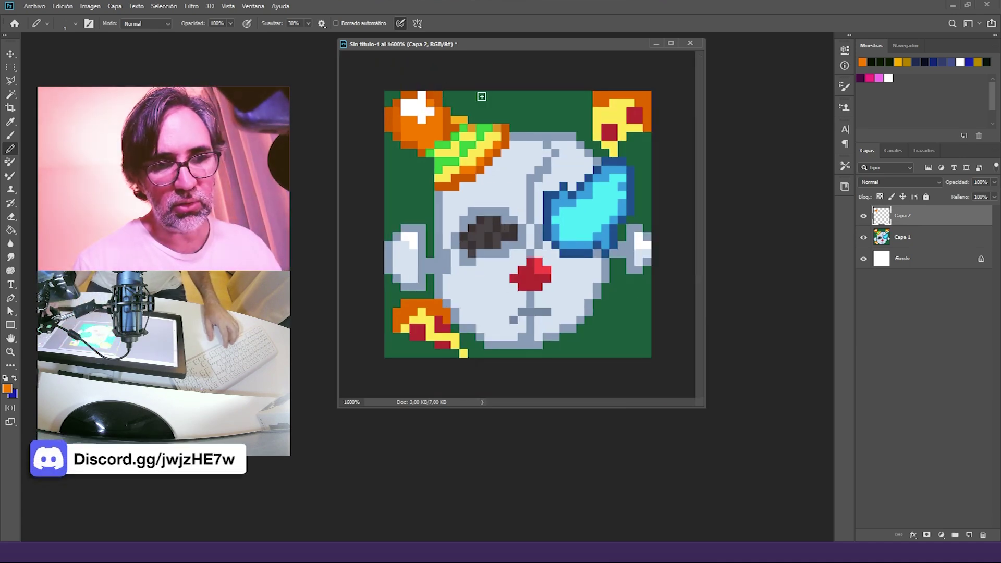
click(864, 216)
click(864, 216)
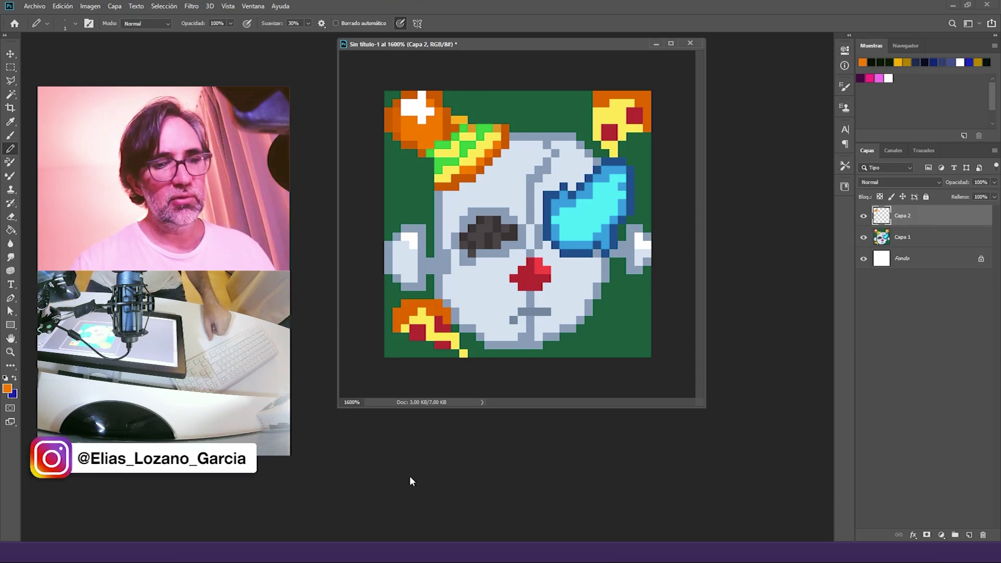
Step: Switch to Chrome and search Google Images for "ennard fnaf" in a new tab
click(371, 553)
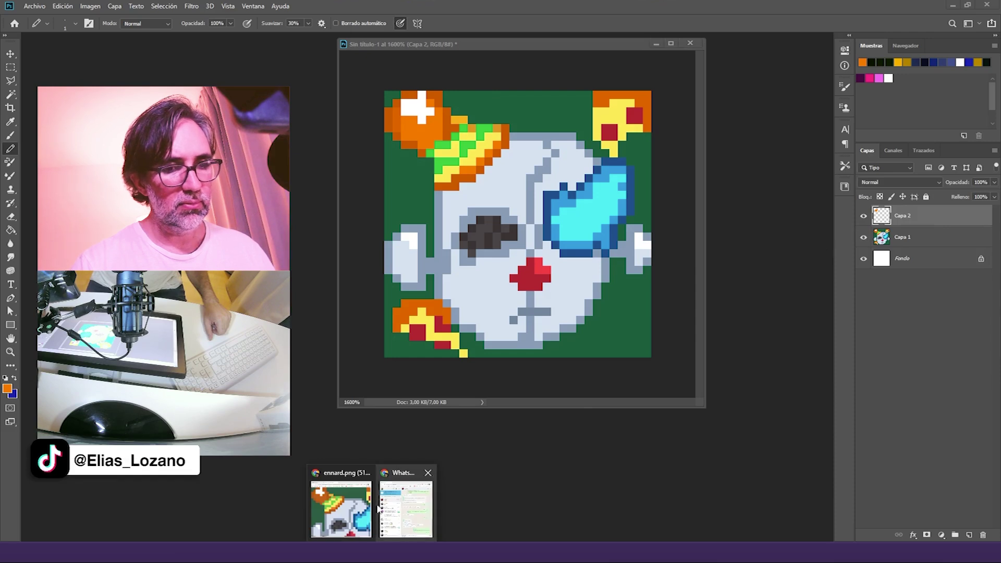
click(355, 517)
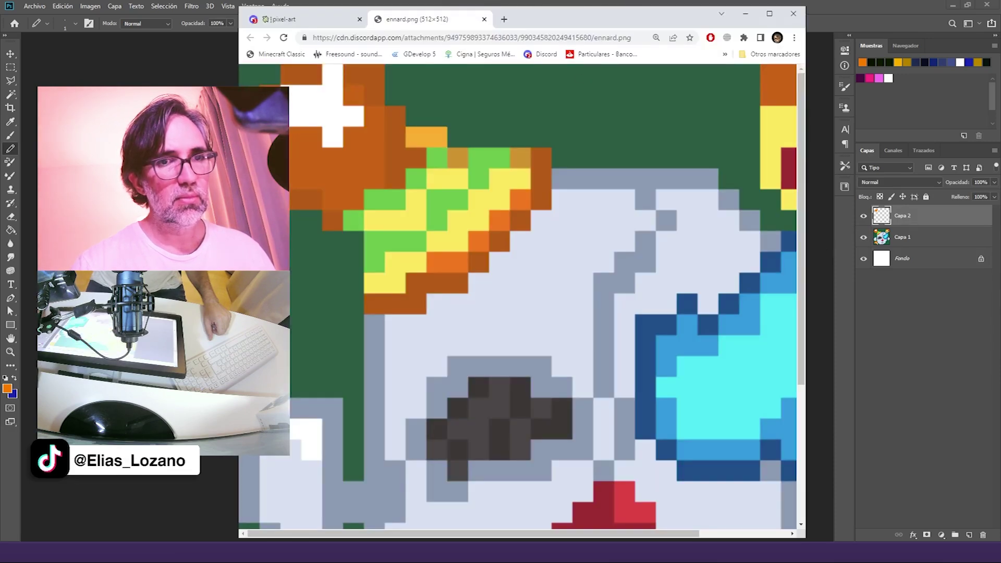
click(503, 20)
click(416, 241)
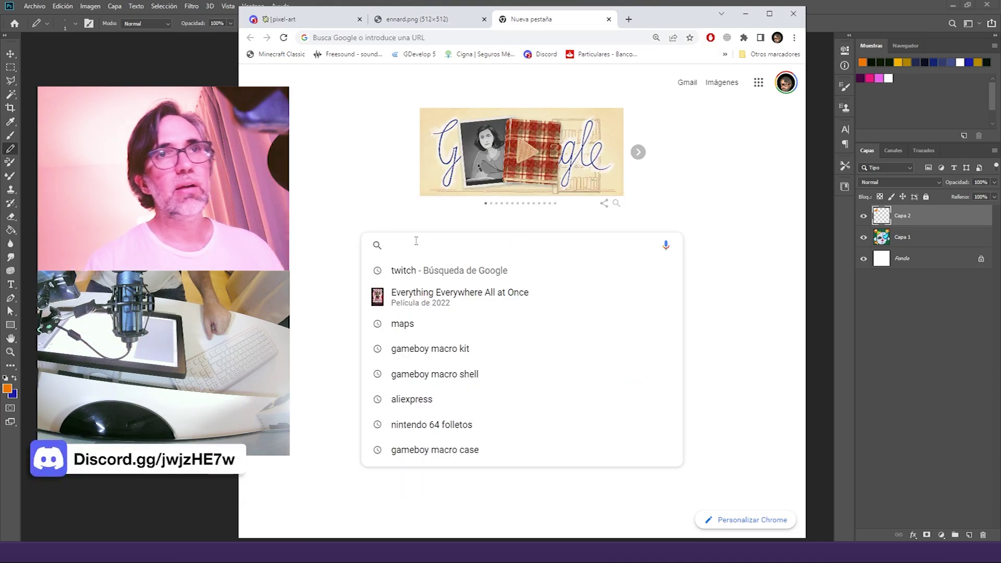
text(ennard f)
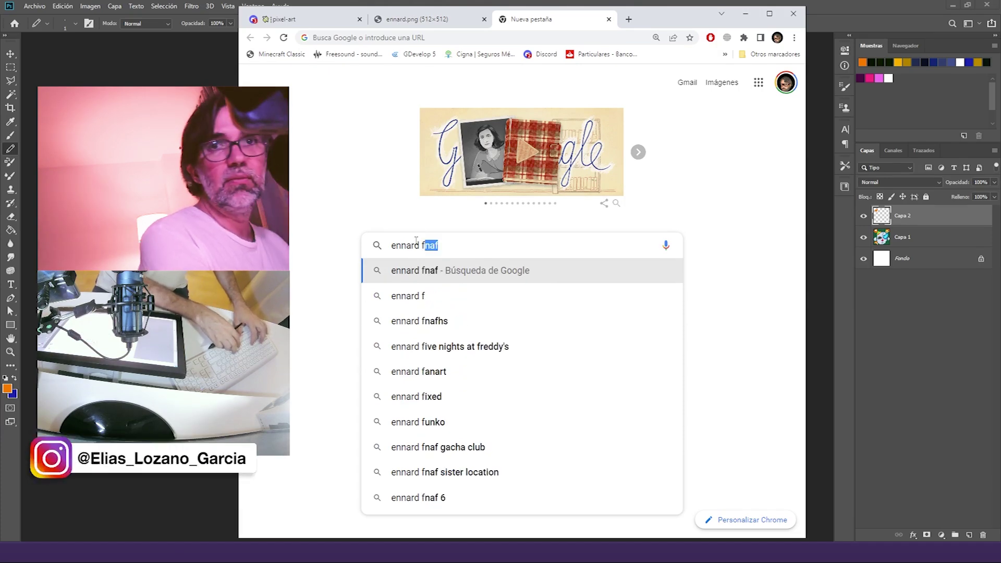
text(naf)
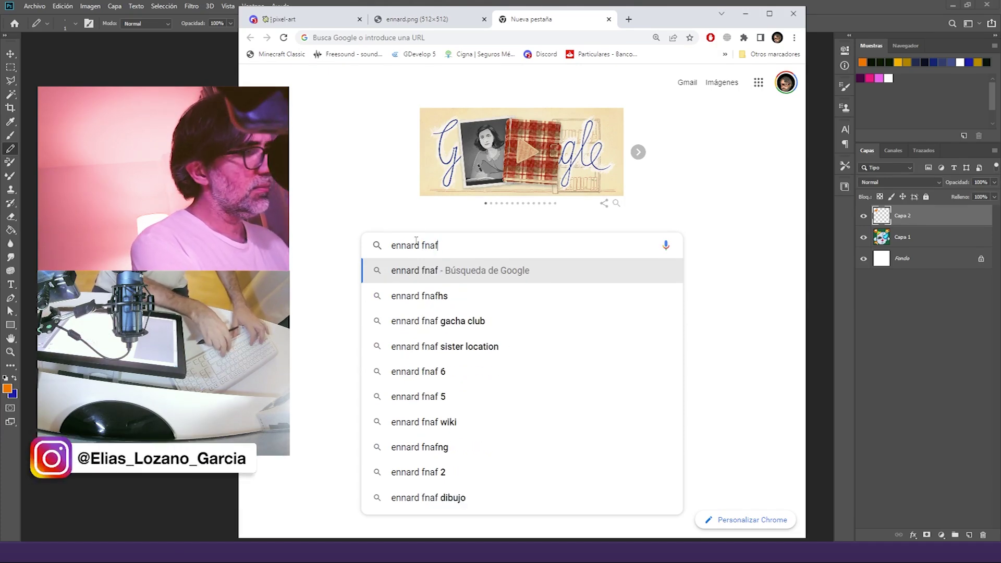
key(Return)
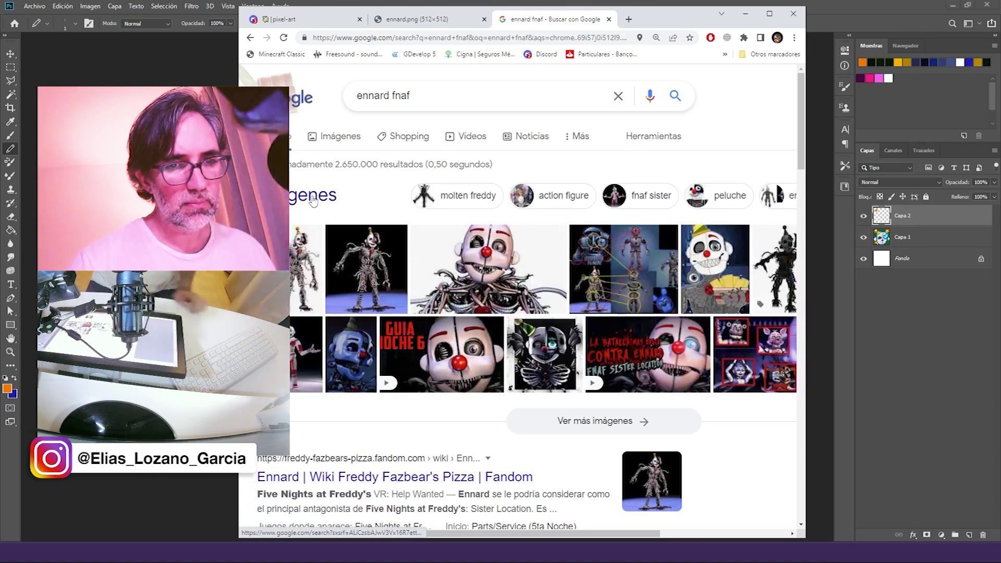
click(346, 141)
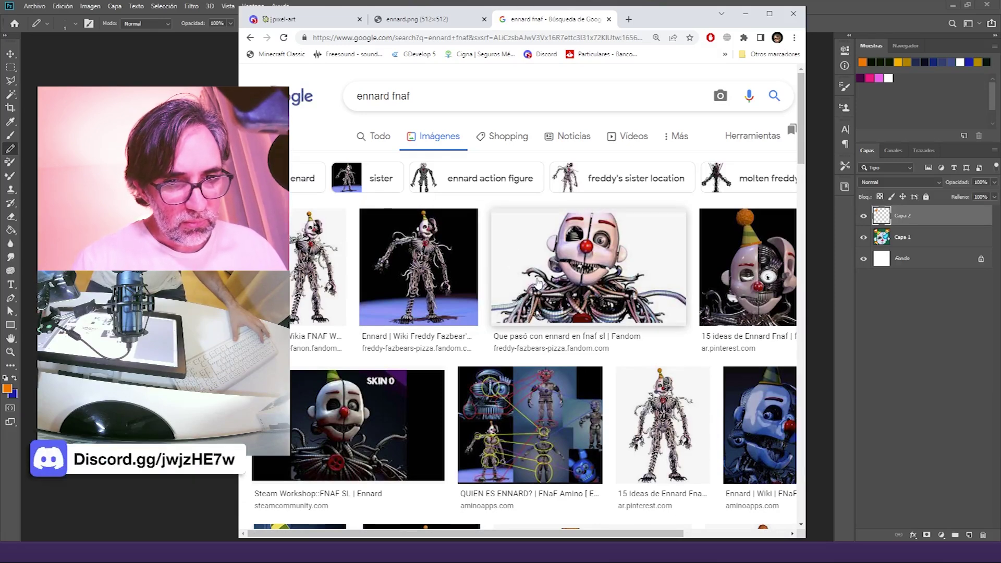
Step: Browse the image results and copy the enlarged picture of the Super Racers Ennard figure in its cart
scroll(536, 285, down, 3)
scroll(536, 284, down, 5)
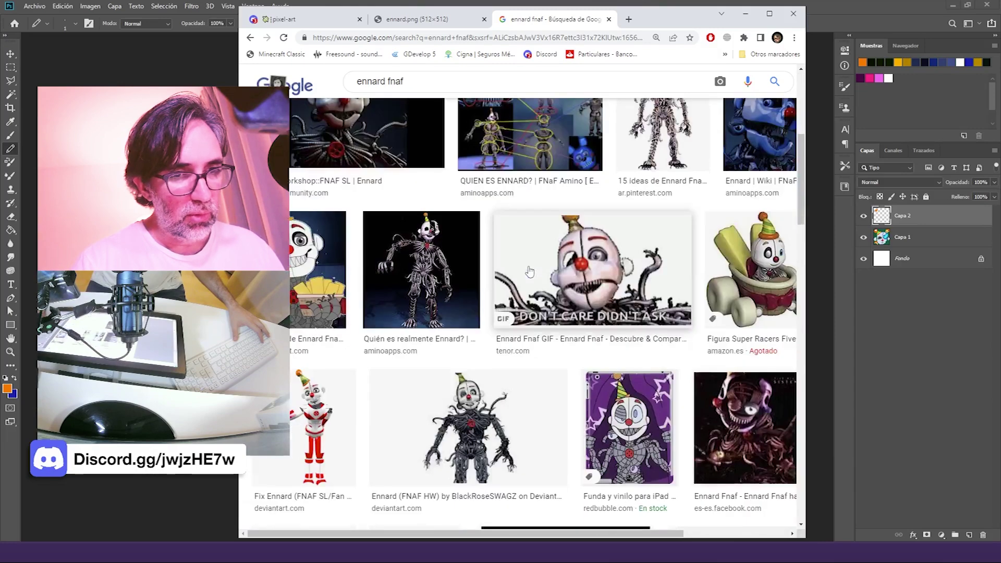
scroll(527, 271, down, 3)
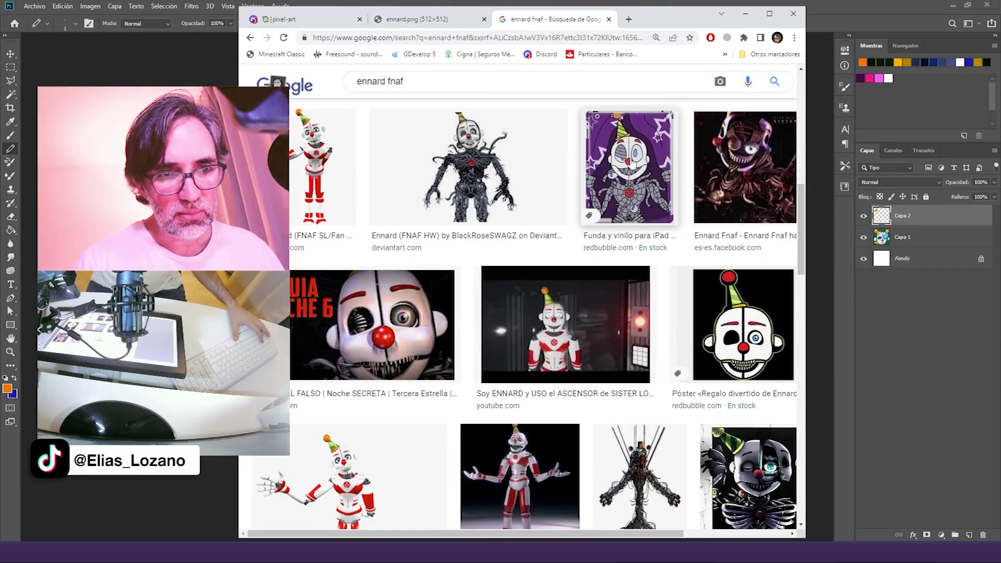
scroll(468, 234, up, 3)
scroll(468, 234, up, 3)
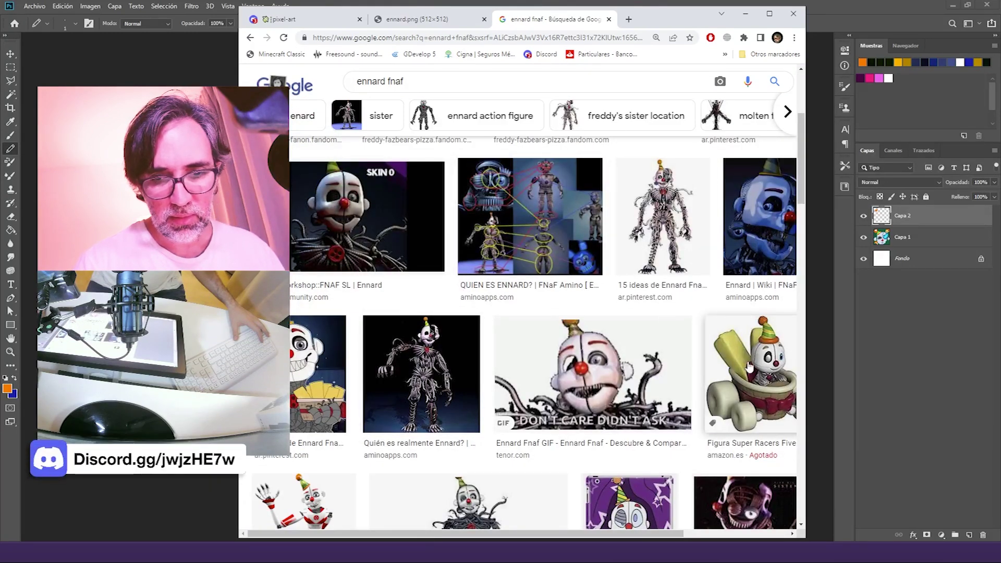
click(750, 367)
right_click(709, 238)
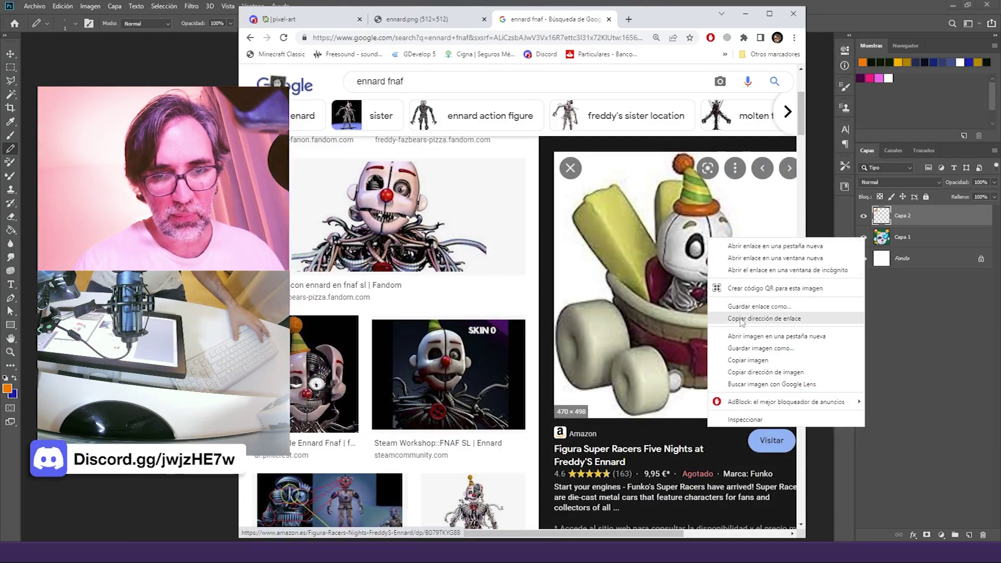
click(748, 360)
Step: Return to Photoshop, create a new document and place its window beside the face artwork
key(alt+Tab)
key(ctrl+n)
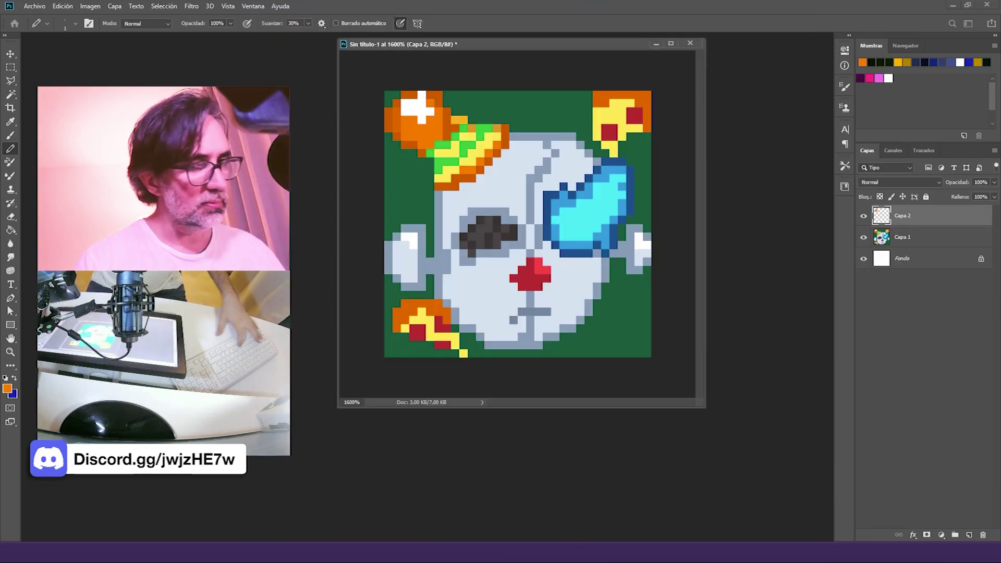
key(Return)
drag(530, 60, 118, 60)
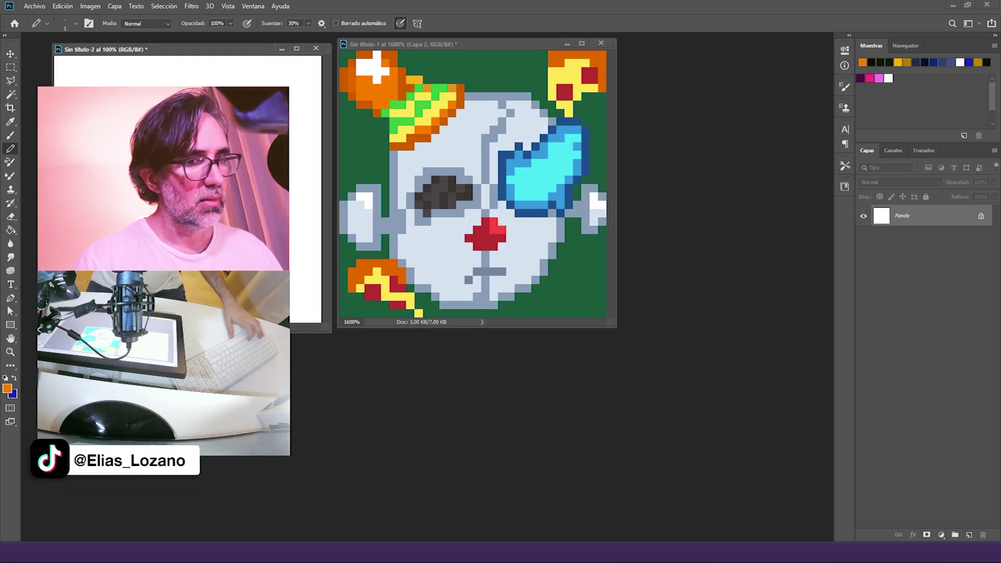
Step: Copy the cart figure picture from Chrome again and paste it into the new Photoshop document
mouse_move(372, 553)
click(340, 502)
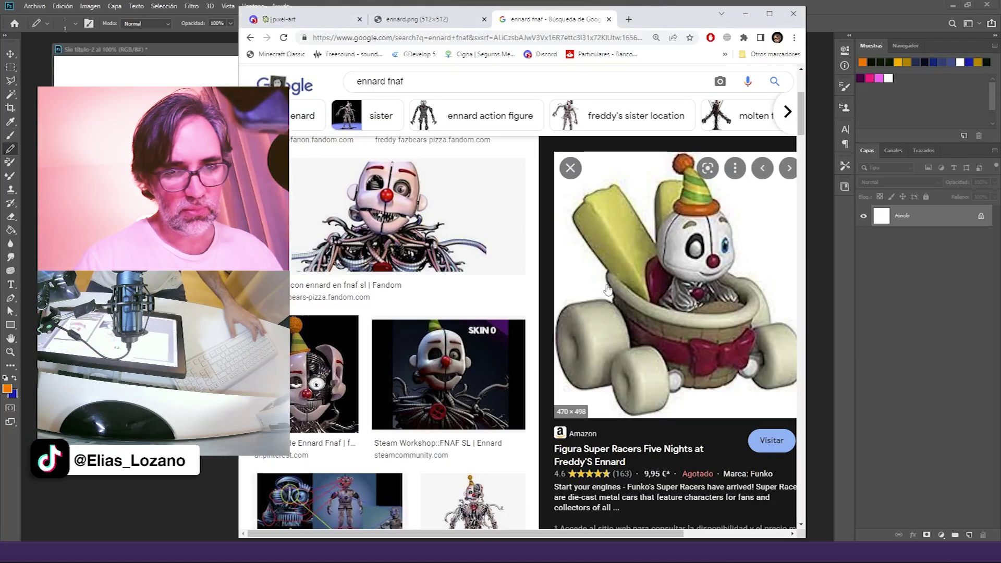
right_click(609, 285)
click(647, 406)
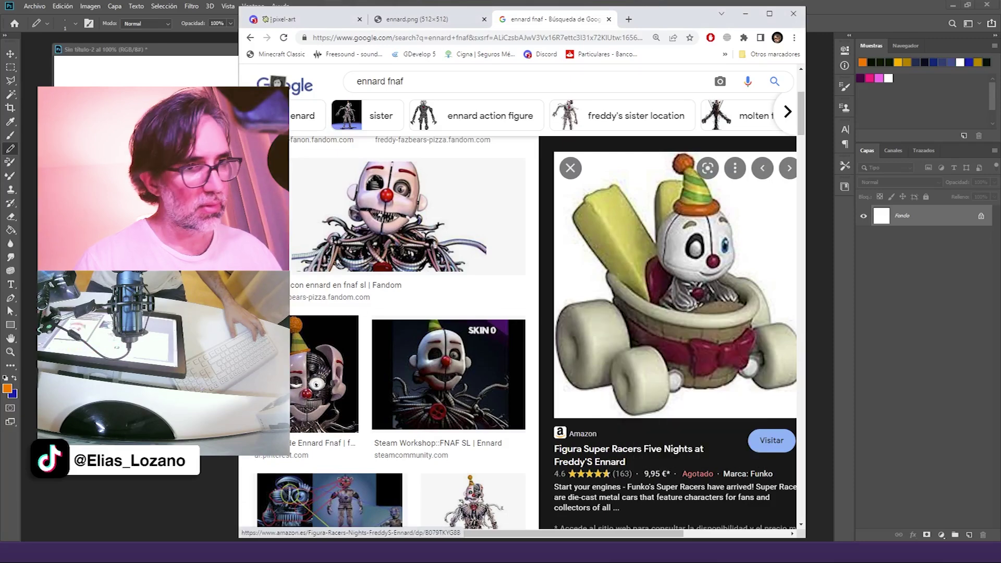
key(alt+Tab)
key(ctrl+v)
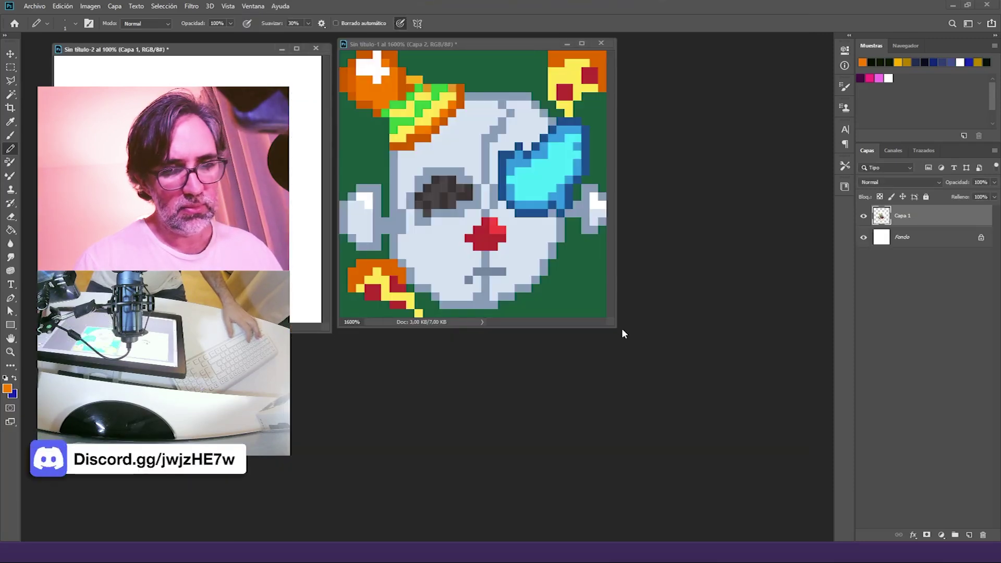
Step: Enlarge the face window, show the figure reference at 400% zoom, and add an empty layer above the reference
drag(616, 327, 679, 381)
click(219, 182)
key(ctrl+plus)
key(ctrl+plus)
key(ctrl+plus)
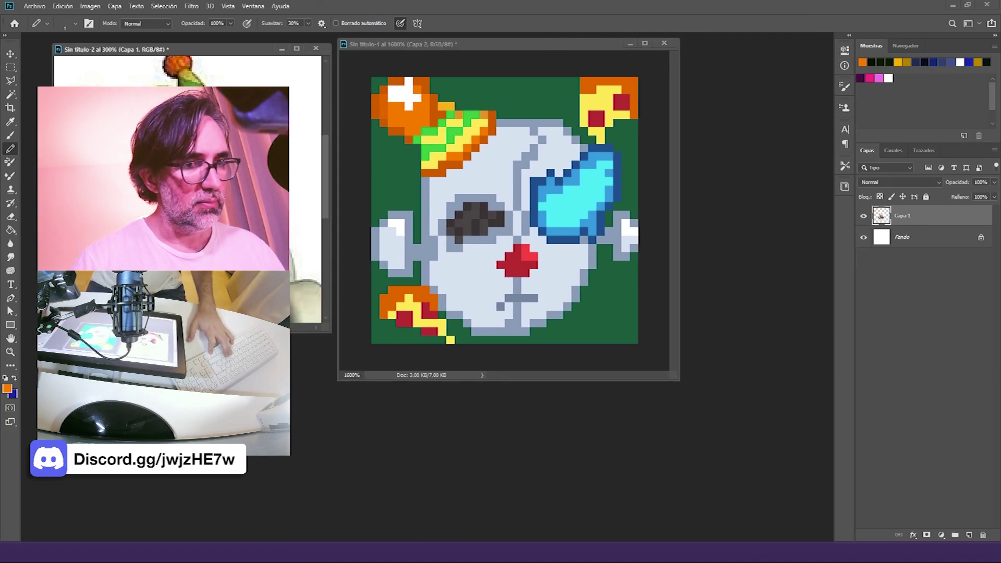
drag(193, 172, 182, 203)
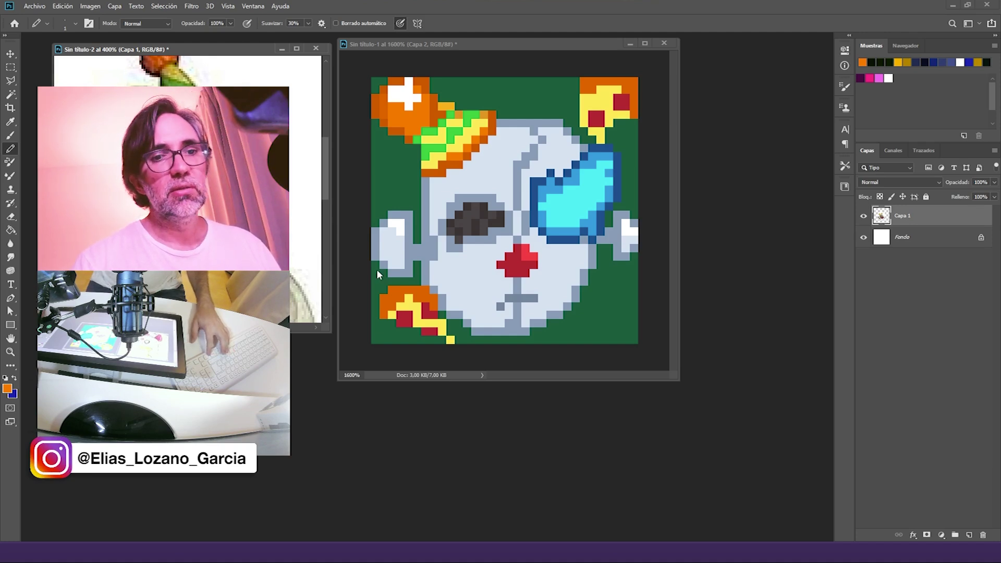
click(969, 535)
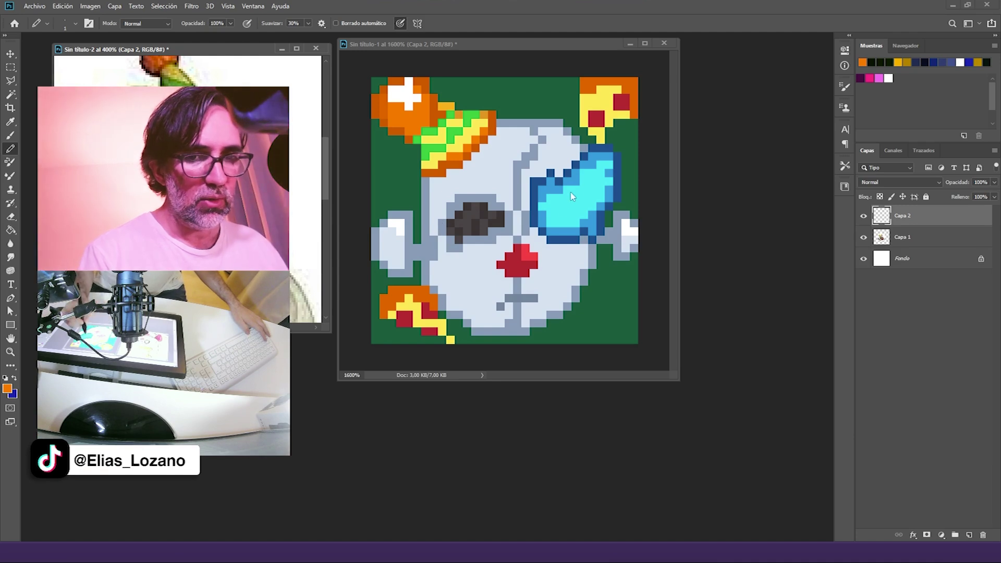
Step: Mark the ears and the upper pizza slice in dark blue sampled from the eye patch, and undo the marks
alt+click(534, 208)
mouse_move(383, 224)
mouse_down()
mouse_move(387, 283)
mouse_move(408, 215)
mouse_up()
key(ctrl+z)
drag(609, 232, 635, 204)
key(ctrl+z)
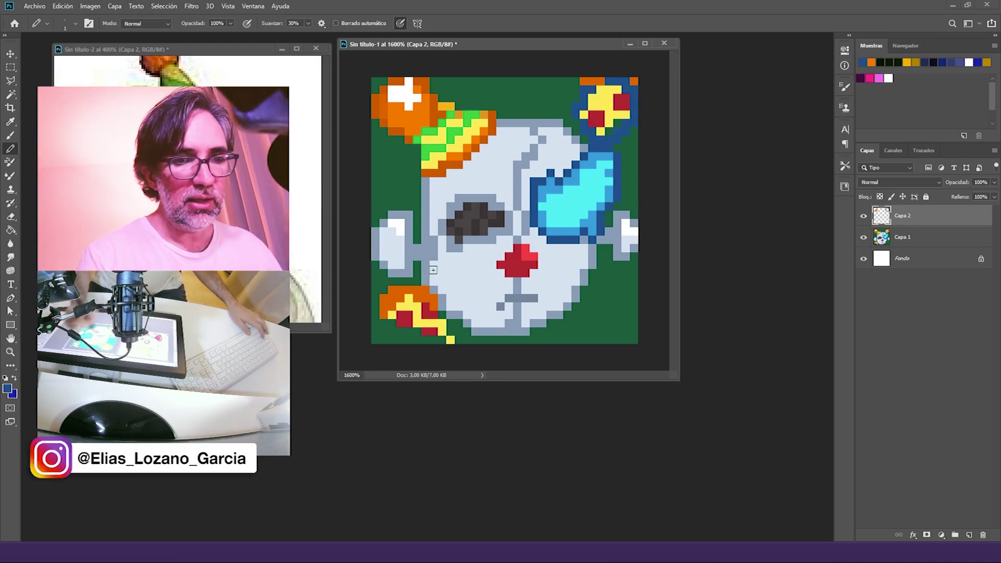
key(ctrl+z)
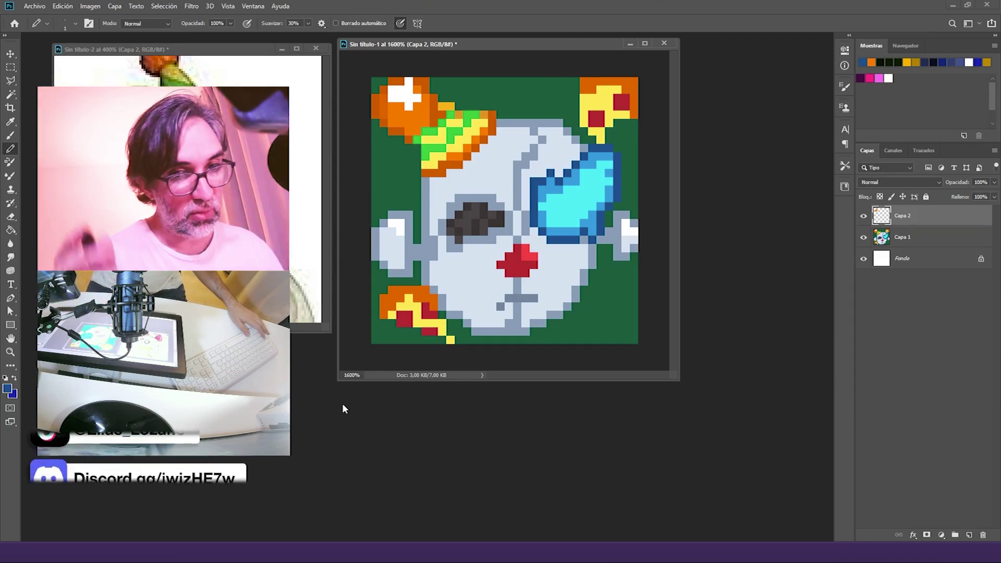
Step: Cover both pizza slices and both ears on Capa 2 with the green sampled from the background
alt+click(625, 135)
drag(626, 115, 618, 114)
drag(638, 81, 567, 103)
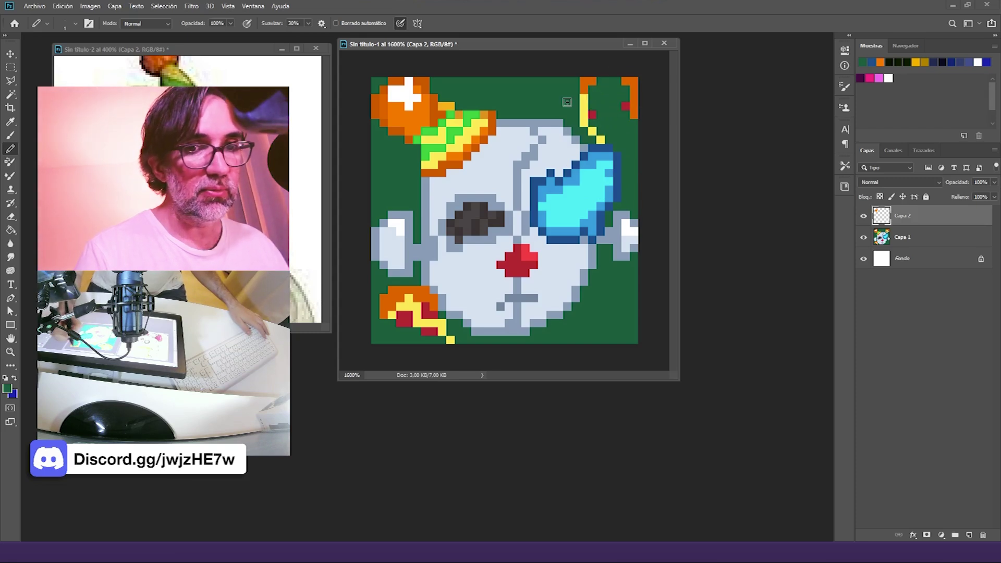
drag(636, 84, 629, 81)
mouse_move(626, 214)
mouse_down()
mouse_move(608, 235)
mouse_move(607, 258)
mouse_move(628, 250)
mouse_up()
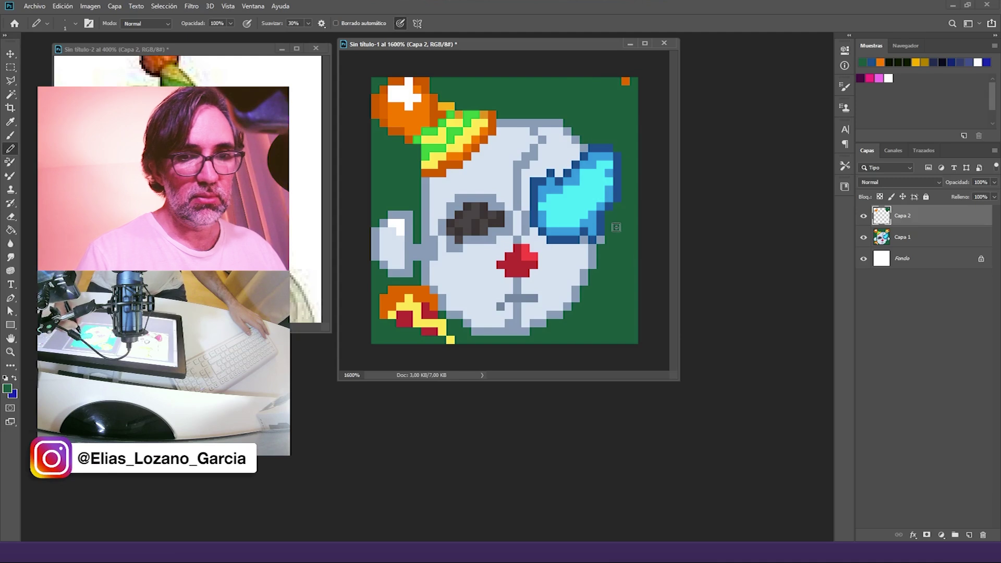
drag(410, 213, 375, 260)
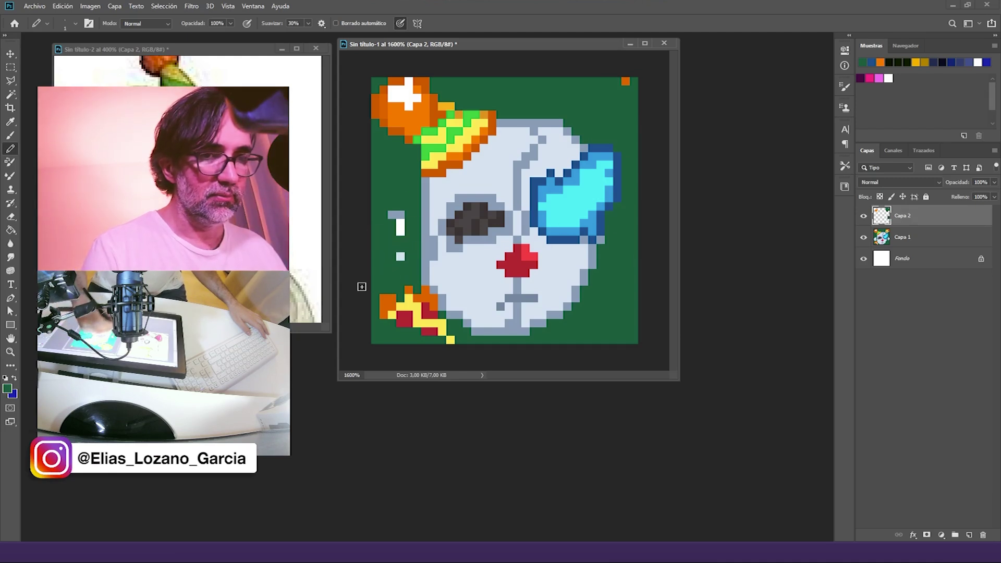
drag(392, 221, 396, 207)
drag(396, 310, 422, 300)
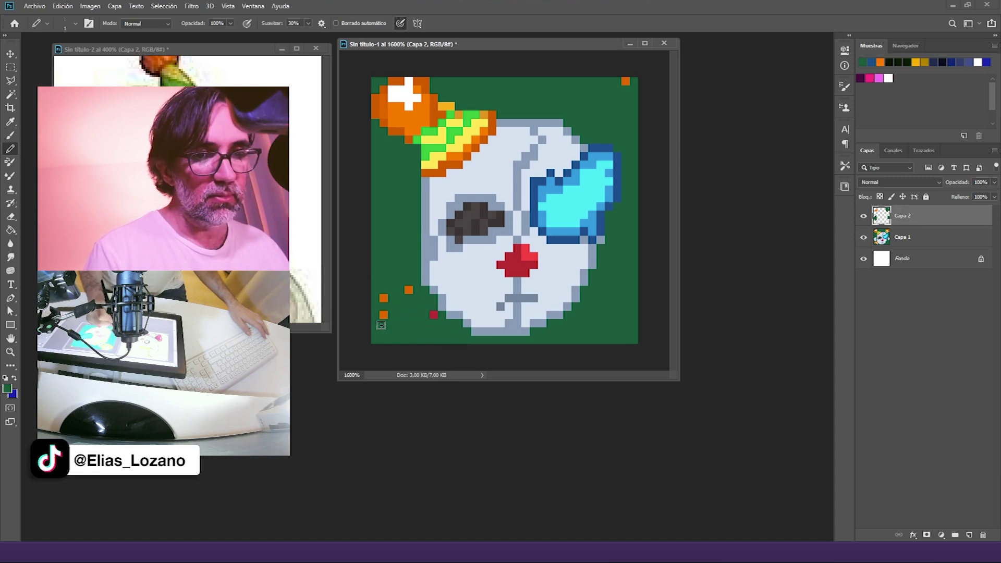
click(383, 316)
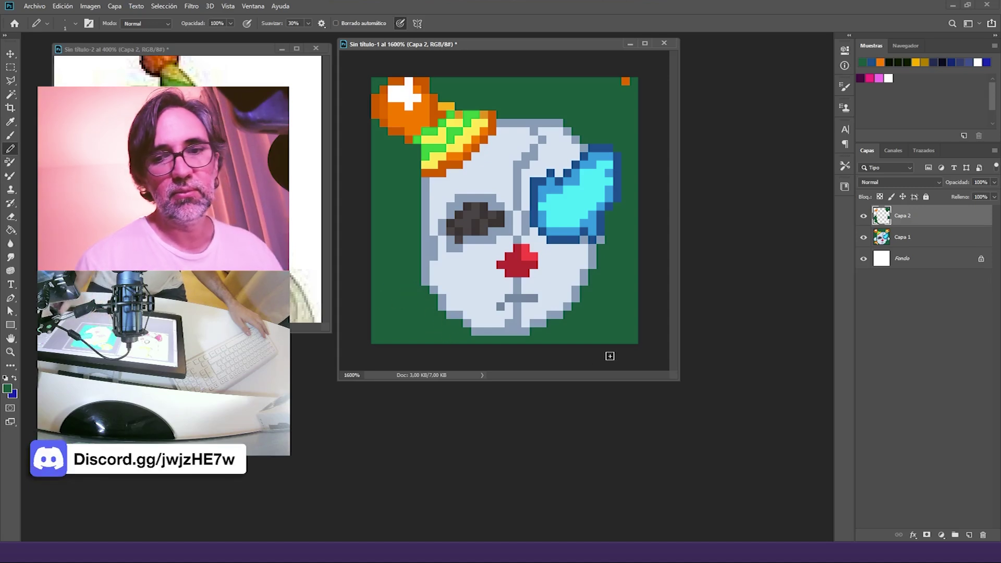
Step: Compare the face with and without the green cover layer Capa 2, leaving that layer hidden
click(863, 217)
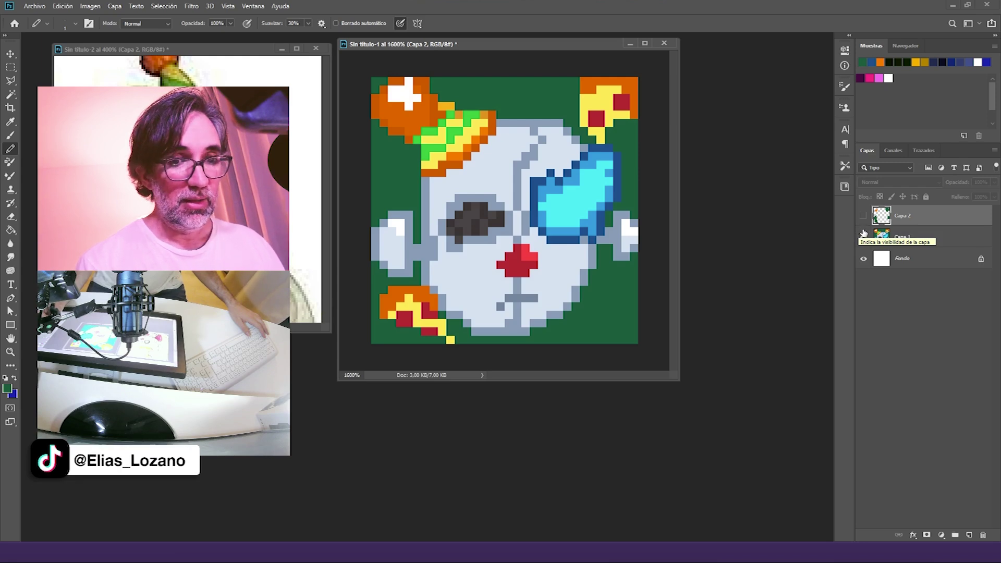
click(864, 217)
click(864, 217)
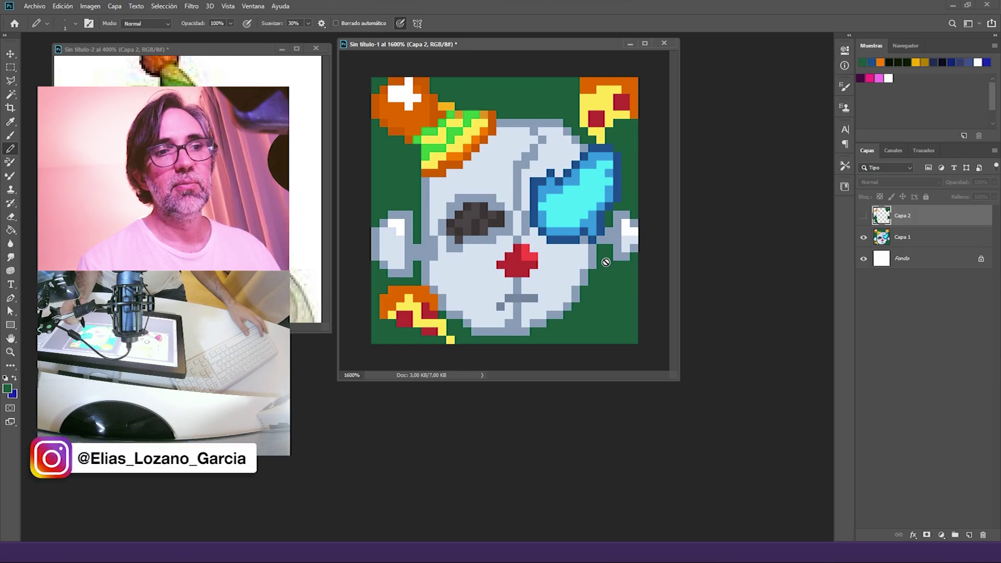
Step: Move the reference window aside, switch to Chrome and browse the "ennard fnaf" image results for a clearer face
drag(241, 52, 218, 72)
mouse_move(391, 553)
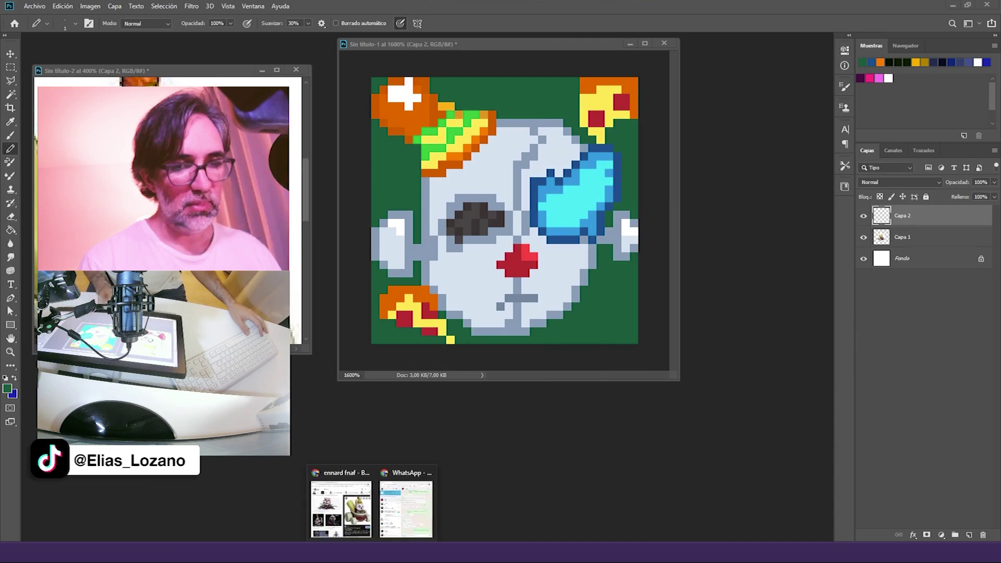
click(357, 509)
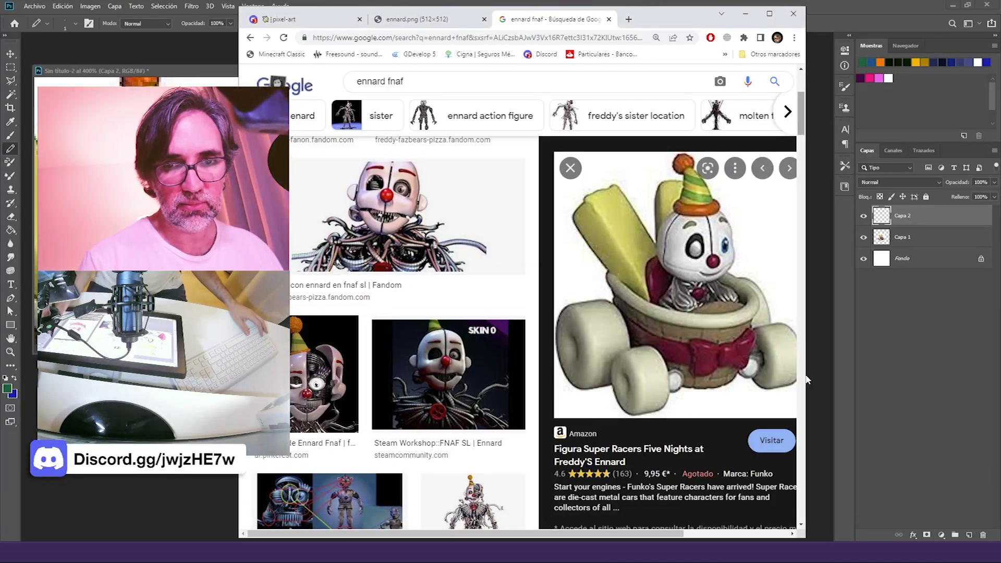
scroll(407, 333, down, 3)
scroll(407, 333, up, 3)
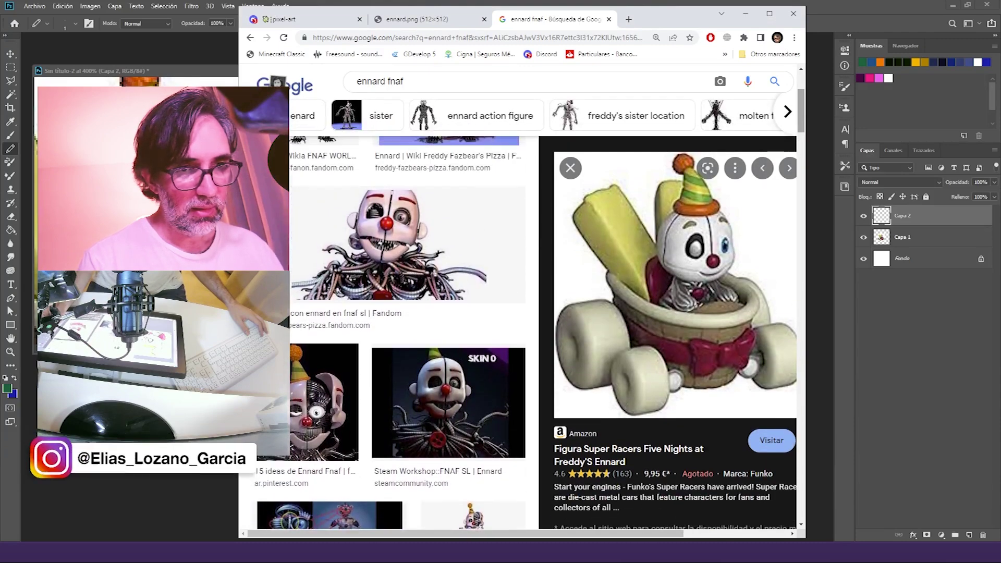
scroll(407, 313, up, 3)
scroll(407, 313, down, 8)
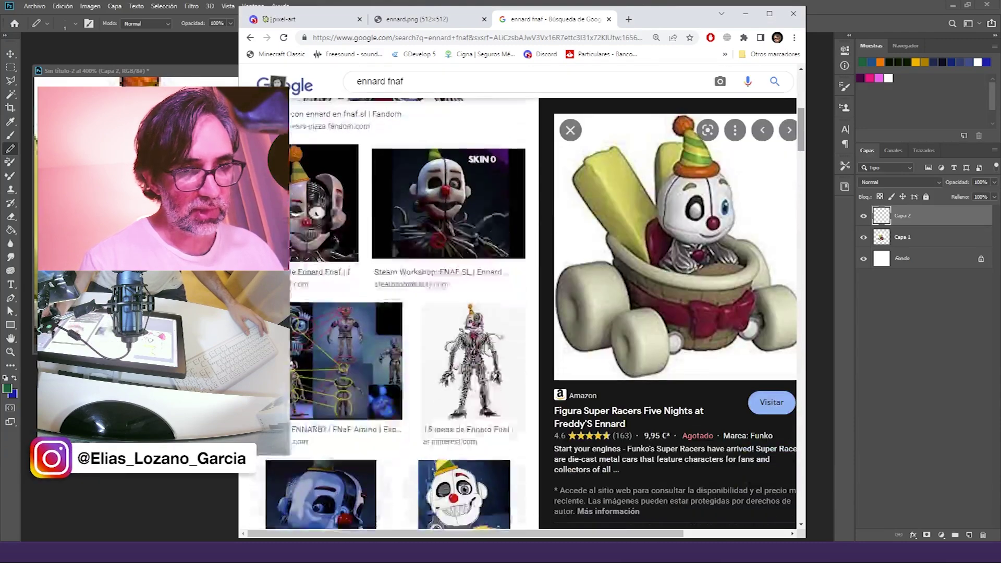
scroll(406, 313, down, 2)
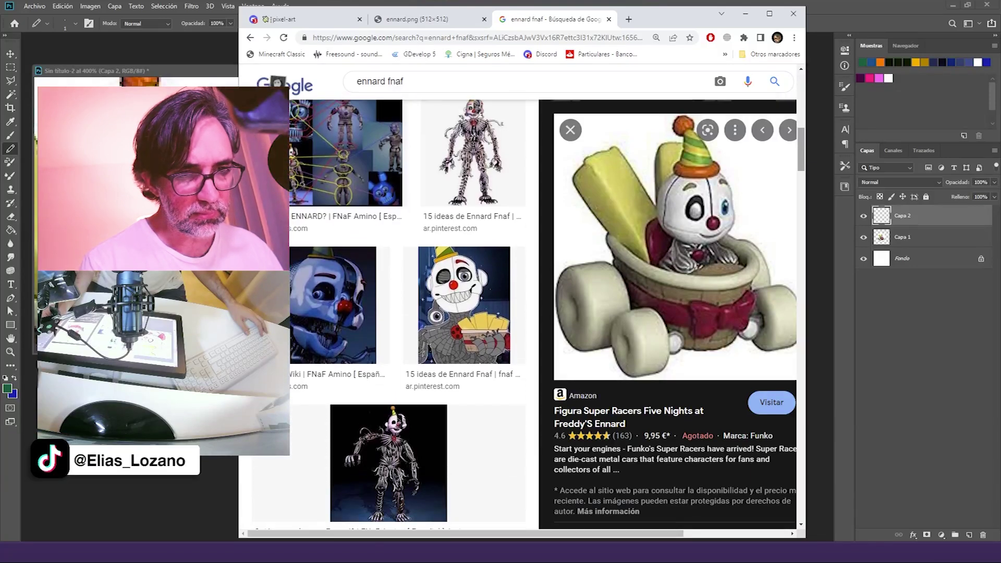
Step: Copy the grinning cartoon Ennard picture from the image results and paste it into the Photoshop reference document
click(465, 308)
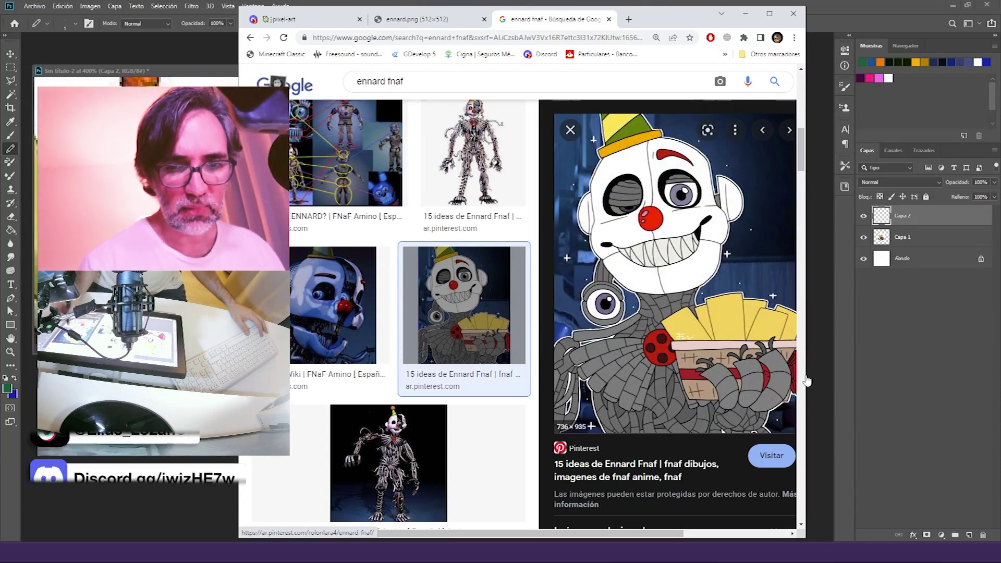
right_click(600, 244)
click(640, 366)
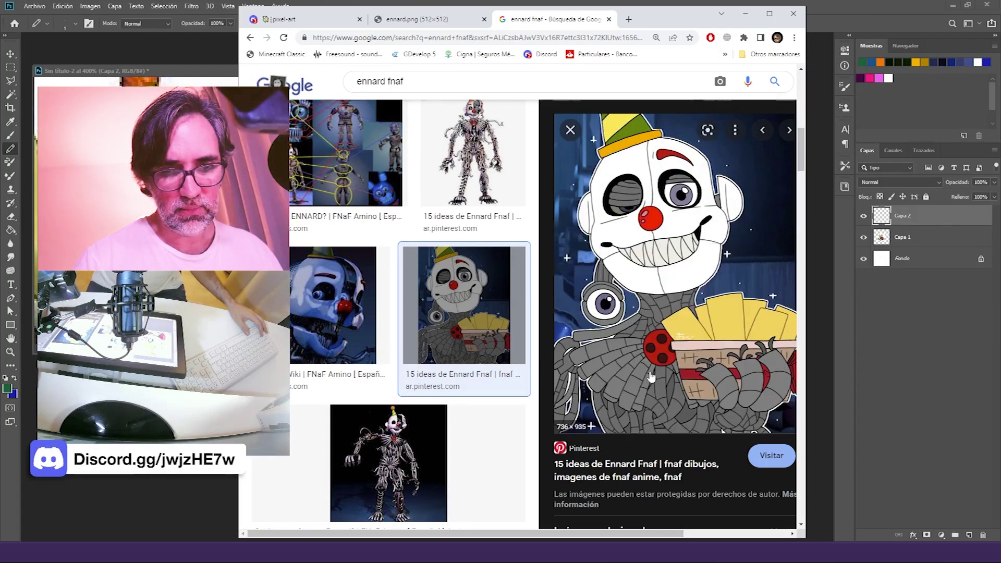
key(alt+Tab)
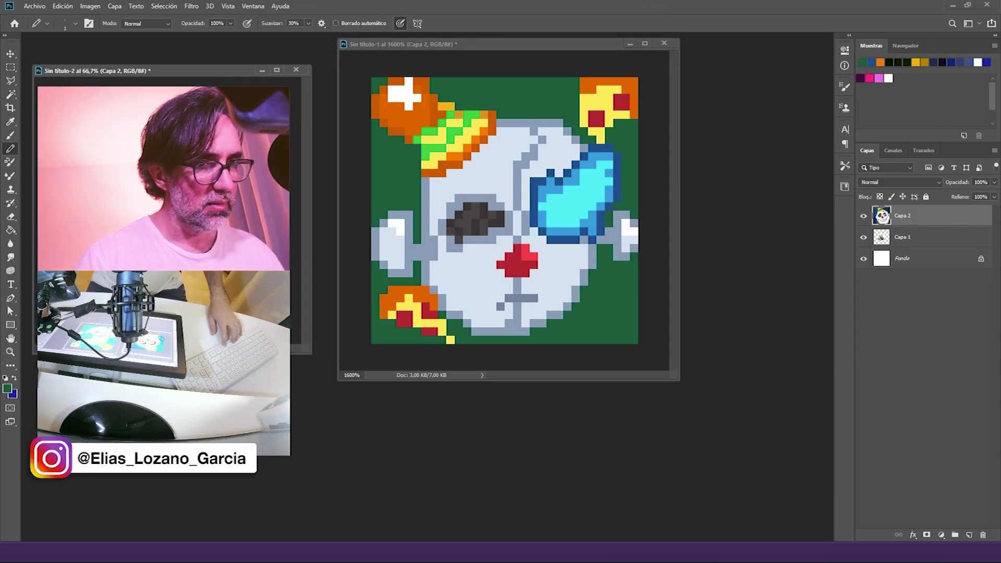
Step: In the face document, show Capa 2 again and clear everything painted on it
click(468, 188)
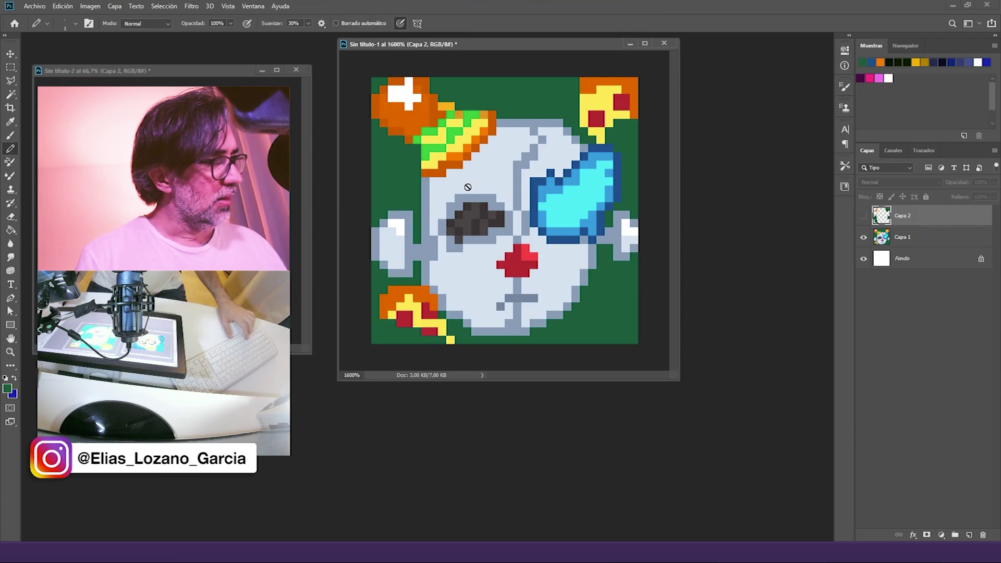
click(865, 216)
key(ctrl+a)
key(ctrl+z)
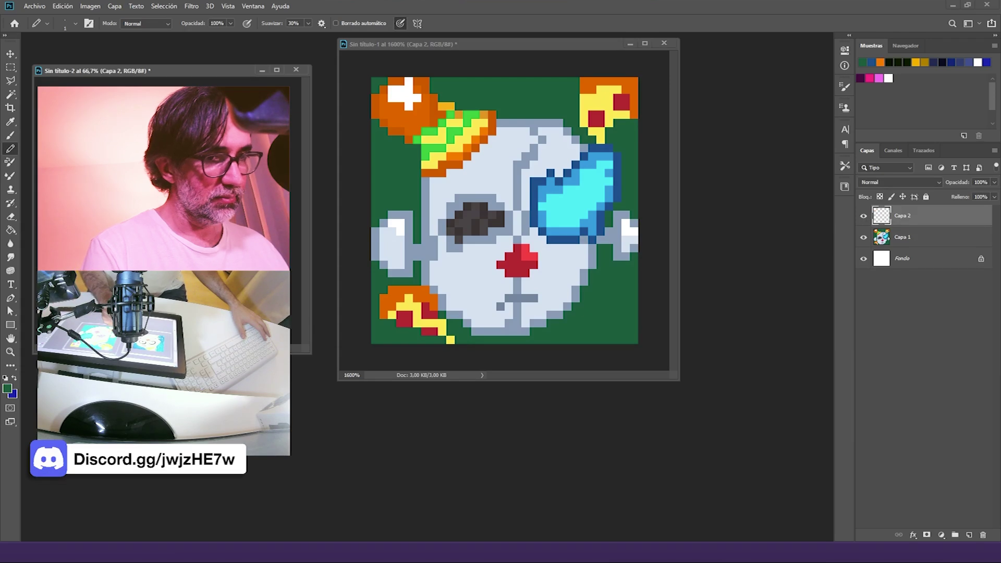
Step: Place Capa 1 above Capa 2 in the reference document, and return to the face document with the Pencil tool
click(172, 209)
drag(933, 238, 918, 201)
key(v)
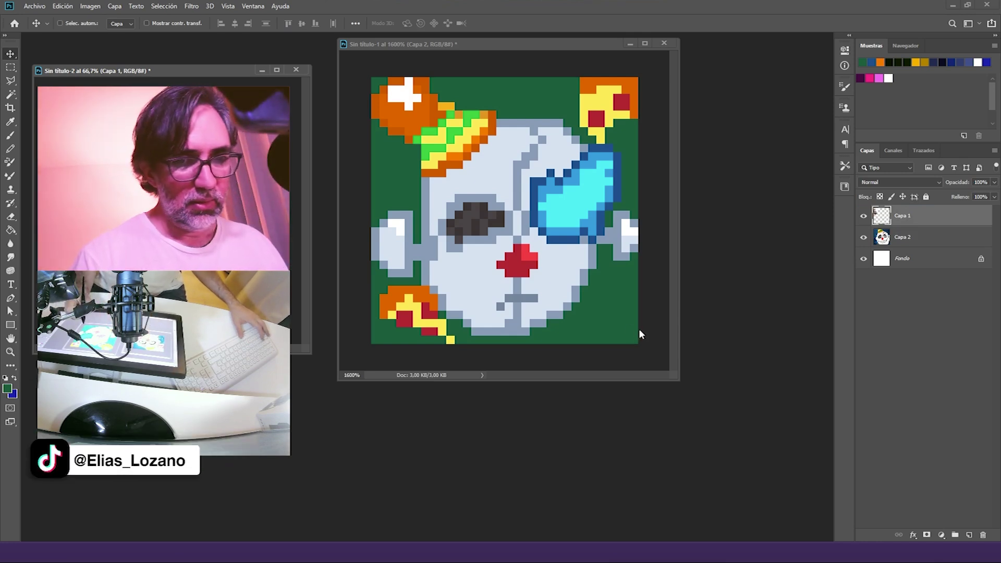
click(657, 282)
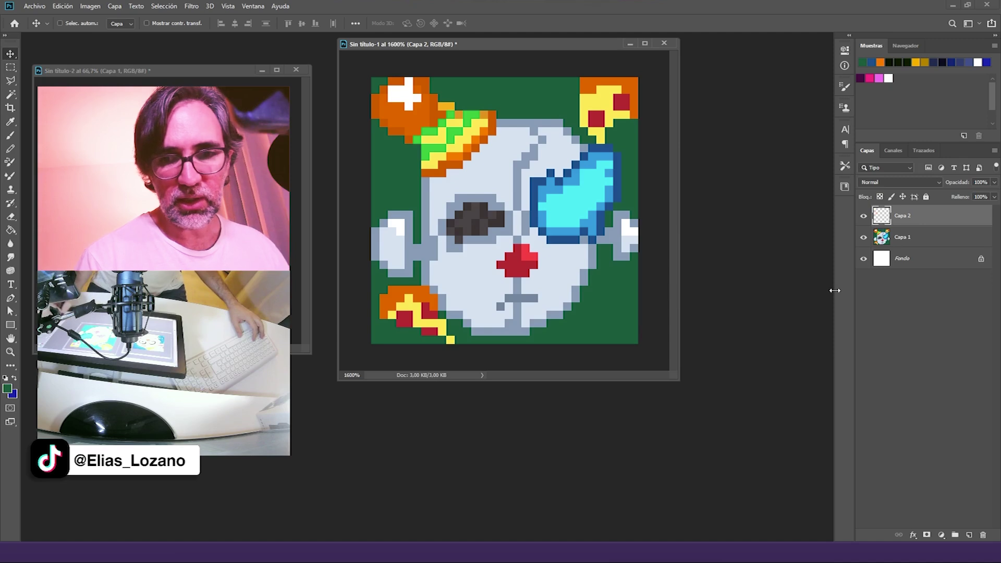
key(b)
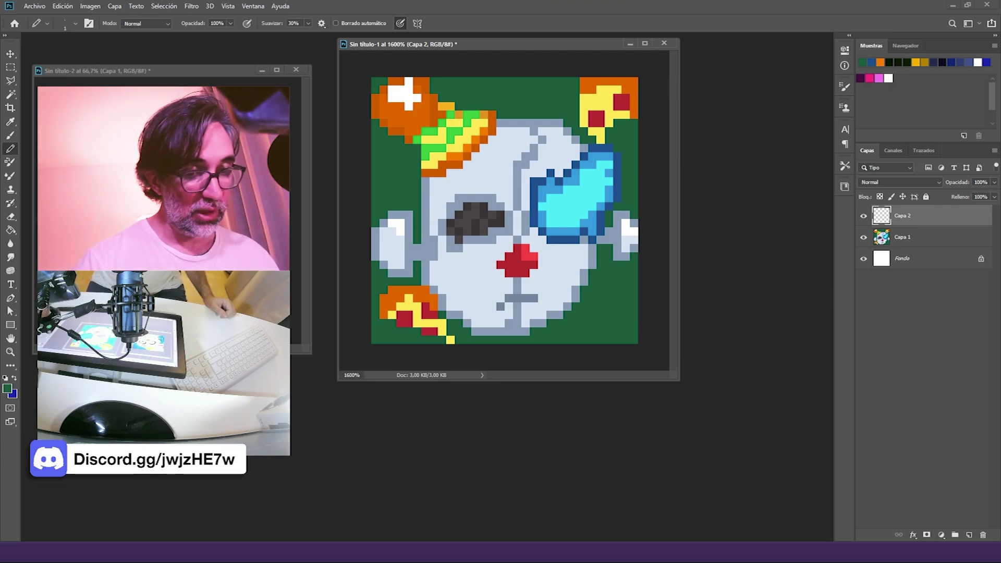
Step: Switch to Chrome and look further down the Ennard image results for another face reference
mouse_move(374, 552)
click(342, 519)
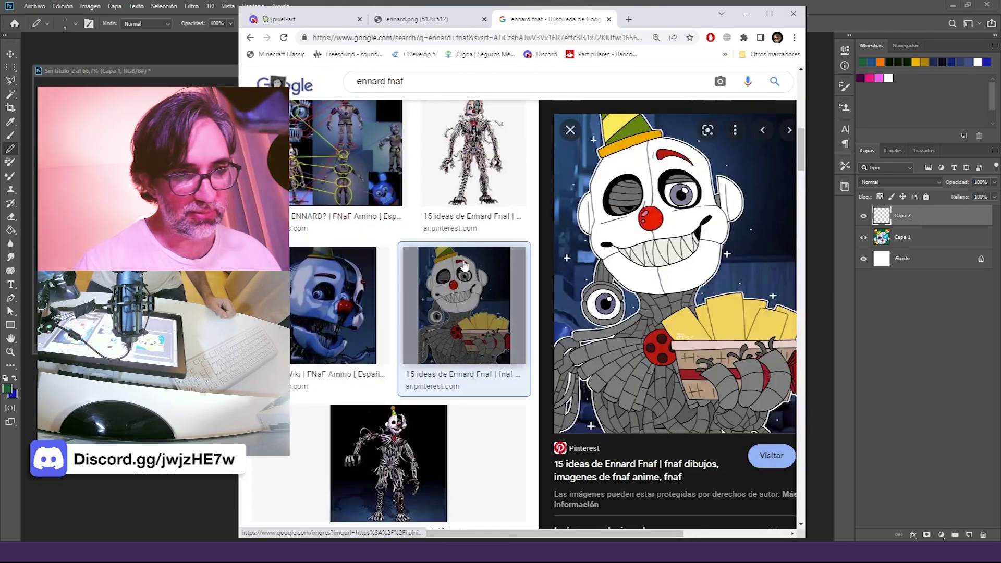
scroll(464, 265, down, 6)
scroll(454, 267, down, 3)
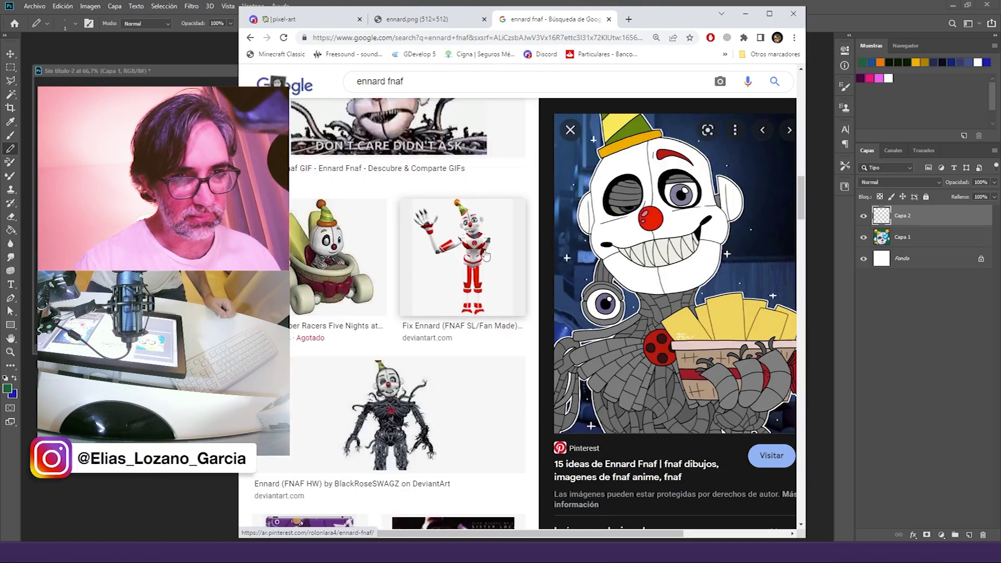
scroll(464, 254, down, 4)
scroll(444, 253, down, 10)
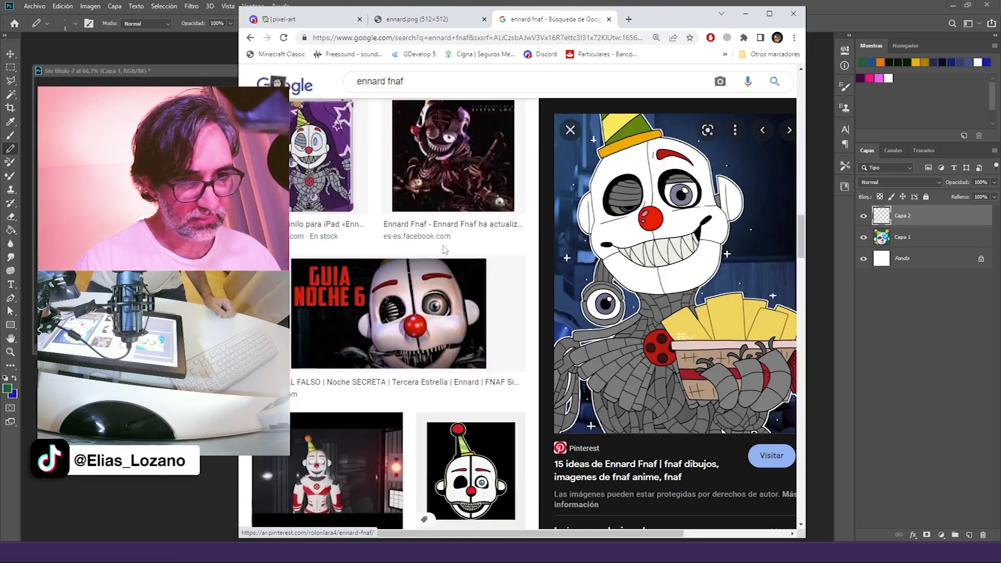
scroll(446, 245, down, 9)
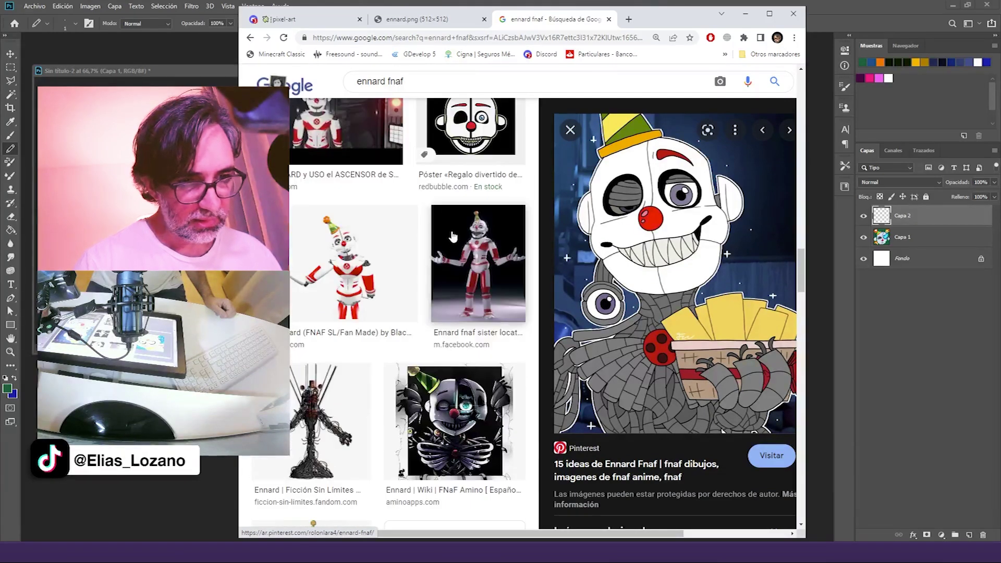
scroll(454, 236, down, 4)
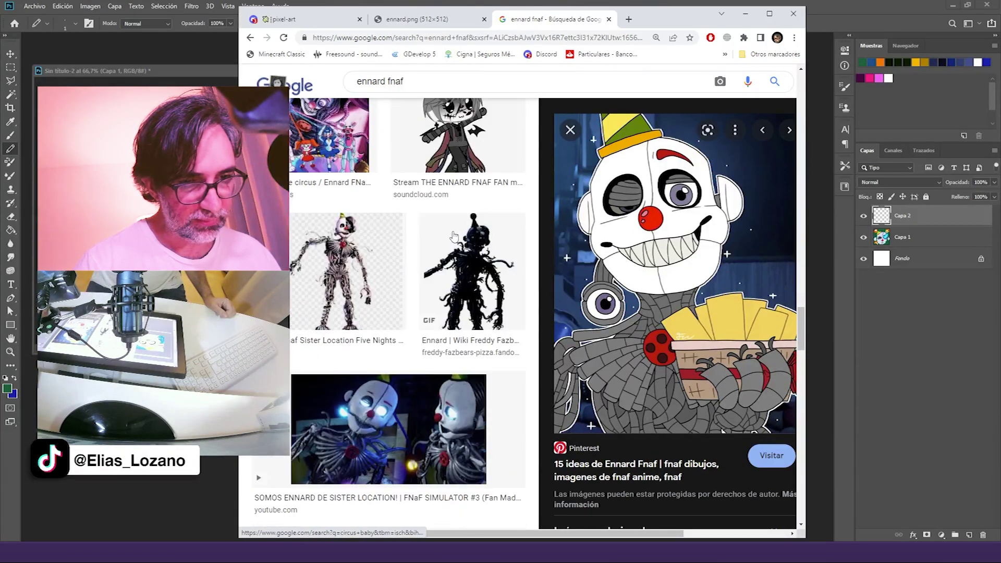
scroll(441, 313, down, 1)
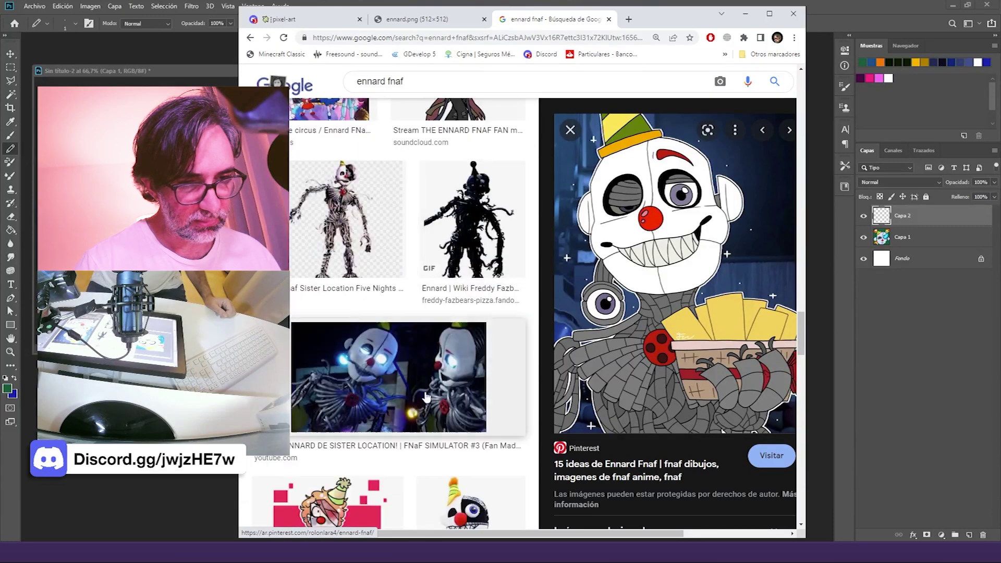
Step: Copy the YouTube picture of two Ennards with glowing eyes from Chrome and paste it into a new Photoshop document
click(382, 390)
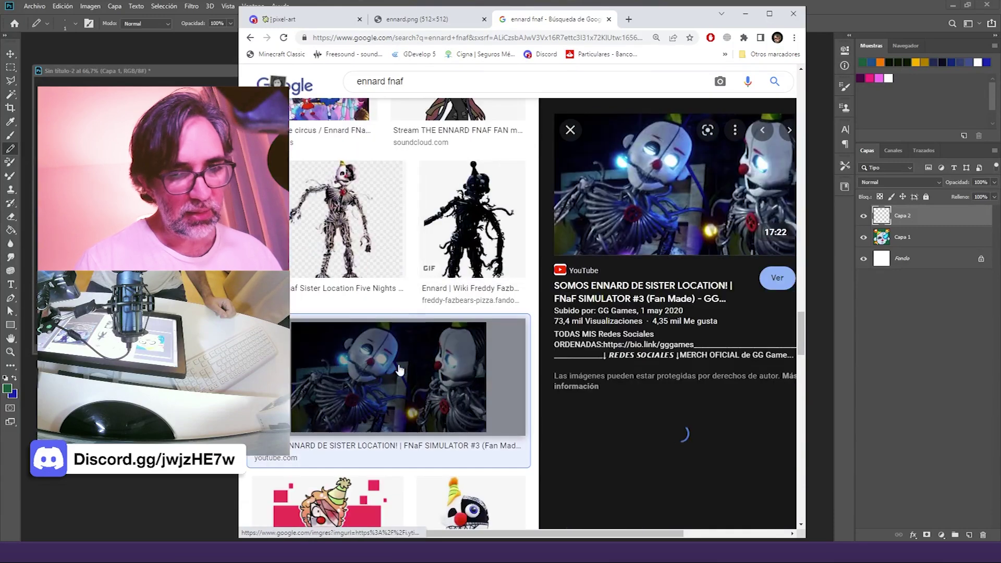
right_click(641, 163)
click(678, 283)
key(alt+Tab)
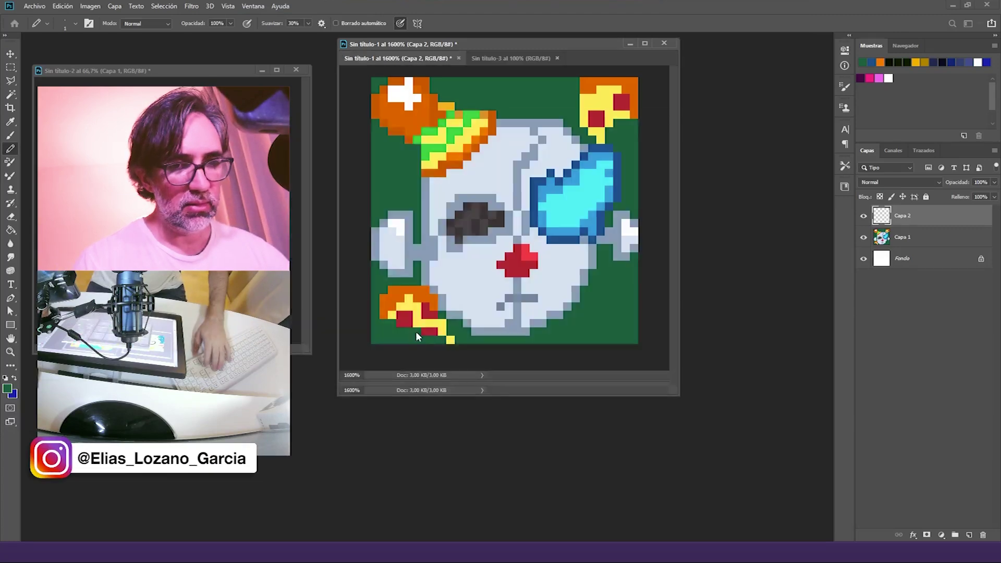
key(ctrl+n)
key(Return)
key(ctrl+v)
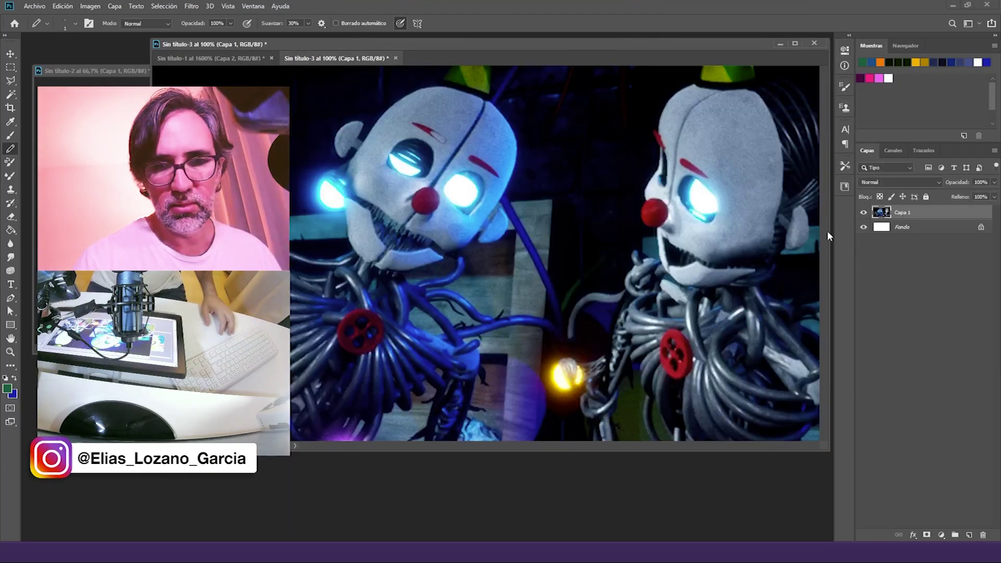
Step: Shrink the new reference window, detach it below the other reference, and reposition and resize the face window beside them
drag(828, 236, 303, 184)
drag(315, 59, 60, 329)
drag(276, 51, 478, 41)
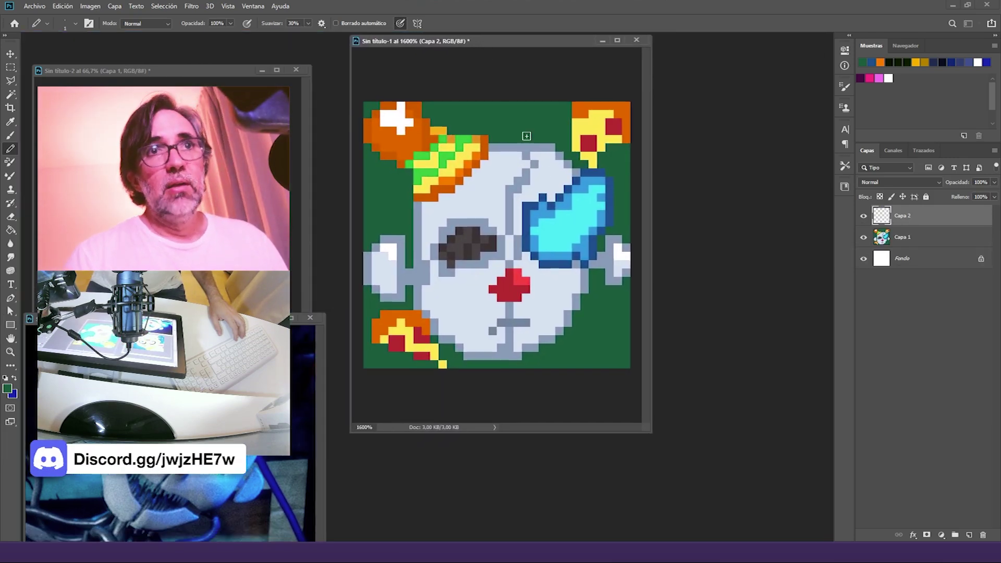
drag(651, 434, 670, 398)
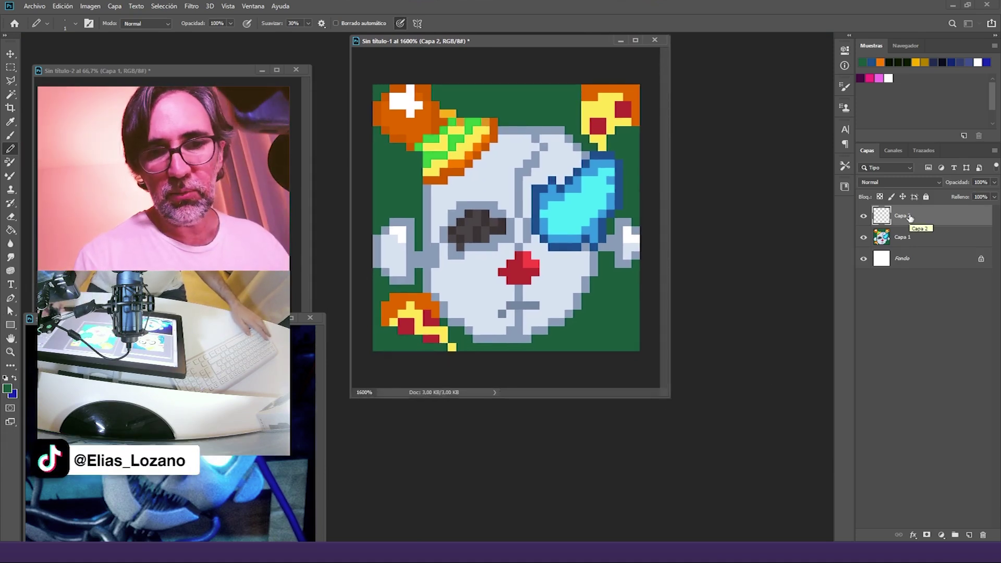
Step: Paint out the upper and lower pizza slices on Capa 2 with the background green
mouse_move(605, 144)
mouse_down()
mouse_move(626, 107)
mouse_move(624, 86)
mouse_move(594, 83)
mouse_move(582, 130)
mouse_move(639, 77)
mouse_move(635, 100)
mouse_move(613, 122)
mouse_up()
click(636, 121)
click(585, 130)
mouse_move(411, 294)
mouse_down()
mouse_move(386, 313)
mouse_move(399, 331)
mouse_move(386, 326)
mouse_move(416, 307)
mouse_move(428, 353)
mouse_up()
mouse_move(434, 306)
mouse_down()
mouse_move(433, 349)
mouse_move(414, 295)
mouse_move(418, 322)
mouse_move(438, 344)
mouse_up()
click(412, 296)
click(442, 328)
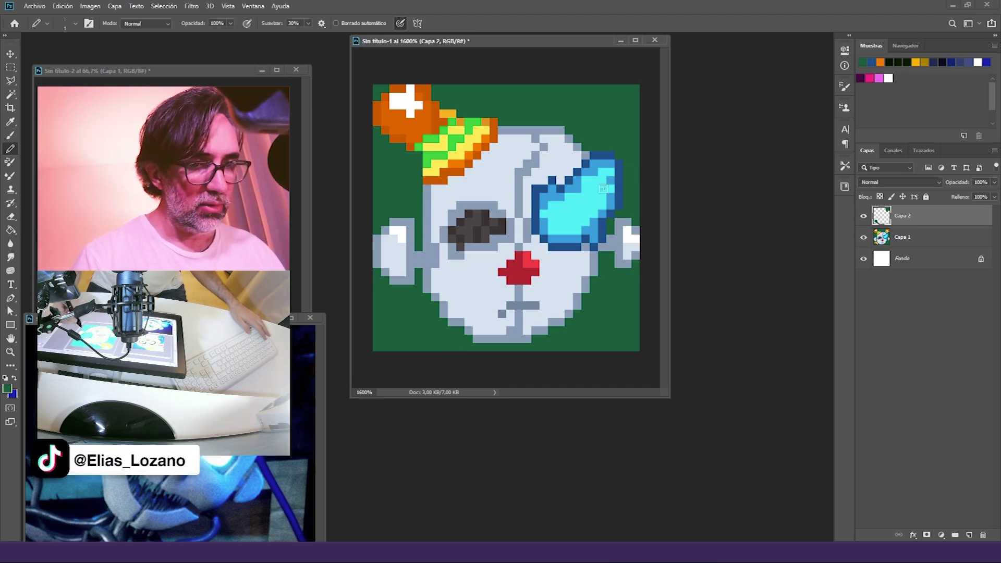
Step: Trim the blue eye patch beyond the head with background green and redraw the head's side outline in sampled grey-blue
mouse_move(598, 157)
mouse_down()
mouse_move(601, 234)
mouse_move(610, 147)
mouse_move(615, 214)
mouse_up()
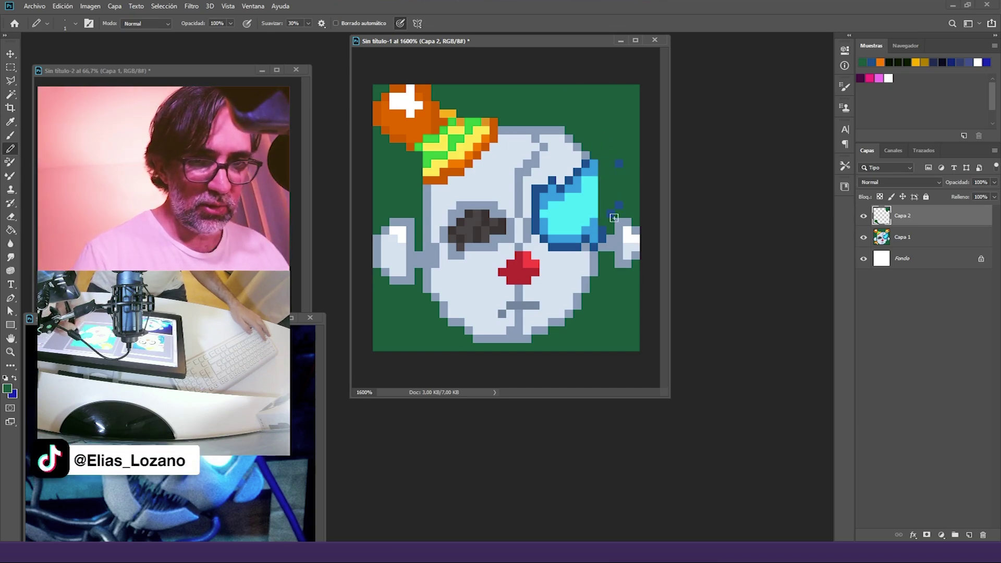
click(595, 172)
alt+click(586, 156)
drag(587, 163, 598, 224)
alt+click(606, 178)
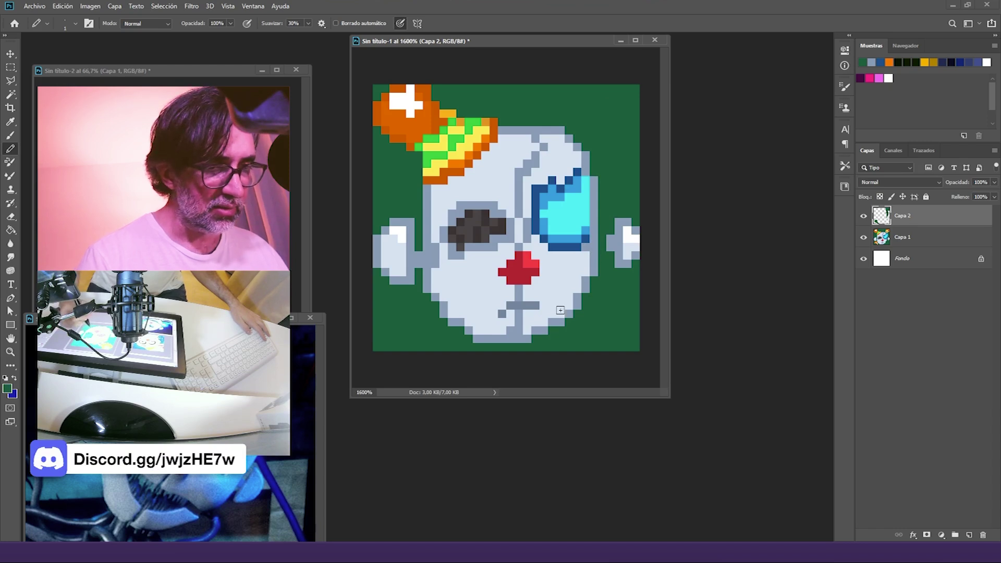
Step: Lower the head's outline by one pixel above the patched eye, using sampled grey-blue and background green
alt+click(562, 129)
click(560, 138)
alt+click(563, 117)
click(562, 130)
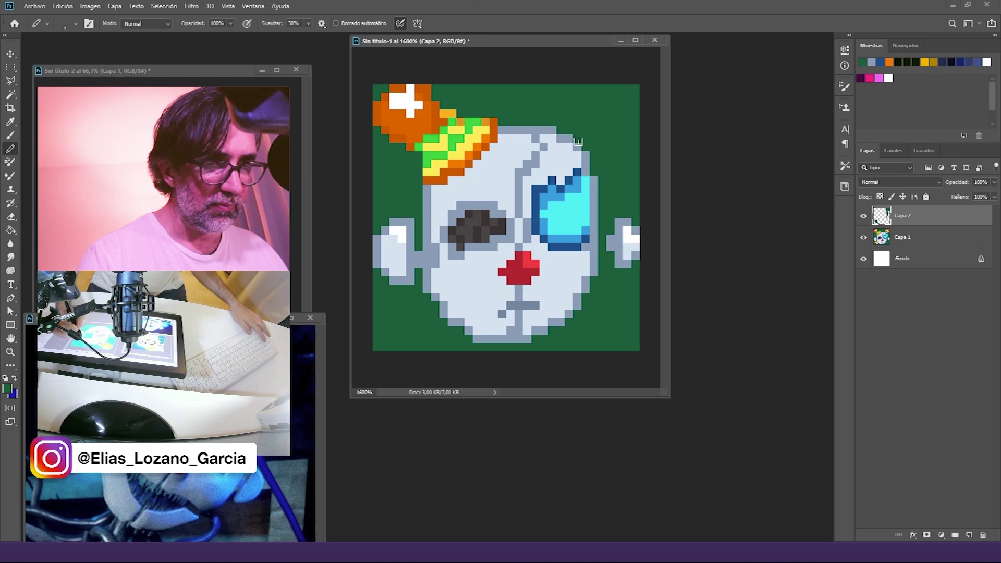
Step: Round the top of the head beside the forehead crack, reshaping its outline with sampled grey-blue and background green
alt+click(573, 151)
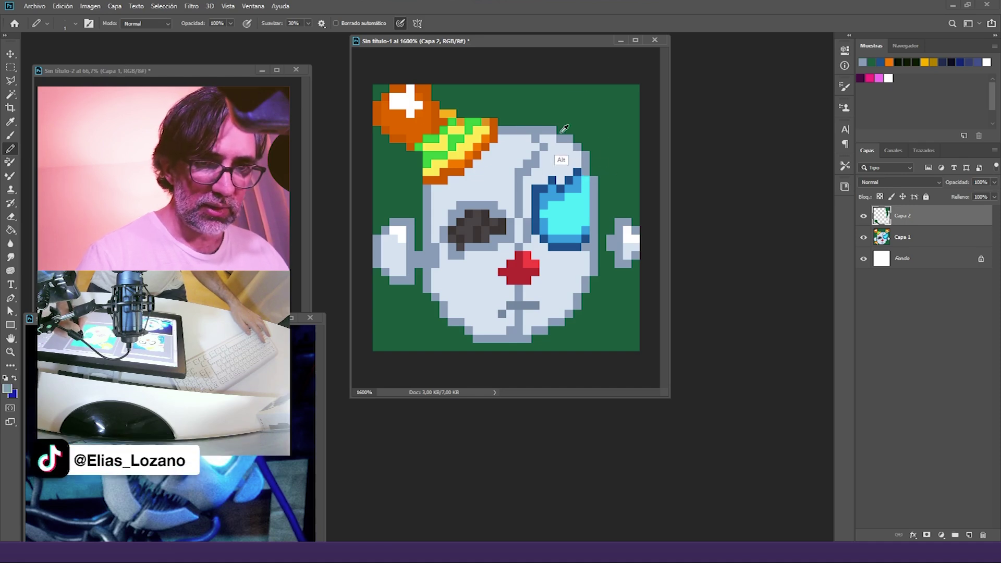
click(552, 139)
alt+click(557, 124)
click(553, 131)
alt+click(577, 148)
click(569, 147)
alt+click(576, 129)
alt+click(591, 172)
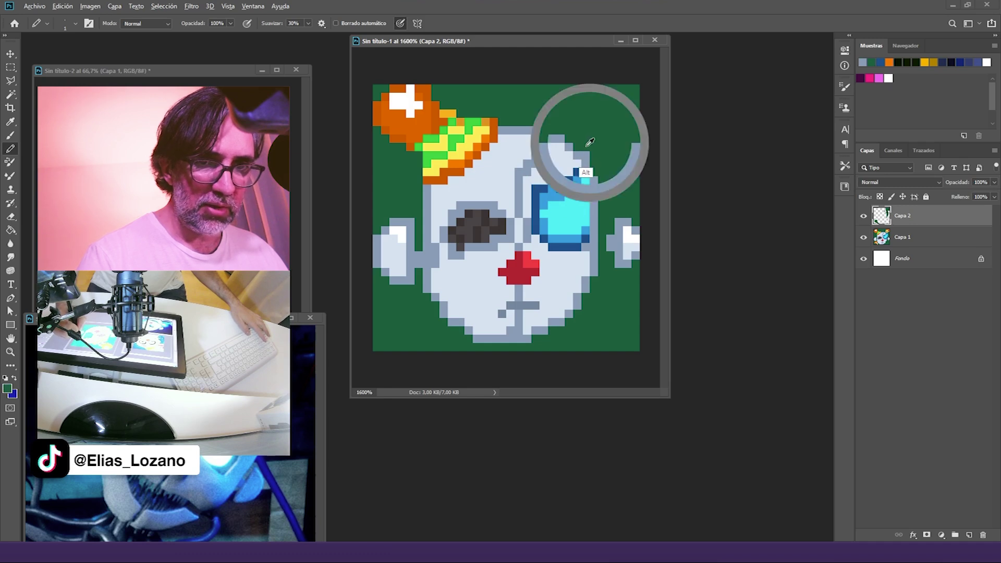
alt+click(591, 168)
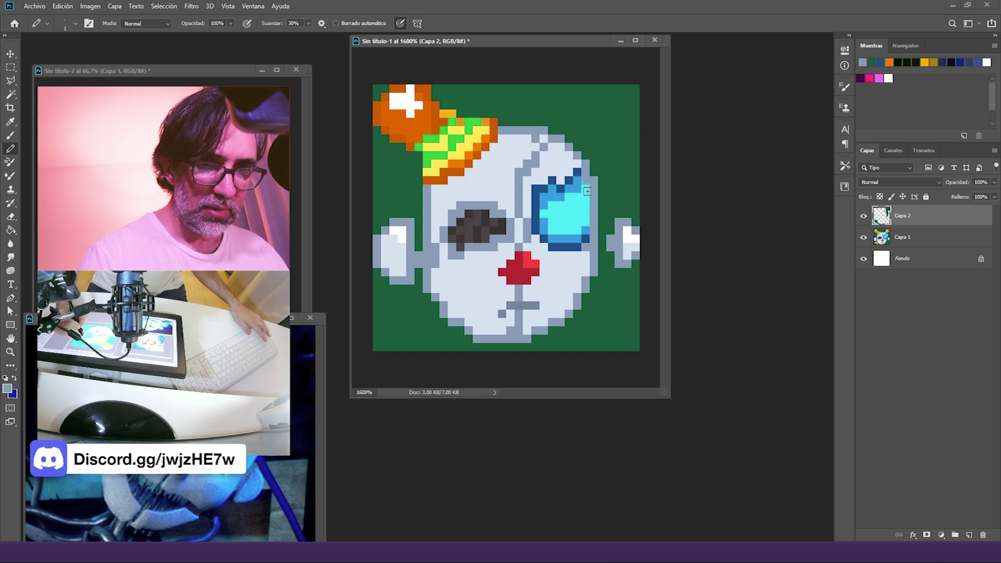
Step: Narrow the side of the head next to the blue eye patch using background green and the sampled light face colour
alt+click(589, 259)
click(586, 248)
alt+click(603, 192)
drag(596, 180, 597, 227)
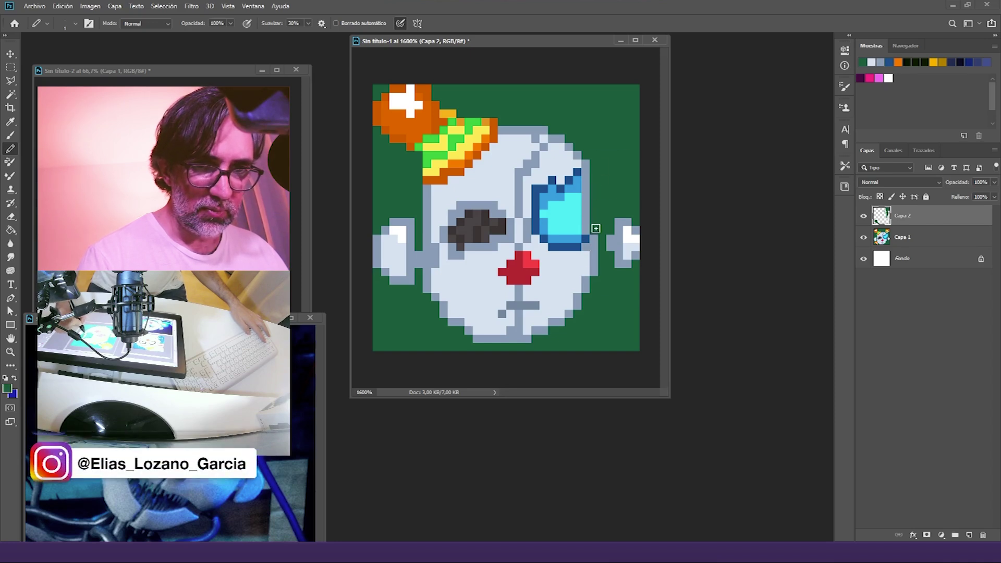
Step: Shrink the blue eye patch by painting its outer and upper parts with the light face colour
alt+click(580, 252)
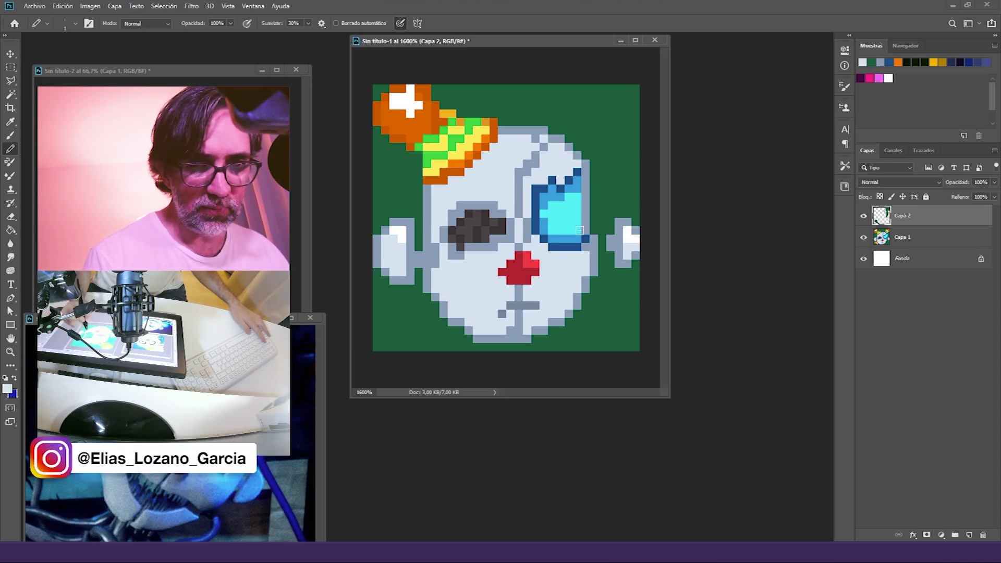
drag(578, 170, 580, 253)
mouse_move(569, 214)
mouse_down()
mouse_move(569, 197)
mouse_move(535, 197)
mouse_move(566, 181)
mouse_up()
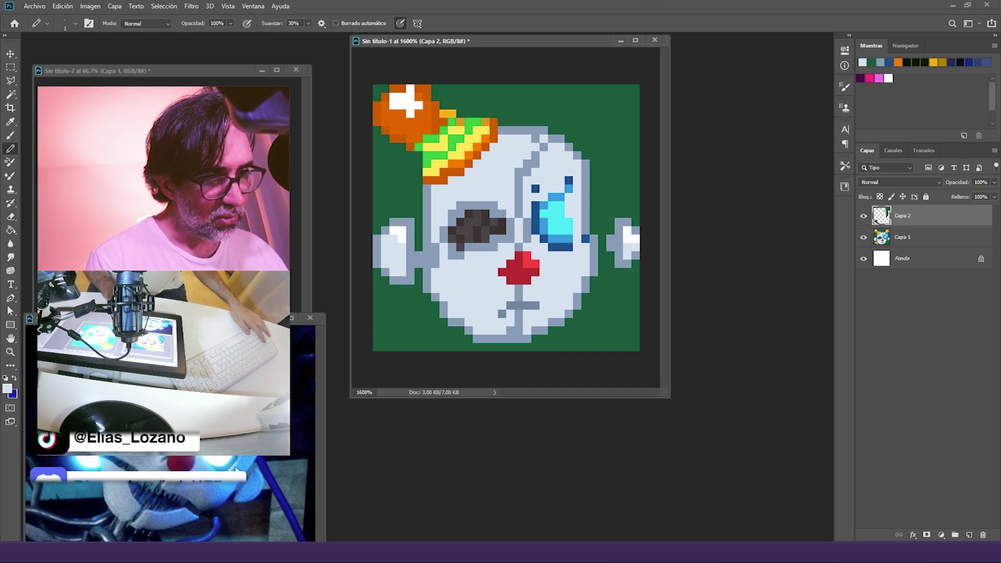
Step: Clean up the dark eye's lower rim with sampled grey-blue and the light face colour
alt+click(495, 257)
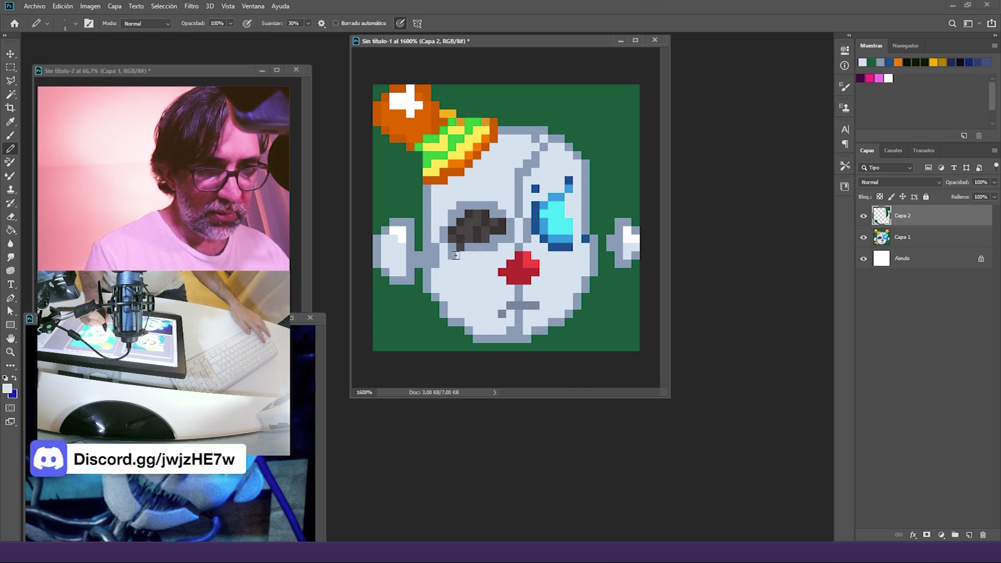
alt+click(480, 249)
click(460, 247)
alt+click(465, 285)
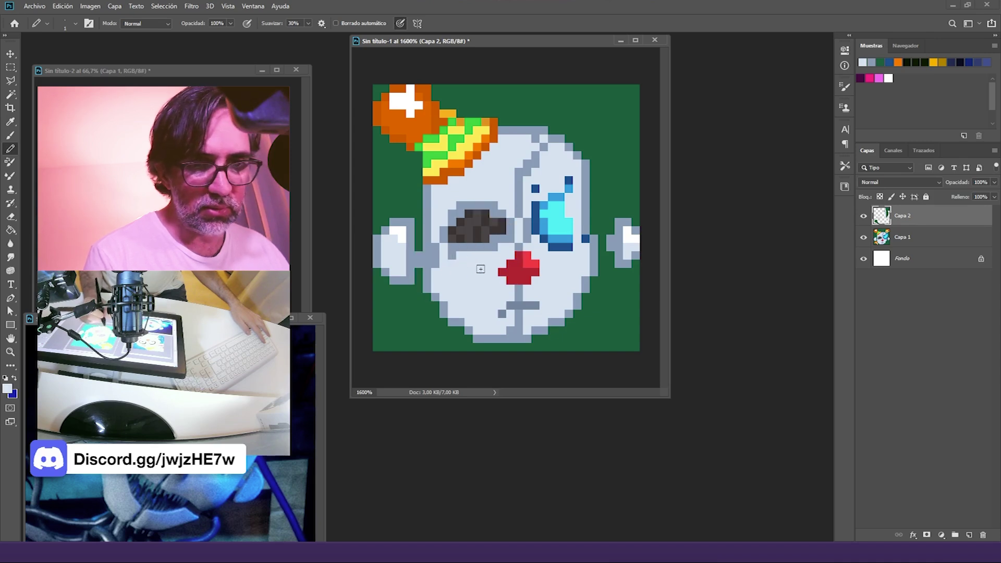
Step: Extend the blue patch's lower edge in dark blue and clear the seam area between the eyes with the light face colour
alt+click(553, 249)
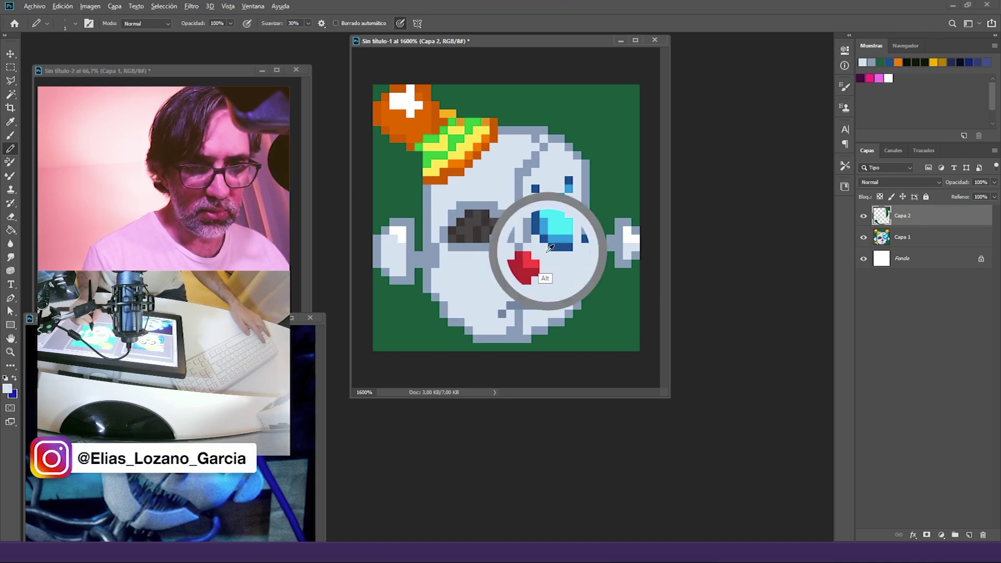
alt+click(527, 247)
drag(527, 222, 527, 242)
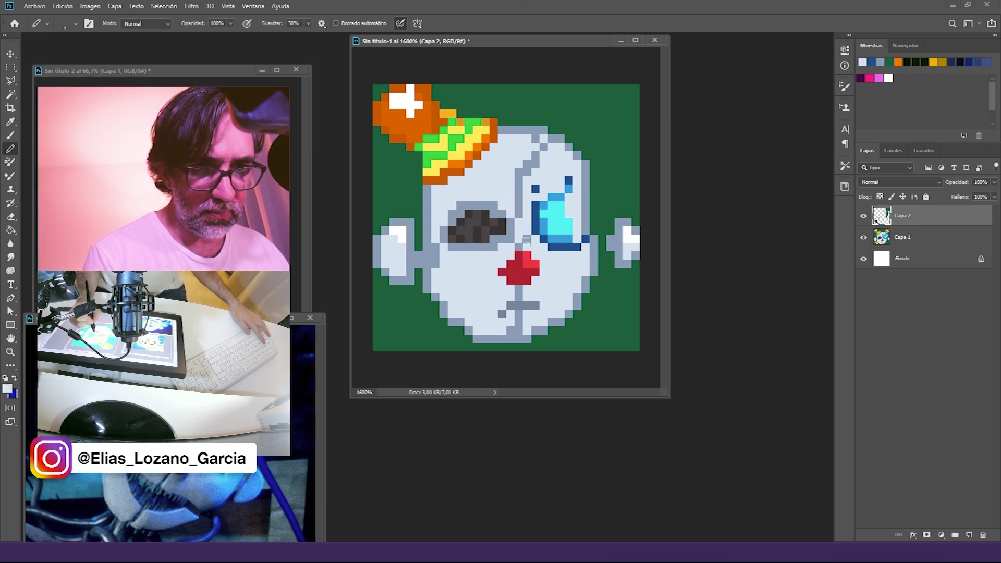
alt+click(501, 242)
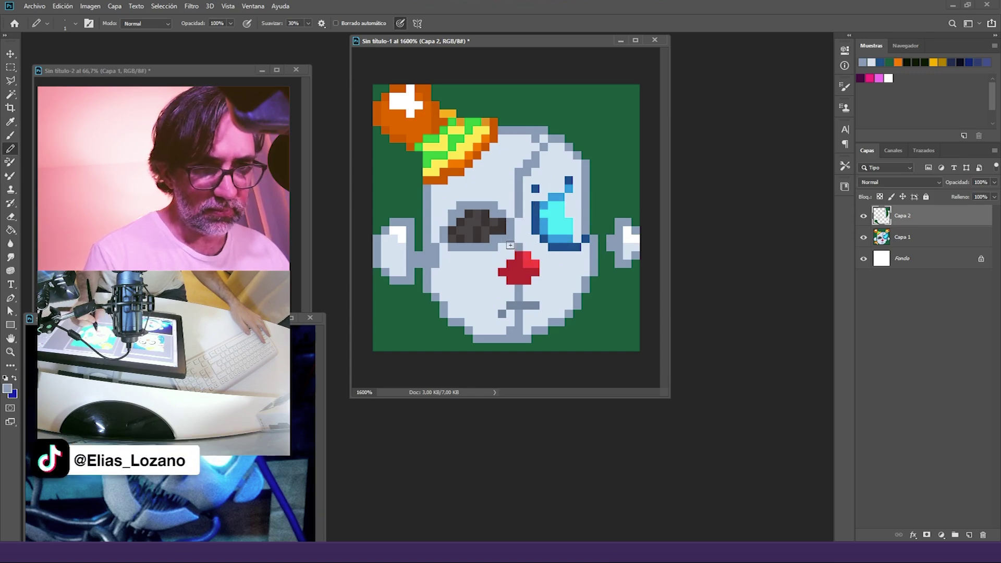
alt+click(510, 218)
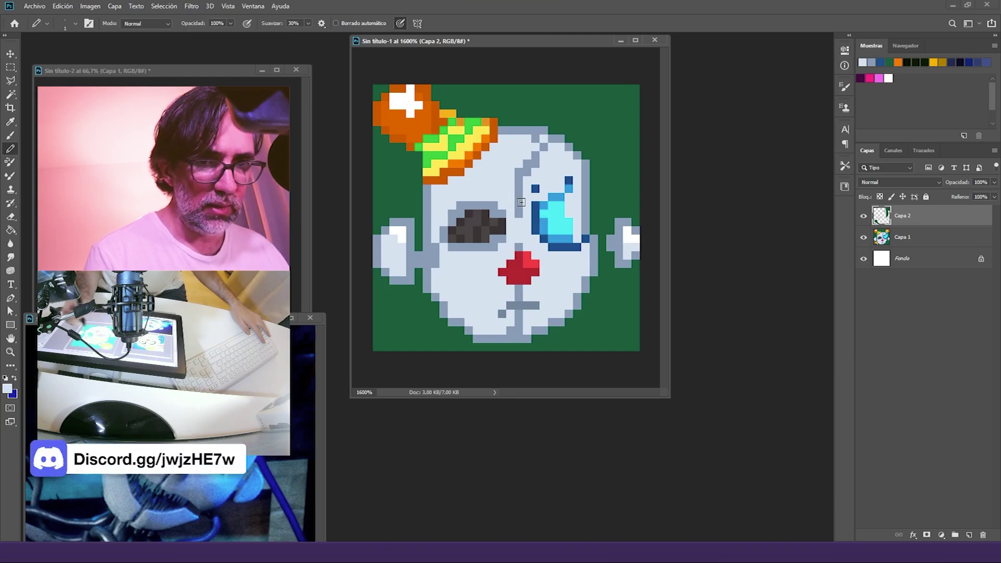
Step: Enlarge the grey-blue socket upward above the dark eye
alt+click(448, 225)
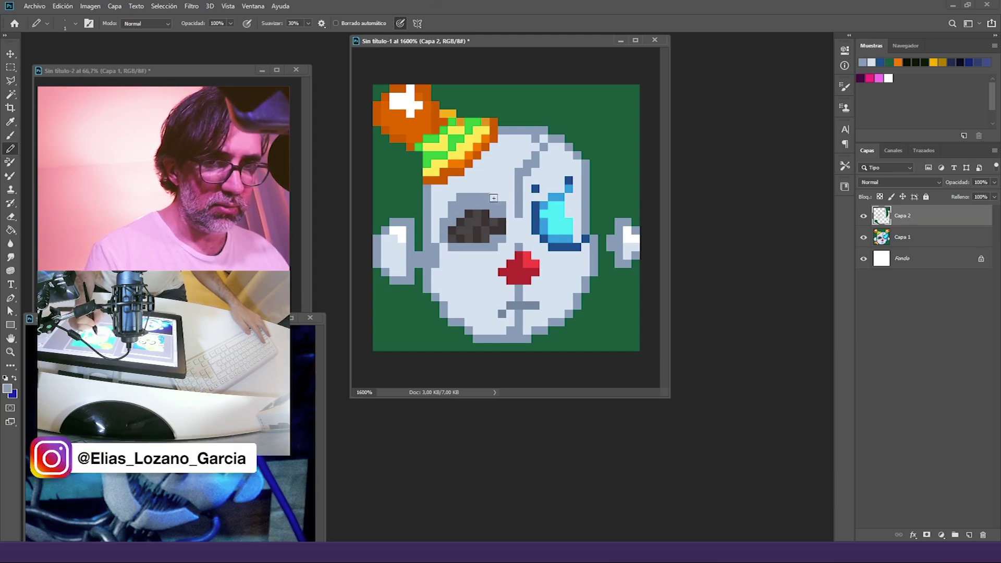
drag(462, 190, 487, 190)
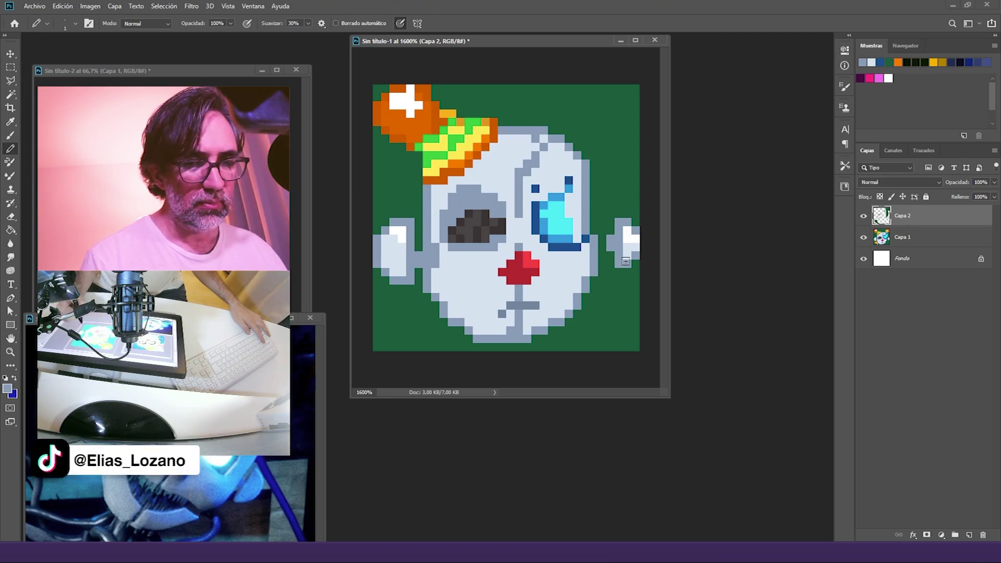
Step: Extend the canvas upward above the head with the Crop tool
key(c)
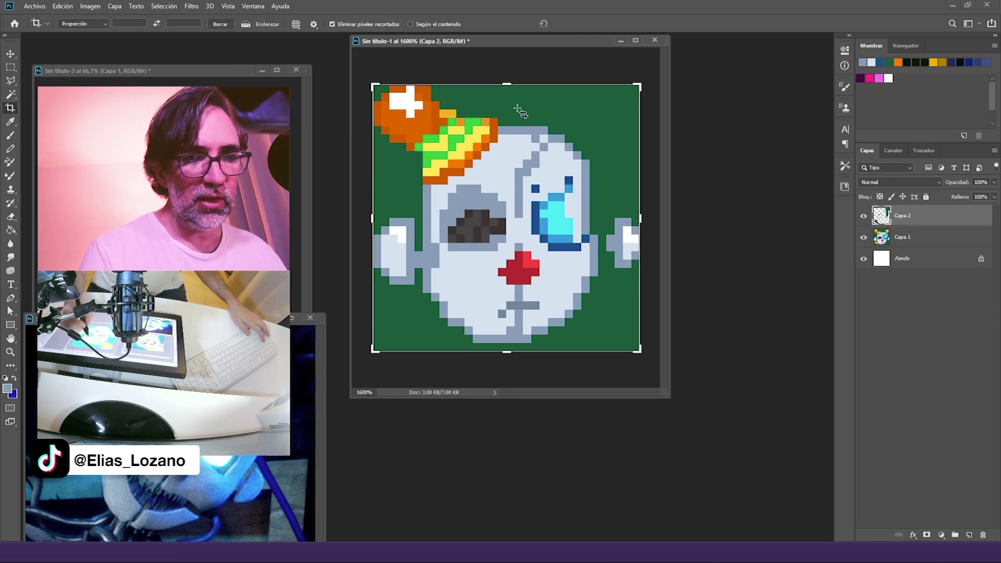
drag(508, 85, 518, 51)
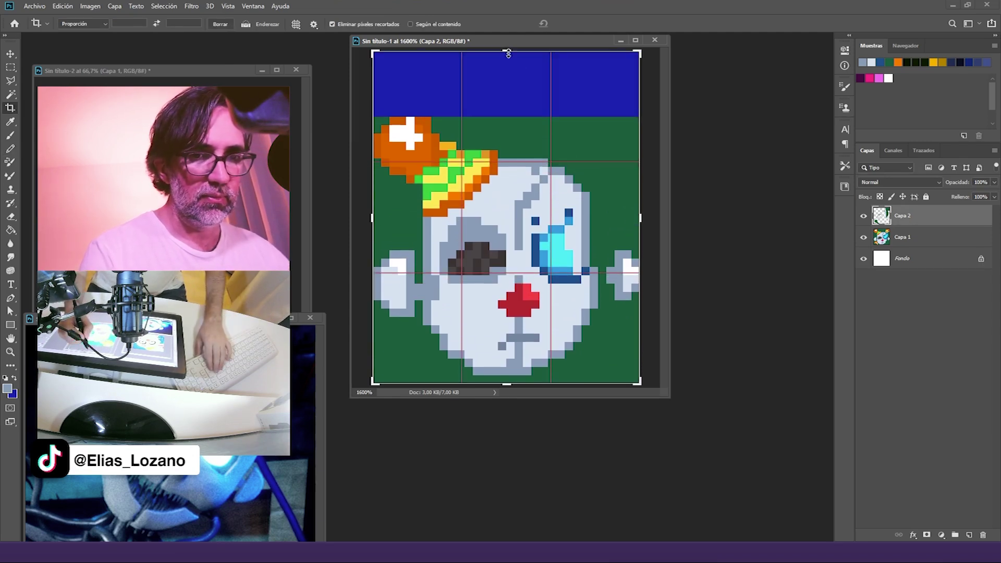
key(Return)
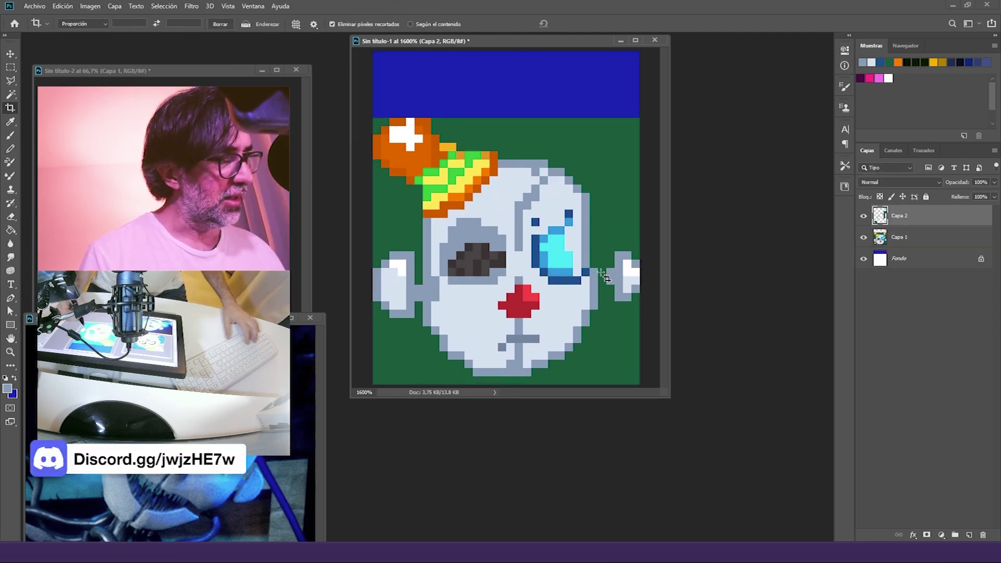
Step: Copy the upper head and hat to a new layer, move it up two pixels, and merge it with Capa 2
key(m)
drag(373, 93, 623, 215)
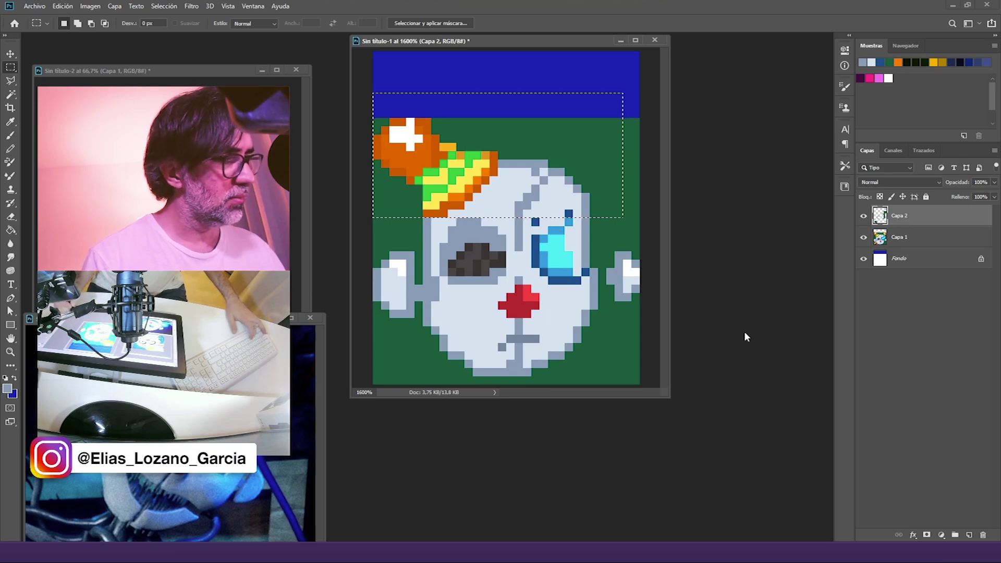
key(ctrl+j)
key(v)
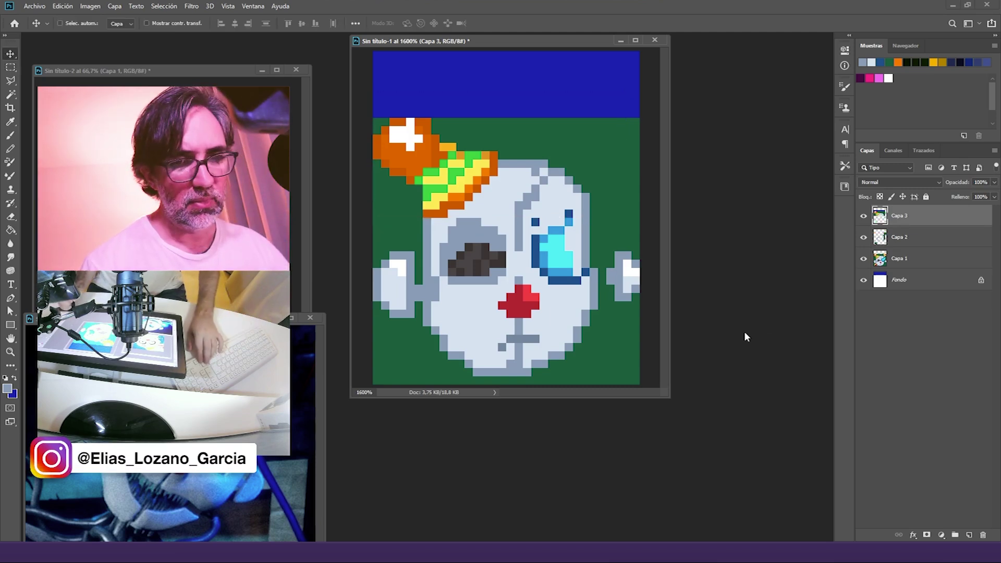
key(Up)
key(Up)
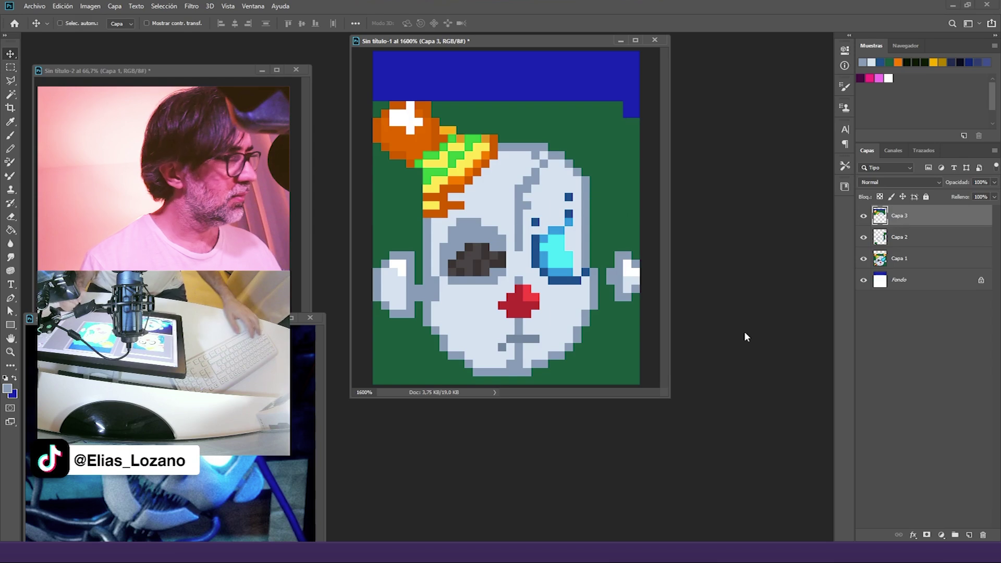
shift+click(884, 239)
key(ctrl+e)
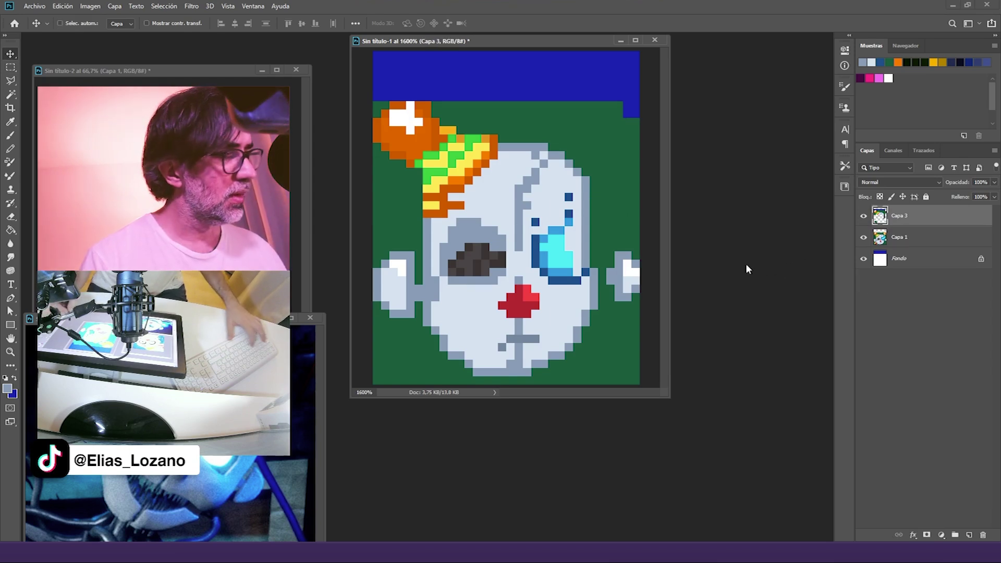
Step: Paint out the diagonal forehead crack with the light face colour and redraw the seam toward the crown in grey-blue
key(b)
alt+click(551, 213)
mouse_move(536, 156)
mouse_down()
mouse_move(527, 171)
mouse_move(527, 205)
mouse_up()
alt+click(522, 226)
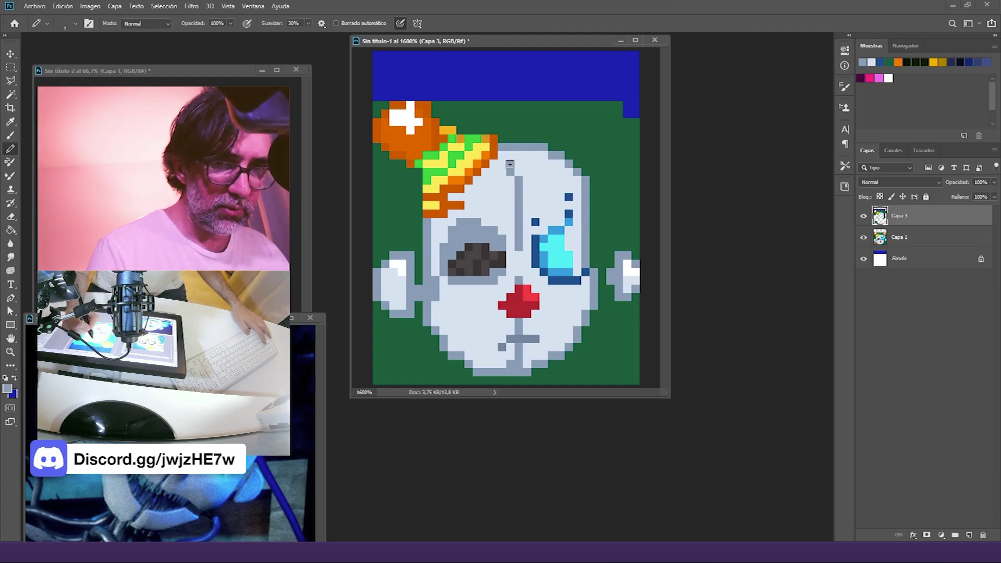
Step: Lower the crown's outline beyond the seam by one pixel, using background green and sampled grey-blue
alt+click(586, 169)
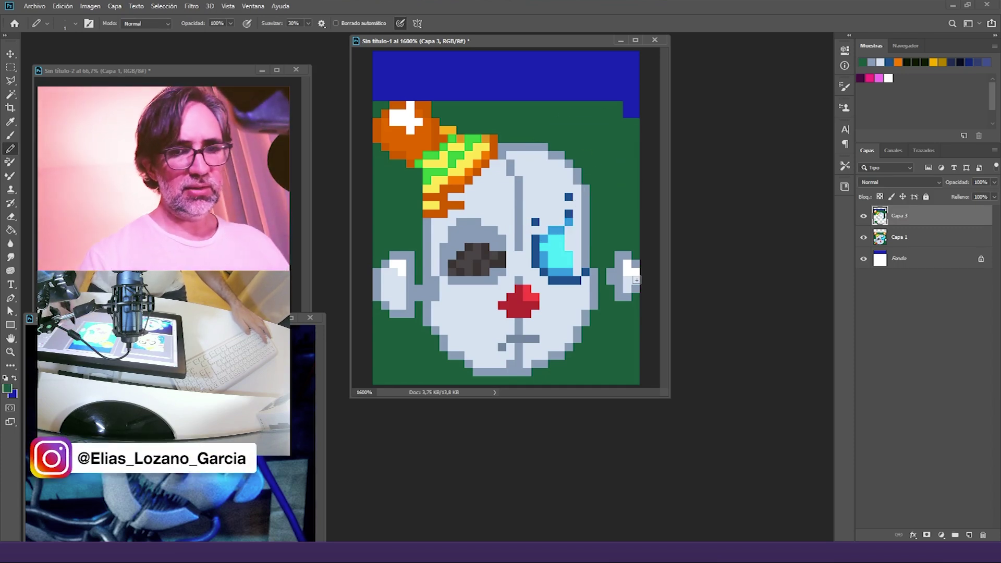
mouse_move(536, 147)
mouse_down()
mouse_move(555, 163)
mouse_move(562, 155)
mouse_up()
alt+click(568, 161)
alt+click(573, 144)
alt+click(569, 164)
click(569, 170)
alt+click(574, 155)
click(569, 163)
click(578, 172)
alt+click(564, 168)
click(562, 169)
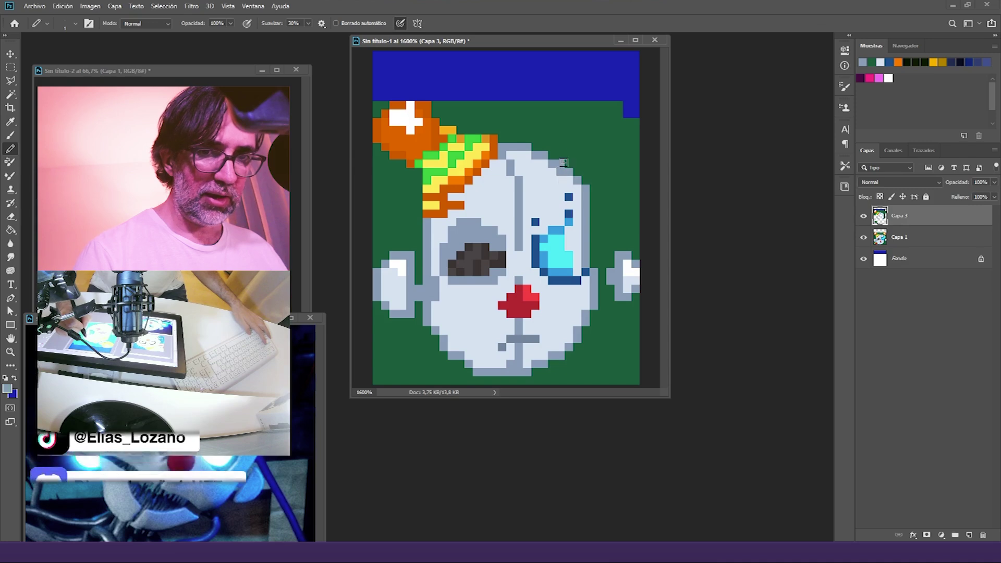
Step: Step the head's outline down diagonally toward the blue eye patch in grey-blue and clear the excess with background green
alt+click(570, 158)
click(561, 164)
click(570, 171)
alt+click(583, 206)
click(570, 182)
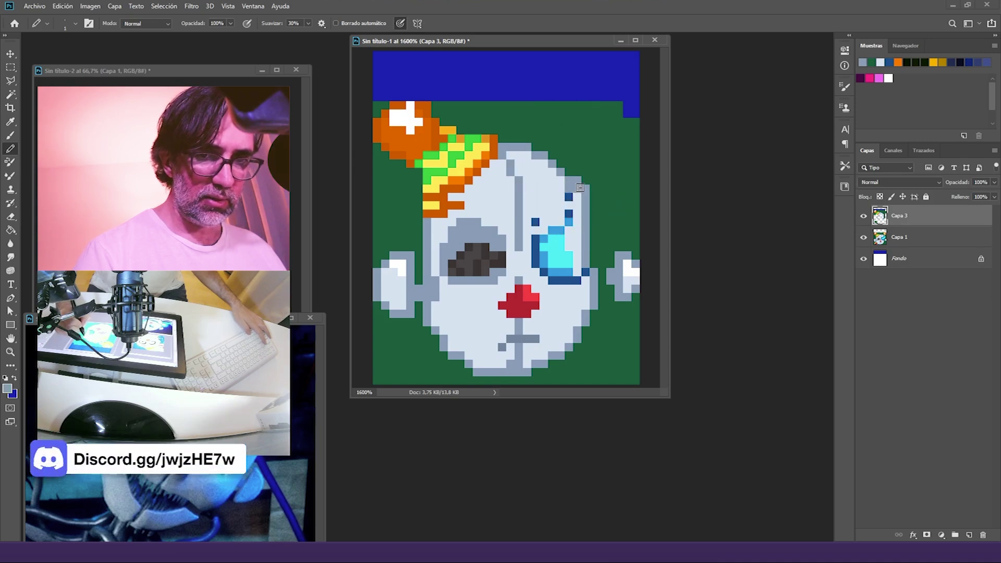
alt+click(595, 175)
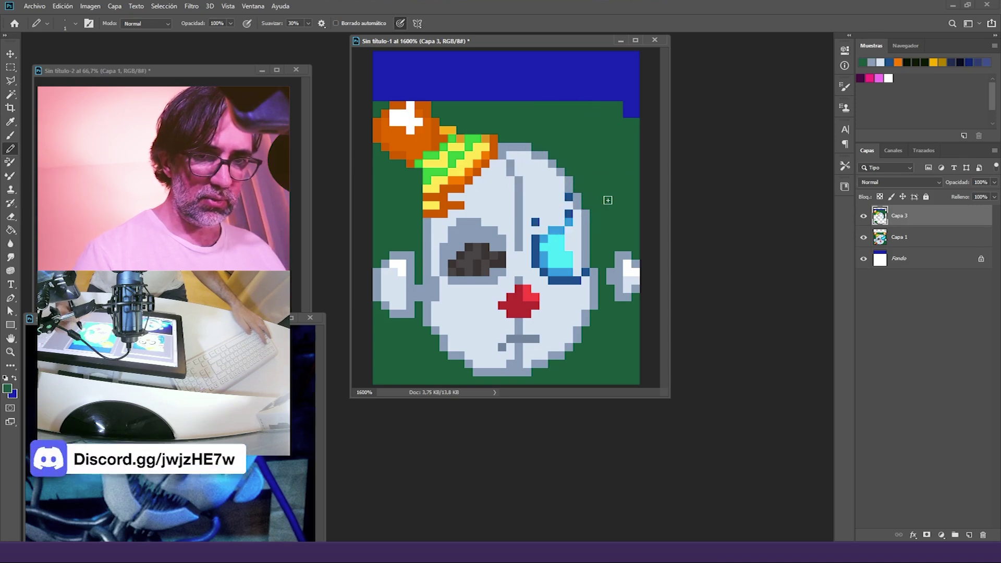
Step: Remove the stray blue pixel beside the eye patch and redraw the central seam in grey-blue above and below the nose
alt+click(571, 296)
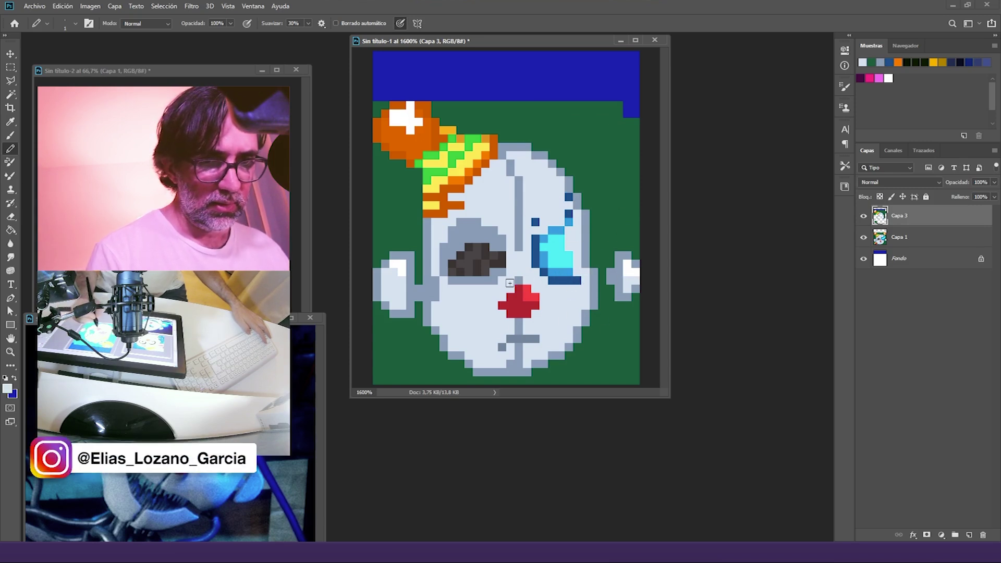
alt+click(520, 248)
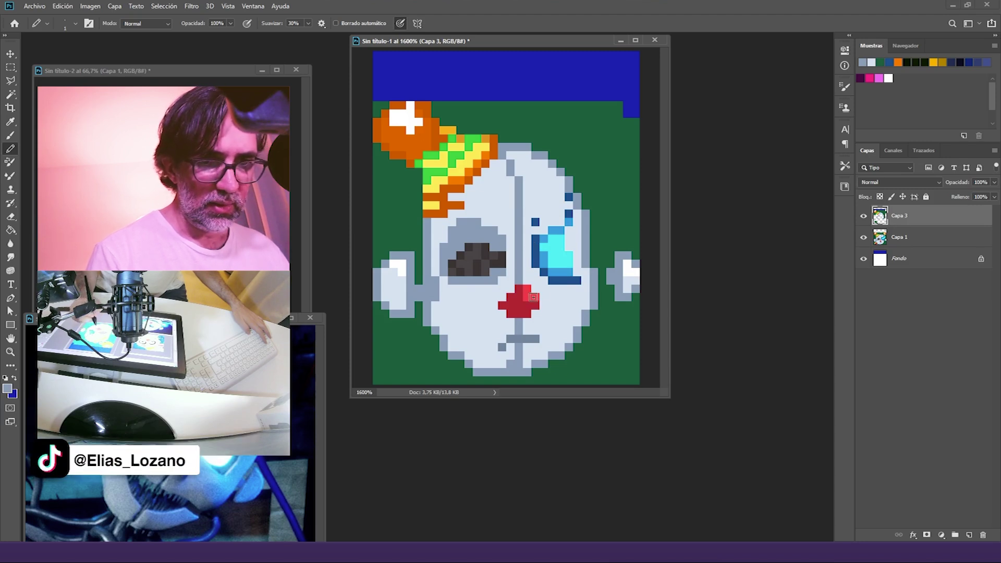
alt+click(519, 281)
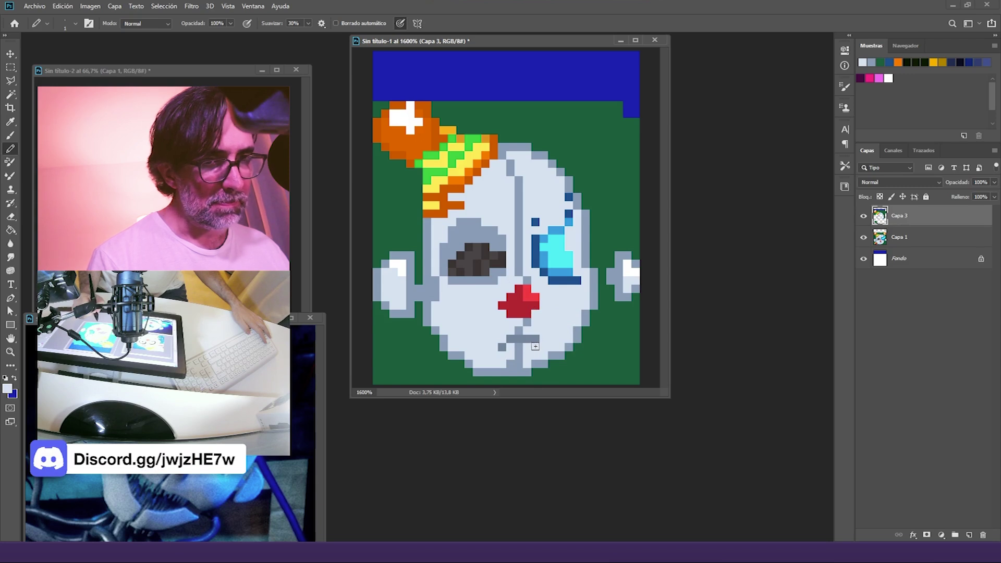
key(alt)
alt+click(528, 323)
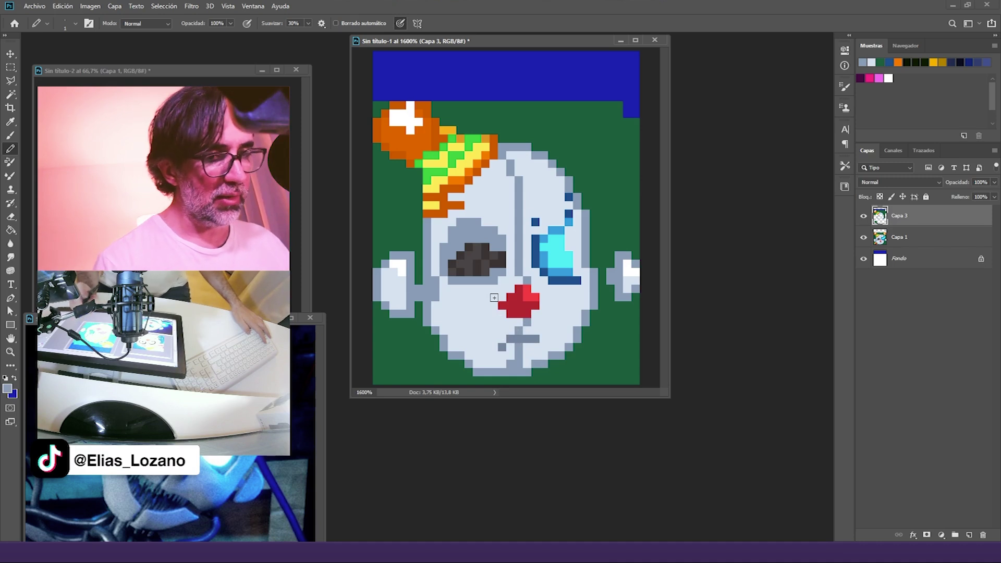
Step: Fill the grey-blue eye socket with the sampled dark eye colour and restore a grey-blue pixel at its outer edge
alt+click(481, 276)
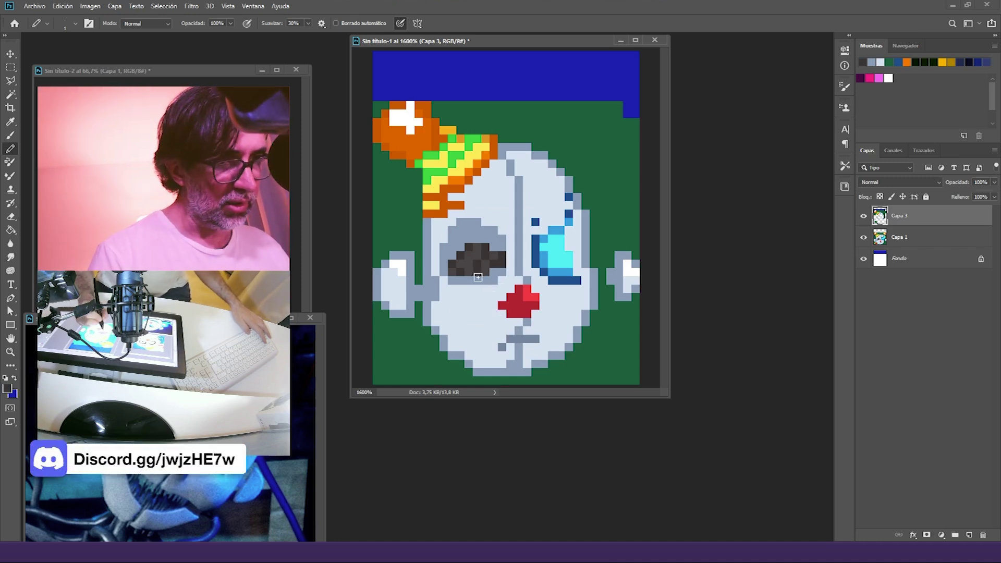
mouse_move(462, 280)
mouse_down()
mouse_move(503, 273)
mouse_move(494, 229)
mouse_move(464, 224)
mouse_move(445, 247)
mouse_move(444, 269)
mouse_move(466, 238)
mouse_move(495, 250)
mouse_move(464, 256)
mouse_up()
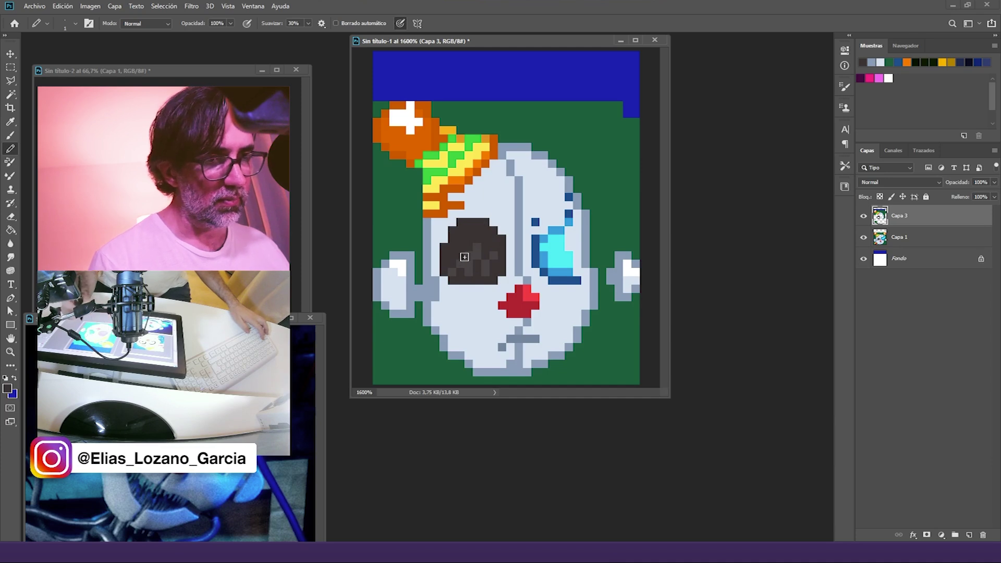
alt+click(521, 249)
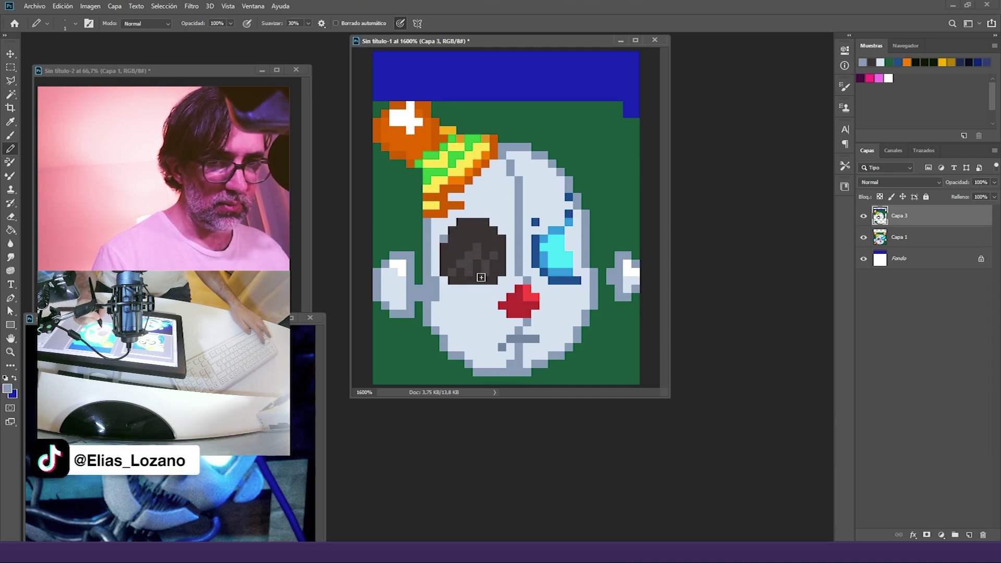
Step: Repaint the dark eye socket with even horizontal stripes, alternating the two sampled dark greys
alt+click(463, 273)
mouse_move(475, 269)
mouse_down()
mouse_move(469, 257)
mouse_move(464, 268)
mouse_up()
alt+click(489, 259)
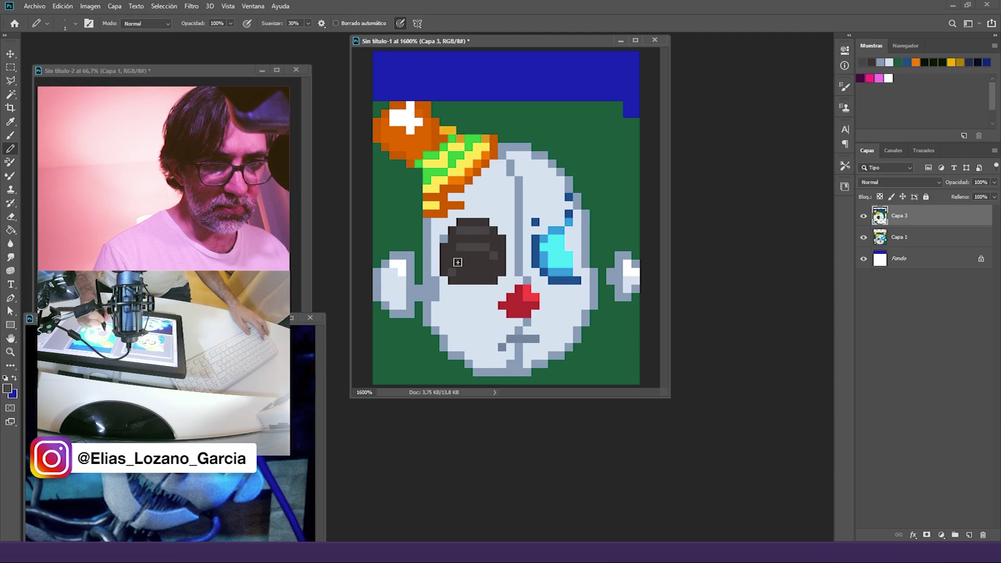
key(alt)
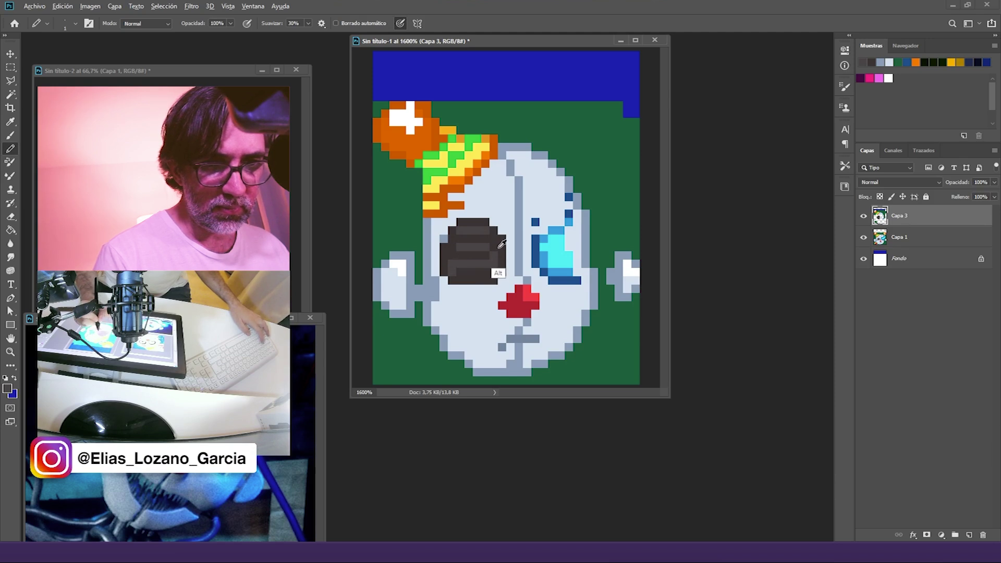
alt+click(464, 277)
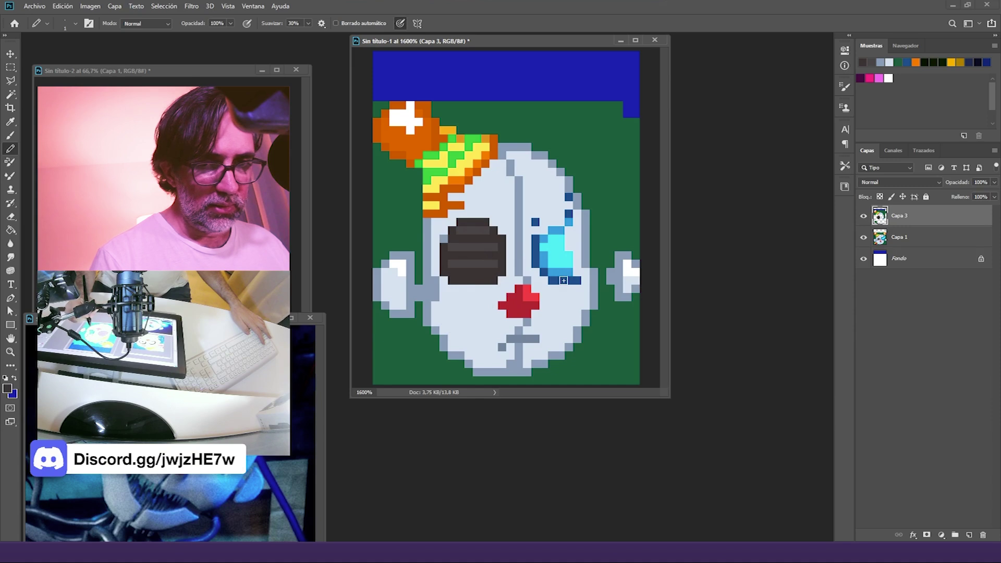
Step: Clear the stray blue pixels around the blue eye with the face colour and outline it as an oval in dark blue
alt+click(540, 218)
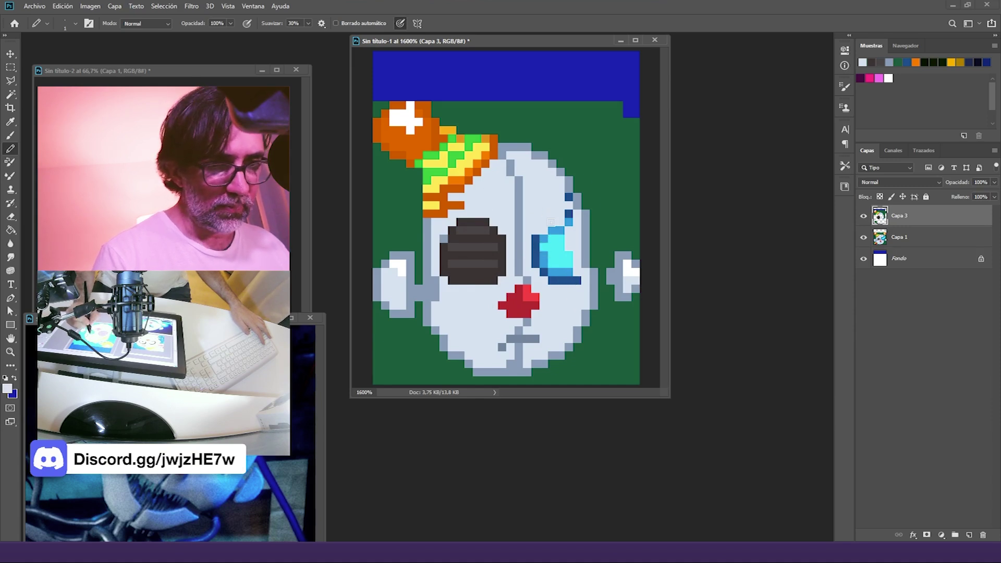
alt+click(543, 225)
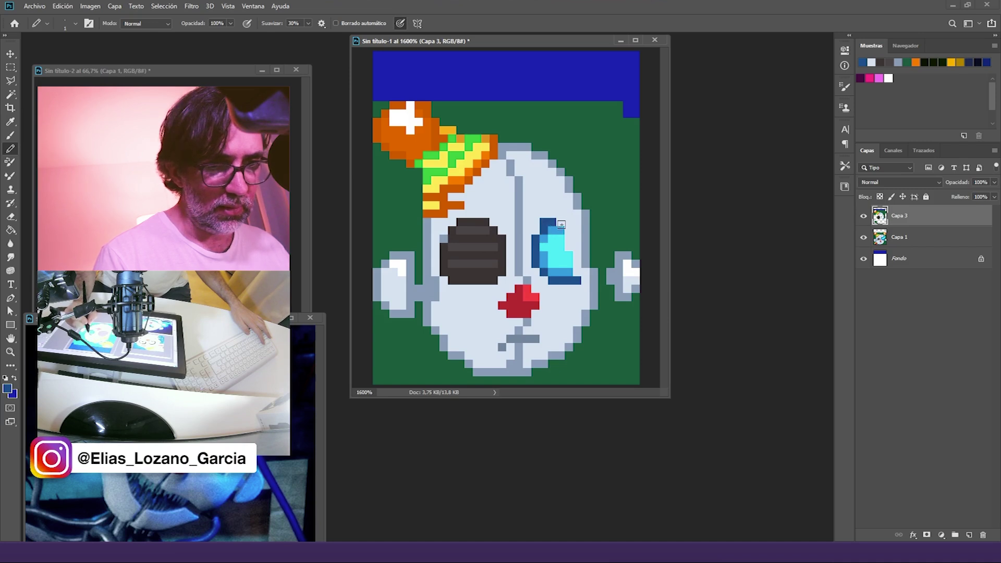
drag(575, 238, 576, 277)
alt+click(537, 265)
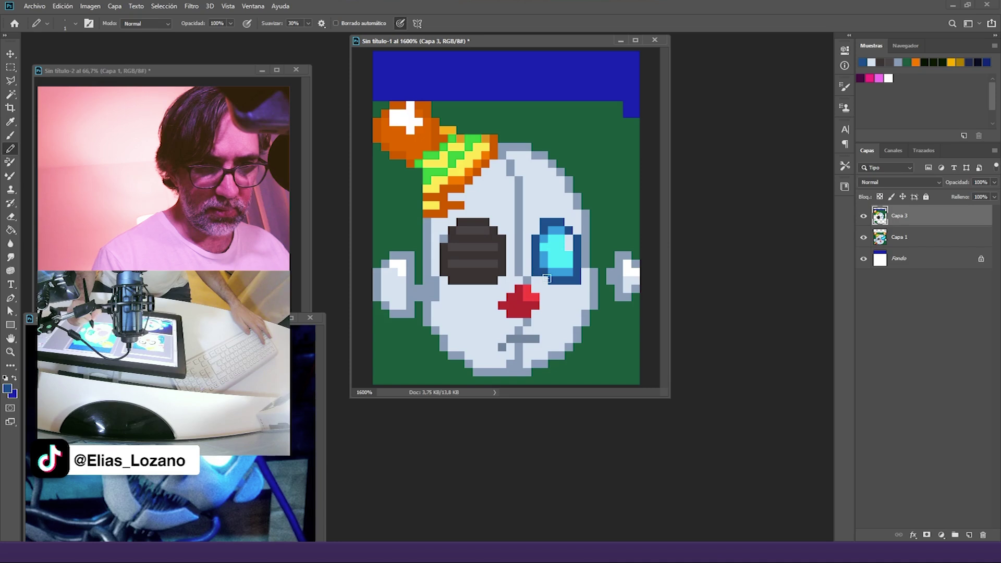
alt+click(577, 267)
mouse_move(566, 231)
mouse_down()
mouse_move(545, 230)
mouse_move(544, 273)
mouse_up()
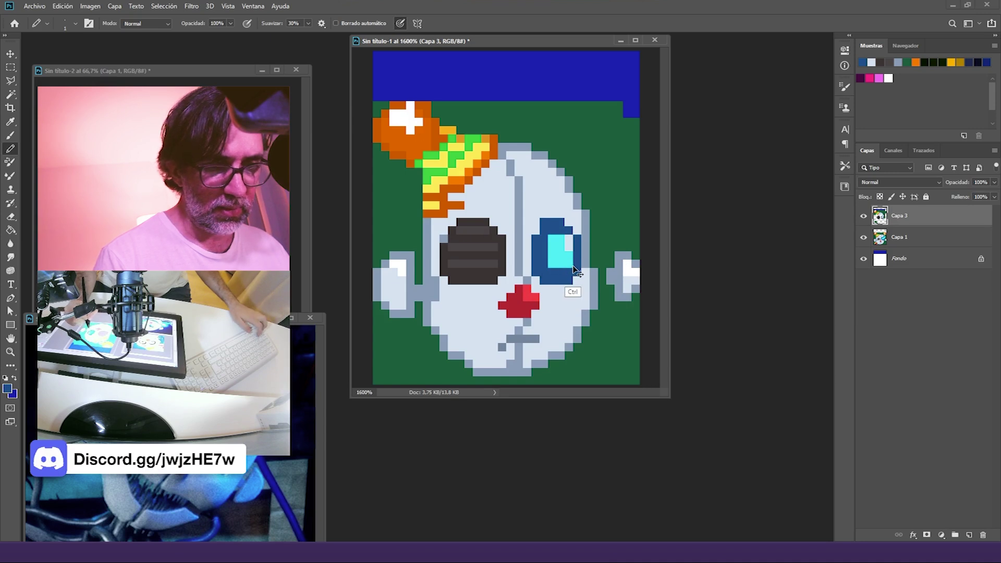
key(ctrl+z)
Step: Thicken the blue eye's upper rim in dark blue and edge the top of its cyan centre with mid-blue
alt+click(556, 226)
drag(552, 230, 565, 236)
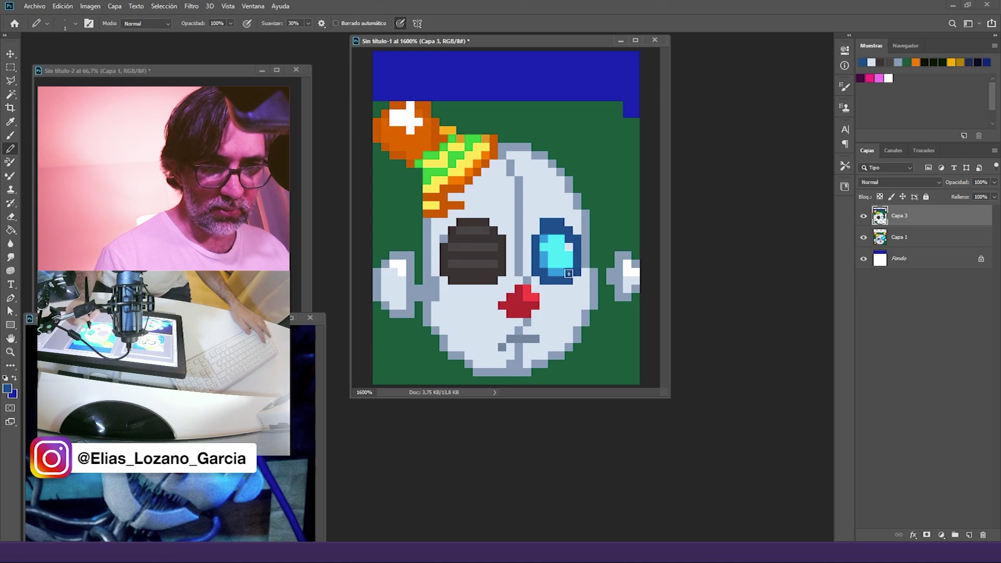
alt+click(544, 258)
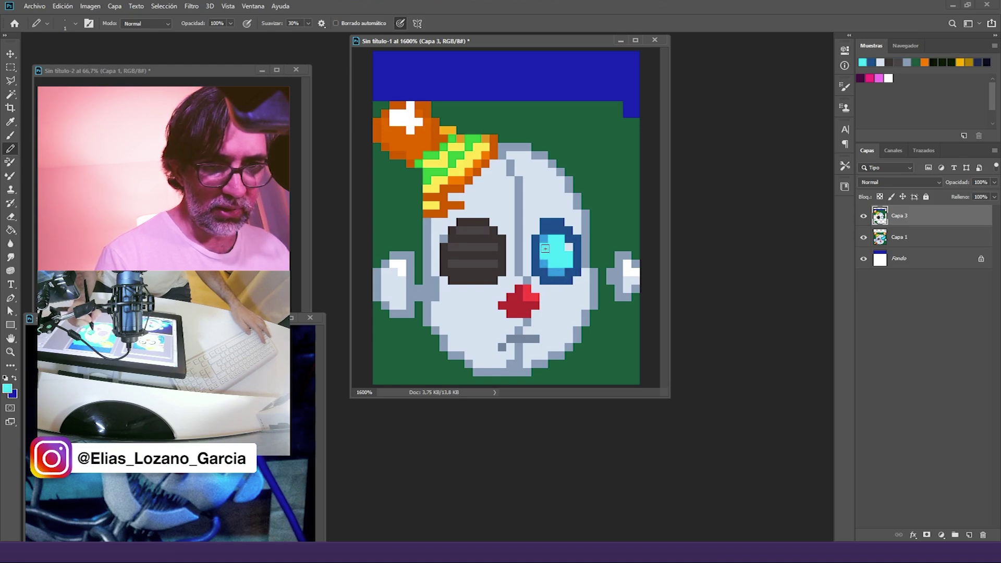
alt+click(546, 241)
drag(552, 240, 560, 239)
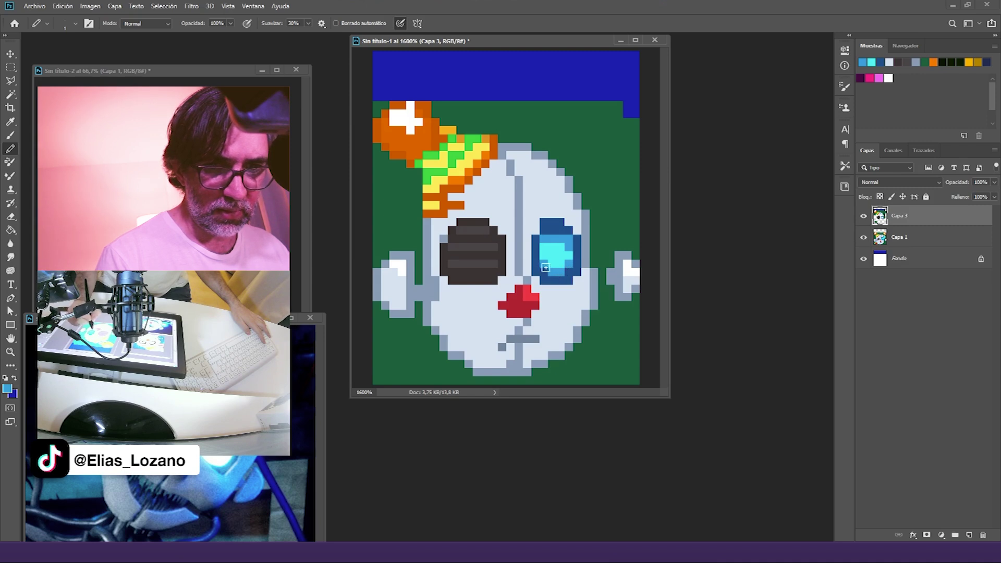
Step: Reshape the blue eye's cyan centre into a smaller pointed highlight surrounded by mid-blue
alt+click(552, 255)
click(544, 263)
alt+click(569, 249)
click(569, 256)
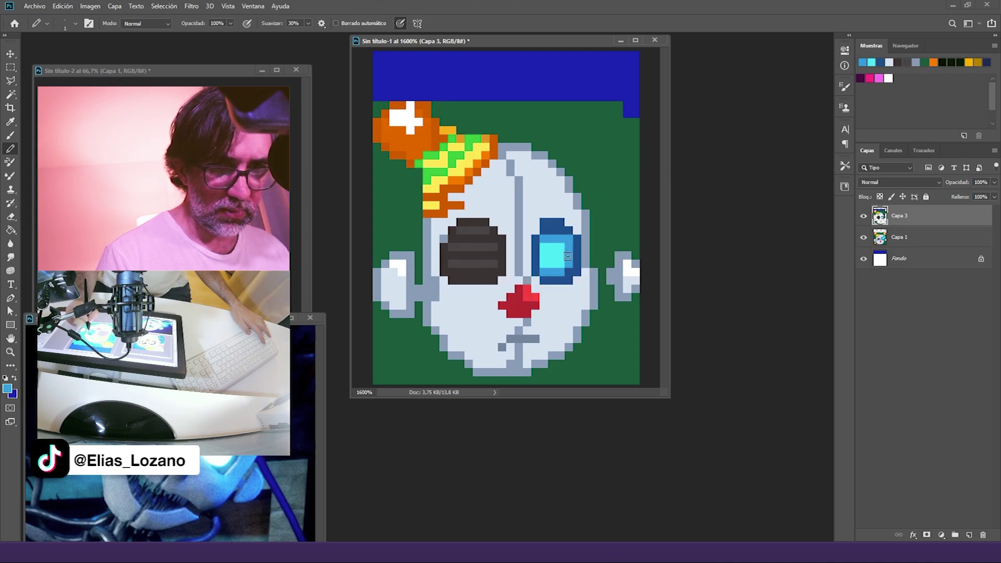
click(563, 262)
alt+click(573, 266)
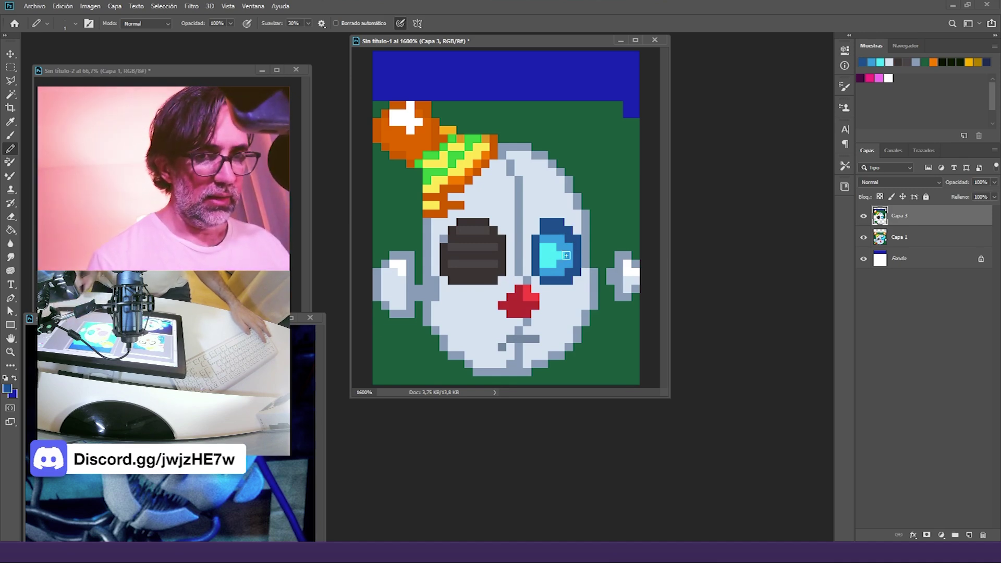
Step: Trim the red nose's protruding side pixels with the face colour and extend its bright red highlight across the top
alt+click(443, 261)
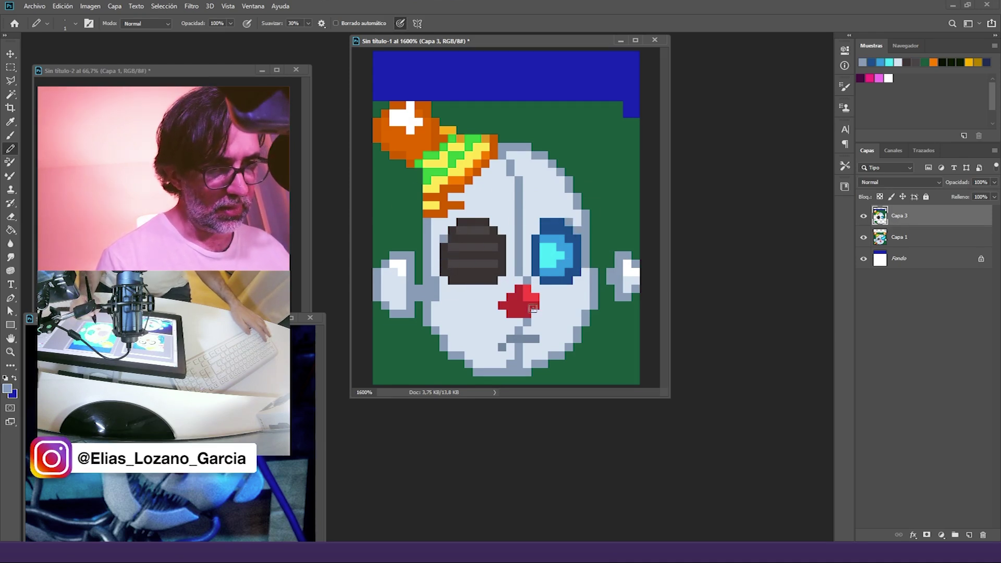
alt+click(501, 336)
click(502, 305)
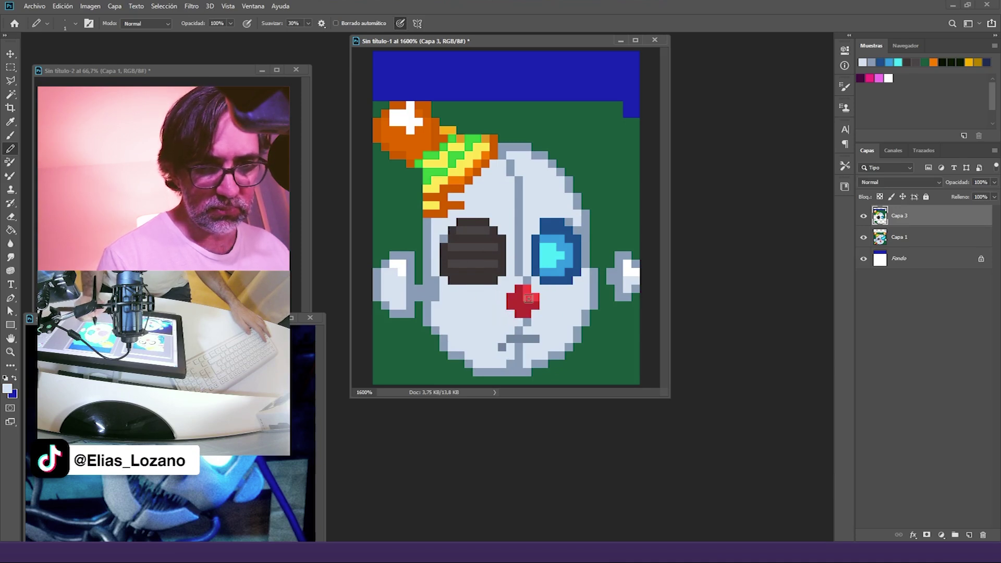
alt+click(525, 303)
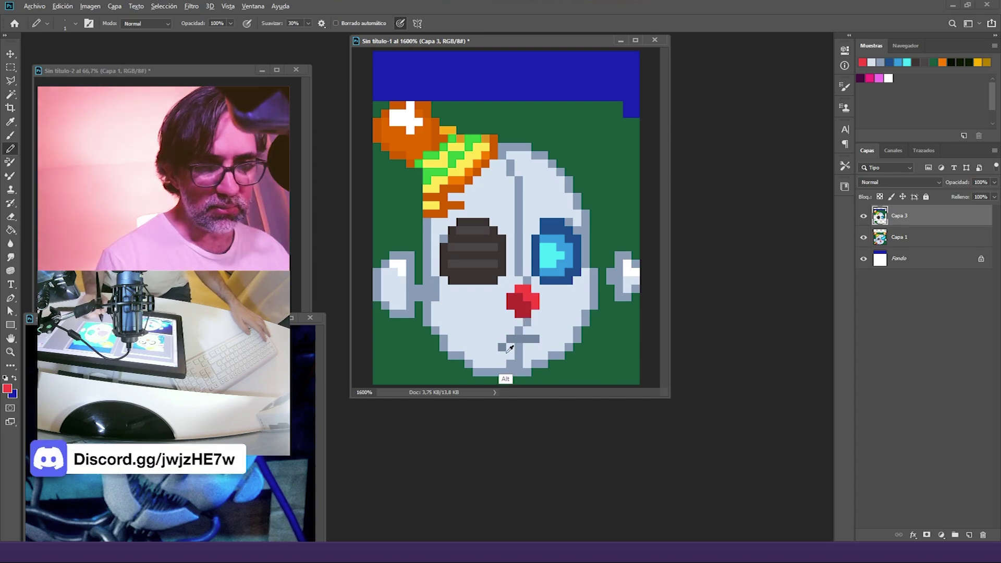
Step: Erase the ear beside the blue eye with background green and draw a small dark grey stub on the head's edge
alt+click(621, 247)
mouse_move(614, 233)
mouse_down()
mouse_move(635, 262)
mouse_move(630, 250)
mouse_move(622, 307)
mouse_move(603, 296)
mouse_up()
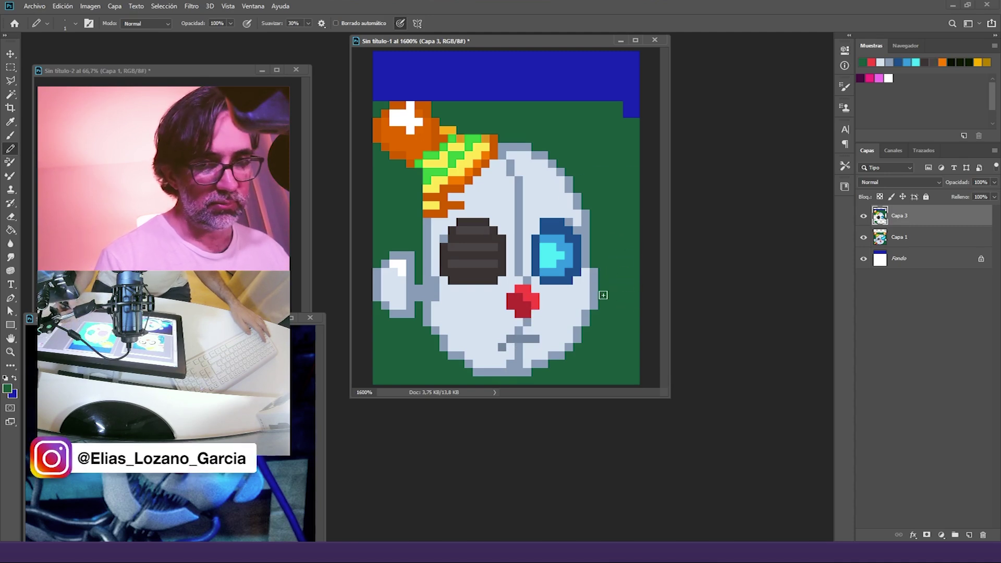
alt+click(589, 258)
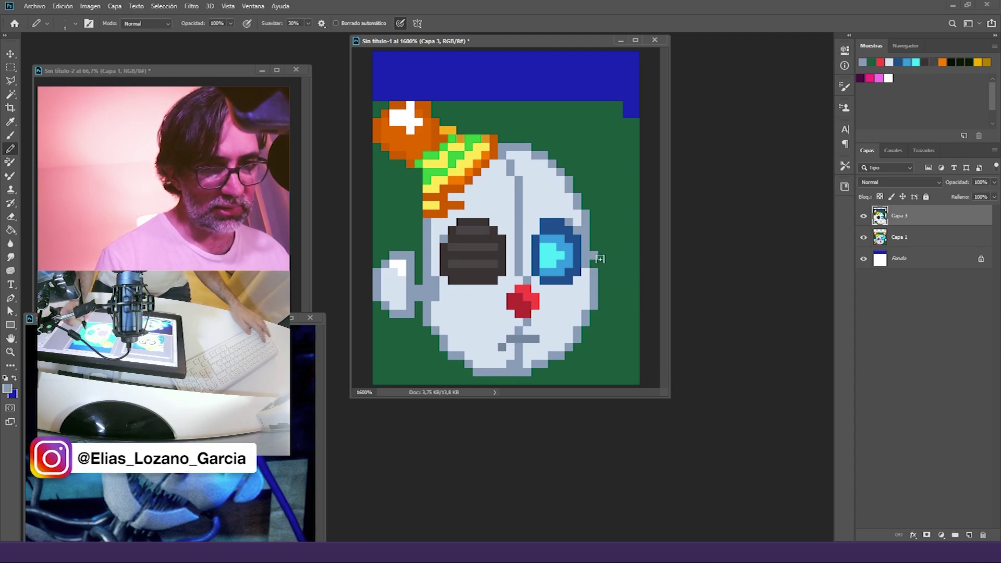
alt+click(478, 229)
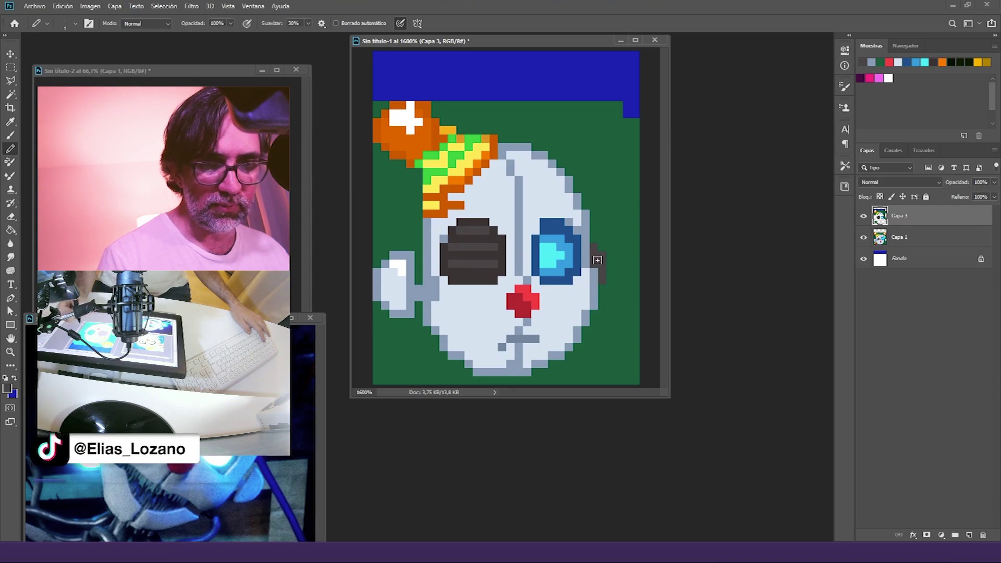
alt+click(608, 262)
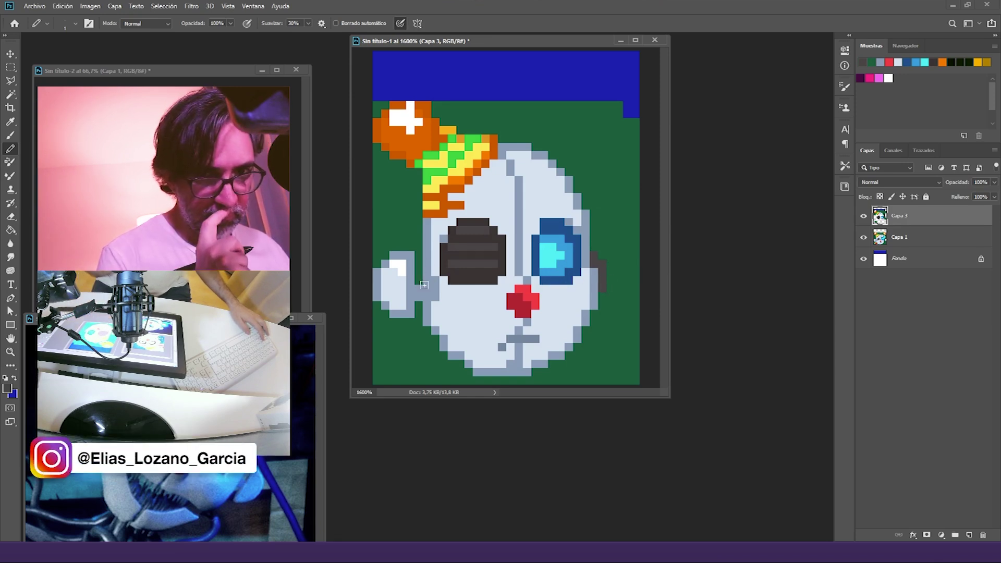
Step: Build a side band between the dark-socket side of the head and its ear in grey-blue, shaded with a darker grey-blue
alt+click(431, 225)
drag(420, 220, 423, 287)
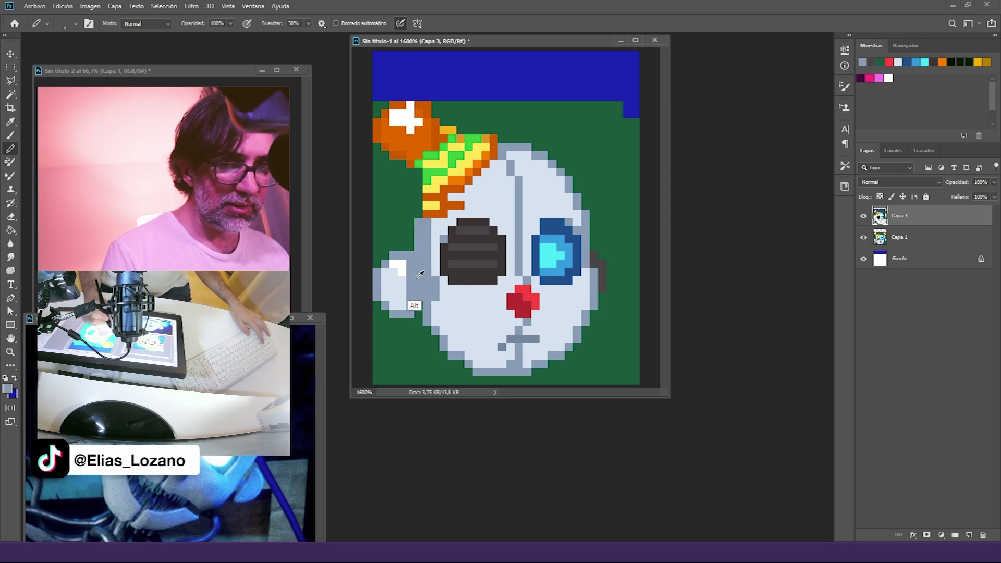
click(7, 388)
drag(535, 329, 536, 347)
click(743, 285)
drag(420, 219, 419, 279)
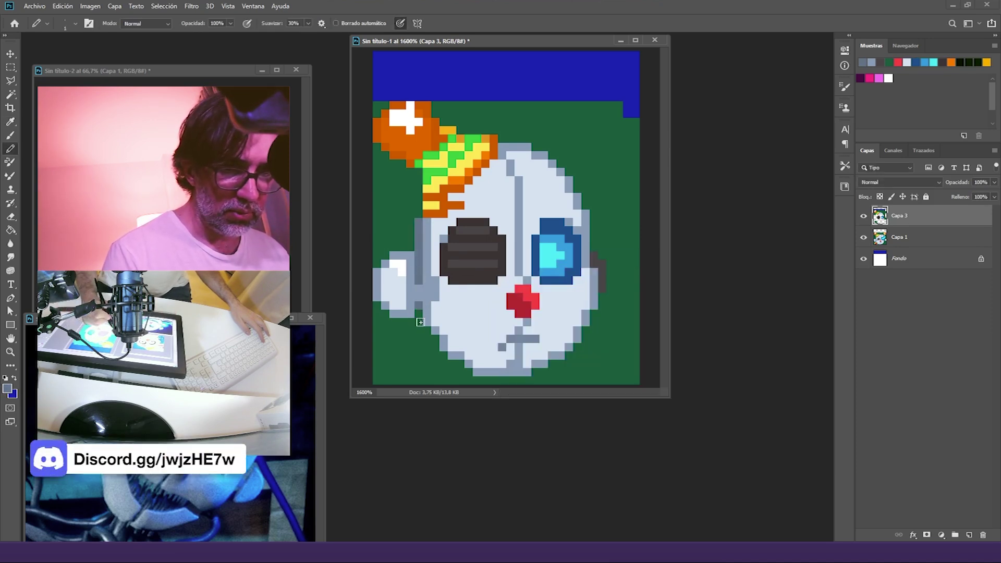
click(419, 214)
drag(419, 314, 419, 308)
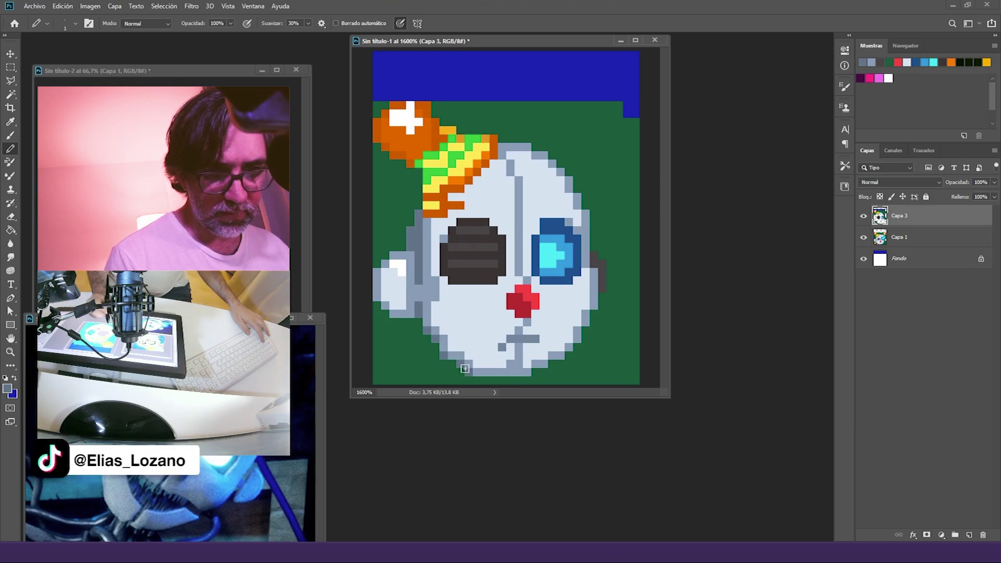
Step: Offset the lowest part of the chin seam by one pixel and straighten the mouth into a horizontal line
alt+click(520, 354)
click(521, 355)
alt+click(526, 360)
click(520, 364)
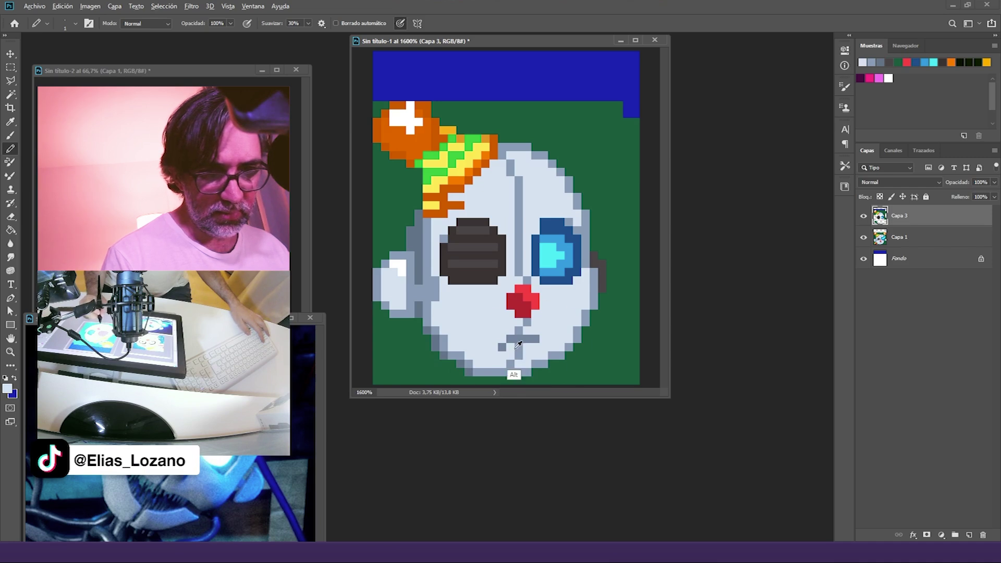
alt+click(505, 340)
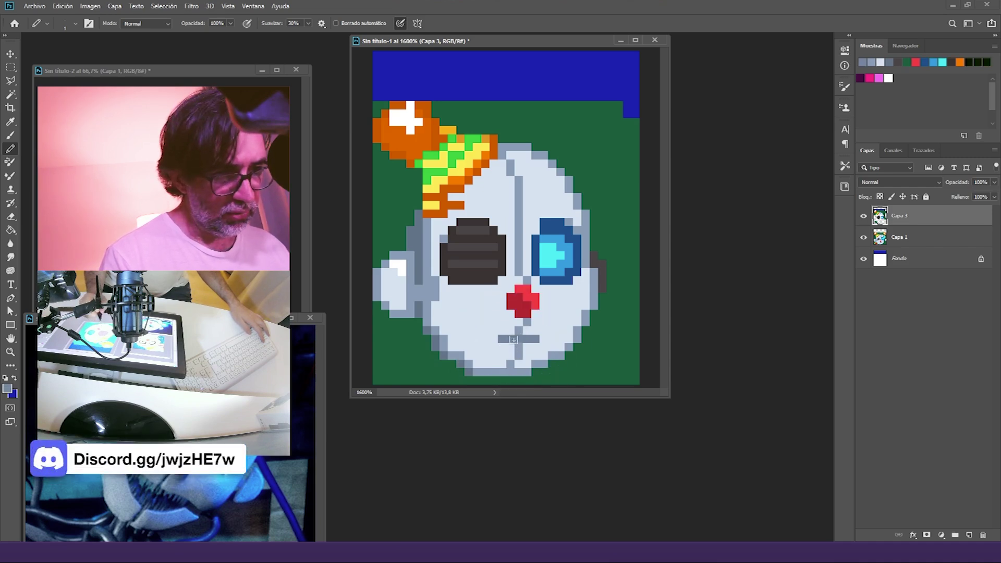
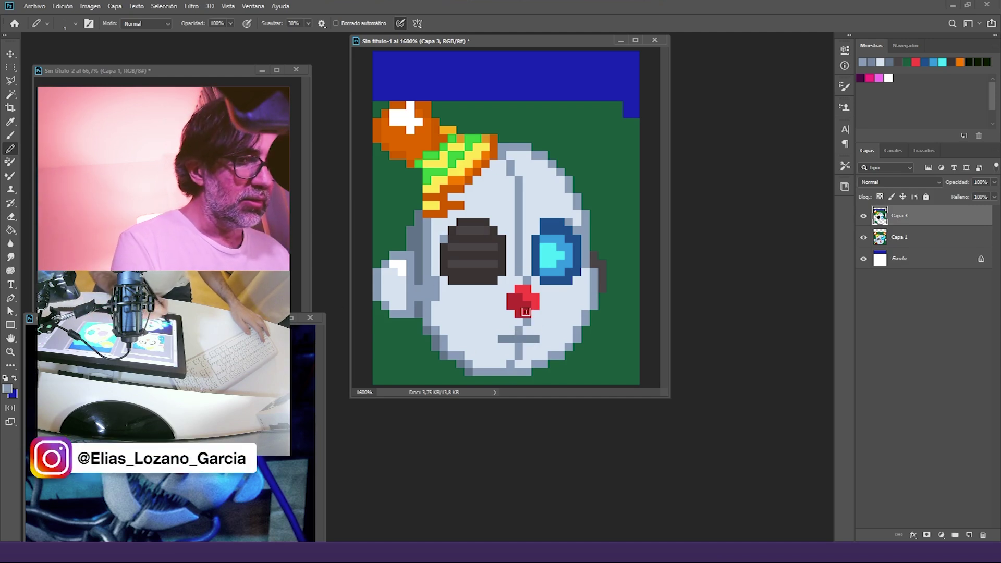
Step: Recolour the central seam in a lighter grey-blue and draw matching curved seams from the mouth across both cheeks
click(7, 389)
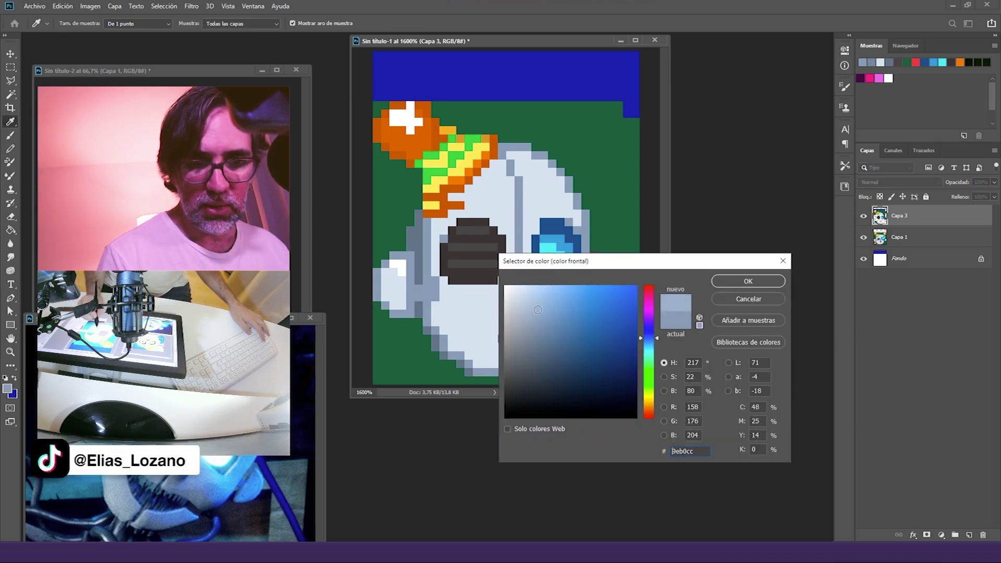
click(748, 282)
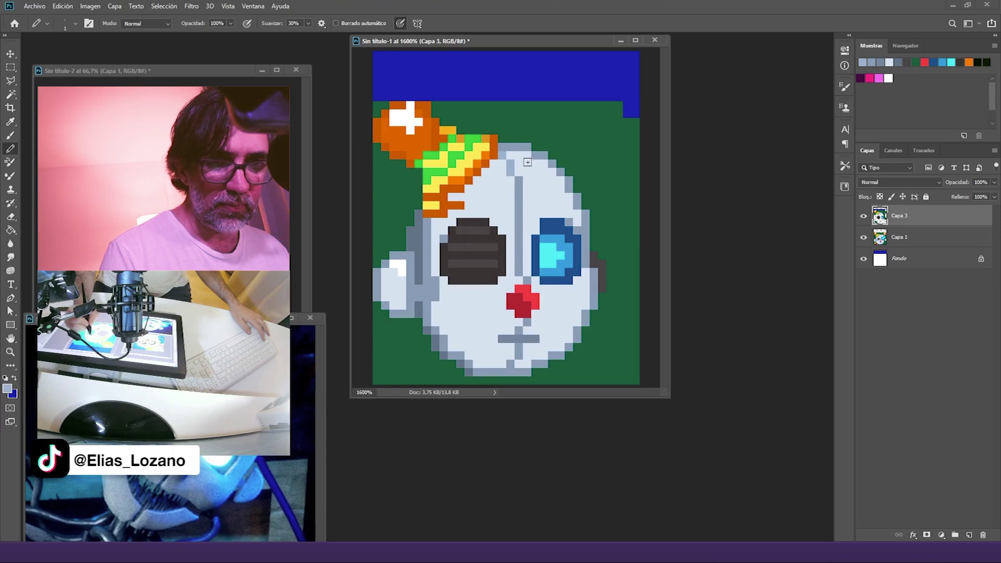
click(7, 389)
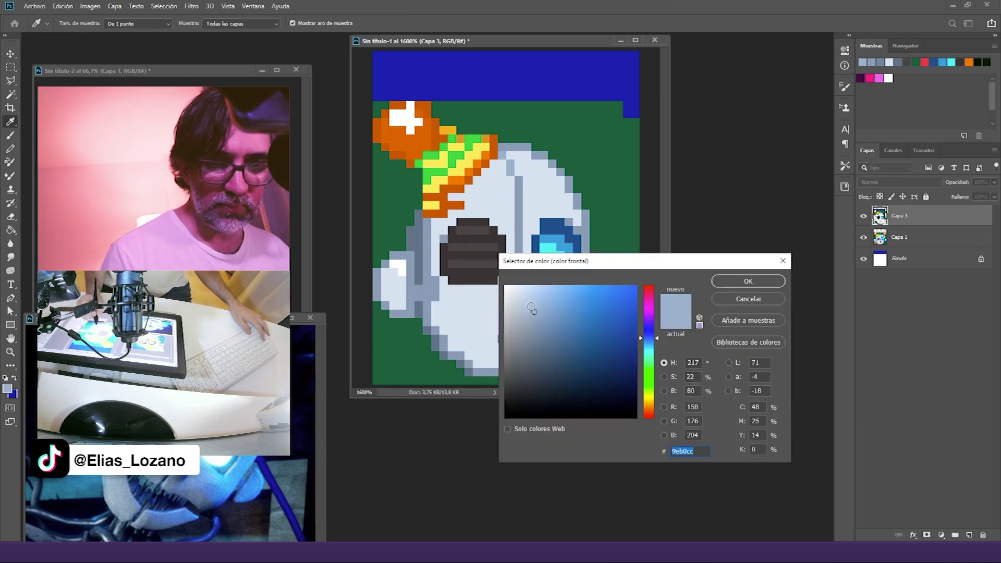
click(748, 281)
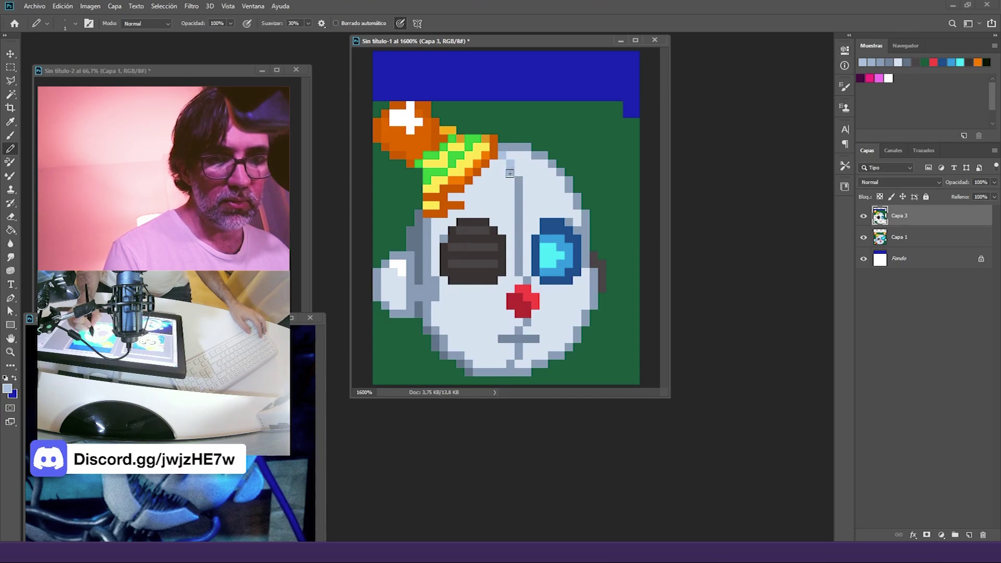
shift+click(518, 272)
click(526, 281)
click(519, 330)
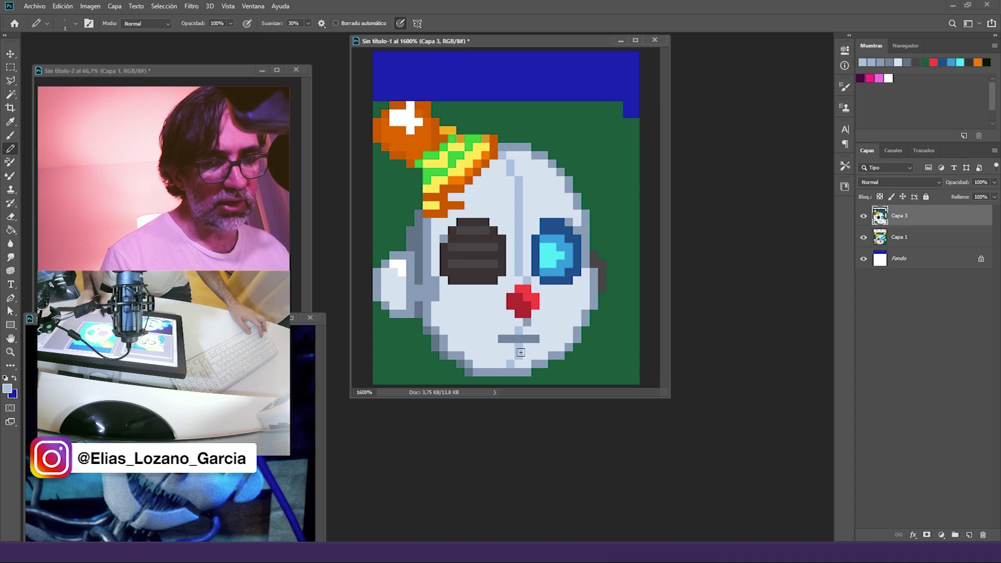
drag(486, 340, 475, 339)
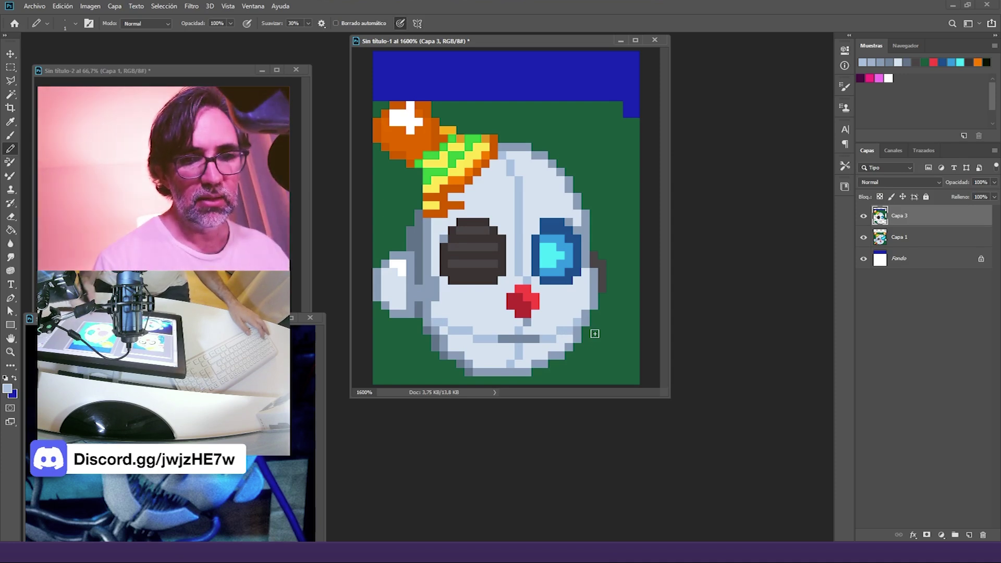
Step: Hide and show the top layer repeatedly to compare the corrected face with the original artwork
click(308, 23)
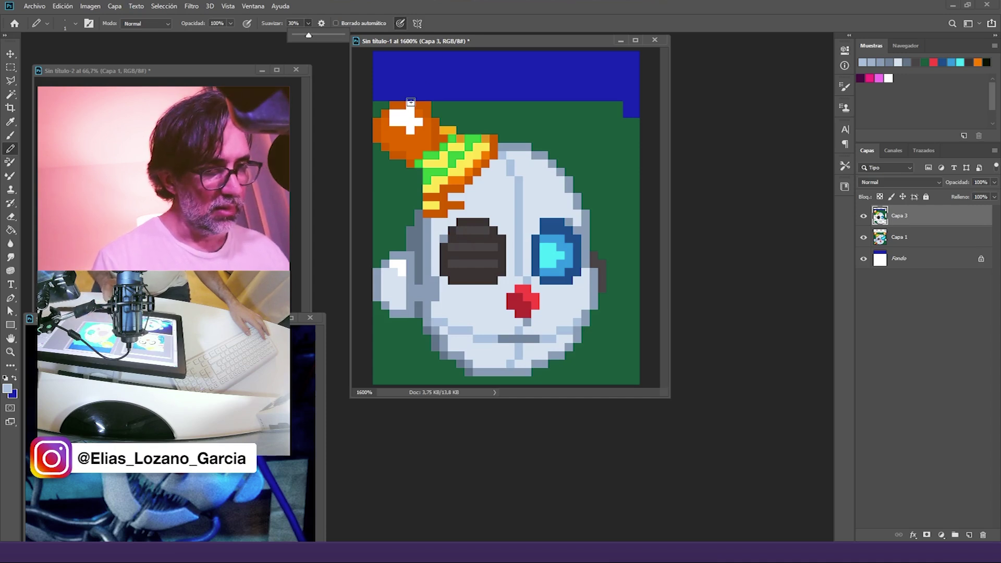
click(864, 216)
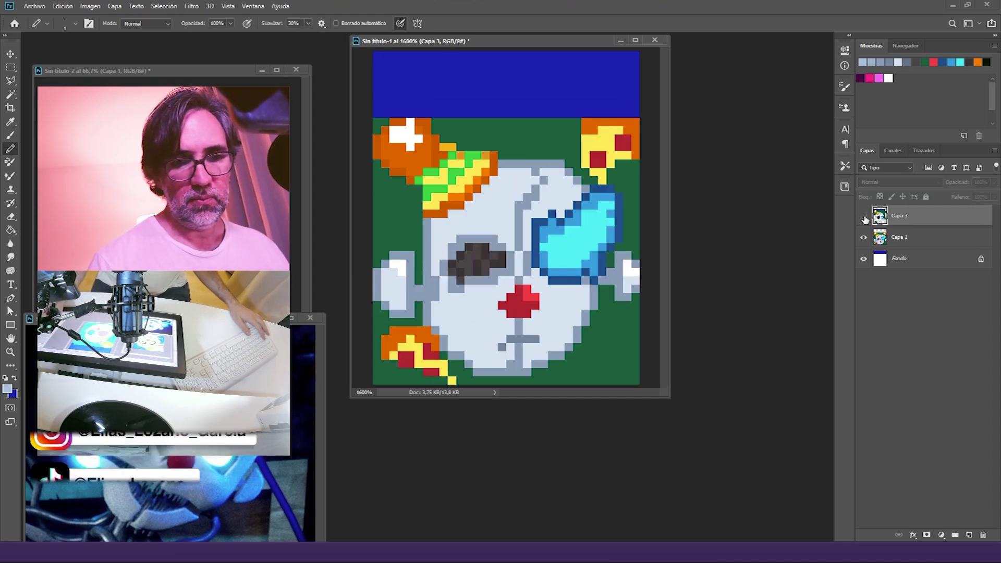
click(864, 216)
click(864, 216)
click(864, 216)
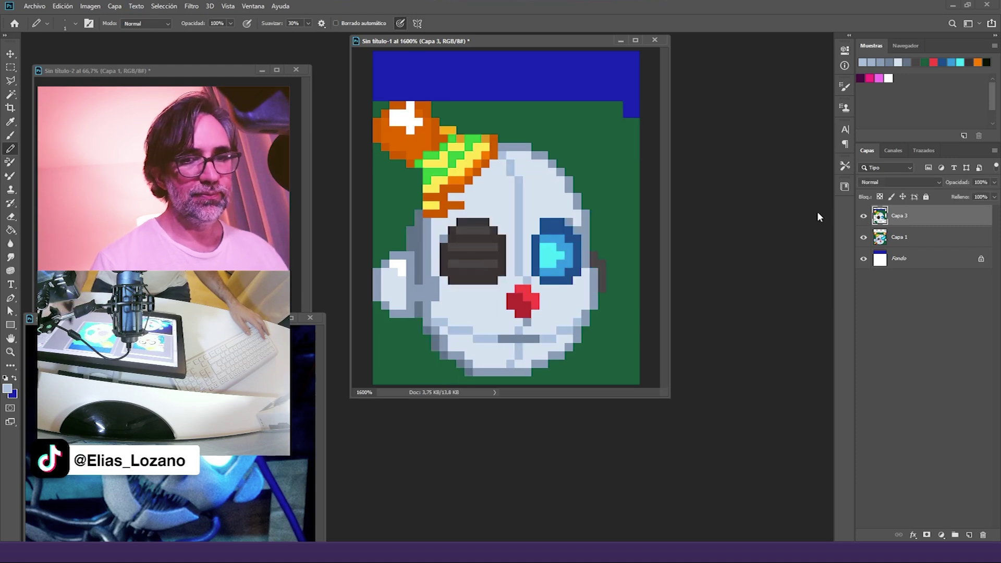
Step: Fill the lower strip of the dark-blue band at the canvas top with the sampled background green
alt+click(596, 163)
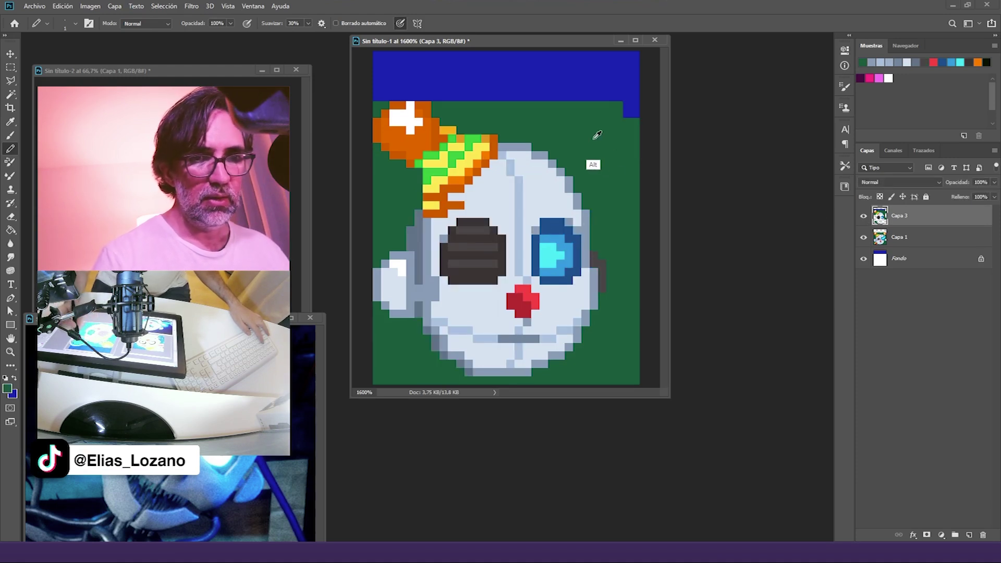
key(g)
click(593, 86)
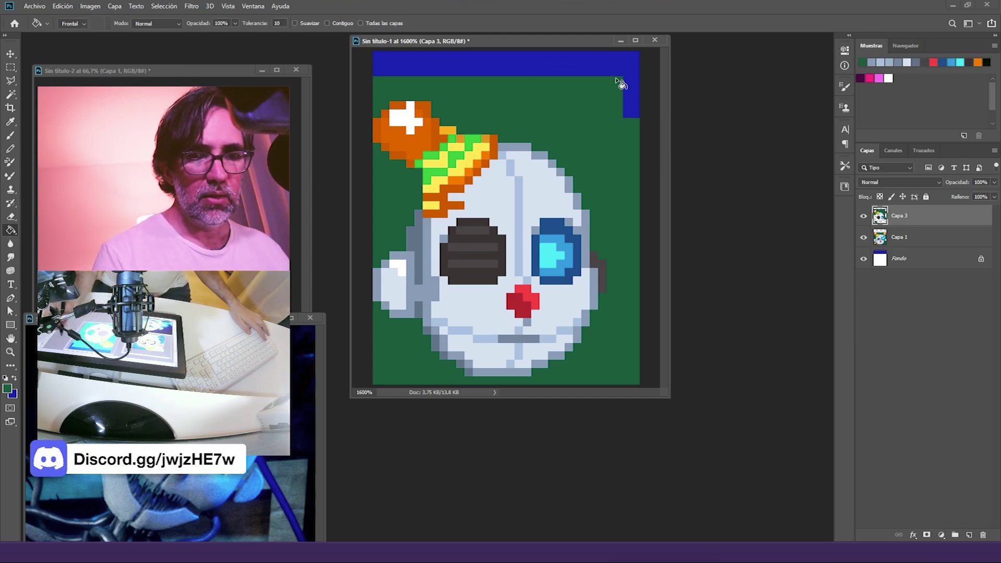
right_click(904, 237)
click(900, 160)
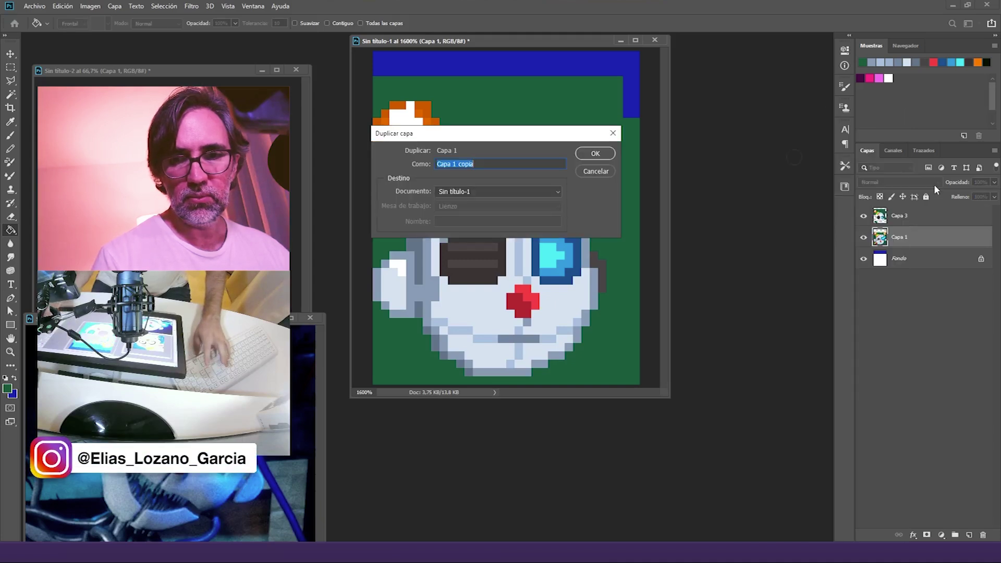
key(Escape)
click(907, 215)
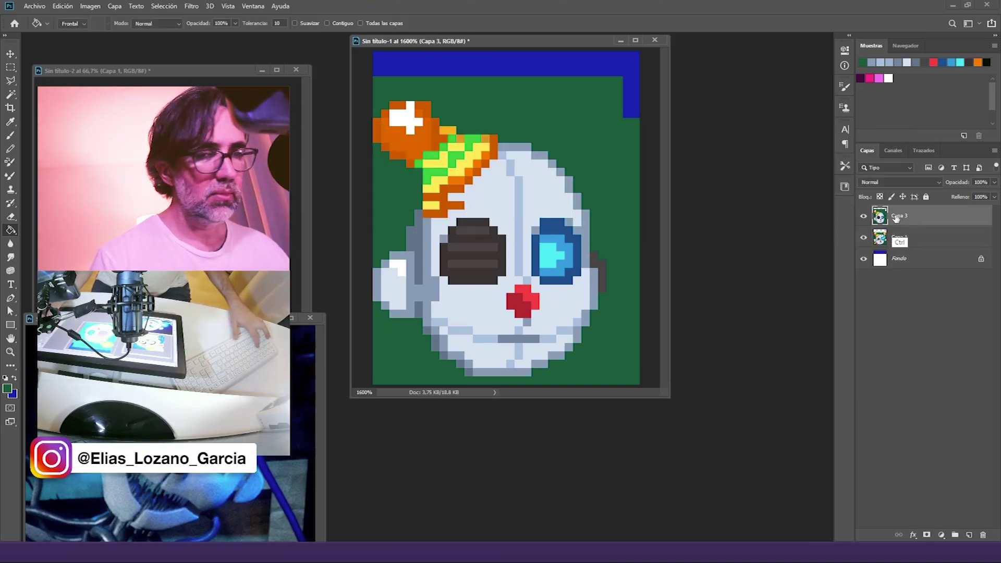
Step: Fill the remaining dark-blue area of the background with the same green
click(632, 78)
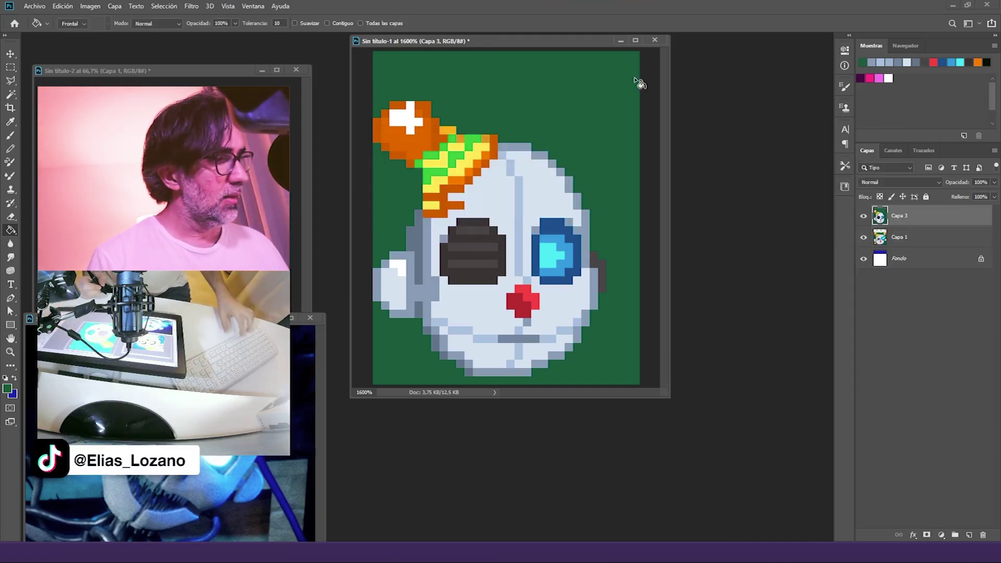
key(b)
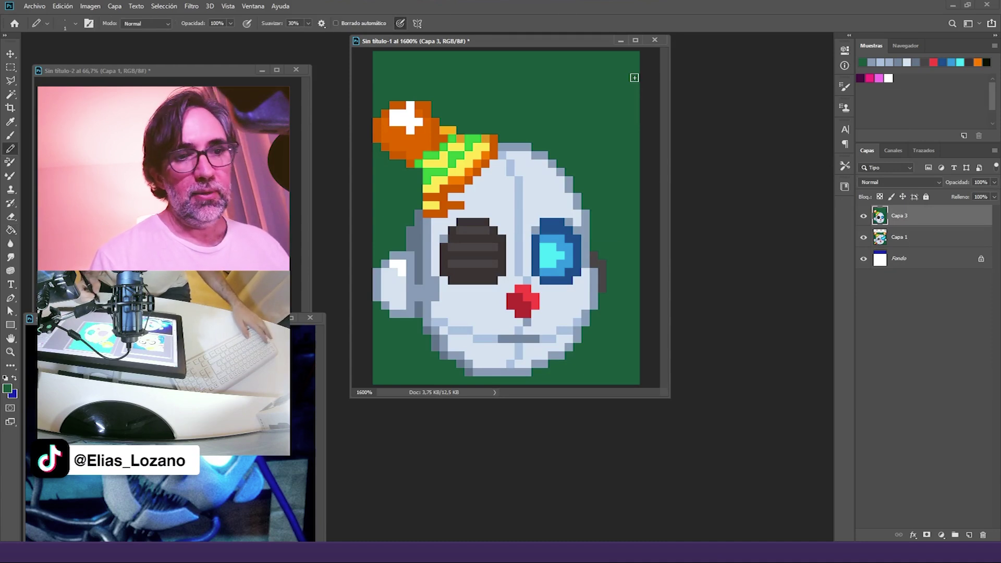
Step: Select the hat with a polygonal lasso outline, copy it to its own layer and hide that layer
key(l)
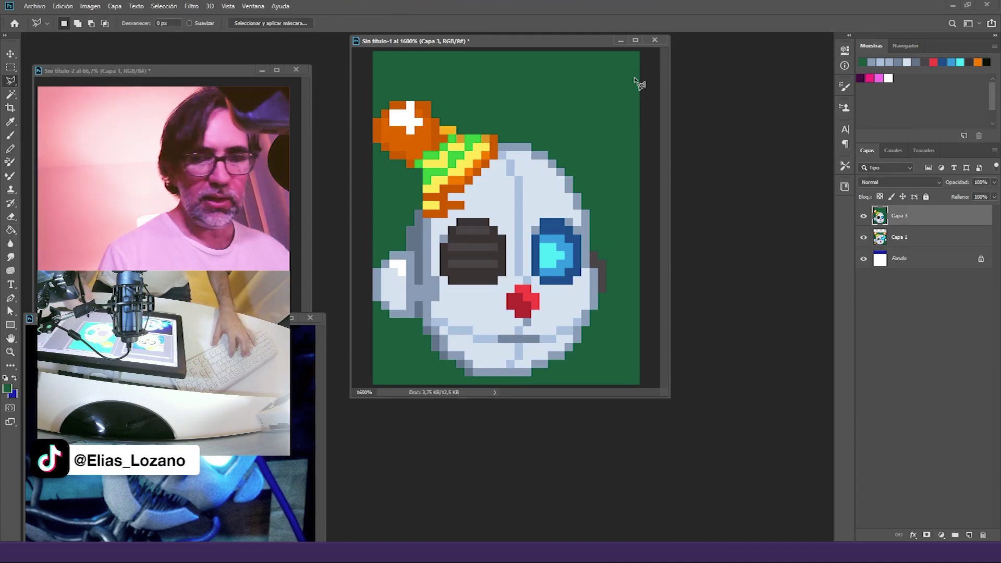
click(494, 74)
click(505, 128)
click(498, 171)
click(464, 209)
click(431, 228)
click(416, 224)
click(357, 169)
click(352, 106)
double_click(411, 67)
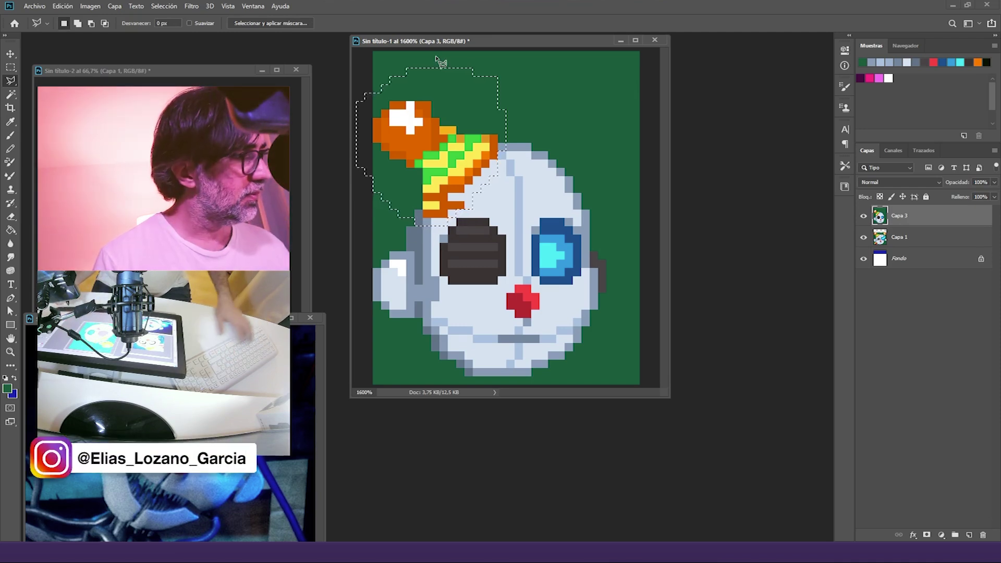
key(ctrl+j)
click(864, 215)
Step: Paint out the orange pompom and the part of the hat outside the head on layer Capa 3 with background green
key(b)
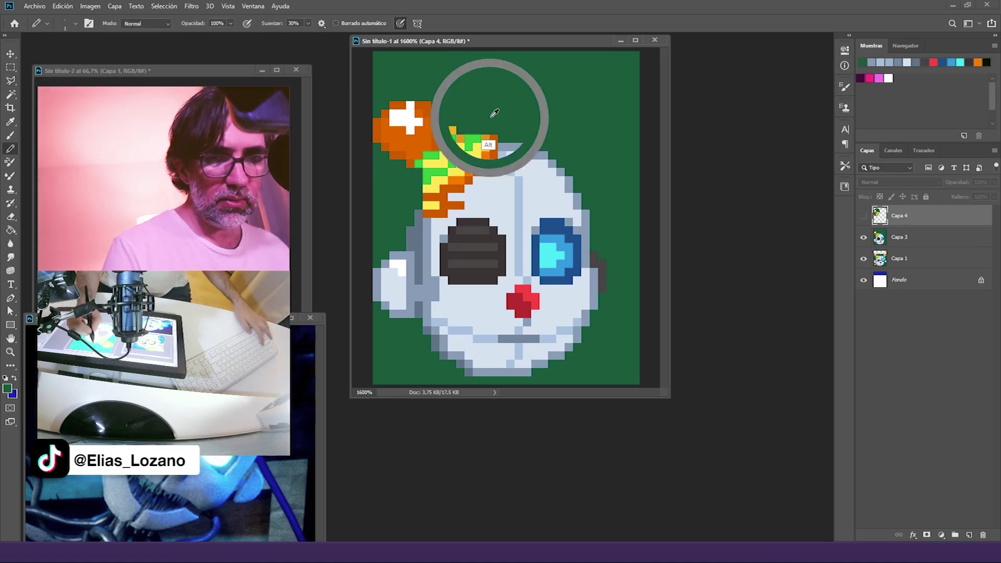
click(505, 134)
click(499, 203)
click(910, 237)
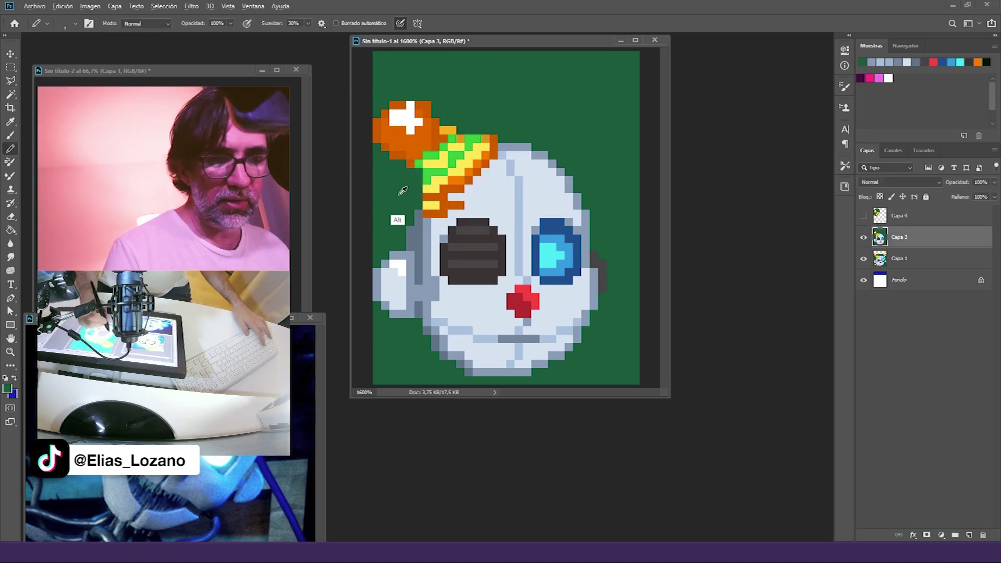
mouse_move(380, 110)
mouse_down()
mouse_move(384, 160)
mouse_move(398, 156)
mouse_move(398, 90)
mouse_move(428, 87)
mouse_move(460, 97)
mouse_move(455, 117)
mouse_move(478, 139)
mouse_up()
click(486, 139)
click(460, 147)
drag(427, 164, 417, 164)
click(411, 164)
click(494, 139)
Step: Continue the head outline and the shaded side band up over the crown in grey-blue, covering the green and yellow hat pixels
alt+click(506, 146)
mouse_move(495, 147)
mouse_down()
mouse_move(449, 157)
mouse_move(424, 188)
mouse_move(417, 219)
mouse_move(423, 177)
mouse_move(465, 148)
mouse_up()
alt+click(416, 263)
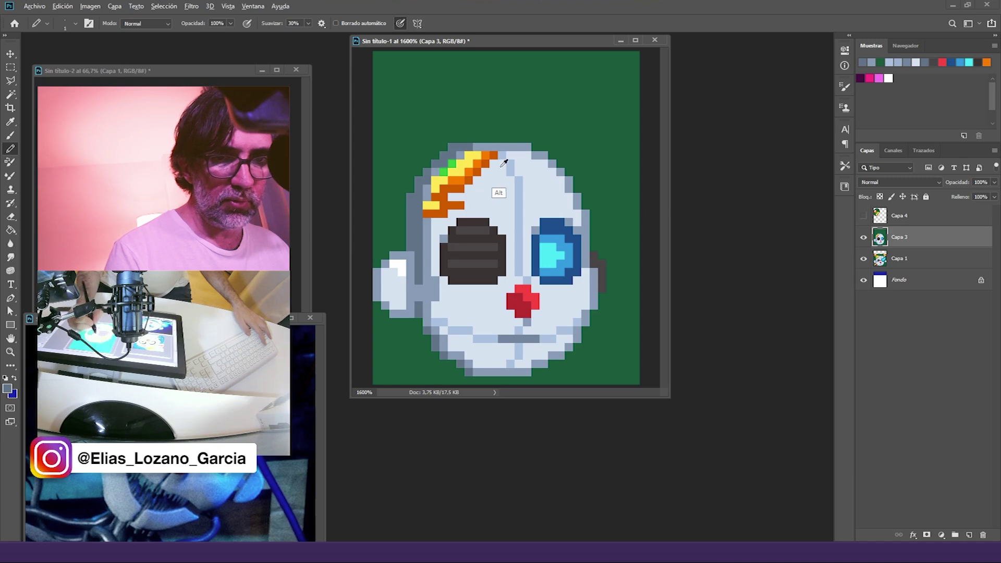
mouse_move(427, 215)
mouse_down()
mouse_move(430, 187)
mouse_move(430, 206)
mouse_move(447, 174)
mouse_move(478, 151)
mouse_move(433, 185)
mouse_up()
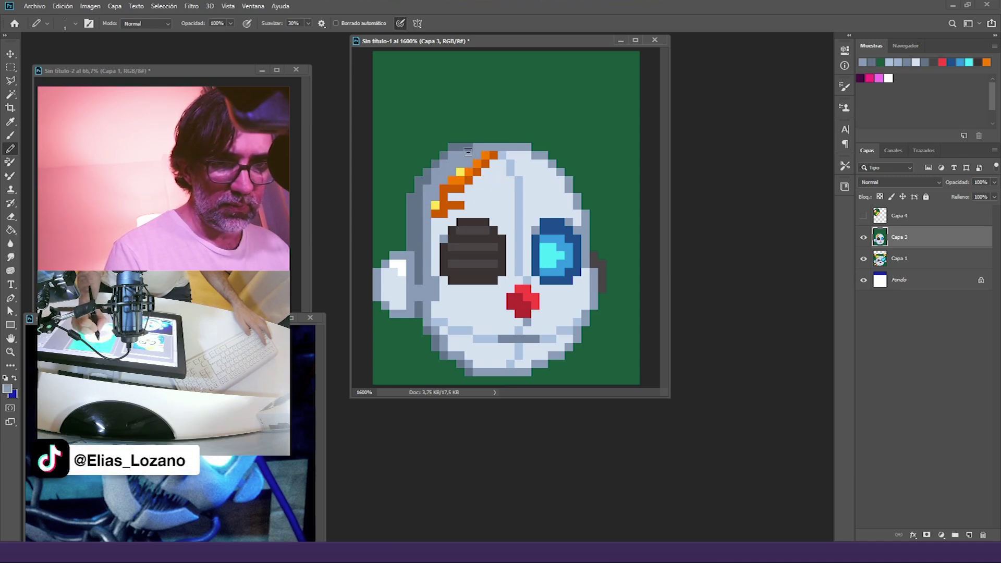
Step: Cover the remaining orange and yellow hat pixels on the forehead with the light face colour and extend the central seam to the crown
alt+click(503, 163)
mouse_move(494, 155)
mouse_down()
mouse_move(463, 173)
mouse_move(440, 214)
mouse_up()
mouse_move(439, 213)
mouse_down()
mouse_move(449, 185)
mouse_move(460, 189)
mouse_up()
click(444, 188)
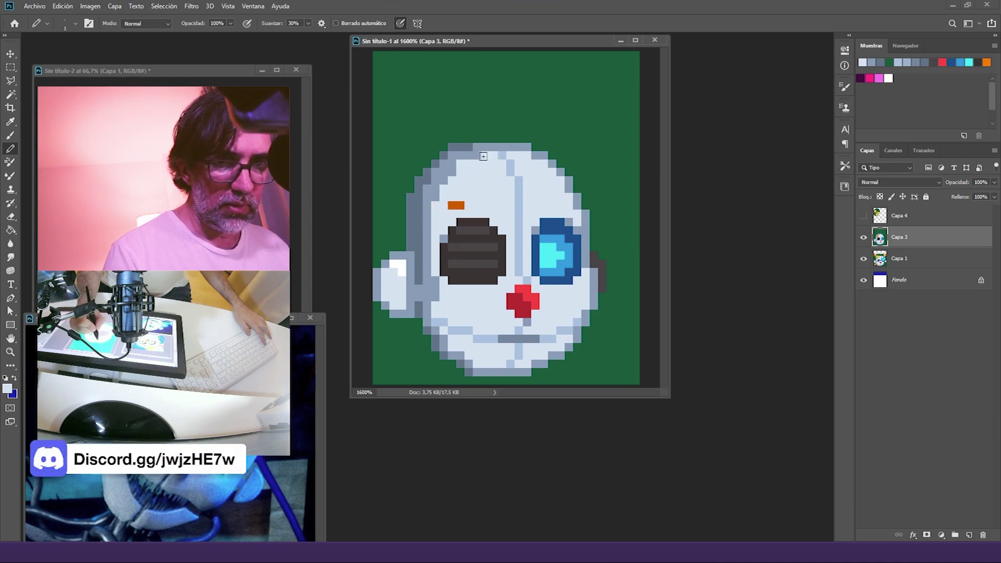
click(451, 173)
alt+click(514, 161)
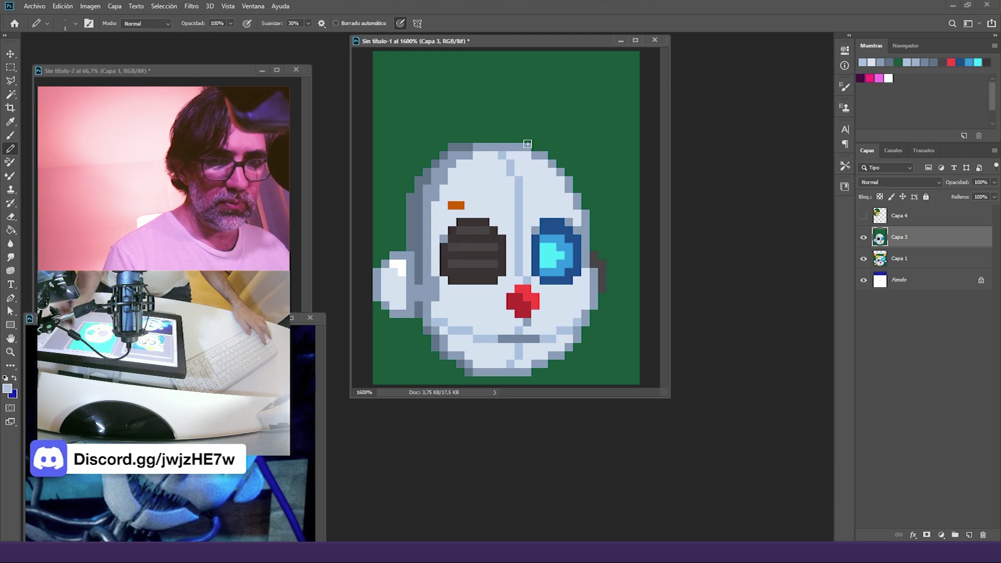
alt+click(470, 202)
drag(462, 205, 453, 206)
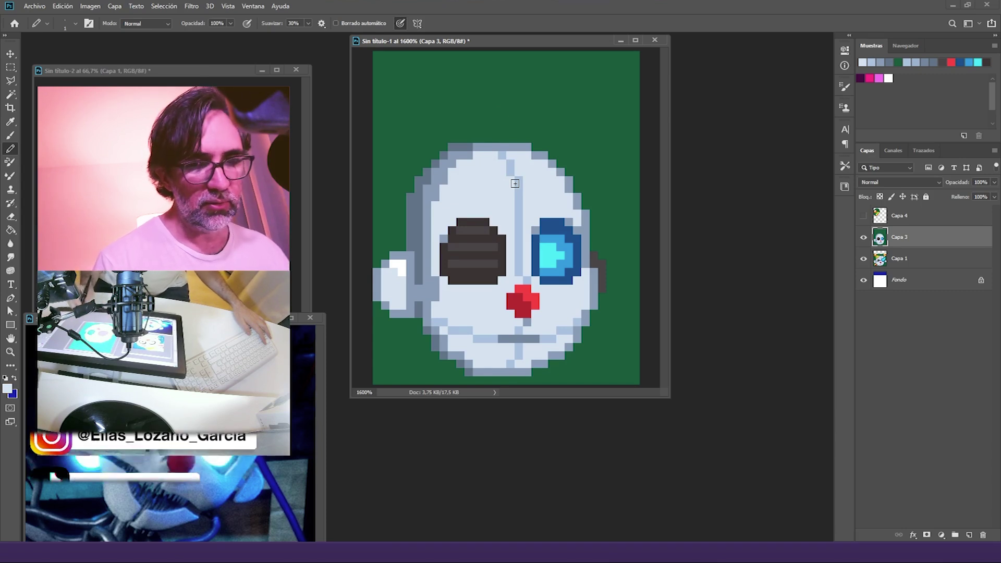
Step: Draw a horizontal dark-red eyebrow above each eye and recolour the inner end of the one over the dark socket in pink
alt+click(521, 305)
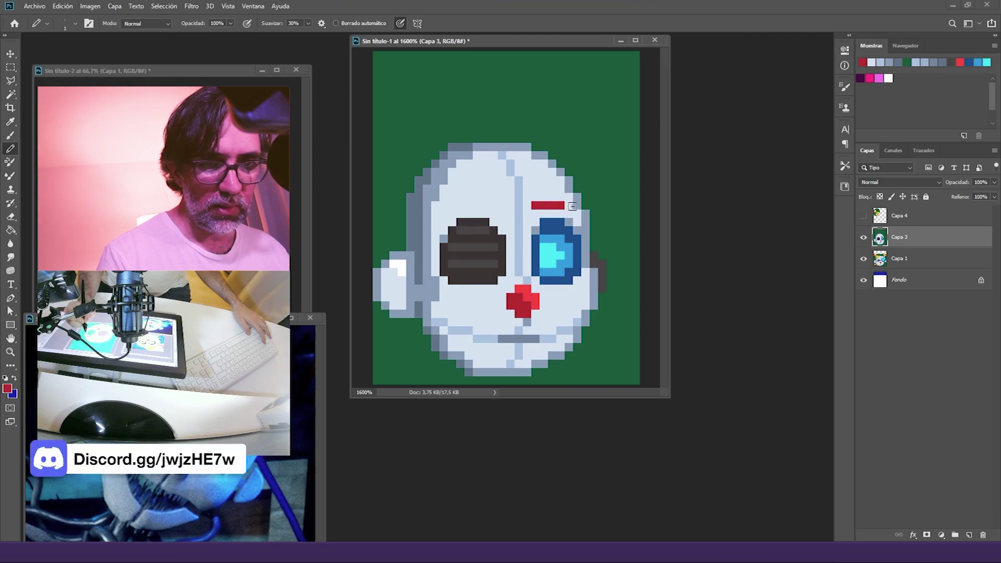
drag(493, 206, 471, 207)
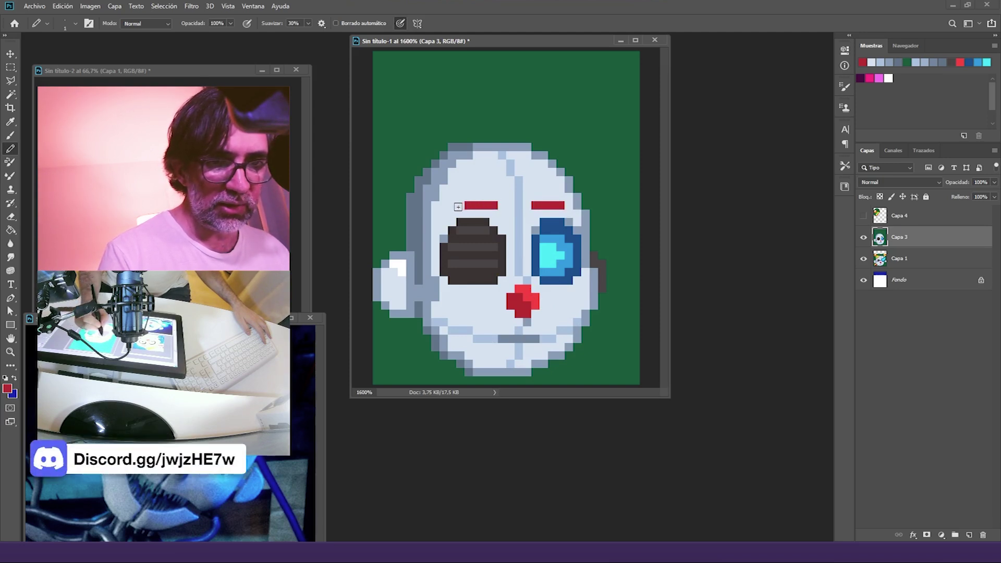
alt+click(537, 297)
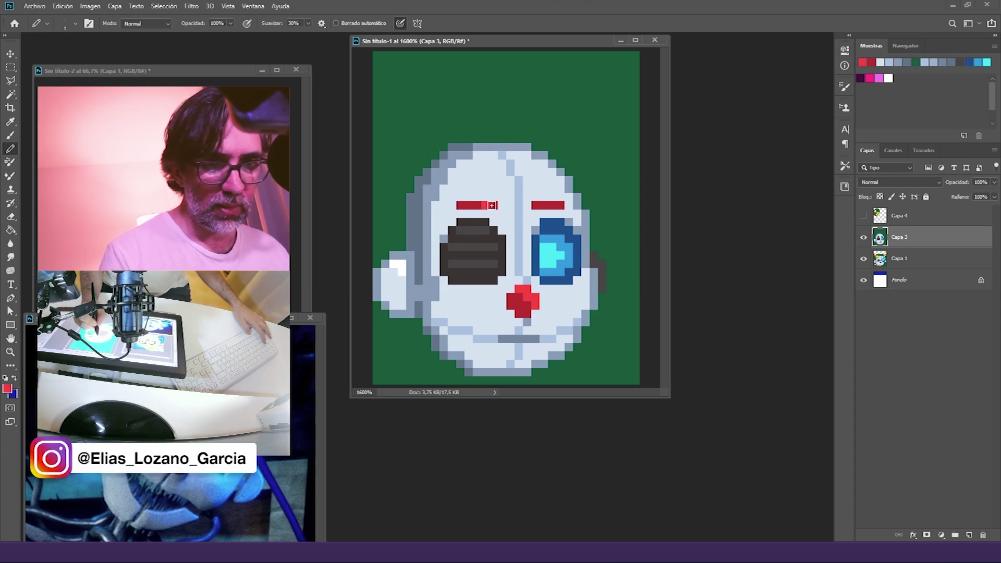
click(8, 388)
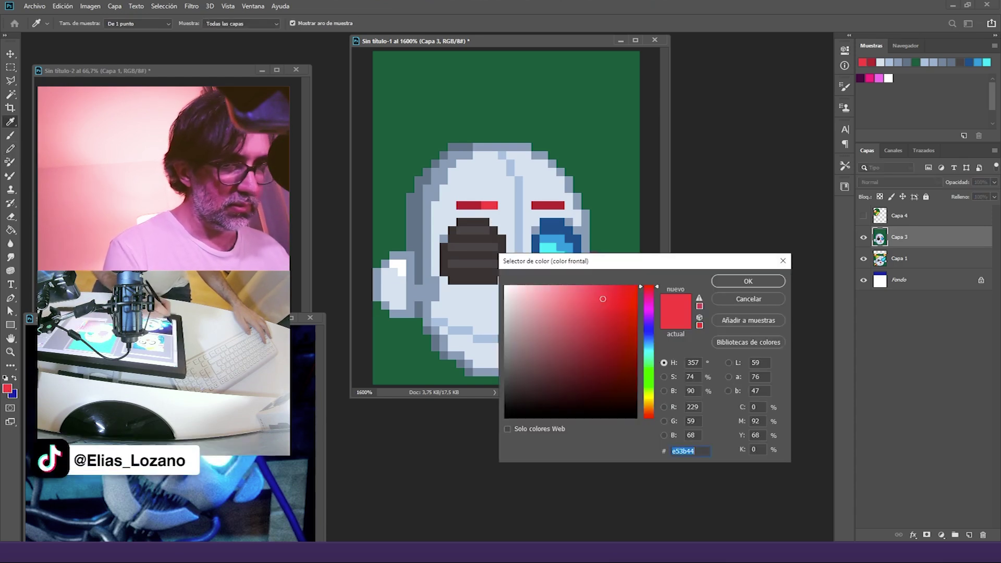
drag(594, 296, 557, 302)
click(748, 281)
drag(494, 206, 479, 206)
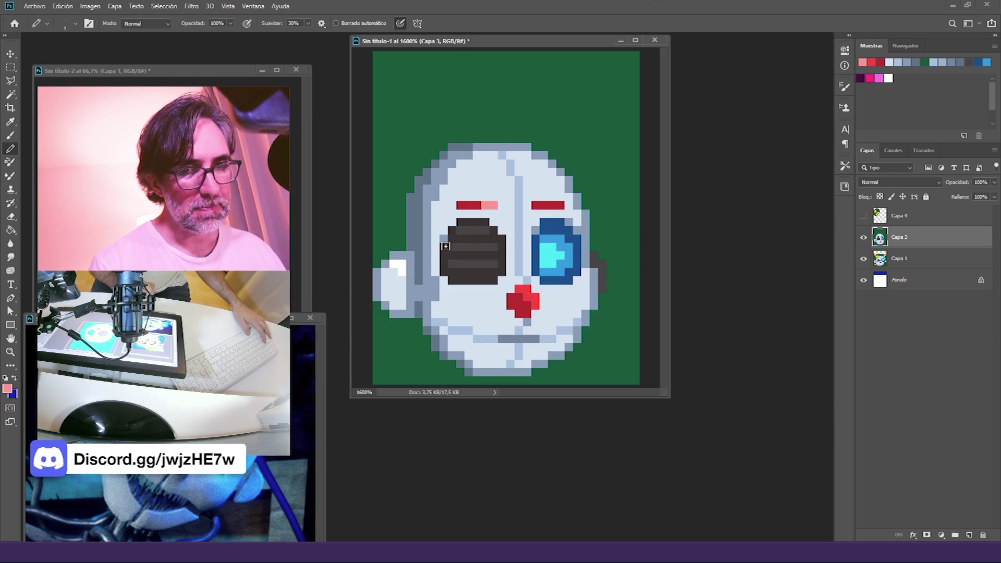
Step: Mix a lighter grey-blue from the sampled shade and repaint the head edge beside the blue eye with it
alt+click(425, 264)
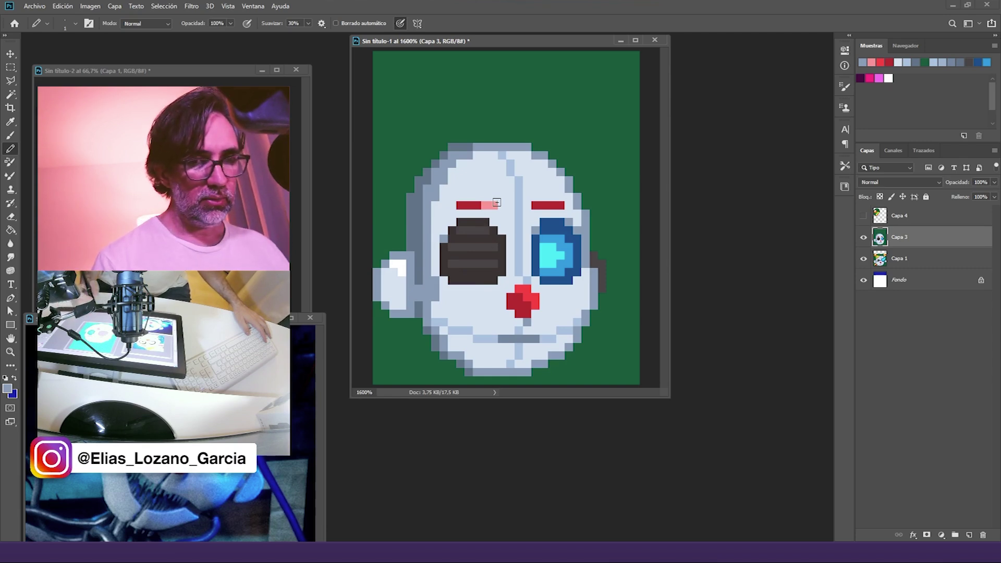
click(6, 390)
mouse_move(542, 327)
mouse_down()
mouse_move(521, 295)
mouse_move(531, 285)
mouse_up()
click(749, 282)
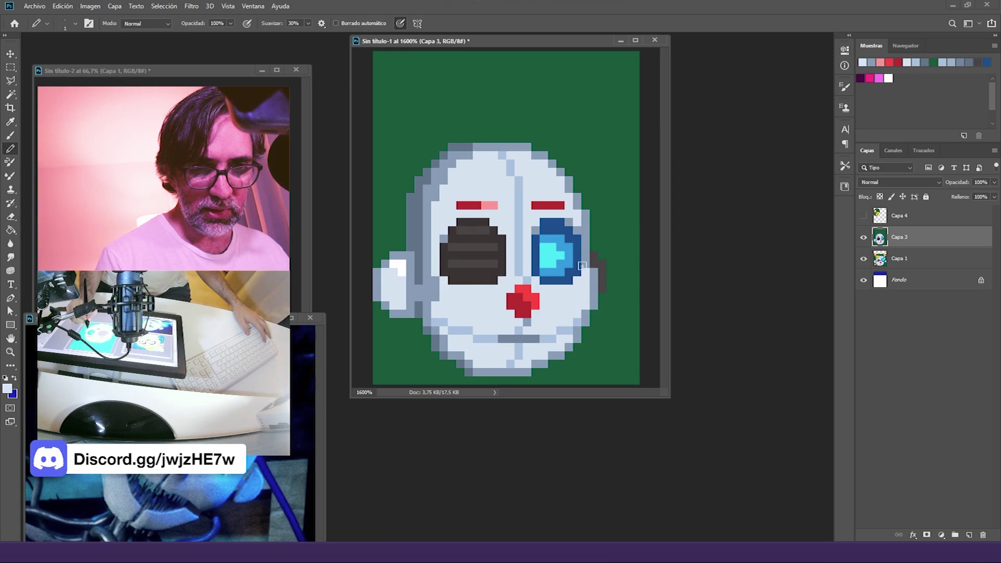
drag(584, 238, 584, 269)
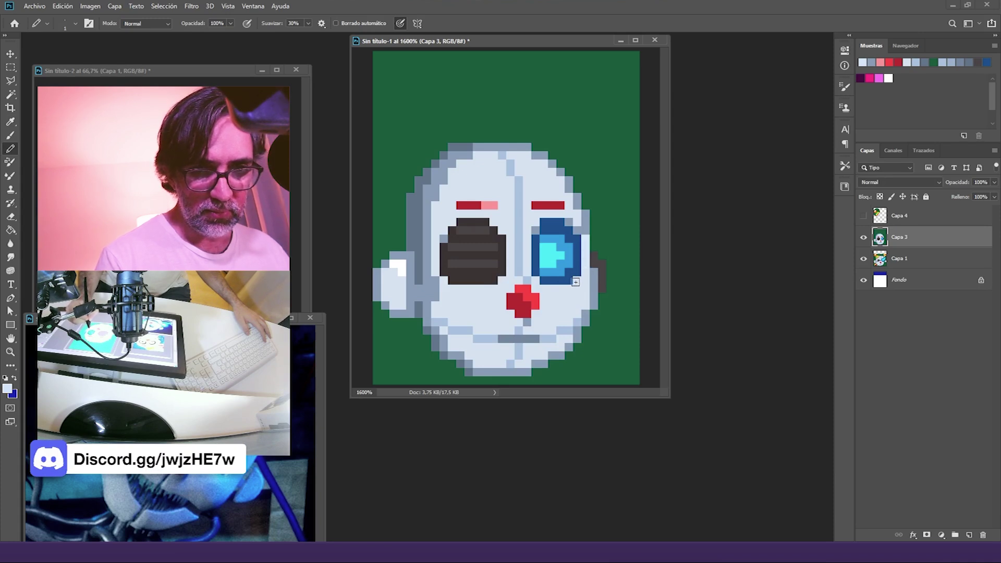
Step: Add a new layer and draw near-white (#f9fbff) highlights around the blue eye, checking them against the hat
click(7, 389)
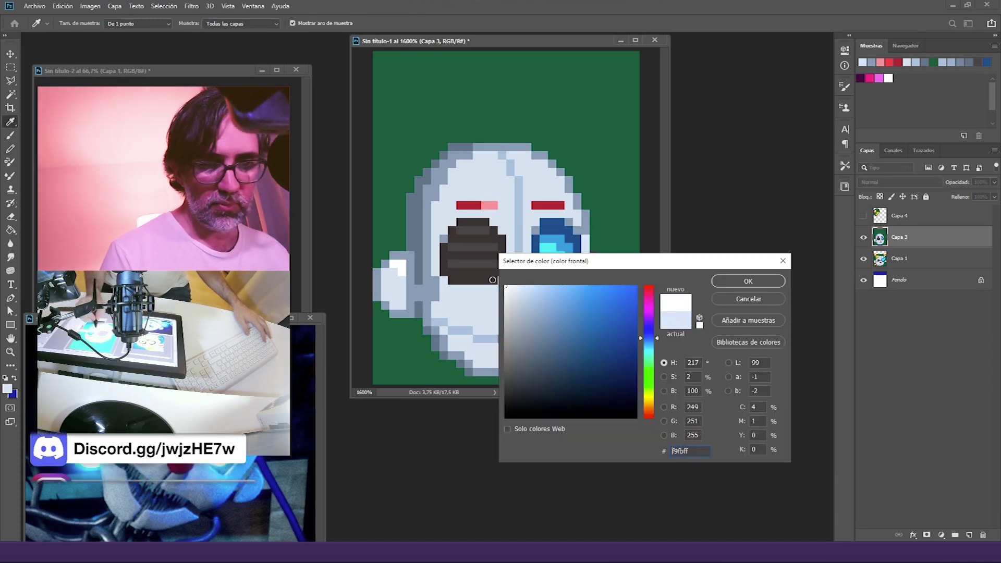
click(749, 282)
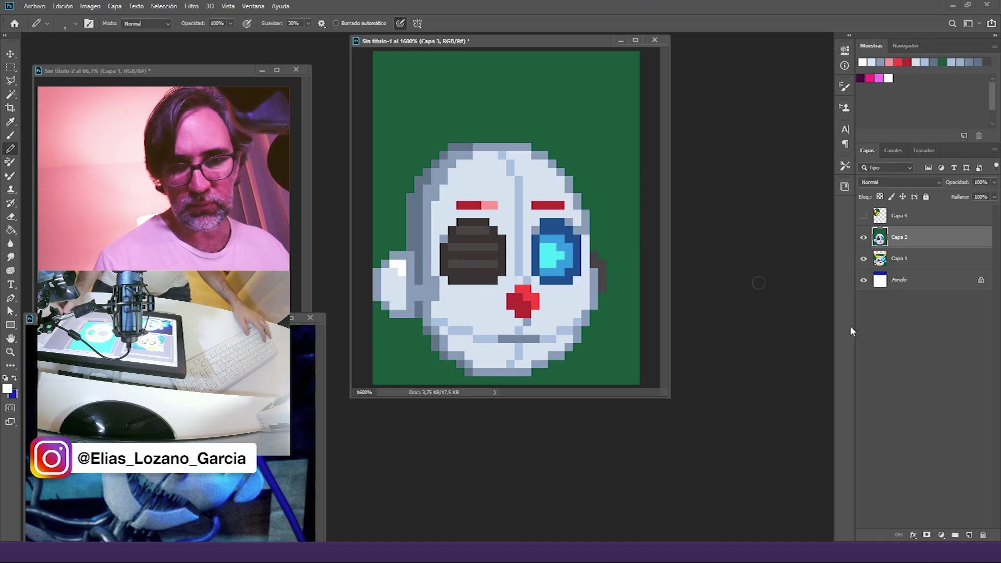
click(971, 535)
mouse_move(585, 237)
mouse_down()
mouse_move(583, 270)
mouse_move(548, 290)
mouse_up()
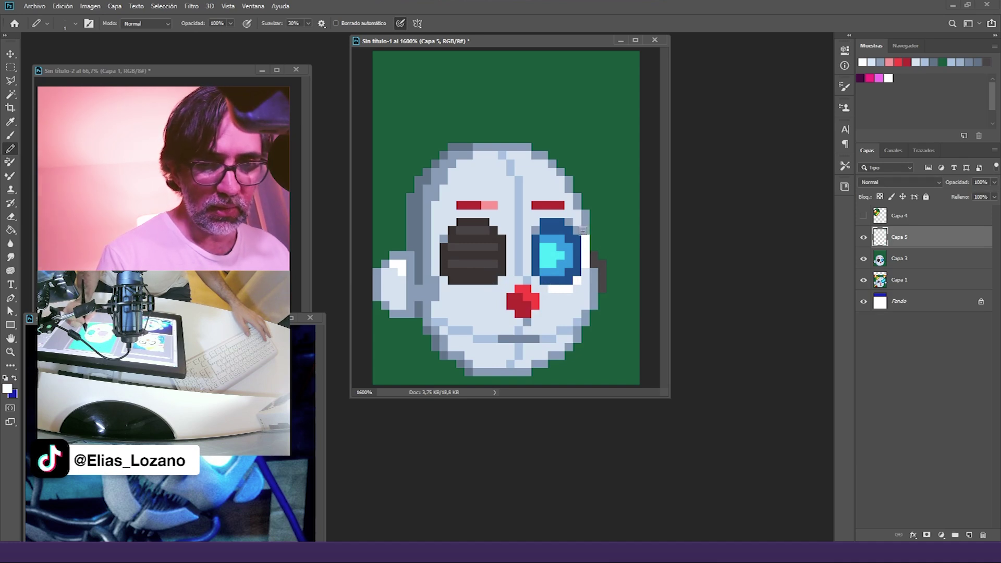
drag(580, 231, 552, 213)
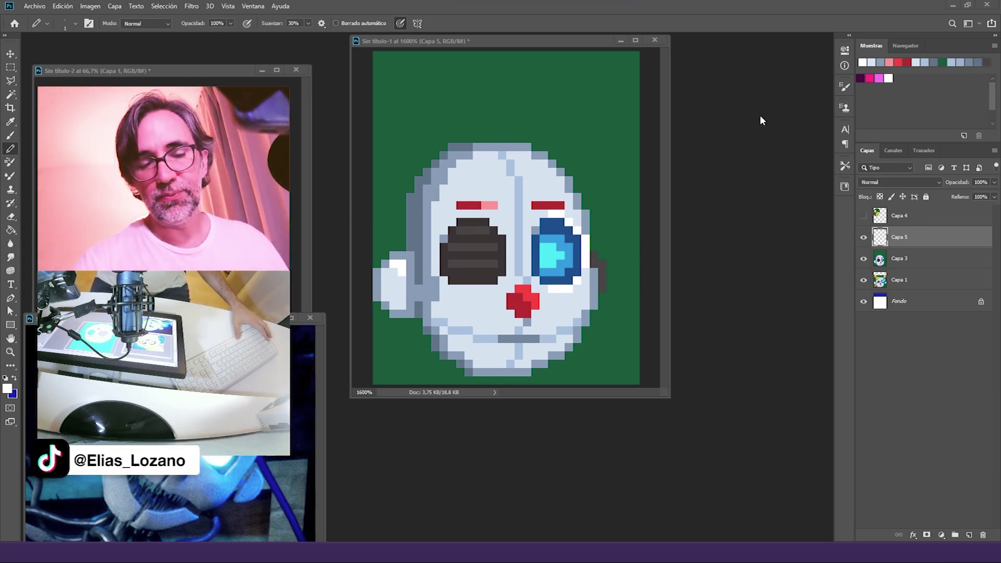
click(863, 215)
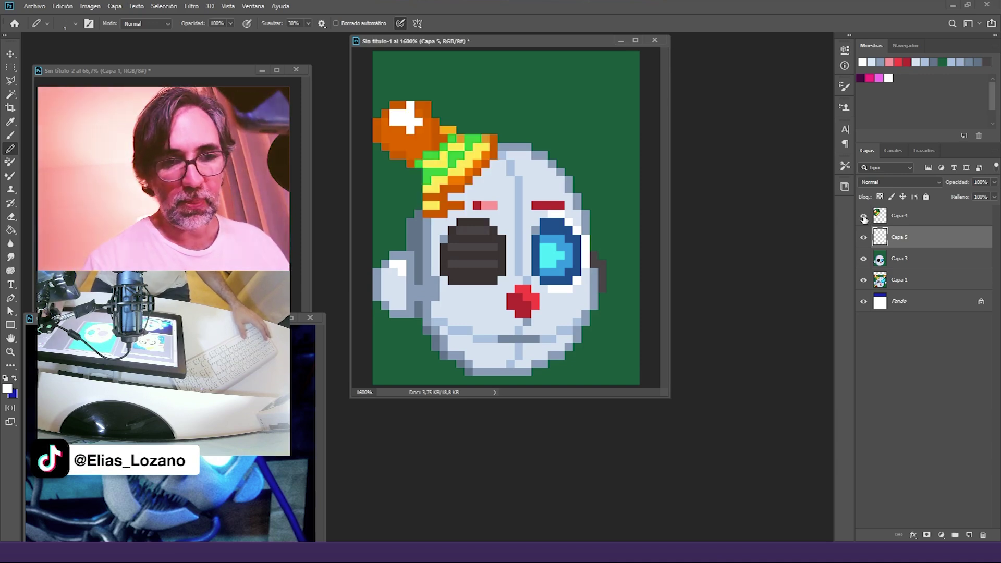
click(863, 215)
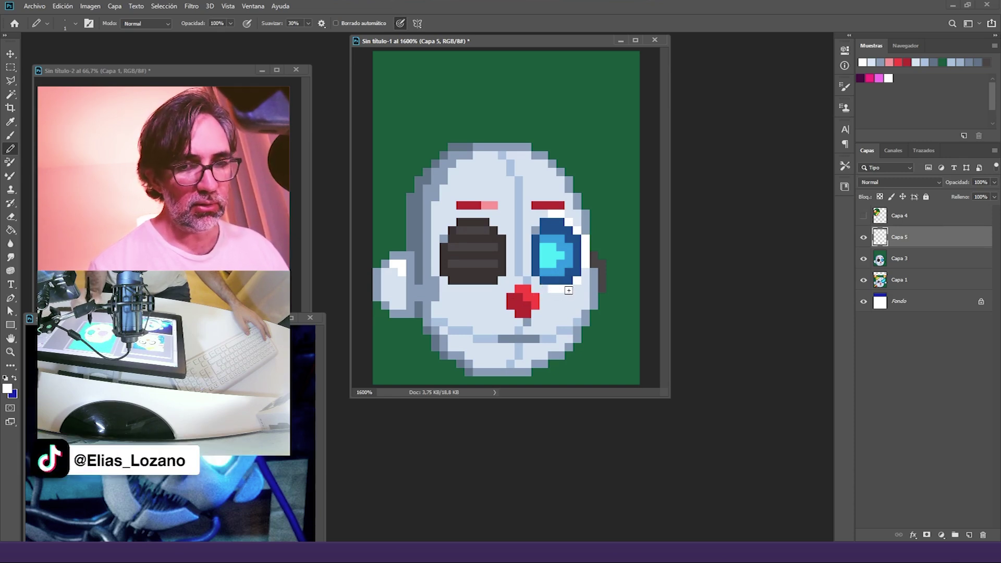
Step: Draw a diagonal near-white highlight on the forehead above the blue eye
click(527, 164)
click(535, 172)
click(544, 181)
click(544, 172)
click(552, 189)
Step: Add small near-white highlights to both cheeks, below the dark socket and below the blue eye
drag(468, 297, 484, 297)
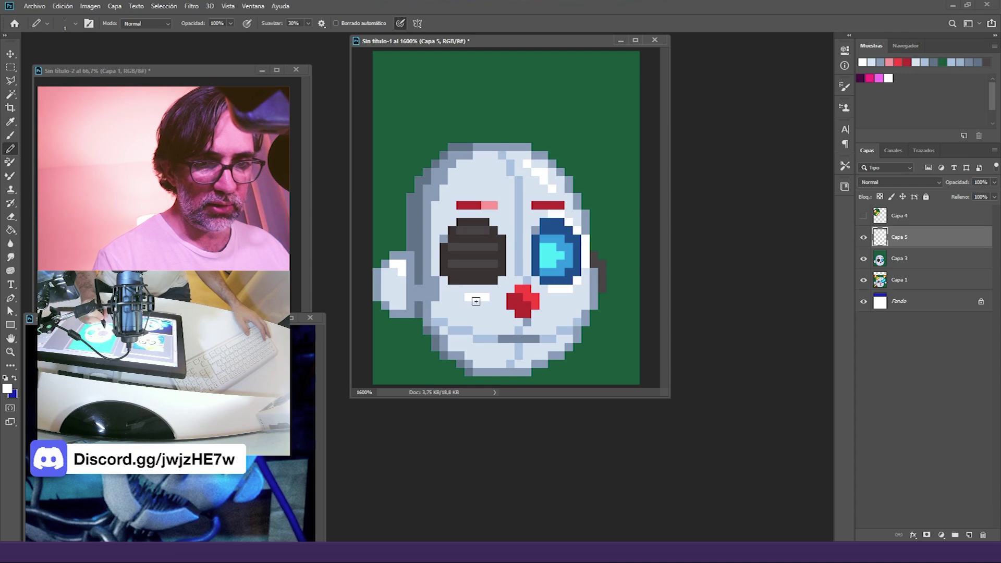
click(484, 304)
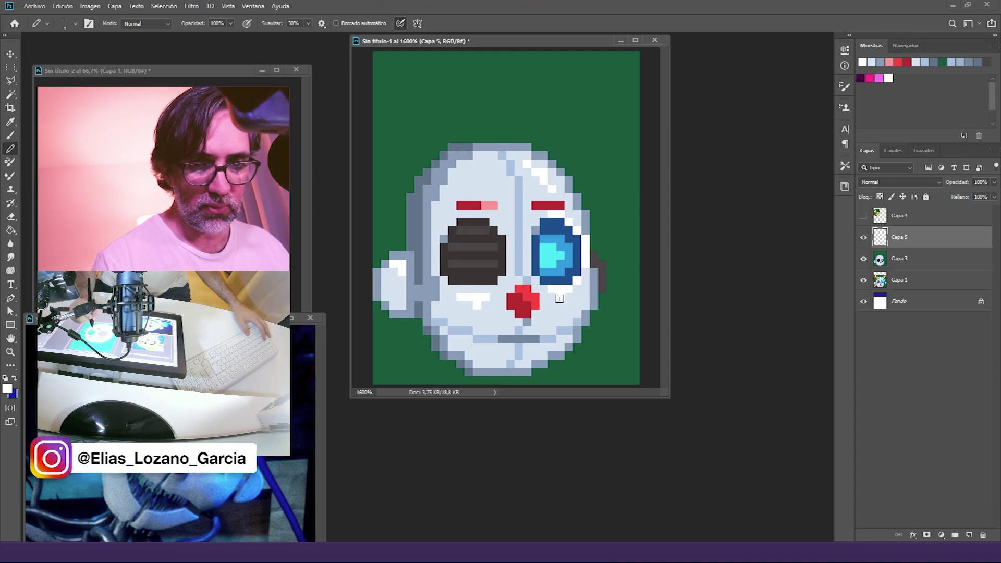
drag(555, 299, 562, 299)
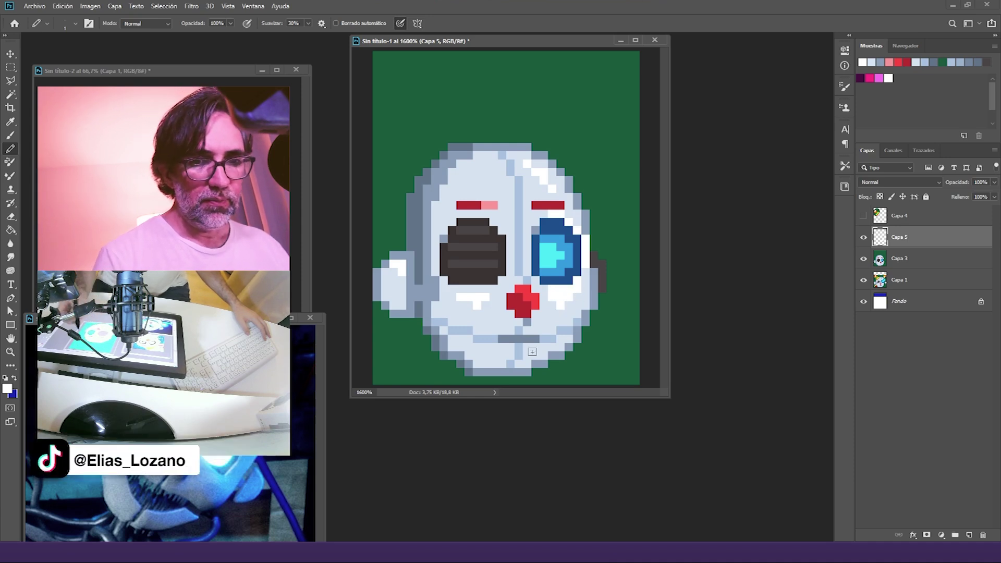
Step: Shade the bottom of the chin with a row of light grey-blue pixels
alt+click(454, 354)
drag(478, 365, 535, 364)
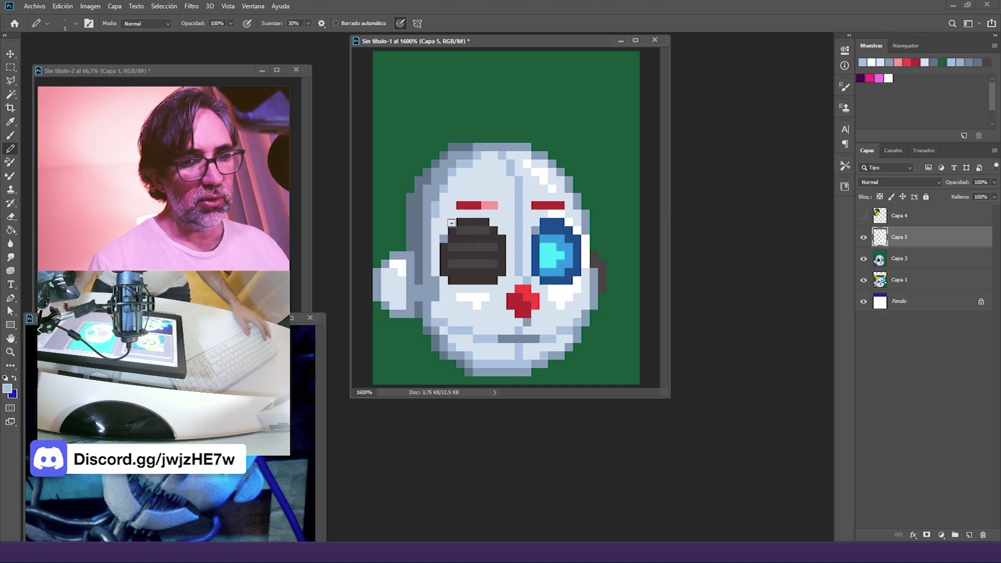
Step: Replace the large ear's white highlight with light grey-blue shading and recolour the small ear beside the blue eye in darker grey-blue
alt+click(395, 293)
drag(395, 264, 402, 273)
alt+click(444, 188)
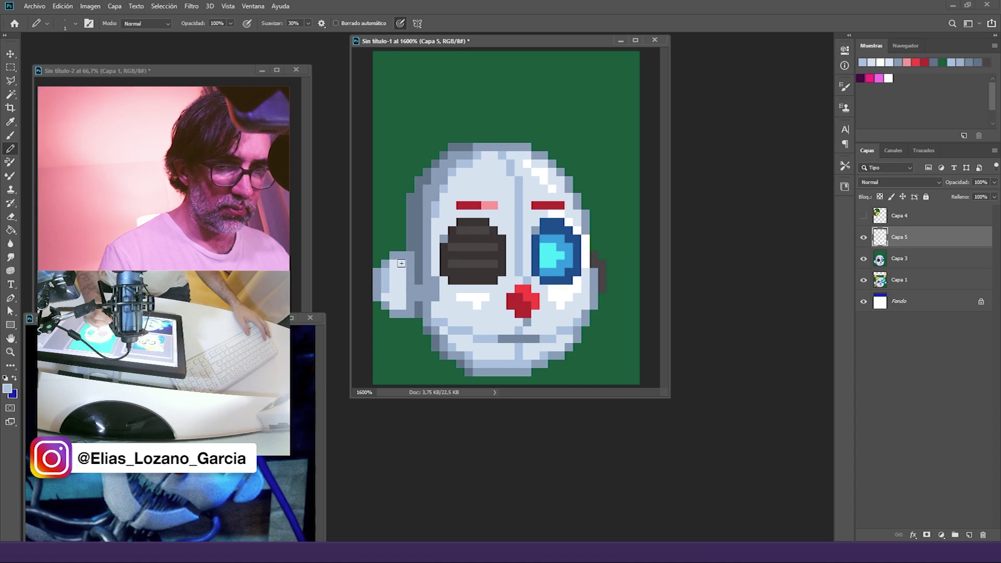
drag(393, 266, 388, 292)
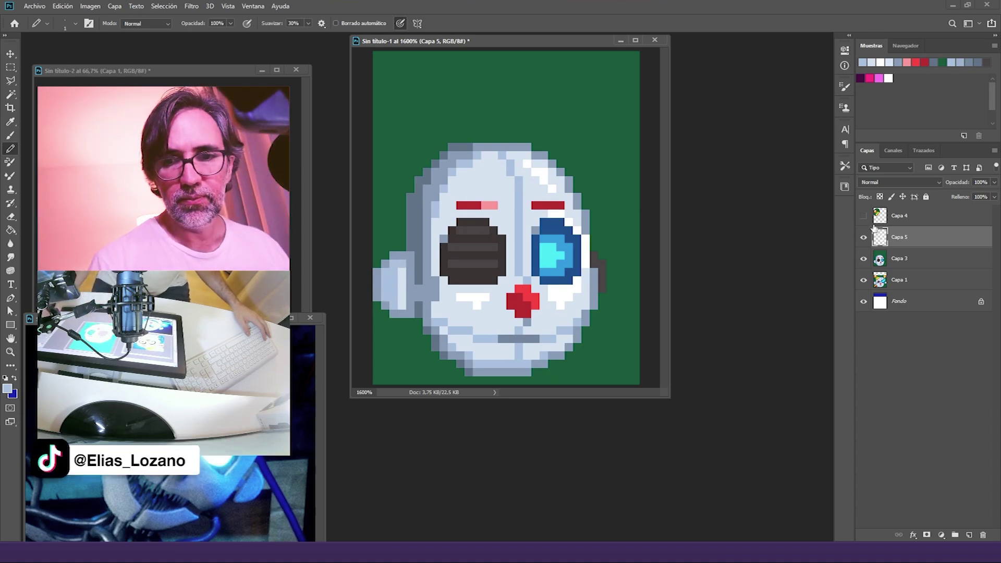
drag(592, 255, 602, 291)
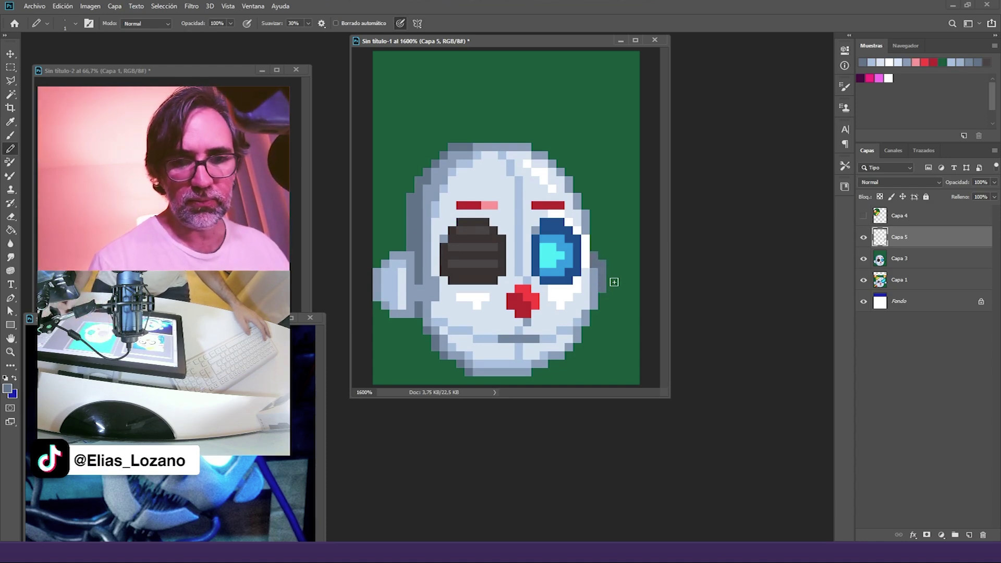
Step: Show and select the hat layer Capa 4, and hide the original artwork layer Capa 1
click(865, 216)
click(891, 219)
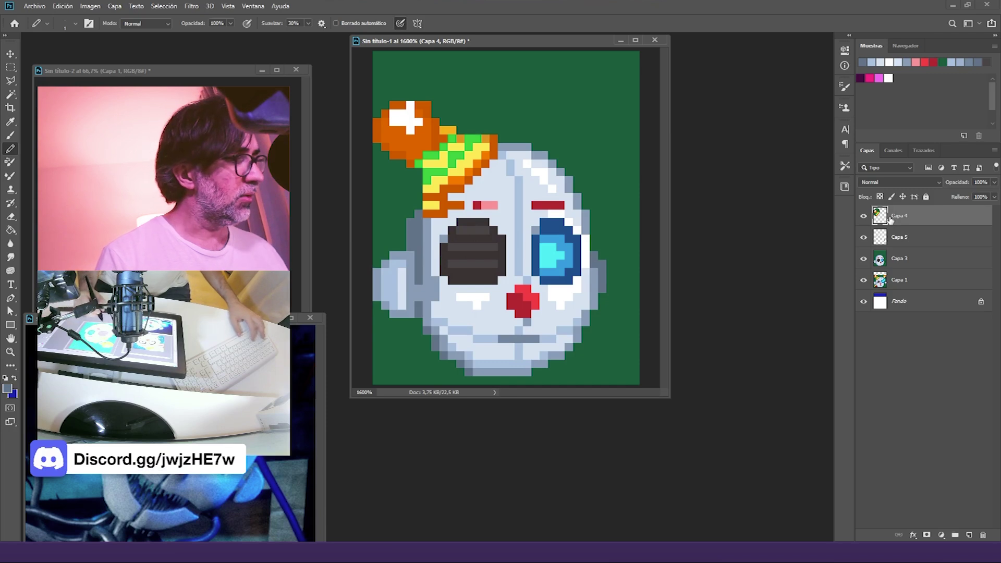
key(v)
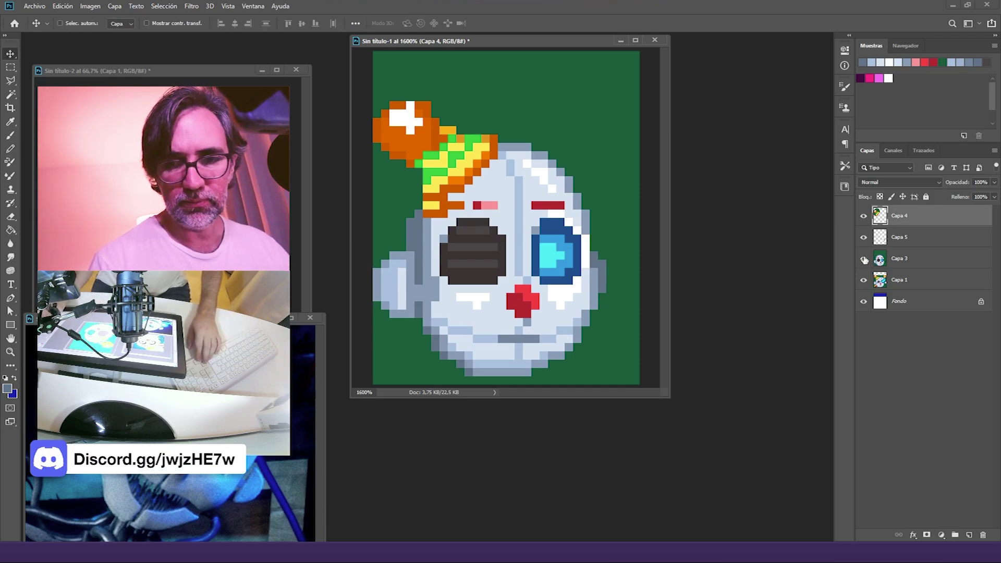
click(864, 282)
click(865, 259)
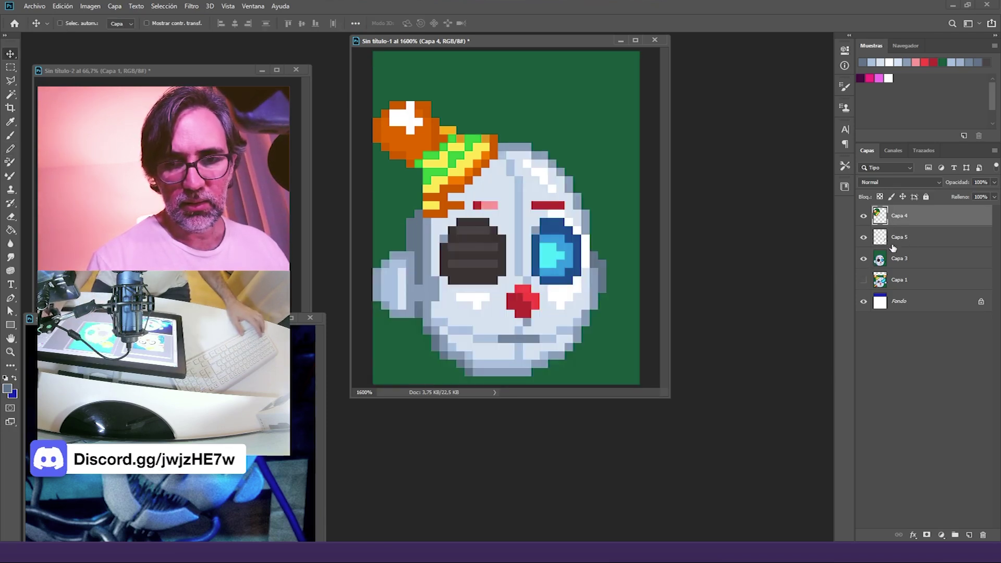
Step: Merge layers Capa 5 and Capa 3 into one face layer and hide it
click(900, 239)
shift+click(900, 258)
key(ctrl+e)
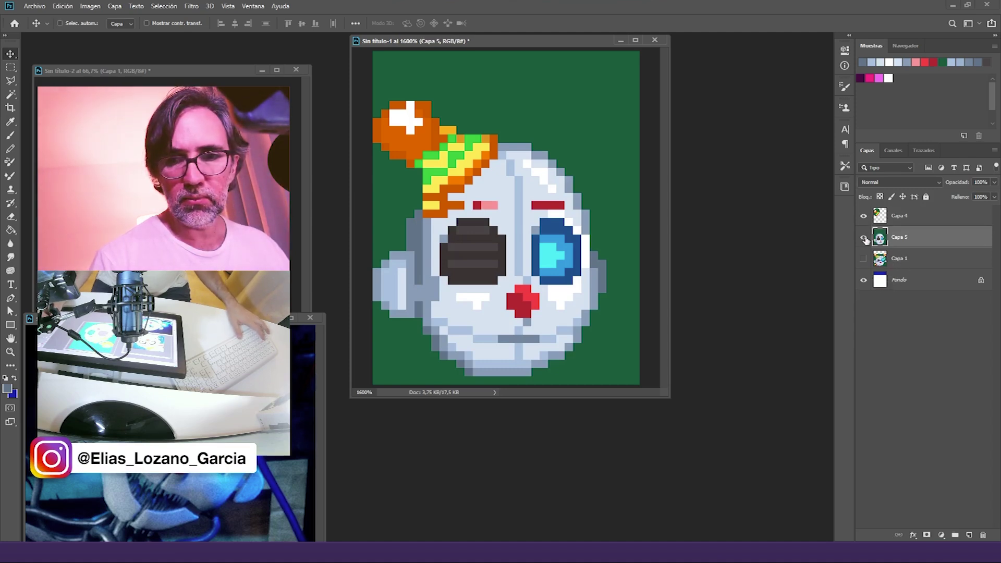
click(864, 237)
Step: Select the dark green areas around the hat and pompom on layer Capa 4 with the Magic Wand and delete them
click(10, 94)
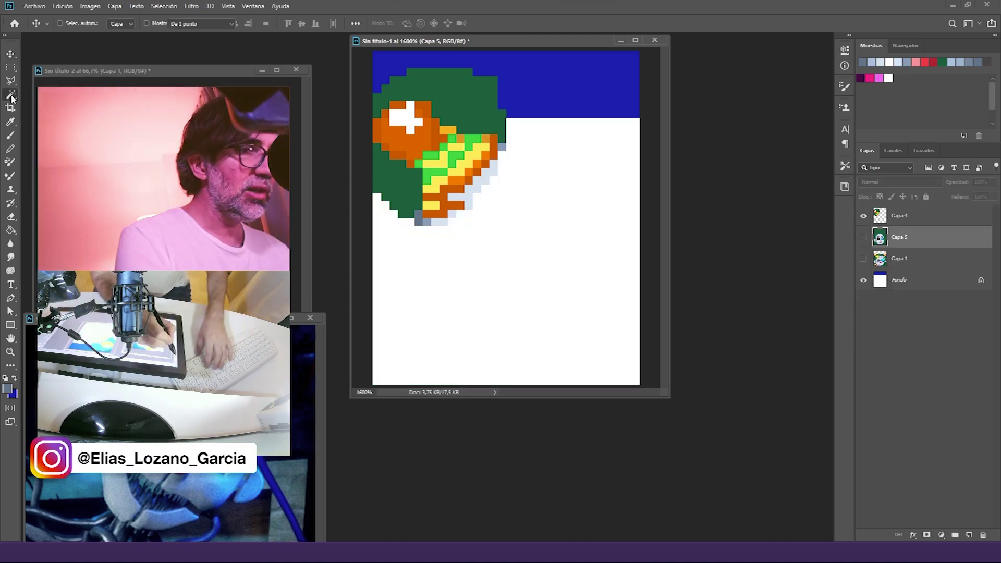
click(521, 101)
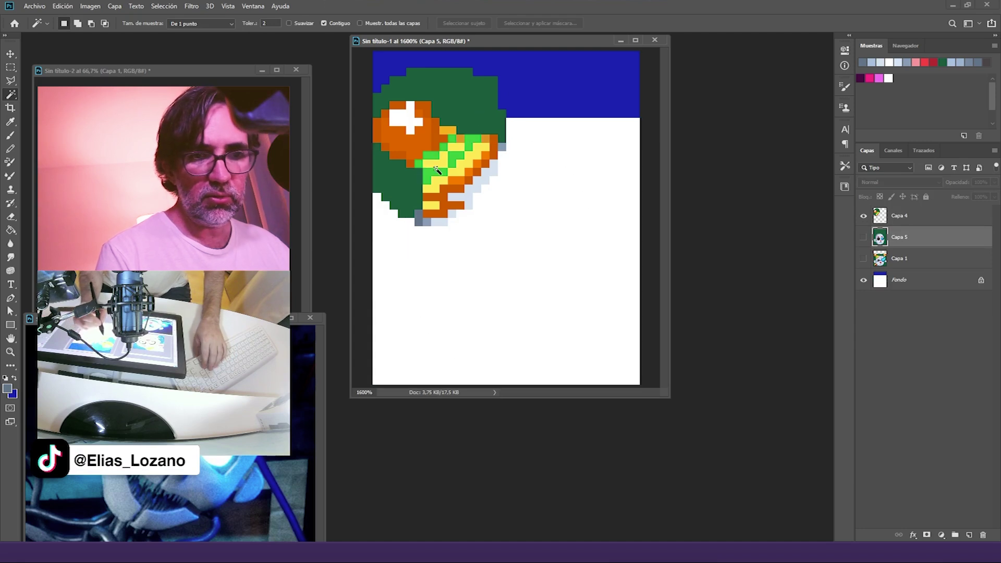
click(888, 214)
key(ctrl+d)
click(459, 117)
shift+click(398, 178)
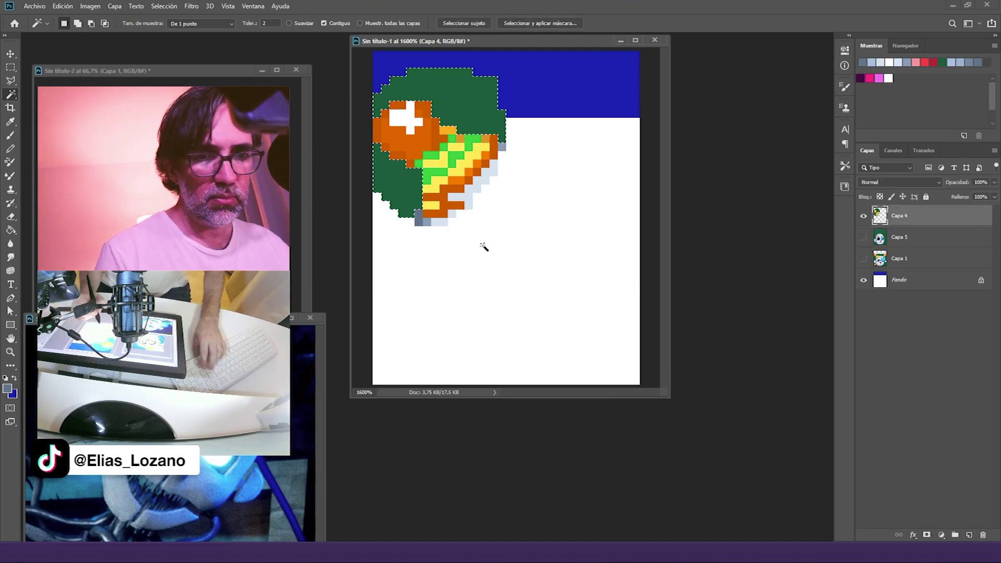
key(Delete)
key(ctrl+d)
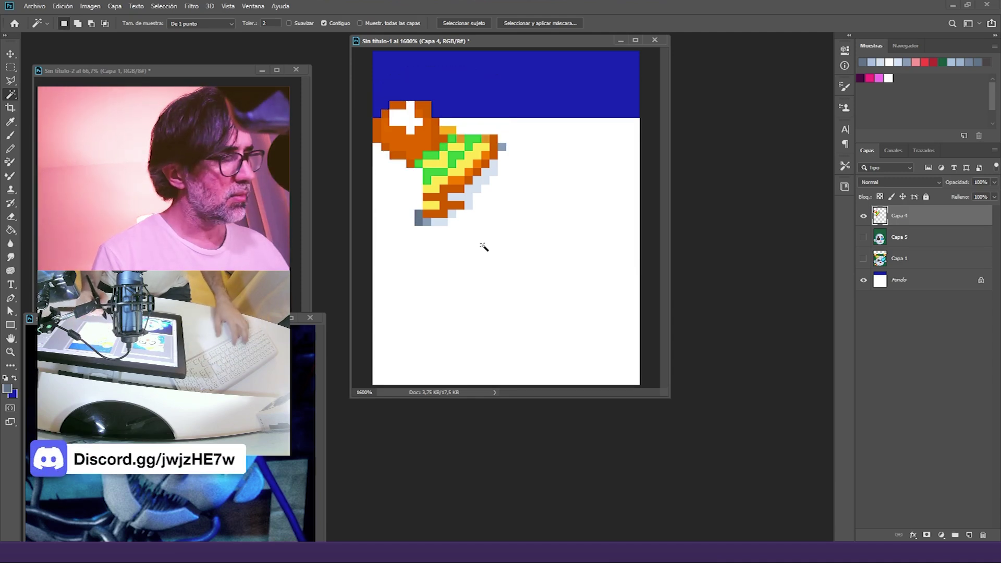
Step: Erase the leftover grey and pale face pixels around the hat's brim on Capa 4, and show the face layer again
key(m)
drag(416, 201, 422, 251)
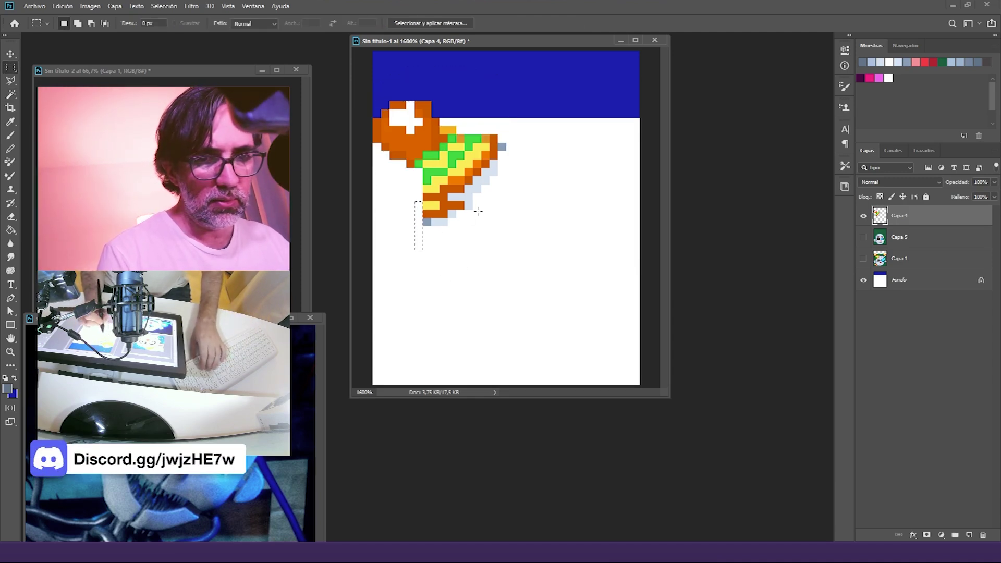
drag(498, 135, 515, 176)
key(Delete)
drag(423, 202, 473, 228)
key(Delete)
drag(448, 193, 473, 209)
key(Delete)
mouse_move(465, 184)
mouse_down()
mouse_move(478, 196)
mouse_move(515, 160)
mouse_up()
key(Delete)
key(Delete)
key(Delete)
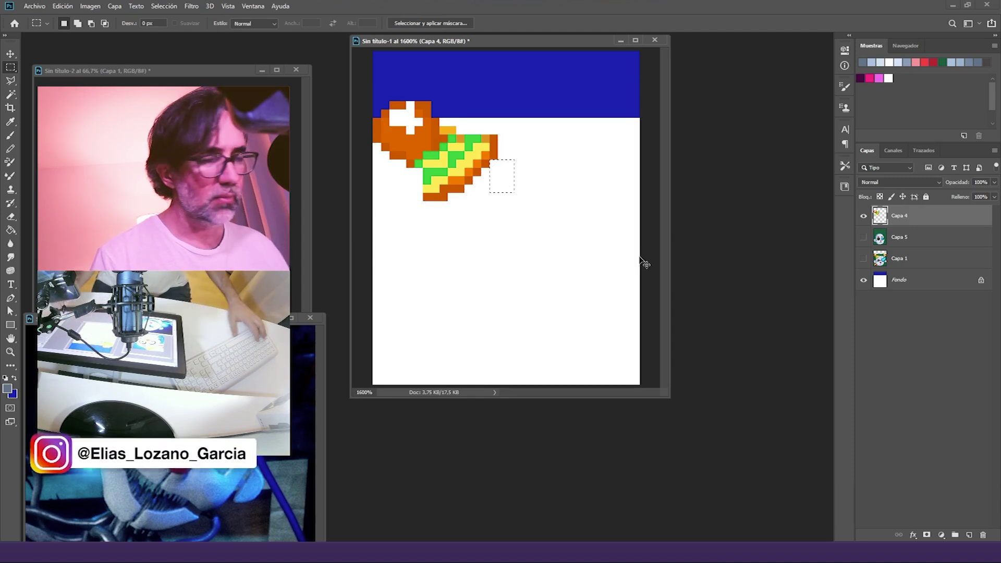
click(863, 237)
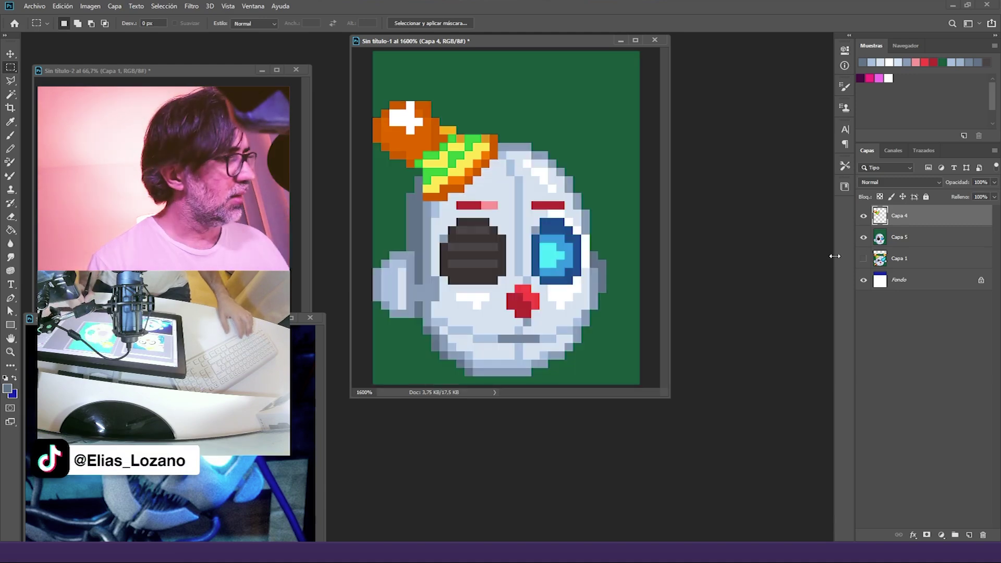
Step: Switch to document Sin título-2, reposition its Capa 1 layer and enlarge the view to 200%
key(v)
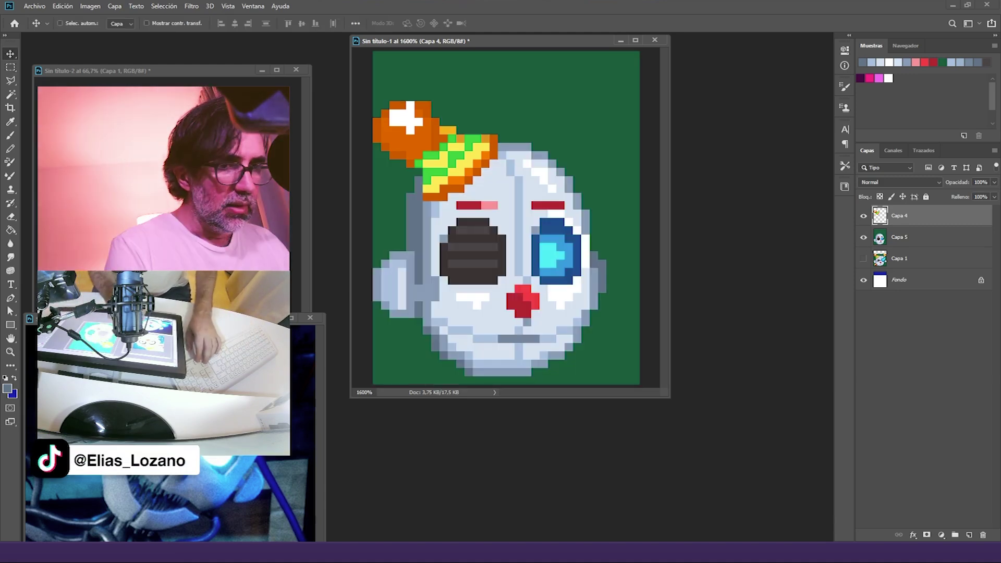
key(ctrl+Tab)
drag(157, 224, 161, 250)
ctrl+click(105, 209)
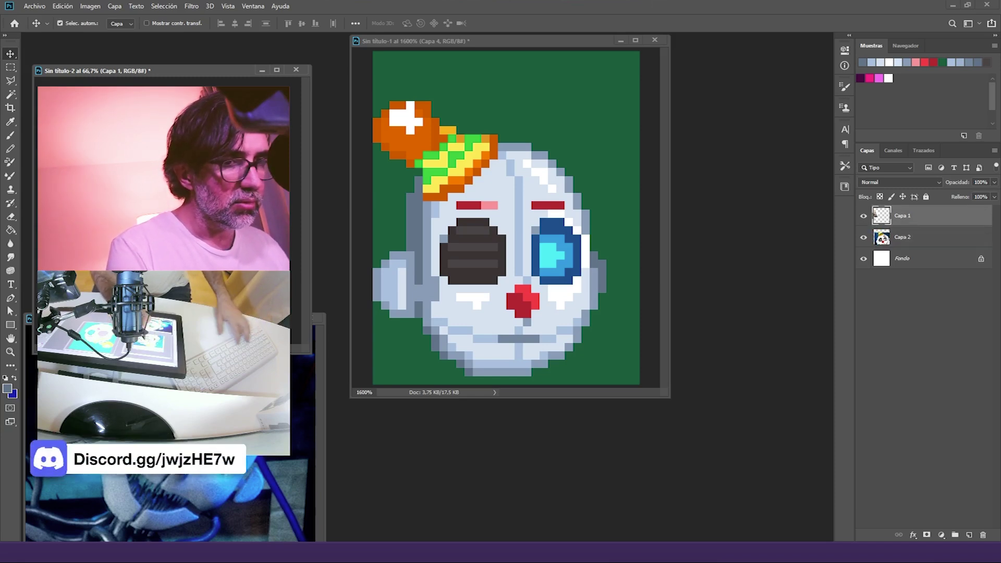
key(ctrl+plus)
key(ctrl+plus)
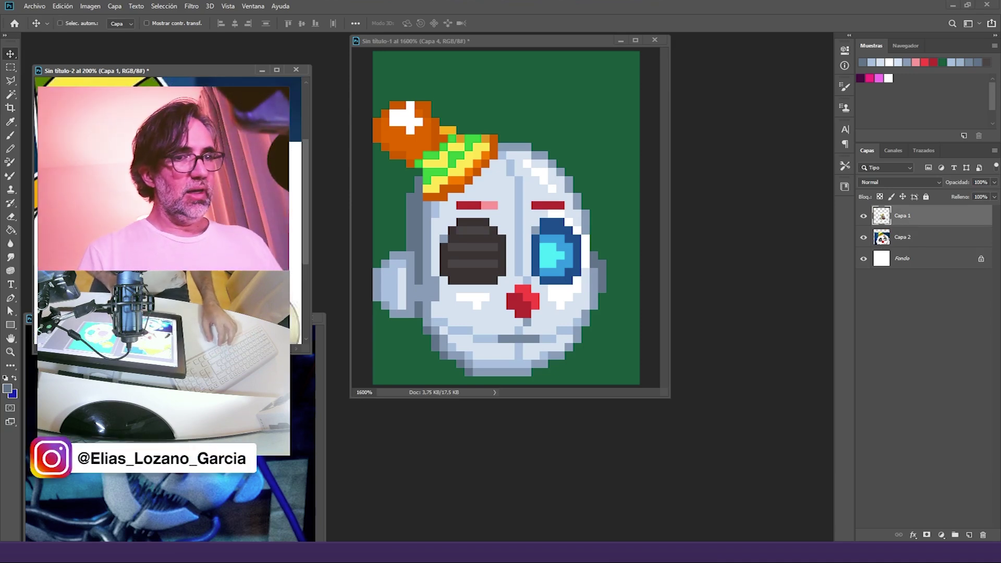
Step: Select the orange pompom on Capa 4 in Sin título-1 and move it up 5 pixels, away from the hat
key(m)
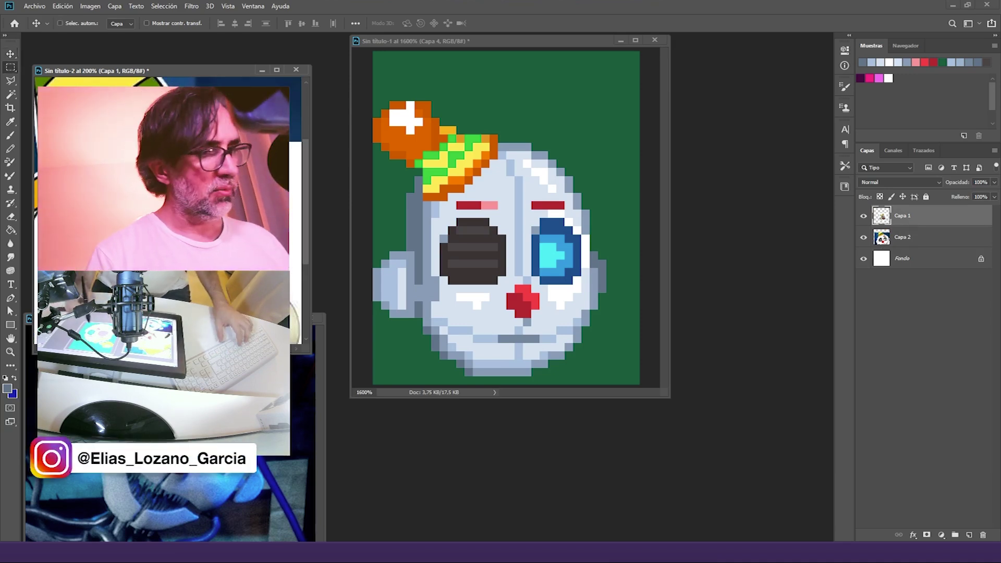
click(373, 91)
drag(372, 76, 440, 131)
key(v)
key(Up)
key(Up)
key(Up)
key(Up)
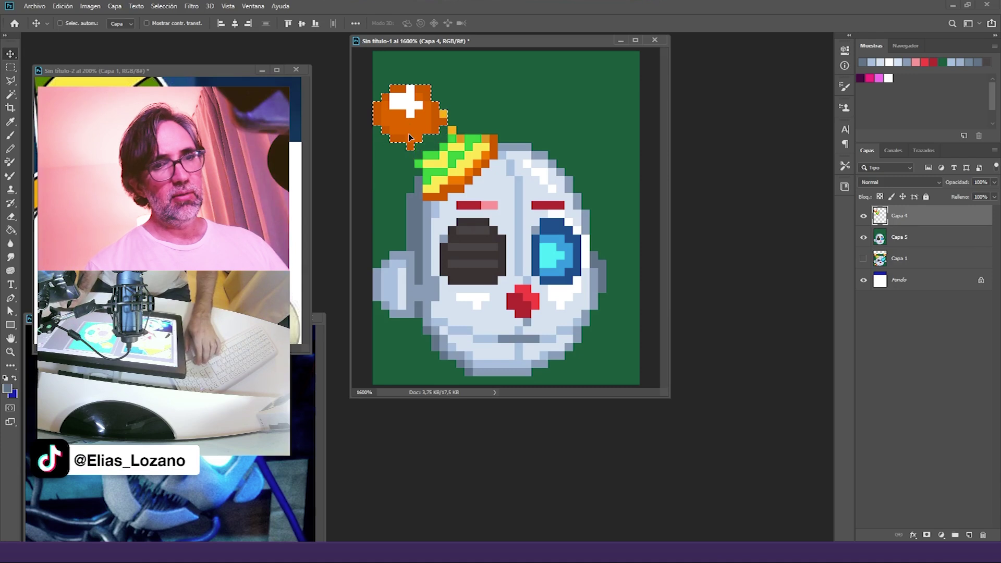
key(Up)
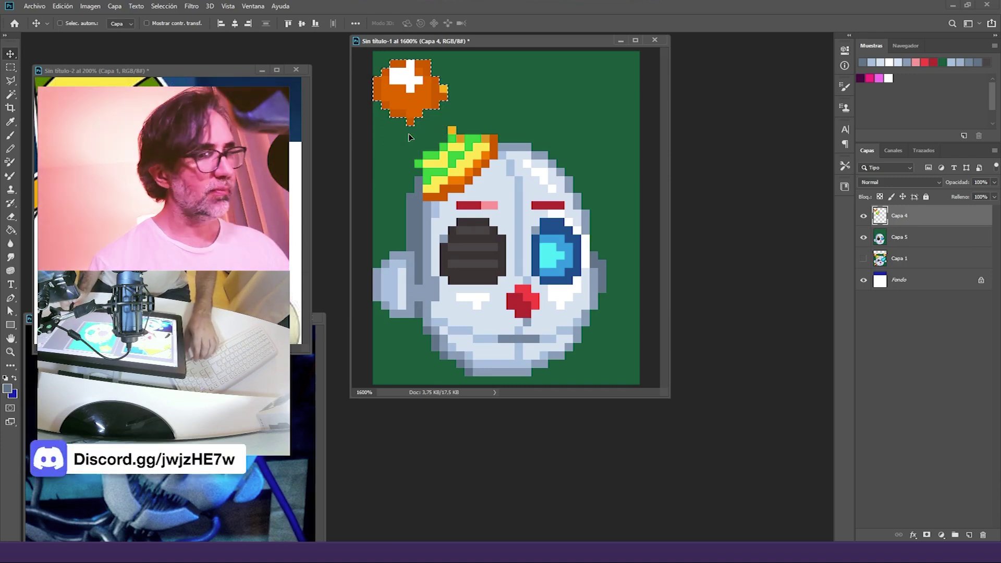
key(ctrl+d)
Step: Round off the pompom's outline with the Pencil, using sampled dark orange and covering the protruding pixels with background green
key(b)
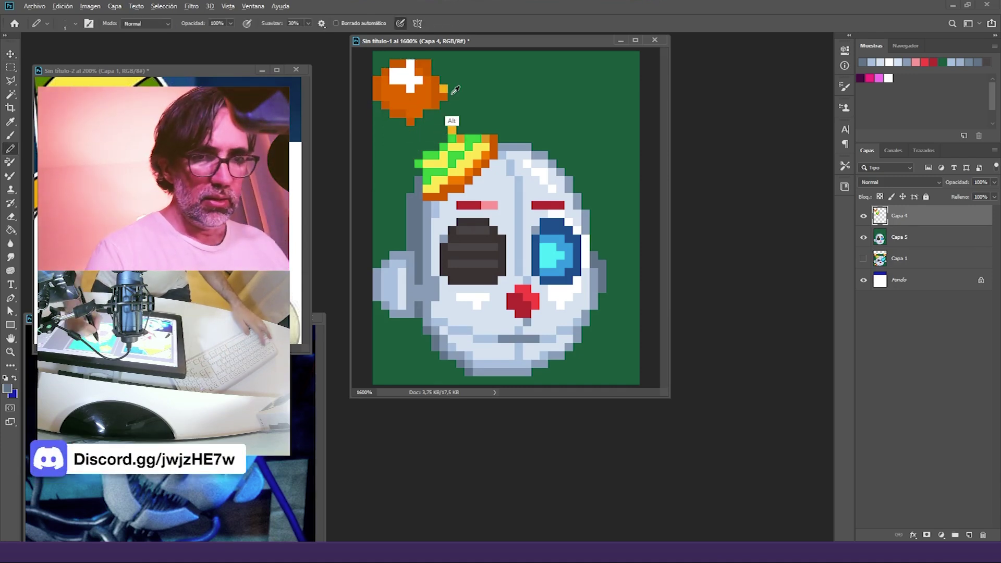
alt+click(449, 105)
alt+click(404, 110)
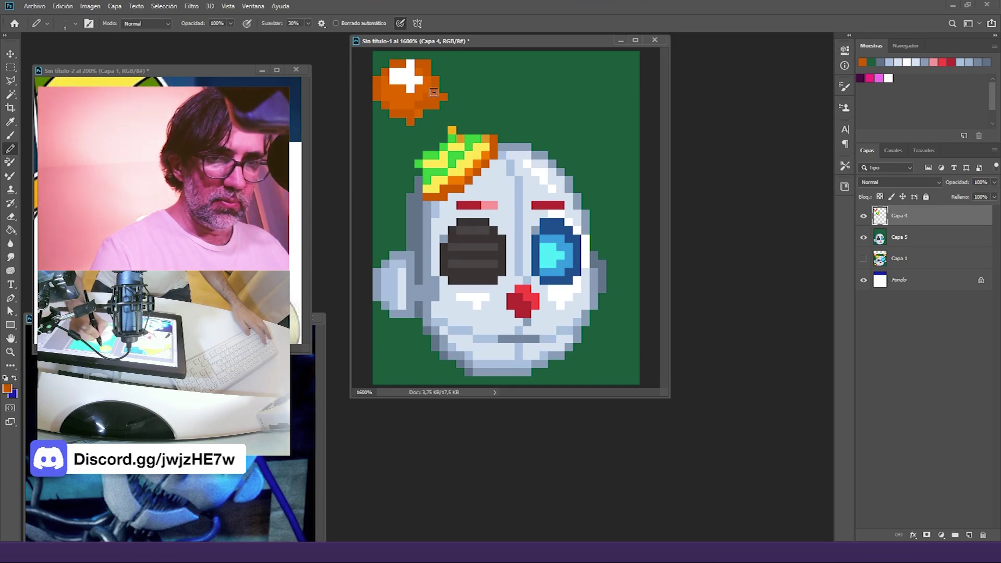
drag(402, 61, 411, 61)
alt+click(451, 58)
drag(412, 123, 444, 96)
alt+click(433, 96)
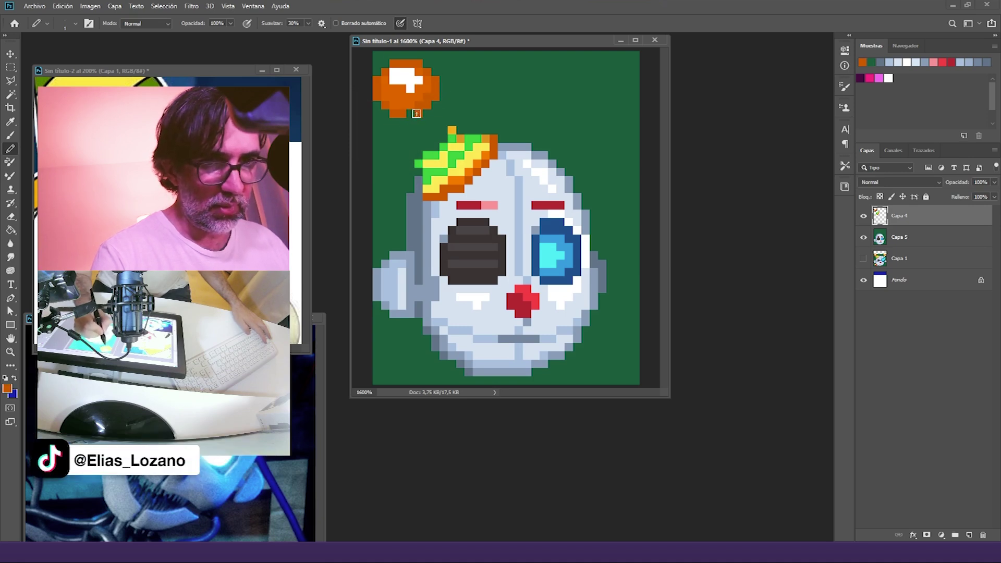
Step: Shade the pompom's interior with bright orange and replace its white highlight with a small yellow square
alt+click(439, 70)
mouse_move(386, 81)
mouse_down()
mouse_move(386, 99)
mouse_move(401, 97)
mouse_move(394, 105)
mouse_up()
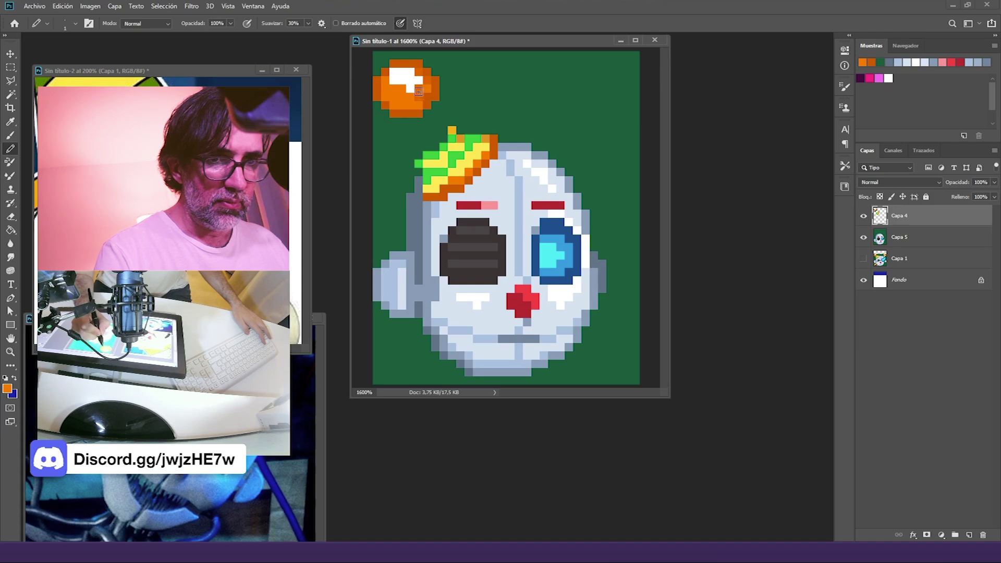
drag(414, 71, 396, 87)
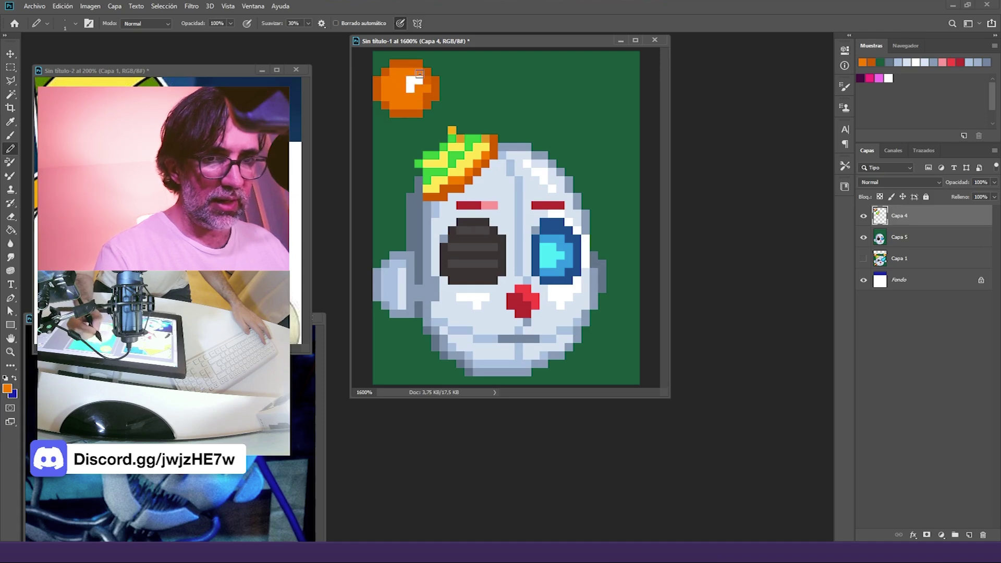
alt+click(472, 156)
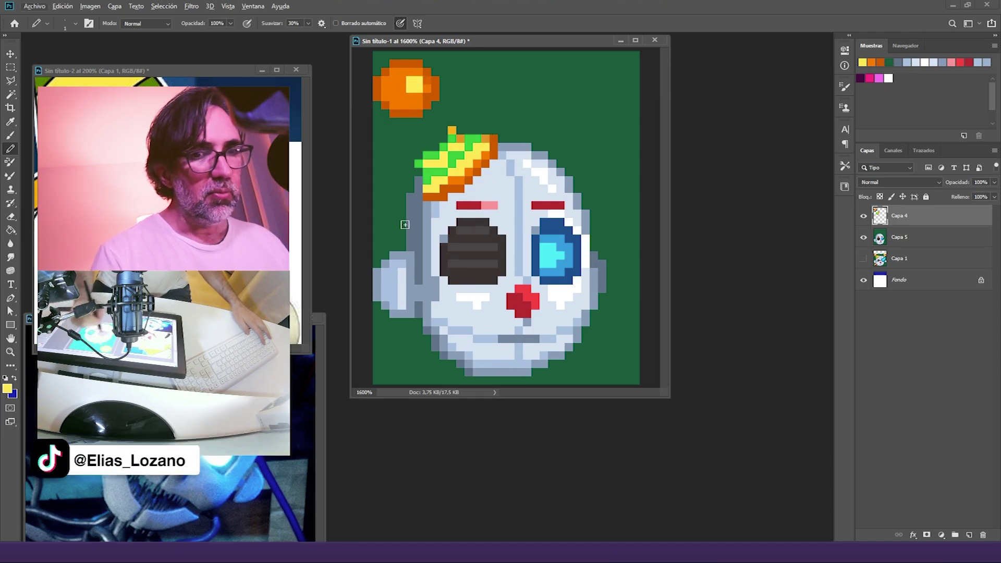
Step: Redraw the hat's brim as a longer dark orange curve across the forehead, with a bright orange band along it
alt+click(412, 198)
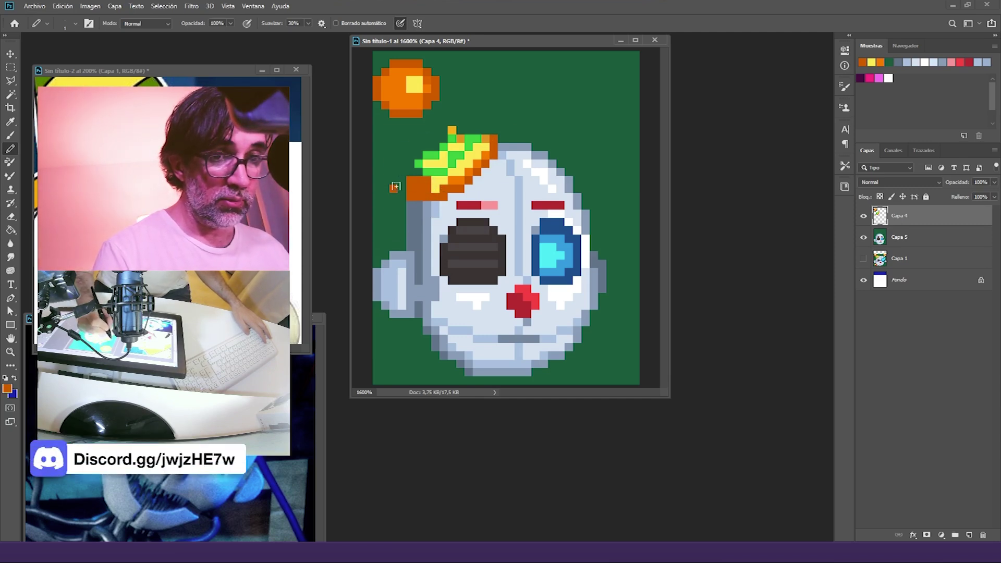
mouse_move(435, 184)
mouse_down()
mouse_move(494, 130)
mouse_move(495, 140)
mouse_move(493, 127)
mouse_move(483, 155)
mouse_up()
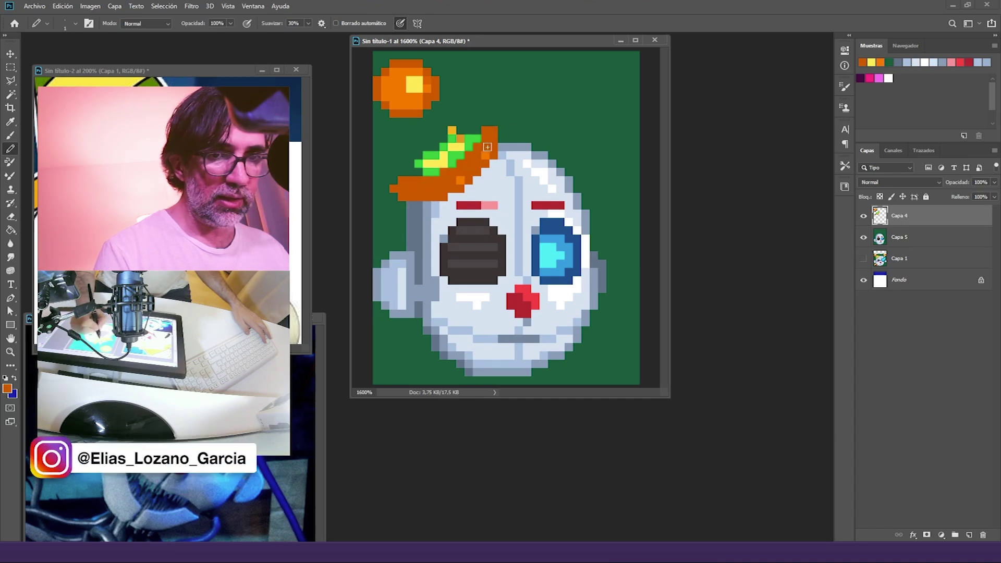
alt+click(417, 104)
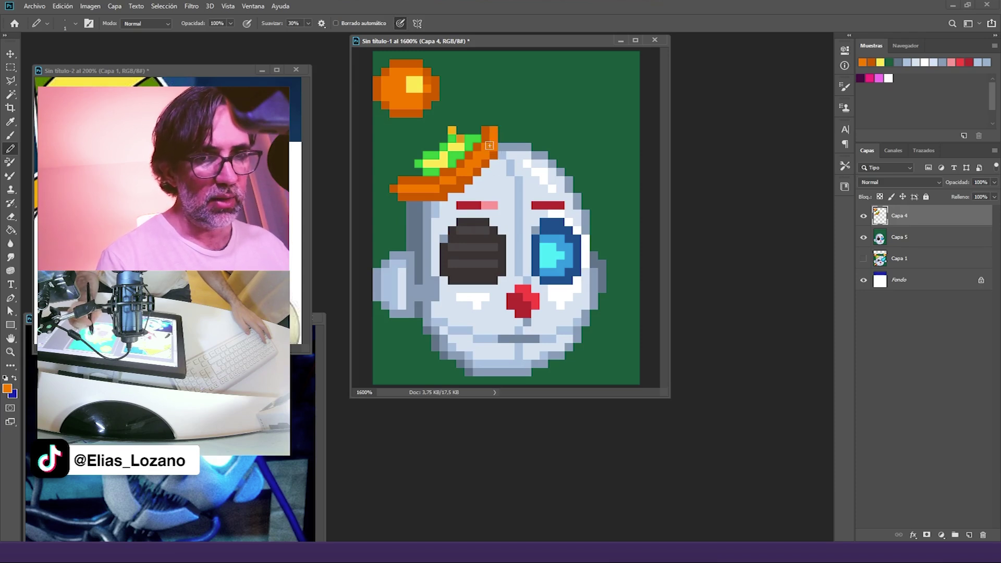
Step: Outline the hat's body in bright green between the pompom and the brim and fill it solid
alt+click(458, 155)
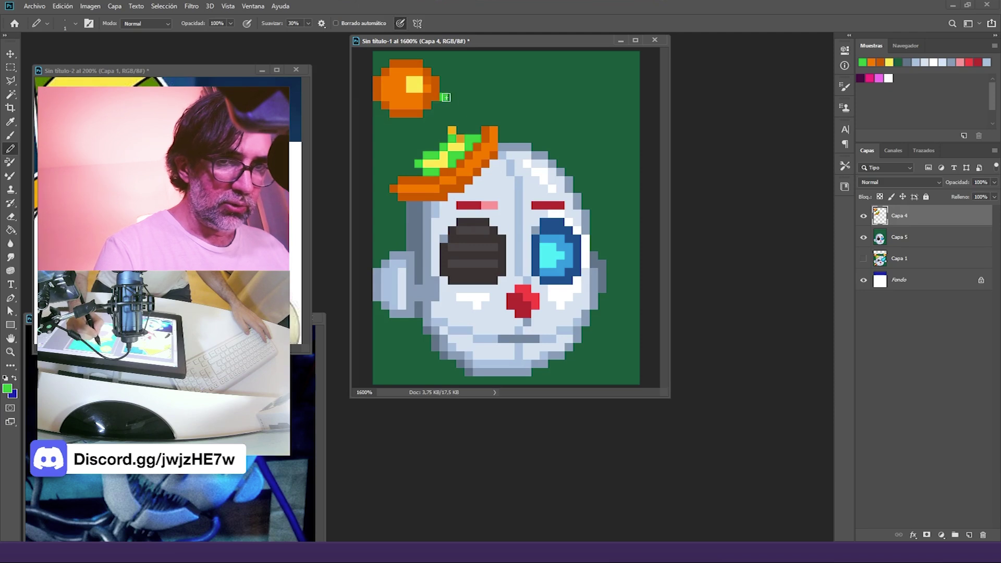
shift+click(468, 105)
shift+click(478, 121)
click(404, 121)
shift+click(411, 139)
shift+click(410, 171)
mouse_move(410, 124)
mouse_down()
mouse_move(434, 119)
mouse_move(415, 171)
mouse_move(438, 170)
mouse_move(436, 93)
mouse_move(435, 135)
mouse_move(473, 113)
mouse_move(469, 125)
mouse_move(420, 156)
mouse_move(439, 111)
mouse_move(457, 106)
mouse_move(419, 142)
mouse_move(461, 133)
mouse_move(431, 170)
mouse_move(473, 131)
mouse_move(453, 106)
mouse_move(426, 163)
mouse_up()
alt+click(436, 92)
click(436, 97)
alt+click(452, 94)
click(477, 130)
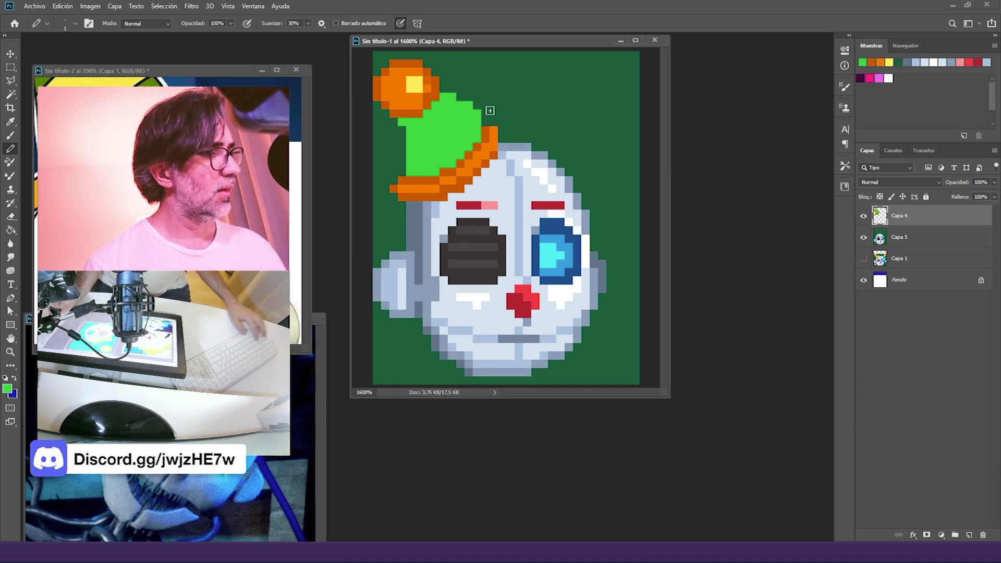
Step: Move the whole hat two pixels right and one pixel up on layer Capa 4
key(v)
key(Right)
key(Right)
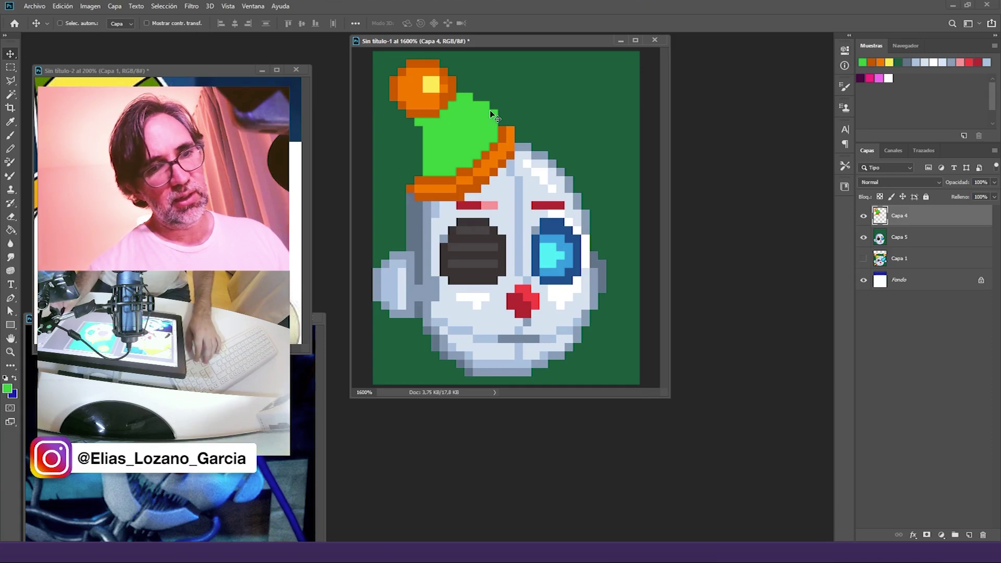
key(Up)
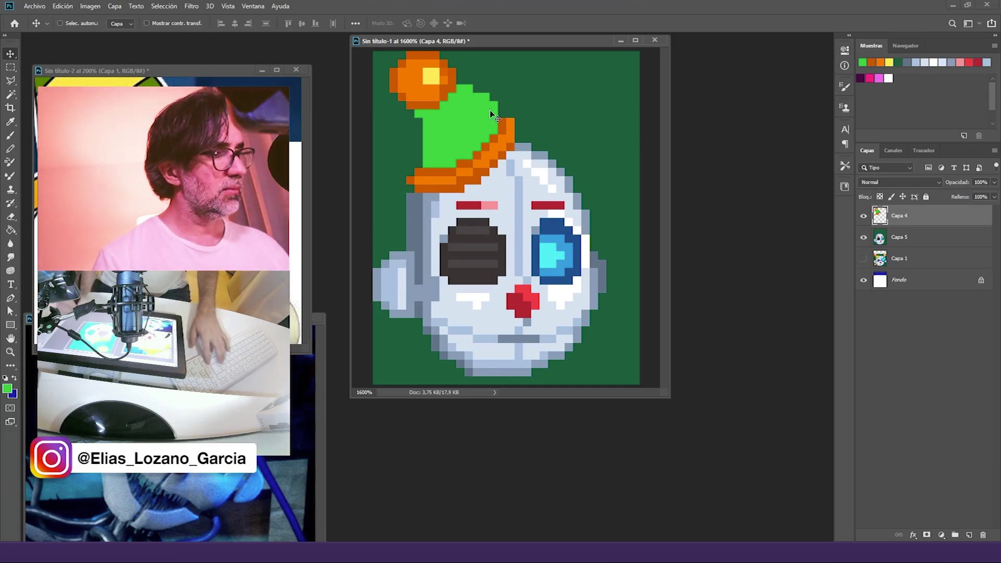
Step: Shift the hat's upper part with the pompom one pixel left and fill the resulting gap with bright green
key(m)
mouse_move(391, 142)
mouse_down()
mouse_move(486, 40)
mouse_move(470, 44)
mouse_up()
drag(458, 108, 512, 76)
key(v)
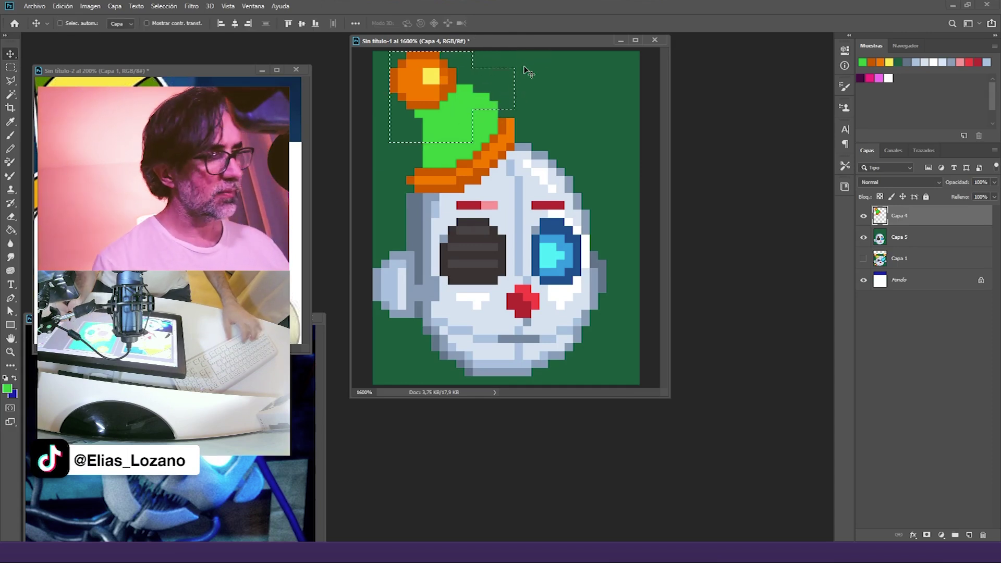
key(Left)
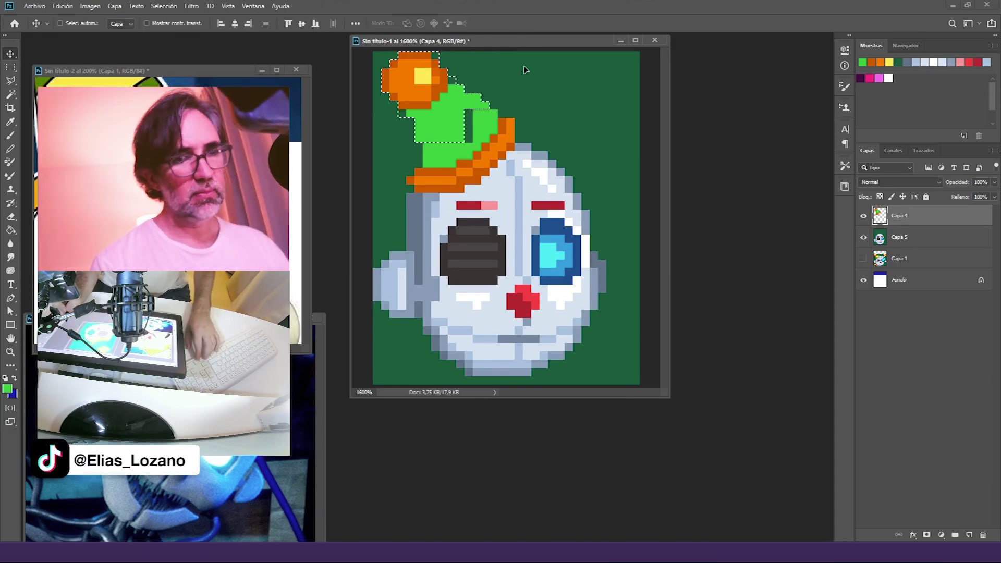
key(ctrl+d)
key(b)
drag(469, 110, 467, 135)
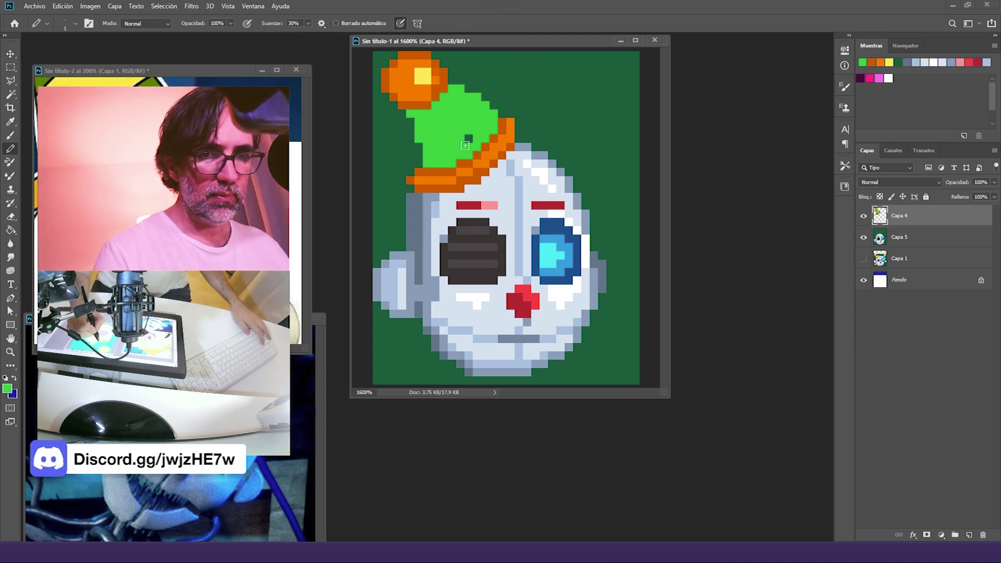
Step: Move the whole hat one pixel left and sample the dark green background colour for the Pencil
key(v)
key(Left)
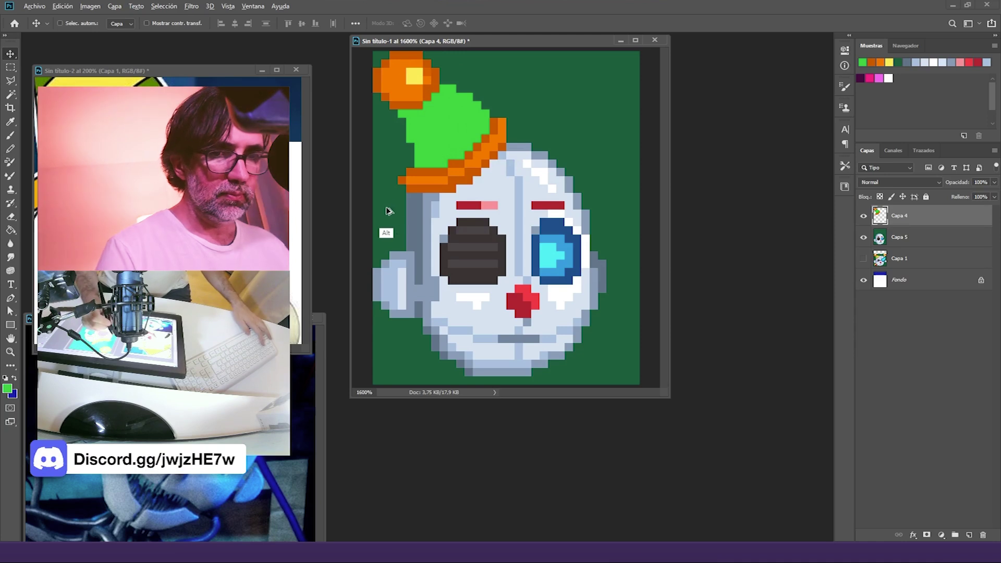
key(b)
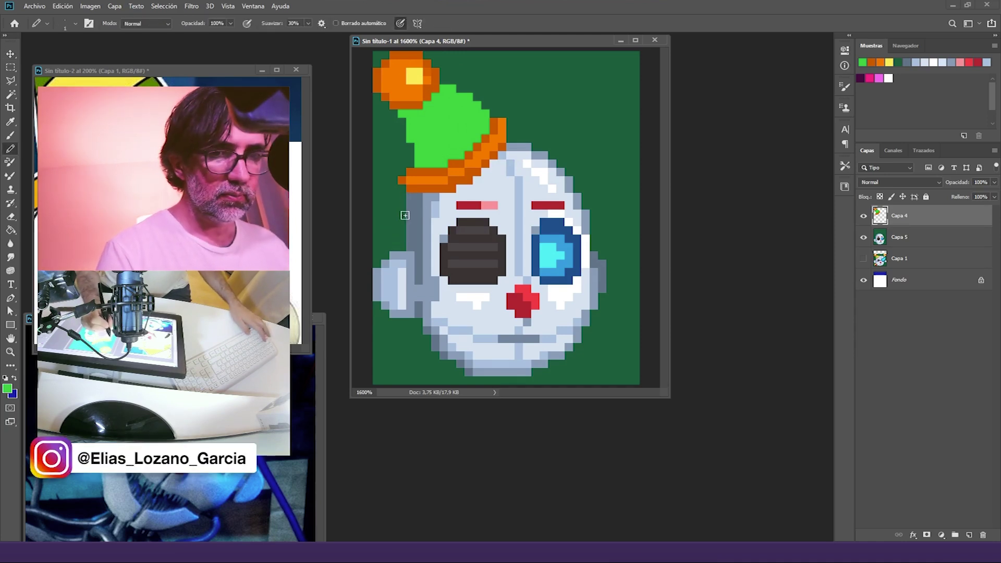
alt+click(392, 233)
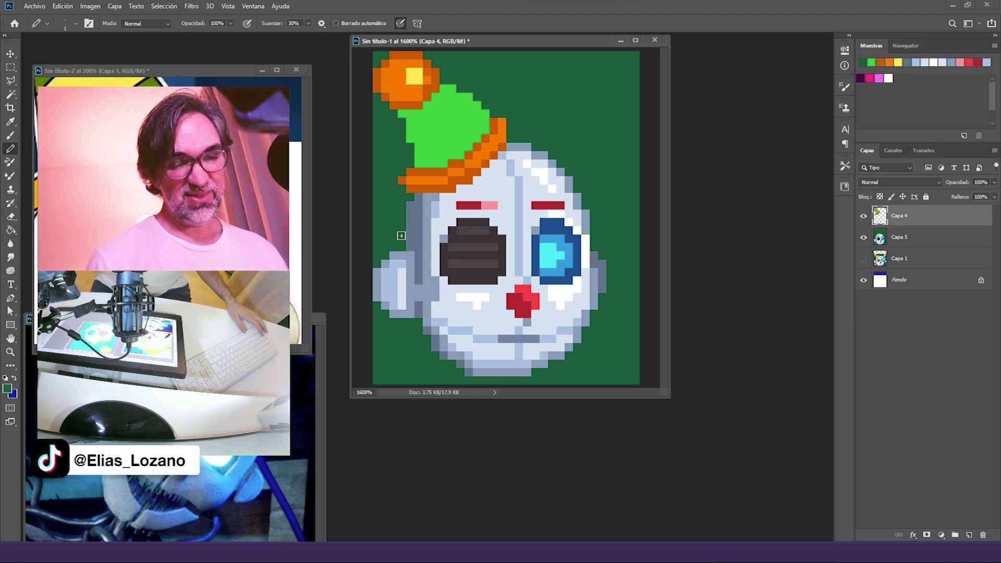
Step: Paint three yellow stripes across the hat's green body with the Pencil, using the yellow of the pompom's highlight
alt+click(415, 77)
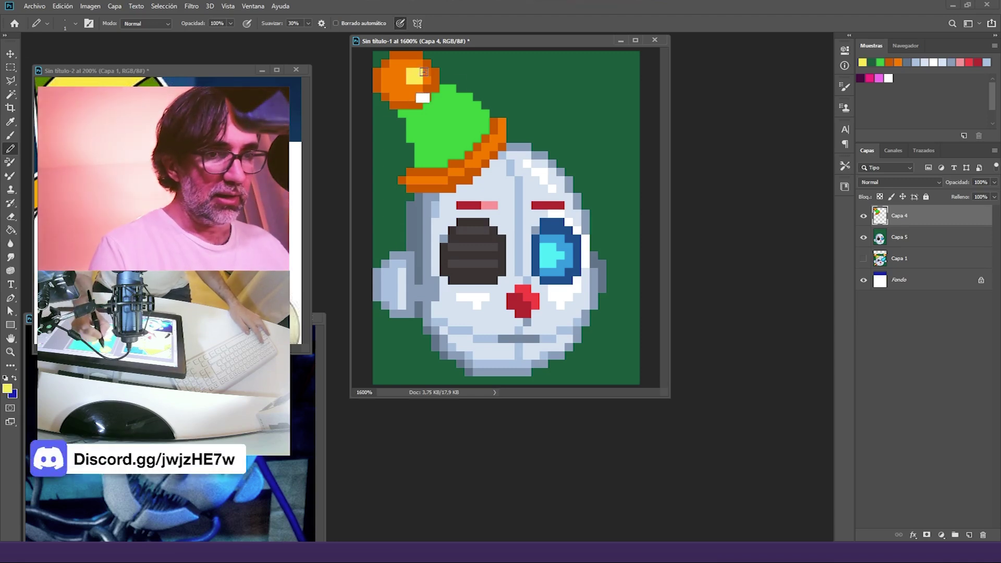
drag(433, 164, 459, 155)
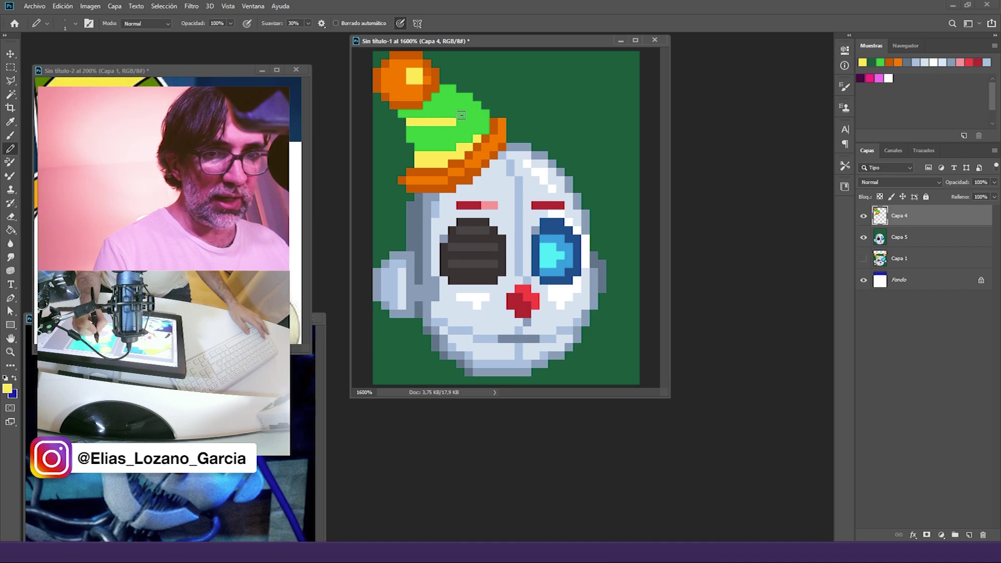
drag(462, 114, 479, 110)
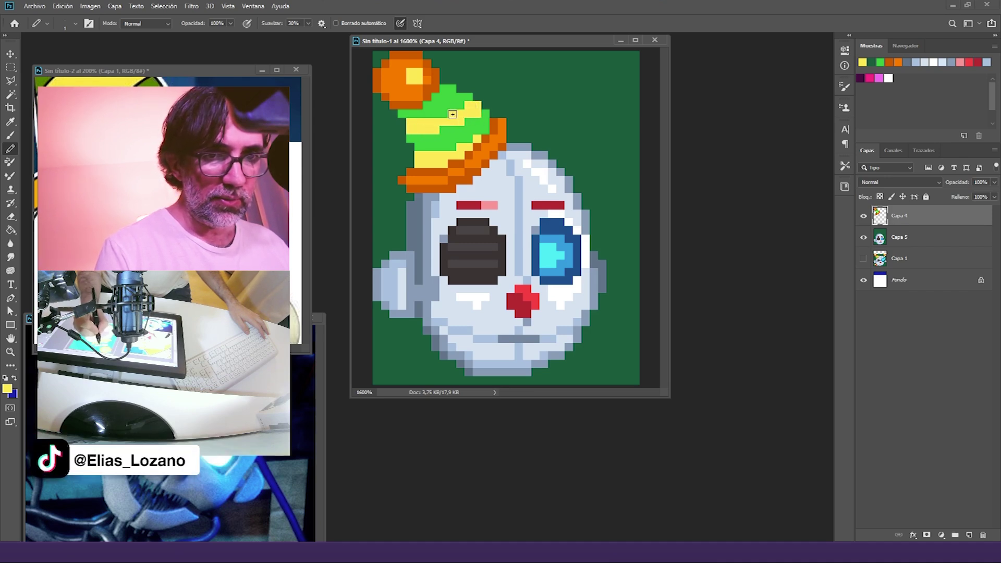
click(445, 97)
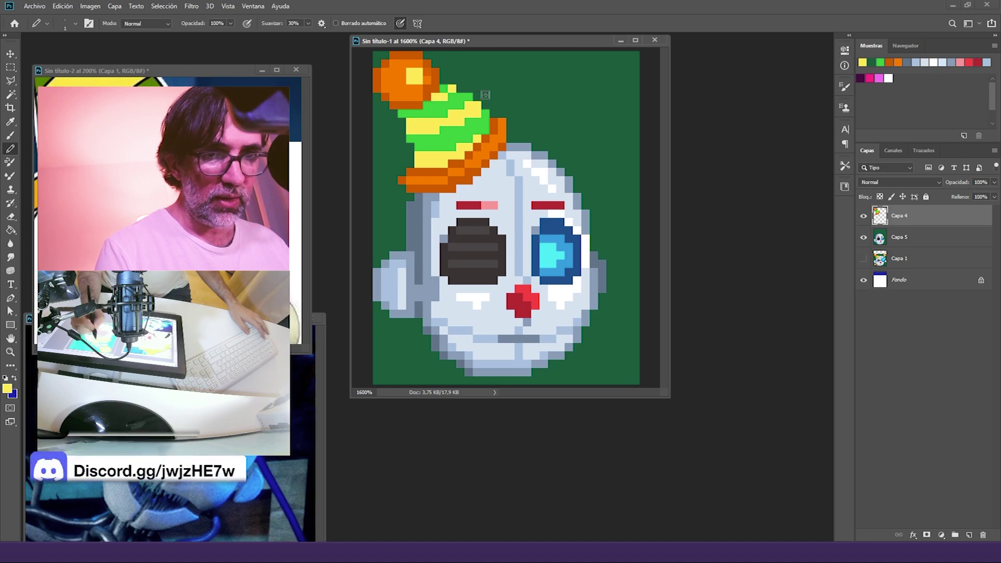
click(446, 90)
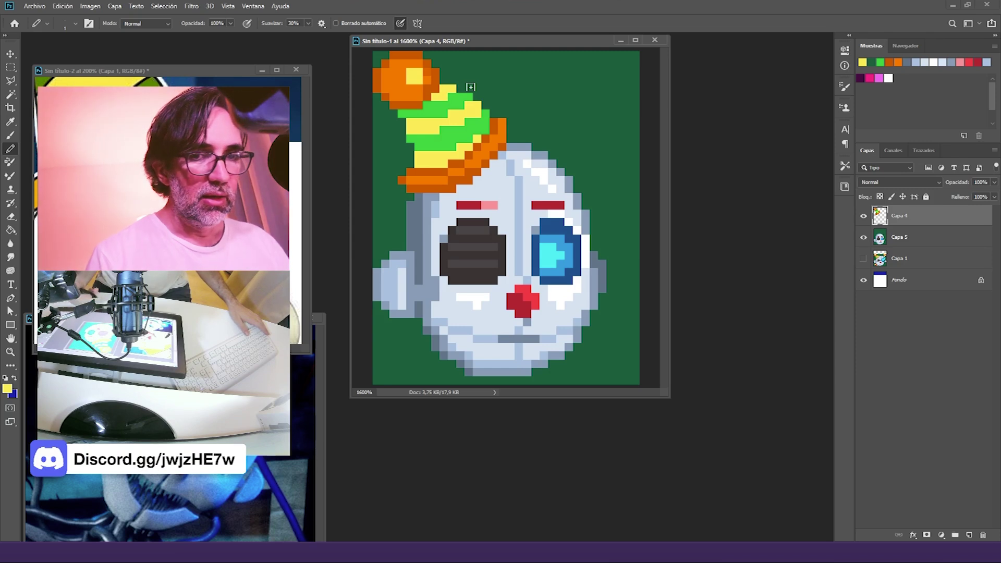
Step: Compare the redrawn portrait with the earlier version on Capa 1 by toggling the visibility of Capa 5 and Capa 4
click(865, 238)
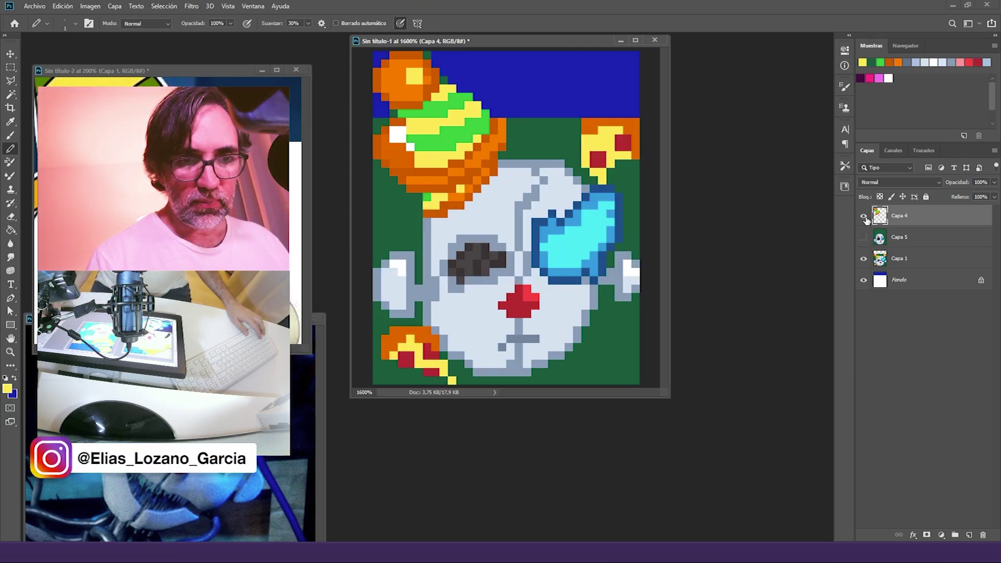
click(865, 216)
click(865, 218)
click(864, 237)
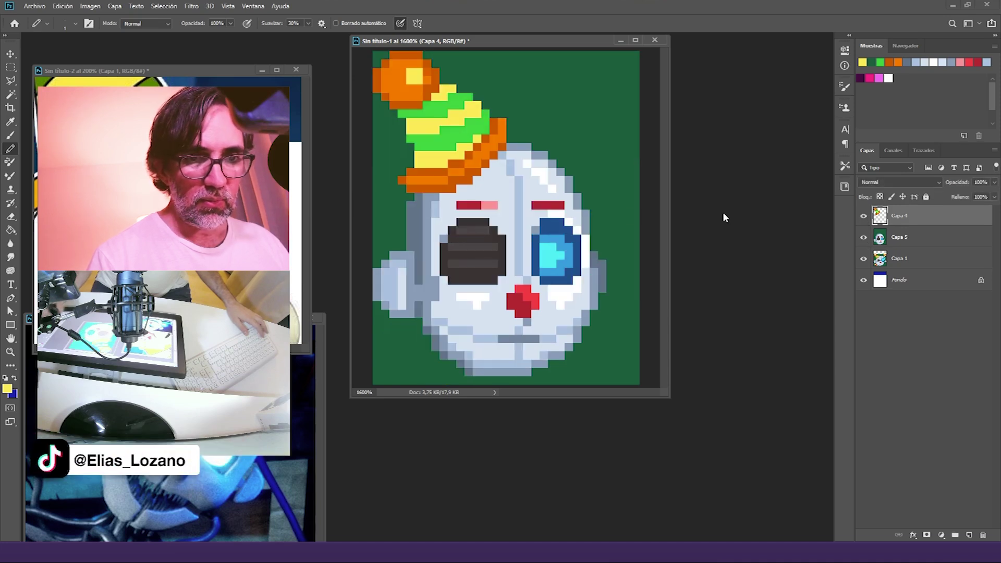
Step: Choose a darker mustard yellow and shade the left ends of the hat's yellow stripes with it
click(8, 389)
drag(592, 307, 595, 311)
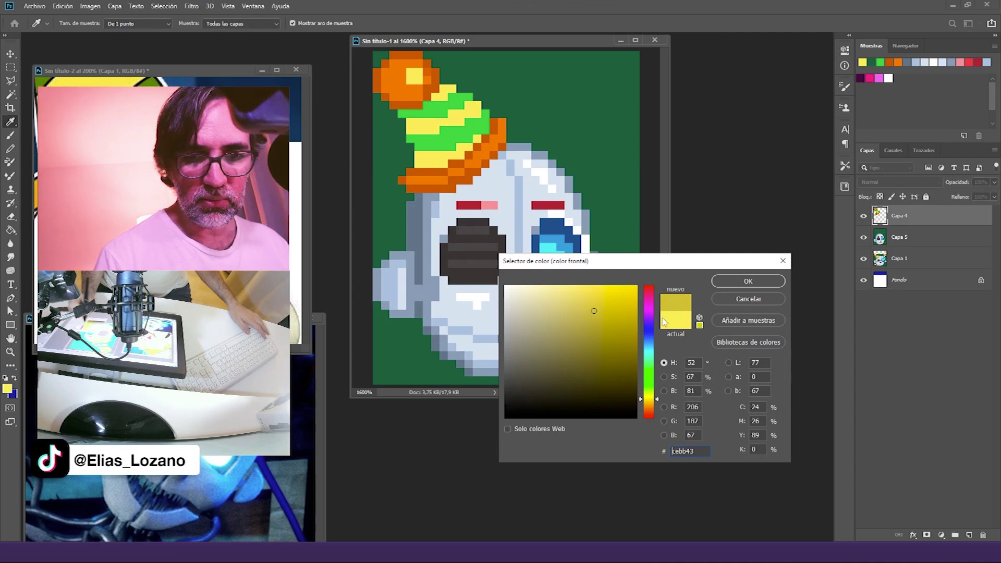
click(748, 282)
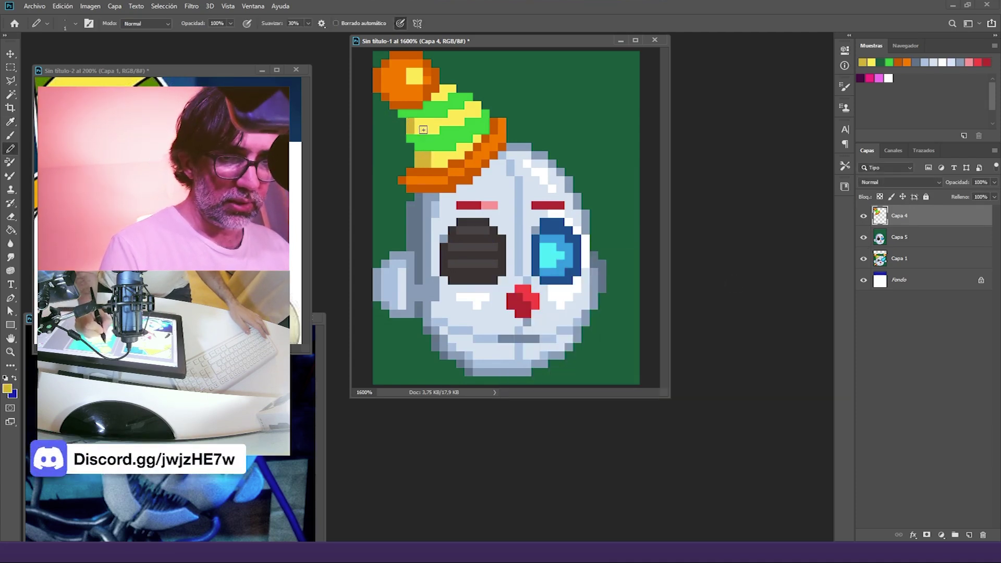
Step: Pick a darker, cooler green and shade the left ends of the hat's green stripes with it
click(8, 389)
click(449, 138)
drag(588, 318, 587, 331)
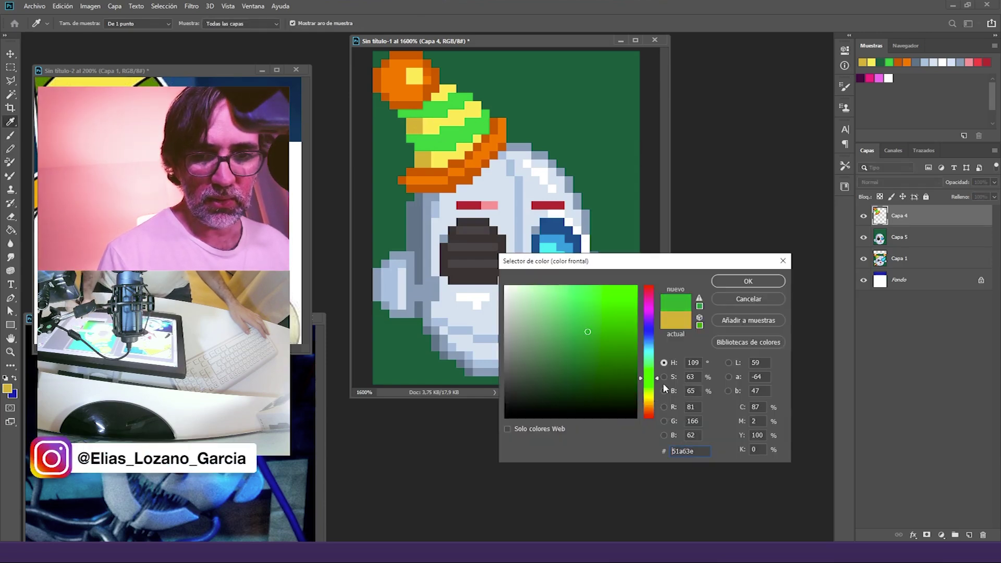
drag(653, 380, 653, 375)
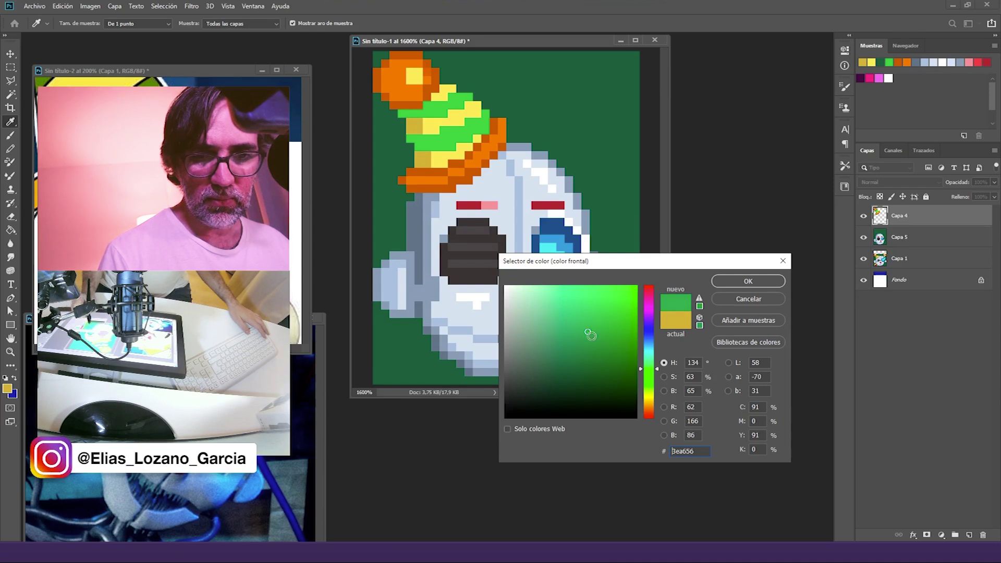
click(745, 281)
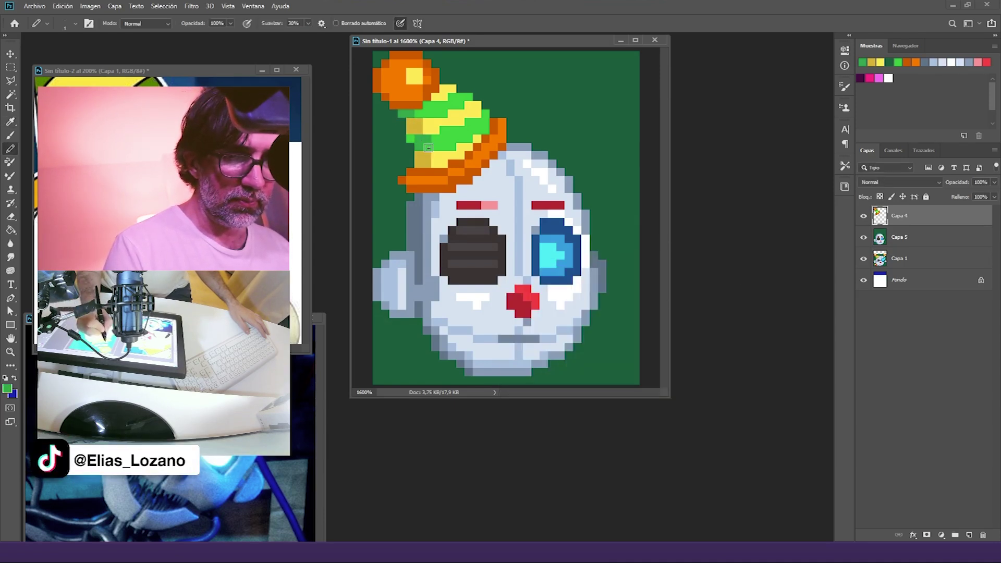
Step: Shade the left end of the hat's brim and the left side of the pompom with the brim's dark orange
alt+click(430, 171)
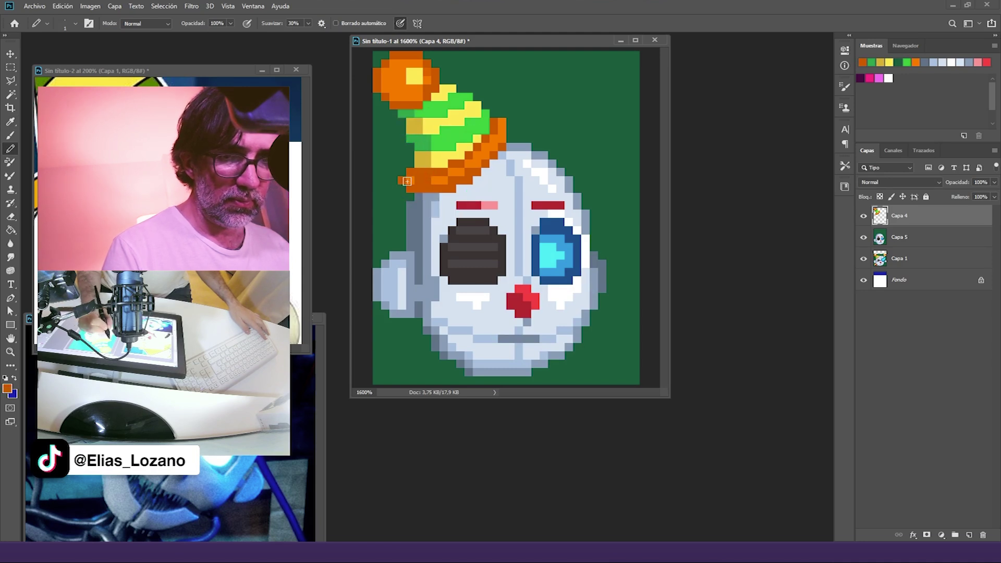
drag(385, 70, 397, 99)
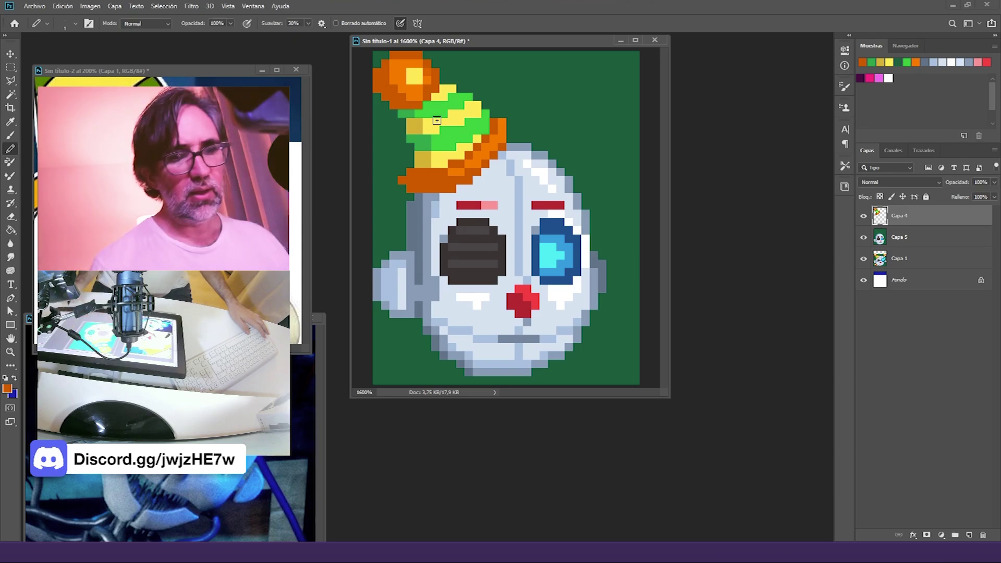
Step: Select Capa 4 and Capa 5 together and move the whole portrait one pixel right
key(ctrl+minus)
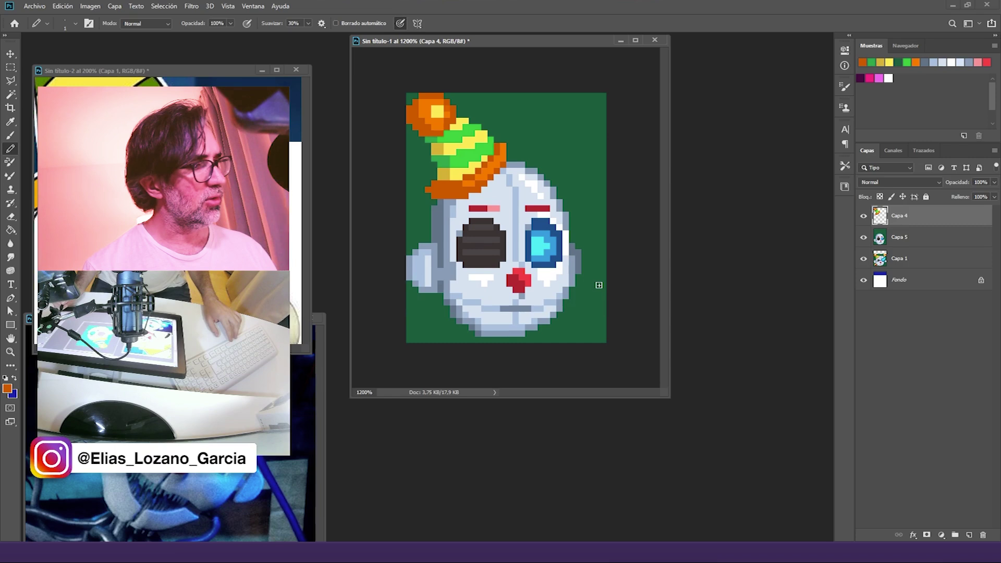
key(v)
shift+click(916, 237)
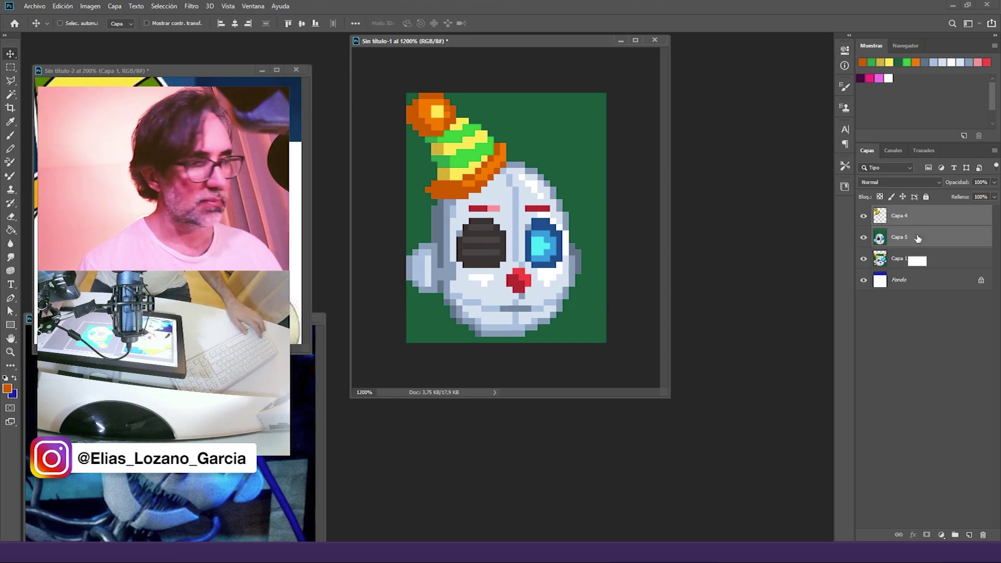
key(Right)
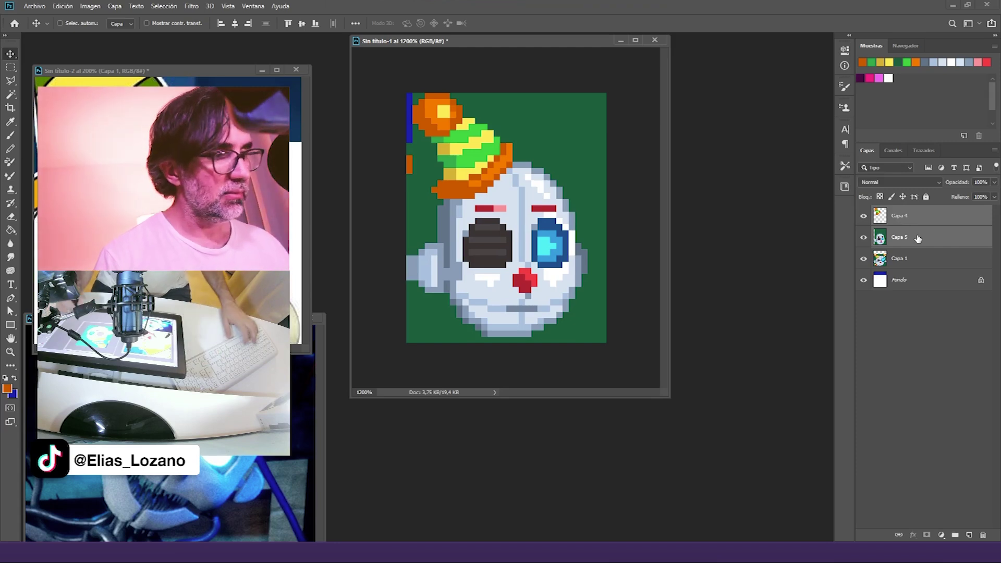
Step: Merge Capa 4 and Capa 5, and paint the canvas's left edge column beside the hat and ear with the dark green background colour
key(b)
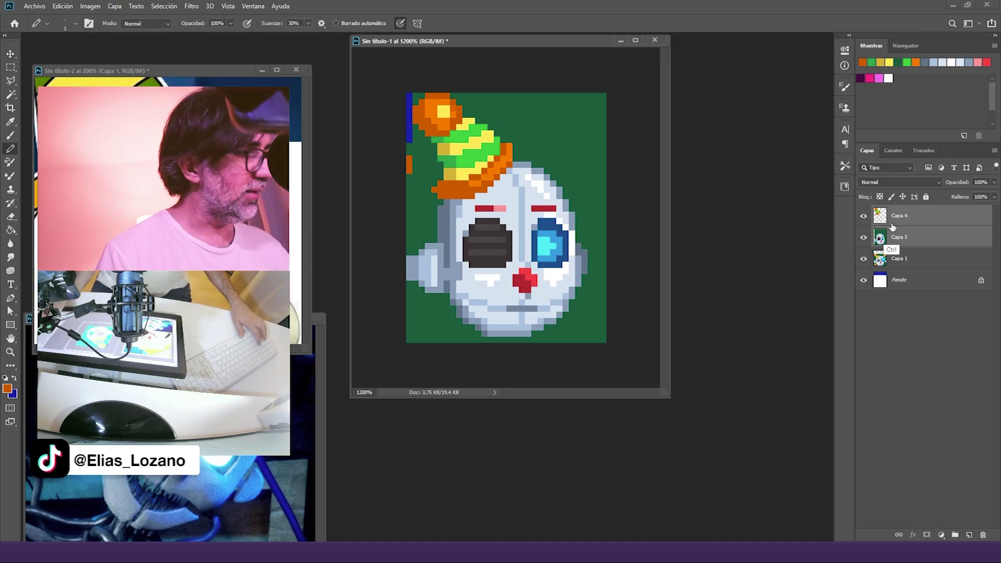
key(ctrl+e)
alt+click(504, 108)
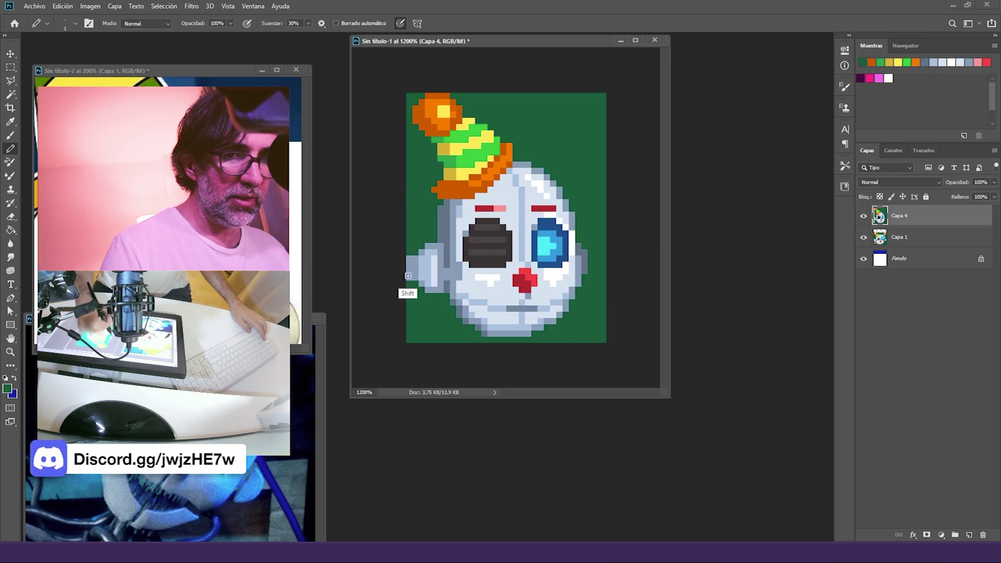
Step: Compare the merged portrait with the original on Capa 1 by repeatedly hiding and showing Capa 4
click(864, 216)
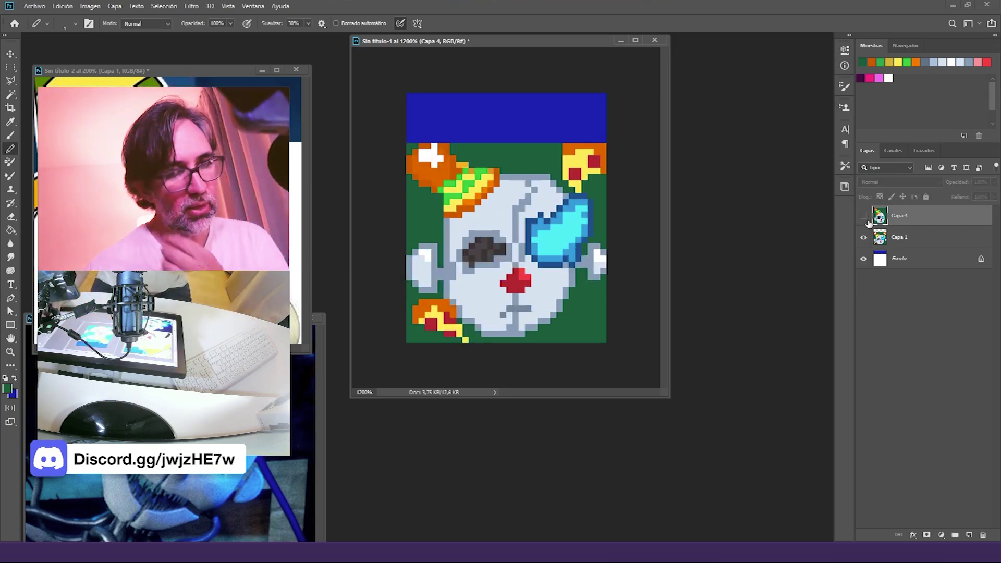
click(864, 216)
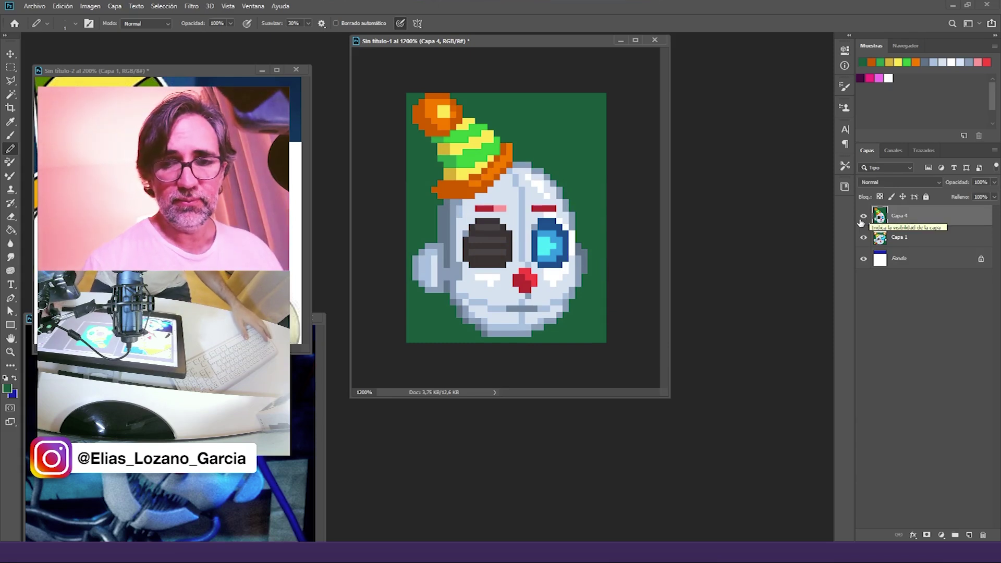
click(864, 216)
click(865, 217)
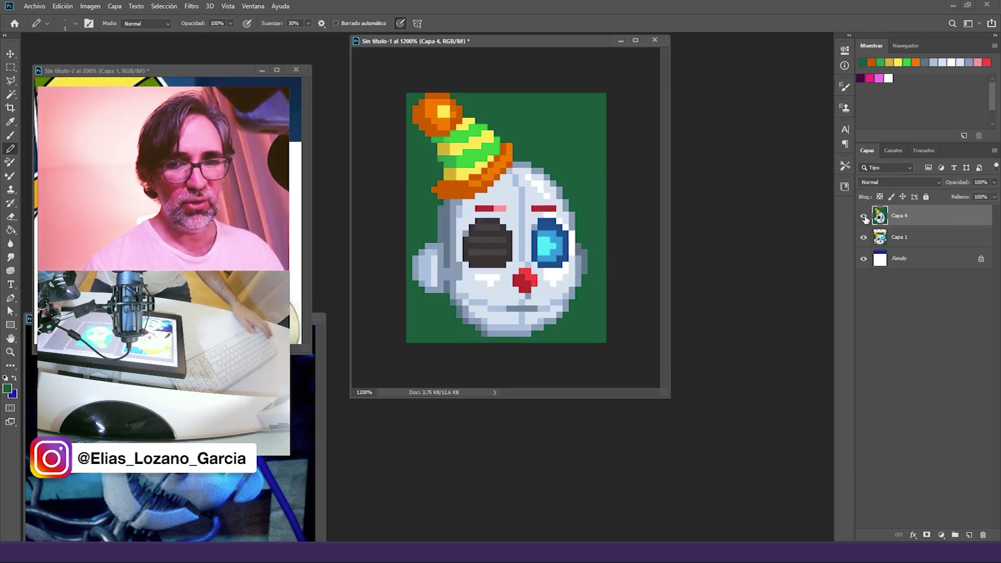
click(864, 217)
click(864, 217)
click(865, 217)
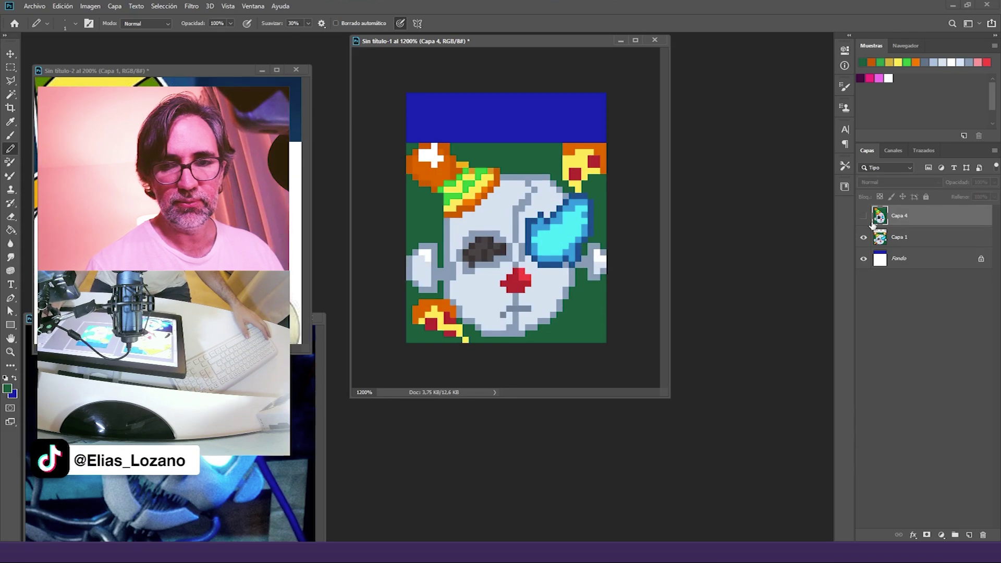
Step: Copy both pizza slices from Capa 1 to a new layer, place it above Capa 4 and show Capa 4 again
key(m)
drag(607, 124, 562, 193)
drag(450, 300, 468, 343)
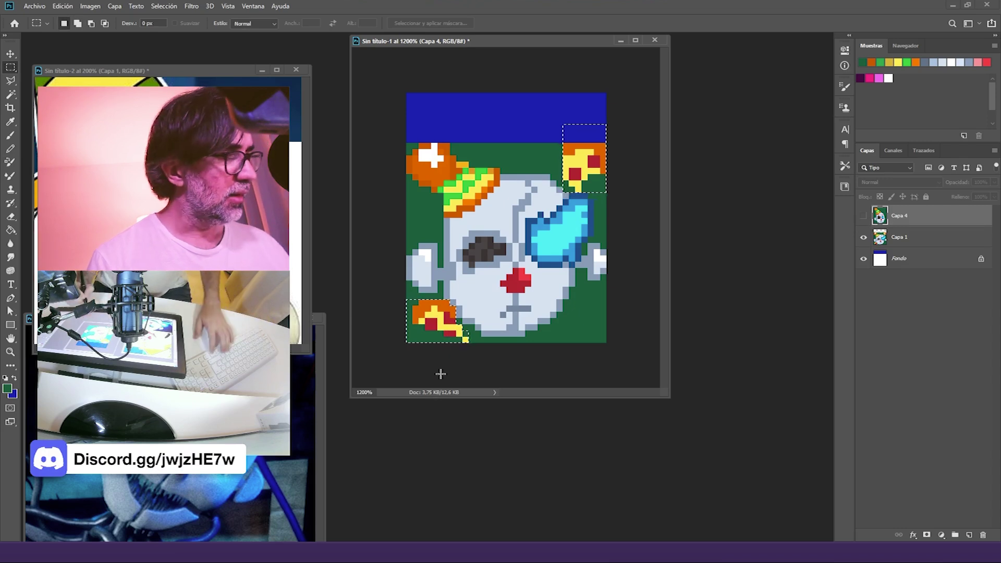
click(899, 238)
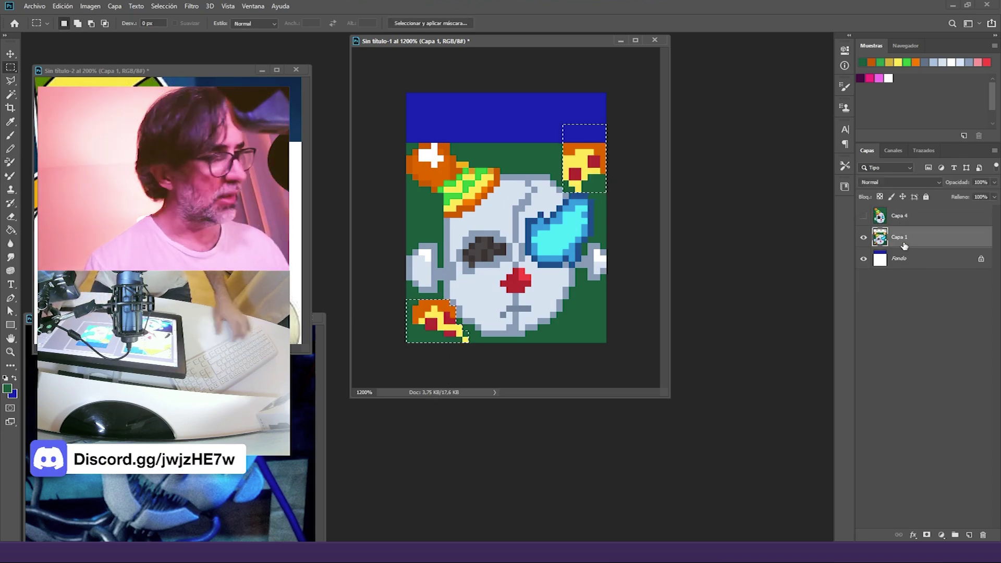
key(ctrl+j)
drag(905, 240, 909, 208)
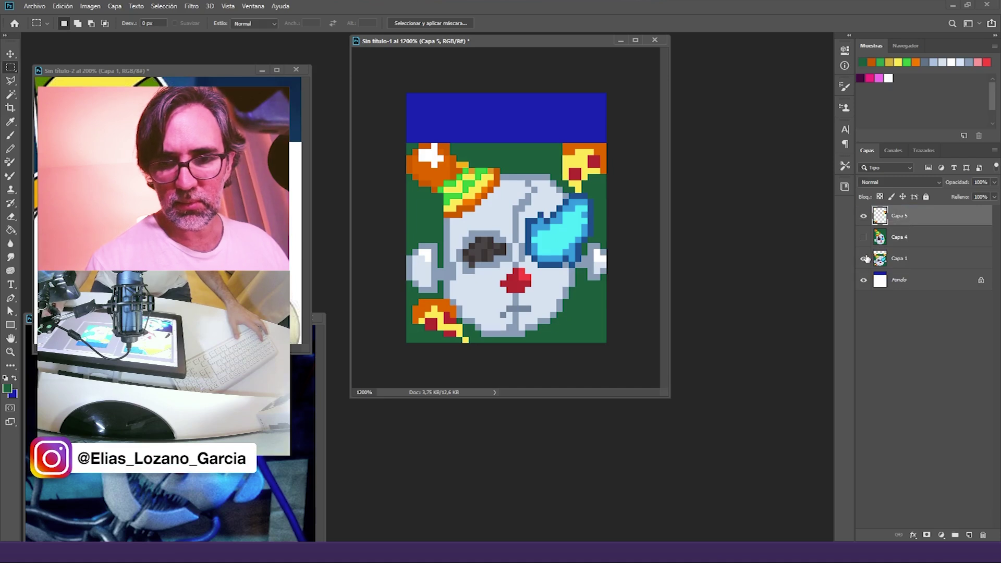
click(865, 238)
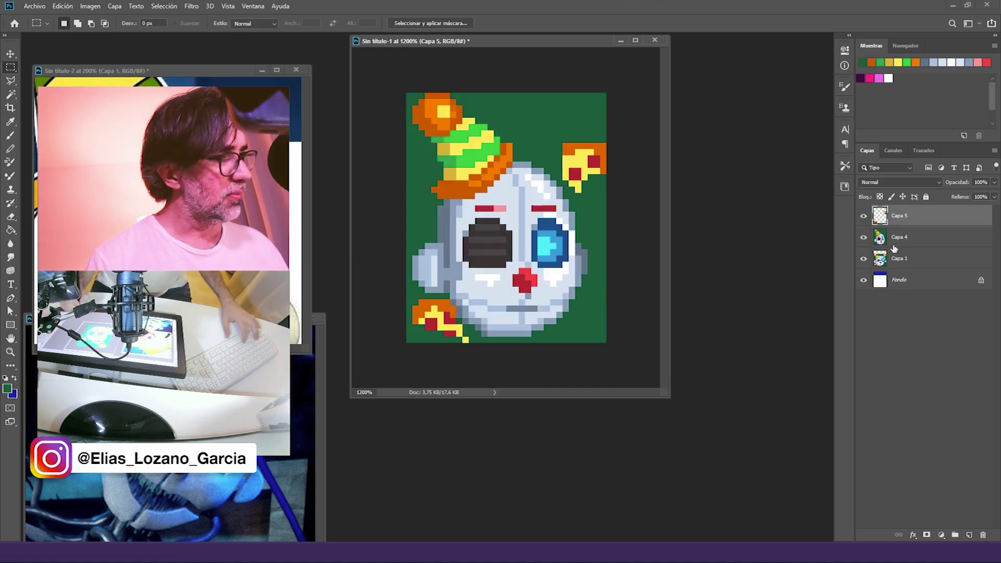
Step: Move the upper-right pizza slice five pixels up on Capa 5 and deselect it
drag(559, 185, 613, 125)
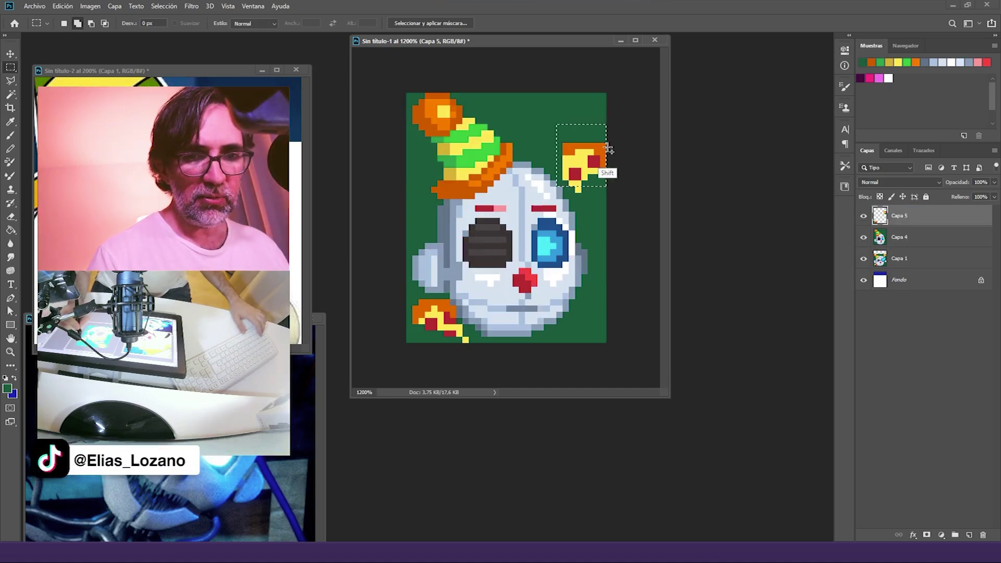
key(v)
key(Up)
key(Up)
key(Up)
key(Up)
key(Up)
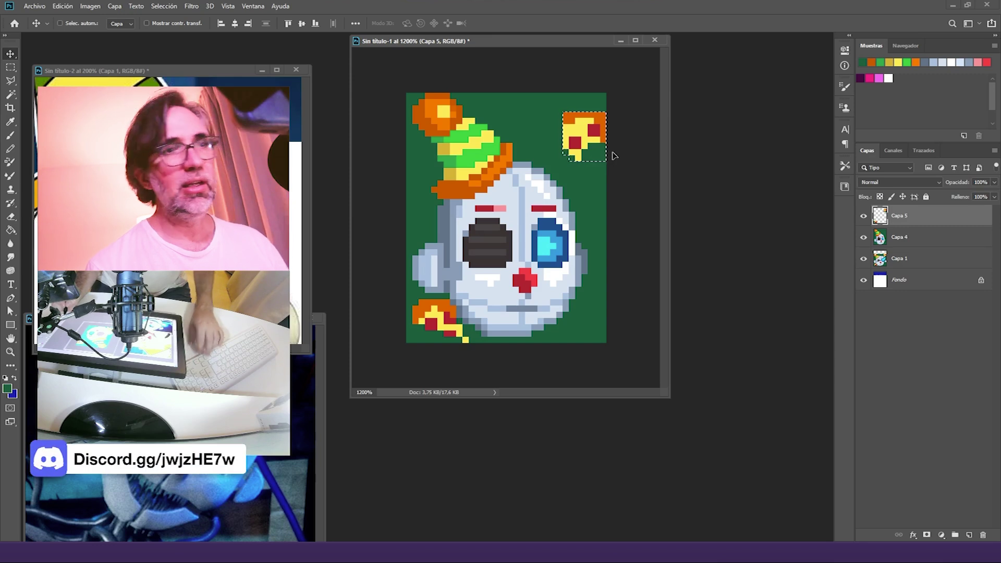
key(ctrl+d)
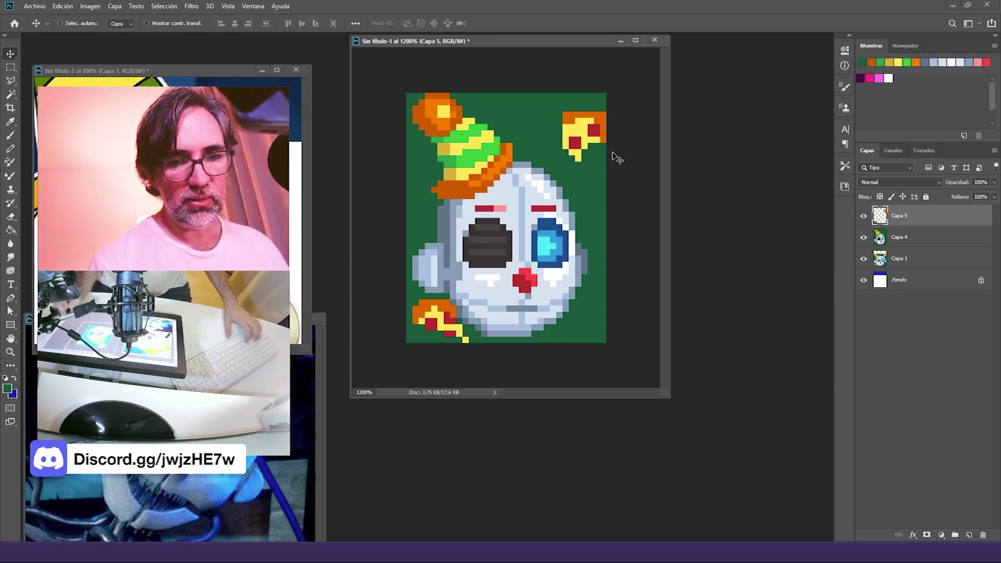
Step: Extend the upper-right pizza slice on Capa 5 with a longer yellow tip and taller orange crust, trimming its edges with background green
key(b)
alt+click(571, 151)
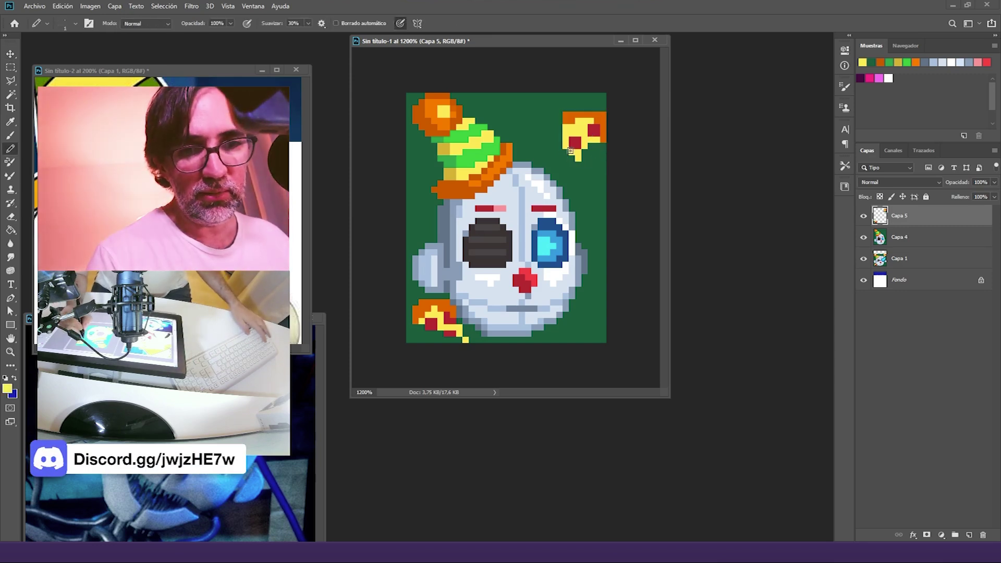
drag(562, 143, 566, 162)
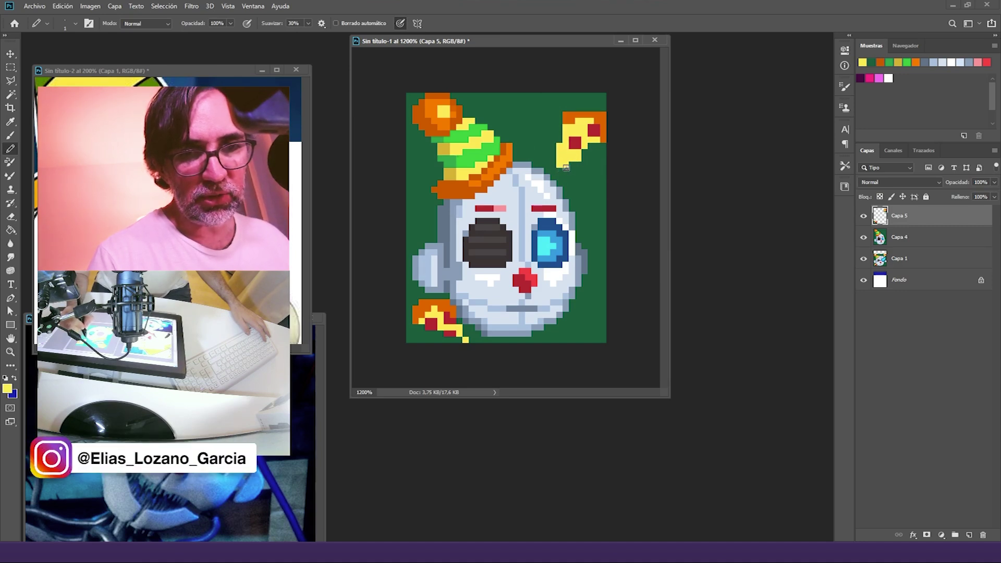
alt+click(588, 111)
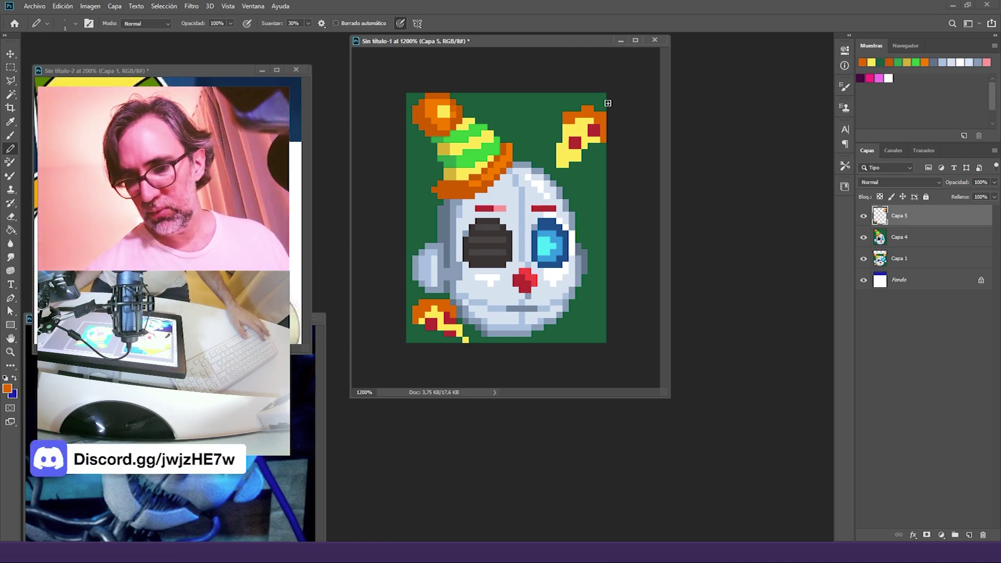
alt+click(570, 158)
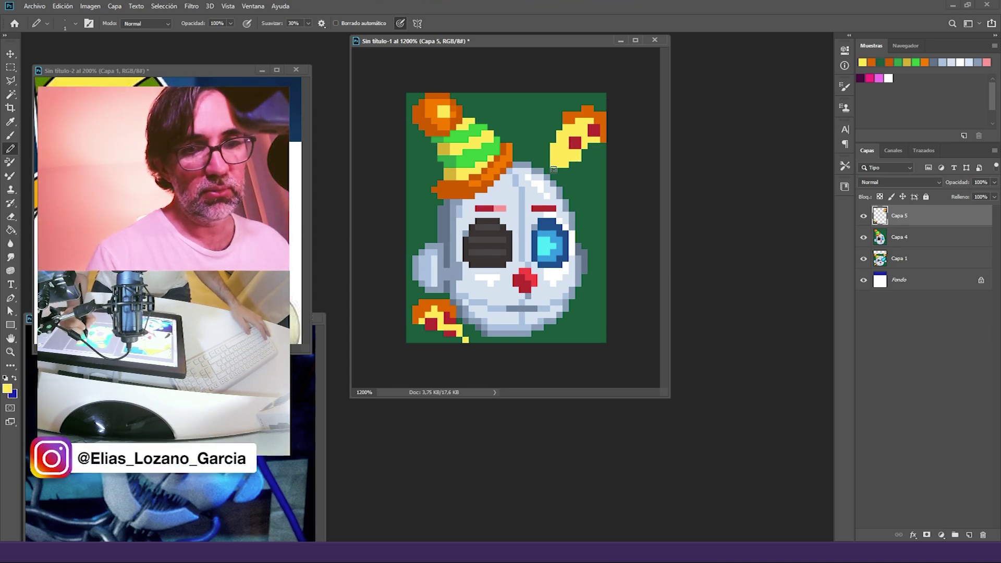
alt+click(581, 159)
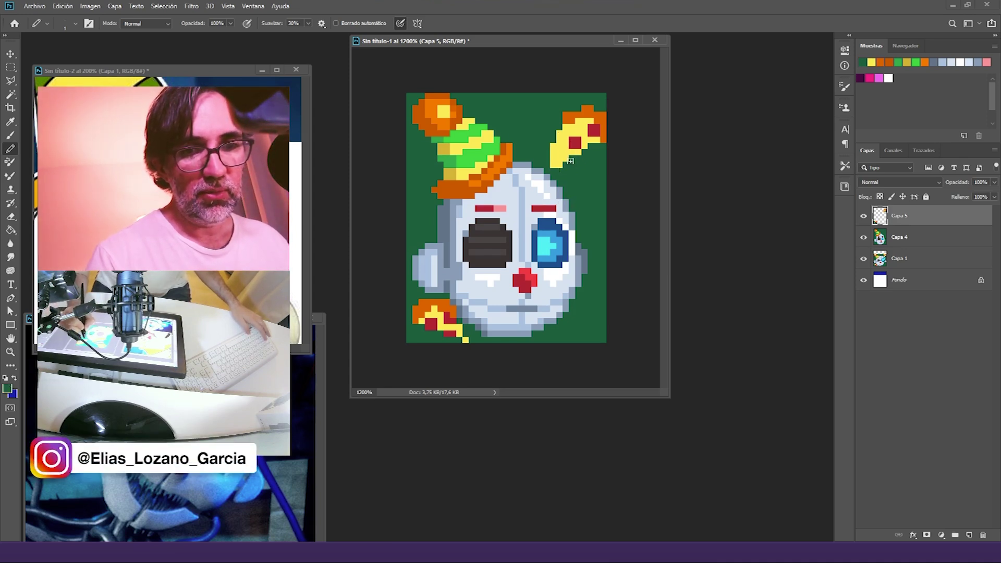
alt+click(543, 150)
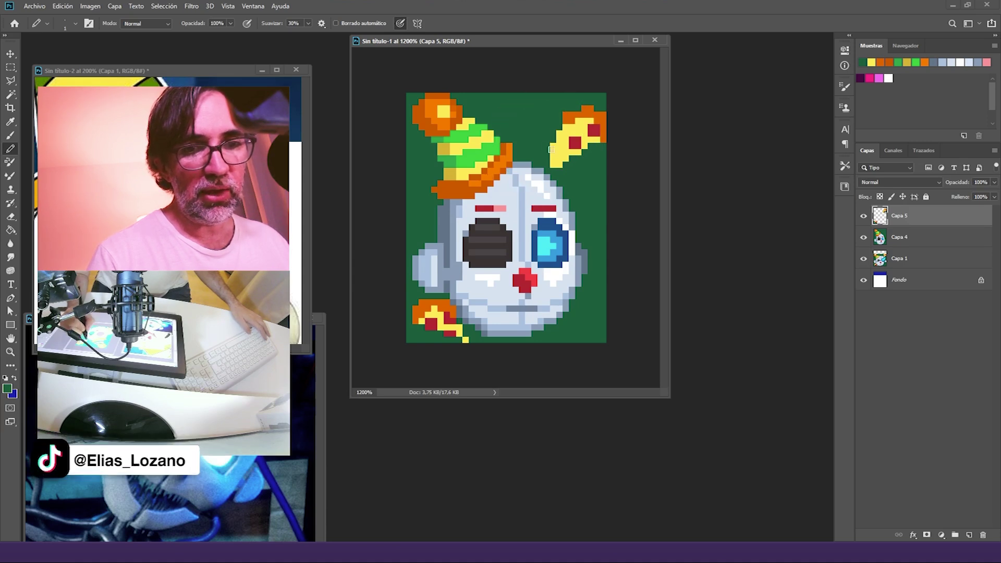
Step: Mix a light beige from the crust's orange and recolour the upper-right pizza slice's crust with it
alt+click(580, 110)
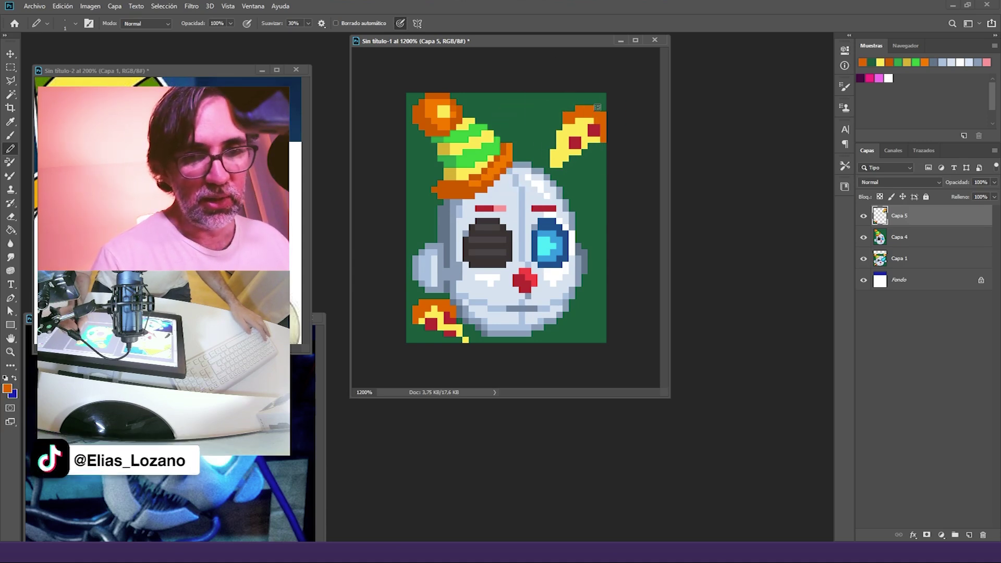
click(7, 389)
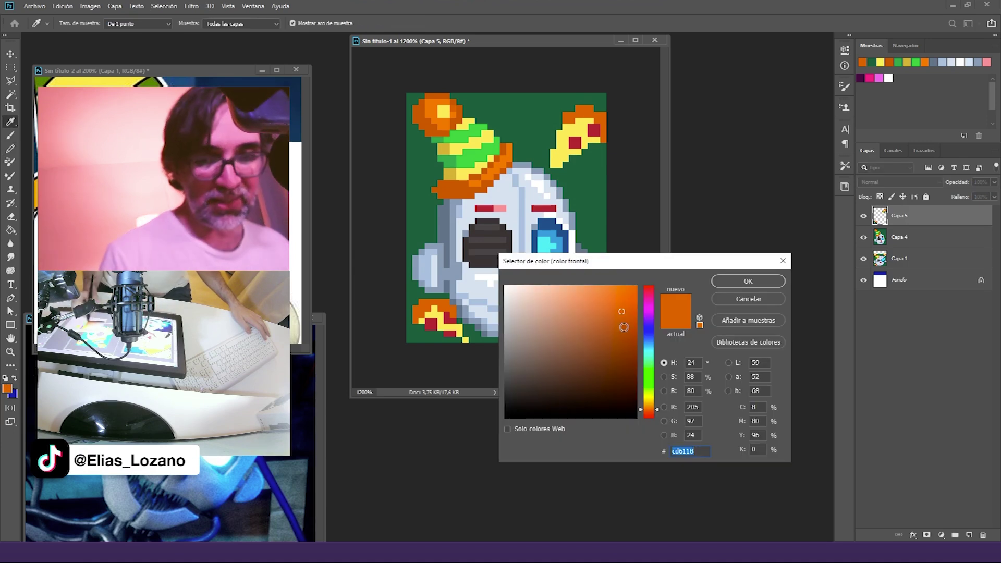
drag(571, 326, 557, 304)
drag(652, 410, 650, 406)
click(737, 281)
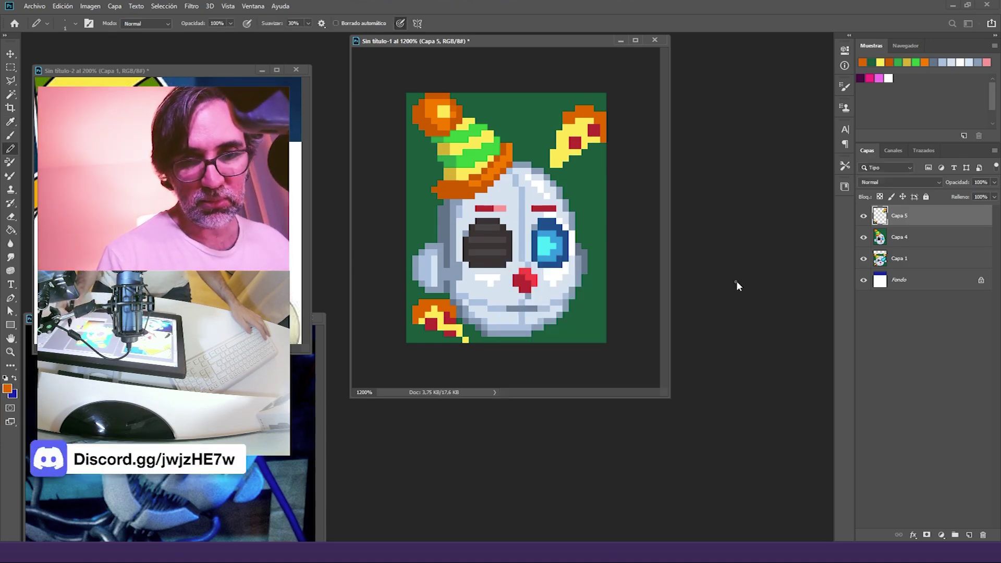
click(566, 115)
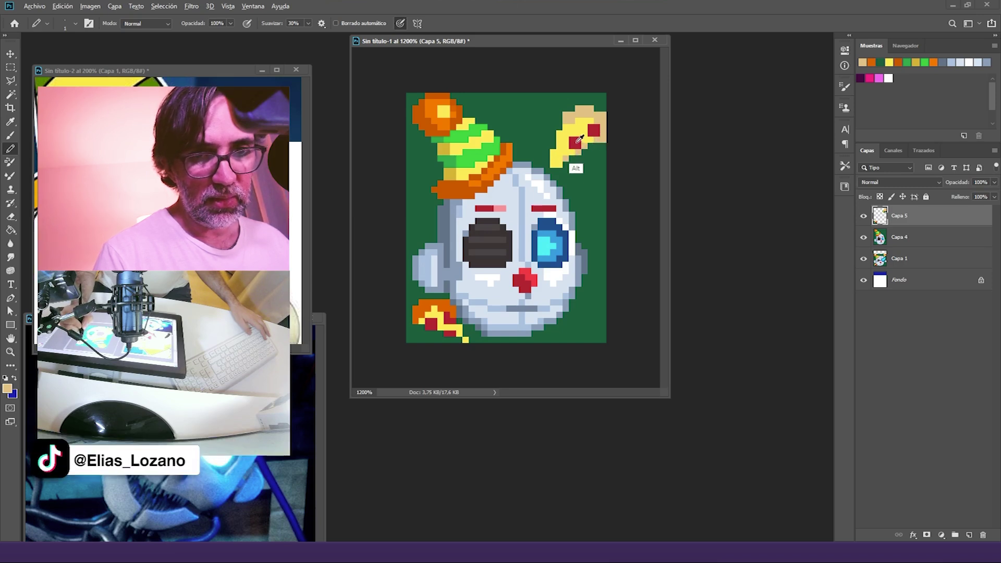
Step: Paint dark red sauce beneath the upper-right slice's crust and touch up the cheese around the pepperoni in yellow
alt+click(571, 145)
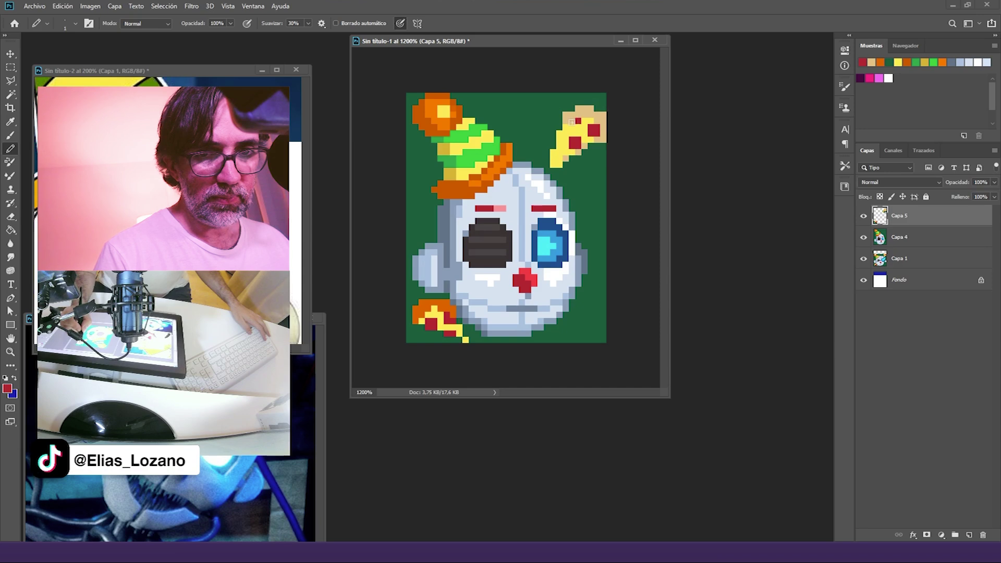
click(597, 124)
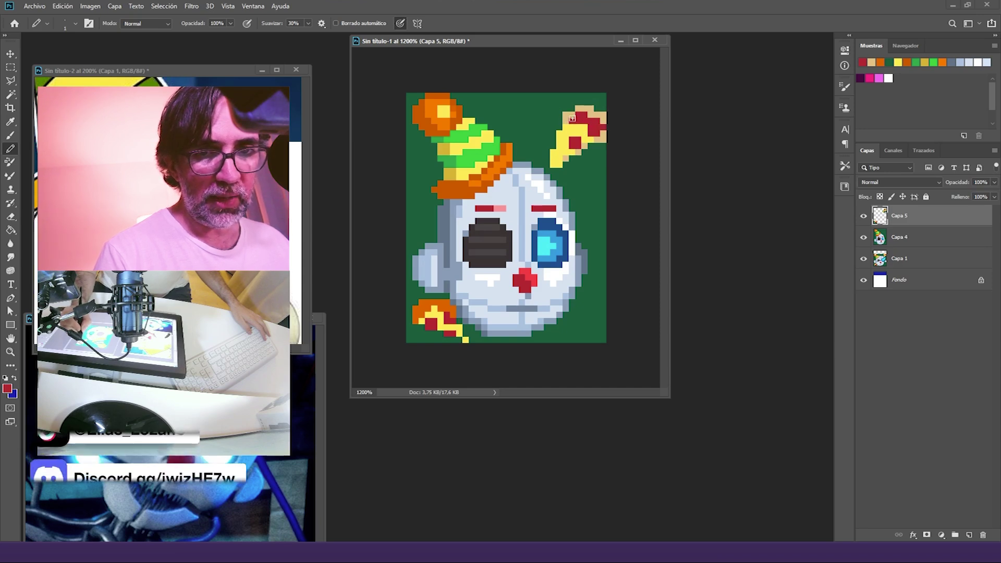
alt+click(577, 147)
Step: Repaint the lower-left pizza slice with a beige crust, a dark red sauce band and a wider yellow cheese area with beige edging
alt+click(587, 123)
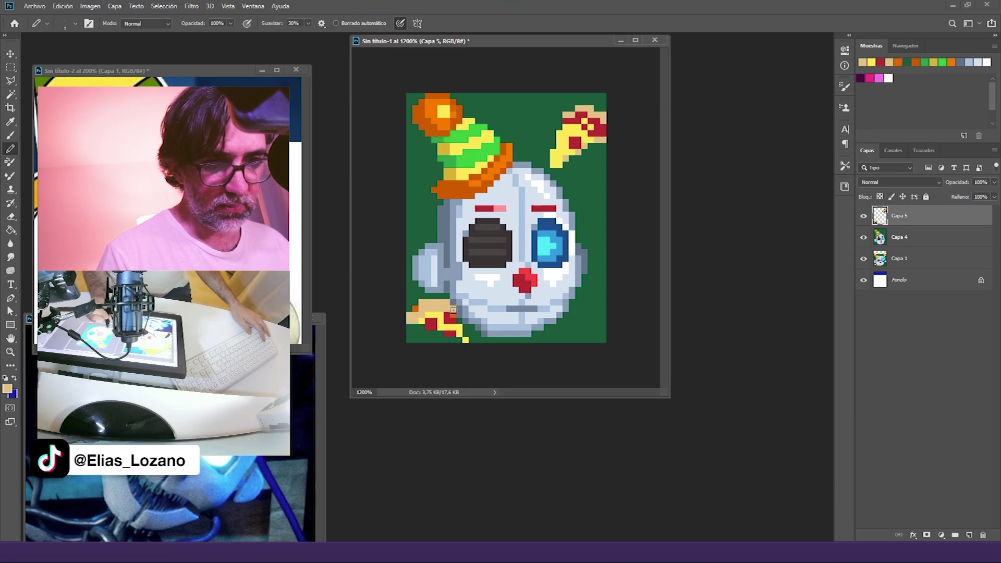
alt+click(455, 322)
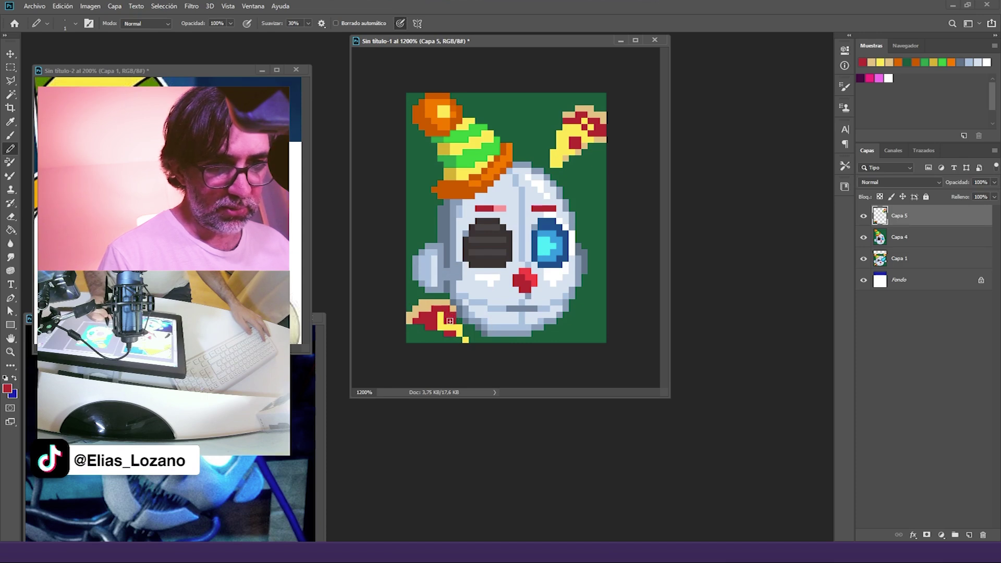
alt+click(438, 320)
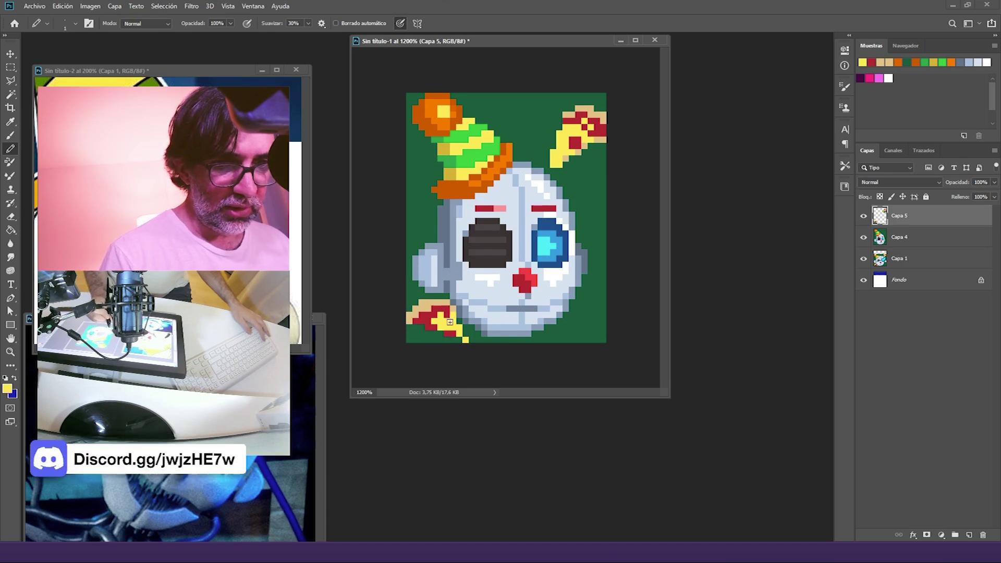
alt+click(420, 329)
alt+click(415, 326)
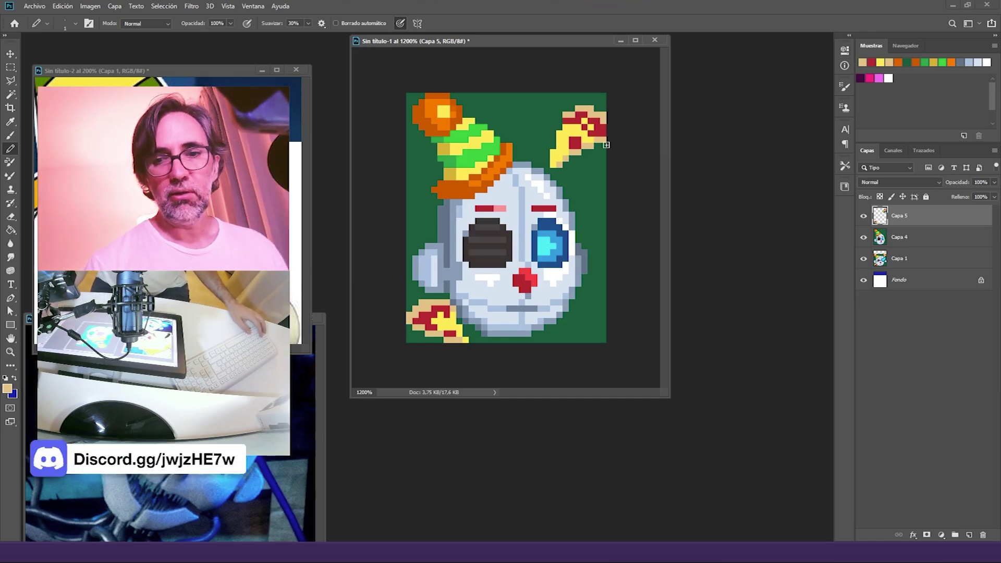
Step: Merge Capa 4 and Capa 5 and hide the merged layer
shift+click(902, 237)
key(ctrl+e)
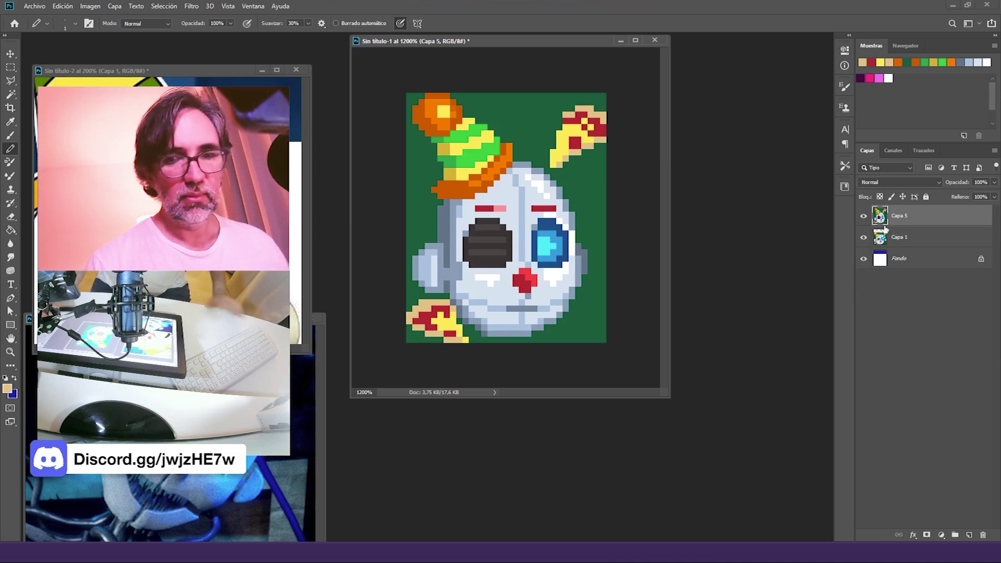
click(865, 216)
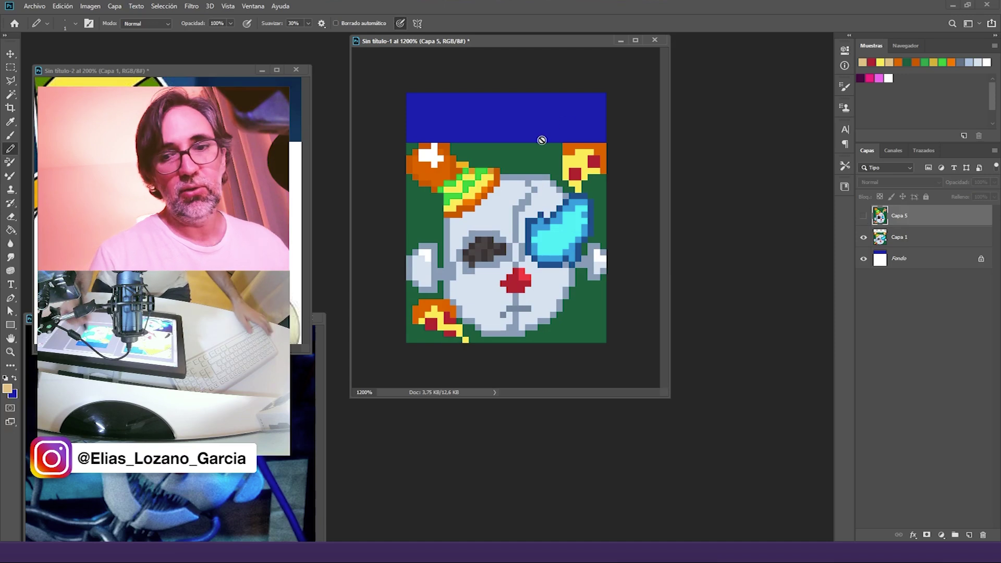
Step: Fill the blue area of the Fondo layer with the dark grey of the workspace
click(902, 259)
key(g)
alt+click(582, 91)
click(574, 115)
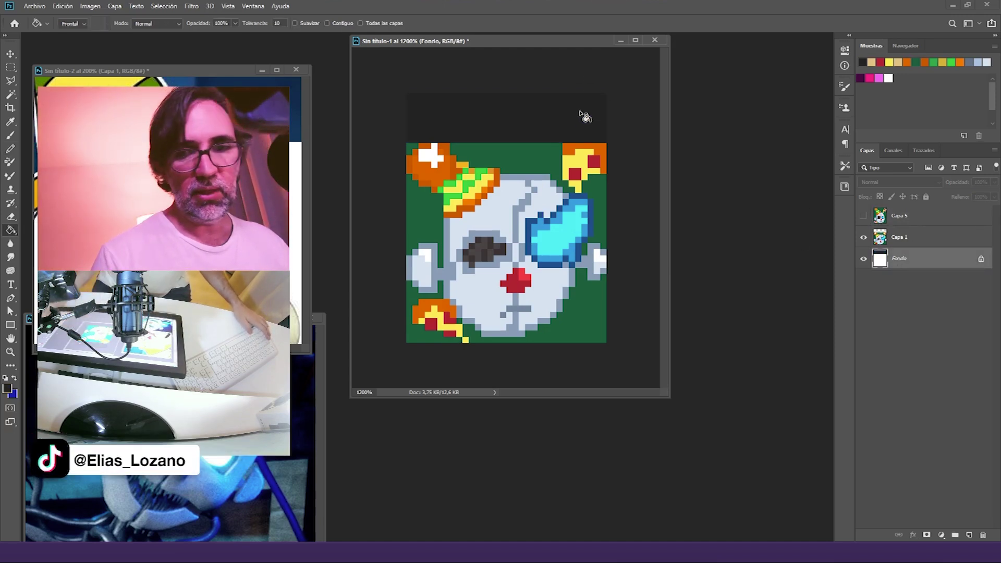
Step: Compare the finished portrait with the original on Capa 1 by toggling the merged layer, leaving it shown
click(864, 217)
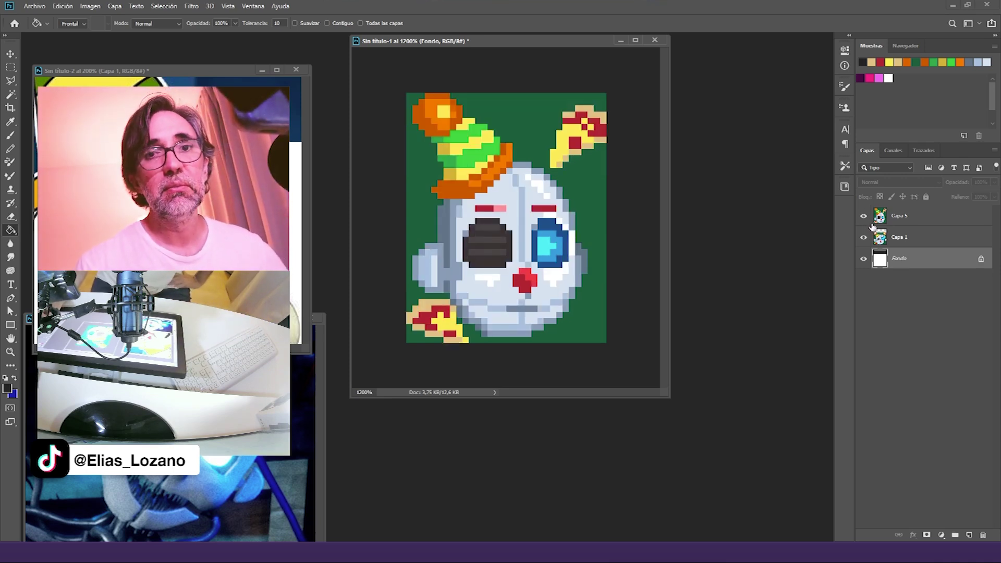
click(865, 217)
click(866, 217)
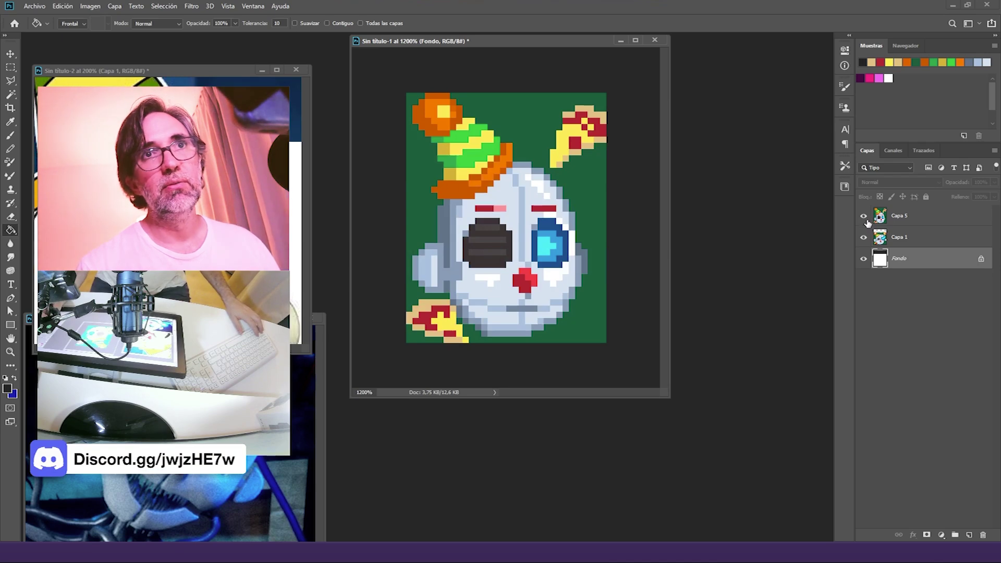
Step: Save the portrait as a PSD in the Tiktok folder with layers kept and compatibility maximized
key(ctrl+s)
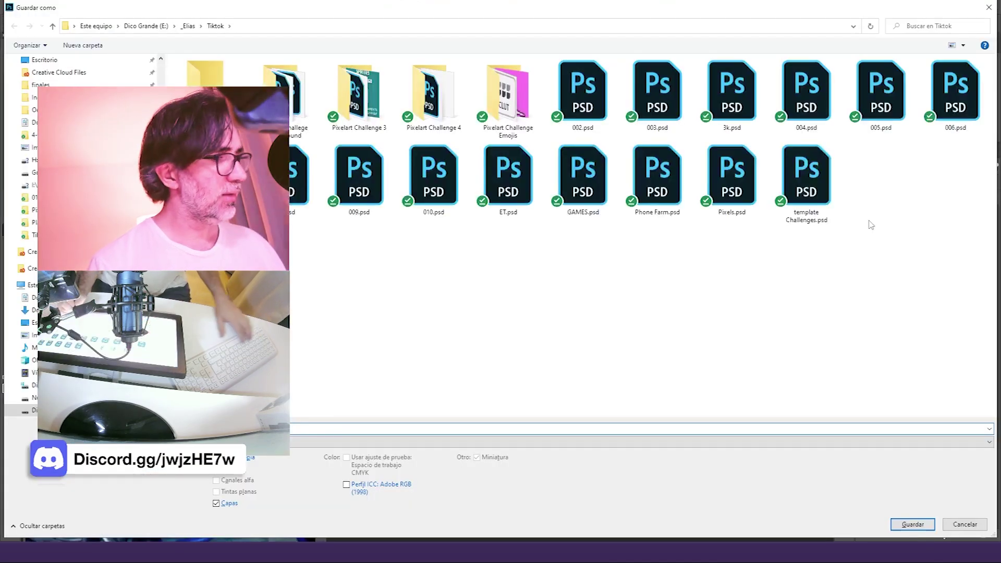
key(Return)
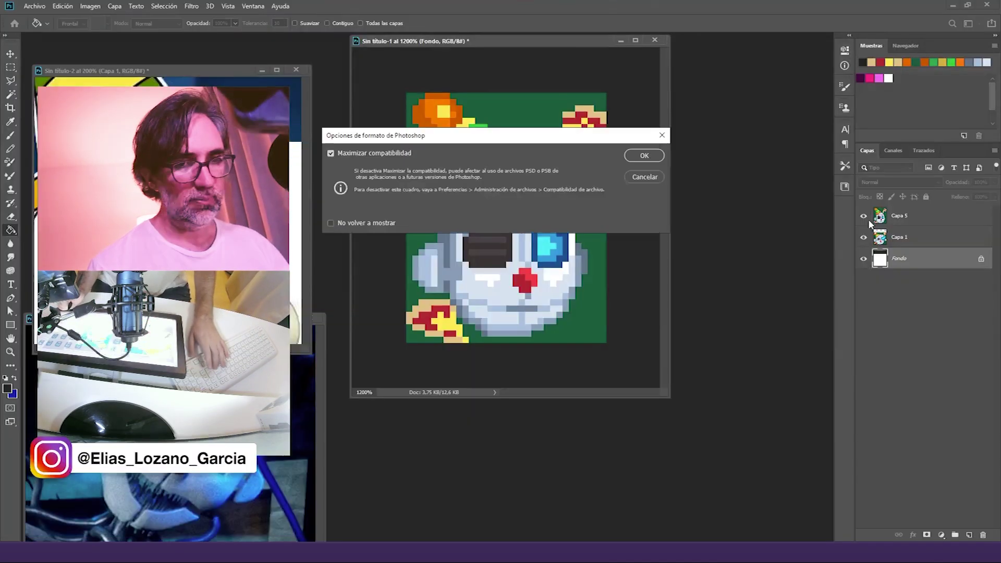
key(Return)
Step: Close the portrait document and both reference image documents, discarding the references' unsaved changes
click(655, 40)
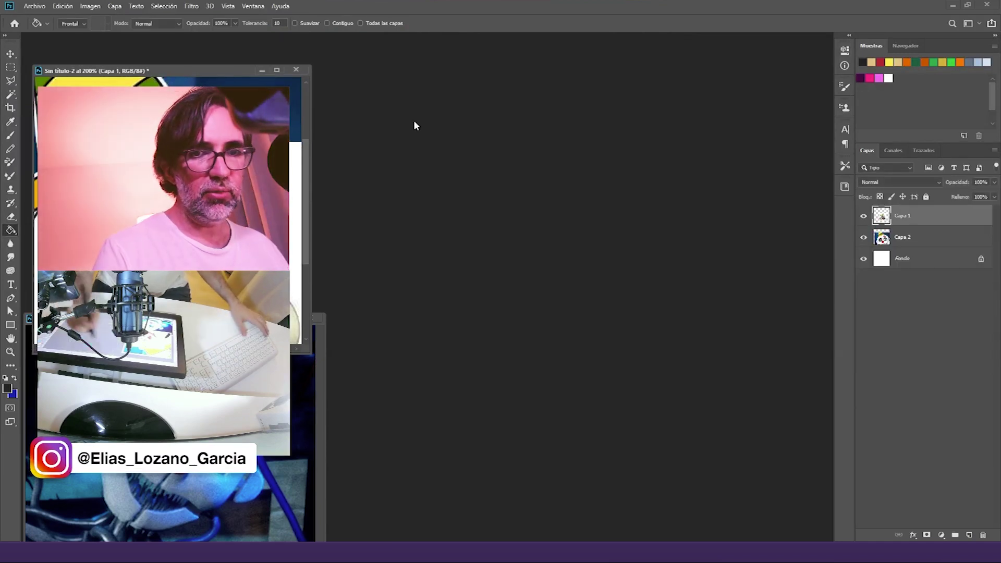
click(296, 69)
click(514, 204)
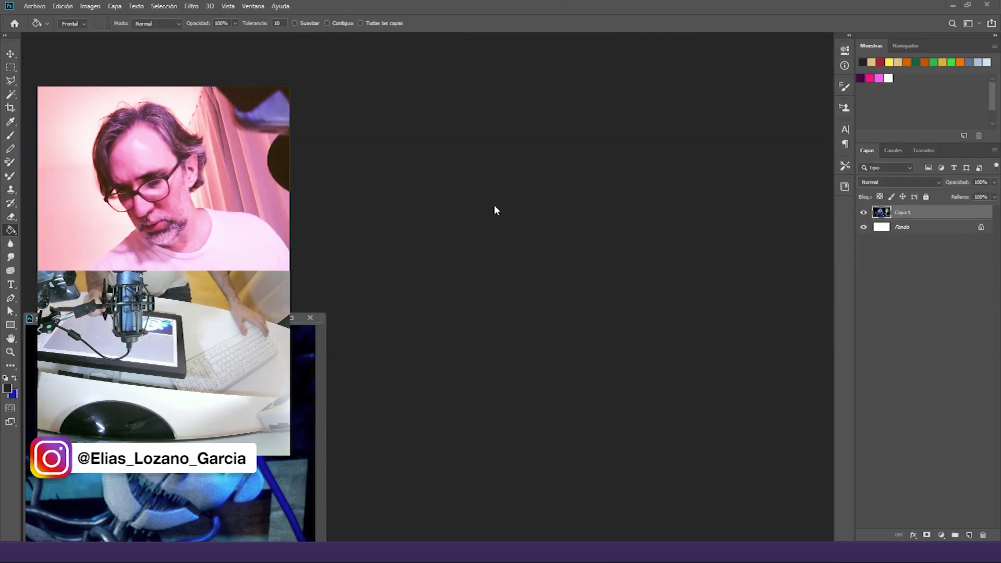
click(310, 318)
click(525, 205)
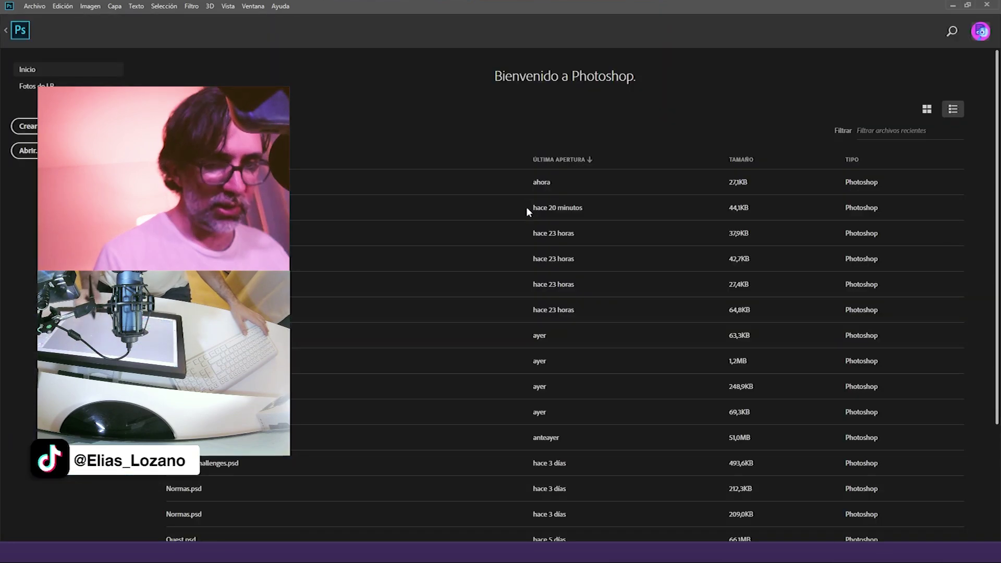
Step: Switch to the Chrome window and close the ennard fnaf image search and ennard.png tabs
mouse_move(371, 551)
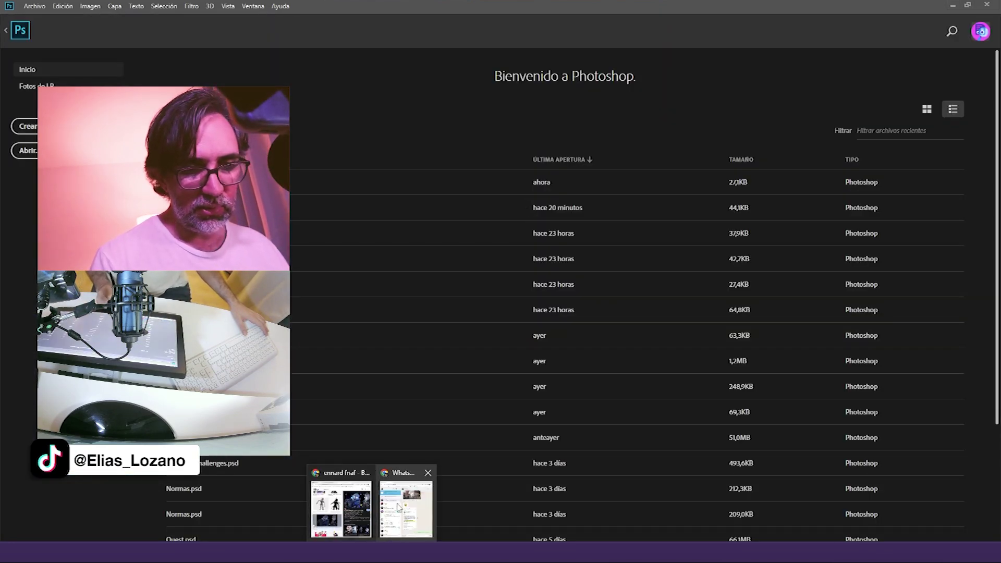
click(341, 503)
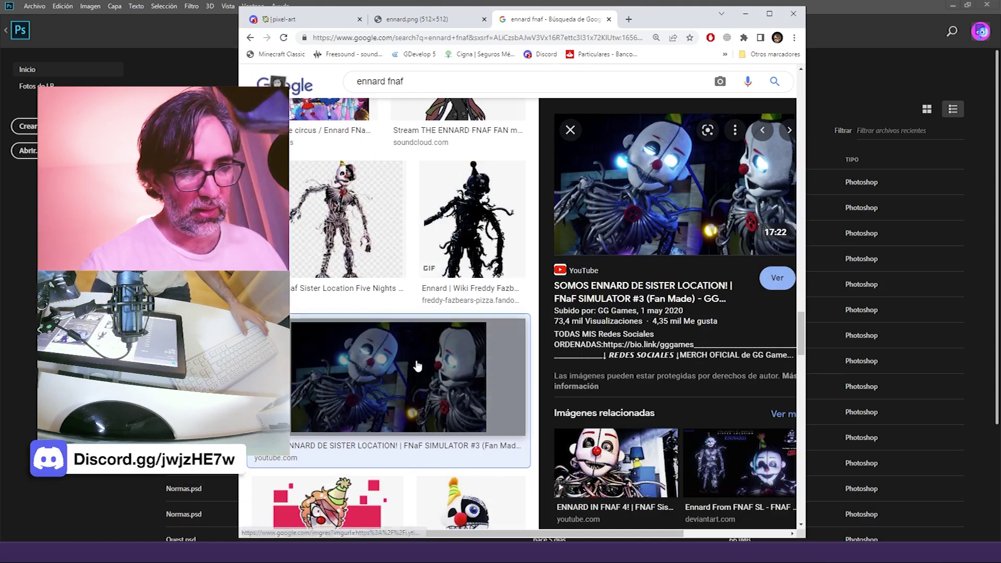
click(484, 20)
click(484, 19)
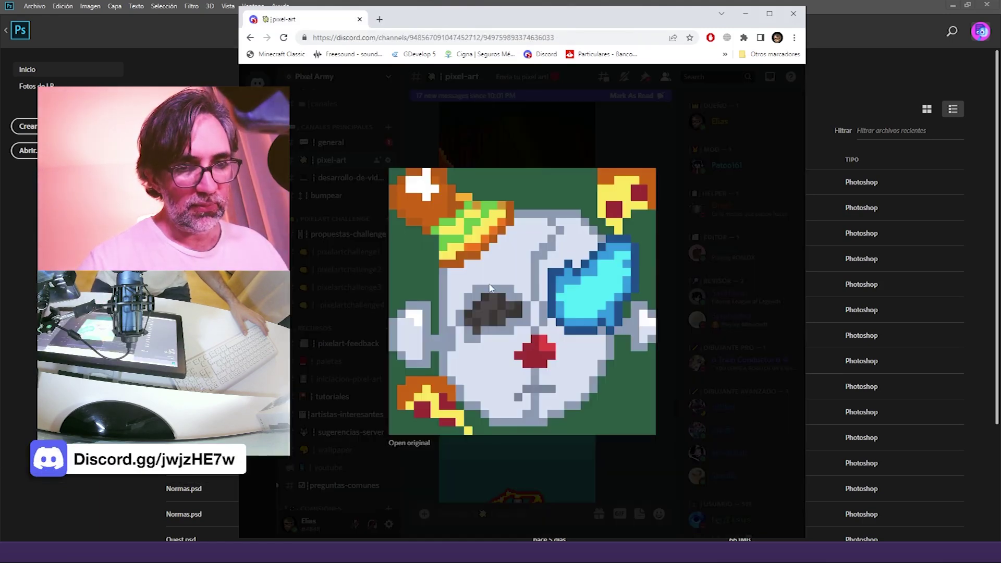
Step: Find the fire cat artwork in Discord's pixel-art channel, open its original and copy the image
click(591, 131)
scroll(548, 282, down, 3)
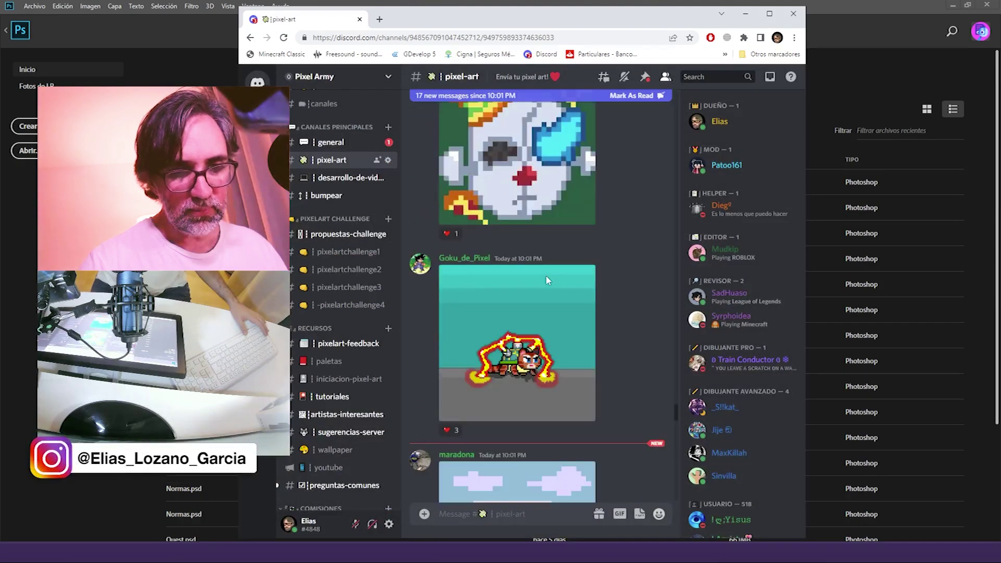
scroll(542, 290, down, 1)
click(529, 293)
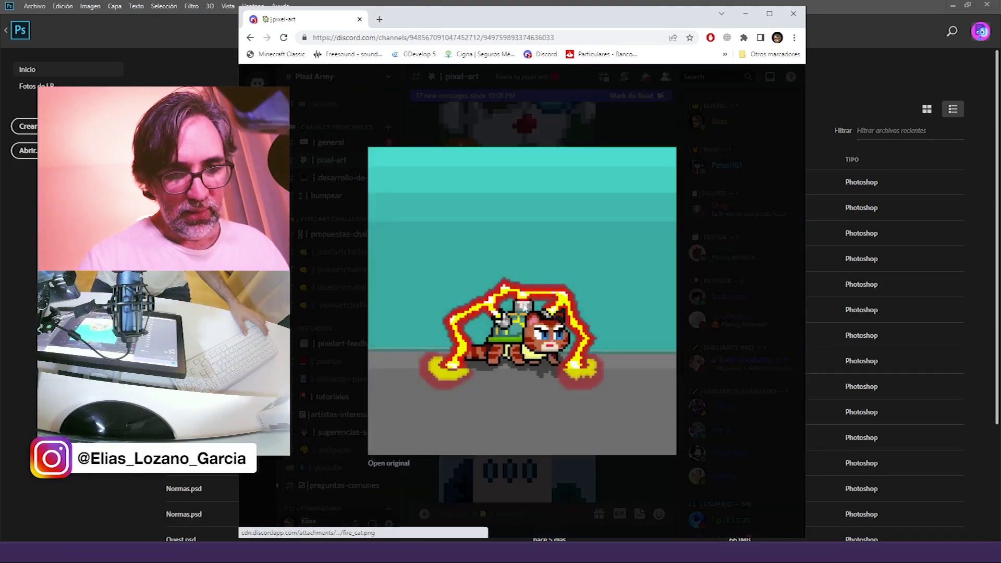
click(397, 465)
click(521, 301)
right_click(536, 354)
click(540, 386)
Step: Switch back to Photoshop, create a new document with the default settings and paste the cat image to inspect its pixels
key(alt+Tab)
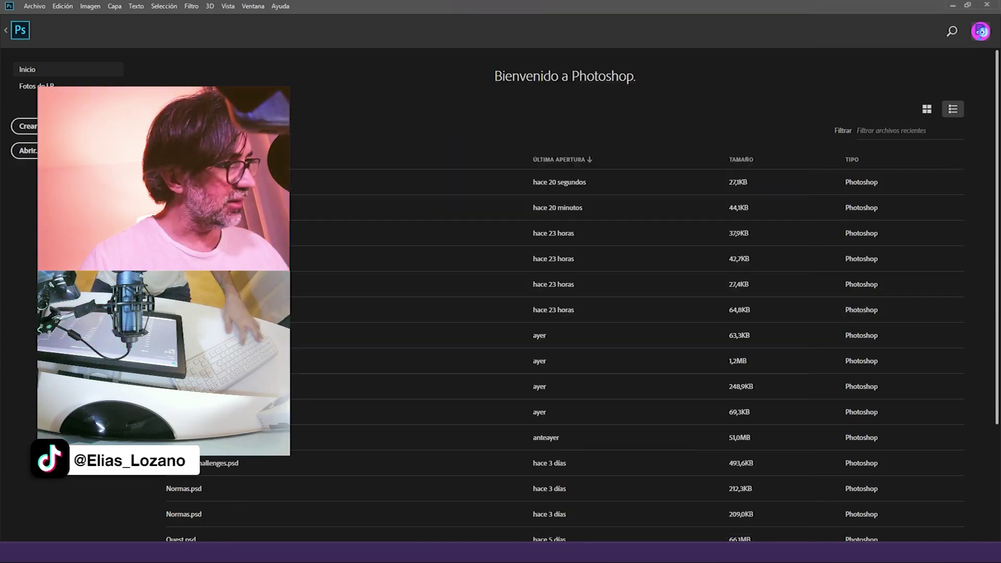
key(ctrl+n)
key(Return)
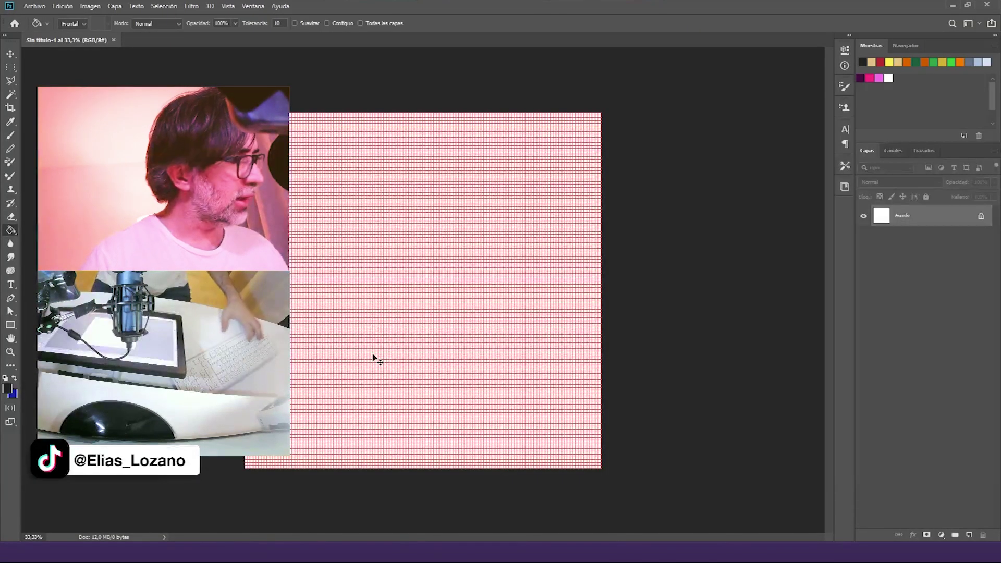
key(ctrl+v)
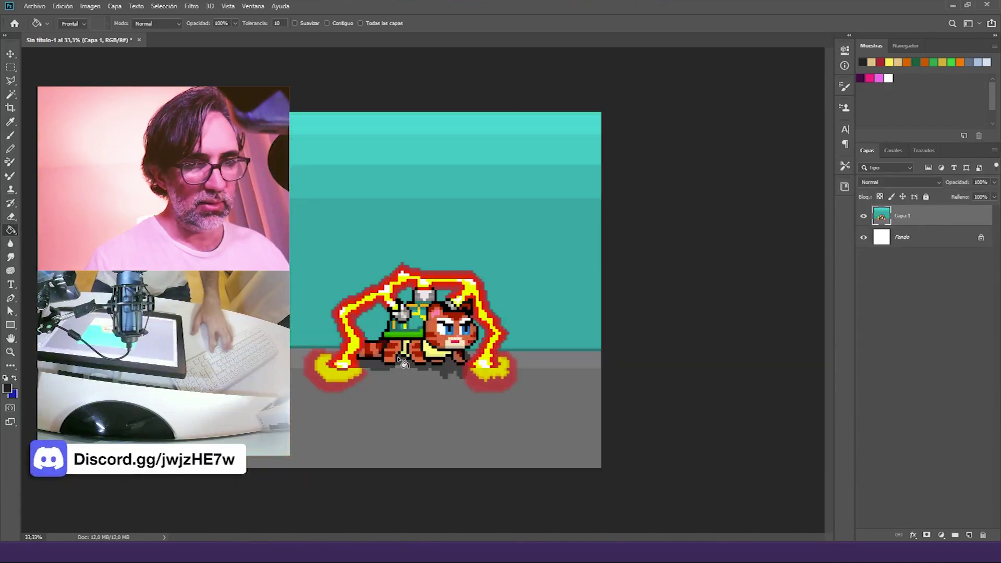
drag(419, 361, 511, 290)
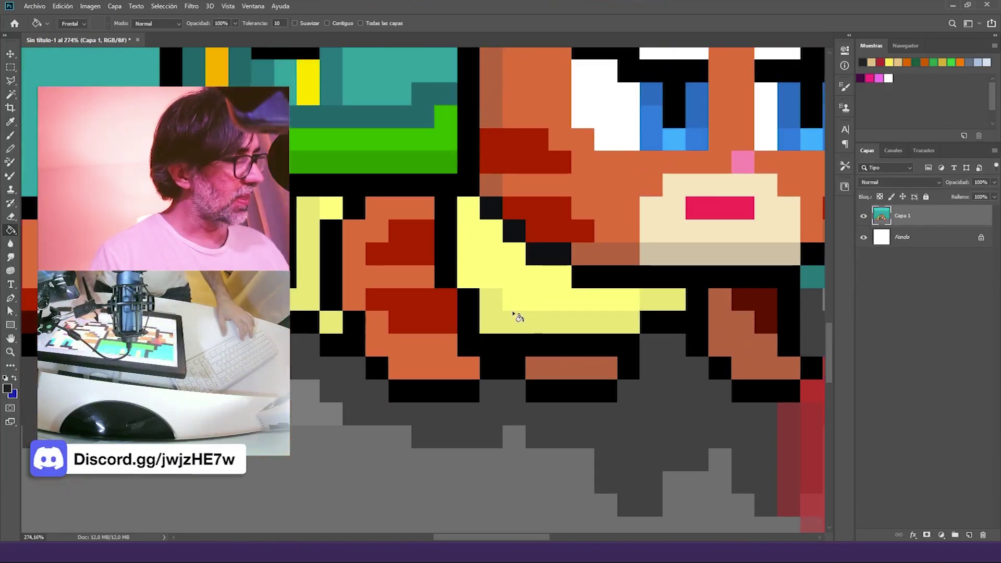
Step: Select one enlarged pixel of the pasted cat artwork as a size reference and resize the image to 6,25 percent
key(m)
drag(324, 312, 343, 334)
click(89, 6)
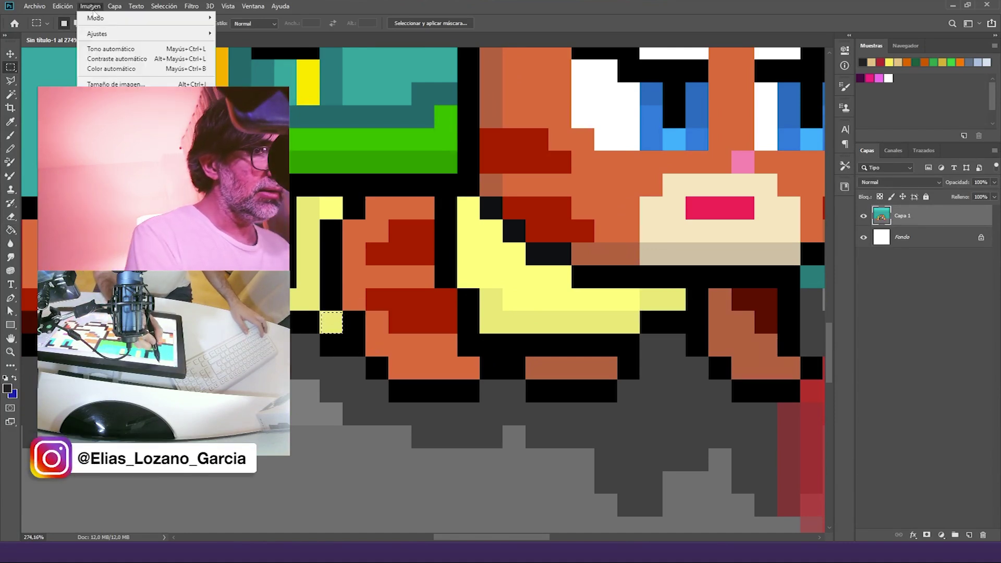
click(141, 83)
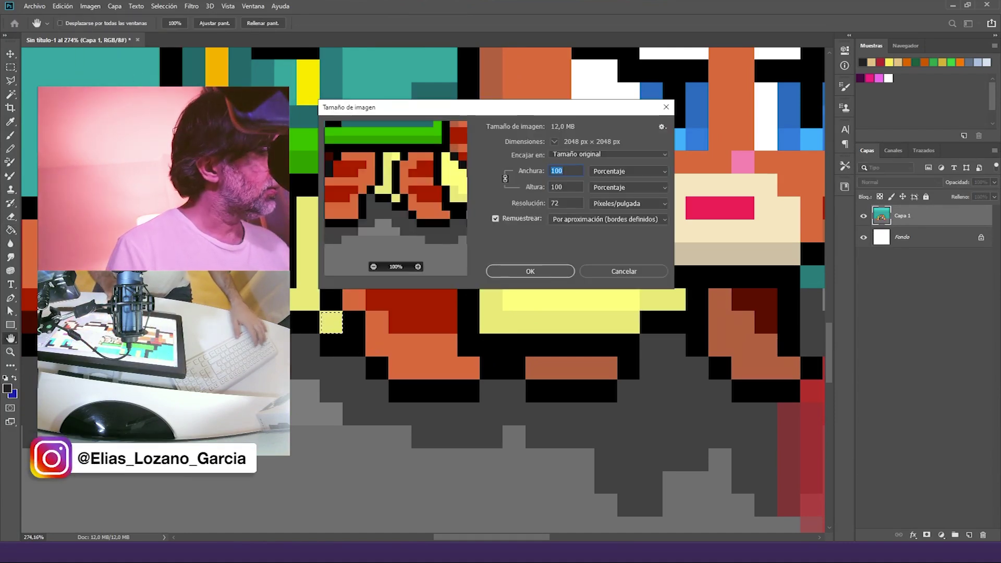
text(6,25)
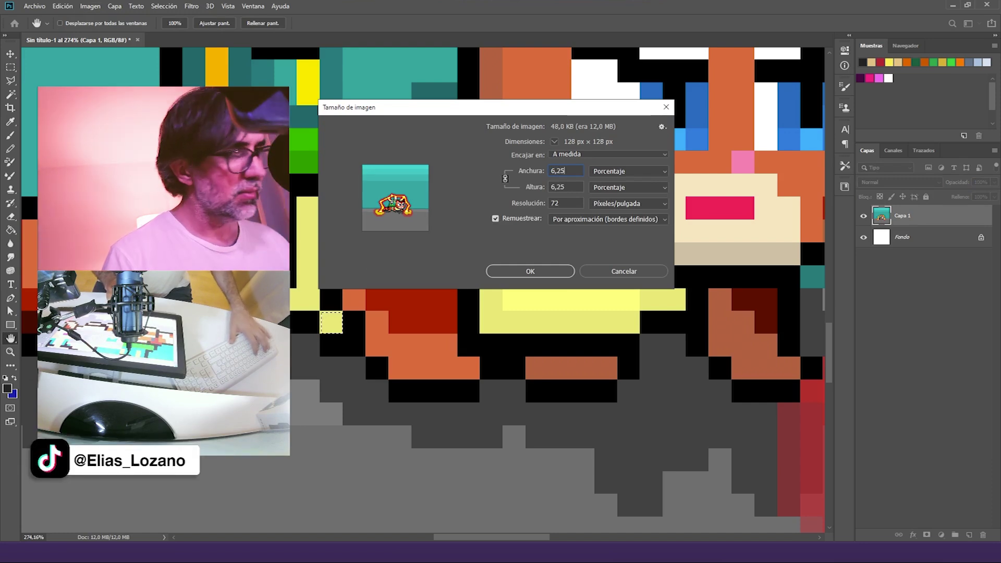
key(Return)
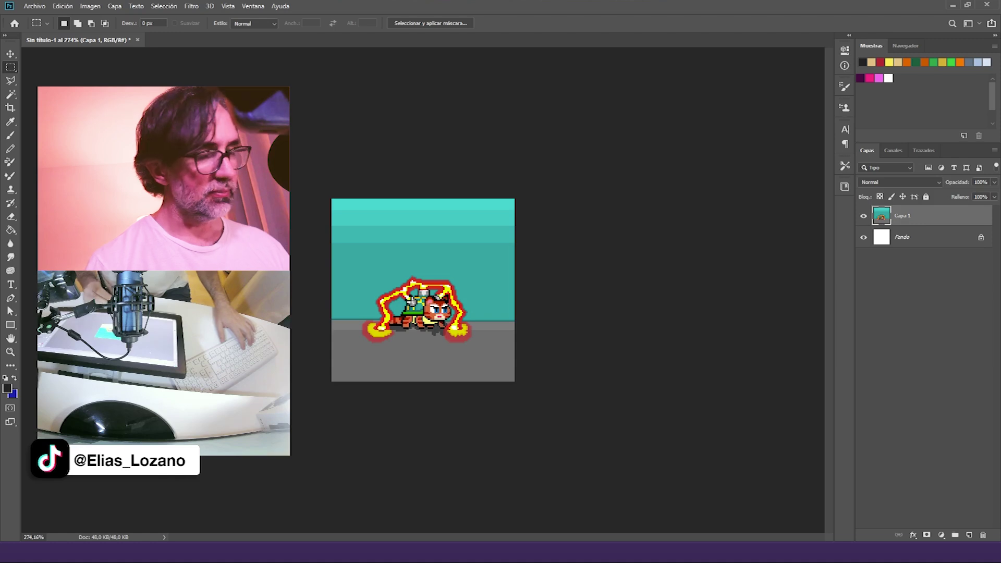
Step: Show the document in full-screen mode and duplicate the cat layer Capa 1 with the default name
key(ctrl)
key(ctrl+plus)
key(ctrl+plus)
key(ctrl+plus)
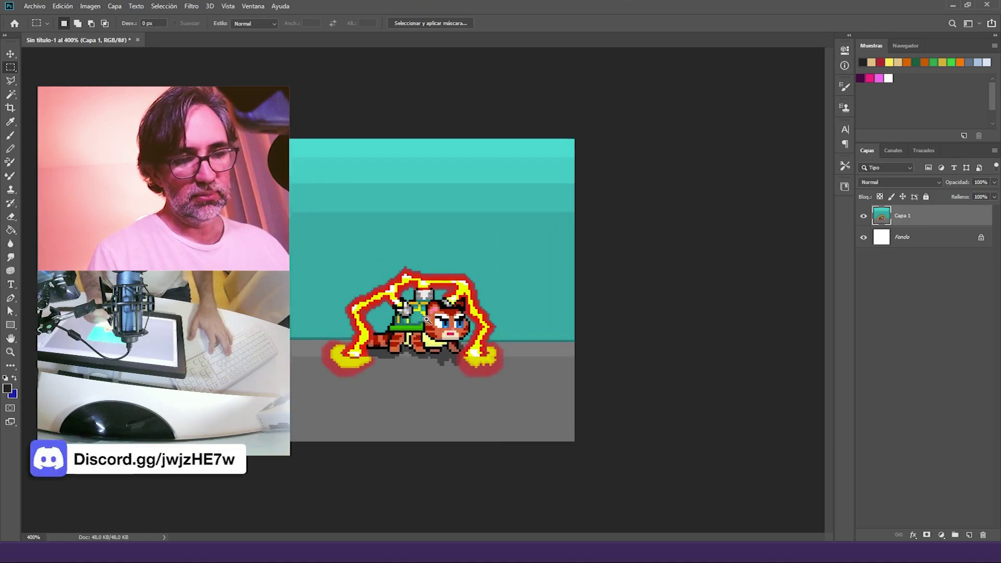
key(f)
drag(503, 343, 489, 224)
ctrl+click(495, 225)
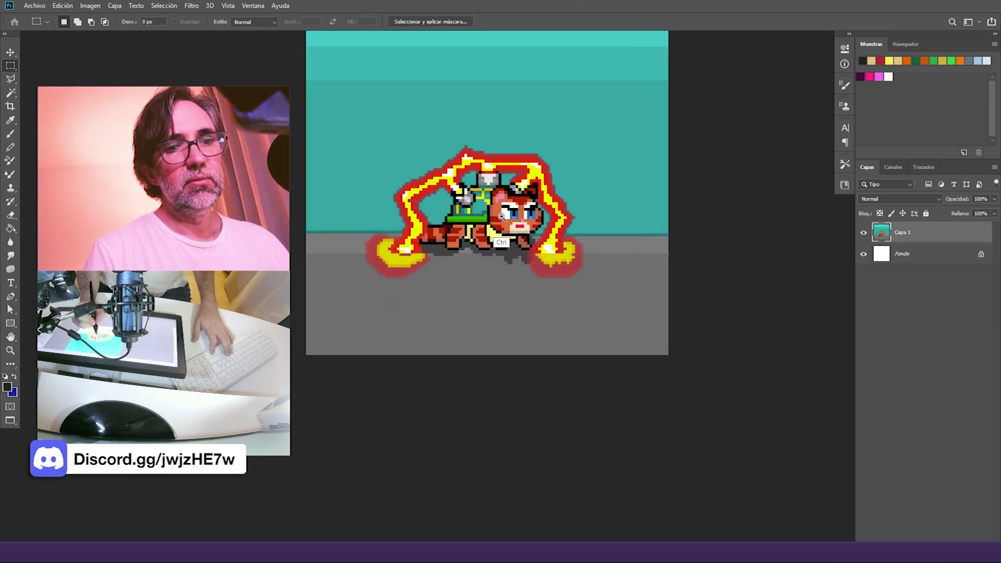
ctrl+click(519, 252)
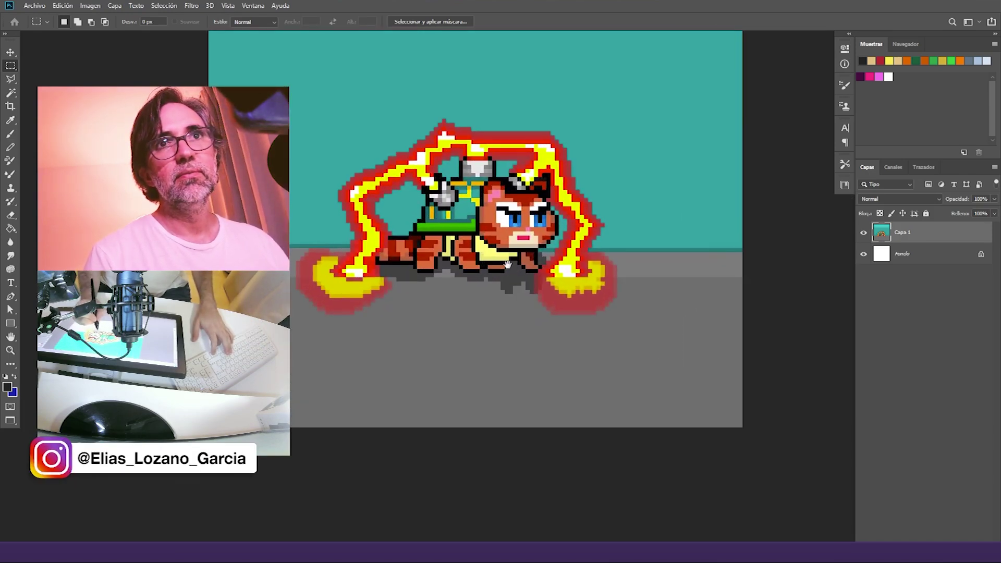
ctrl+click(526, 253)
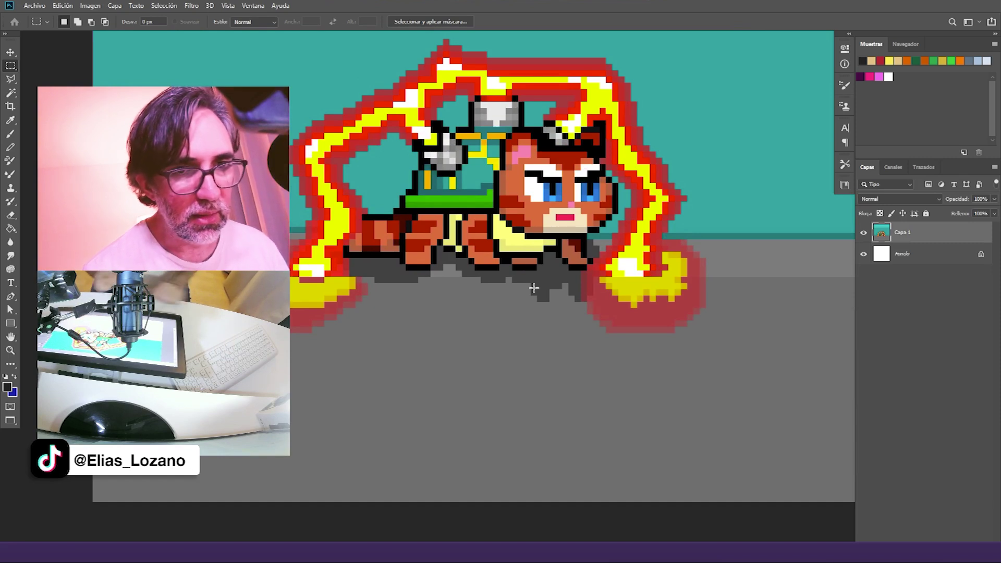
drag(534, 288, 547, 308)
right_click(928, 236)
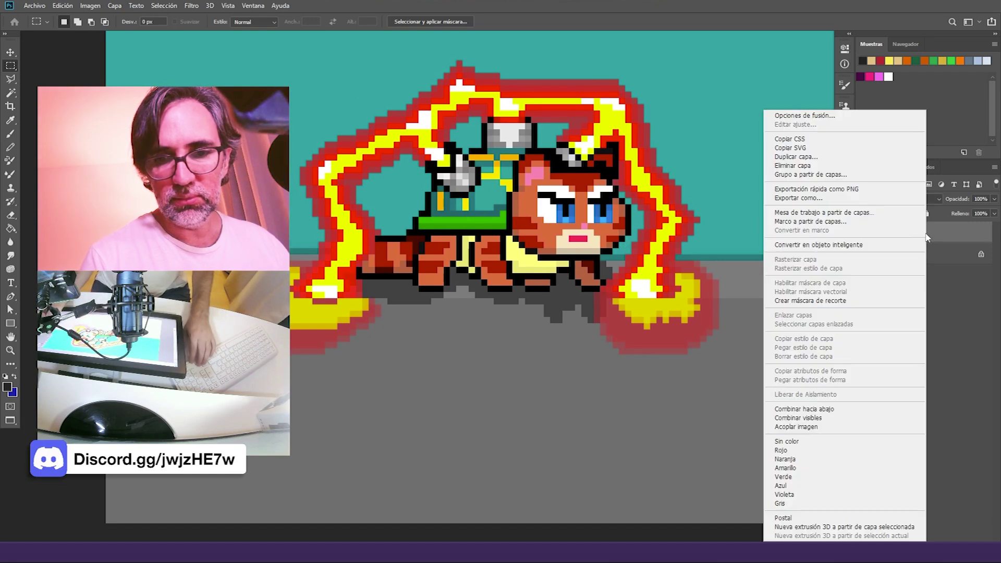
click(813, 157)
key(Return)
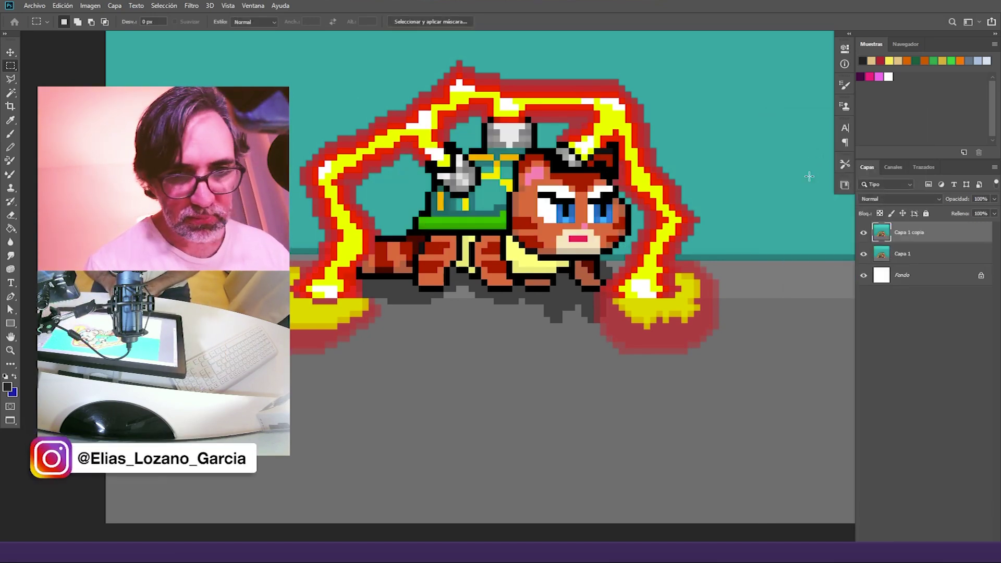
Step: Choose the Pencil tool and add a new empty layer above the duplicated cat layer
key(b)
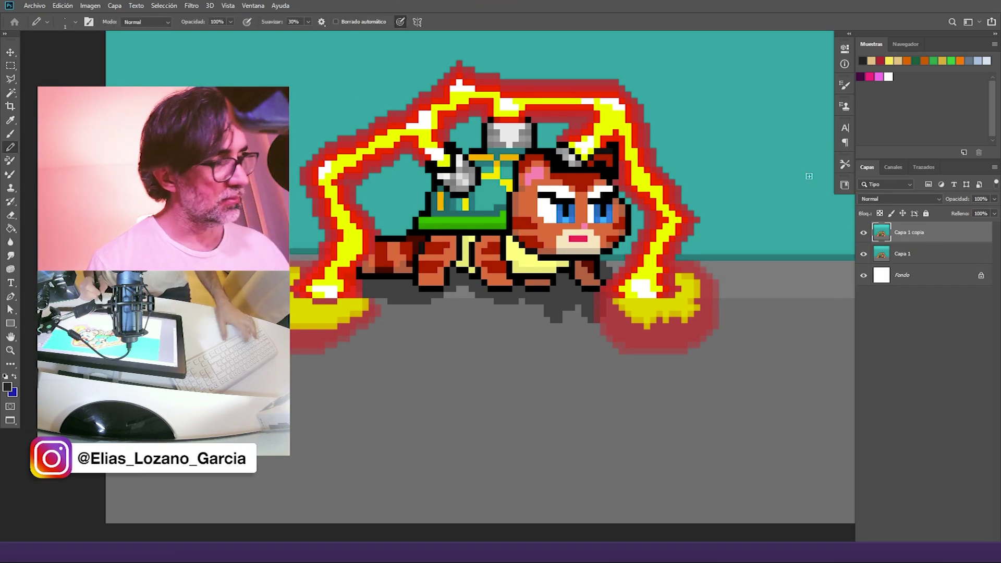
alt+click(573, 275)
drag(557, 293, 539, 297)
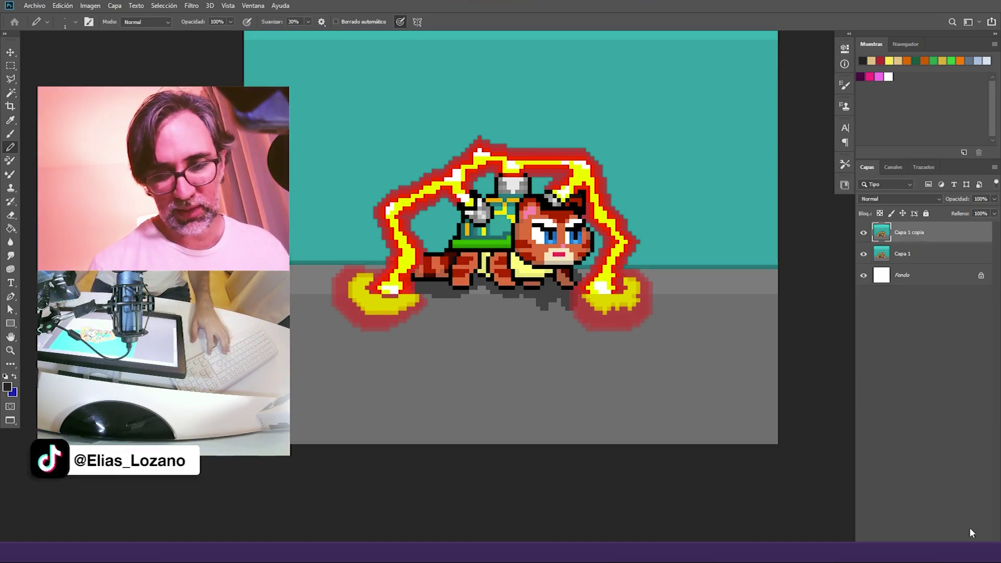
click(963, 555)
scroll(529, 299, up, 5)
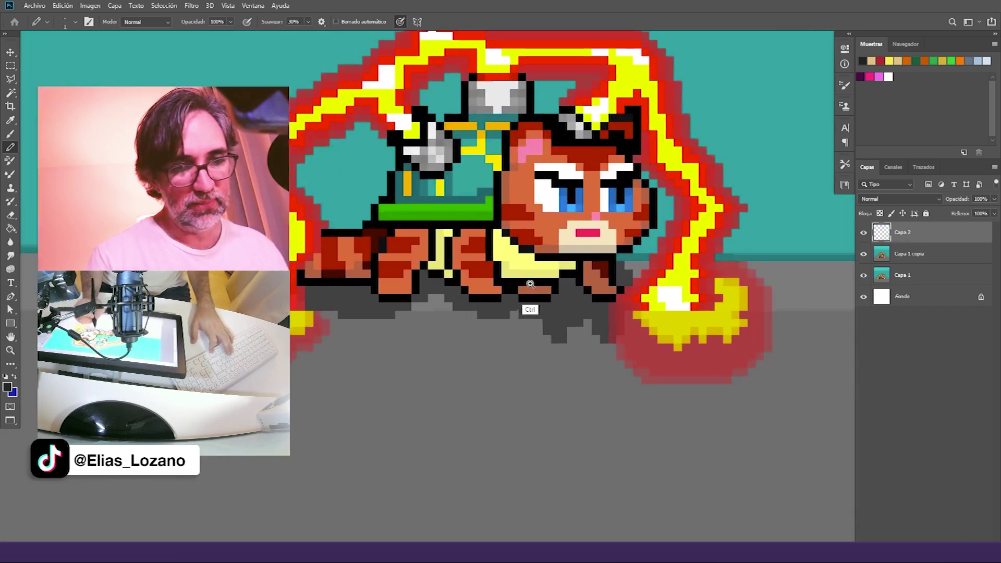
scroll(531, 286, up, 2)
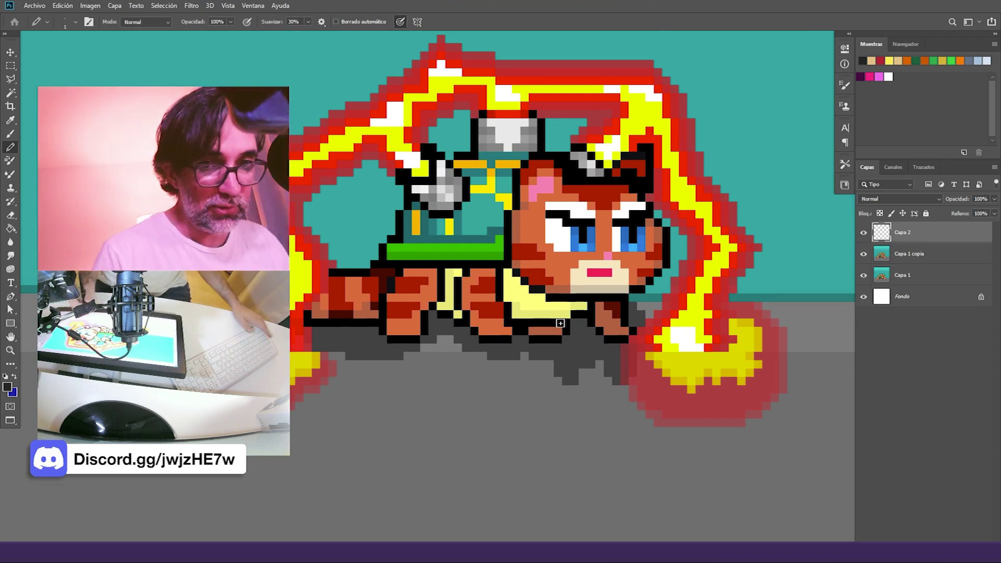
Step: Set the foreground colour to olive yellow #b3b058 and shade the cat's yellow chest and belly with the Pencil
key(i)
click(8, 386)
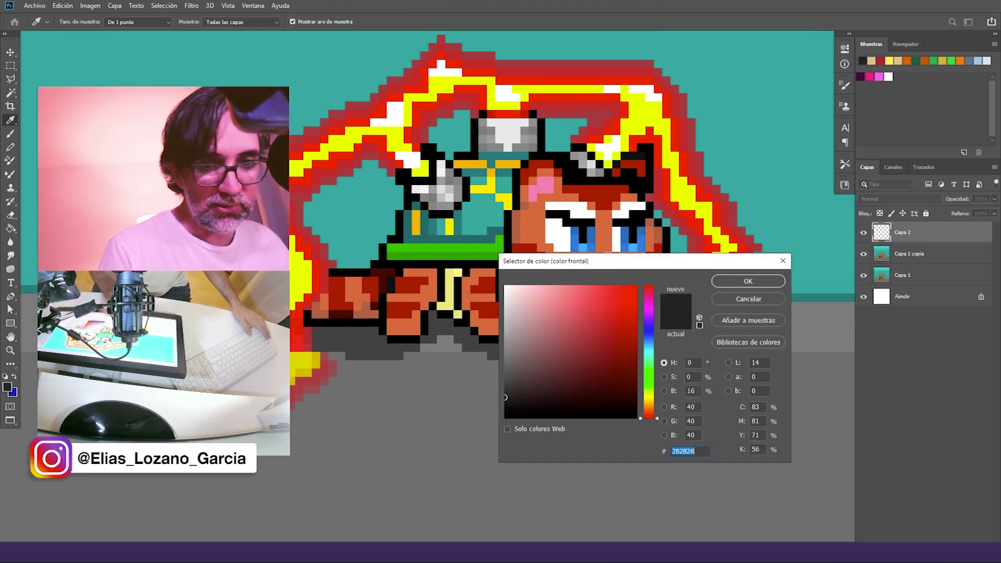
click(453, 282)
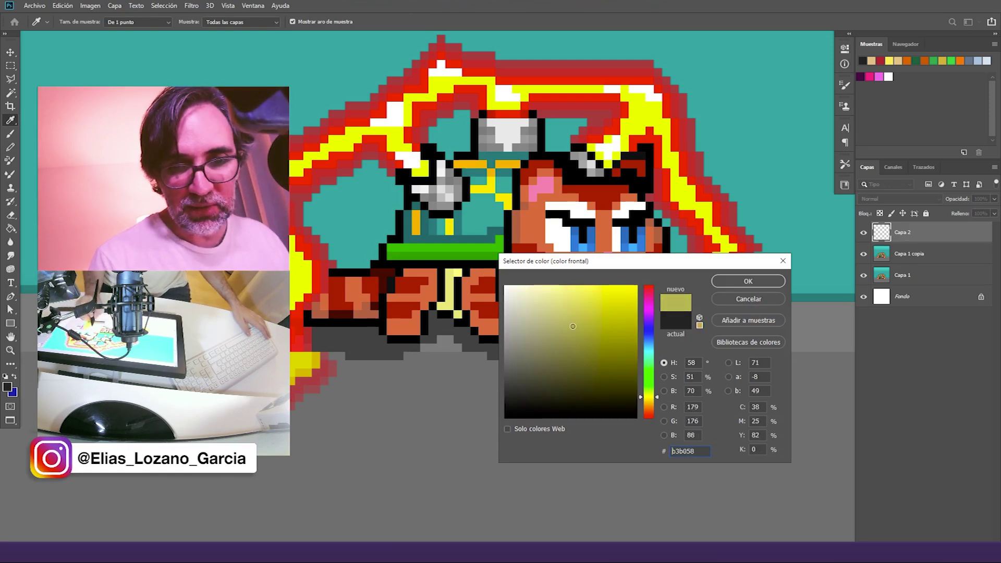
click(748, 282)
key(b)
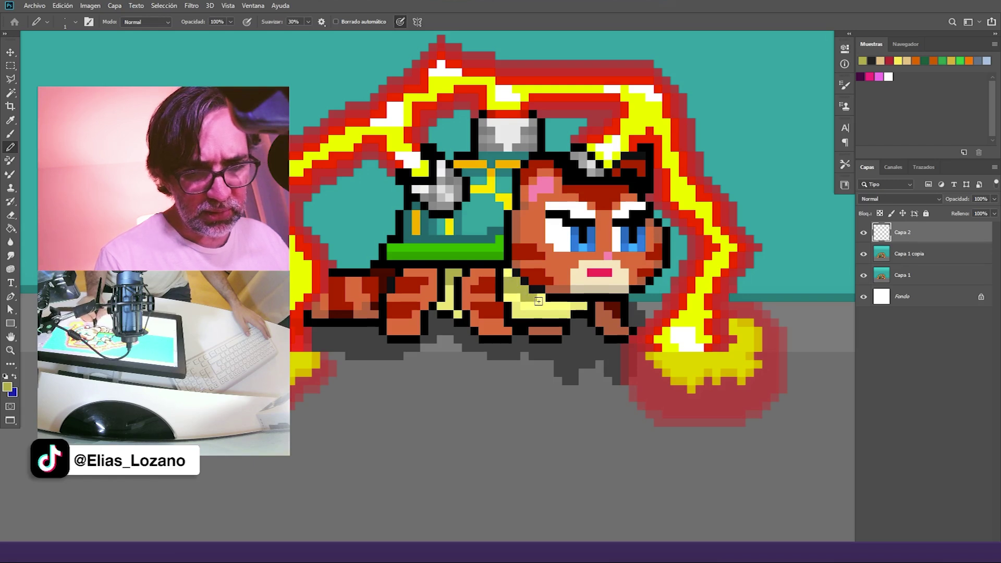
drag(523, 307, 585, 306)
drag(449, 287, 450, 301)
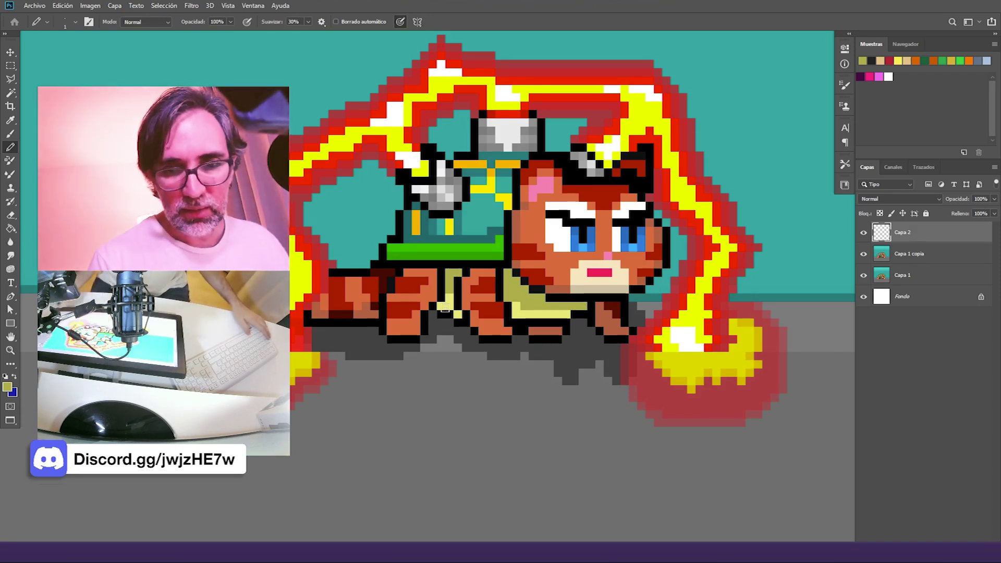
Step: Recolour the lower face and muzzle edge with the cat's own orange and cream tones
alt+click(537, 227)
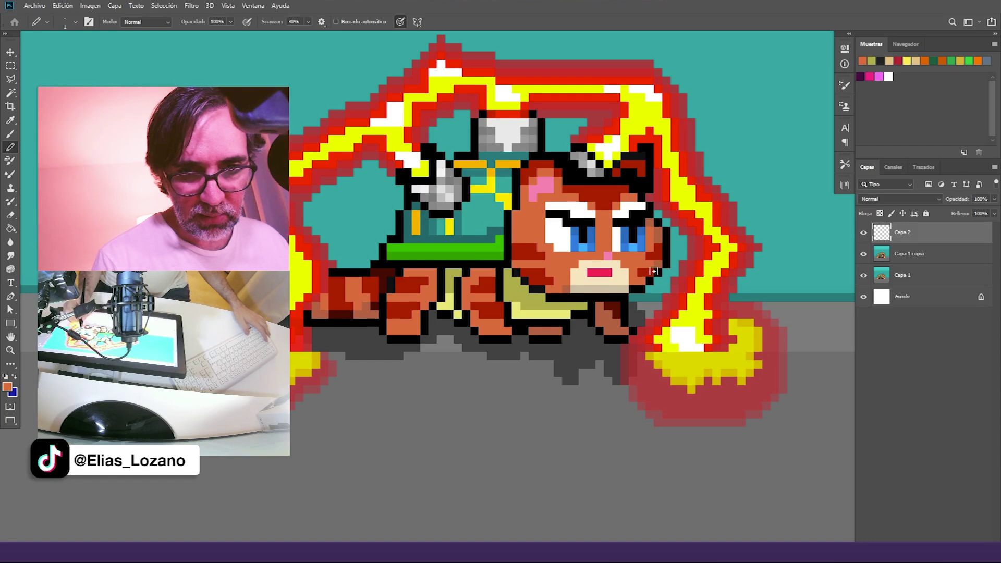
alt+click(599, 282)
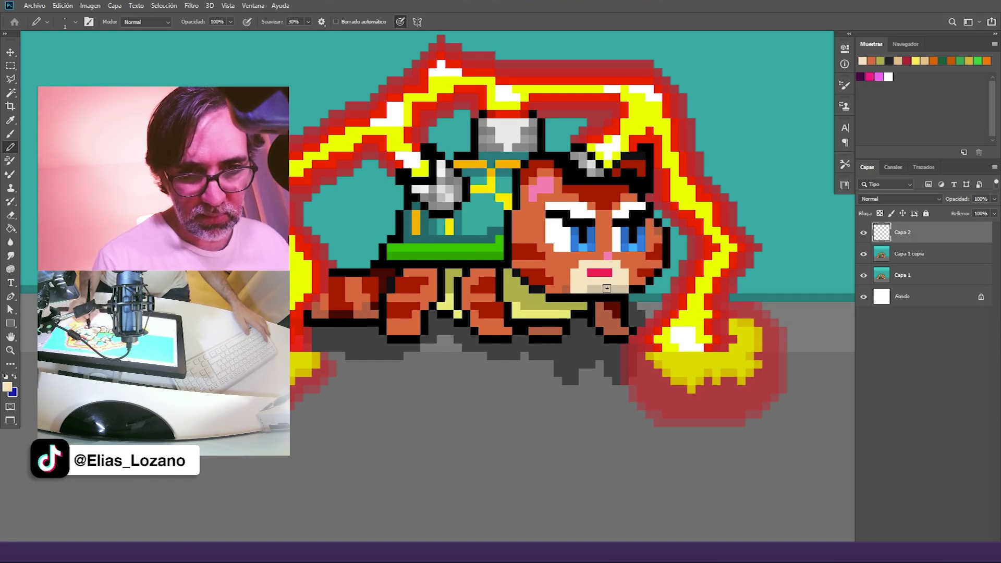
alt+click(568, 287)
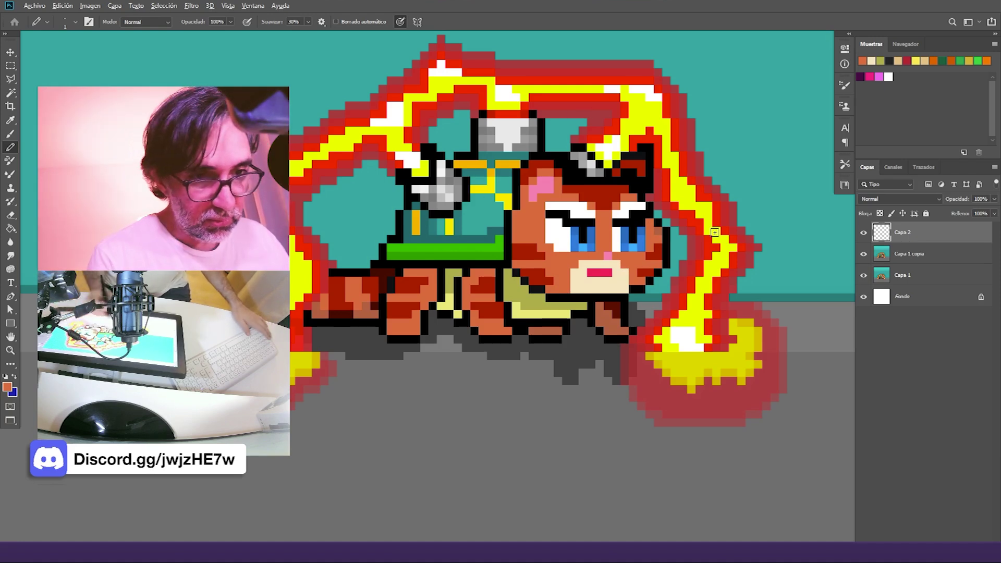
Step: Redraw the cat's tail using its sampled orange fur and dark red stripe colours
alt+click(322, 305)
mouse_move(360, 315)
mouse_down()
mouse_move(376, 315)
mouse_move(370, 306)
mouse_up()
alt+click(375, 303)
alt+click(323, 309)
alt+click(346, 313)
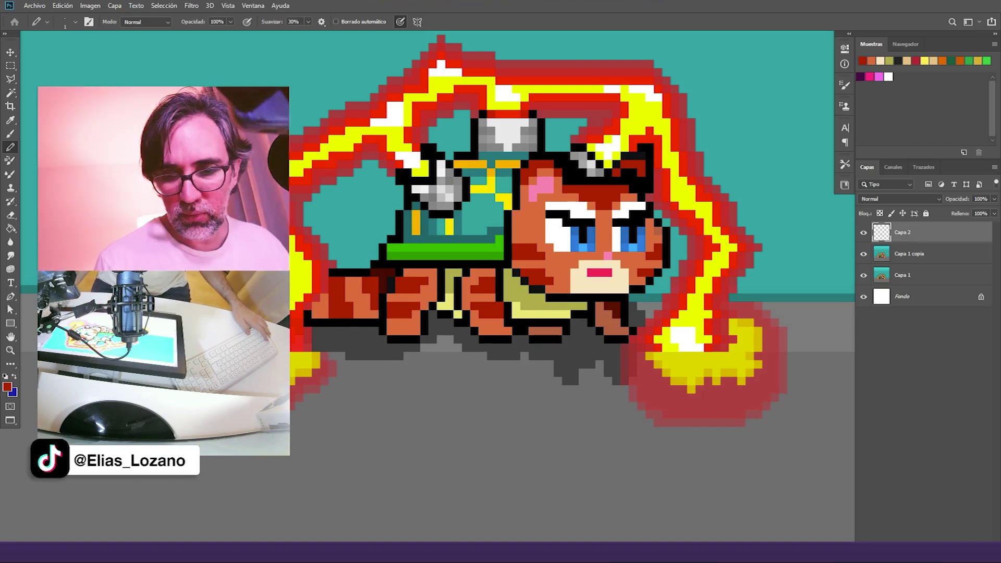
Step: Add another new layer and set the foreground colour to the bright yellow of the lightning
click(964, 544)
click(7, 387)
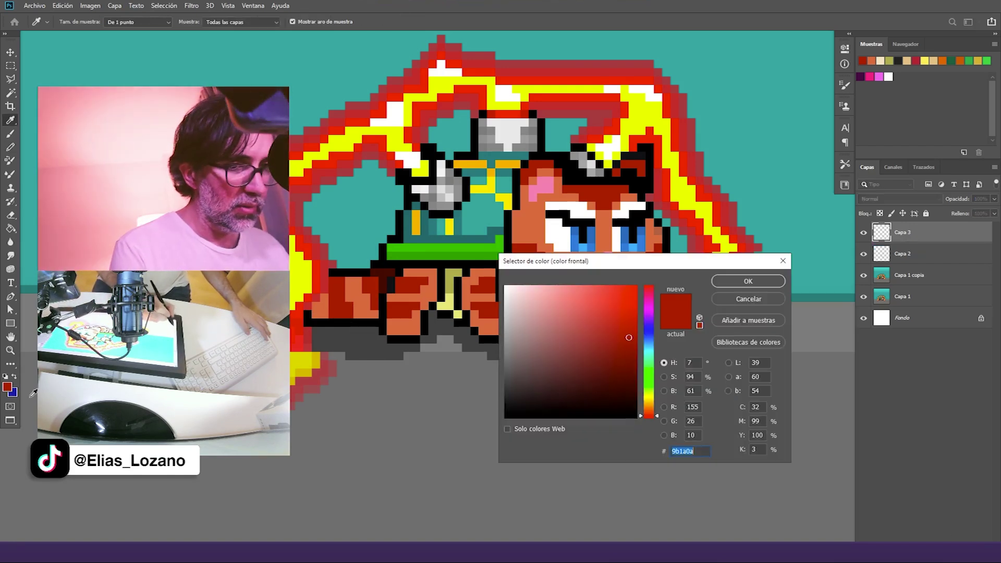
text(ffffff)
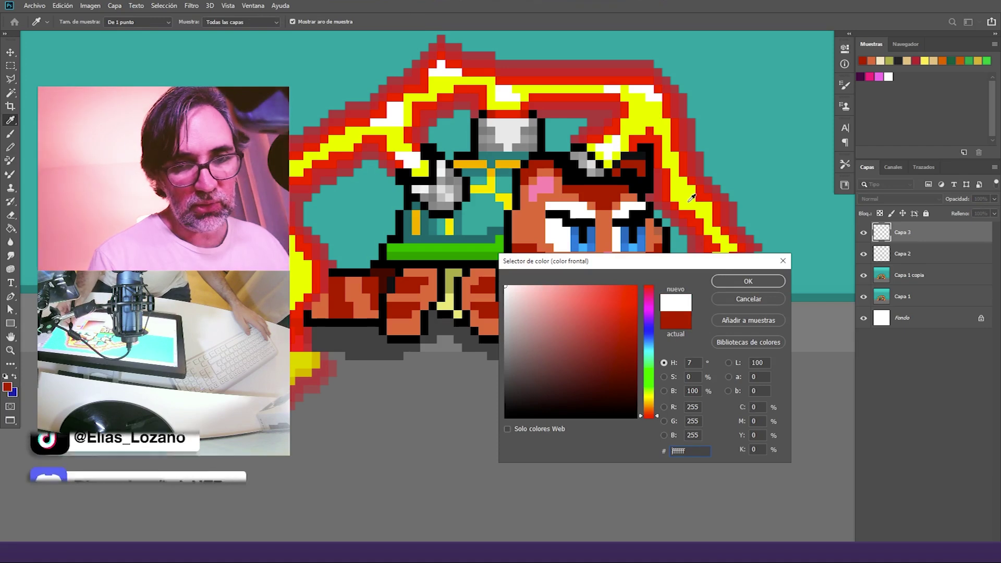
click(708, 197)
click(754, 283)
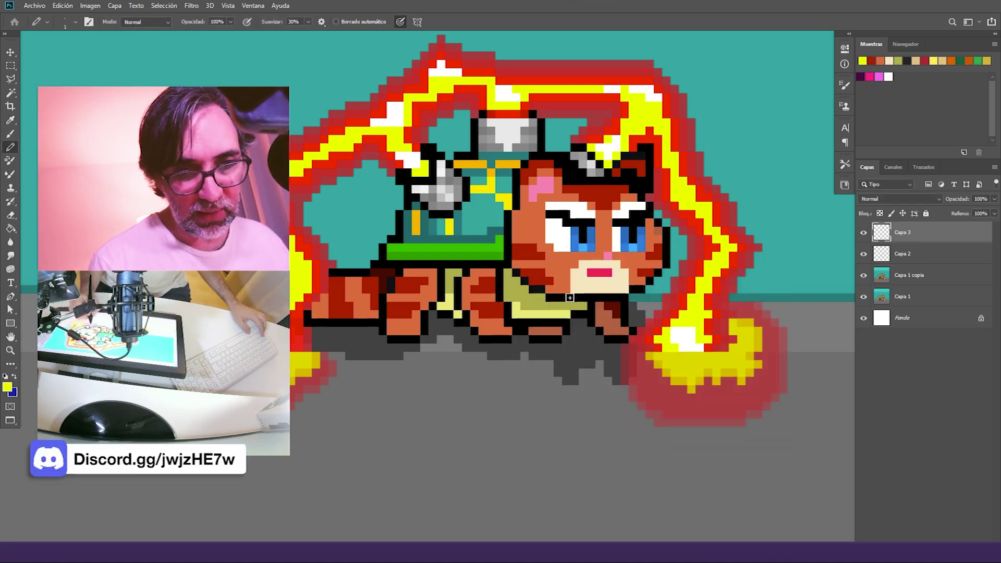
Step: Paint a yellow rim light along the lower and outer edges of the cat's face and on its ear
mouse_move(550, 290)
mouse_down()
mouse_move(633, 288)
mouse_move(660, 269)
mouse_move(660, 230)
mouse_up()
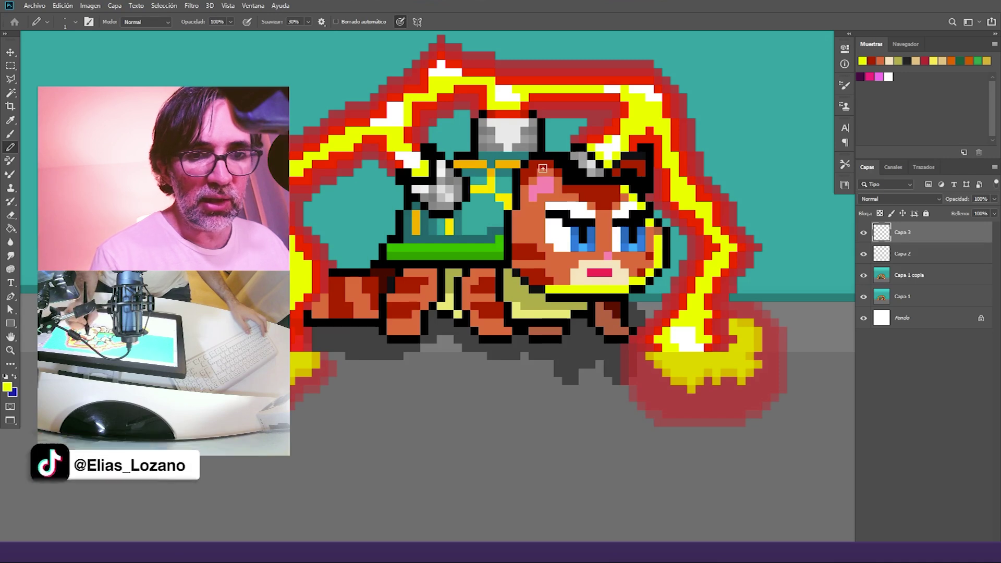
right_click(552, 166)
click(553, 163)
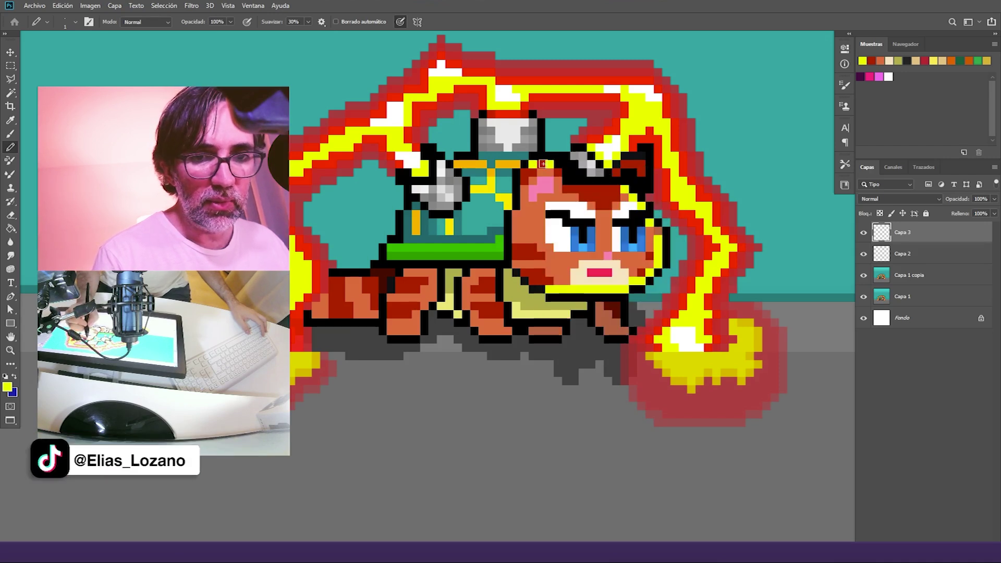
Step: Paint yellow rim light on the grey metal parts and along the rear edge of the green and teal backpack
mouse_move(483, 128)
mouse_down()
mouse_move(501, 137)
mouse_move(533, 121)
mouse_move(534, 149)
mouse_move(523, 159)
mouse_move(485, 156)
mouse_up()
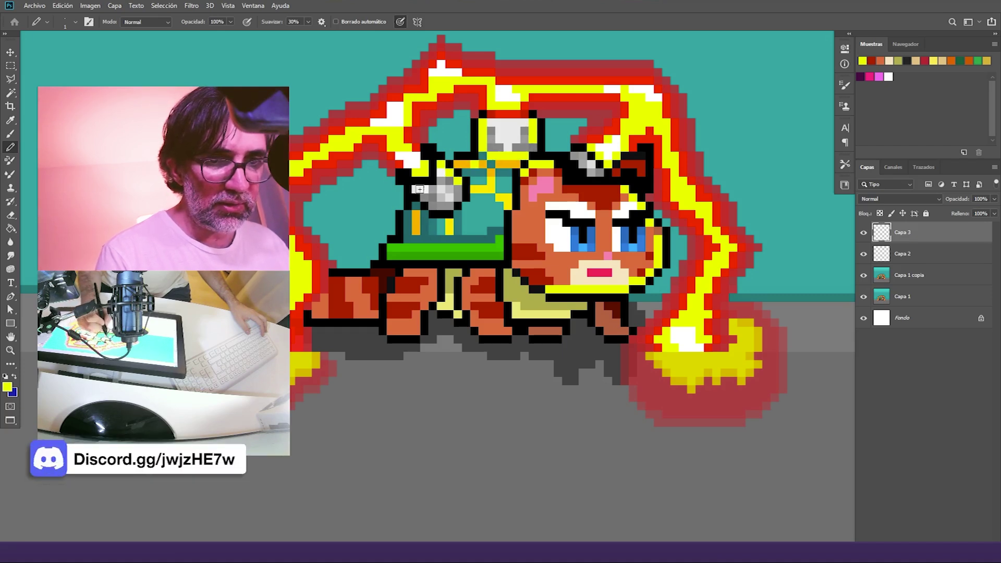
click(416, 206)
drag(408, 213, 407, 233)
click(391, 248)
Step: Paint yellow rim light along the edges of the cat's legs and front paw
mouse_move(404, 271)
mouse_down()
mouse_move(392, 309)
mouse_move(397, 335)
mouse_up()
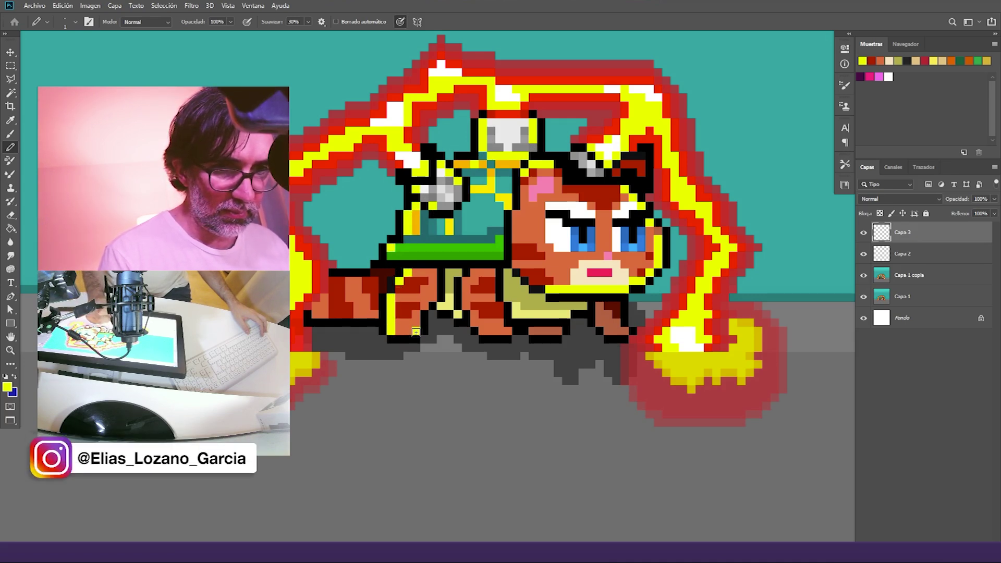
drag(466, 281, 465, 306)
click(474, 315)
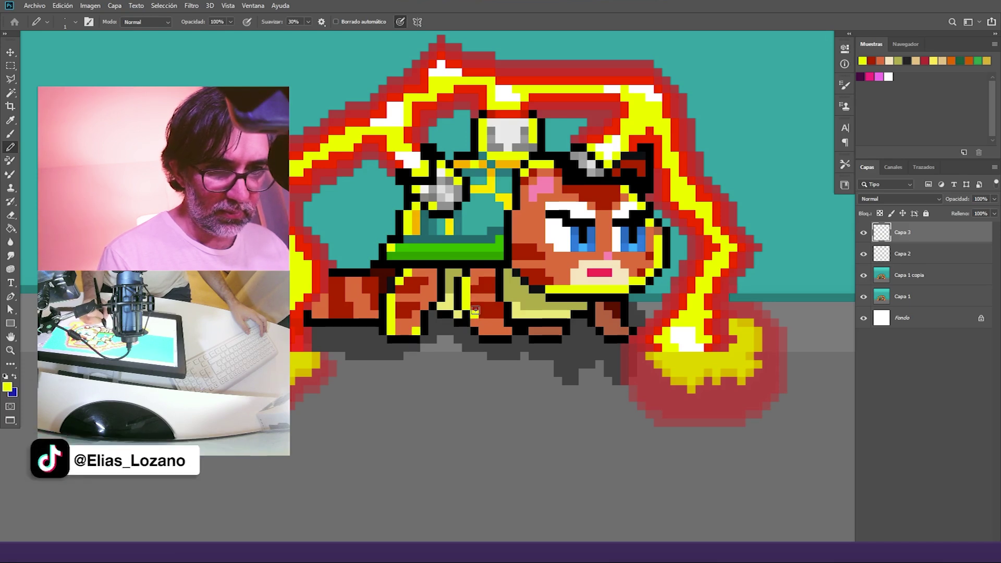
drag(619, 311, 625, 331)
click(617, 324)
Step: Paint yellow rim light along the upper and lower edges of the tail
drag(334, 281, 358, 281)
click(316, 316)
drag(325, 315, 362, 316)
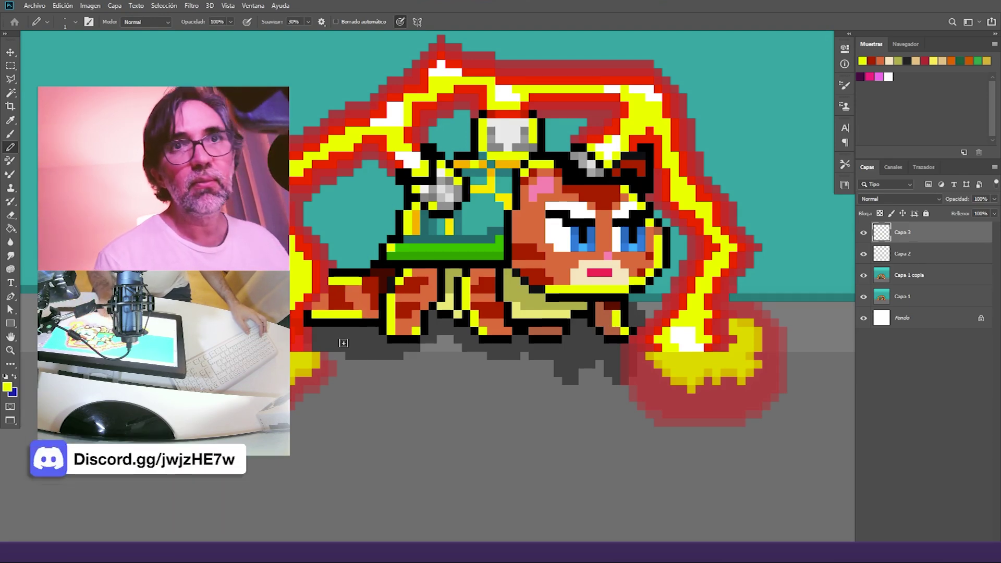
Step: Set the blend mode of the rim light layer Capa 3 to Superponer
scroll(575, 323, down, 5)
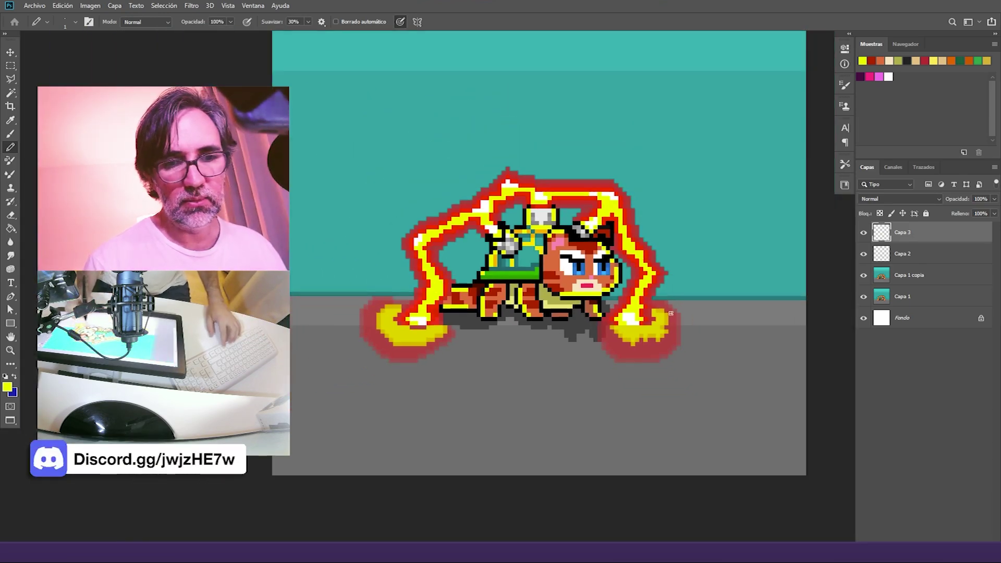
click(900, 199)
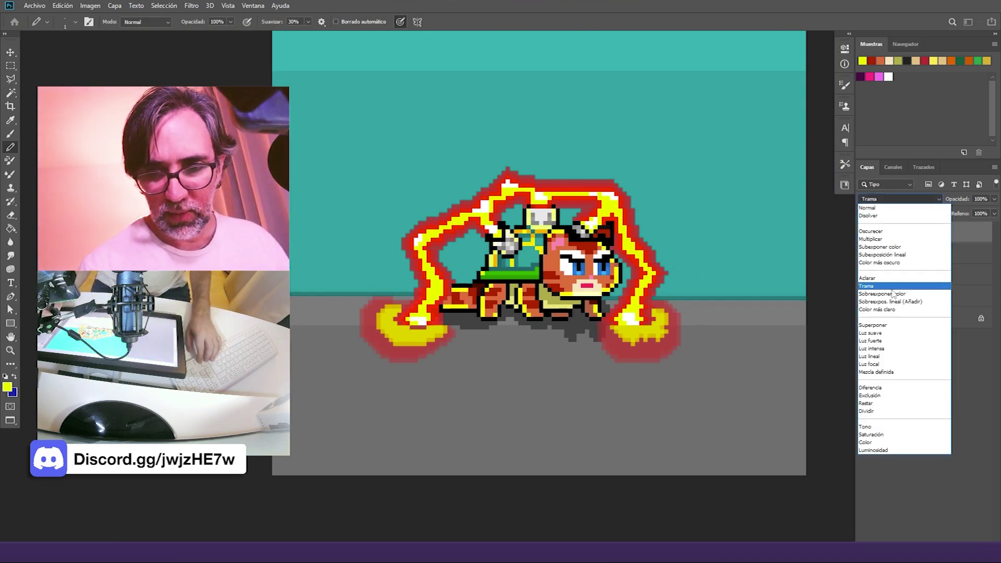
click(892, 326)
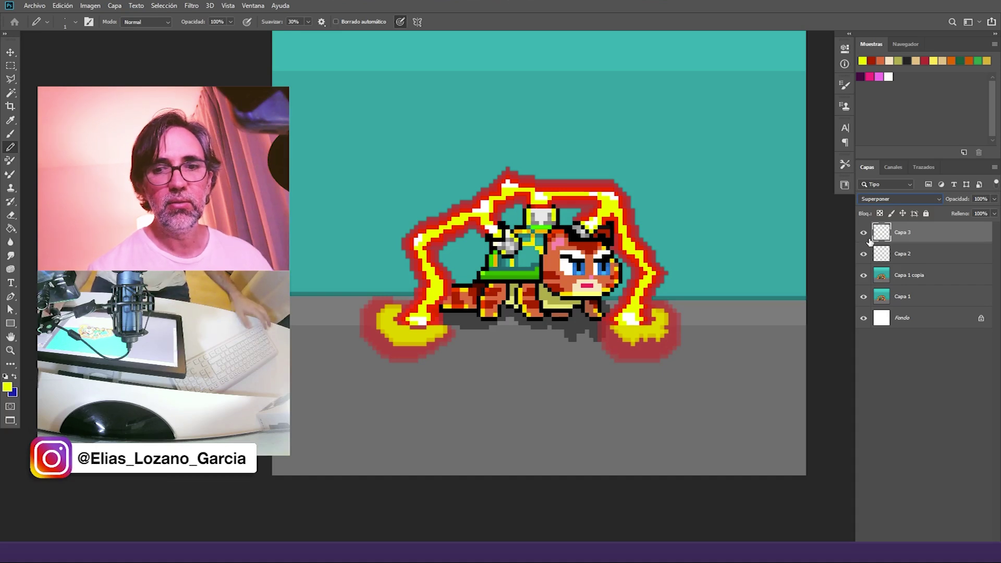
Step: Group the layers Capa 3, Capa 2 and Capa 1 copia together
click(908, 255)
shift+click(908, 275)
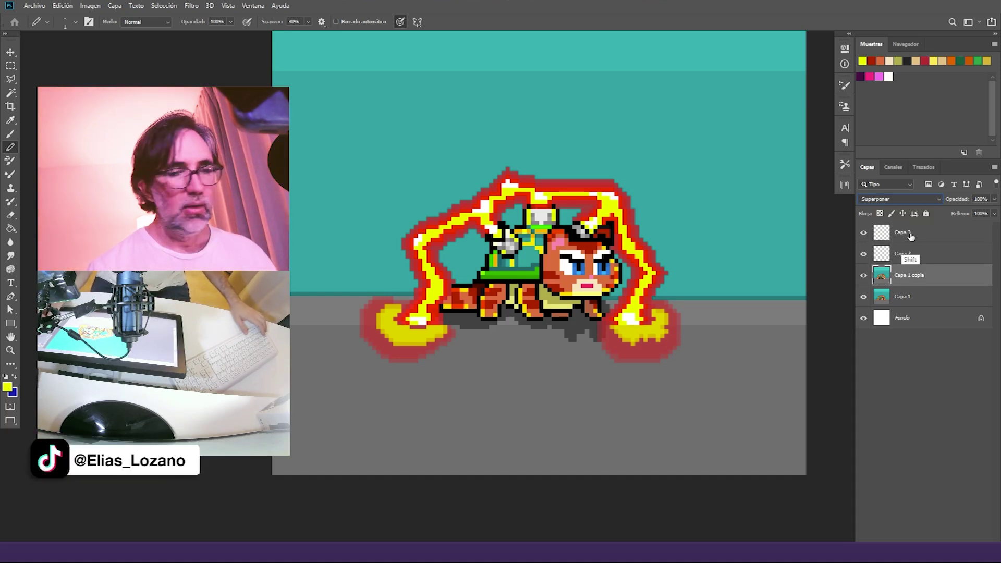
shift+click(902, 233)
key(ctrl+g)
Step: Hide and show Grupo 1 repeatedly to compare the reworked cat with the original artwork
click(865, 229)
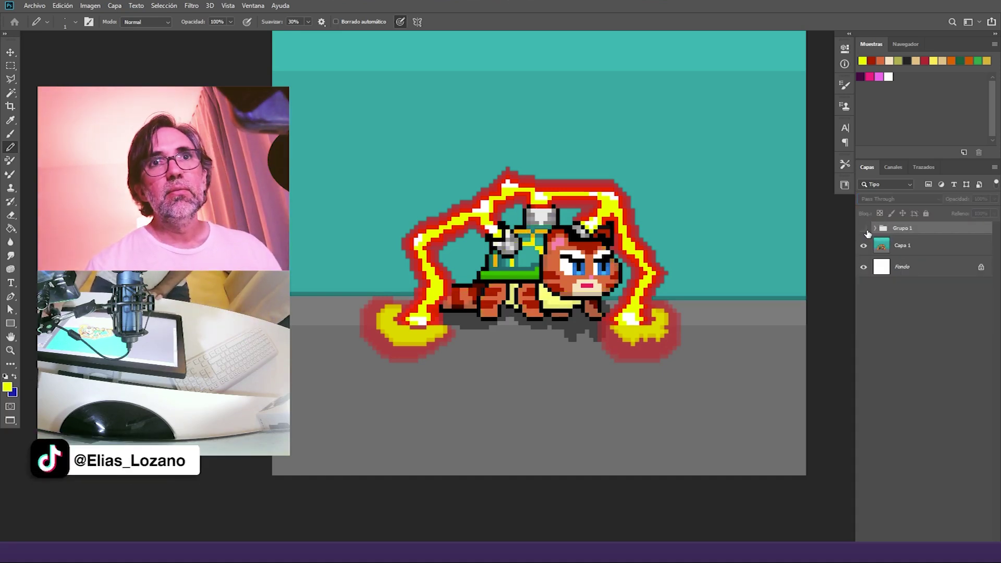
click(864, 229)
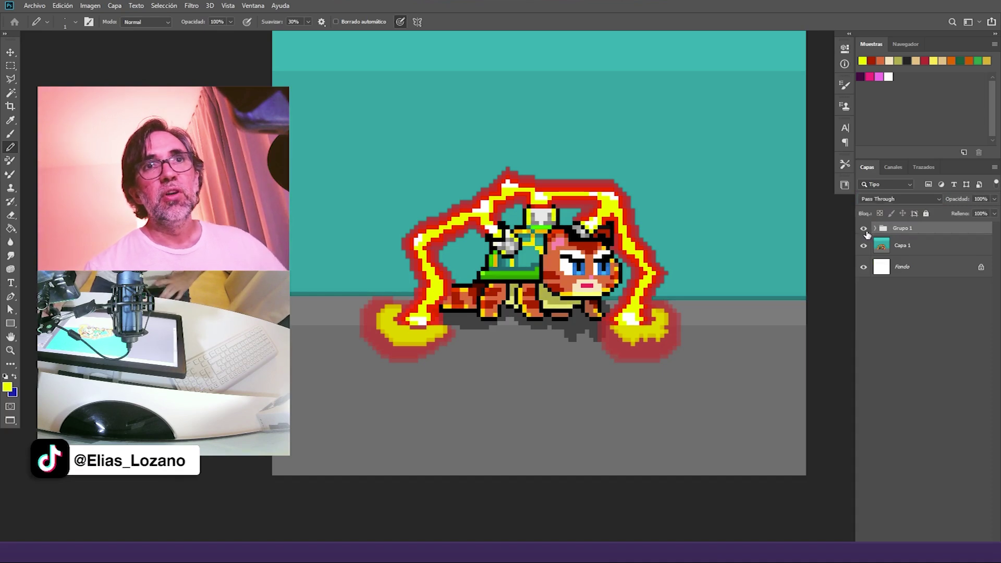
click(864, 230)
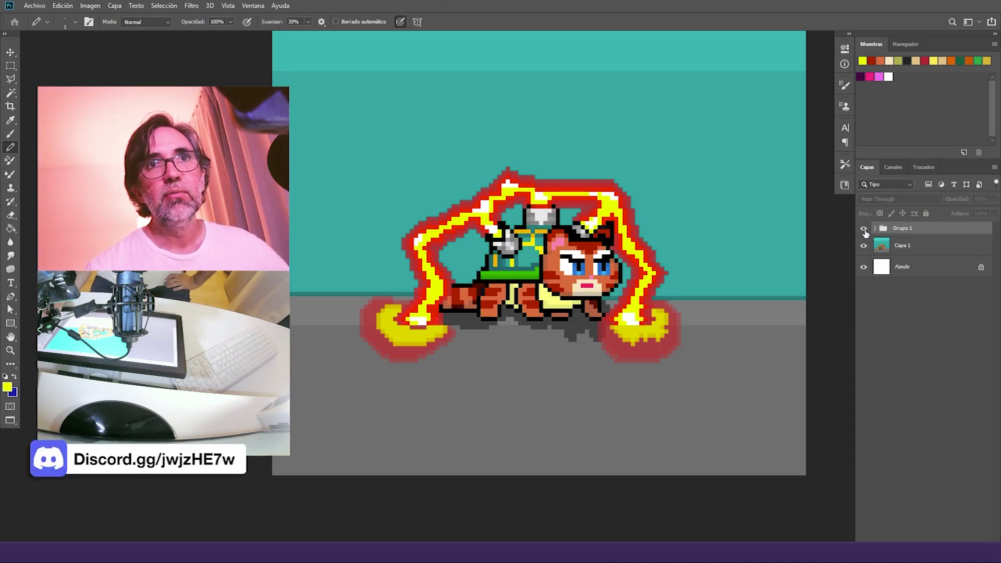
click(864, 230)
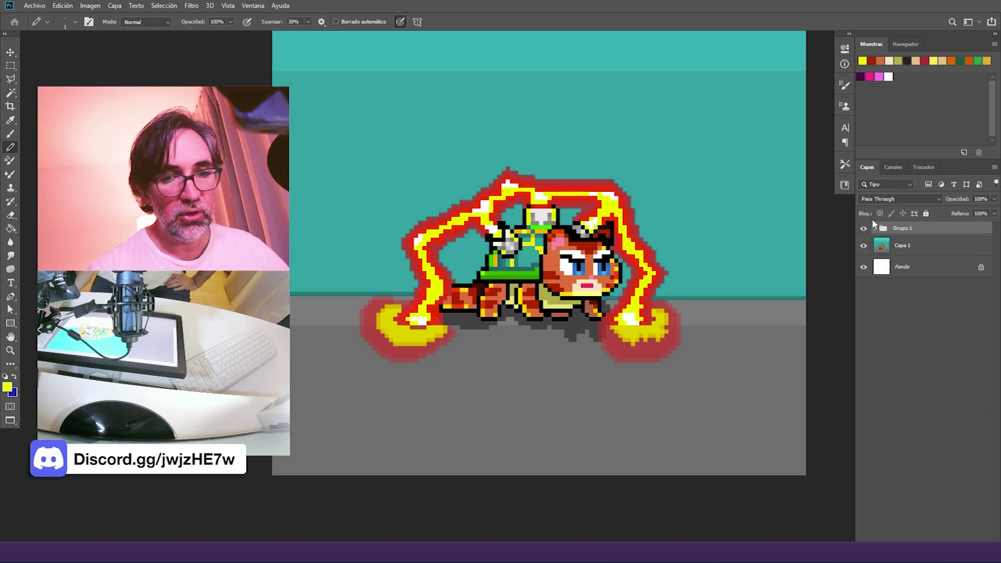
click(864, 229)
click(864, 230)
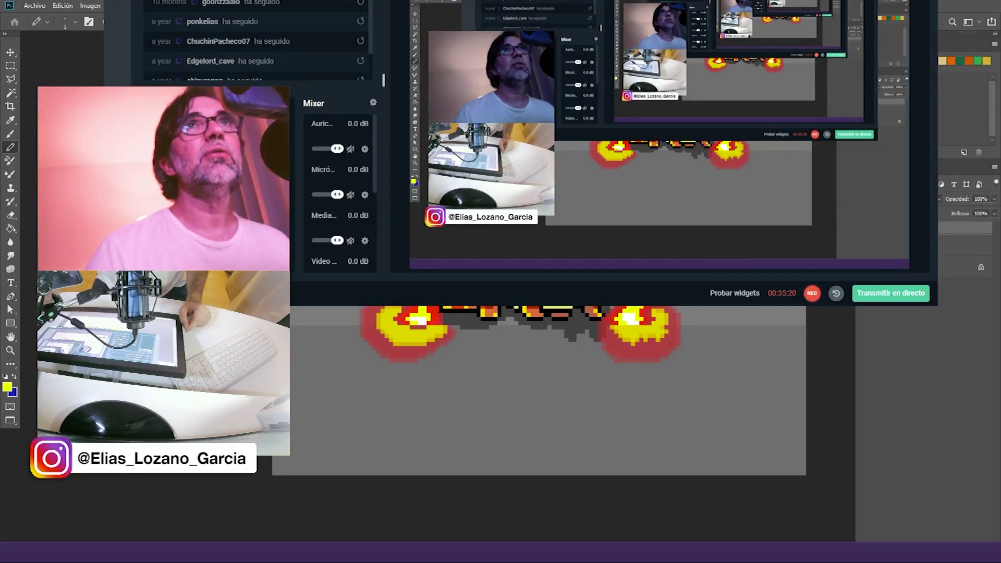
Step: Switch to the Chrome window with fire_cat.png and search Google for images of "catjump game"
key(alt+Tab)
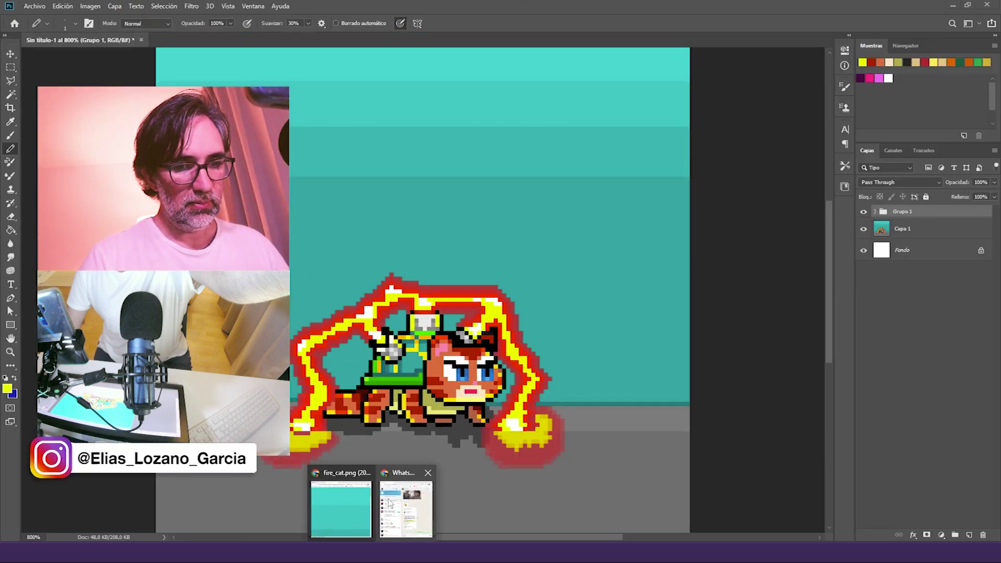
click(337, 500)
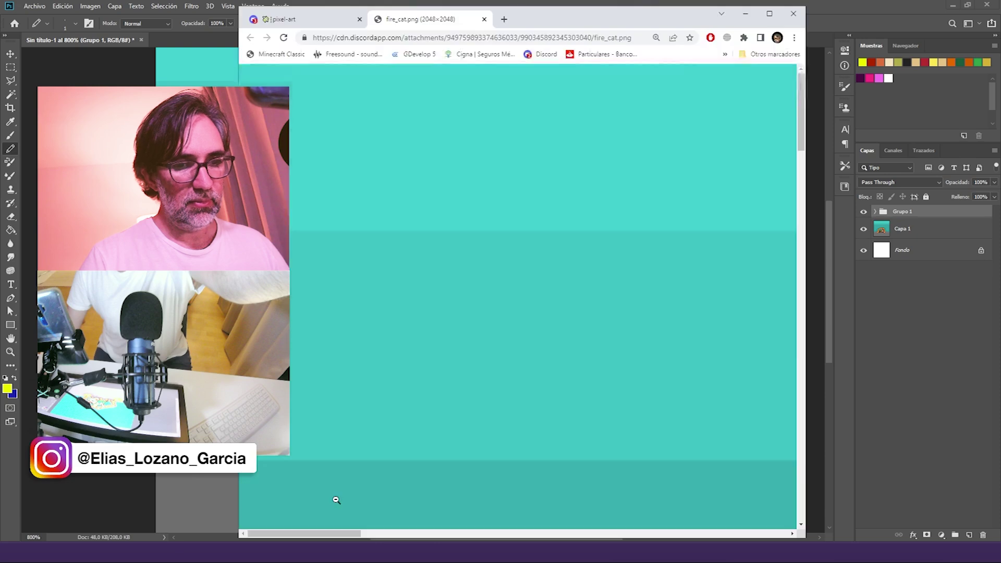
click(472, 41)
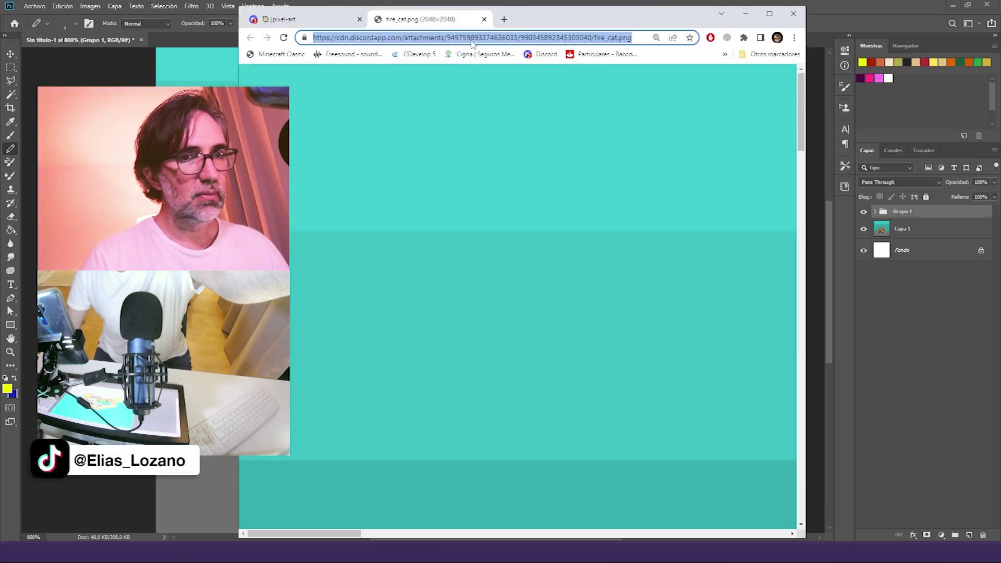
text(cat )
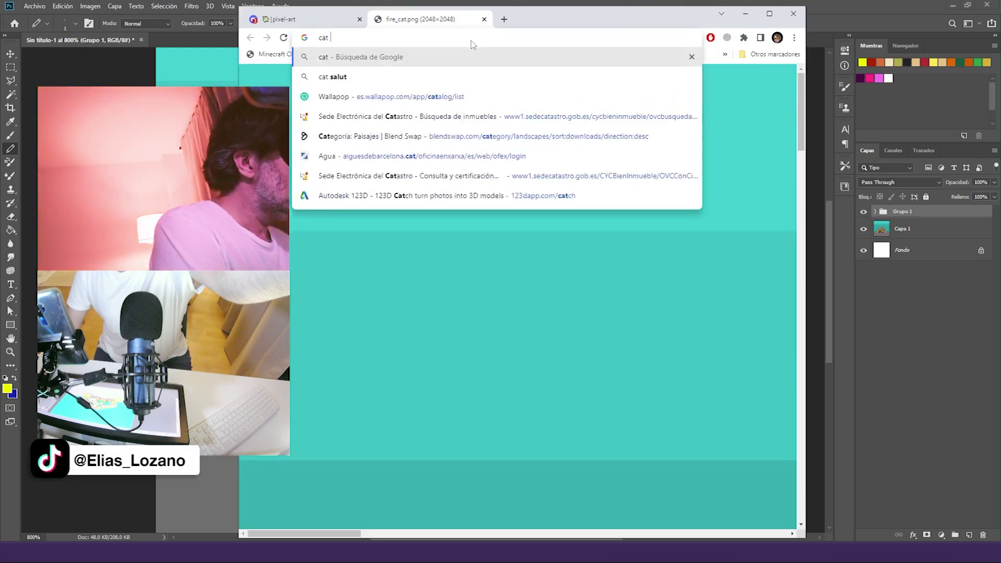
text(jump game)
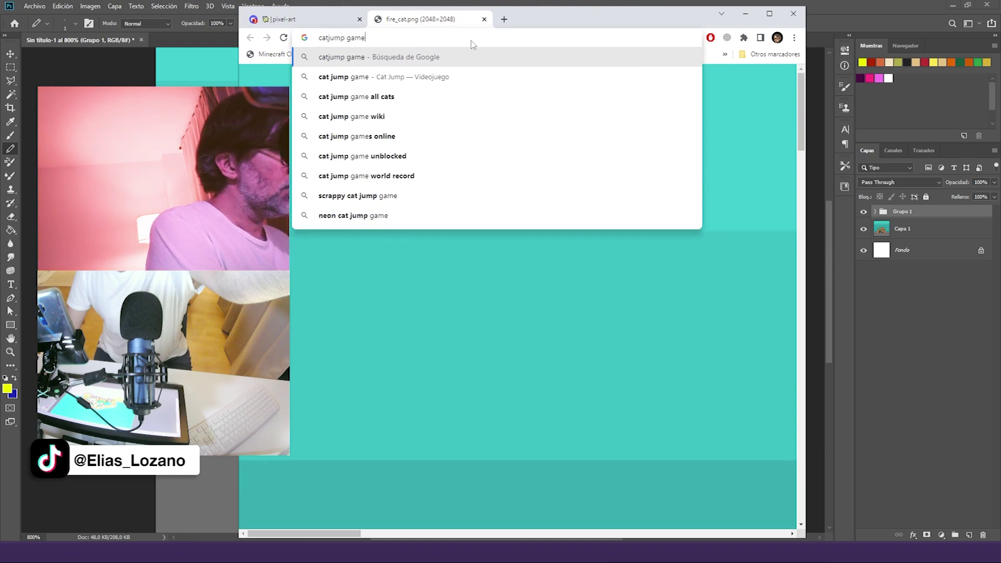
key(Return)
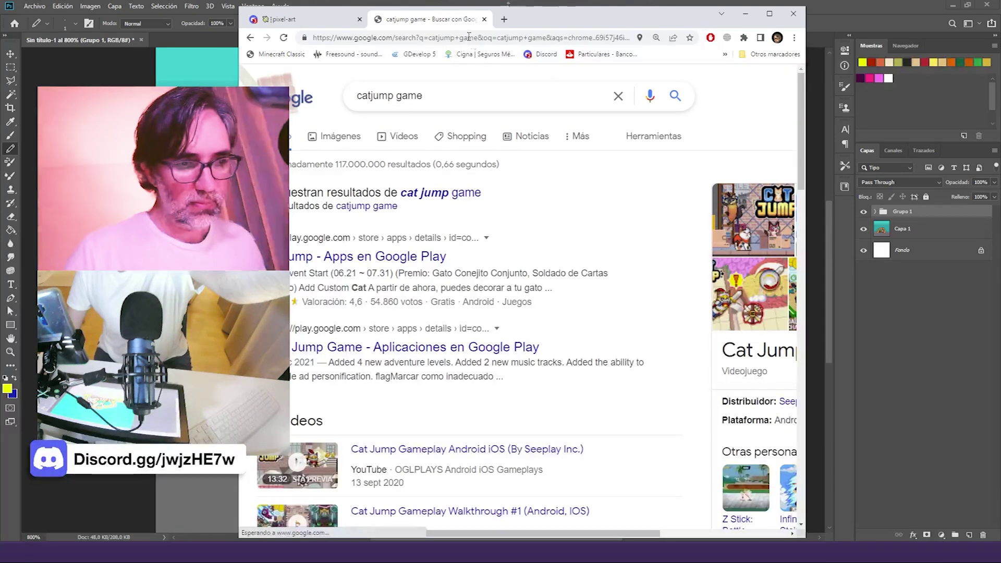
click(335, 137)
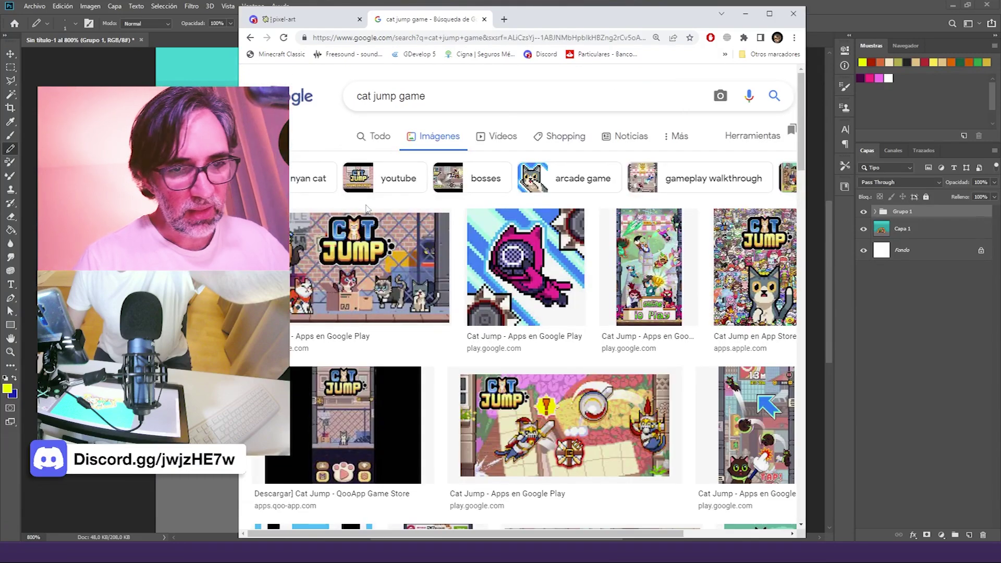
Step: Look through the Cat Jump game image results for reference characters
scroll(365, 207, down, 5)
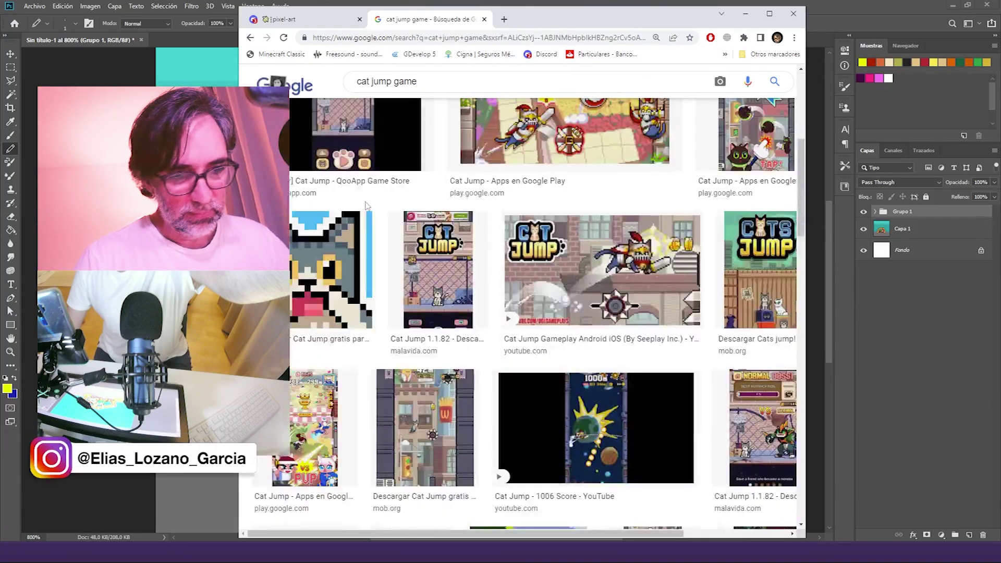
scroll(365, 206, down, 5)
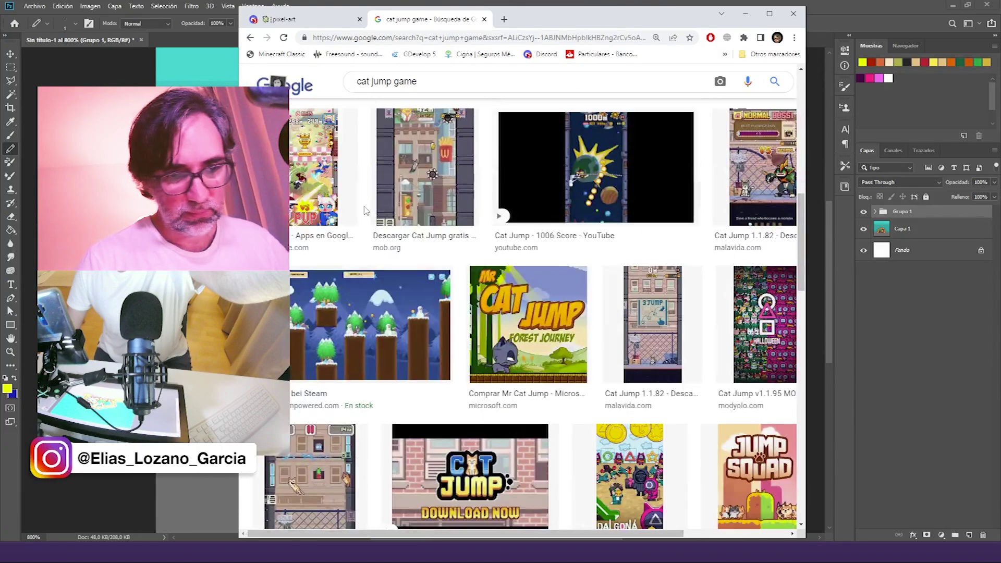
scroll(365, 210, down, 5)
scroll(365, 211, down, 5)
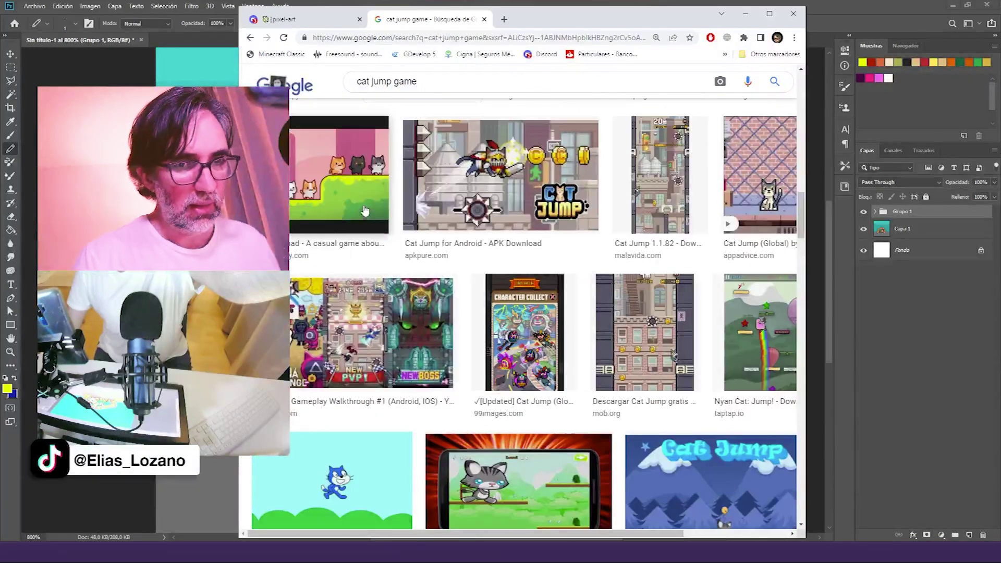
scroll(365, 210, down, 6)
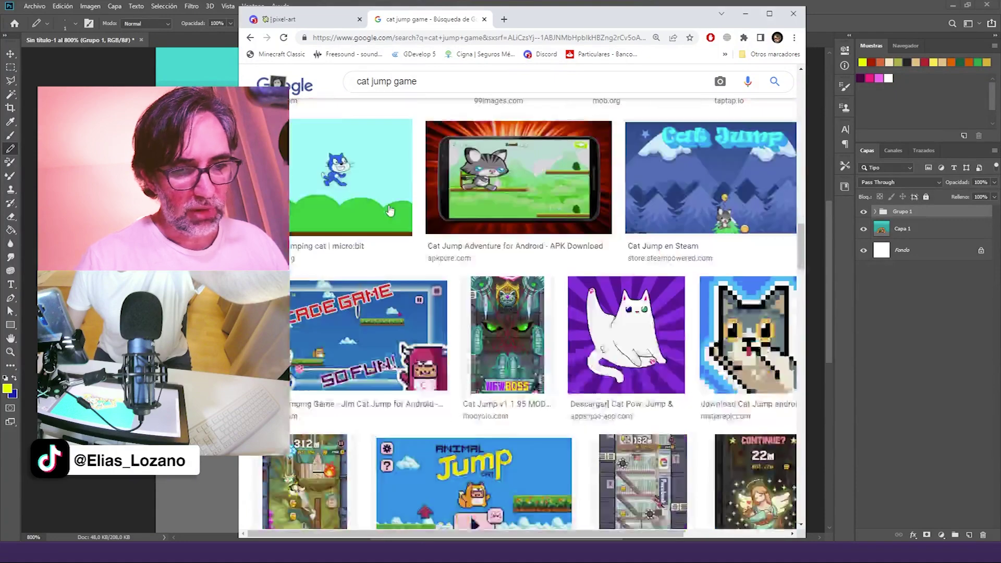
scroll(390, 210, down, 9)
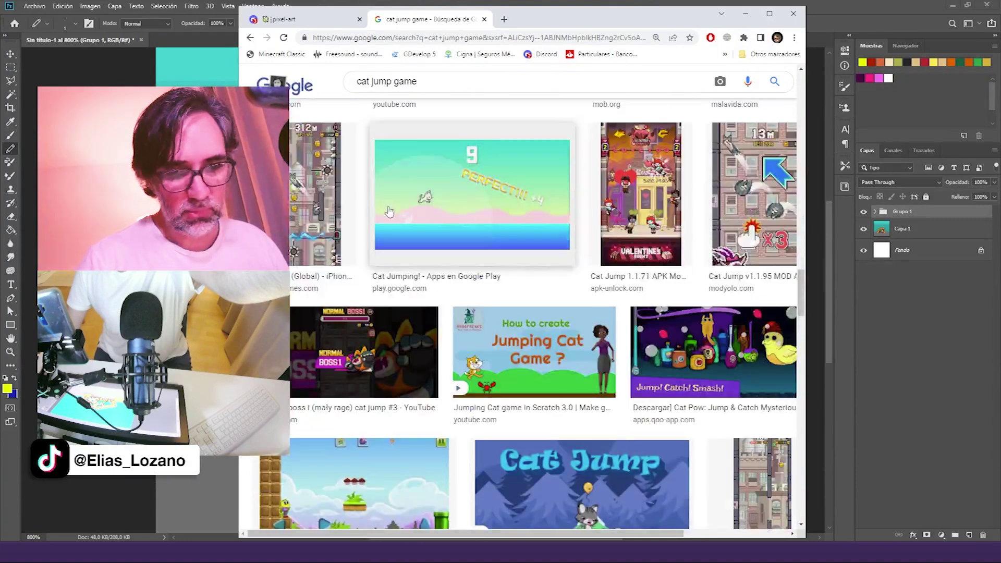
Step: Refine the image search to "cat jump game turtle cat" and look through the results for a turtle cat
click(444, 86)
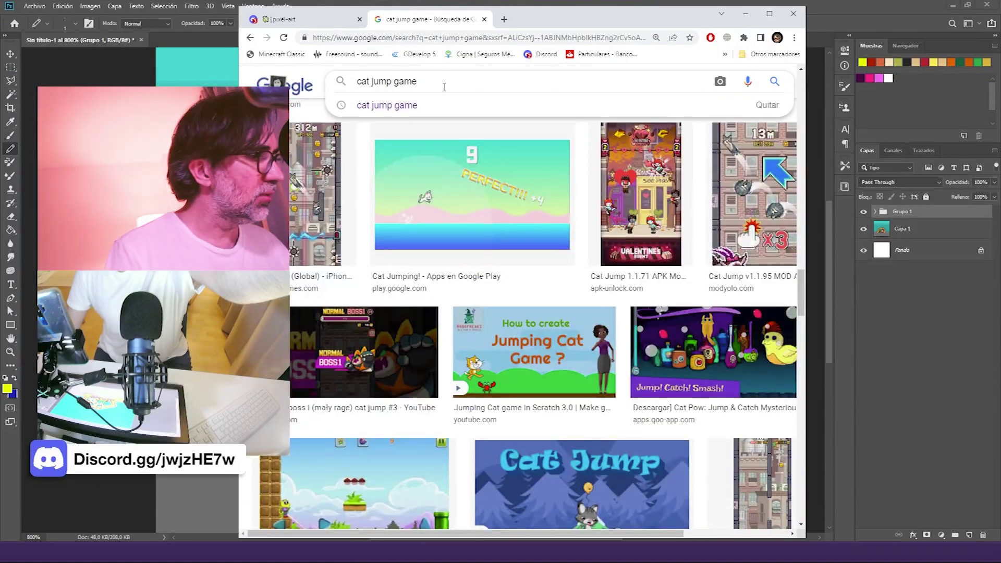
text(tu)
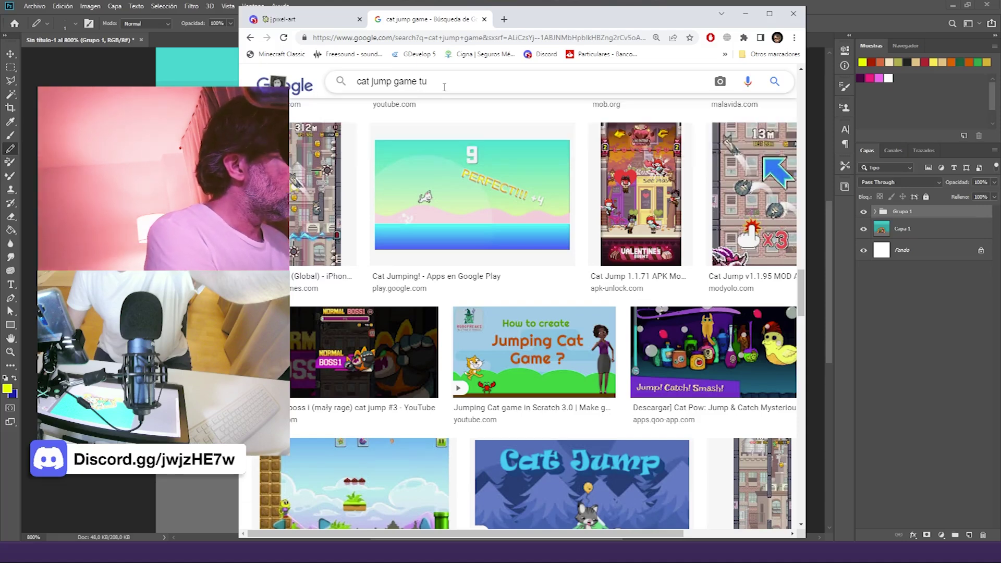
text(rtle cat)
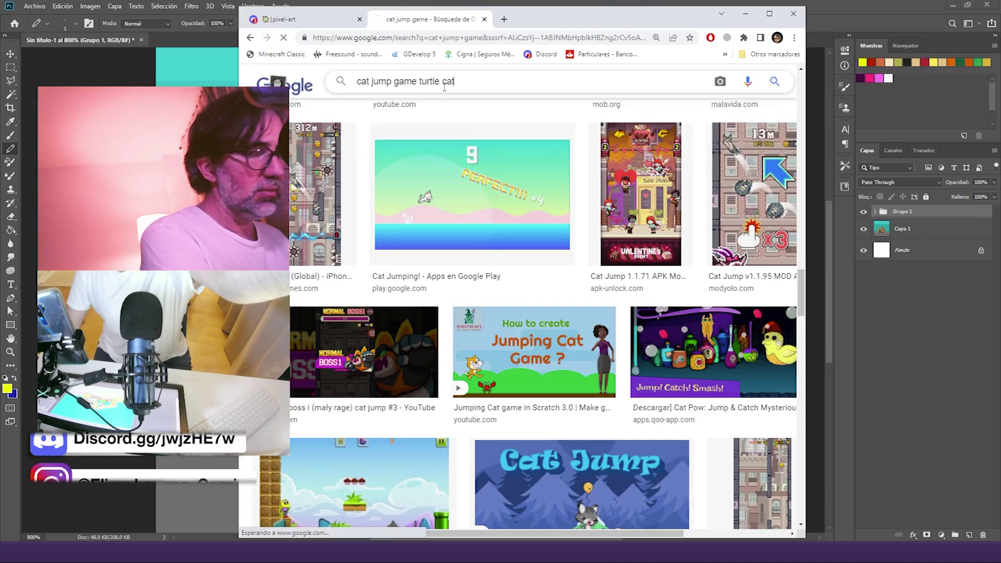
key(Return)
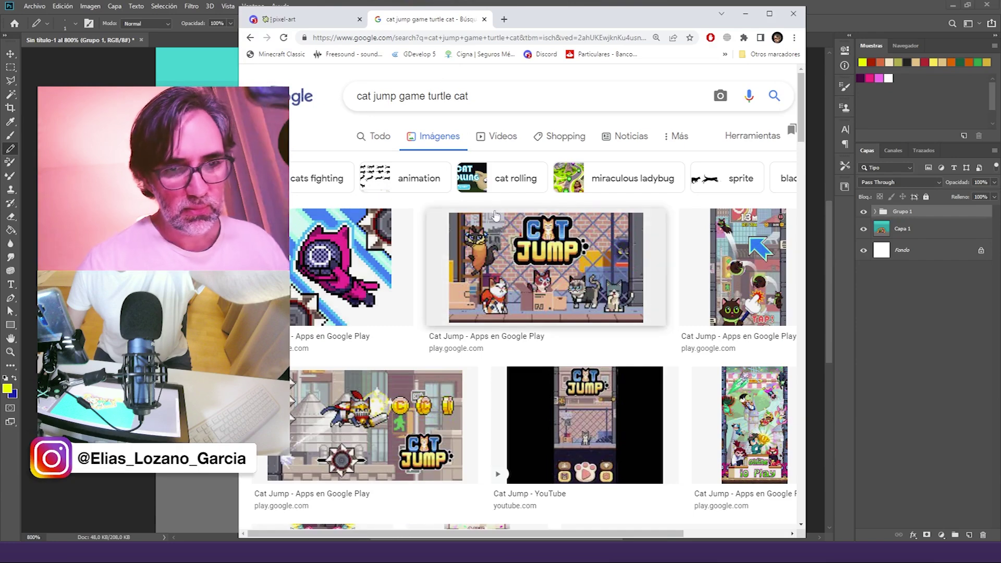
scroll(495, 293, down, 2)
scroll(496, 294, down, 6)
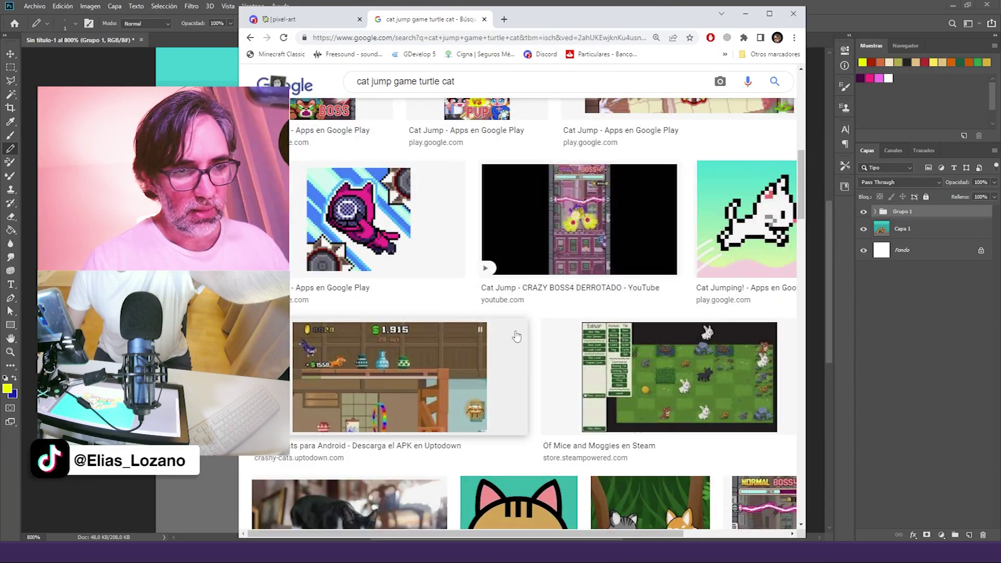
scroll(515, 333, down, 6)
scroll(515, 326, down, 3)
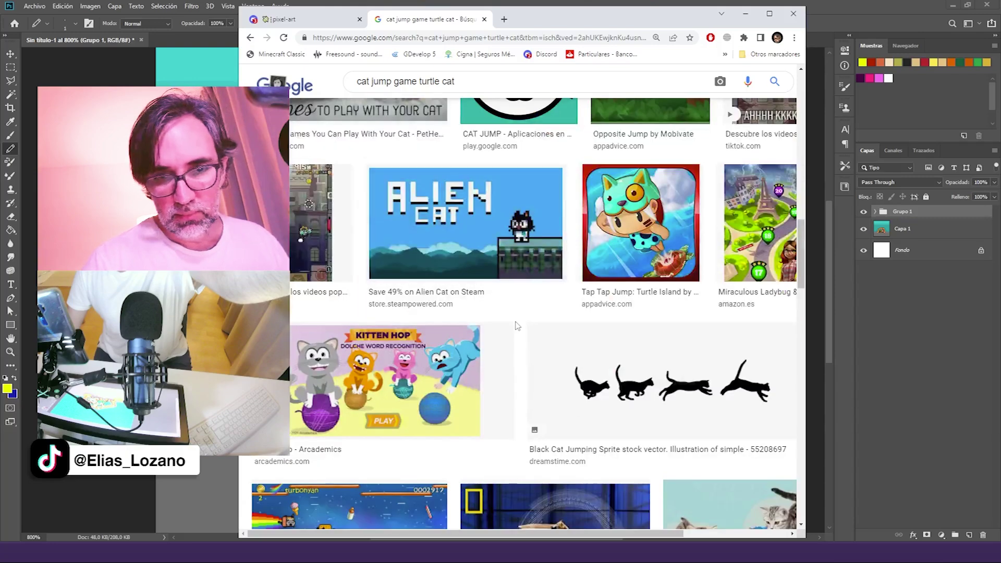
scroll(516, 326, down, 4)
scroll(516, 326, down, 6)
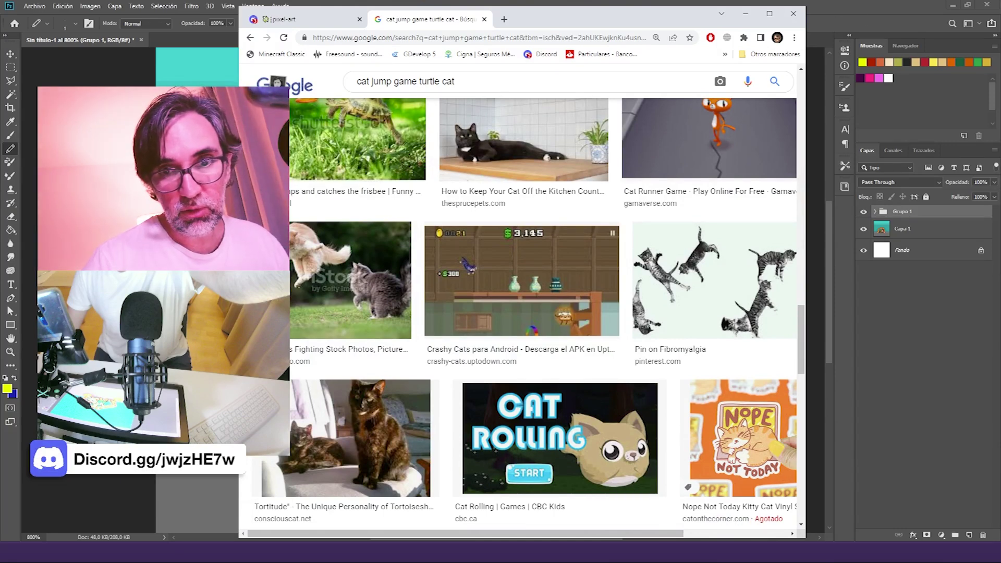
Step: Return to Photoshop and toggle the visibility of Grupo 1 to check the cat before and after the rework, leaving the group shown
click(831, 11)
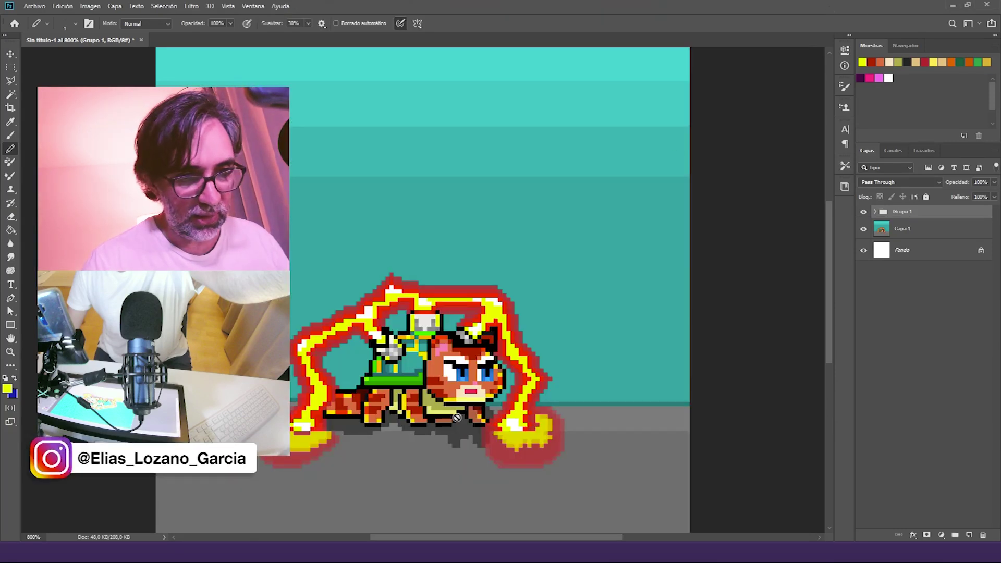
click(864, 214)
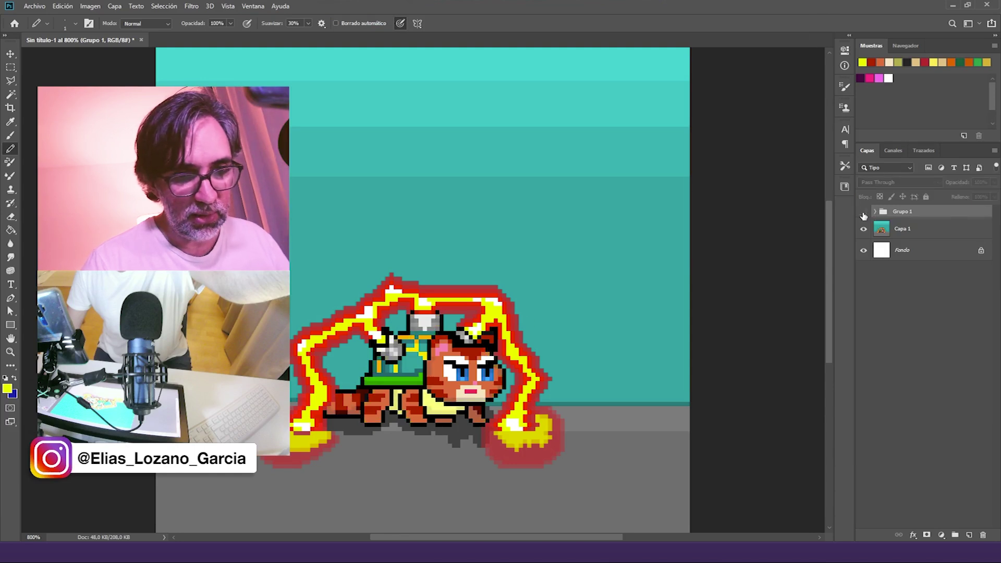
click(864, 213)
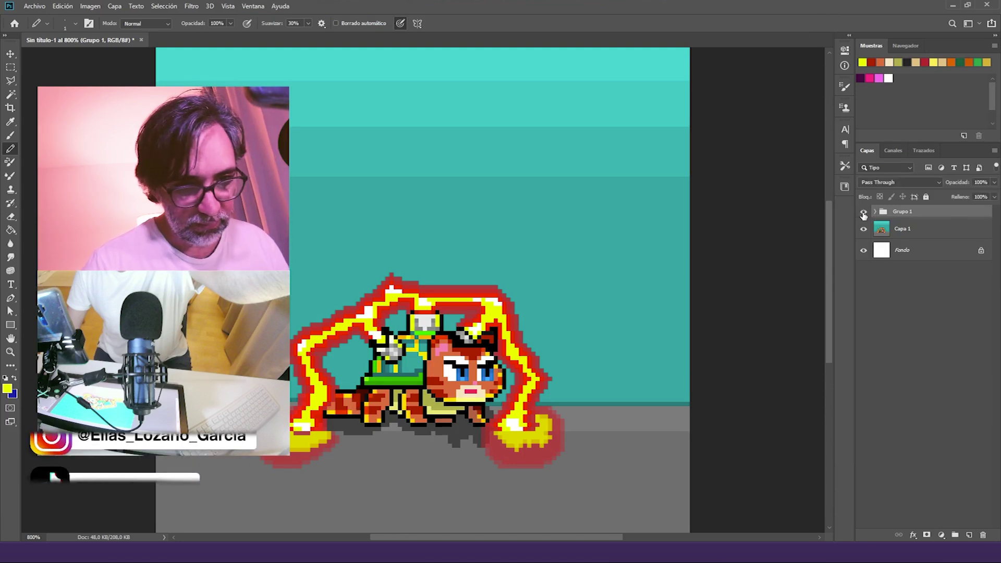
click(864, 213)
click(864, 213)
click(864, 213)
click(864, 213)
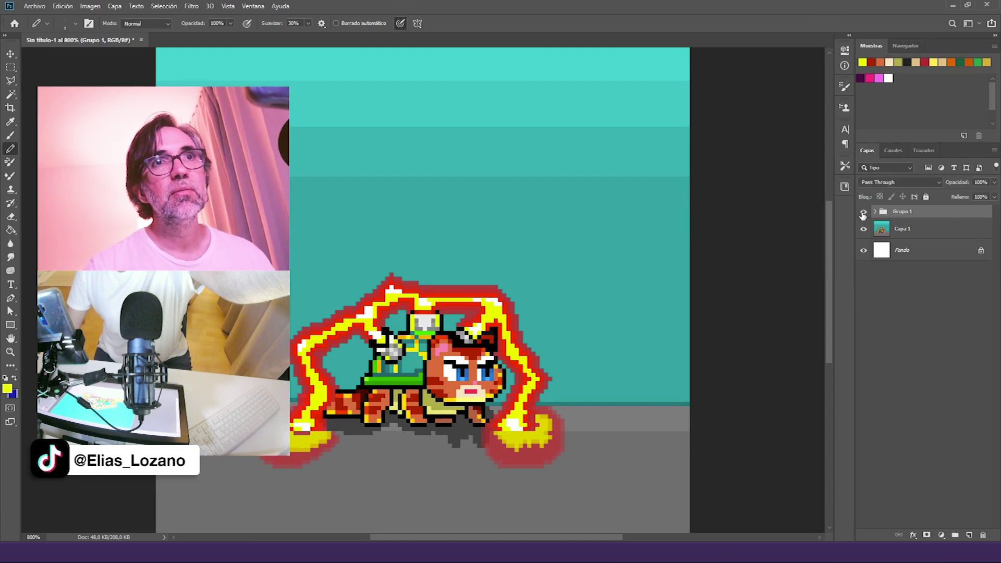
click(864, 214)
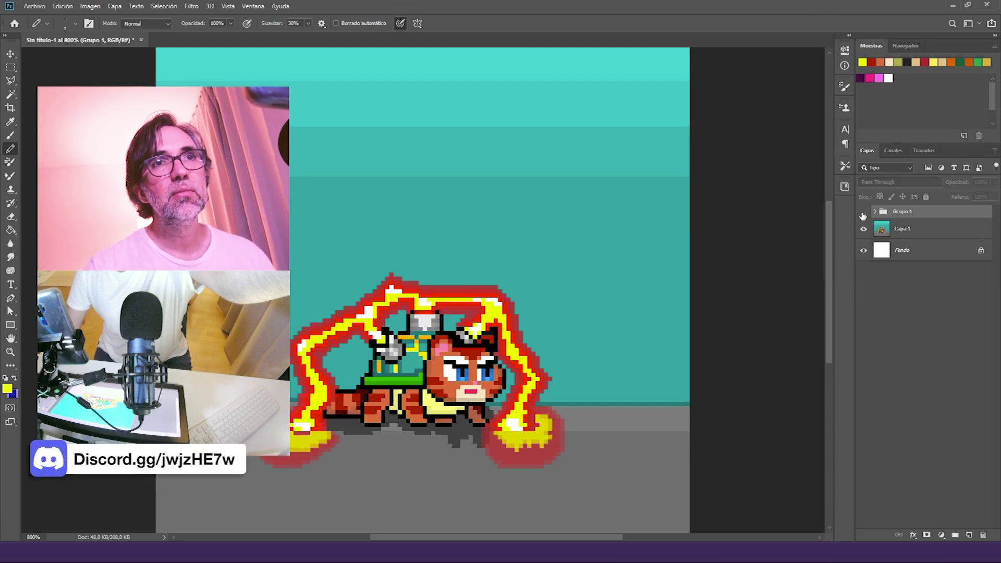
click(863, 214)
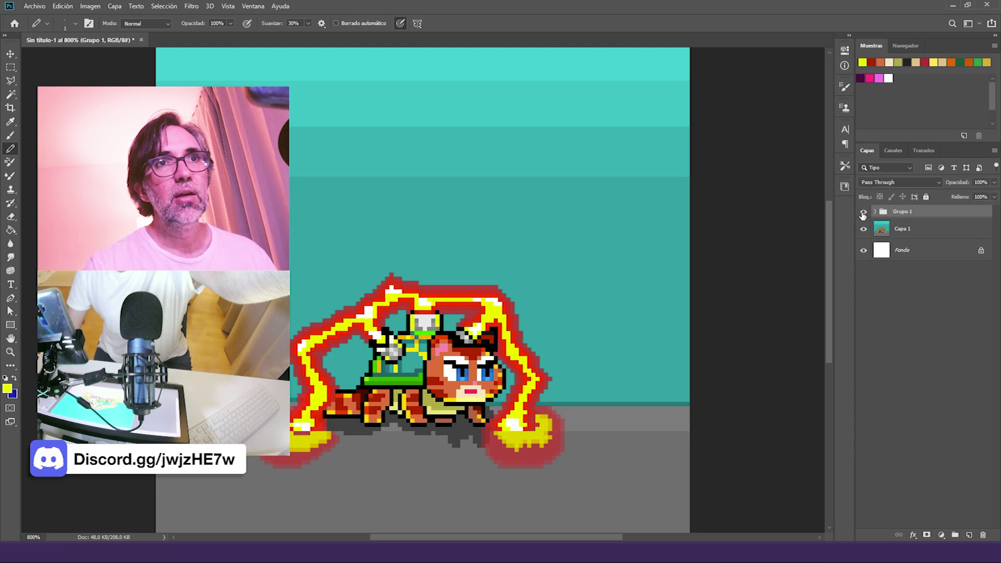
click(864, 213)
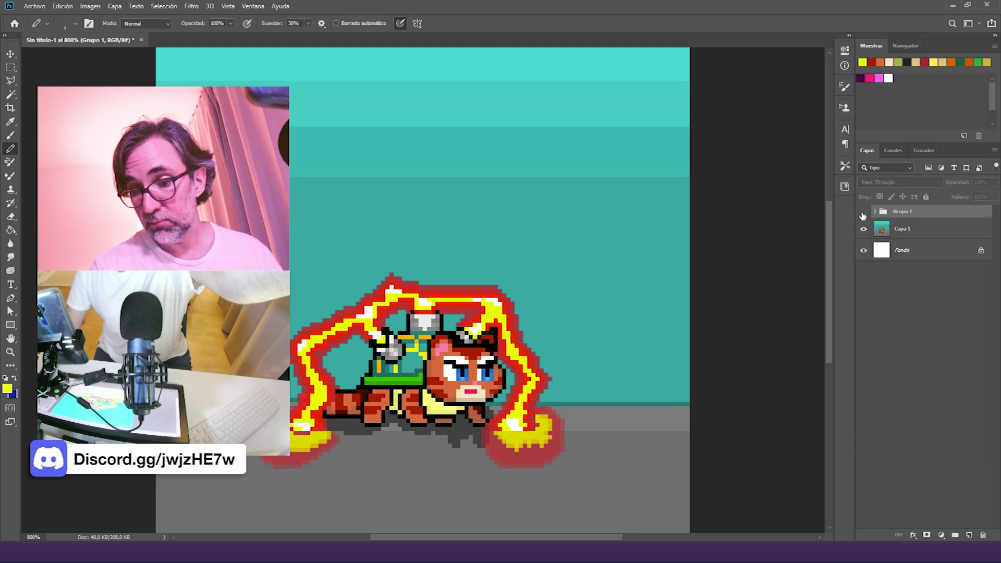
click(864, 214)
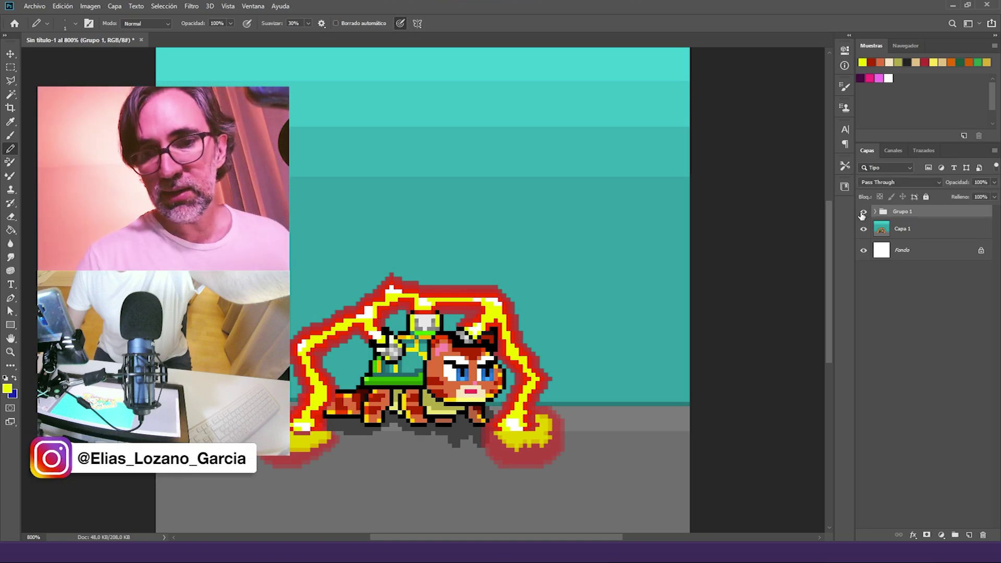
click(864, 212)
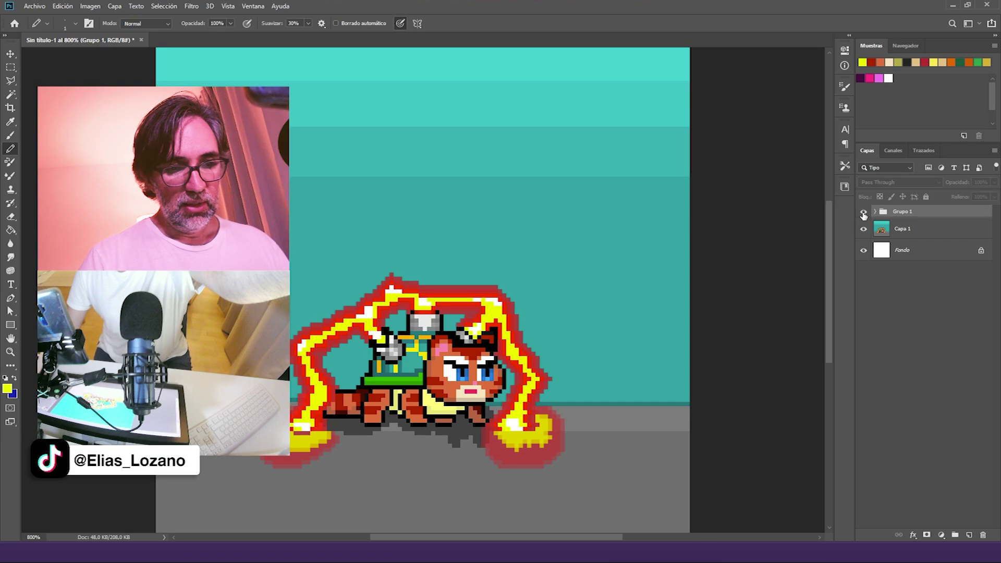
drag(505, 213, 530, 152)
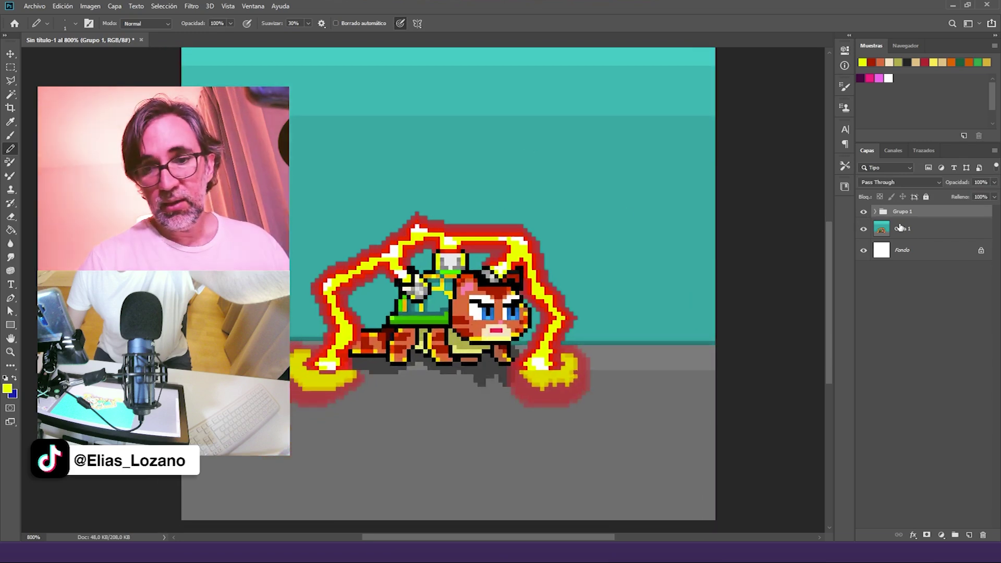
Step: Expand Grupo 1 and make Capa 1 copia the active layer
click(901, 230)
click(875, 212)
click(919, 231)
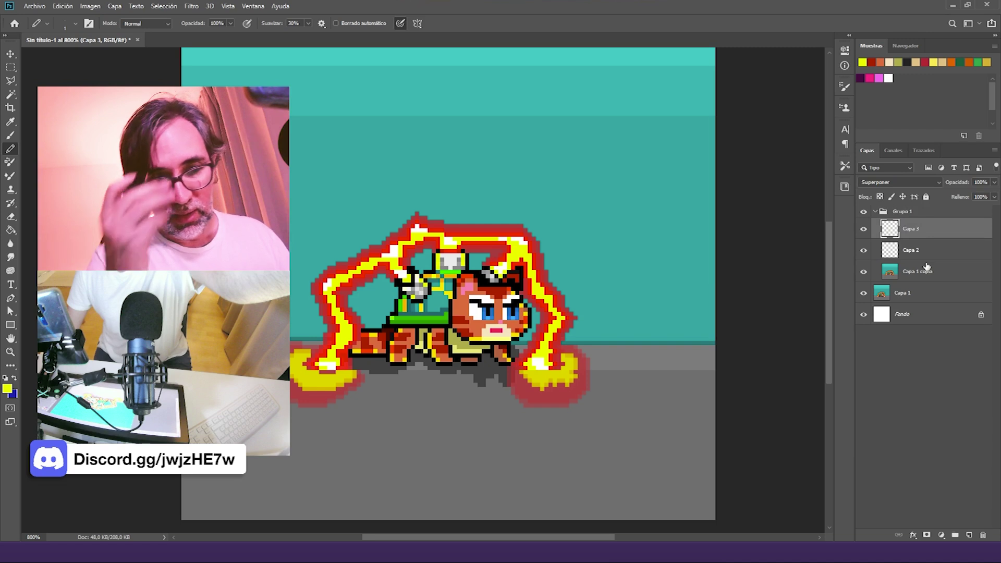
click(906, 269)
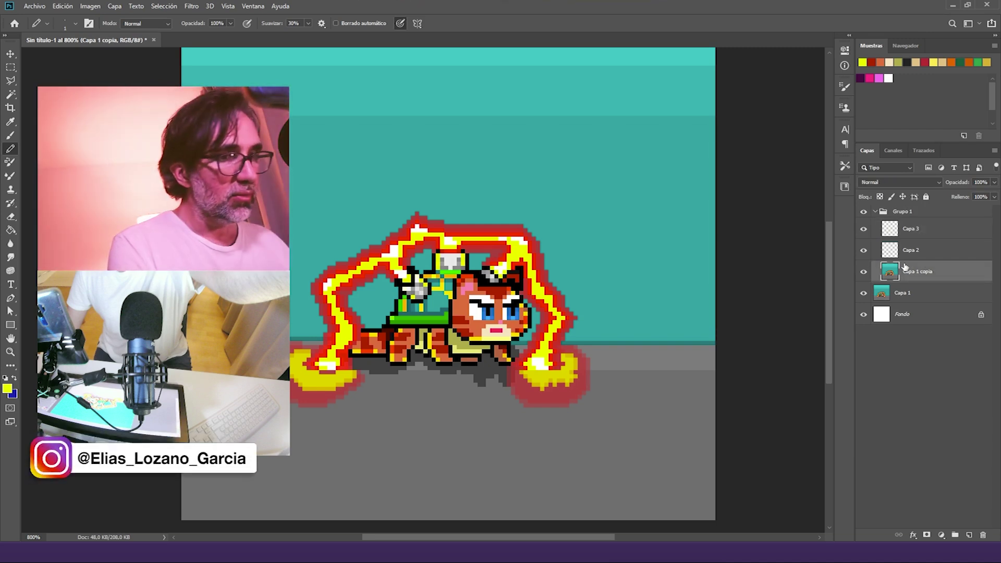
Step: Select all teal sky bands and grey ground and shadow tones on Capa 1 copia with the non-contiguous Magic Wand, and delete them
key(w)
drag(601, 96, 590, 193)
click(569, 306)
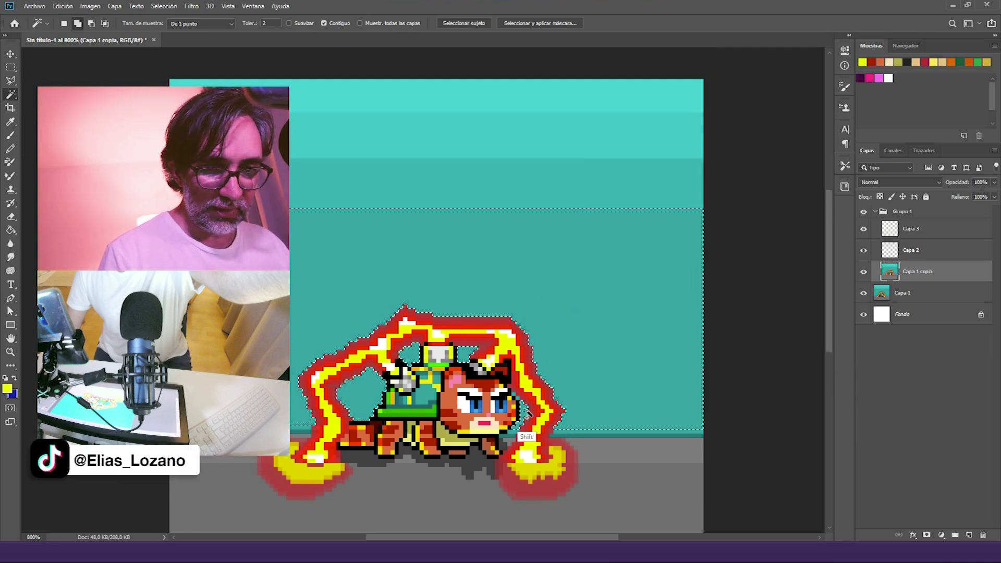
click(324, 23)
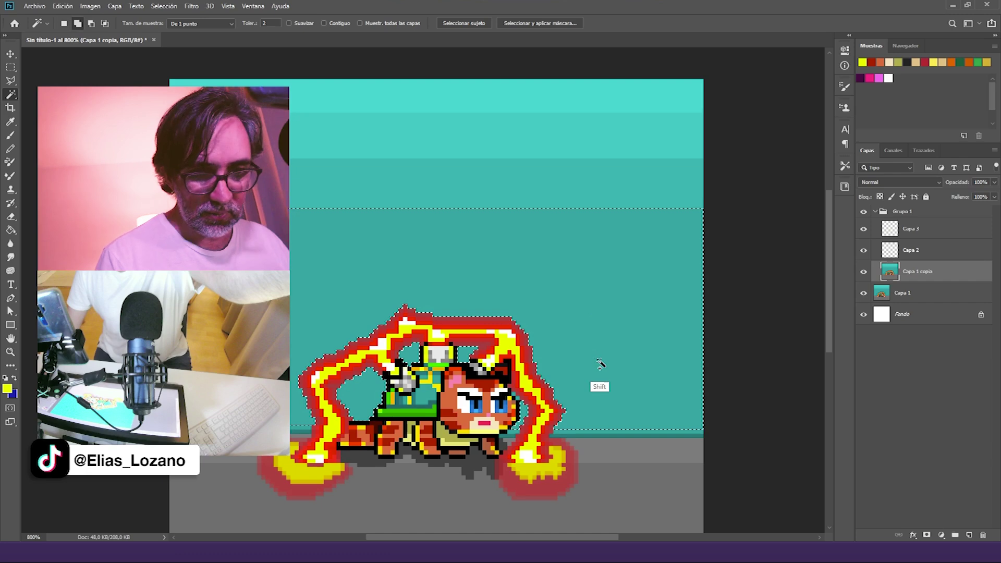
shift+click(547, 167)
shift+click(555, 138)
shift+click(555, 106)
shift+click(553, 193)
drag(602, 313, 609, 248)
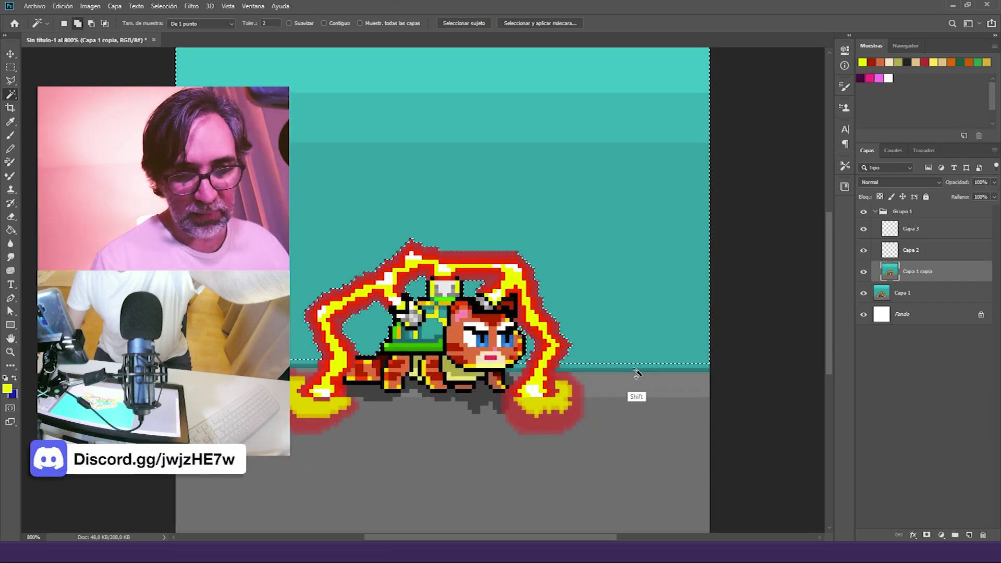
shift+click(633, 401)
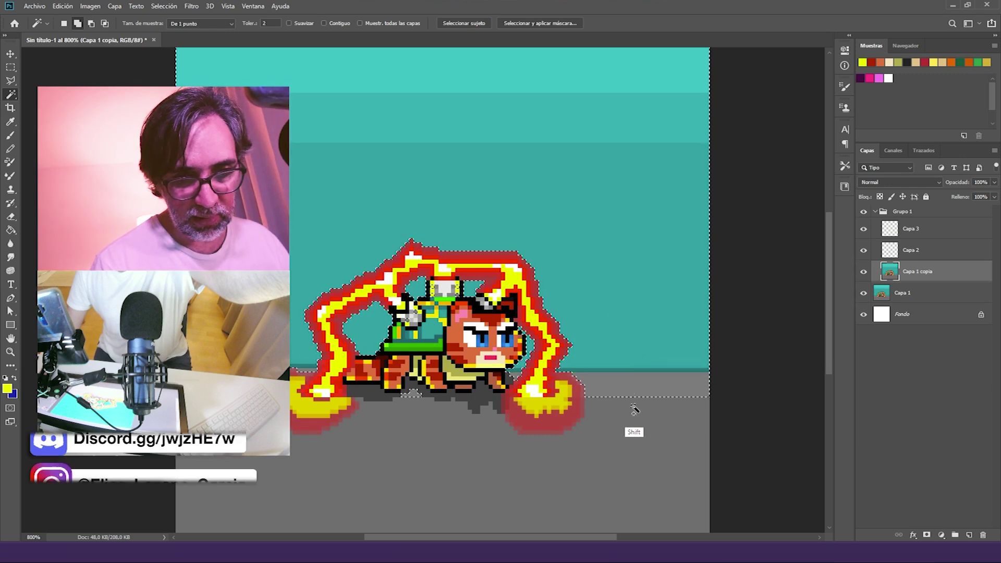
shift+click(477, 410)
shift+click(477, 411)
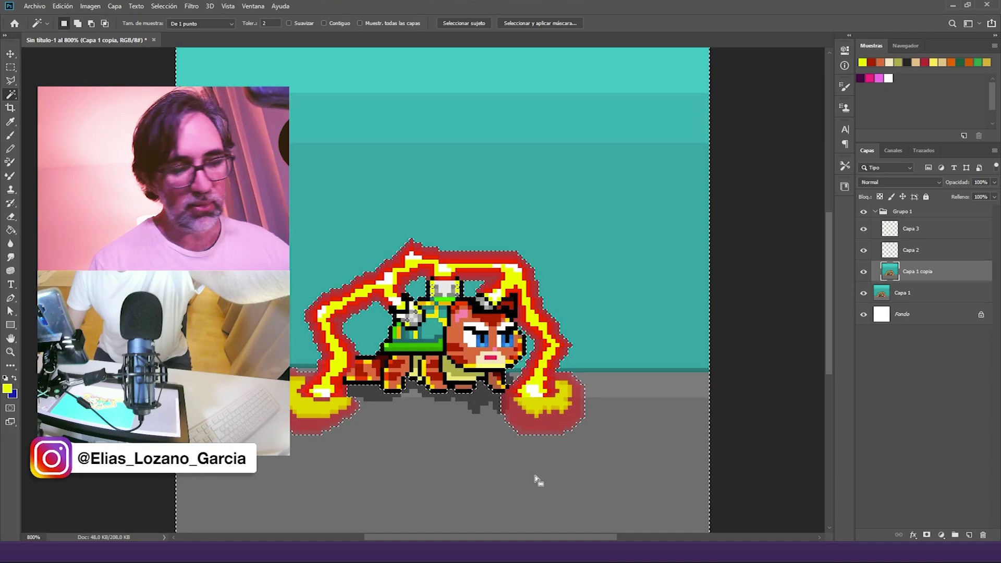
key(Delete)
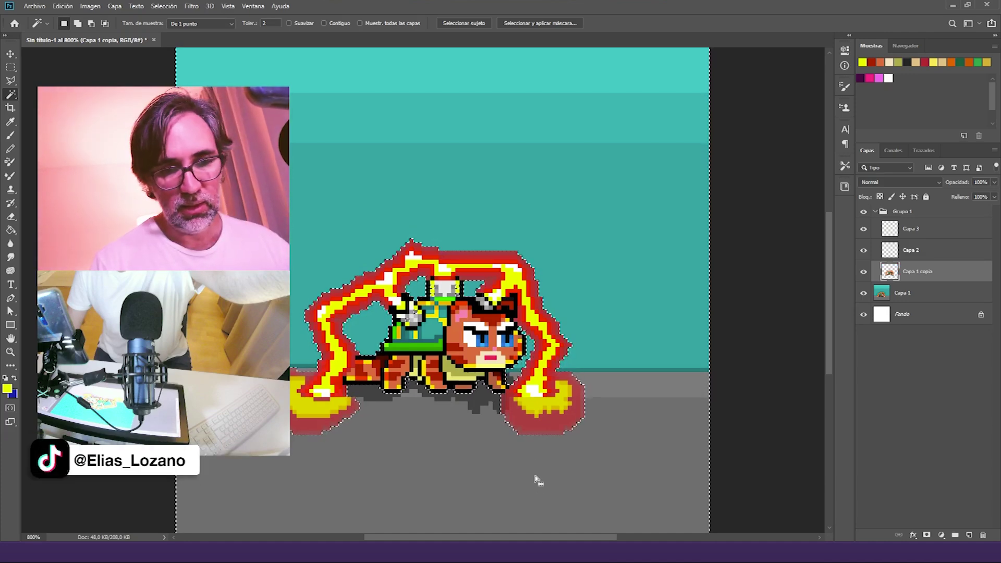
Step: Add a new layer beneath Capa 1 copia, clear the selection and fill the layer with dark teal #3b7777
ctrl+click(963, 536)
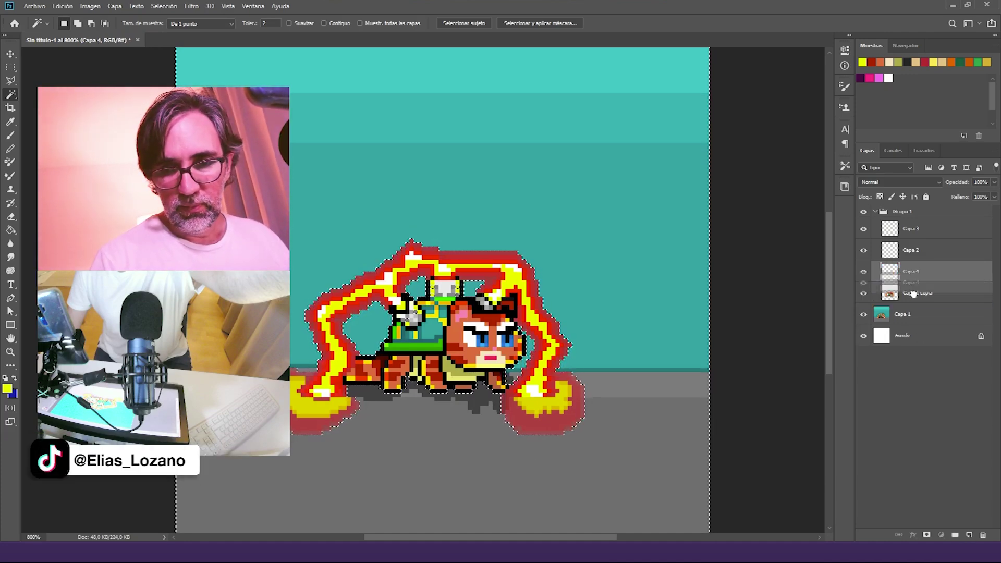
key(ctrl+d)
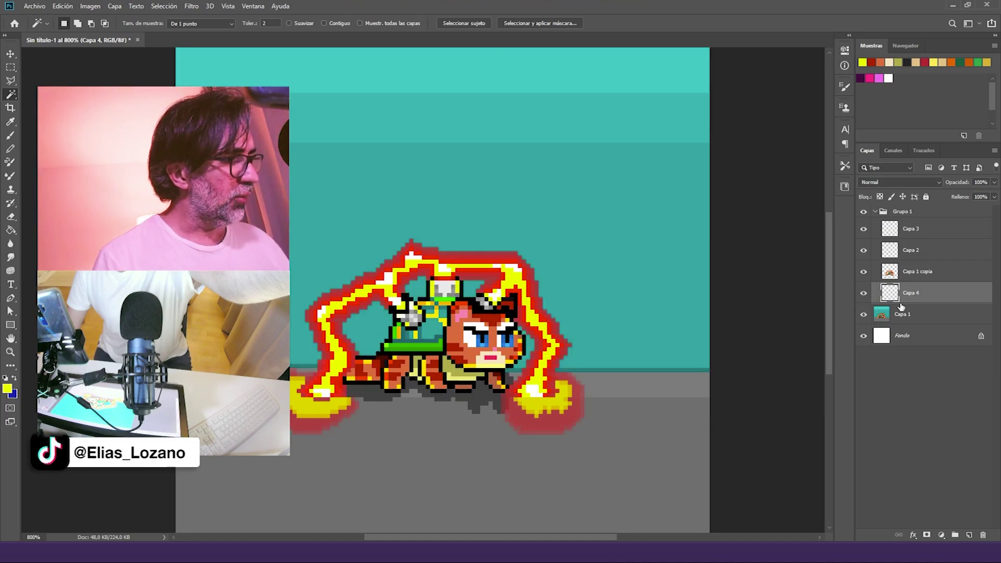
key(b)
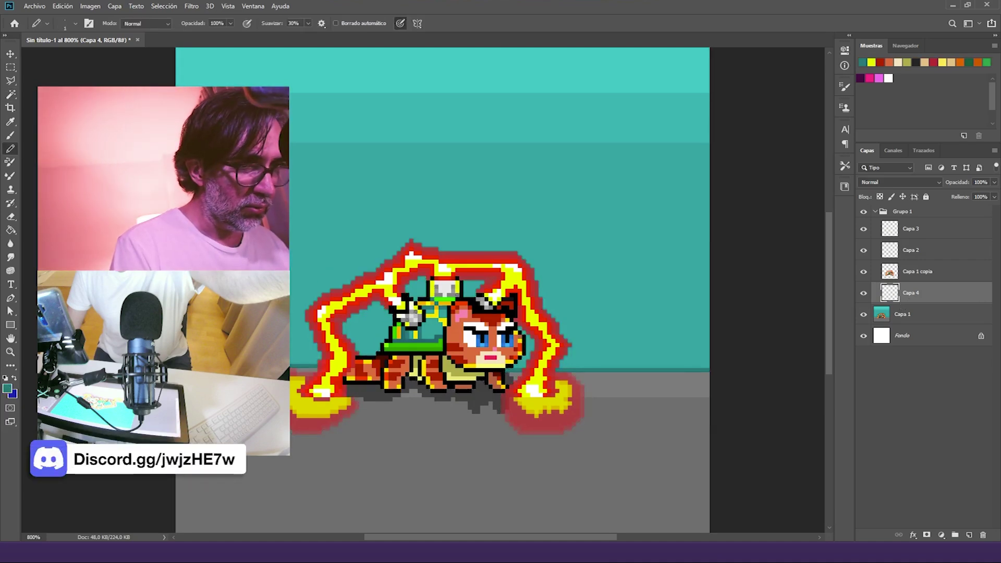
click(10, 231)
click(444, 198)
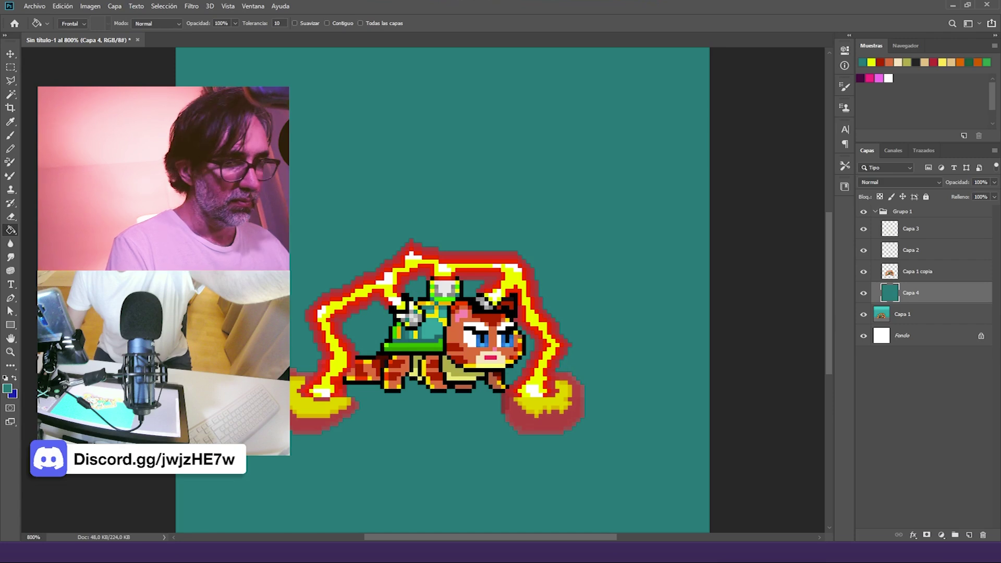
Step: Shift the teal to dark blue #354f6a and paint the background's outer area with a large pencil, leaving a teal oval around the cat
click(7, 390)
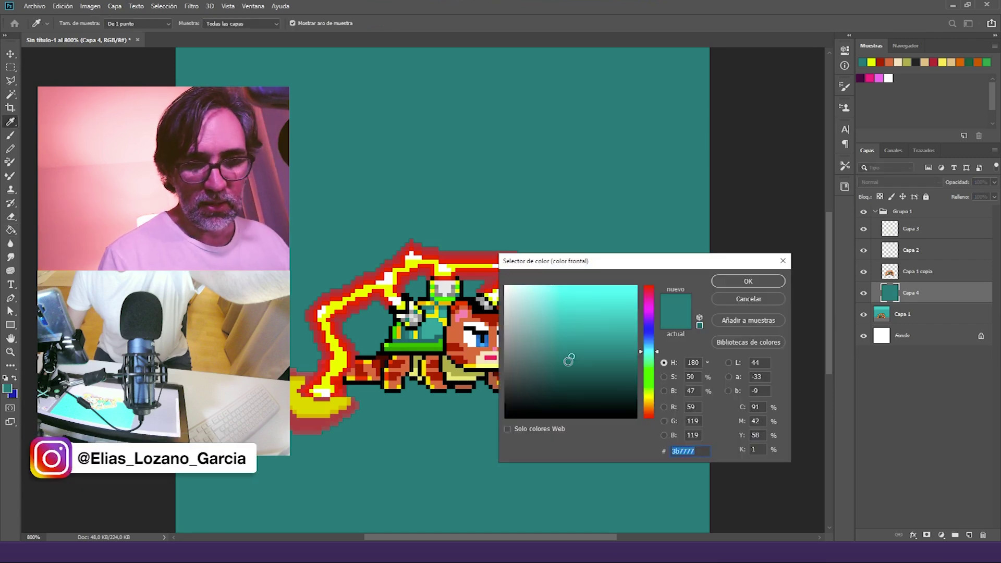
drag(650, 355, 649, 340)
click(571, 367)
click(767, 282)
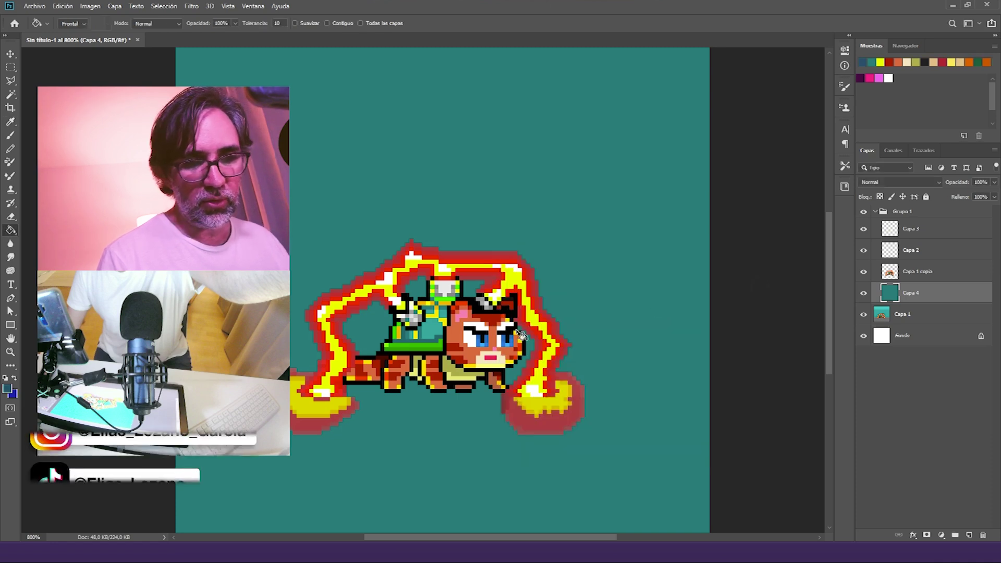
alt+click(515, 324)
alt+click(514, 324)
mouse_move(485, 345)
mouse_down()
mouse_move(574, 302)
mouse_move(650, 286)
mouse_move(644, 338)
mouse_up()
key(b)
drag(581, 267, 628, 272)
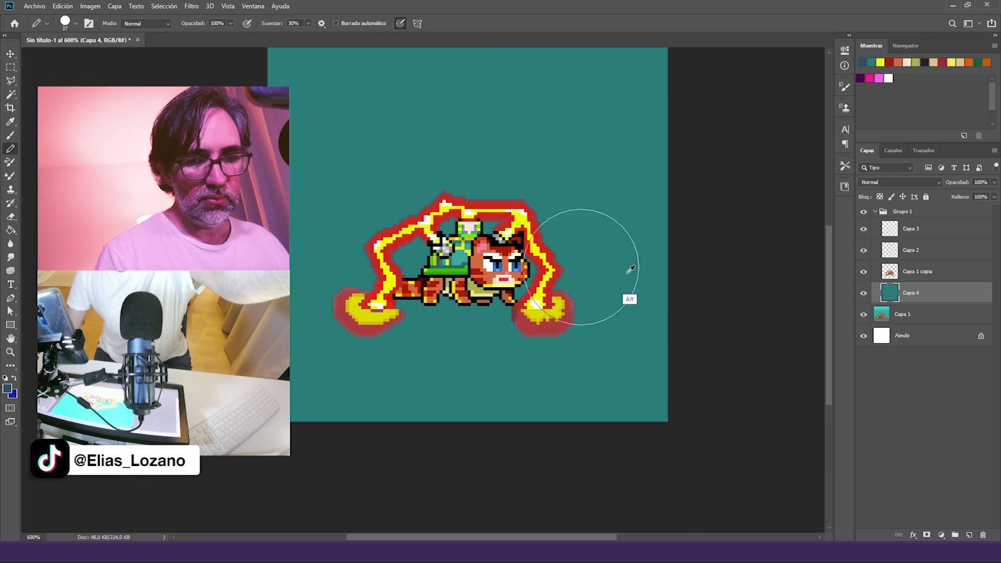
alt+click(590, 270)
alt+click(575, 283)
mouse_move(453, 309)
mouse_down()
mouse_move(514, 282)
mouse_move(704, 280)
mouse_up()
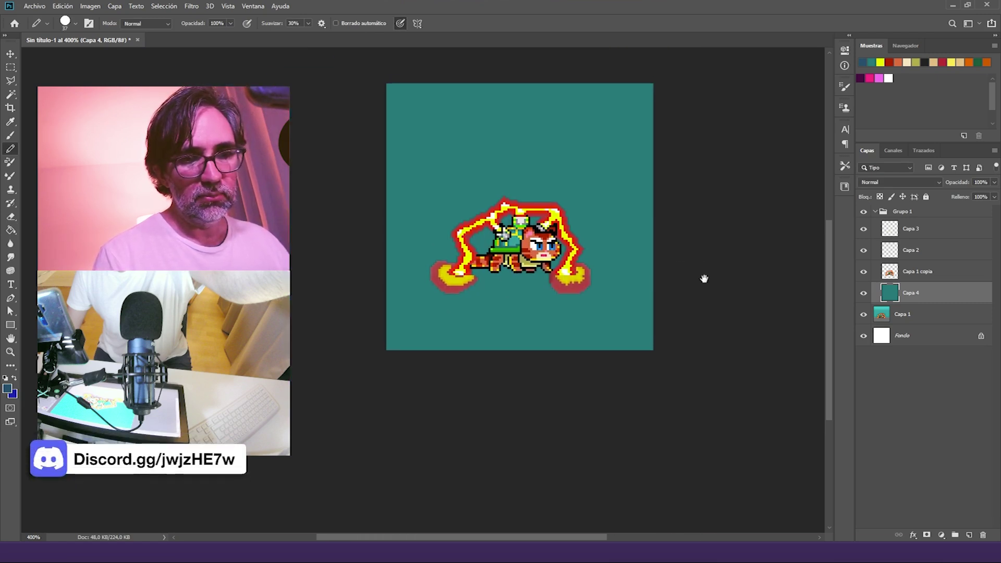
mouse_move(631, 107)
mouse_down()
mouse_move(657, 107)
mouse_move(499, 92)
mouse_move(351, 194)
mouse_move(518, 62)
mouse_move(346, 171)
mouse_move(402, 127)
mouse_move(602, 114)
mouse_move(670, 189)
mouse_move(687, 295)
mouse_move(617, 378)
mouse_move(494, 385)
mouse_move(393, 344)
mouse_move(354, 222)
mouse_move(520, 111)
mouse_move(689, 202)
mouse_move(680, 330)
mouse_move(565, 387)
mouse_move(445, 383)
mouse_move(353, 364)
mouse_up()
drag(522, 325, 485, 323)
Step: Check the original horizon by toggling Capa 4, and draw a thin horizontal dark blue ground line across the teal oval
click(864, 295)
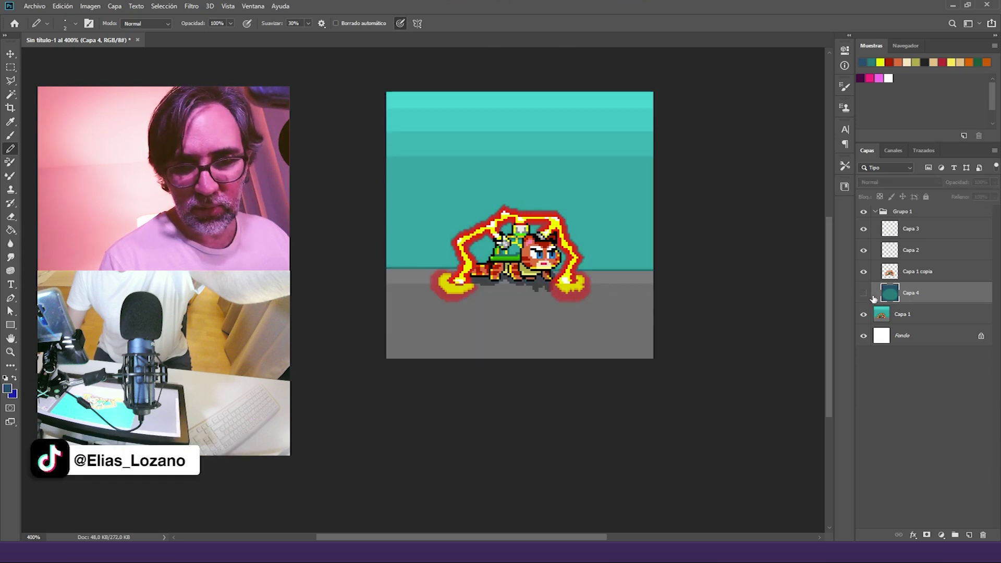
click(863, 294)
shift+click(668, 265)
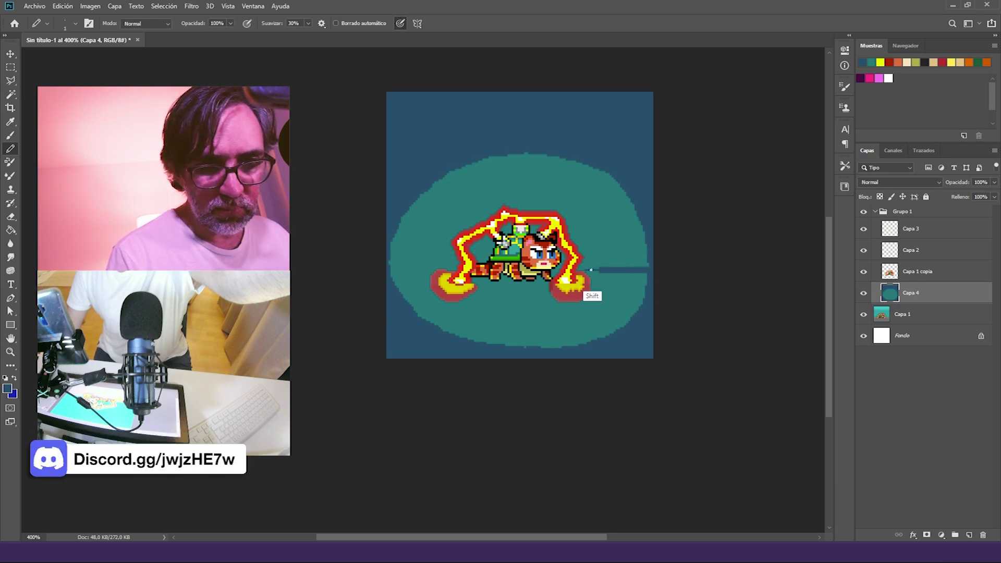
shift+click(372, 277)
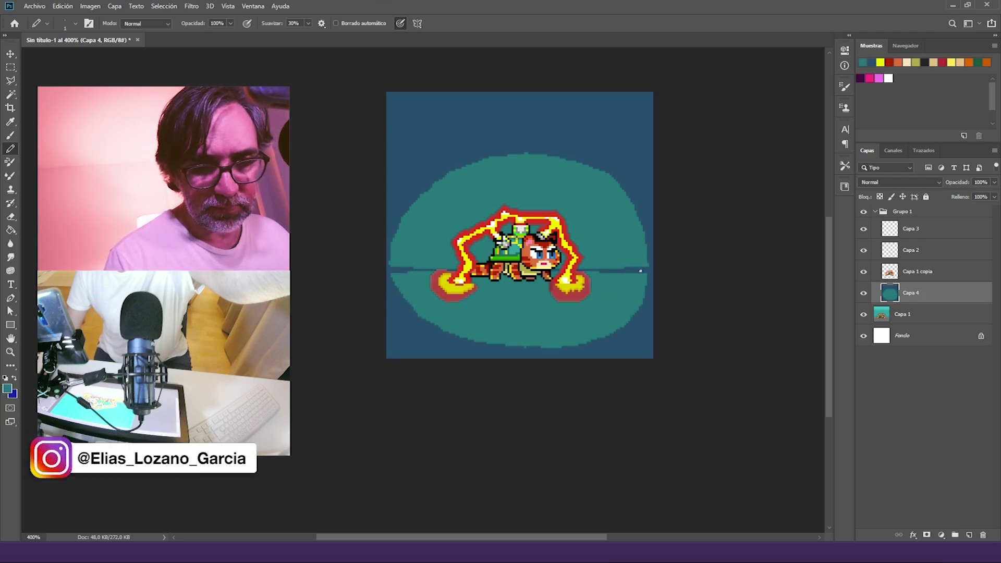
Step: Sample the background blue, darken it, and paint the top edge and upper corners as a darker outer band
alt+click(637, 206)
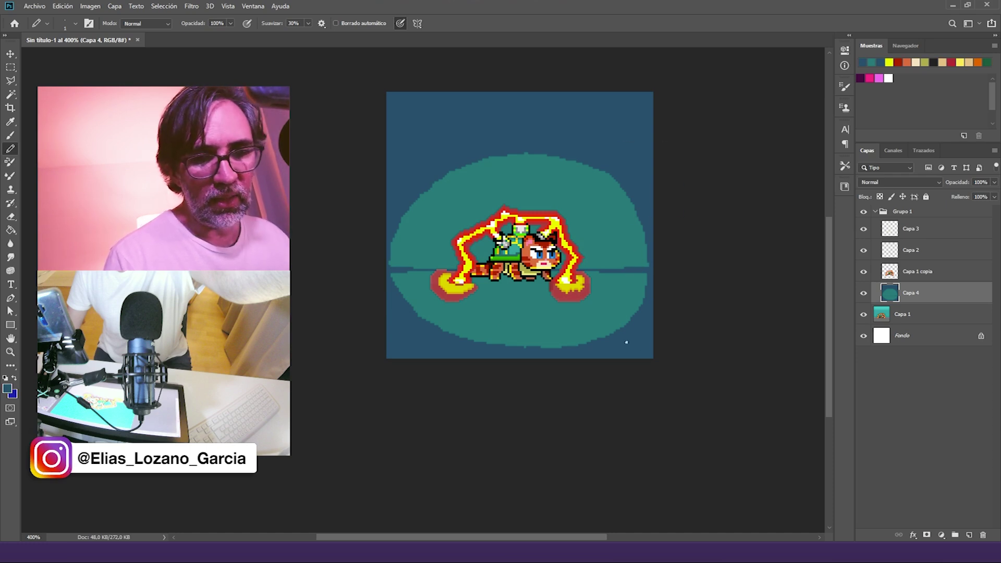
click(8, 388)
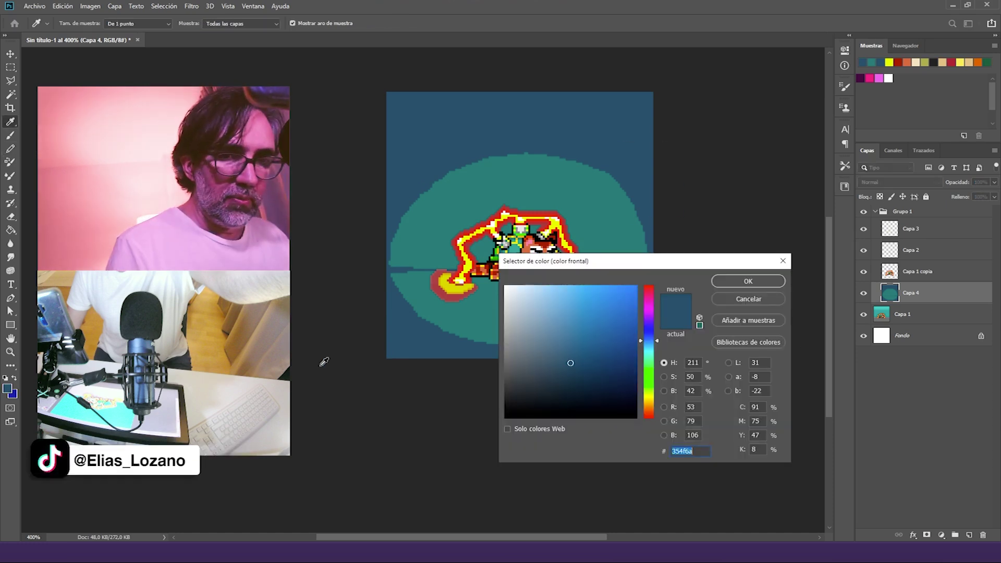
click(573, 372)
click(748, 282)
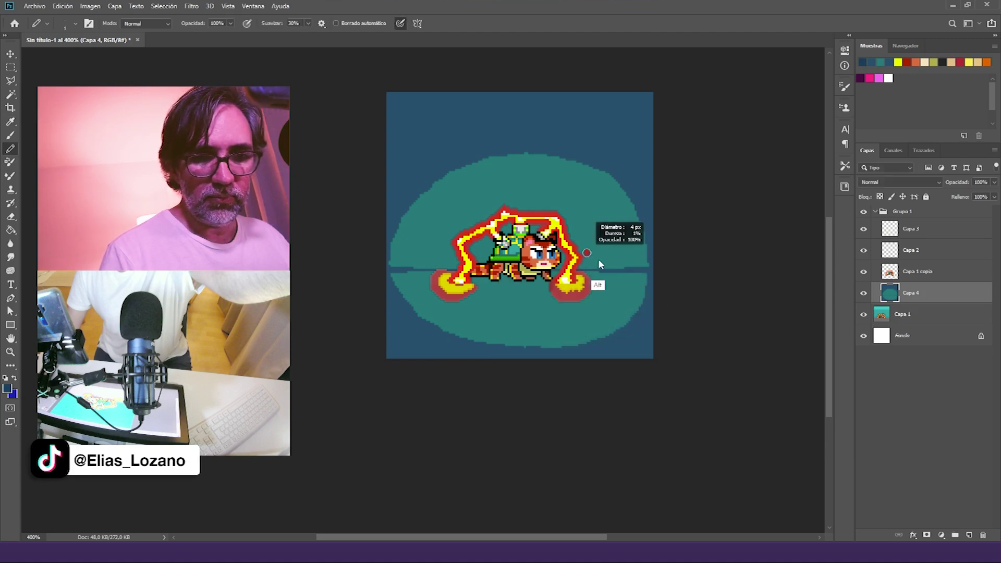
drag(507, 78, 347, 191)
drag(465, 67, 365, 132)
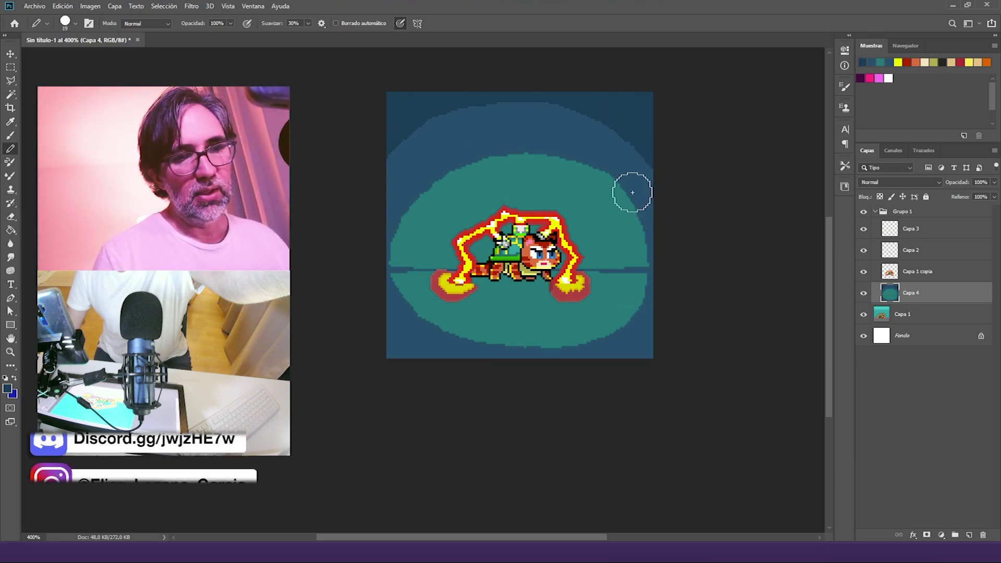
Step: Smooth the stair-stepped edge of the darkest blue band in the upper right corner with single pixels
scroll(643, 174, up, 4)
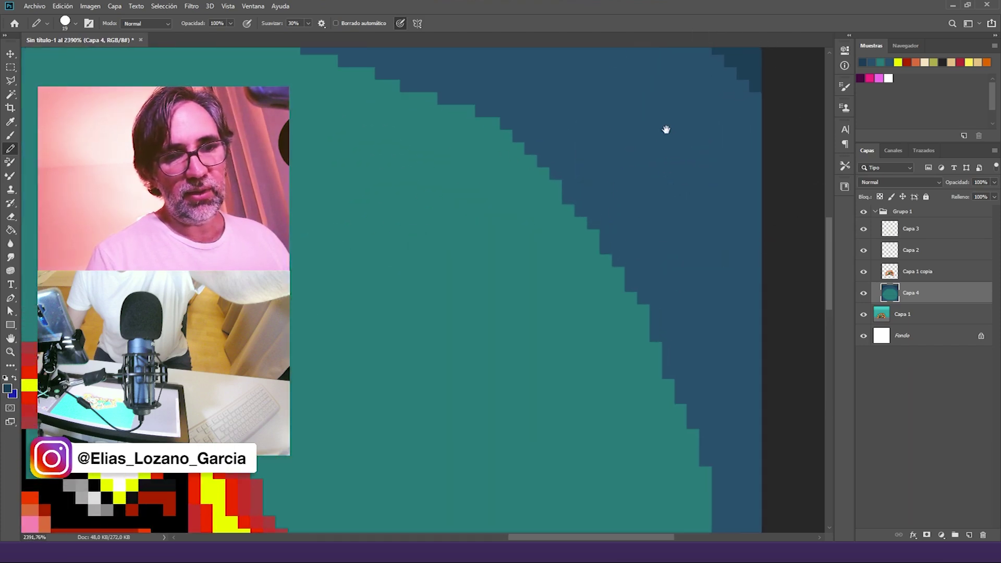
scroll(666, 130, up, 2)
drag(598, 251, 374, 279)
mouse_move(641, 178)
mouse_down()
mouse_move(660, 290)
mouse_move(657, 282)
mouse_up()
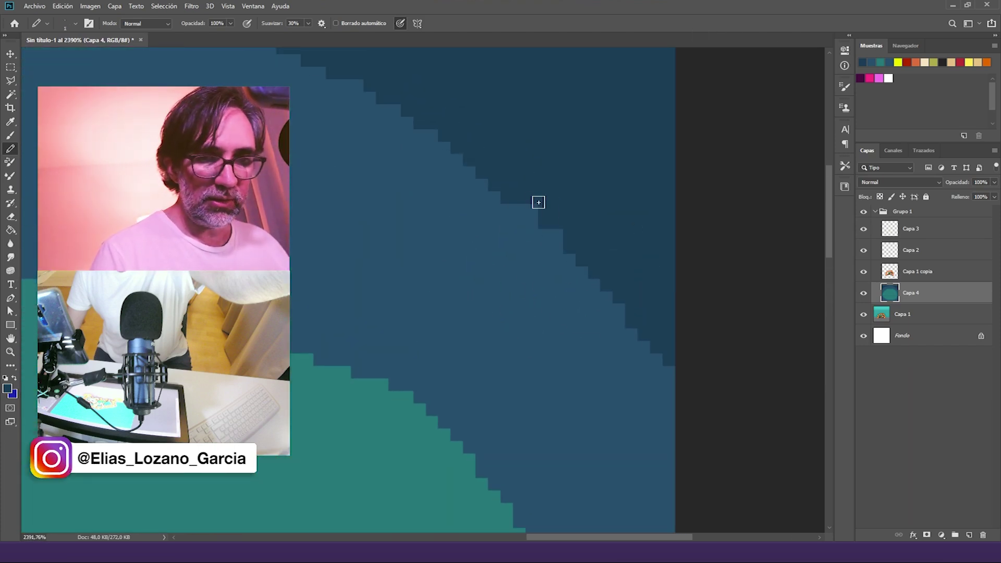
click(533, 210)
drag(545, 222, 621, 294)
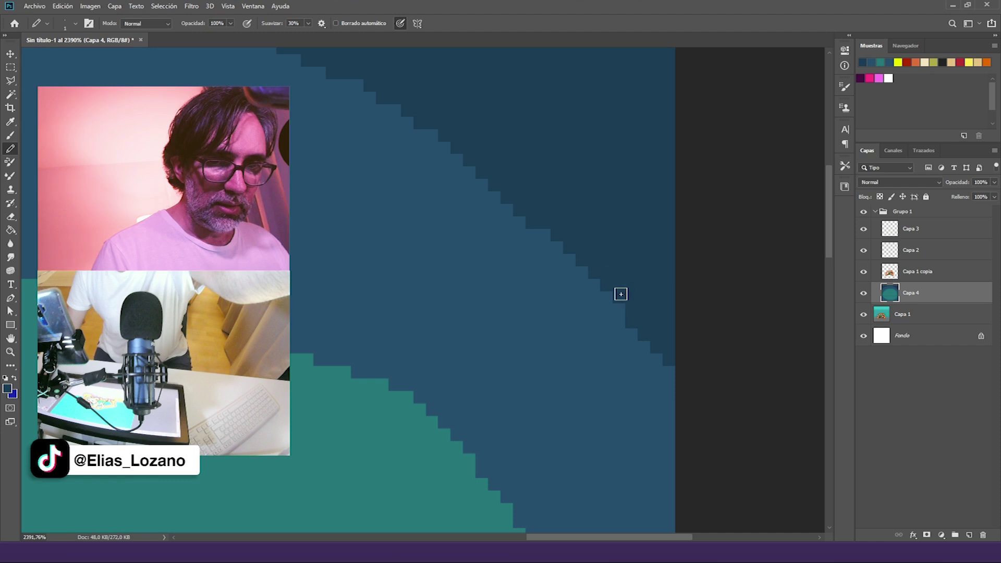
scroll(507, 297, down, 4)
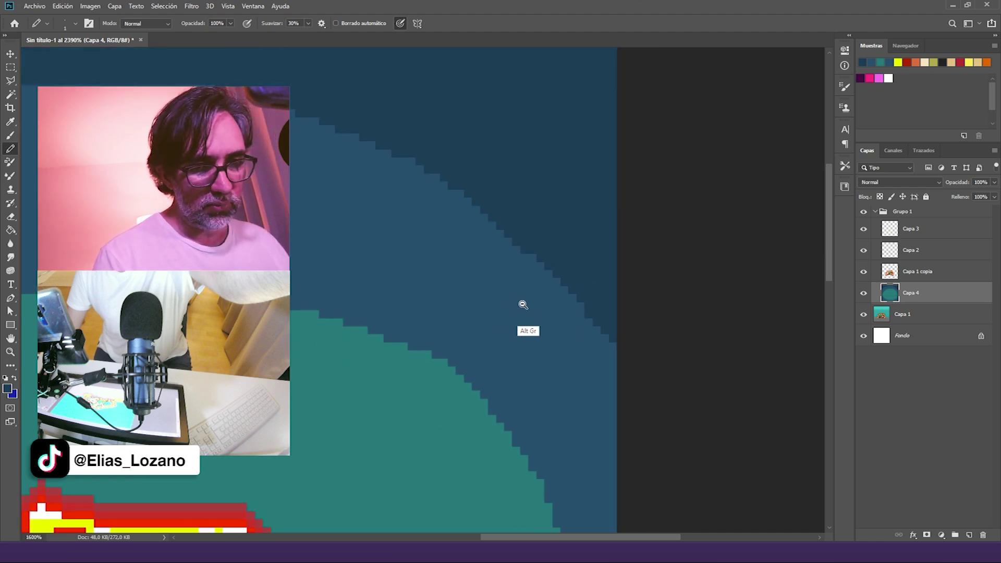
scroll(470, 178, left, 5)
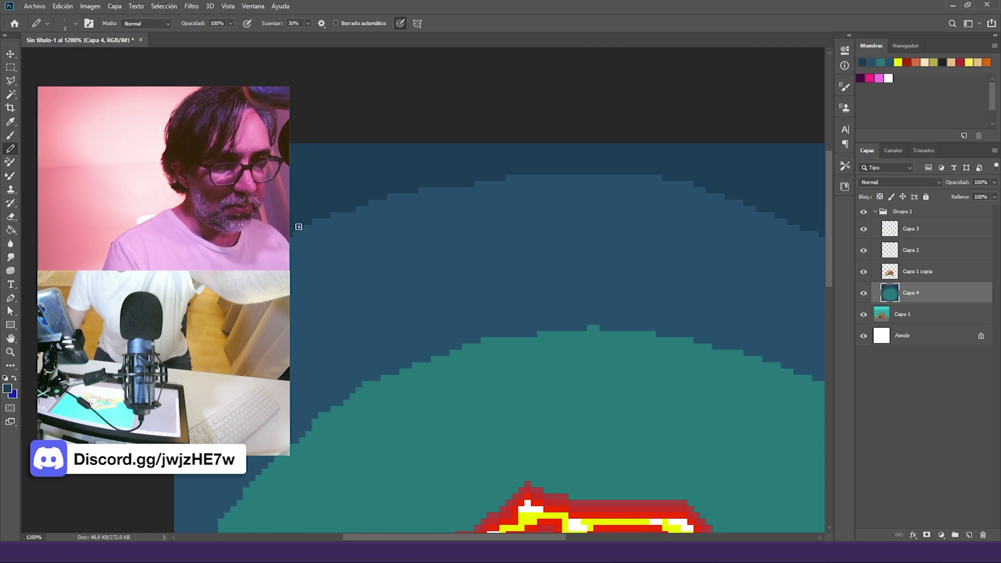
Step: Touch up the teal oval's upper edge with sampled teal, undo the last stroke on its right side, and sample the surrounding blue
drag(579, 360, 454, 179)
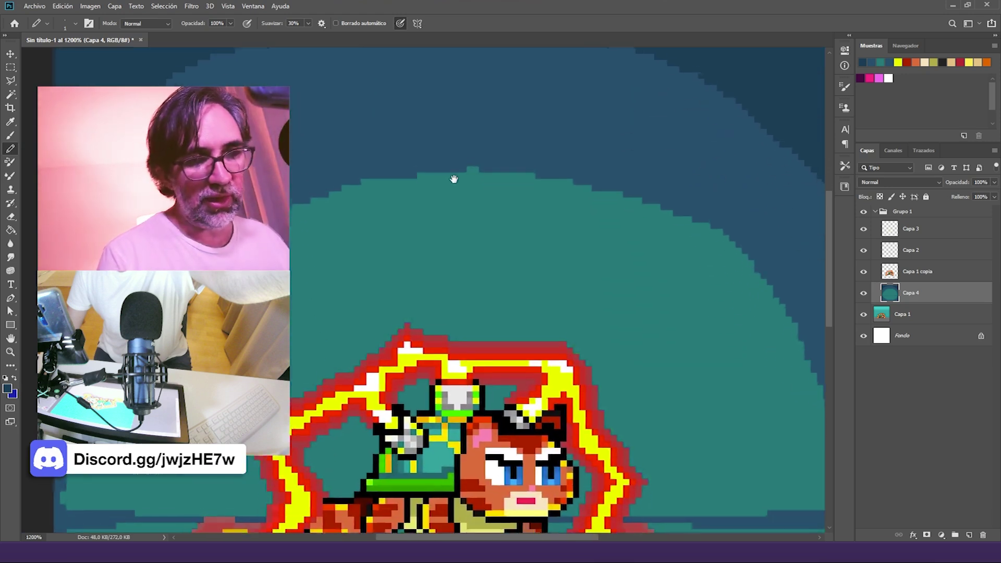
alt+click(369, 165)
click(321, 172)
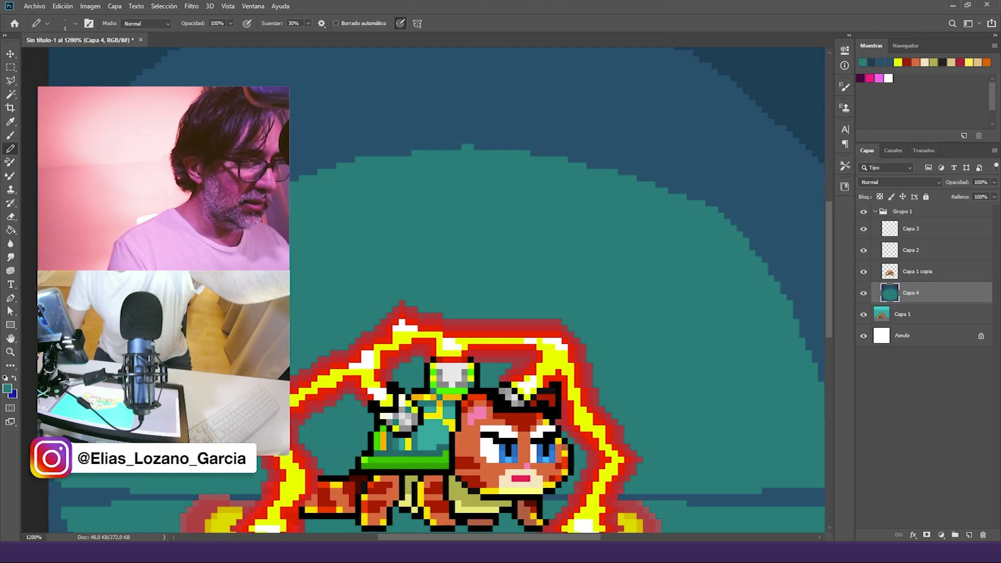
alt+click(577, 343)
alt+click(590, 364)
drag(782, 452, 691, 348)
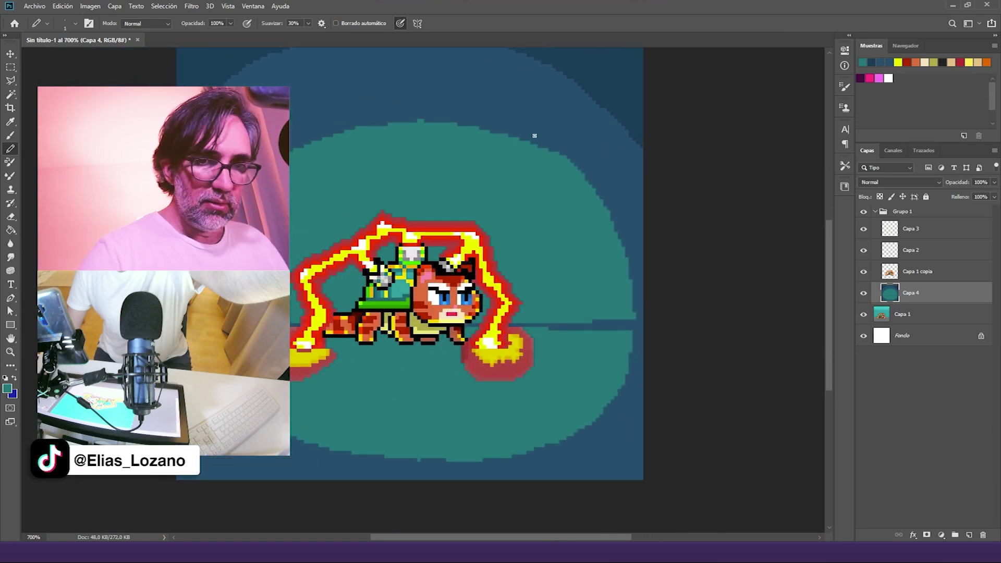
drag(535, 135, 620, 221)
key(ctrl+z)
alt+click(584, 147)
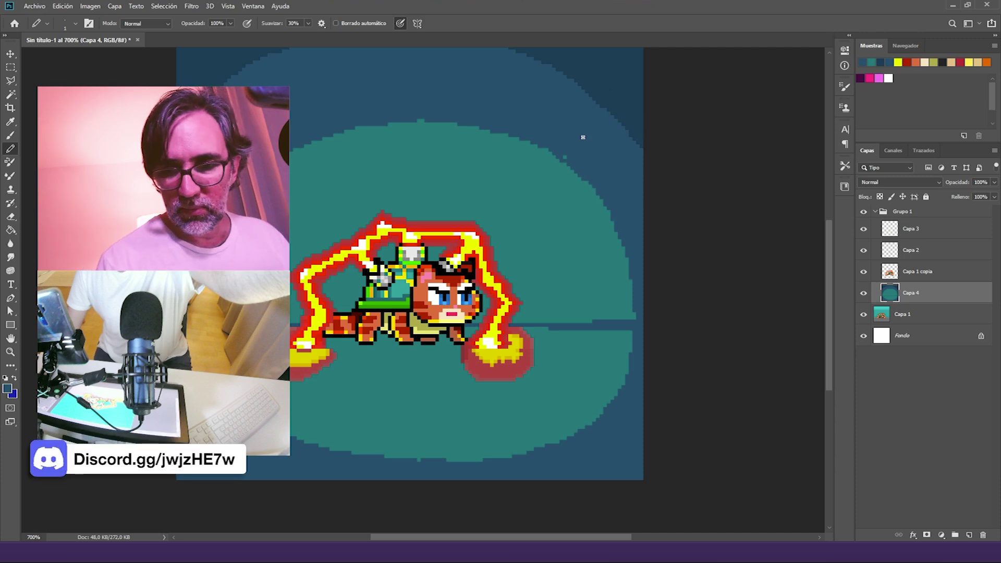
Step: Add a new layer above Capa 4 and outline a large oval around the cat with a thin pencil in the sampled flame yellow
click(970, 535)
alt+click(321, 345)
alt+right_click(367, 287)
drag(382, 296, 431, 299)
drag(306, 304, 237, 305)
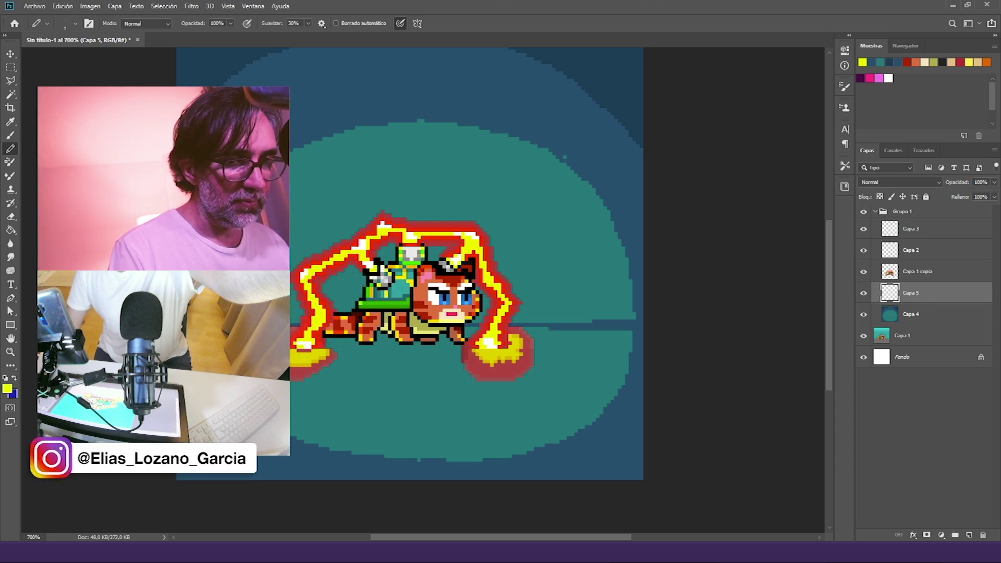
mouse_move(290, 225)
mouse_down()
mouse_move(381, 180)
mouse_move(519, 206)
mouse_move(599, 352)
mouse_up()
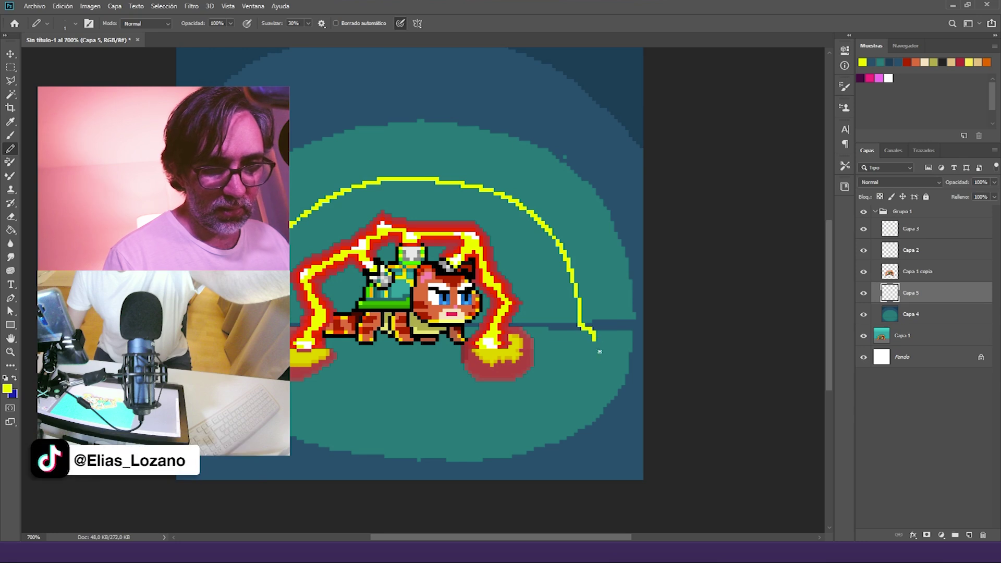
mouse_move(512, 392)
mouse_down()
mouse_move(410, 398)
mouse_move(298, 383)
mouse_up()
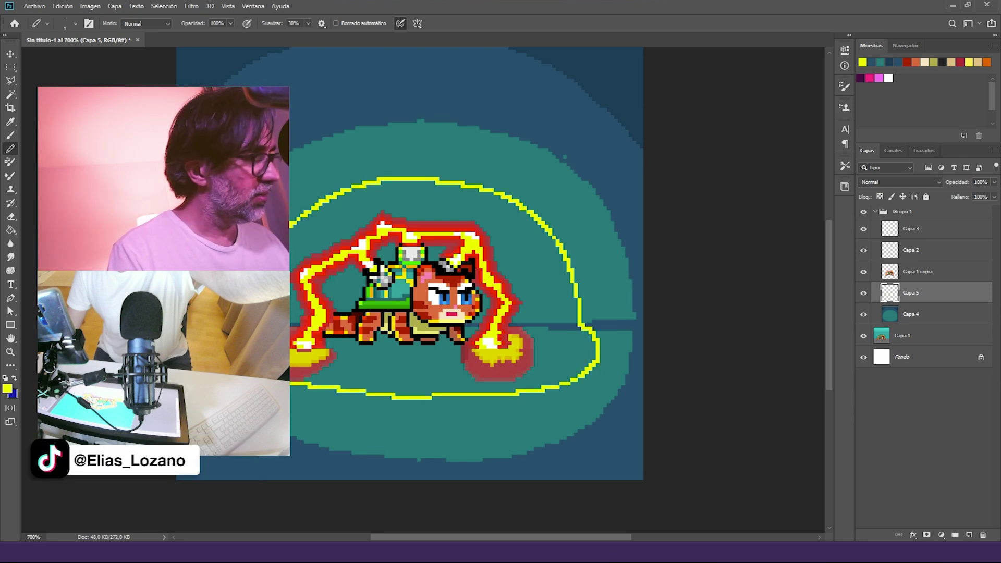
Step: Fill the outlined oval on Capa 5 with yellow using a contiguous fill, and lower the layer's opacity to 11%
key(g)
click(421, 319)
key(ctrl+z)
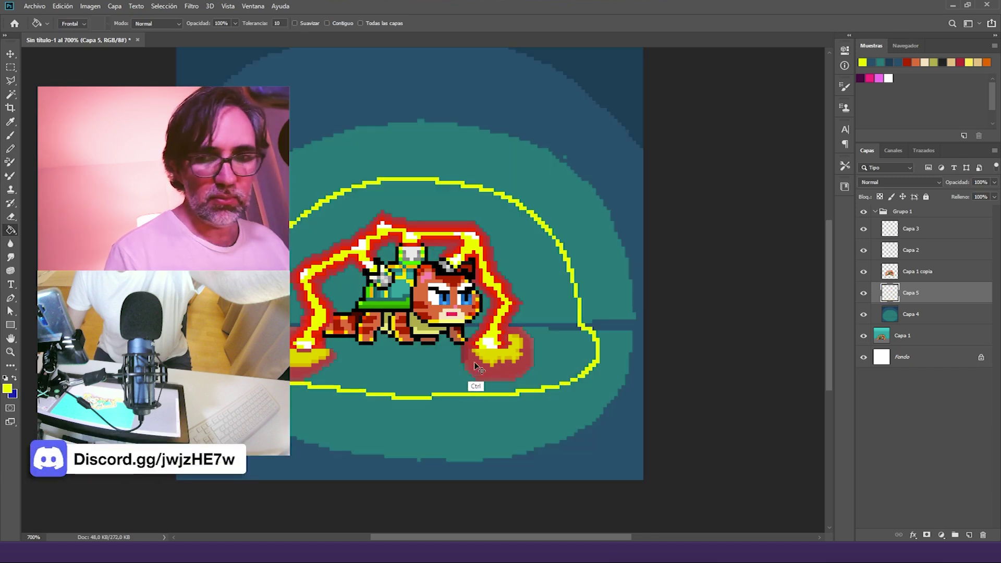
click(527, 259)
drag(995, 183, 951, 208)
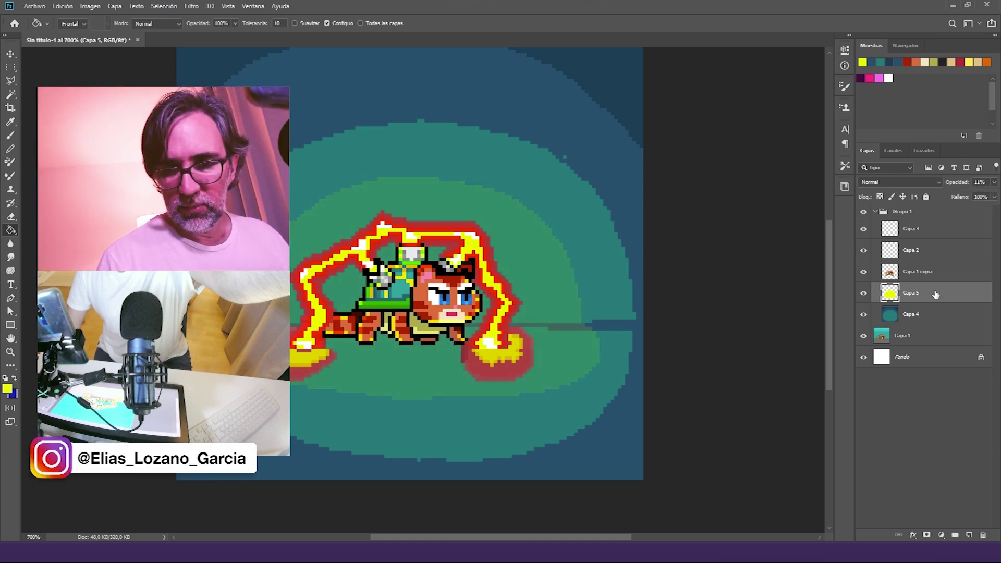
Step: Add a new layer above Capa 1 copia and pencil a shadow beneath the cat's feet in the sampled background blue
click(931, 271)
key(ctrl+shift+alt+n)
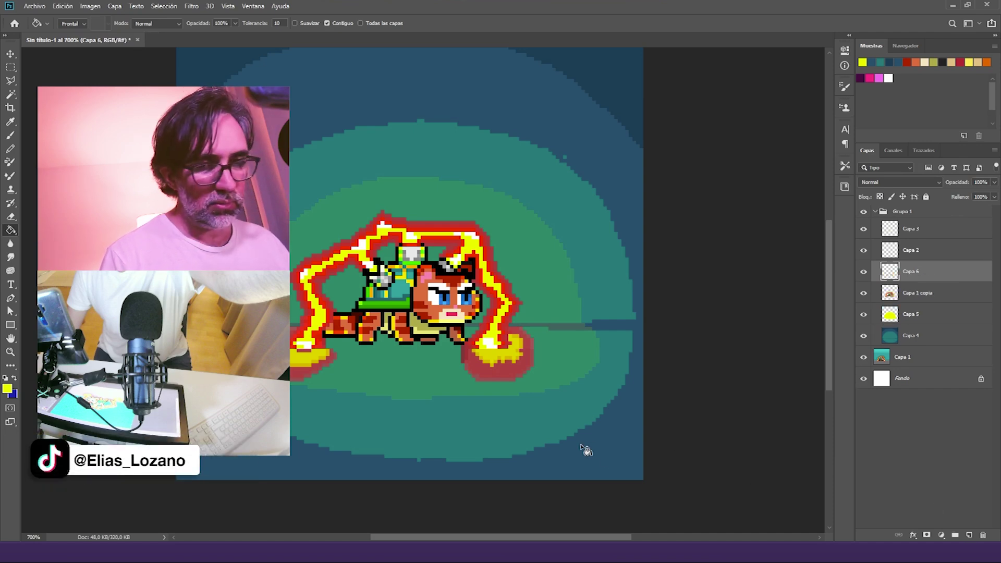
key(b)
scroll(487, 380, up, 2)
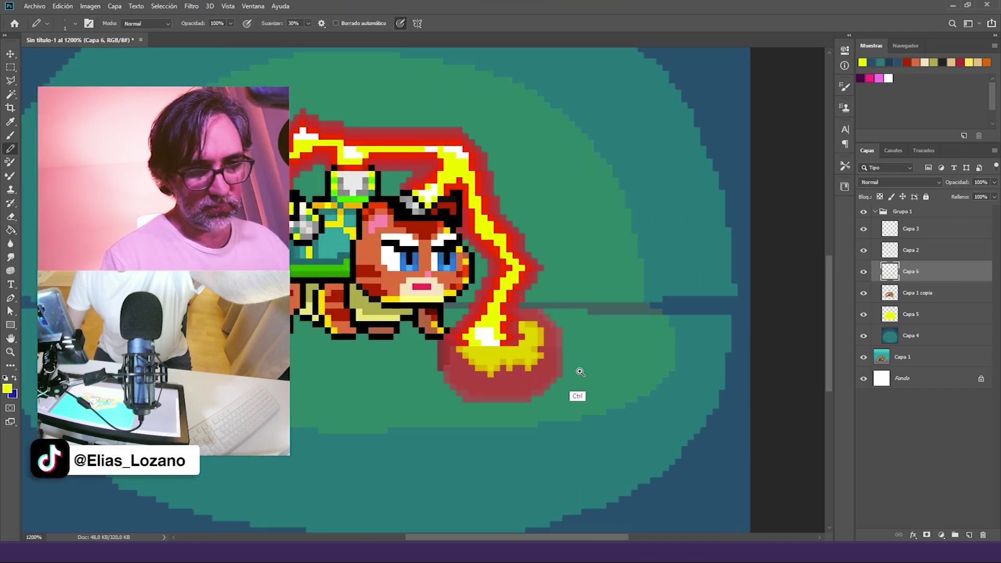
alt+click(720, 489)
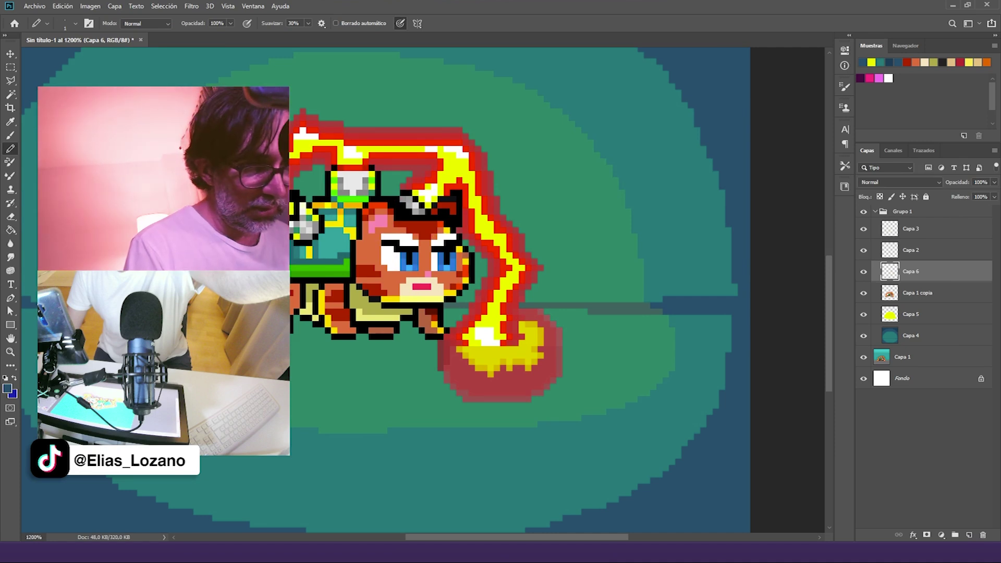
drag(294, 348, 308, 338)
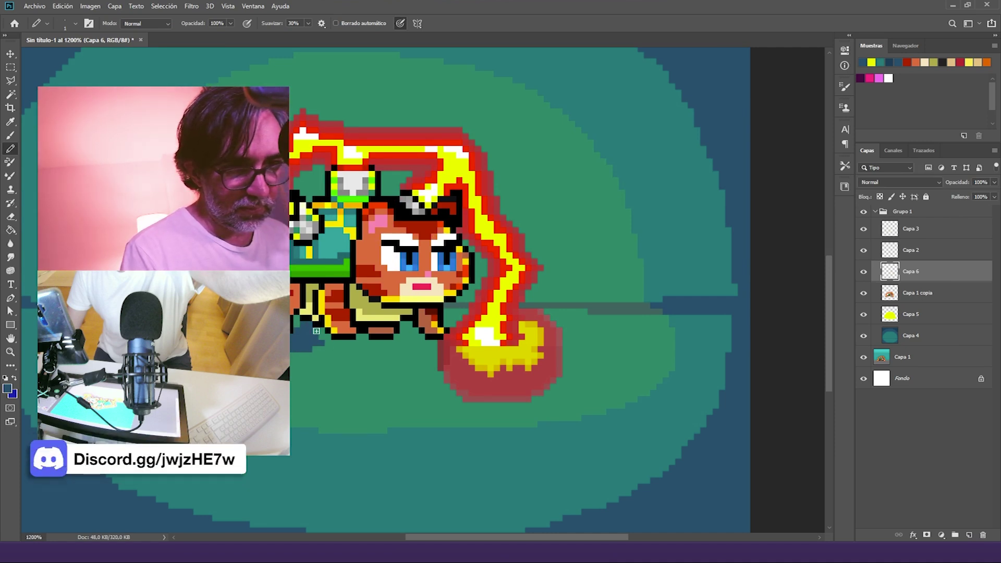
drag(350, 342, 389, 346)
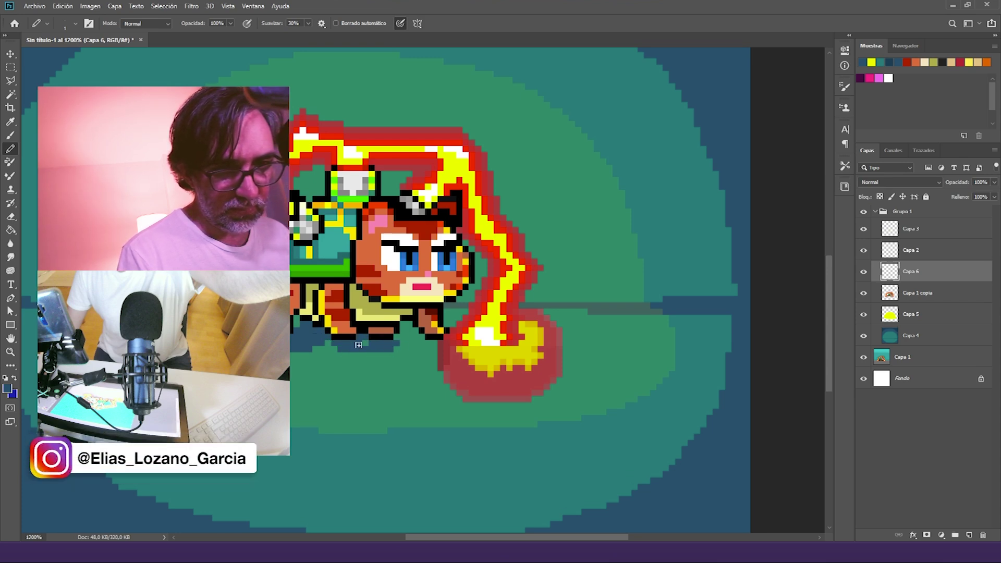
drag(422, 342, 408, 343)
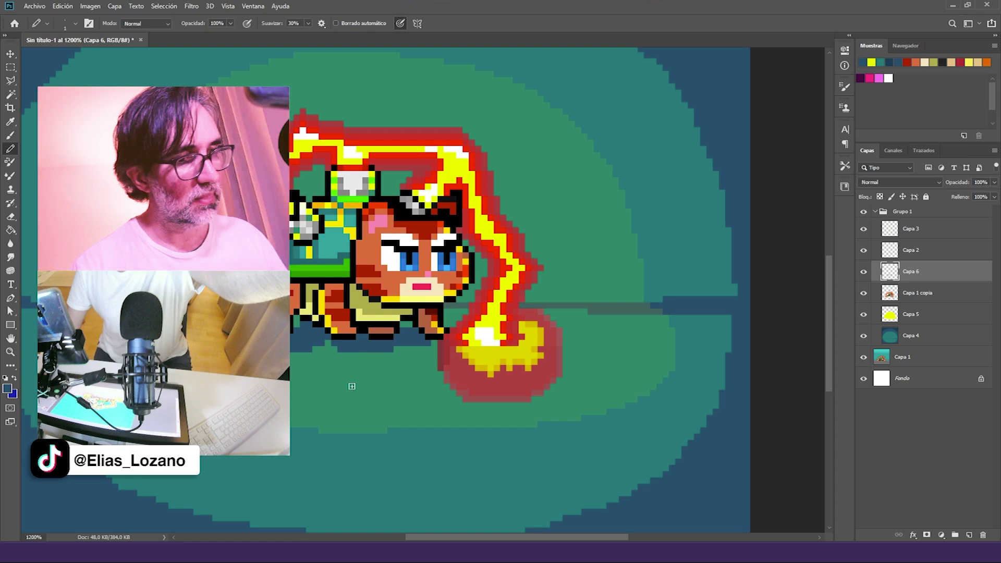
Step: Collapse Grupo 1 and toggle its visibility repeatedly to compare the reworked cat scene with the original
key(ctrl+alt)
ctrl+alt+click(487, 396)
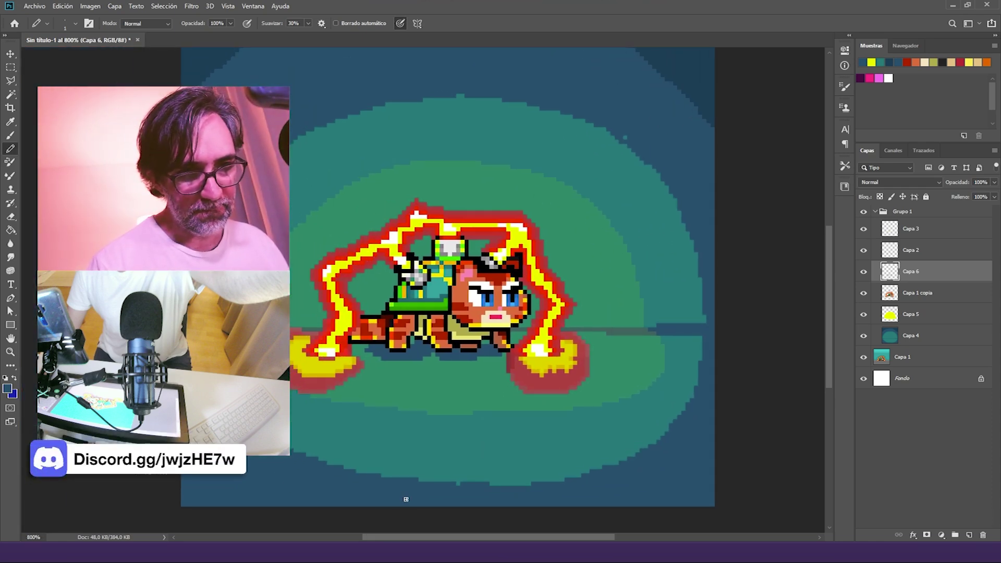
ctrl+alt+click(490, 424)
drag(513, 297, 634, 509)
ctrl+alt+click(531, 416)
ctrl+alt+click(559, 334)
drag(505, 339, 634, 331)
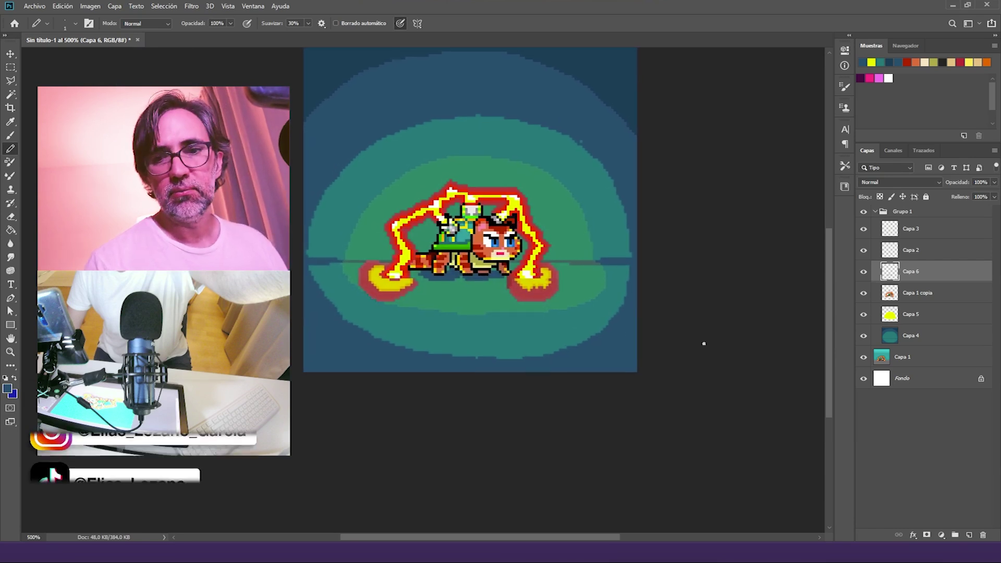
click(875, 211)
click(864, 212)
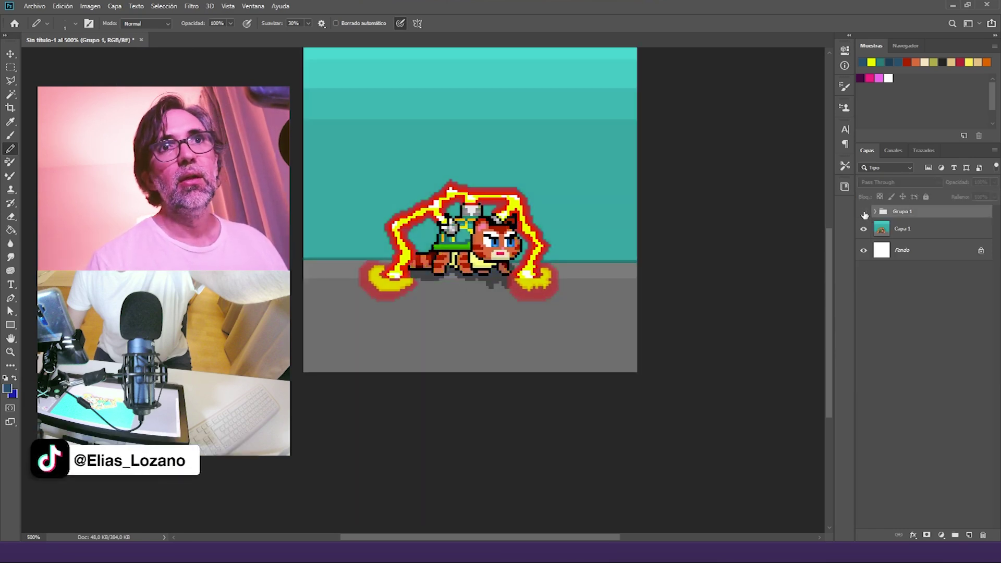
click(864, 211)
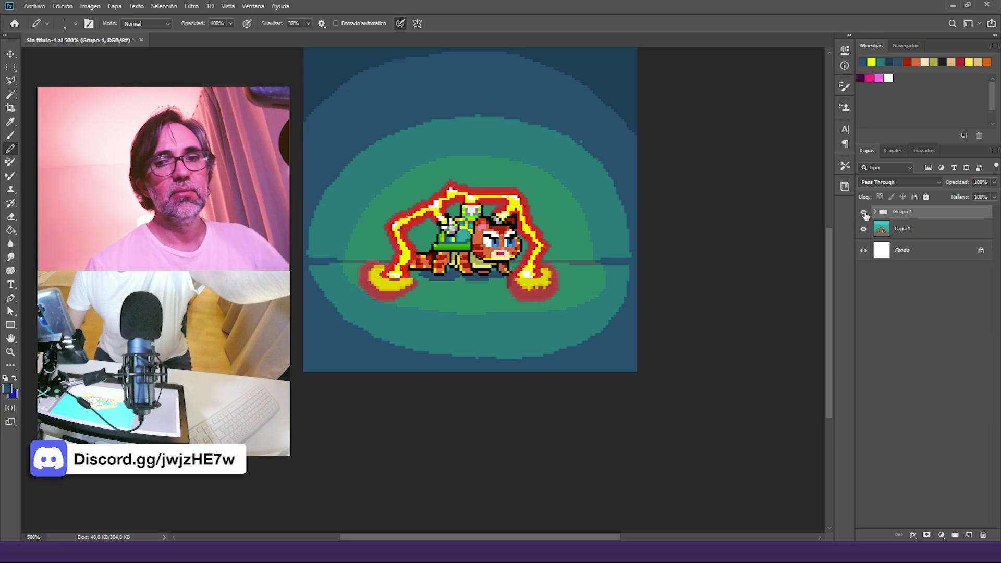
click(865, 213)
click(864, 213)
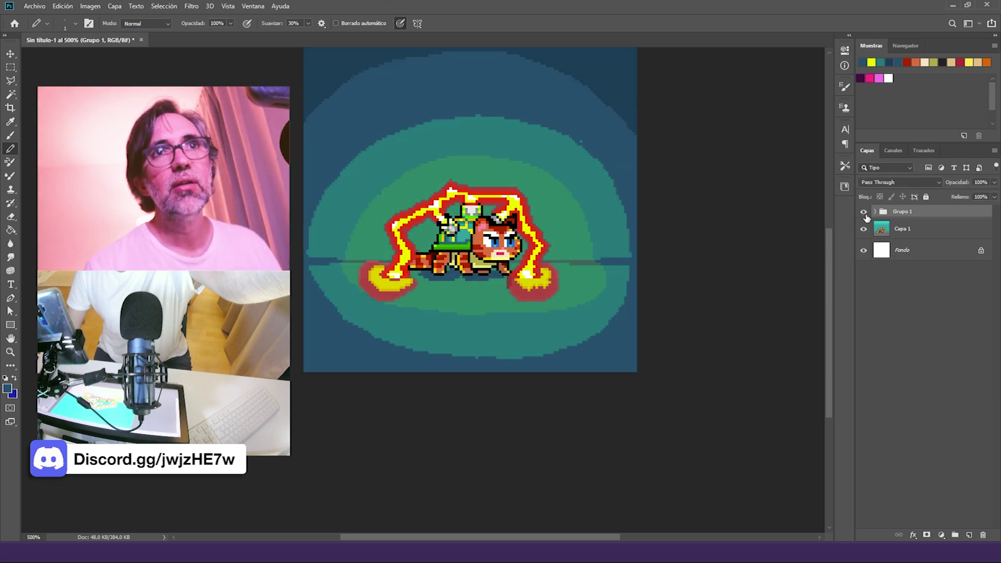
click(864, 214)
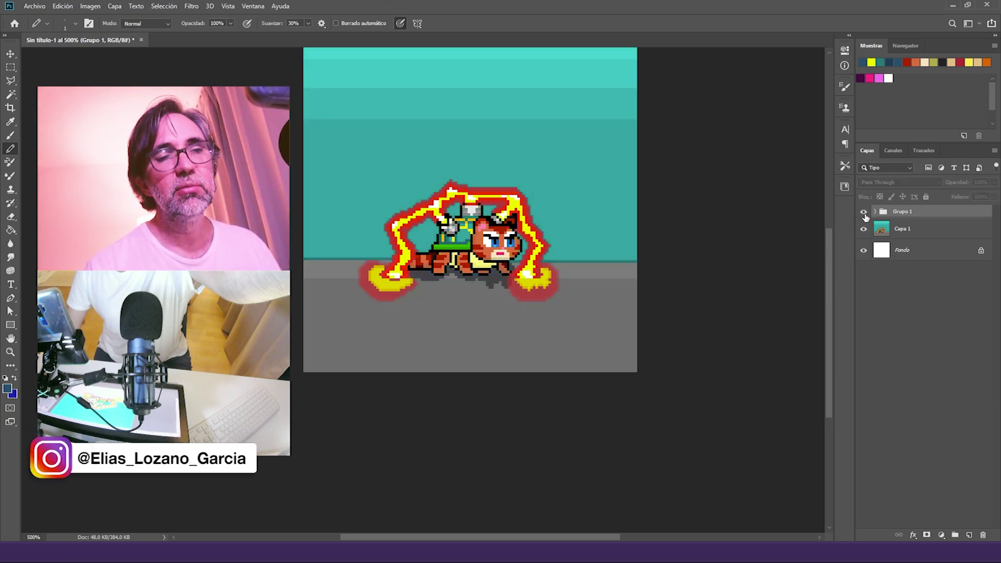
click(864, 214)
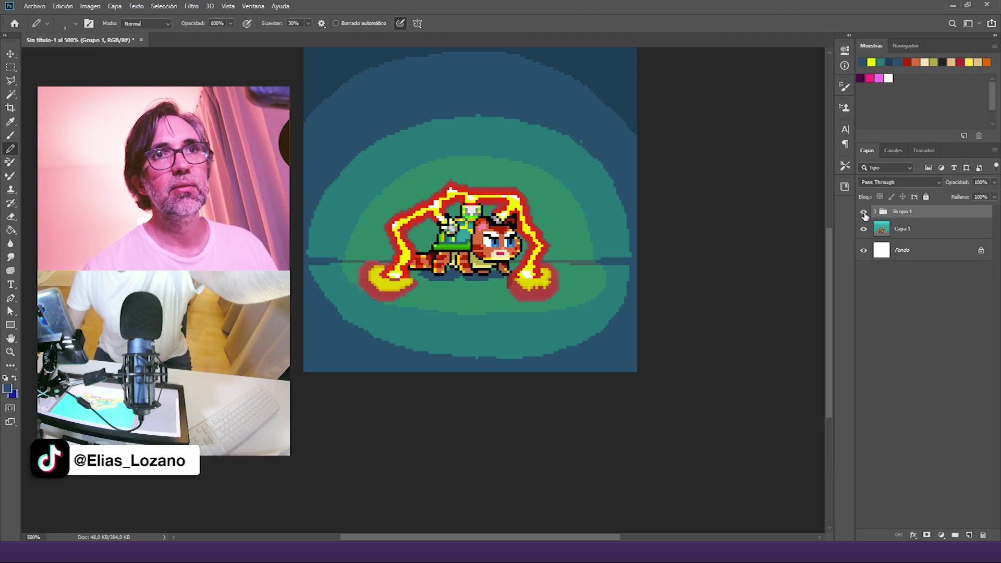
Step: Save the cat artwork as a Photoshop file with maximized compatibility and close the document
key(ctrl+s)
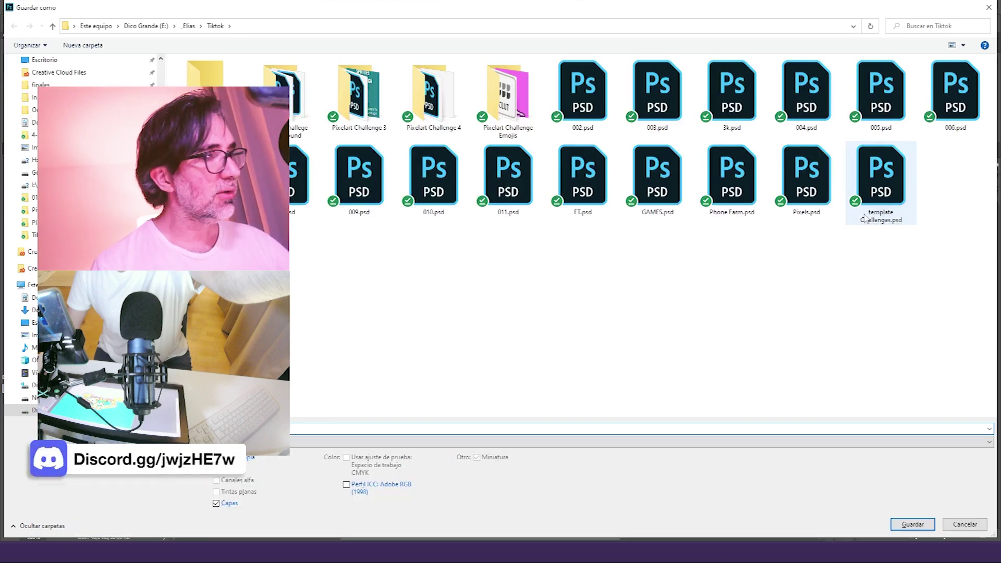
key(Return)
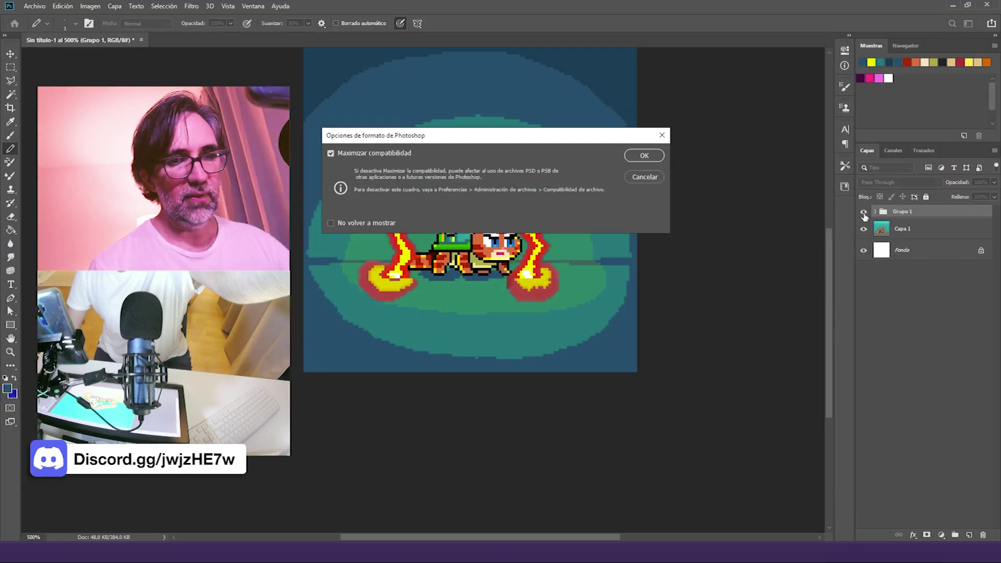
key(Return)
key(ctrl+w)
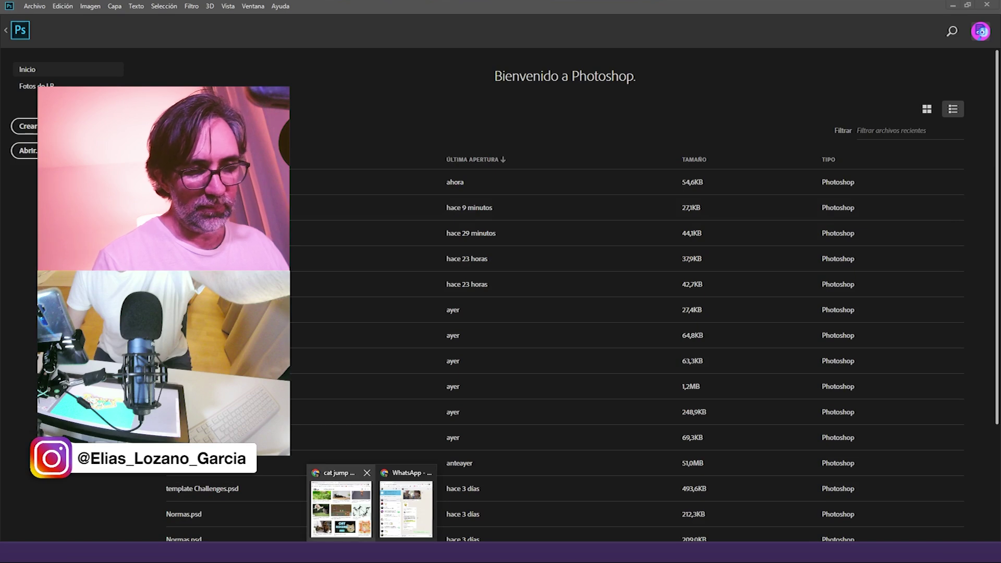
Step: Switch to the Chrome window and close the cat image search, returning to Discord's pixel-art channel
click(341, 504)
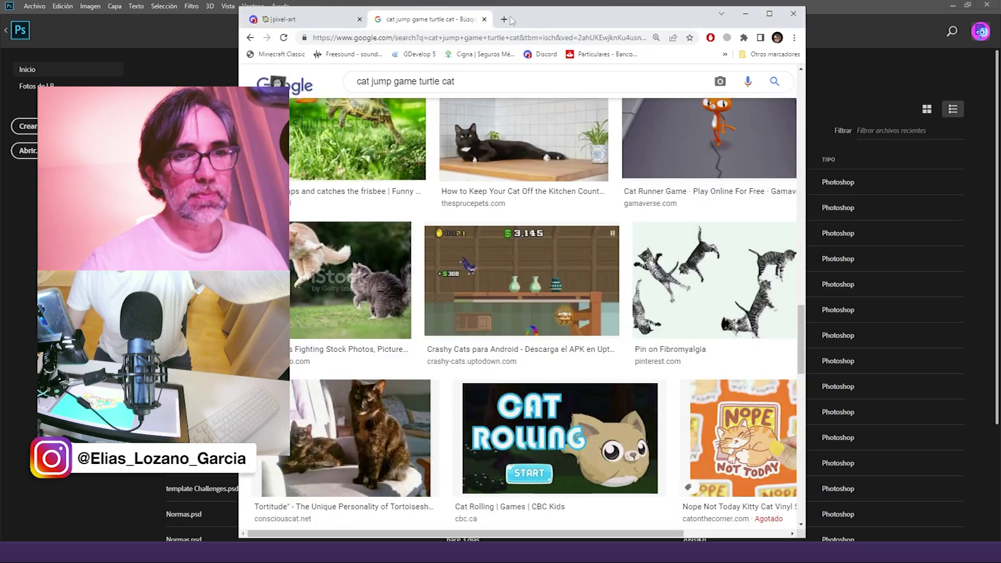
click(485, 20)
click(347, 99)
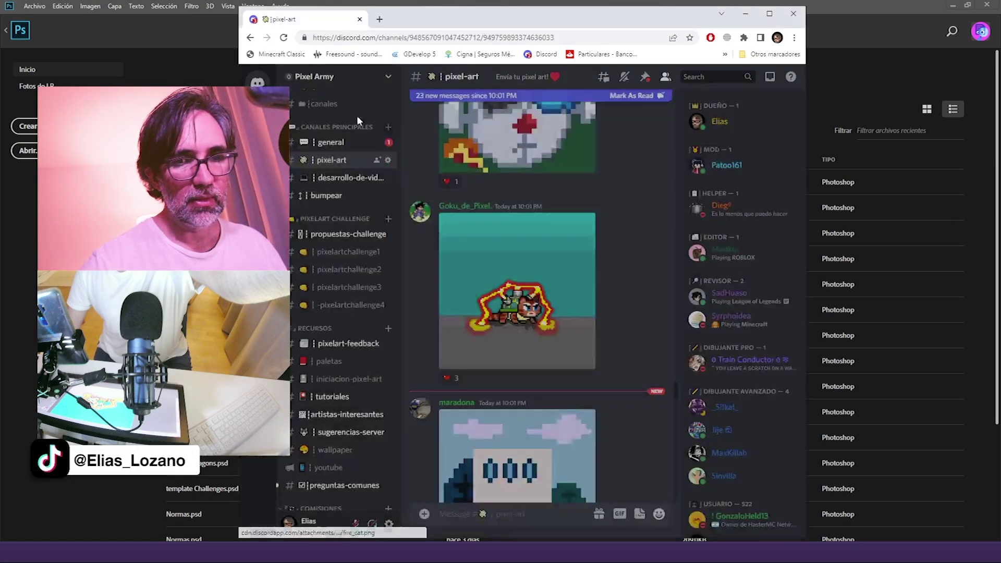
Step: Enlarge the white house pixel art posted below the fire cat in the channel and copy the image
scroll(546, 285, down, 3)
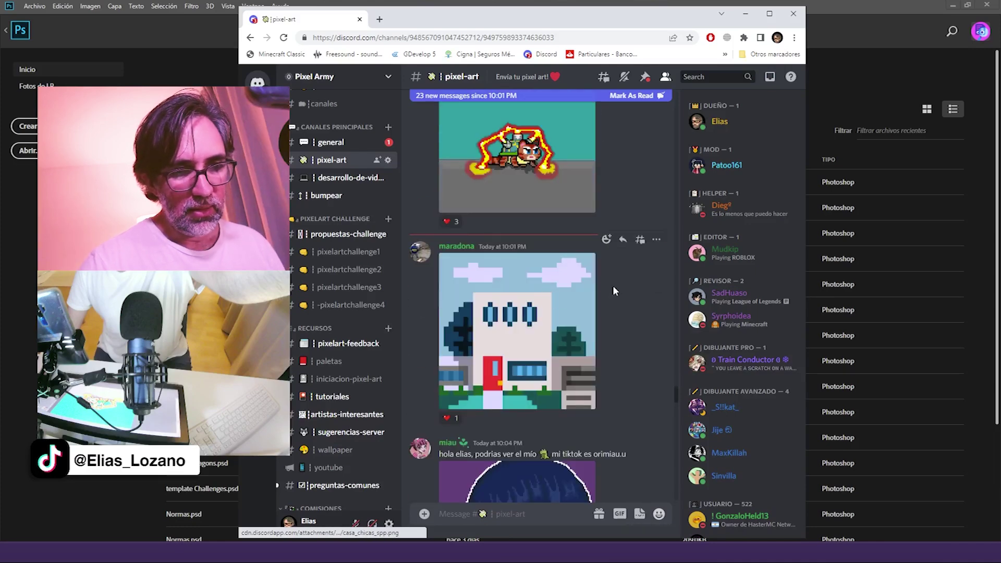
click(519, 271)
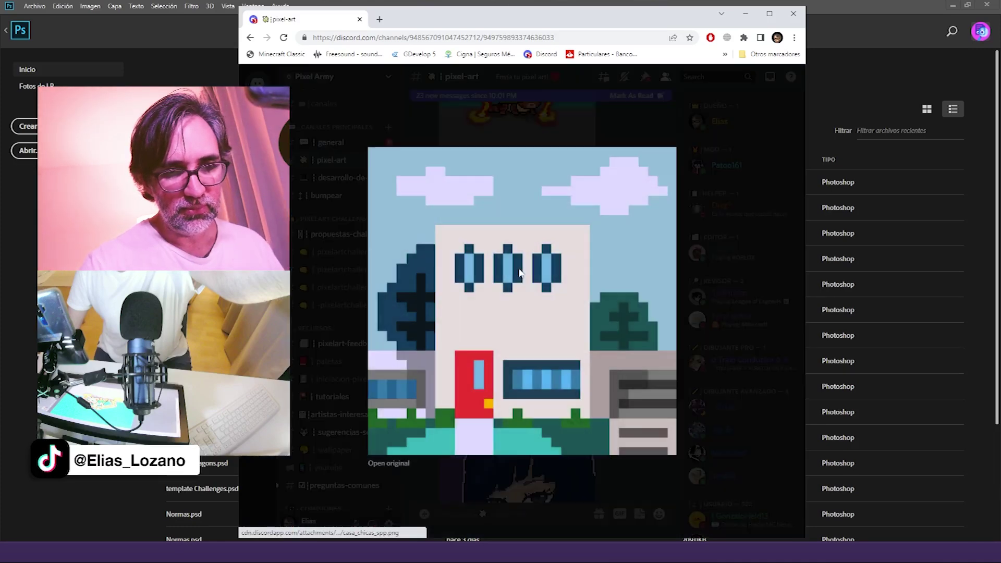
click(519, 323)
right_click(542, 280)
click(571, 313)
Step: Switch to Photoshop, create a new document at the clipboard image's size, and paste the house artwork
key(alt+Tab)
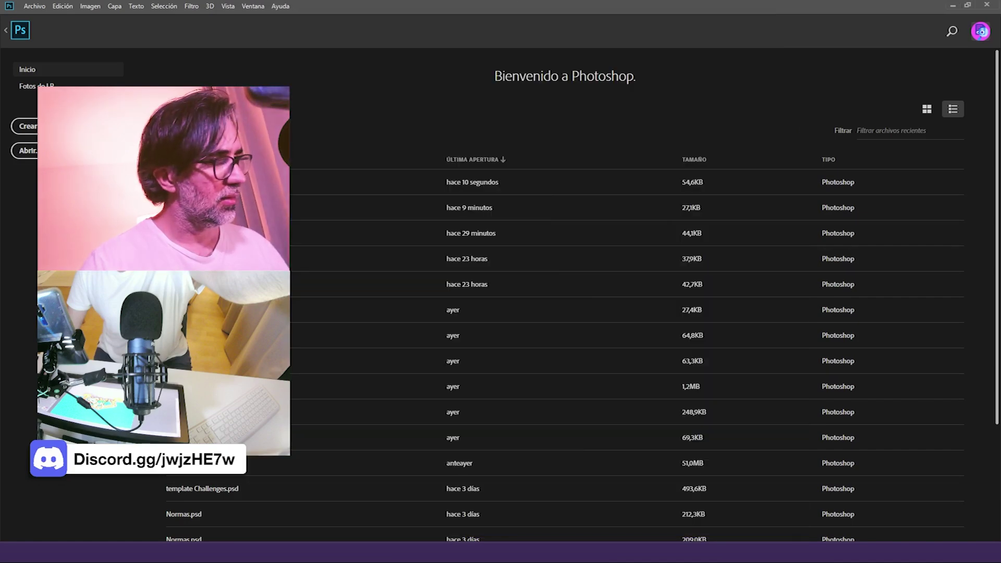
key(ctrl+n)
key(Return)
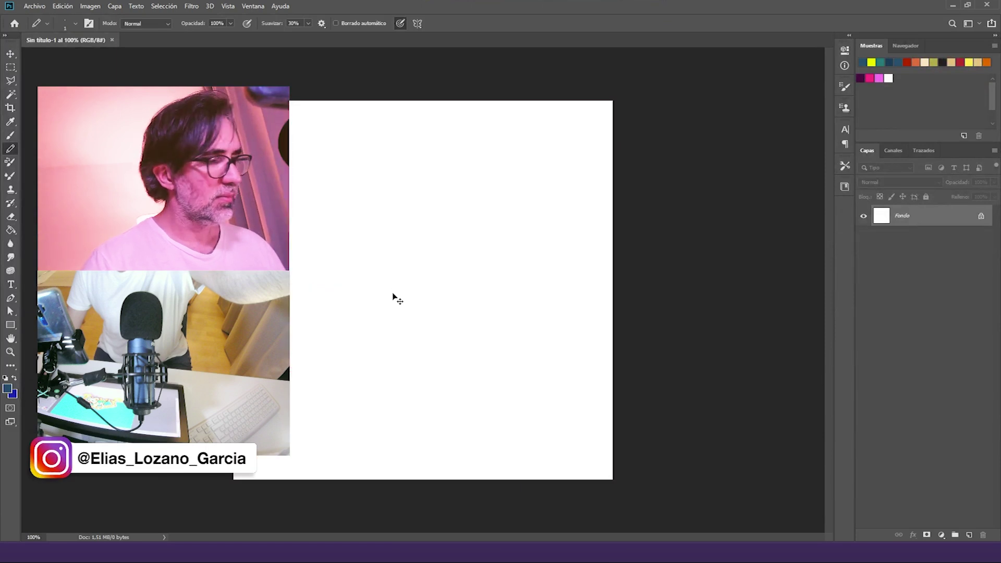
key(ctrl+v)
Step: Measure single art pixels with the Rectangular Marquee, below the middle upper window and at the pale square near the grey wall
key(m)
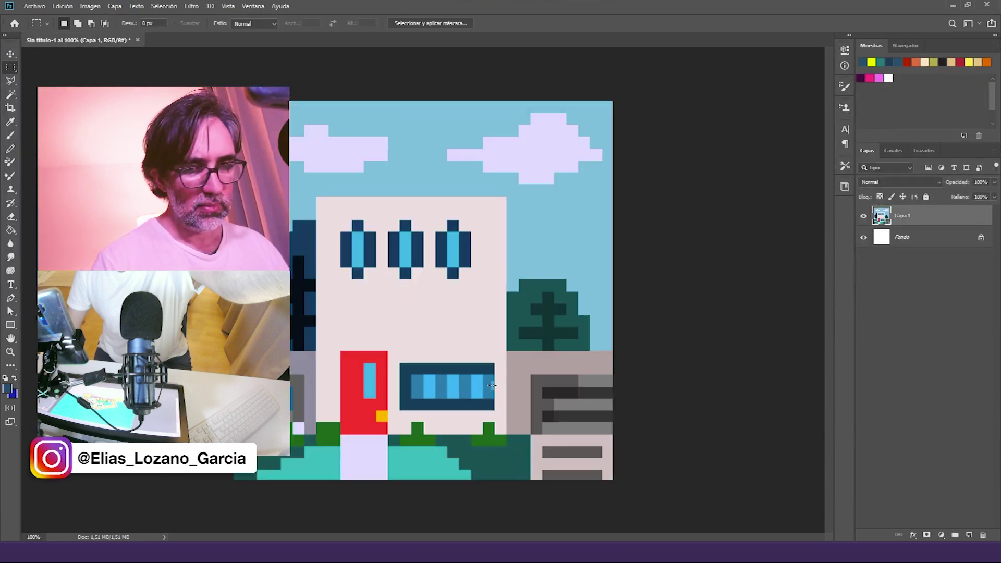
mouse_move(387, 290)
mouse_down()
mouse_move(463, 214)
mouse_move(481, 247)
mouse_up()
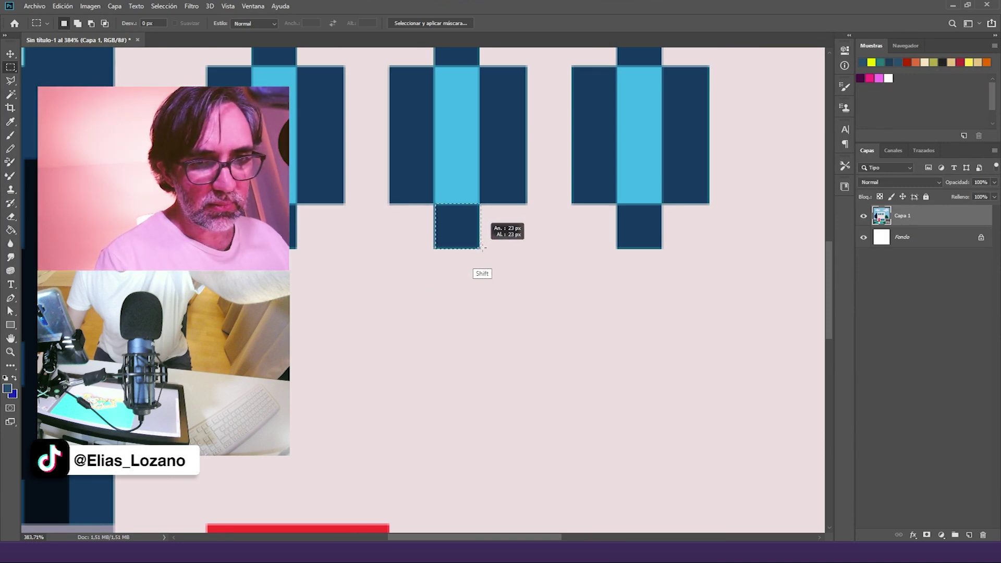
drag(481, 247, 481, 249)
click(481, 250)
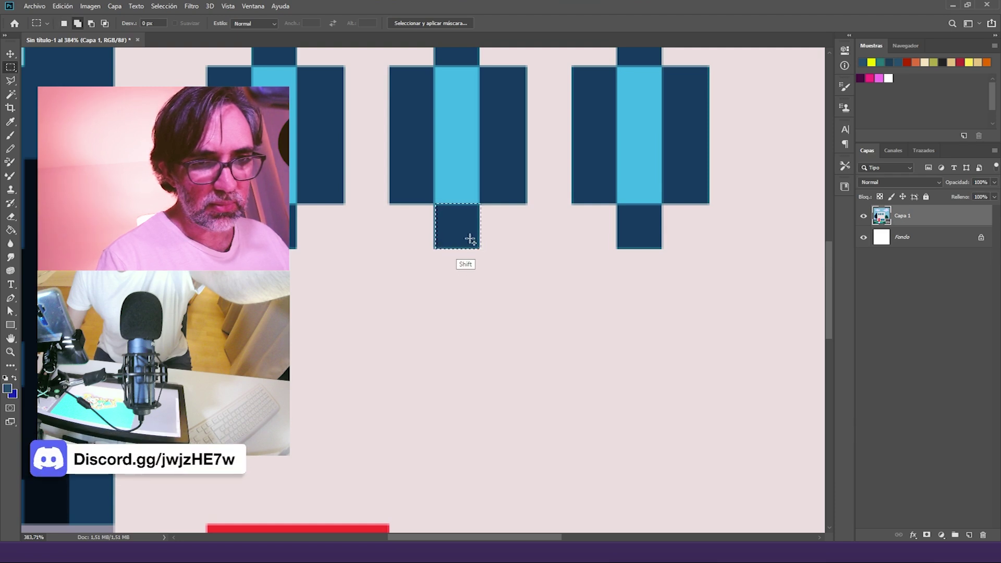
mouse_move(541, 158)
mouse_down()
mouse_move(539, 242)
mouse_move(558, 383)
mouse_move(763, 344)
mouse_up()
mouse_move(244, 368)
mouse_down()
mouse_move(434, 249)
mouse_move(449, 170)
mouse_move(423, 123)
mouse_up()
drag(650, 400, 585, 334)
mouse_move(629, 441)
mouse_down()
mouse_move(610, 357)
mouse_move(646, 295)
mouse_move(637, 172)
mouse_move(626, 170)
mouse_up()
drag(386, 360, 436, 405)
click(436, 406)
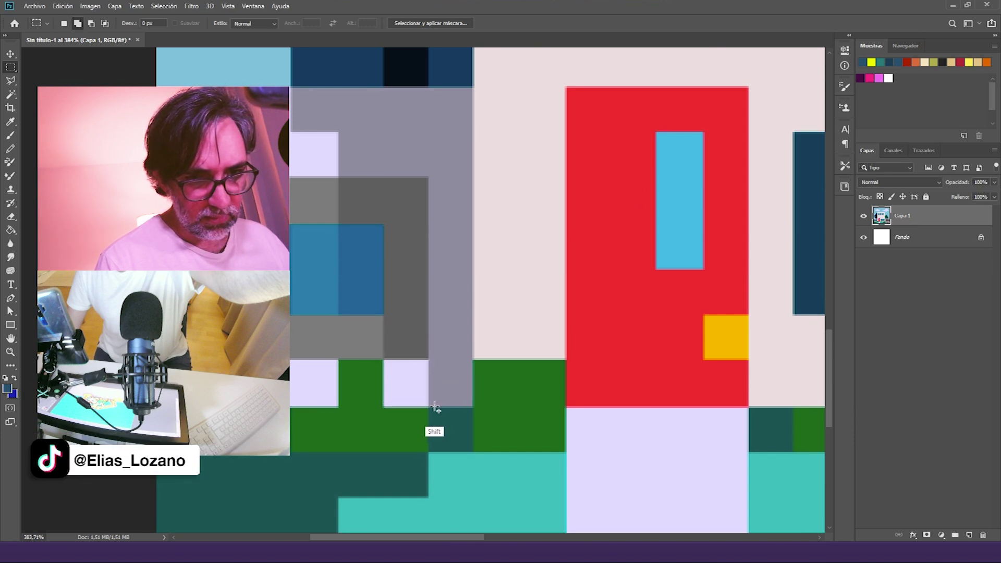
click(432, 407)
Step: Calculate 100 divided by 23 in the Windows calculator and close it
key(XF86Calculator)
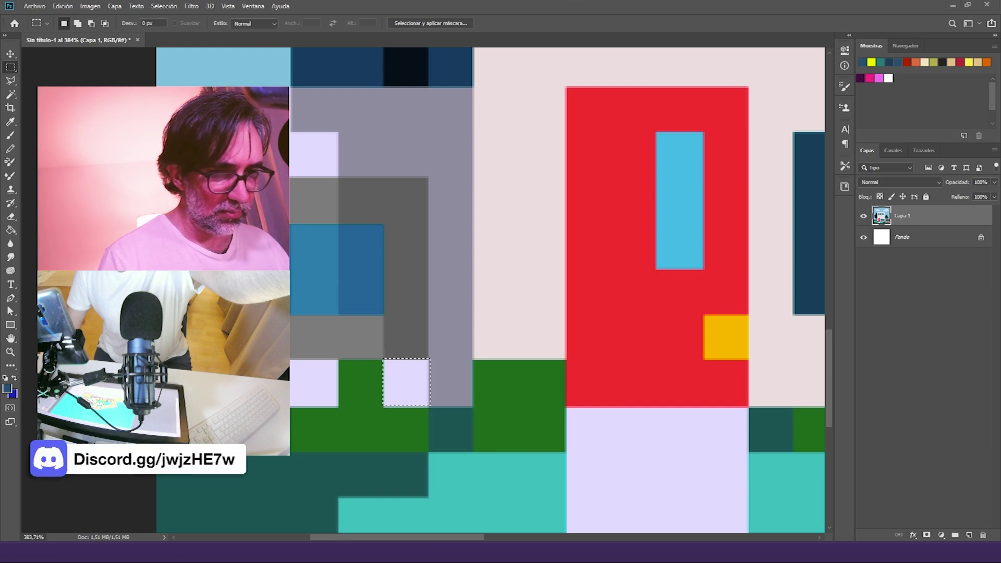
text(100/23)
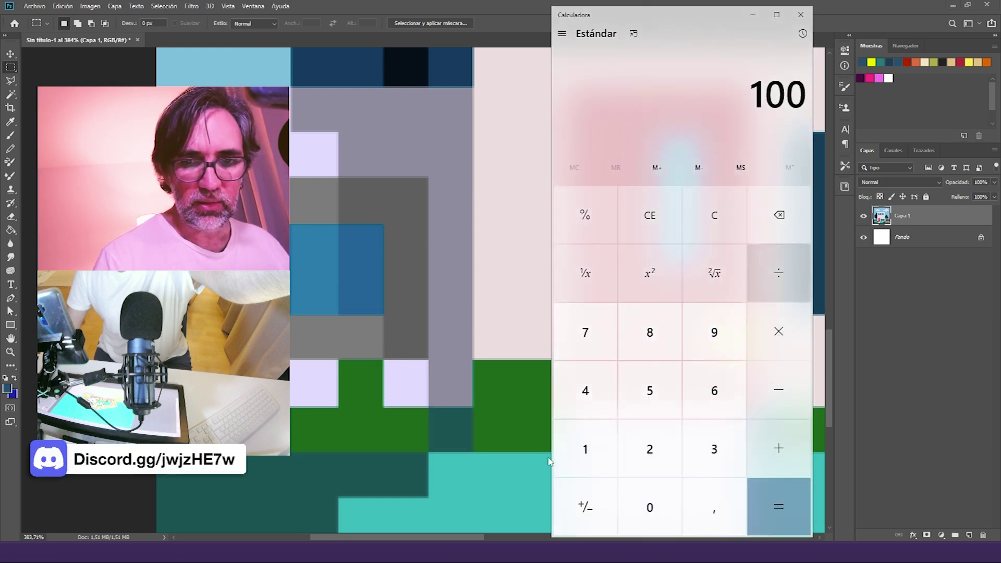
key(Return)
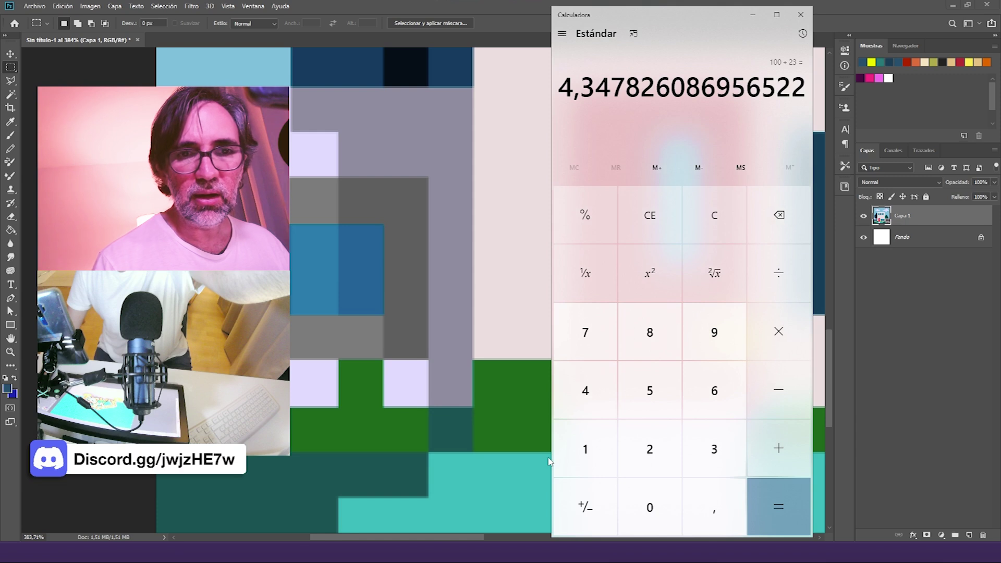
click(801, 14)
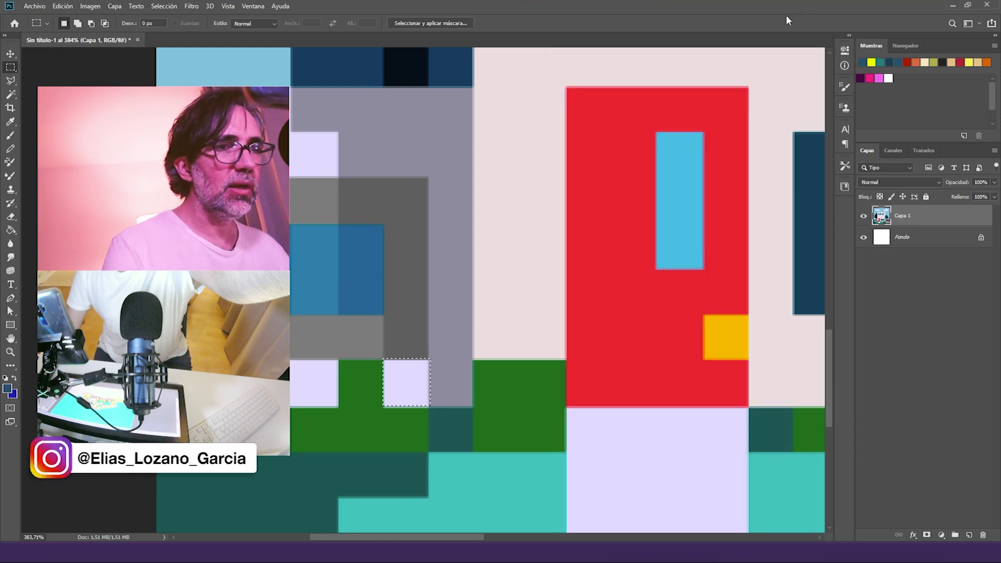
Step: Resize the house image to 4,34 percent in width and height
key(ctrl+shift+d)
click(91, 7)
click(116, 84)
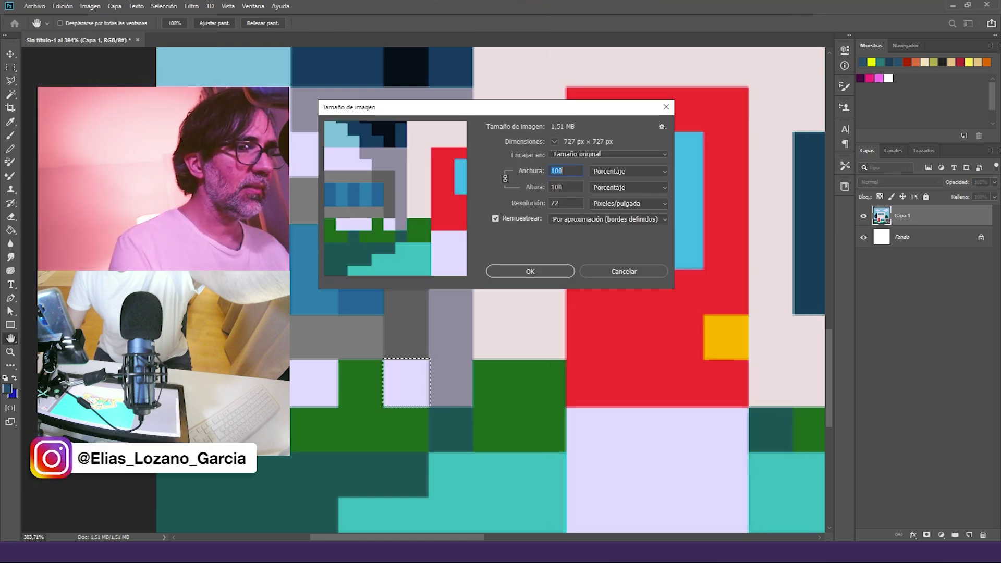
text(4,34)
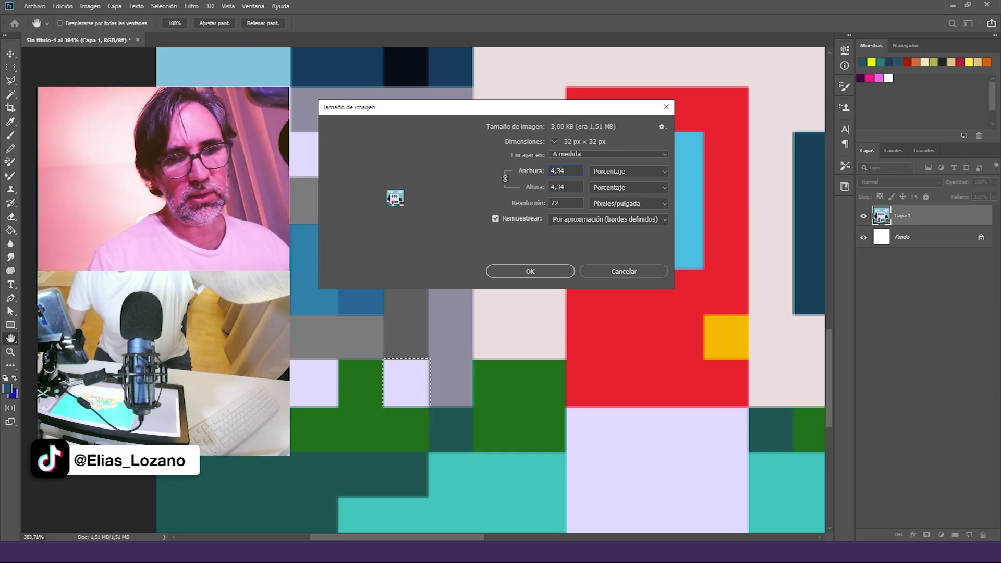
key(Return)
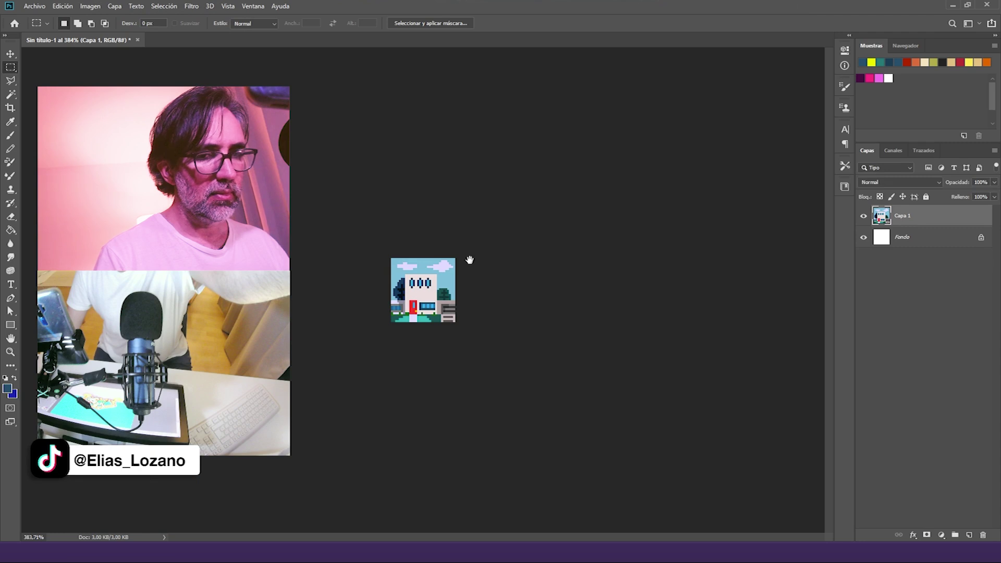
Step: Examine the reduced house artwork in full-screen view at 1600% zoom, then return to the standard screen mode
key(f)
drag(442, 303, 403, 148)
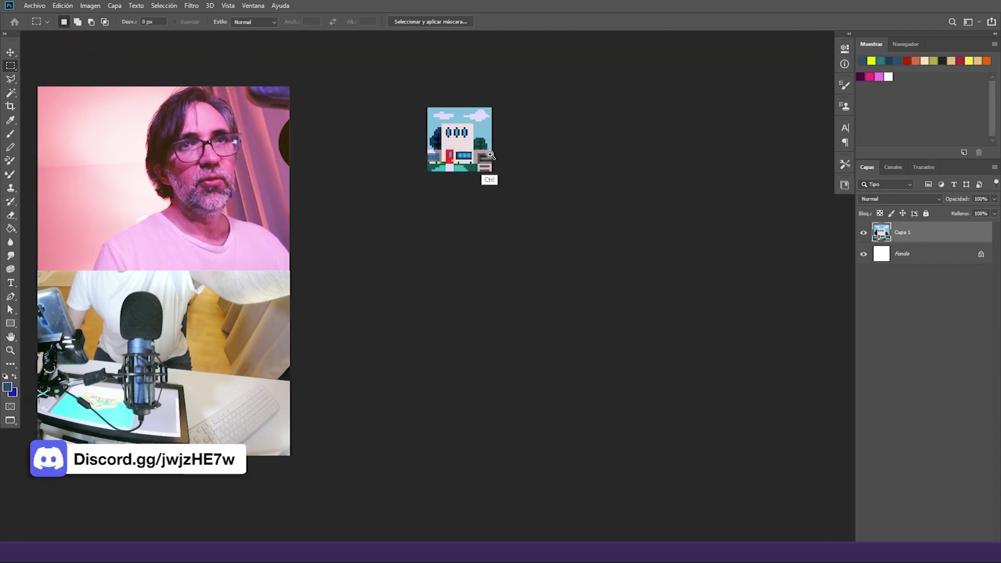
ctrl+click(487, 162)
drag(459, 172, 644, 273)
alt+click(581, 249)
drag(547, 250, 526, 287)
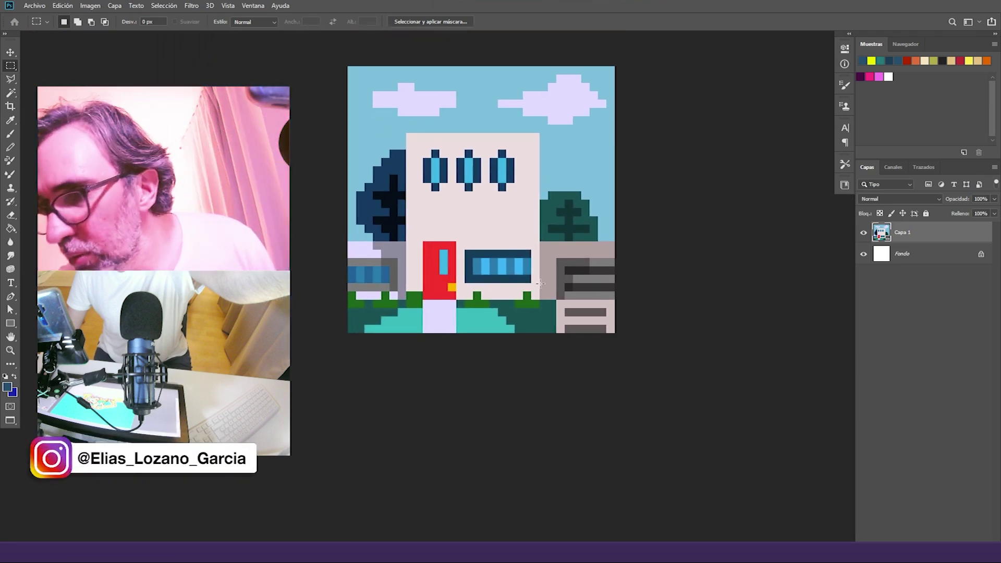
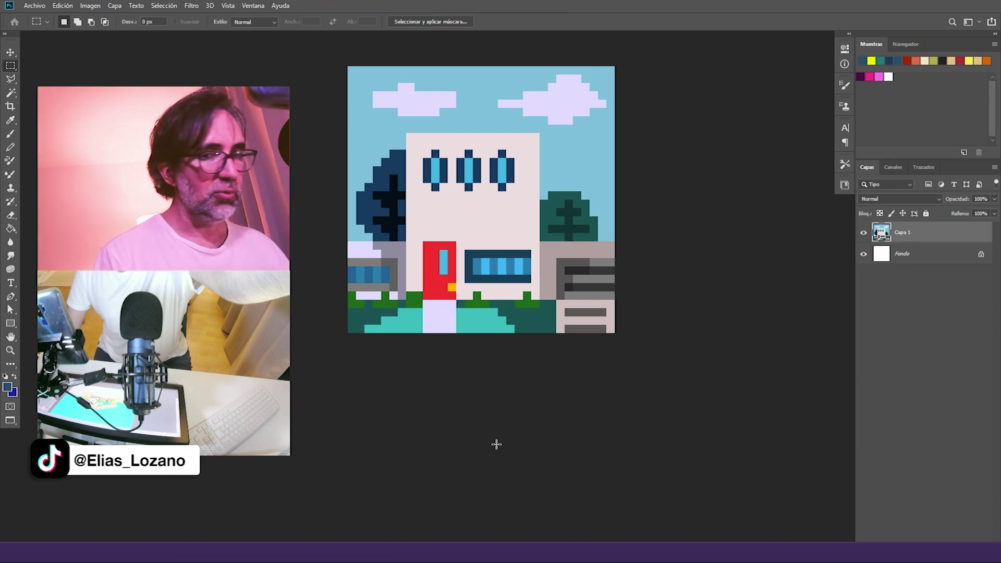
key(f)
key(f)
Step: Switch to Chrome and search Google Images for "la casa de las chicas superpoderosas"
mouse_move(350, 552)
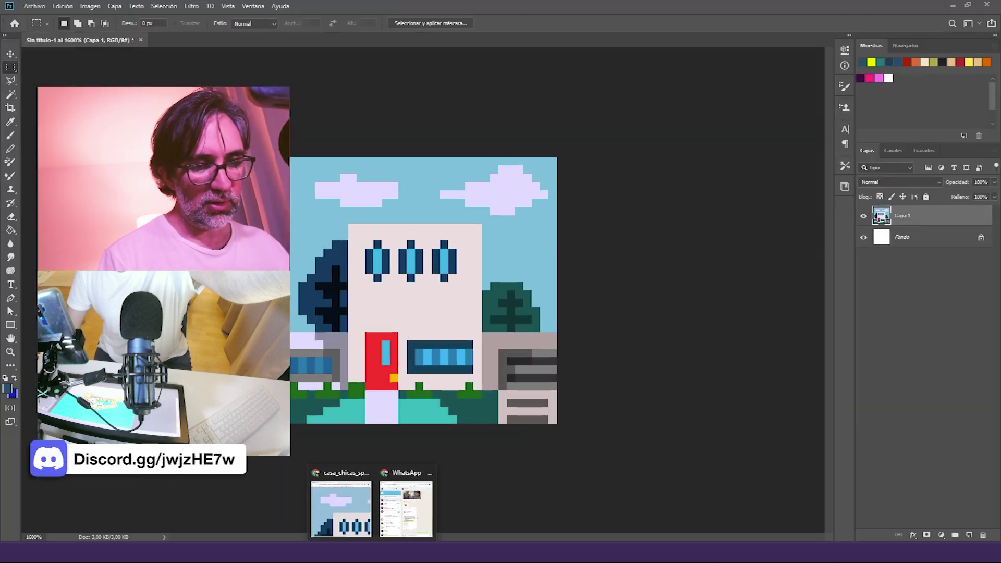
click(349, 512)
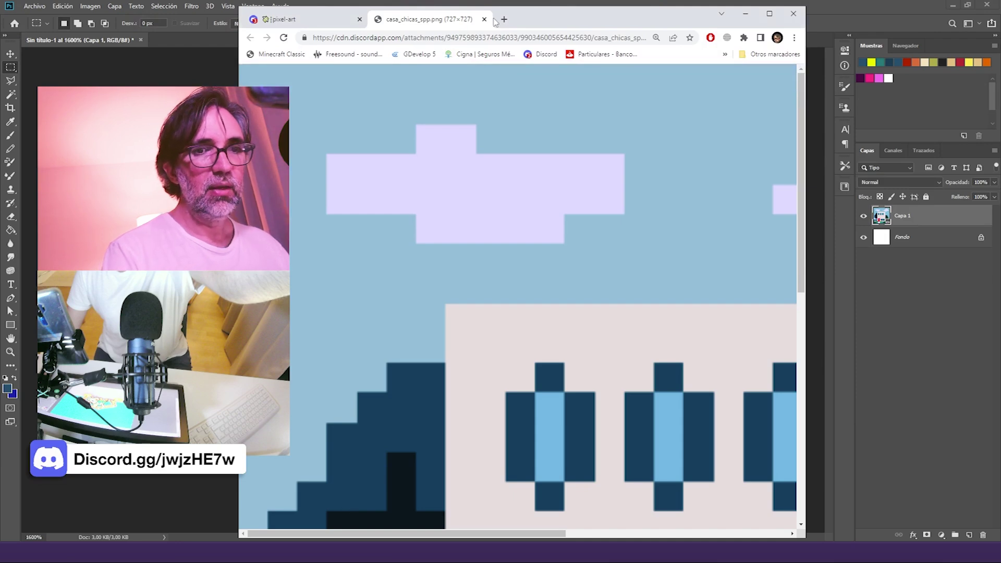
click(493, 37)
text(la )
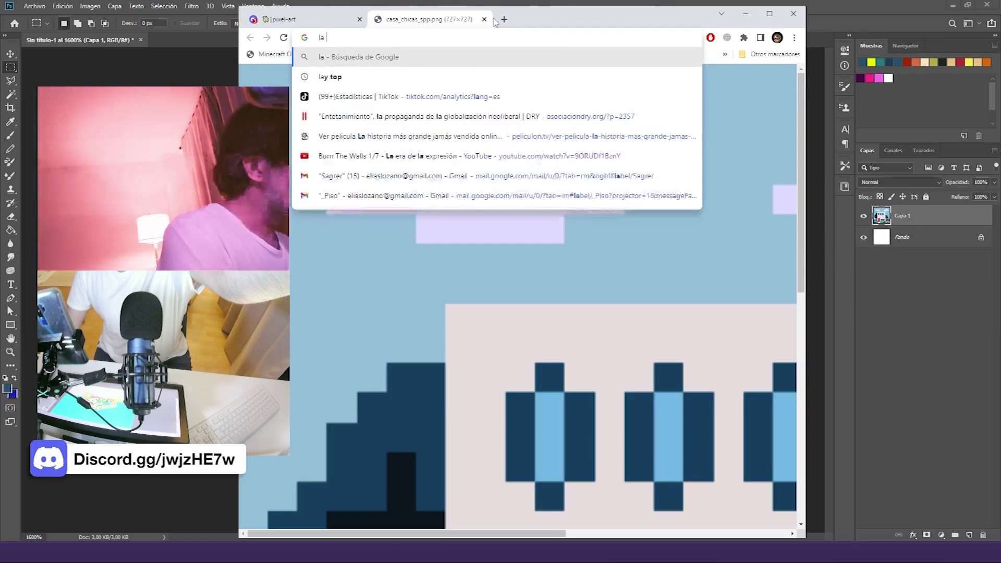
text(casa de las ch)
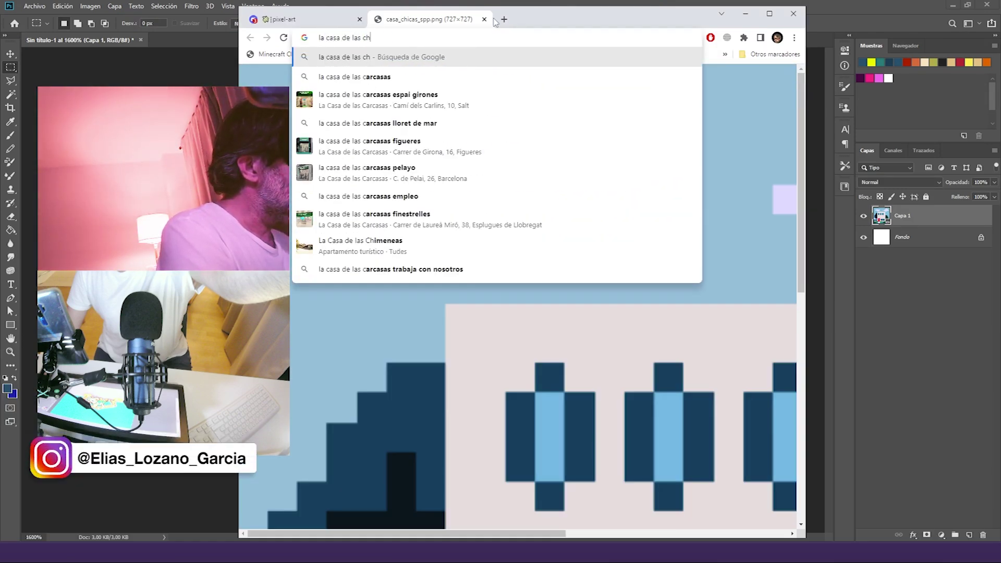
text(icas super)
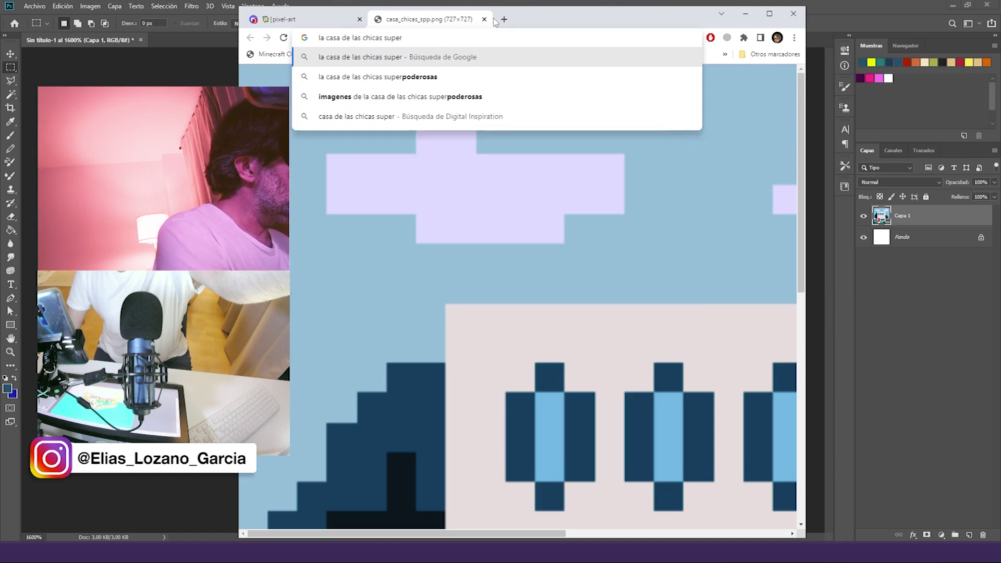
text(poderosas)
key(Return)
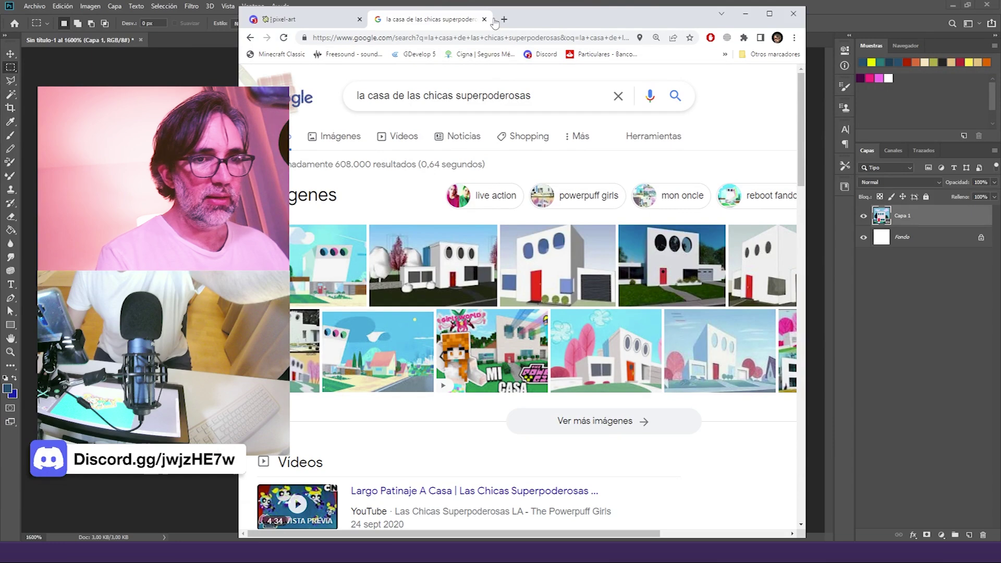
click(336, 136)
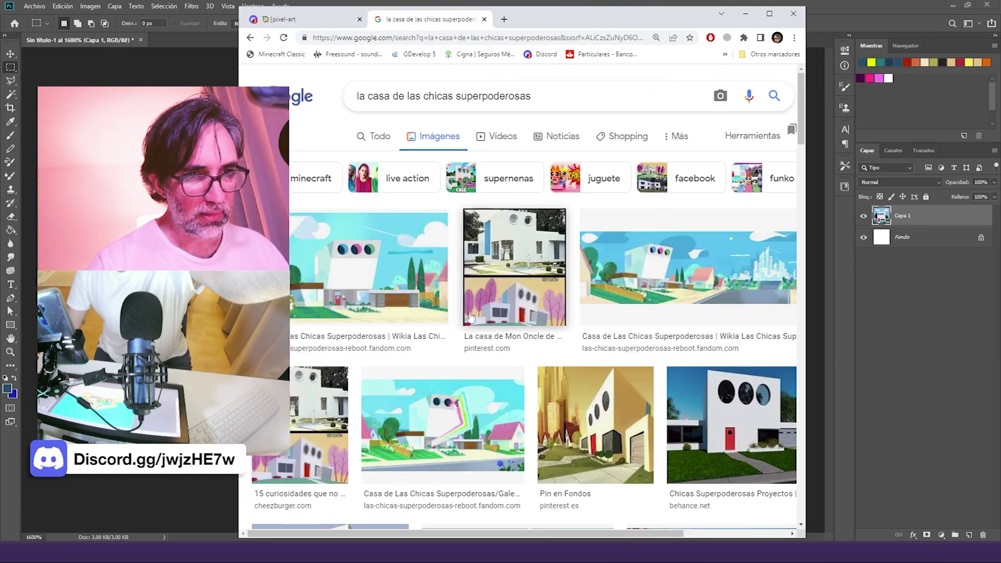
Step: Copy the result image of the white house with blue round windows, a red door and a dark slatted garage
scroll(420, 309, down, 3)
scroll(417, 303, down, 3)
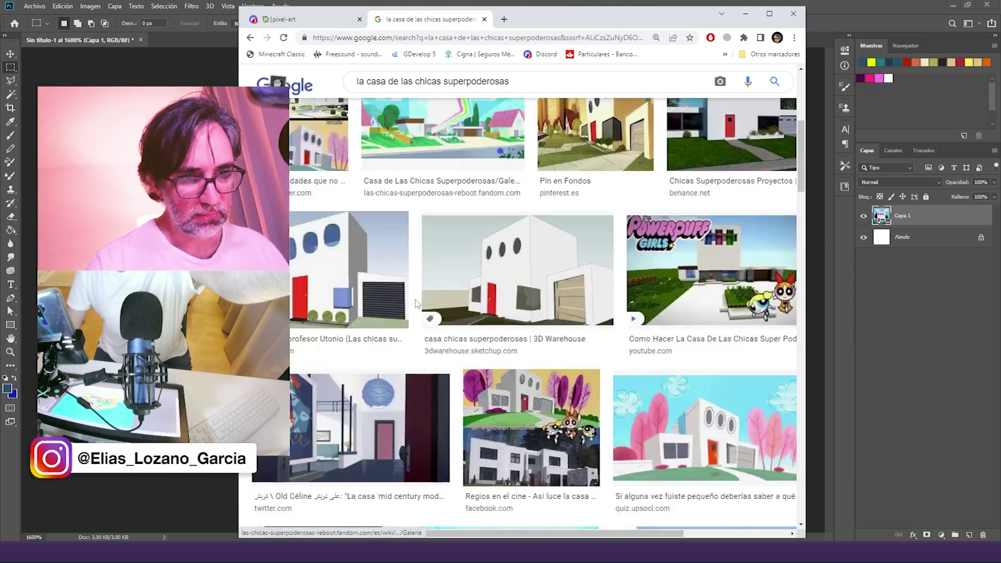
scroll(417, 303, up, 2)
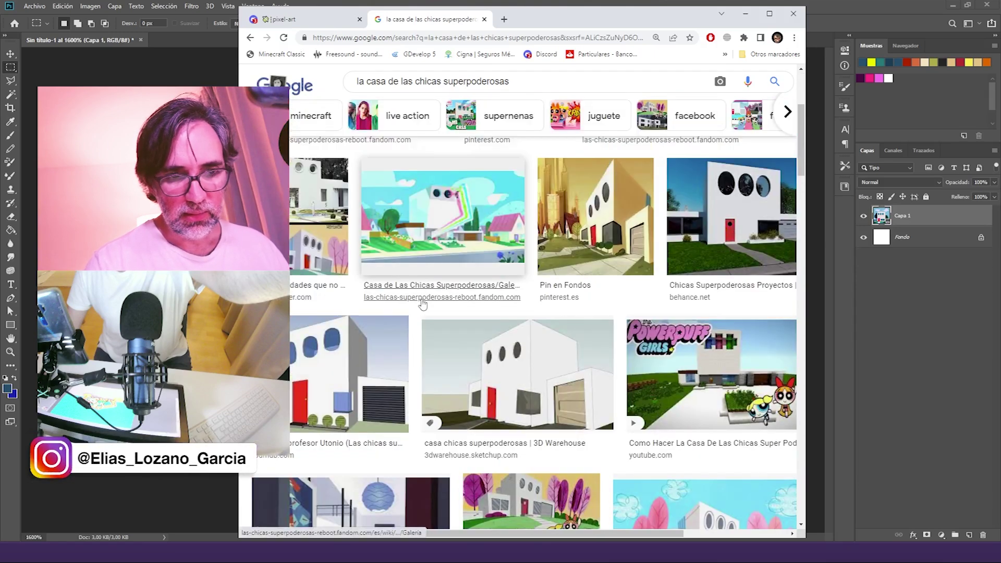
right_click(325, 373)
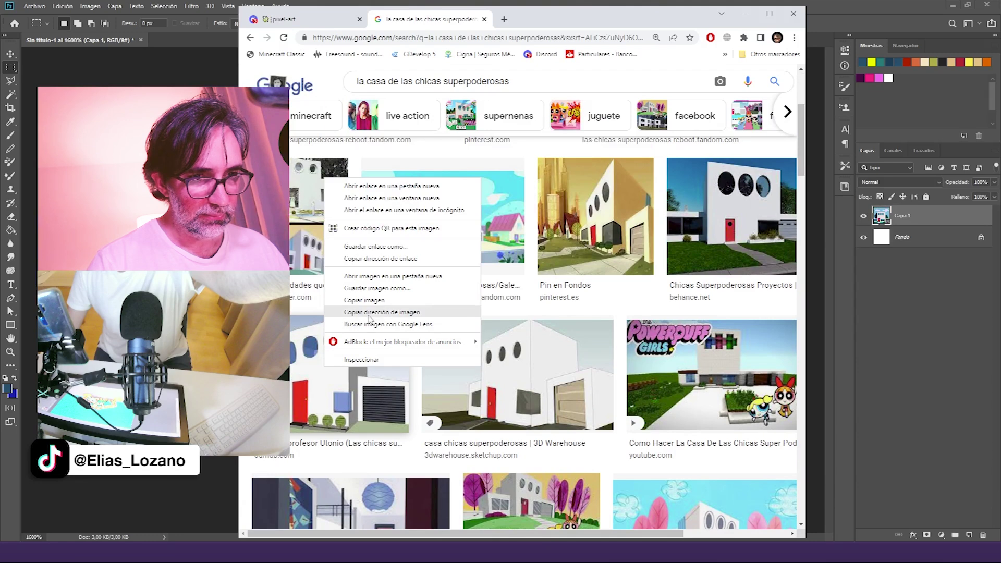
click(344, 302)
Step: Switch to Photoshop and paste the copied reference into a new document at clipboard size, floating it and the house artwork in separate windows
key(alt+Tab)
drag(120, 41, 566, 97)
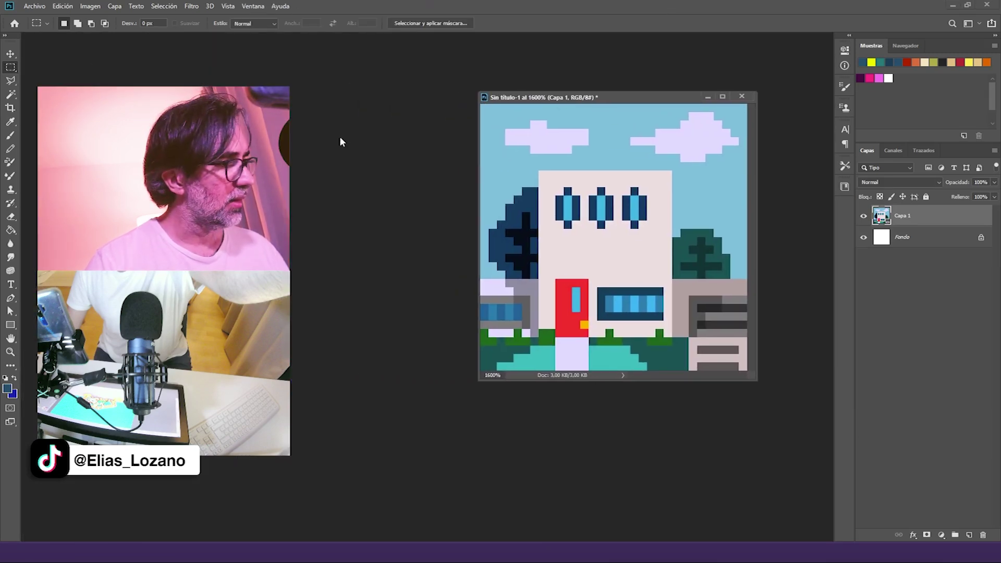
key(ctrl+n)
key(Return)
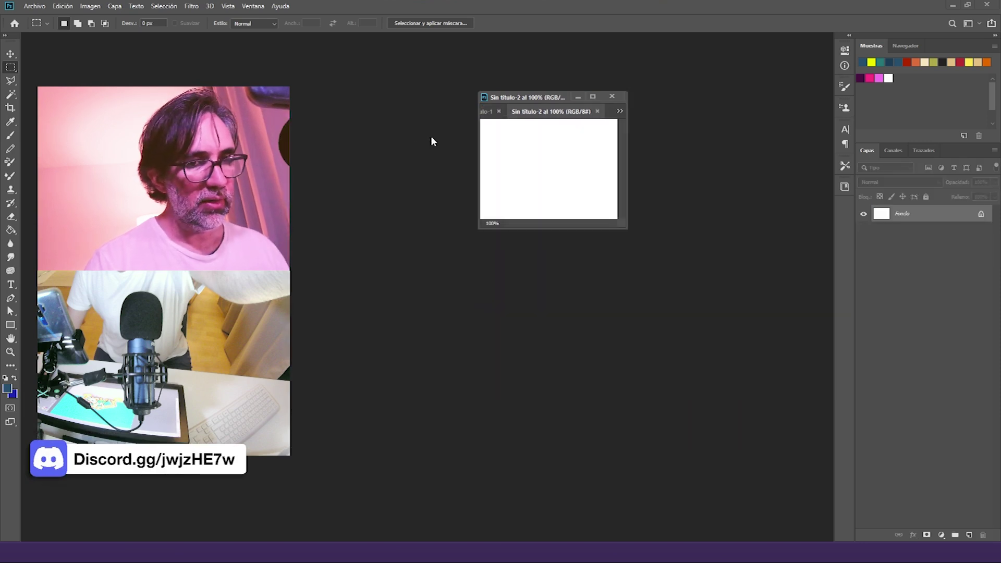
drag(565, 111, 107, 60)
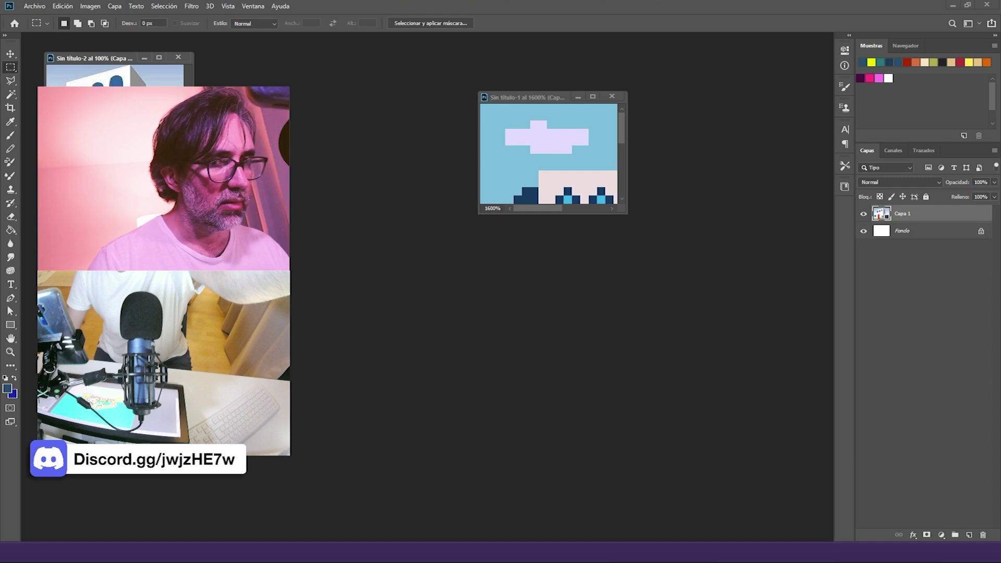
key(ctrl+plus)
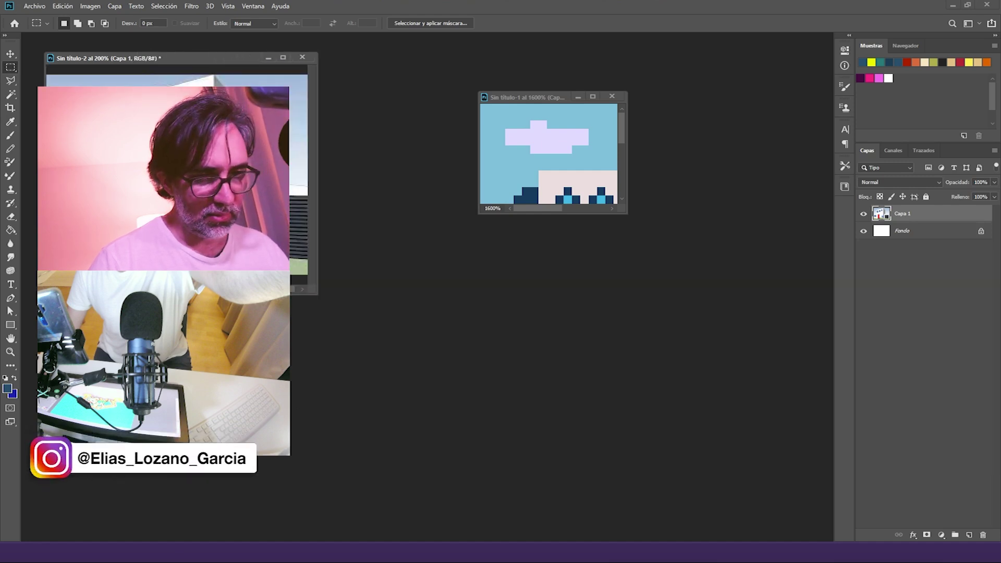
Step: Switch to Chrome, open the Fandom wiki picture of the house with three coloured round windows, and copy the image
mouse_move(377, 532)
click(347, 509)
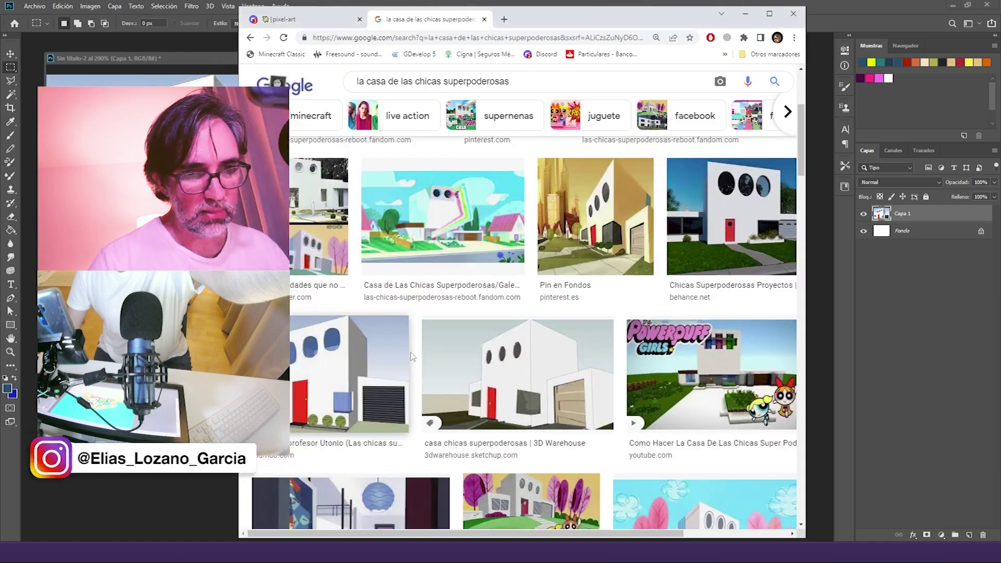
scroll(469, 266, down, 1)
scroll(469, 266, up, 2)
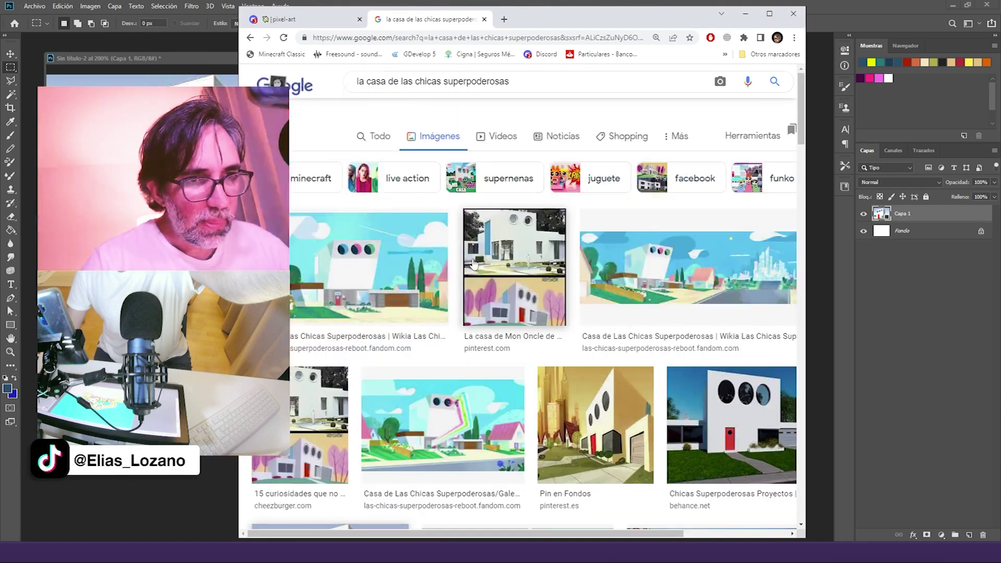
click(328, 268)
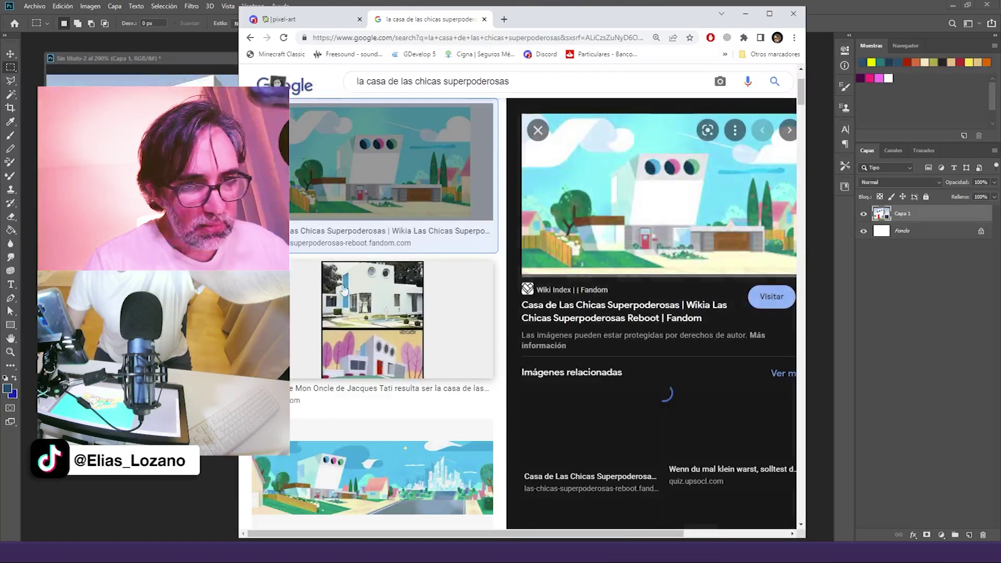
right_click(685, 185)
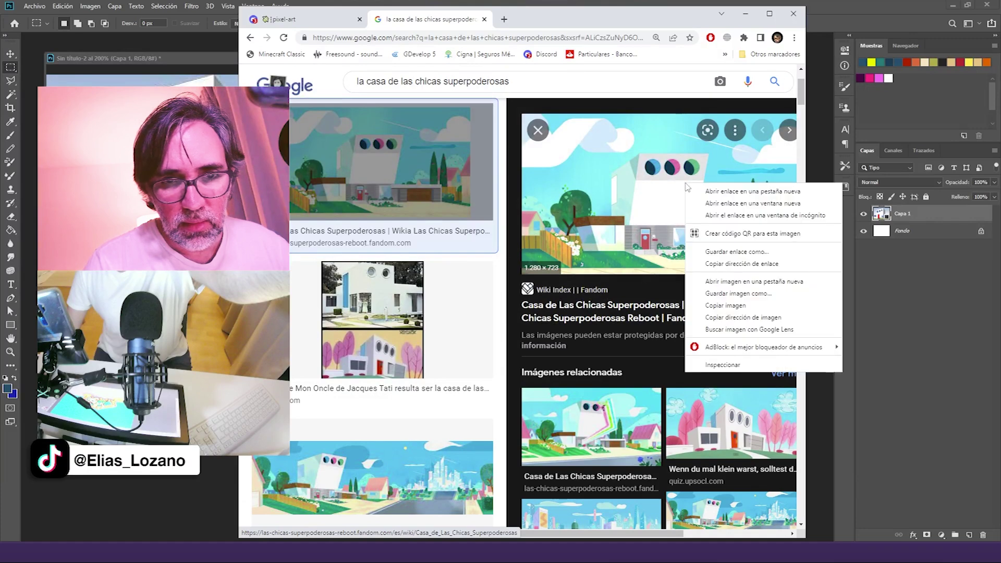
click(732, 305)
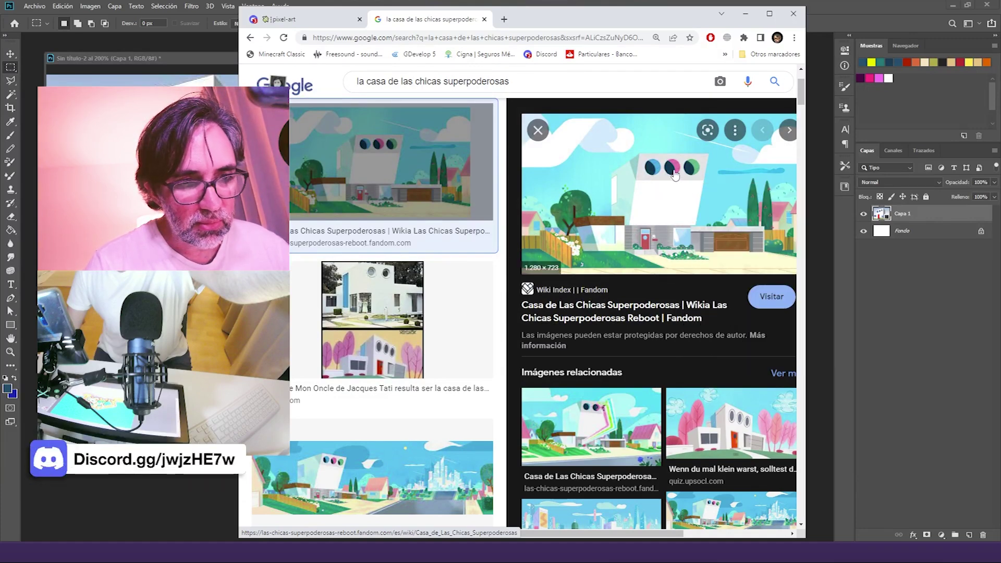
Step: Browse further image results and copy the cartoon house illustration with the pale blue sky, listed just above the Sims speed-build video
drag(678, 13, 569, 13)
scroll(529, 252, down, 2)
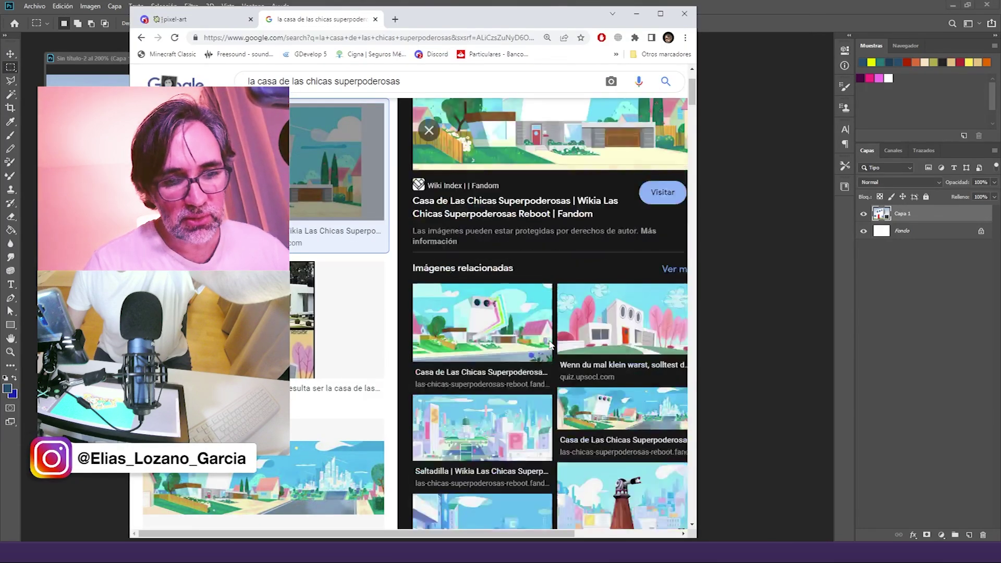
scroll(629, 320, down, 5)
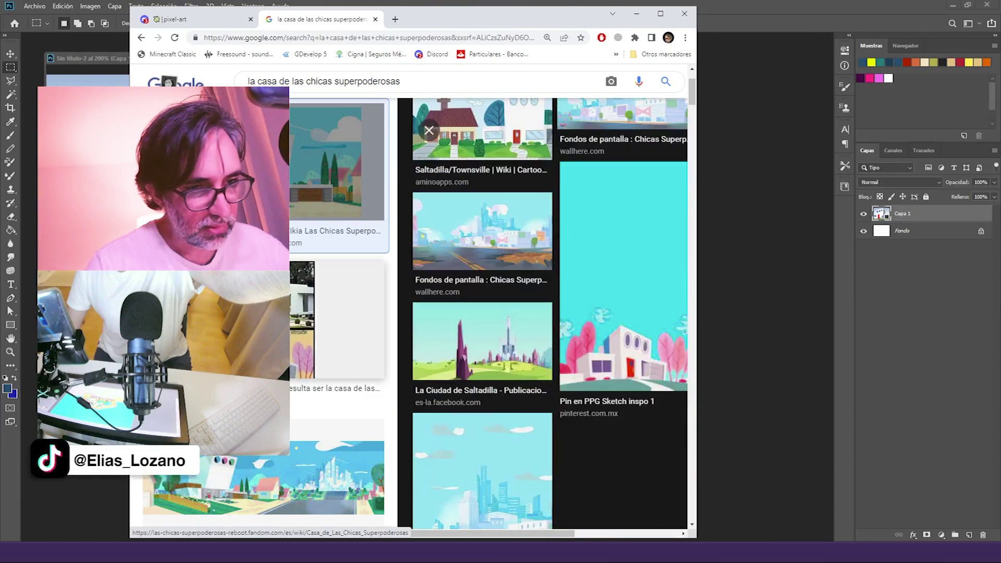
scroll(260, 331, down, 12)
scroll(260, 313, down, 10)
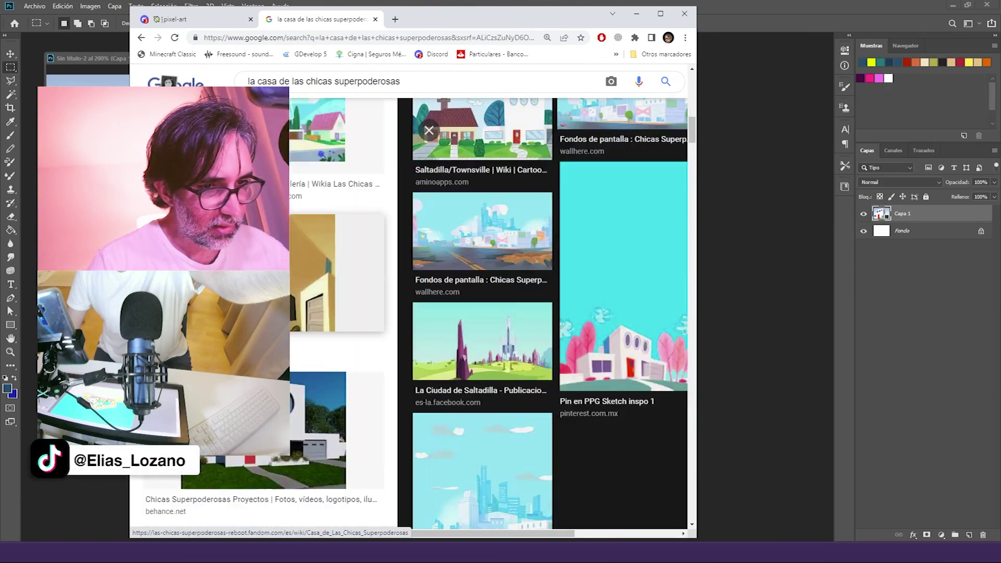
scroll(261, 313, down, 5)
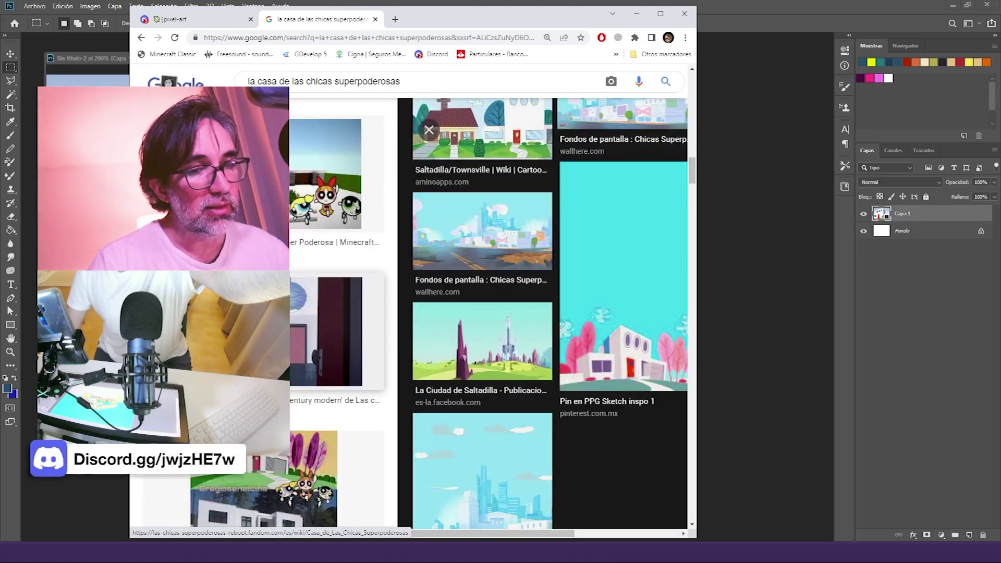
scroll(260, 313, down, 4)
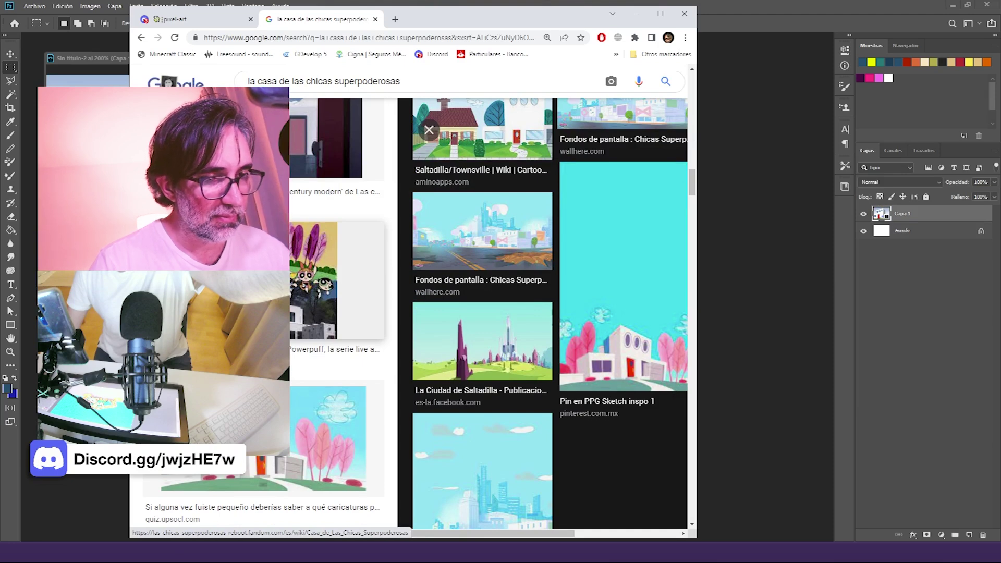
scroll(261, 313, down, 5)
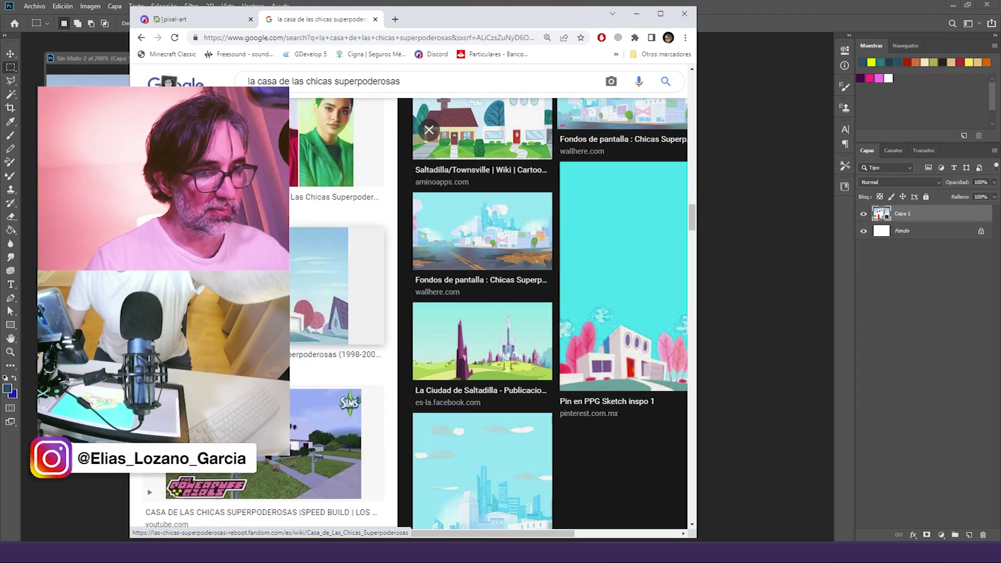
right_click(290, 280)
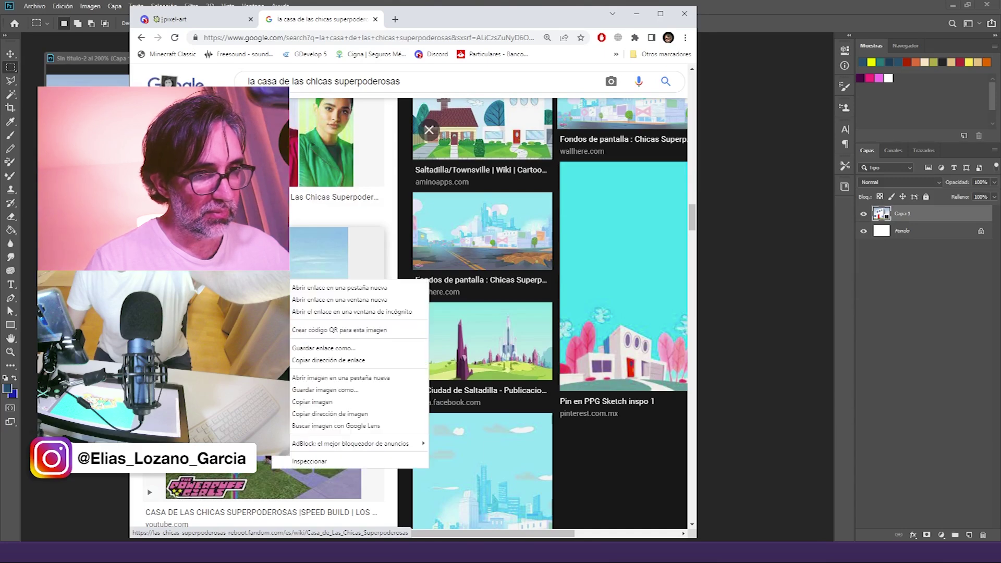
click(303, 401)
Step: Switch to Photoshop, create another new document at clipboard size, and paste the cartoon house reference
key(alt+Tab)
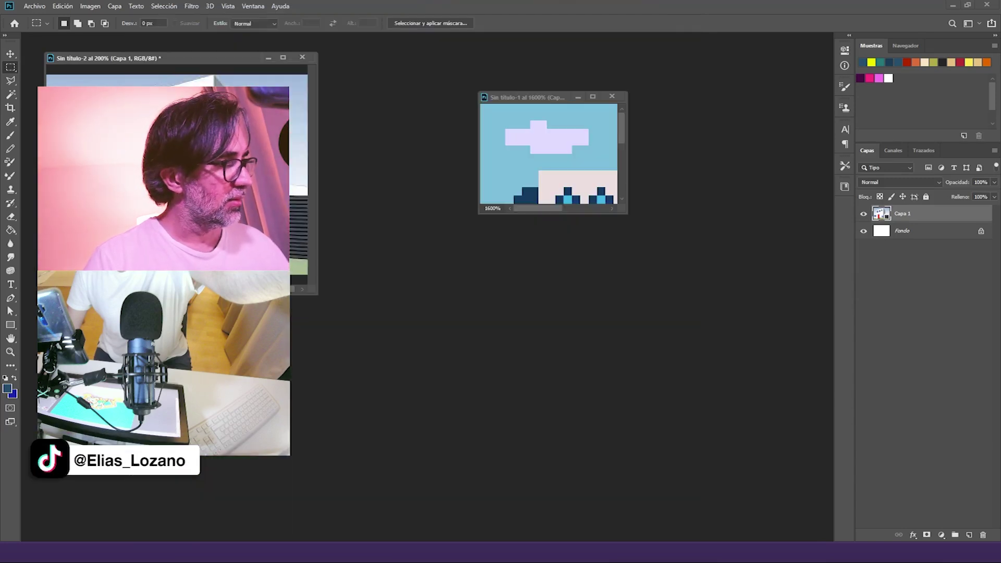
key(ctrl+n)
key(Return)
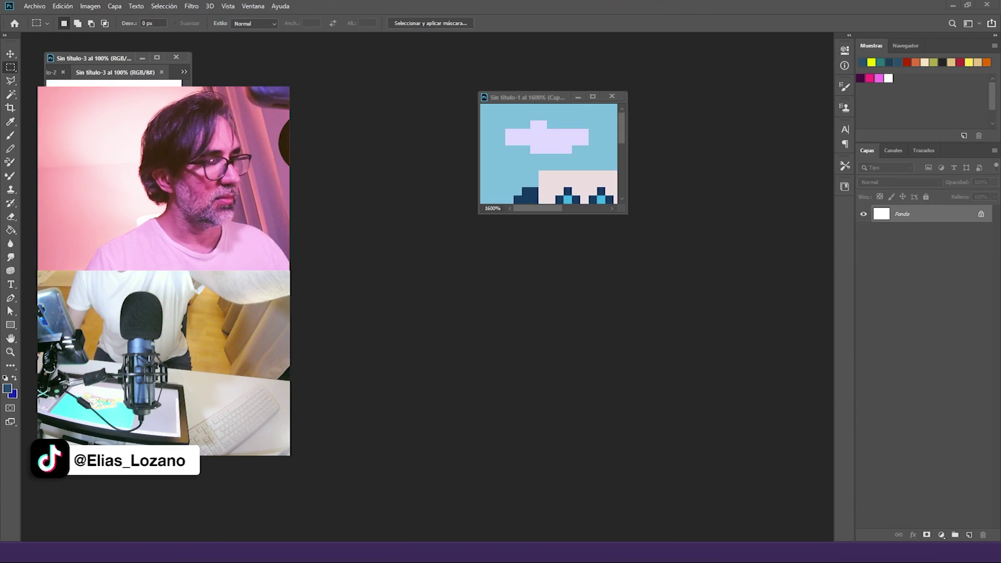
key(ctrl+v)
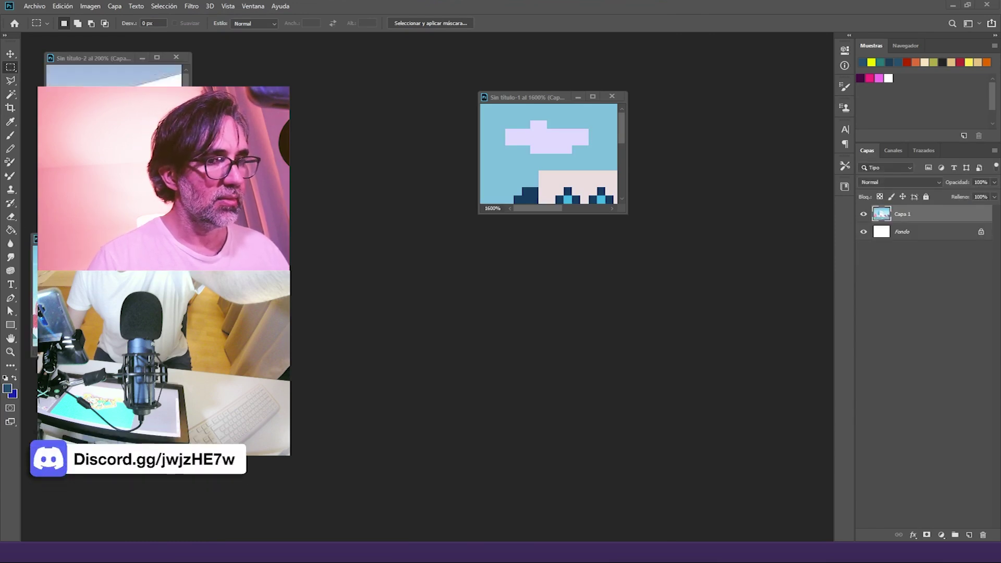
Step: Enlarge both reference windows, show the second reference at 200%, and enlarge and reposition the house artwork's window beside them
drag(191, 229, 361, 291)
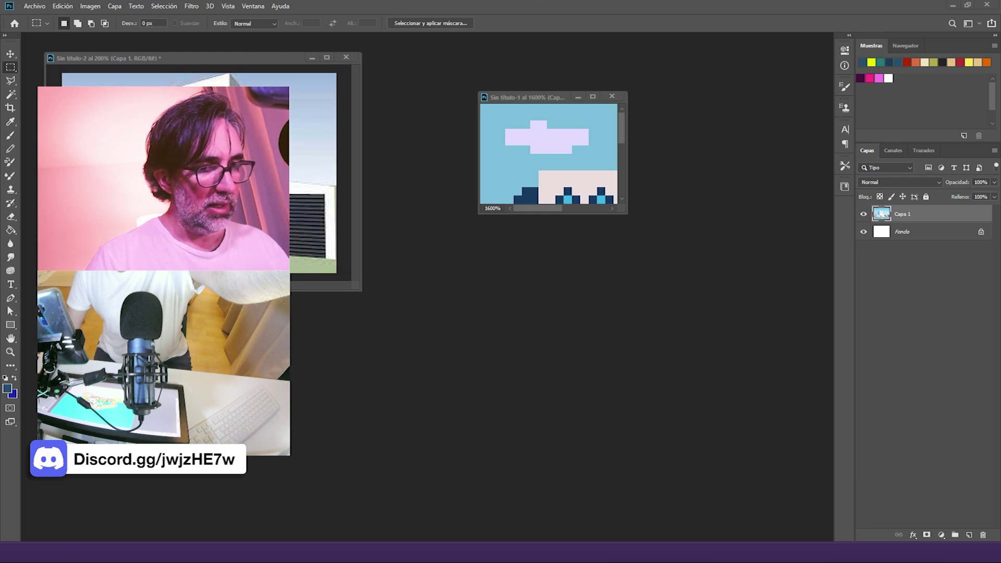
drag(197, 413, 336, 499)
key(ctrl+plus)
drag(538, 98, 444, 55)
drag(530, 166, 782, 498)
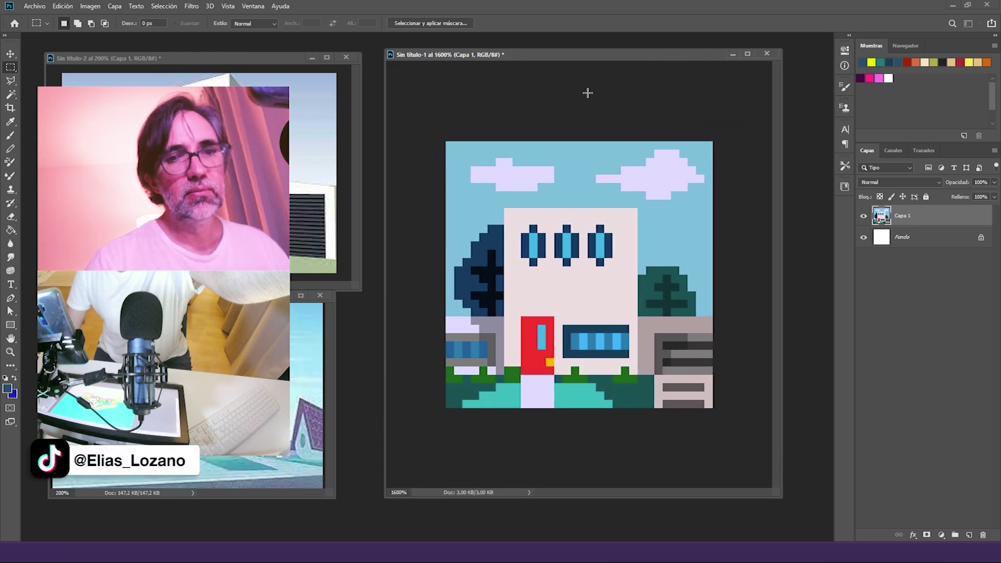
drag(567, 55, 485, 42)
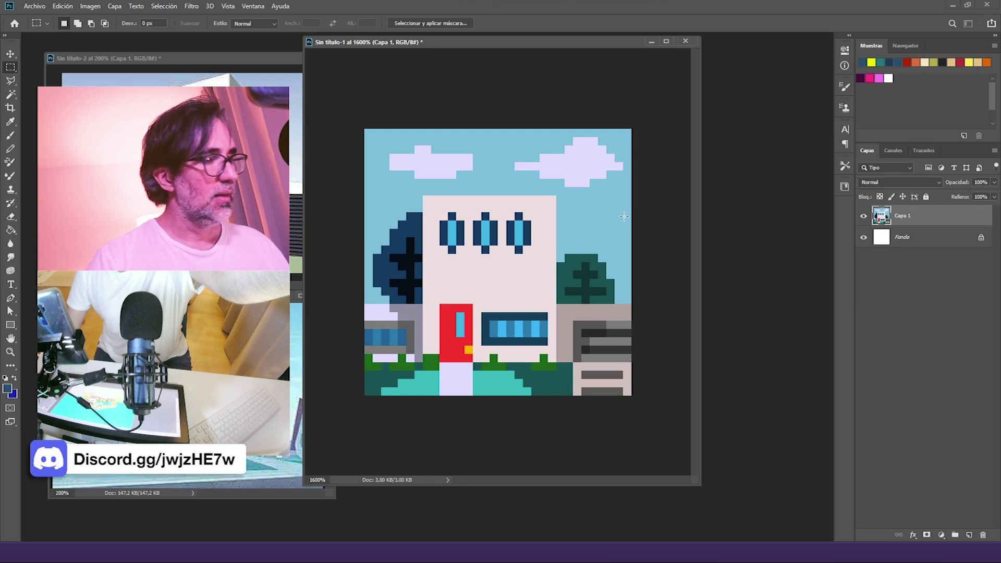
Step: Duplicate the house artwork layer Capa 1 and ready the Pencil tool for editing the copy
key(b)
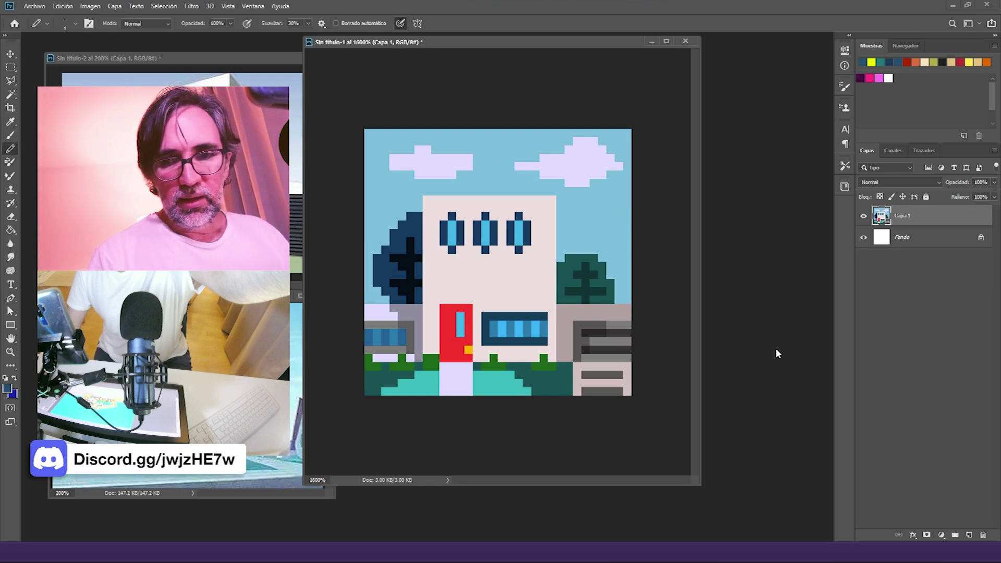
right_click(912, 218)
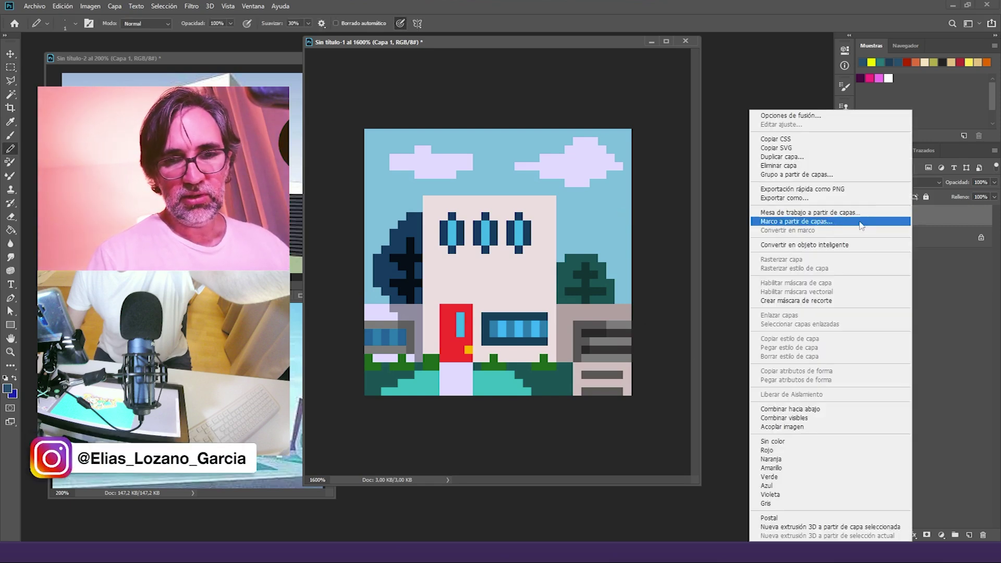
click(806, 156)
key(Return)
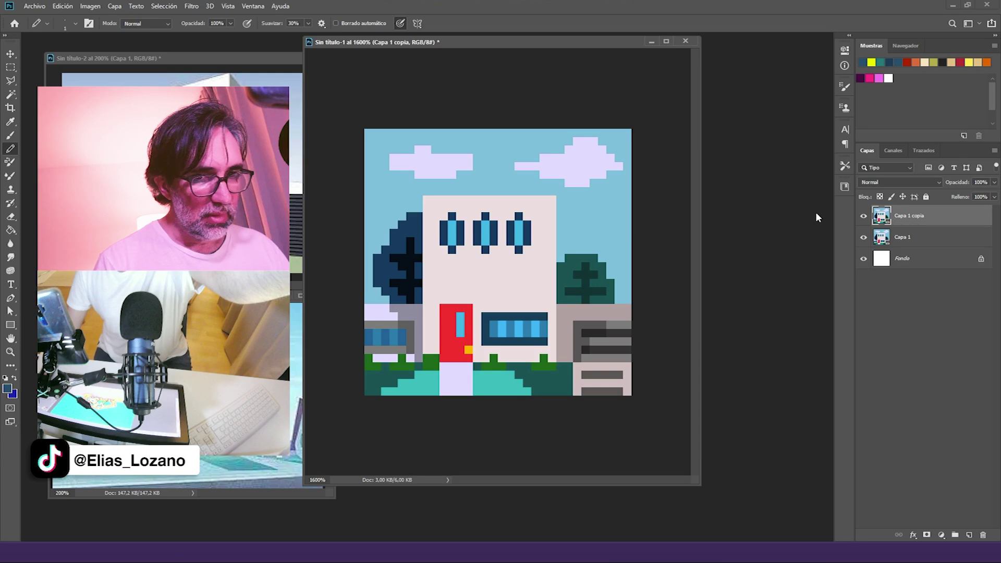
Step: Extend the main house's off-white wall upward by three pixel rows and the red door upward by one row
click(546, 330)
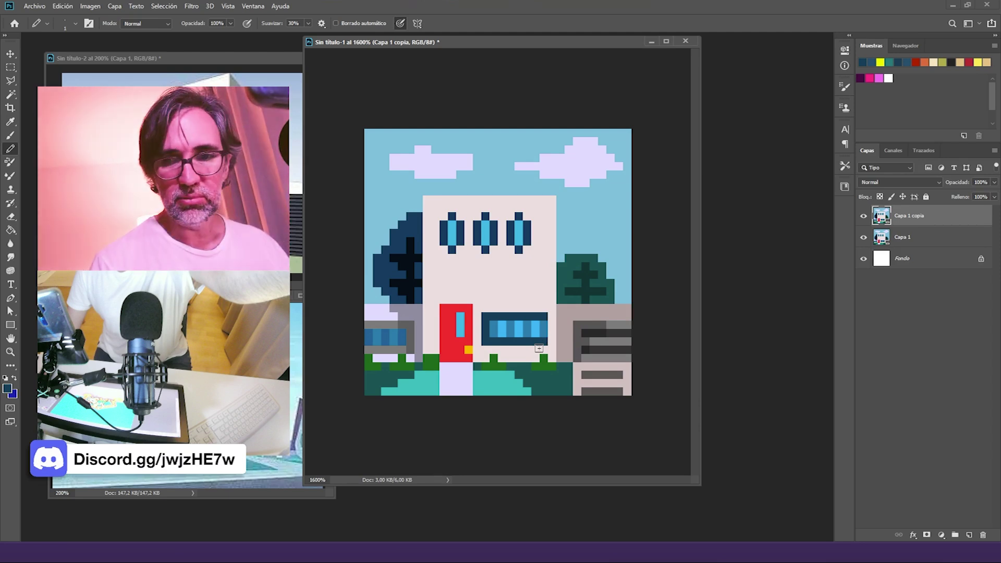
alt+click(477, 289)
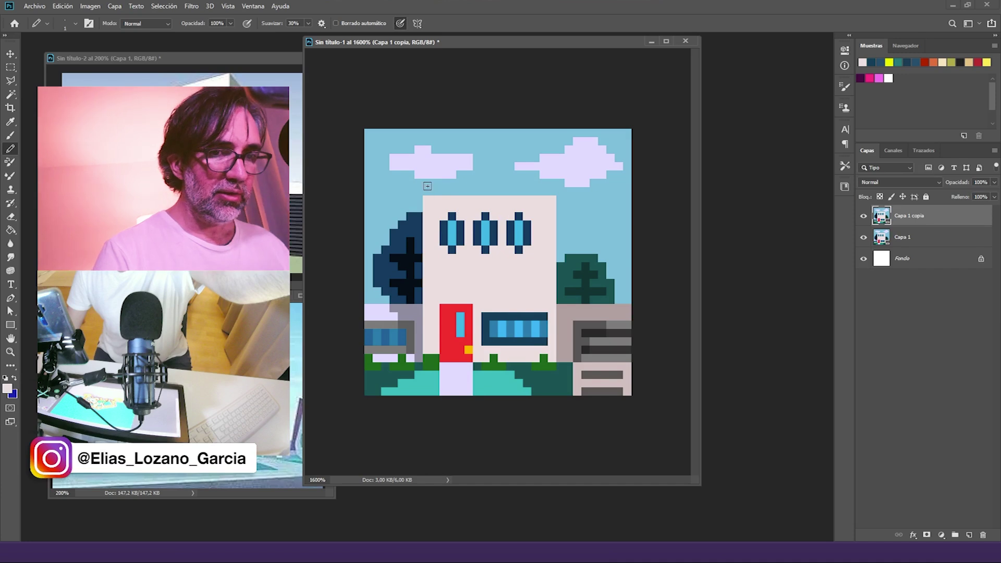
mouse_move(428, 176)
mouse_down()
mouse_move(559, 177)
mouse_move(552, 192)
mouse_move(435, 186)
mouse_move(444, 196)
mouse_move(520, 195)
mouse_move(461, 186)
mouse_move(472, 184)
mouse_move(548, 184)
mouse_up()
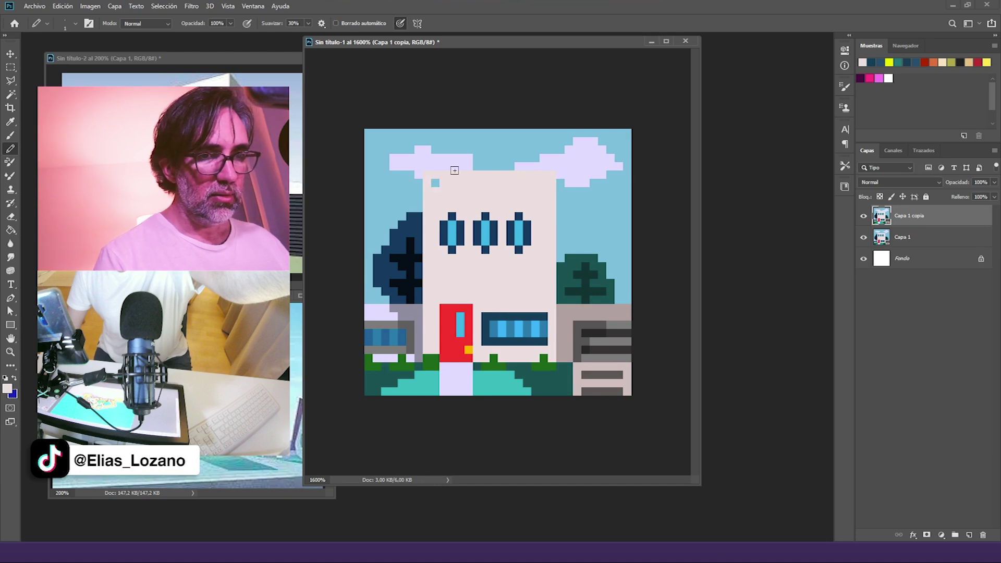
alt+click(453, 307)
drag(444, 298, 460, 299)
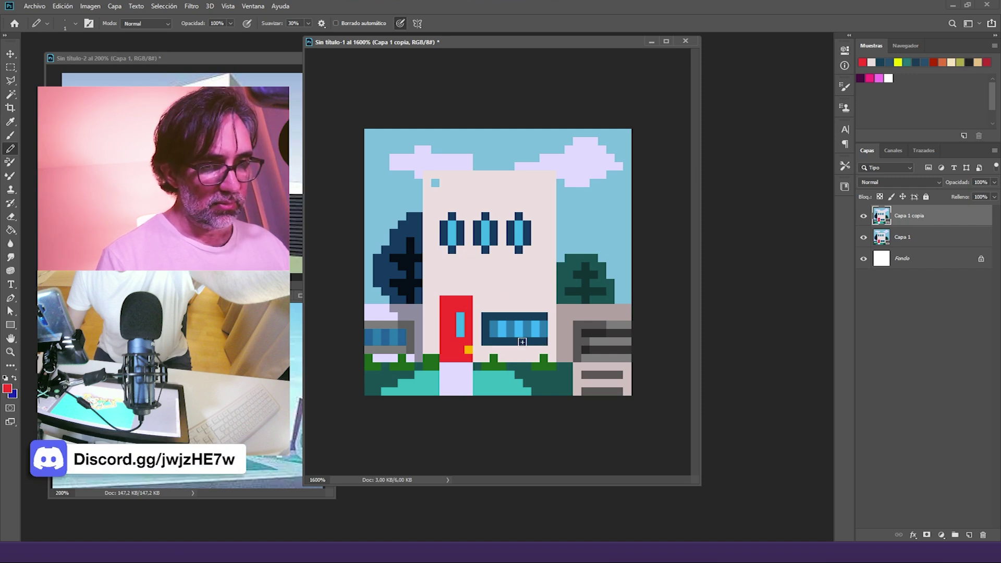
Step: Repaint the ground-floor window in solid light blue out to the wall's right edge and cover its lower frame with off-white
alt+click(504, 343)
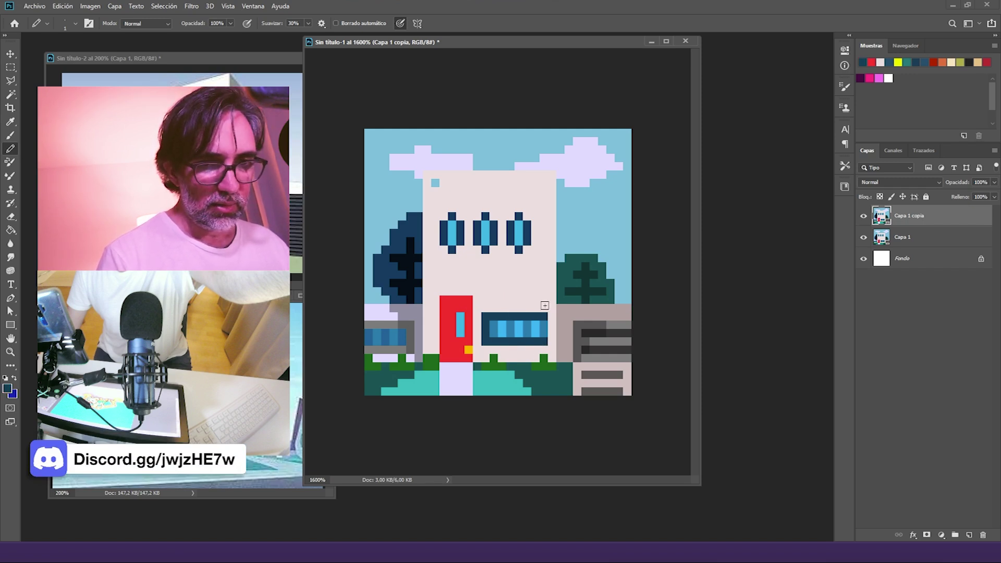
mouse_move(552, 301)
mouse_down()
mouse_move(500, 299)
mouse_move(554, 300)
mouse_up()
alt+click(522, 327)
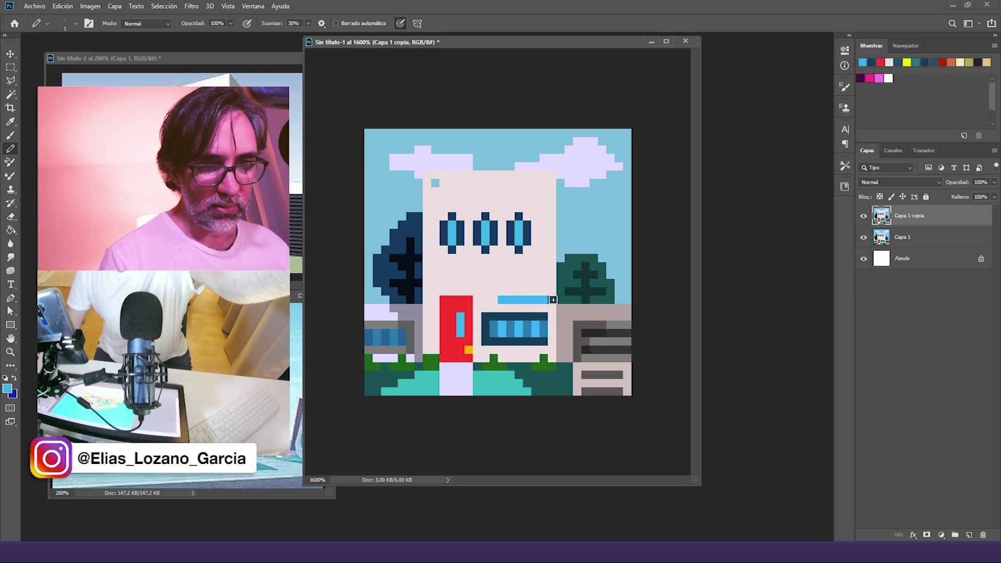
mouse_move(509, 325)
mouse_down()
mouse_move(510, 339)
mouse_move(532, 334)
mouse_move(550, 308)
mouse_move(516, 309)
mouse_up()
click(544, 316)
alt+click(548, 346)
mouse_move(544, 342)
mouse_down()
mouse_move(487, 341)
mouse_move(485, 308)
mouse_move(487, 347)
mouse_move(470, 358)
mouse_move(476, 296)
mouse_move(469, 303)
mouse_move(449, 291)
mouse_move(444, 355)
mouse_up()
Step: Shift the red door one pixel to the right and paint over its blue pane with red
alt+click(468, 355)
alt+click(438, 321)
click(443, 359)
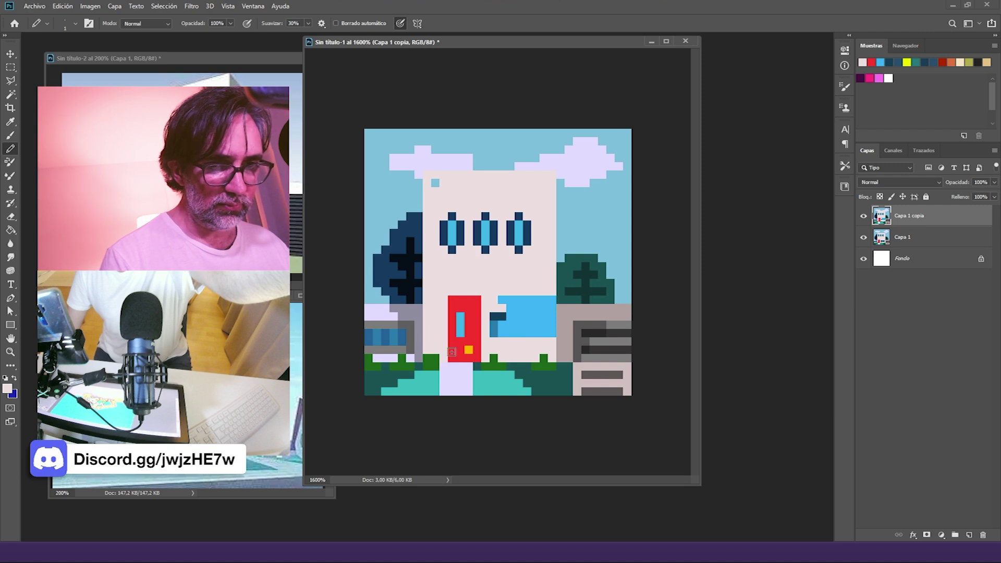
alt+click(468, 358)
drag(460, 312, 460, 339)
Step: Move the yellow doorknob up to the door's right edge and paint a dark blue step beneath the door
alt+click(472, 349)
click(476, 332)
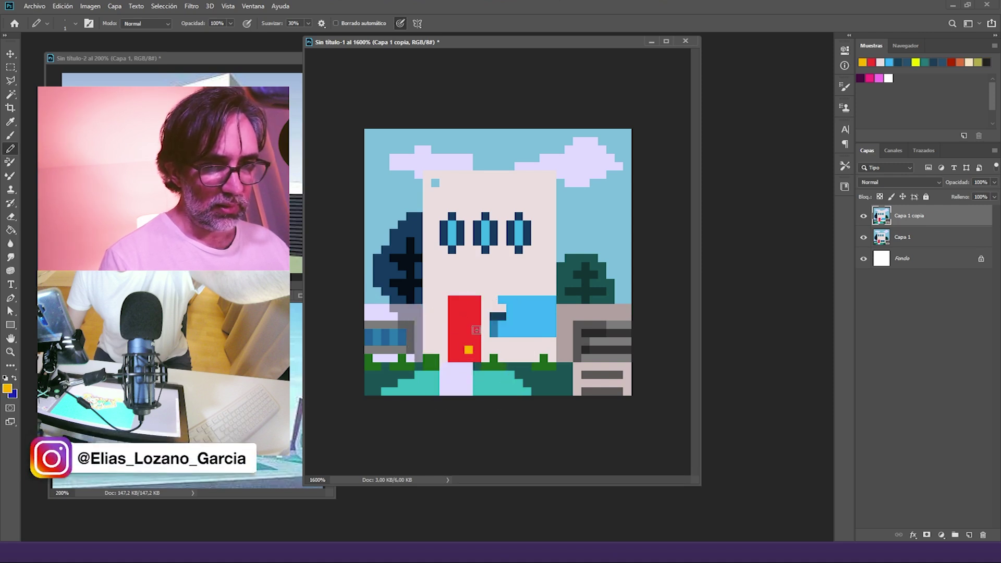
alt+click(464, 336)
click(469, 349)
alt+click(500, 315)
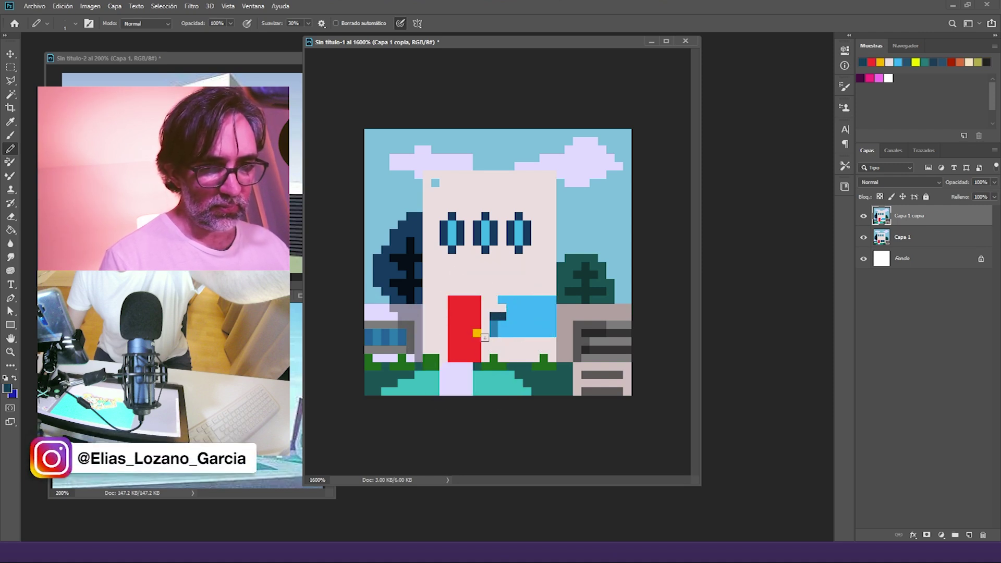
drag(459, 367, 479, 367)
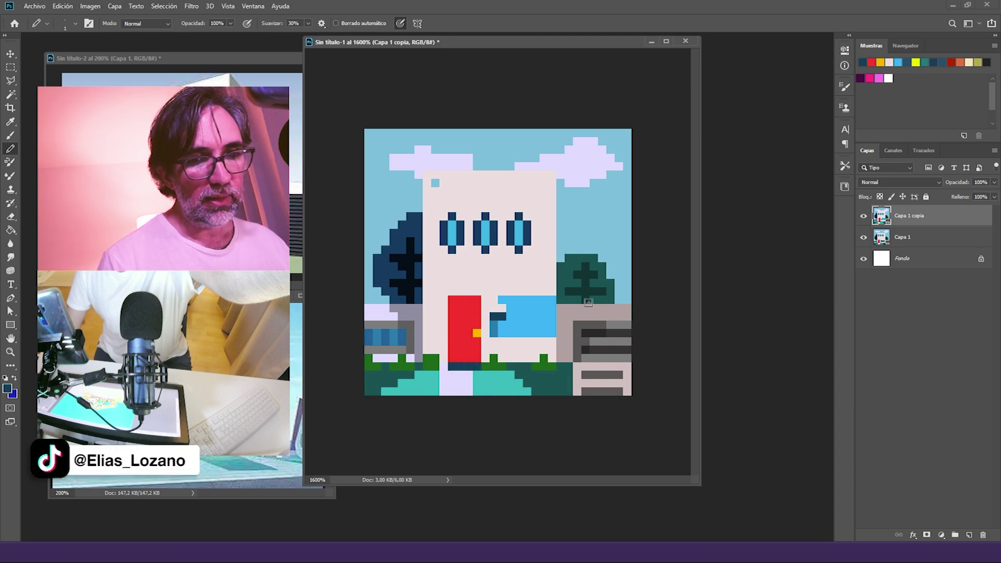
Step: Reshape the lavender path with turquoise and lavender pixels so it starts under the door and curves right towards the canvas's lower edge
alt+click(431, 379)
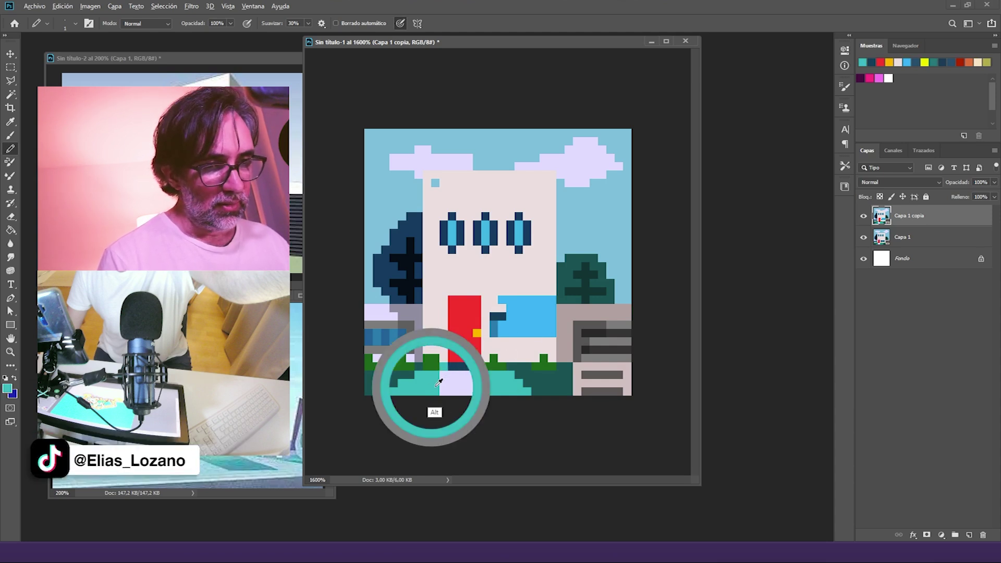
drag(444, 375, 444, 392)
alt+click(463, 384)
click(477, 375)
alt+click(447, 387)
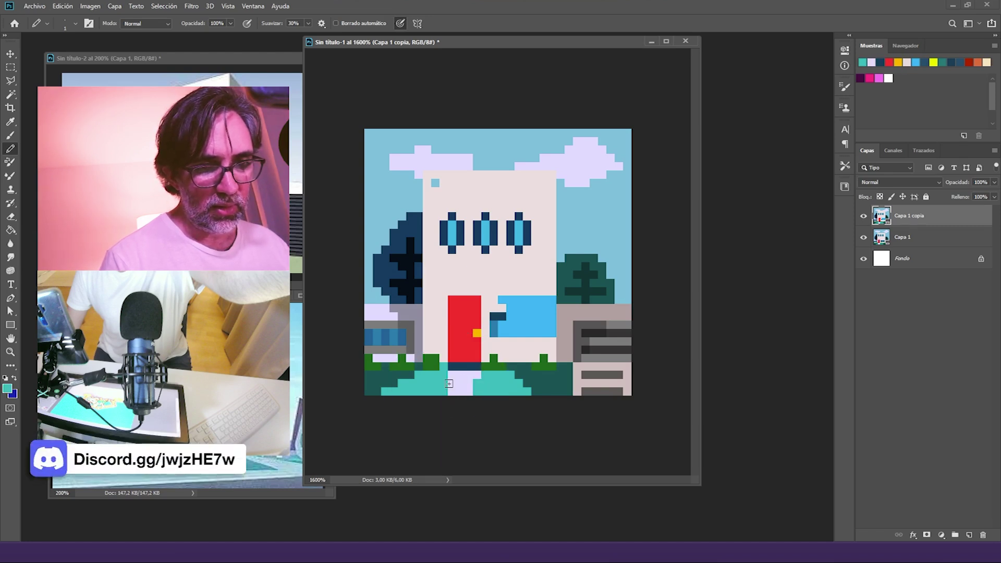
alt+click(462, 387)
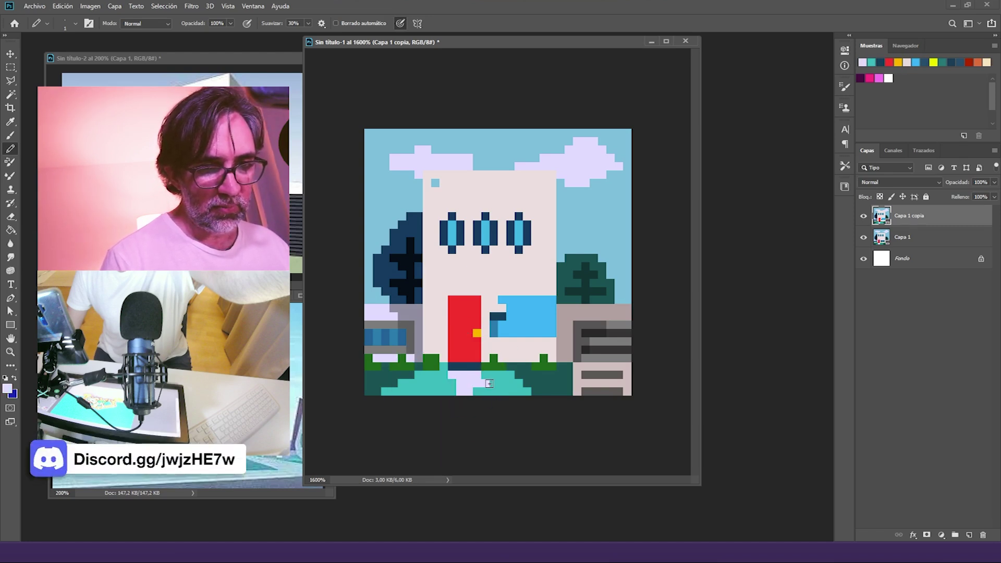
drag(476, 391, 503, 391)
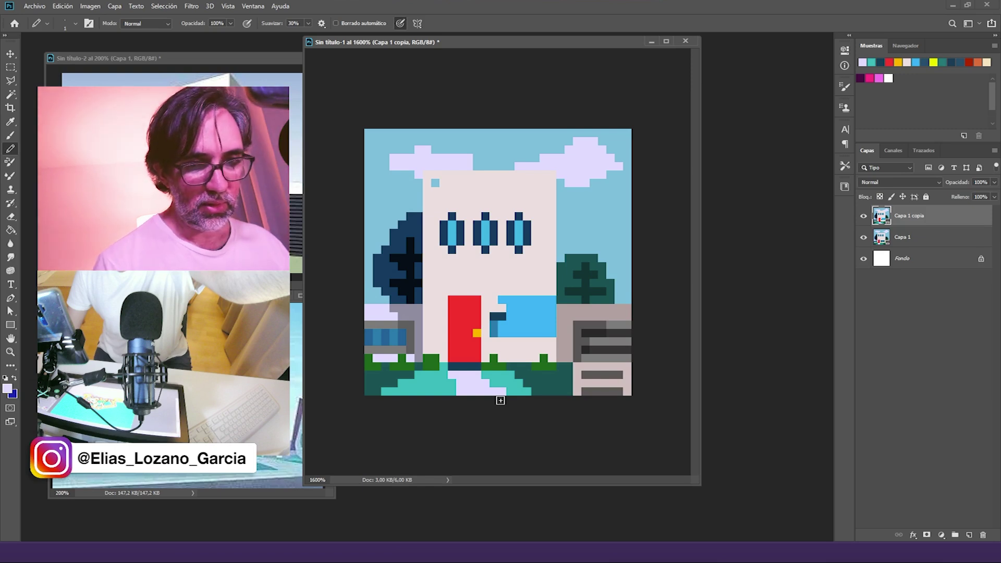
Step: Reduce the turquoise lawn to a narrow border along the path by painting dark green on both sides
alt+click(534, 386)
drag(495, 374, 531, 382)
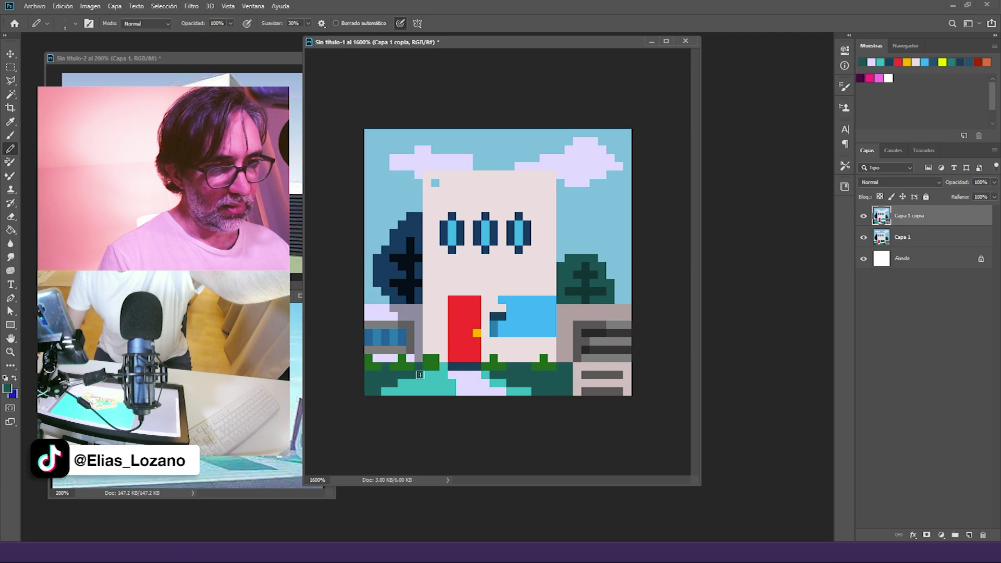
mouse_move(415, 383)
mouse_down()
mouse_move(383, 394)
mouse_move(419, 392)
mouse_up()
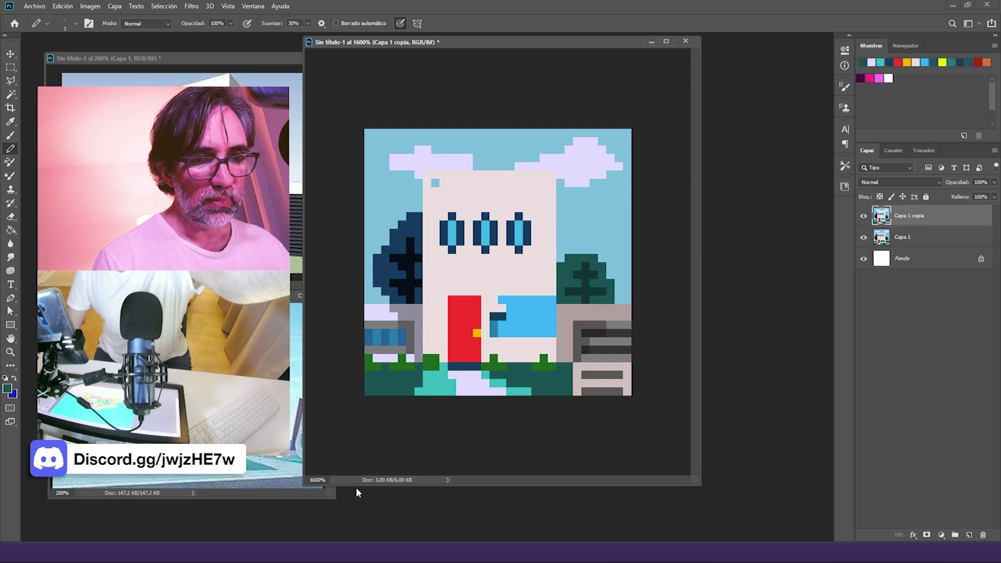
Step: Repaint the left building's grey walls in lavender and its window area in light blue
alt+click(393, 359)
key(ctrl+z)
alt+click(397, 308)
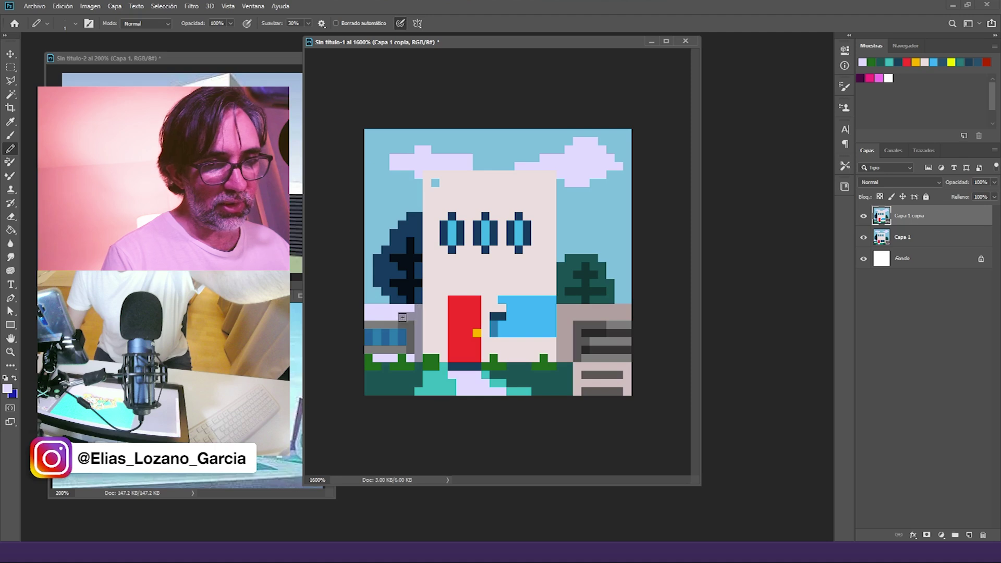
mouse_move(423, 312)
mouse_down()
mouse_move(418, 361)
mouse_move(418, 352)
mouse_move(405, 359)
mouse_move(403, 343)
mouse_move(370, 353)
mouse_up()
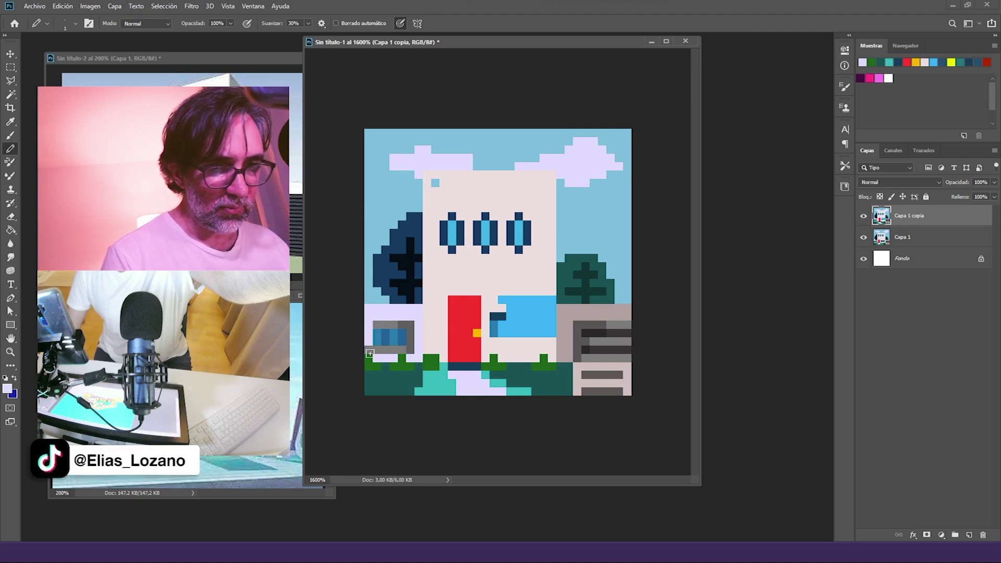
alt+click(376, 348)
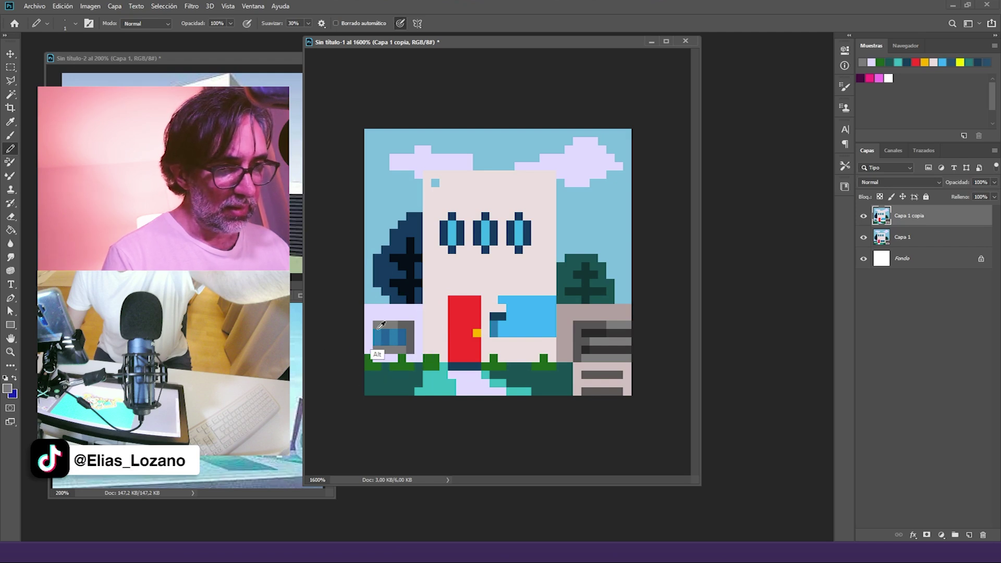
alt+click(511, 326)
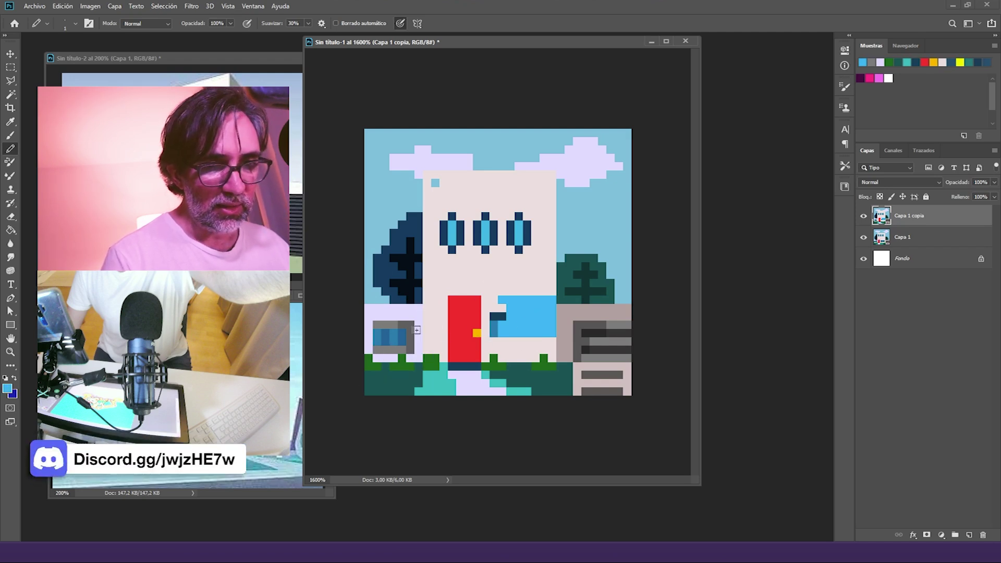
mouse_move(377, 326)
mouse_down()
mouse_move(378, 350)
mouse_move(410, 347)
mouse_move(409, 327)
mouse_move(392, 343)
mouse_up()
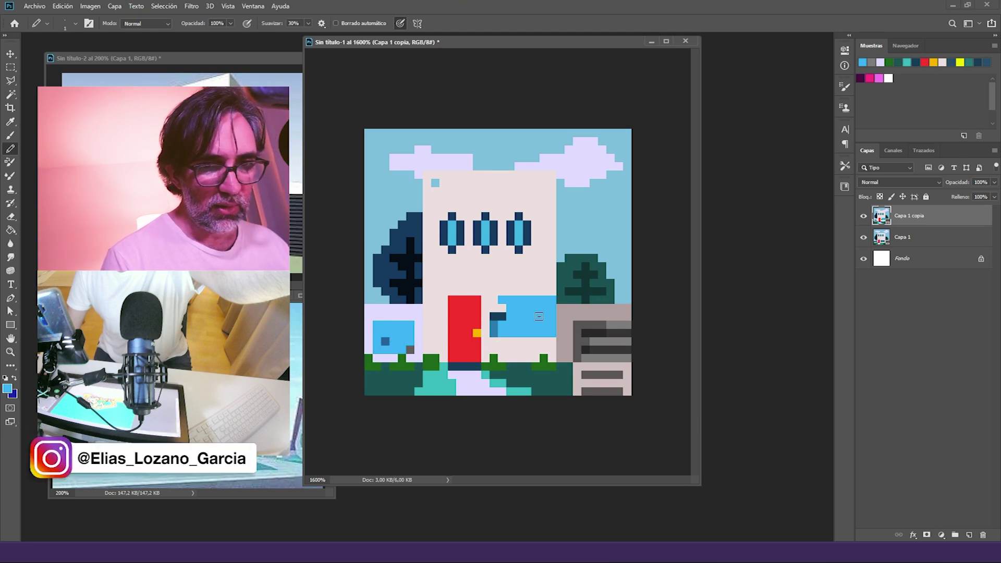
Step: Trim the top pixel row off the door and front window with off-white, and extend the left building's window up to match
alt+click(497, 290)
drag(450, 300, 555, 301)
alt+click(520, 308)
drag(391, 309, 386, 317)
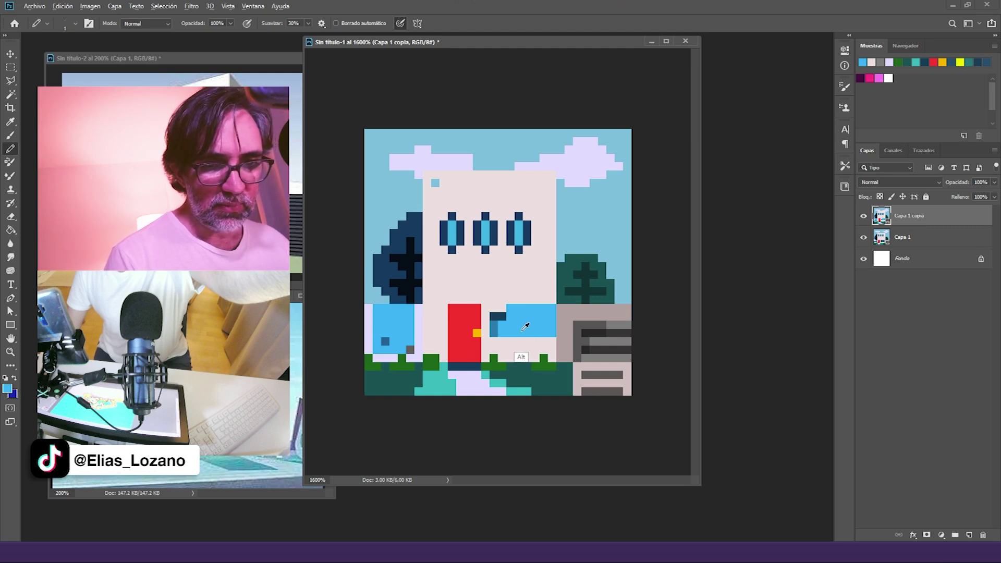
Step: Raise the left window's bottom edge to match the front window, add a wall row above it, and recolour the left building off-white
mouse_move(496, 334)
mouse_down()
mouse_move(387, 340)
mouse_move(416, 348)
mouse_move(400, 348)
mouse_up()
alt+click(420, 342)
key(ctrl+z)
alt+click(420, 334)
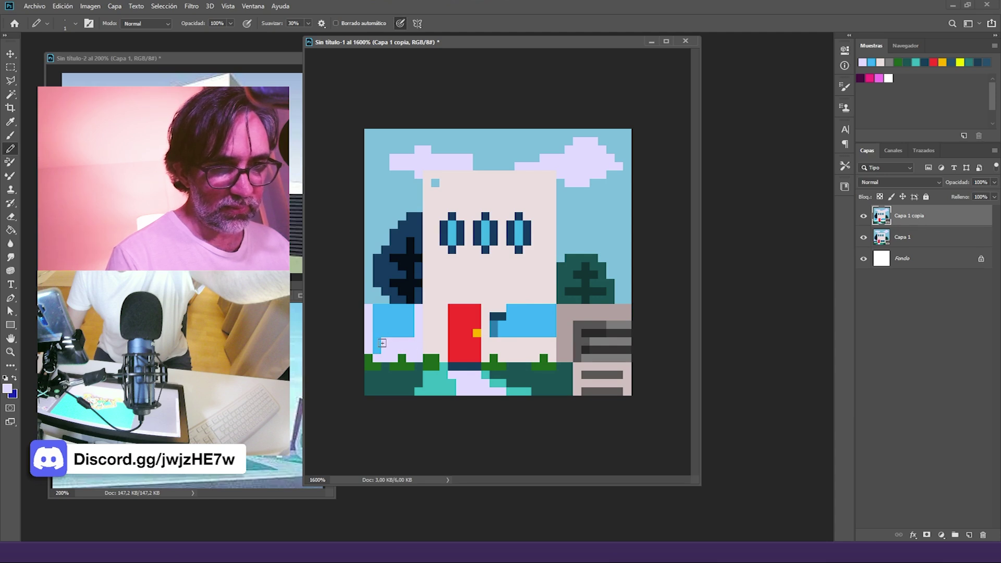
drag(369, 300, 421, 300)
alt+click(440, 296)
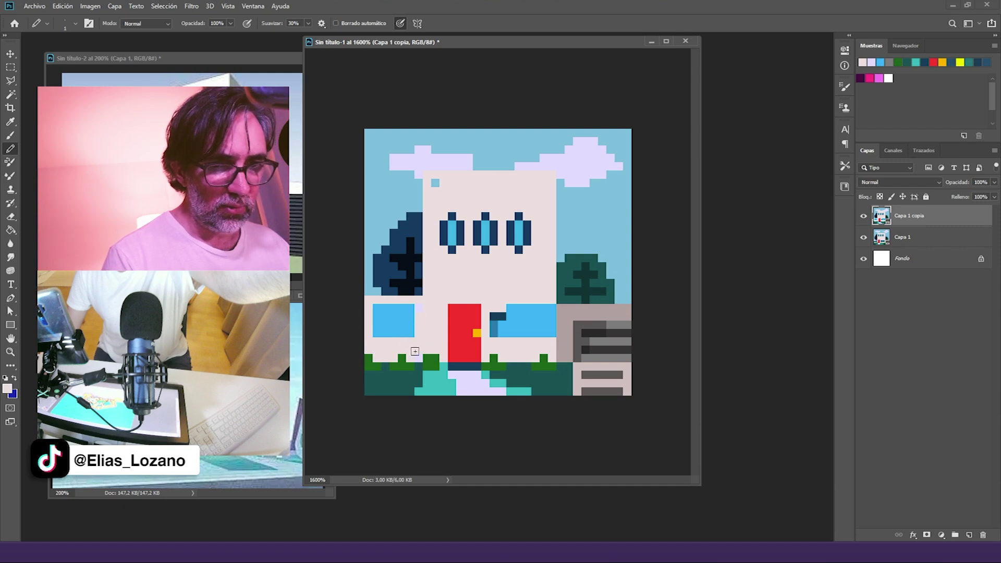
Step: Paint an off-white border along the garage's top and right edges, and cover the driveway's dark slats with pale grey
mouse_move(558, 302)
mouse_down()
mouse_move(639, 297)
mouse_move(581, 320)
mouse_move(622, 319)
mouse_move(629, 302)
mouse_move(635, 375)
mouse_up()
alt+click(581, 364)
mouse_move(601, 392)
mouse_down()
mouse_move(630, 386)
mouse_move(597, 386)
mouse_up()
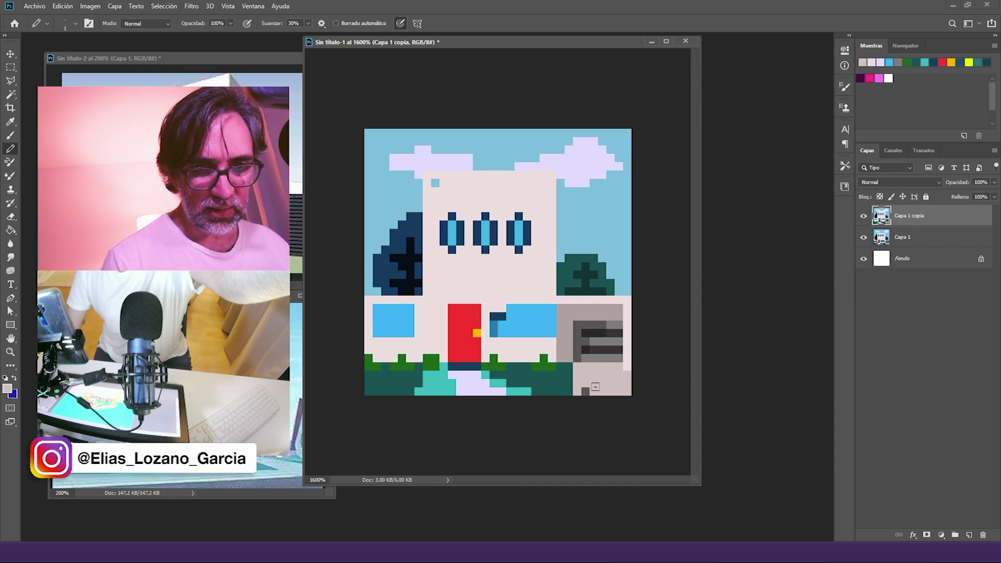
Step: Paint a slanted lavender driveway in front of the garage and fill the remaining grey area with dark green
alt+click(485, 393)
drag(575, 367, 641, 367)
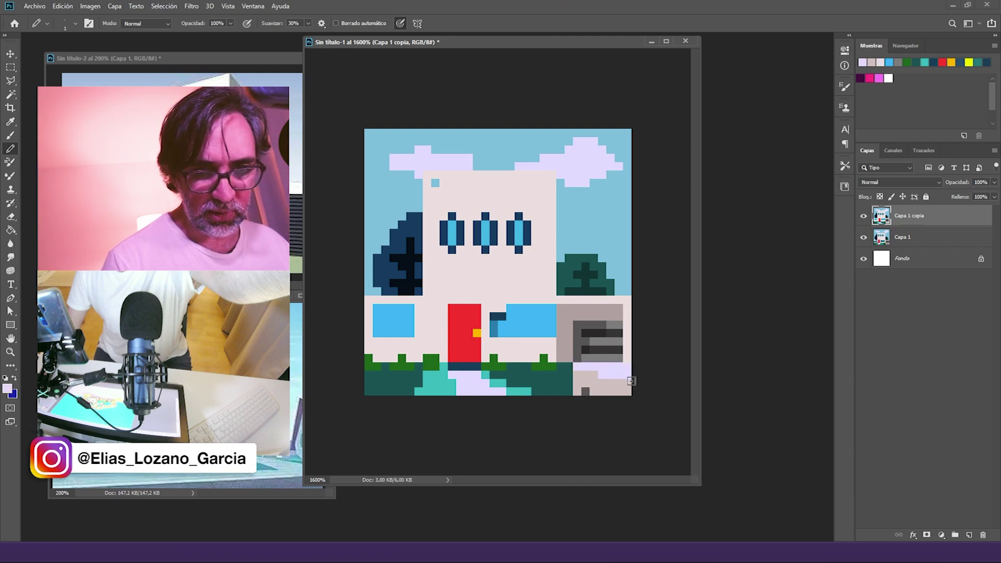
alt+click(564, 378)
mouse_move(578, 376)
mouse_down()
mouse_move(609, 384)
mouse_move(586, 375)
mouse_move(575, 392)
mouse_move(632, 392)
mouse_up()
click(577, 392)
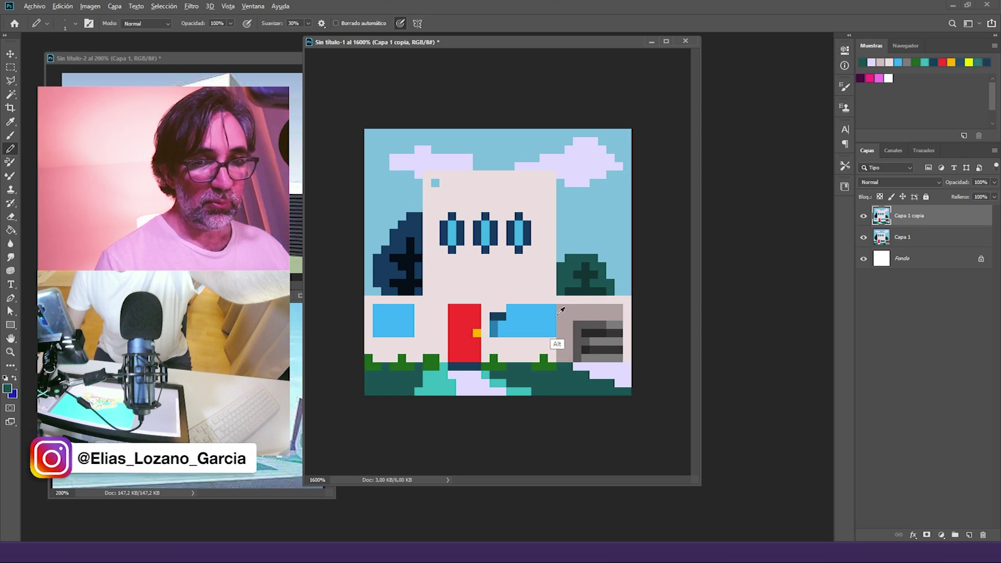
Step: Narrow the tower by one pixel column on its right with sky blue, extending the garage wall and off-white roof row to meet it
alt+click(561, 182)
drag(553, 175, 552, 221)
shift+click(552, 359)
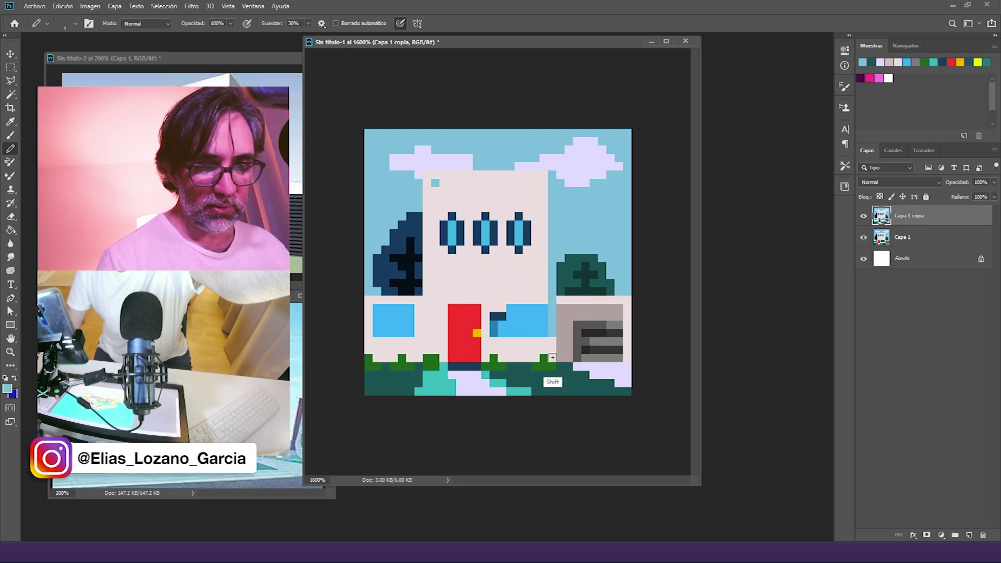
alt+click(556, 310)
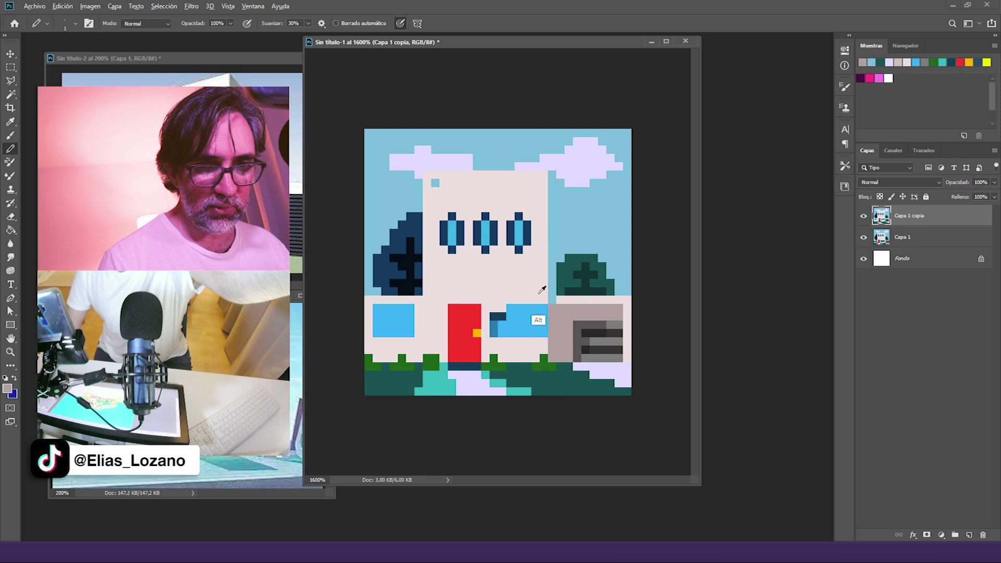
alt+click(543, 289)
click(552, 299)
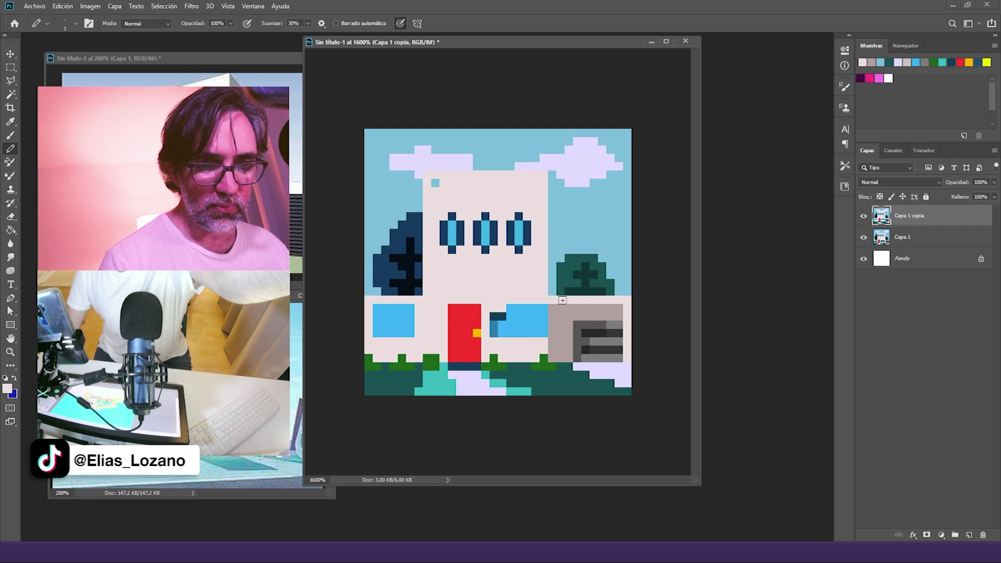
Step: Using the garage's grey-beige at 42% pencil opacity, shade the pixel column of wall between the left window and the door
alt+click(559, 306)
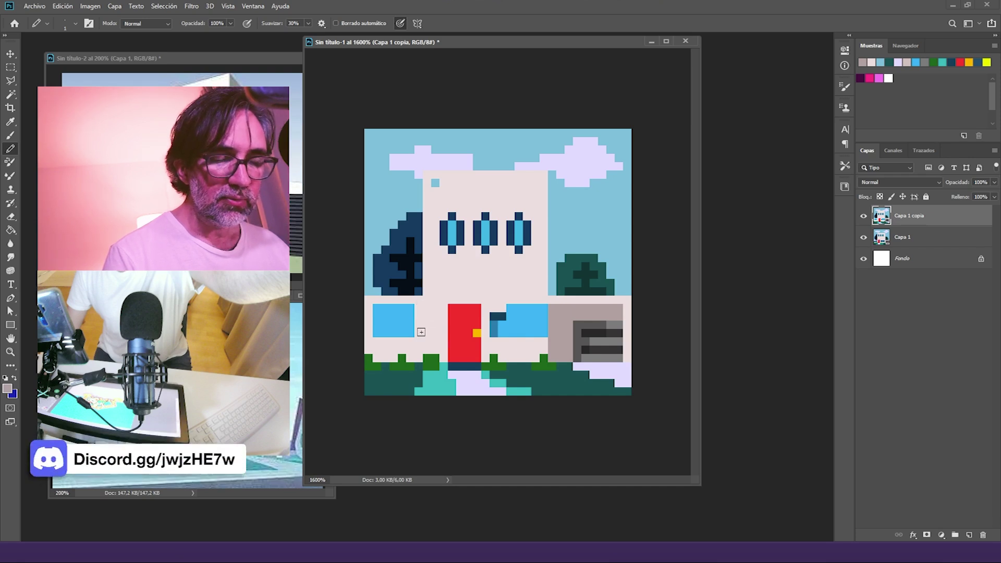
click(230, 23)
drag(229, 37, 202, 49)
drag(419, 300, 420, 362)
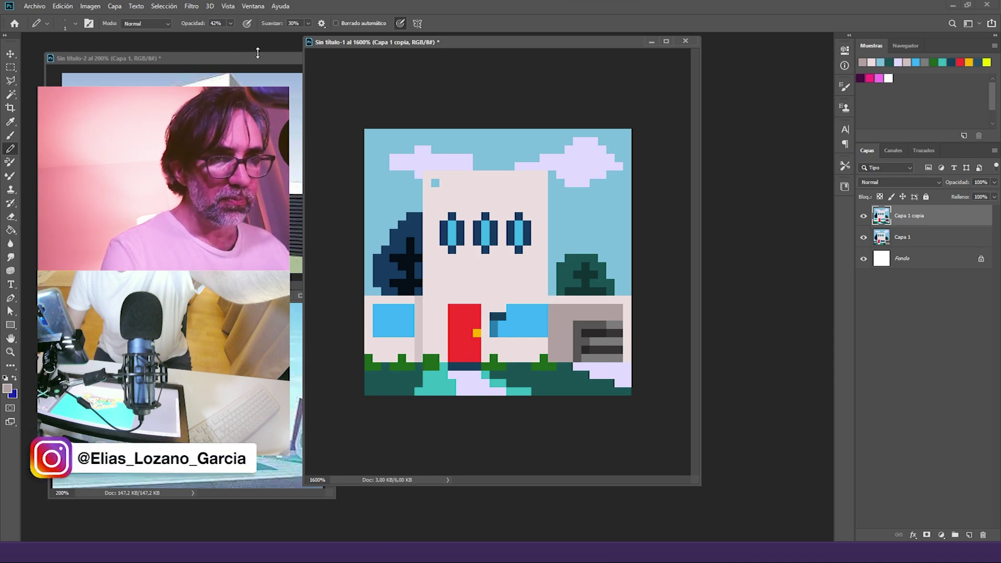
Step: Restore pencil opacity to 100% and paint the wall-shadow colour down the column beside the garage and another column beside the left window
click(231, 23)
drag(230, 35, 340, 32)
alt+click(421, 329)
click(552, 298)
shift+click(552, 361)
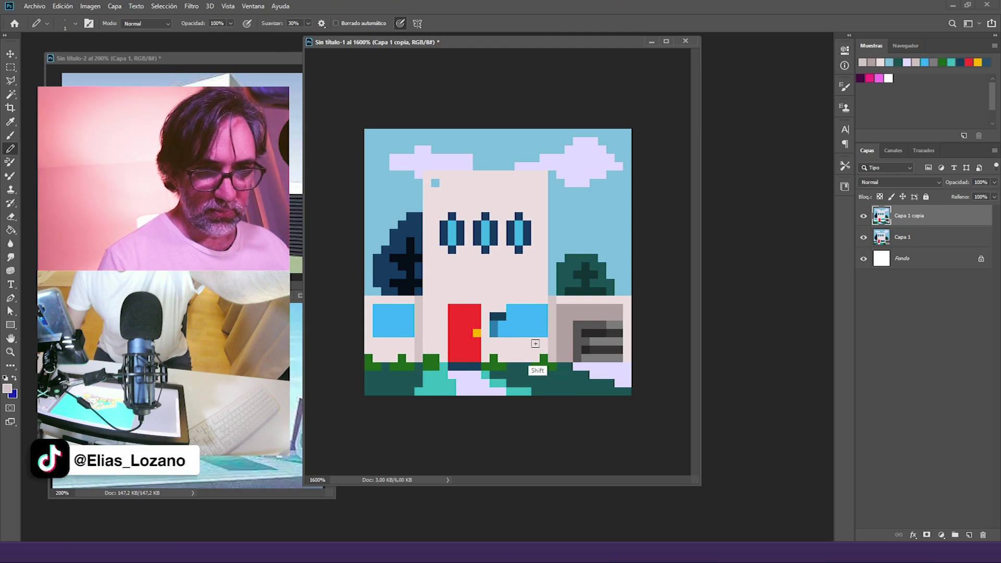
click(411, 300)
click(411, 342)
shift+click(411, 359)
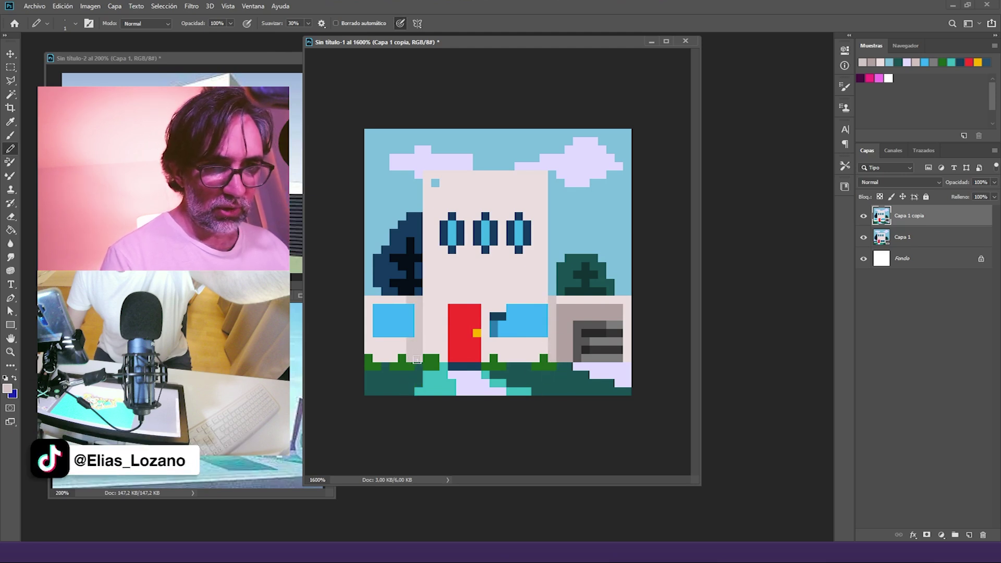
Step: Sample the darker window blue and shade the left window's rightmost pixel column with it
alt+click(505, 322)
click(411, 306)
shift+click(410, 335)
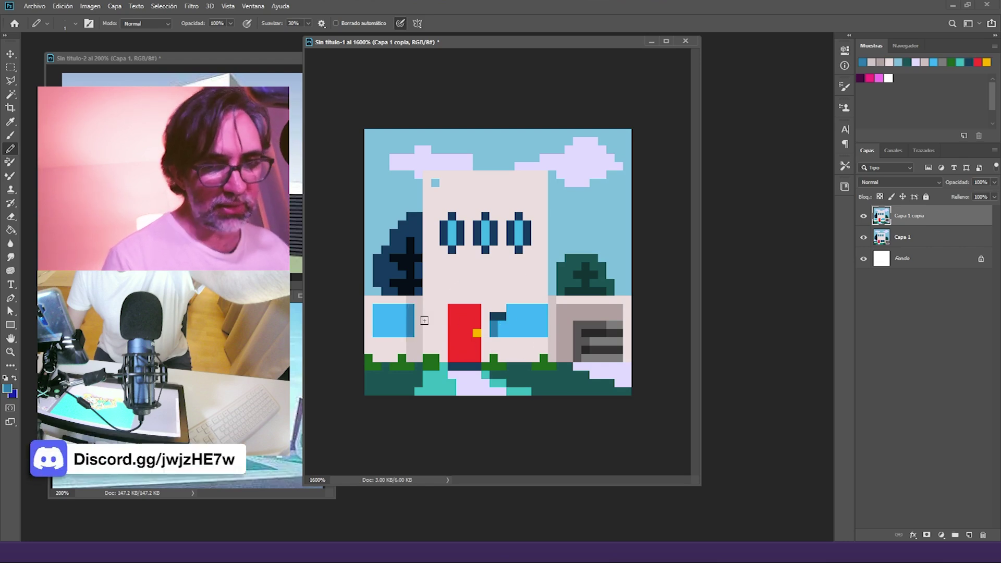
Step: Paint the garage front's top row off-white and its left edge column dark grey
alt+click(565, 305)
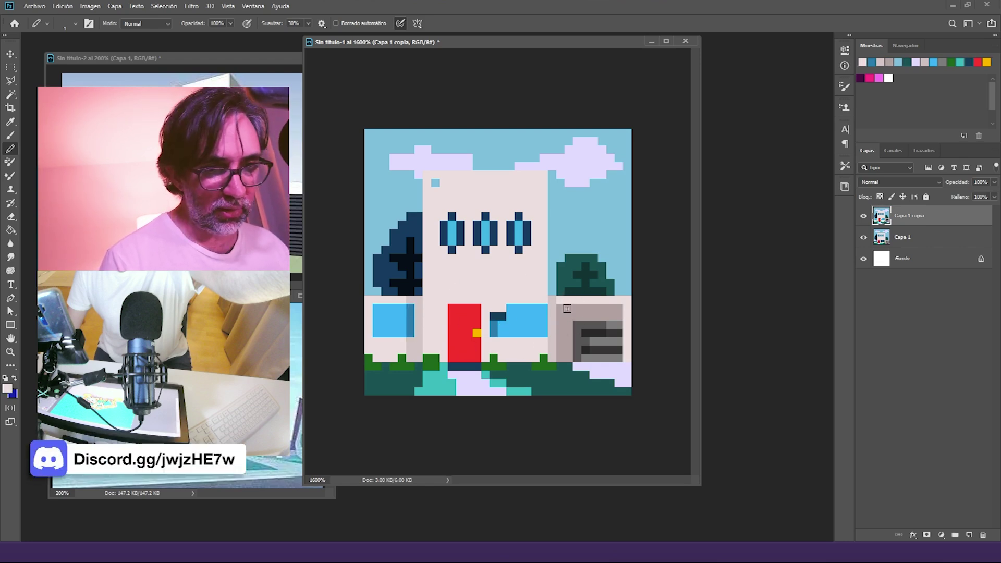
drag(562, 308, 621, 309)
alt+click(577, 359)
drag(561, 325, 562, 360)
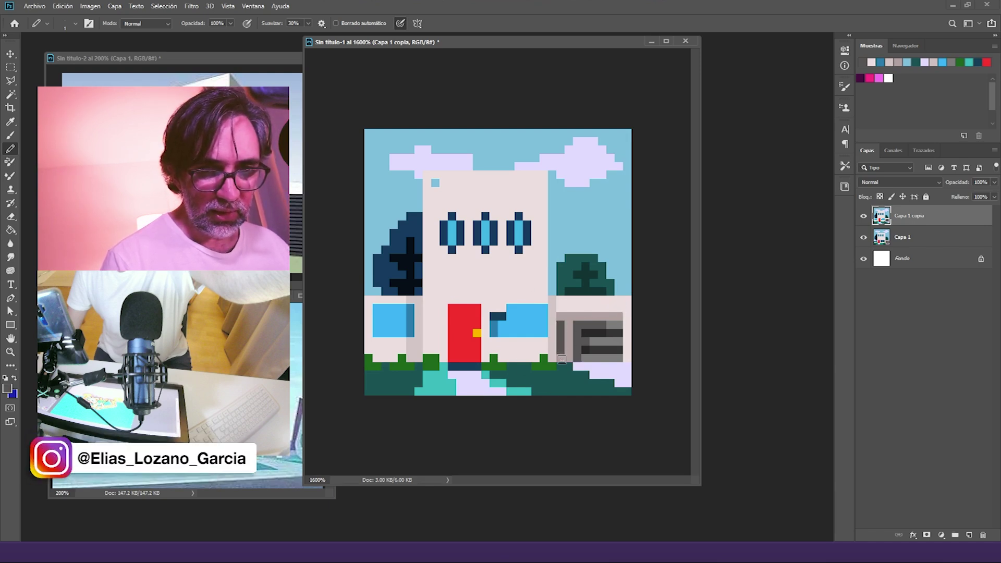
Step: Extend the wall shadow above the garage's left corner and paint the garage door's top row and right edge mid grey
alt+click(558, 310)
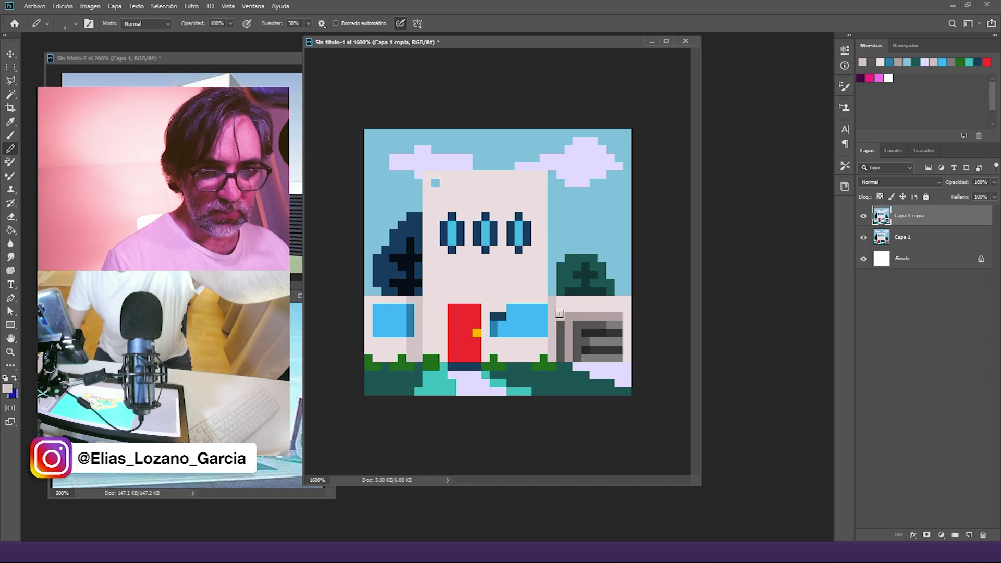
alt+click(567, 316)
alt+click(570, 304)
alt+click(561, 305)
click(562, 300)
alt+click(574, 304)
alt+click(599, 328)
drag(567, 317, 616, 317)
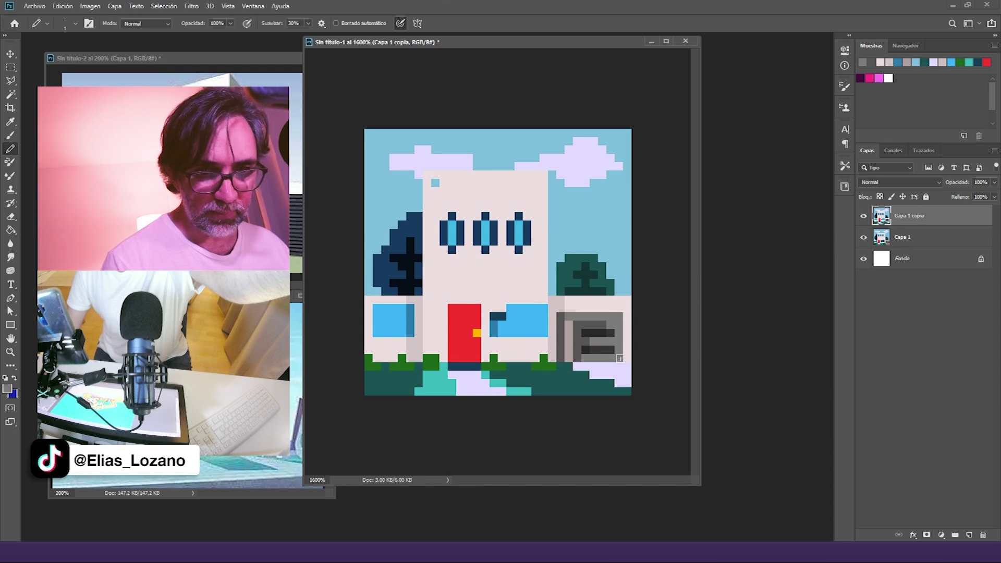
Step: Redraw the garage door as alternating dark and mid grey horizontal slats across its full width
alt+click(600, 331)
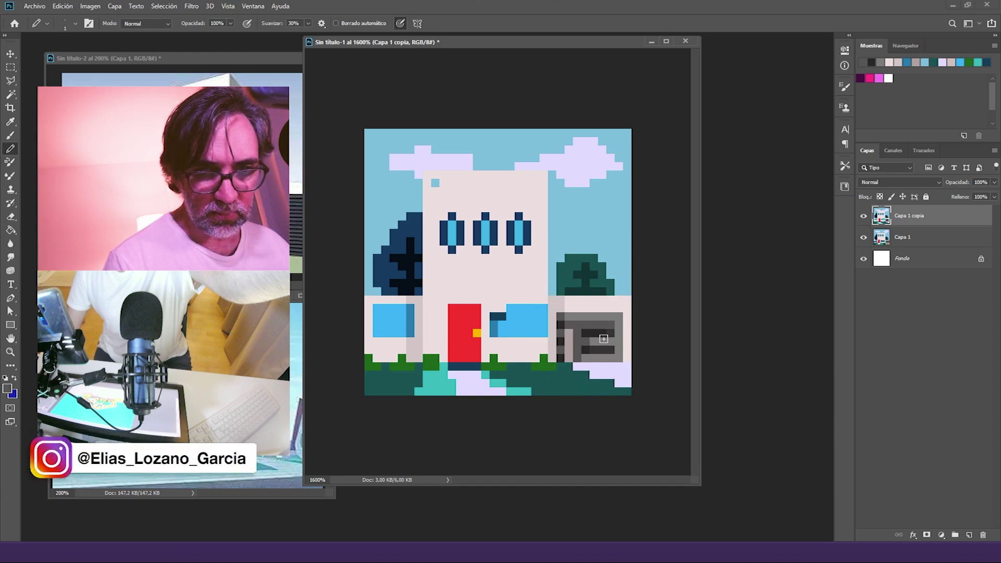
alt+click(605, 337)
mouse_move(599, 334)
mouse_down()
mouse_move(566, 335)
mouse_move(582, 341)
mouse_move(568, 350)
mouse_move(620, 347)
mouse_move(569, 343)
mouse_move(614, 341)
mouse_move(568, 359)
mouse_move(614, 356)
mouse_up()
alt+click(587, 341)
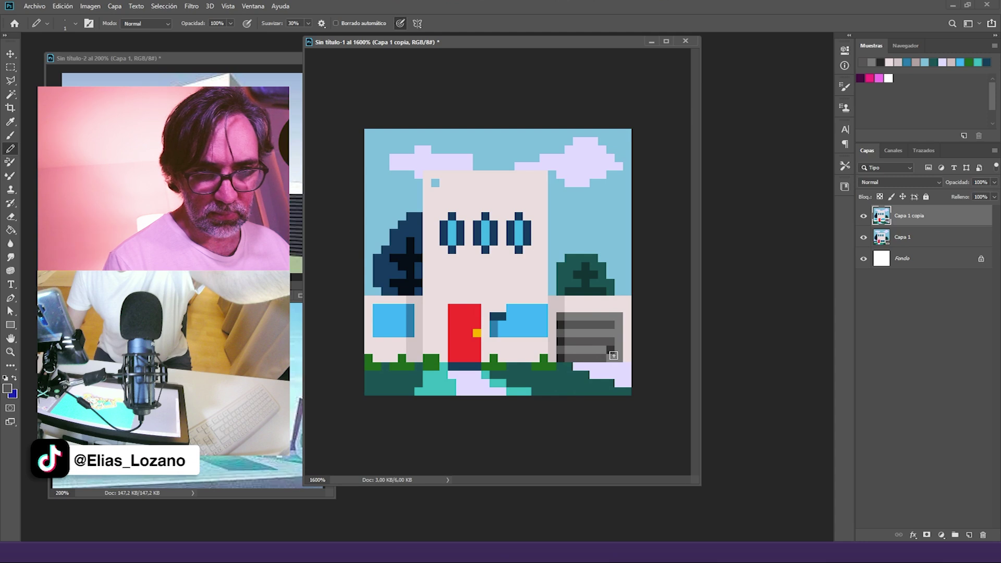
alt+click(618, 352)
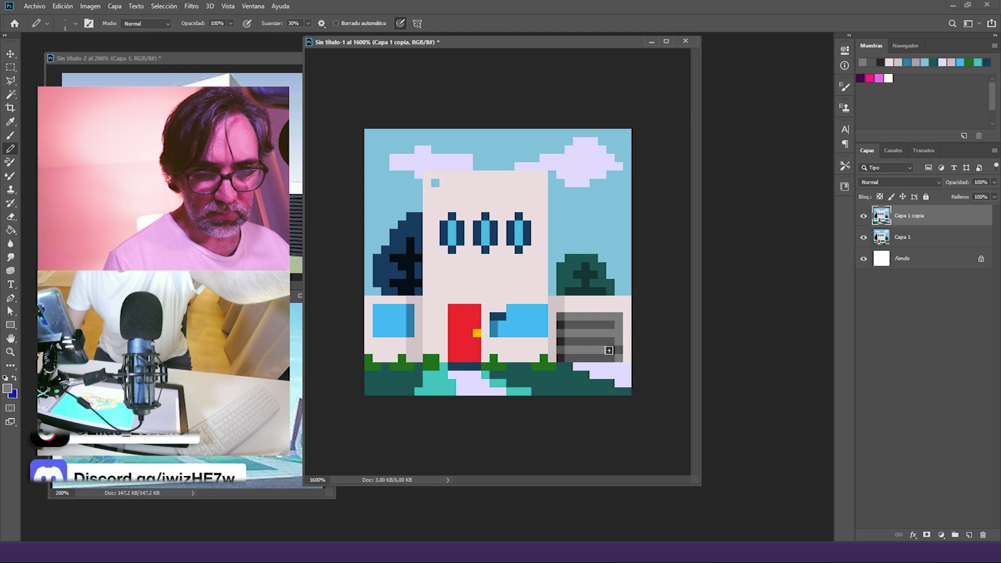
drag(609, 350, 619, 350)
alt+click(613, 358)
click(618, 358)
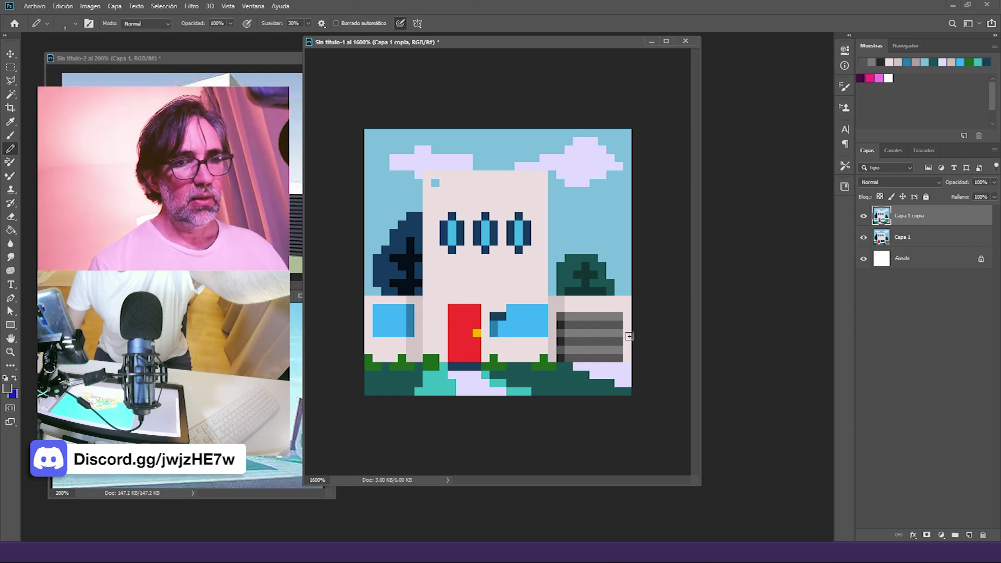
Step: Cover the light blue pixel in the tower's upper-left corner with the wall colour, and start recolouring the door a softer red
drag(697, 484, 706, 420)
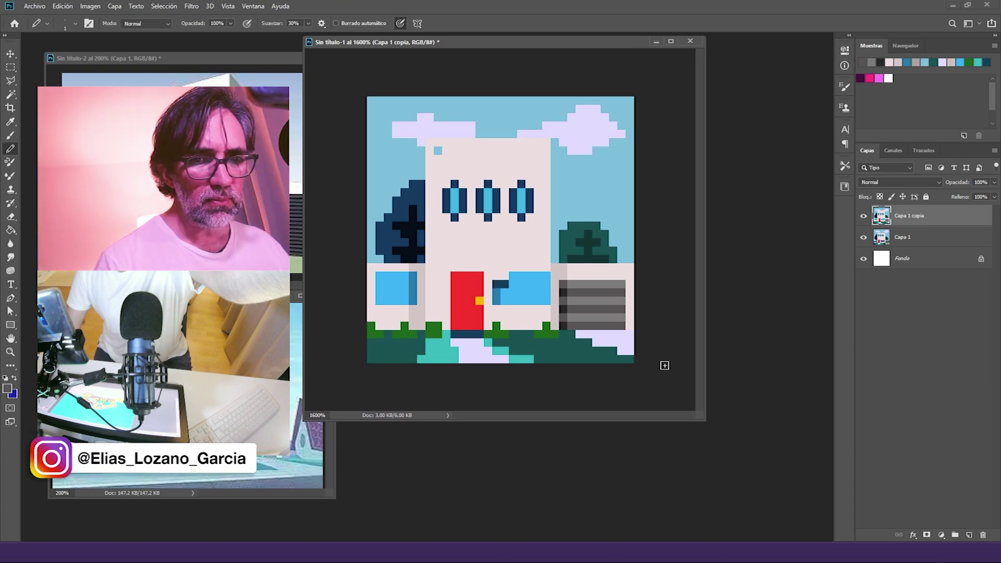
alt+click(459, 157)
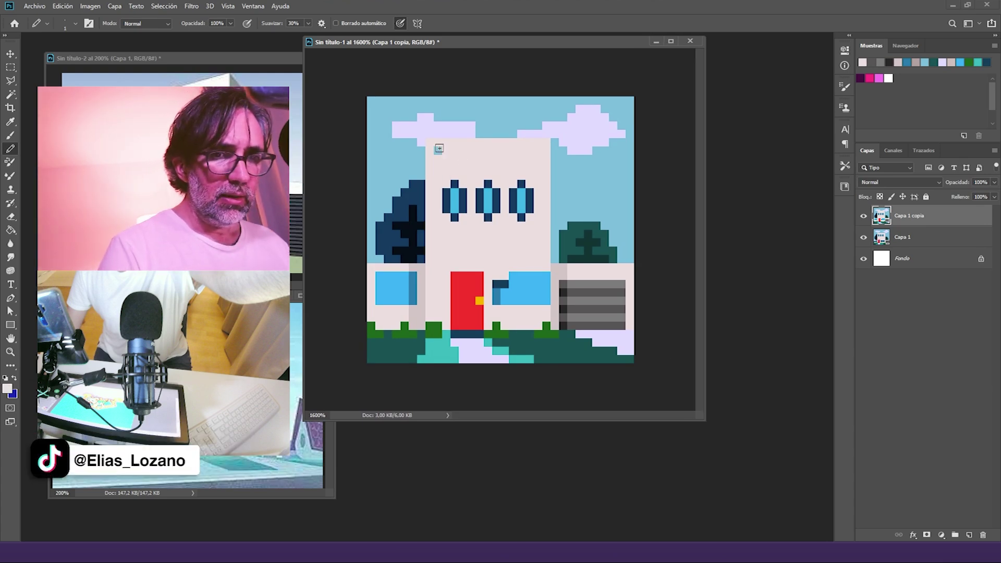
click(438, 151)
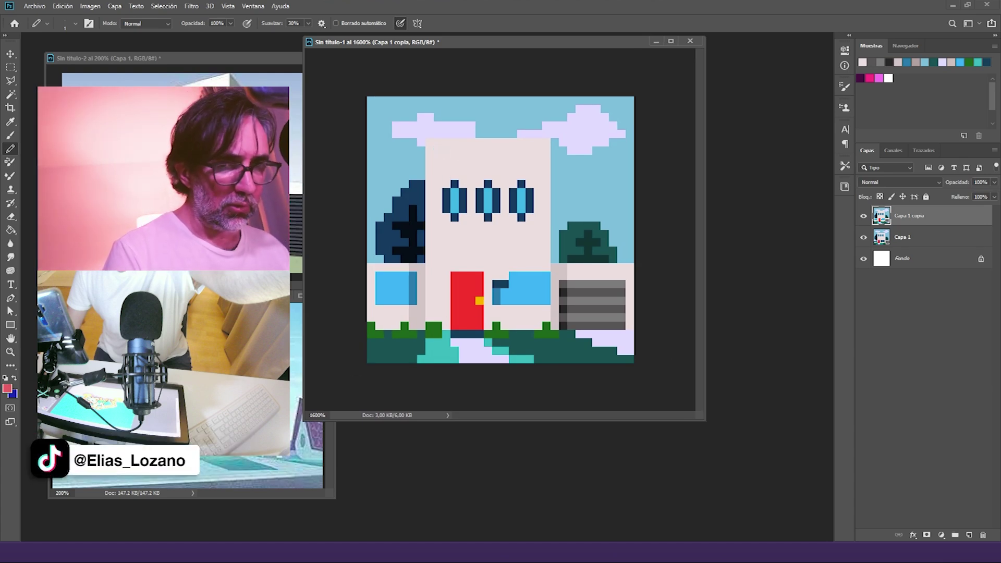
mouse_move(455, 275)
mouse_down()
mouse_move(456, 308)
mouse_move(464, 277)
mouse_move(481, 280)
mouse_move(466, 310)
mouse_up()
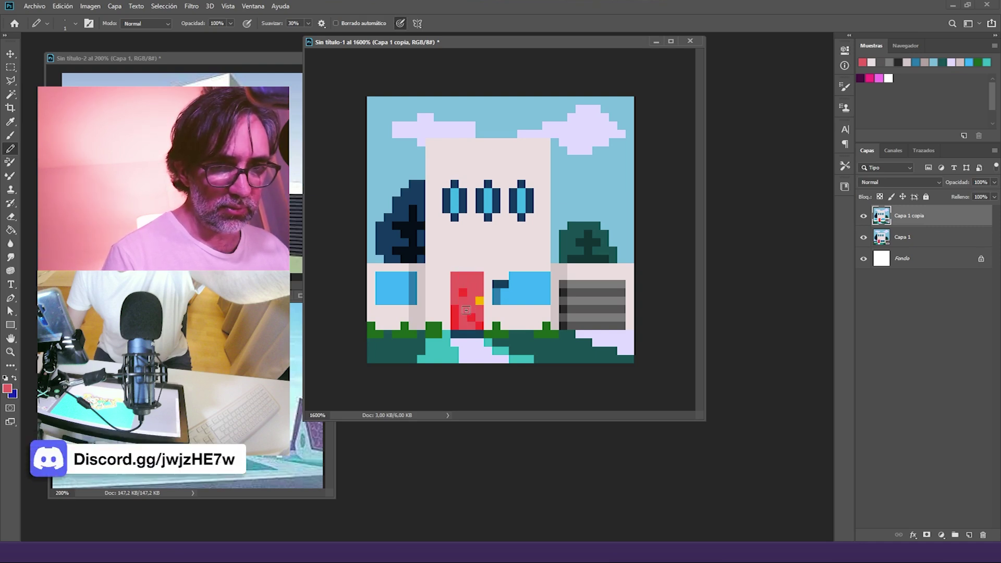
Step: Cover the left part of the window beside the garage with wall colour, leaving a squarer light blue pane
alt+click(517, 276)
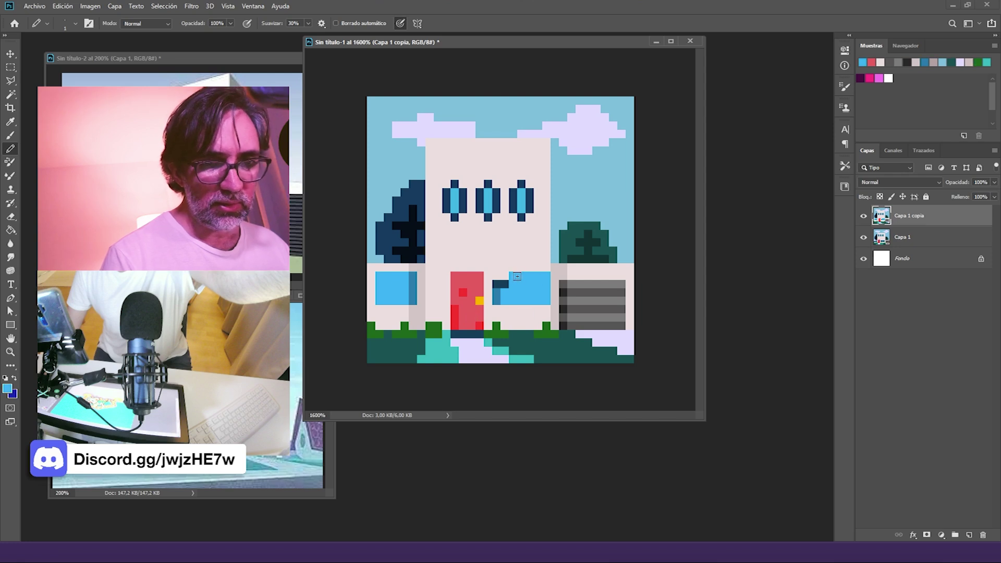
alt+click(491, 268)
mouse_move(506, 294)
mouse_down()
mouse_move(494, 273)
mouse_move(494, 305)
mouse_up()
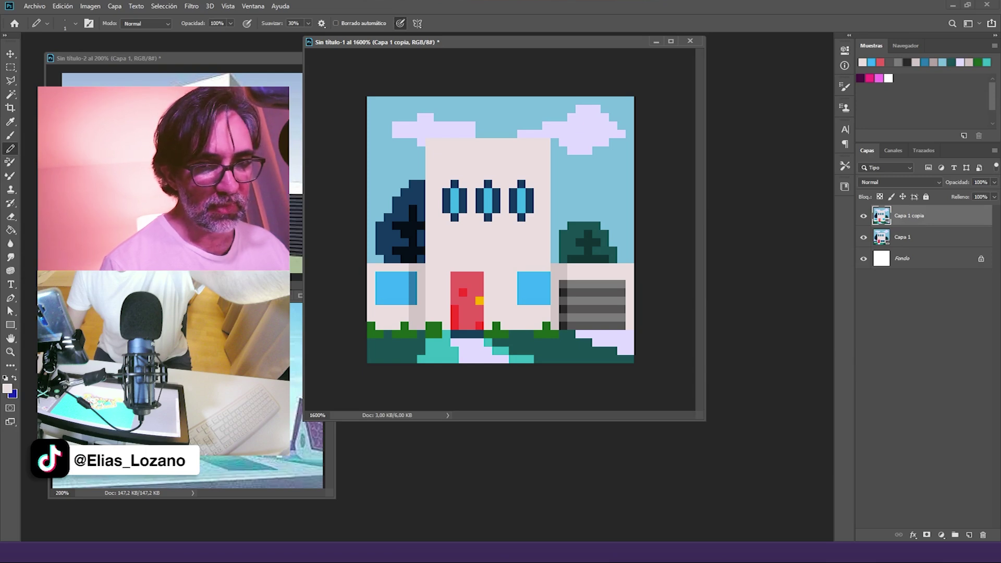
Step: Shade the top row of both ground-floor windows with the darker window blue
alt+click(415, 285)
drag(547, 277, 547, 305)
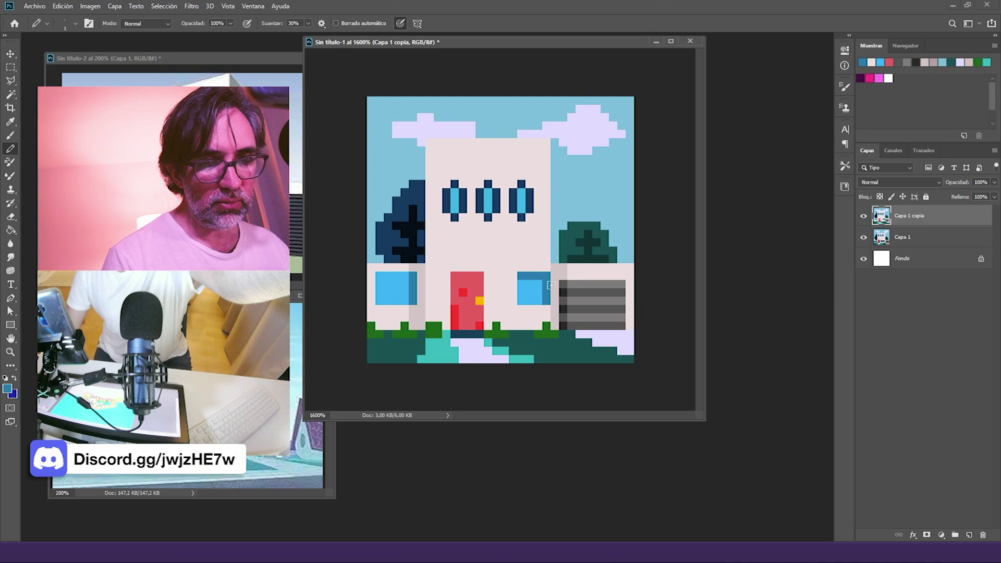
alt+click(546, 287)
alt+click(544, 276)
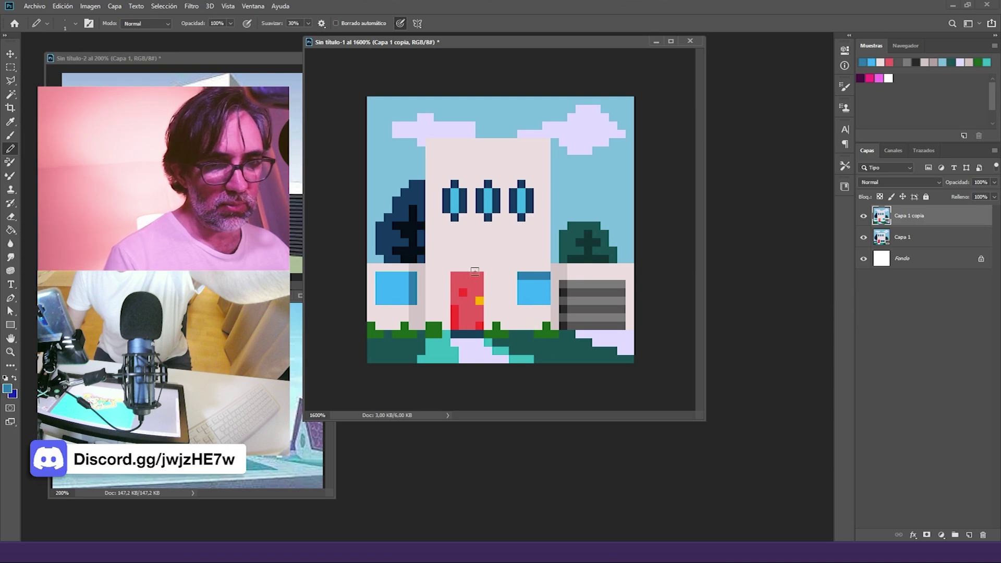
drag(380, 274, 407, 276)
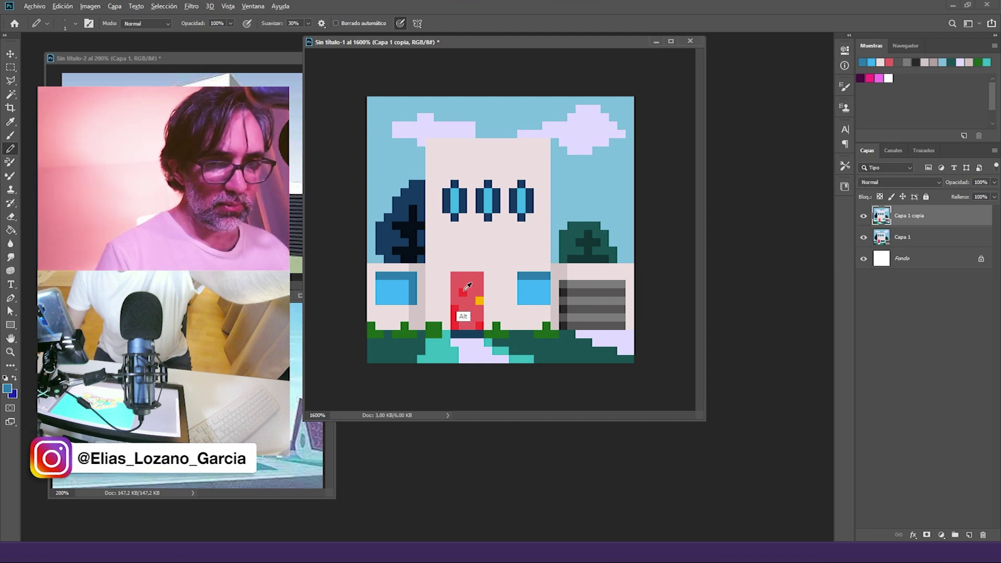
Step: Sample the softer red and cover the door's remaining bright red pixels with it
alt+click(457, 275)
alt+click(473, 277)
click(463, 293)
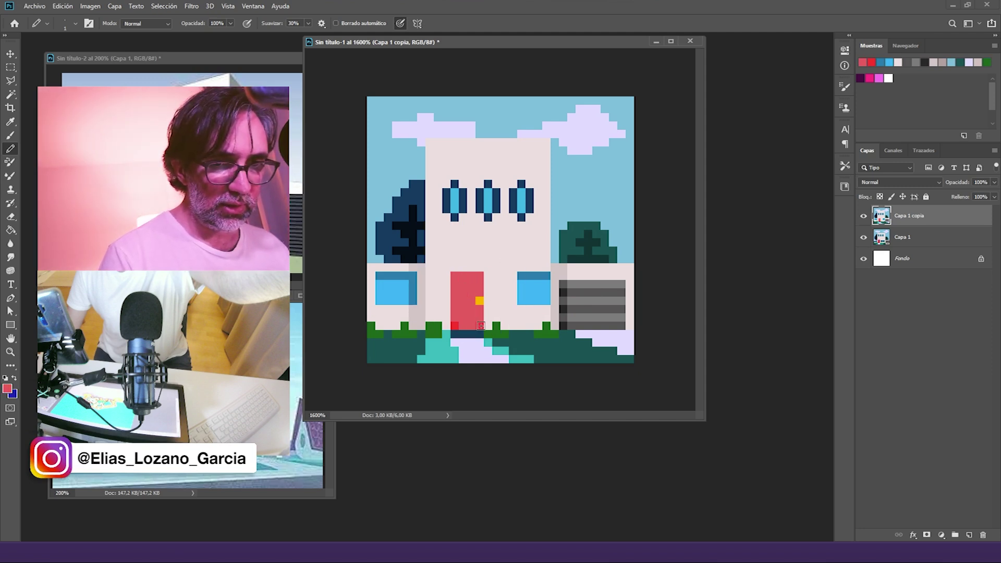
alt+click(459, 313)
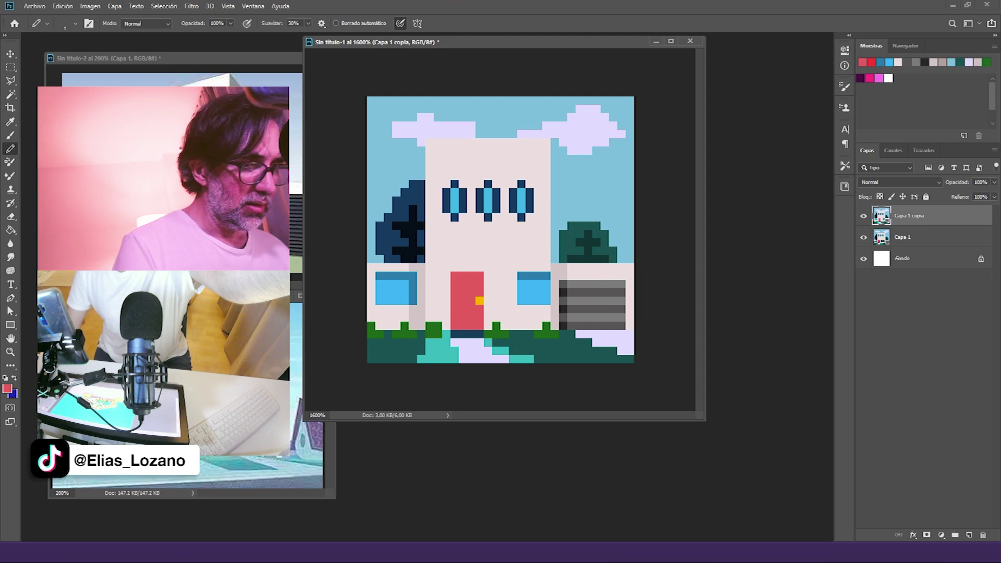
Step: Choose a darker red, RGB 152, 57, 64, and paint it along the door's top pixel row
click(7, 389)
click(587, 336)
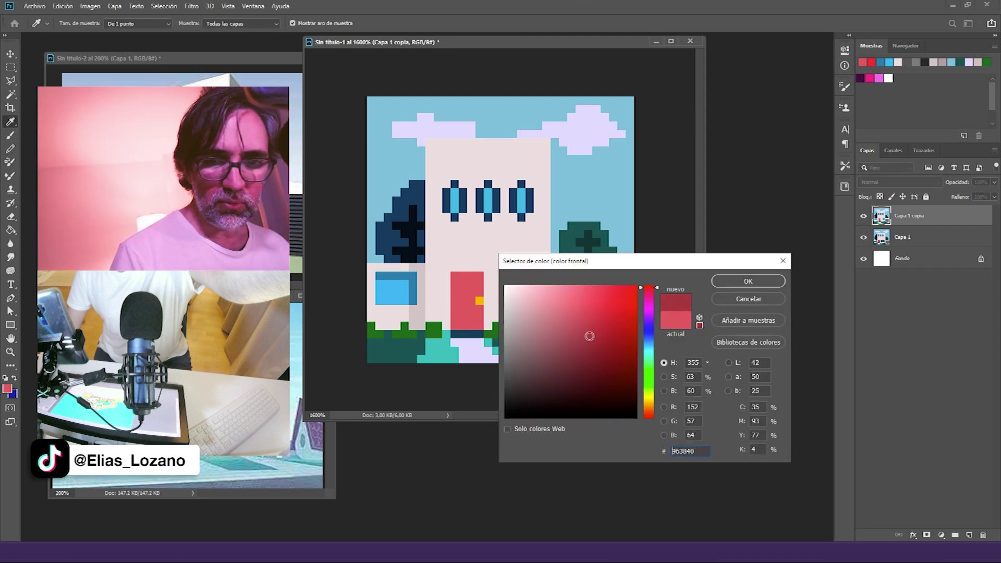
click(749, 281)
drag(454, 275, 480, 275)
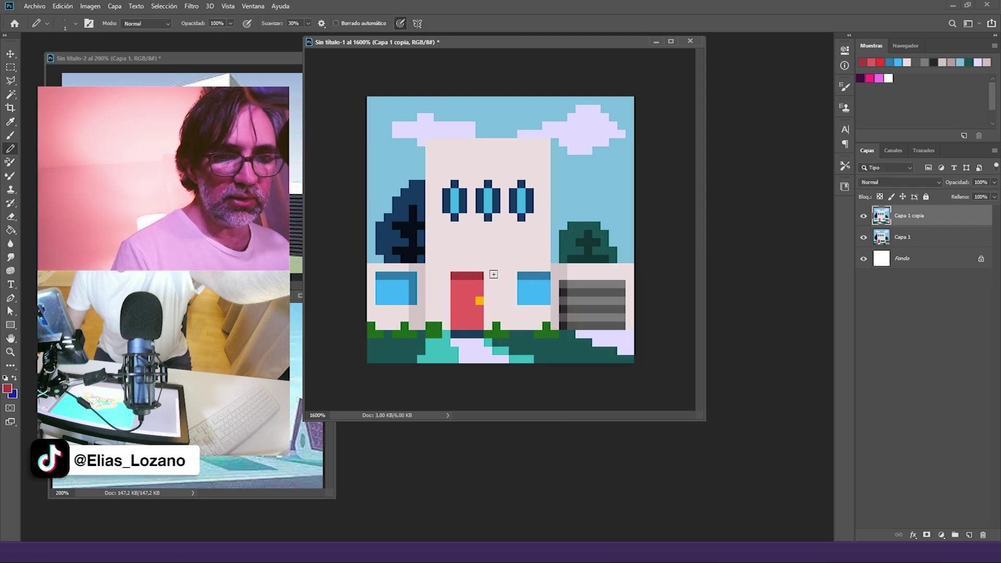
Step: Bring the cartoon house reference to the front to examine its oval windows, and move it back aside
alt+click(449, 216)
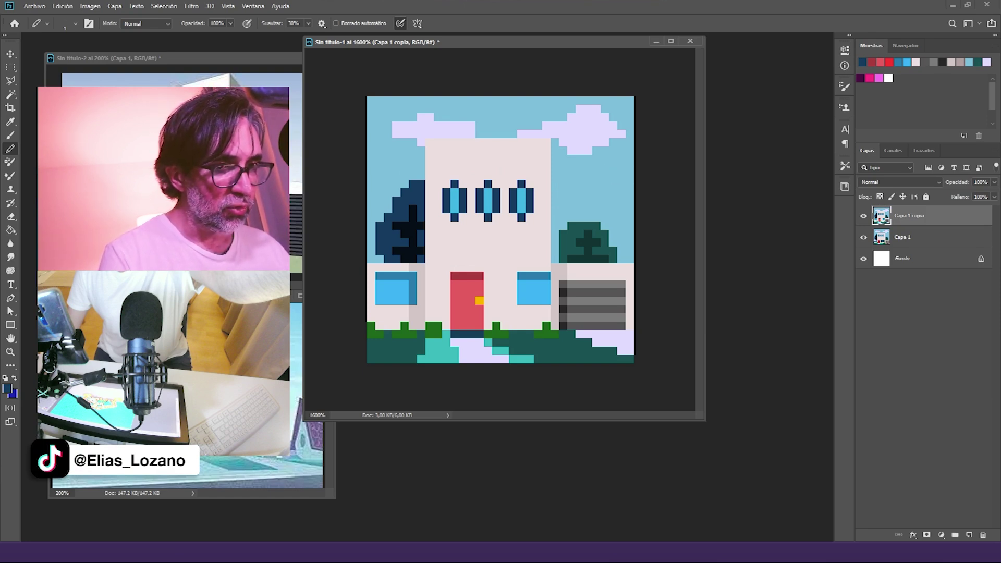
click(319, 284)
drag(320, 283, 525, 114)
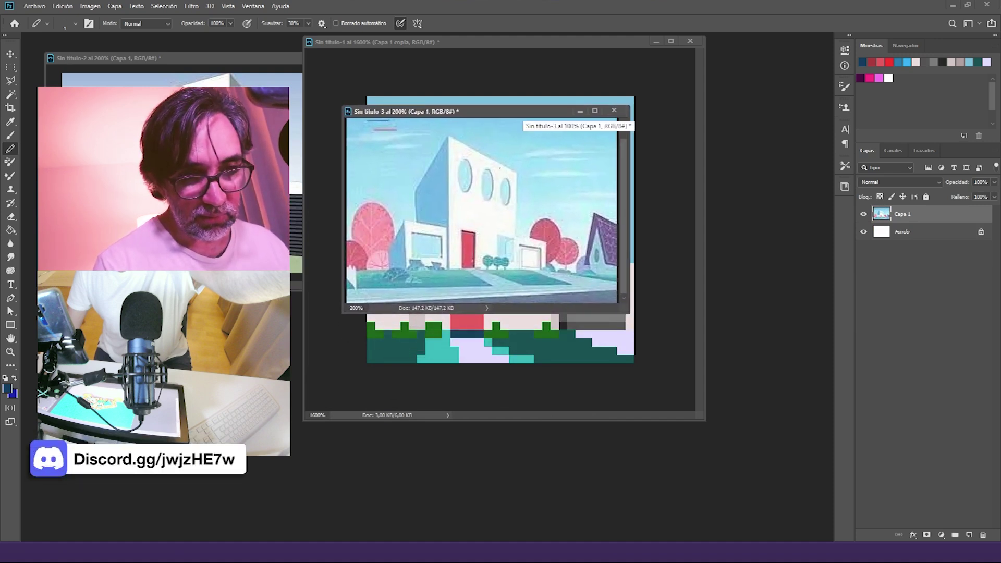
drag(525, 114, 206, 275)
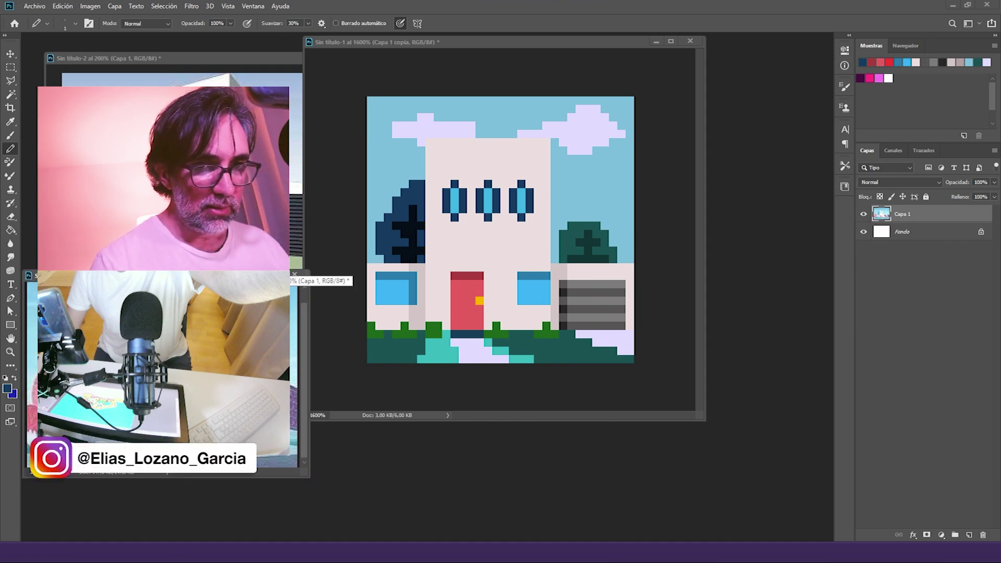
Step: Fill the tower's three oval windows entirely with light blue, covering their navy frames and raising their tips one pixel
alt+click(478, 188)
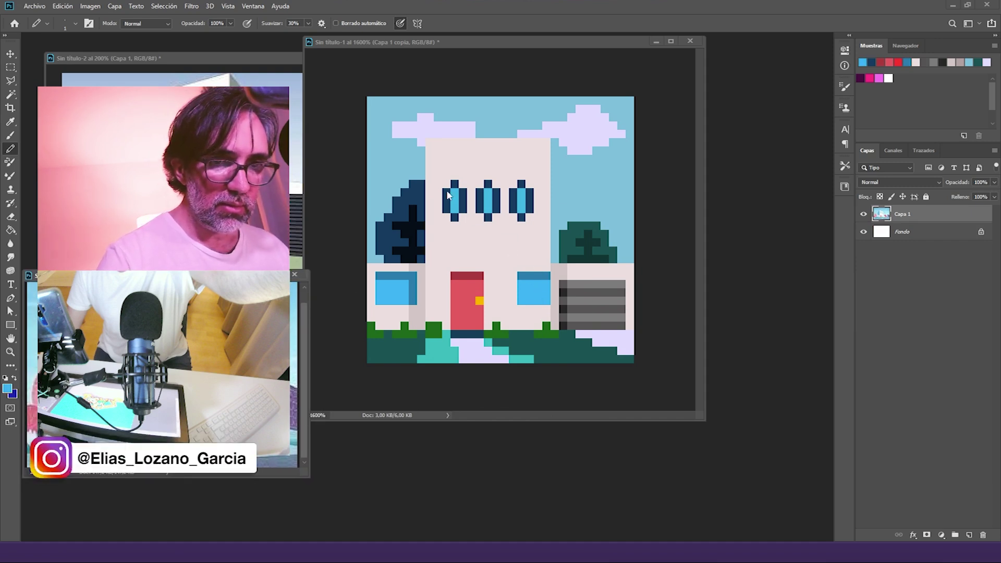
drag(446, 189, 447, 204)
click(448, 208)
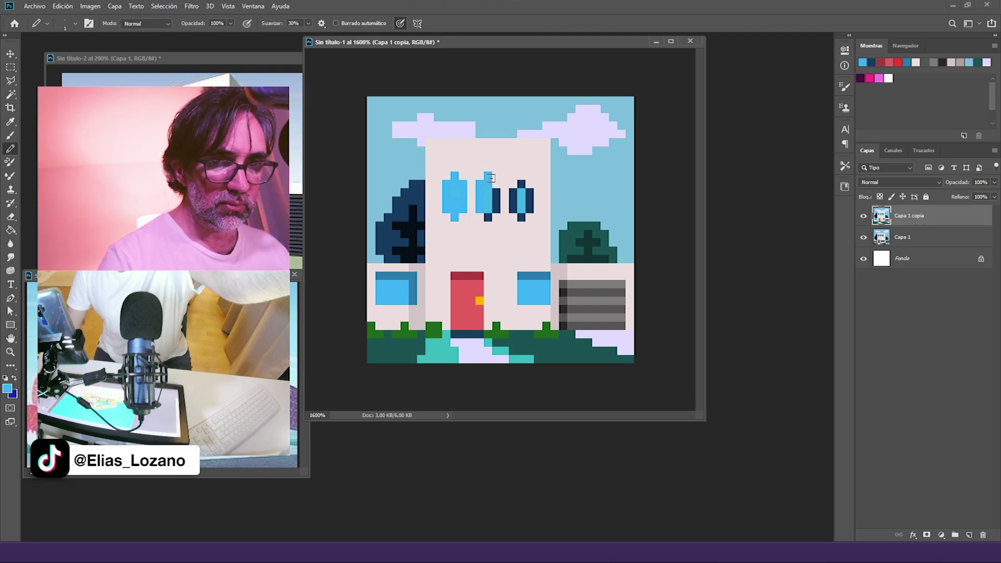
mouse_move(496, 192)
mouse_down()
mouse_move(489, 217)
mouse_move(514, 192)
mouse_move(530, 203)
mouse_move(523, 176)
mouse_move(528, 211)
mouse_move(529, 184)
mouse_move(516, 186)
mouse_move(522, 217)
mouse_up()
Step: Shade the top of each of the three oval windows with darker blue pixels on the shoulders and tip
alt+click(538, 275)
click(447, 176)
click(455, 168)
click(463, 176)
click(480, 176)
click(488, 168)
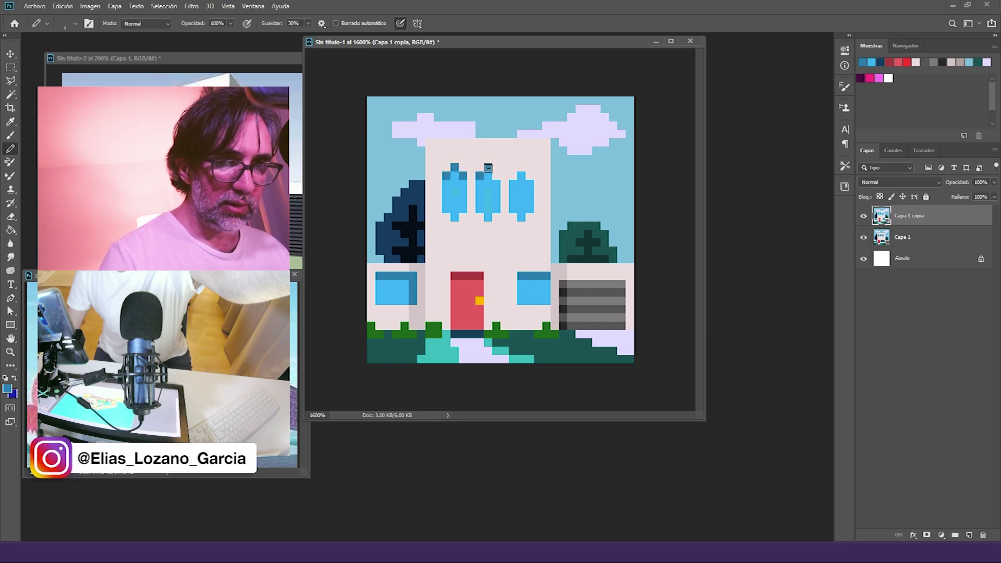
click(513, 175)
click(522, 167)
click(530, 175)
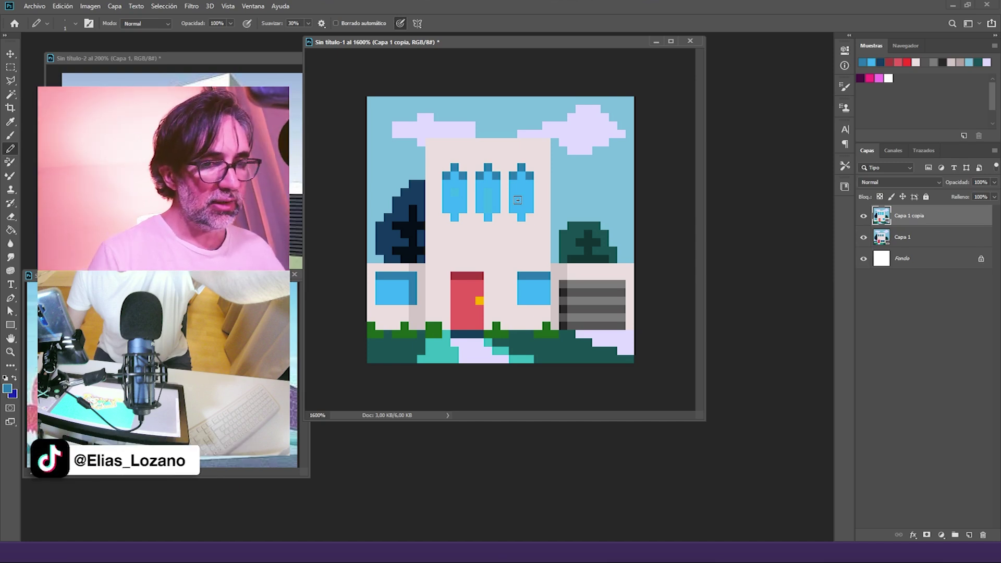
Step: Using the sky blue at 60% pencil opacity, paint over both background trees to fade them
alt+click(575, 175)
drag(230, 23, 205, 46)
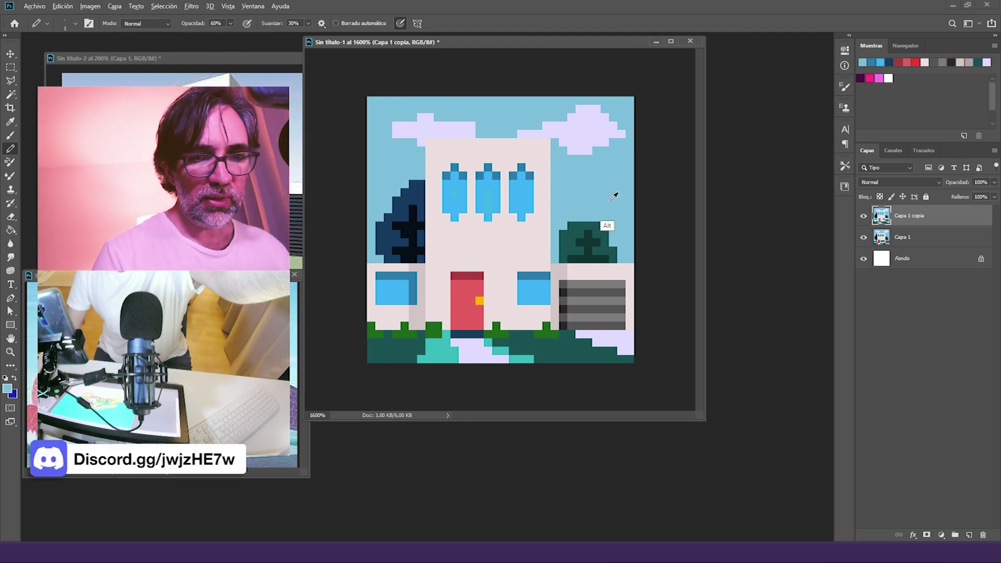
mouse_move(566, 256)
mouse_down()
mouse_move(621, 243)
mouse_move(600, 234)
mouse_move(600, 222)
mouse_move(570, 220)
mouse_move(560, 238)
mouse_move(591, 221)
mouse_move(568, 246)
mouse_move(624, 255)
mouse_up()
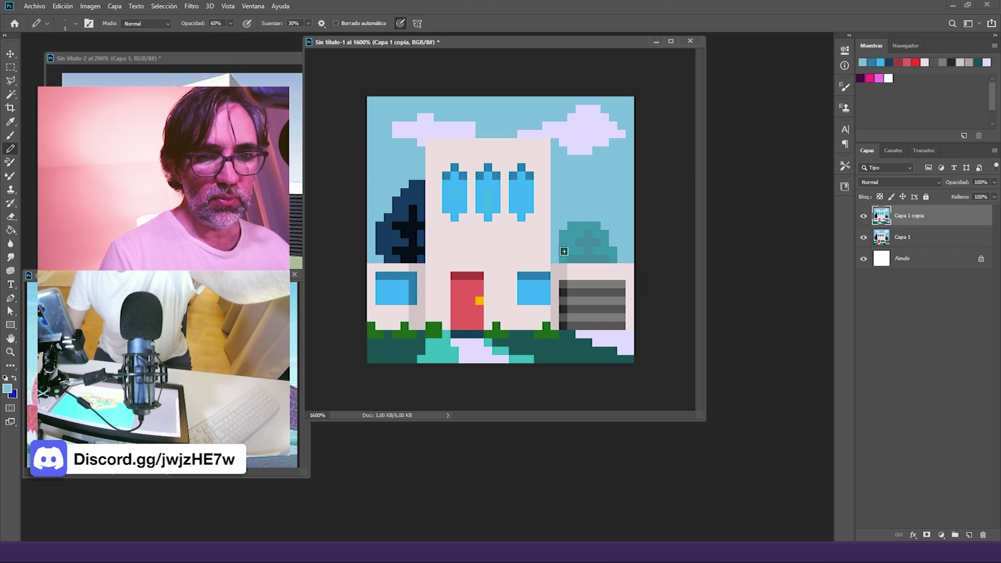
mouse_move(418, 187)
mouse_down()
mouse_move(419, 260)
mouse_move(386, 260)
mouse_move(398, 256)
mouse_move(380, 251)
mouse_move(382, 225)
mouse_move(398, 208)
mouse_move(408, 217)
mouse_move(416, 166)
mouse_up()
click(413, 184)
drag(380, 233, 388, 259)
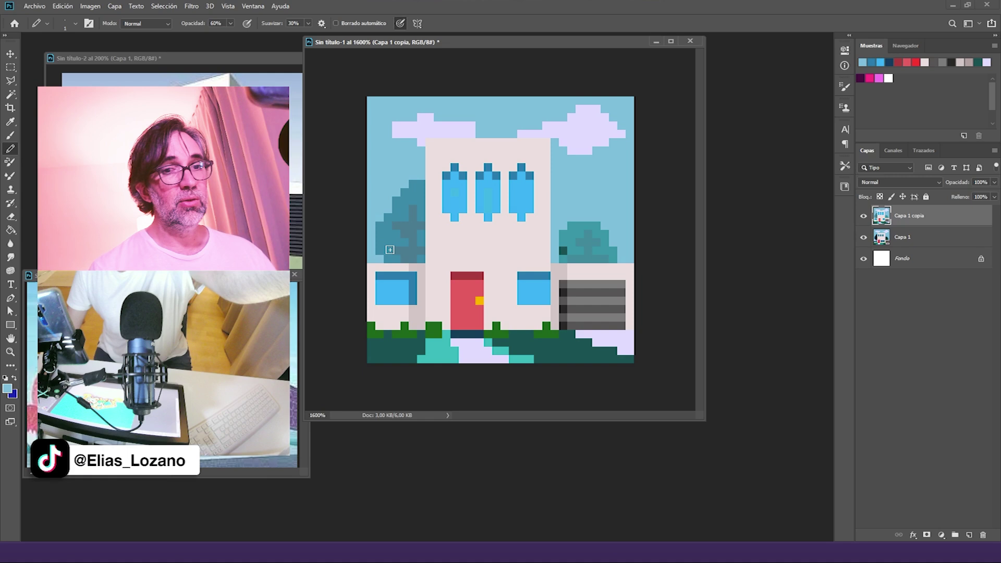
click(563, 251)
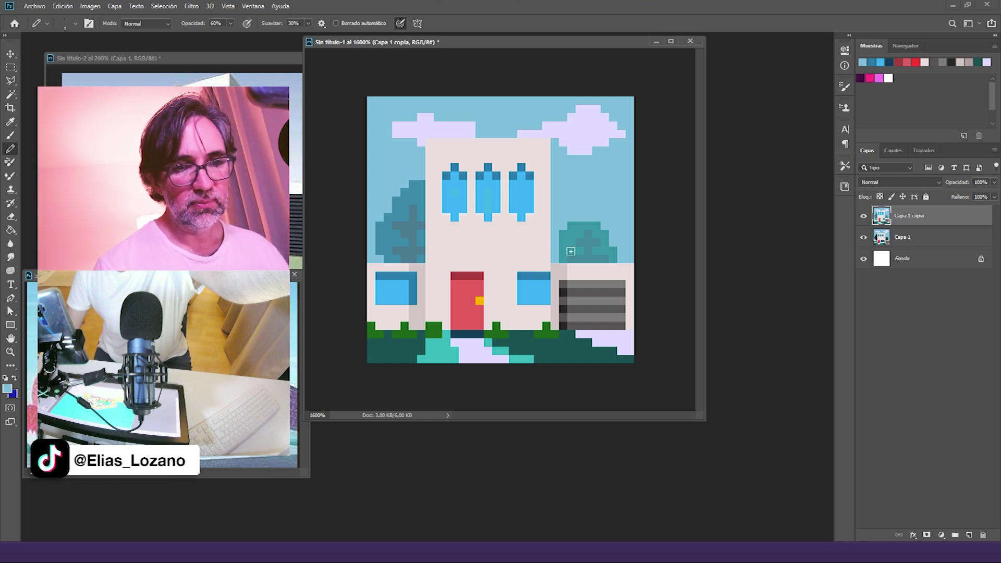
Step: Set the pencil opacity to 100% and paint over the two existing clouds with the sky blue
click(228, 23)
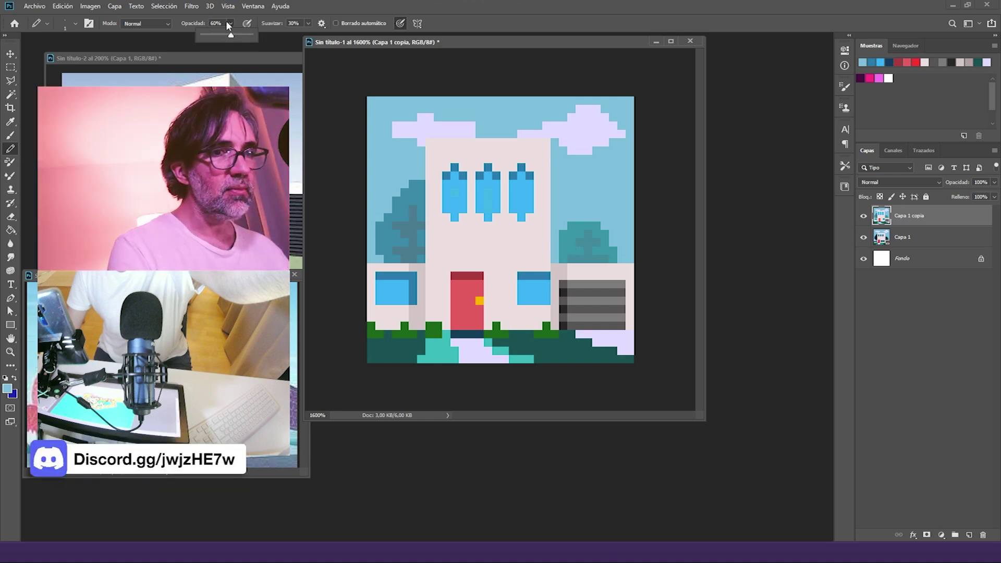
click(325, 41)
mouse_move(421, 125)
mouse_down()
mouse_move(473, 133)
mouse_move(396, 128)
mouse_move(417, 117)
mouse_up()
mouse_move(518, 134)
mouse_down()
mouse_move(609, 105)
mouse_move(574, 140)
mouse_move(612, 131)
mouse_up()
Step: Paint new lavender clouds in the sky's upper-right corner and at its left edge, covering the old cloud's leftovers with sky blue
alt+click(586, 151)
mouse_move(579, 100)
mouse_down()
mouse_move(595, 117)
mouse_move(628, 111)
mouse_move(605, 98)
mouse_up()
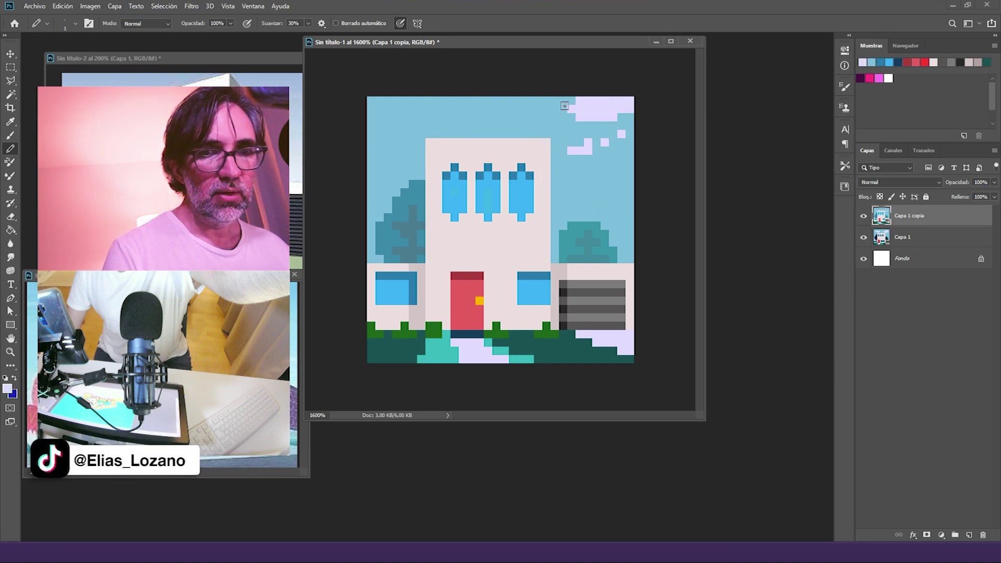
alt+click(587, 158)
drag(572, 151, 621, 134)
click(588, 151)
alt+click(609, 102)
mouse_move(365, 123)
mouse_down()
mouse_move(366, 147)
mouse_move(388, 135)
mouse_up()
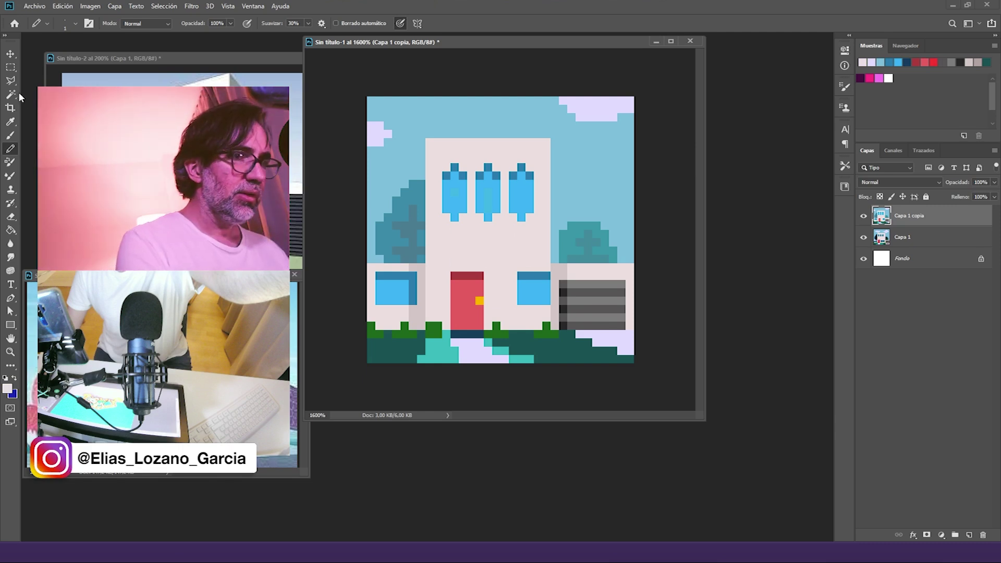
Step: Select the pale house walls by colour, raise their lightness with a Hue/Saturation adjustment, and deselect
key(w)
click(472, 270)
key(ctrl+u)
drag(799, 208, 825, 210)
click(943, 103)
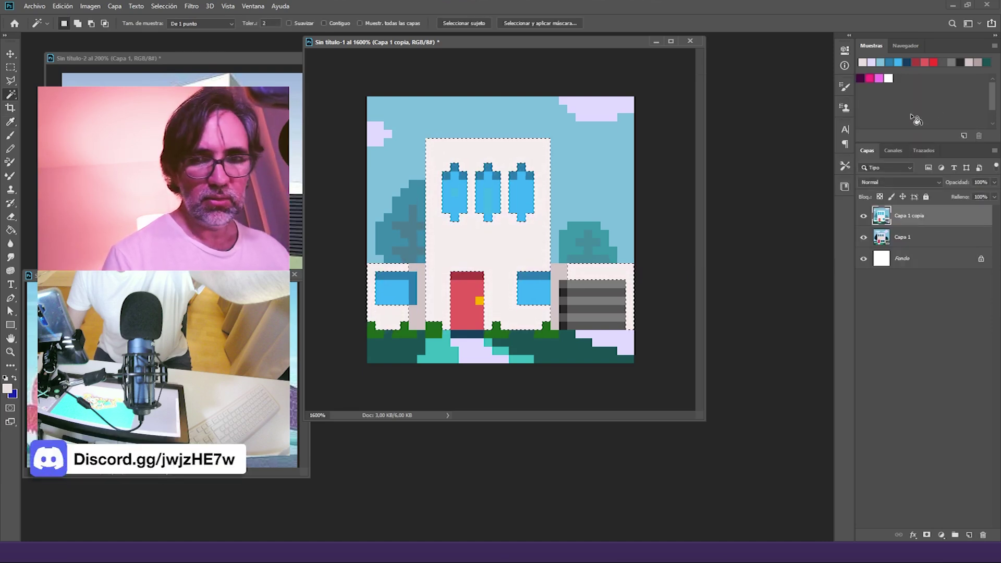
key(ctrl+d)
Step: Select the lavender of the clouds and paths and darken it with a Hue/Saturation lightness of -17
click(479, 351)
key(ctrl+u)
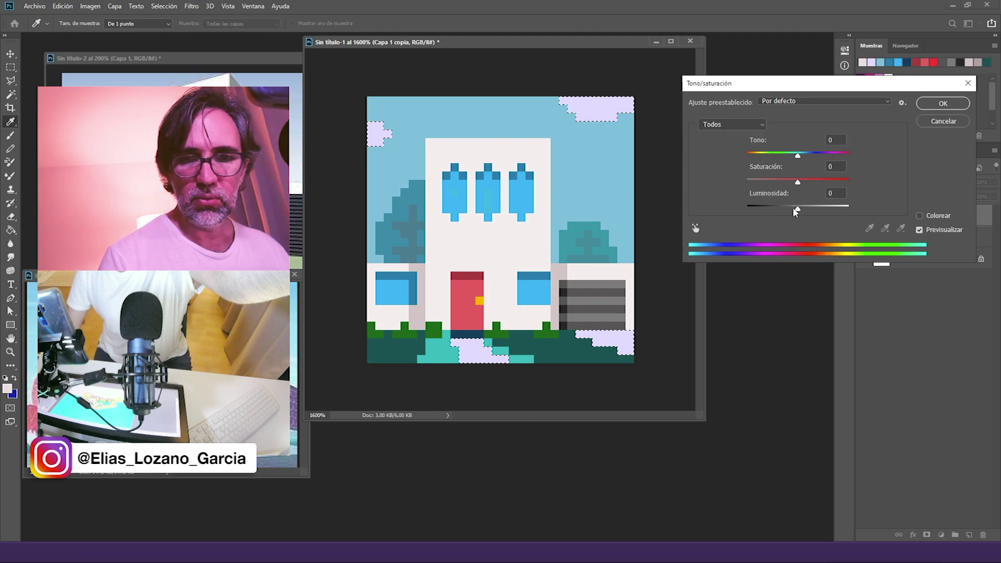
drag(798, 210, 789, 212)
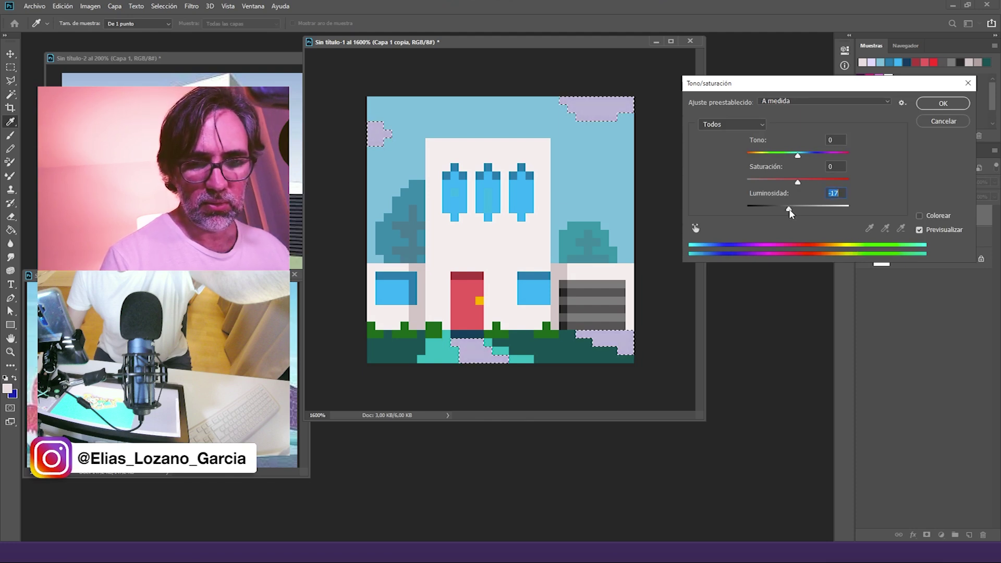
key(Return)
Step: Select the dark green lawn by colour and lighten it with a Hue/Saturation lightness of +14
key(w)
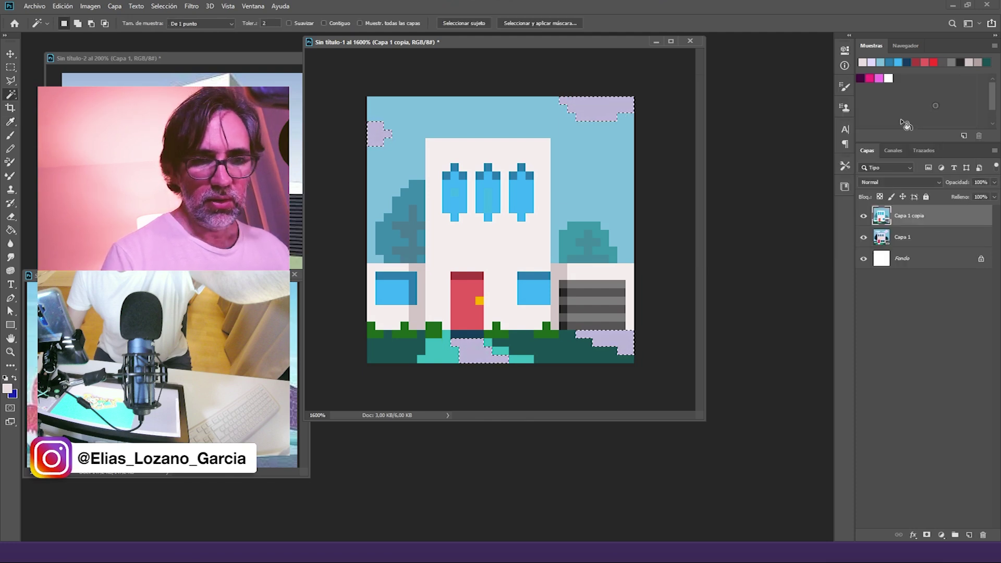
click(562, 358)
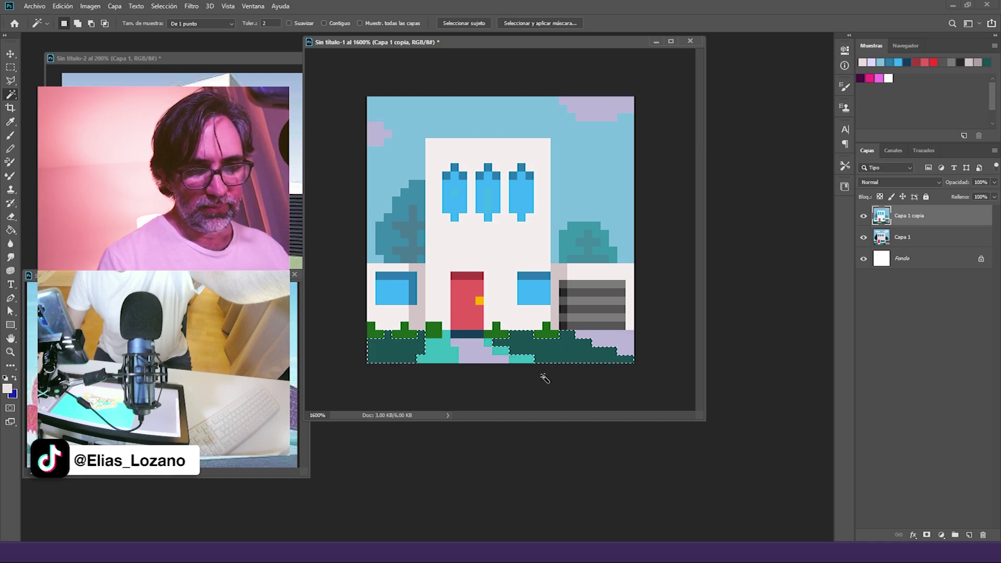
key(ctrl+u)
drag(798, 213, 806, 212)
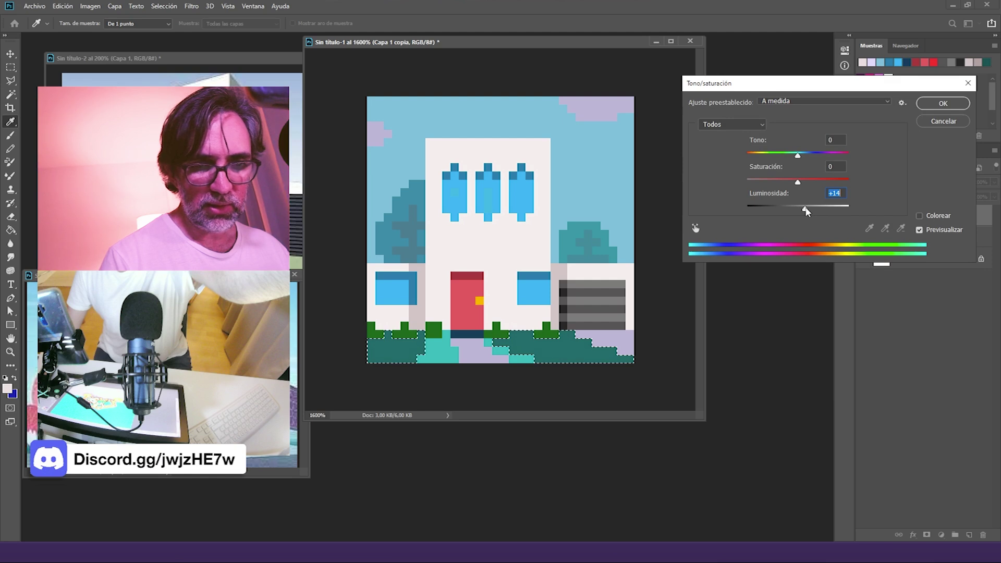
key(Return)
Step: Select the green bushes by colour and adjust them with hue +26, saturation +34 and lightness +17
click(546, 334)
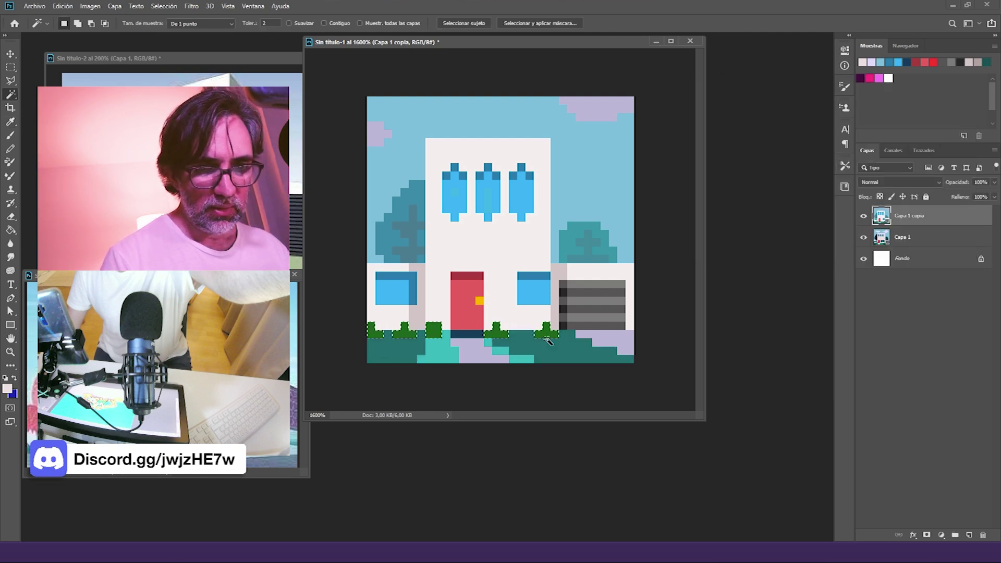
key(ctrl+u)
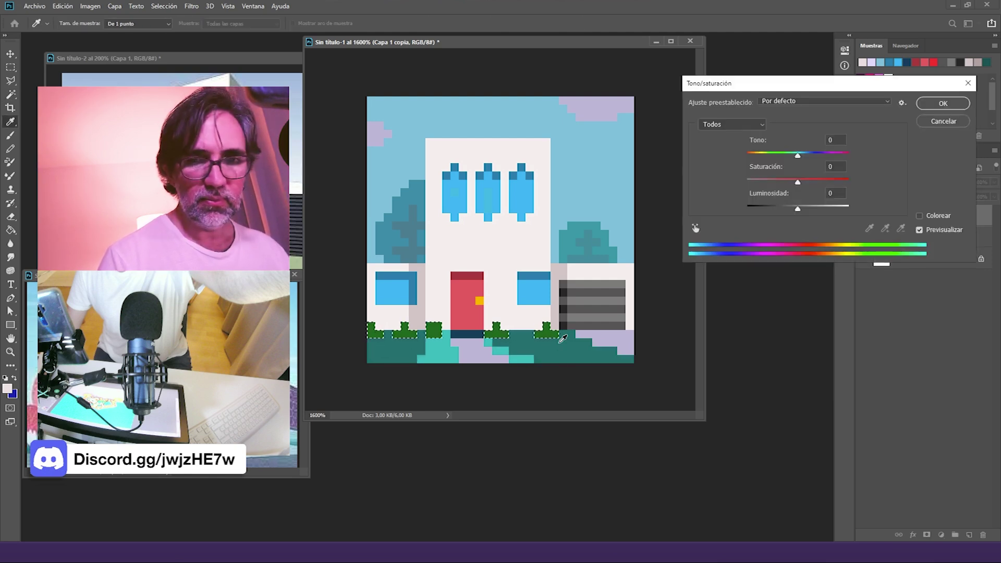
drag(798, 153, 815, 159)
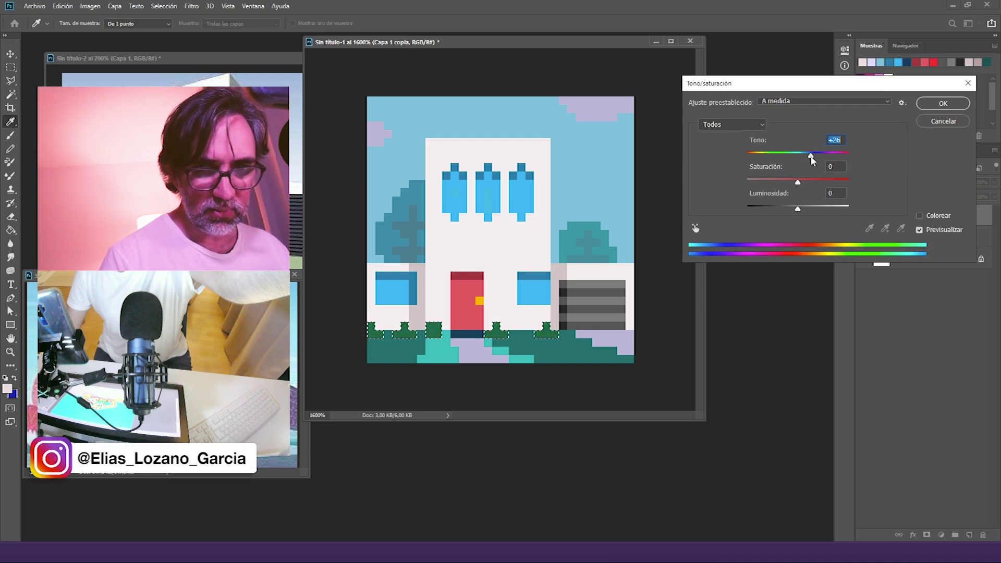
drag(799, 209, 817, 189)
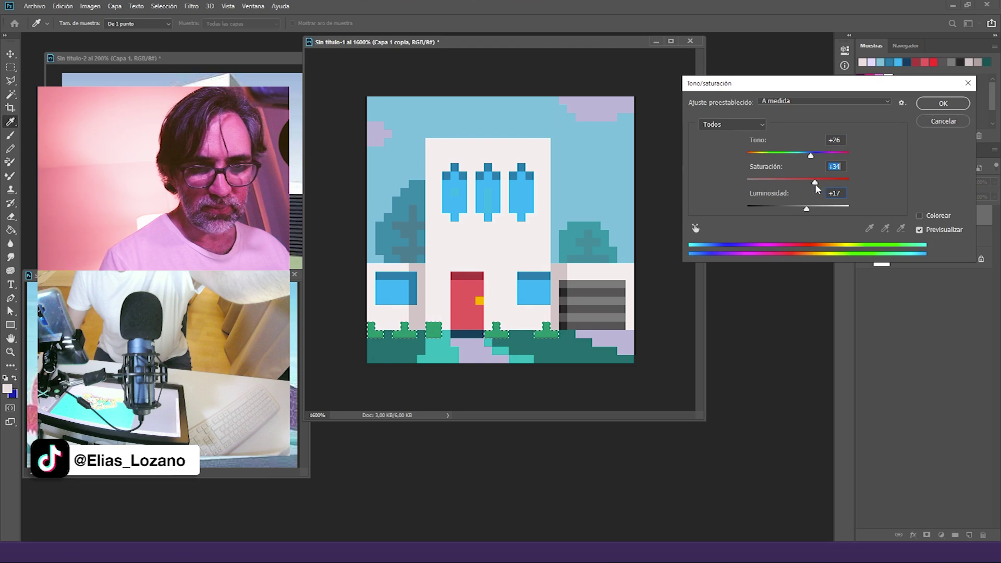
click(944, 103)
key(w)
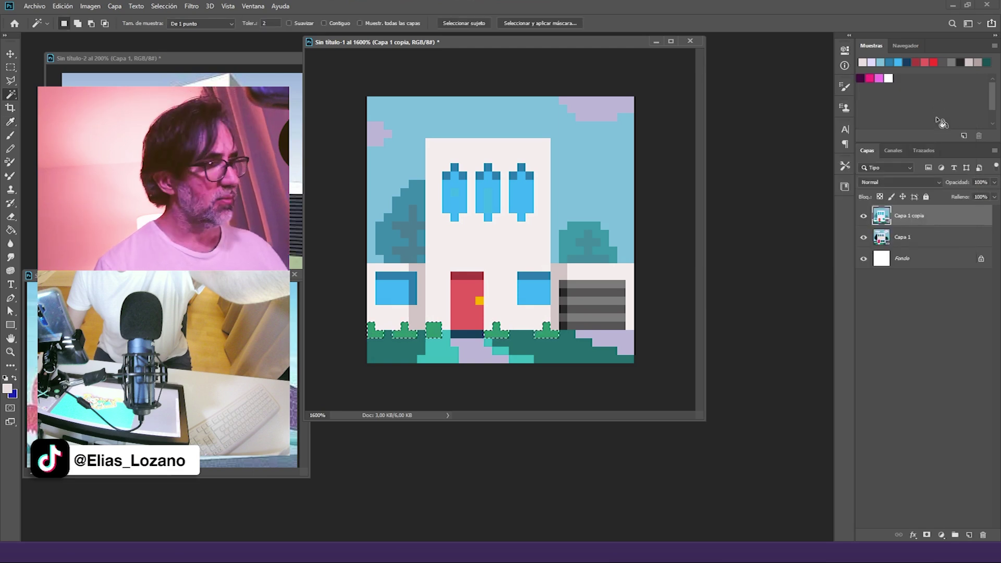
Step: Toggle the visibility of the Capa 1 copia layer to compare the retouched house with the original
click(864, 216)
click(864, 216)
click(864, 216)
click(864, 216)
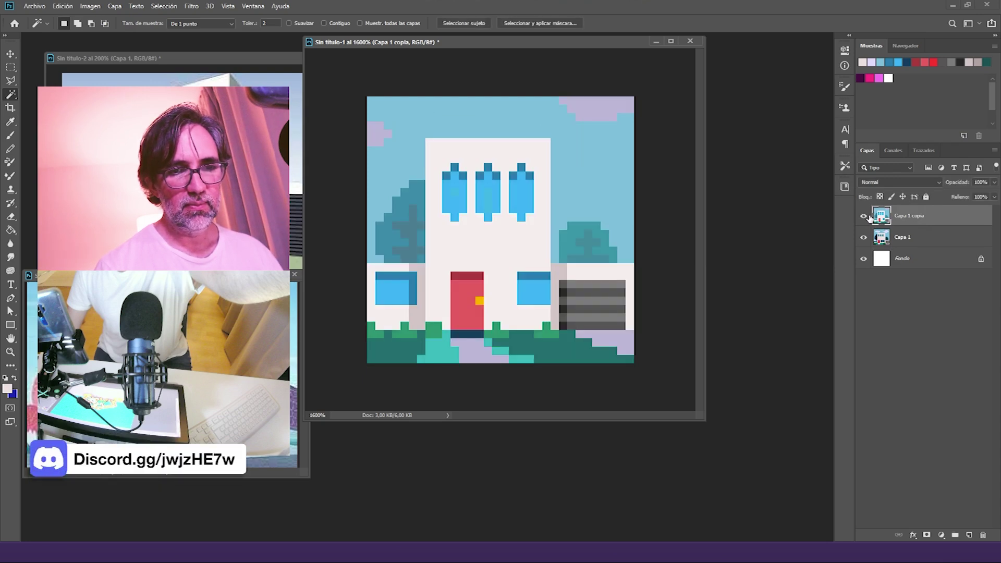
click(865, 216)
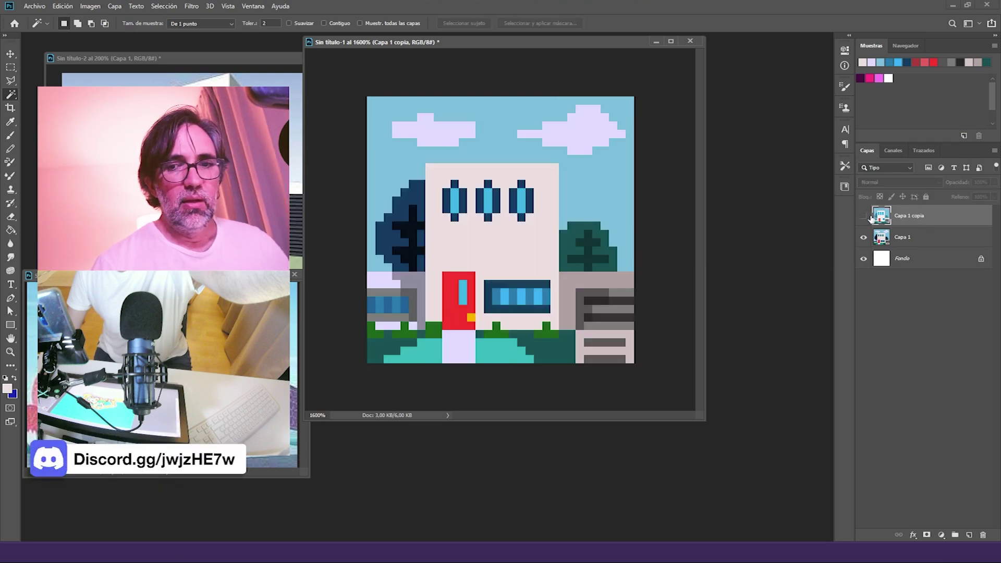
click(864, 216)
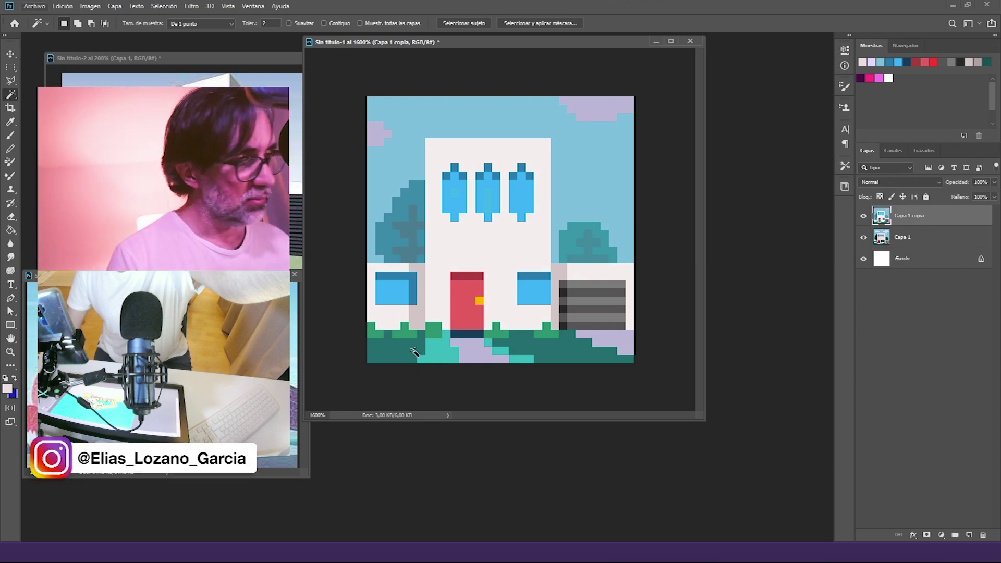
Step: Paint the lawn green over most of the turquoise patch beside the path and compare the result with the original layer
key(b)
alt+click(432, 347)
mouse_move(438, 343)
mouse_down()
mouse_move(424, 359)
mouse_move(446, 366)
mouse_up()
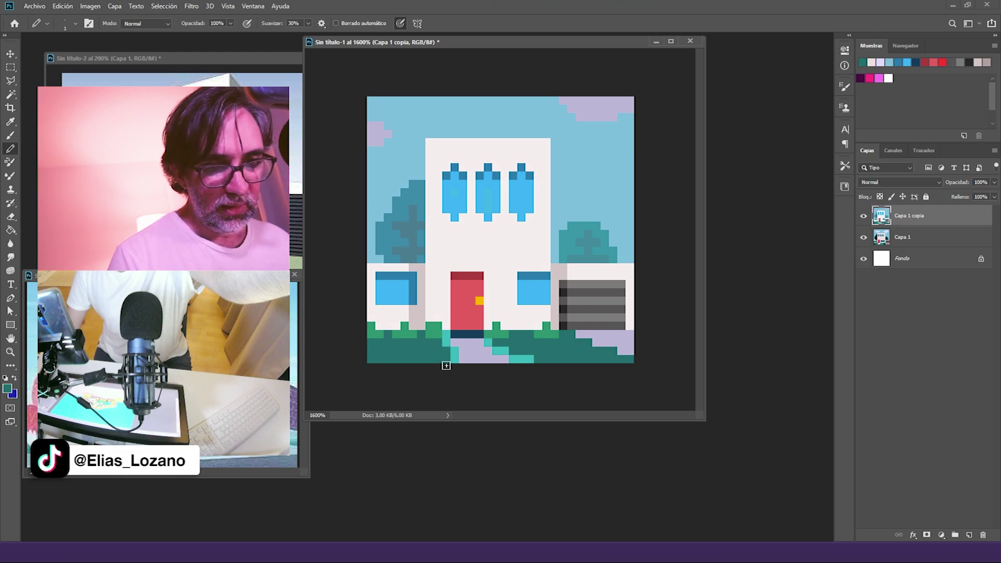
click(864, 218)
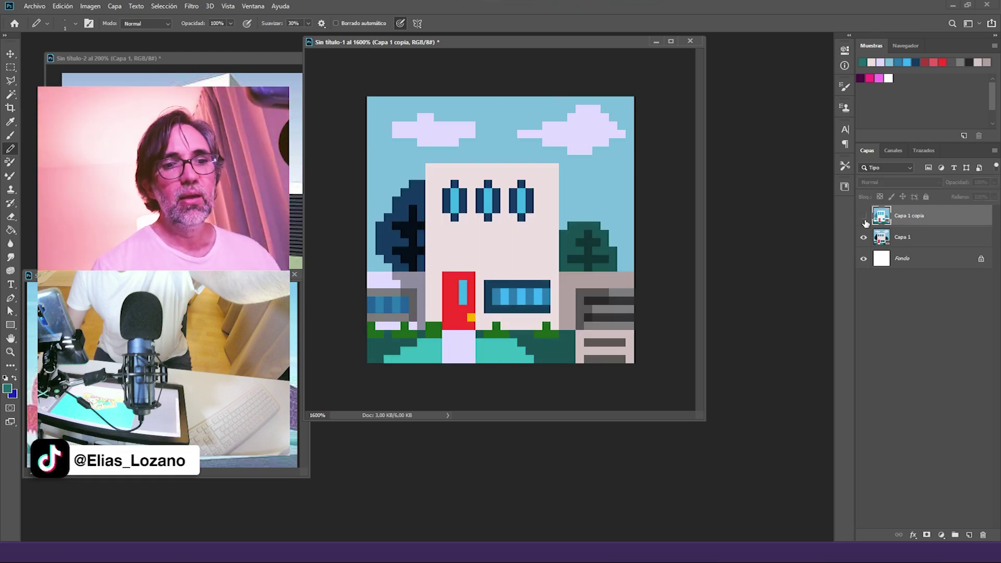
click(865, 217)
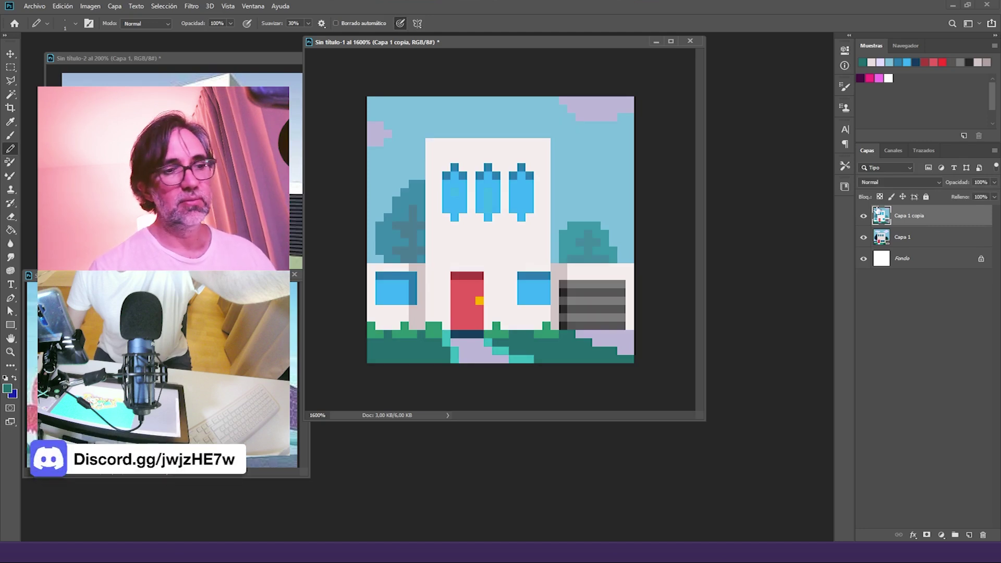
Step: Close the two reference documents, Sin título-3 and Sin título-2, without saving changes
click(295, 275)
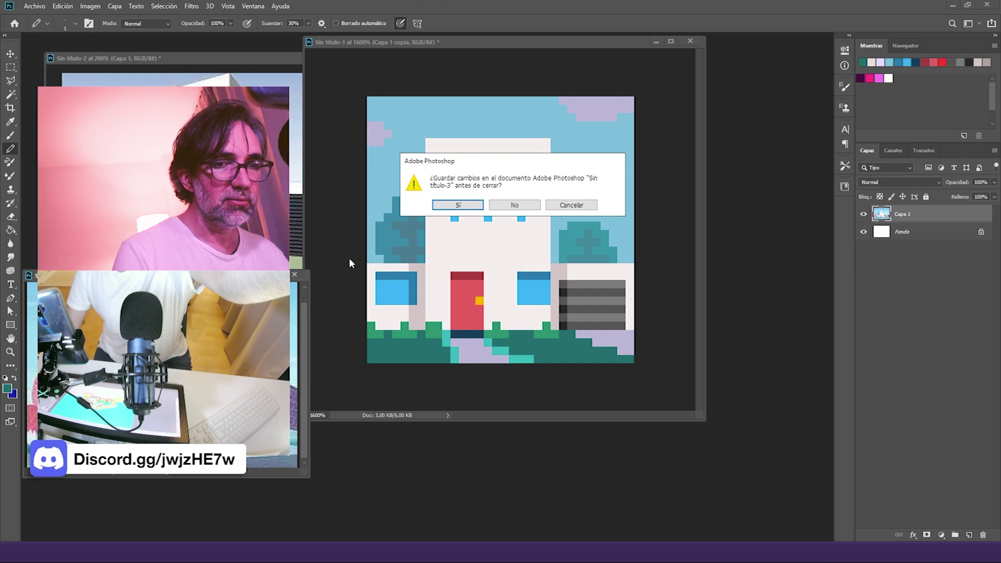
click(514, 205)
click(245, 68)
click(346, 58)
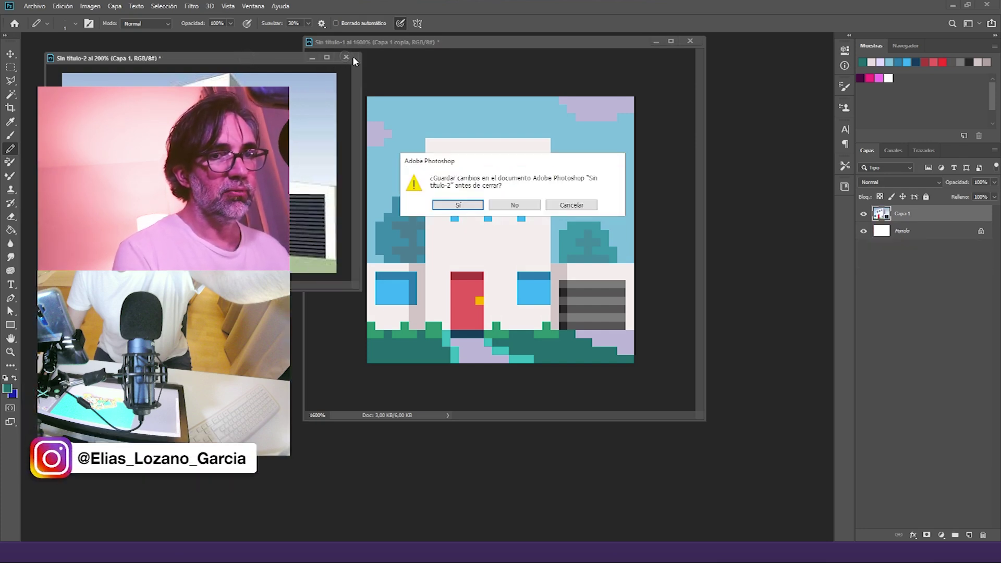
click(514, 205)
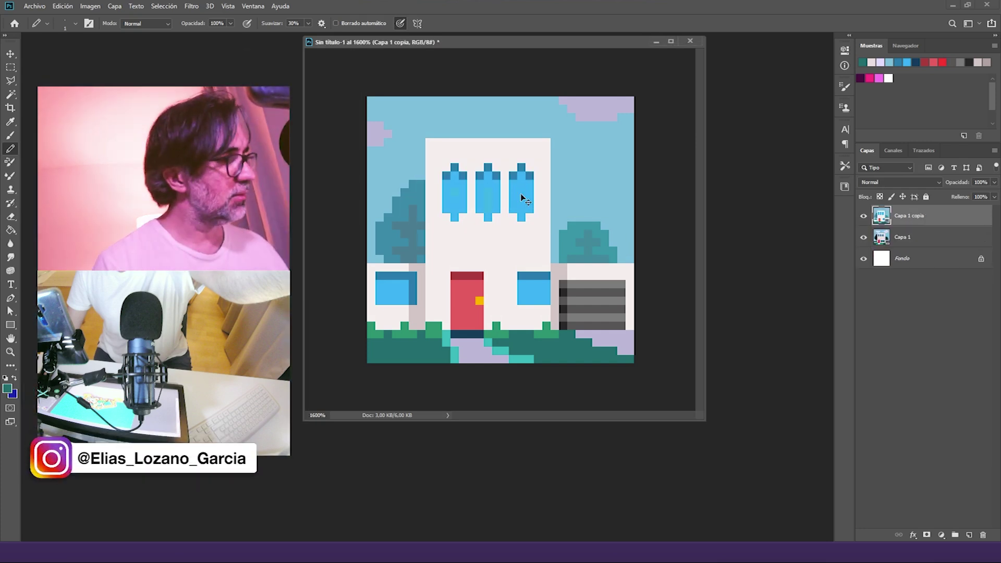
Step: Save the house artwork as 013 in PSD format in the Tiktok folder and close the document
key(ctrl+shift+s)
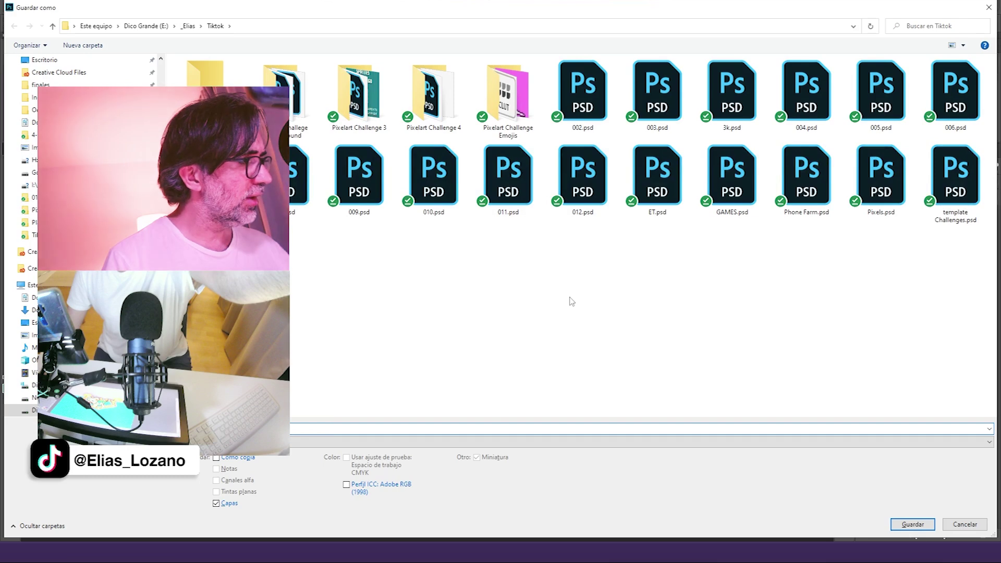
text(013)
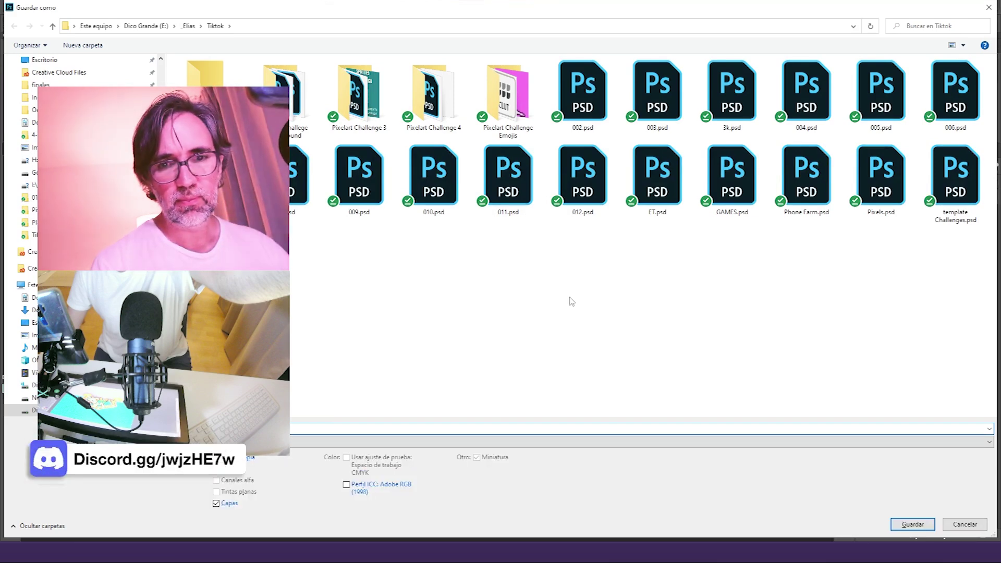
key(Return)
key(Return)
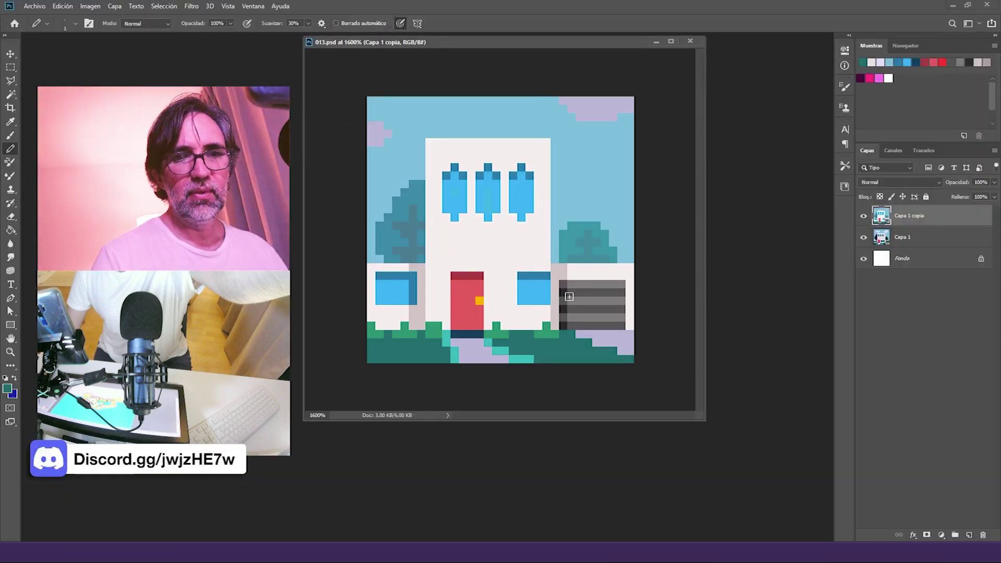
click(690, 41)
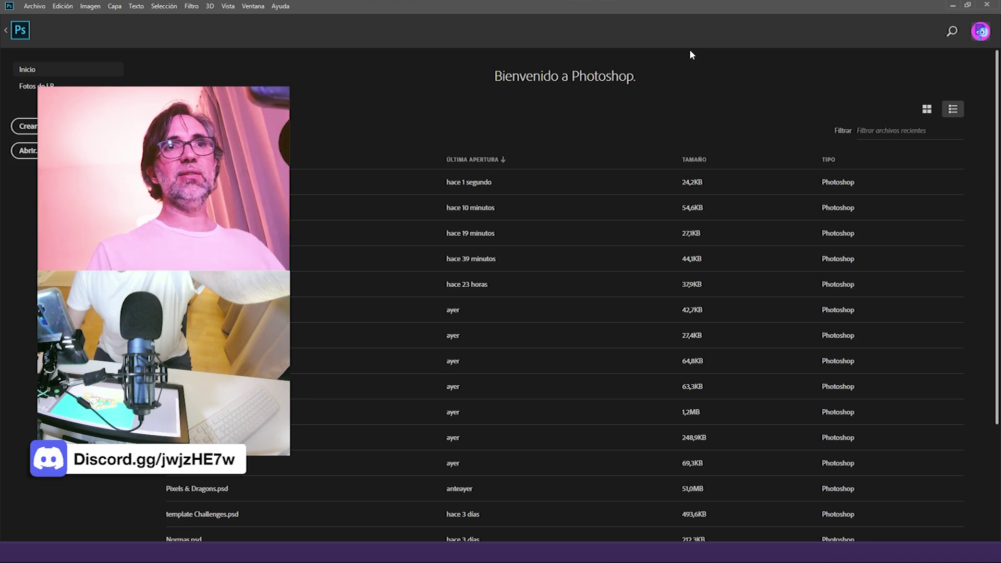
Step: Switch to Chrome, close the image search page, and go to the blue-haired portrait in the Discord pixel-art channel
mouse_move(372, 553)
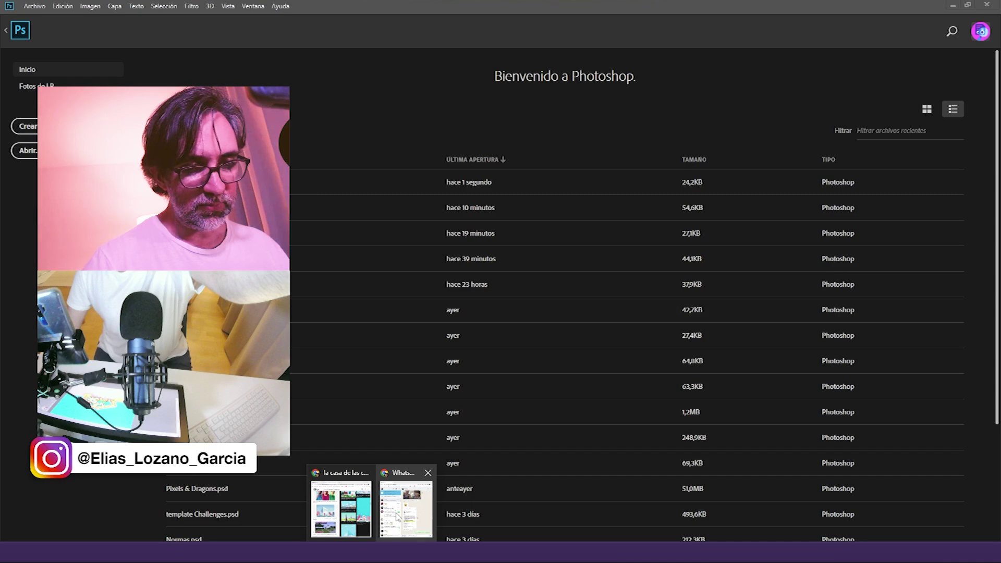
click(350, 514)
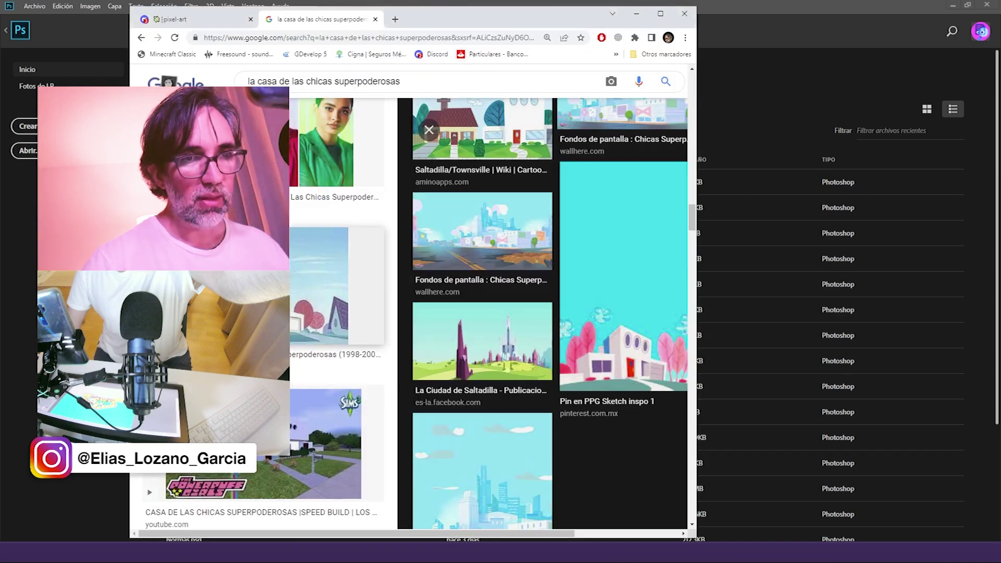
click(375, 19)
click(425, 359)
scroll(426, 359, down, 5)
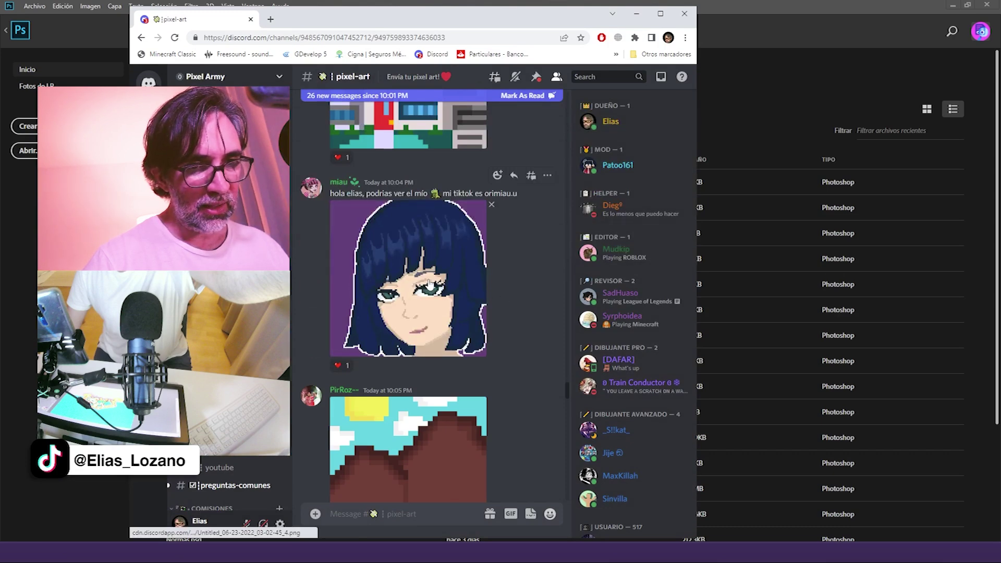
Step: Open the original file of the blue-haired portrait and copy the image
click(428, 283)
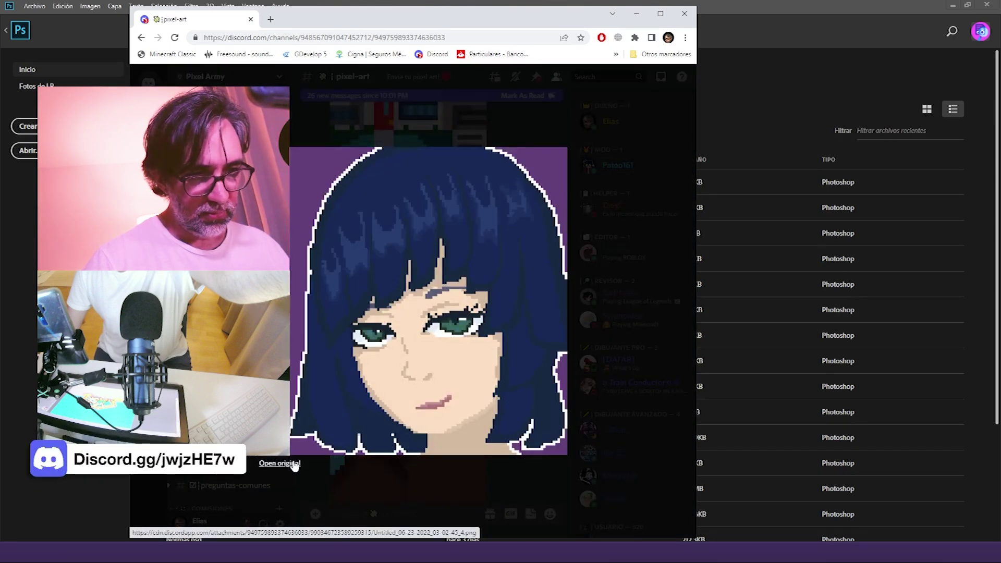
click(274, 463)
click(478, 284)
right_click(489, 311)
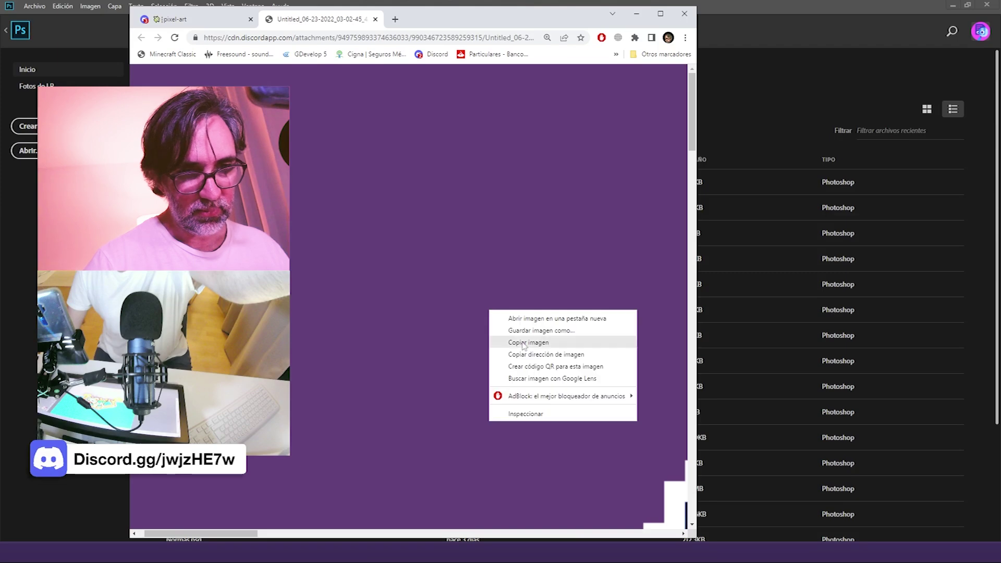
click(528, 343)
Step: Switch back to Photoshop, paste the portrait into a new document based on the copied image, and hide the grid
key(alt+Tab)
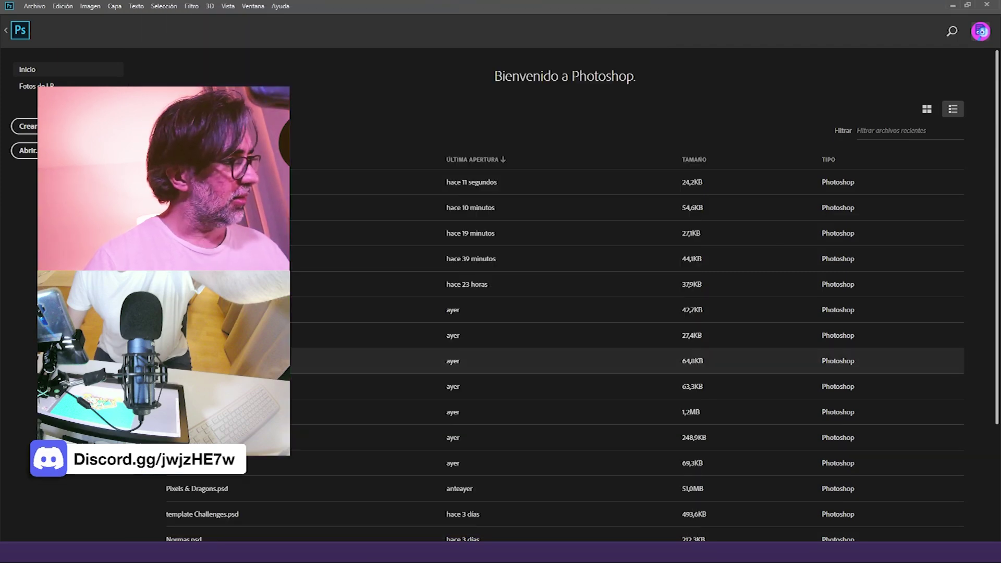
key(ctrl+n)
key(Return)
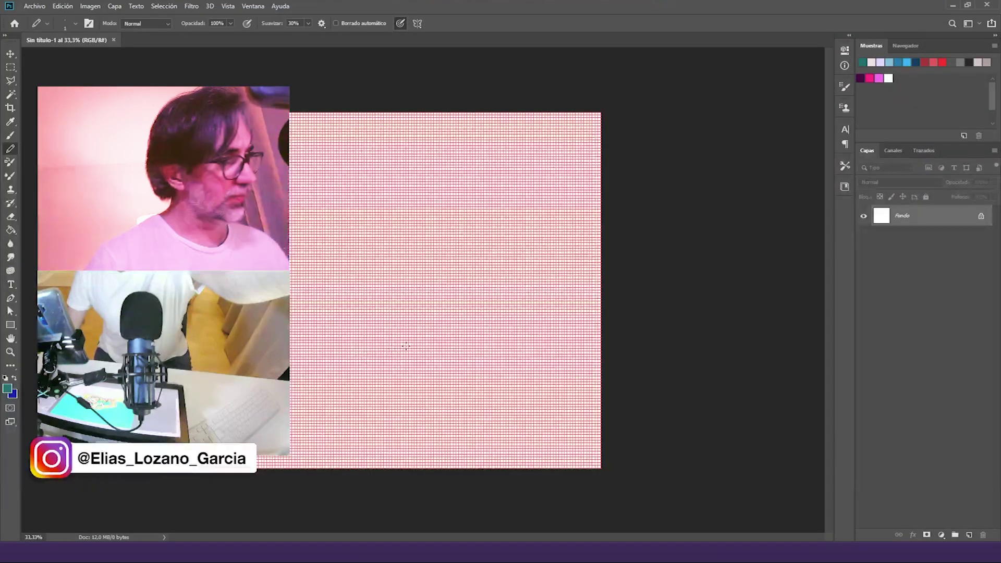
key(ctrl+v)
key(ctrl+apostrophe)
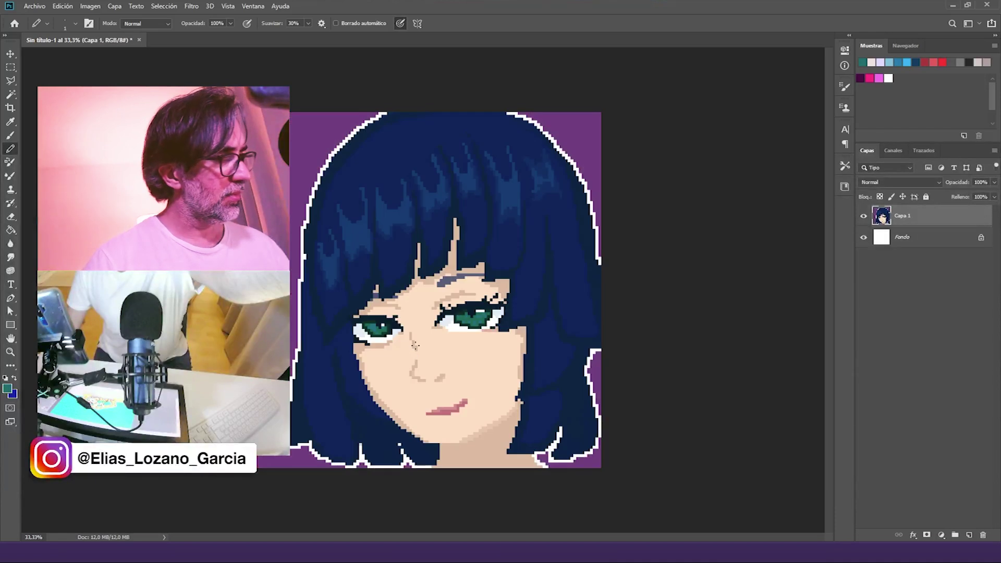
Step: Measure a single pixel block of the skin shadow beside the inner corner of the portrait's larger eye
drag(427, 338, 528, 258)
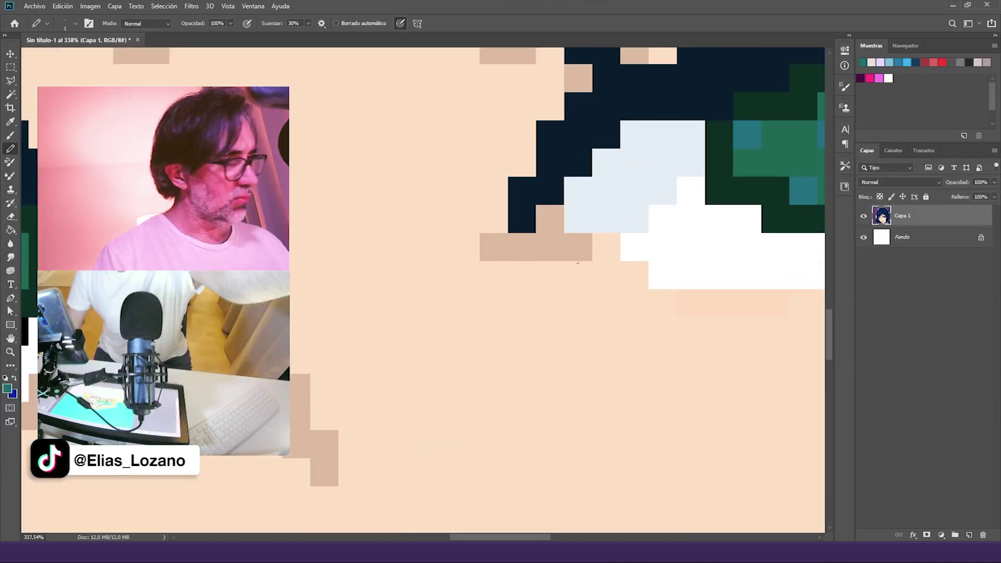
key(m)
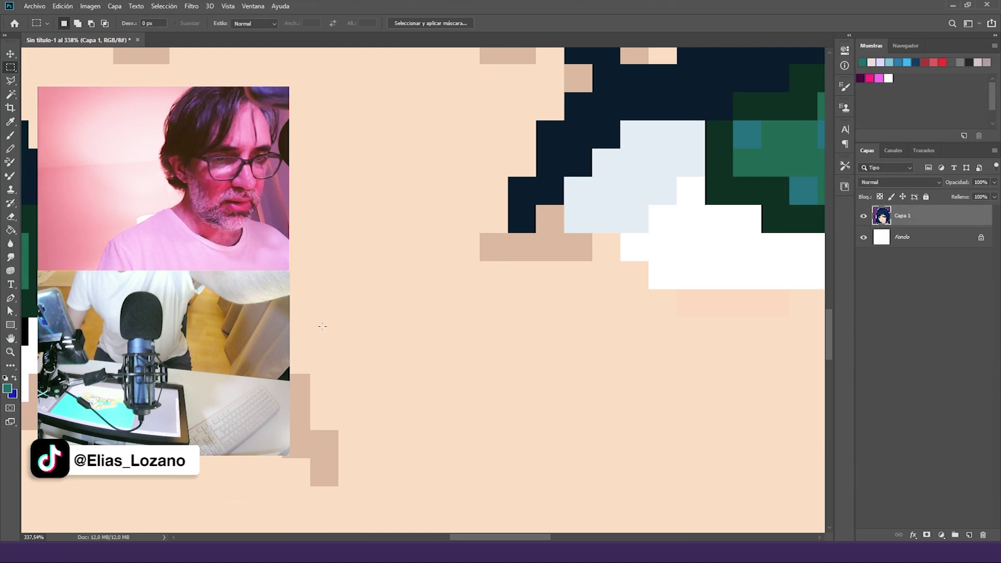
drag(481, 232, 509, 259)
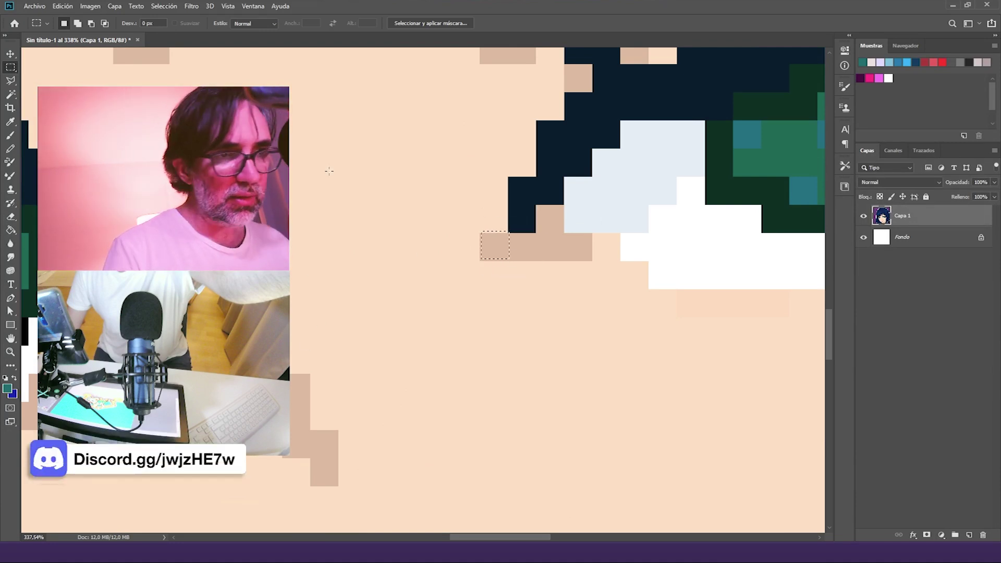
Step: Resize the portrait image to 6,25 percent in width and height, keeping nearest-neighbour resampling with hard edges
click(89, 6)
click(147, 85)
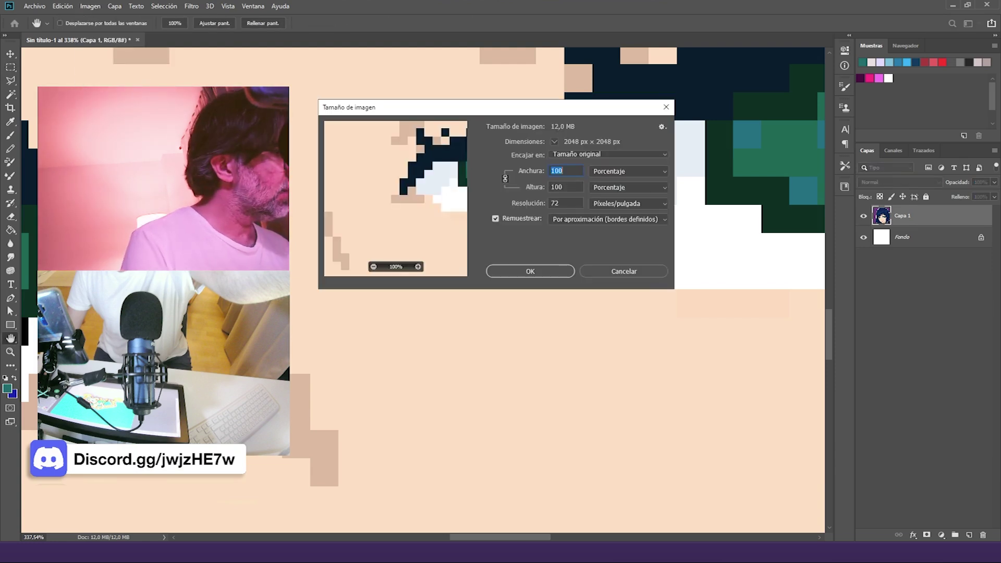
text(6,25)
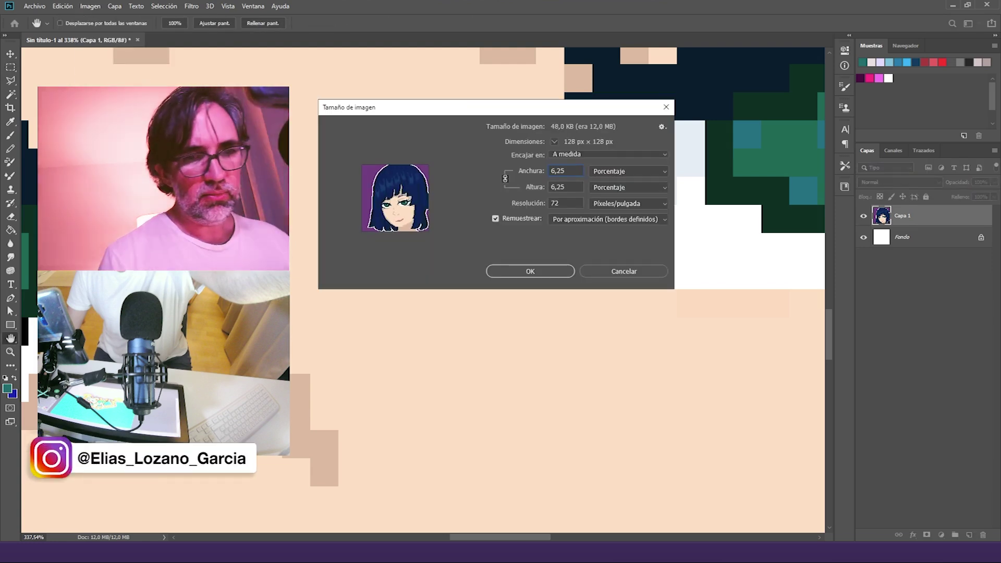
key(Return)
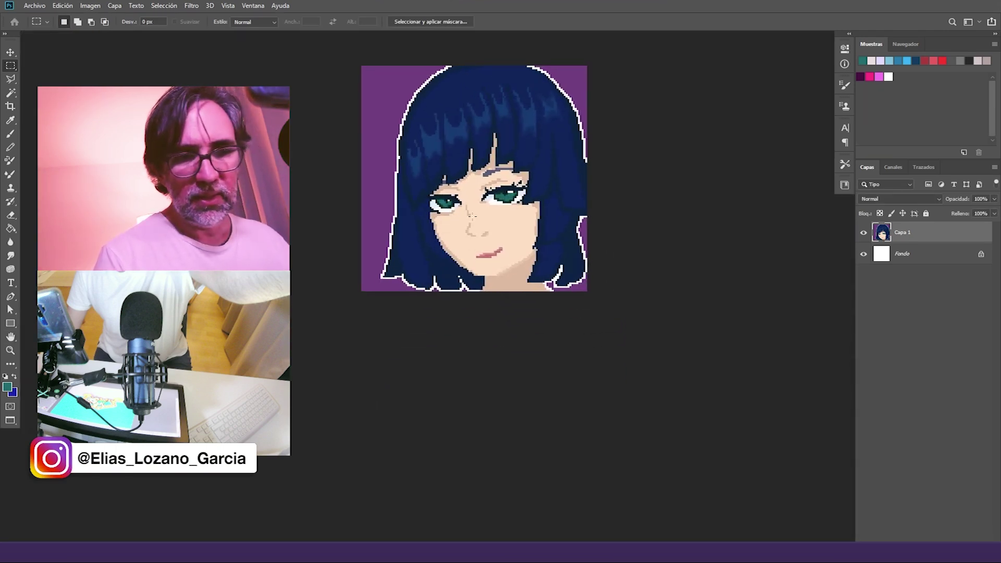
Step: Duplicate the portrait layer Capa 1, accepting the default copy name
right_click(912, 240)
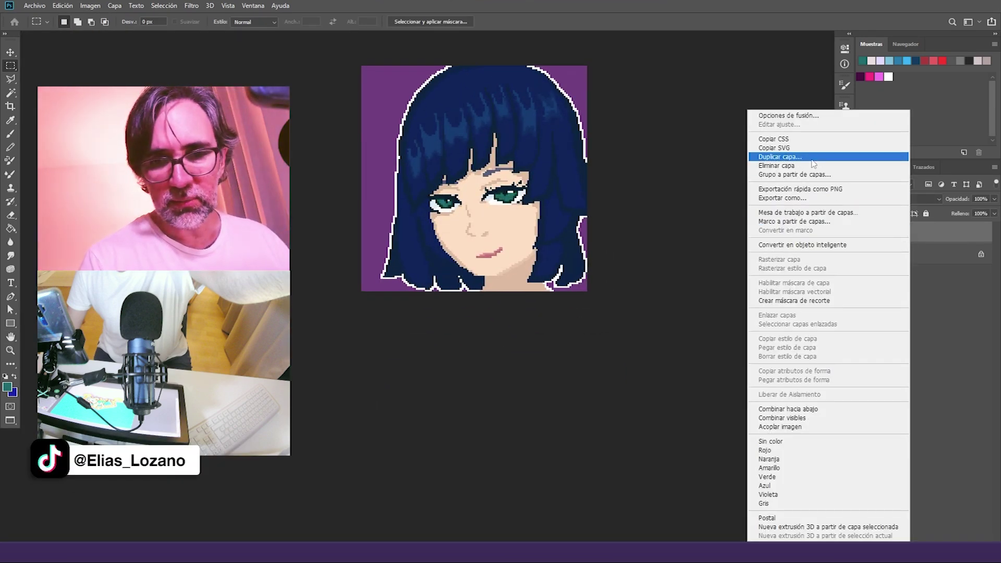
click(834, 157)
key(Return)
Step: Extend the intermediate skin shadow along the chin with the Pencil, sampling its tones from the existing jaw shading
drag(493, 289, 457, 330)
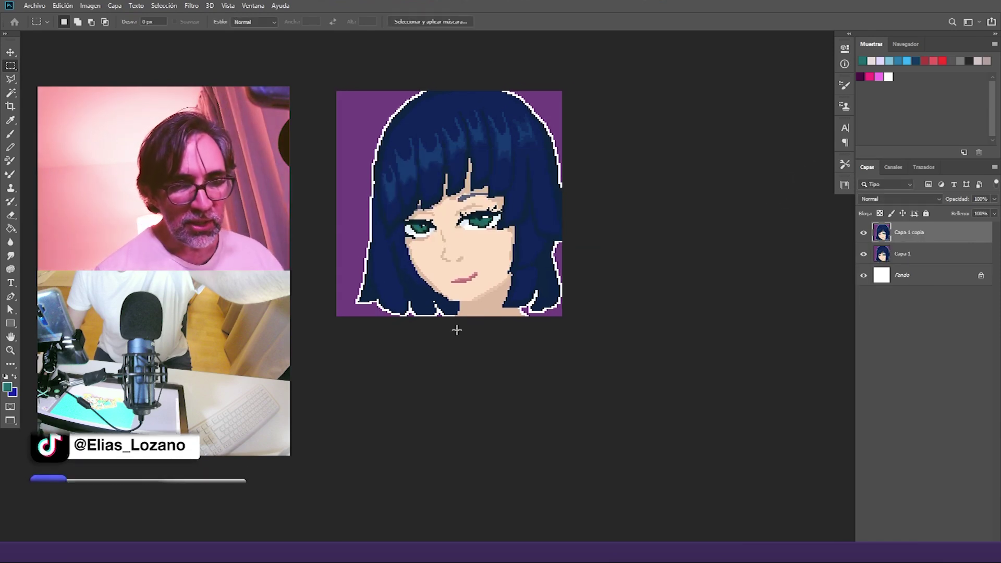
ctrl+click(467, 288)
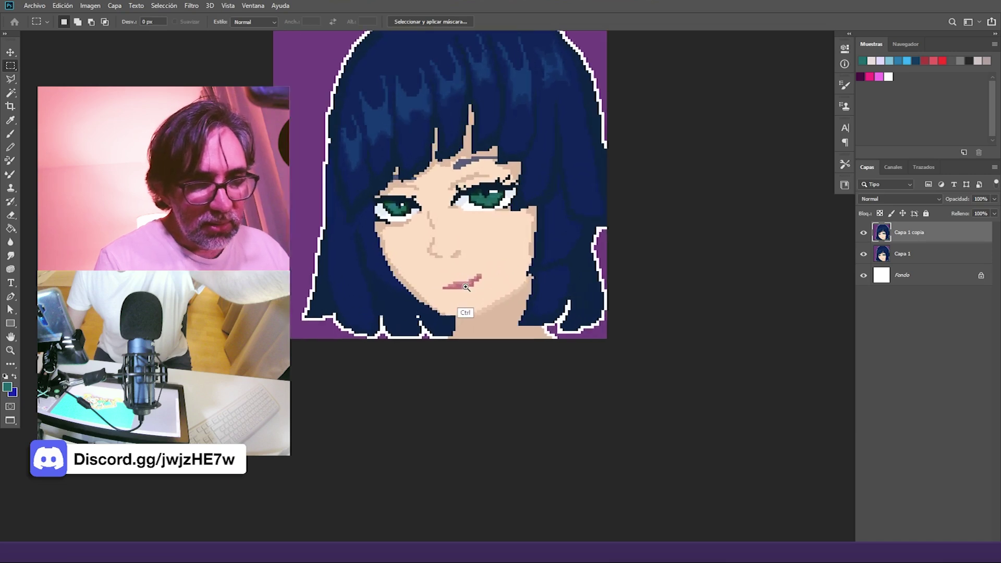
scroll(467, 287, up, 3)
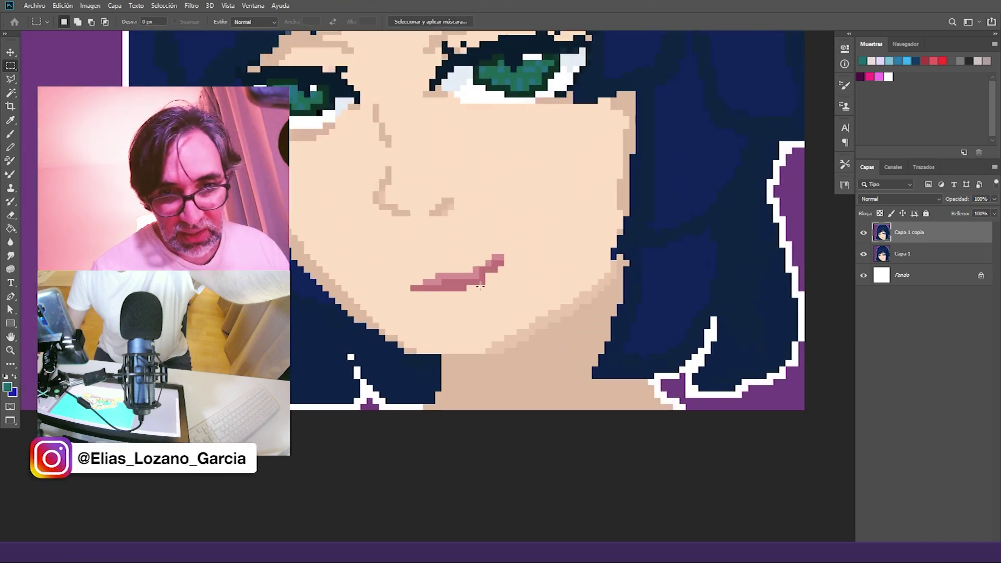
key(b)
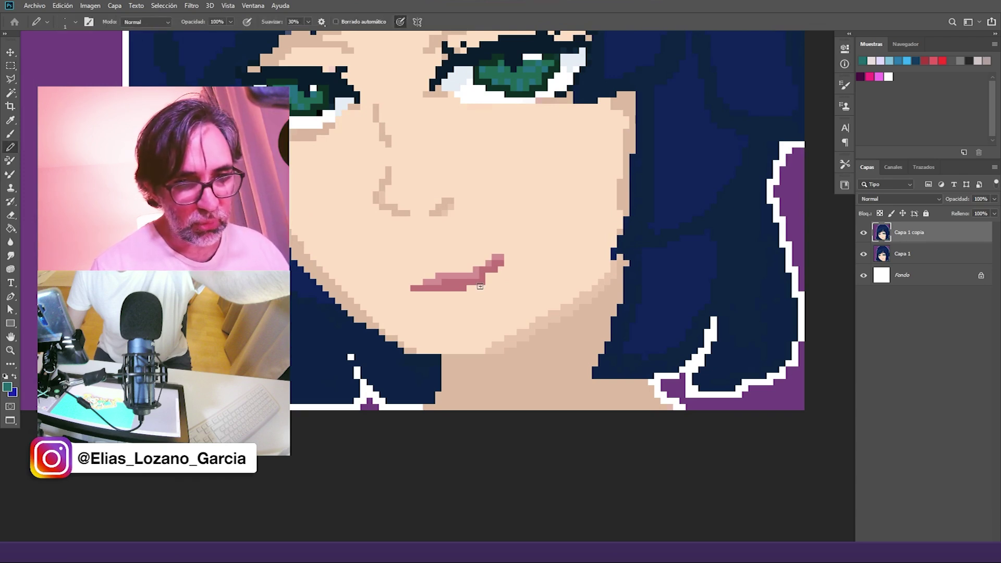
drag(523, 325, 547, 327)
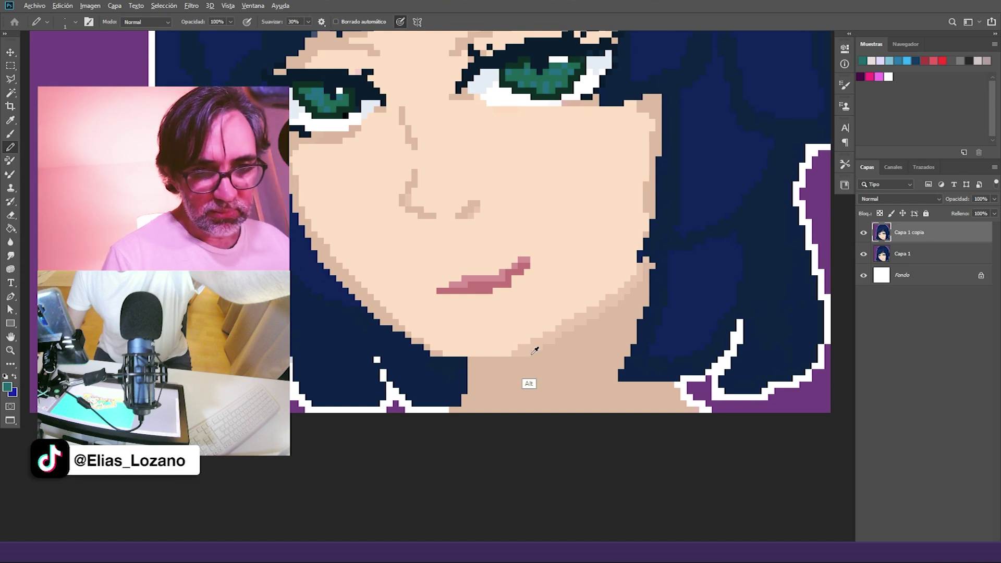
alt+click(516, 352)
drag(538, 350, 539, 349)
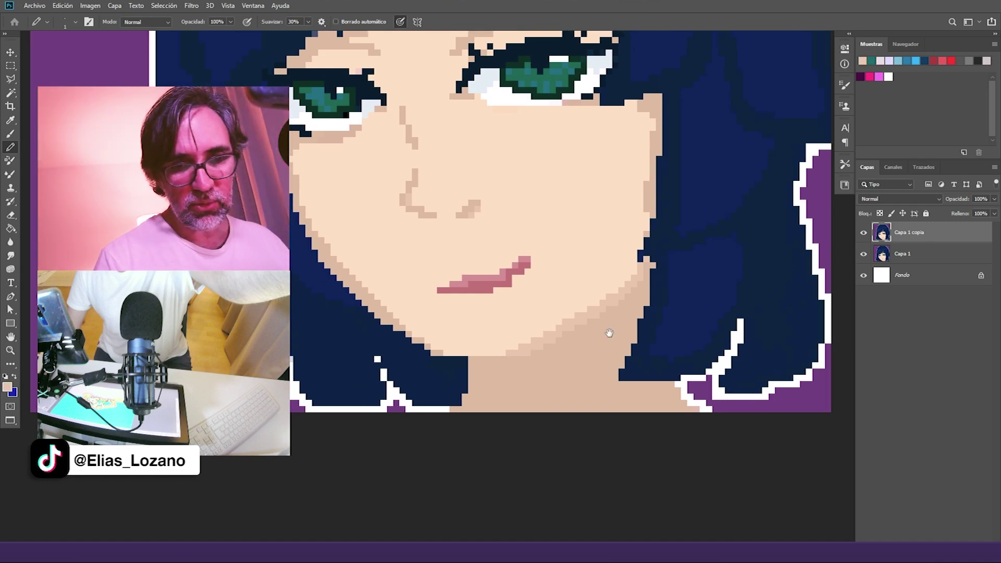
alt+click(605, 329)
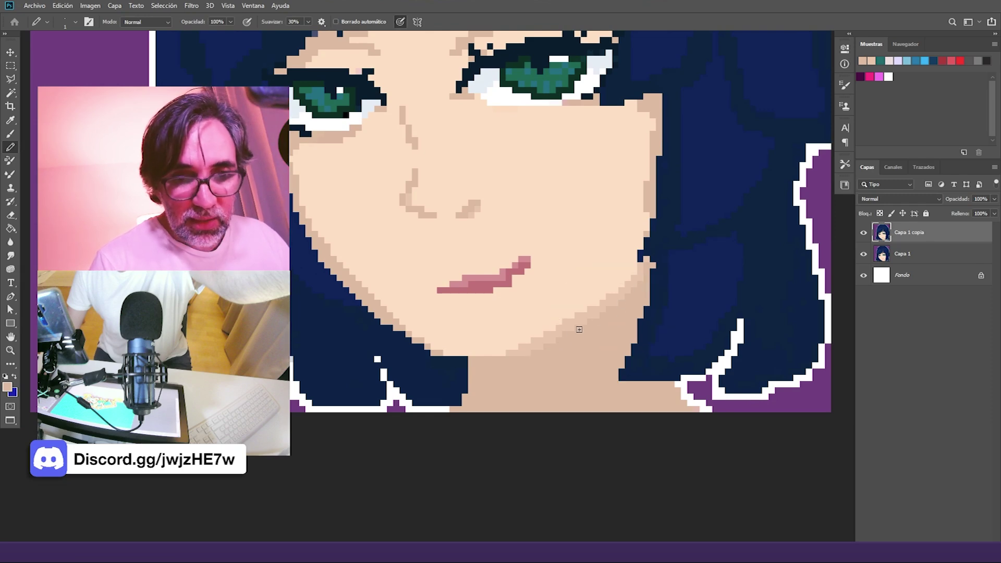
Step: Examine the portrait's face at several scales, checking the jaw shading and the alignment of eyes, nose and mouth
scroll(602, 323, down, 4)
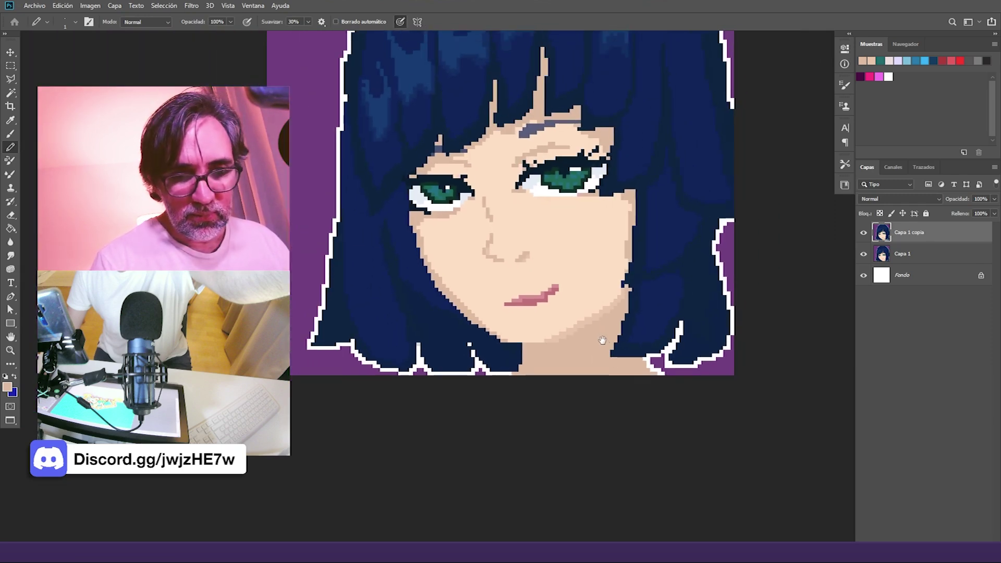
scroll(602, 339, down, 3)
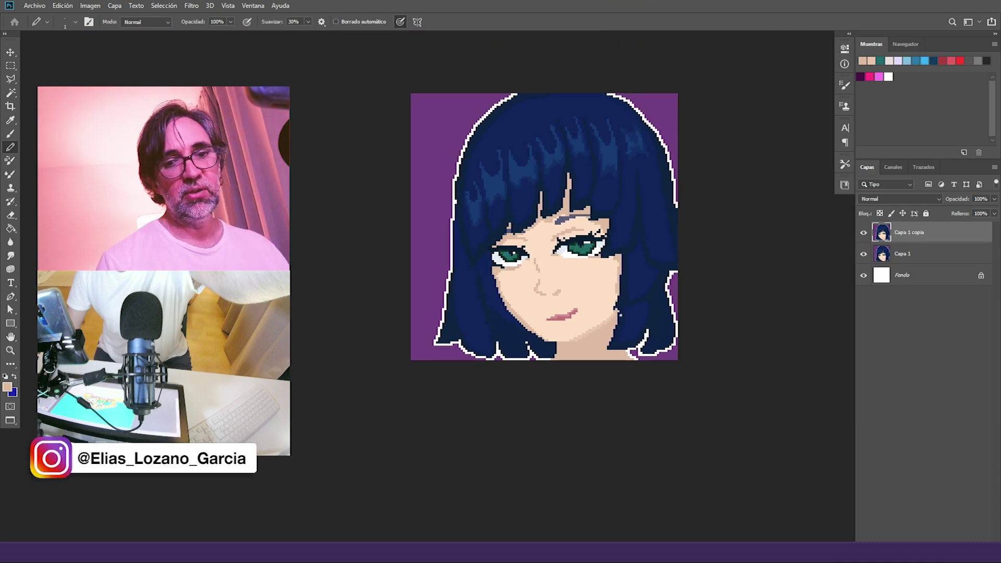
scroll(596, 336, up, 6)
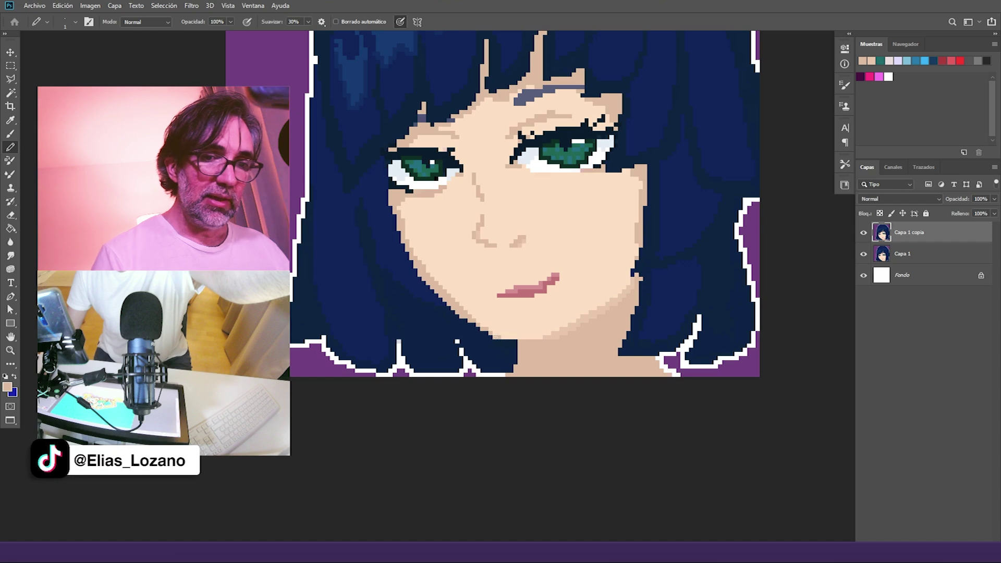
drag(556, 351, 535, 392)
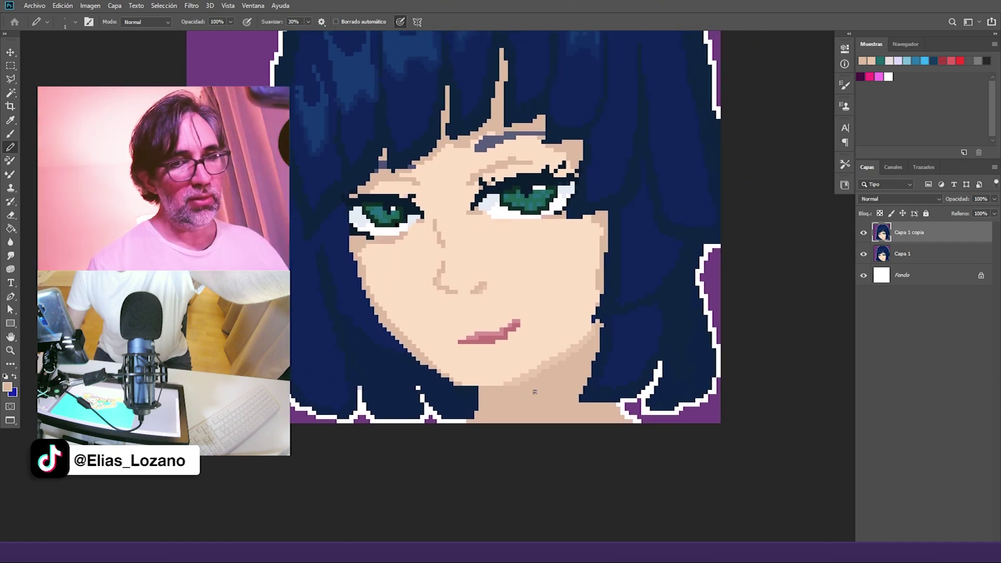
scroll(500, 392, down, 5)
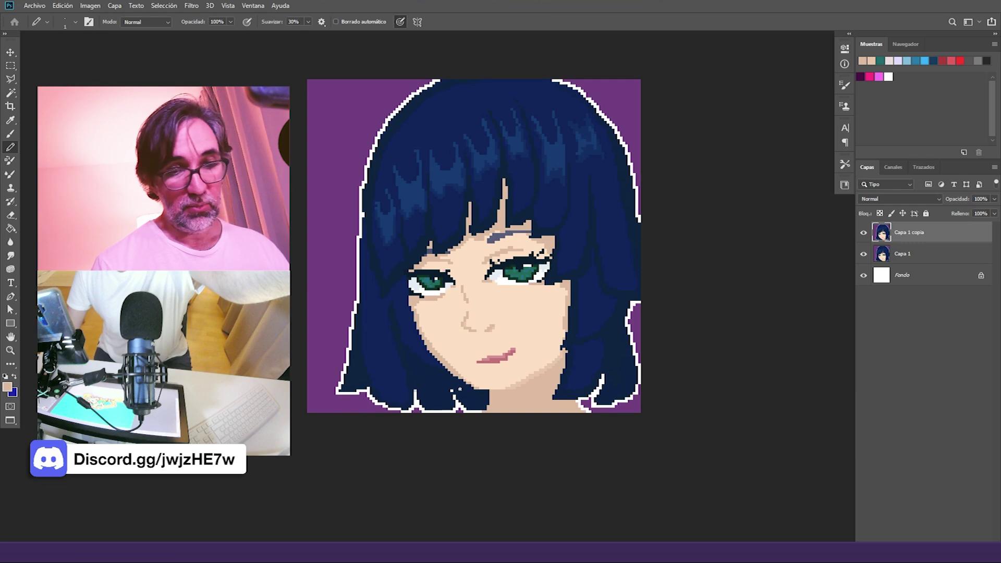
scroll(474, 326, up, 3)
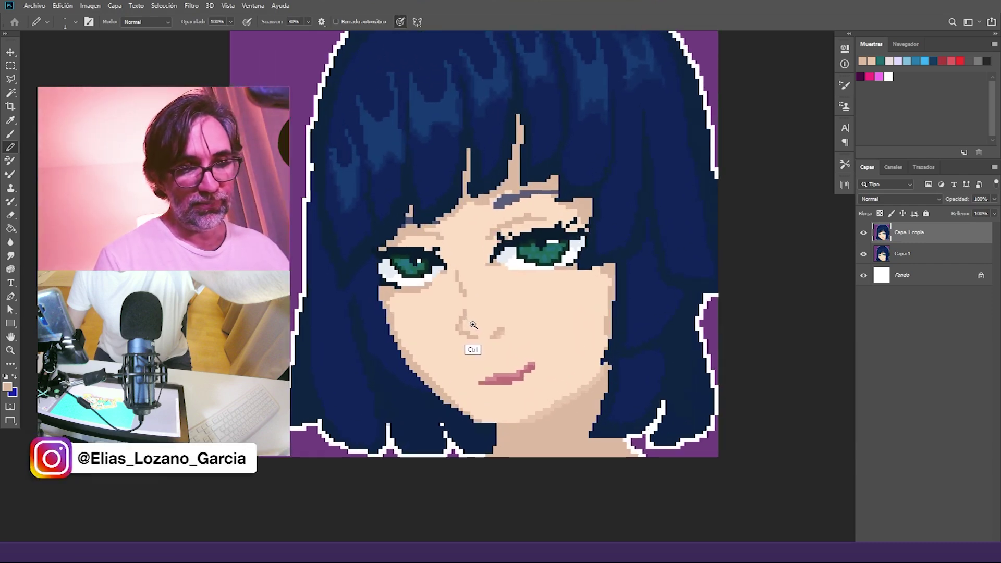
scroll(474, 326, up, 3)
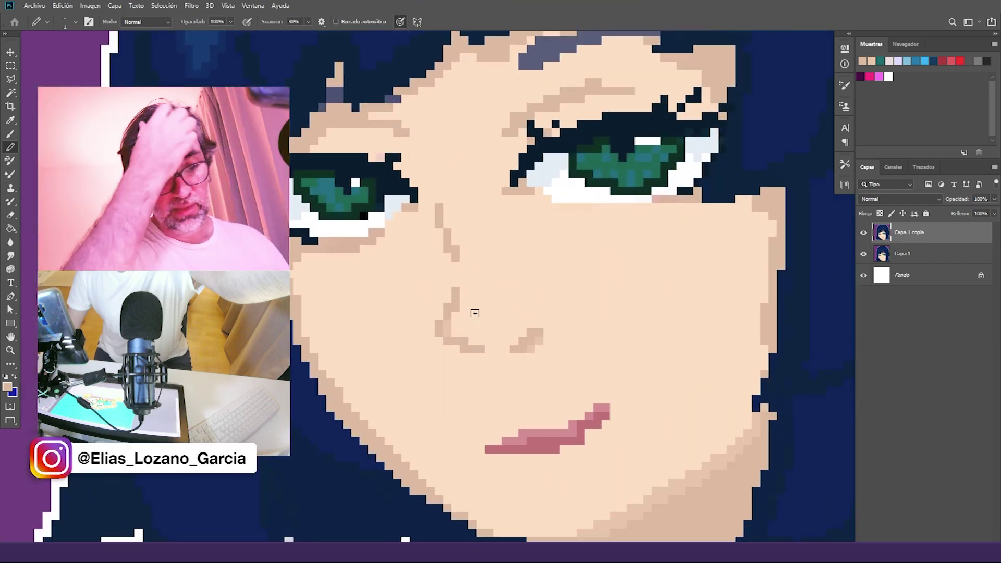
scroll(475, 313, down, 2)
scroll(599, 364, down, 3)
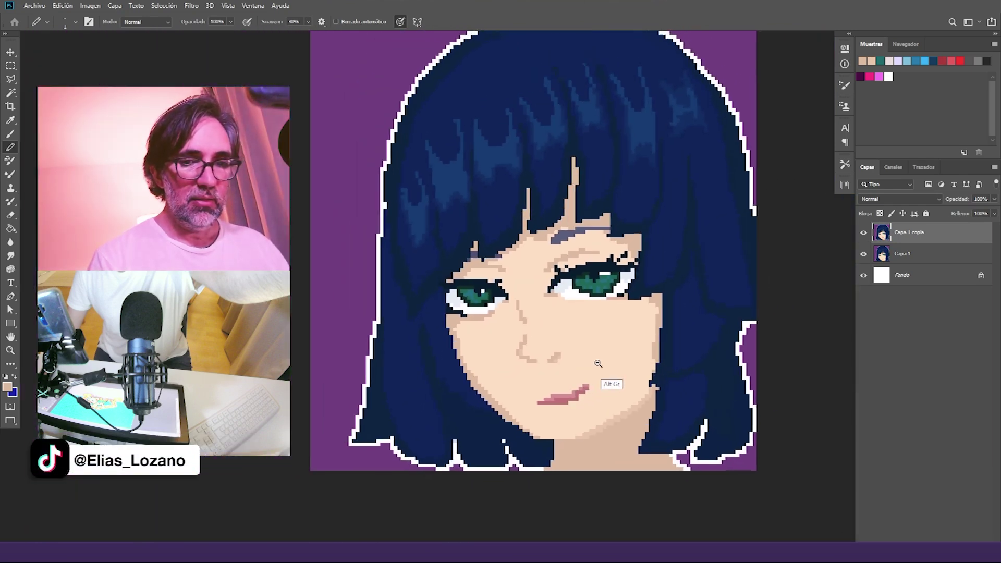
scroll(599, 364, down, 2)
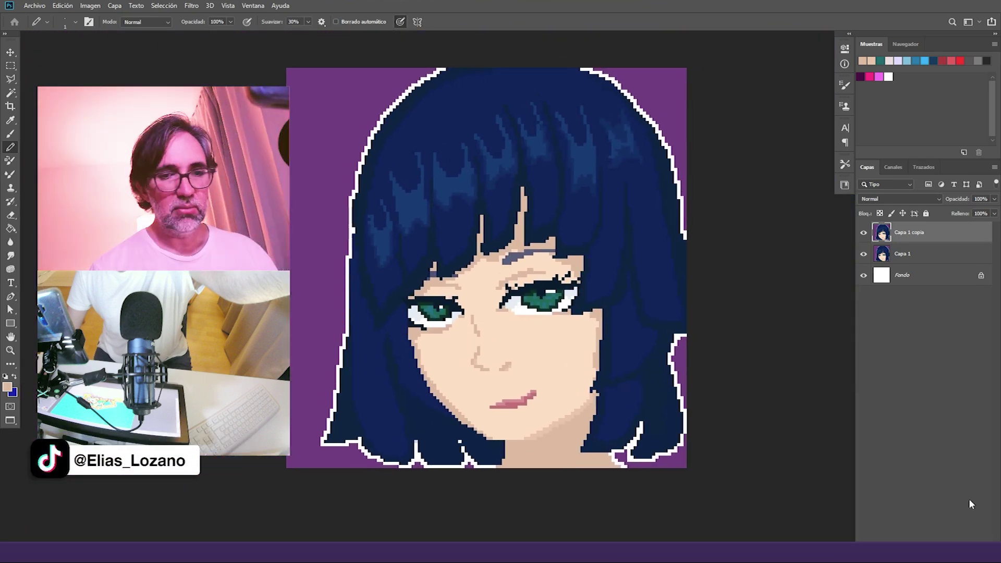
drag(548, 418, 522, 406)
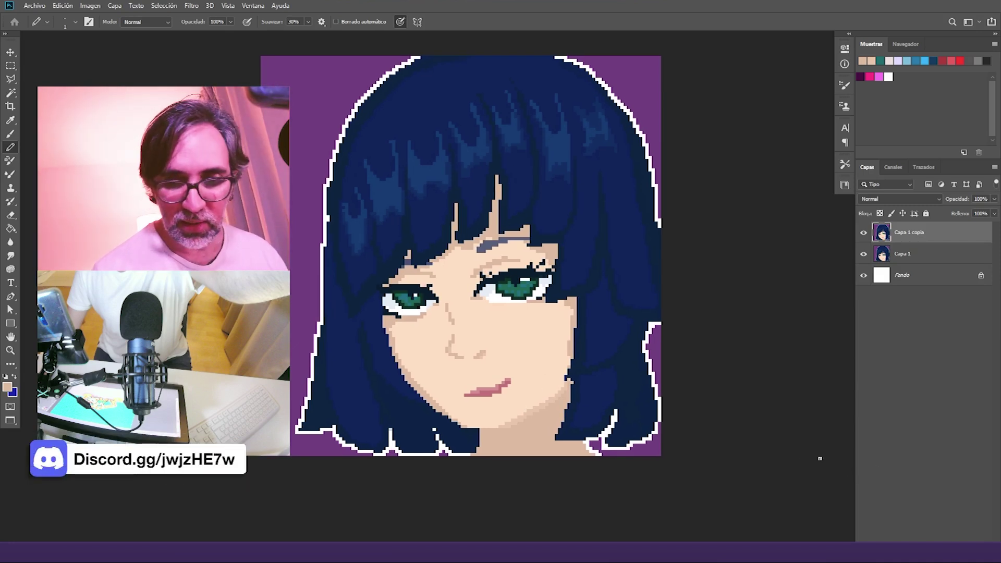
Step: Add a new empty layer above the portrait copy and set the foreground colour to pure red, ff0000
key(ctrl+shift+alt+n)
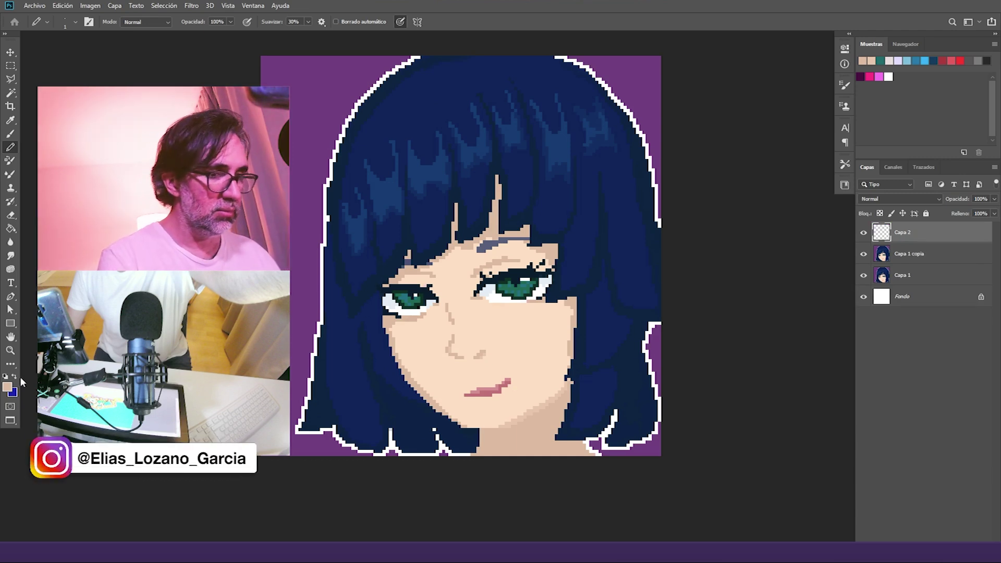
click(7, 387)
click(649, 287)
click(637, 287)
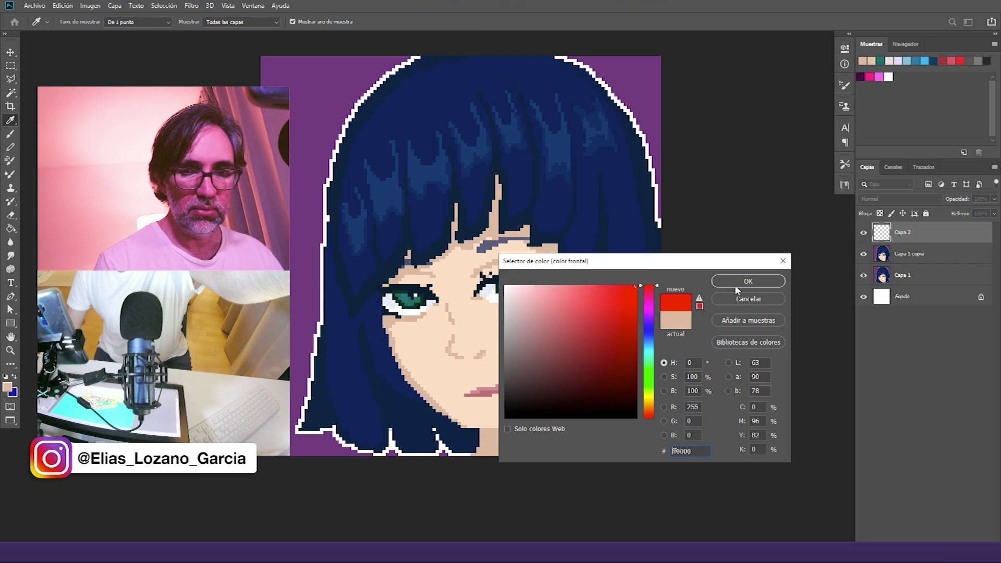
click(740, 278)
Step: Draw red face guides: a slanted line through the eyes, a curved centre line, and slanted lines below the nose and through the mouth
drag(379, 303, 699, 270)
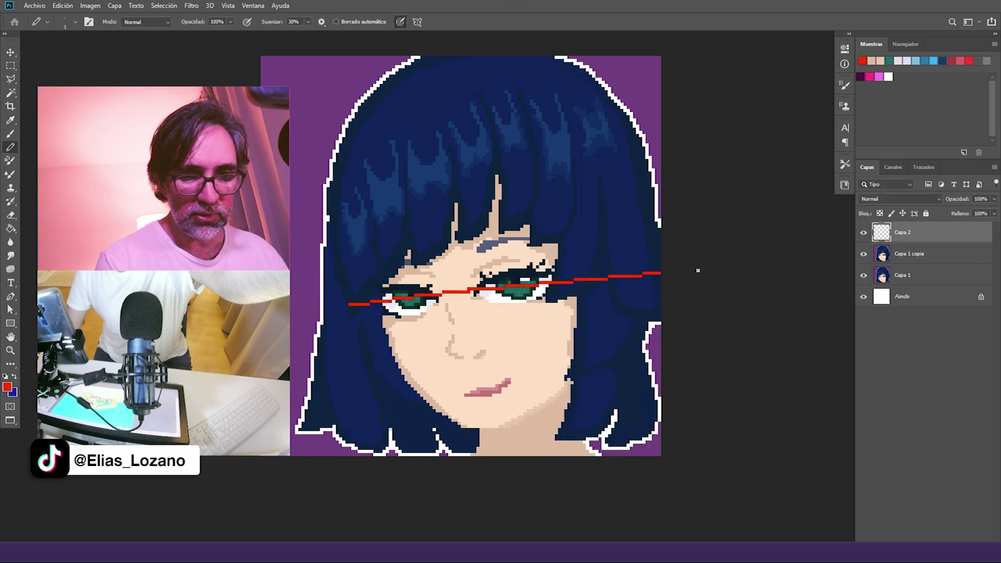
mouse_move(462, 92)
mouse_down()
mouse_move(446, 163)
mouse_move(442, 281)
mouse_move(488, 401)
mouse_up()
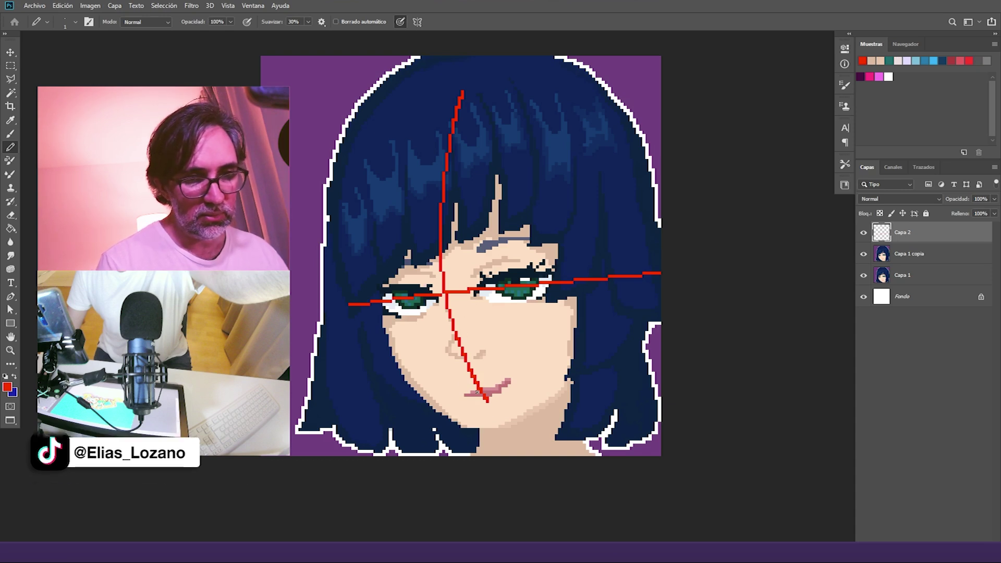
drag(393, 364, 590, 355)
key(ctrl+z)
drag(386, 373, 615, 348)
drag(405, 408, 640, 370)
key(ctrl+z)
drag(374, 402, 621, 379)
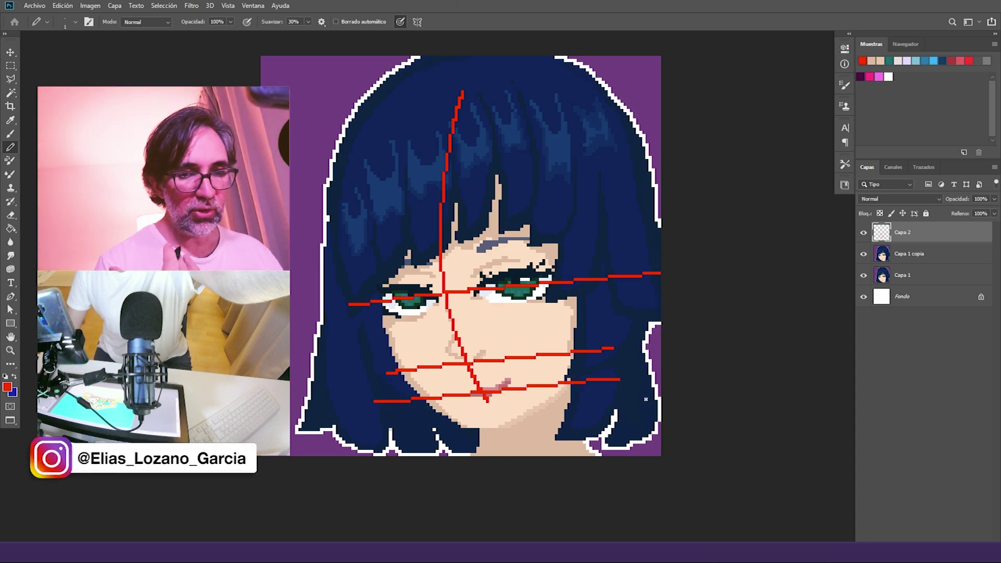
Step: Compare the face with and without the red guides, leave the guide layer Capa 2 hidden, and select the layer Capa 1 copia
click(865, 233)
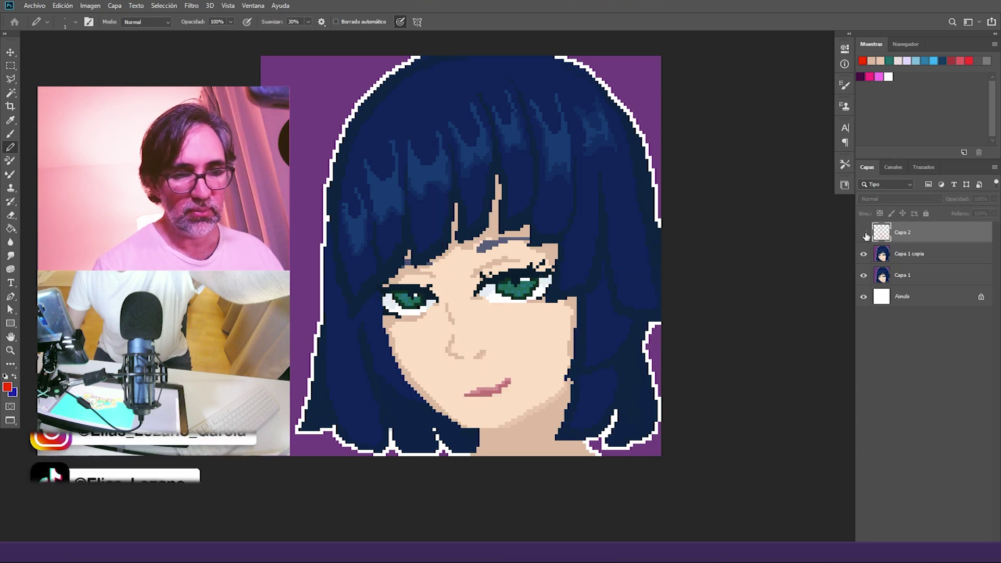
click(865, 233)
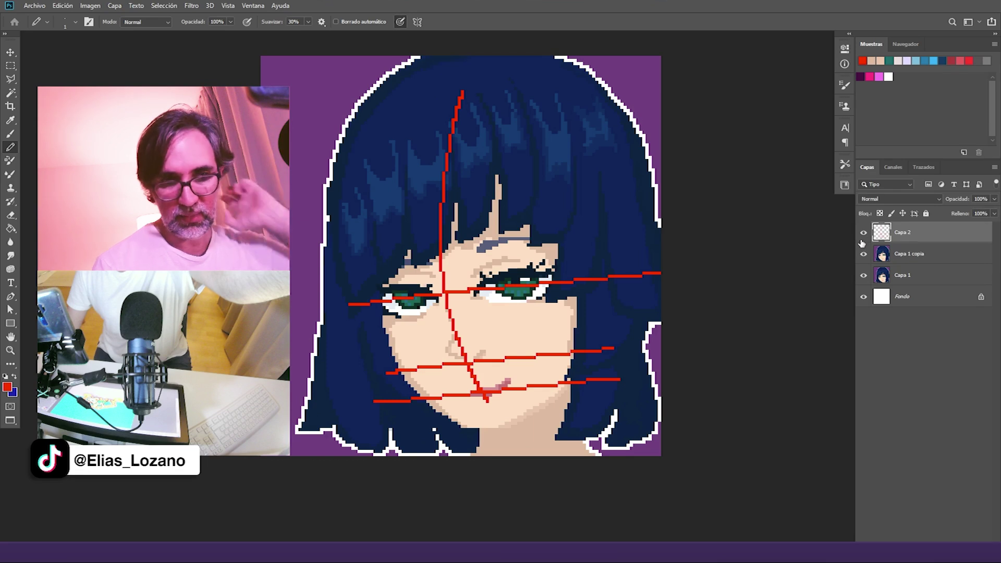
click(865, 233)
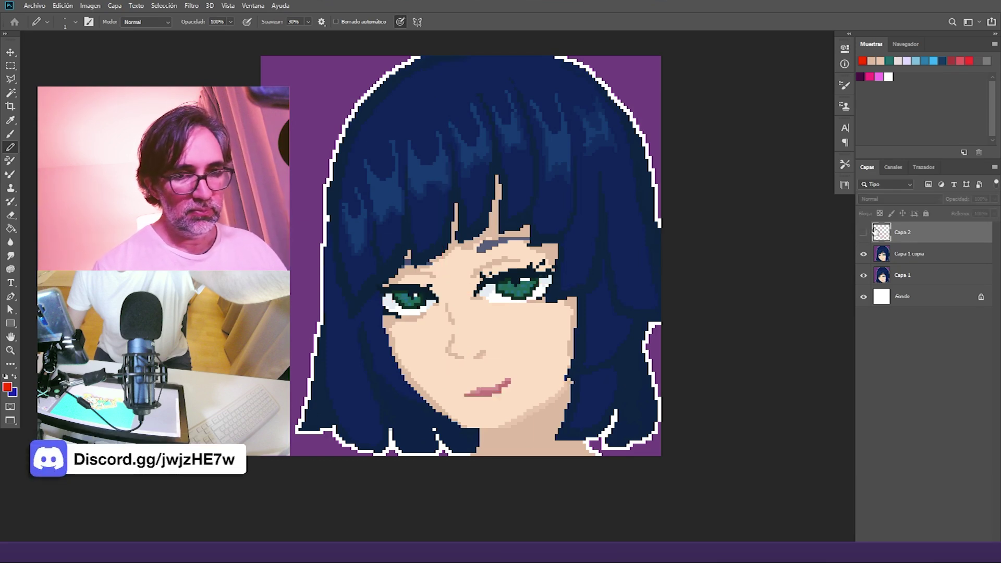
click(926, 256)
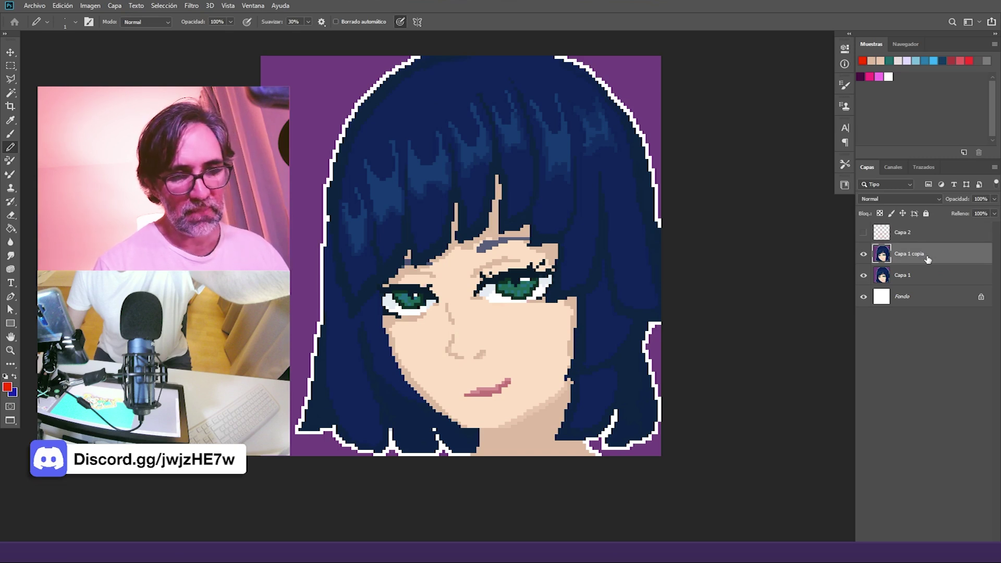
scroll(433, 334, up, 1)
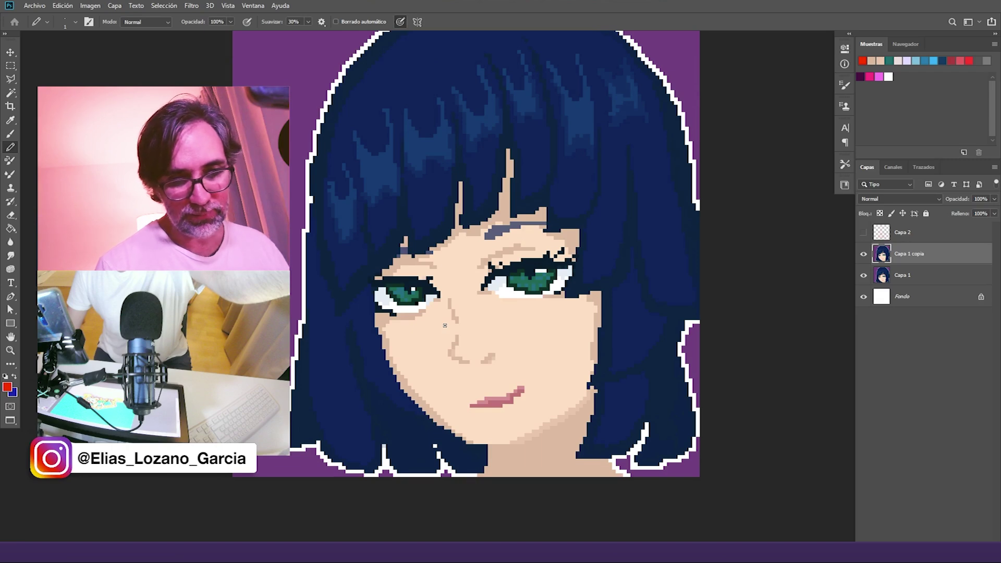
scroll(407, 344, up, 5)
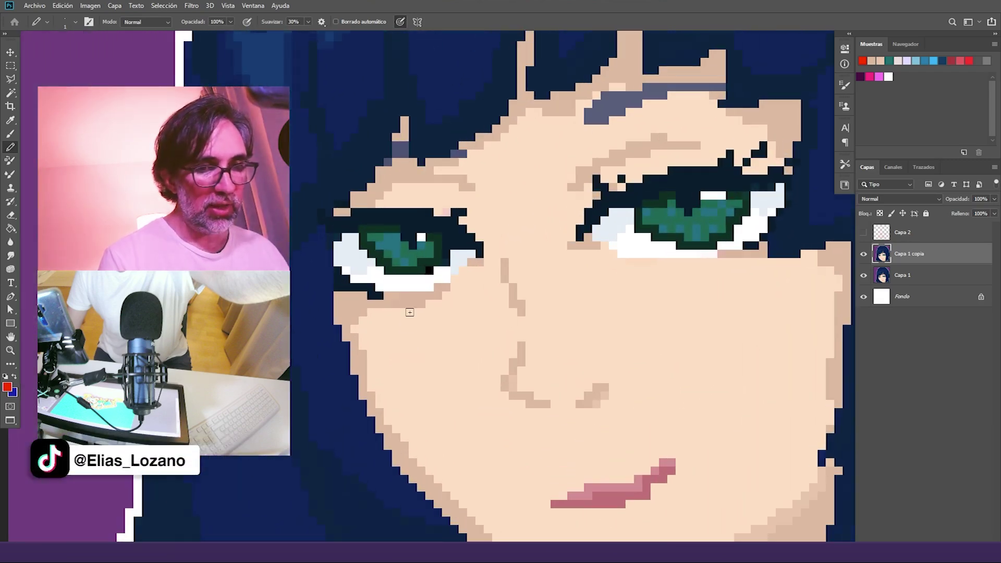
Step: Cover the dark stray pixels below the left eye's lower lid with the sampled skin shadow tone
alt+click(408, 294)
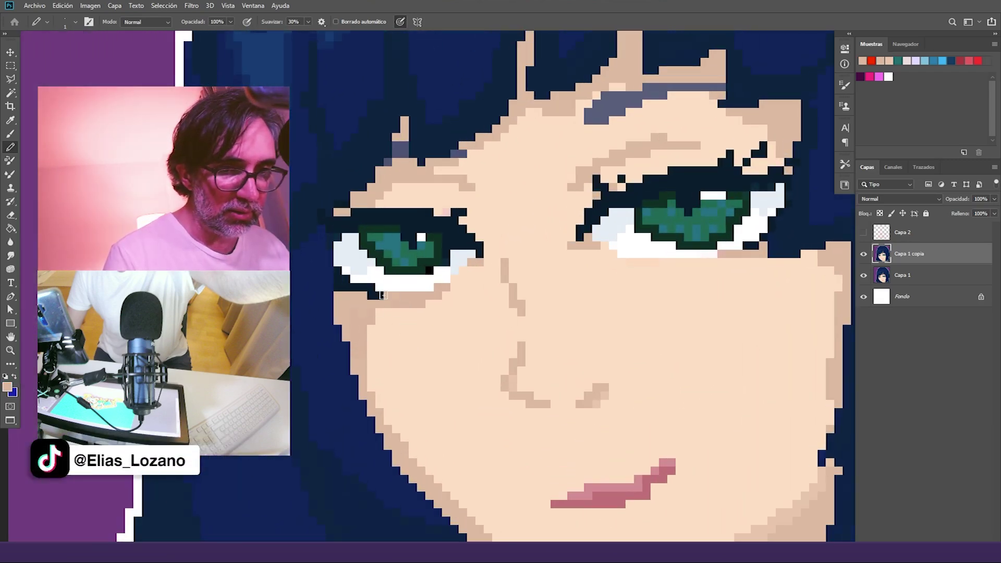
drag(490, 460, 493, 438)
alt+click(371, 290)
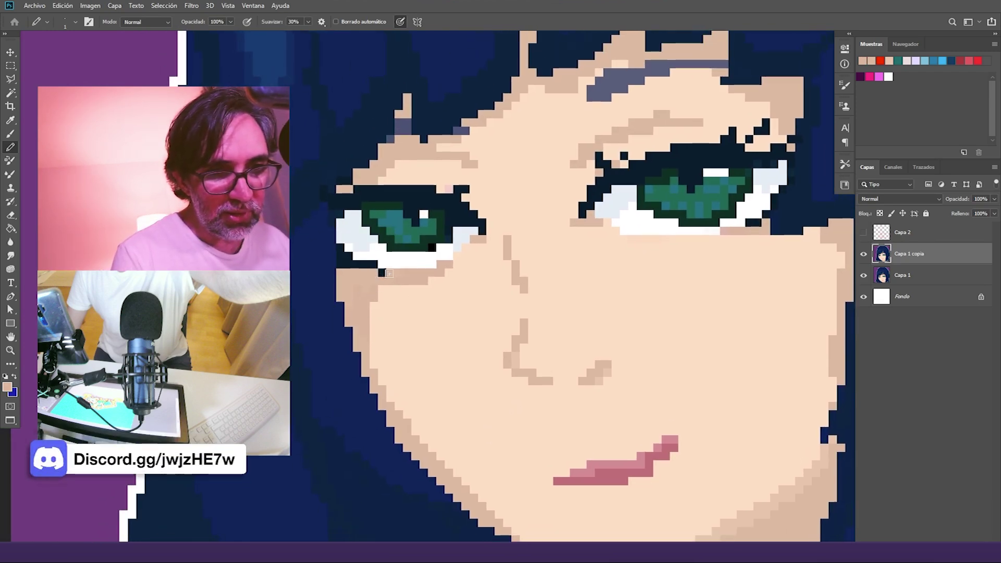
click(382, 274)
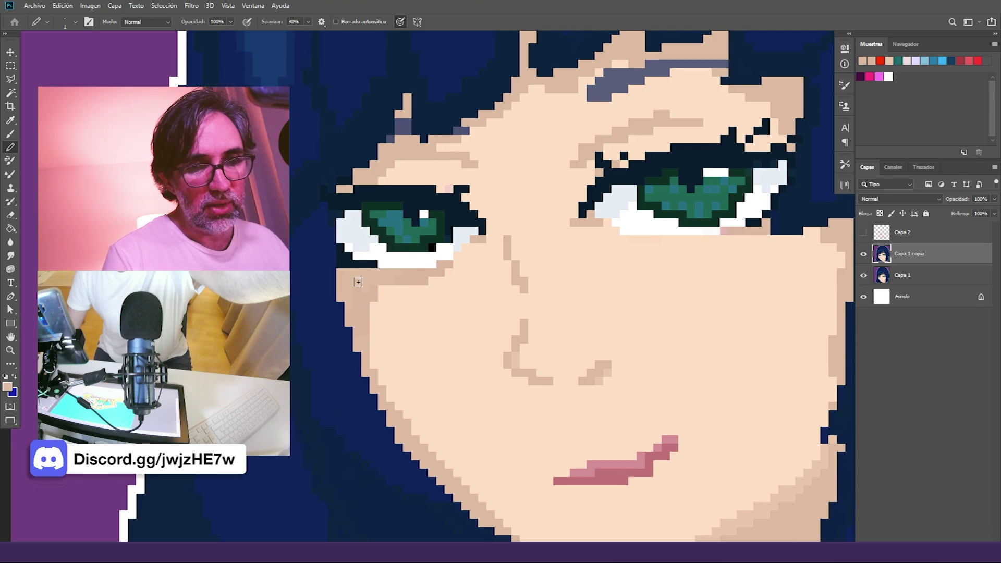
scroll(617, 268, down, 1)
scroll(530, 313, up, 1)
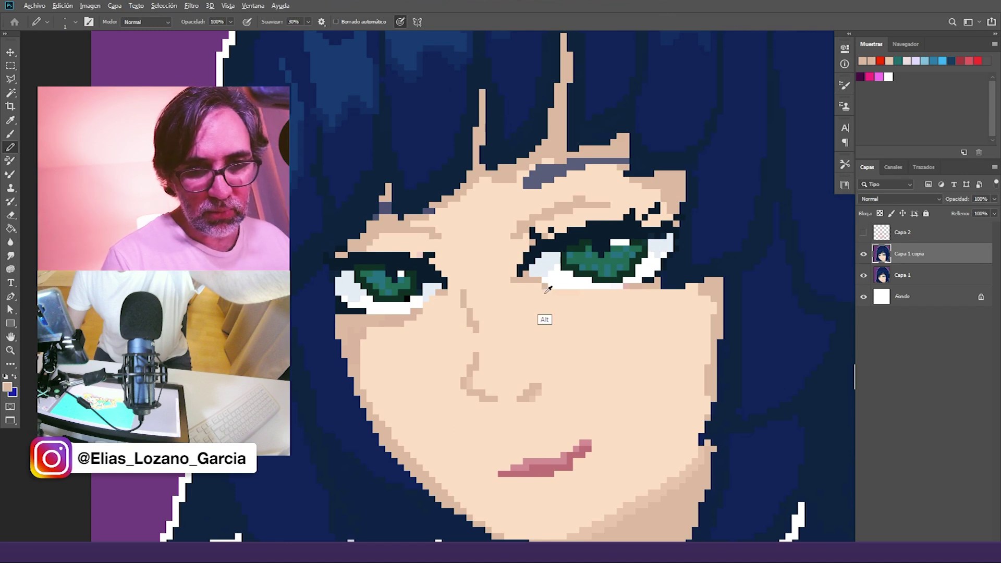
Step: Sample the light skin tone and even out the skin below the right eye's lower lid
drag(610, 335, 581, 361)
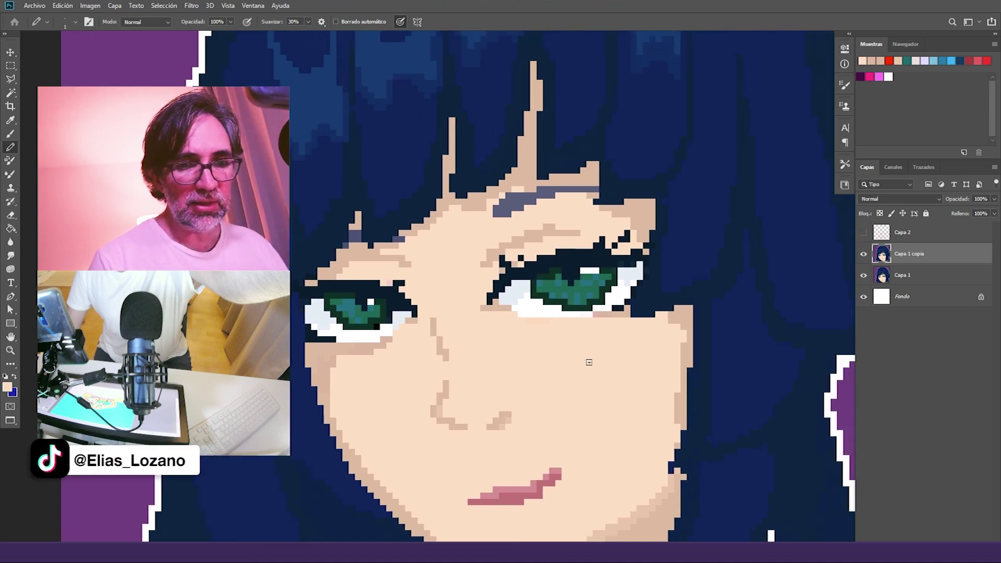
alt+click(555, 349)
drag(554, 362, 573, 310)
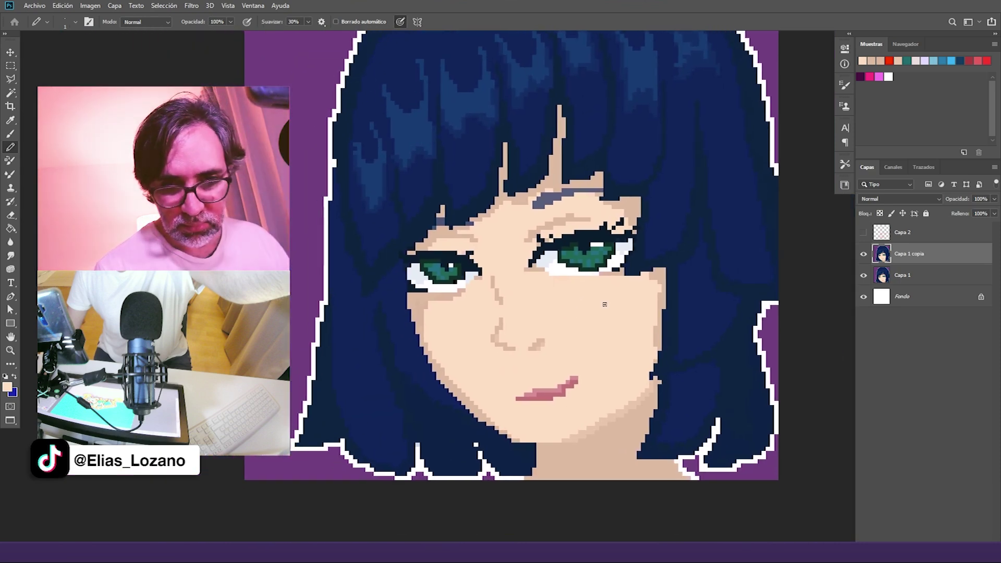
Step: Soften the shadow edge along the right cheek and jawline with an intermediate skin tone
scroll(604, 304, up, 3)
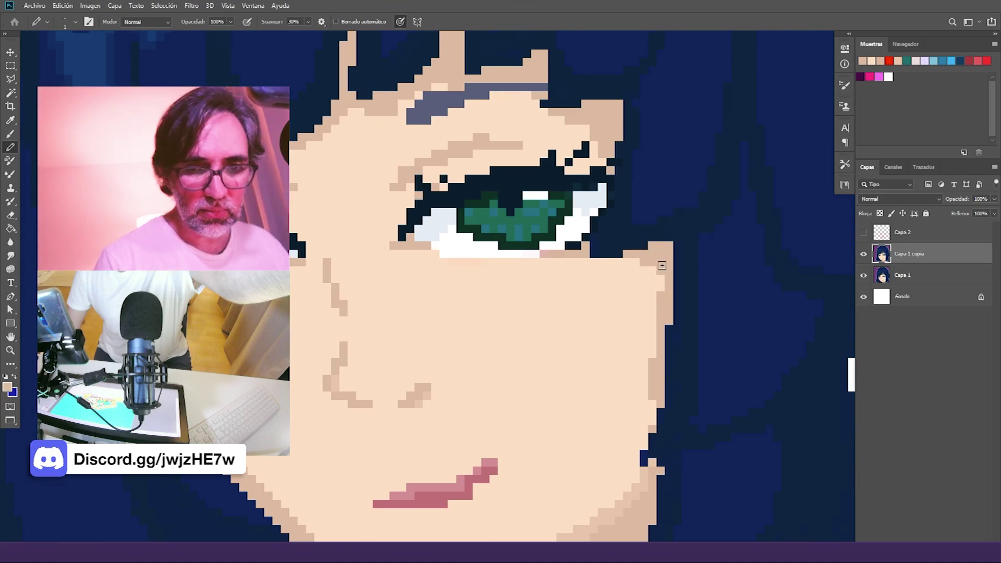
scroll(656, 287, down, 3)
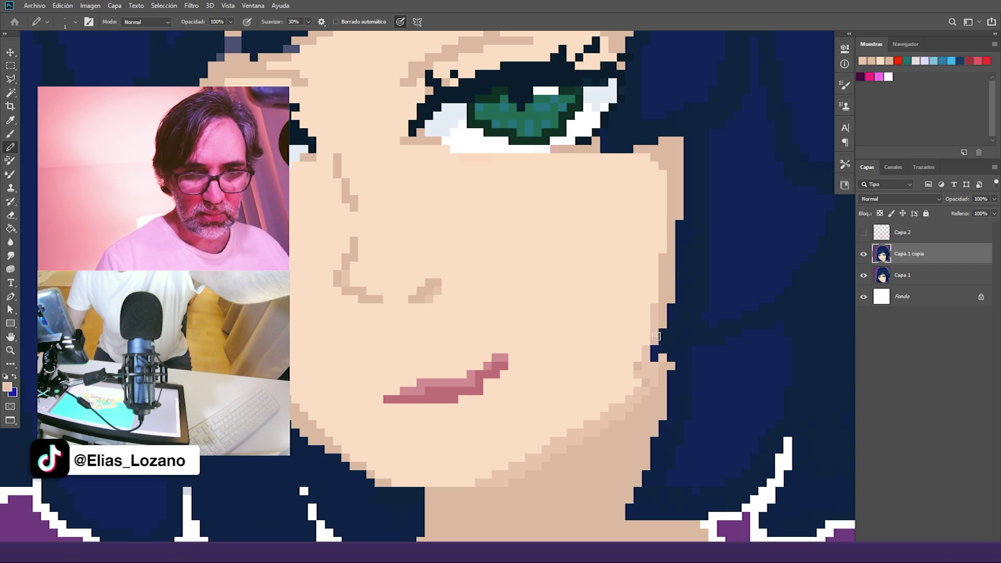
click(641, 368)
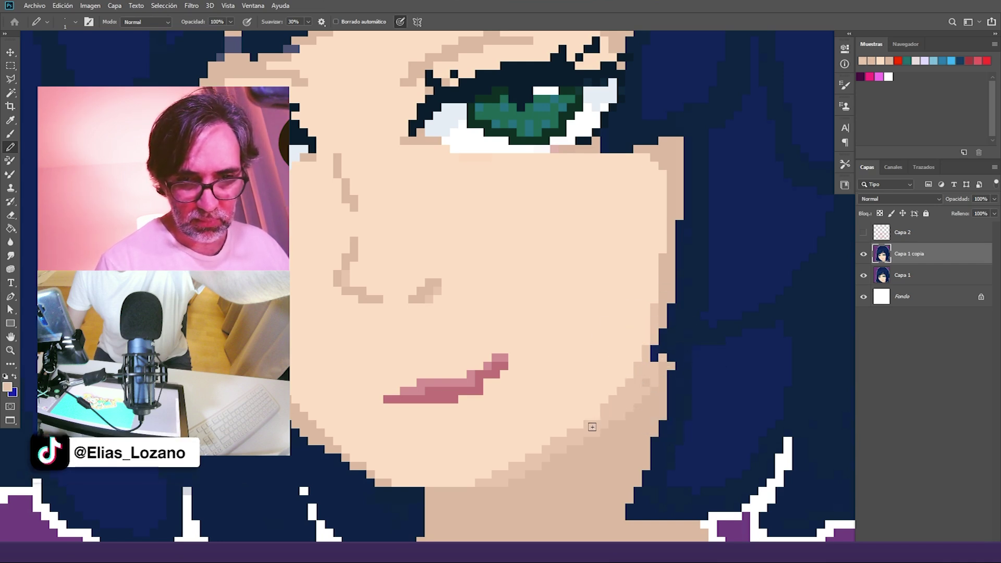
scroll(617, 395, down, 10)
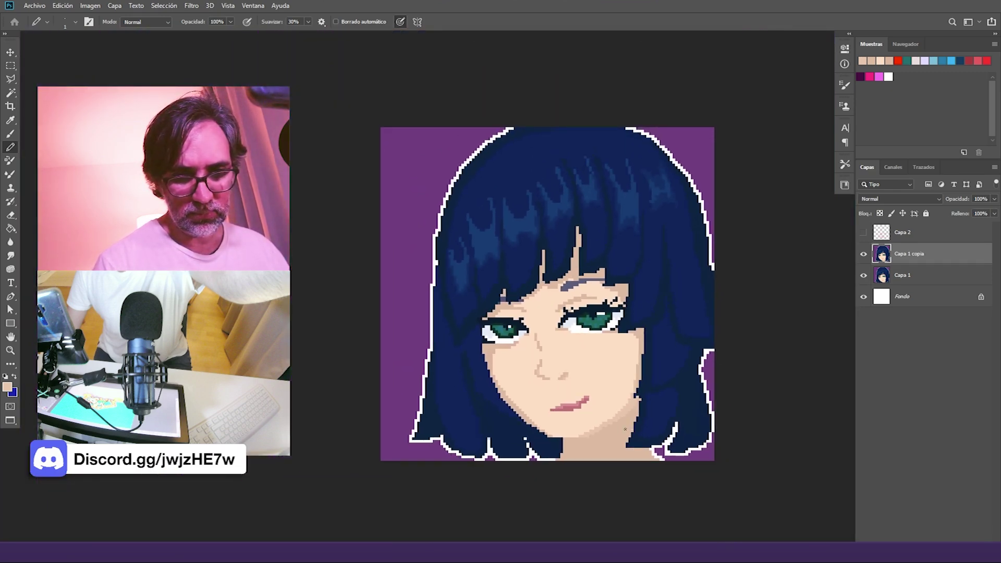
scroll(625, 429, up, 10)
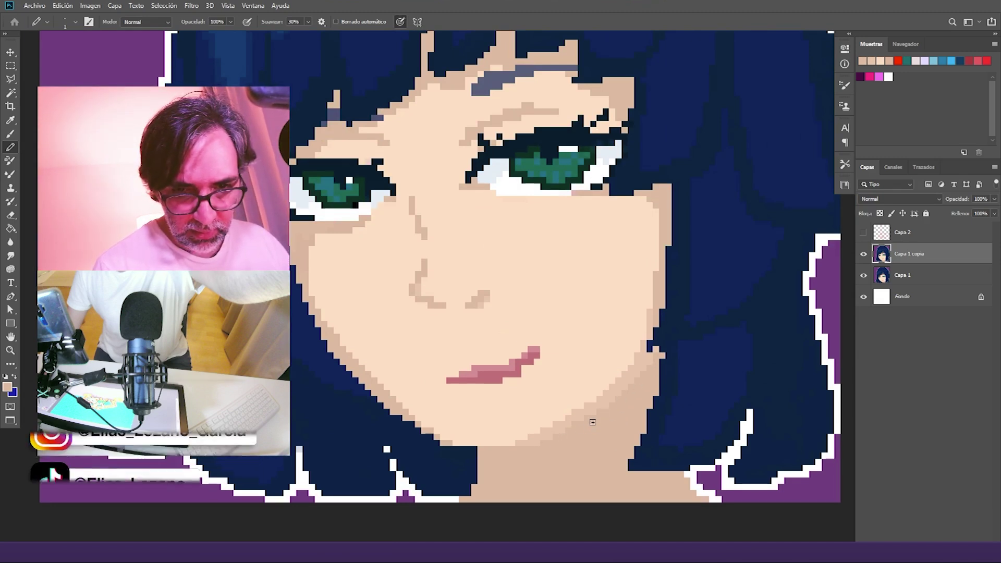
drag(570, 427, 663, 361)
drag(572, 365, 513, 424)
scroll(496, 334, up, 4)
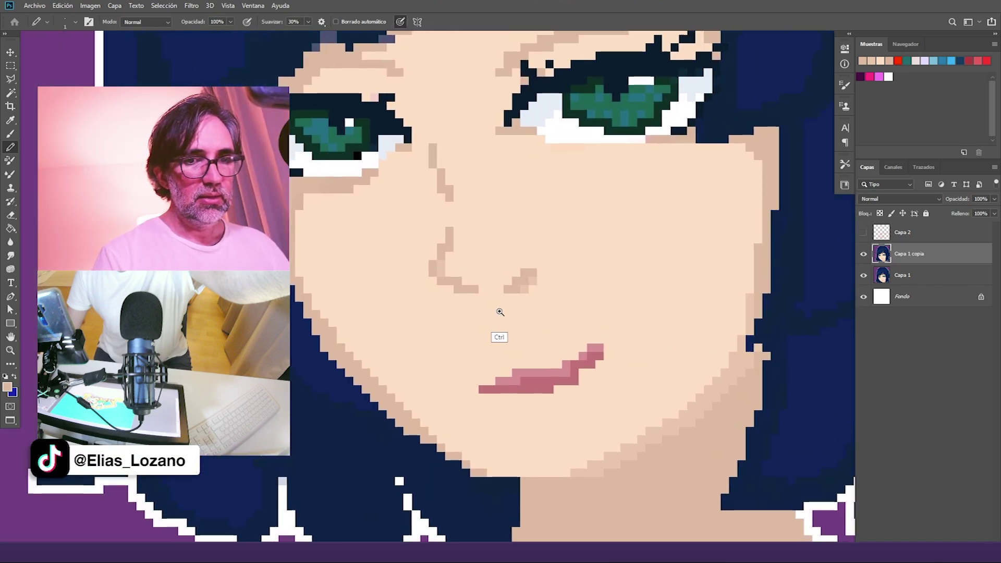
Step: Sample the intermediate skin tone and soften the upper end of the nose tip outline
alt+click(512, 314)
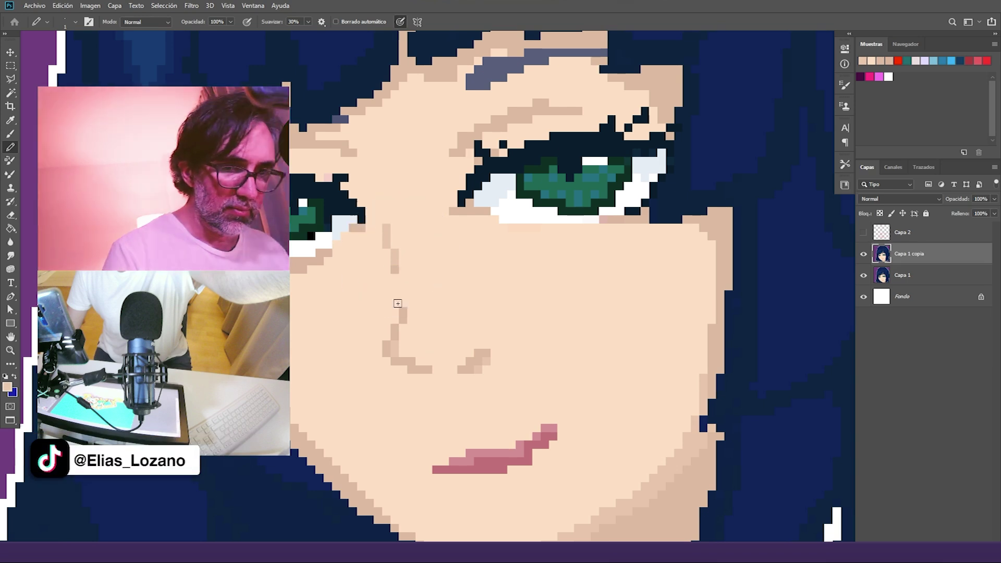
drag(396, 330, 404, 320)
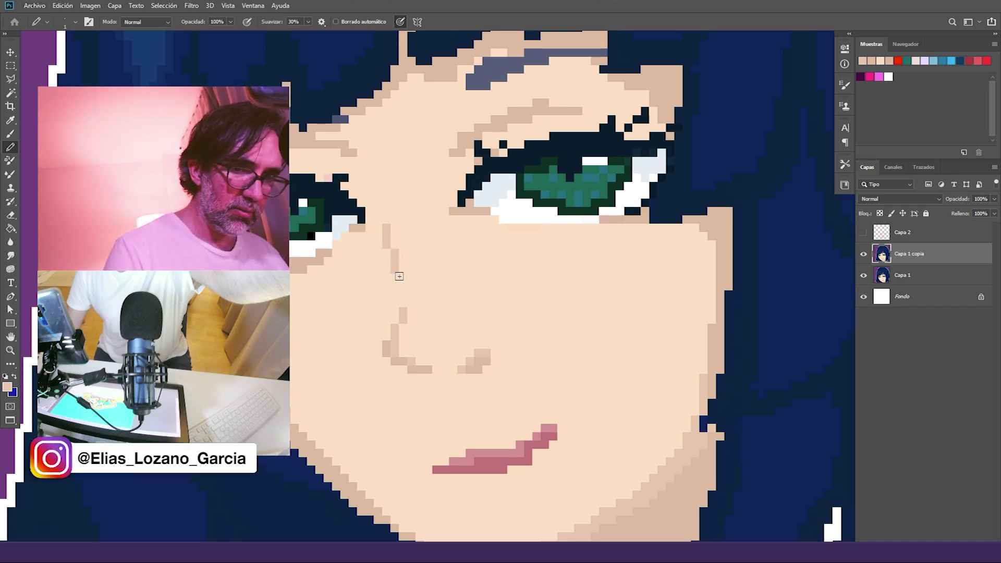
Step: Try to join the nose bridge line to the nose tip outline with intermediate skin pixels
drag(403, 287, 403, 298)
click(405, 302)
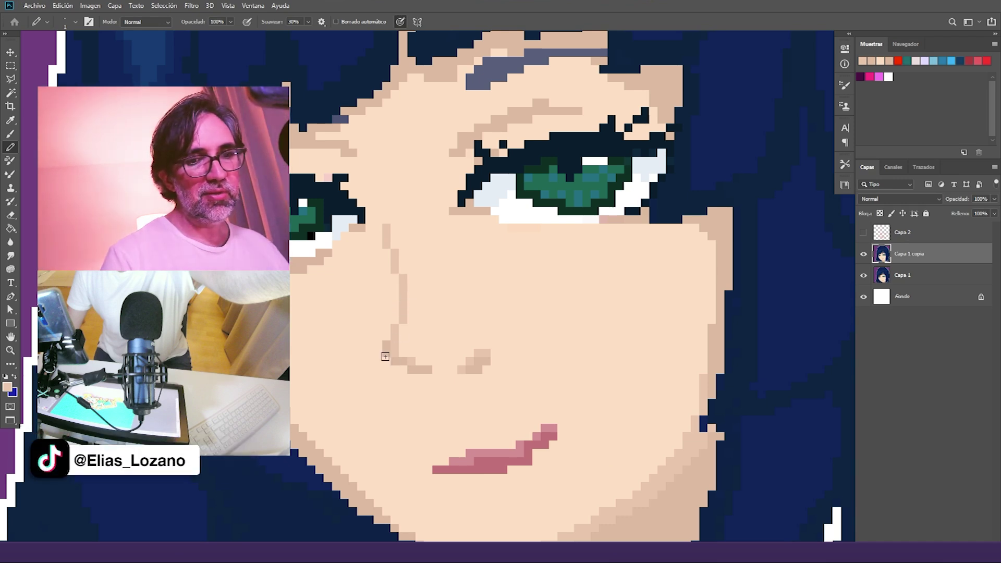
key(ctrl+z)
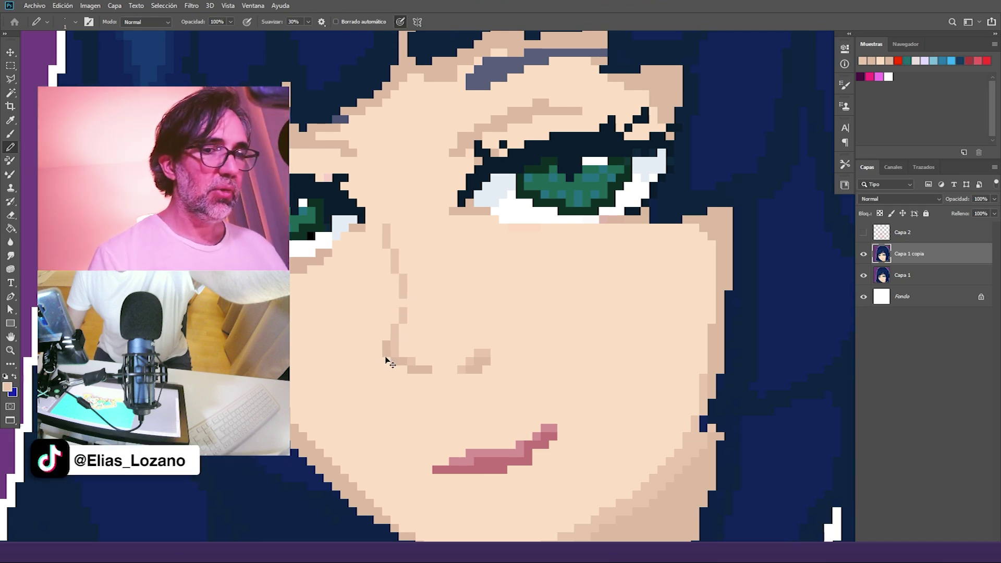
Step: Choose a slightly lighter skin tone and paint a small highlight on the nose tip
drag(473, 360, 460, 337)
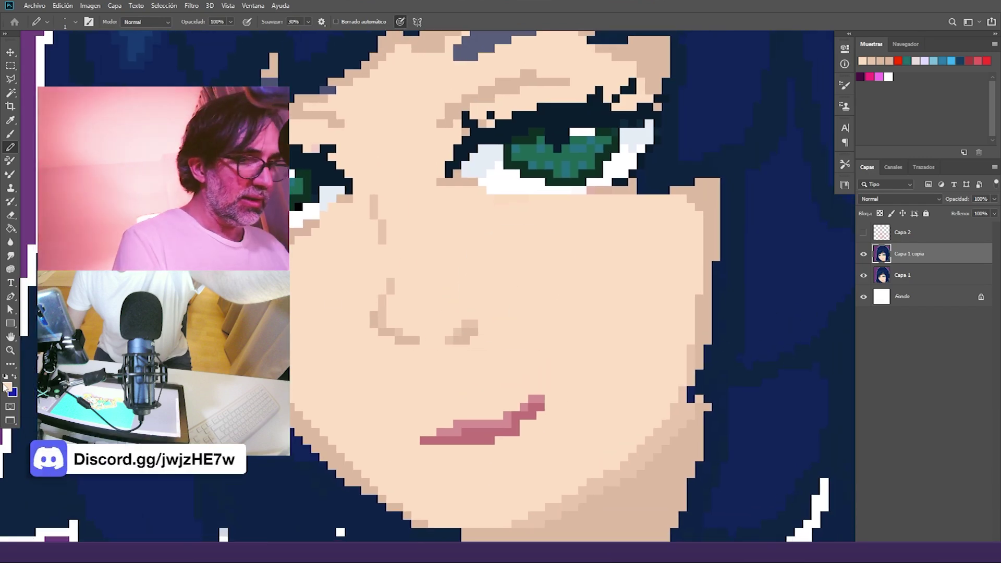
click(7, 387)
click(527, 286)
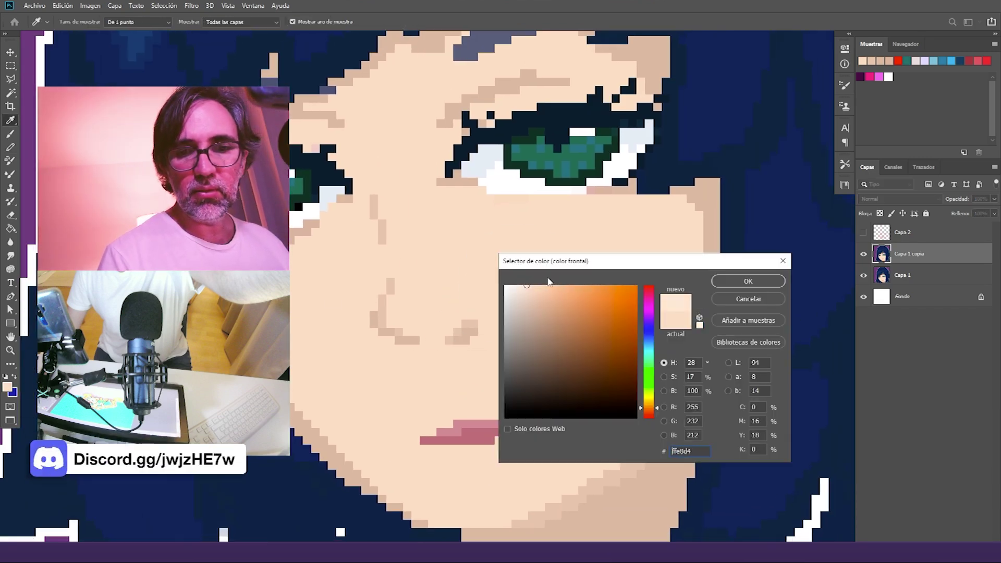
click(731, 280)
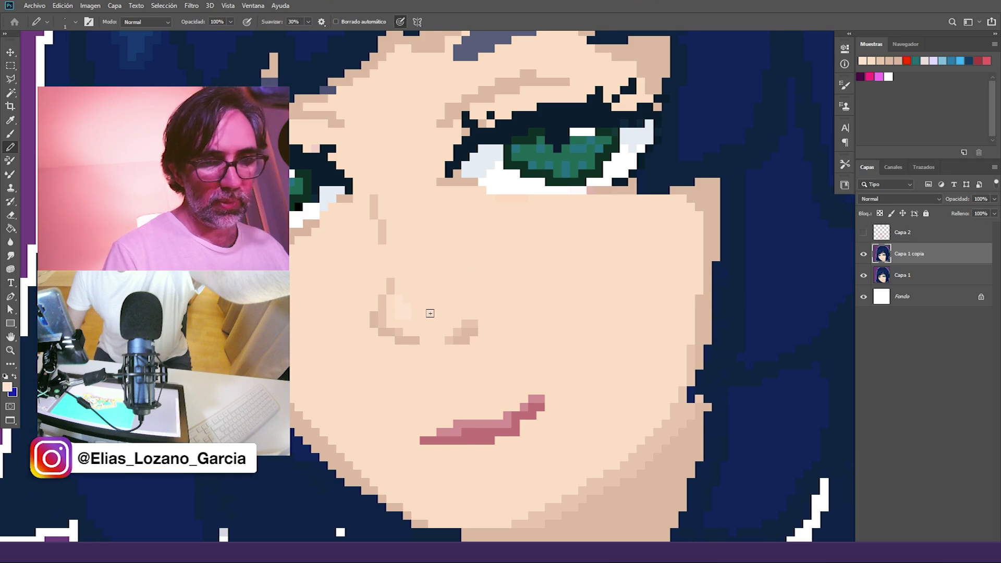
Step: Set the foreground colour to white, ffffff, and paint a small highlight on the nose tip
click(7, 387)
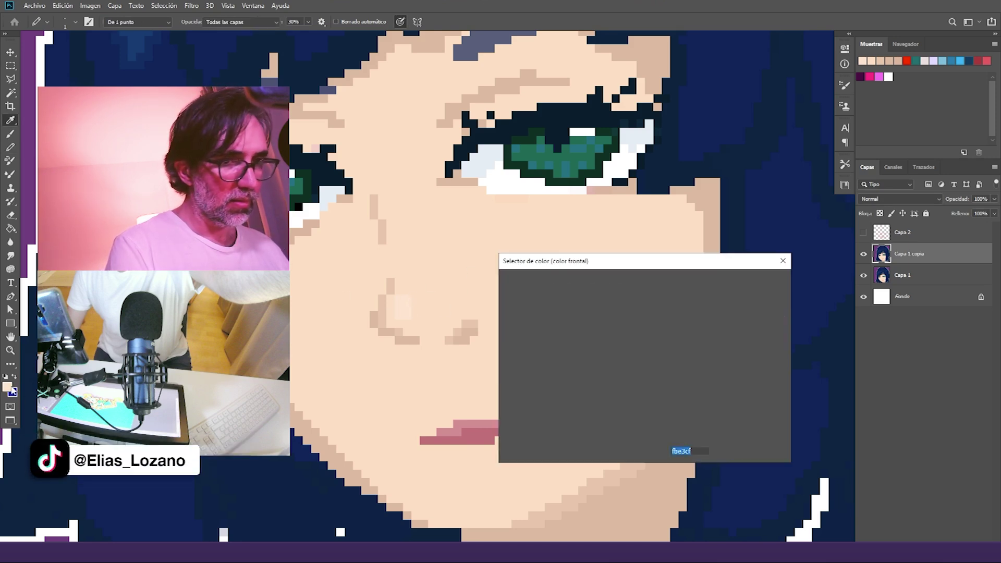
text(ffffff)
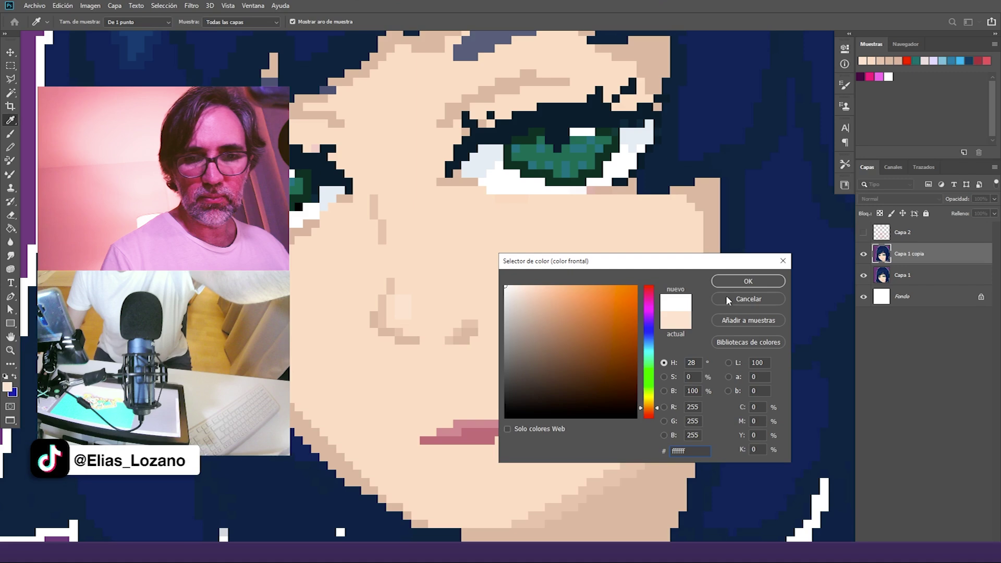
click(733, 281)
click(405, 300)
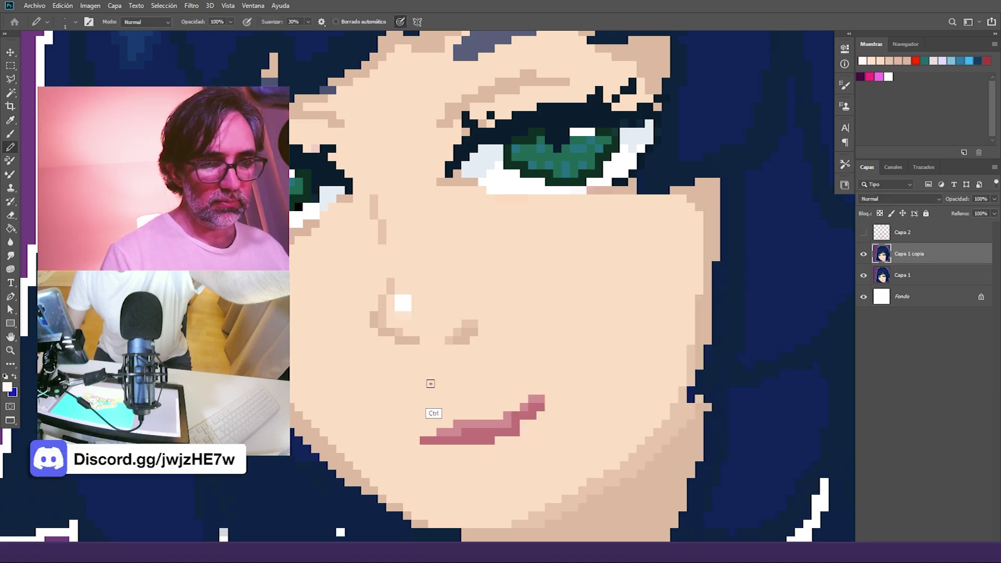
click(399, 315)
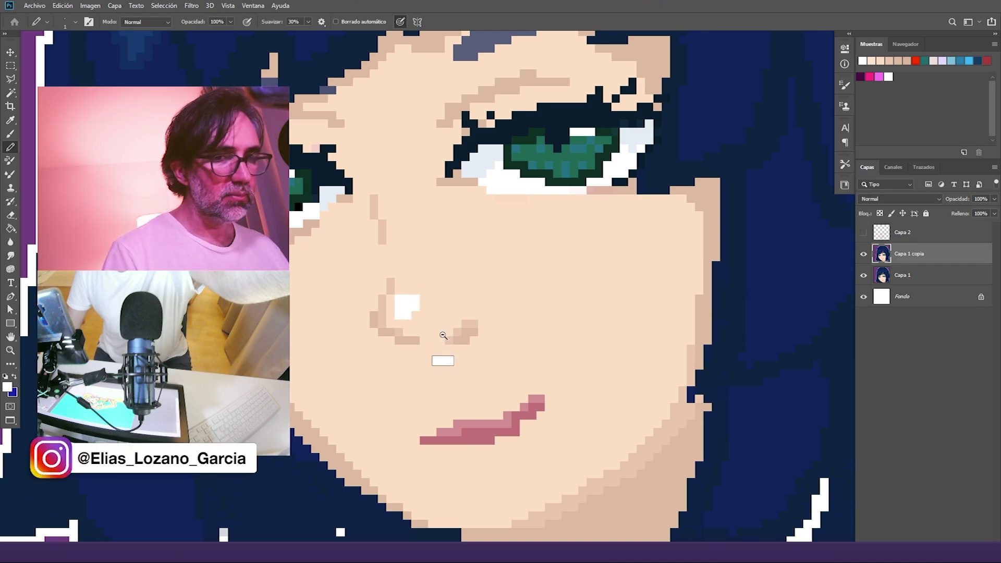
scroll(447, 365, down, 2)
scroll(467, 354, down, 1)
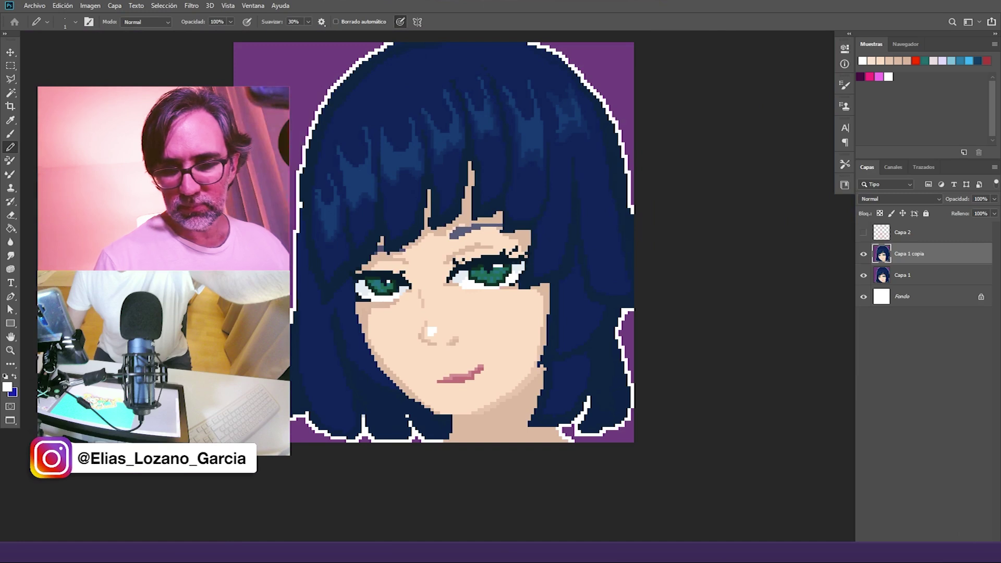
Step: Add a new layer, paint sampled skin tone over the white nose highlight, and set the layer's opacity to 57%
key(ctrl+shift+alt+n)
alt+click(459, 301)
click(433, 330)
drag(996, 200, 971, 219)
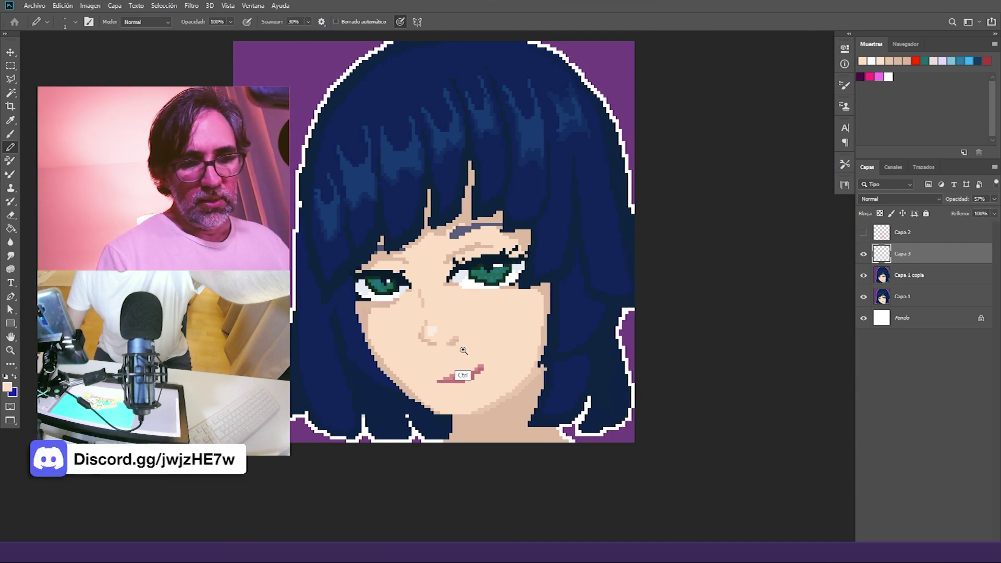
Step: Merge the nose highlight layer Capa 3 with the portrait layer Capa 1 copia
scroll(464, 357, up, 5)
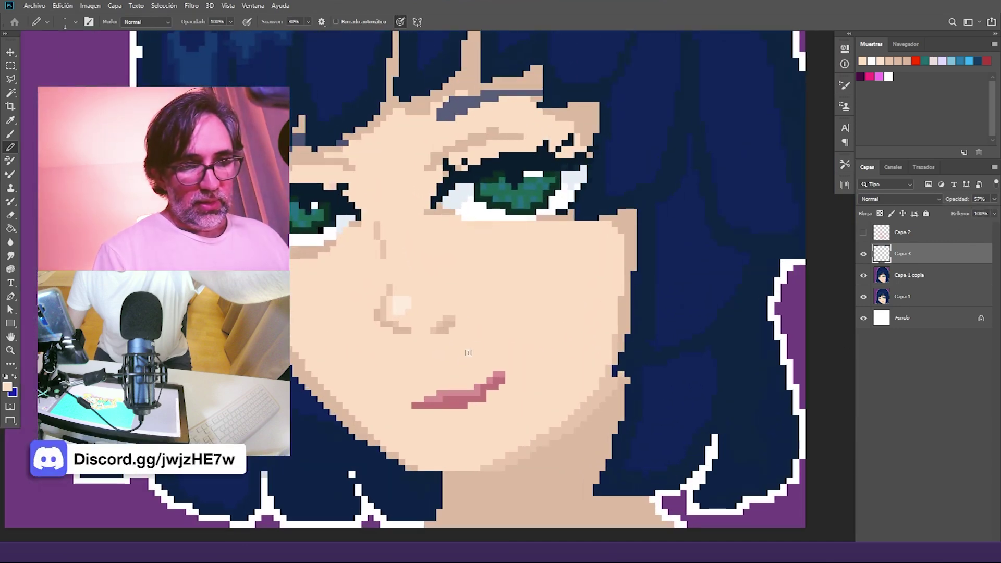
drag(418, 330, 447, 361)
shift+click(904, 275)
key(ctrl+e)
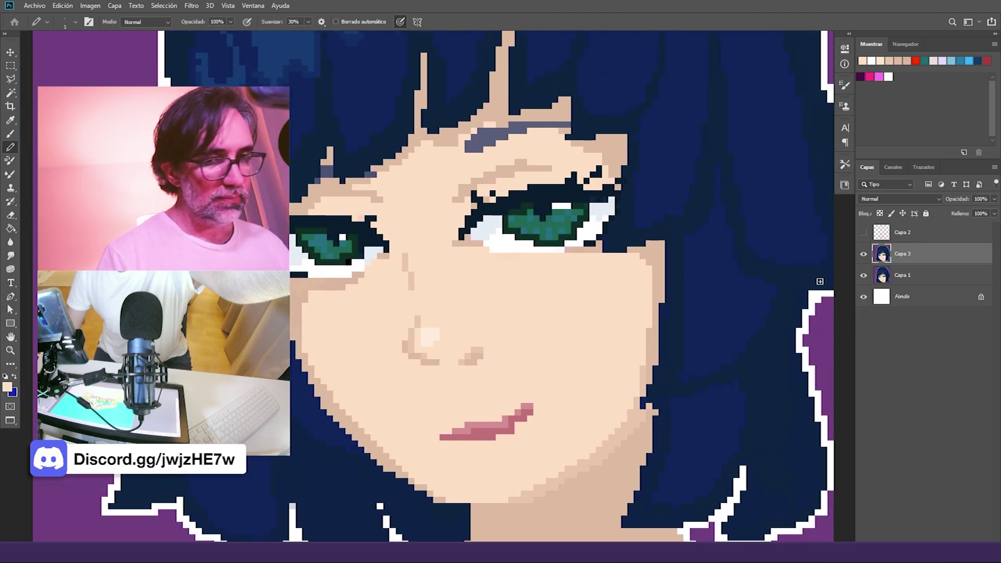
Step: Paint a pale highlight line along the right eye's lower lid, just below the white of the eye
scroll(523, 263, up, 3)
scroll(522, 262, up, 3)
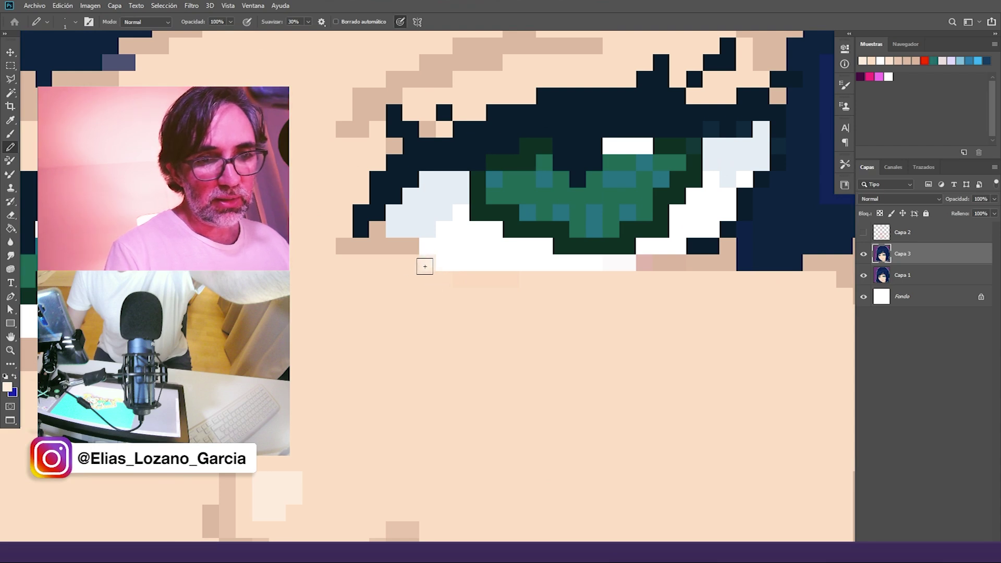
alt+click(428, 250)
click(407, 247)
alt+click(428, 269)
drag(446, 277, 644, 280)
mouse_move(514, 324)
mouse_down()
mouse_move(649, 334)
mouse_move(679, 370)
mouse_move(776, 357)
mouse_up()
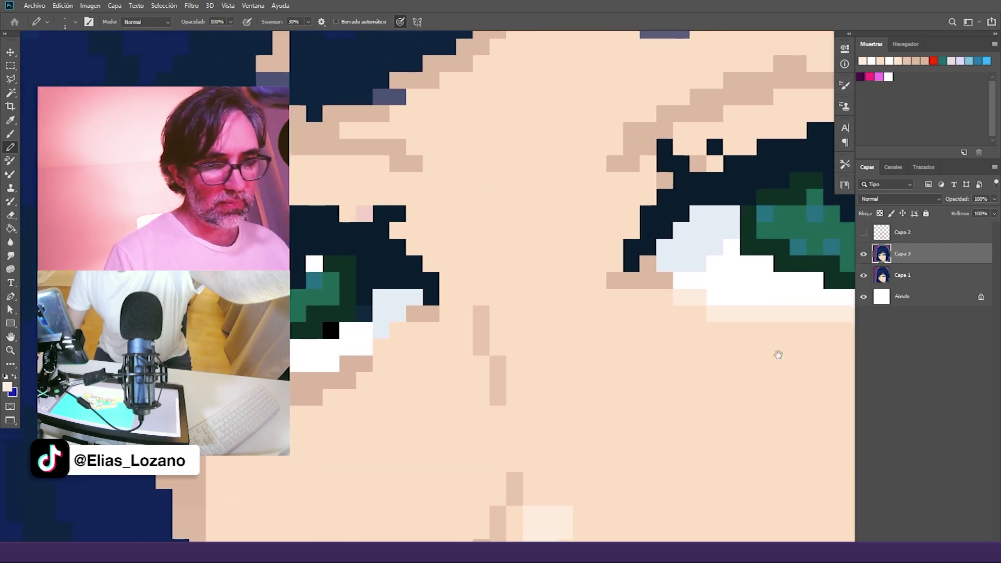
Step: Extend the skin shadow under the left eye up towards its inner corner with the sampled shadow tone
alt+click(319, 388)
drag(316, 392, 303, 297)
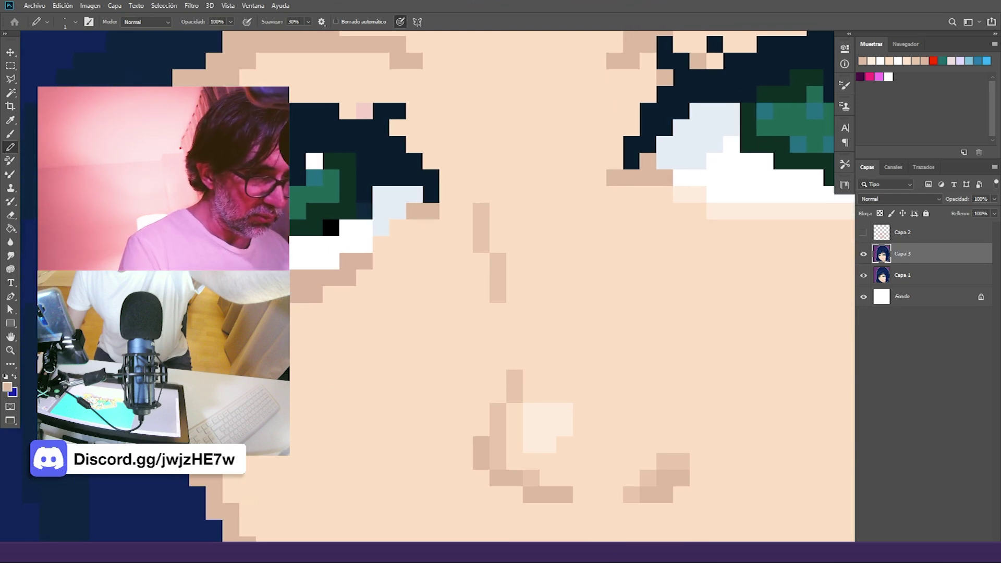
mouse_move(315, 284)
mouse_down()
mouse_move(357, 268)
mouse_move(398, 226)
mouse_move(417, 227)
mouse_move(328, 295)
mouse_up()
Step: Sample the pale nose highlight tone and paint a highlight along the left eye's lower lid
alt+click(545, 416)
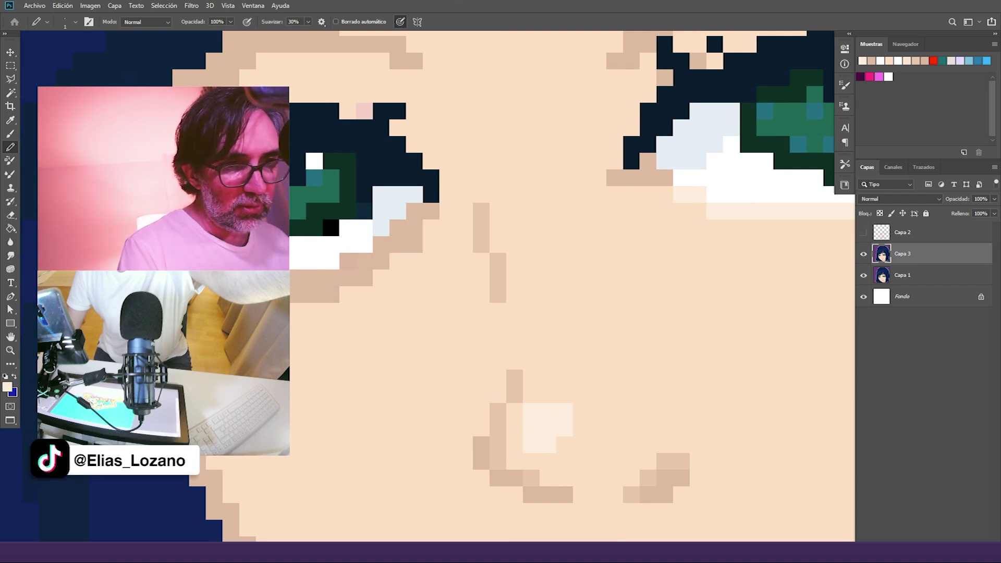
mouse_move(321, 272)
mouse_down()
mouse_move(391, 230)
mouse_move(377, 252)
mouse_up()
scroll(377, 252, down, 5)
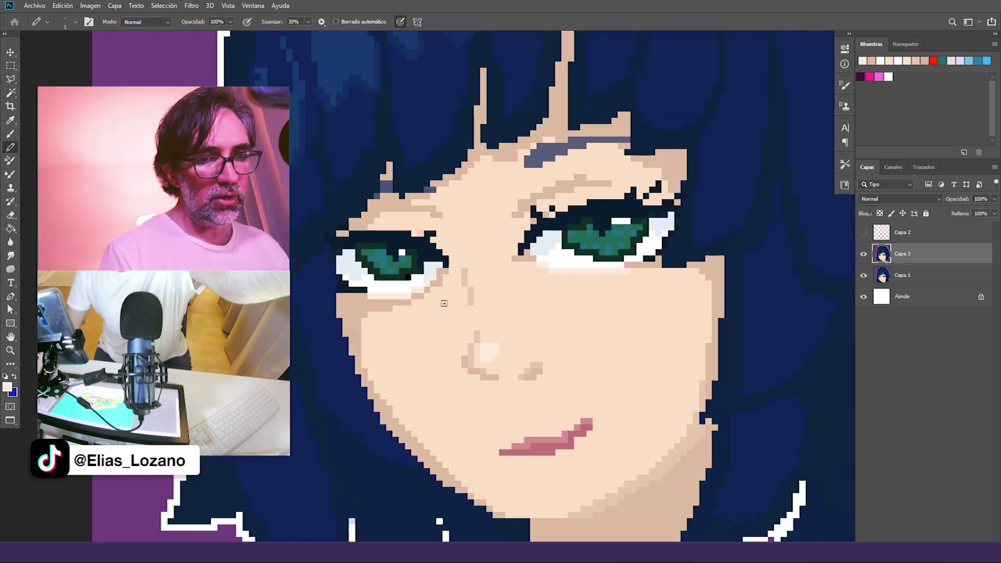
Step: Sample the dark outline colour and extend the left eye's lower outline at its outer corner
alt+click(353, 295)
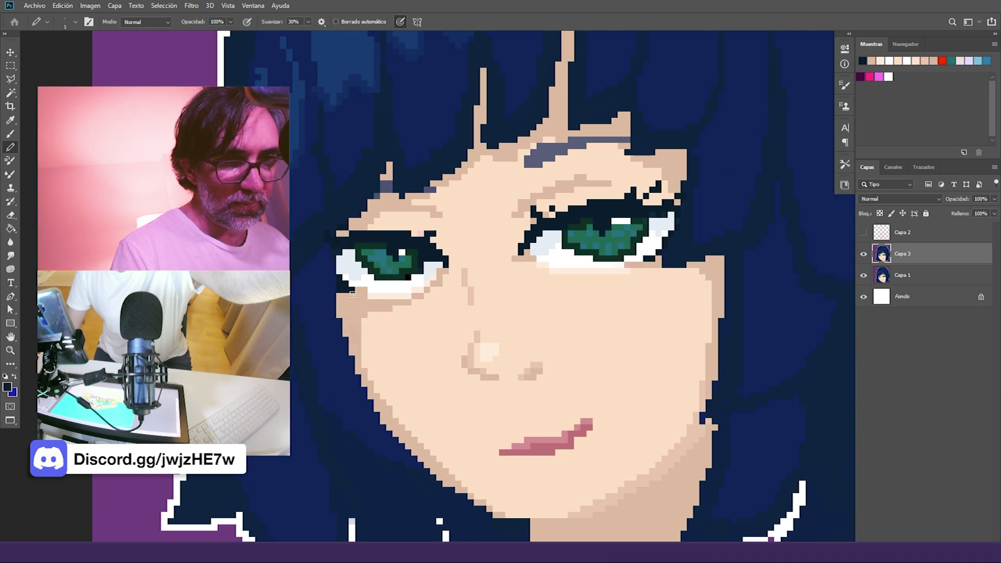
alt+click(365, 290)
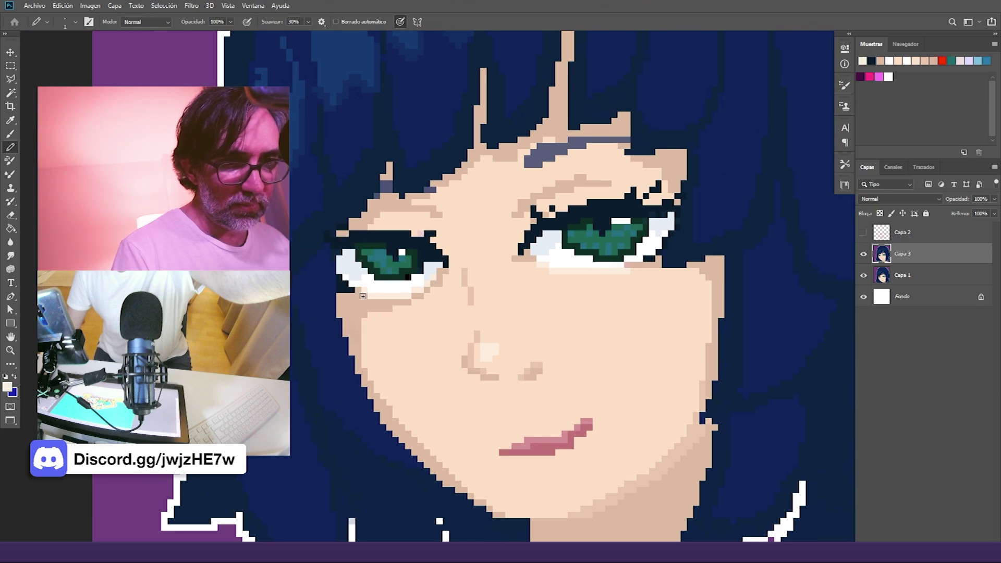
alt+click(360, 295)
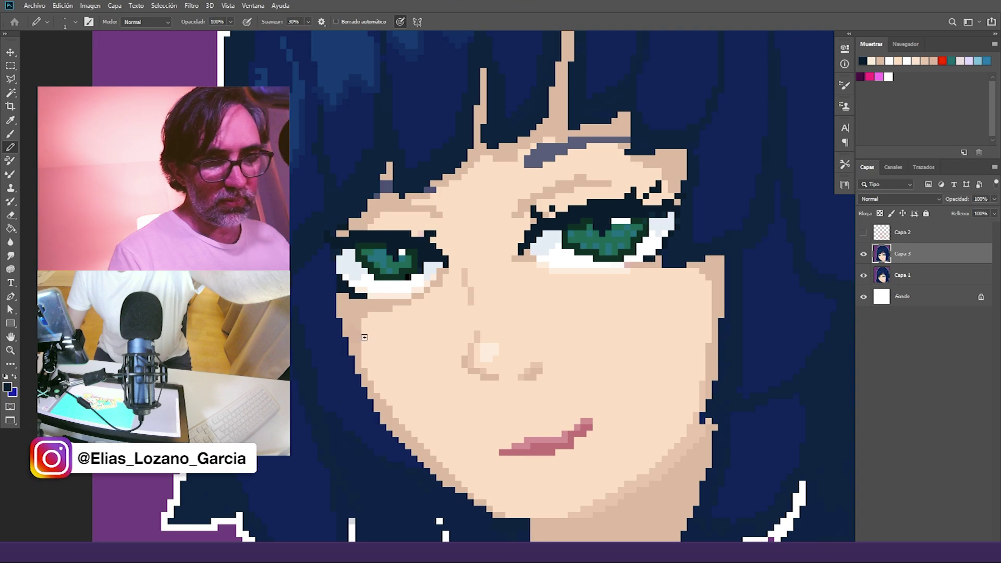
Step: Check the corrected face against the red guide lines by showing and hiding layer Capa 2
alt+click(346, 323)
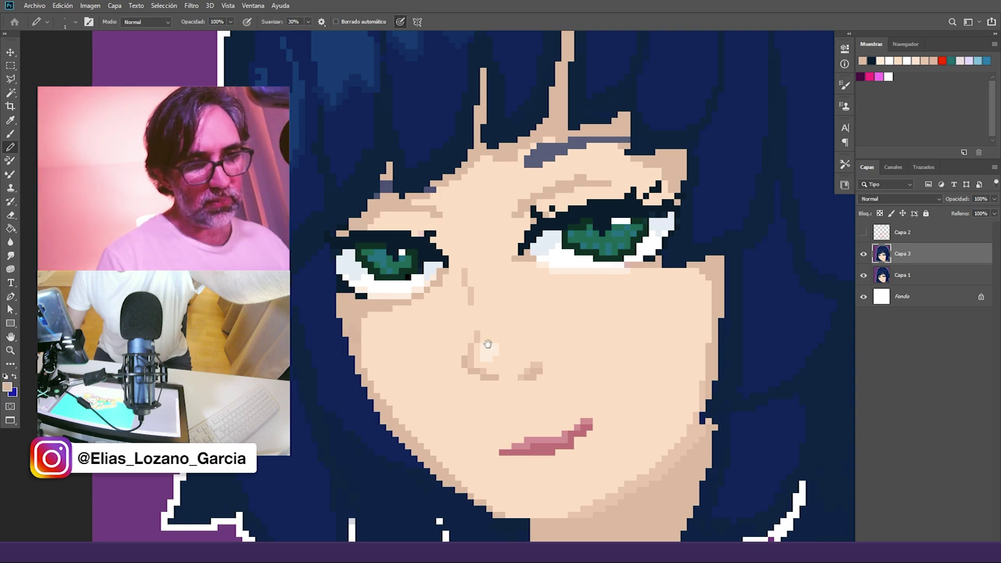
mouse_move(488, 348)
mouse_down()
mouse_move(502, 371)
mouse_move(486, 355)
mouse_up()
ctrl+alt+click(501, 370)
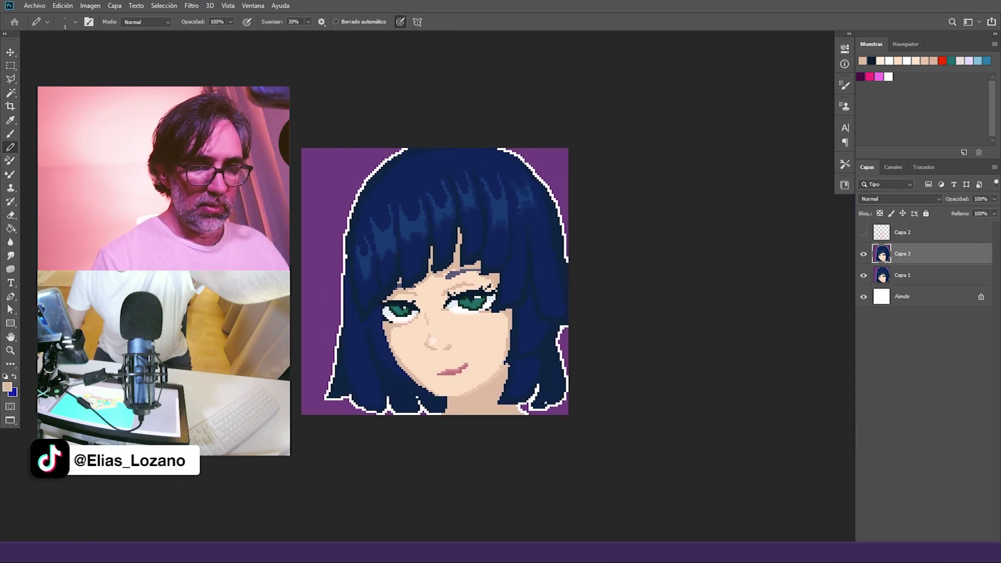
ctrl+click(493, 328)
ctrl+click(493, 327)
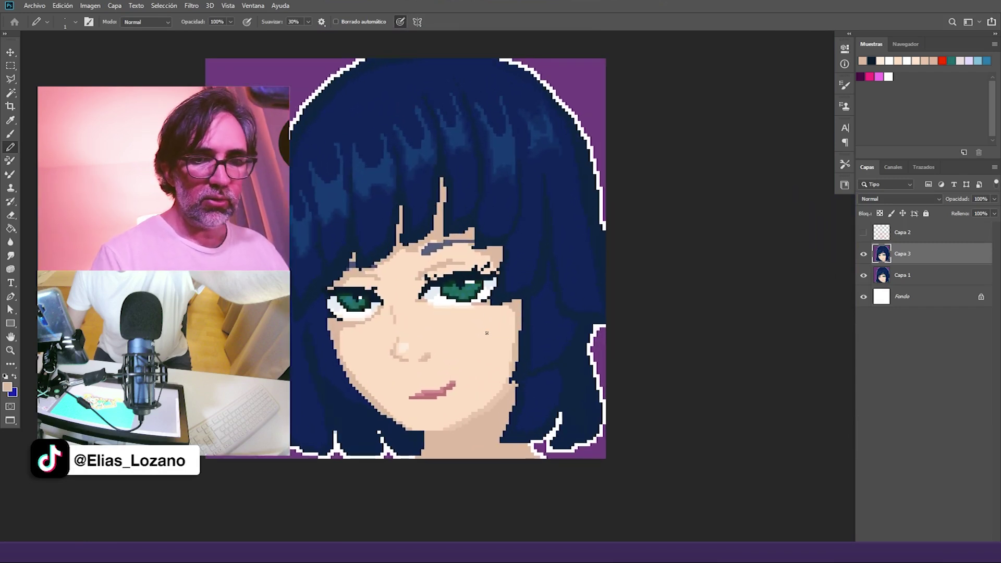
click(864, 233)
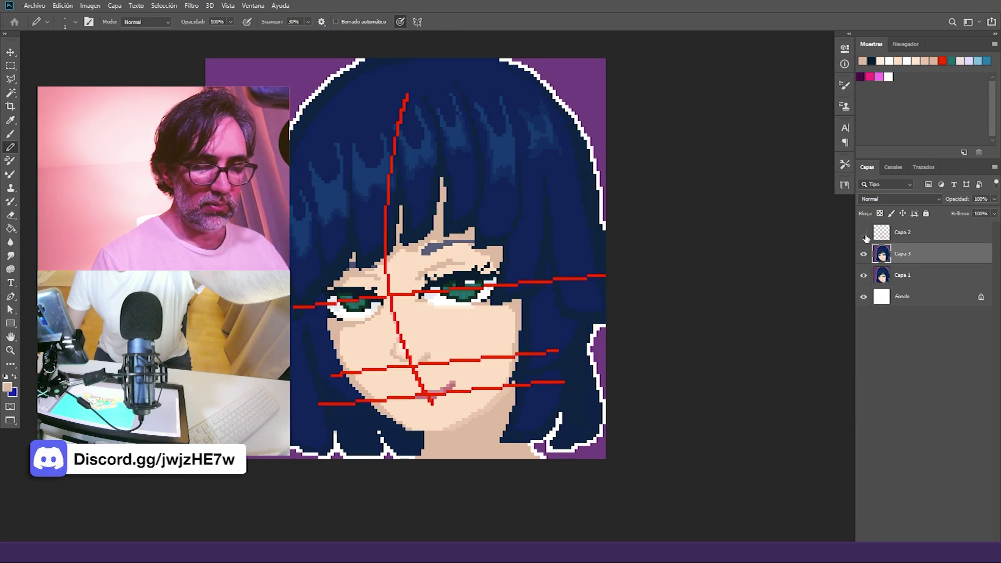
click(866, 234)
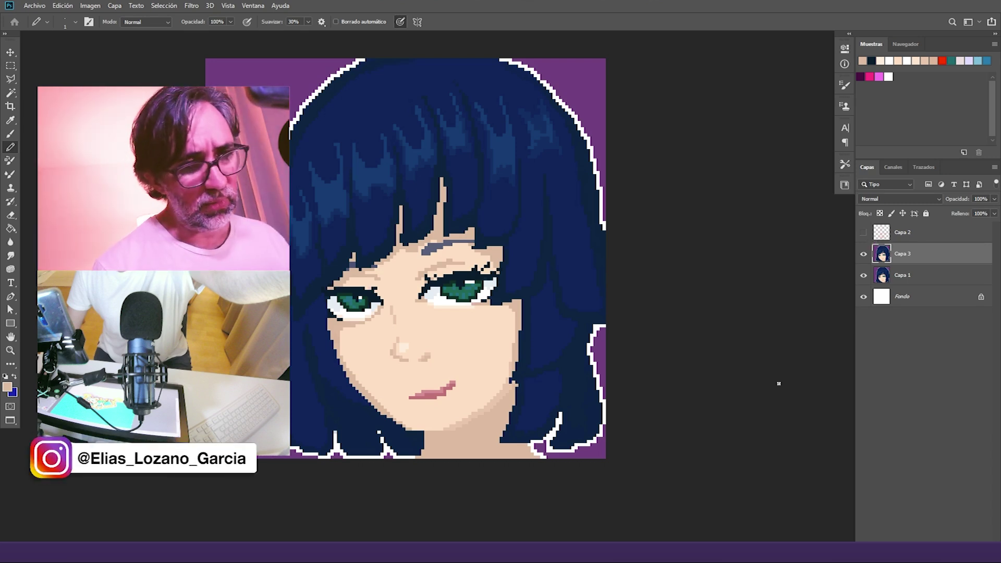
scroll(469, 330, up, 6)
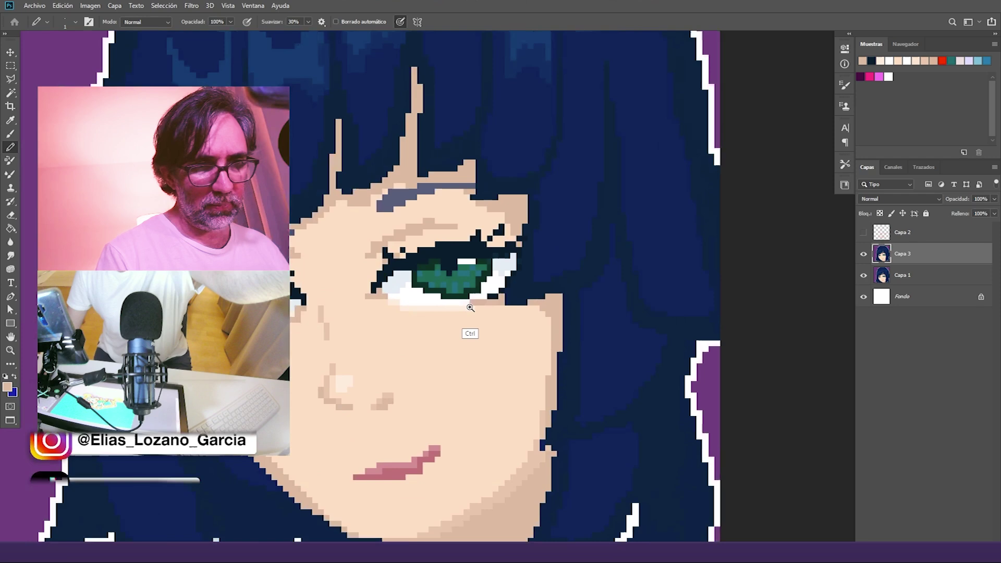
scroll(467, 283, down, 4)
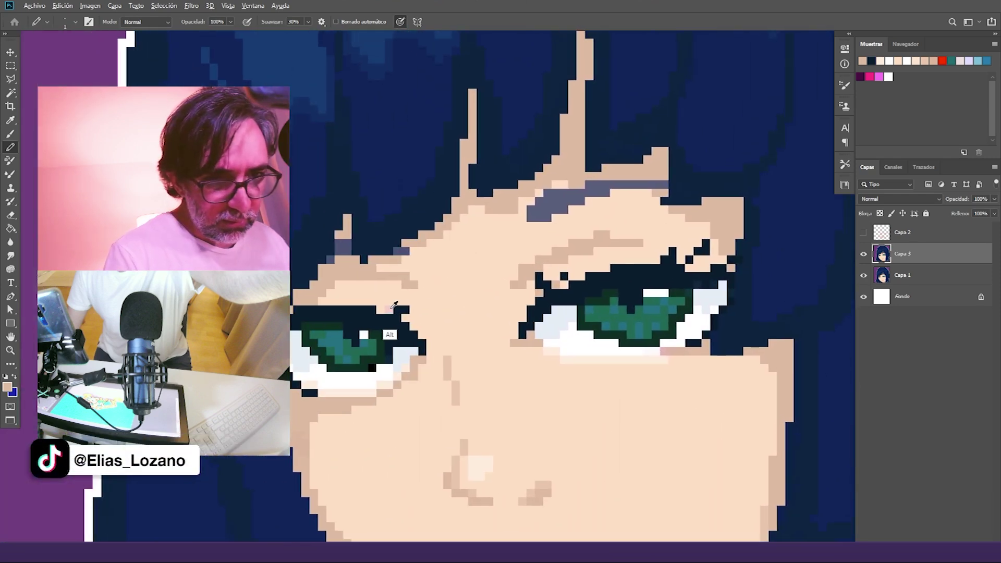
Step: Sample the pinkish skin tone above the left eye and paint it along the upper lids and inner corners of both eyes
alt+click(380, 310)
click(407, 319)
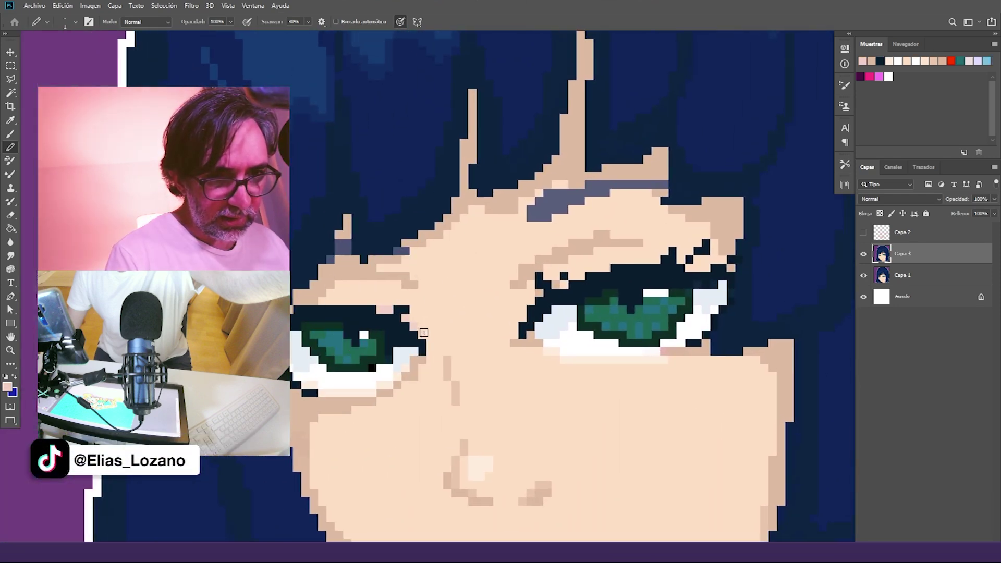
drag(375, 302, 316, 302)
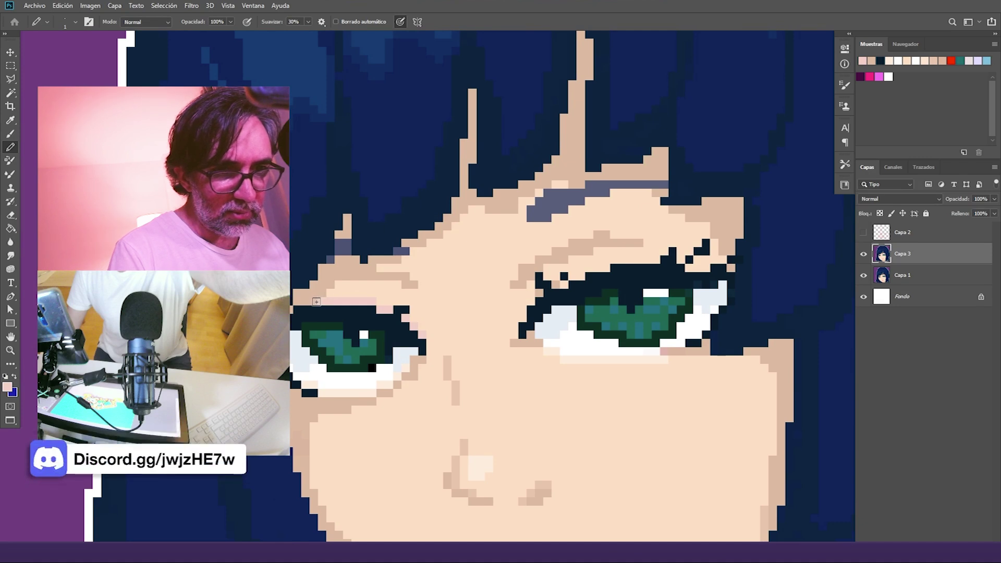
drag(531, 291, 518, 336)
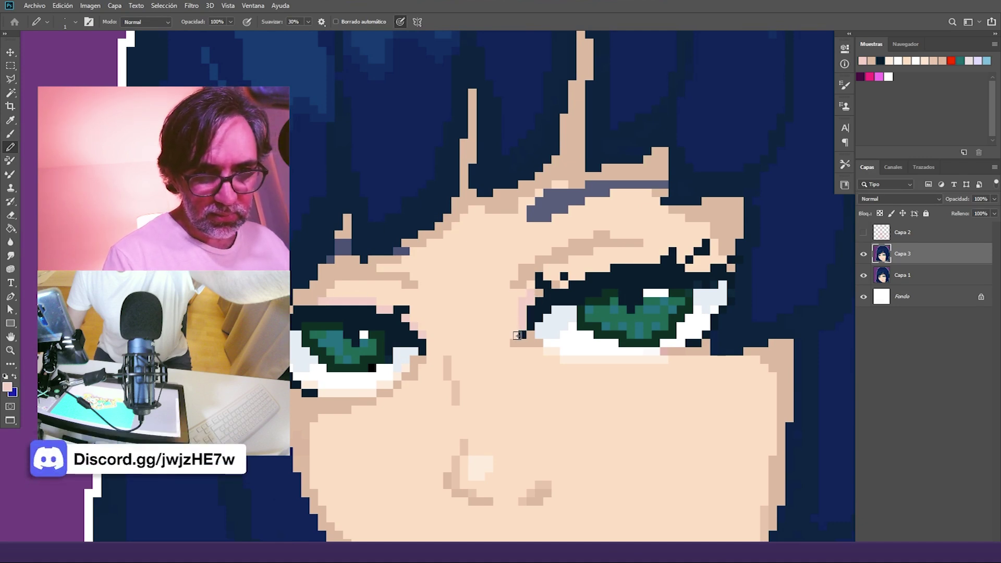
drag(574, 276, 649, 257)
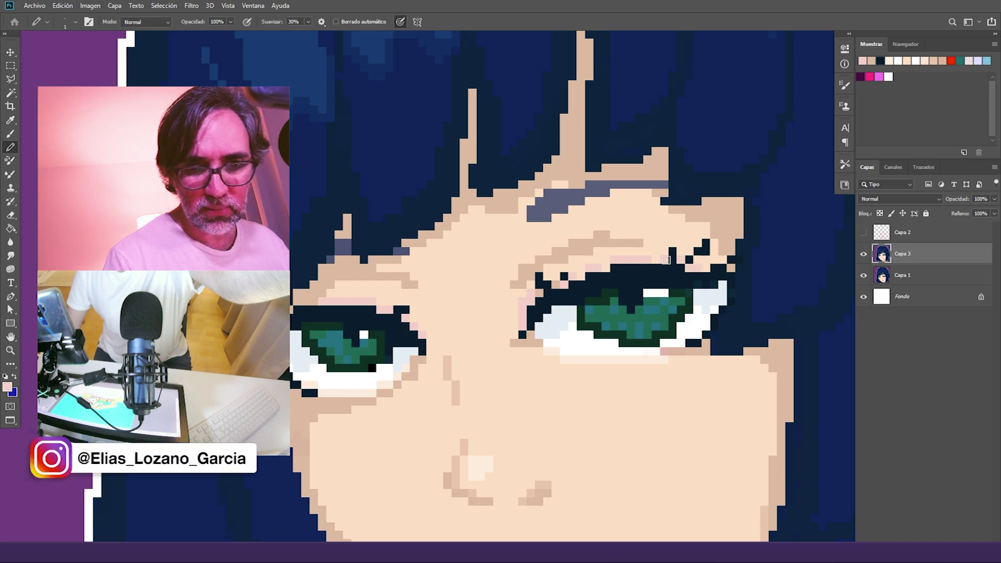
Step: Try a pink blush patch on the cheek below the right eye
drag(569, 388, 545, 346)
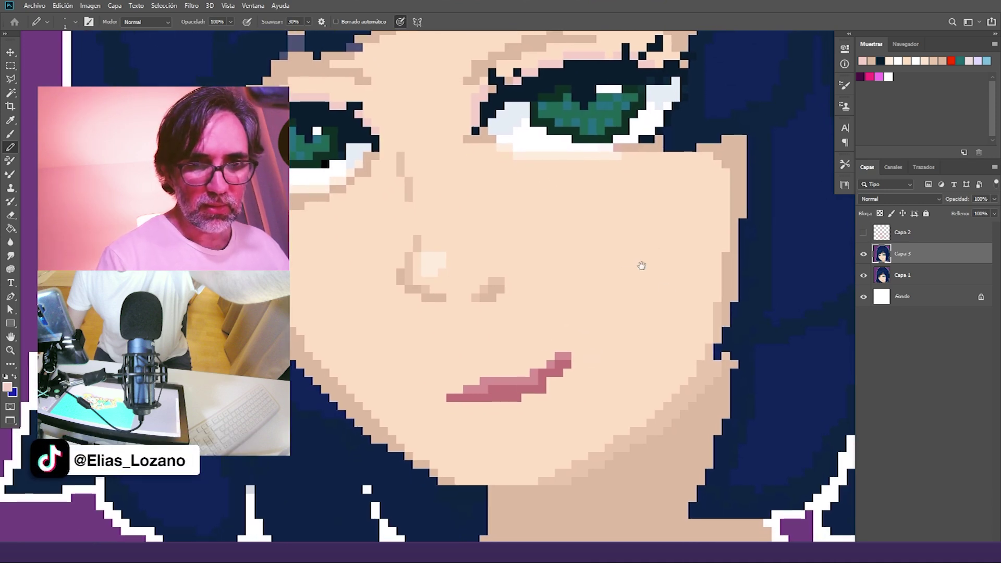
mouse_move(607, 183)
mouse_down()
mouse_move(608, 174)
mouse_move(662, 184)
mouse_move(658, 220)
mouse_up()
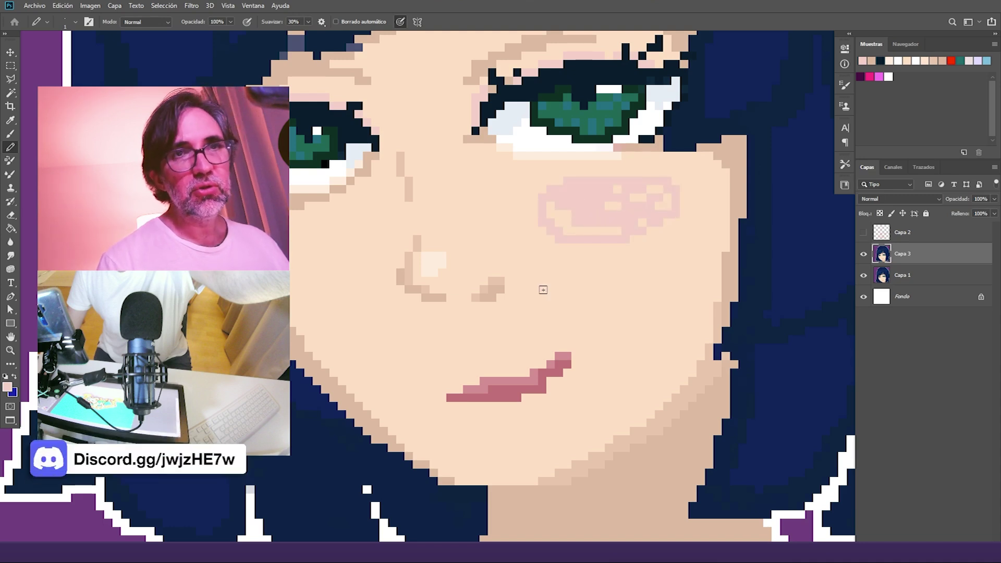
key(ctrl+z)
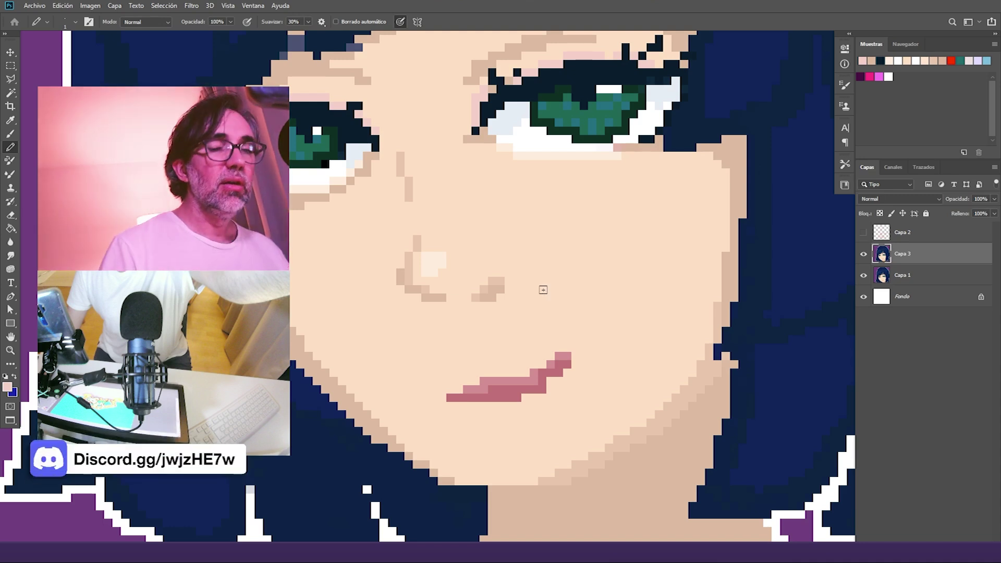
scroll(544, 309, down, 2)
scroll(544, 308, down, 3)
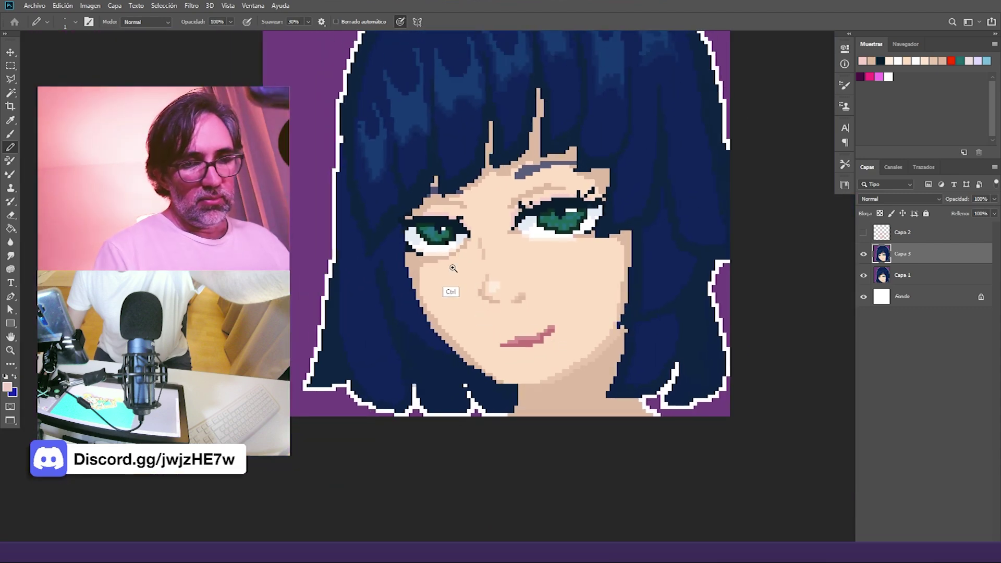
Step: Cover the inner part of the left eye's under-shadow with skin tone and paint a shadow linking its inner corner to the nose bridge
scroll(454, 291, up, 4)
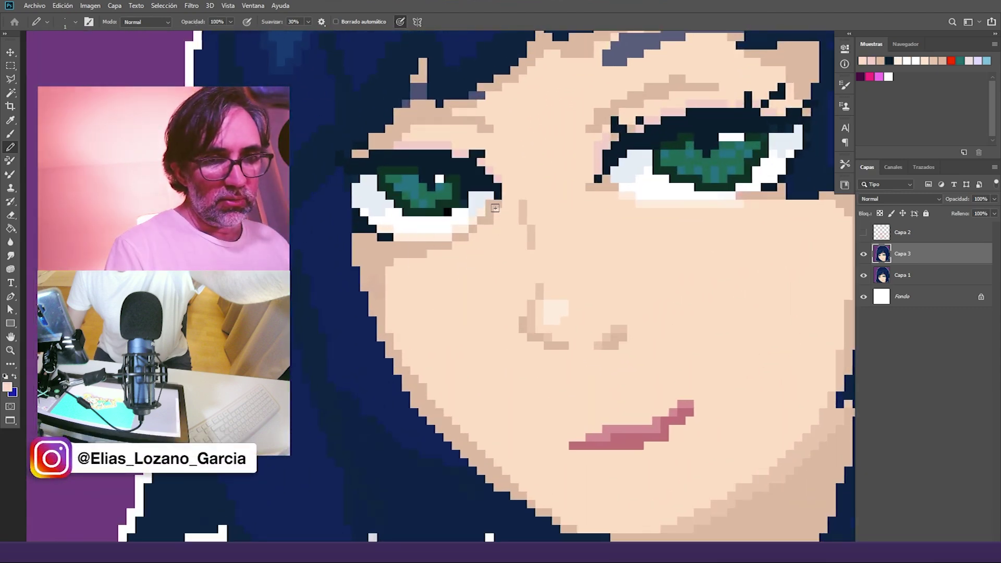
drag(468, 238, 436, 248)
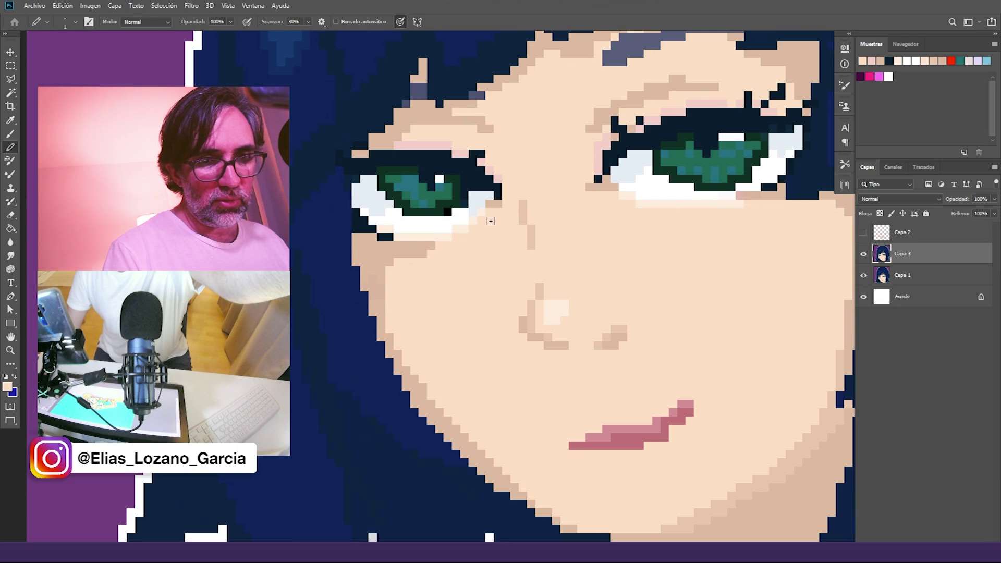
alt+click(498, 203)
mouse_move(492, 204)
mouse_down()
mouse_move(515, 212)
mouse_move(531, 238)
mouse_up()
click(506, 197)
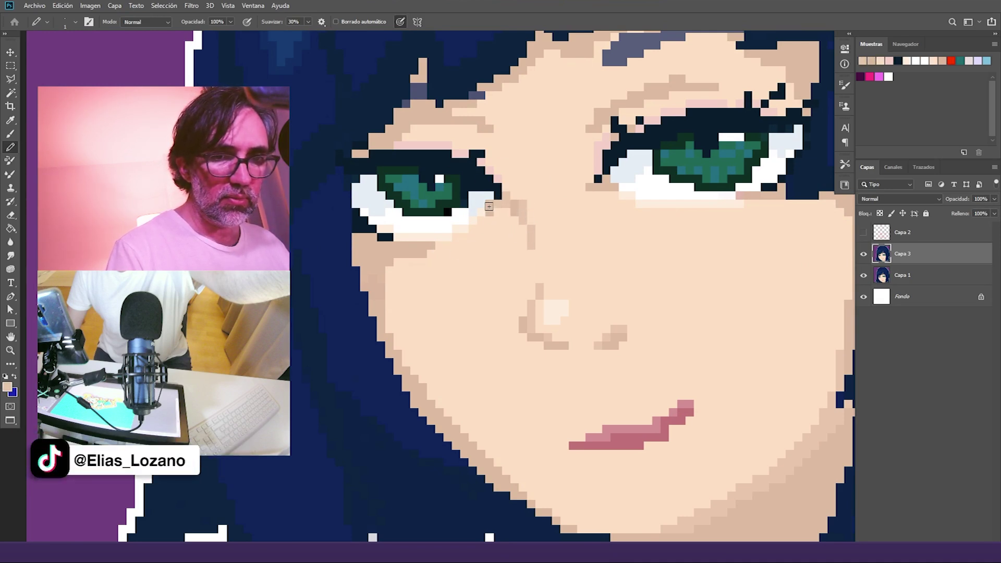
drag(494, 212, 515, 221)
click(525, 228)
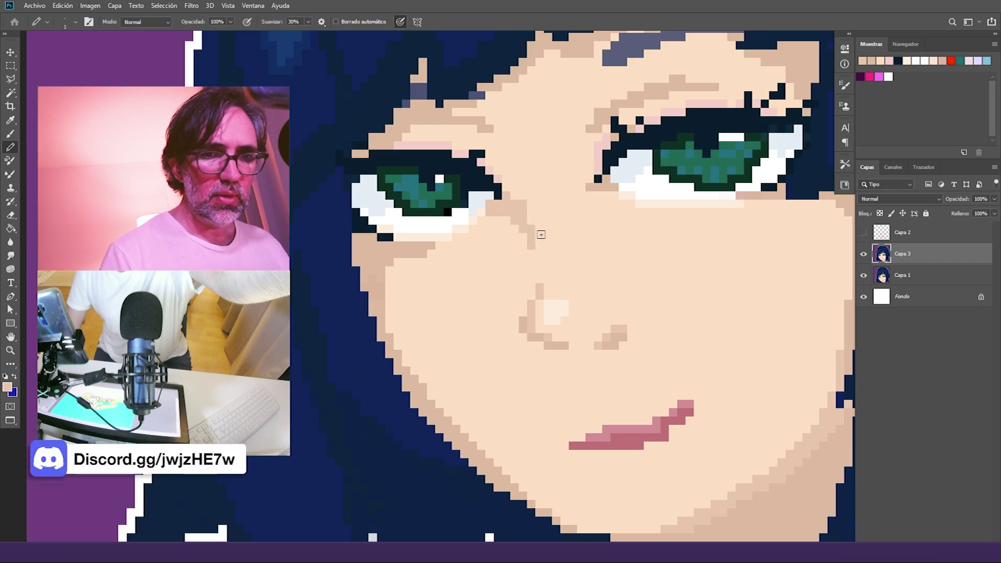
Step: Compare the whole portrait before and after the retouch by toggling the visibility of layer Capa 3
ctrl+alt+click(562, 293)
ctrl+alt+click(565, 306)
ctrl+alt+click(571, 310)
ctrl+alt+click(578, 314)
scroll(608, 338, down, 1)
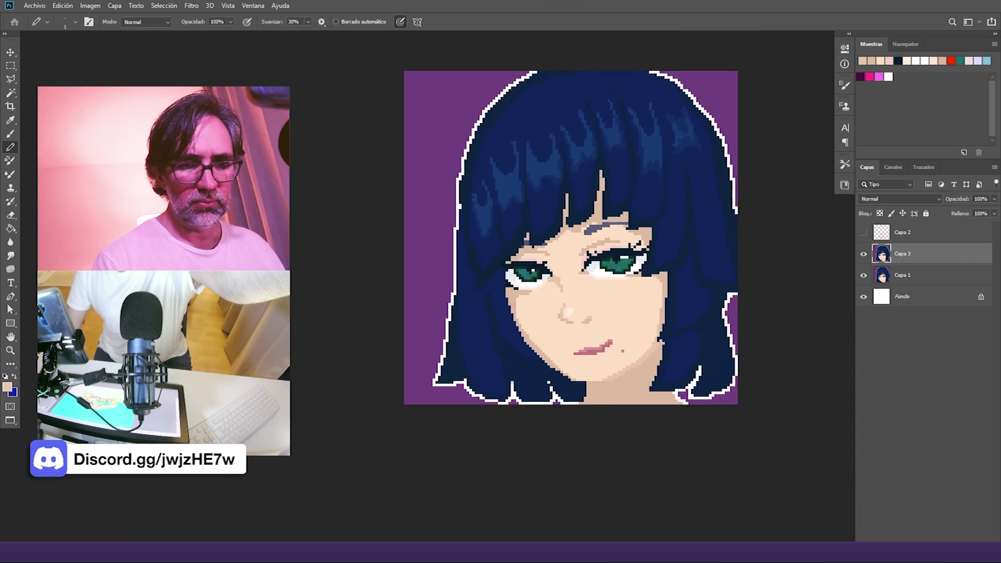
drag(622, 374, 514, 343)
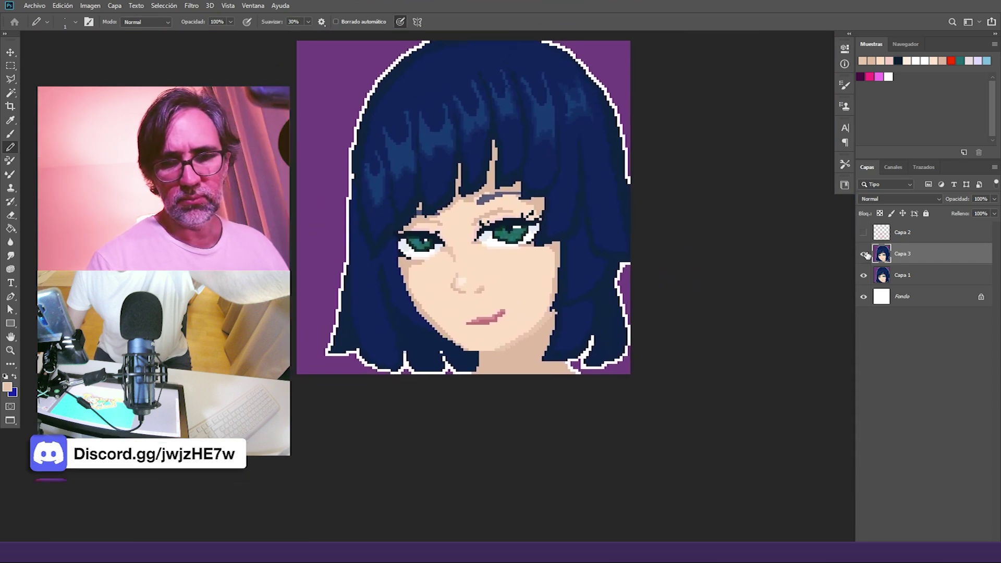
click(864, 257)
click(864, 257)
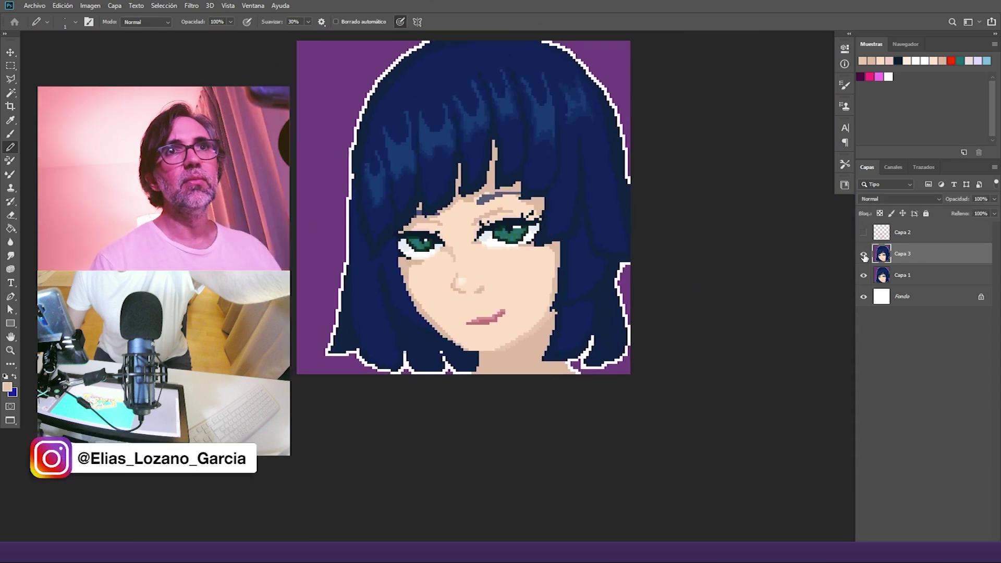
click(864, 255)
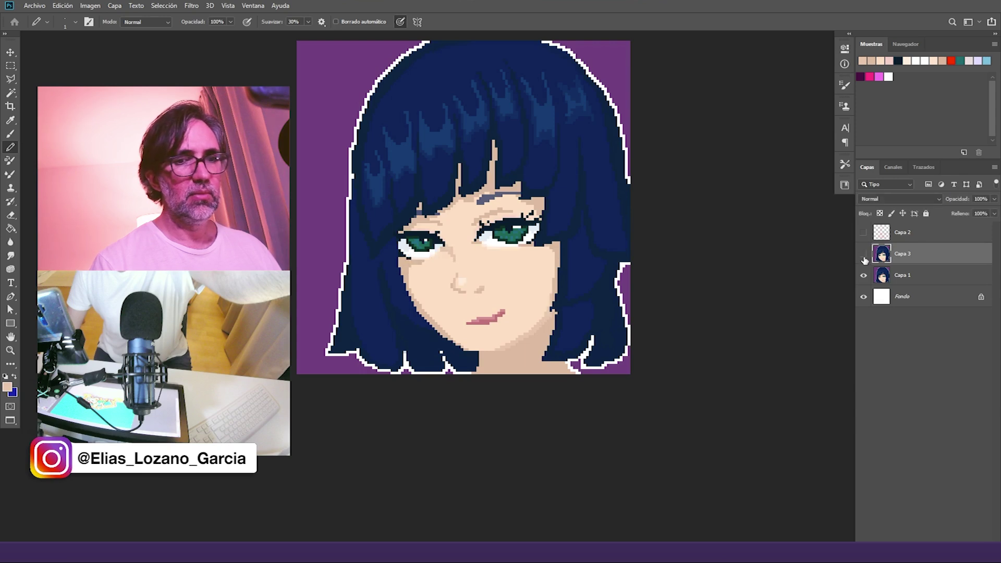
click(864, 259)
click(865, 257)
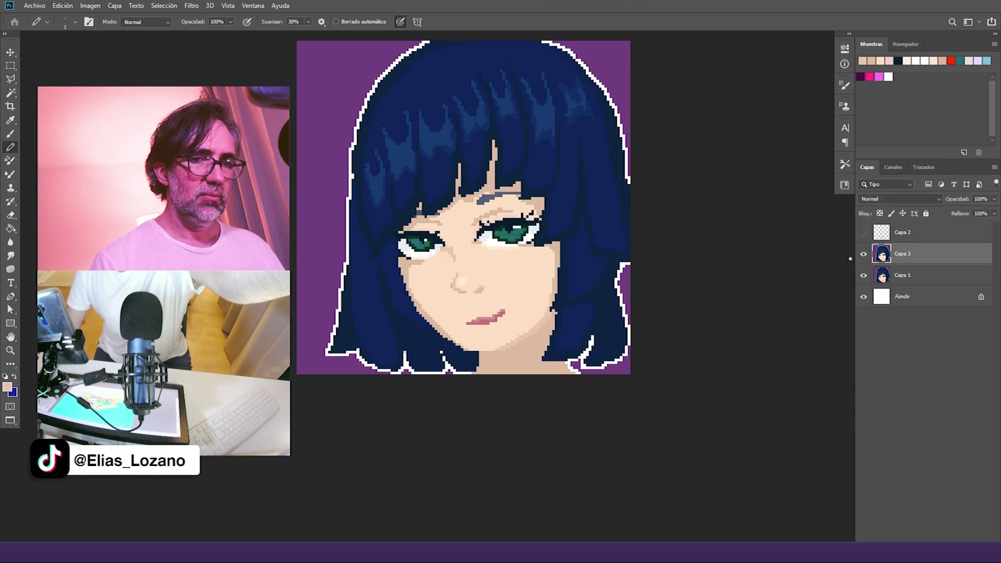
Step: Refine the skin shading under the left eye with tones sampled from the surrounding skin
ctrl+click(447, 271)
ctrl+click(447, 271)
ctrl+click(446, 271)
ctrl+click(446, 271)
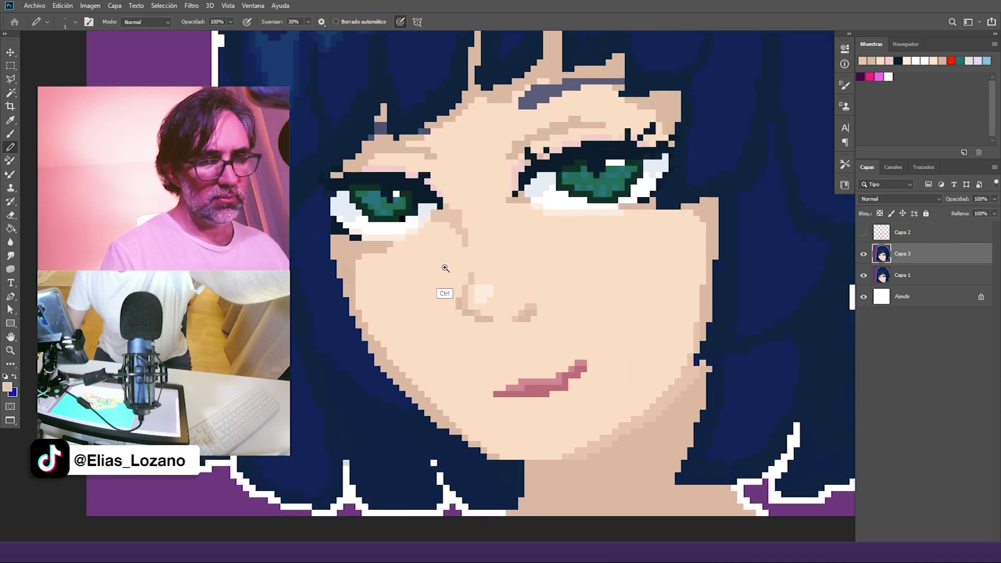
alt+click(389, 243)
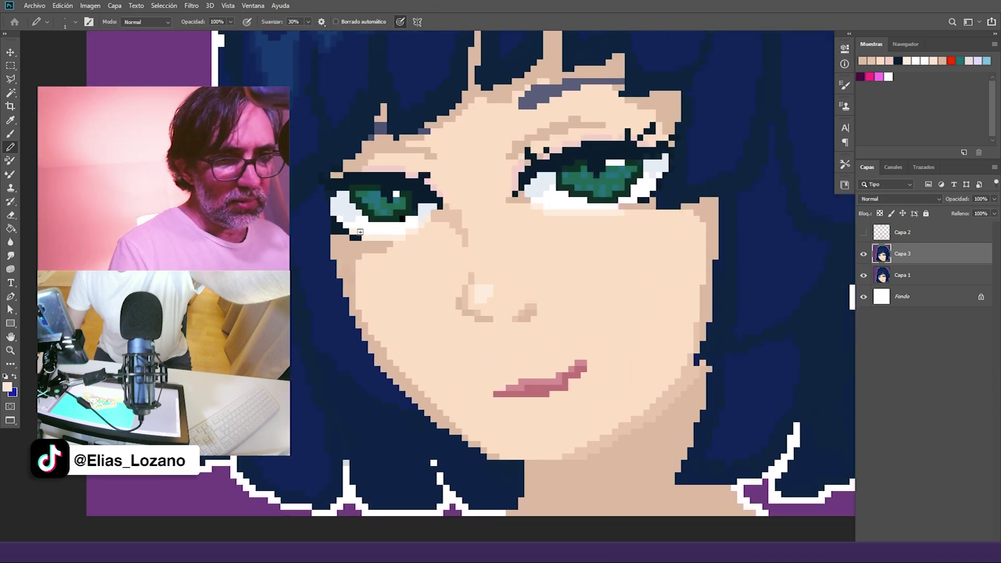
alt+click(458, 223)
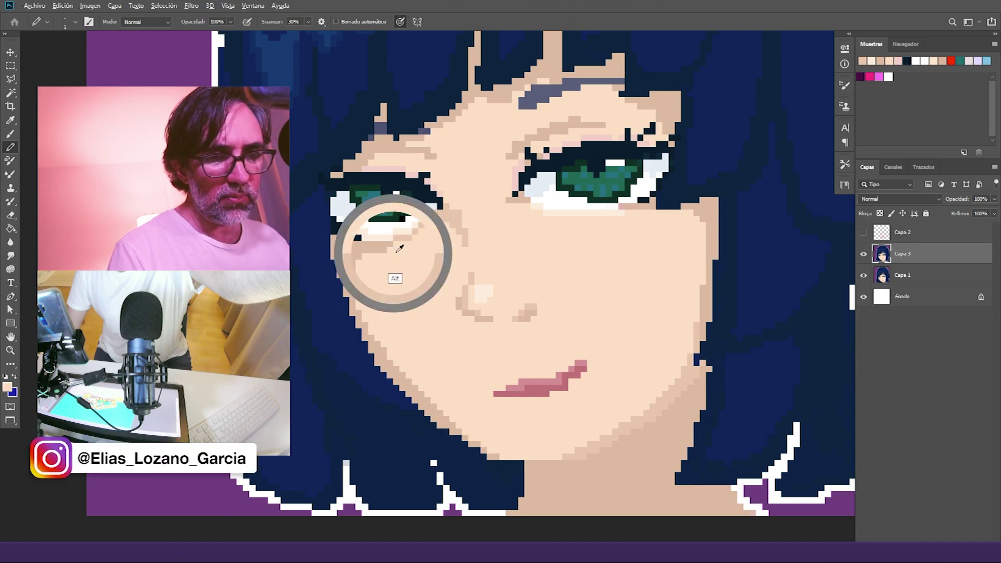
Step: Toggle layer Capa 3 again to compare the refined eye and nose shading with the original face
scroll(473, 286, down, 2)
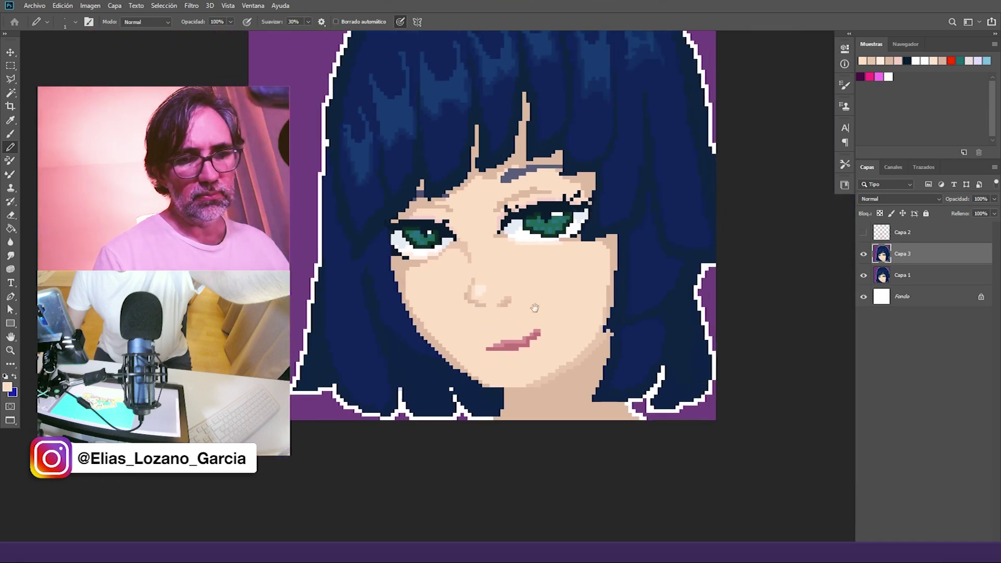
drag(556, 307, 528, 291)
click(866, 254)
click(866, 255)
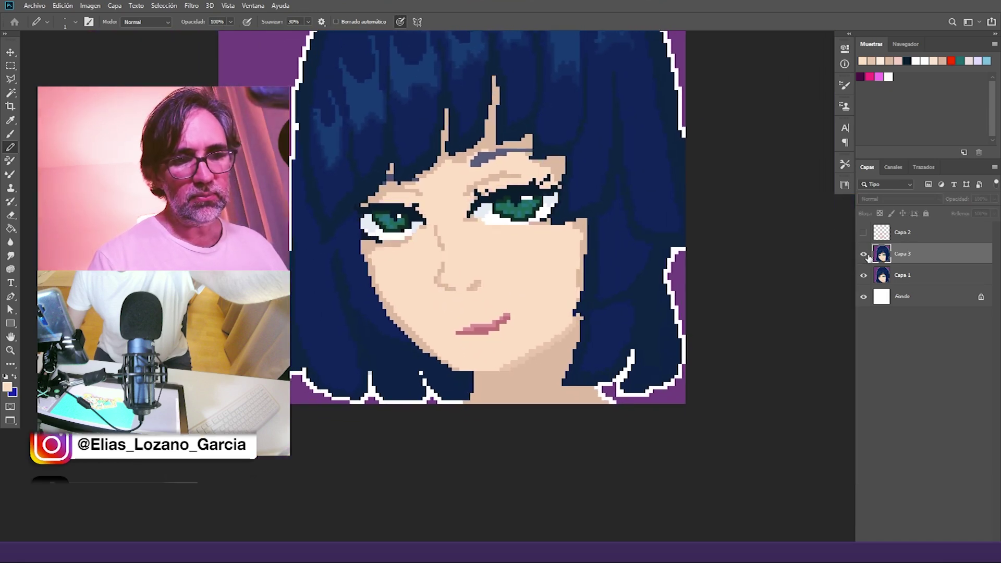
click(867, 255)
click(866, 255)
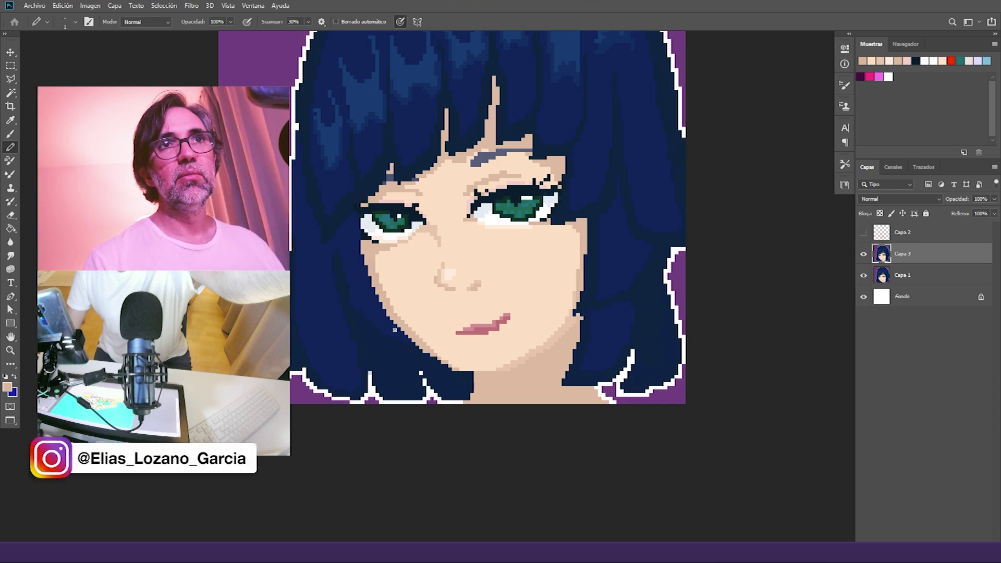
Step: Refine the face's left jawline with skin tones sampled from the cheek and trim its outer edge with the dark blue hair color
drag(499, 387, 488, 364)
ctrl+click(449, 366)
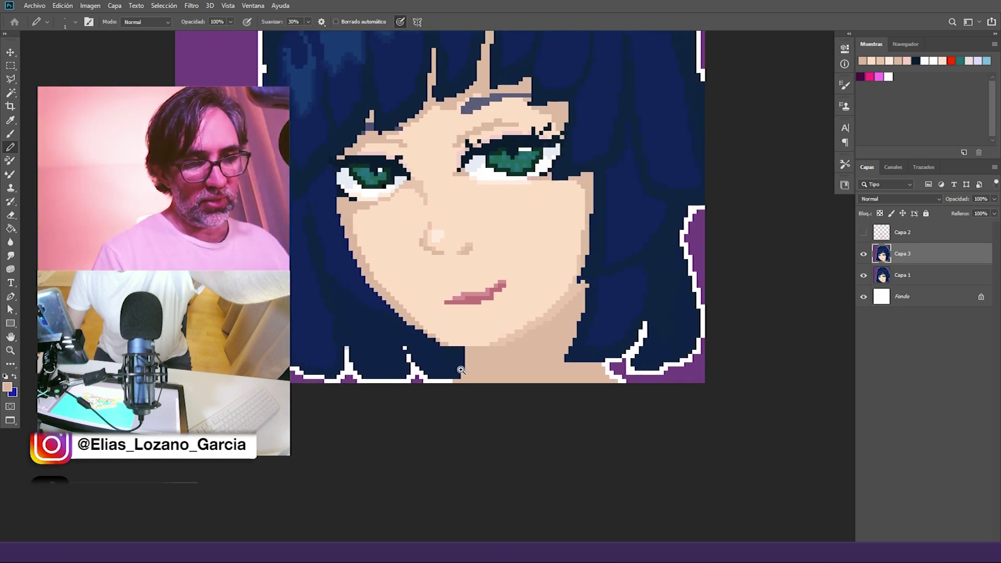
alt+click(393, 320)
alt+click(379, 272)
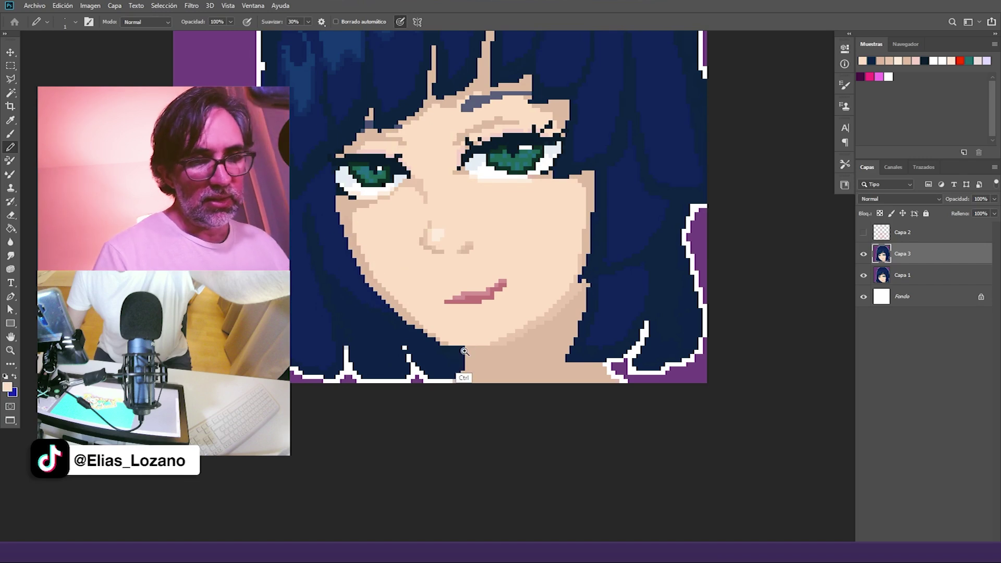
ctrl+click(464, 352)
alt+click(347, 252)
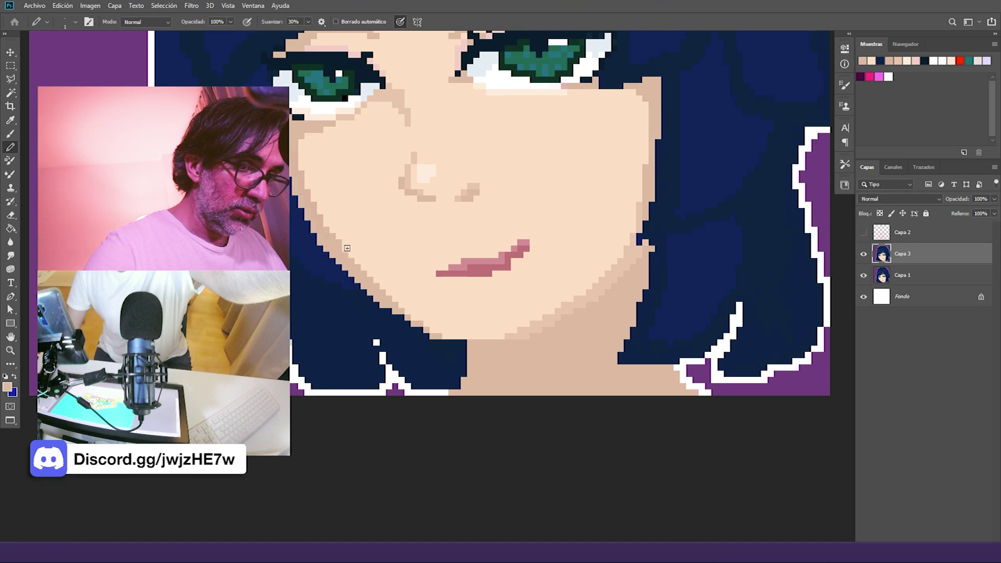
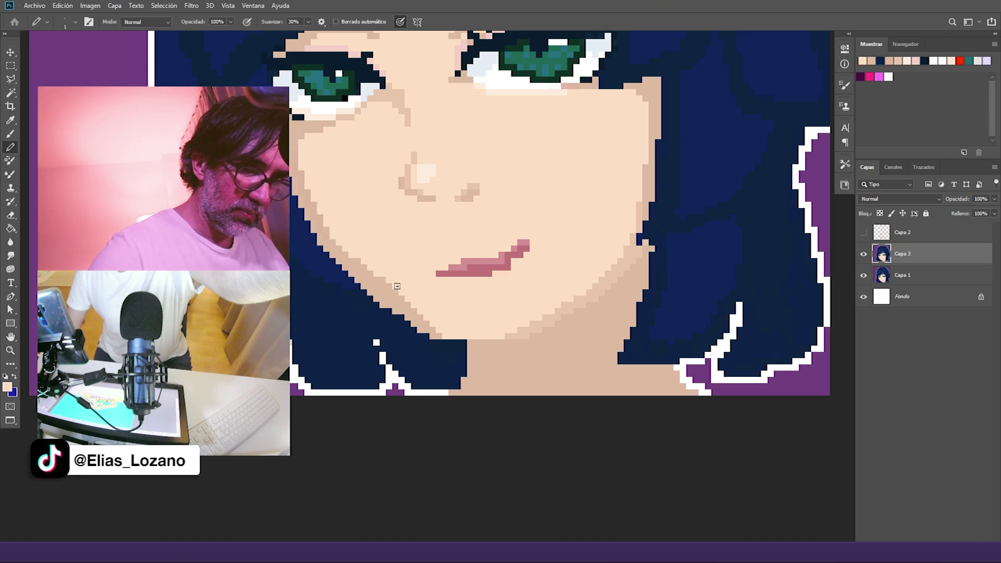
alt+click(411, 348)
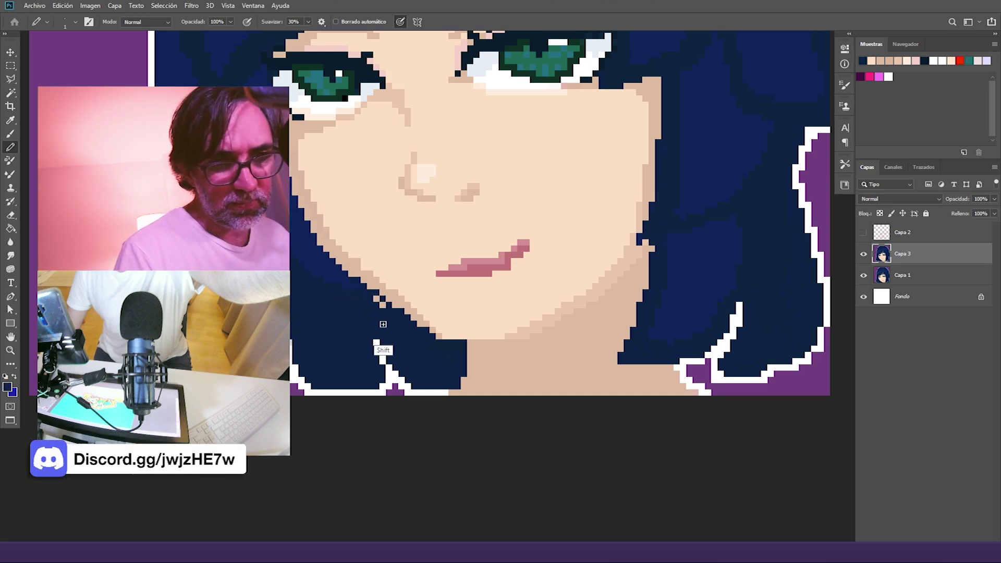
Step: Touch up the jaw's lower-left contour and extend its edge toward the chin with sampled skin shadow tones
ctrl+alt+click(462, 351)
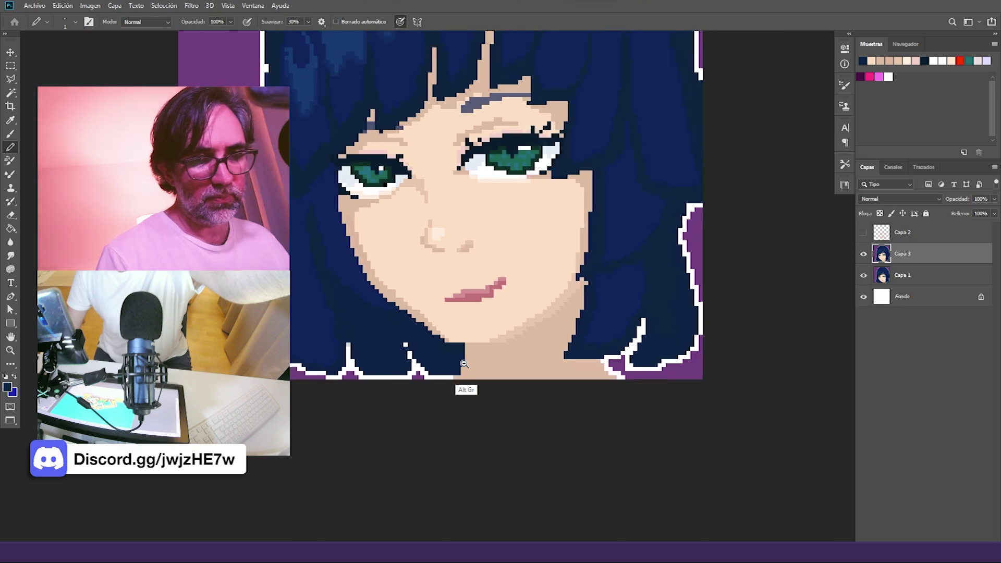
ctrl+alt+click(467, 362)
ctrl+alt+click(473, 368)
ctrl+alt+click(473, 364)
scroll(473, 359, up, 4)
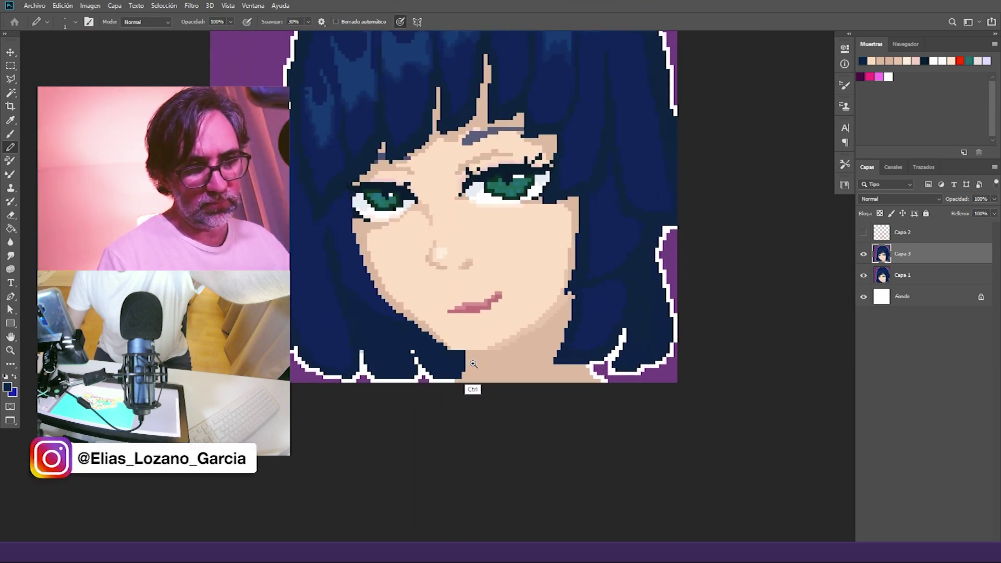
alt+click(394, 301)
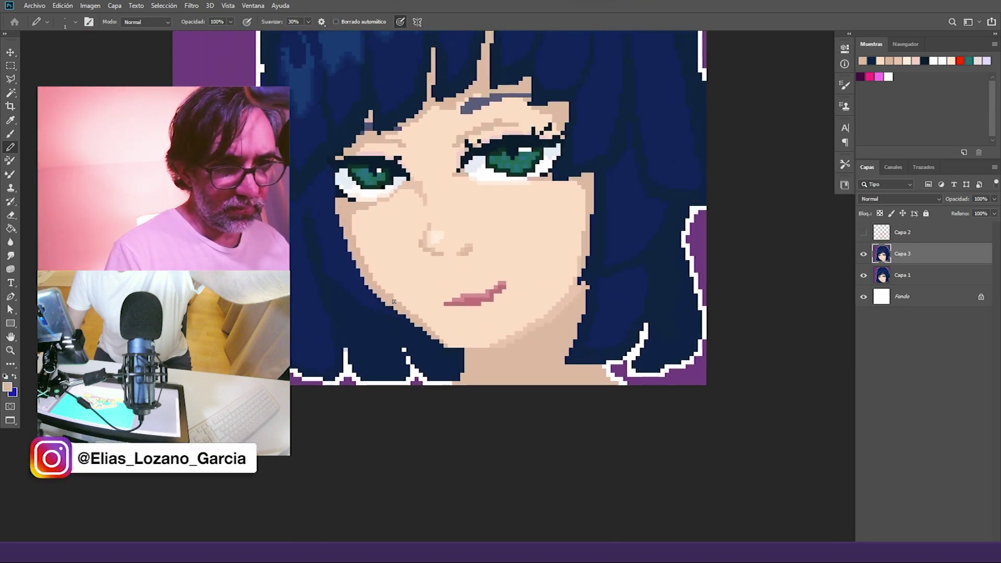
click(447, 349)
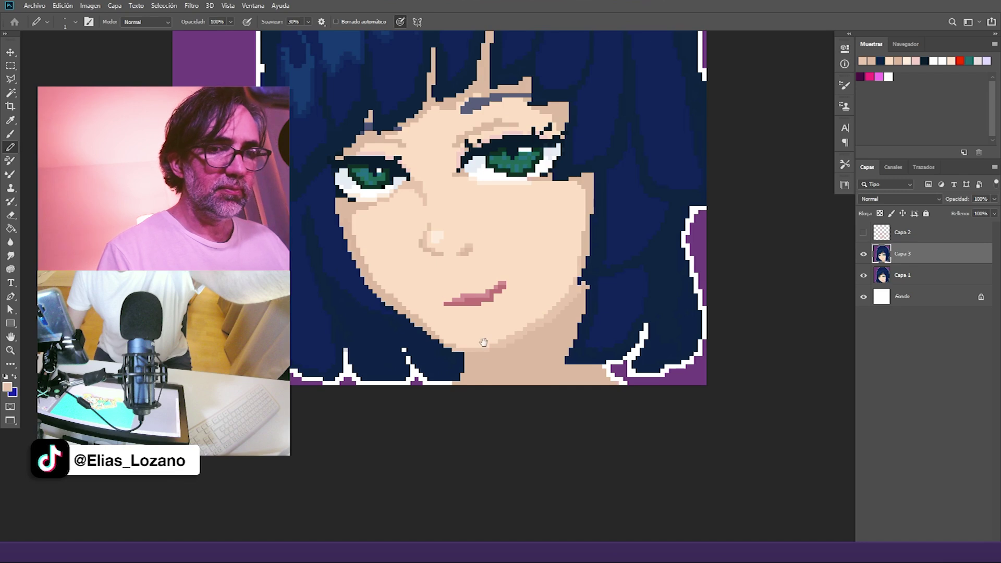
Step: Compare the whole portrait with and without the reshaped jawline by toggling the visibility of layer Capa 3
scroll(504, 364, down, 5)
scroll(504, 364, down, 1)
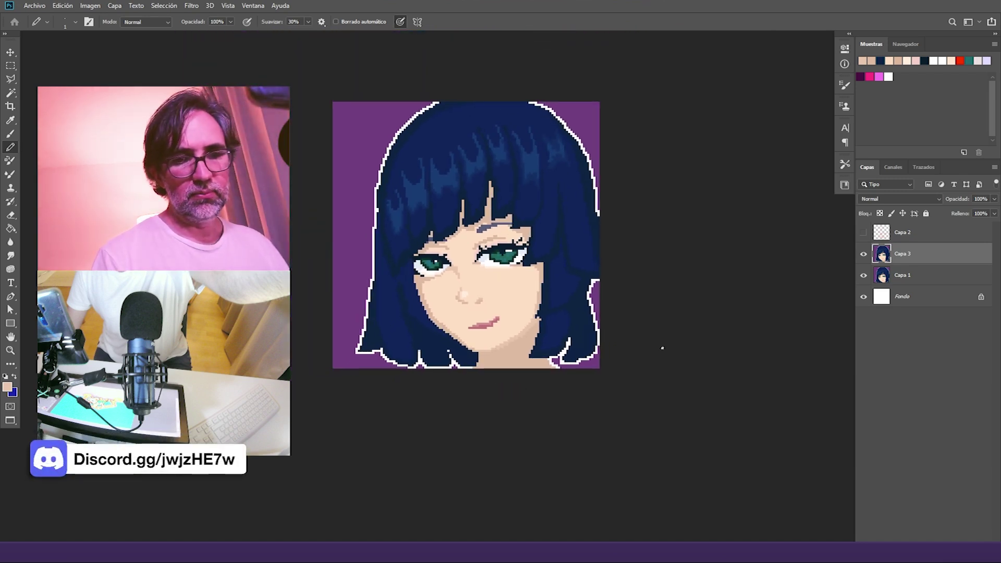
click(864, 254)
click(864, 256)
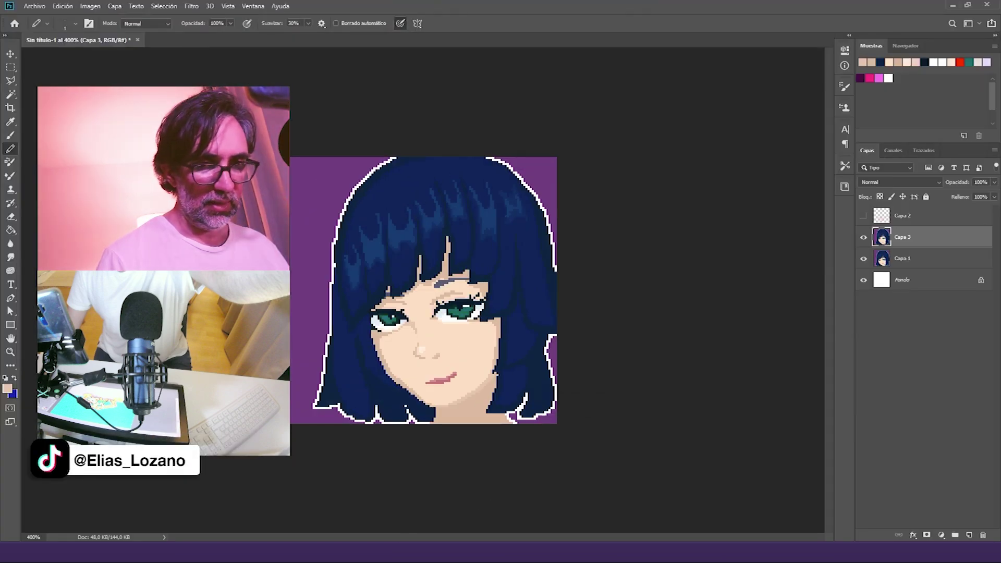
Step: Switch to the Chrome window showing the Discord attachment and search Google for "yelan"
mouse_move(375, 553)
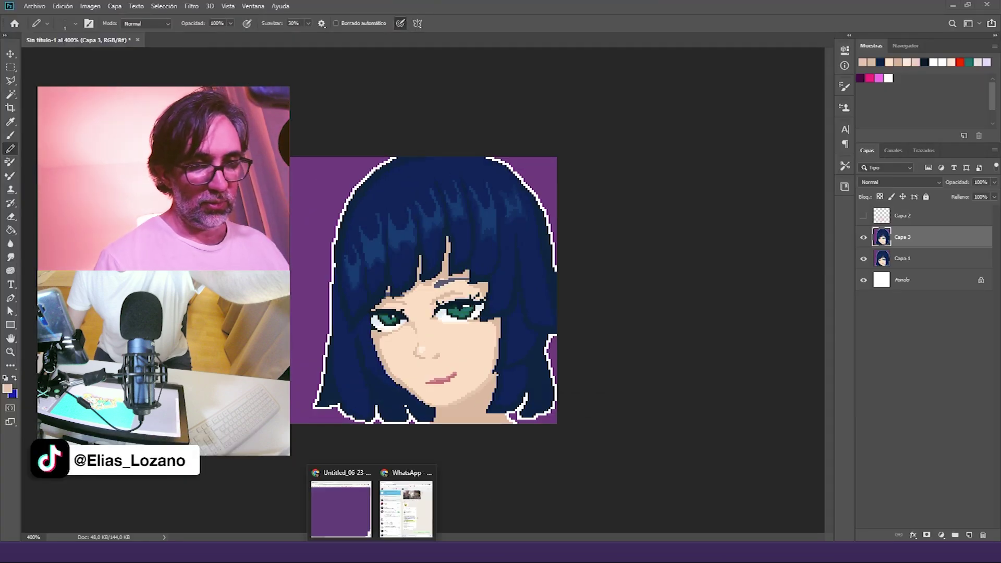
click(354, 509)
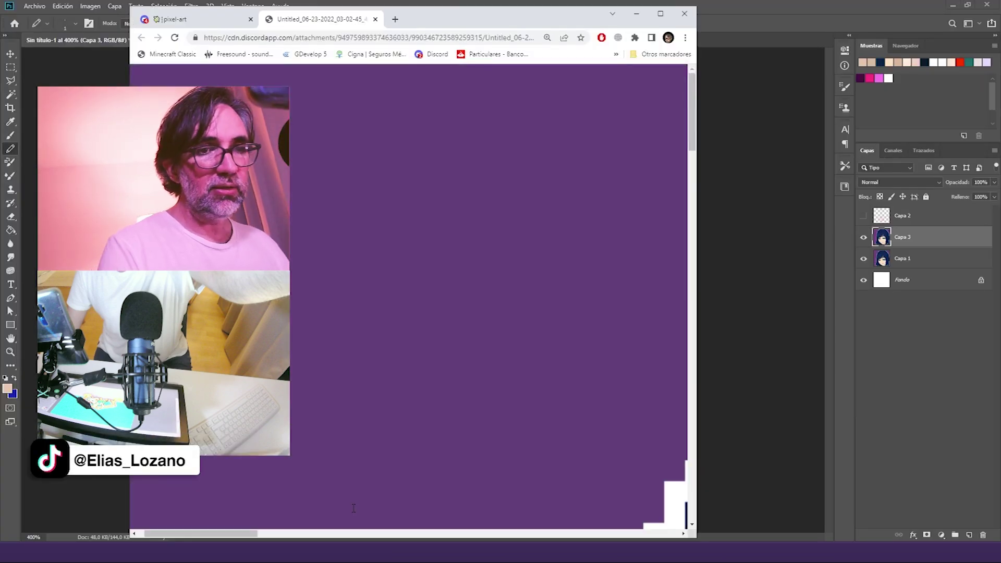
click(371, 39)
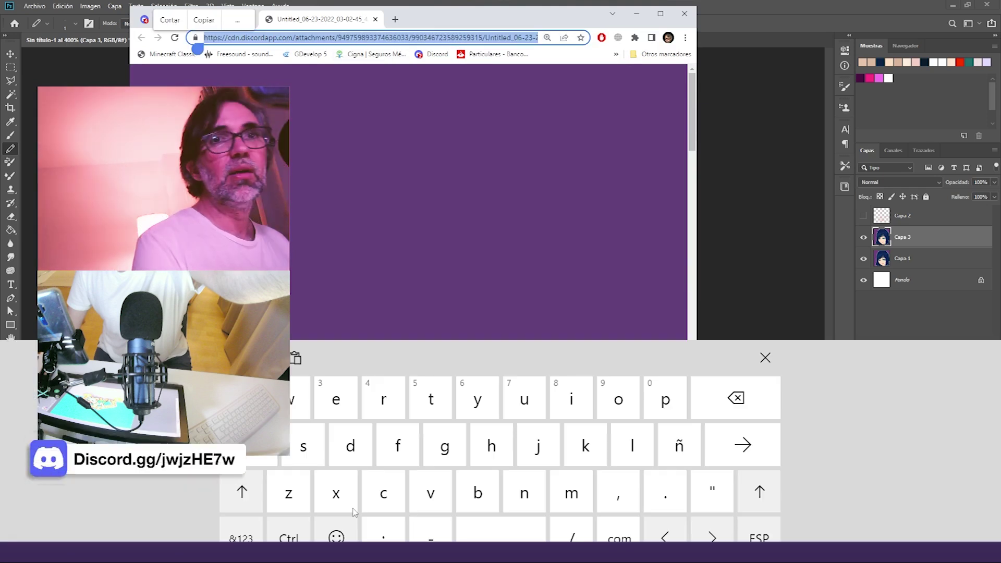
text(yeln)
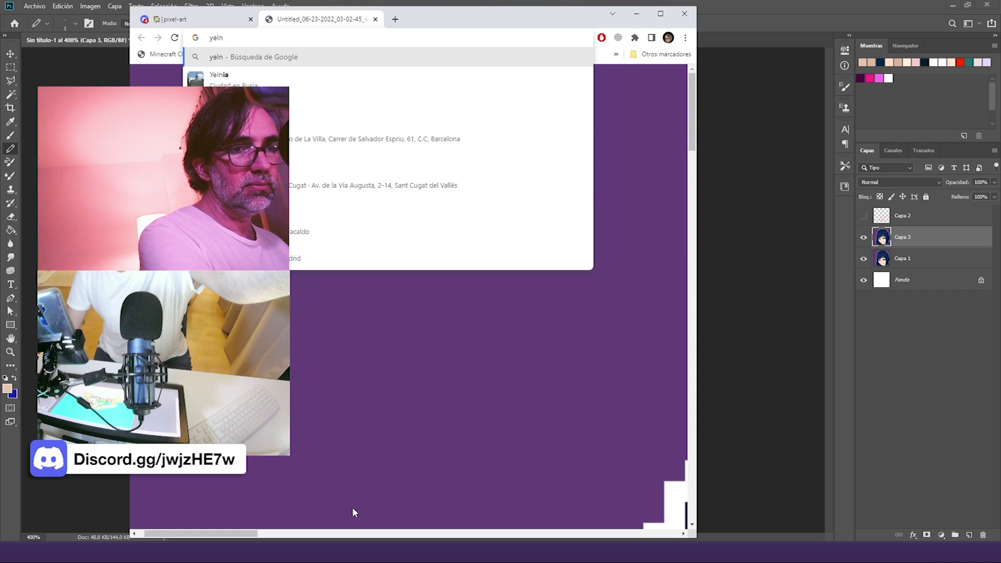
key(BackSpace)
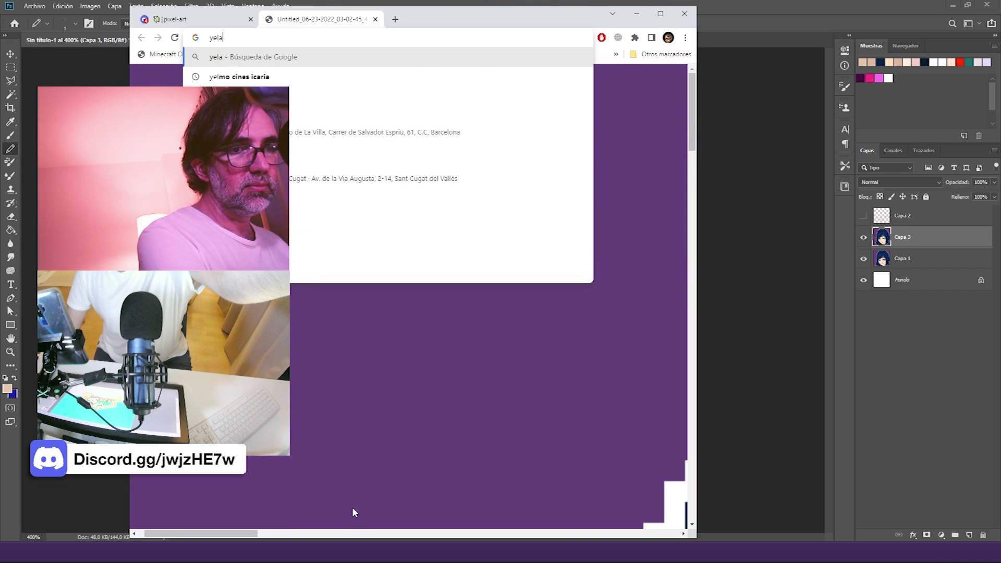
text(a)
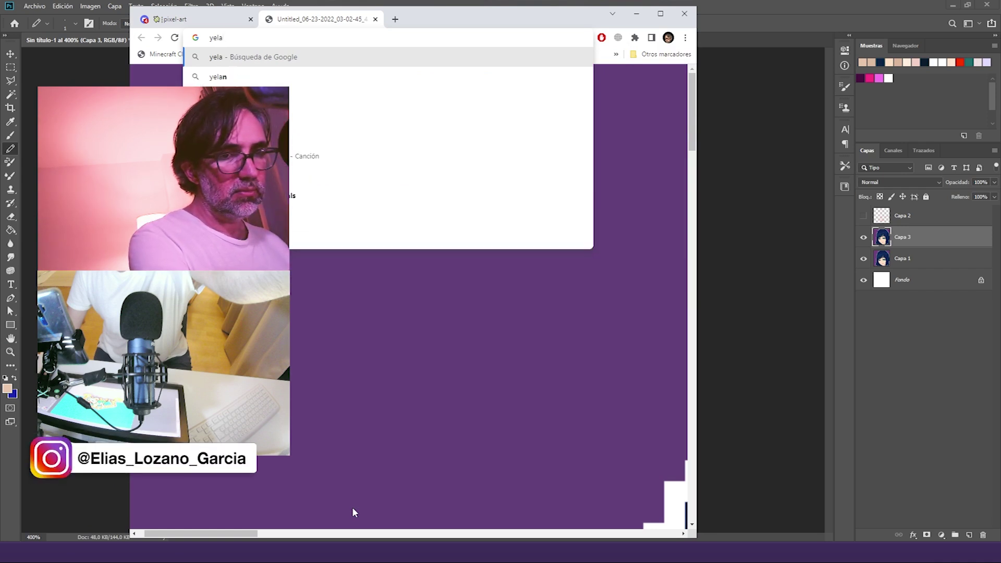
key(Down)
key(Return)
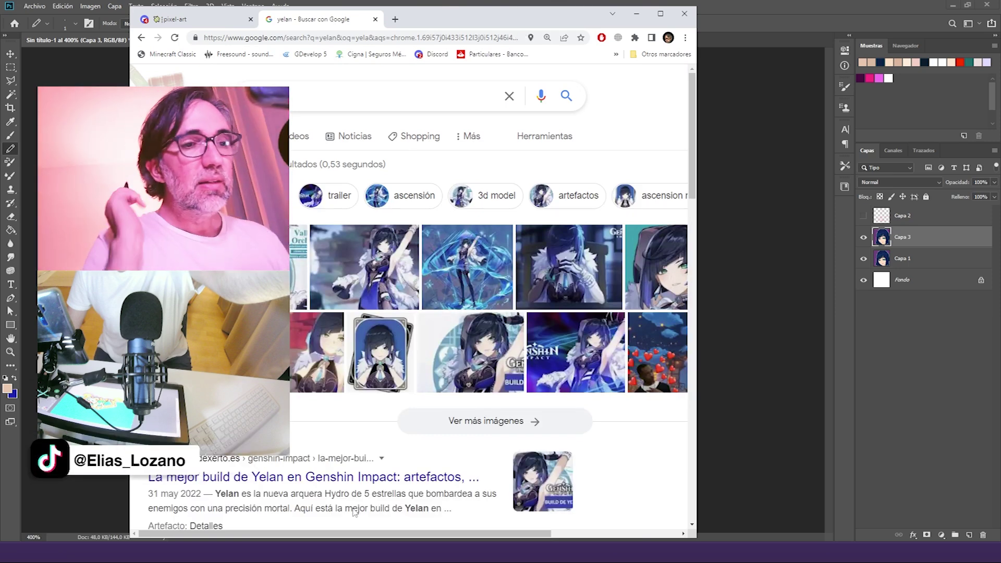
Step: Browse the image results for Yelan and copy the Consejos Juegos Pro picture of her with one arm raised
click(226, 136)
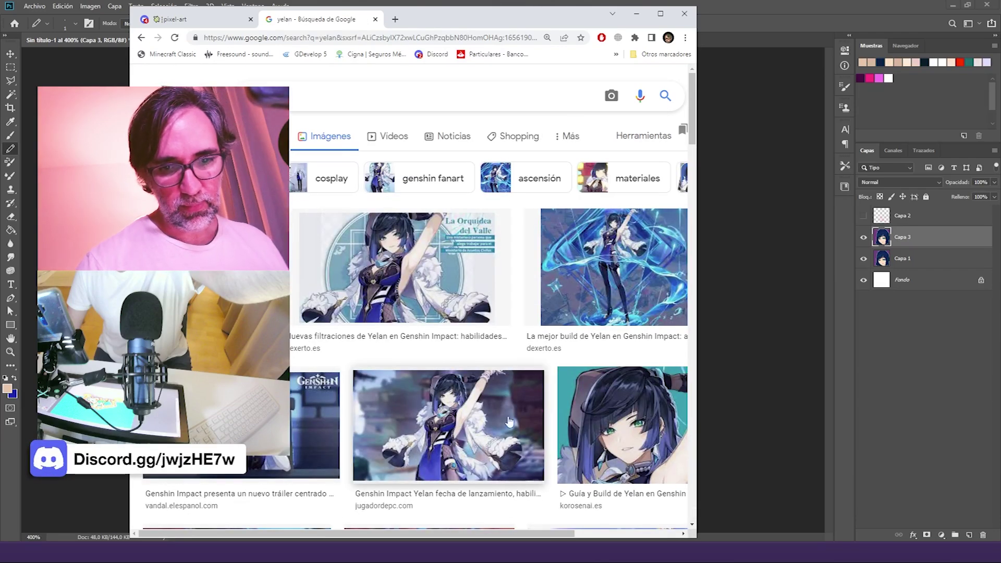
scroll(509, 421, down, 6)
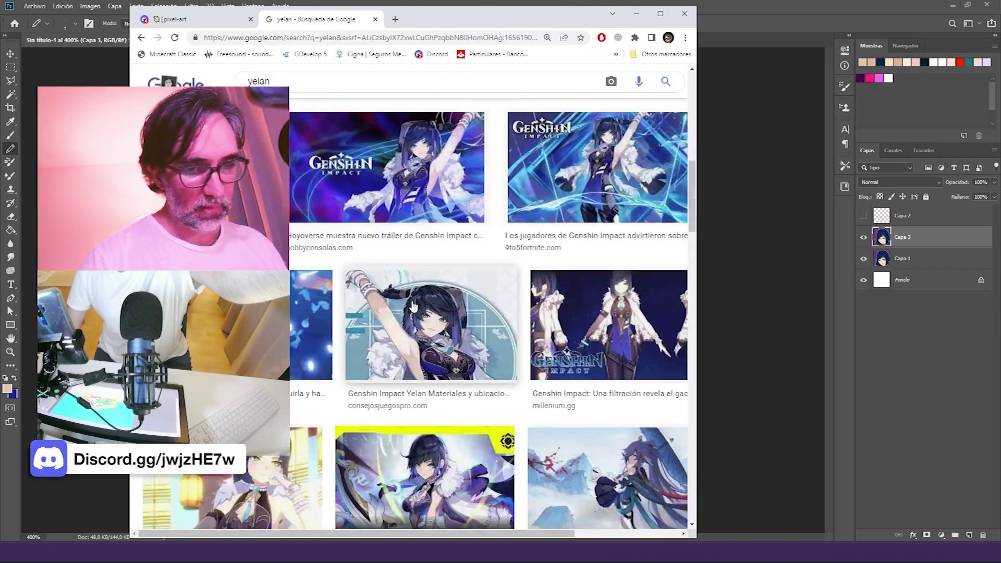
scroll(413, 306, down, 1)
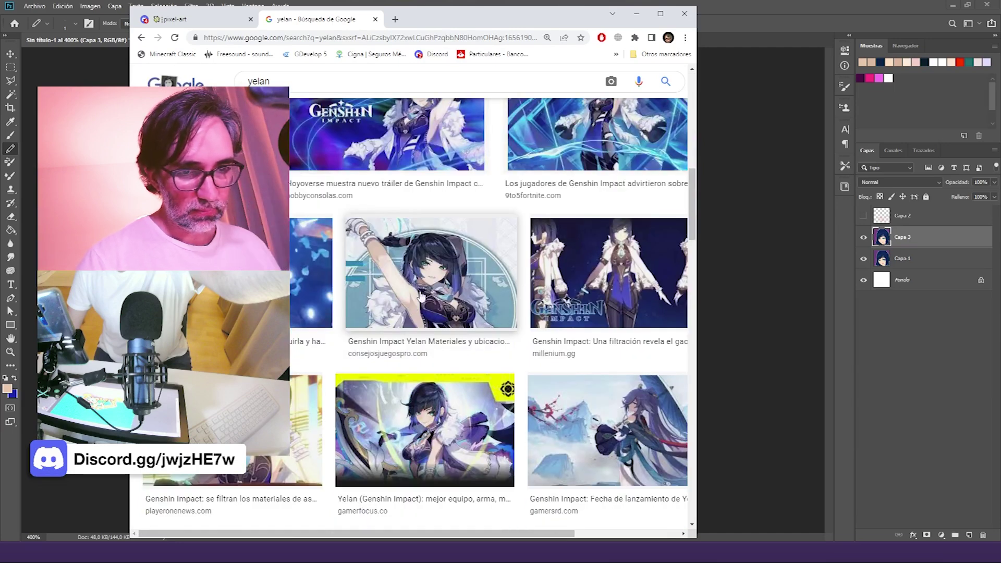
click(450, 285)
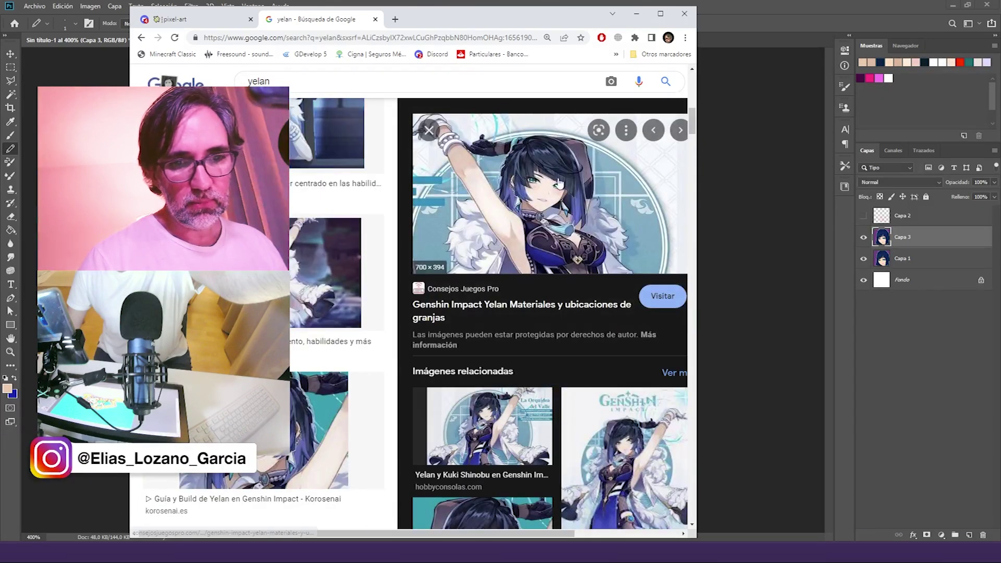
right_click(555, 178)
click(598, 305)
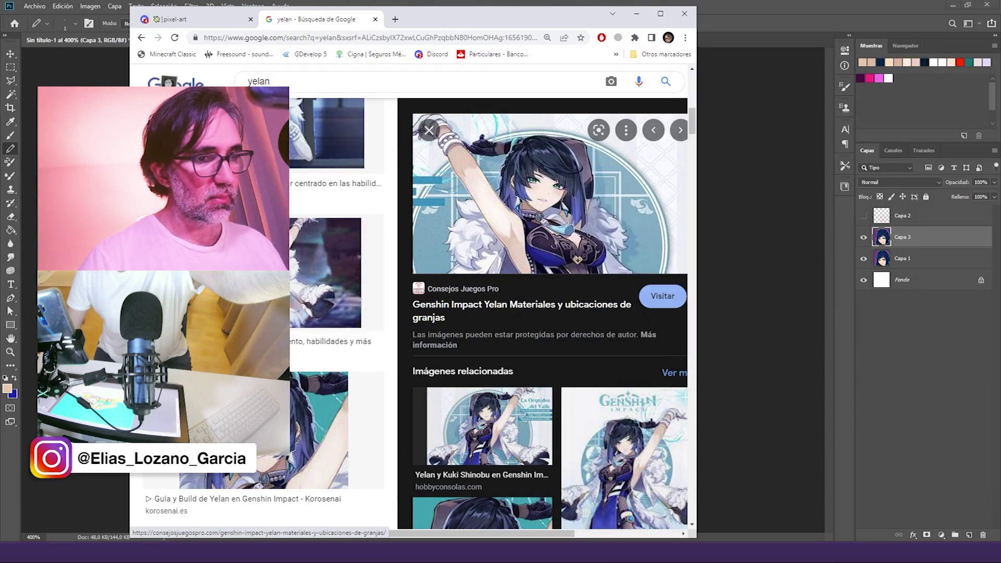
Step: Switch back to Photoshop, float the portrait's document window, and paste the copied picture into a new document
key(alt+Tab)
drag(129, 46, 449, 70)
key(ctrl+n)
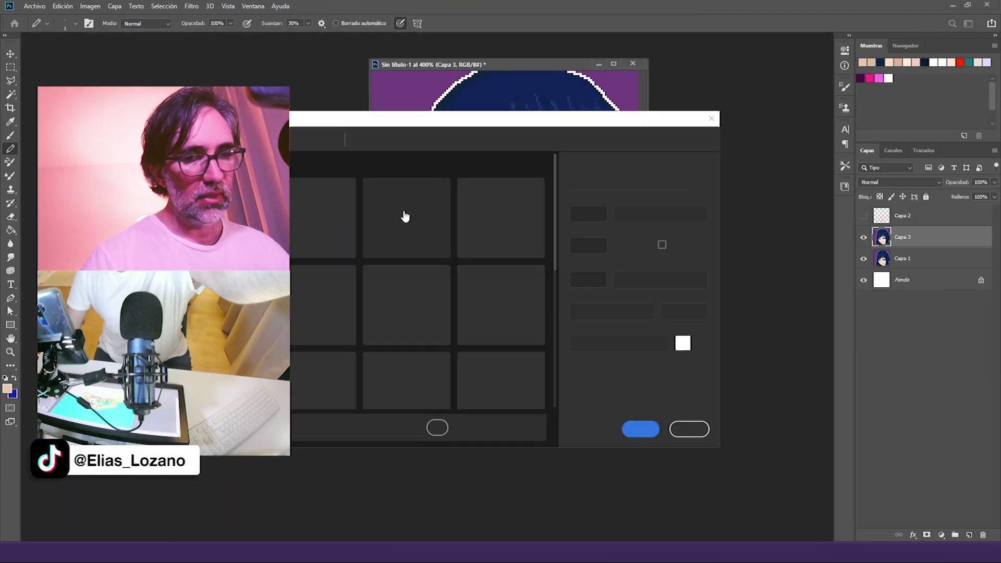
key(Return)
key(ctrl+v)
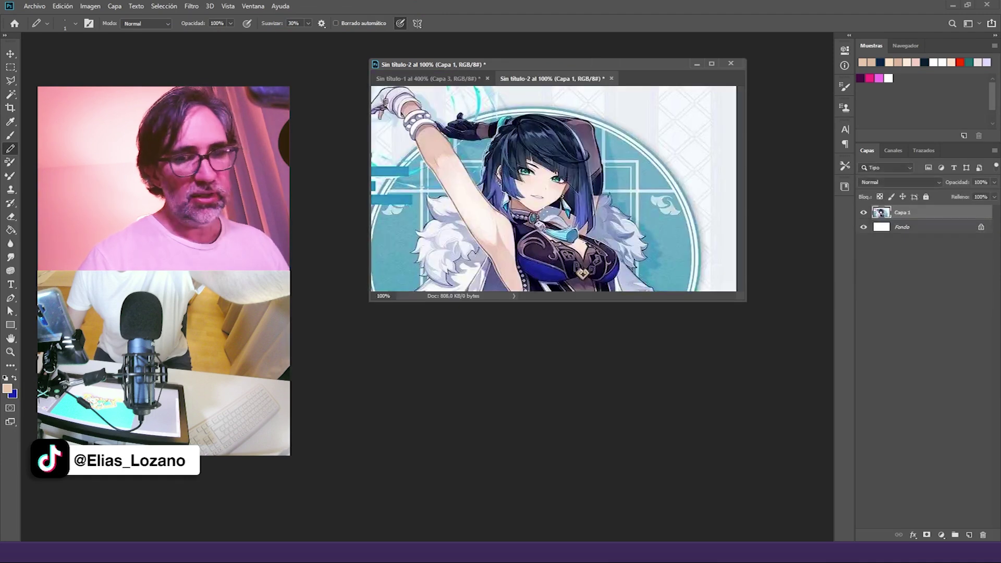
Step: Crop the reference picture to a rectangular marquee around the character's head and shoulders
key(m)
drag(454, 96, 613, 251)
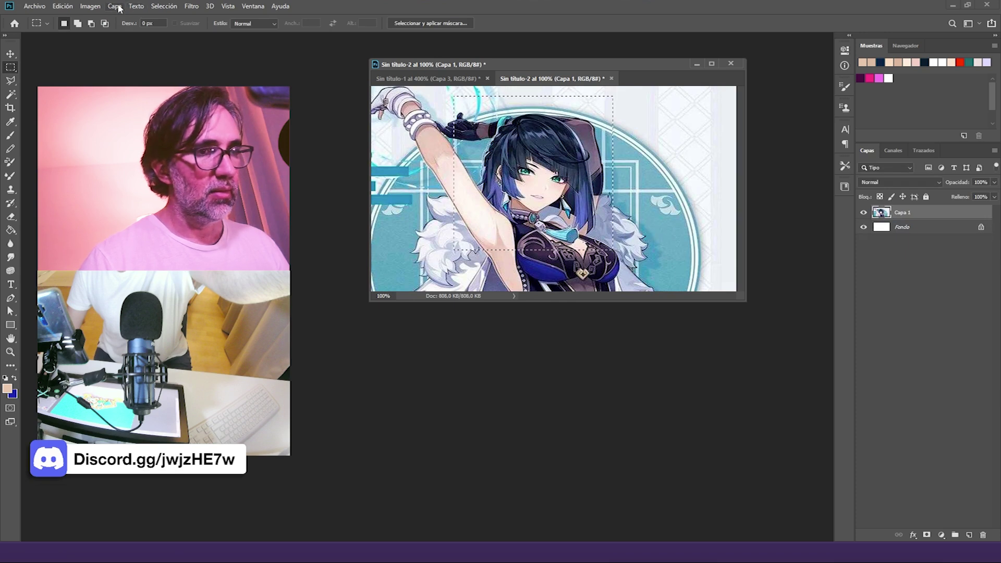
click(90, 6)
click(100, 114)
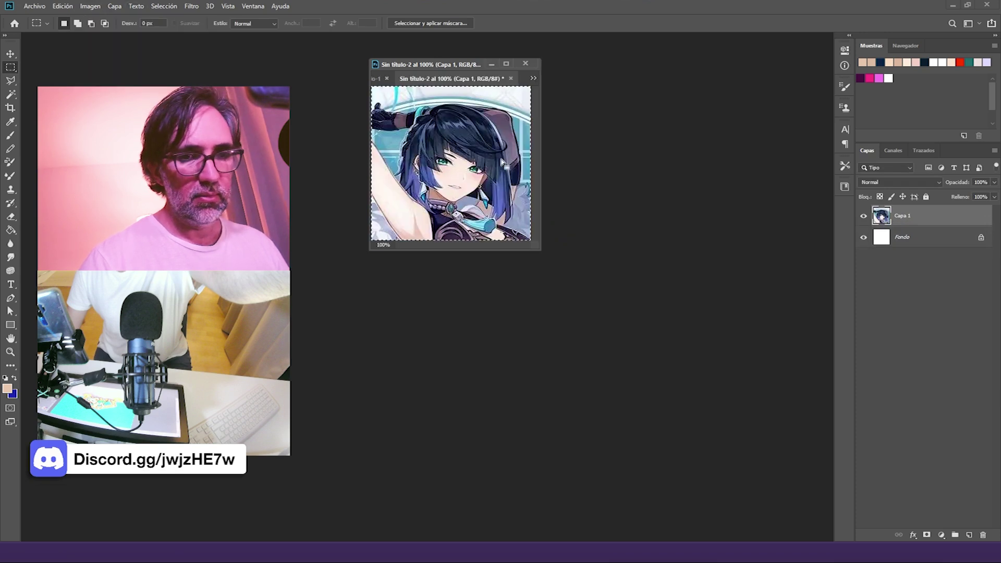
Step: Flip the cropped reference picture horizontally with Free Transform
key(ctrl+t)
right_click(499, 166)
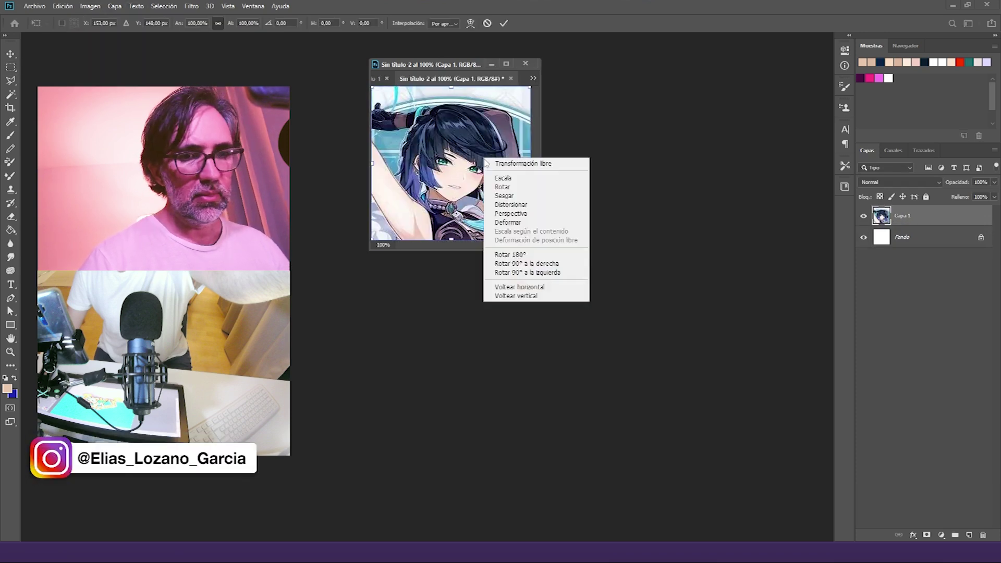
click(530, 288)
key(Return)
Step: Arrange the reference and portrait in separate windows side by side, with the portrait enlarged to 500% and the Pencil tool active
drag(467, 78, 115, 39)
drag(216, 203, 314, 419)
drag(539, 234, 721, 448)
drag(507, 67, 463, 46)
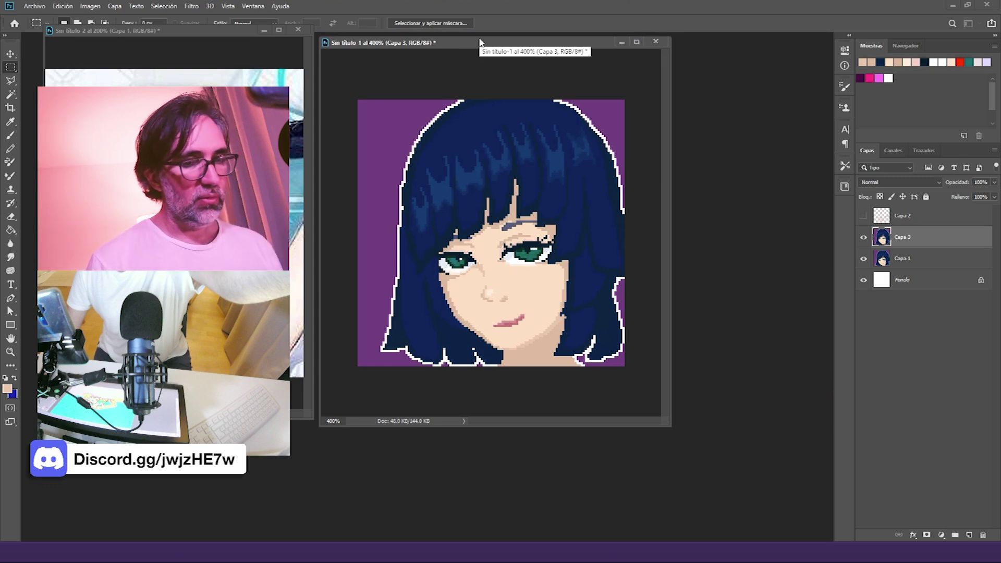
key(b)
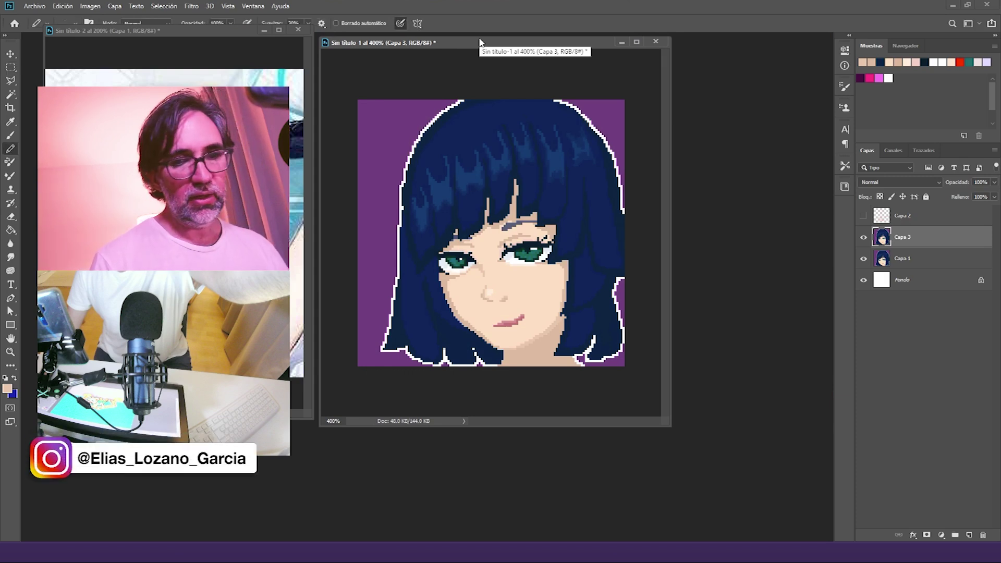
key(ctrl+plus)
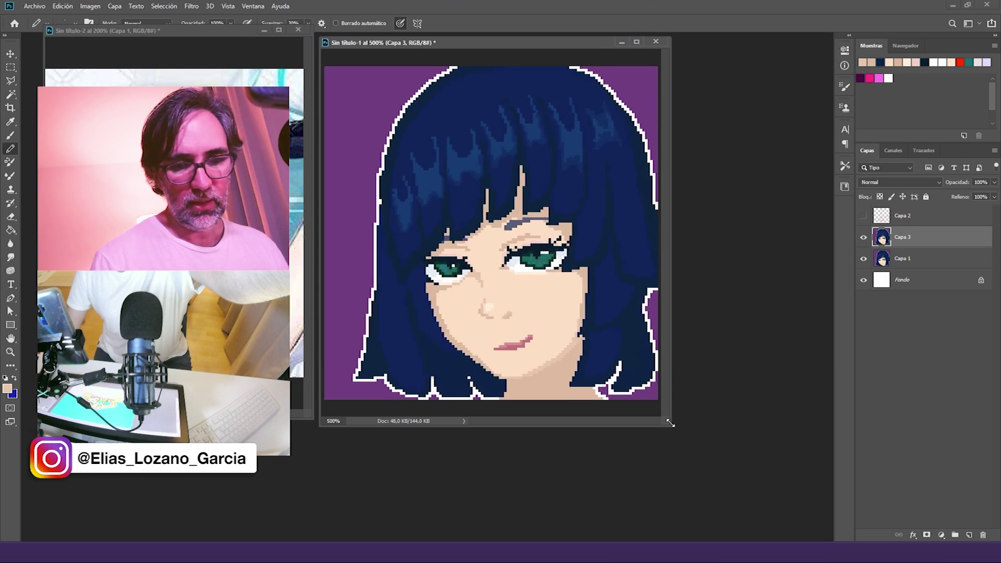
drag(670, 424, 682, 451)
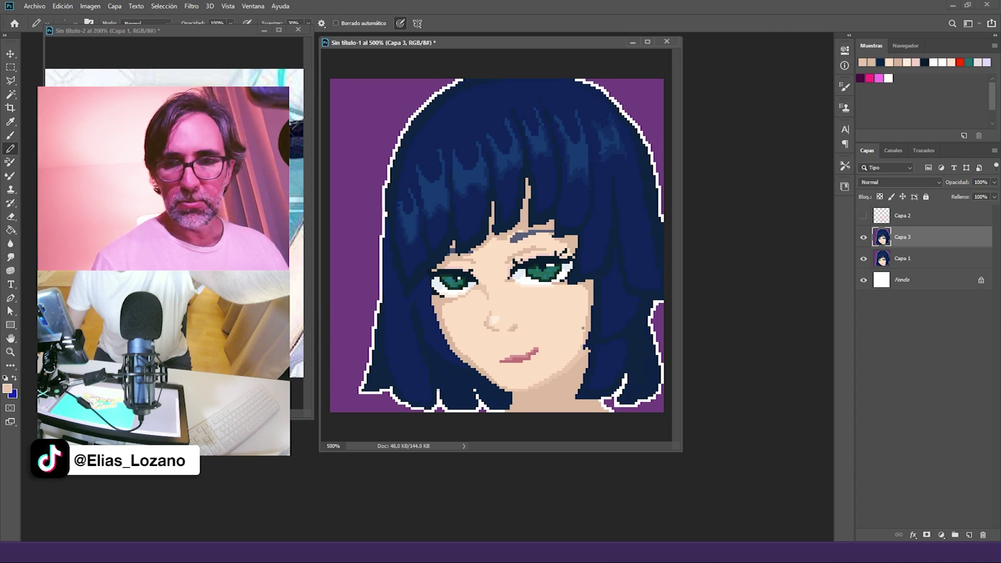
Step: Show layer Capa 2 and delete all the red guide lines on it
click(864, 218)
click(903, 223)
key(ctrl+a)
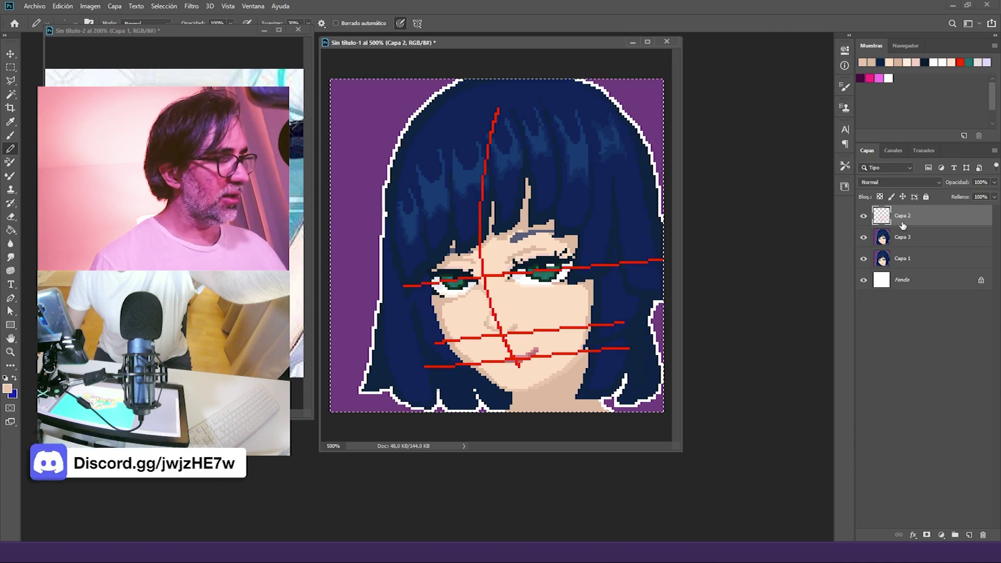
key(Delete)
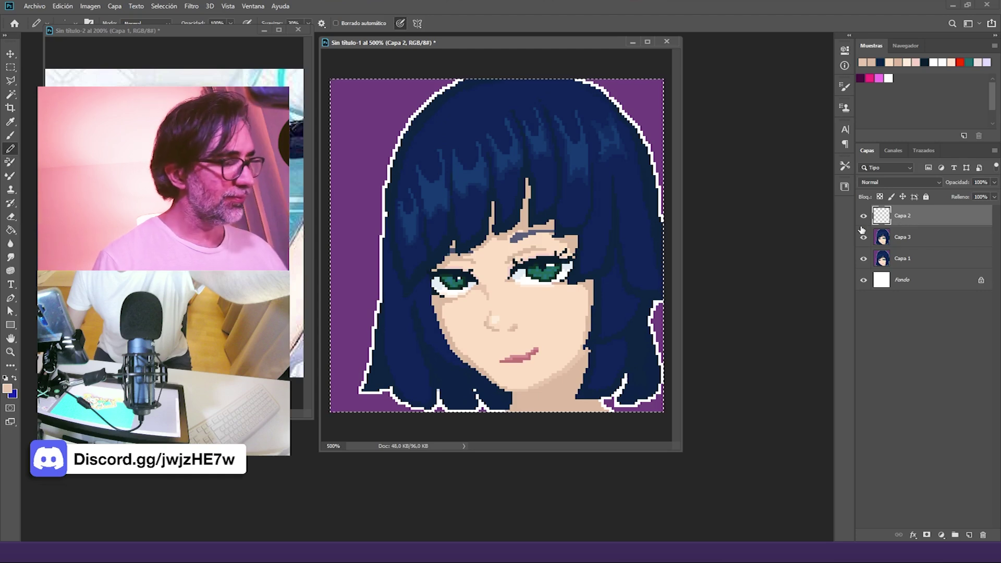
Step: Draw bright red guide lines on layer Capa 2 for the jawline, both eyes, nose, mouth and the slope of the fringe
click(7, 388)
drag(597, 365, 637, 286)
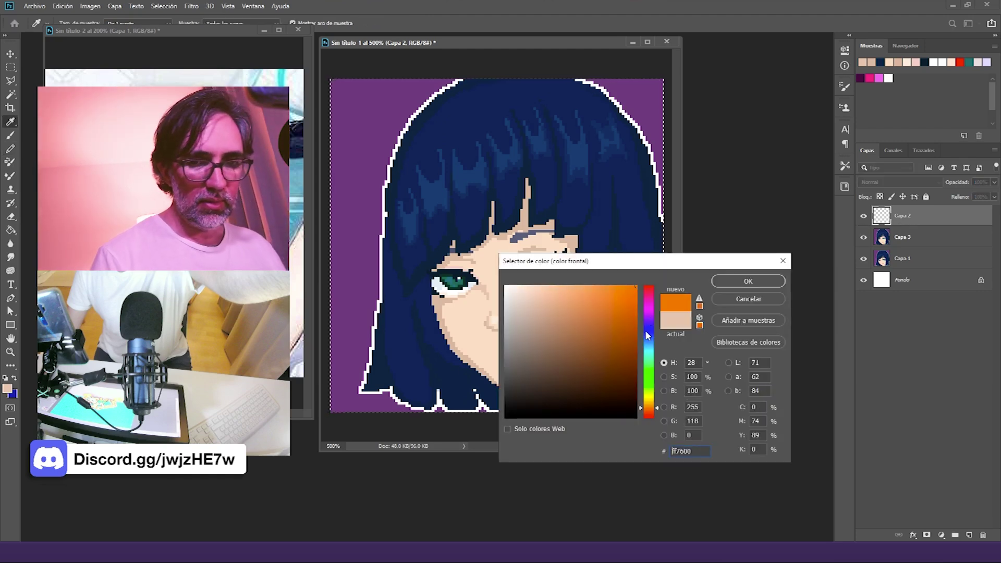
drag(649, 332, 649, 288)
click(749, 282)
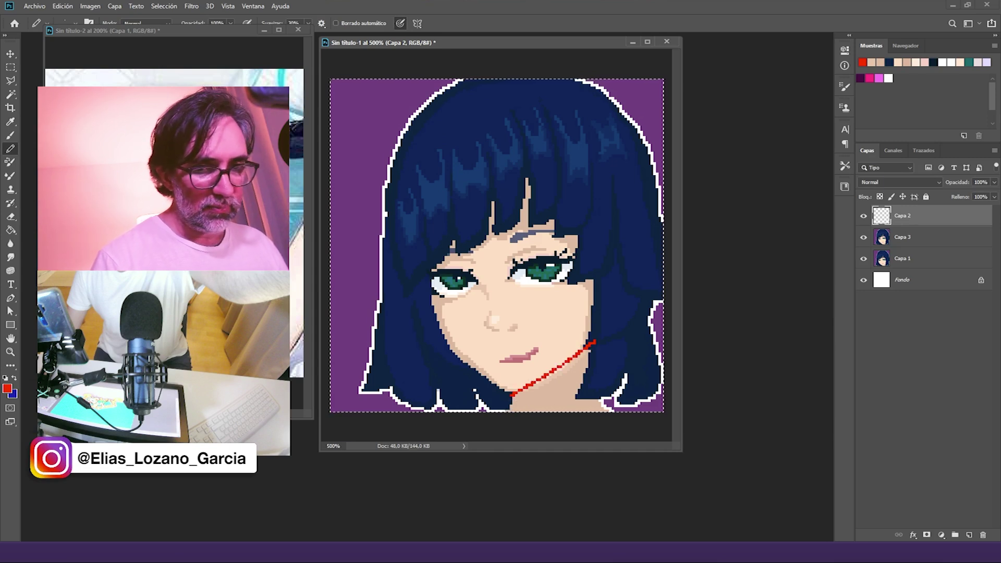
drag(425, 291, 432, 306)
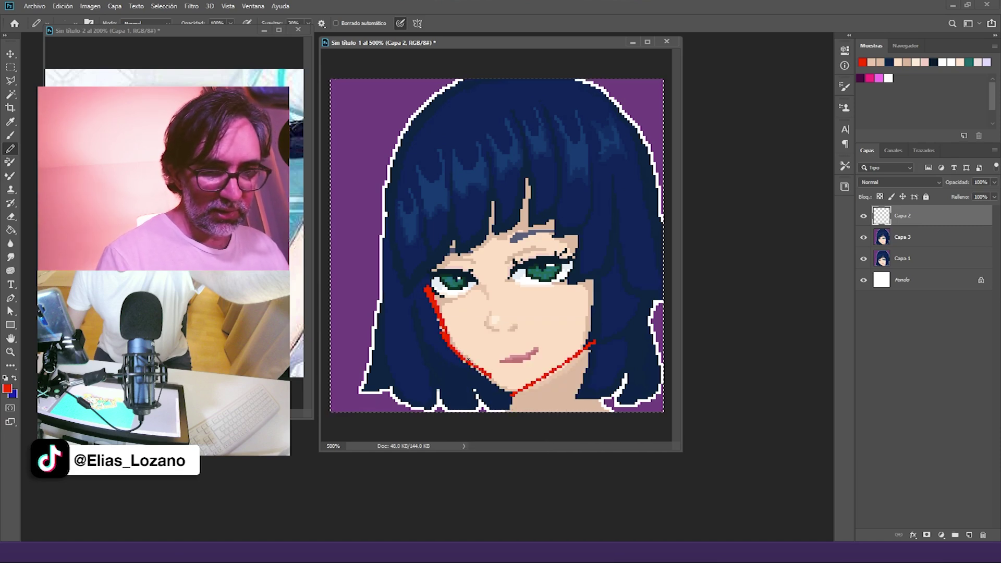
drag(463, 361, 510, 393)
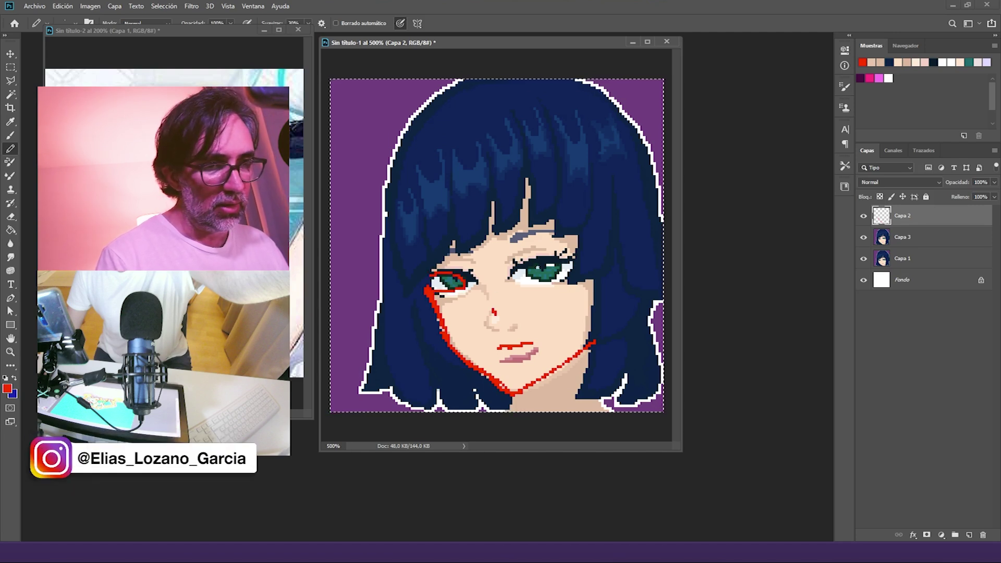
mouse_move(581, 243)
mouse_down()
mouse_move(553, 245)
mouse_move(526, 269)
mouse_up()
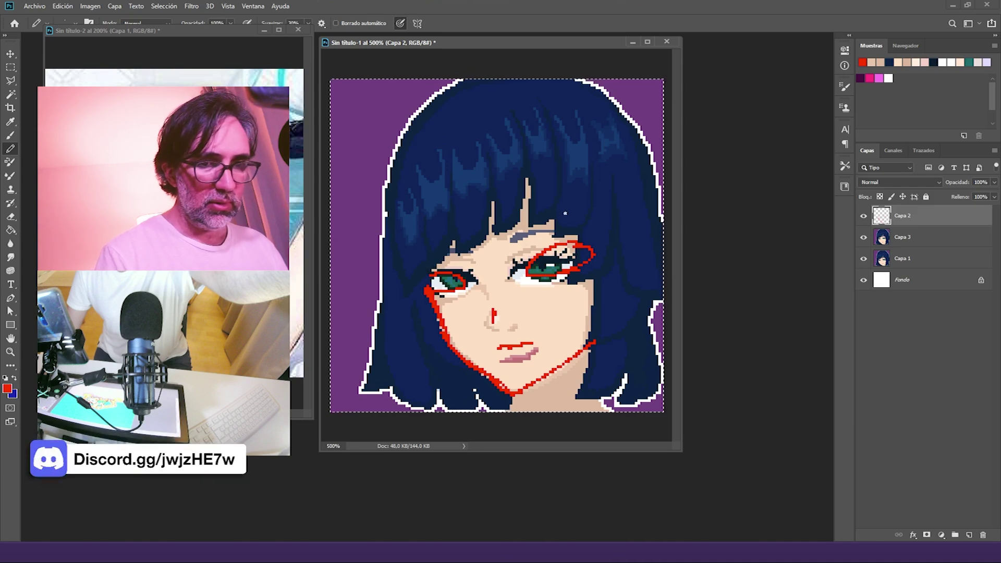
drag(568, 211, 556, 216)
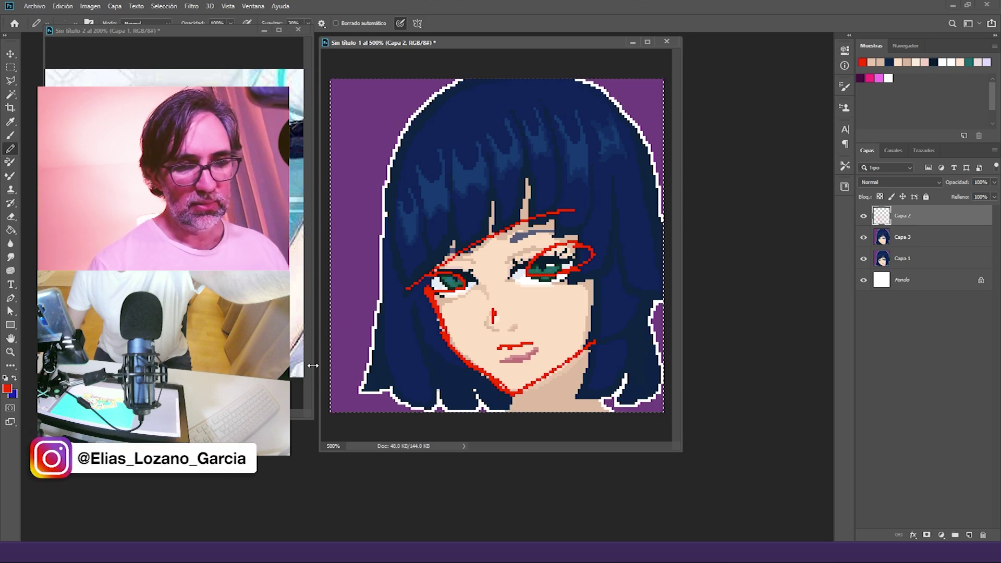
Step: Outline the portrait's right-hand eye on layer Capa 3 with the Polygonal Lasso and copy it to a new layer
click(903, 237)
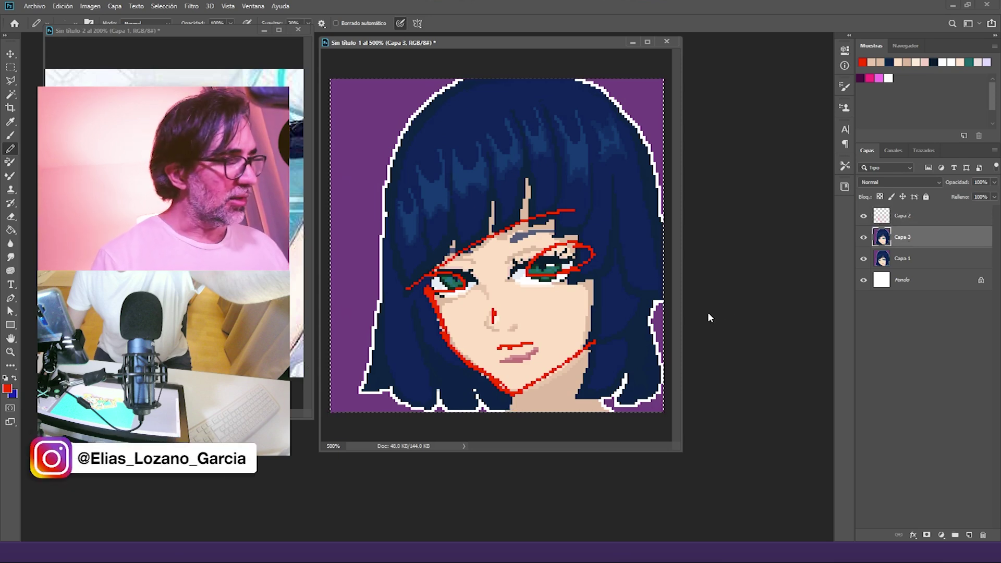
key(l)
click(504, 295)
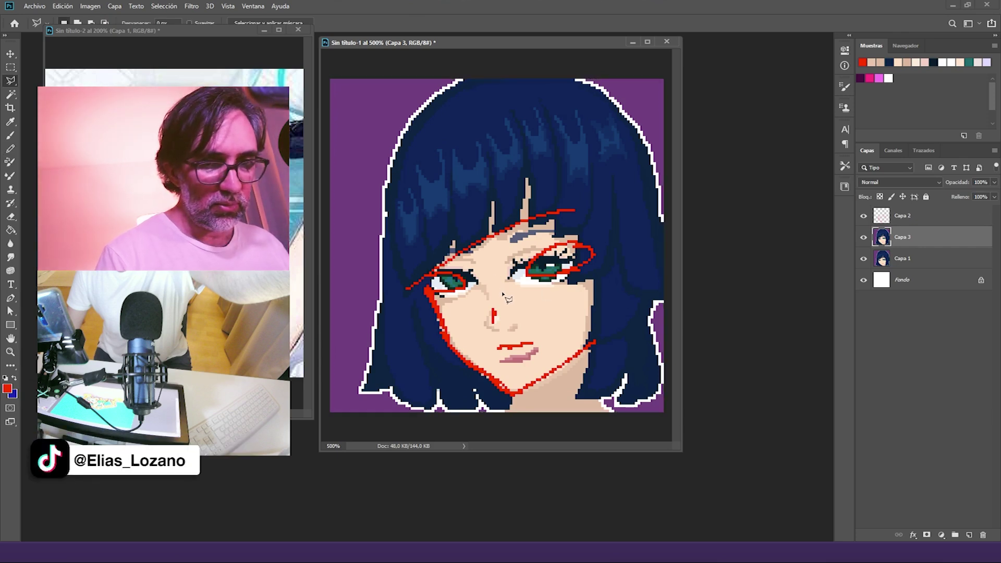
click(498, 280)
click(509, 302)
click(560, 302)
click(595, 271)
click(593, 256)
click(557, 239)
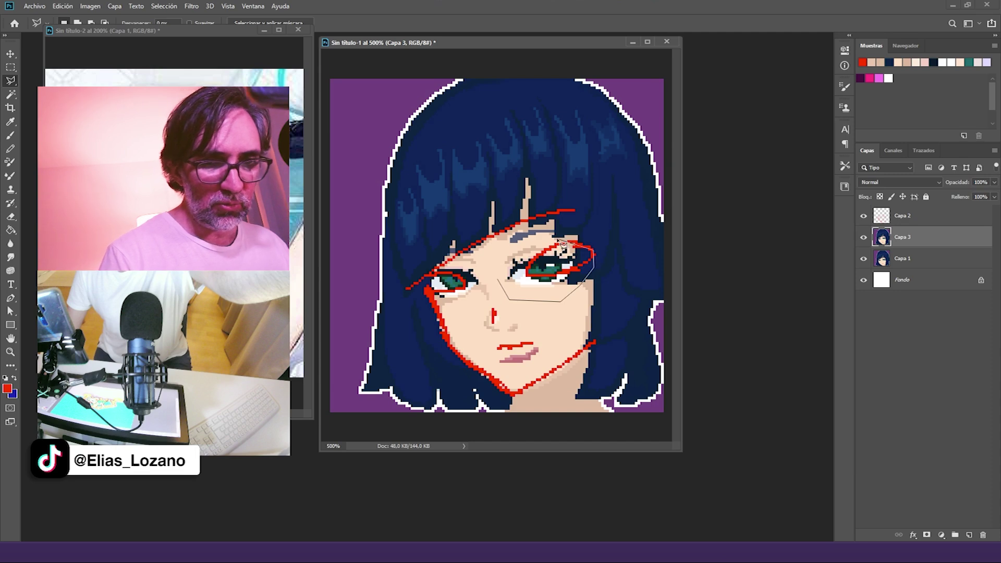
click(513, 246)
click(495, 255)
click(489, 270)
click(504, 300)
key(ctrl+j)
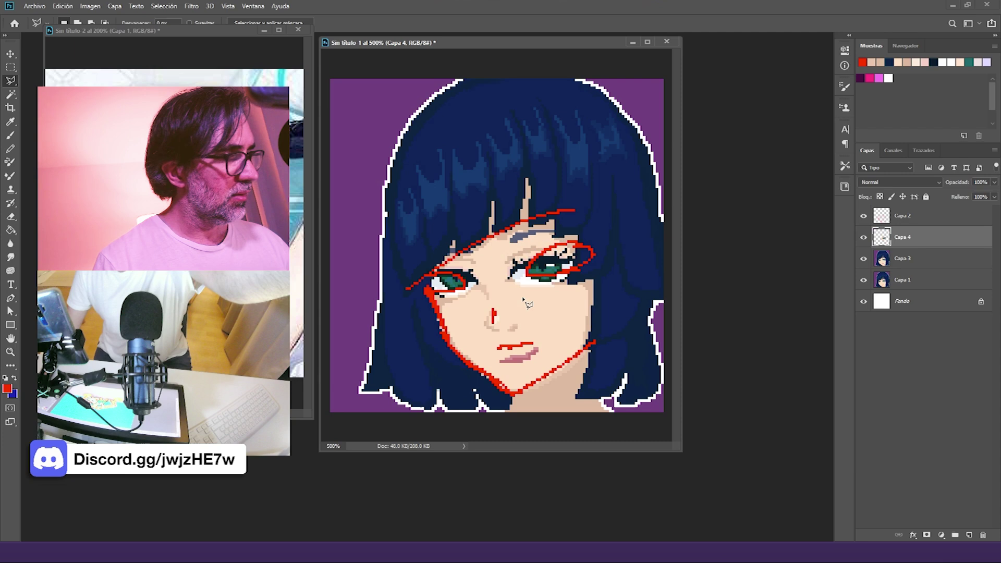
Step: Shift the copied right-hand eye 6 px right and 3 px up onto its red guide
key(v)
key(Right)
key(Right)
key(Right)
key(Right)
key(Up)
key(Up)
key(Right)
key(Right)
key(Up)
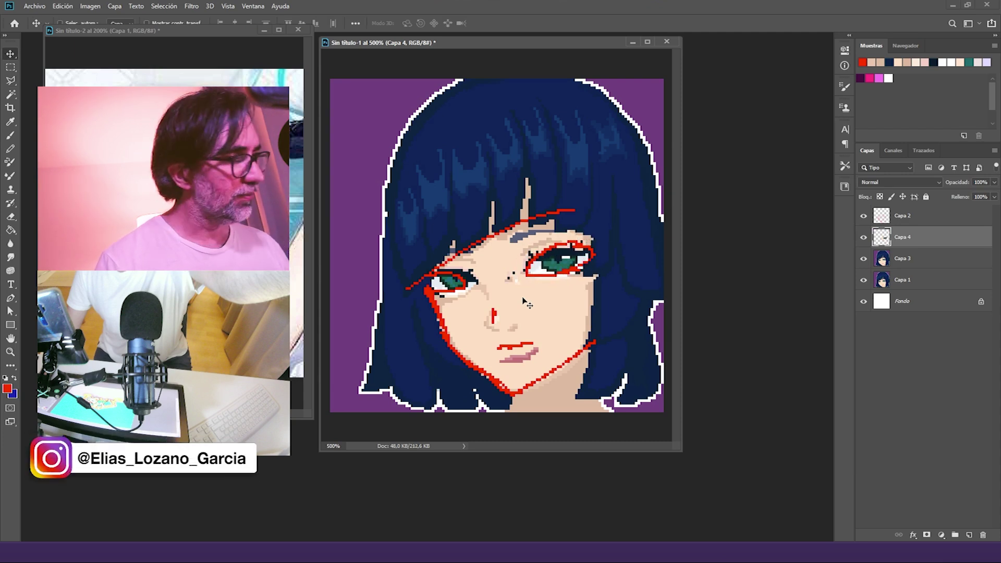
Step: Outline the left-hand eye with the Polygonal Lasso and copy it from Capa 3 to a new layer
key(l)
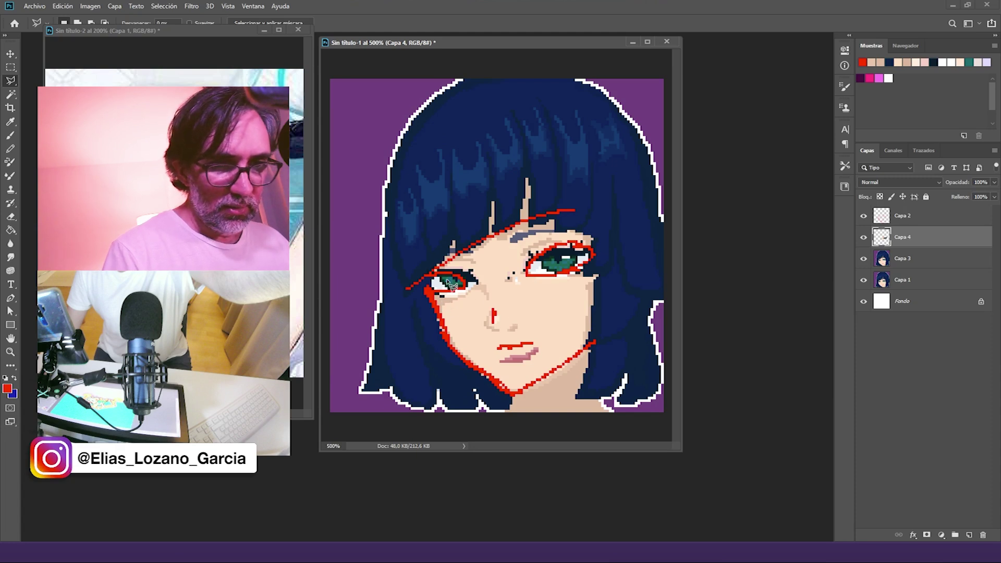
click(431, 261)
click(487, 265)
click(492, 300)
click(475, 318)
click(452, 318)
click(436, 306)
click(422, 272)
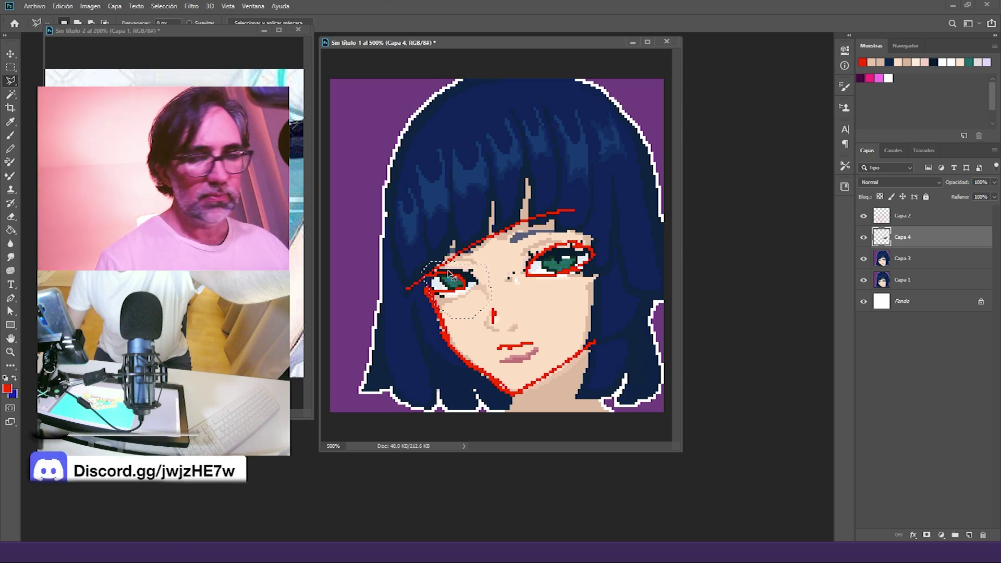
click(908, 262)
key(ctrl+j)
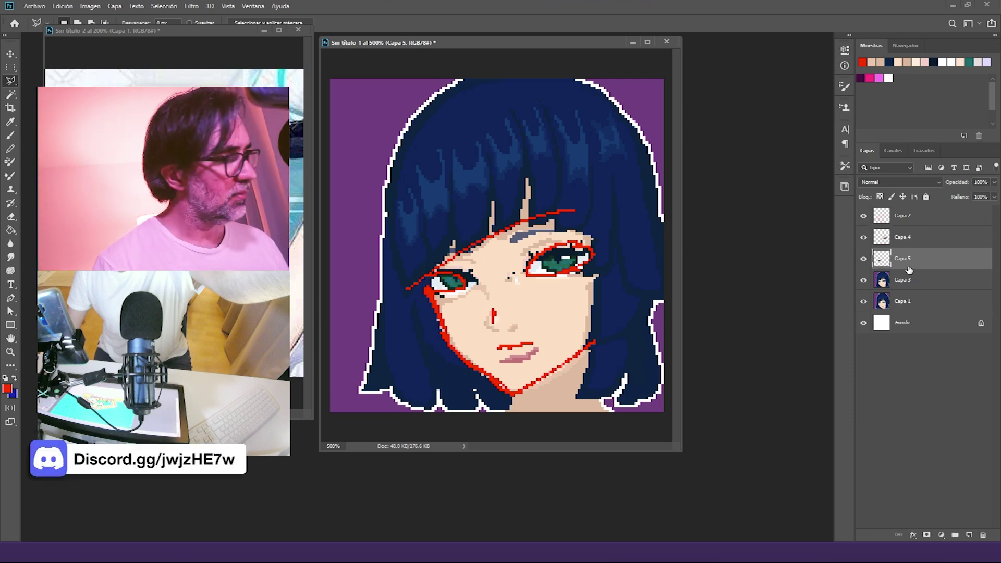
Step: Shift the copied left-hand eye 4 px left onto its red guide
key(v)
key(Left)
key(Left)
key(Left)
key(Left)
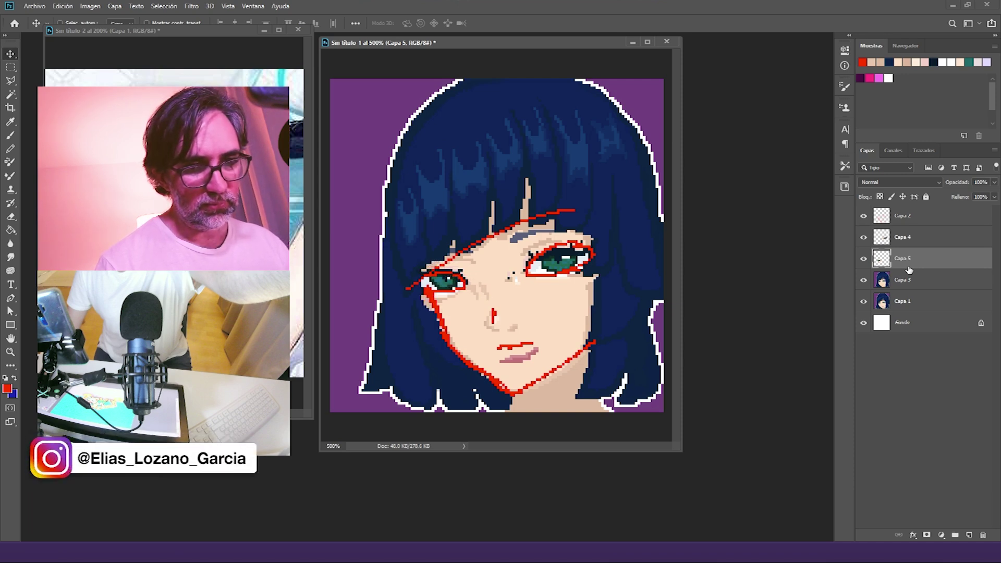
Step: Merge the two layers holding the copied eyes into one, with the Pencil tool active
key(b)
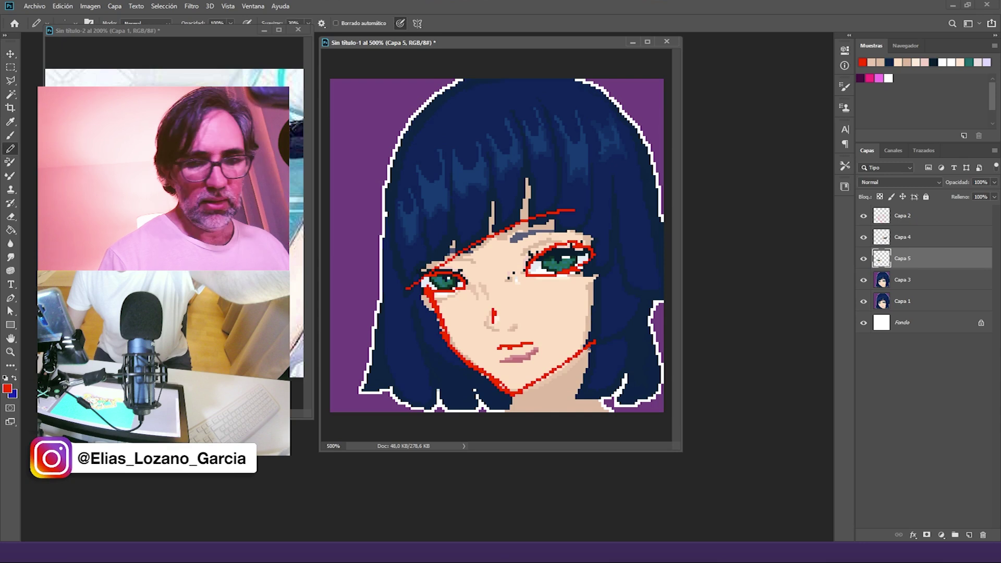
ctrl+click(910, 237)
key(ctrl+e)
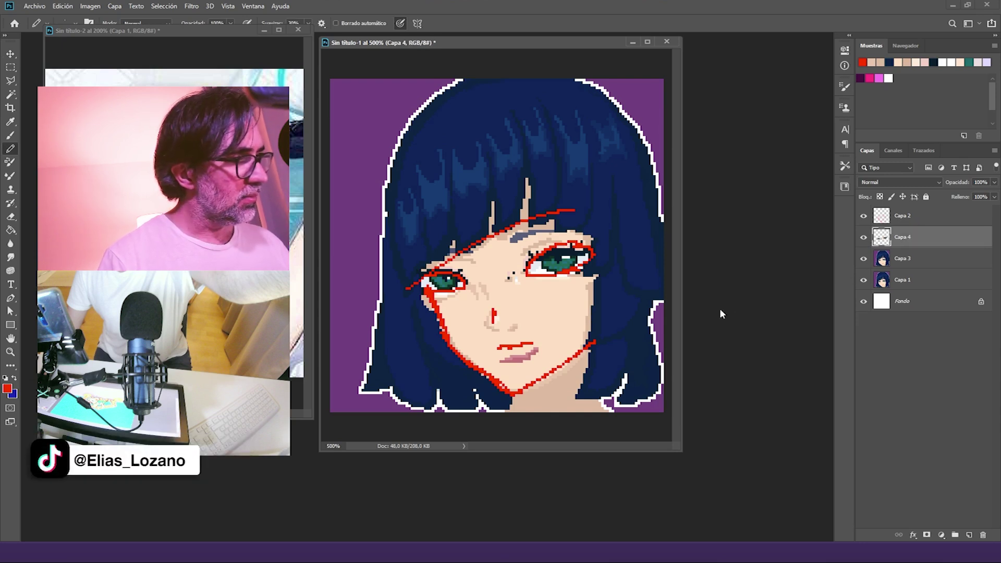
Step: Redraw the mouth as a thin pink line along its guide and paint out the old lips with skin tone
alt+click(548, 338)
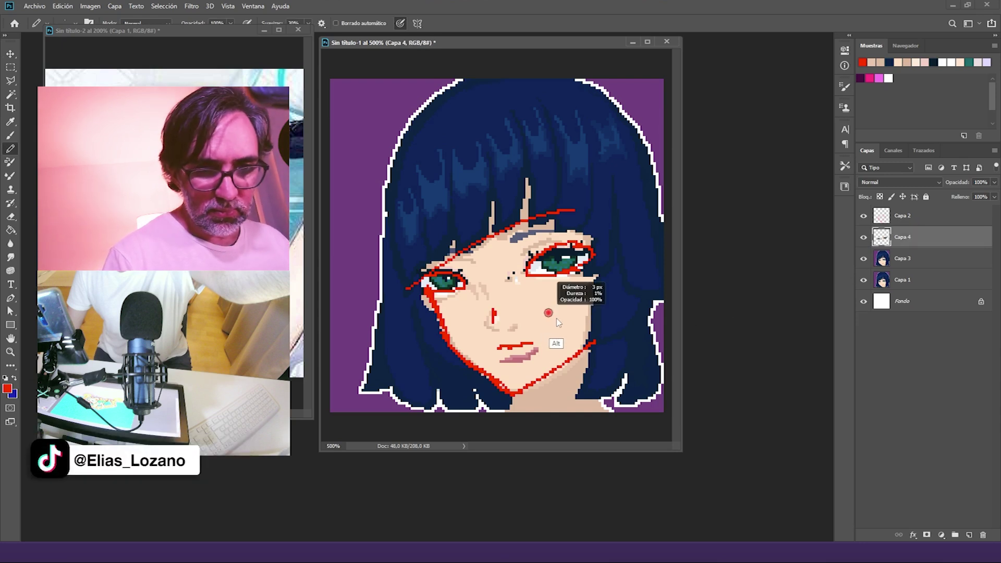
alt+click(524, 356)
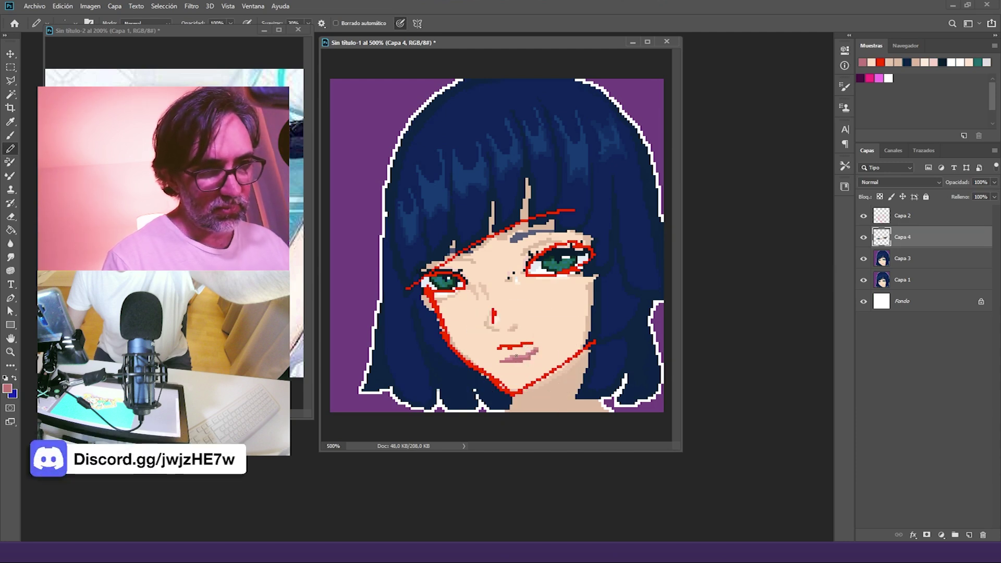
ctrl+click(517, 359)
ctrl+click(517, 359)
mouse_move(491, 366)
mouse_down()
mouse_move(539, 359)
mouse_move(550, 367)
mouse_move(507, 385)
mouse_up()
alt+click(545, 392)
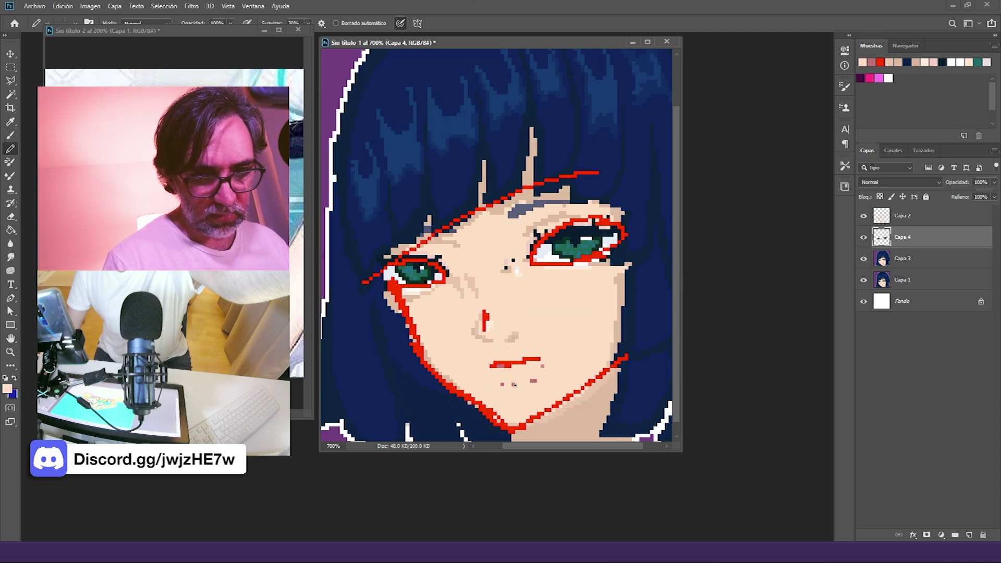
click(535, 382)
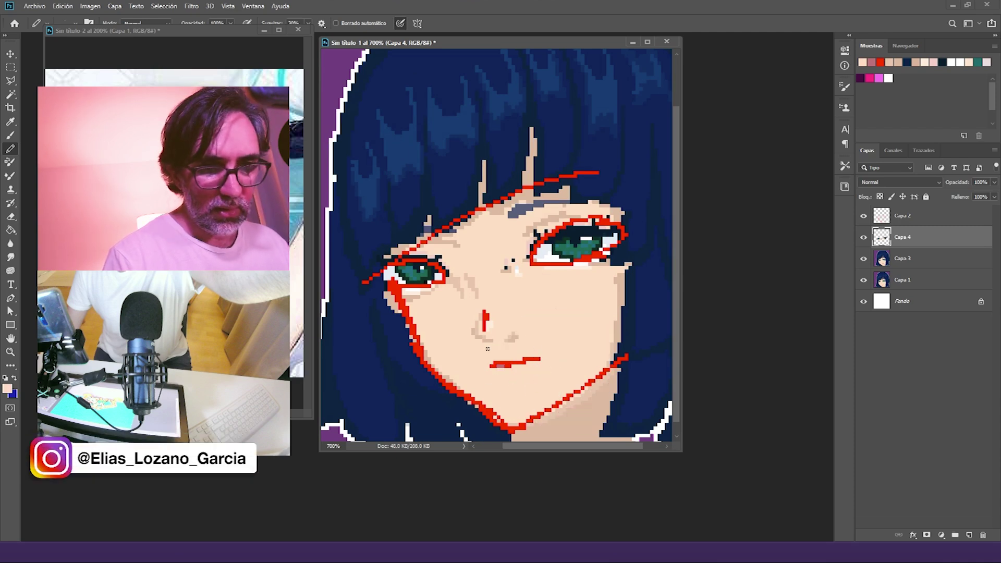
Step: Redraw the nose as a short shadow line with a light highlight at its guide, painting out the old nose with skin tone
ctrl+click(495, 329)
ctrl+click(495, 329)
alt+click(488, 320)
drag(468, 311, 457, 339)
alt+click(461, 296)
alt+click(495, 347)
drag(489, 316, 463, 341)
drag(457, 247, 466, 279)
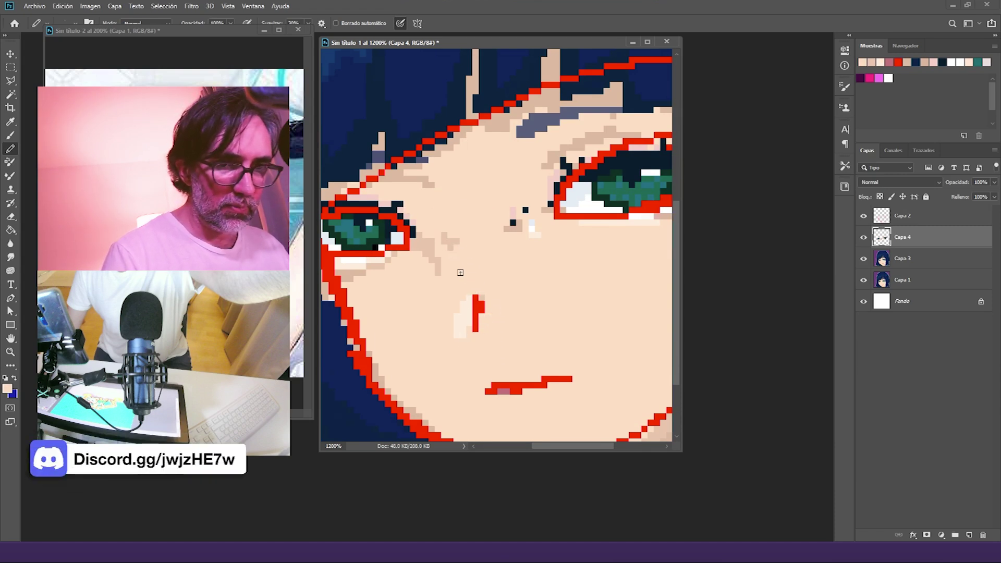
Step: Hide the guide layer and paint skin tone over the stray pixels between the eyes and the shading beside the left-hand eye
click(865, 216)
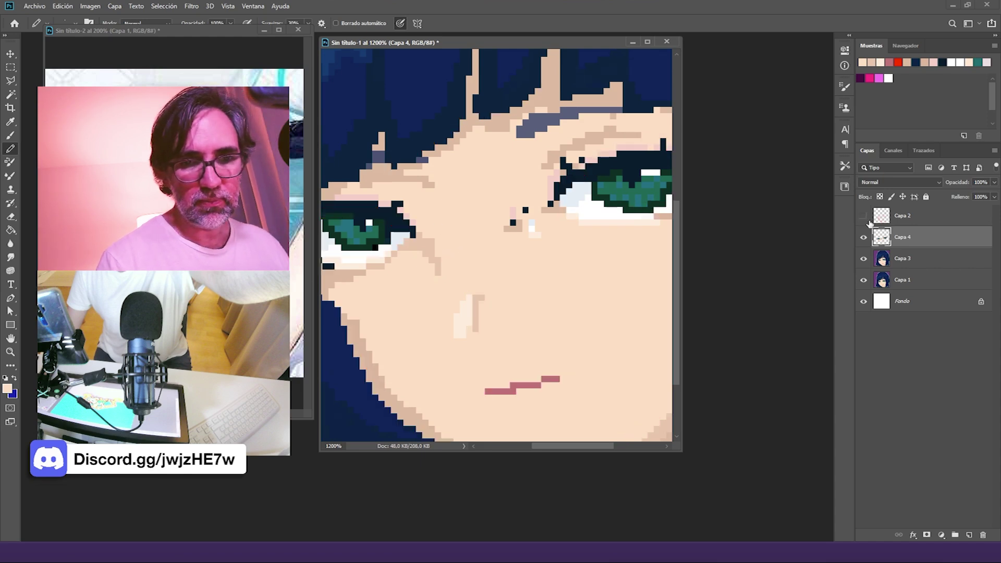
click(513, 222)
click(526, 210)
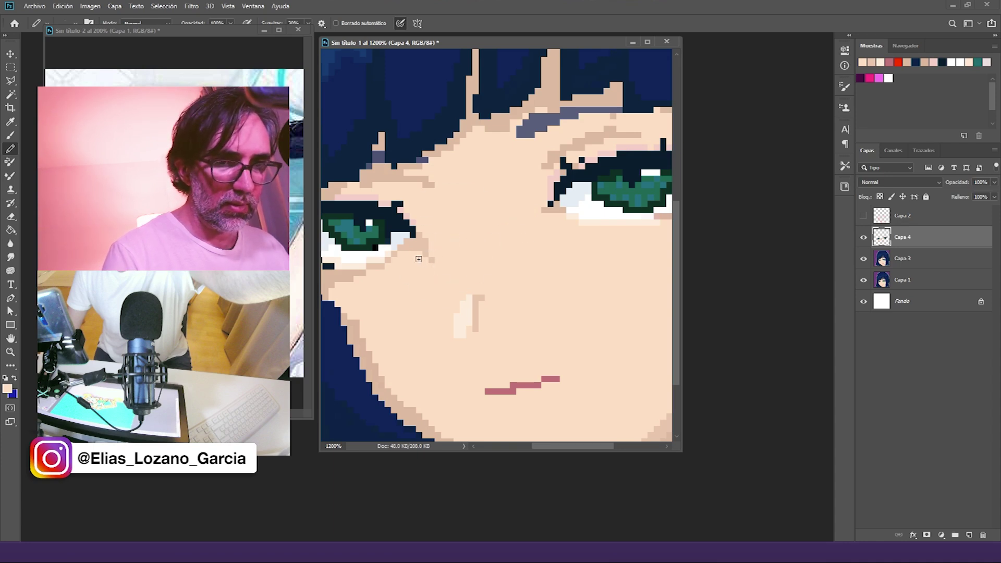
drag(417, 270, 519, 271)
drag(542, 302, 450, 228)
Step: Show the guides and trim the left cheek to the red jaw guide with the navy hair colour
key(ctrl+minus)
key(ctrl+minus)
click(863, 216)
drag(572, 329, 561, 265)
scroll(464, 338, up, 1)
alt+click(389, 313)
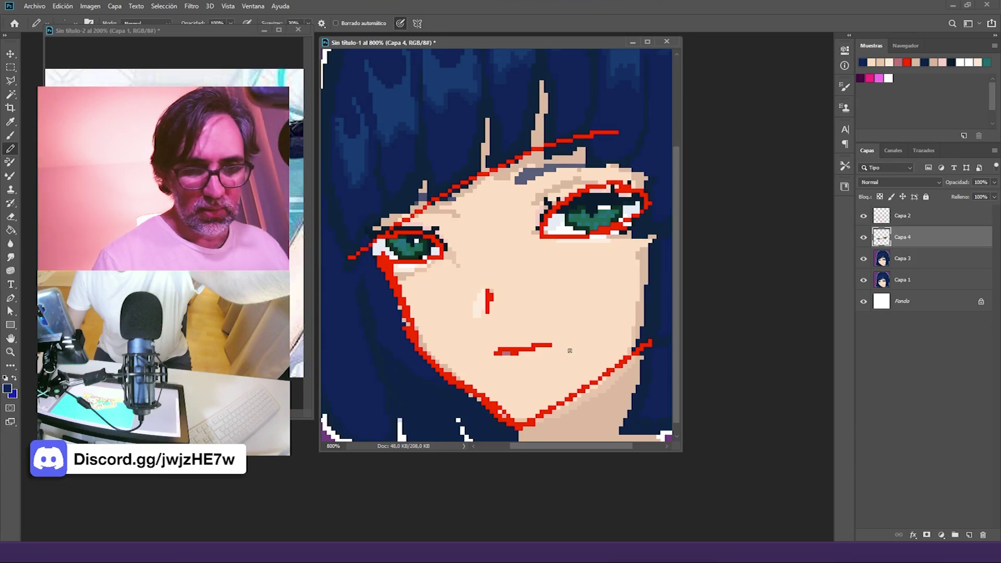
drag(563, 369, 567, 355)
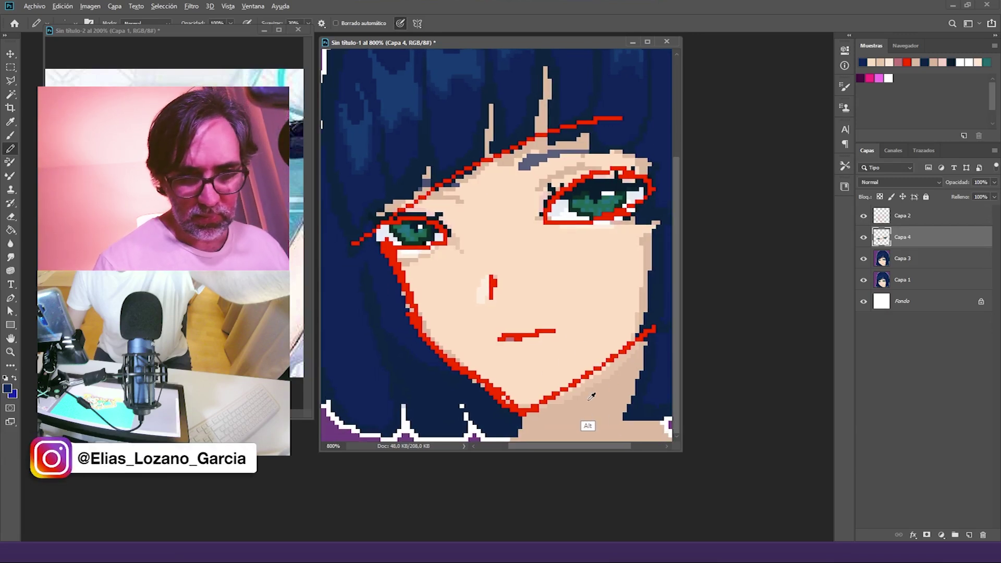
Step: Extend the neck tone up to the right-hand jaw guide, and thin the left jaw's shading with skin tone, with the guides hidden
alt+click(627, 356)
drag(631, 351, 575, 390)
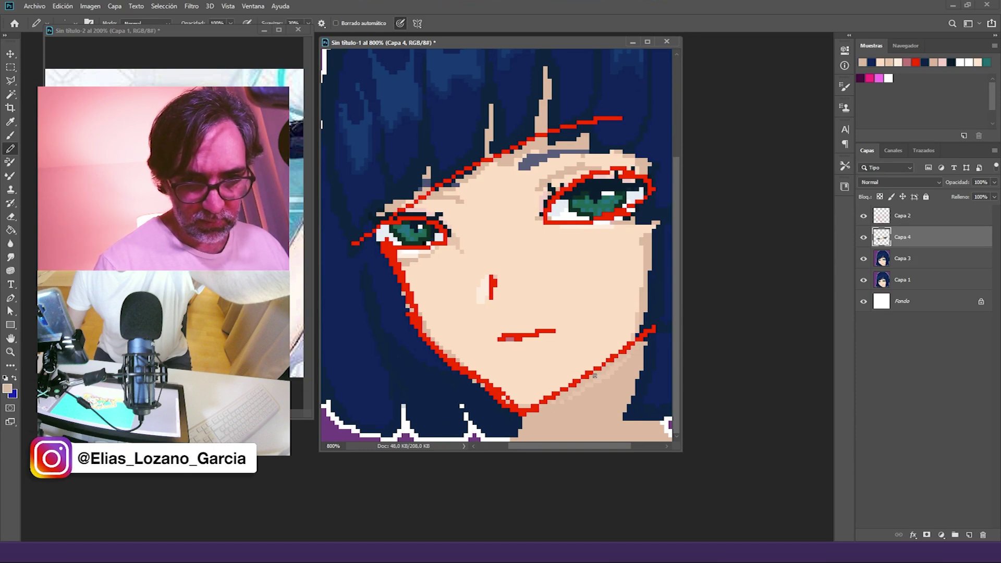
click(863, 215)
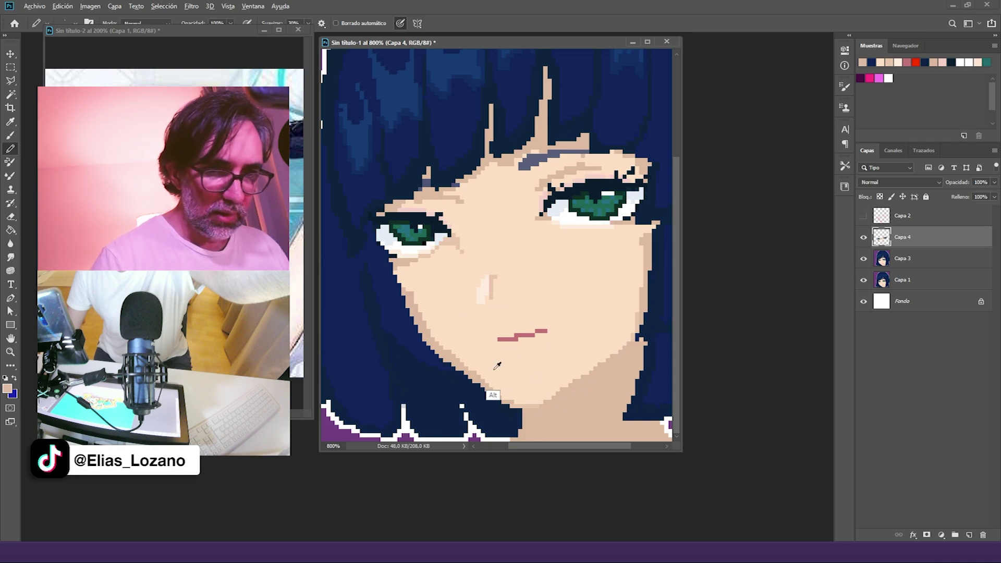
alt+click(409, 286)
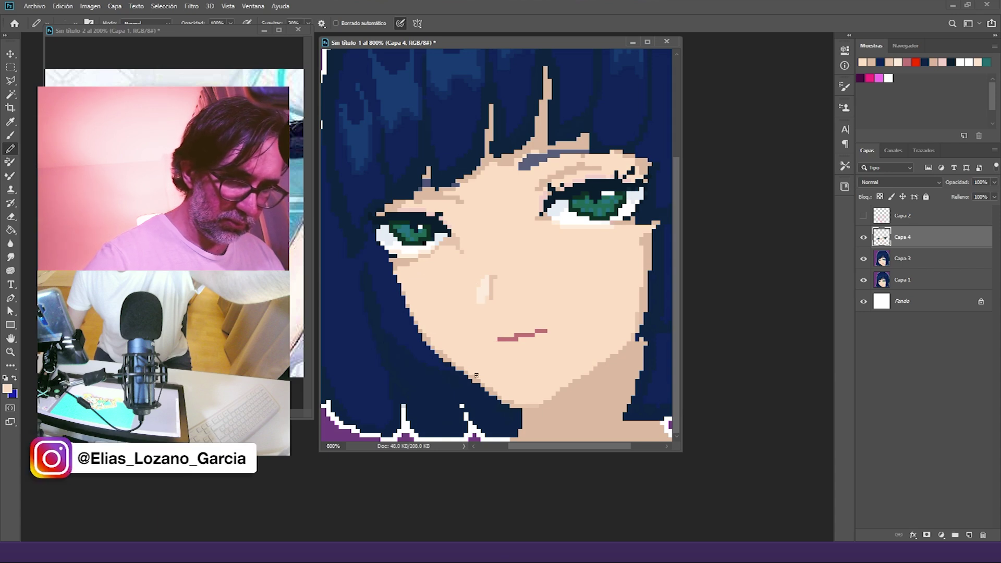
Step: Paint a reddish-brown shadow band on the neck under the jaw using the reference's shadow colour, and trim its lower edge with neck tone
alt+click(183, 260)
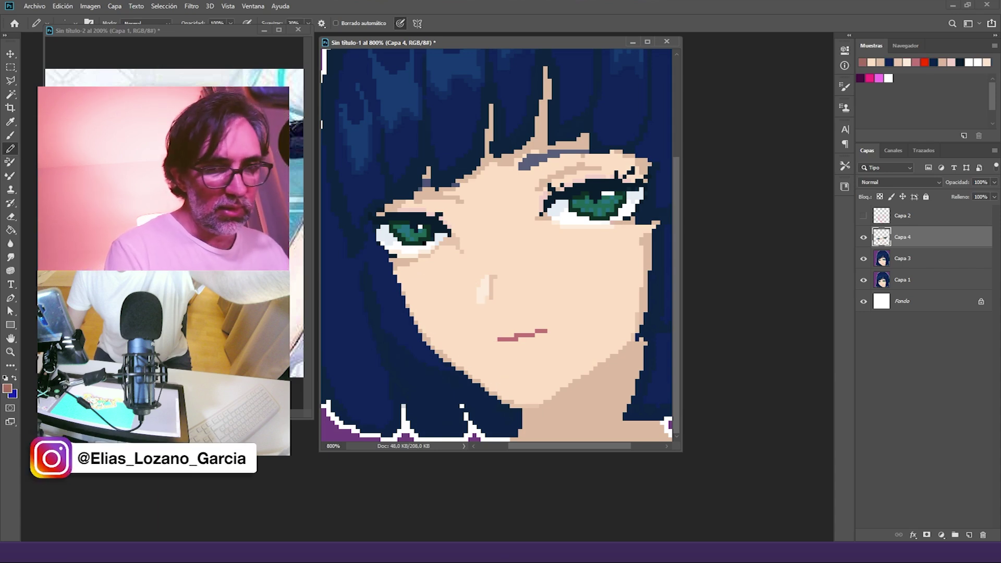
drag(568, 406, 547, 401)
mouse_move(616, 342)
mouse_down()
mouse_move(507, 416)
mouse_move(573, 392)
mouse_move(615, 350)
mouse_move(600, 367)
mouse_move(607, 361)
mouse_up()
drag(551, 397, 546, 407)
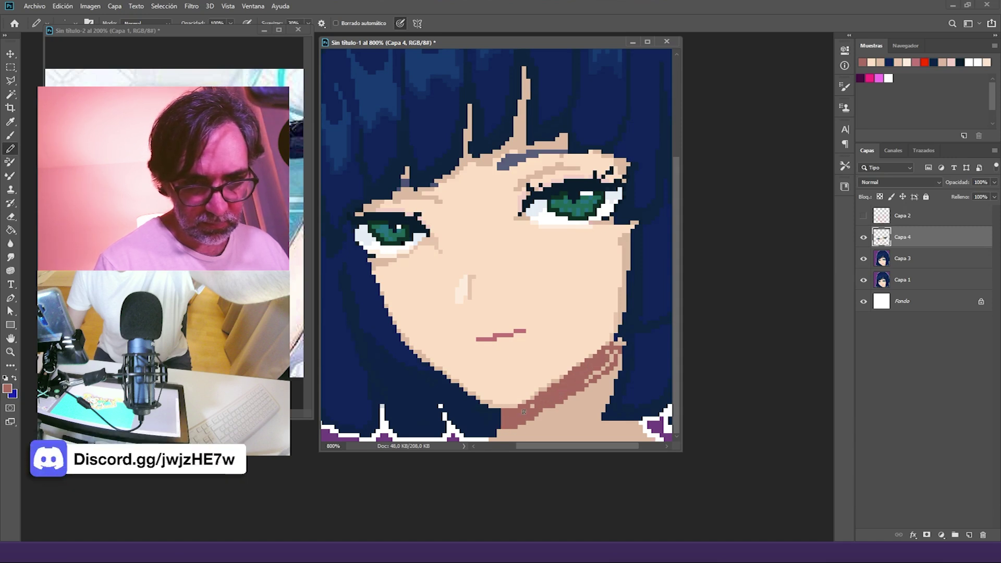
alt+click(554, 430)
drag(616, 346, 566, 399)
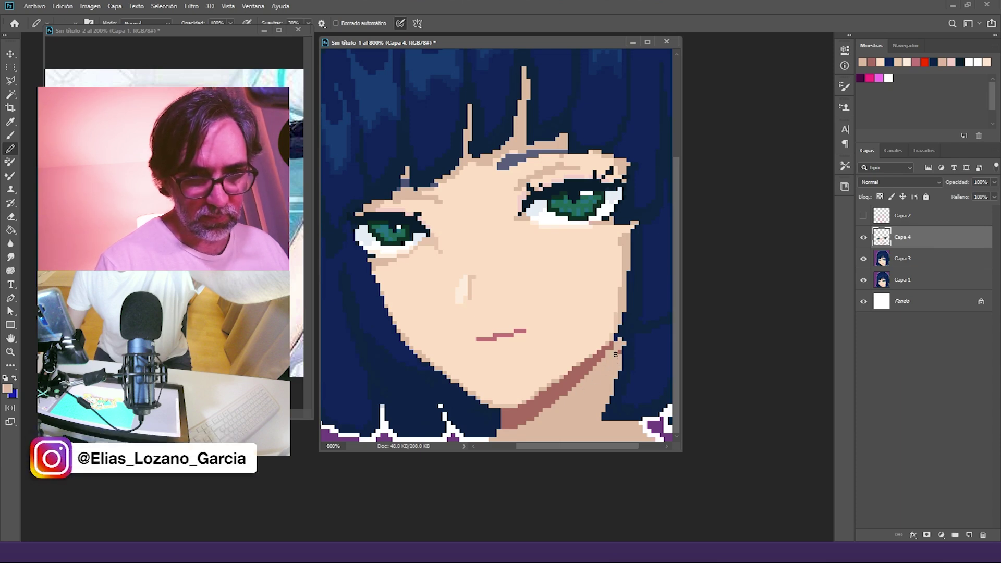
Step: Thicken the mouth line into fuller lips with its own pink colour, and hide layer Capa 3
alt+click(507, 336)
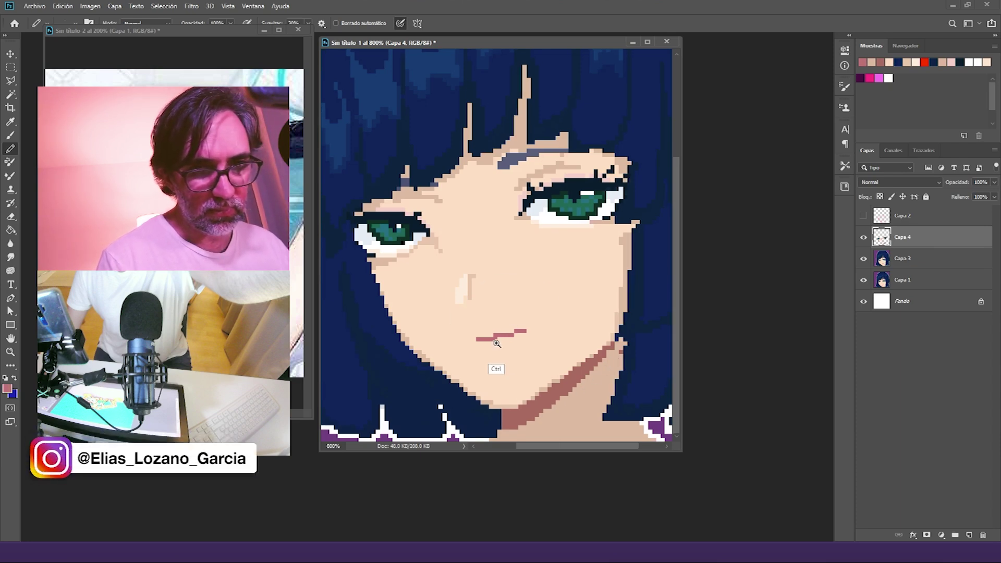
ctrl+click(497, 343)
mouse_move(457, 336)
mouse_down()
mouse_move(535, 323)
mouse_move(442, 333)
mouse_move(467, 338)
mouse_move(463, 328)
mouse_move(488, 319)
mouse_move(553, 316)
mouse_up()
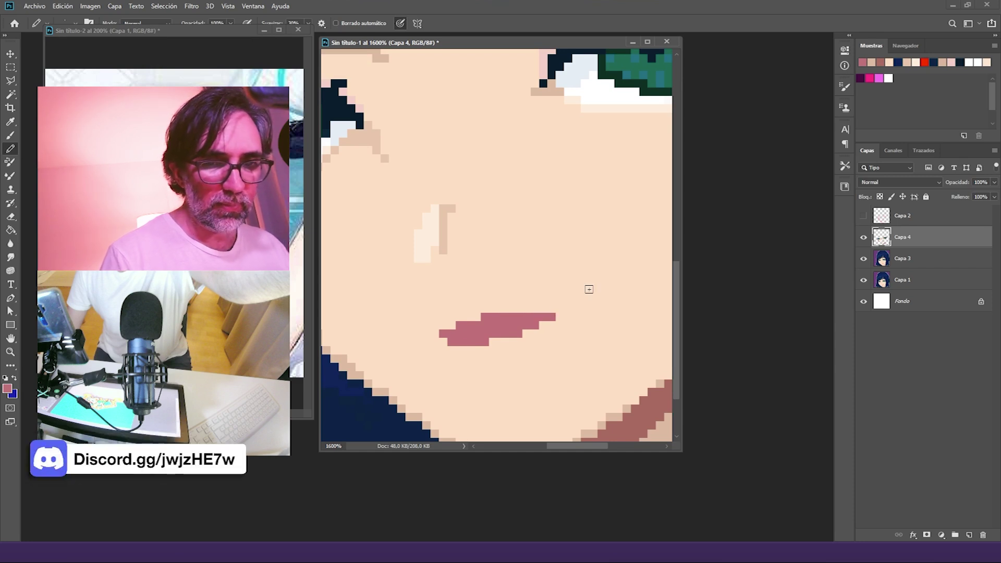
click(864, 258)
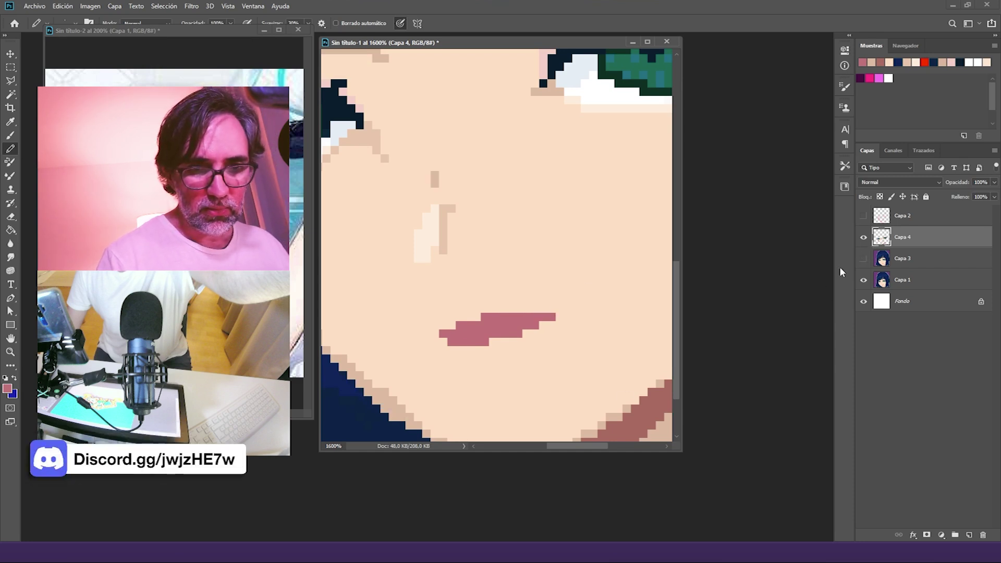
Step: Show layers Capa 4 and Capa 3, and shade the lips with the lighter pink sampled from the old mouth on Capa 1
click(864, 237)
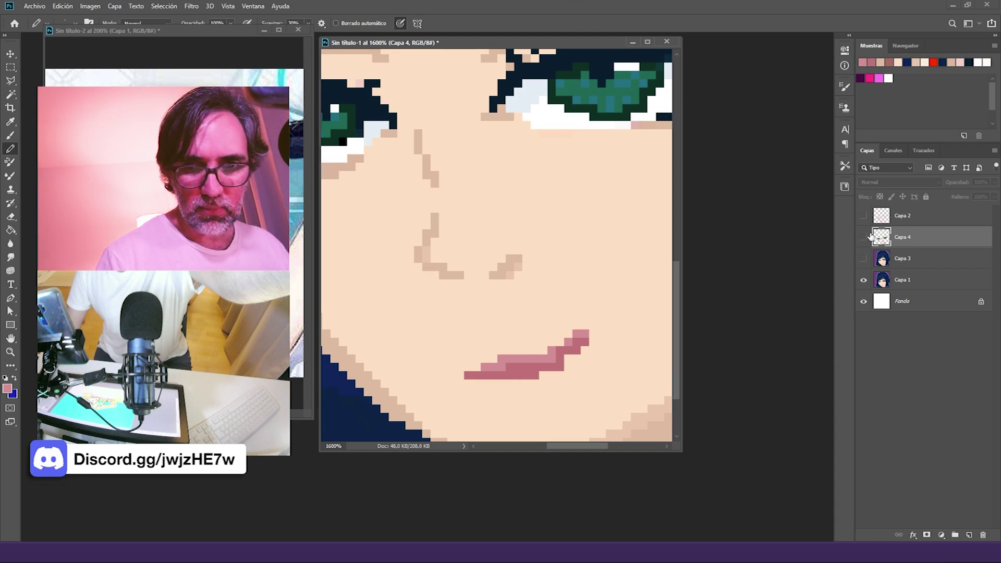
click(865, 238)
click(865, 259)
mouse_move(456, 344)
mouse_down()
mouse_move(499, 337)
mouse_move(481, 342)
mouse_move(458, 327)
mouse_move(519, 332)
mouse_move(483, 325)
mouse_move(533, 316)
mouse_up()
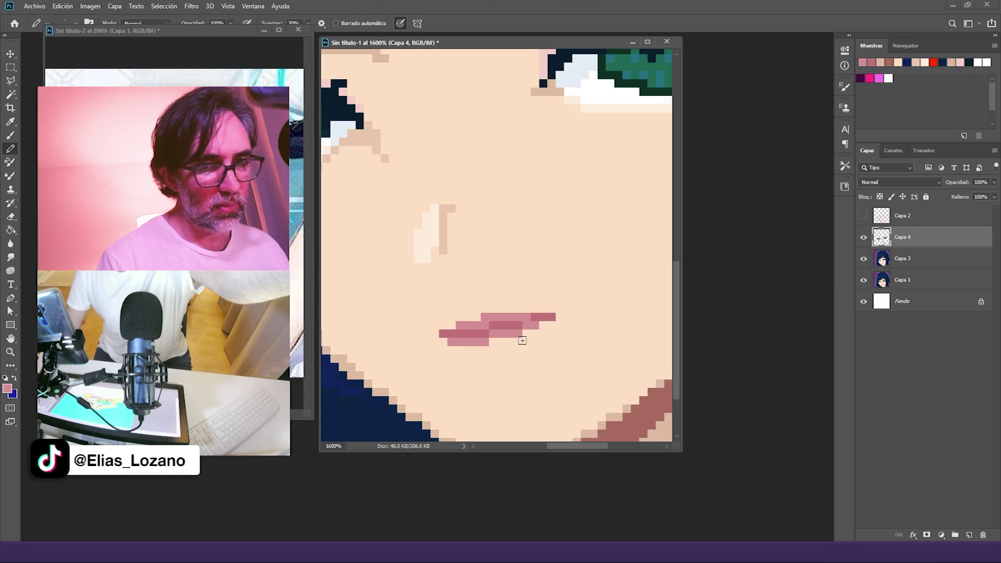
scroll(519, 360, down, 5)
scroll(521, 370, down, 1)
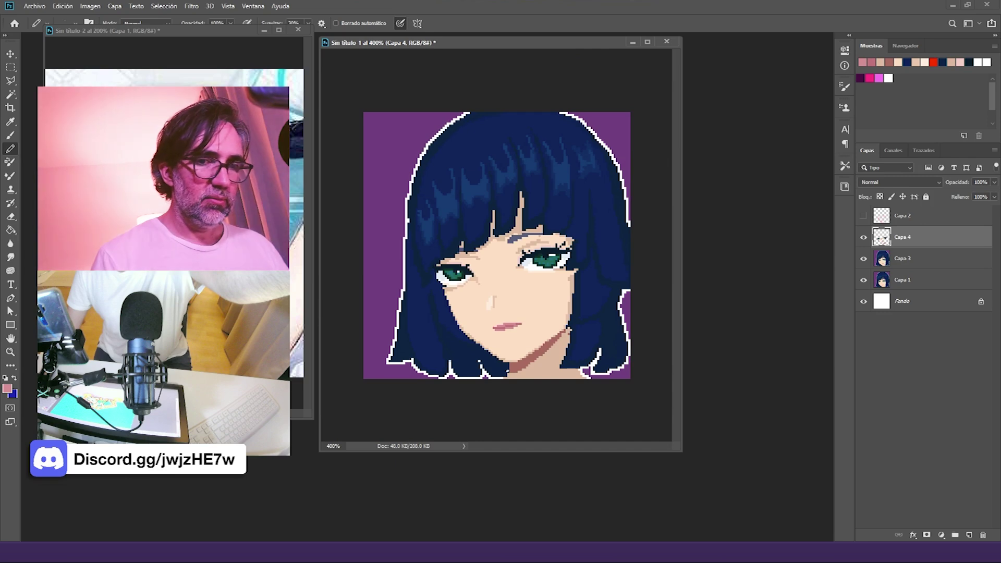
Step: Trim the lower edge of the left eye's white with the skin-shadow tone sampled around the eye
scroll(506, 298, up, 2)
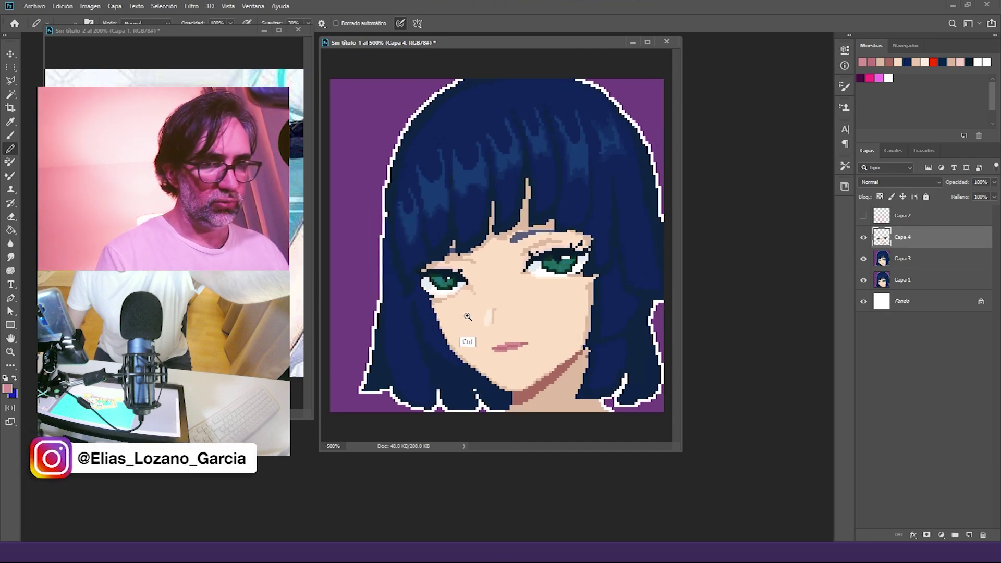
scroll(459, 338, up, 2)
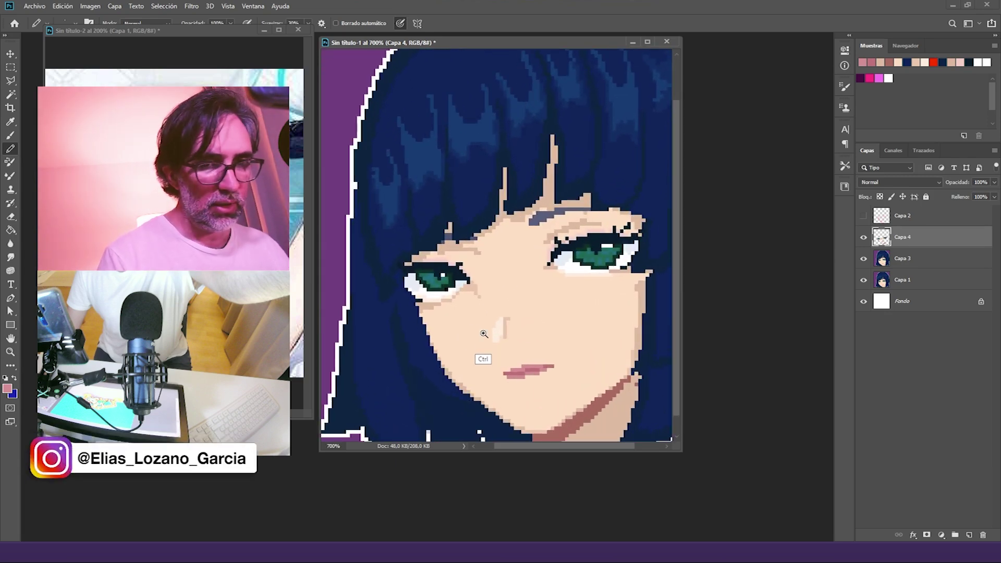
drag(597, 281, 574, 294)
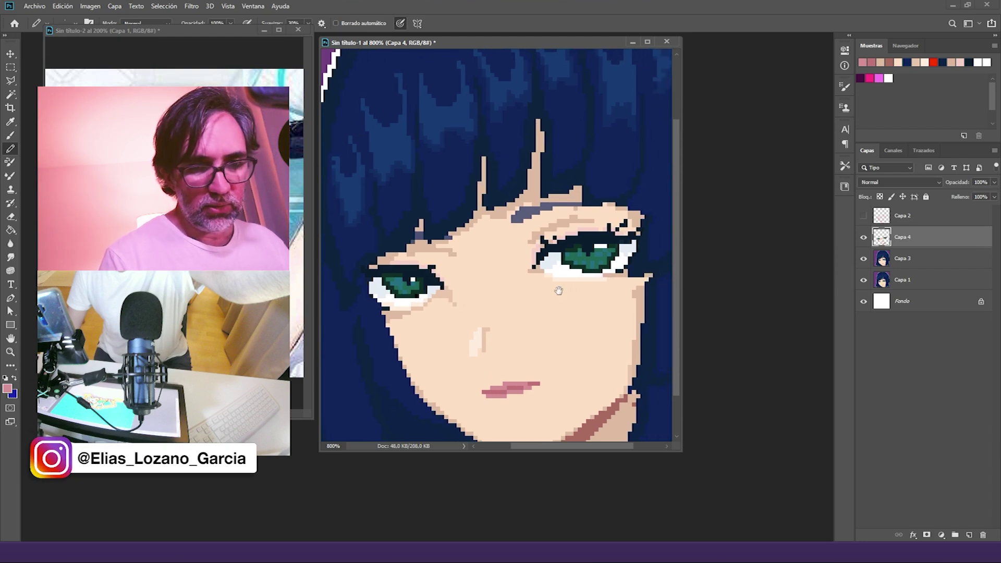
key(alt)
alt+click(420, 325)
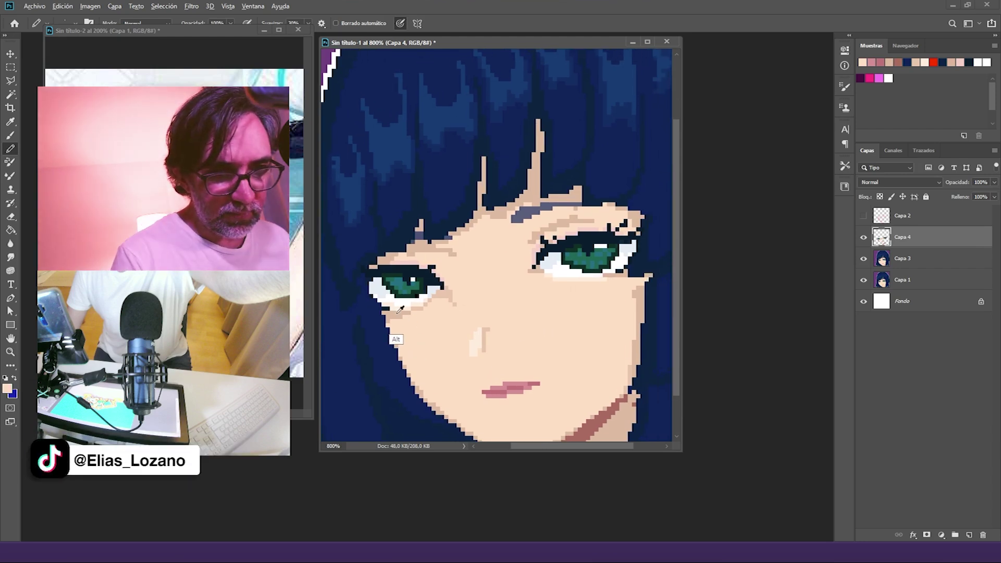
scroll(402, 335, up, 2)
drag(459, 298, 459, 296)
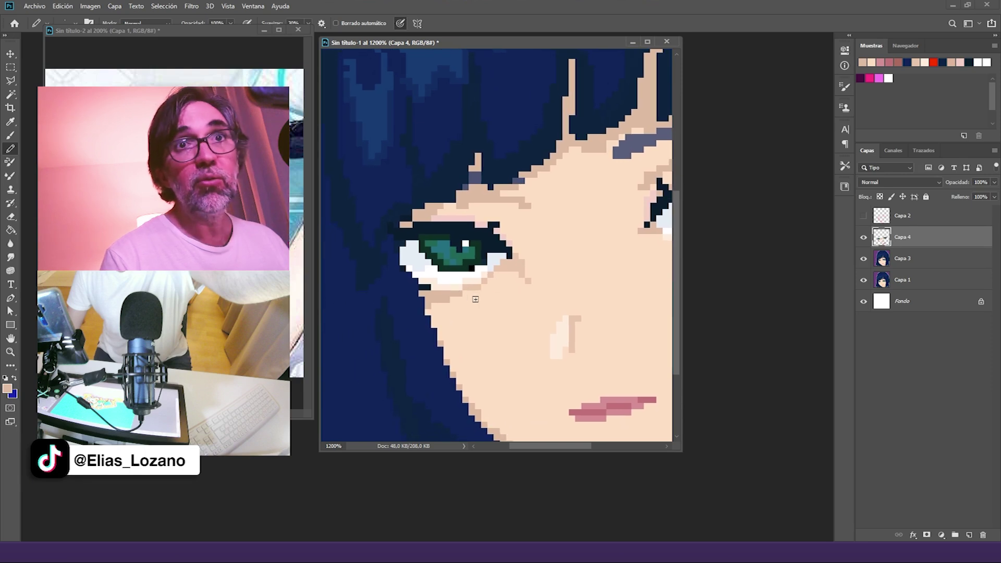
alt+click(471, 282)
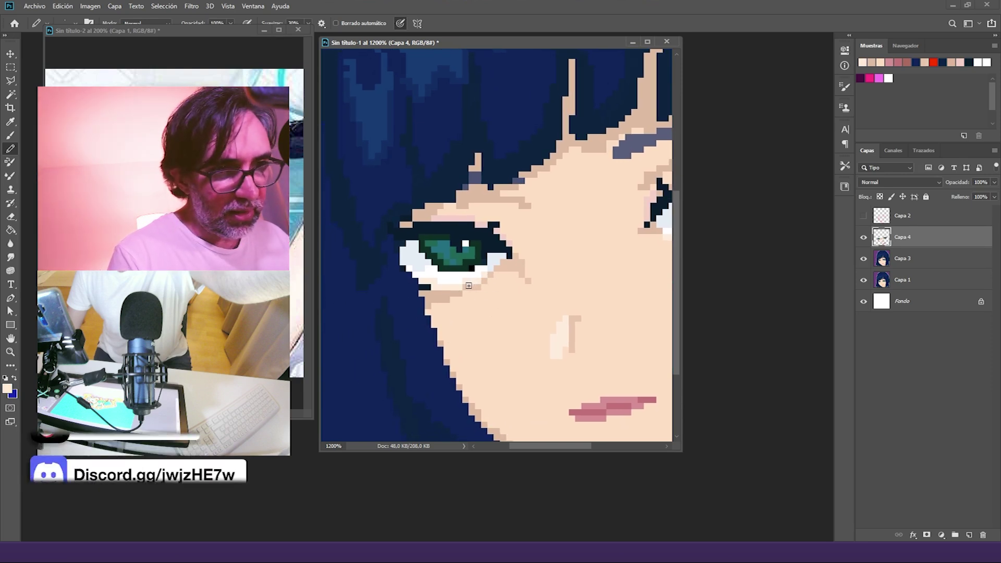
alt+click(505, 266)
drag(490, 271, 439, 287)
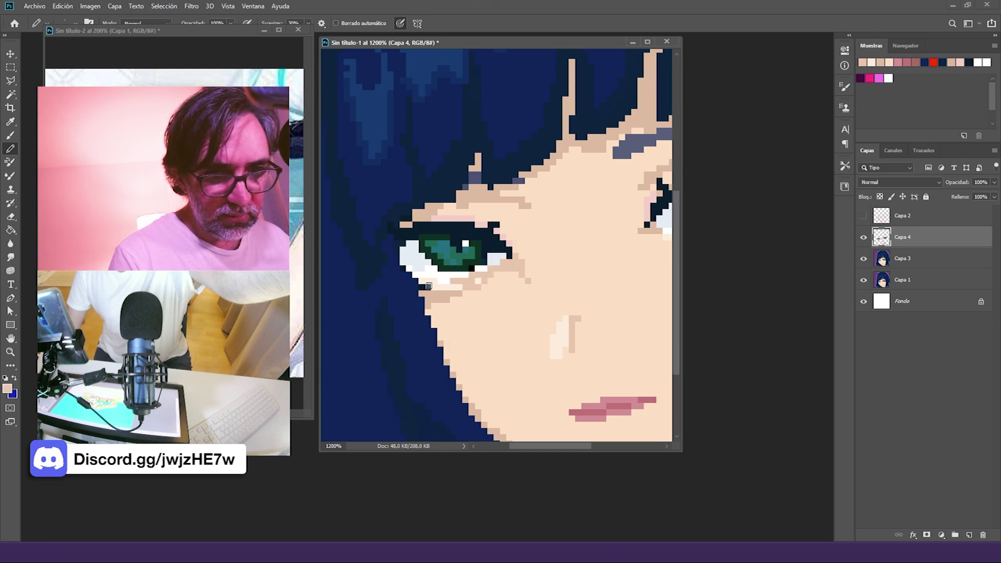
Step: Narrow the left eye's outer corner with dark hair and lash colours, draw a dark lower lash line, and fill skin shadow beneath it
alt+click(403, 268)
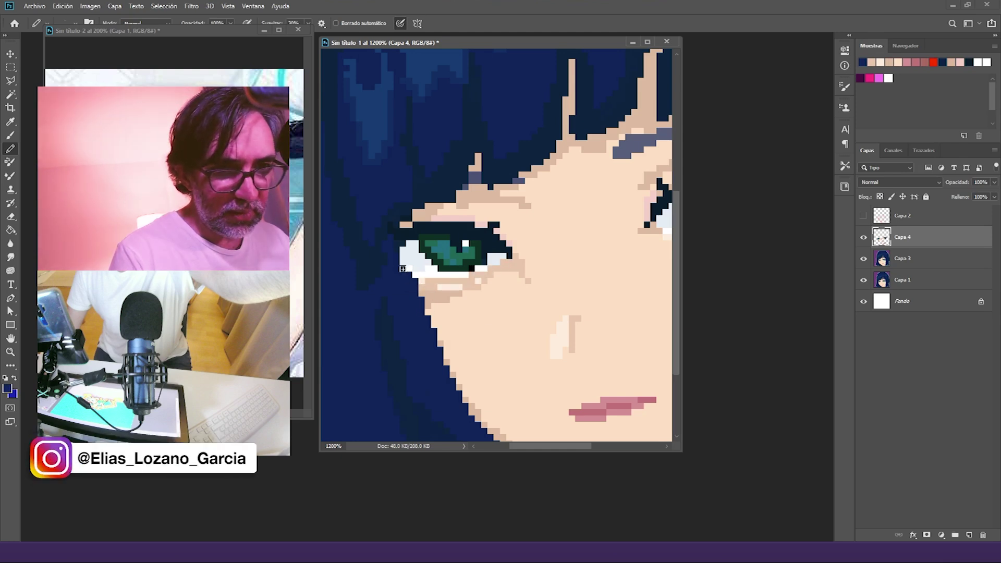
alt+click(431, 234)
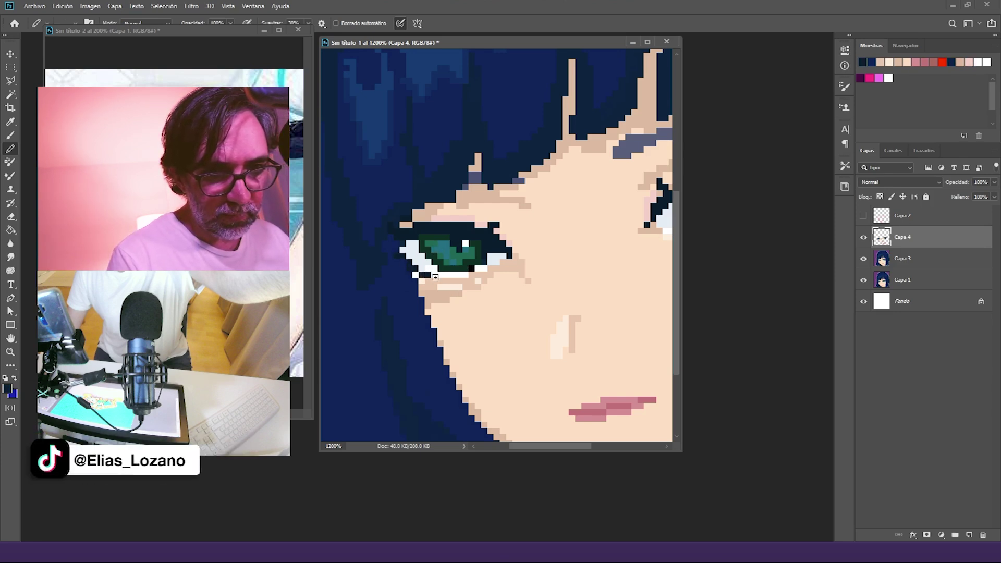
alt+click(431, 297)
drag(415, 275, 450, 291)
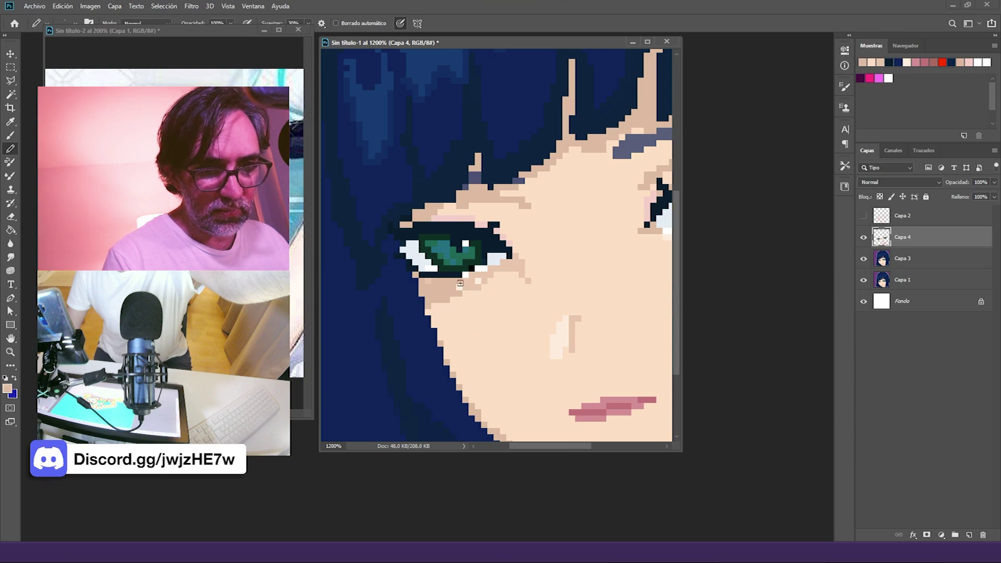
Step: Clean the stray light pixels below the left eye's lower lash line with the surrounding shadow and skin tones
alt+click(470, 270)
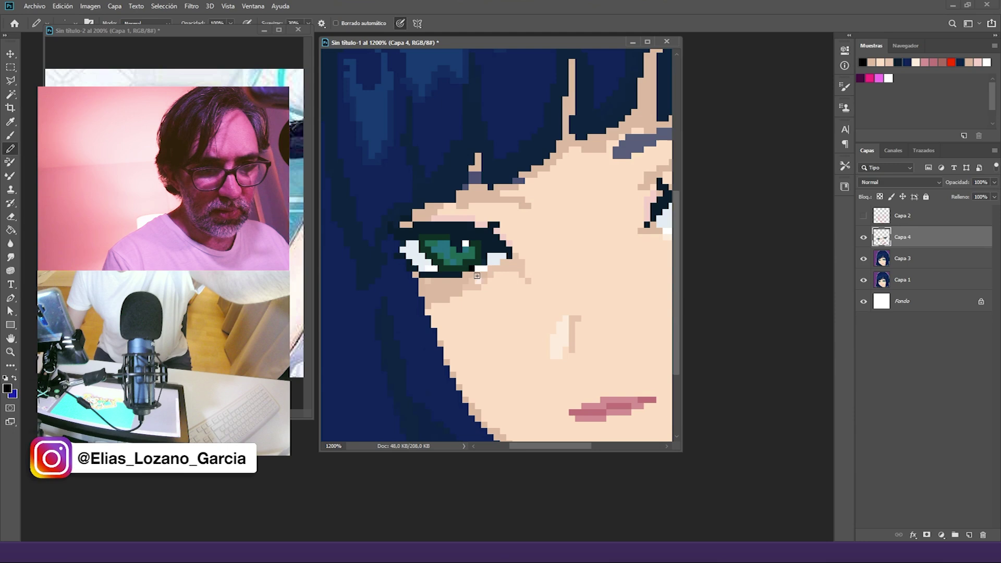
alt+click(473, 272)
alt+click(510, 273)
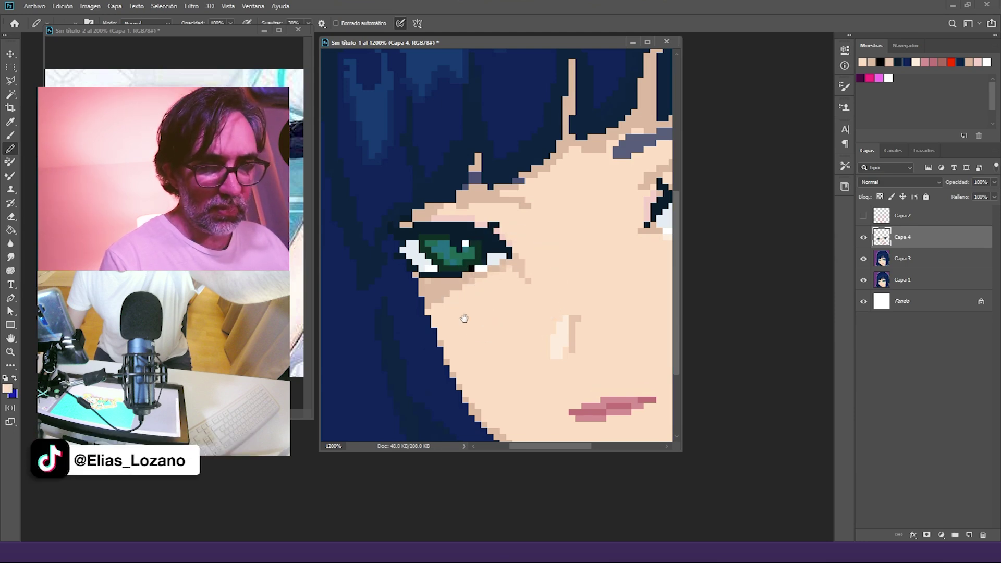
drag(464, 319, 439, 310)
alt+click(403, 277)
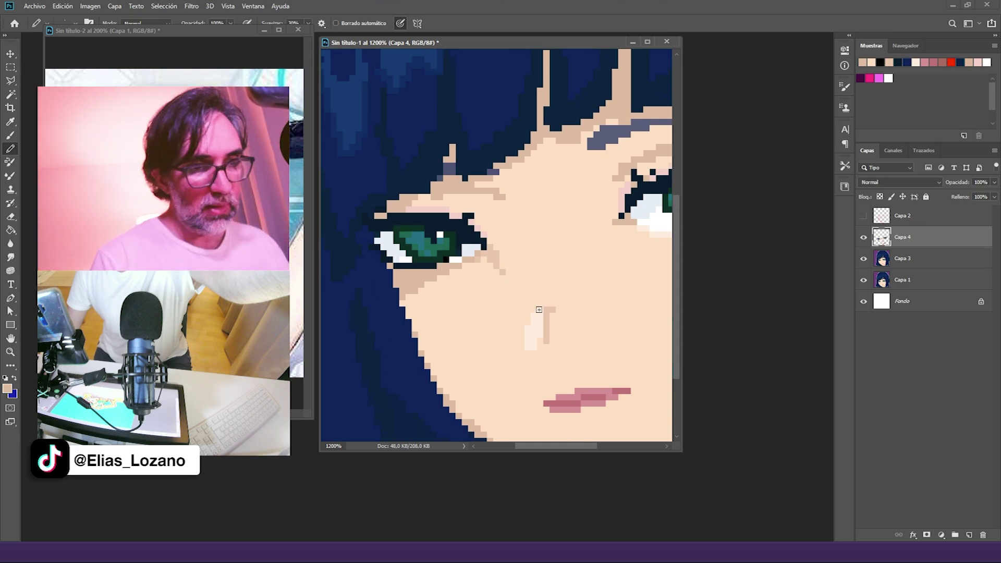
Step: Straighten the nose shadow by removing its top hook, taper the cream nose highlight, and extend the shadow down to the highlight's base
scroll(540, 309, down, 3)
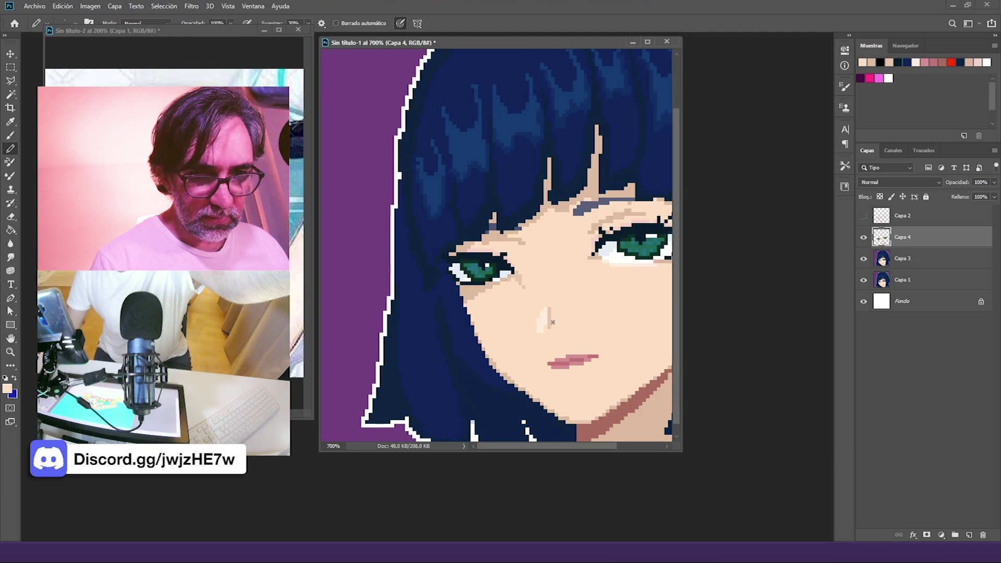
scroll(551, 320, up, 3)
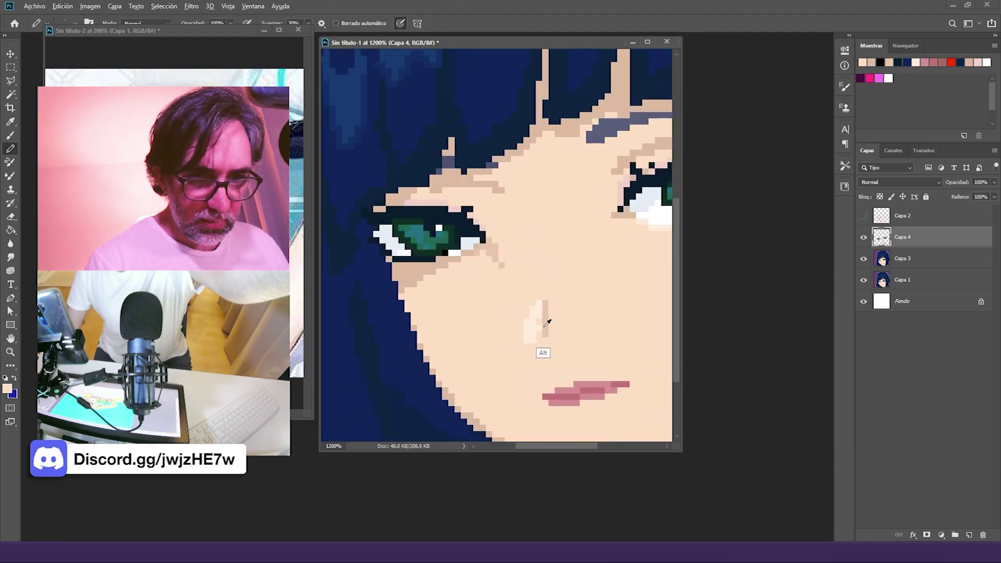
alt+click(547, 323)
alt+click(544, 341)
drag(527, 335, 527, 342)
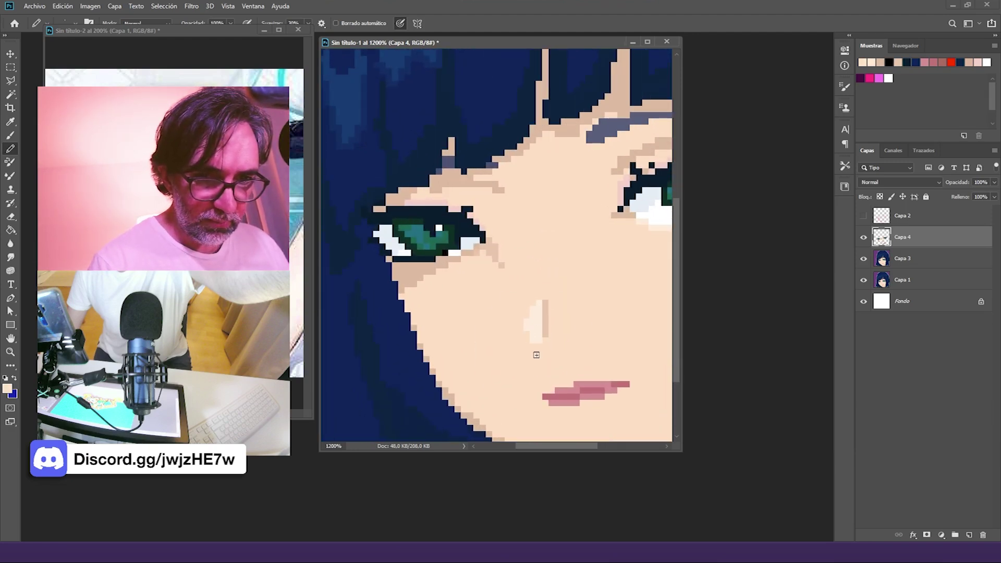
alt+click(546, 332)
click(546, 340)
Step: Cover the cream and pinkish pixels along the right eye's lower edge with skin tone
drag(564, 290, 519, 310)
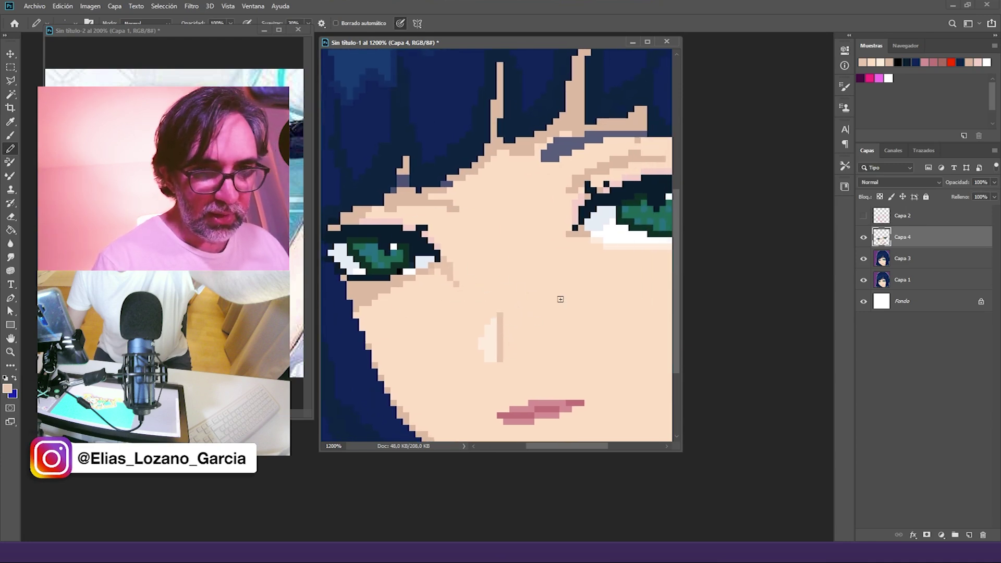
drag(580, 264, 547, 283)
drag(438, 259, 495, 270)
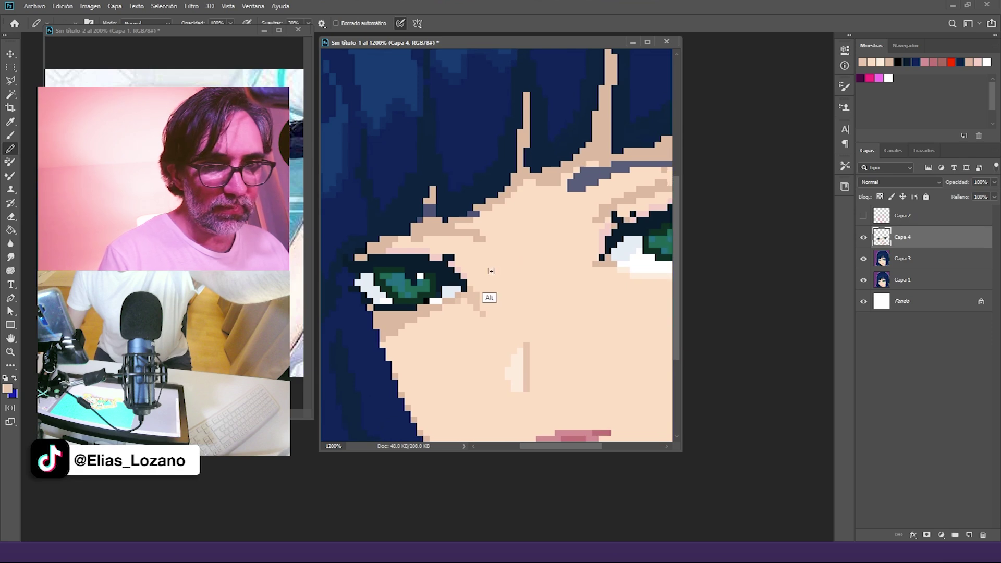
alt+click(472, 249)
scroll(454, 308, right, 5)
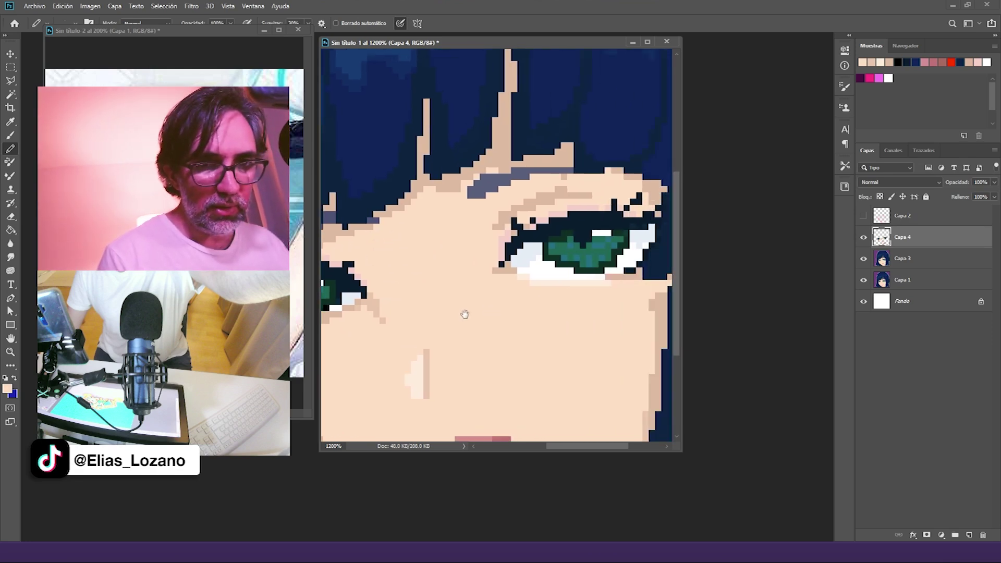
drag(453, 308, 455, 306)
drag(515, 318, 525, 307)
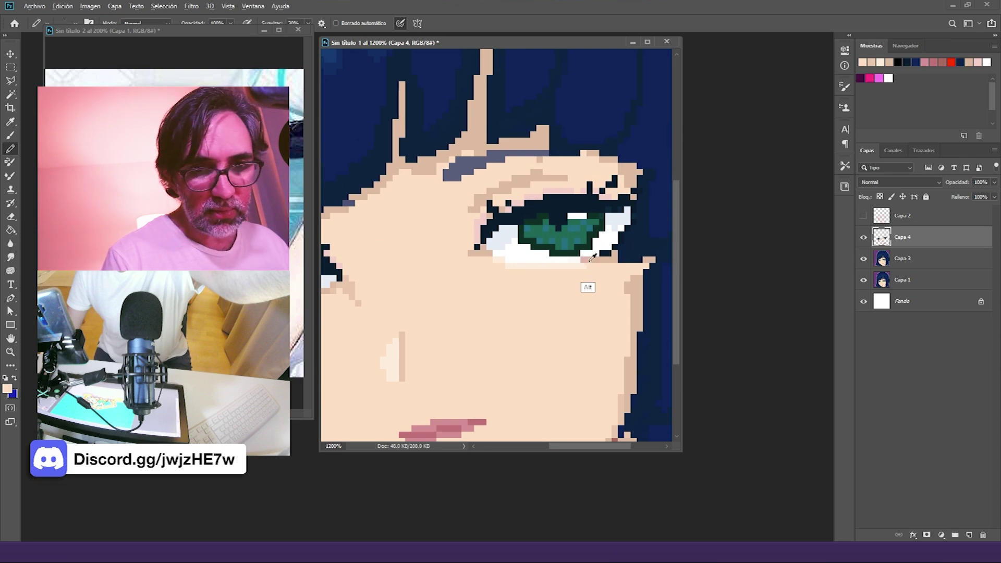
alt+click(590, 261)
alt+click(518, 282)
drag(528, 266, 596, 260)
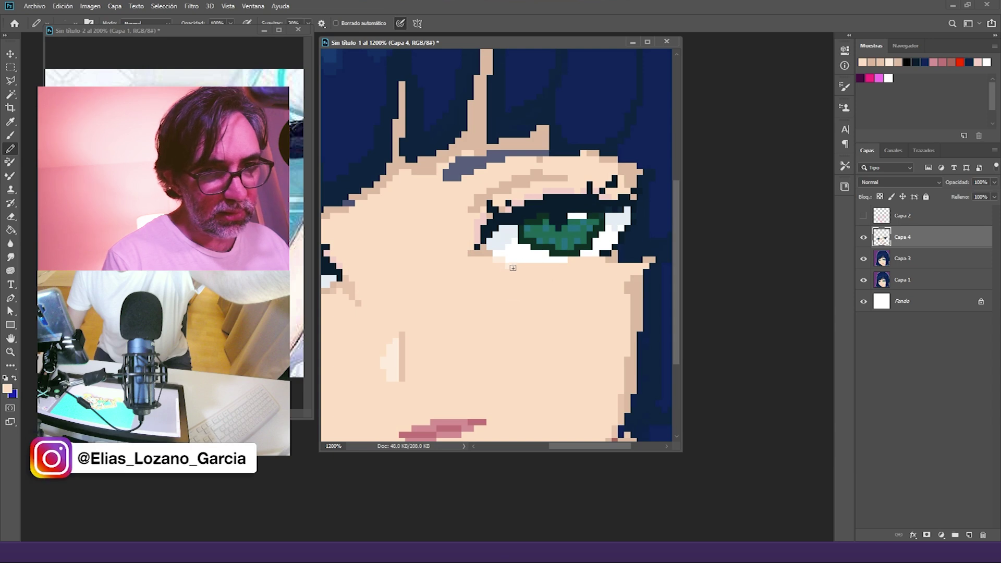
Step: Draw a thin lower eyelid line beneath the right eye's white with the darker skin-shadow tone
alt+click(480, 250)
drag(513, 266, 490, 266)
alt+click(486, 253)
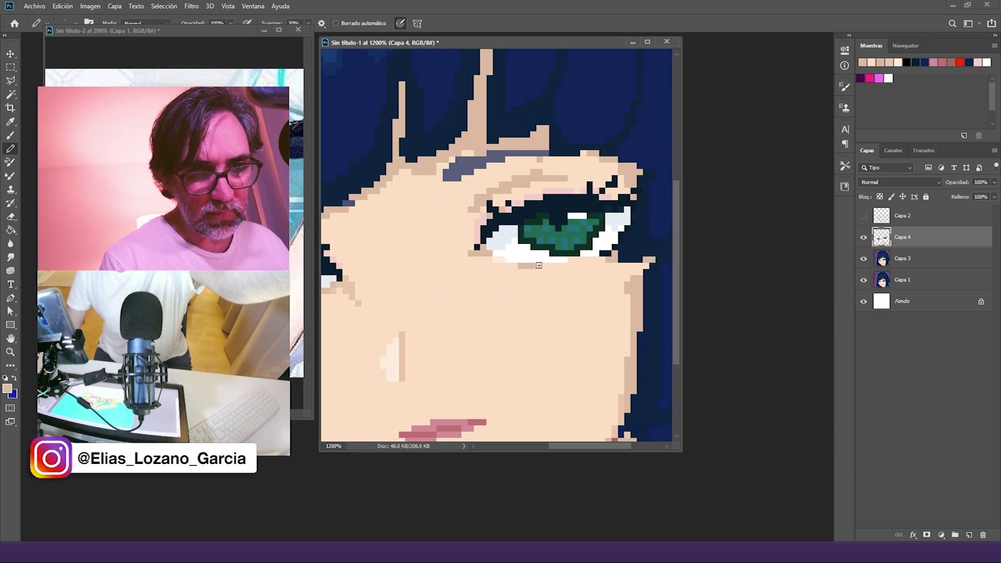
shift+click(615, 259)
drag(572, 260, 549, 263)
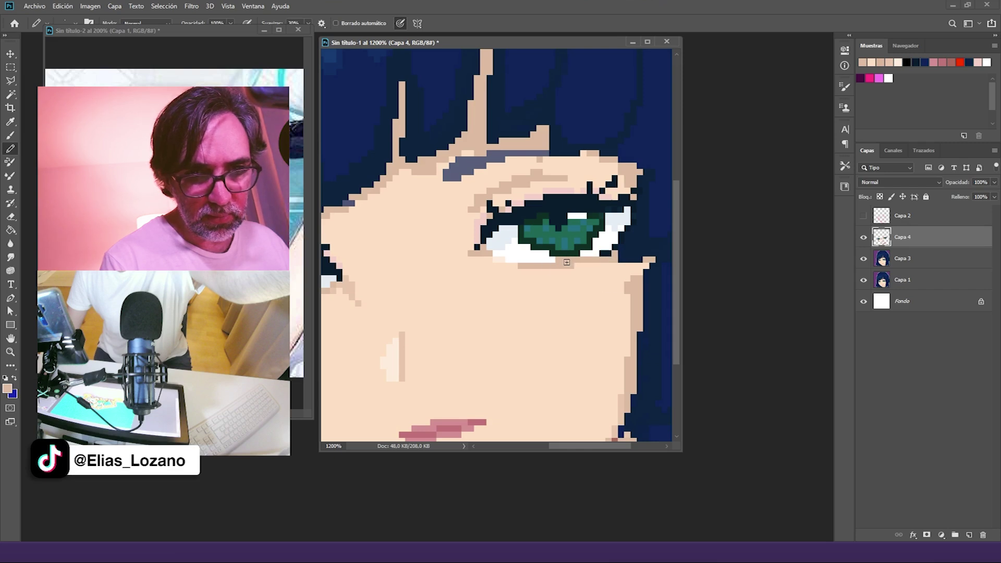
Step: Add a dark lash segment below the right eye's iris and touch up the lid line beside it with skin shadow
alt+click(569, 250)
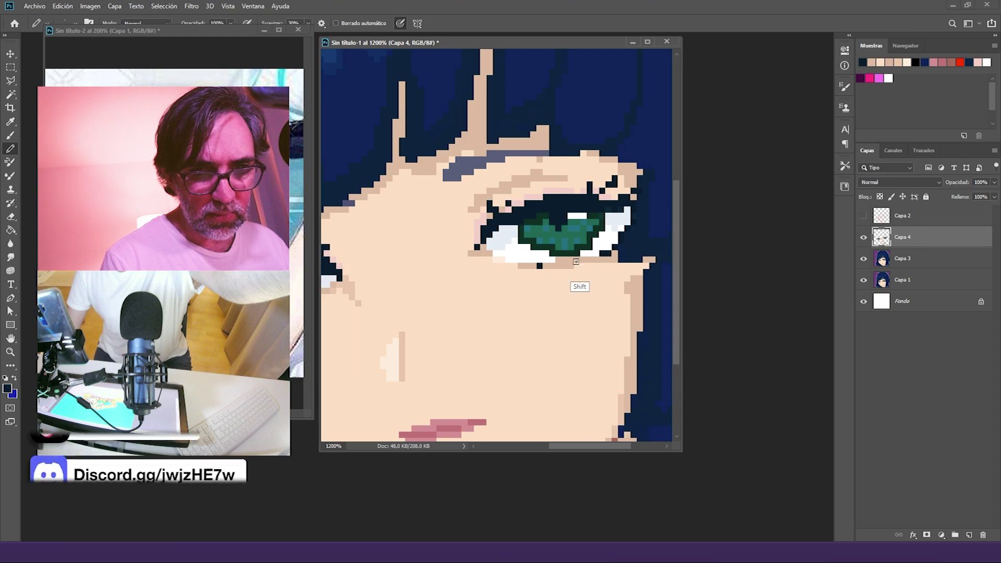
mouse_move(560, 261)
mouse_down()
mouse_move(598, 260)
mouse_move(574, 262)
mouse_up()
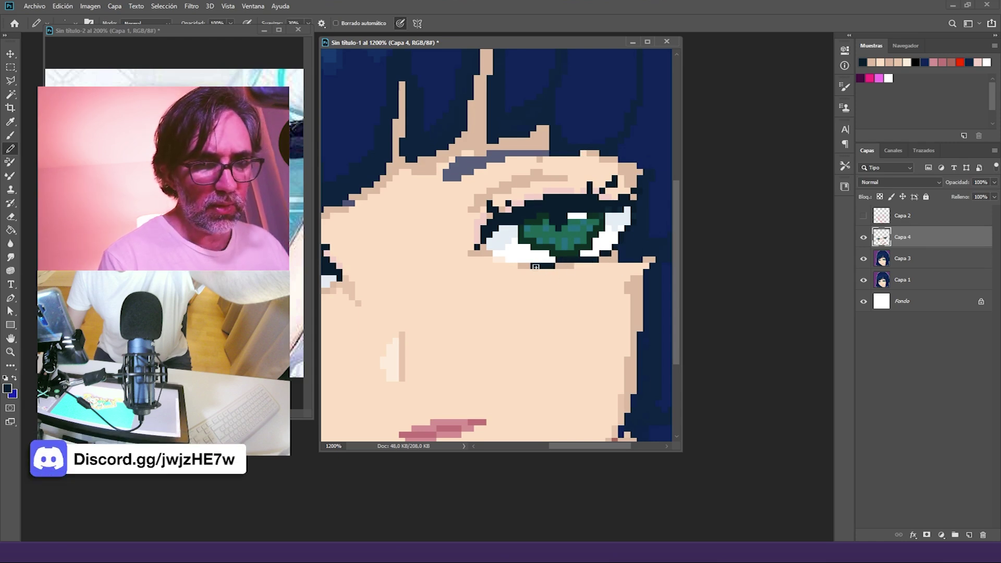
alt+click(524, 266)
drag(520, 266, 507, 266)
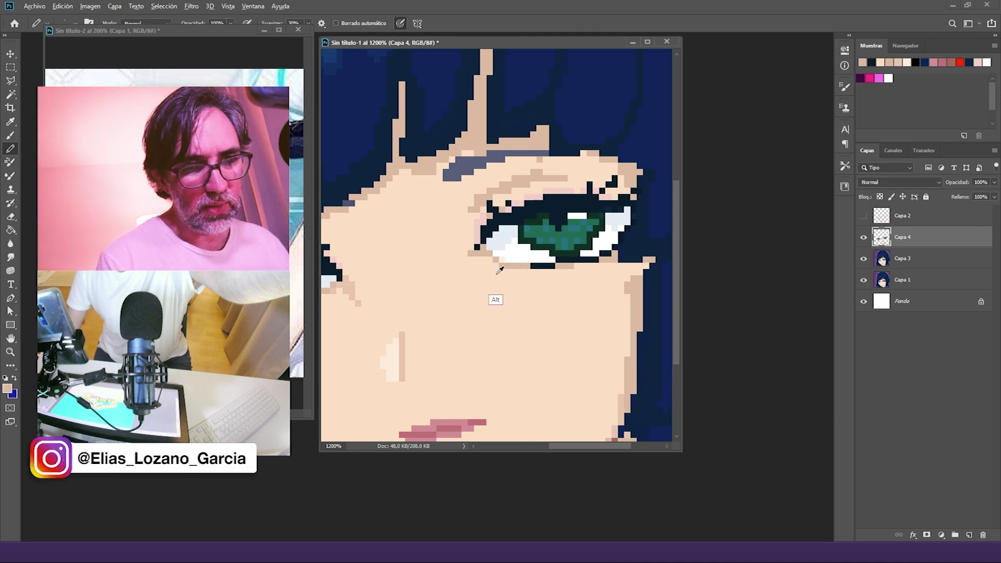
Step: Refine the right eye's inner lower corner with skin tone, white and the pale grey of the eye
alt+click(496, 300)
drag(496, 254, 483, 254)
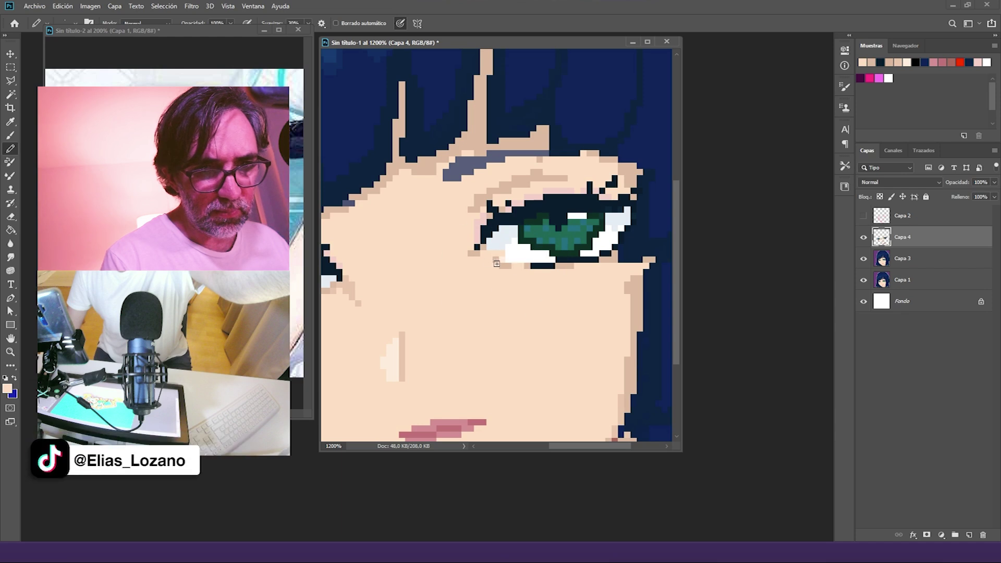
alt+click(519, 255)
drag(494, 256, 515, 253)
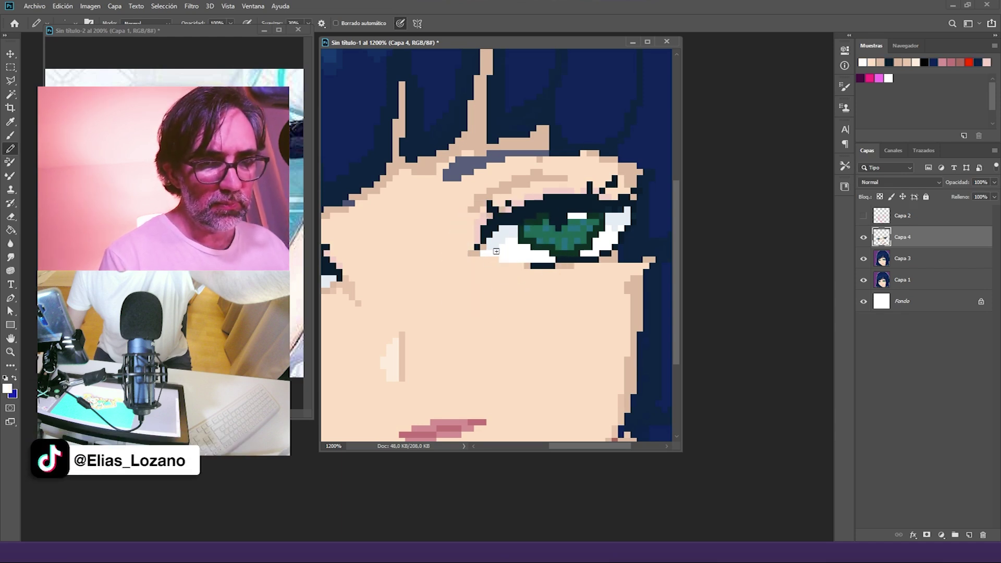
alt+click(502, 236)
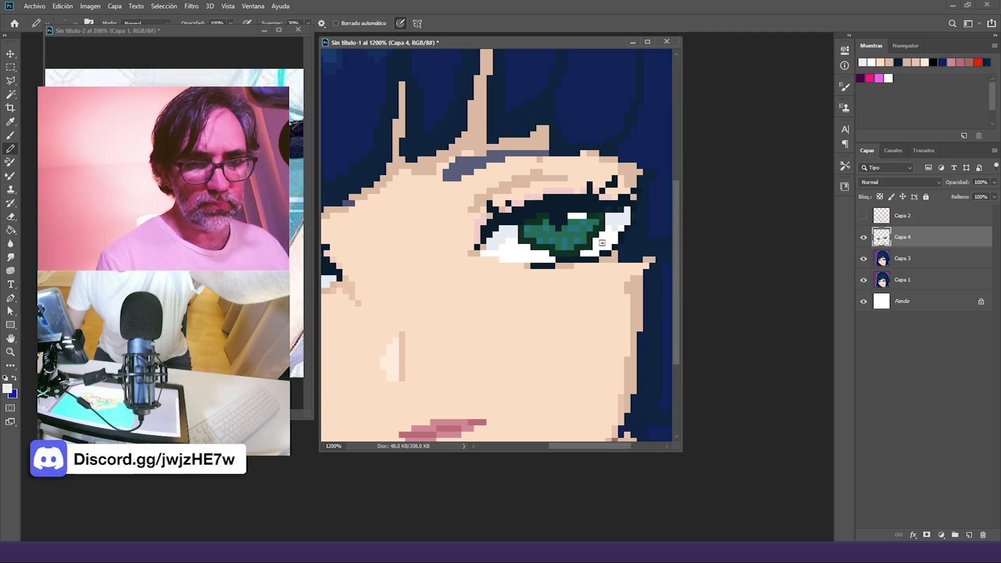
Step: Reshape the nose highlight and its narrow shadow using tones sampled from the face
scroll(548, 291, down, 5)
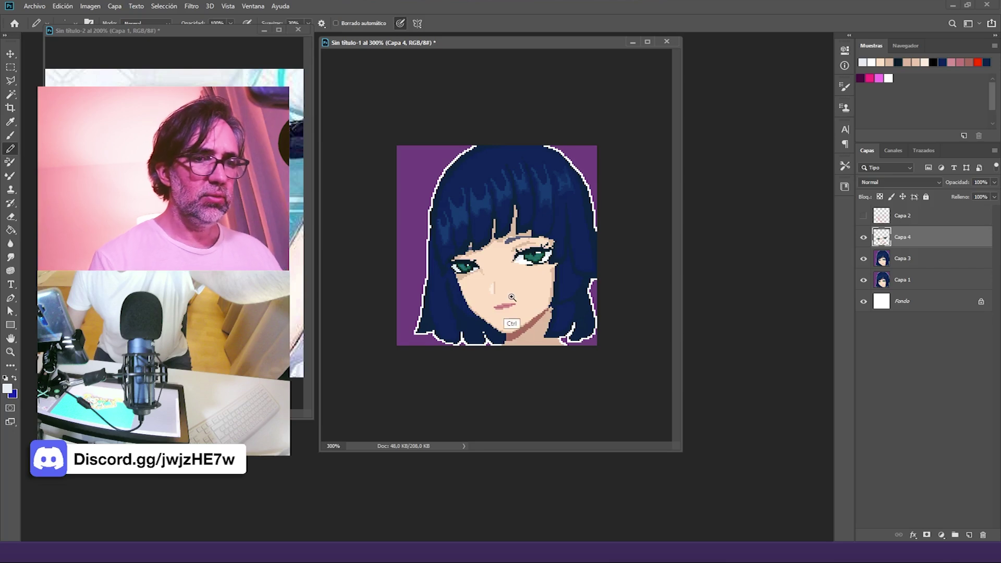
scroll(557, 286, up, 1)
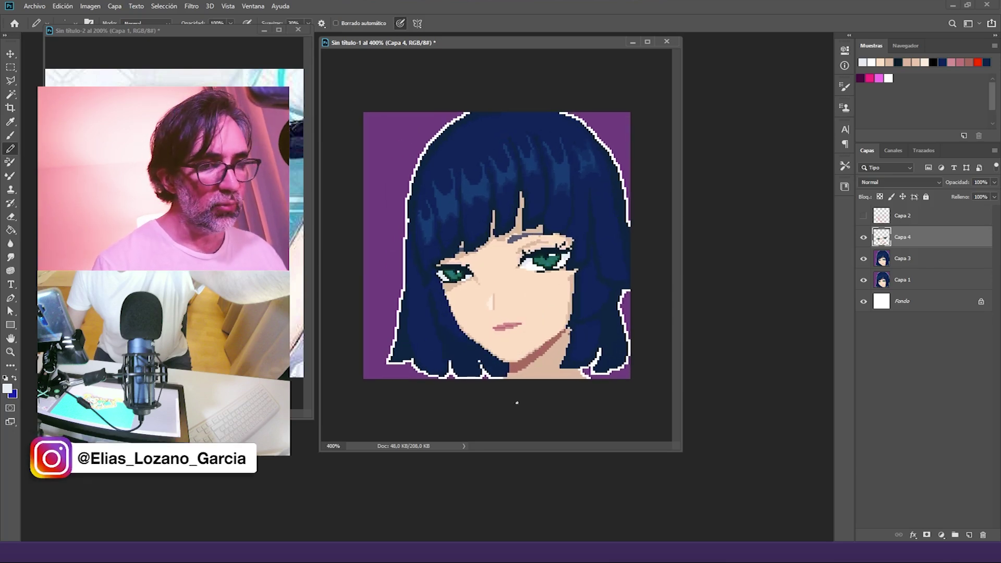
alt+click(509, 292)
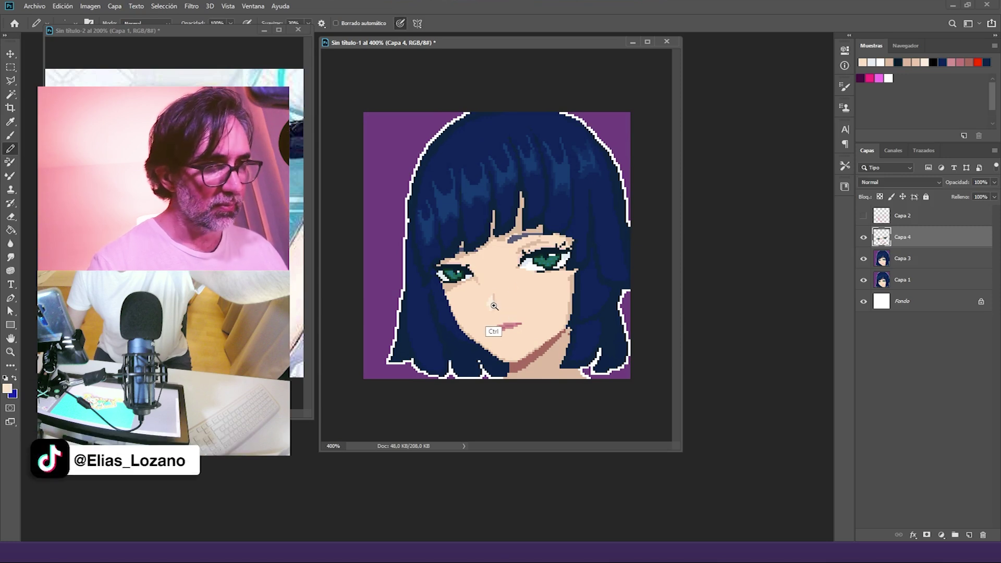
scroll(509, 291, up, 2)
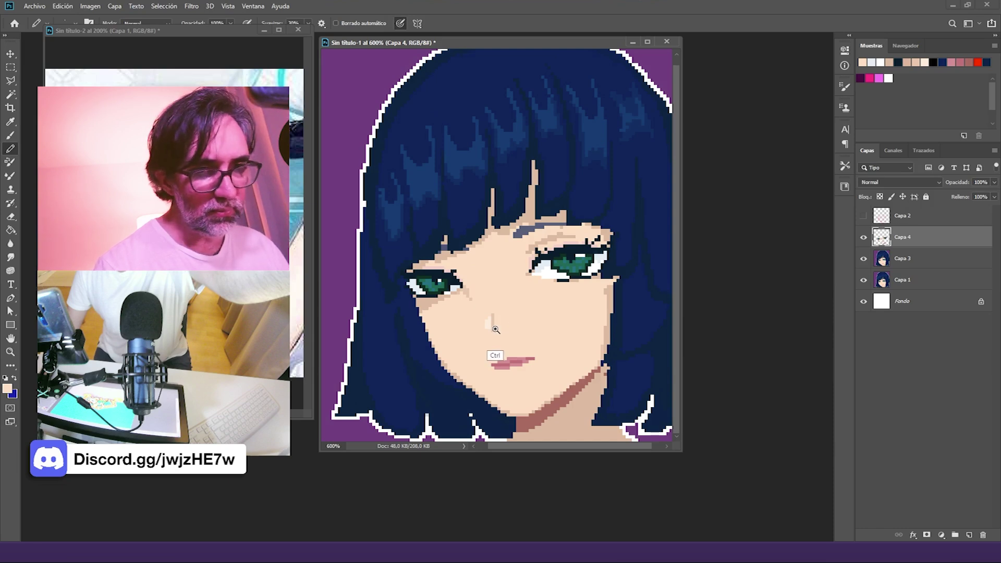
scroll(493, 330, up, 2)
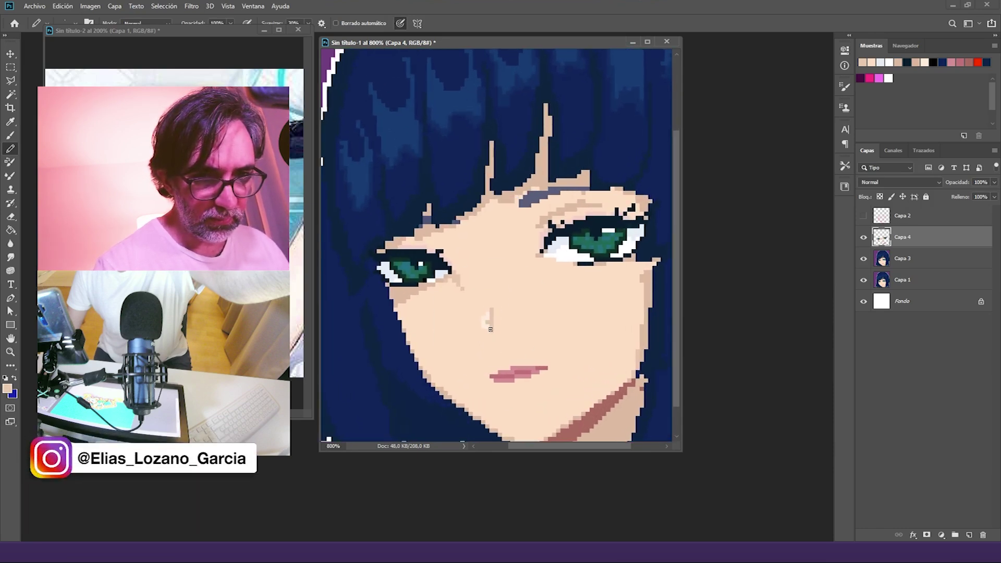
alt+click(489, 321)
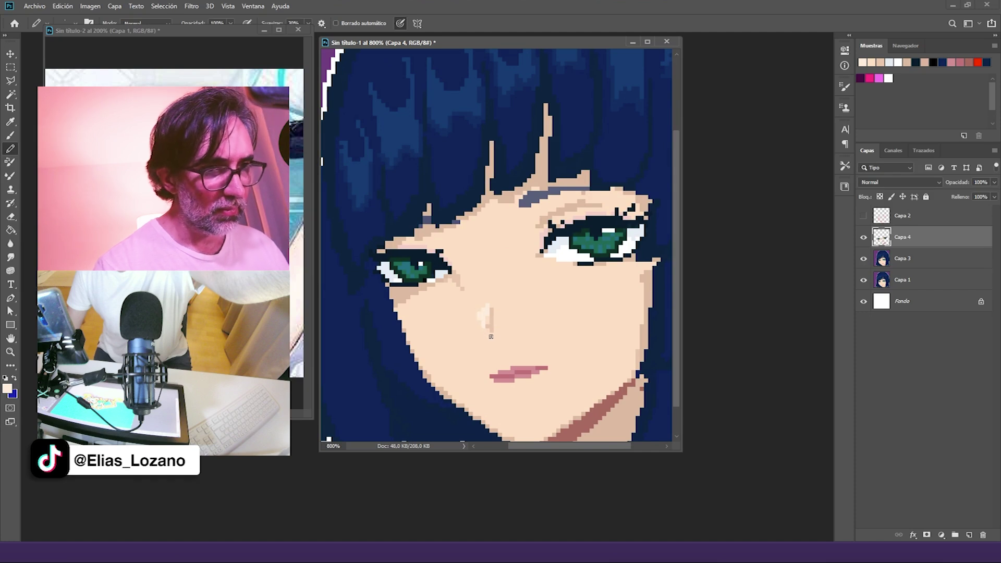
Step: Merge the retouch layer Capa 4 with Capa 3
ctrl+alt+click(523, 336)
ctrl+alt+click(529, 339)
ctrl+alt+click(577, 294)
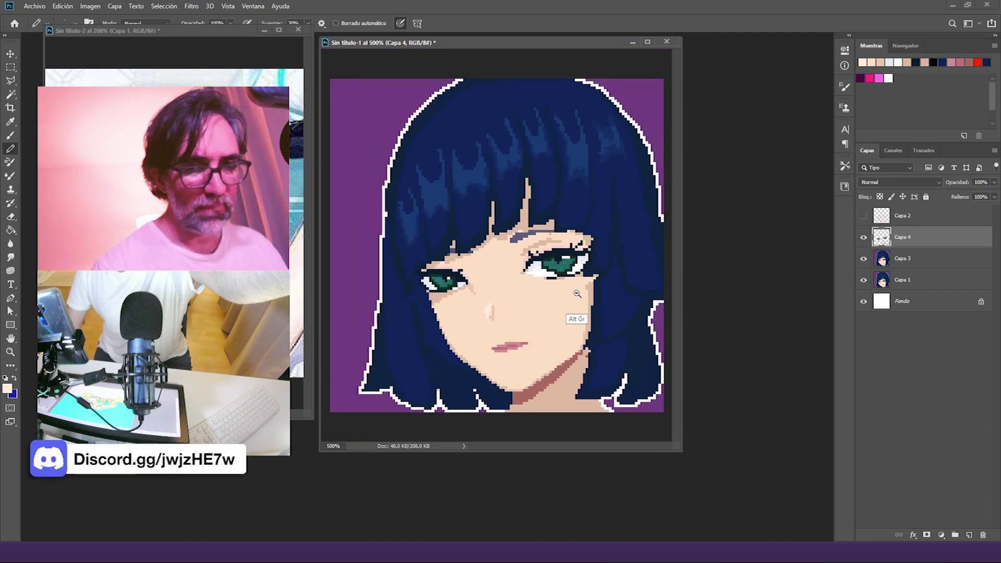
ctrl+alt+click(520, 363)
ctrl+alt+click(525, 373)
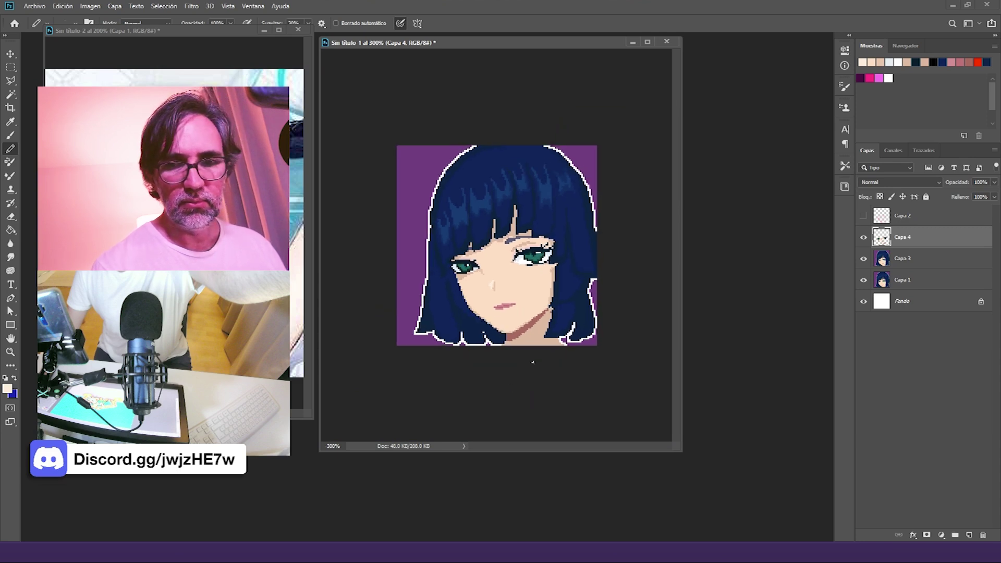
shift+click(903, 257)
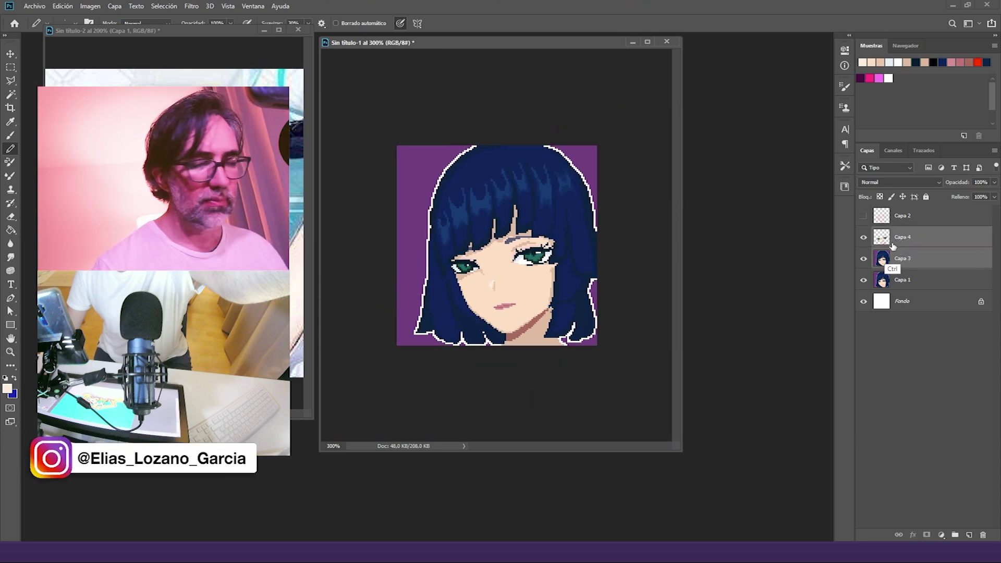
key(ctrl+e)
Step: Compare the retouched portrait with the original by toggling the visibility of Capa 4 over Capa 1
click(864, 216)
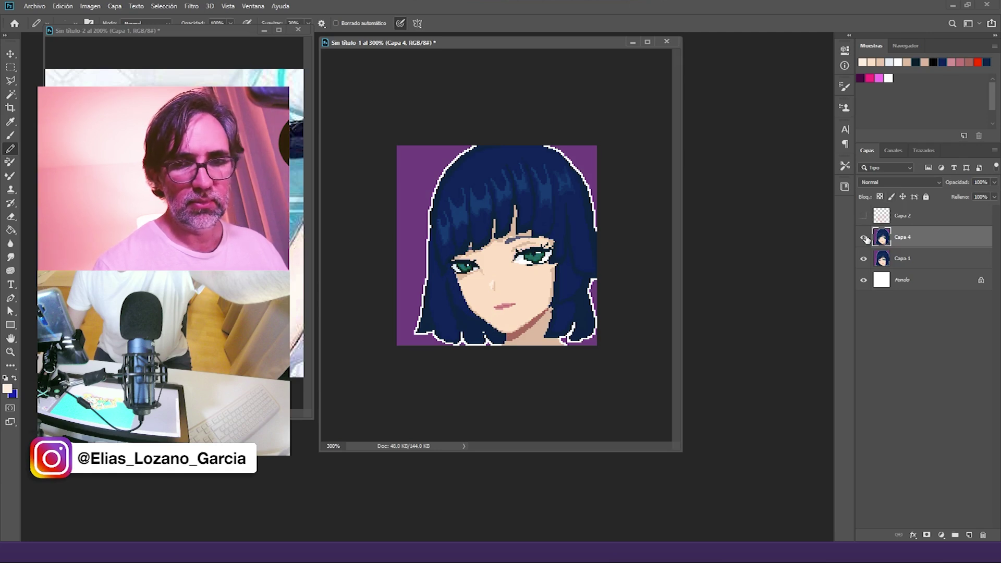
click(865, 238)
click(865, 238)
click(865, 238)
click(865, 237)
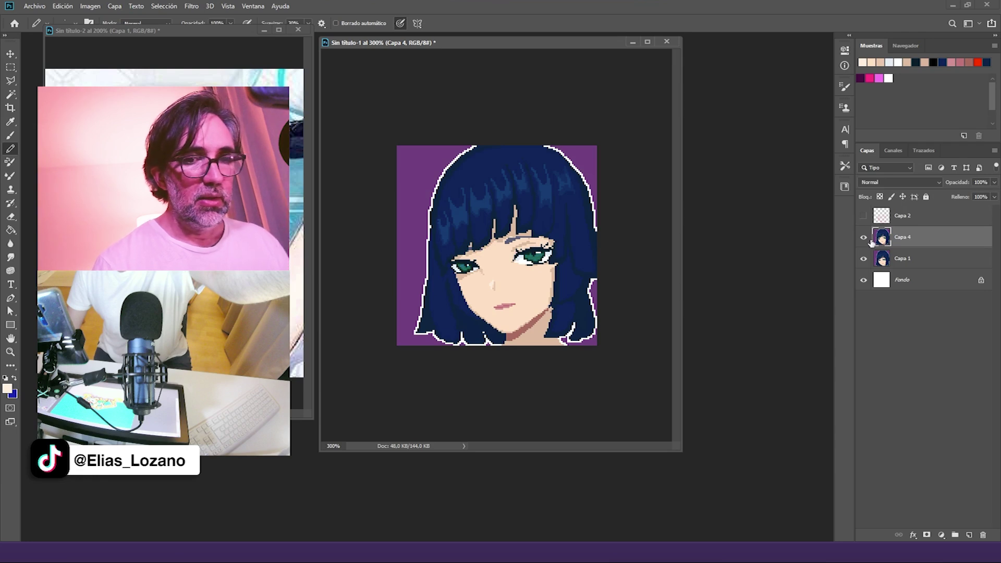
click(870, 239)
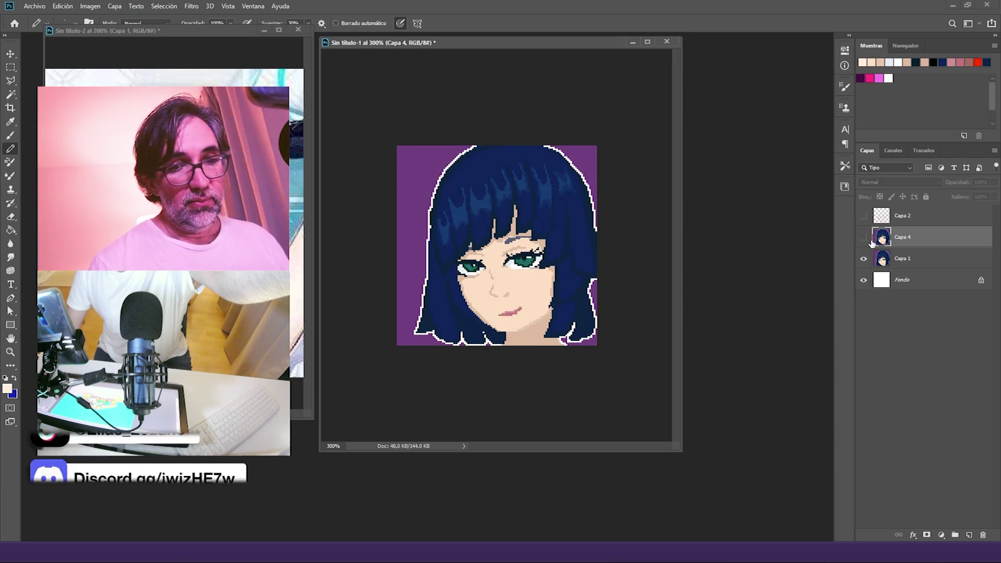
click(866, 238)
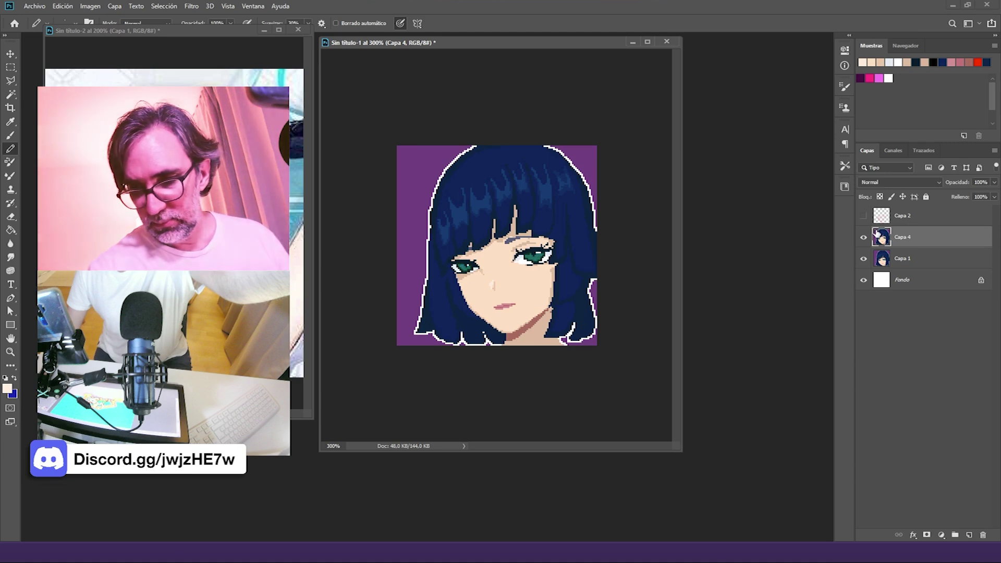
click(865, 239)
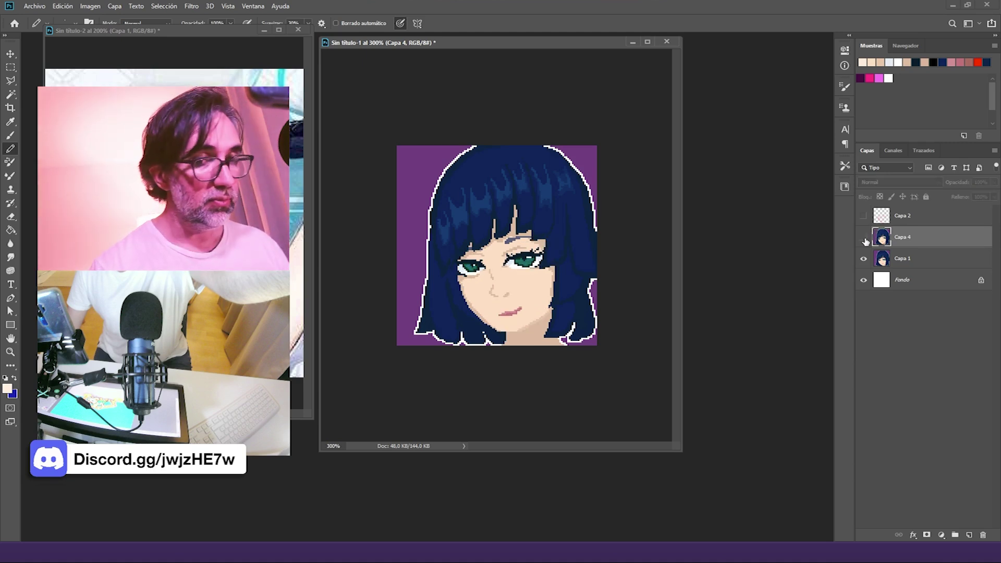
click(864, 239)
click(865, 239)
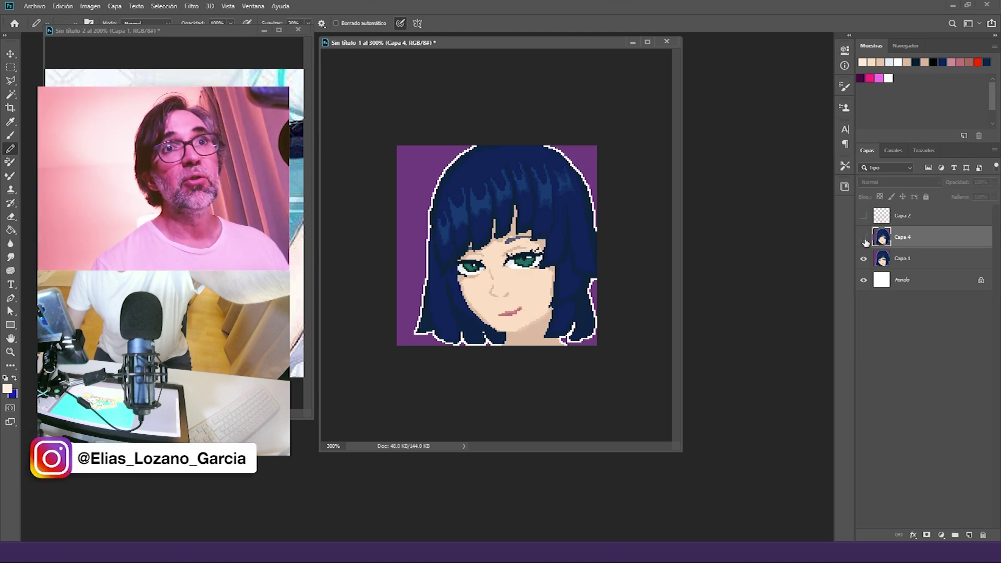
key(ctrl+plus)
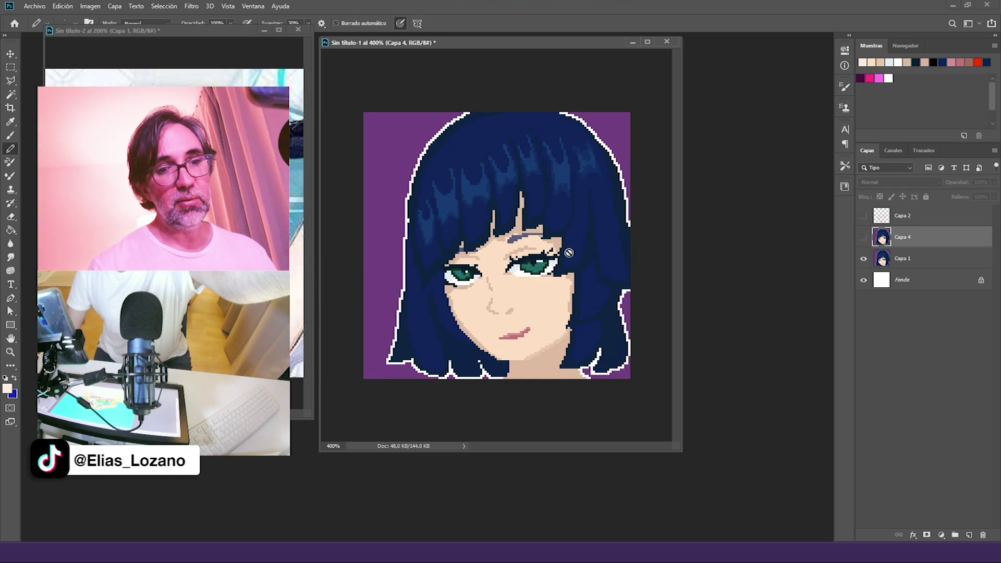
click(864, 238)
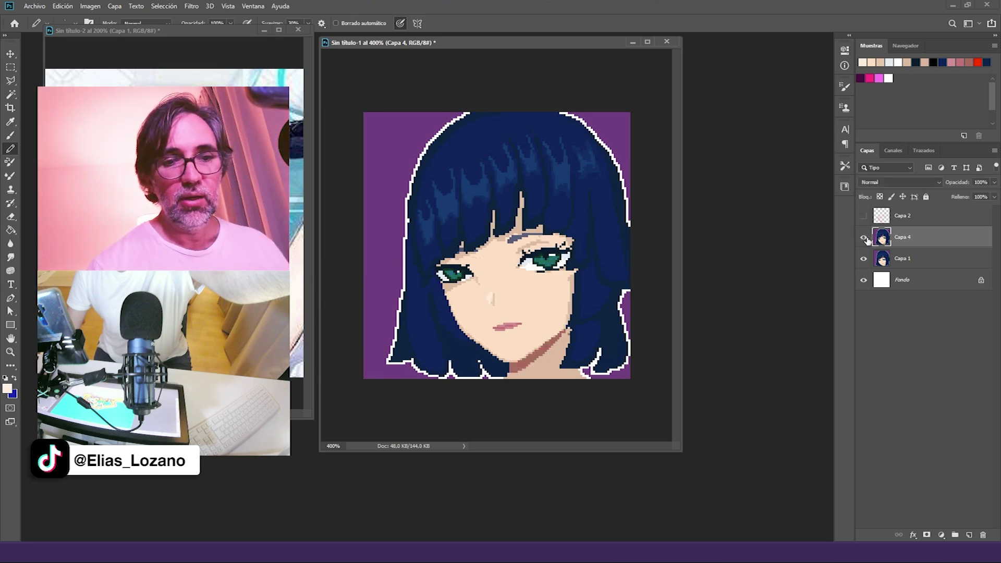
click(865, 238)
click(865, 239)
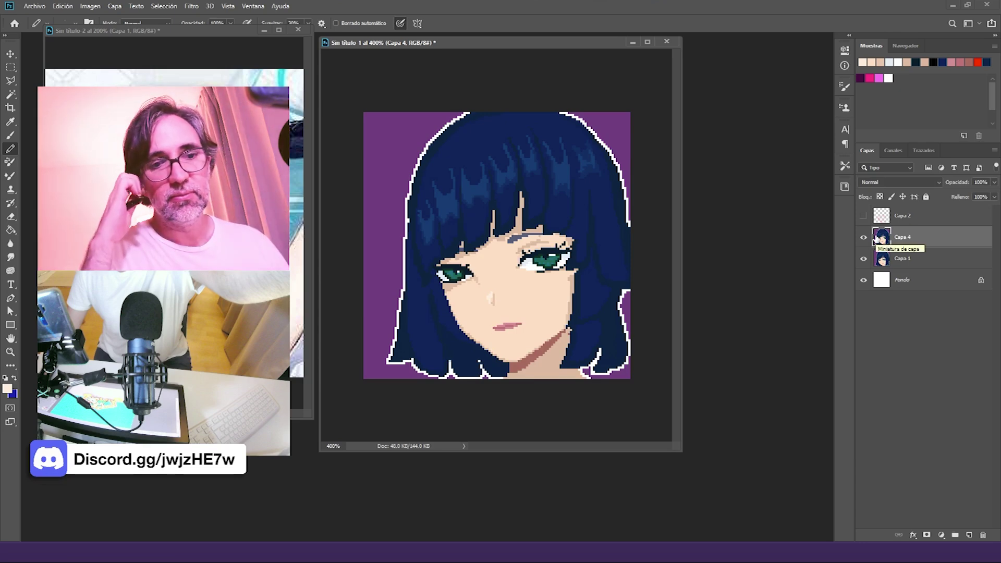
Step: Save the portrait as a layered Photoshop file in the Tiktok folder with maximum compatibility
key(ctrl+shift+s)
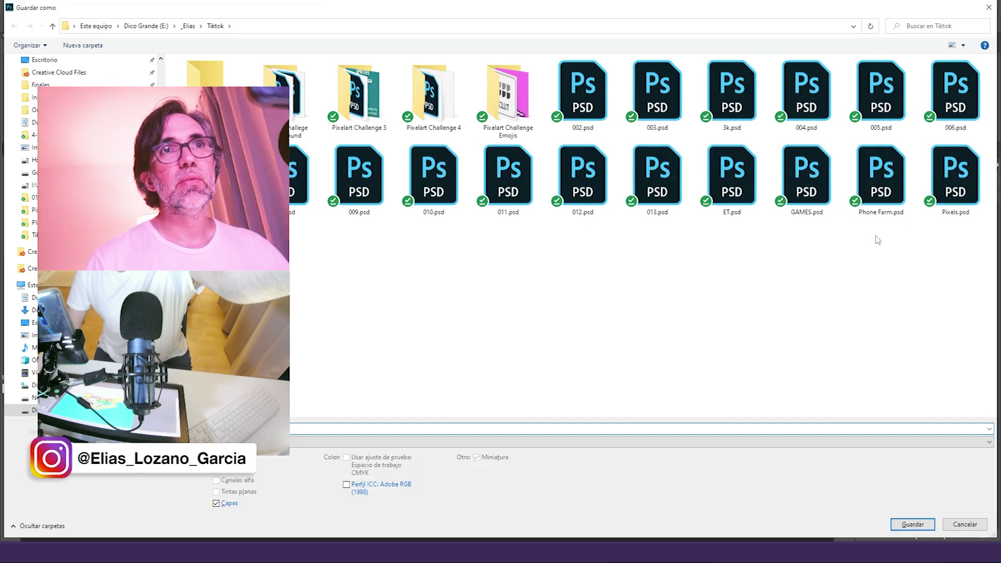
key(Return)
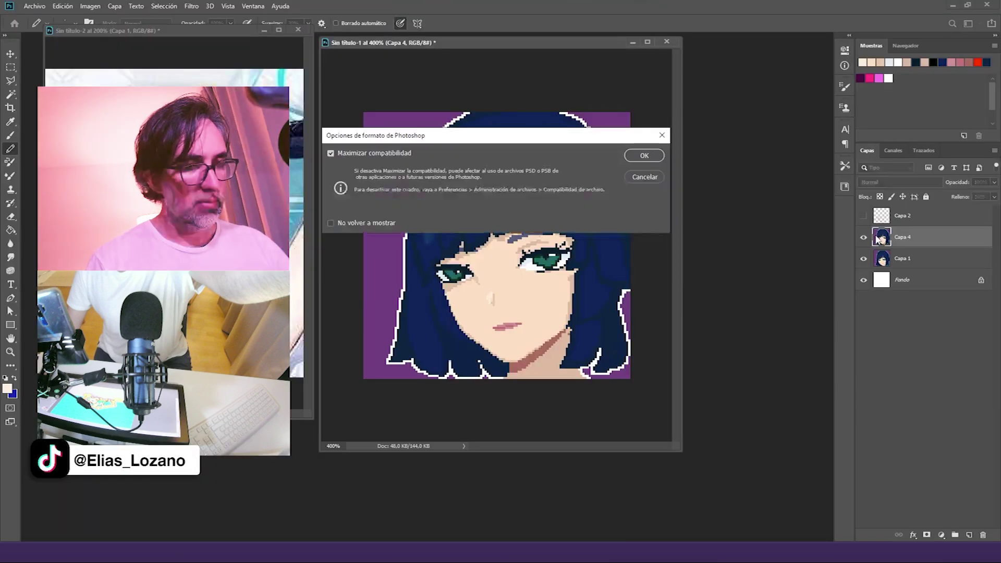
key(Return)
Step: Close the portrait document and discard the Yelan reference document without saving it
click(663, 42)
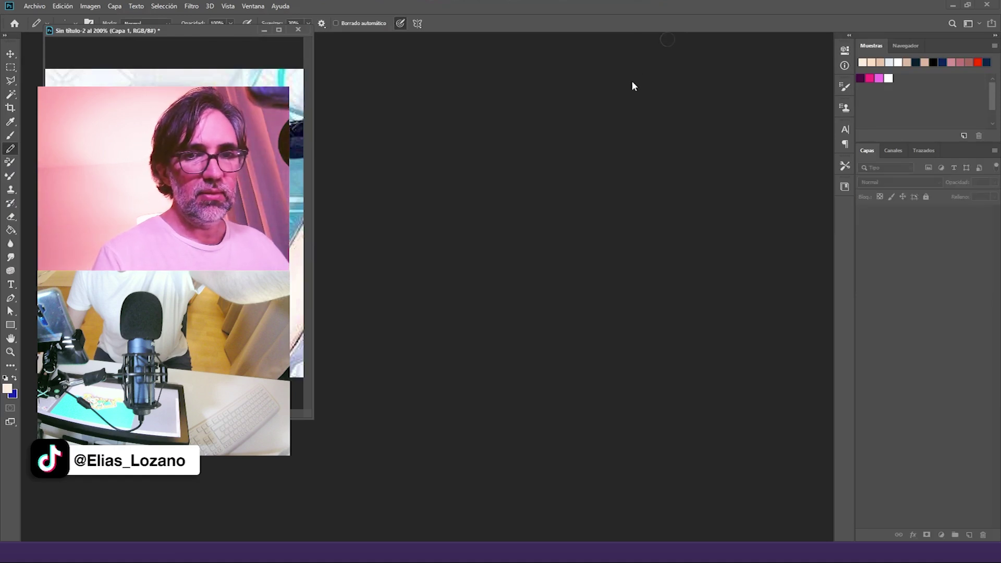
click(299, 30)
click(512, 205)
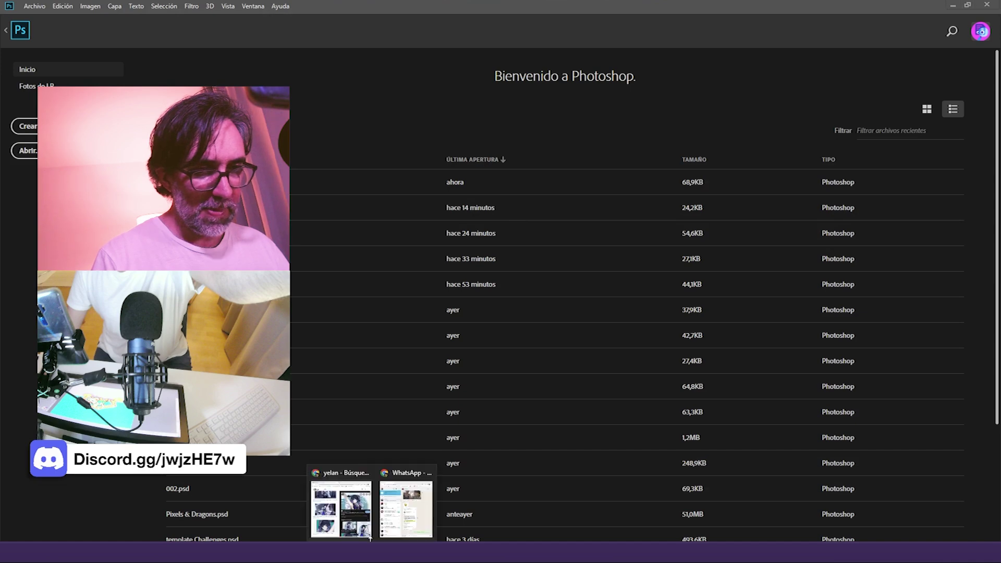
Step: Switch to Chrome, close the Yelan image search and browse the Discord pixel-art channel for the submission following the portrait
click(359, 519)
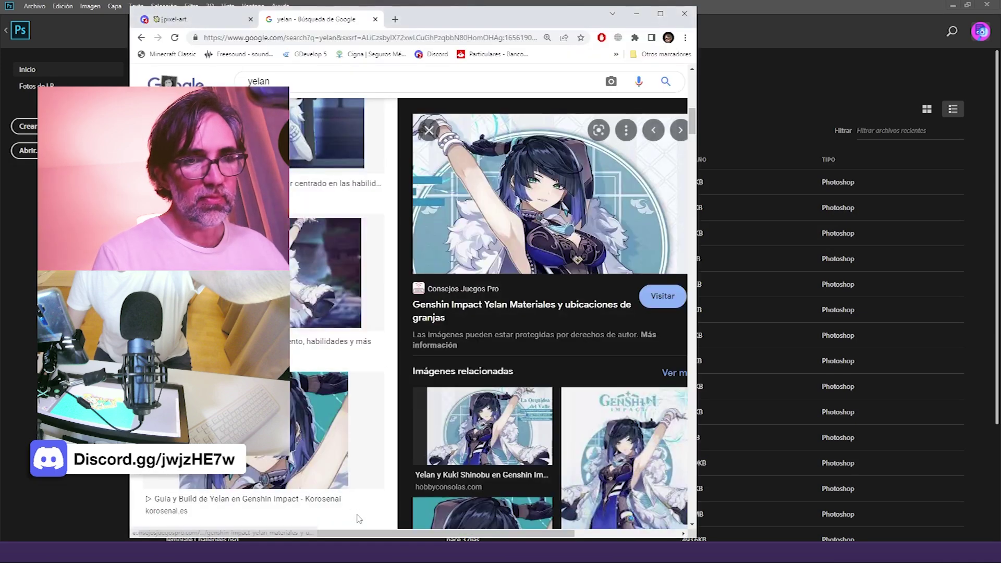
click(375, 20)
key(Escape)
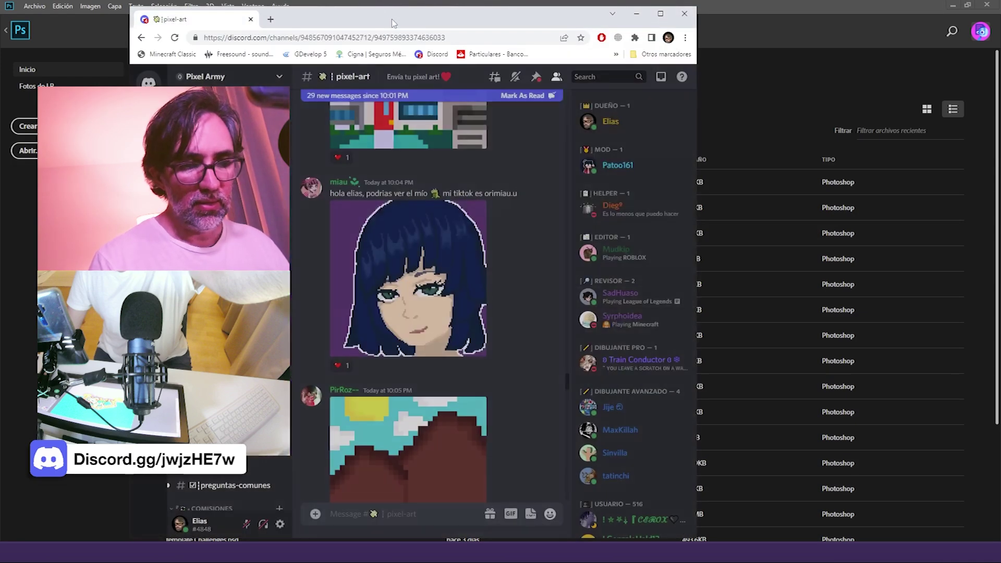
scroll(431, 300, down, 6)
scroll(431, 300, up, 4)
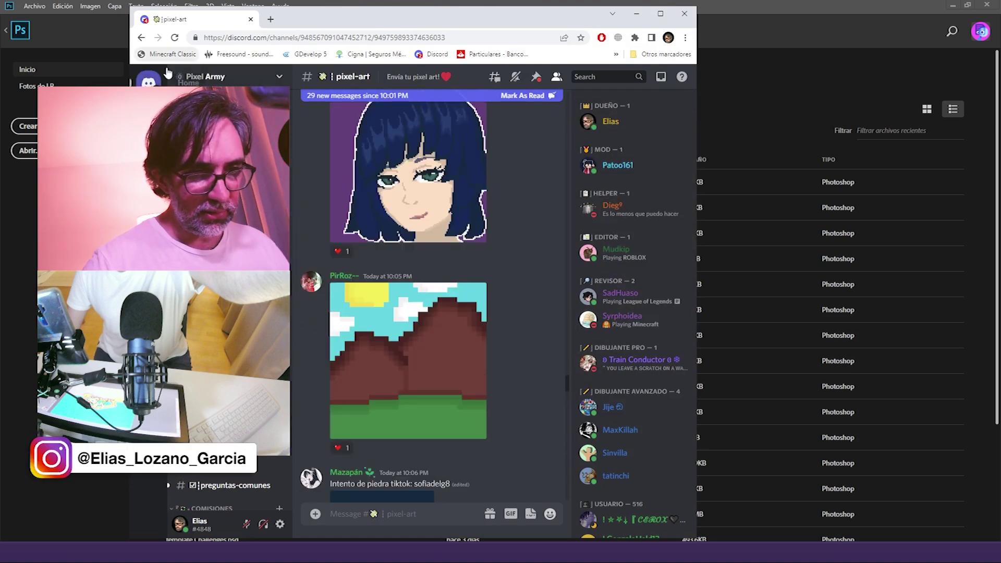
Step: Open the original of the mountain landscape with sun and clouds in the browser and copy the image
click(355, 338)
click(315, 459)
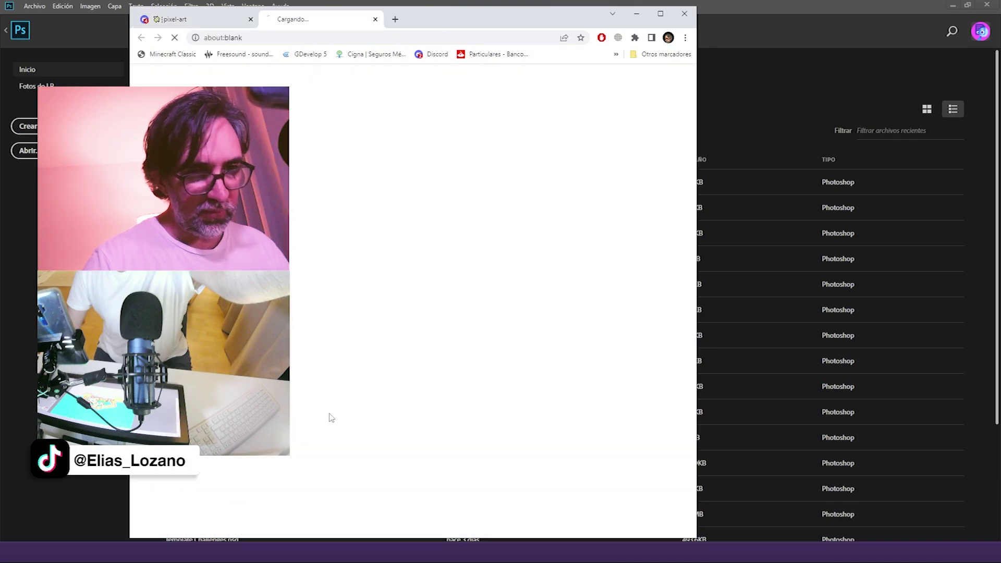
right_click(468, 260)
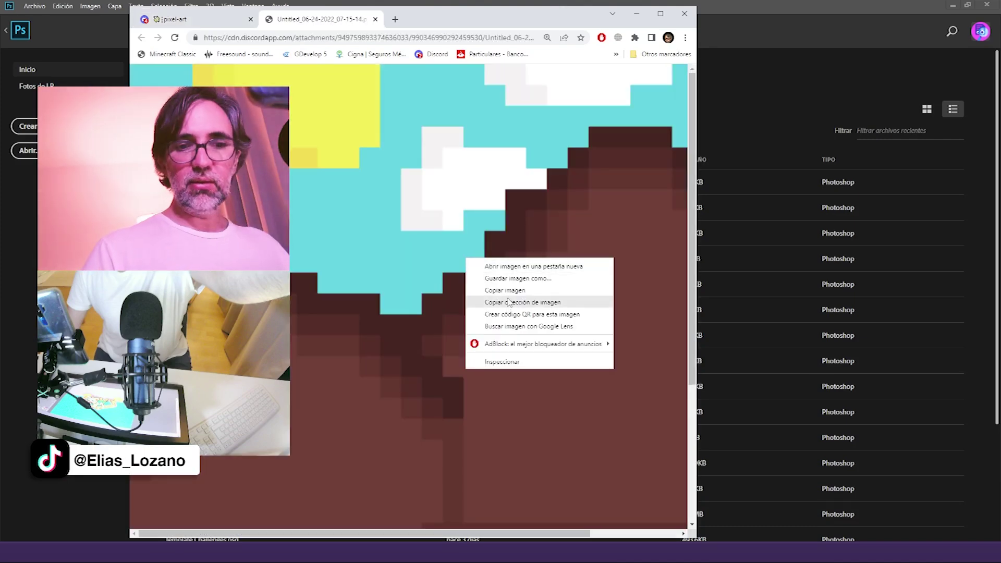
click(505, 290)
Step: Switch to Photoshop, paste the copied landscape into a new 512 × 512 px document and hide the grid
click(758, 25)
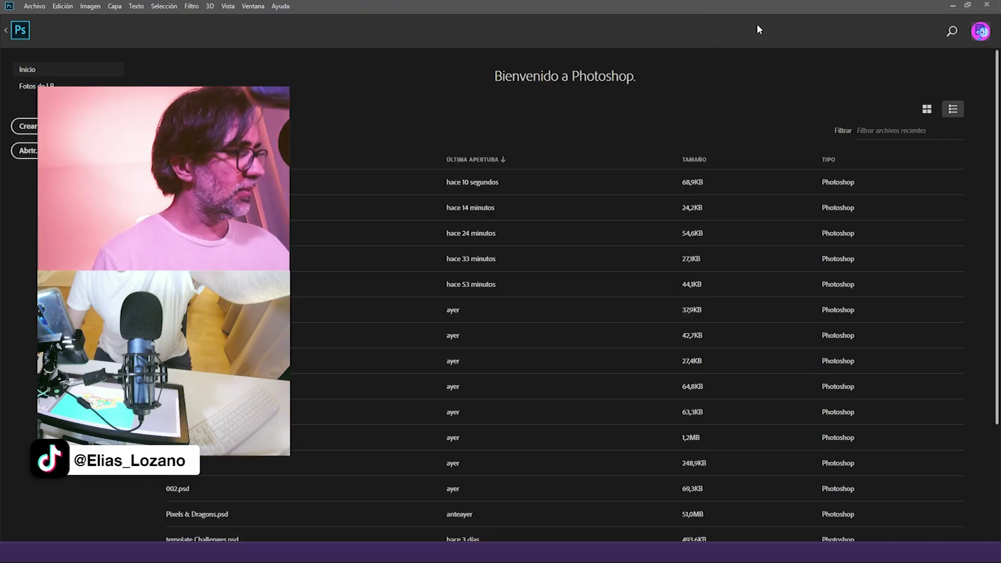
key(ctrl+n)
key(Return)
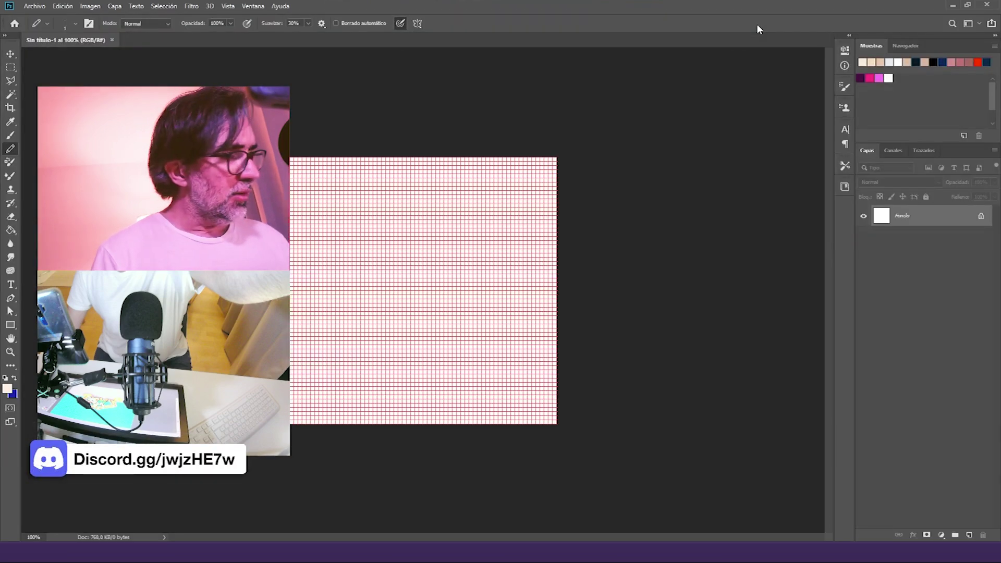
key(ctrl+v)
key(ctrl+h)
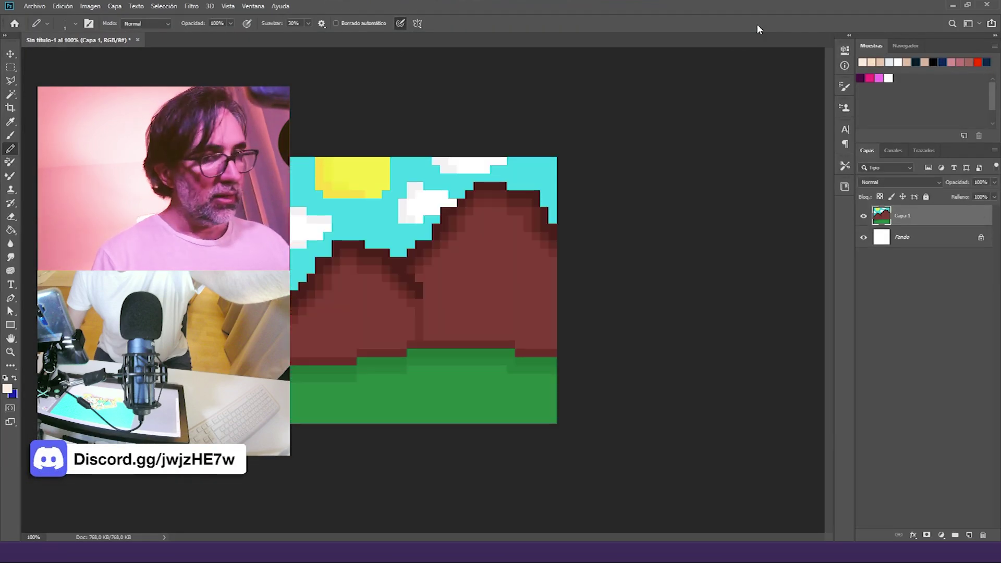
Step: Measure one pixel block beside the dark edge between the two mountains with a rectangular marquee selection
ctrl+click(400, 306)
ctrl+click(408, 310)
alt+click(424, 291)
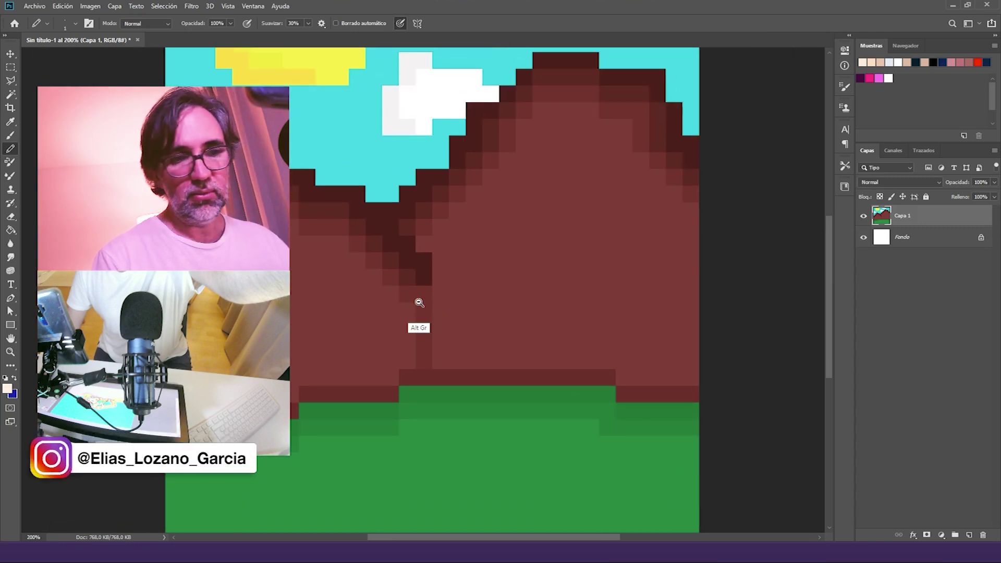
alt+click(421, 304)
mouse_move(428, 311)
mouse_down()
mouse_move(473, 290)
mouse_move(453, 269)
mouse_move(476, 256)
mouse_up()
key(m)
drag(479, 218, 498, 236)
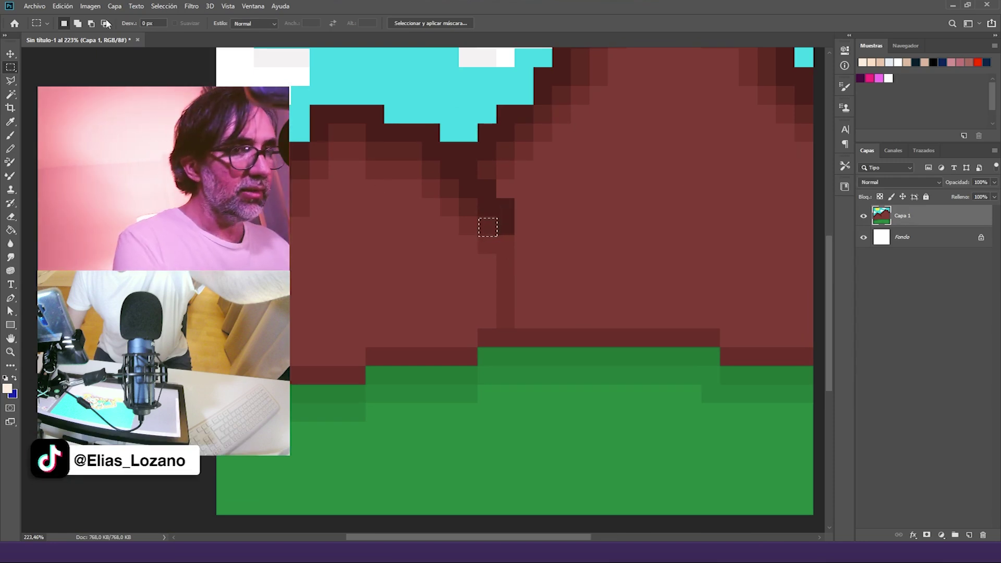
Step: Resize the landscape image to 6,25 percent in width and height with nearest-neighbour (hard edges) resampling
click(90, 5)
click(116, 84)
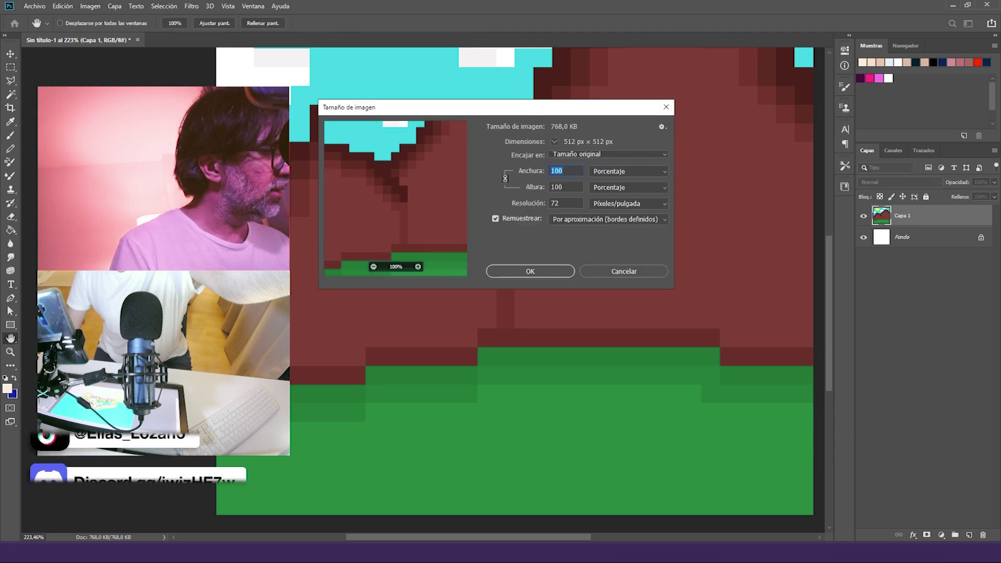
text(6,25)
key(Return)
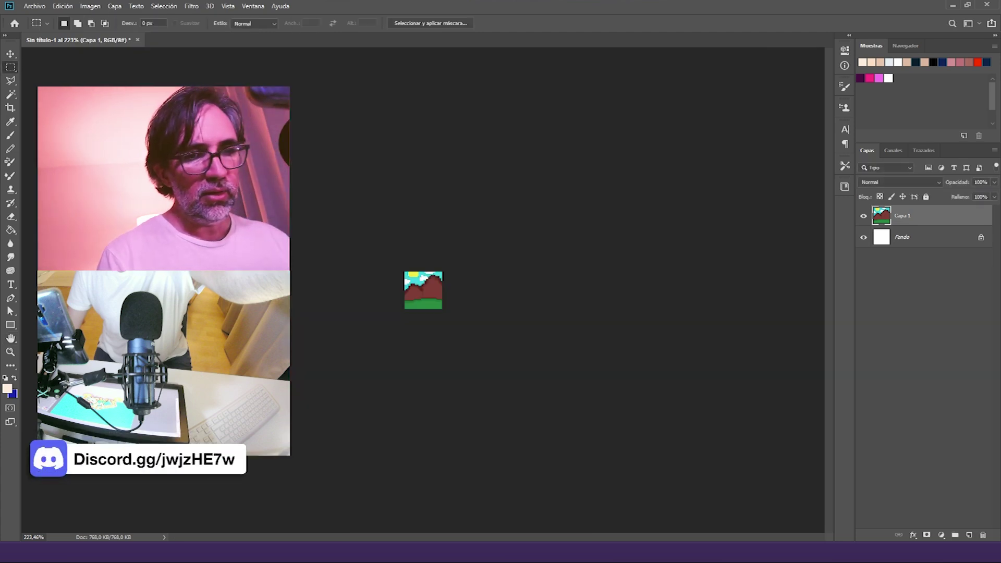
ctrl+click(440, 283)
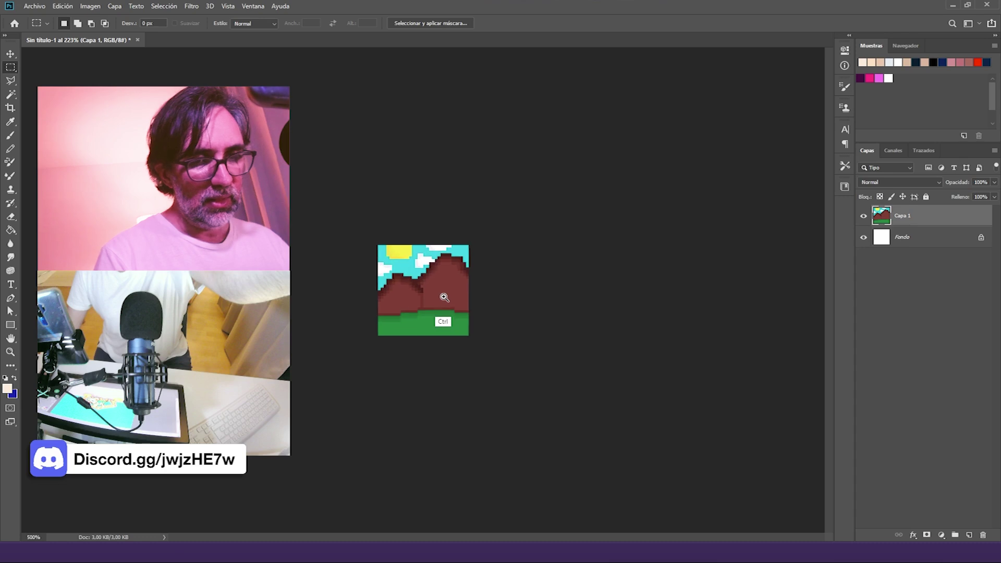
Step: Duplicate the landscape layer Capa 1 with its default copy name
ctrl+click(447, 296)
ctrl+click(450, 293)
ctrl+click(452, 293)
key(v)
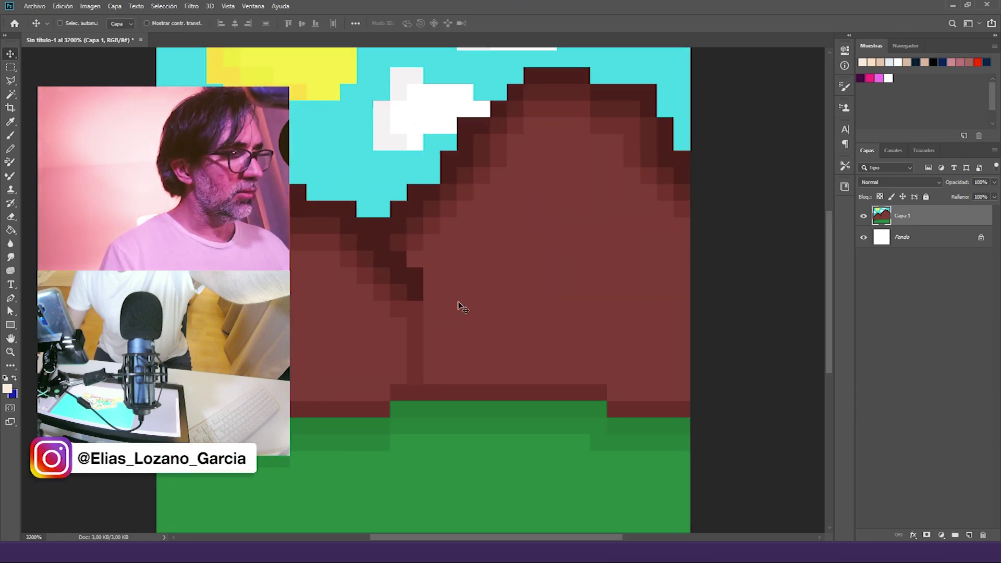
alt+click(458, 306)
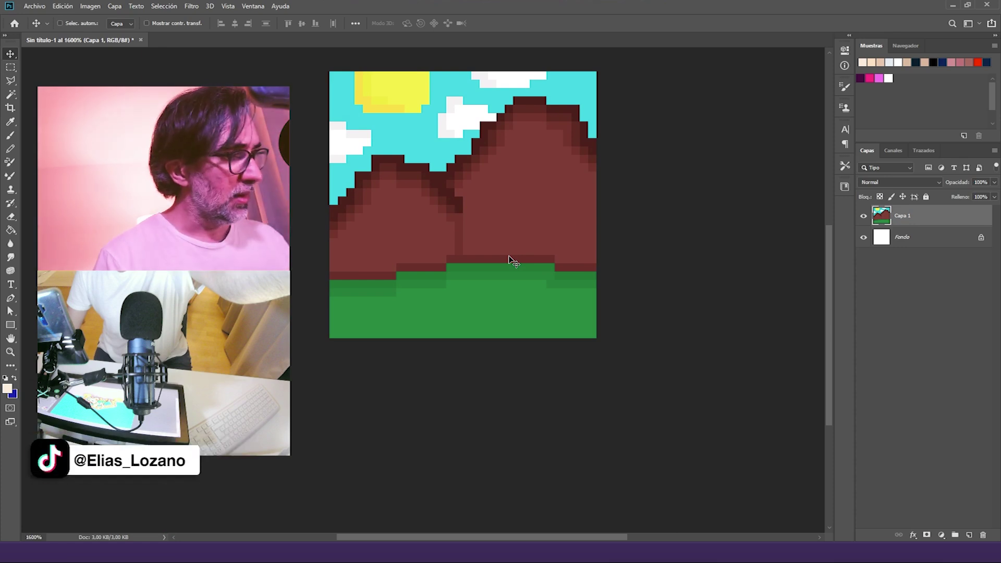
key(b)
right_click(922, 219)
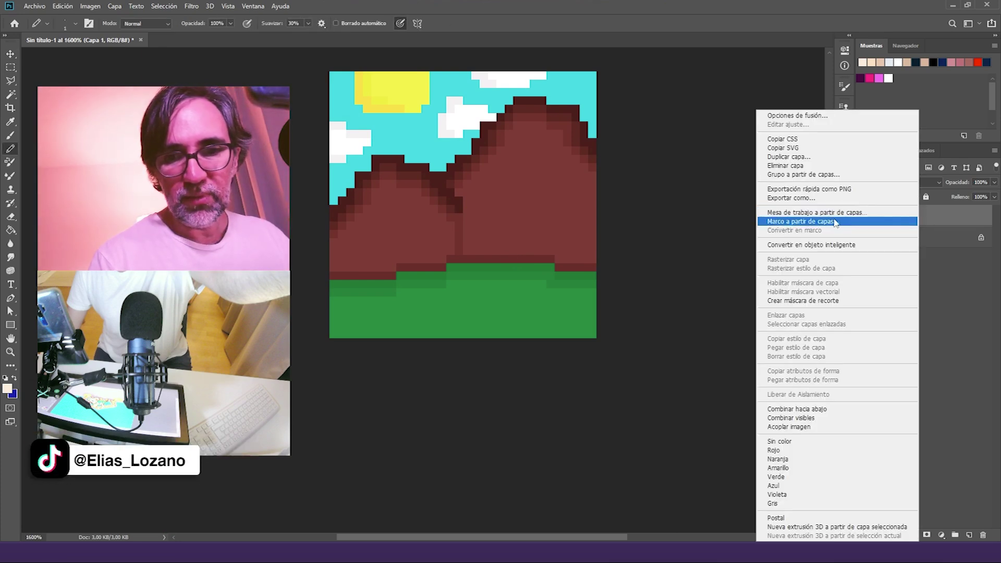
click(810, 158)
key(Return)
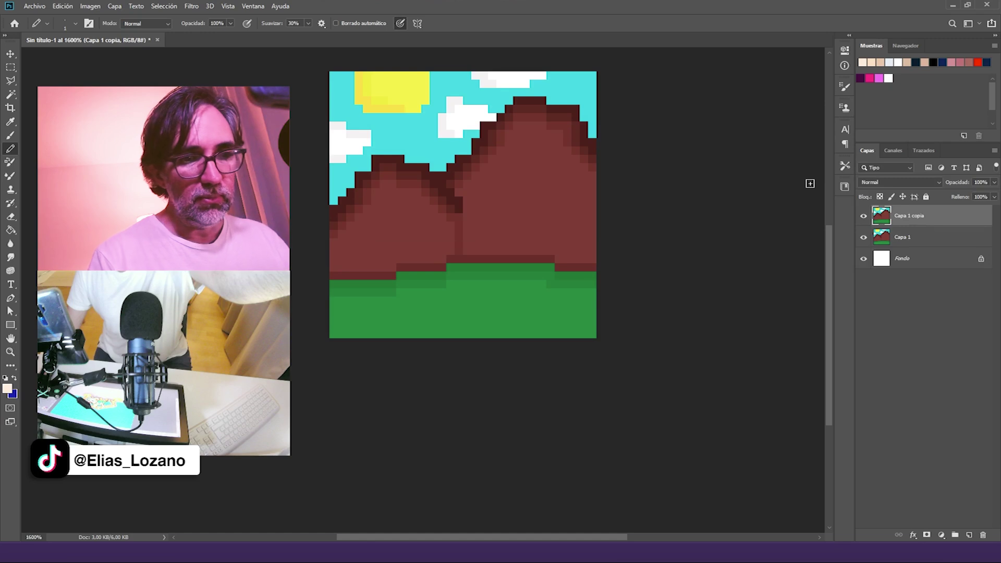
Step: Sample the mountain brown, select both mountains' brown shades without the base strip using the Magic Wand, and copy them to a new layer
drag(474, 212, 510, 230)
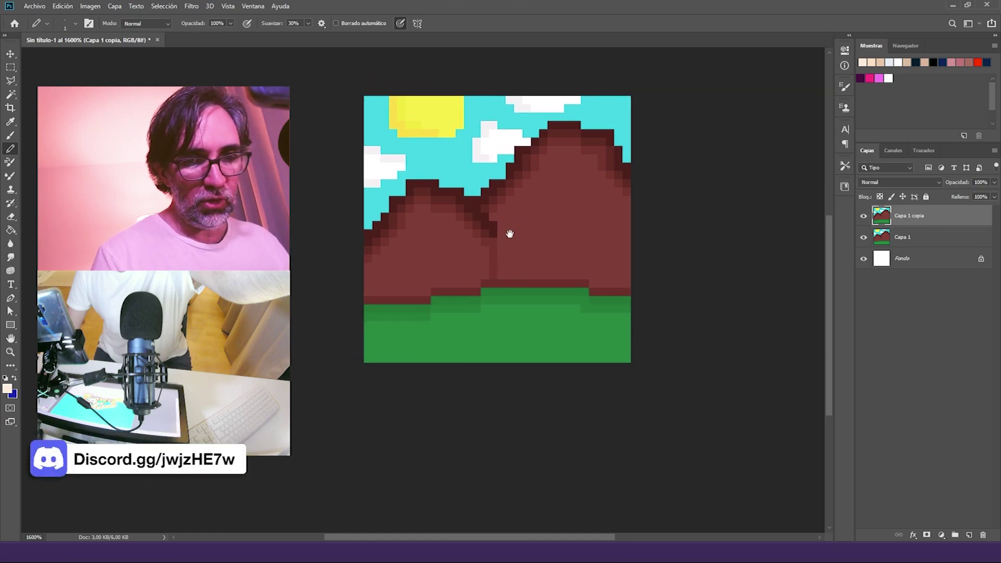
alt+click(447, 260)
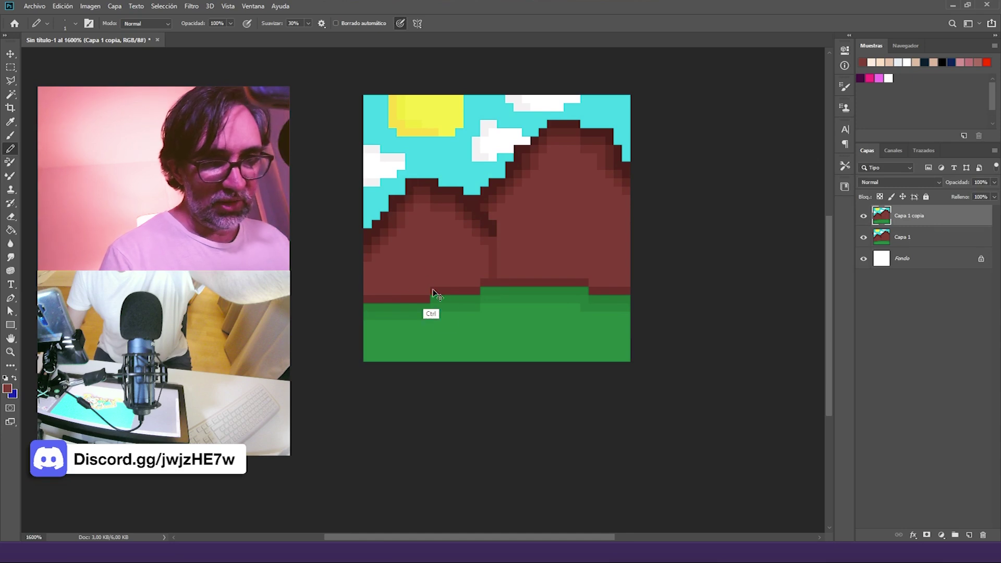
click(11, 94)
click(447, 259)
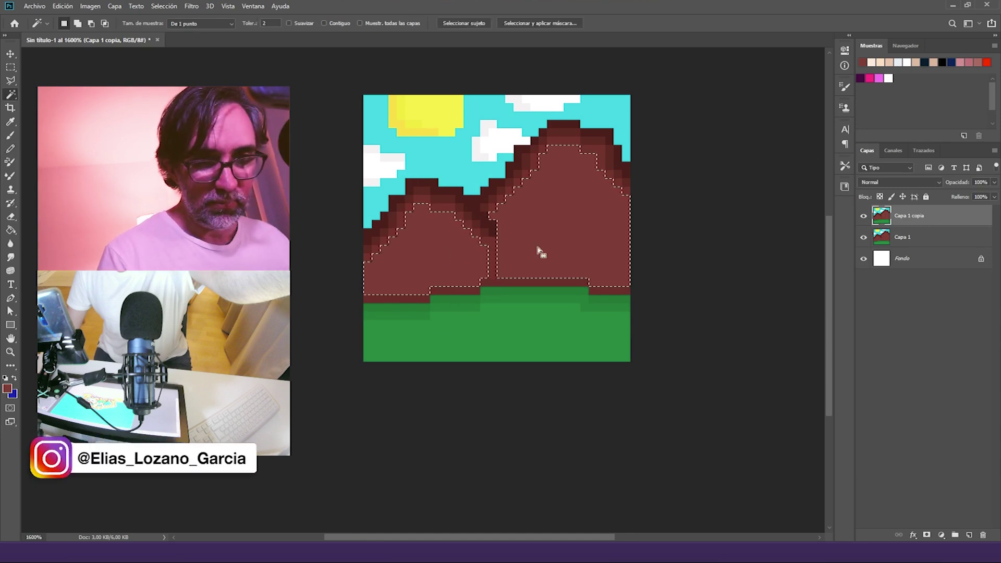
shift+click(481, 219)
shift+click(474, 286)
shift+click(596, 300)
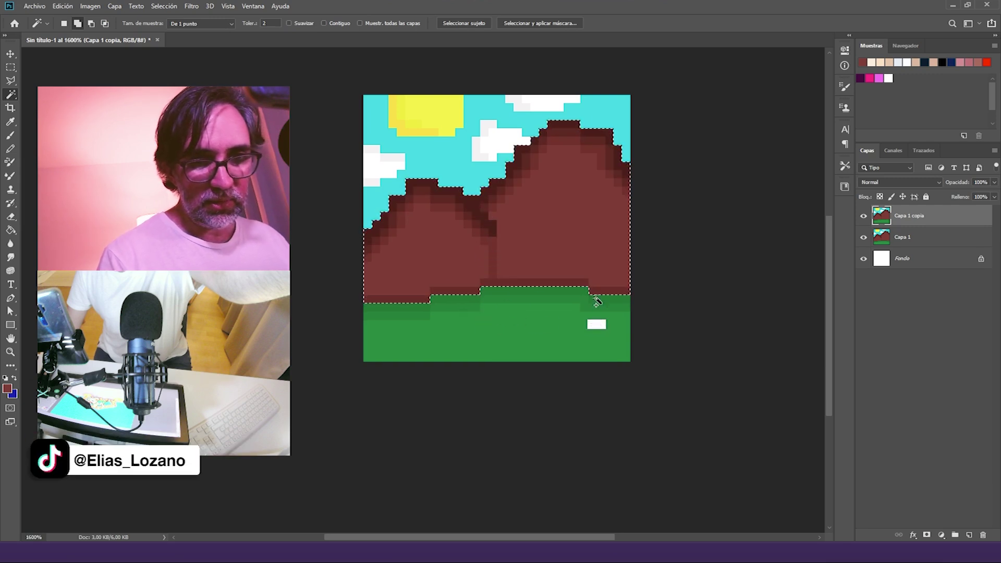
alt+click(574, 285)
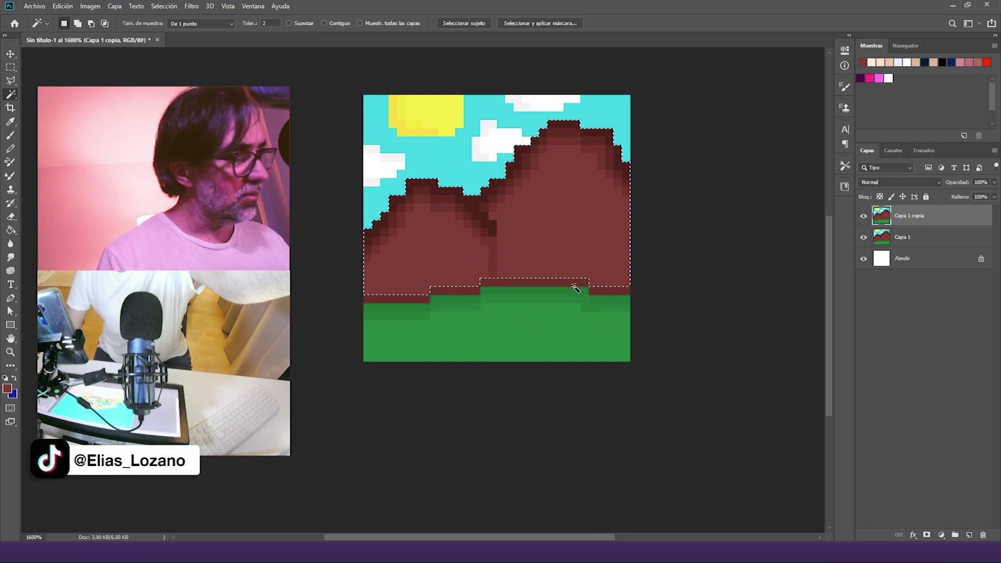
key(ctrl+j)
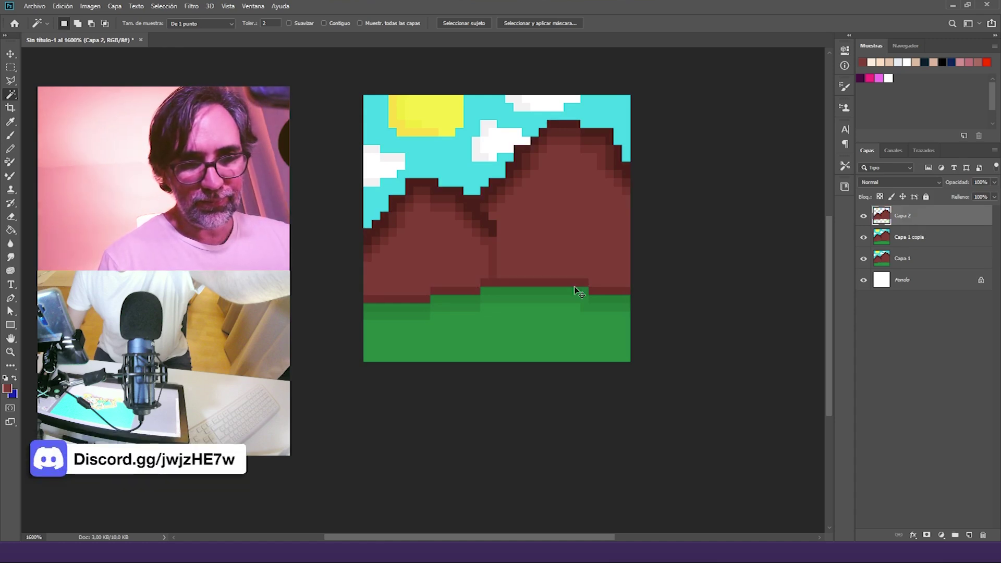
Step: Invert the colours of the copied mountain layer and fill its outermost edge band with the sampled mountain brown
key(ctrl+i)
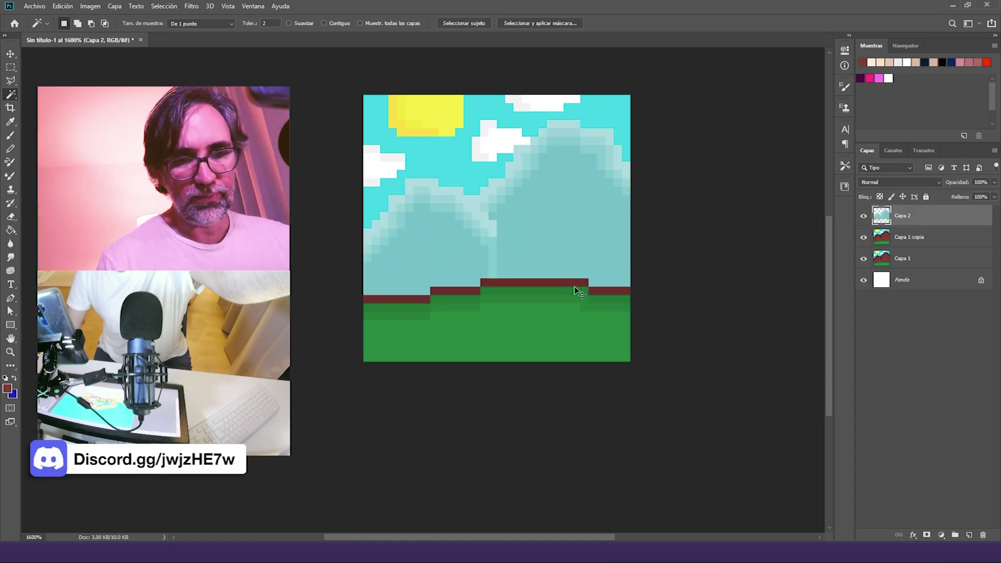
click(866, 217)
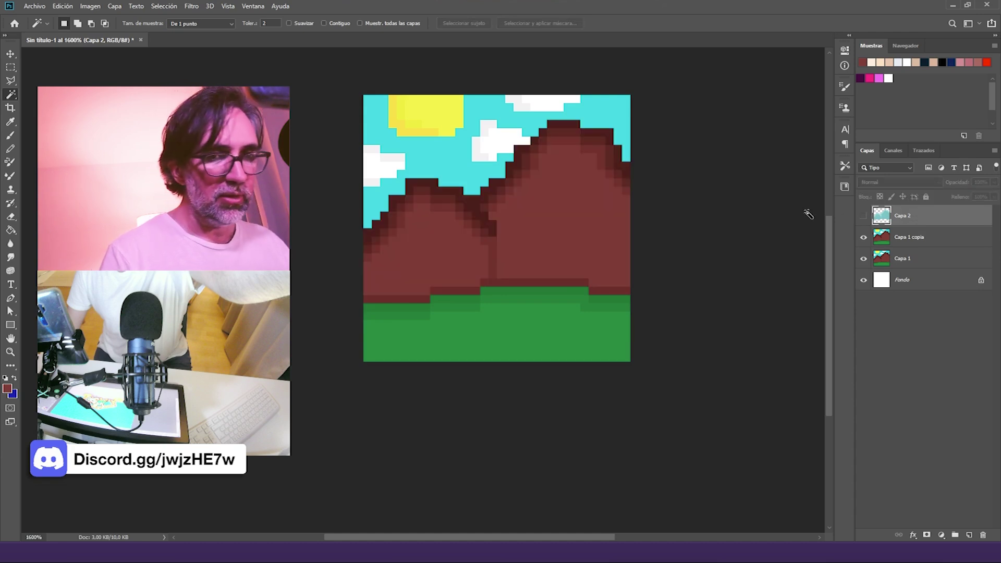
key(g)
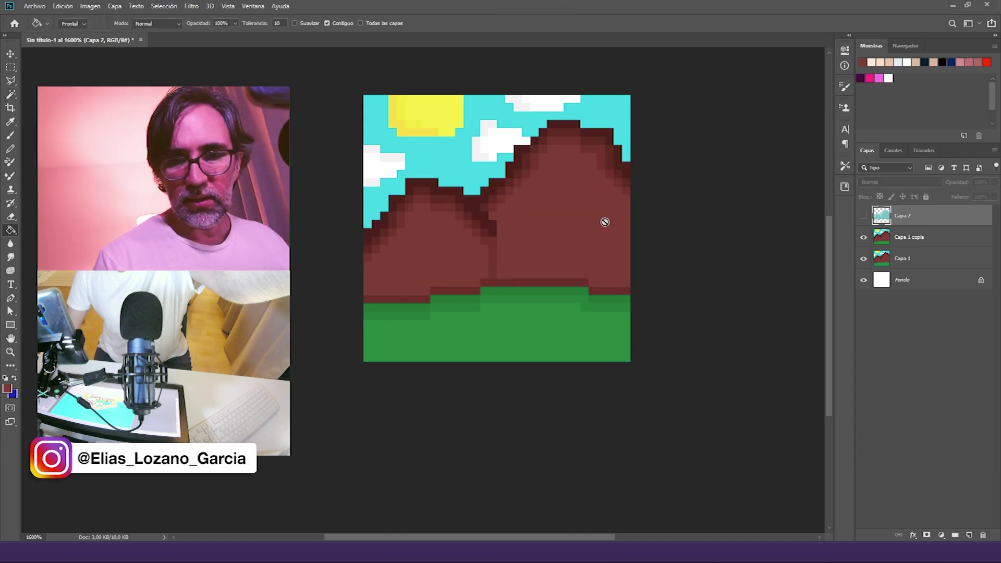
click(864, 216)
click(609, 135)
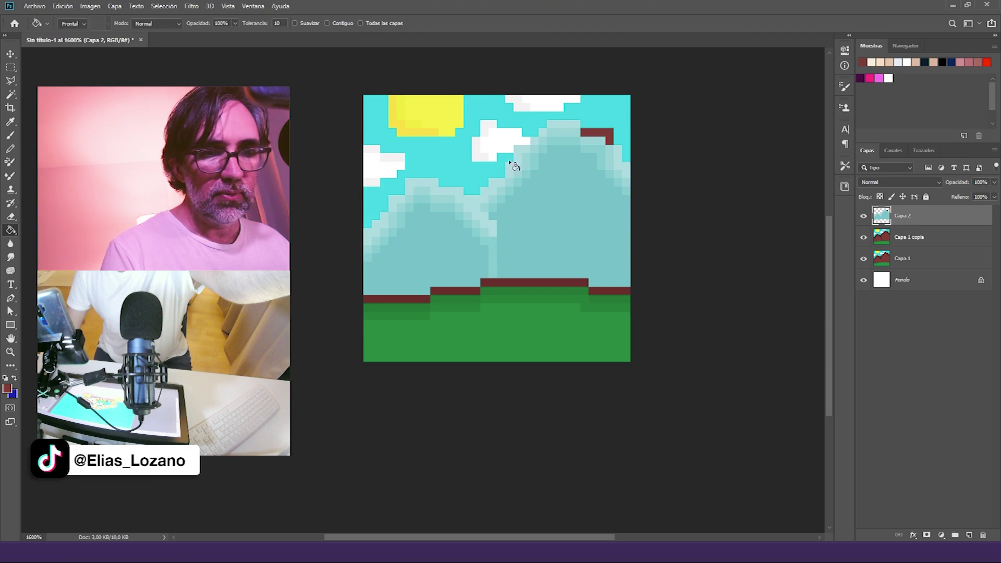
click(509, 180)
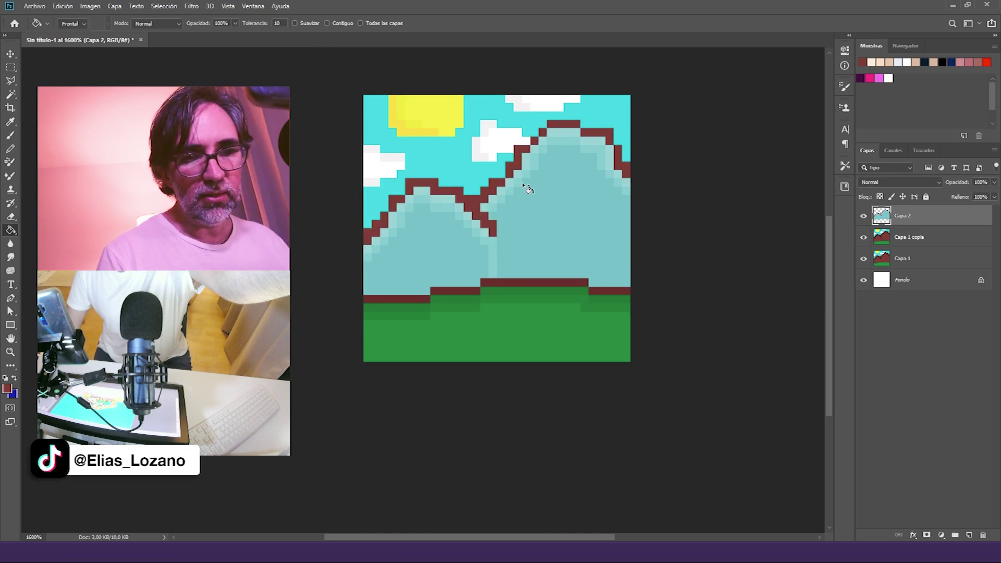
Step: Sample the intermediate brown from the original mountains and fill the second edge band of the inverted mountains with it
click(864, 217)
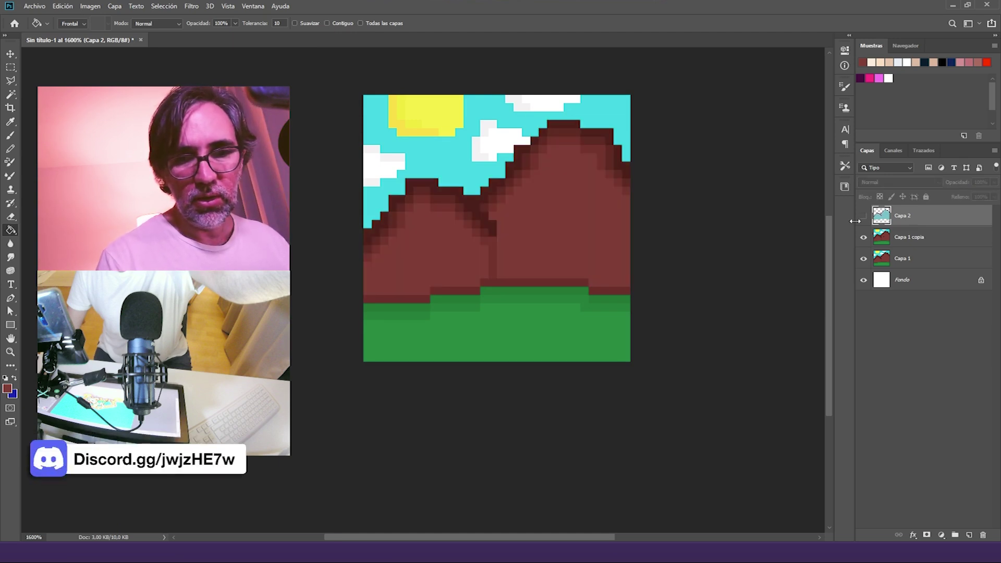
alt+click(537, 171)
click(864, 216)
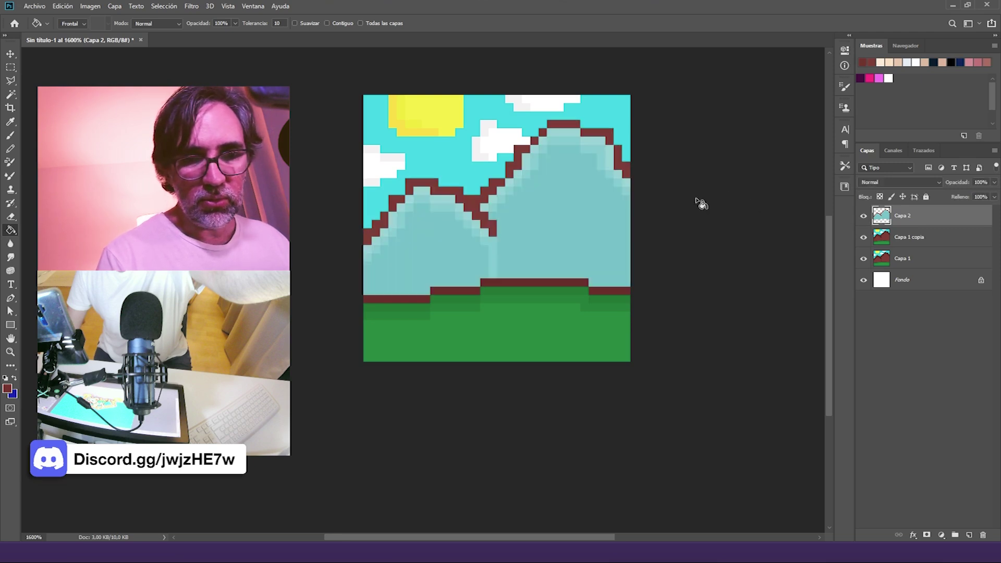
click(578, 137)
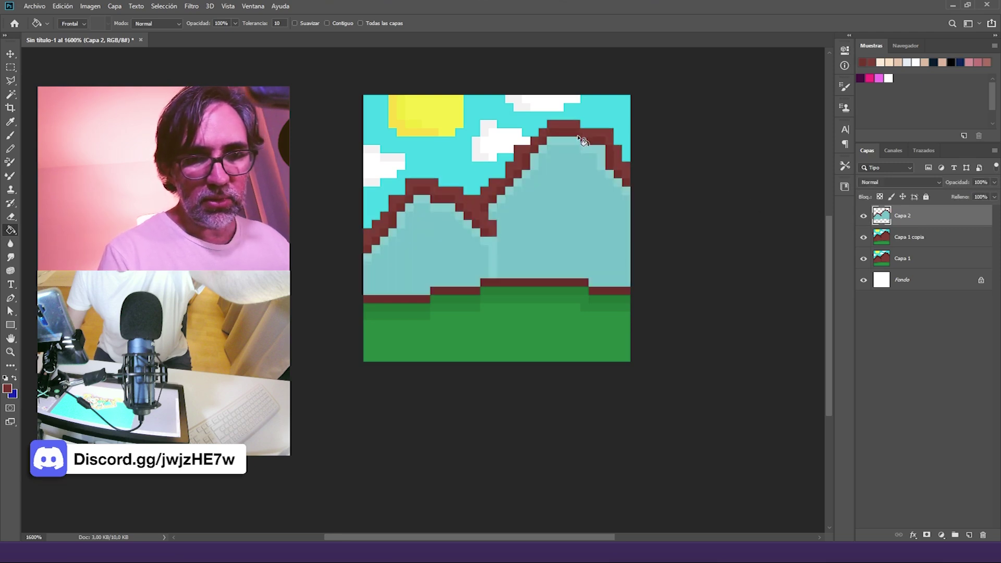
Step: Sample the darker edge browns from the original mountains and fill the interior of the mountains on Capa 2 with the darkest one
click(865, 216)
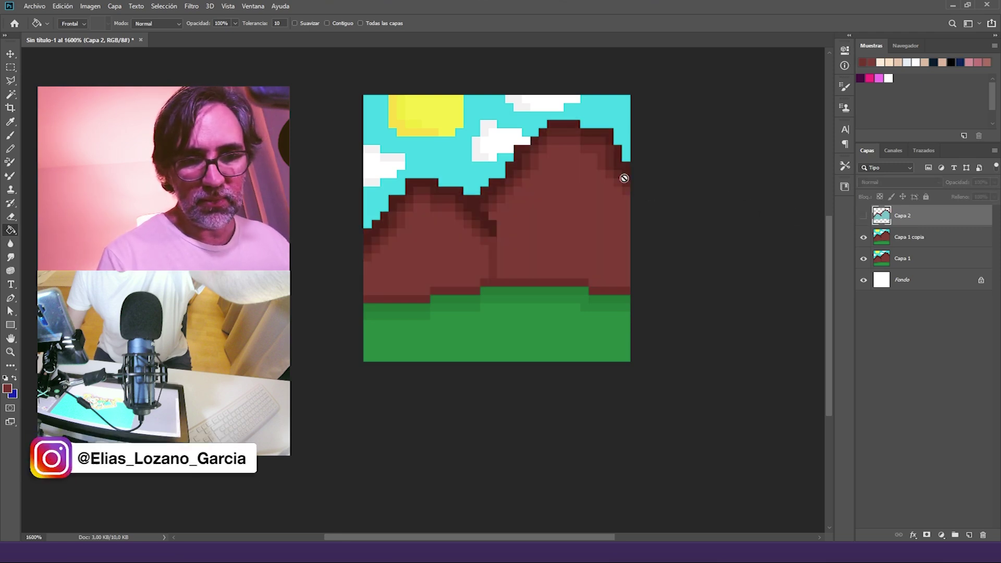
alt+click(570, 133)
click(863, 215)
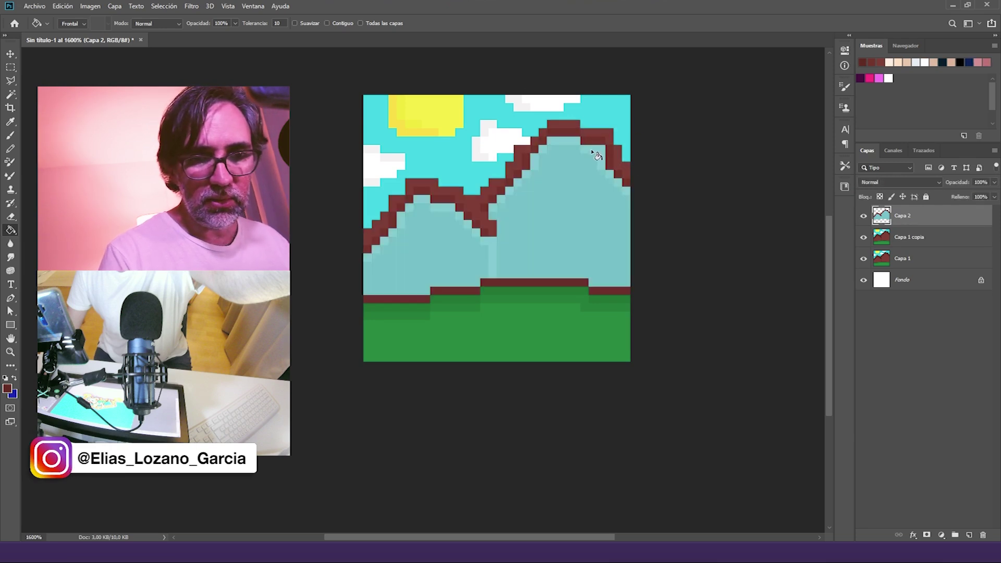
key(ctrl+comma)
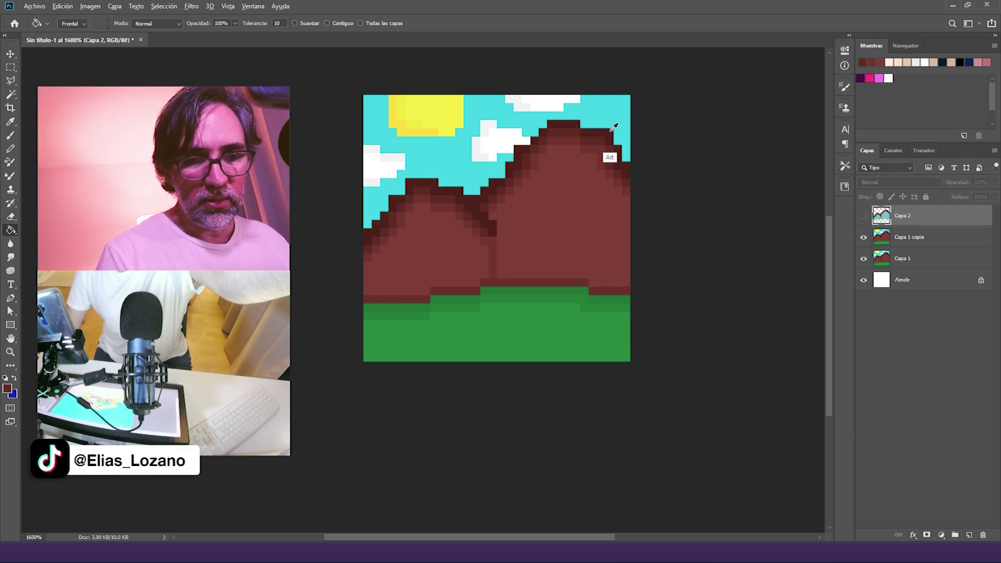
alt+click(614, 128)
click(864, 217)
click(599, 223)
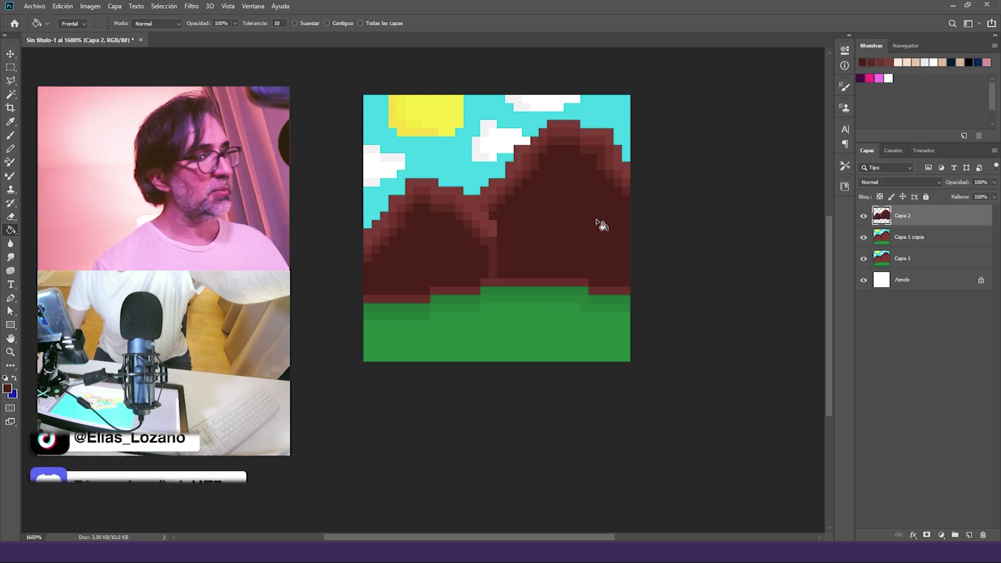
Step: Paint the mountains' base strip, the seam between them and the smaller mountain's lighter edges dark brown with the Pencil tool
key(b)
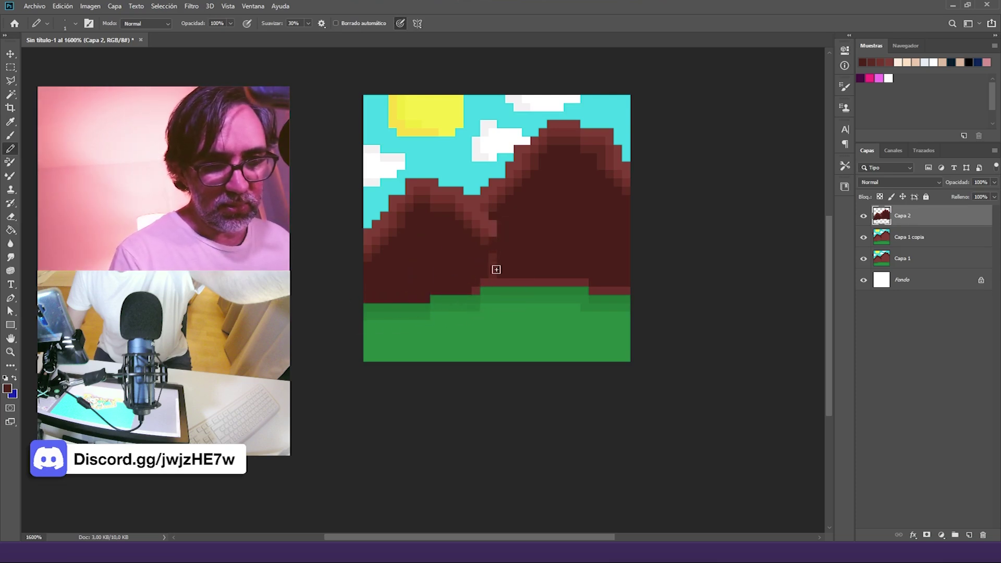
mouse_move(477, 290)
mouse_down()
mouse_move(641, 281)
mouse_move(606, 287)
mouse_move(629, 288)
mouse_up()
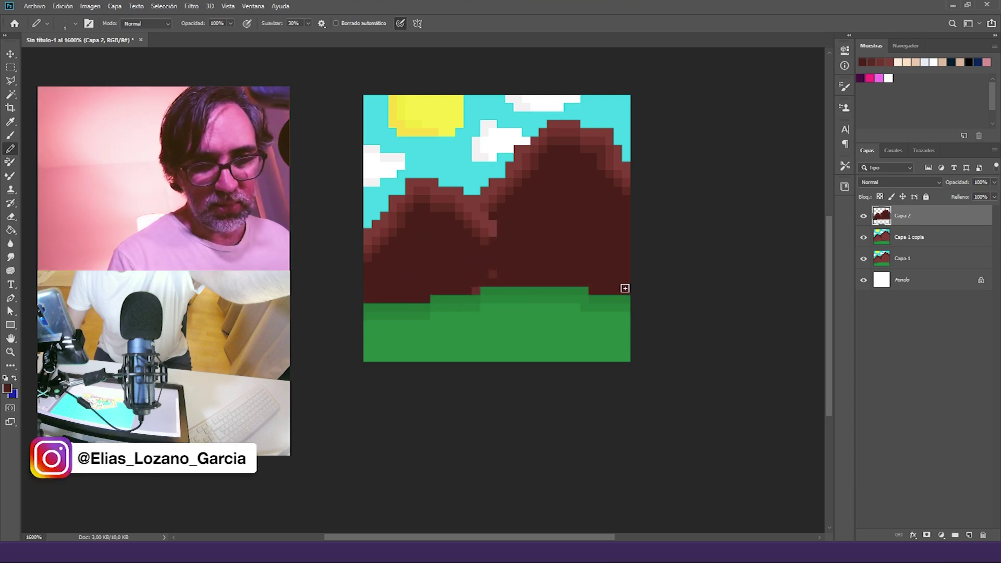
click(492, 274)
alt+click(482, 246)
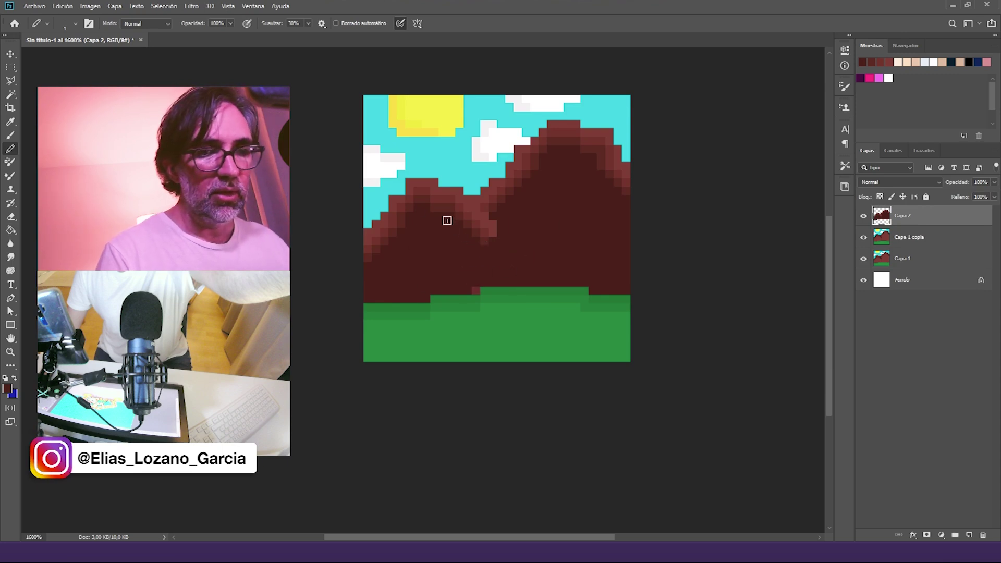
alt+click(414, 236)
mouse_move(422, 197)
mouse_down()
mouse_move(397, 216)
mouse_move(426, 198)
mouse_move(506, 258)
mouse_move(469, 225)
mouse_move(480, 226)
mouse_move(408, 187)
mouse_move(362, 240)
mouse_move(424, 182)
mouse_move(468, 215)
mouse_up()
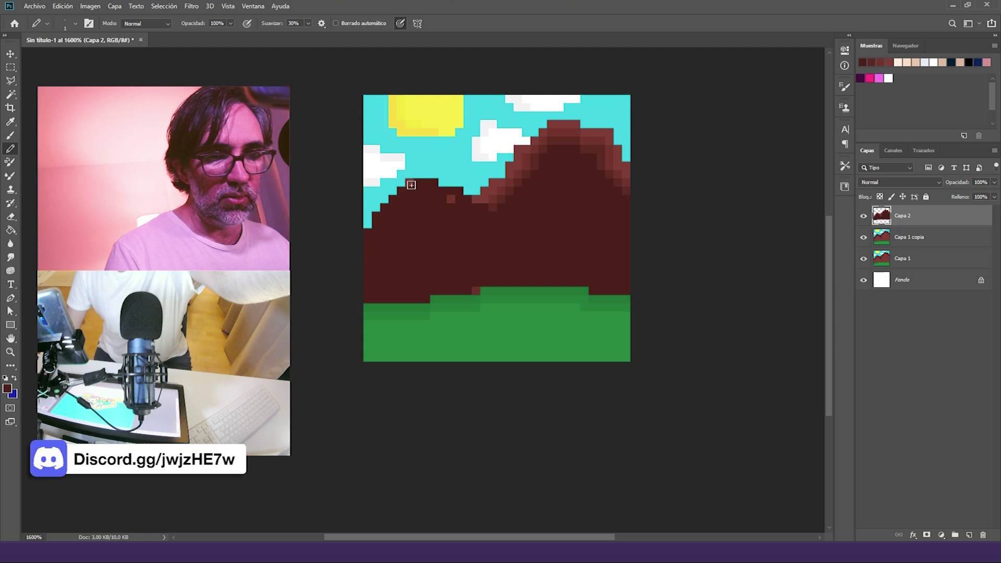
Step: Paint the larger mountain's lighter edges and the stray pixel on the smaller peak with the same dark brown
mouse_move(500, 200)
mouse_down()
mouse_move(482, 191)
mouse_move(505, 185)
mouse_move(544, 134)
mouse_move(485, 210)
mouse_move(539, 153)
mouse_up()
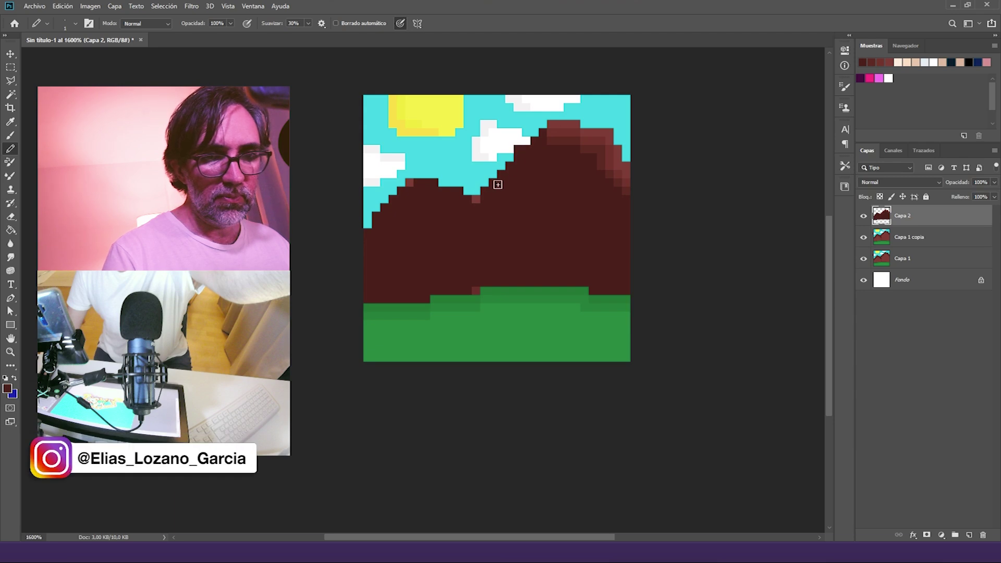
alt+click(522, 141)
click(519, 148)
alt+click(536, 181)
mouse_move(542, 148)
mouse_down()
mouse_move(556, 129)
mouse_move(578, 132)
mouse_move(551, 125)
mouse_move(606, 132)
mouse_move(558, 148)
mouse_move(608, 136)
mouse_move(612, 179)
mouse_move(618, 154)
mouse_move(626, 180)
mouse_up()
mouse_move(572, 142)
mouse_down()
mouse_move(613, 143)
mouse_move(562, 145)
mouse_move(626, 192)
mouse_move(609, 164)
mouse_up()
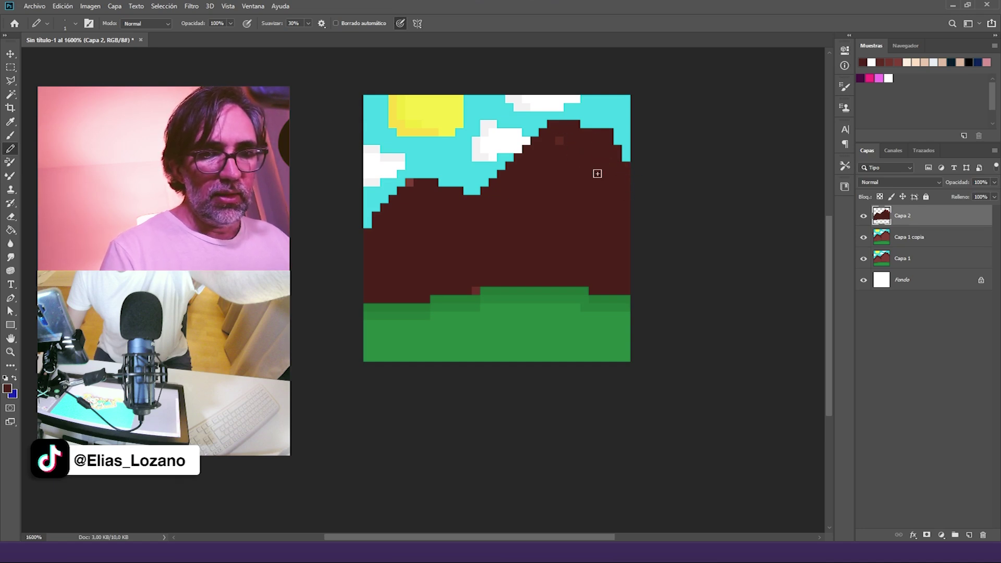
click(412, 184)
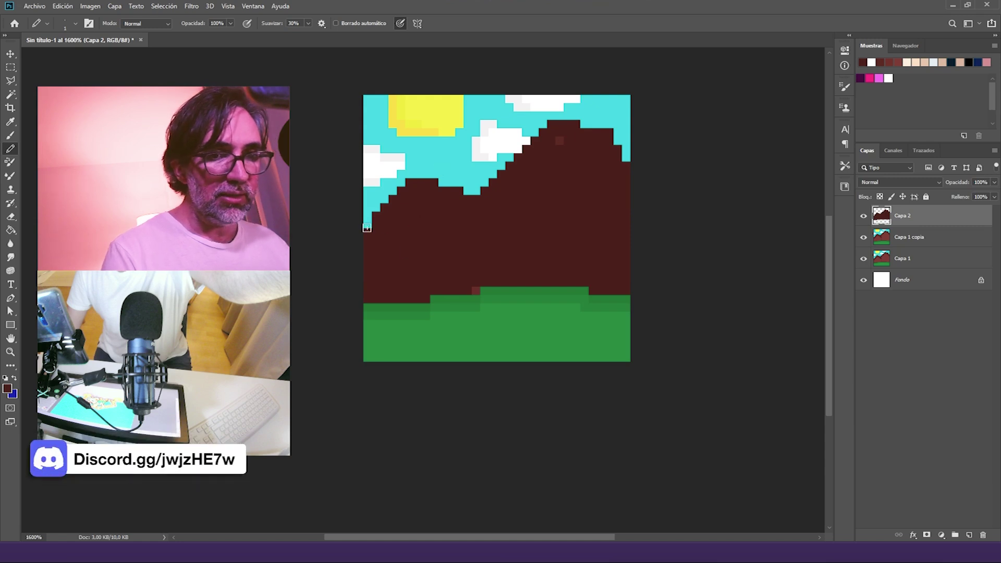
Step: Sample the sky's cyan as the foreground colour and add a new empty layer above the dark mountains
alt+click(605, 112)
click(970, 536)
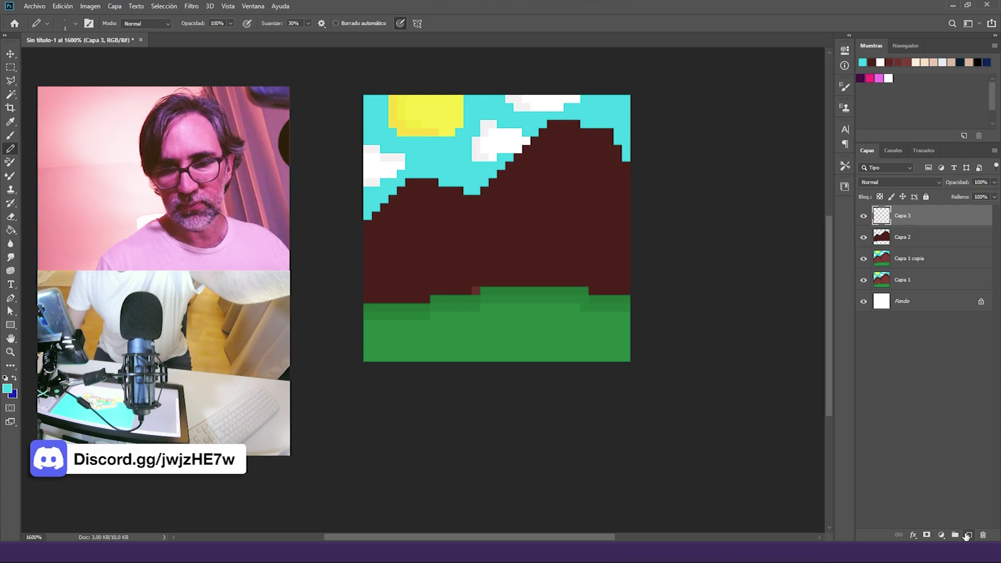
alt+click(432, 168)
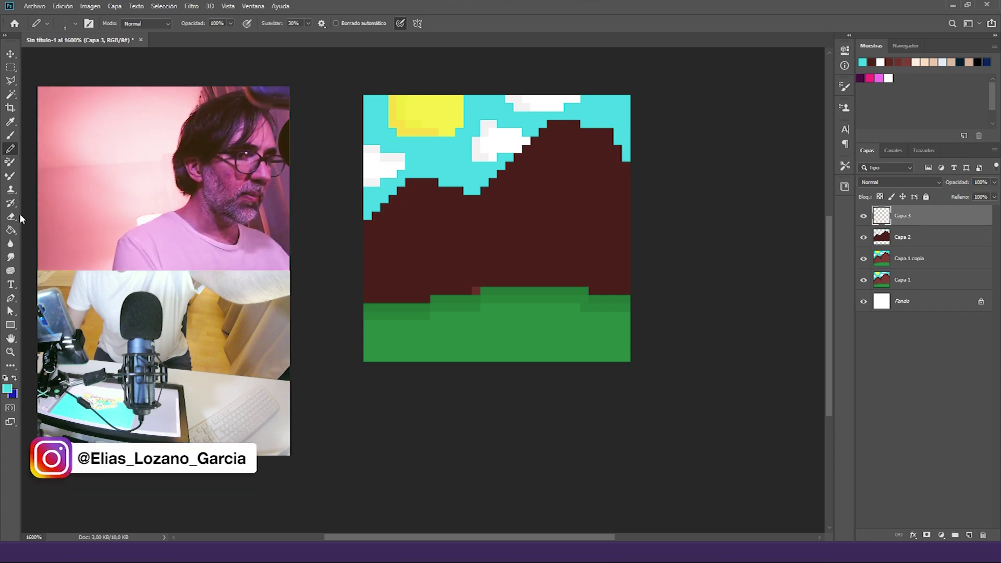
key(e)
Step: Select the dark mountain silhouette on Capa 2 with the Magic Wand and fill it with sky cyan on Capa 3
click(10, 95)
click(908, 238)
click(584, 226)
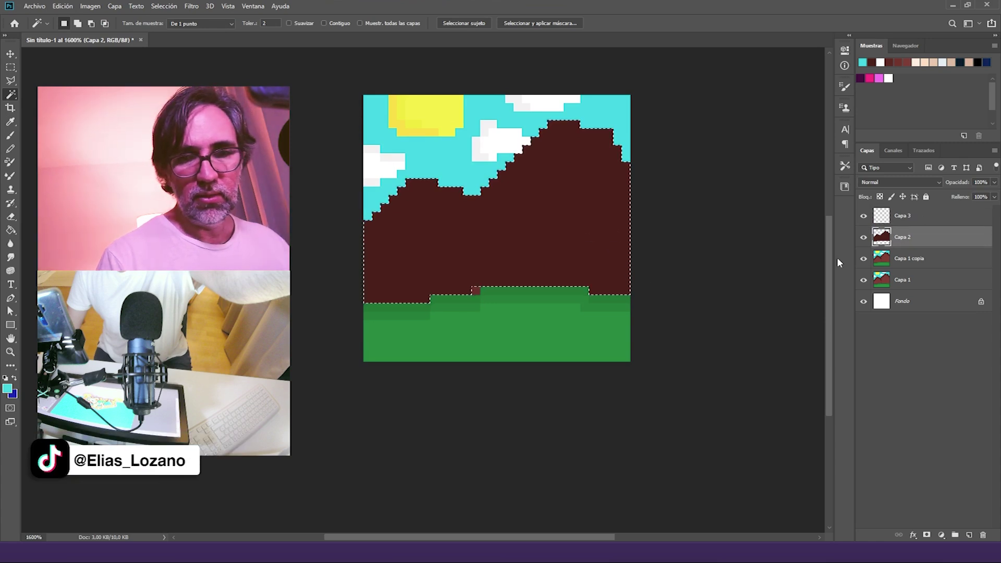
key(g)
click(903, 216)
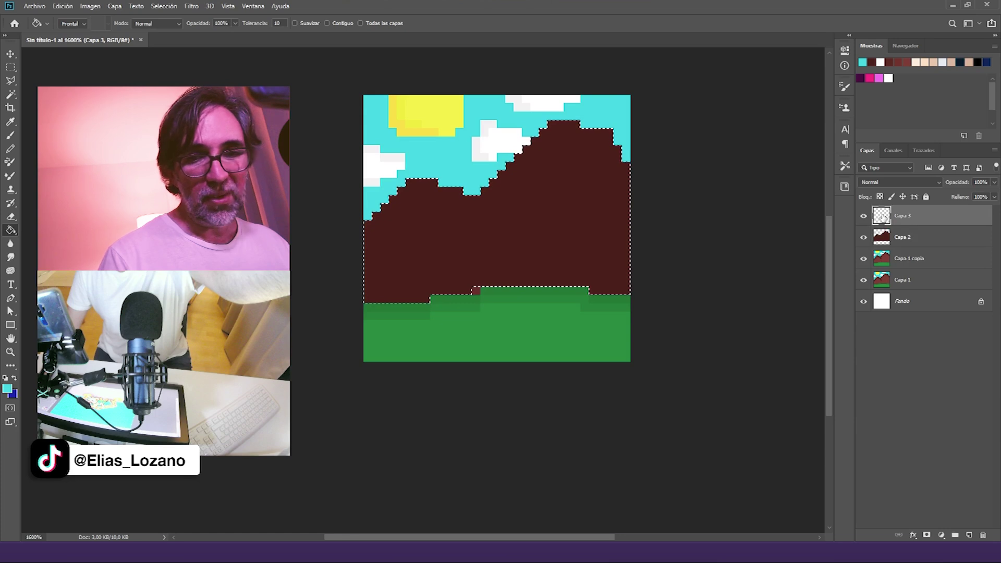
click(537, 224)
Step: Clear the selection and lower the opacity of the cyan layer Capa 3 to 14%
key(ctrl+d)
drag(994, 182, 985, 208)
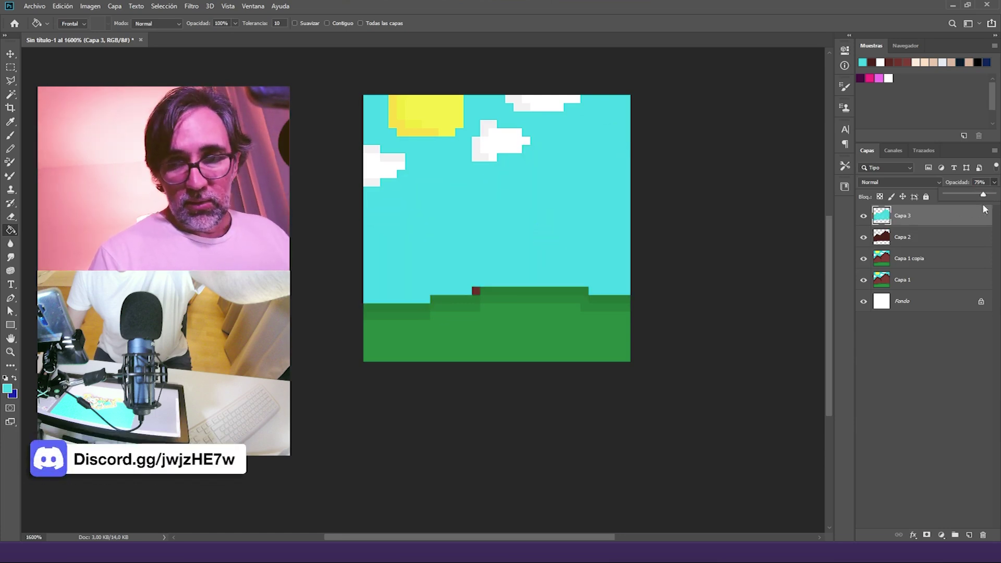
drag(952, 206, 959, 200)
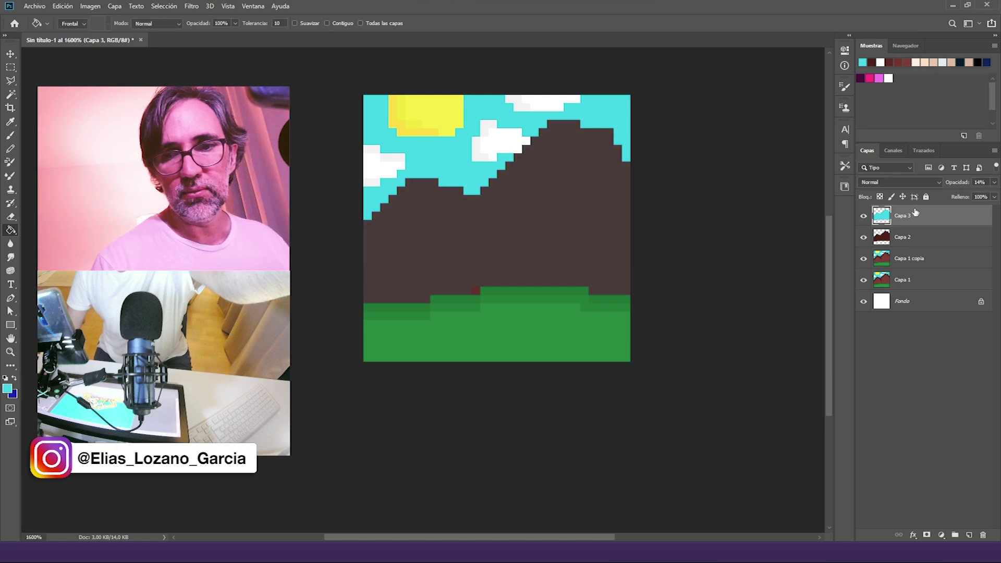
Step: Raise the opacity of the cyan layer Capa 3 to 23%
click(995, 182)
drag(960, 194, 961, 194)
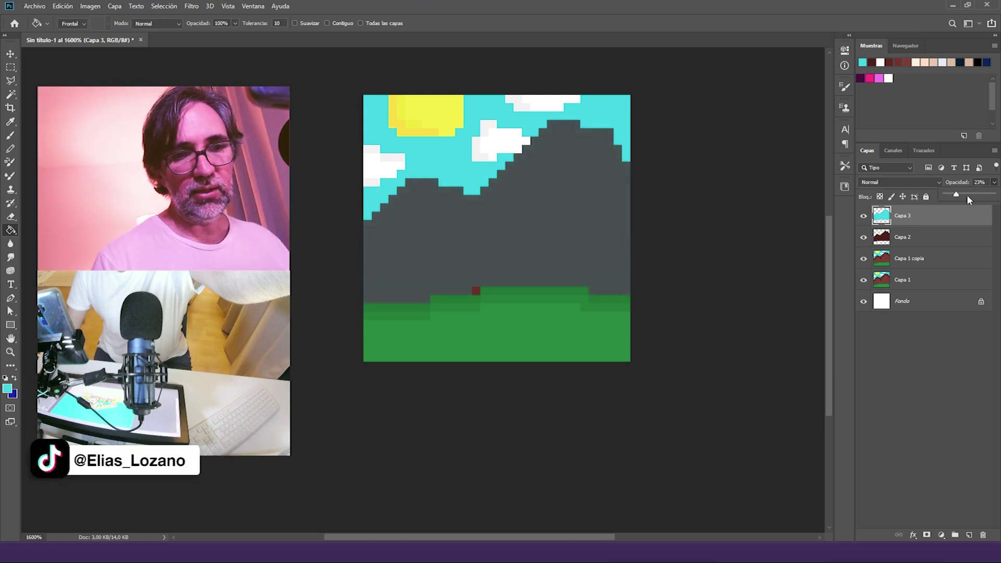
Step: Outline the taller mountain with the Polygonal Lasso and cut its part of the cyan overlay from Capa 3 onto a new layer
key(l)
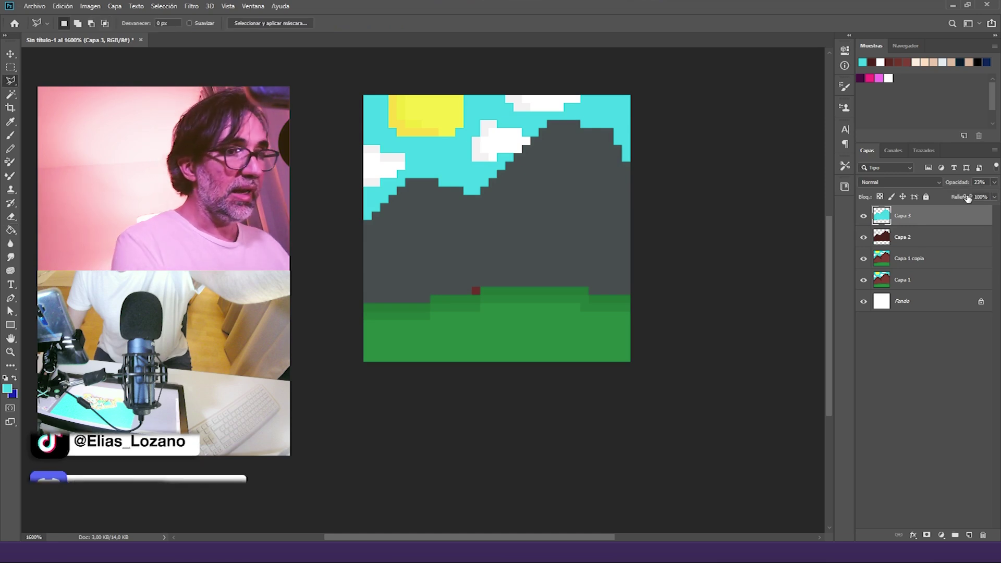
click(10, 95)
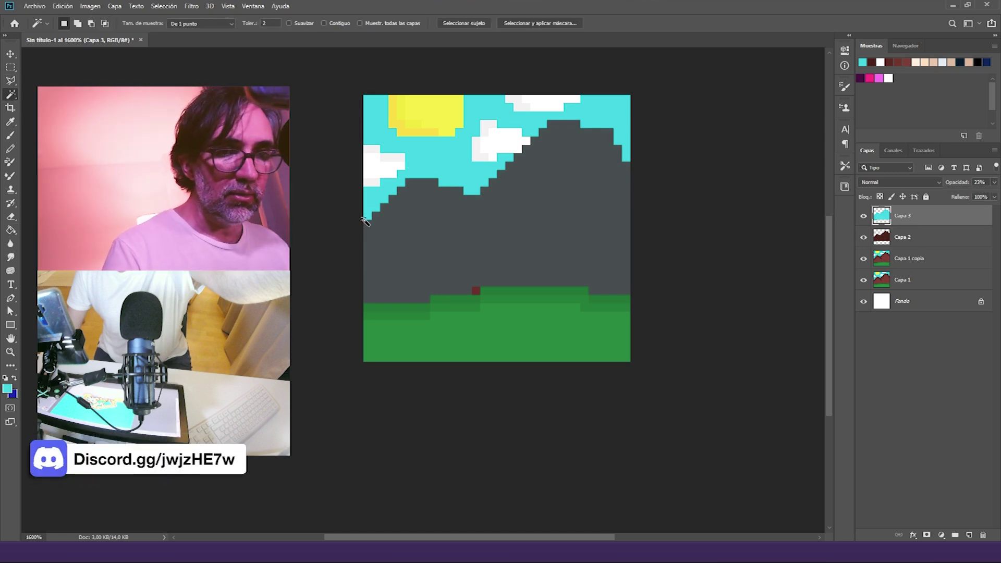
key(l)
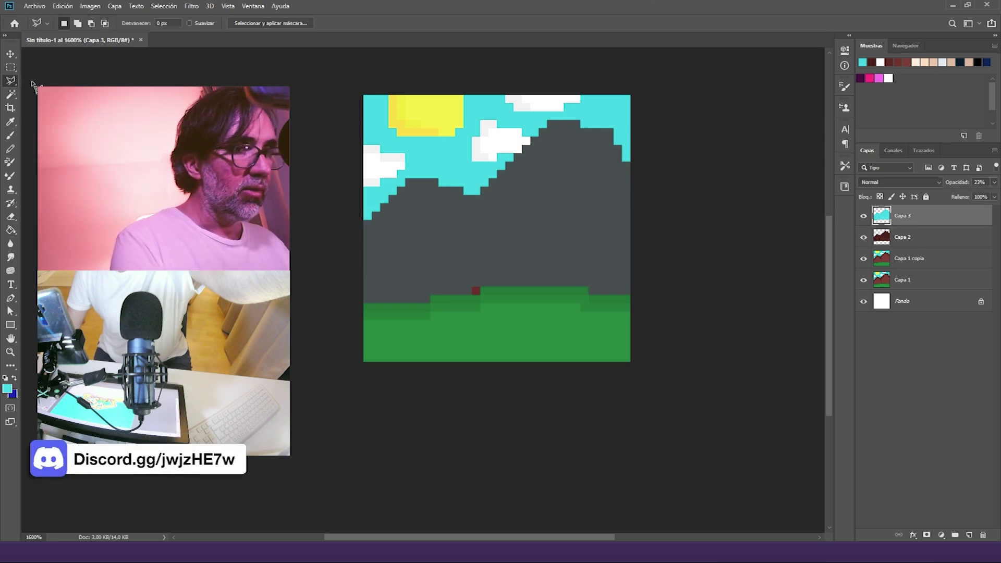
click(471, 194)
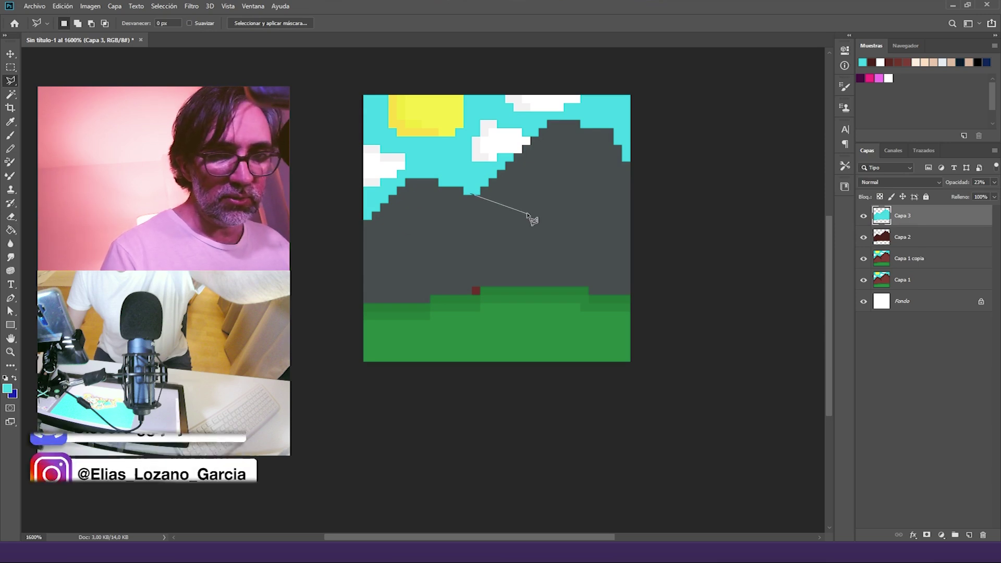
click(502, 204)
click(558, 247)
click(596, 295)
click(666, 298)
click(692, 265)
click(687, 159)
click(605, 86)
click(484, 121)
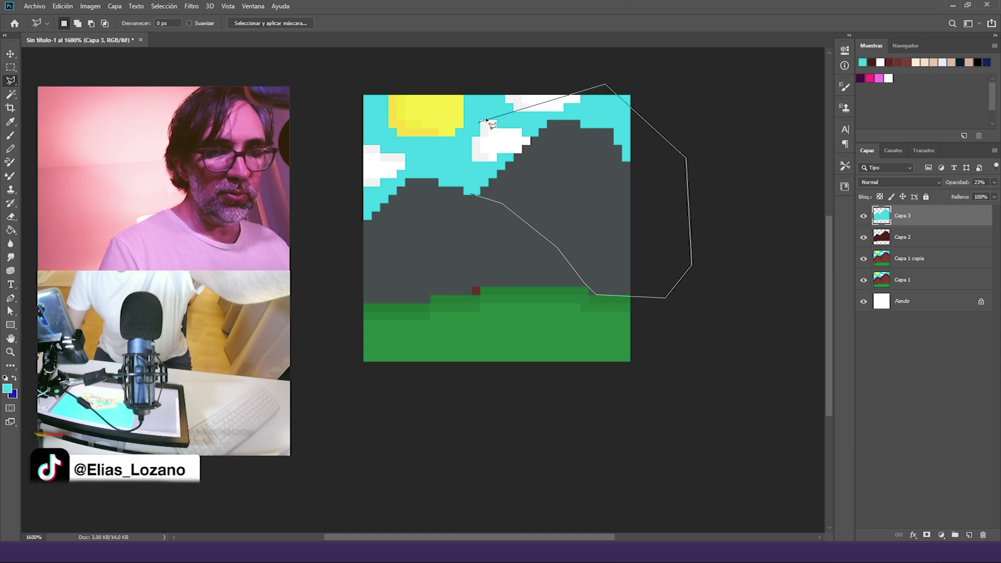
double_click(476, 143)
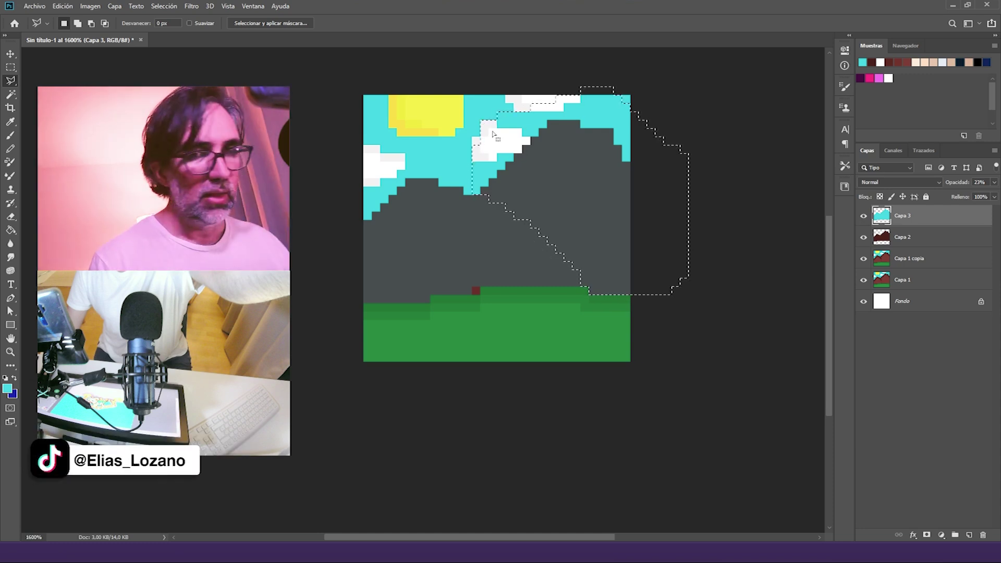
key(ctrl+j)
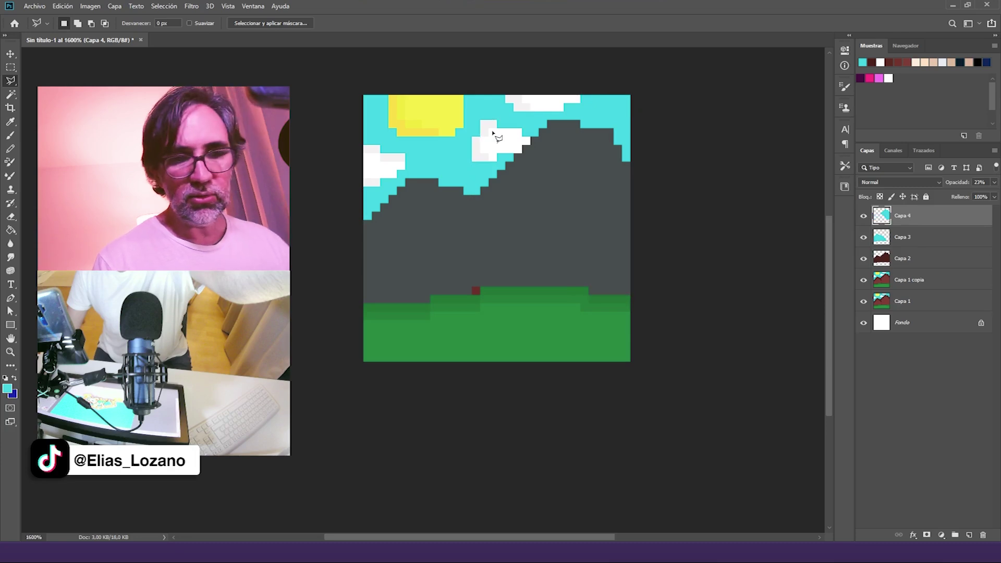
Step: Lower the opacity of Capa 3, the overlay on the nearer brown mountain, to 9%
click(921, 237)
click(995, 183)
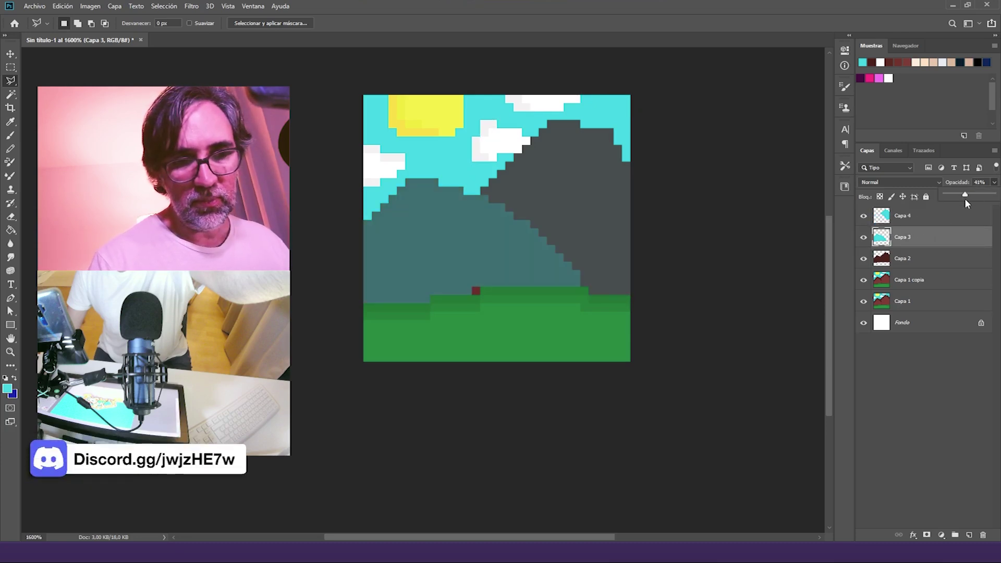
drag(946, 198, 950, 198)
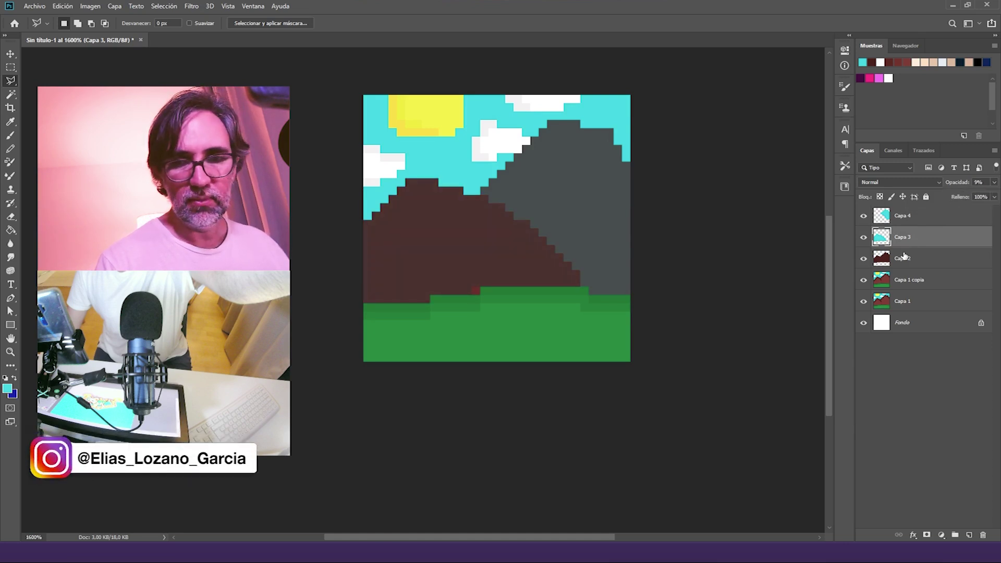
Step: Merge the layers Capa 4, Capa 3 and Capa 2 into a single layer
click(918, 215)
shift+click(905, 258)
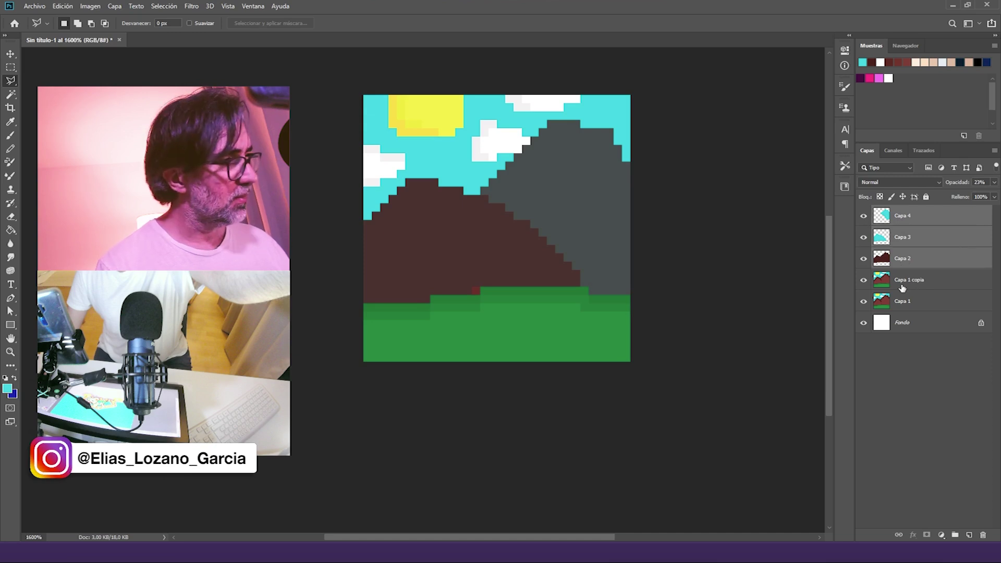
key(ctrl+e)
Step: Sample the nearer mountain's dark brown and paint over the stray red pixel at its base with the Pencil
key(b)
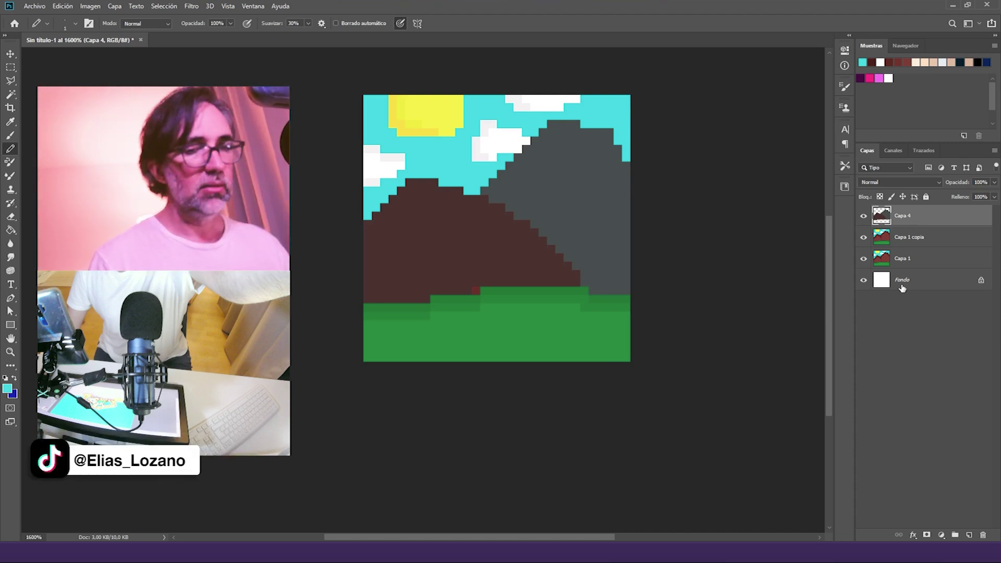
alt+click(501, 270)
click(476, 291)
Step: Paint the upper meadow with the sampled dark green, filling its uneven bands and raising the ground at the foot of the distant mountain
alt+click(499, 293)
drag(365, 317, 510, 308)
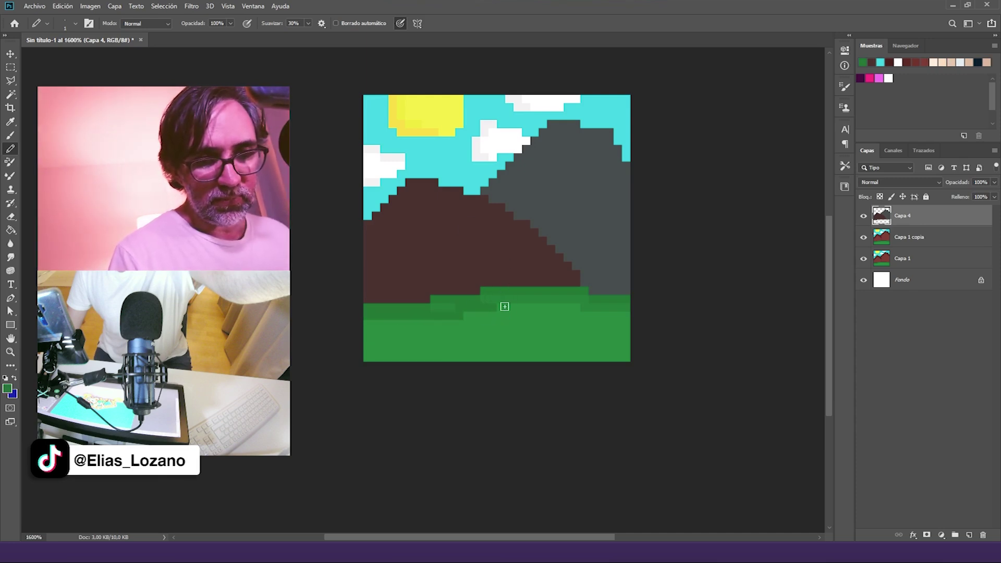
mouse_move(393, 324)
mouse_down()
mouse_move(579, 338)
mouse_move(463, 325)
mouse_move(525, 300)
mouse_move(448, 314)
mouse_move(571, 299)
mouse_move(556, 326)
mouse_move(554, 301)
mouse_move(502, 307)
mouse_move(509, 329)
mouse_move(452, 319)
mouse_move(579, 307)
mouse_move(576, 295)
mouse_move(605, 304)
mouse_up()
mouse_move(534, 323)
mouse_down()
mouse_move(488, 322)
mouse_move(596, 312)
mouse_up()
alt+click(523, 312)
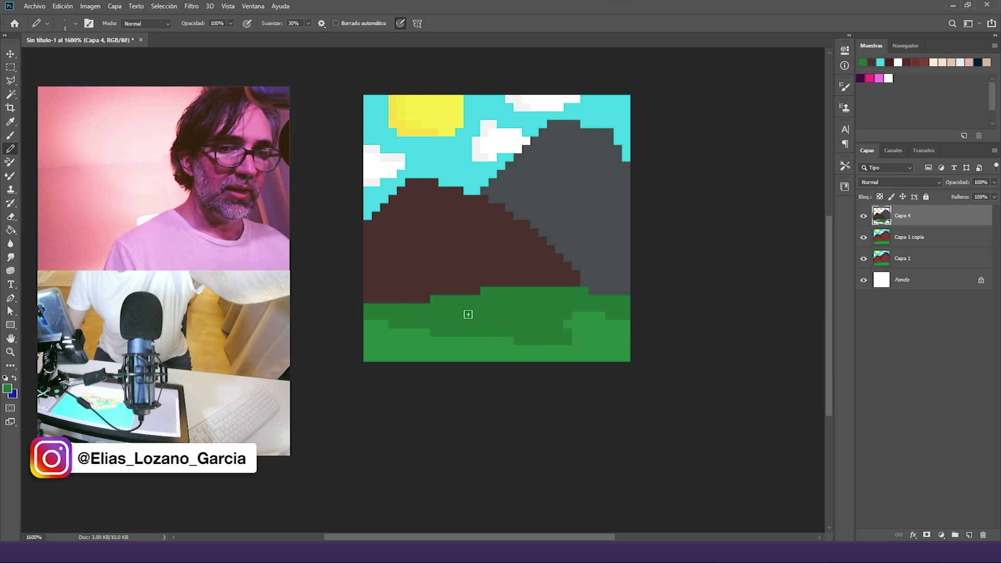
mouse_move(581, 287)
mouse_down()
mouse_move(648, 277)
mouse_move(604, 293)
mouse_move(632, 292)
mouse_move(599, 291)
mouse_move(631, 293)
mouse_move(607, 276)
mouse_move(590, 279)
mouse_move(638, 267)
mouse_move(579, 267)
mouse_move(632, 265)
mouse_up()
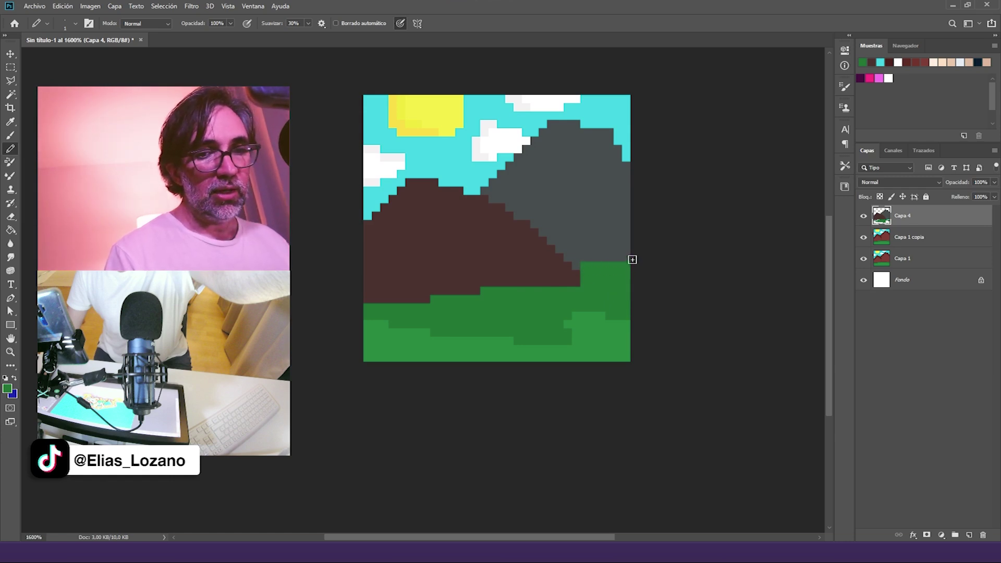
Step: Sample the sky's cyan and, on a new layer, paint a strip along the meadow's far edge below both mountains
alt+click(626, 255)
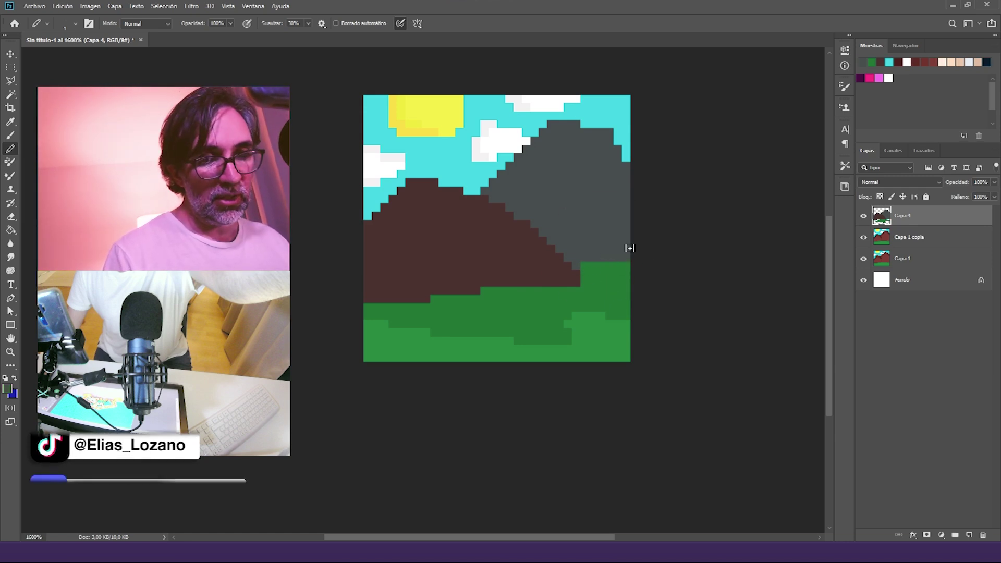
alt+click(449, 192)
click(970, 535)
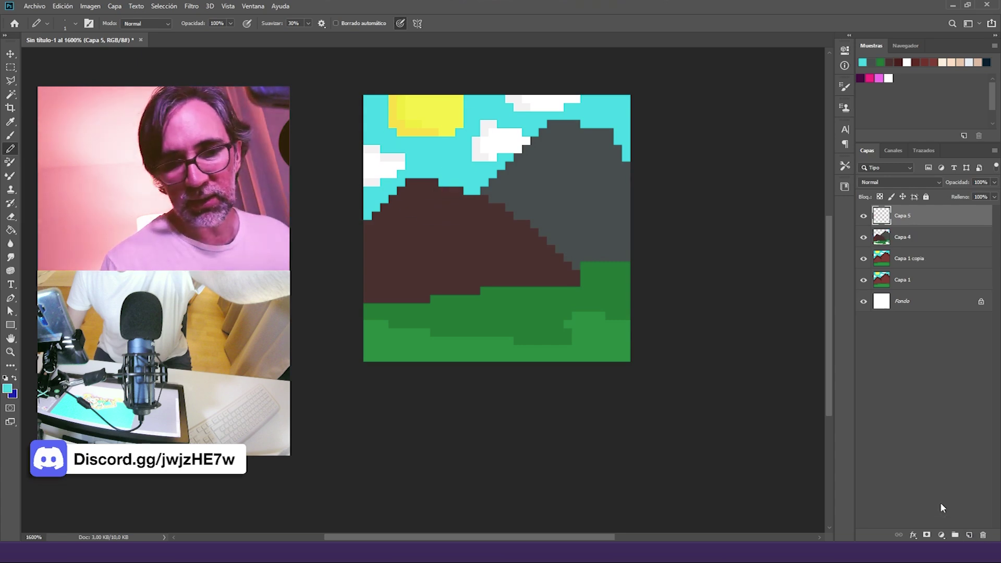
mouse_move(586, 269)
mouse_down()
mouse_move(637, 266)
mouse_move(622, 275)
mouse_move(637, 280)
mouse_move(445, 297)
mouse_move(571, 296)
mouse_up()
drag(478, 309, 344, 341)
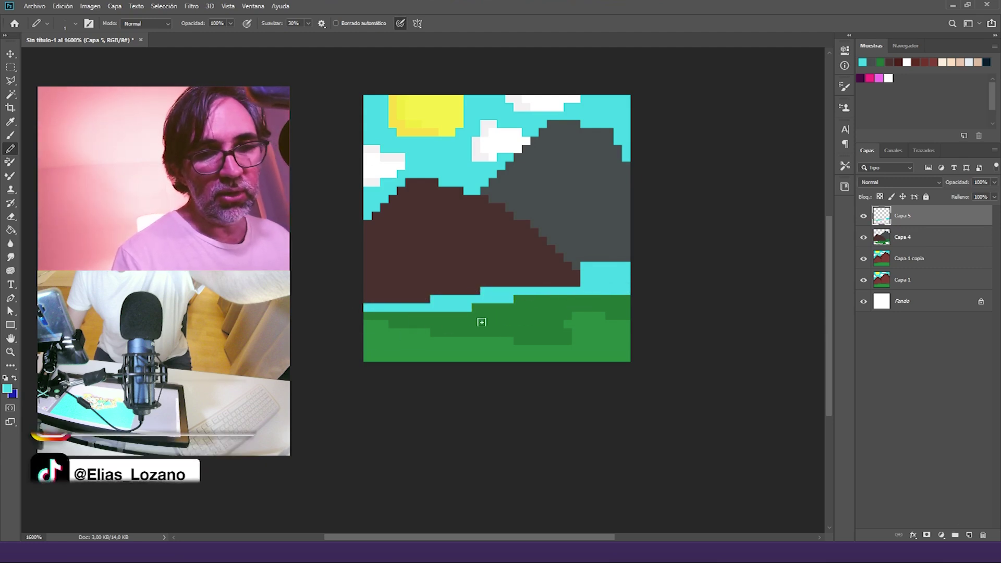
Step: Lower the opacity of Capa 5 to 12% and try the Multiplicar blend mode on it
click(995, 182)
drag(994, 194, 957, 210)
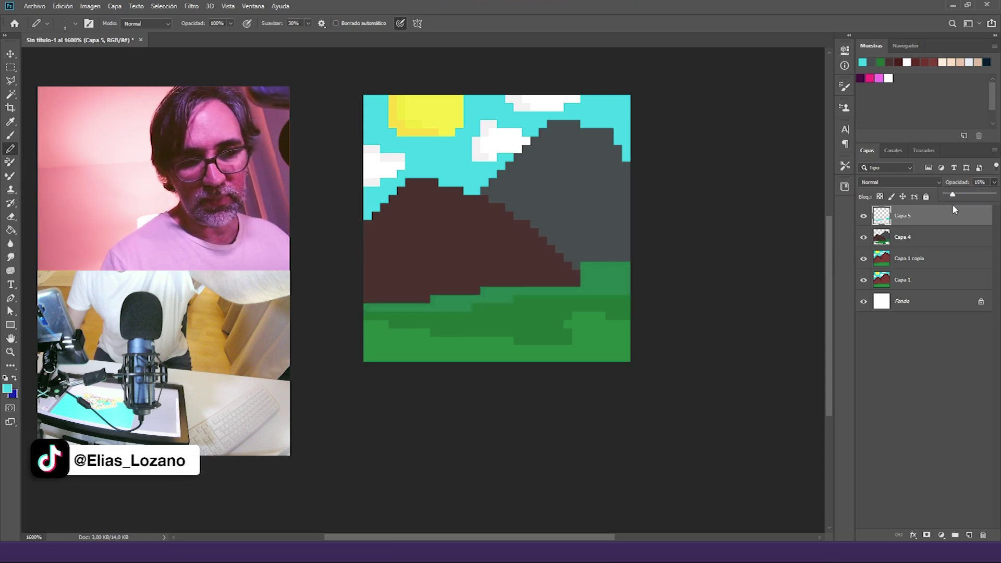
drag(953, 206, 943, 196)
click(899, 182)
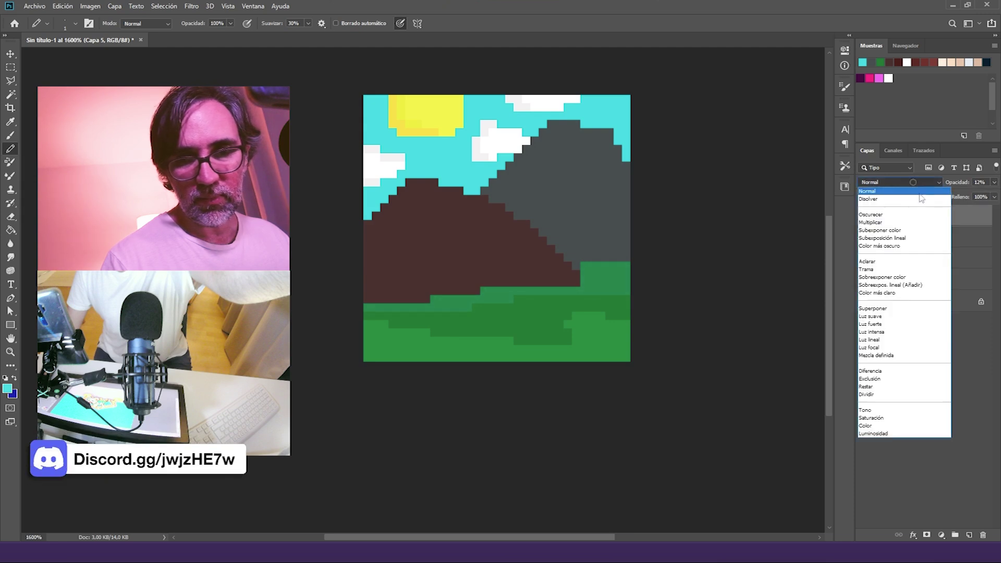
click(898, 223)
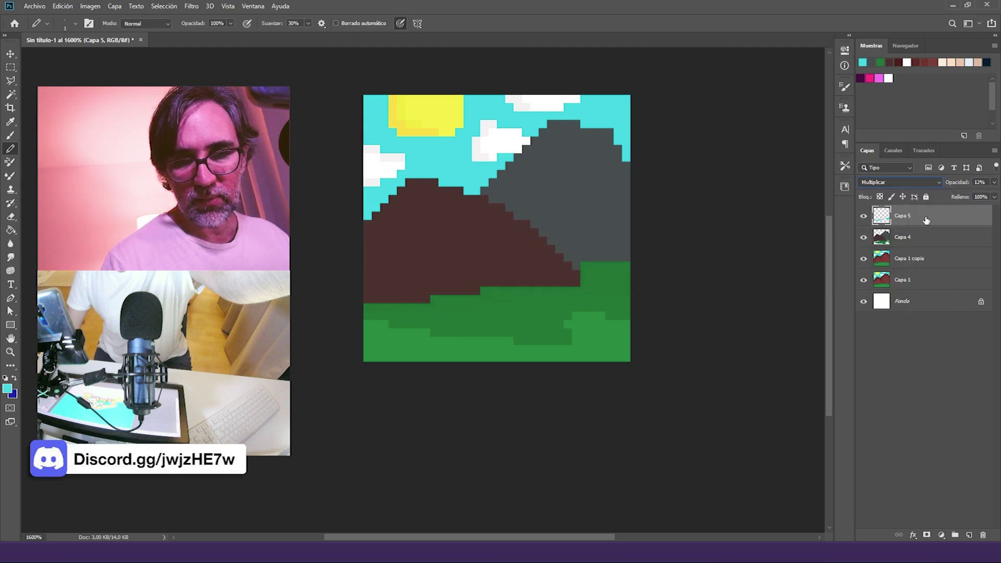
Step: Set the opacity of Capa 5 to 46% and its blend mode to Color
click(994, 183)
drag(965, 198, 962, 202)
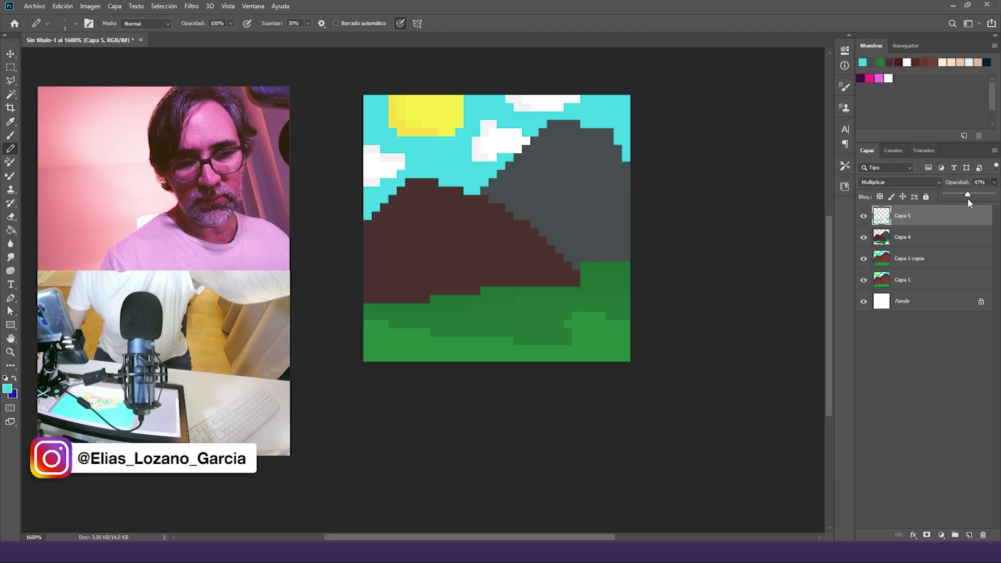
drag(968, 198, 966, 198)
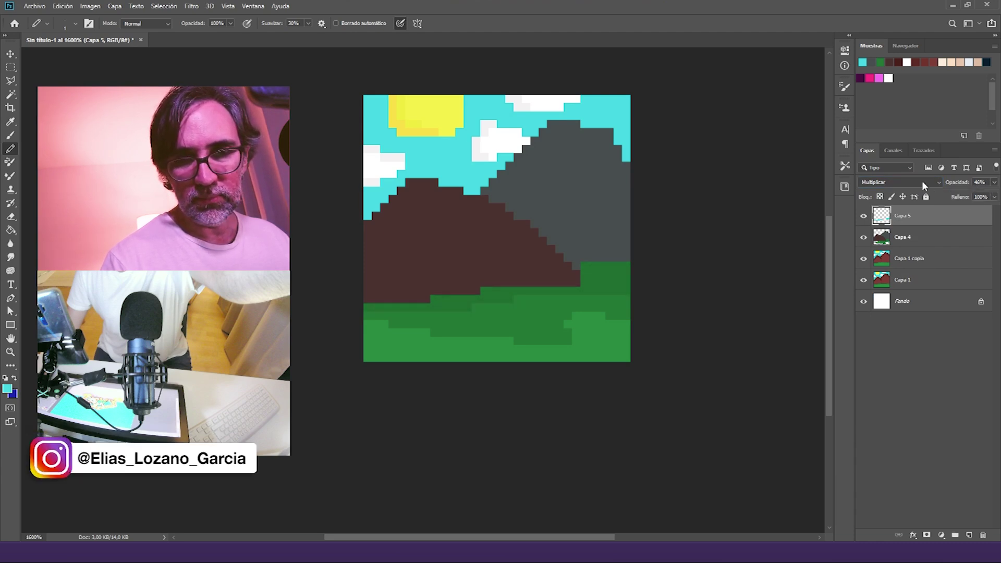
click(922, 181)
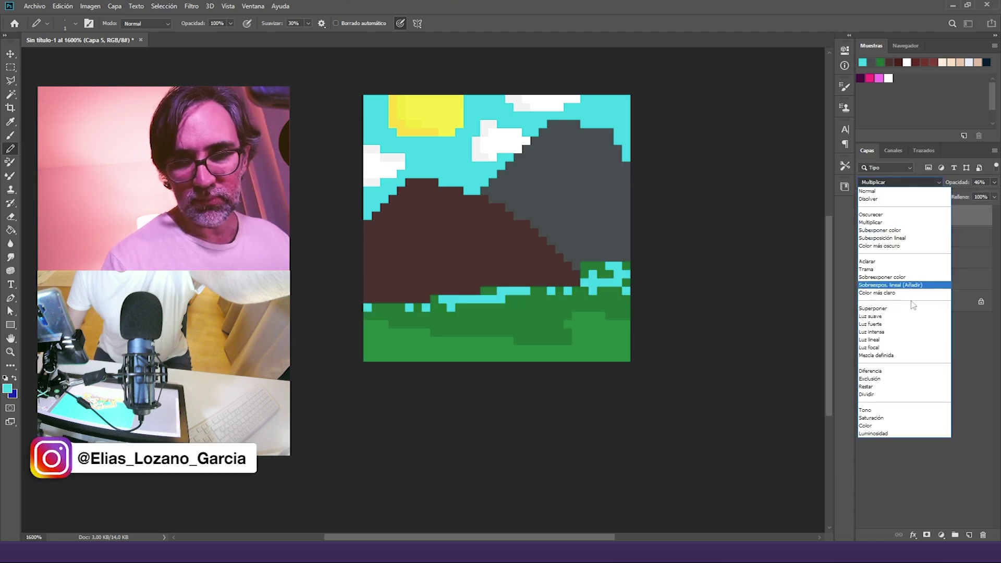
click(882, 429)
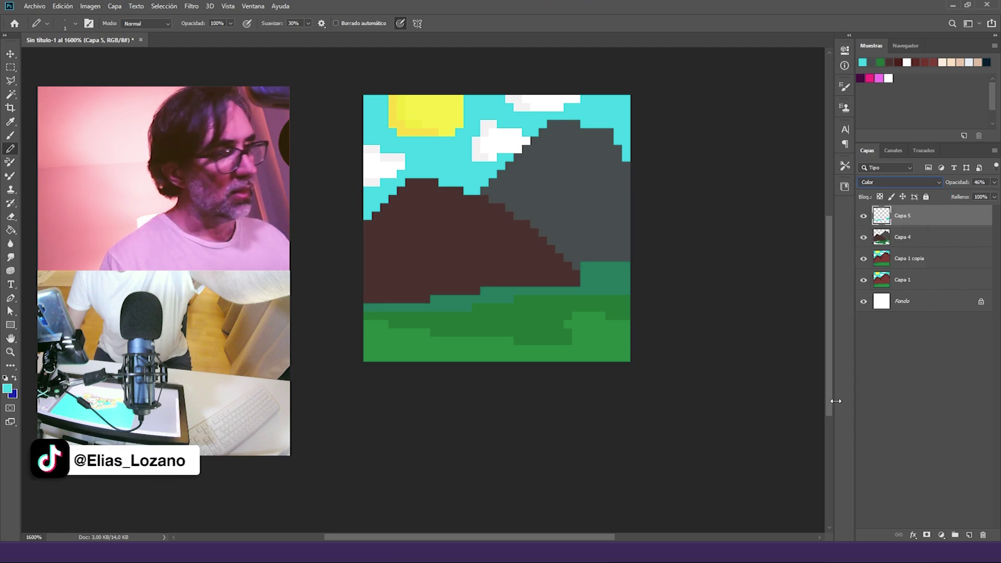
Step: Reduce the Luminosidad of Capa 5 to -100 with Tono/saturación
key(ctrl+u)
drag(797, 211, 748, 217)
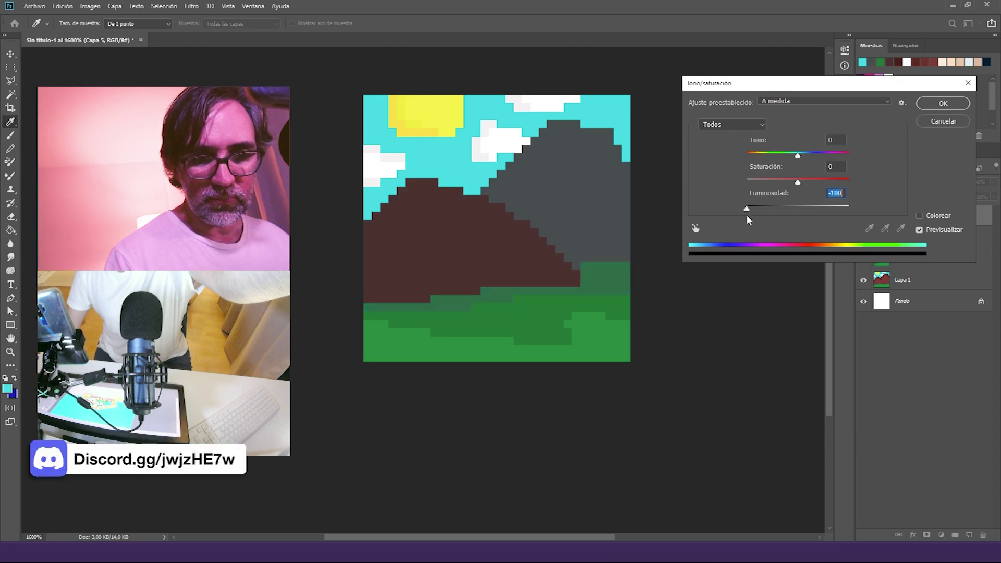
click(943, 103)
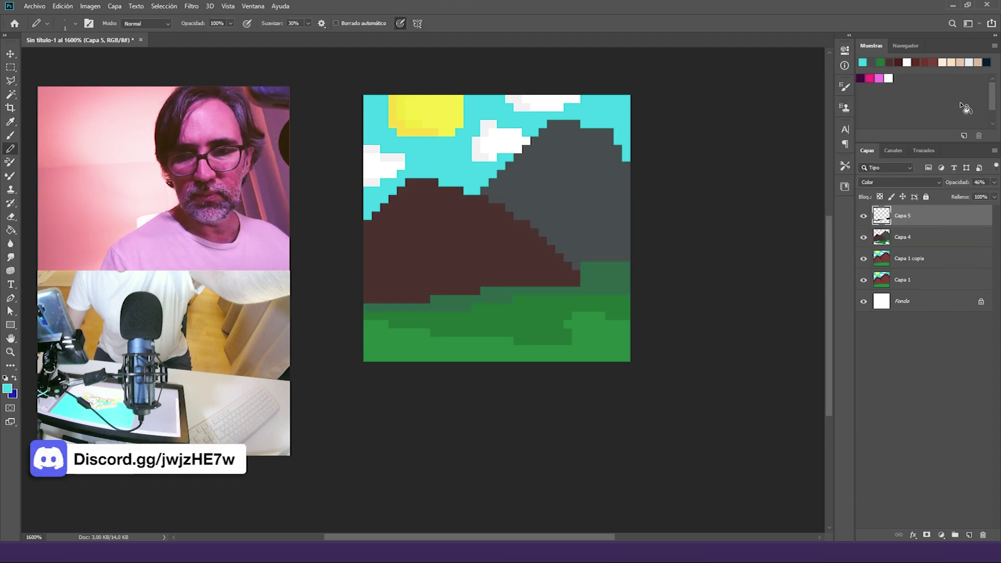
Step: Raise the opacity of Capa 5 to 100%
drag(969, 196, 978, 197)
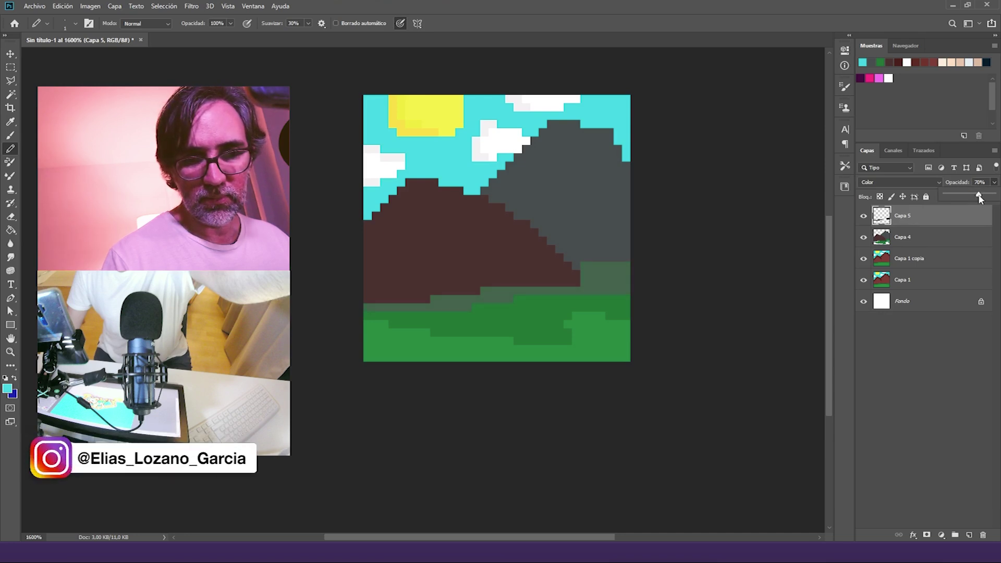
drag(981, 196, 978, 196)
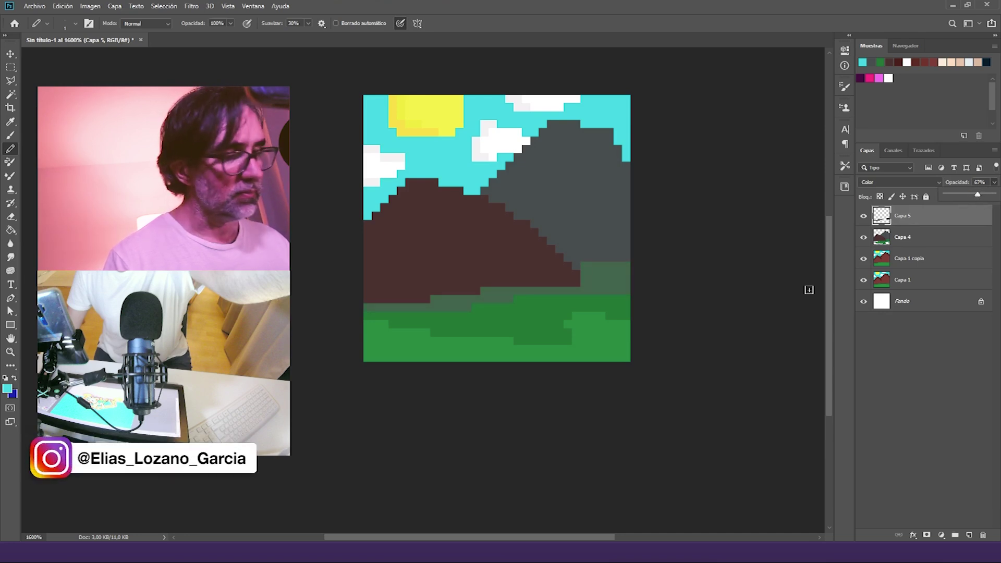
click(994, 184)
click(995, 182)
click(998, 197)
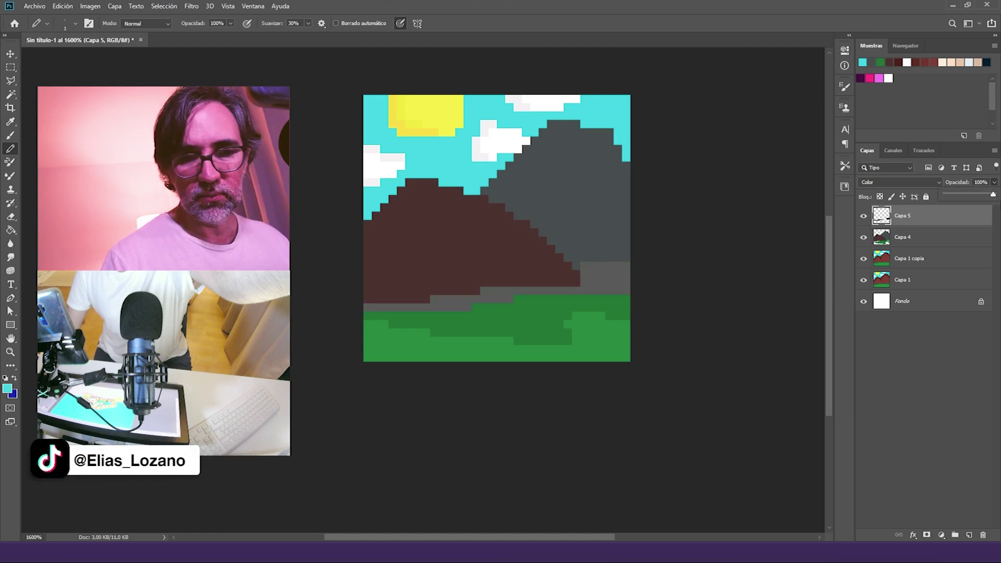
Step: Sample the strip's grey and widen the strip downward over the meadow across the full width of the image
alt+click(509, 293)
mouse_move(370, 318)
mouse_down()
mouse_move(504, 311)
mouse_move(475, 309)
mouse_up()
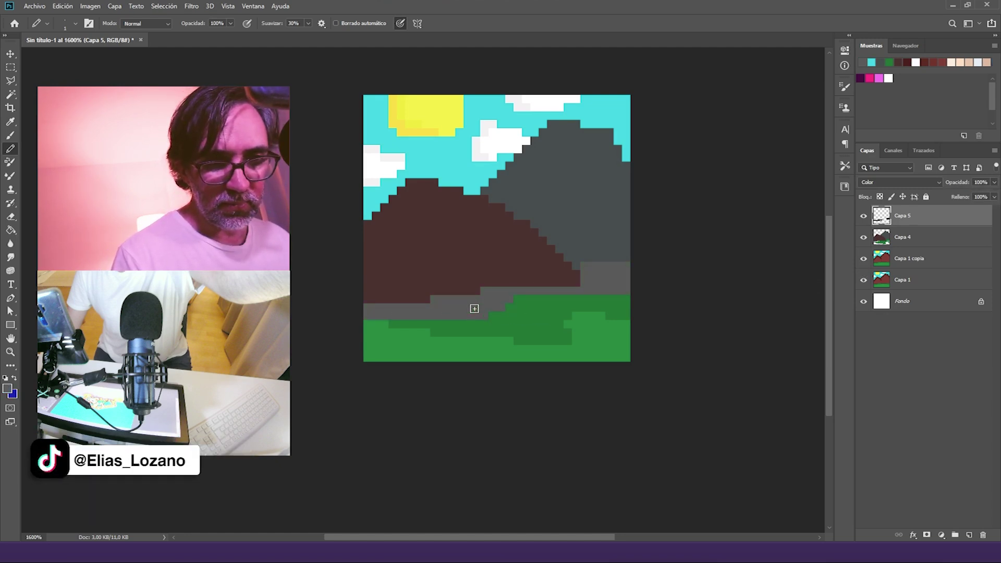
drag(595, 300, 635, 297)
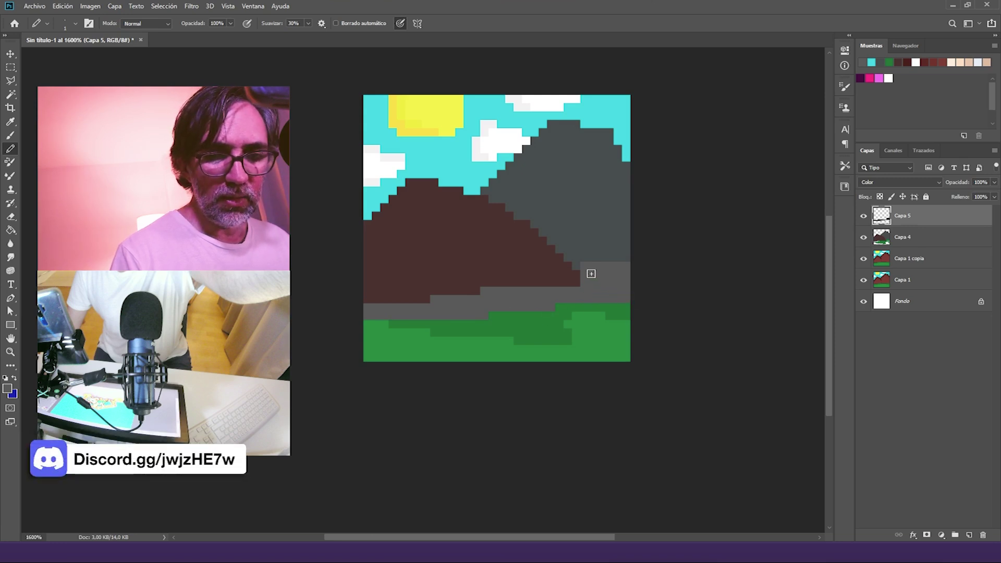
Step: Tint the strip's upper rows with the mountains' brown and slate colours and lower the opacity of Capa 5 to 41%
alt+click(544, 267)
drag(368, 307, 414, 306)
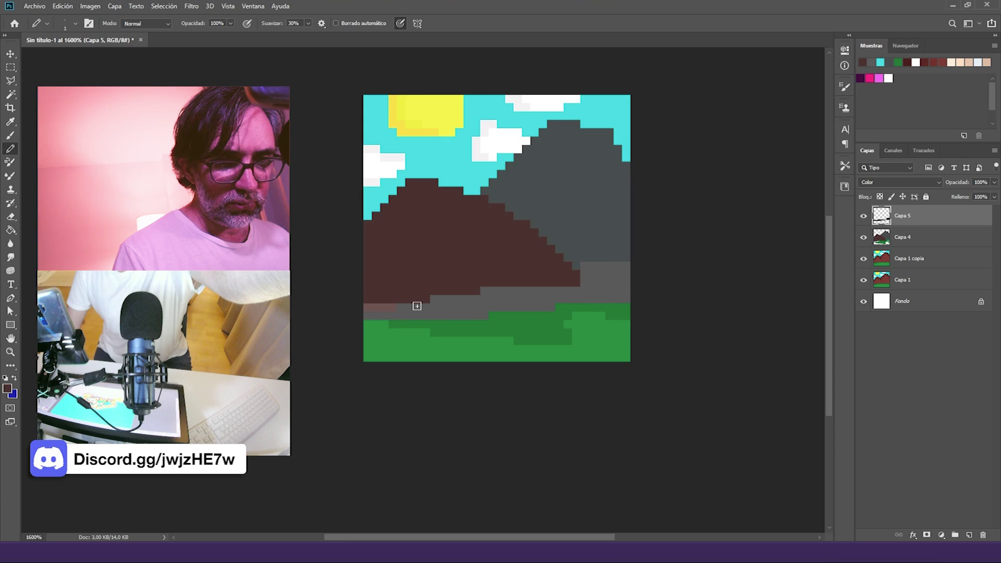
drag(371, 308, 630, 285)
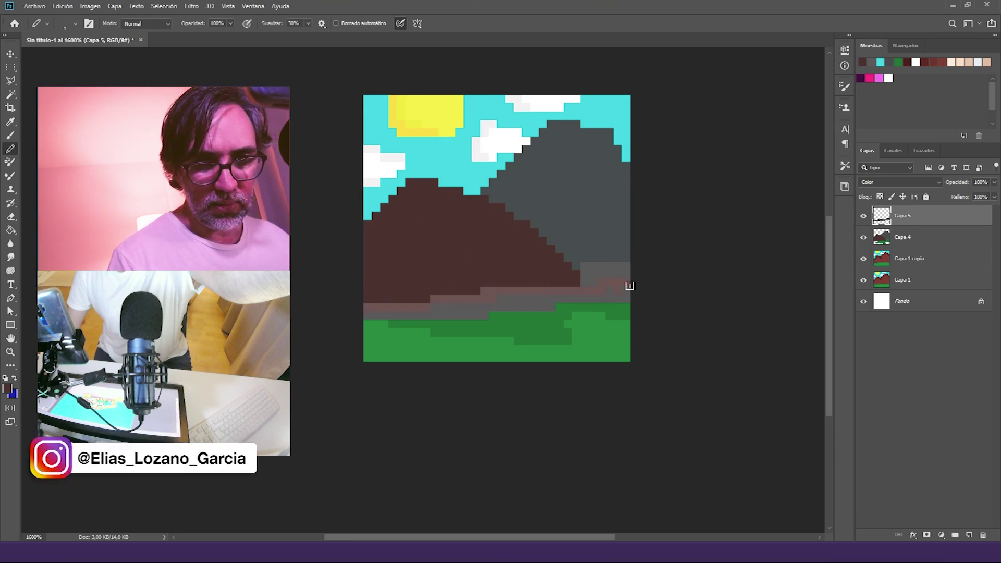
alt+click(588, 268)
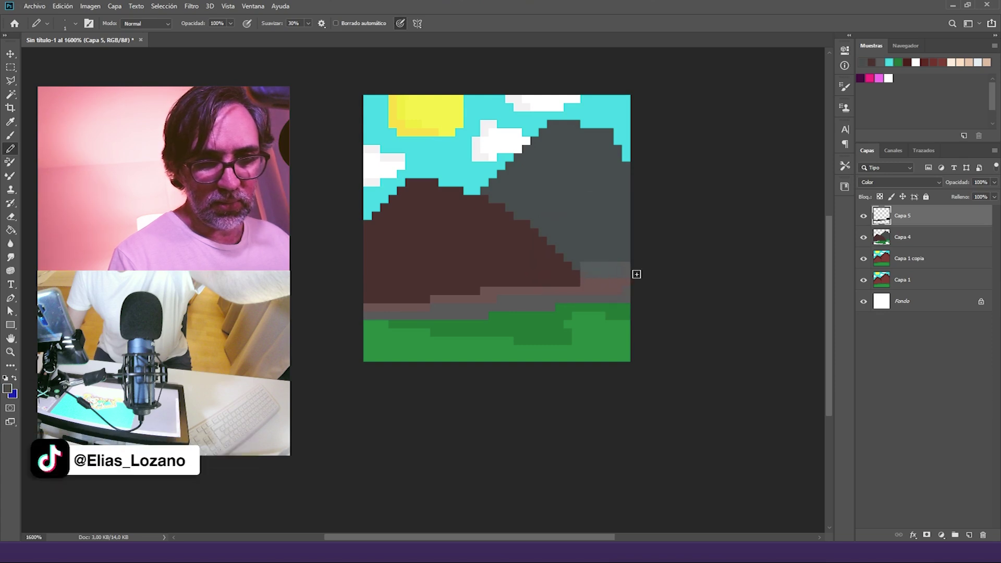
click(995, 182)
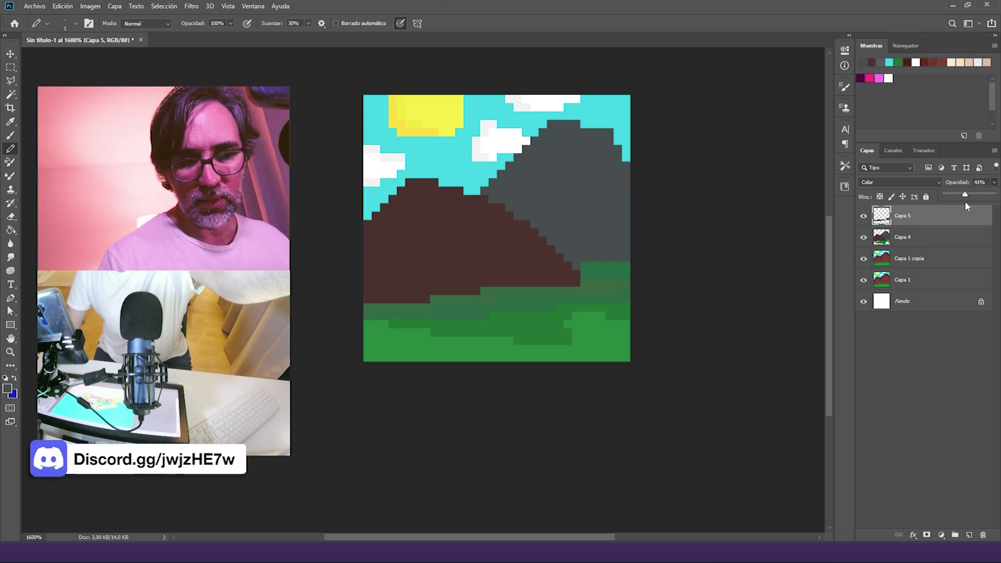
Step: Add a new layer and paint a row of dark brown pixels extending the nearer mountain's base at the image's left edge
click(969, 535)
drag(425, 306, 365, 308)
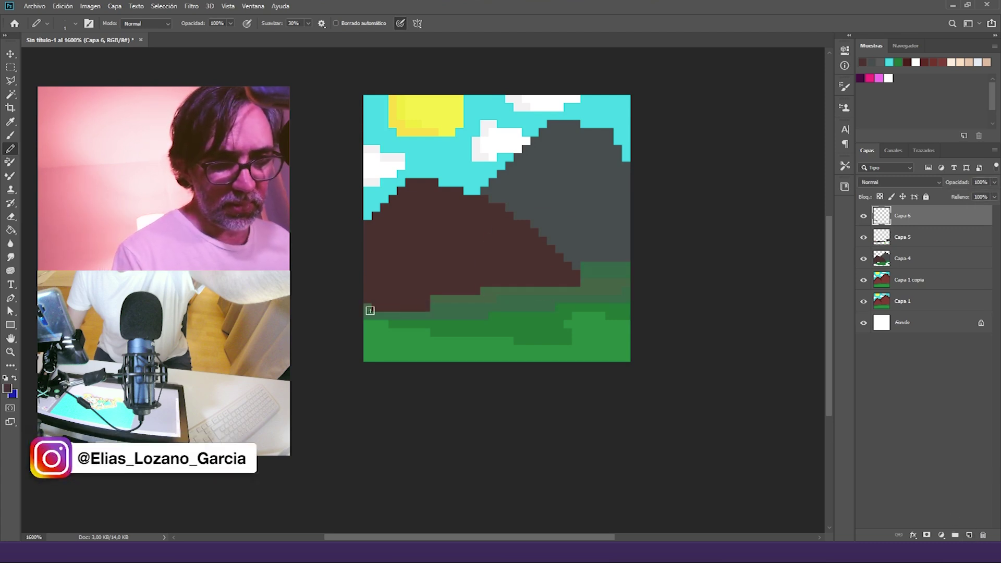
Step: Paint brown and grey strips along the mountains' bases on Capa 6 and set the layer opacity to 27%
mouse_move(433, 300)
mouse_down()
mouse_move(465, 295)
mouse_move(364, 309)
mouse_move(631, 284)
mouse_move(574, 289)
mouse_move(596, 291)
mouse_up()
click(617, 290)
click(462, 299)
alt+click(599, 260)
drag(586, 274, 646, 267)
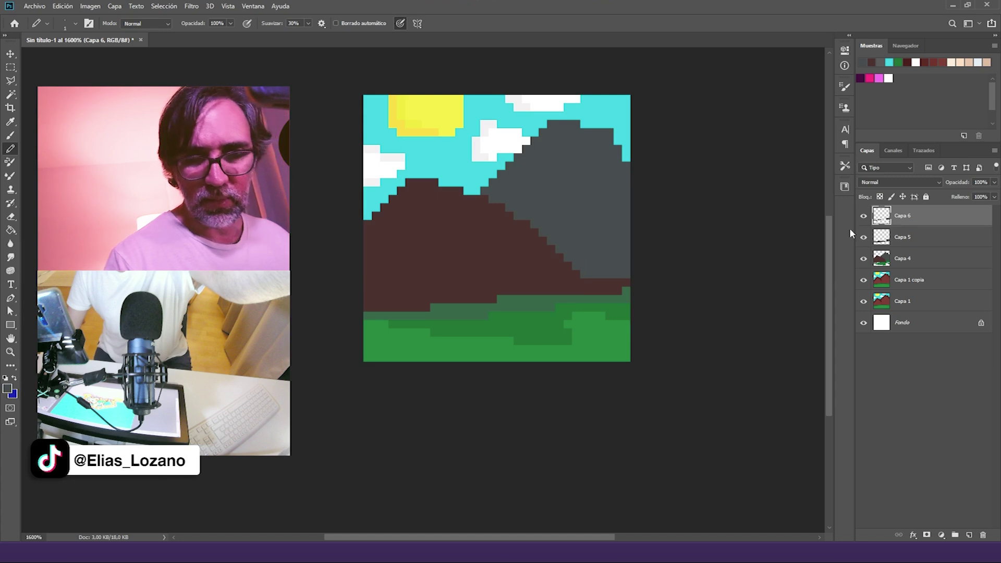
drag(994, 182, 959, 201)
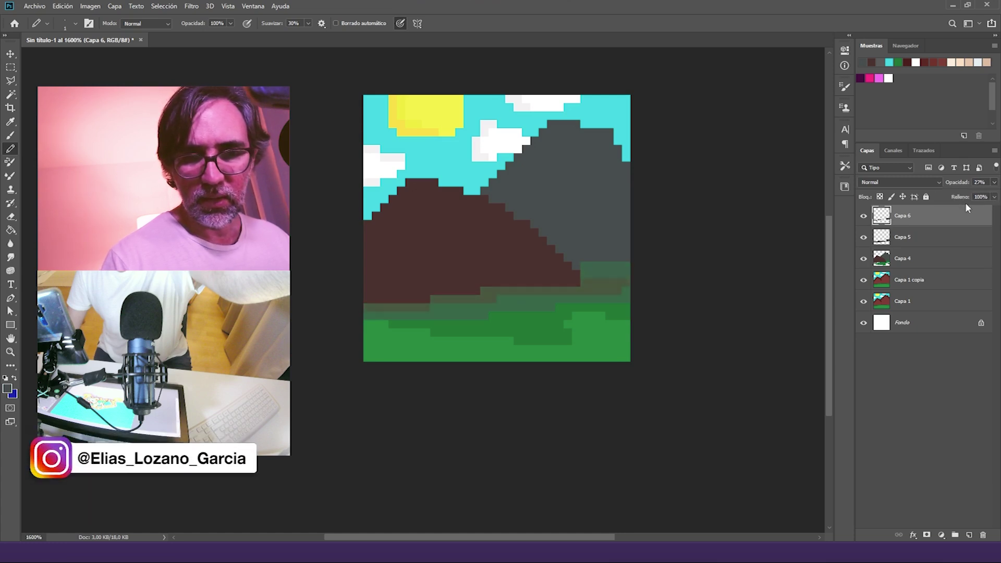
alt+click(579, 278)
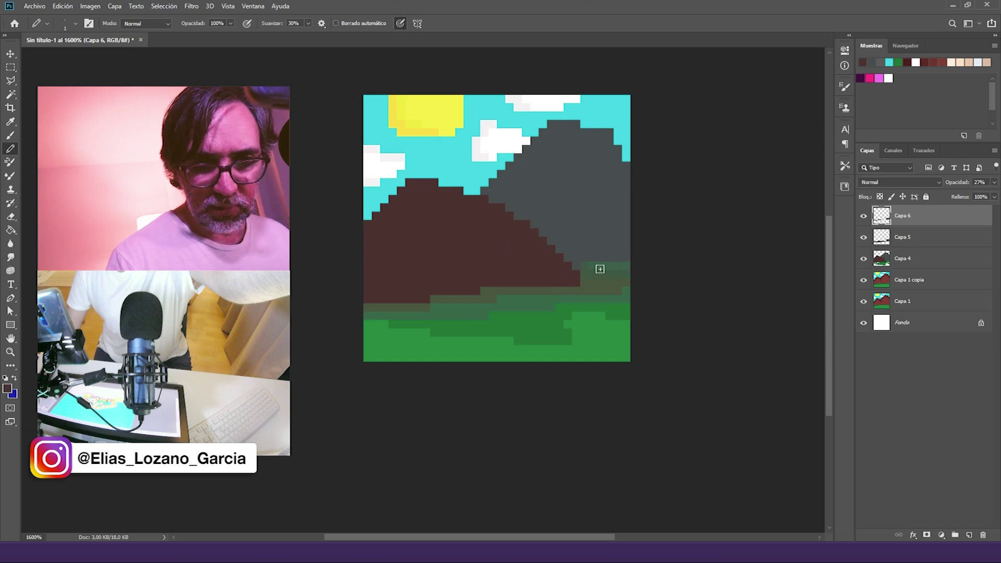
shift+click(910, 259)
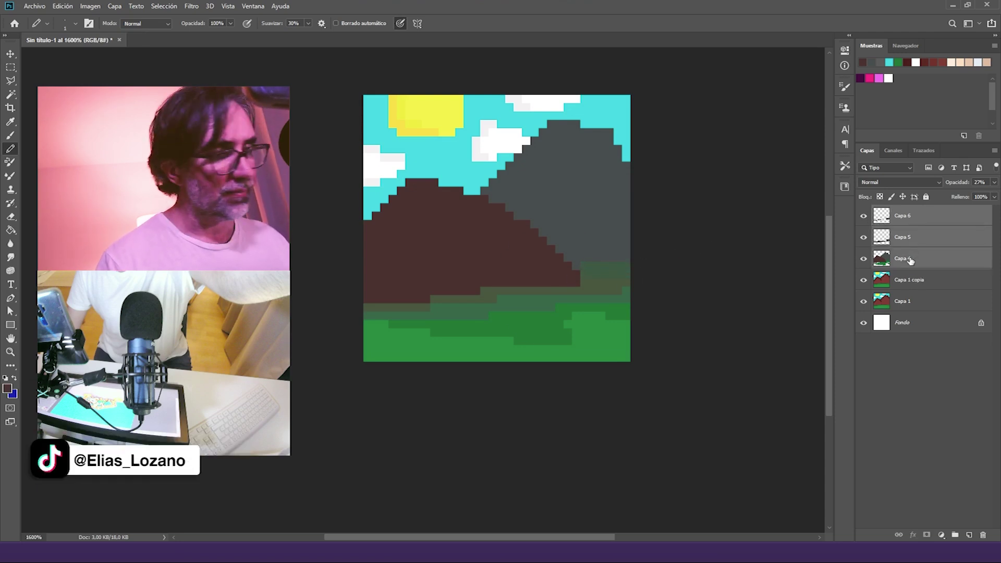
key(ctrl+e)
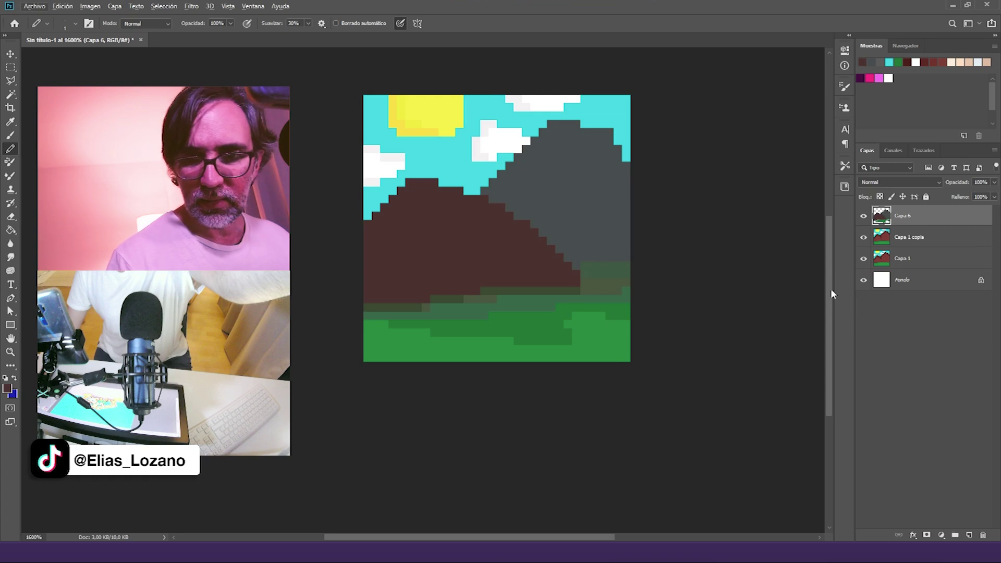
key(ctrl+z)
Step: Merge Capa 6, Capa 5, Capa 4 and Capa 1 copia into a single layer
click(908, 281)
shift+click(914, 219)
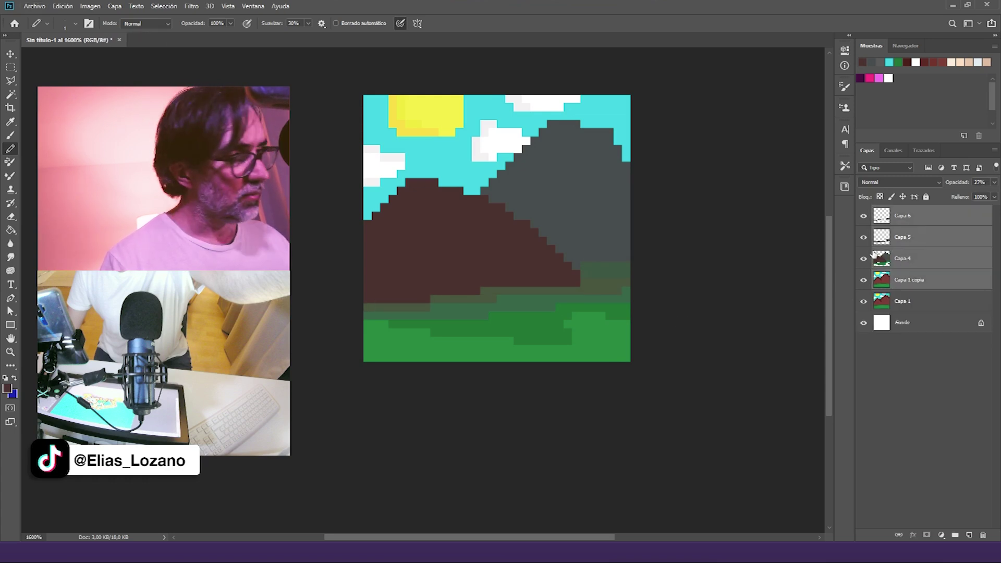
key(ctrl+e)
Step: Touch up the strip at the grey mountain's foot and the grass with sampled colours, and compare the result with Capa 1
alt+click(602, 270)
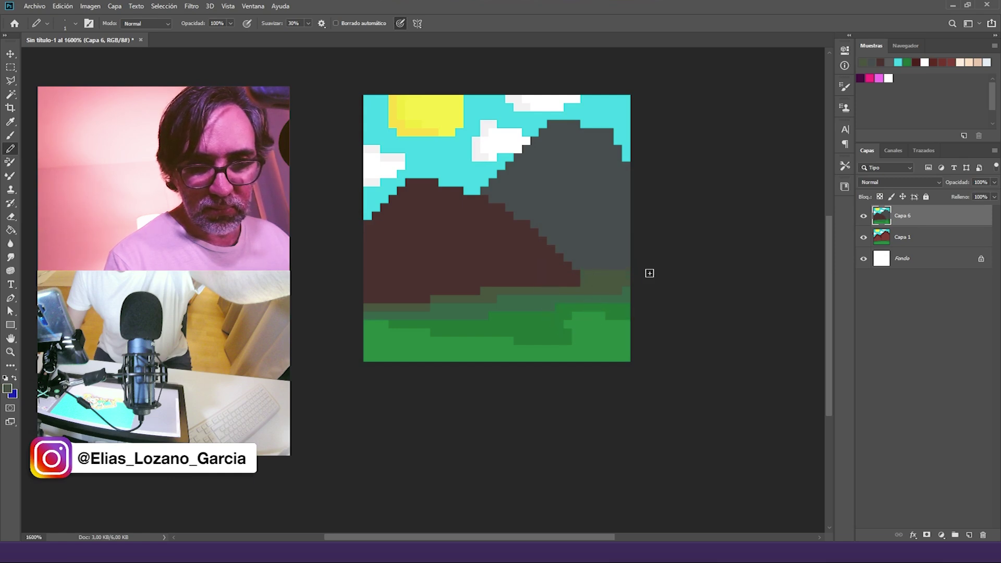
alt+click(590, 295)
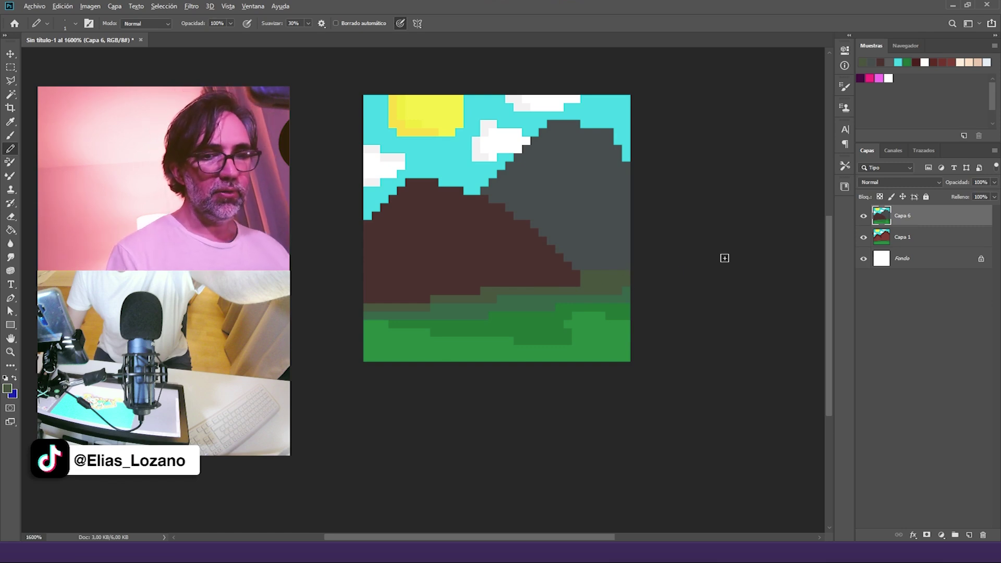
alt+click(439, 329)
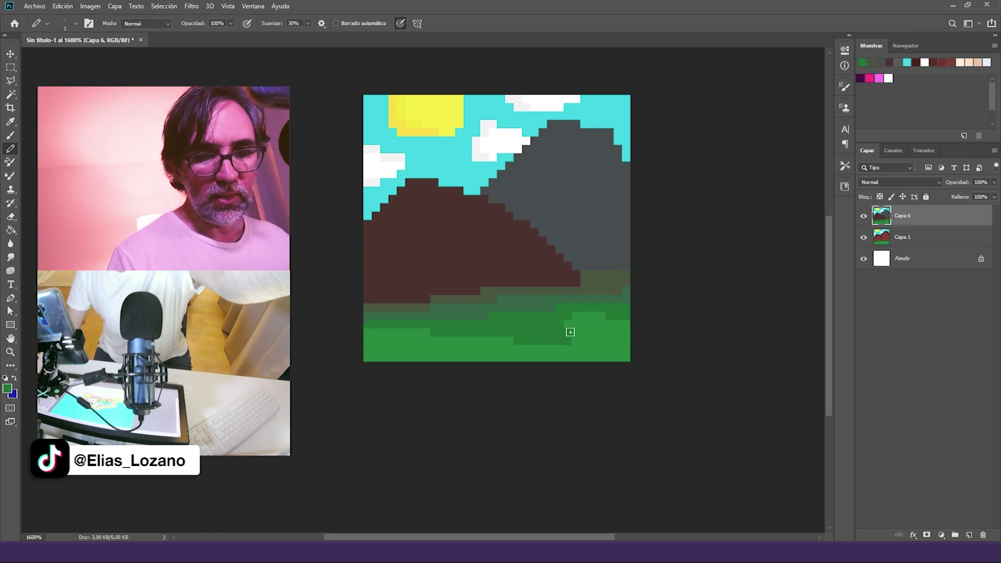
click(864, 217)
click(865, 217)
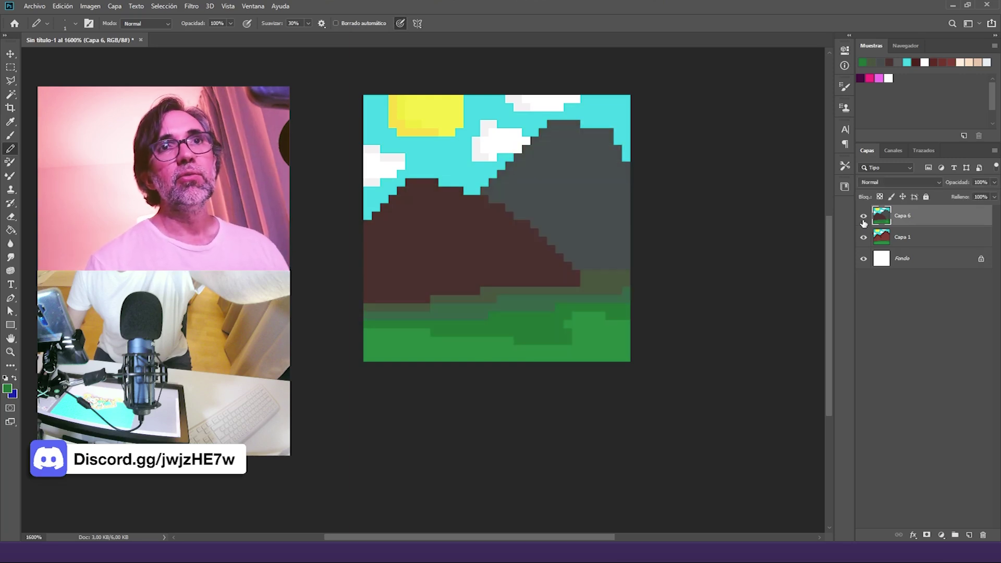
click(865, 217)
click(865, 218)
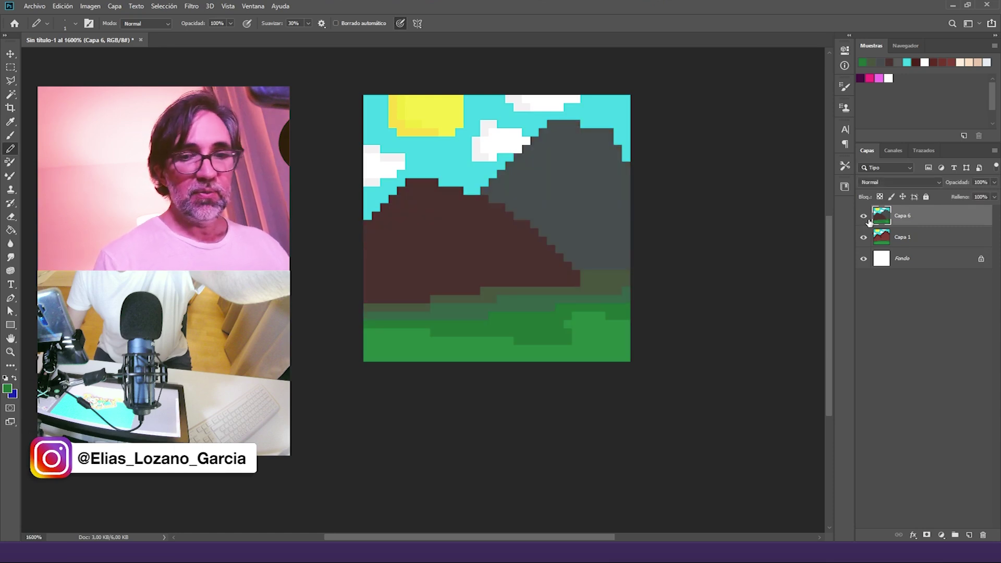
Step: Create a new layer and paint highlights along both mountains' ridges with the yellow sampled from the sun
click(969, 535)
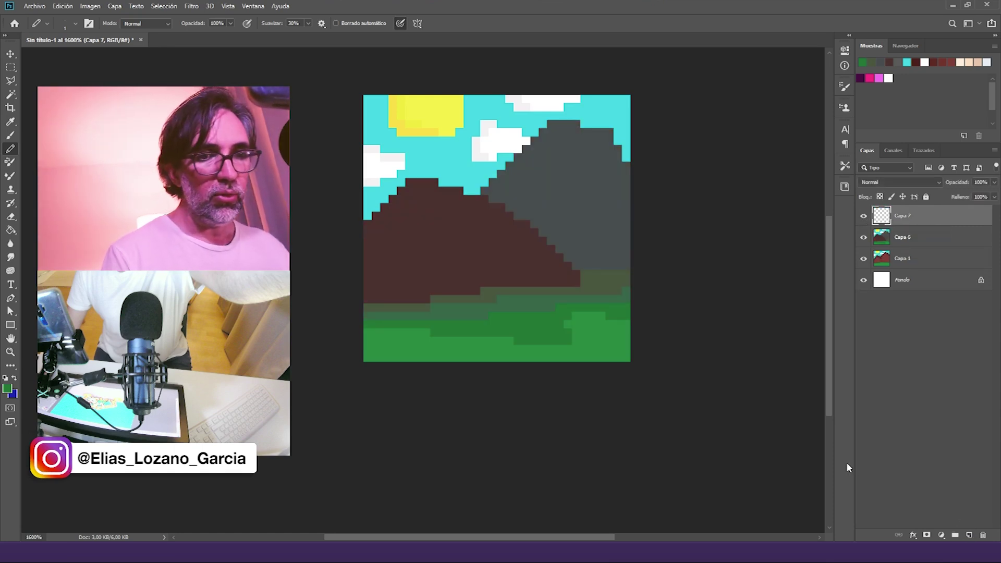
alt+click(425, 133)
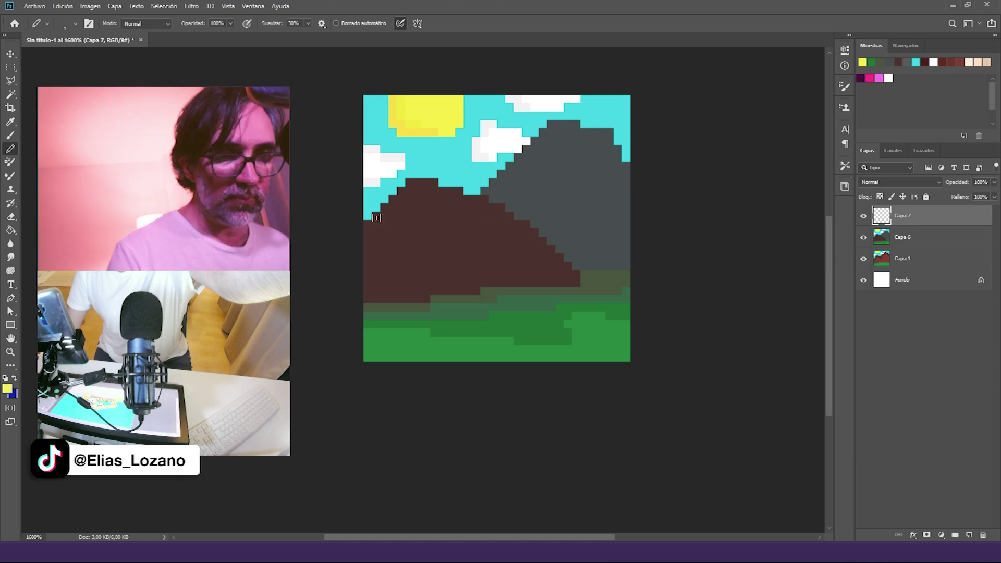
mouse_move(411, 187)
mouse_down()
mouse_move(447, 185)
mouse_move(438, 184)
mouse_move(470, 195)
mouse_move(432, 189)
mouse_move(473, 209)
mouse_move(489, 204)
mouse_move(465, 201)
mouse_move(492, 208)
mouse_move(486, 202)
mouse_move(483, 210)
mouse_move(526, 225)
mouse_up()
click(518, 224)
click(493, 184)
mouse_move(493, 189)
mouse_down()
mouse_move(519, 177)
mouse_move(552, 123)
mouse_up()
mouse_move(531, 173)
mouse_down()
mouse_move(490, 203)
mouse_move(543, 134)
mouse_up()
click(526, 150)
click(543, 133)
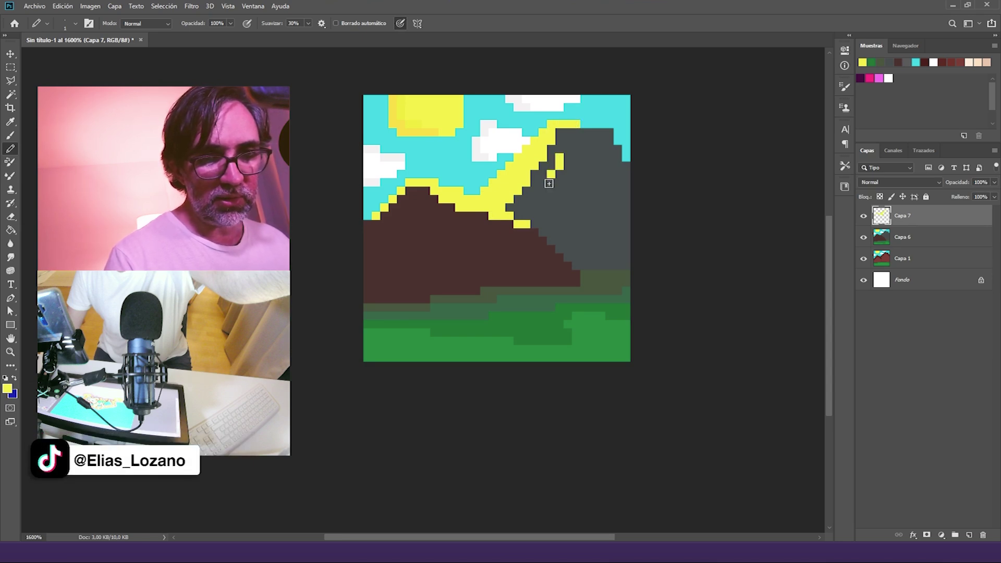
Step: Add scattered yellow highlight pixels on both mountain slopes and set the highlight layer's opacity to 7%
click(584, 141)
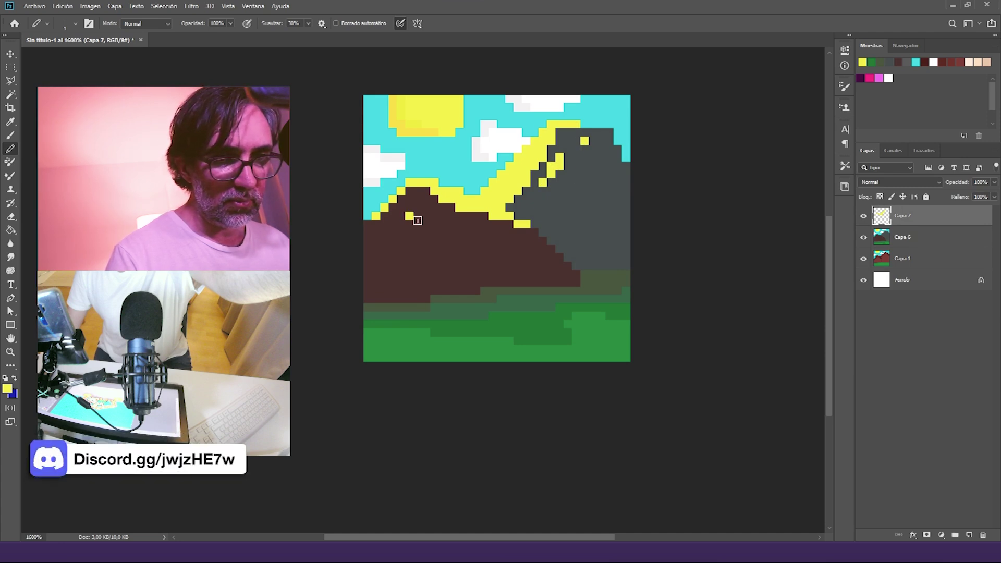
click(468, 224)
click(475, 232)
drag(995, 182, 948, 197)
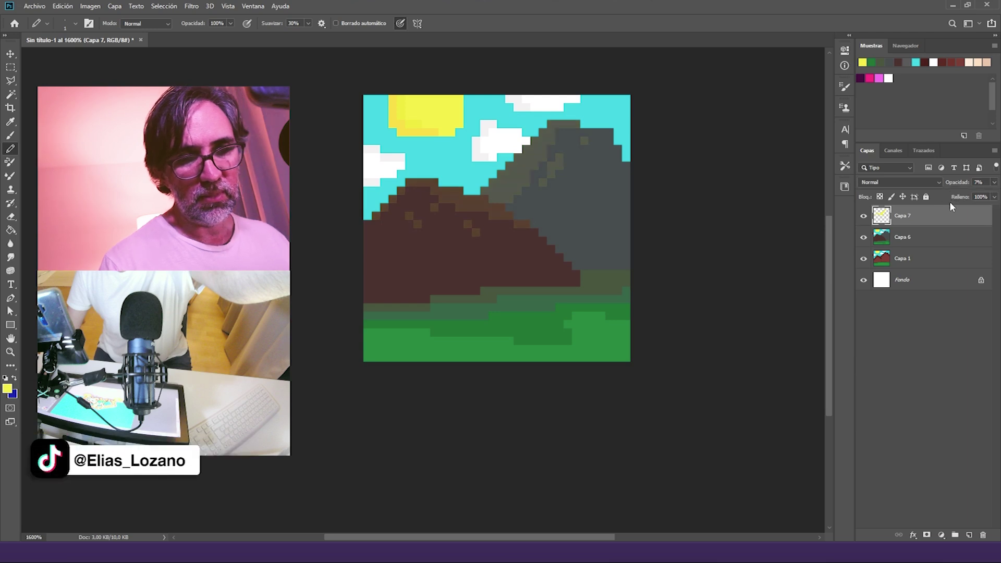
Step: Merge Capa 7 with Capa 6 and compare the merged layer with Capa 1
shift+click(912, 258)
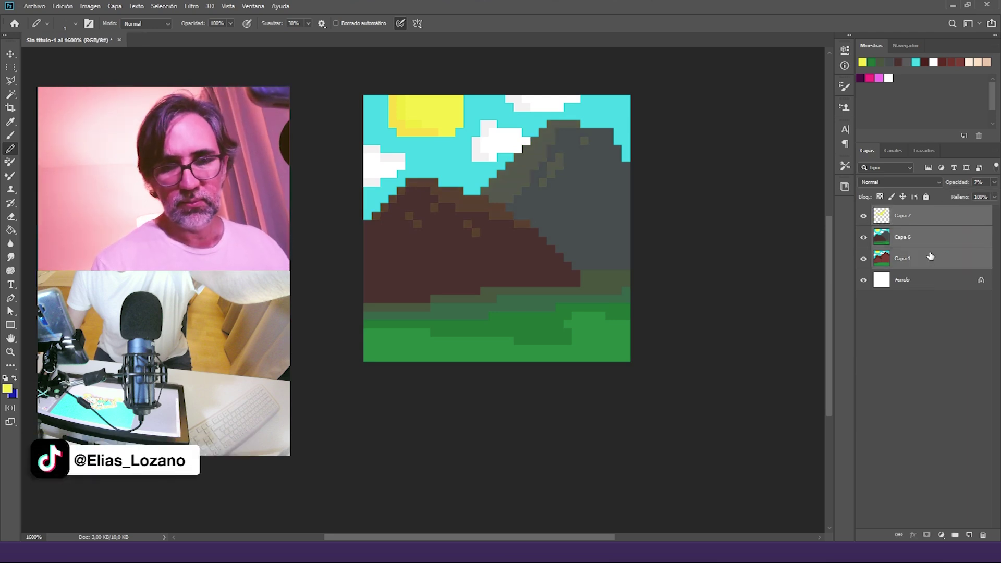
click(923, 243)
shift+click(930, 219)
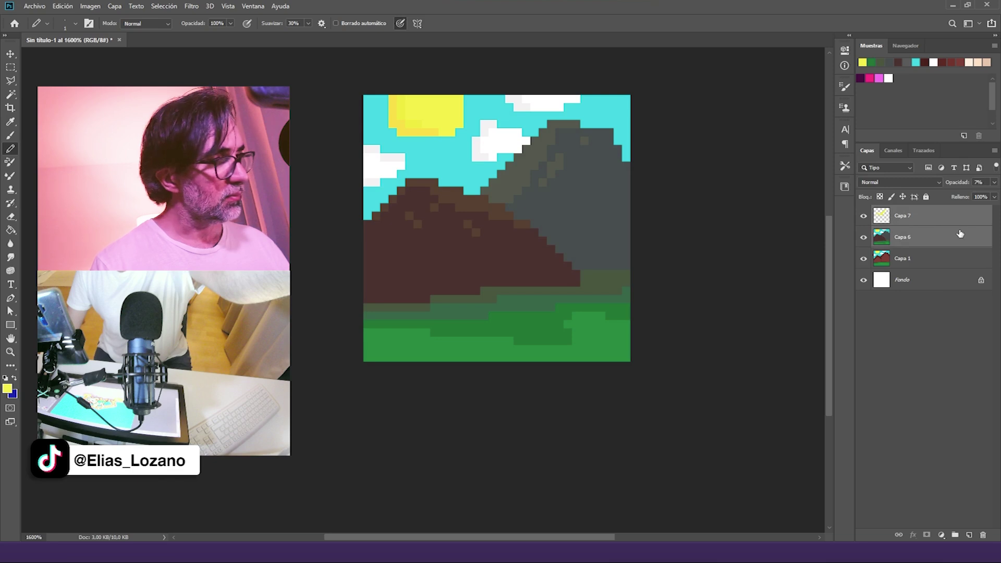
key(ctrl+e)
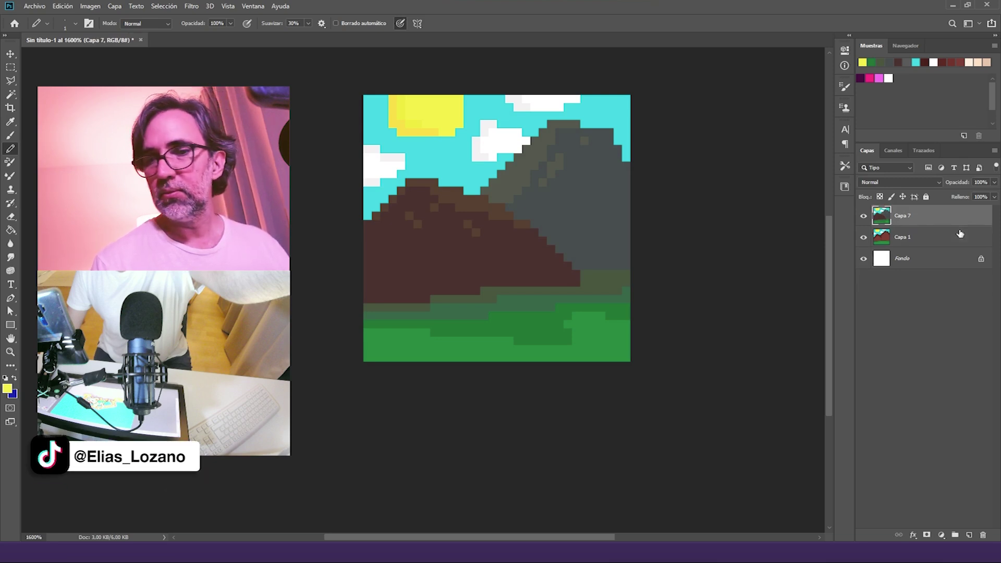
click(865, 219)
click(865, 219)
click(864, 219)
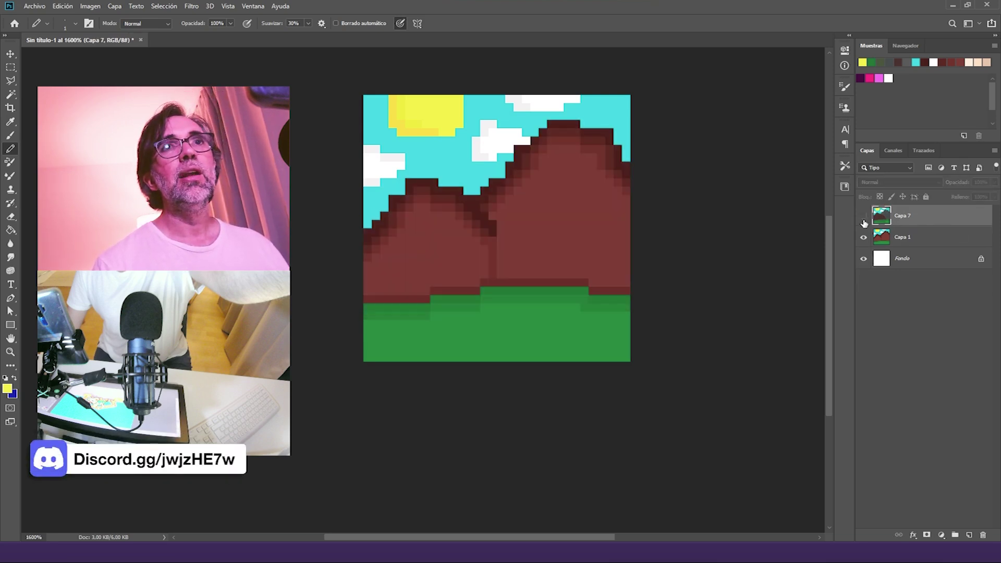
click(864, 217)
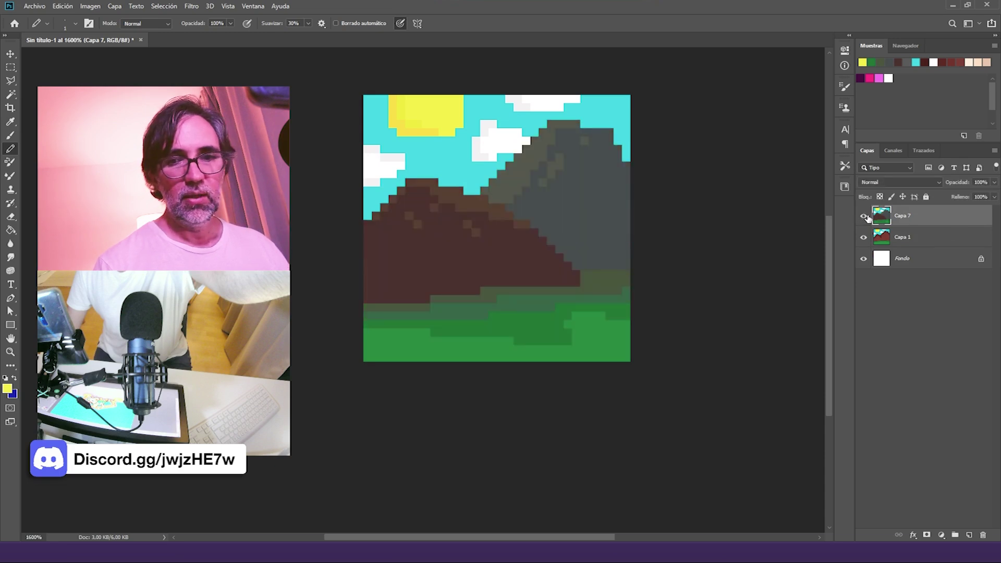
Step: Repaint the sun's darker shading in yellow and round its lower corners using colours sampled from the sun and sky
alt+click(460, 140)
drag(401, 100, 400, 124)
alt+click(419, 108)
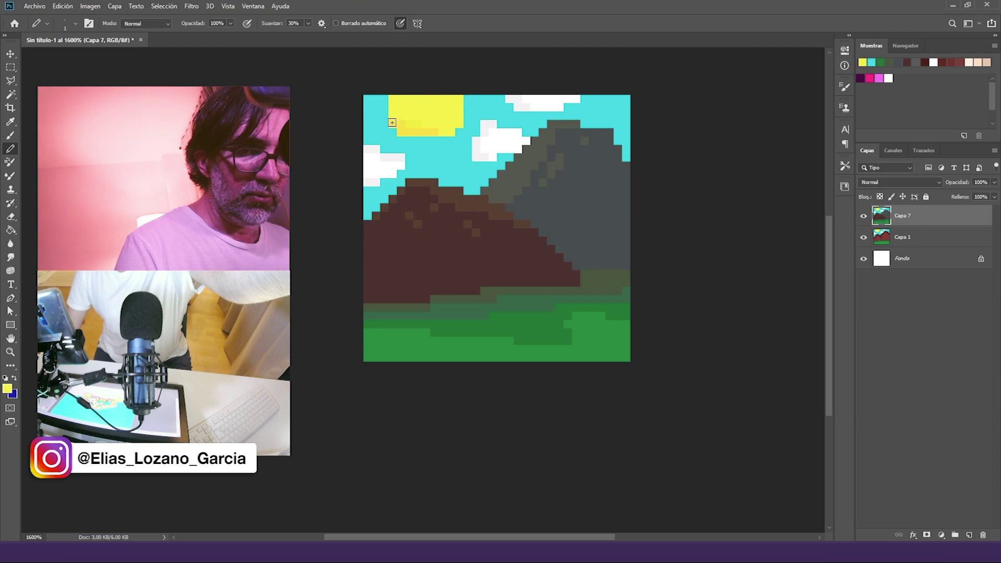
alt+click(461, 123)
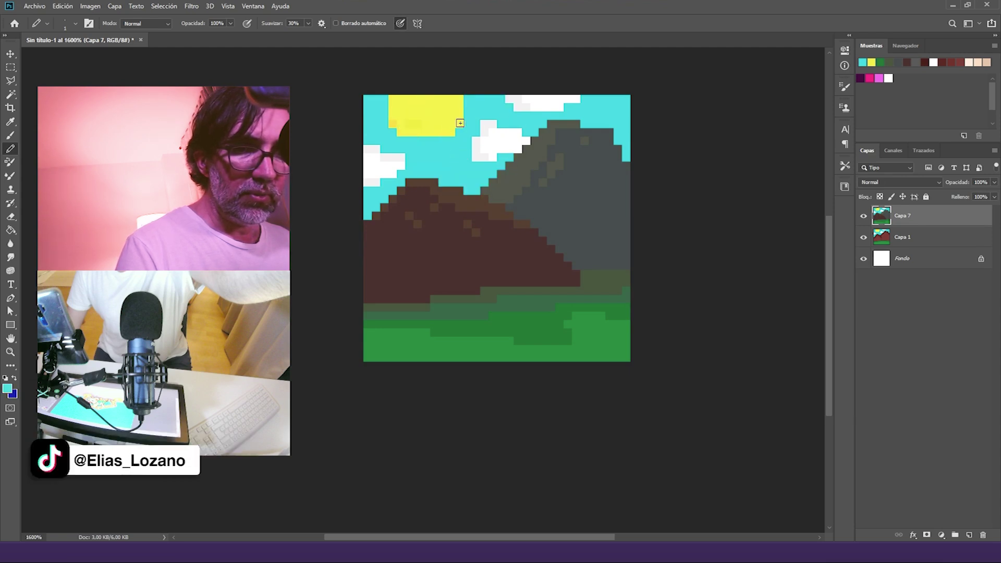
alt+click(417, 128)
mouse_move(398, 124)
mouse_down()
mouse_move(432, 124)
mouse_move(401, 133)
mouse_up()
alt+click(392, 131)
alt+click(432, 114)
Step: Paint a pale halo around the sun in yellow at 46% pencil opacity, and restore the opacity to 100%
drag(230, 23, 205, 57)
alt+click(421, 111)
mouse_move(385, 99)
mouse_down()
mouse_move(384, 120)
mouse_move(423, 145)
mouse_move(410, 140)
mouse_move(445, 139)
mouse_move(468, 98)
mouse_up()
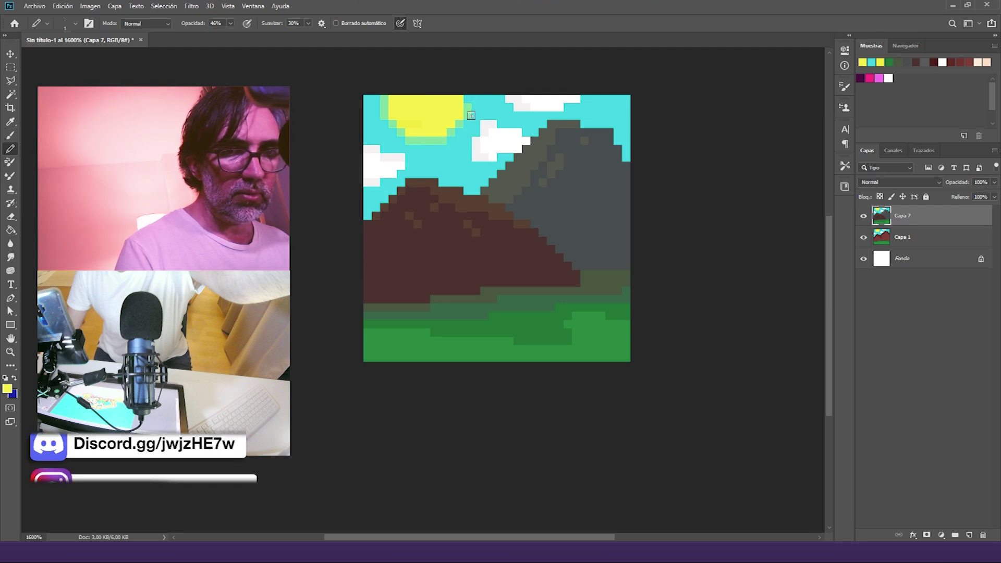
click(230, 23)
drag(232, 35, 262, 38)
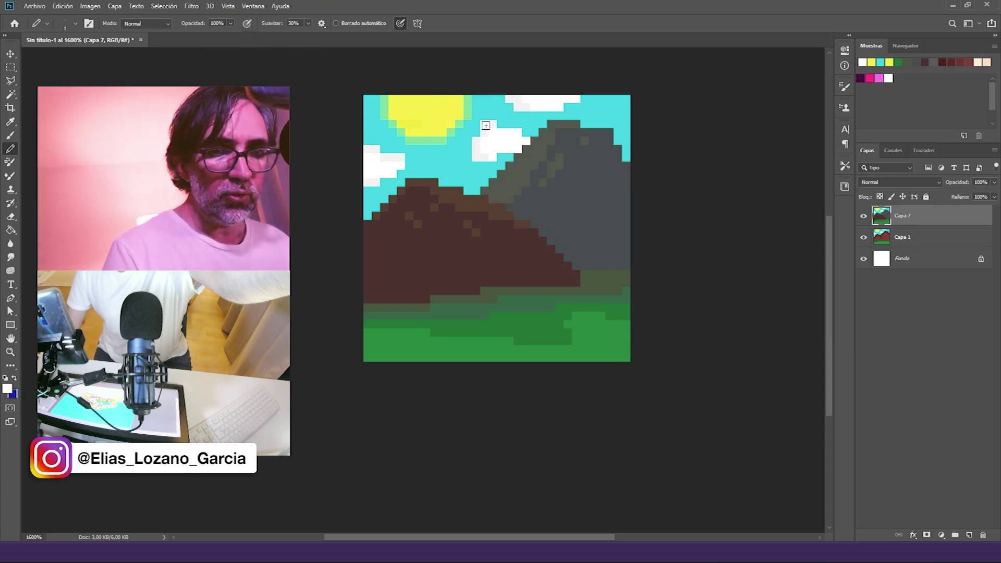
Step: Rework the central cloud with sampled white and light grey so the shading runs along its underside
alt+click(487, 154)
alt+click(471, 162)
click(476, 157)
alt+click(479, 151)
drag(485, 157, 520, 141)
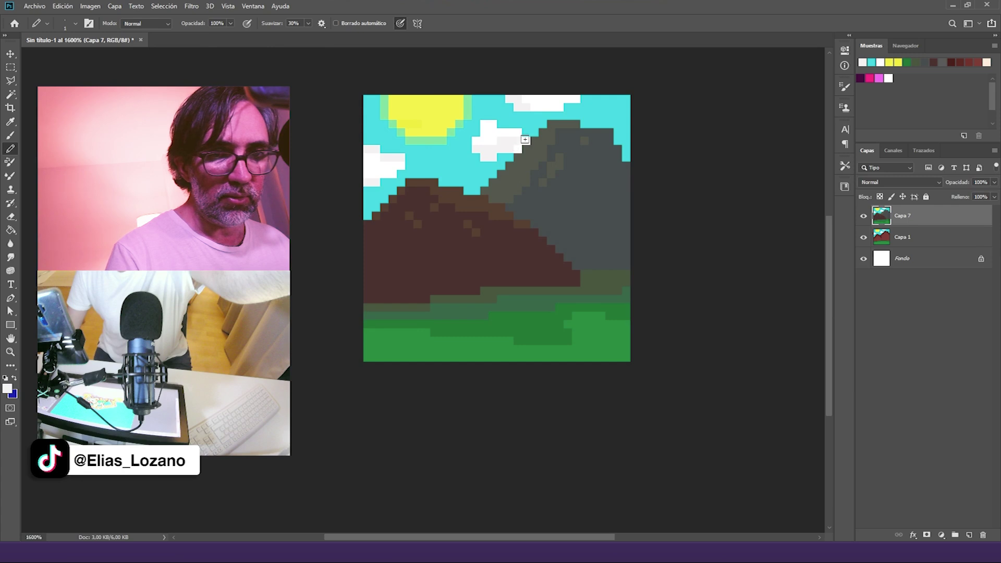
Step: Repaint the upper and left clouds in sampled white and light grey, with the shading along their undersides
alt+click(524, 100)
mouse_move(511, 99)
mouse_down()
mouse_move(541, 109)
mouse_move(525, 125)
mouse_move(541, 105)
mouse_move(569, 99)
mouse_up()
alt+click(507, 141)
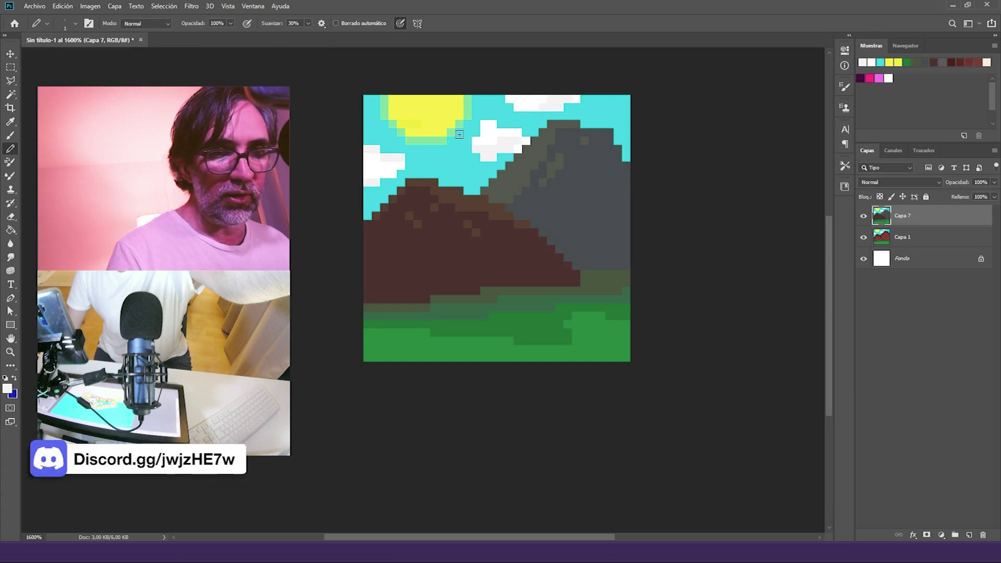
alt+click(382, 168)
mouse_move(367, 150)
mouse_down()
mouse_move(404, 160)
mouse_move(368, 178)
mouse_move(392, 172)
mouse_move(367, 173)
mouse_up()
alt+click(389, 161)
alt+click(373, 179)
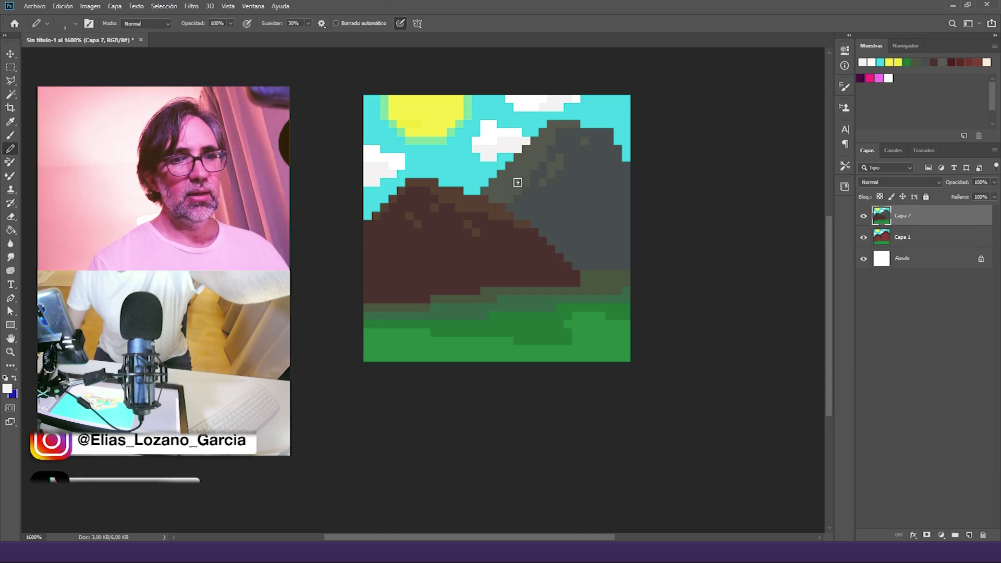
Step: Fill the remaining shaded pixels inside the sun with its yellow and compare Capa 7 with Capa 1
alt+click(417, 117)
drag(416, 123, 438, 123)
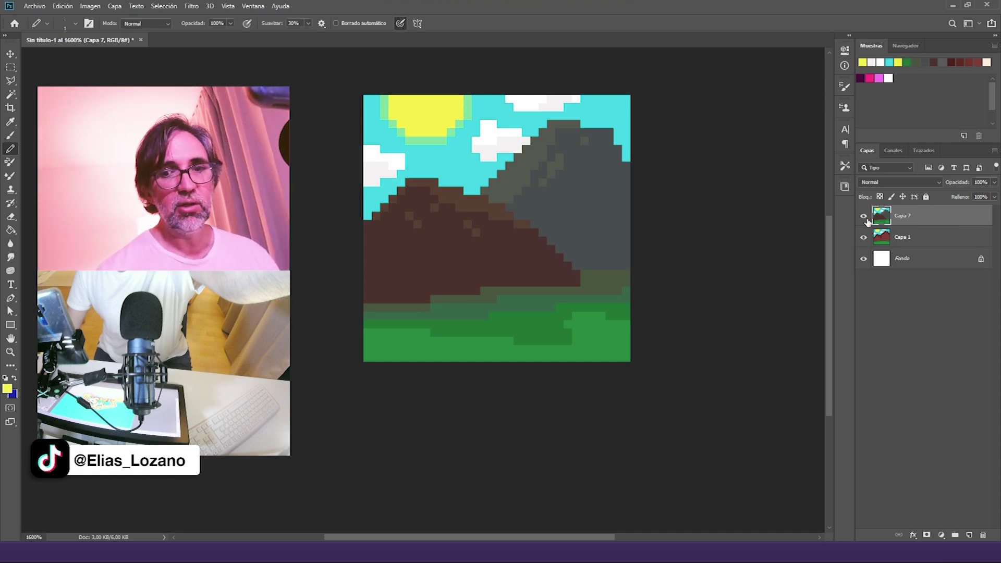
click(864, 217)
click(865, 218)
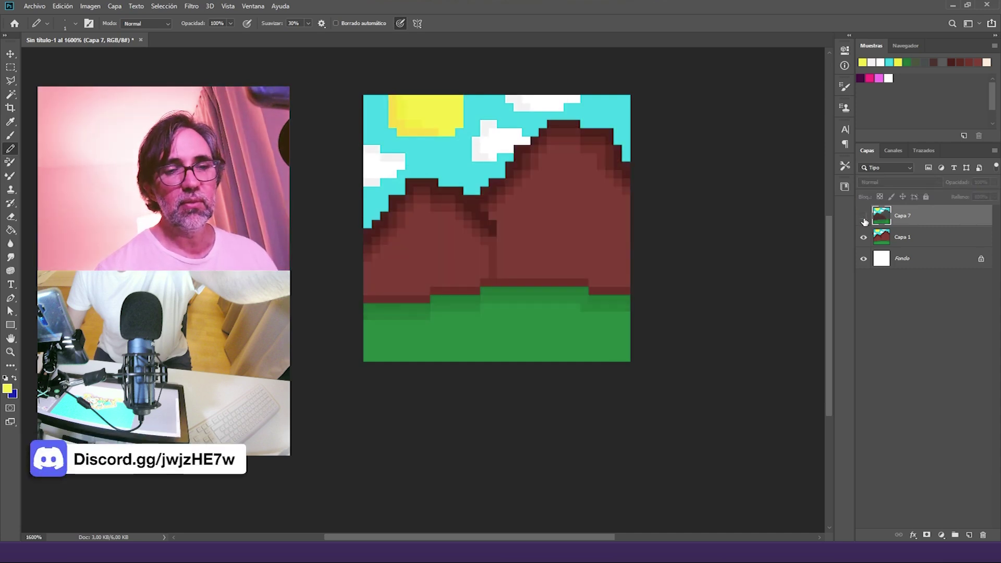
click(864, 217)
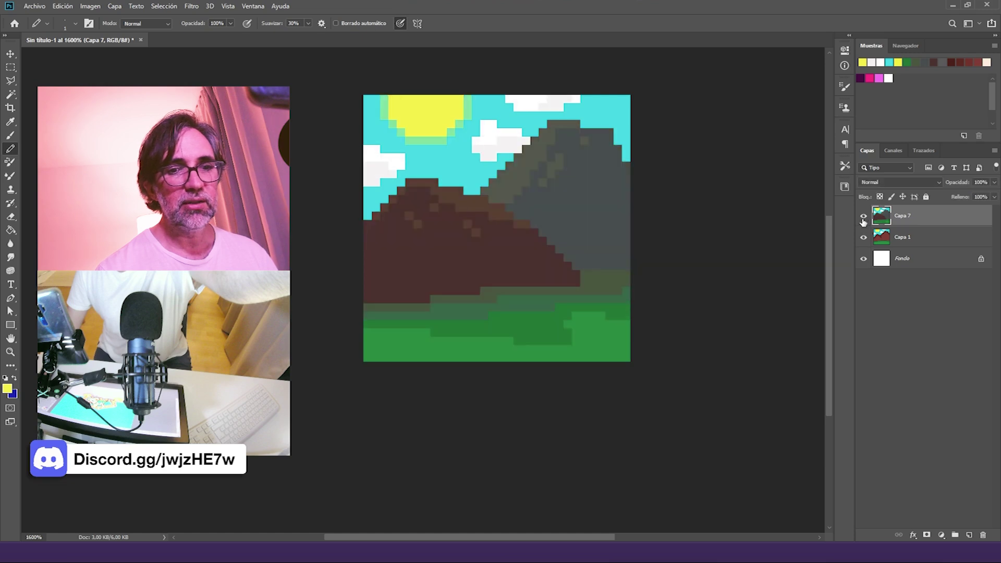
click(864, 218)
click(865, 218)
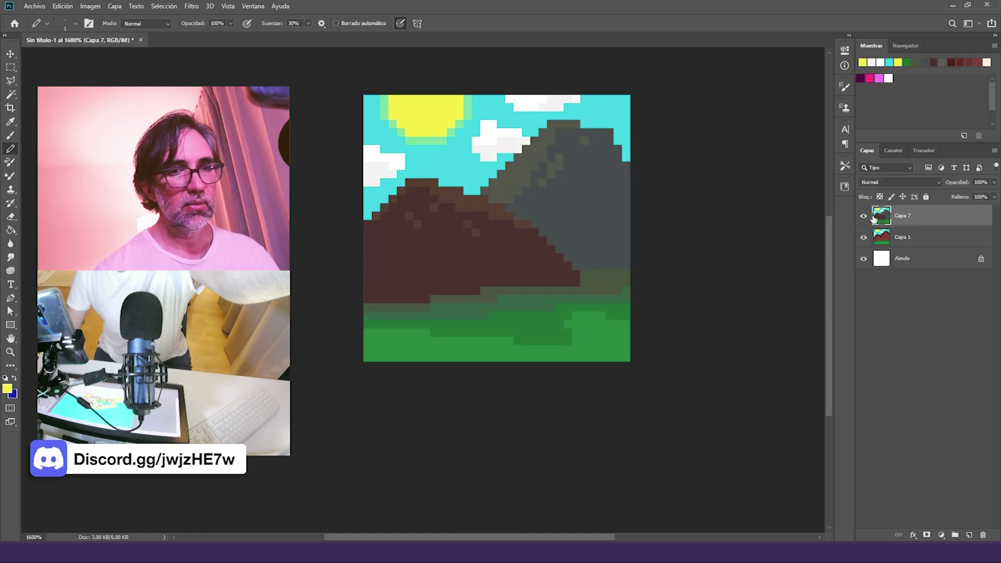
Step: Save the artwork as 016.psd in the Tiktok folder and close the document
key(ctrl+s)
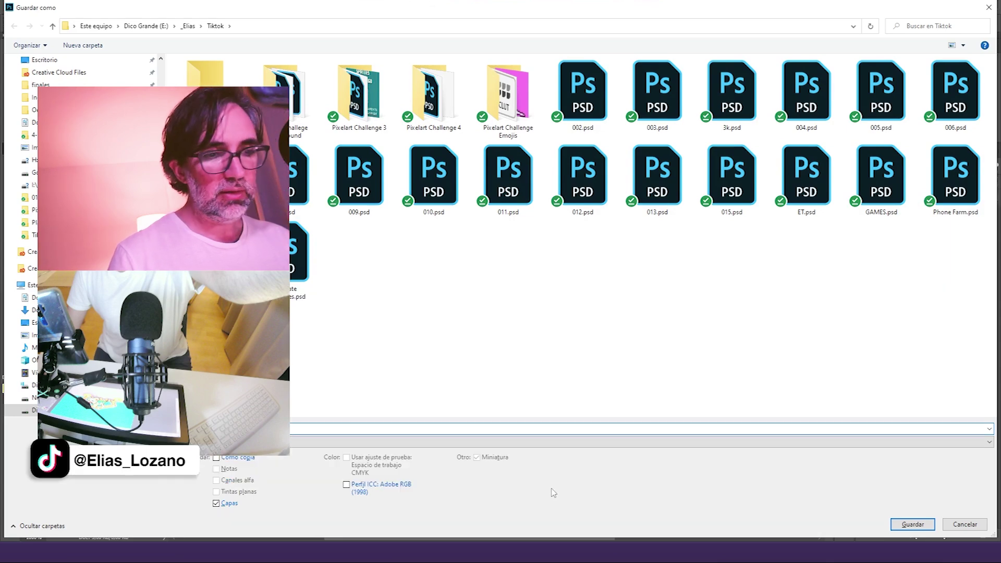
key(Return)
key(Return)
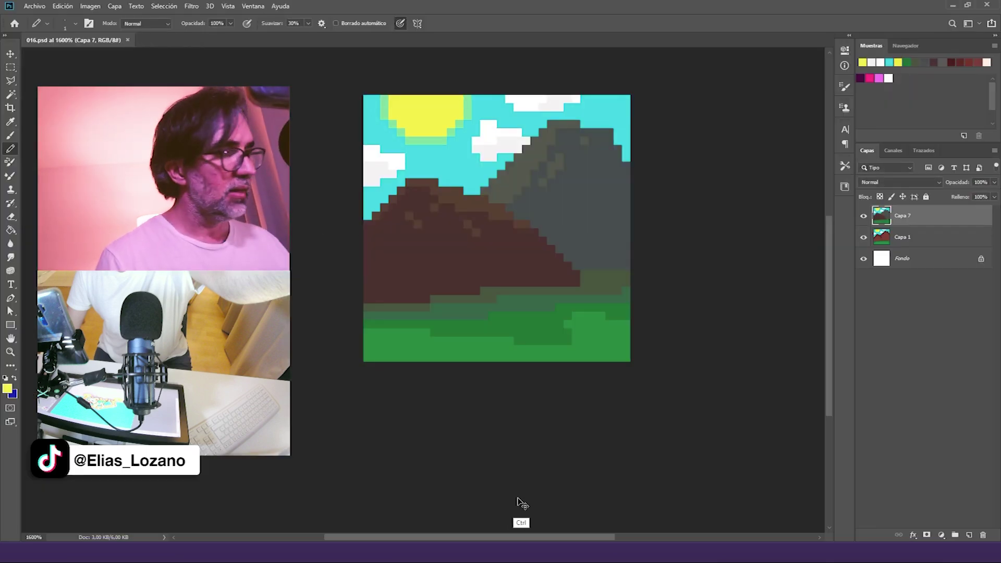
key(ctrl+w)
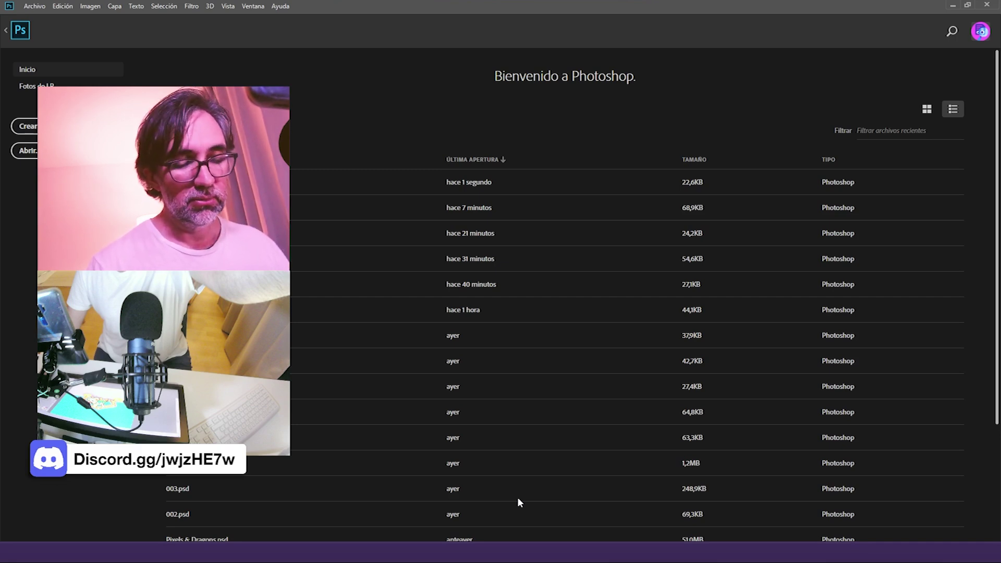
Step: Switch to Chrome, close the mountain image and find the rock drawing in the pixel-art Discord channel
mouse_move(372, 552)
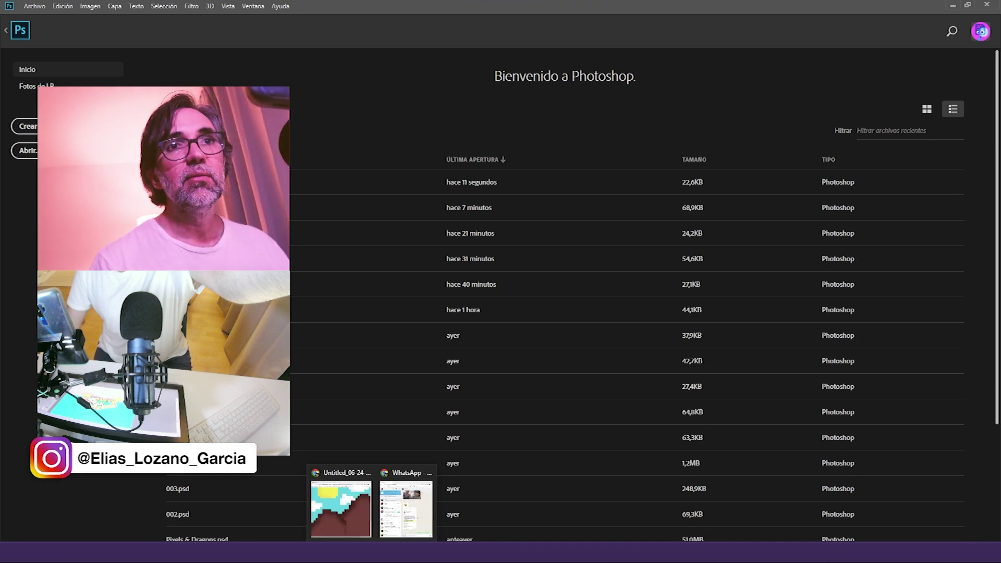
click(349, 509)
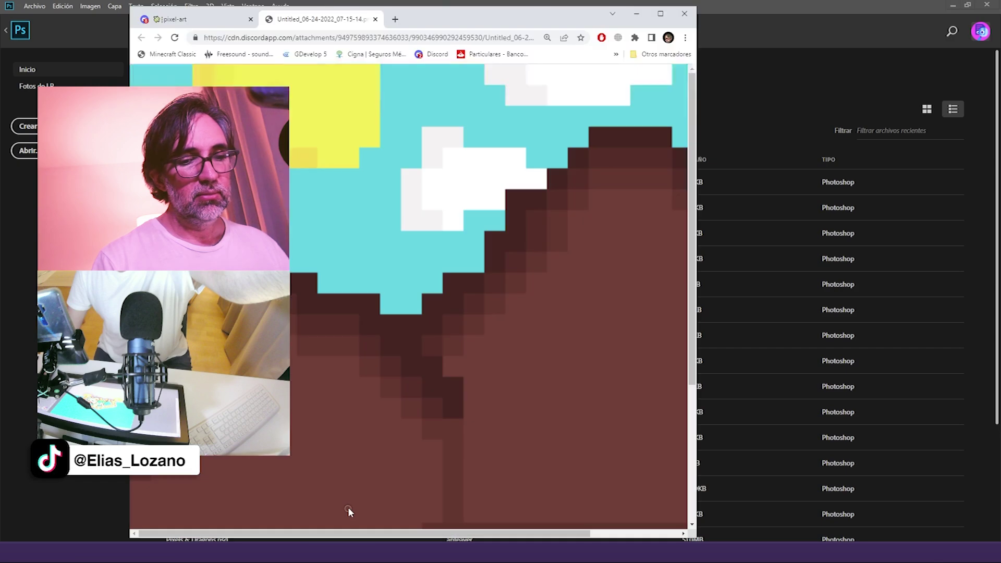
click(376, 19)
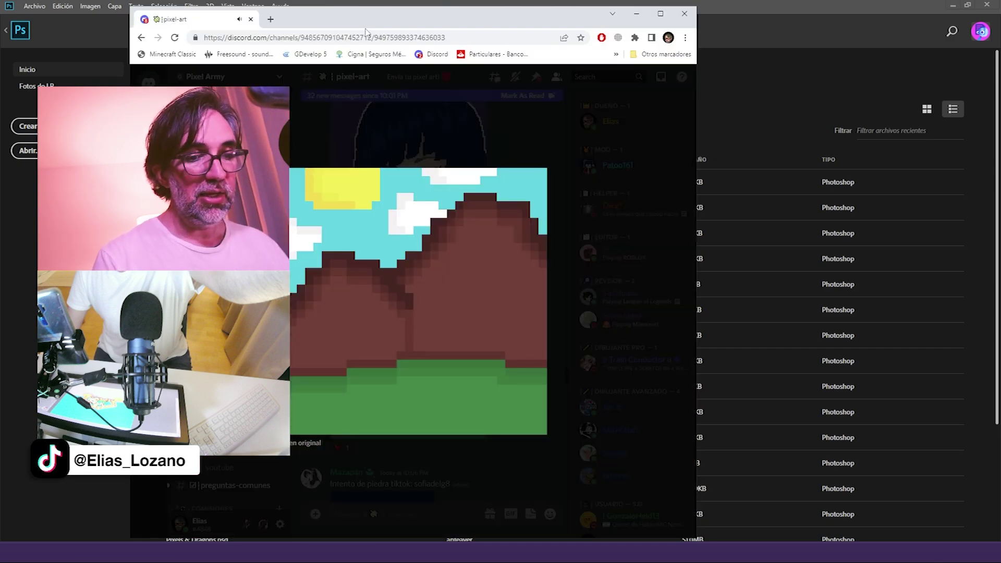
key(Escape)
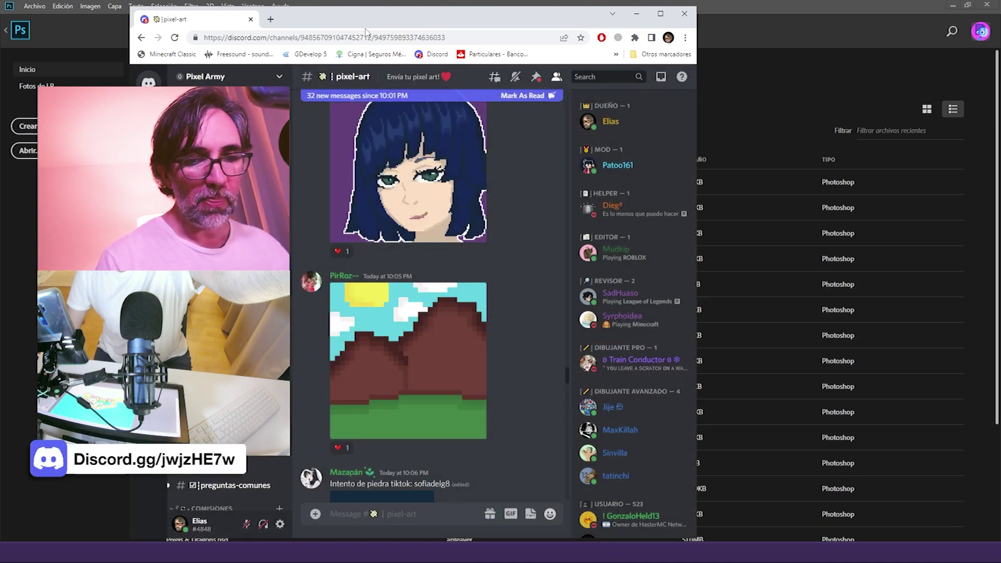
scroll(432, 297, down, 5)
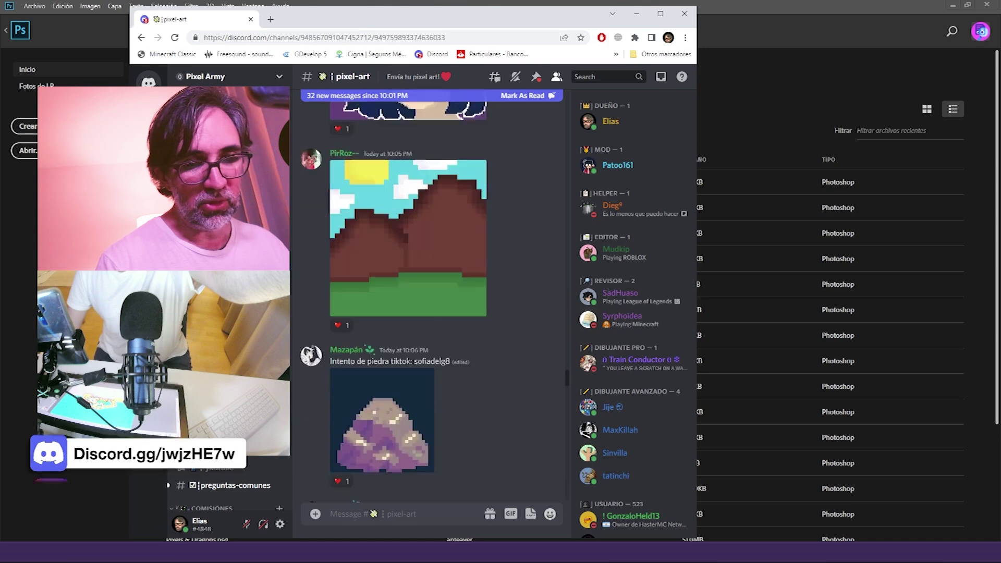
scroll(432, 297, up, 1)
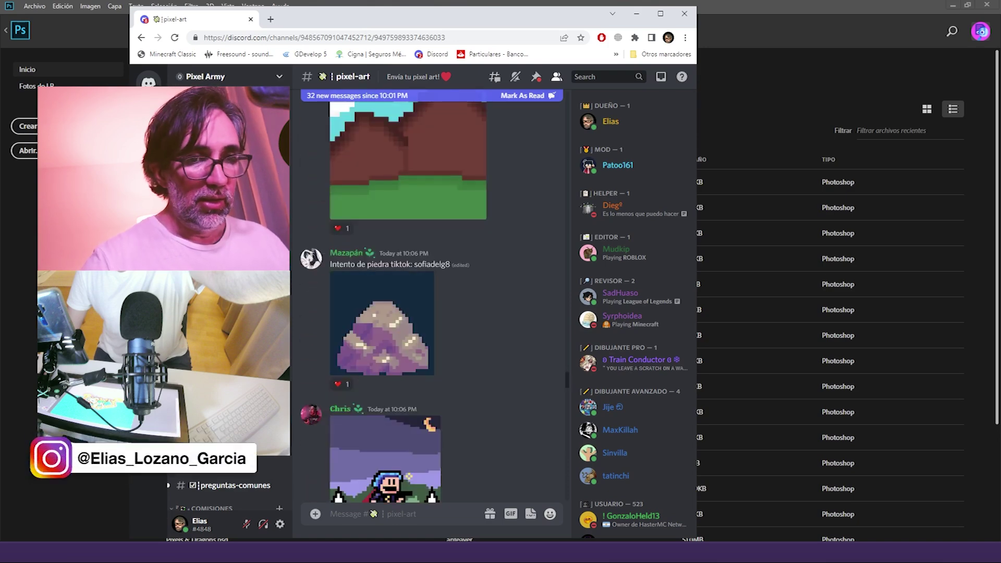
scroll(420, 292, down, 1)
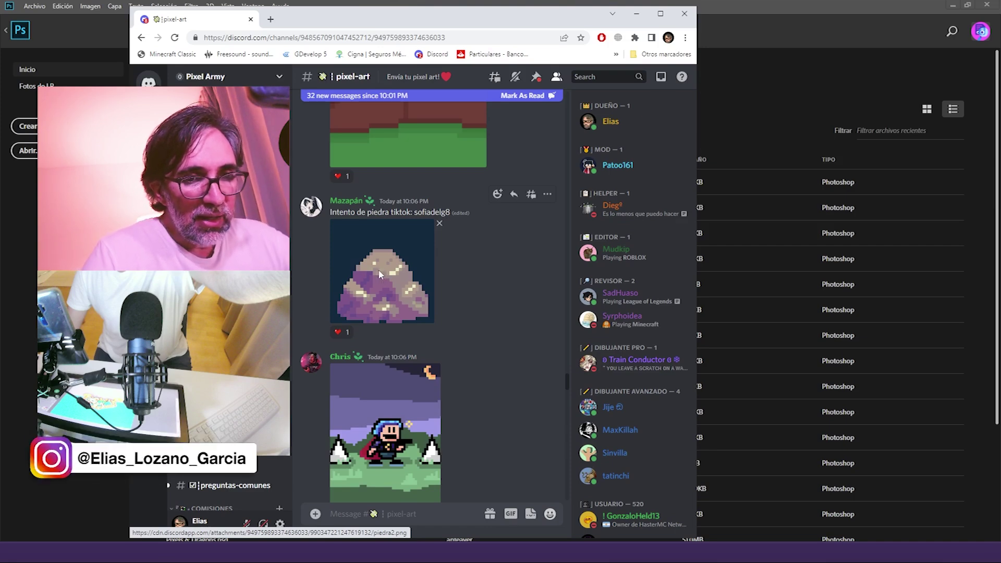
Step: Open the original of the rock drawing piedra2.png in the browser and copy the image
click(378, 270)
click(392, 363)
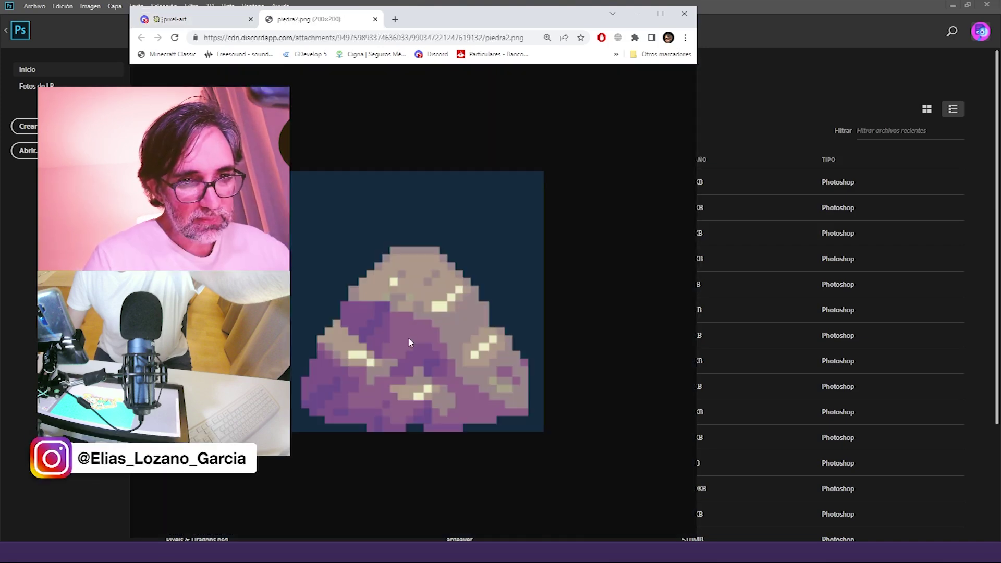
right_click(419, 305)
click(438, 339)
Step: Paste the copied rock into a new 200 × 200 pixel Photoshop document and hide the grid
click(813, 88)
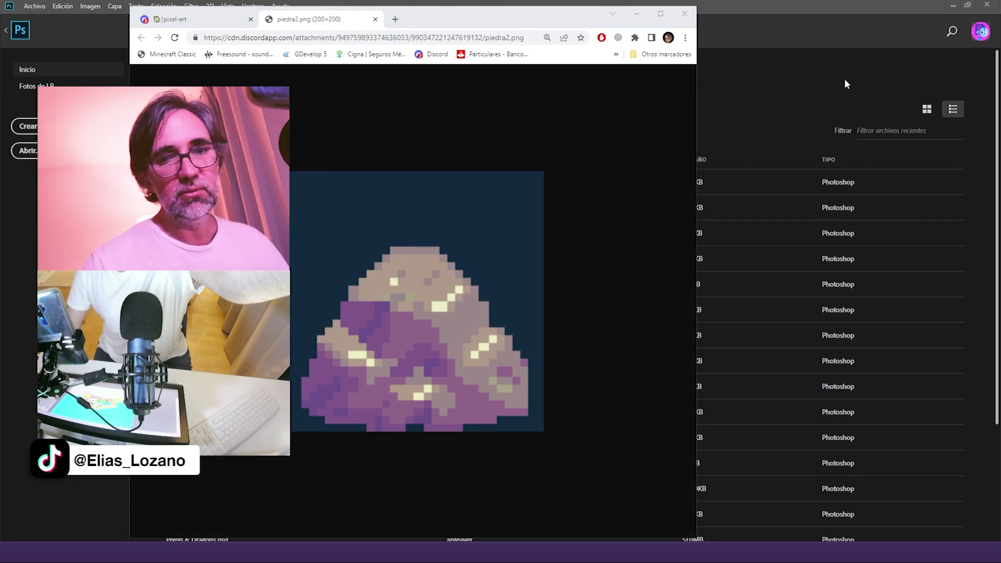
key(ctrl+n)
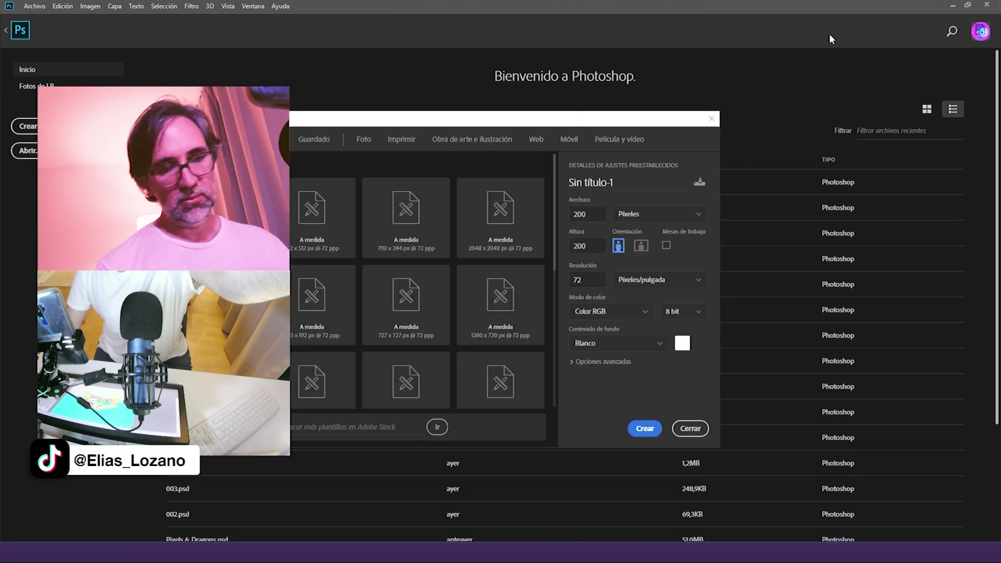
key(Return)
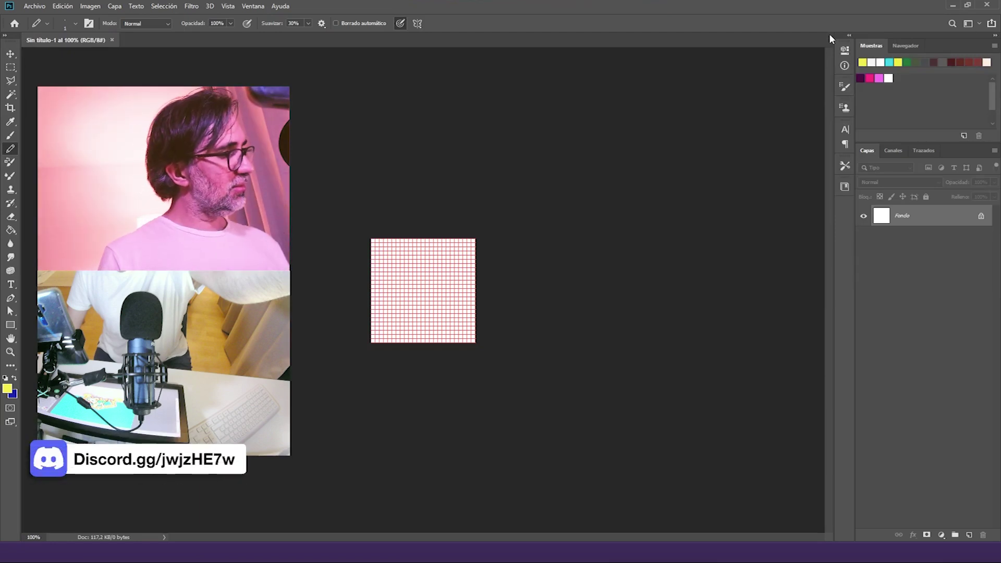
key(ctrl+v)
key(ctrl+h)
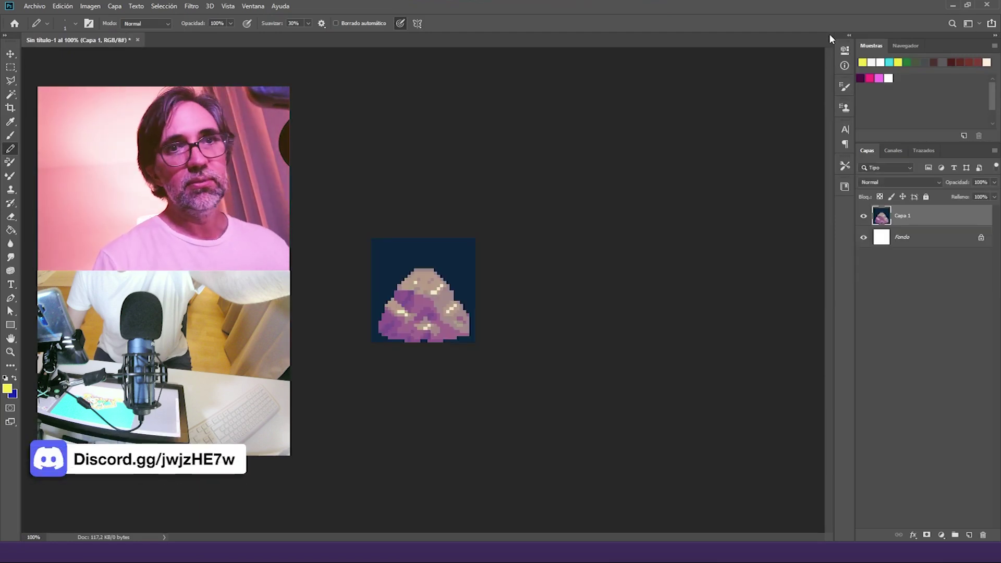
Step: Measure a single highlight block near the rock's peak with a rectangular selection
ctrl+click(439, 337)
ctrl+click(435, 349)
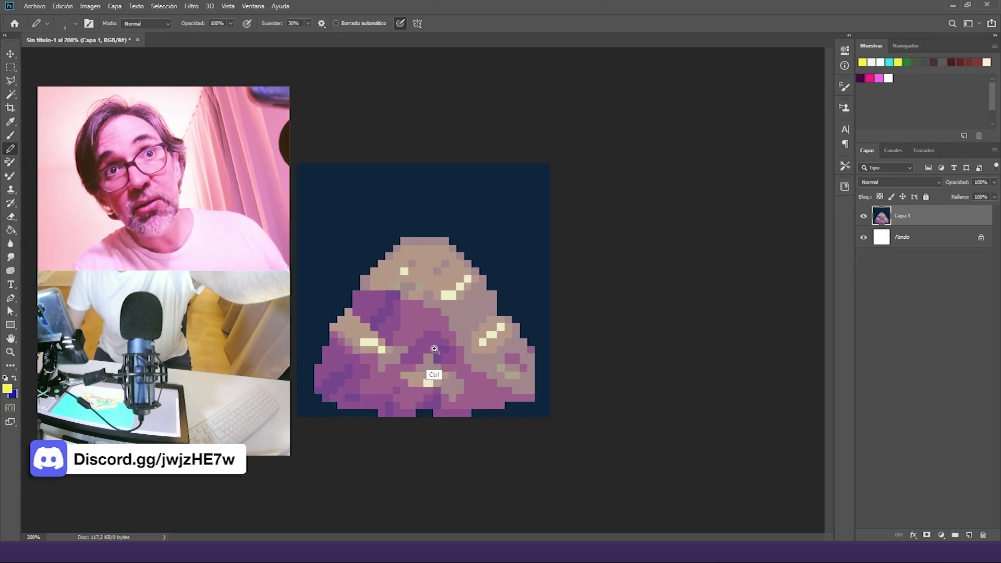
key(f)
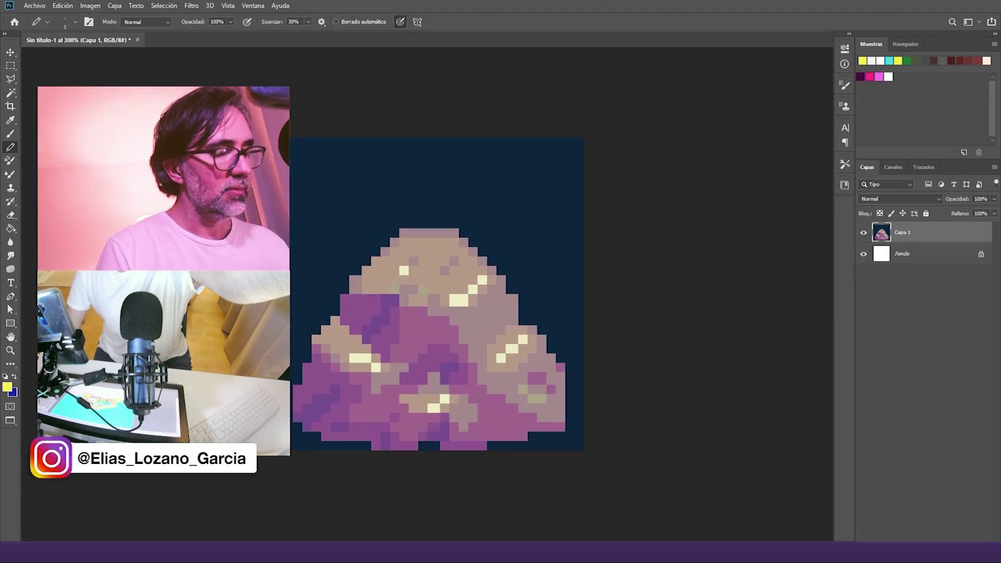
drag(490, 336, 462, 251)
ctrl+click(463, 252)
ctrl+click(462, 255)
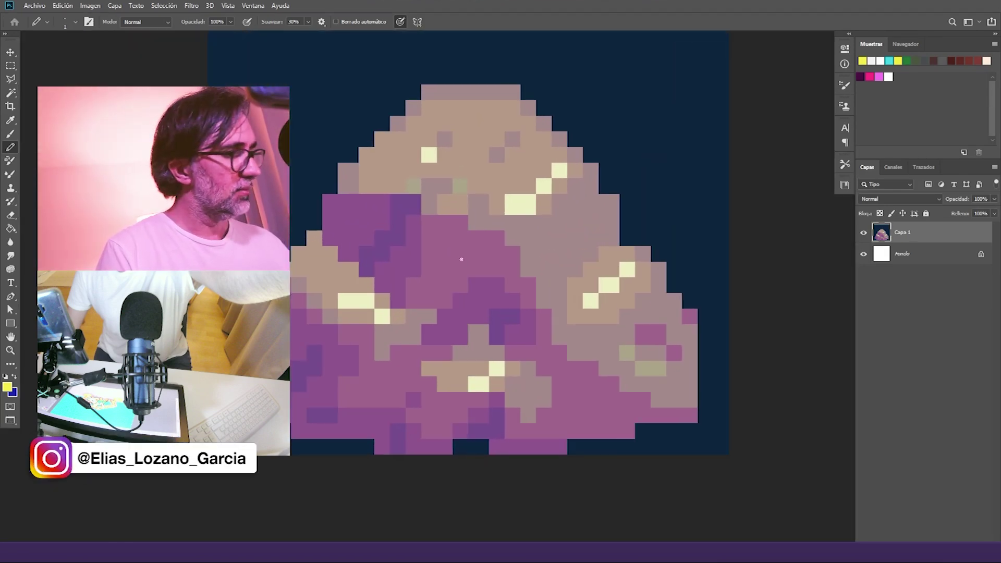
key(m)
ctrl+click(460, 243)
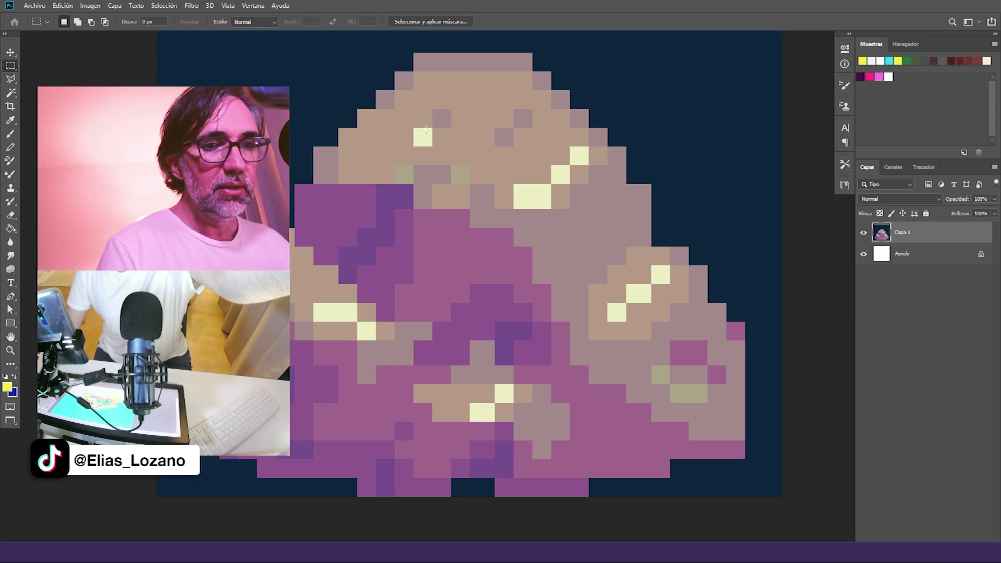
drag(415, 129, 438, 164)
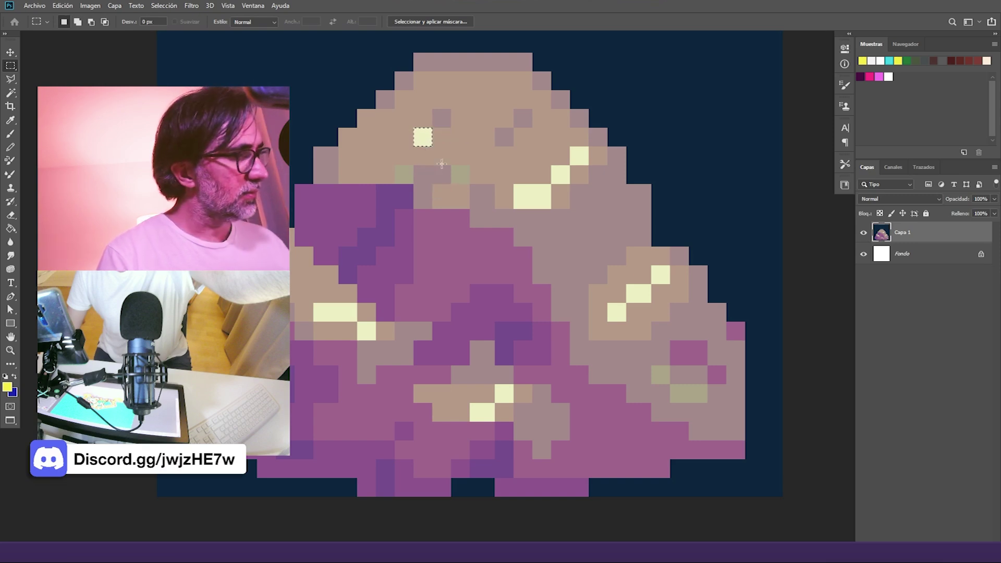
key(f)
key(f)
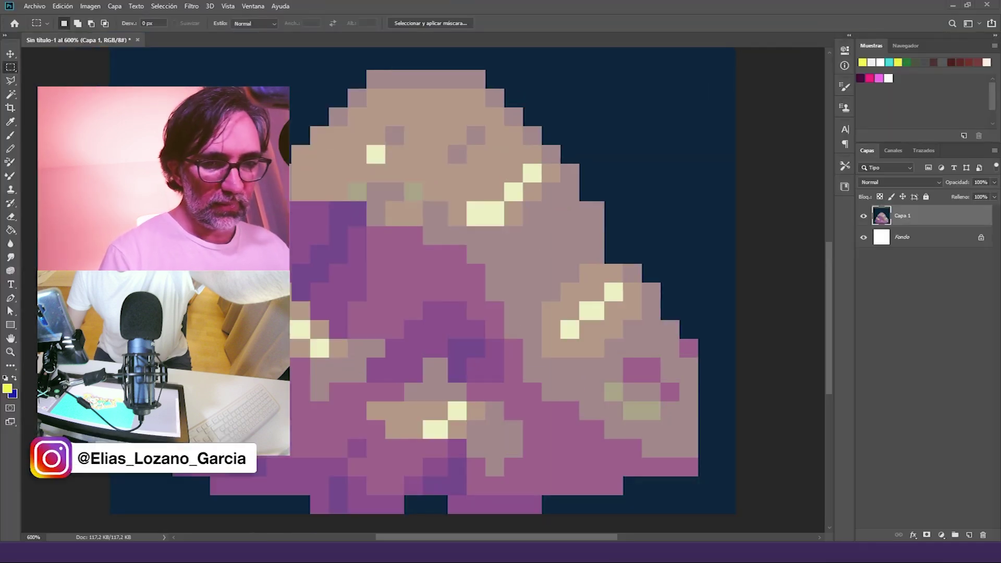
Step: Calculate 100 ÷ 6 in the Calculator and resize the rock image to 16,666 percent
text(100)
text(/6)
key(Return)
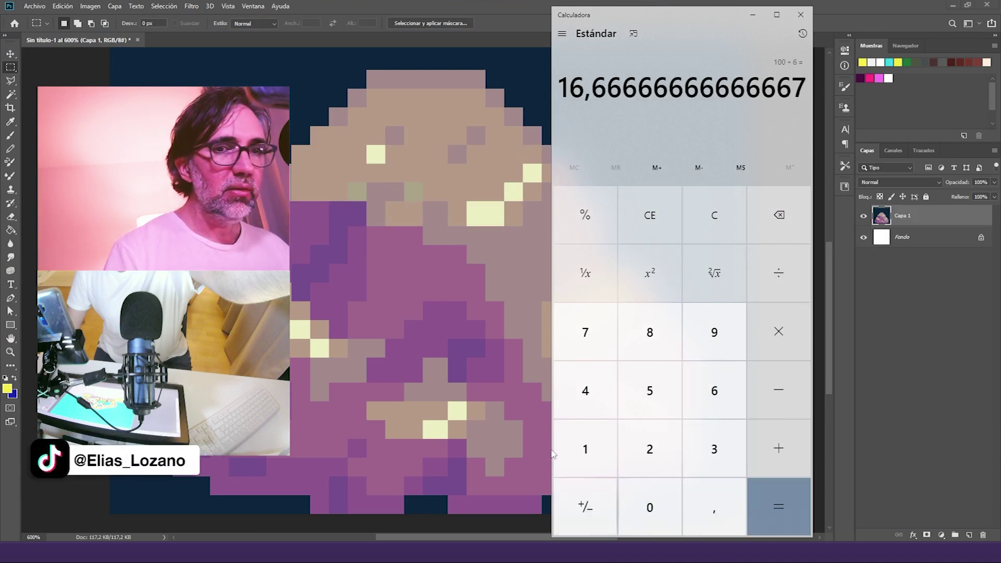
click(86, 6)
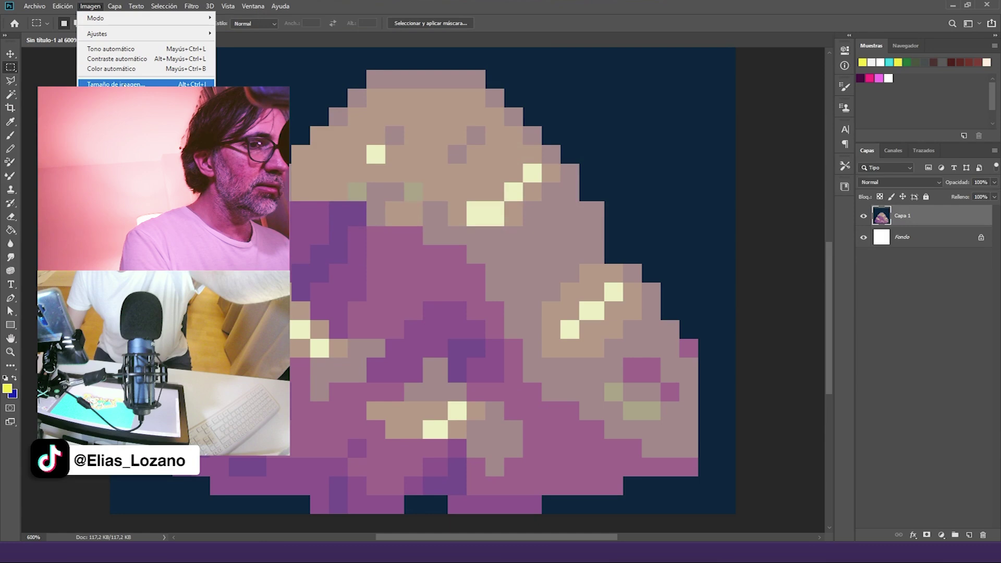
key(Return)
text(16,)
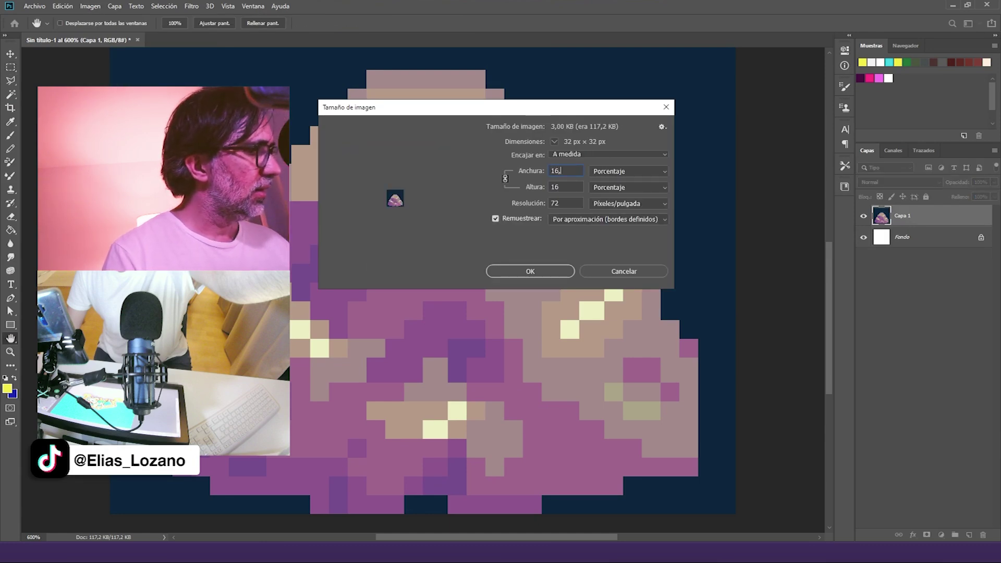
text(666)
key(Return)
scroll(446, 301, up, 3)
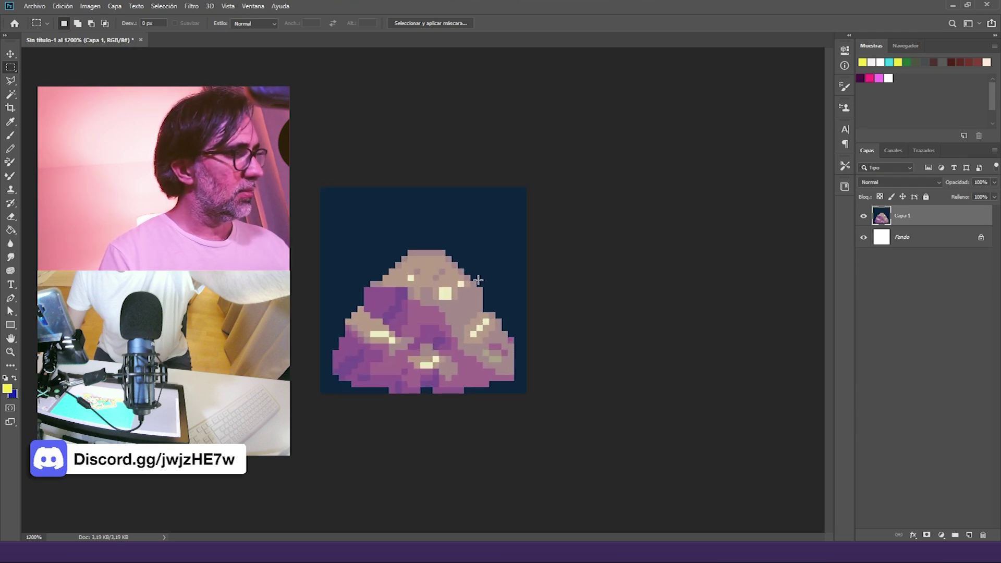
Step: Duplicate the Capa 1 layer and delete the dark blue background around the rock from the copy
key(f)
drag(462, 319, 455, 192)
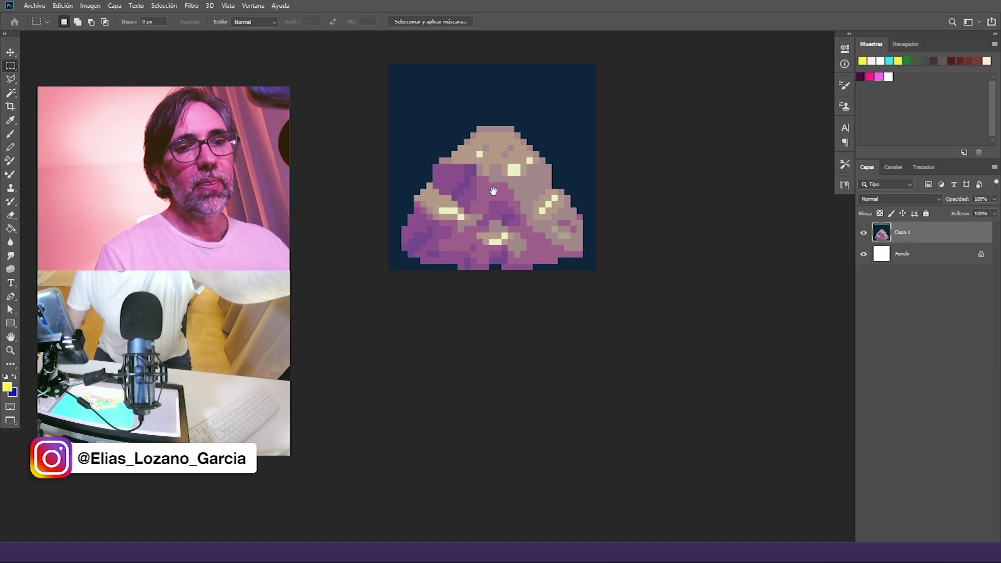
scroll(501, 217, up, 3)
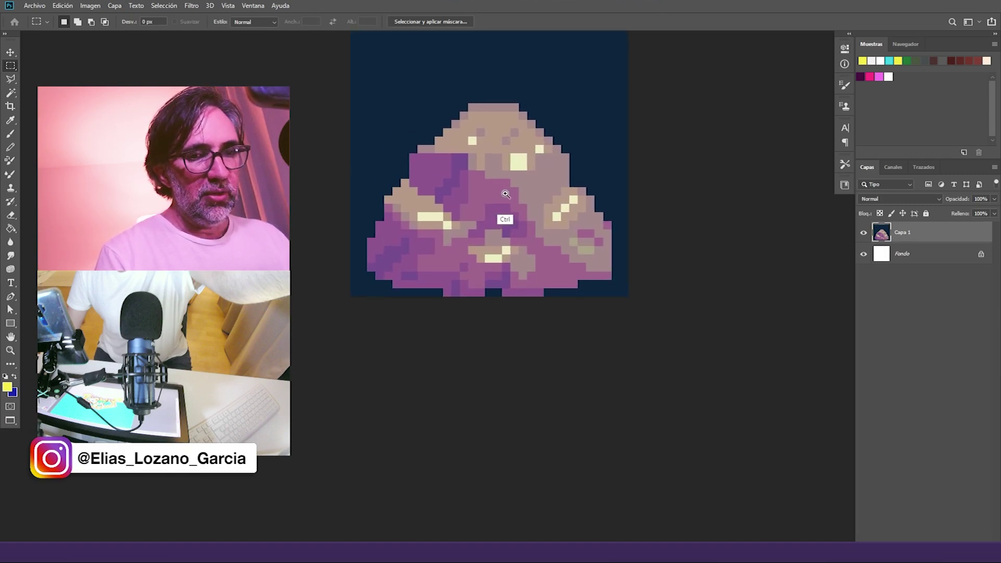
scroll(498, 227, down, 3)
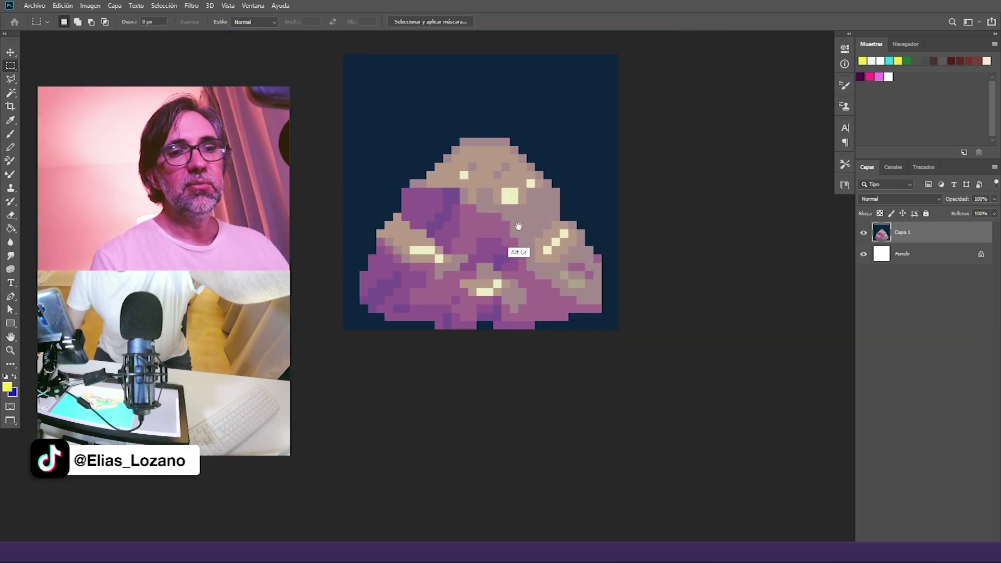
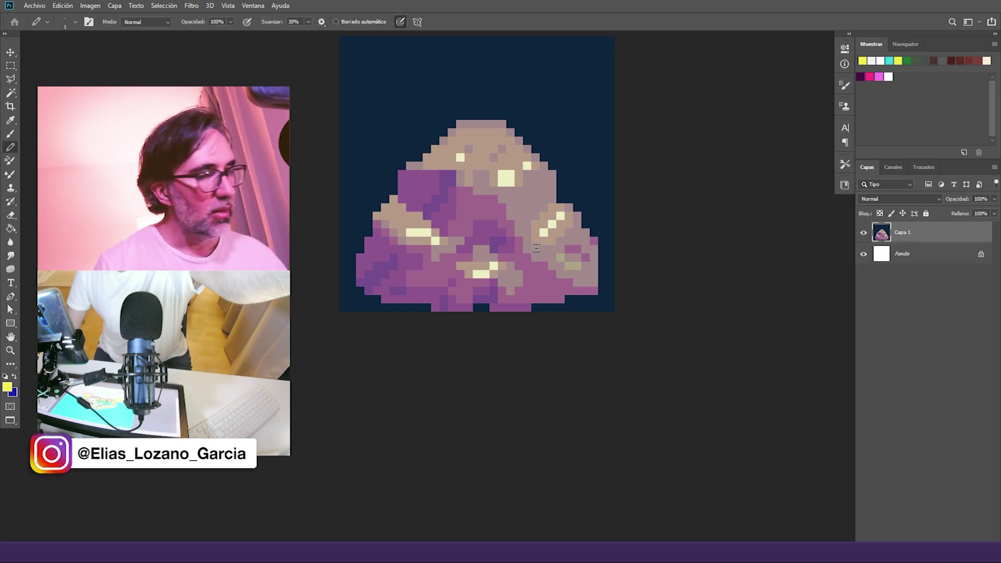
key(b)
right_click(910, 232)
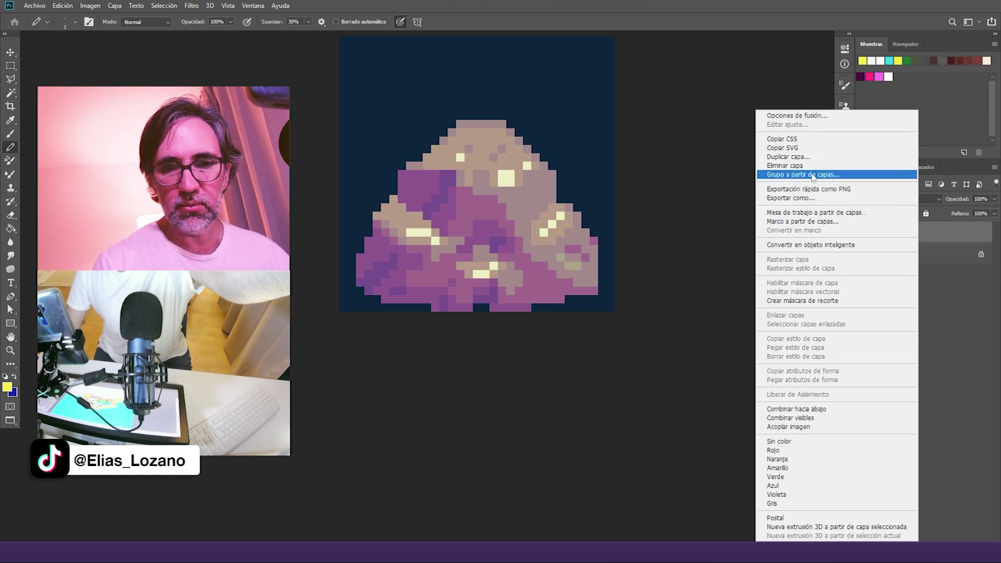
click(814, 157)
key(Return)
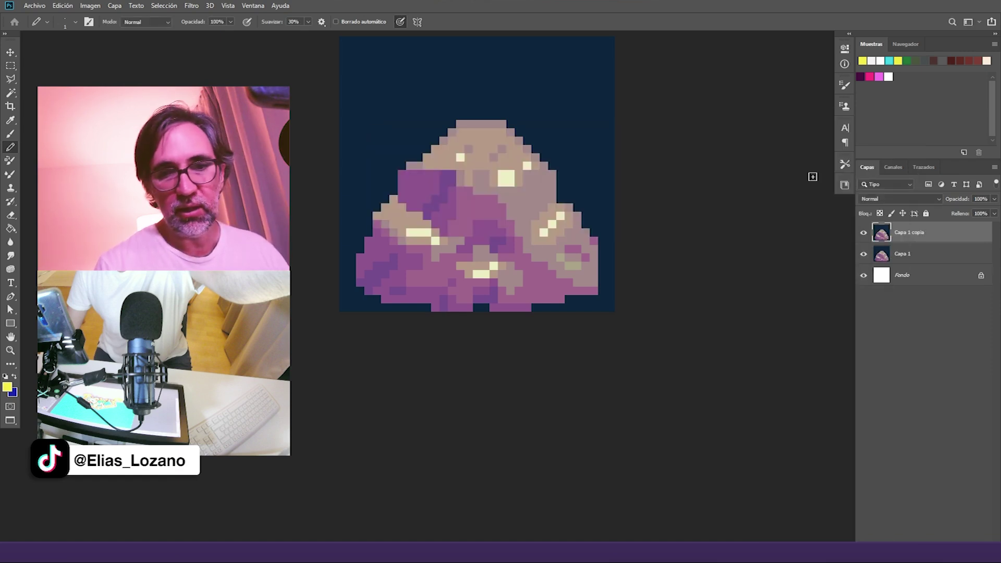
key(w)
click(421, 124)
key(Delete)
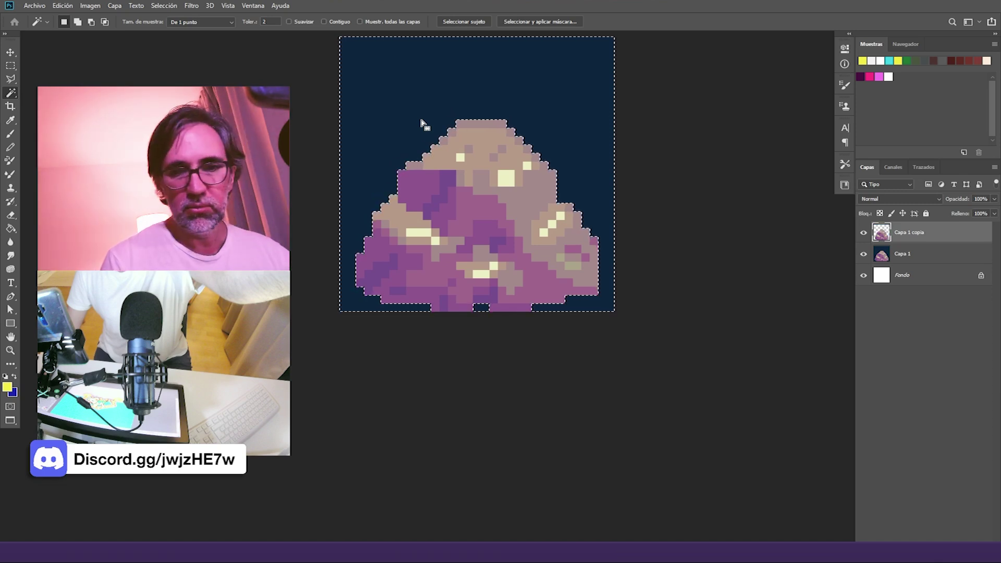
Step: Add a layer beneath the rock copy and paint a band in the rock's sampled beige across the top of the sky
click(964, 546)
drag(910, 233, 898, 266)
alt+click(399, 277)
drag(471, 243, 515, 345)
alt+click(524, 241)
drag(529, 242, 562, 234)
drag(395, 151, 726, 160)
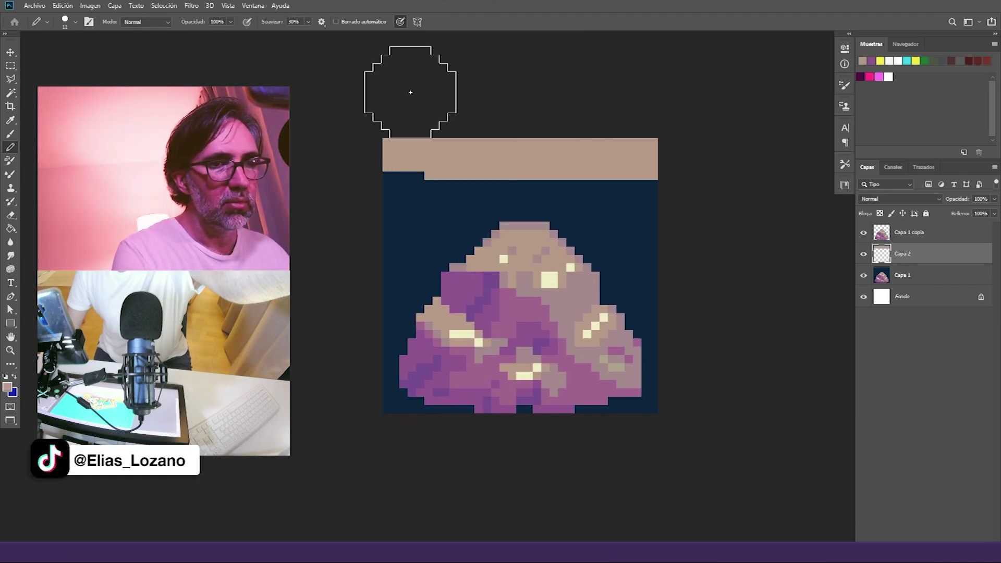
Step: Set the pencil opacity to 36% and paint translucent beige bands across the sky behind the rock
click(231, 22)
drag(230, 37, 198, 38)
mouse_move(412, 185)
mouse_down()
mouse_move(682, 211)
mouse_move(384, 223)
mouse_move(671, 273)
mouse_move(308, 294)
mouse_up()
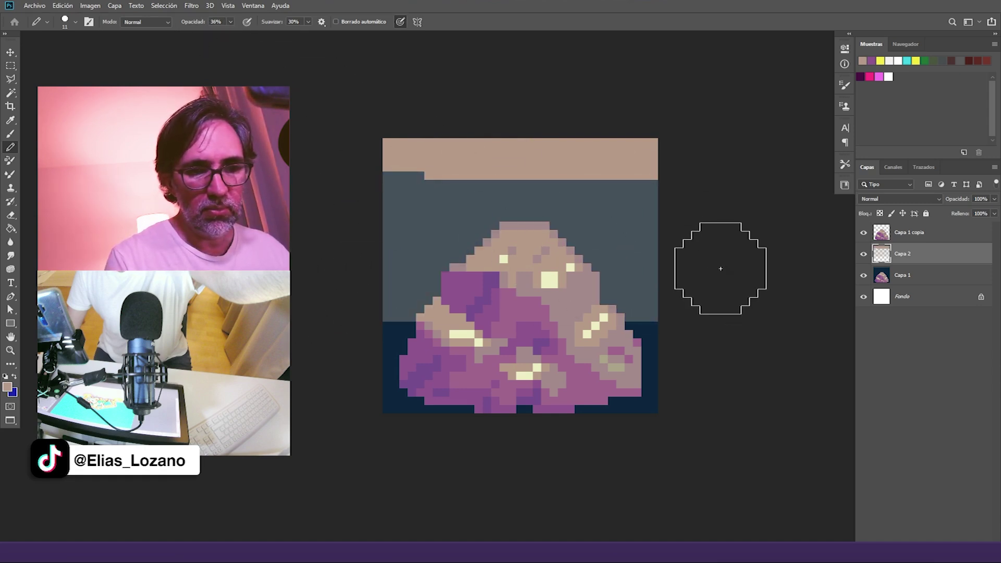
mouse_move(357, 170)
mouse_down()
mouse_move(634, 180)
mouse_move(755, 199)
mouse_move(468, 197)
mouse_move(276, 213)
mouse_move(502, 218)
mouse_move(766, 240)
mouse_up()
Step: Build up the upper sky bands with a translucent stroke of sampled beige, after trying and undoing one in sampled grey
alt+click(577, 201)
mouse_move(364, 167)
mouse_down()
mouse_move(560, 168)
mouse_move(751, 192)
mouse_up()
key(ctrl+z)
alt+click(639, 151)
drag(415, 157, 749, 194)
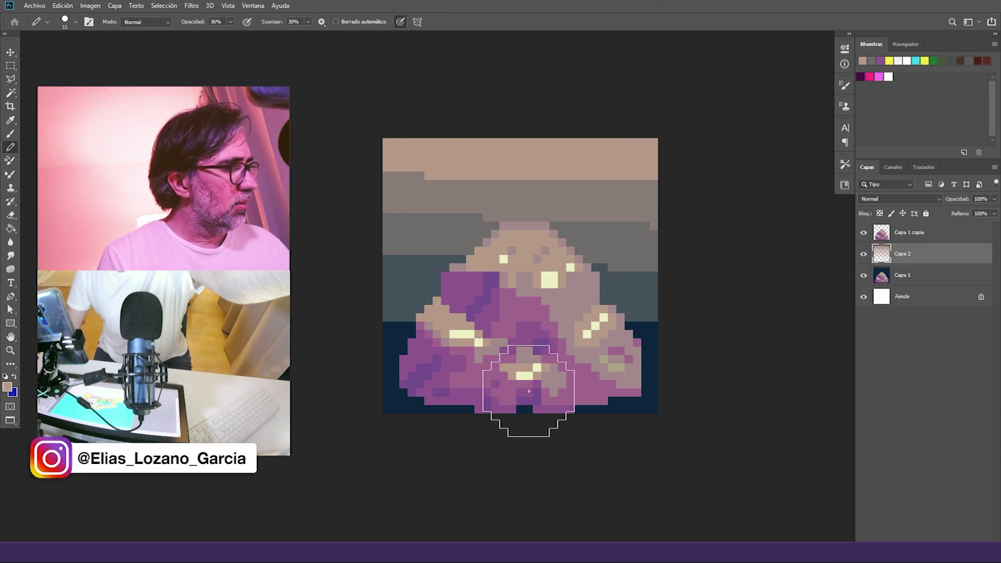
Step: Set the pencil opacity to 100% and stagger the sky band edges with one-pixel strokes in the sampled greys
drag(230, 21, 461, 60)
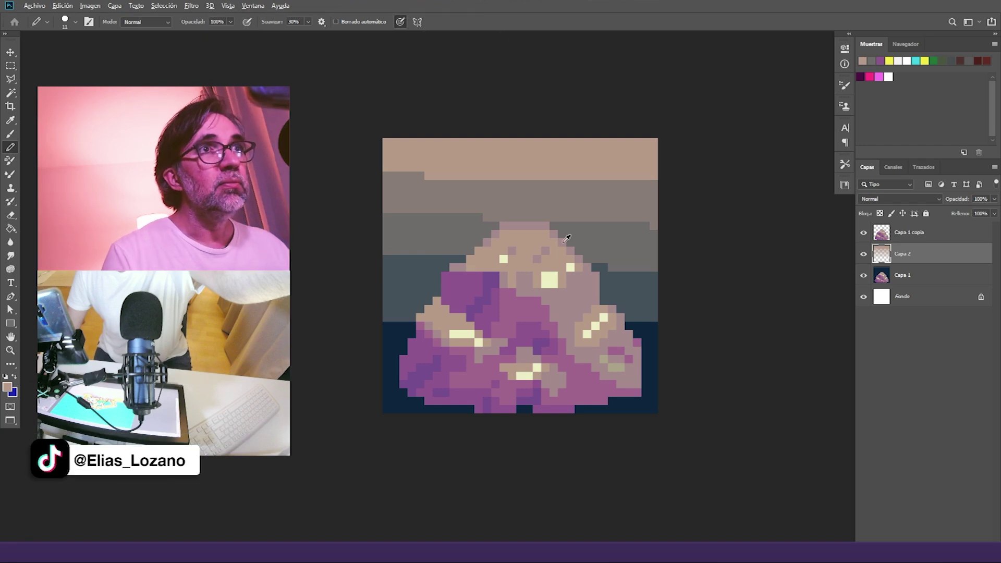
drag(576, 275, 347, 349)
alt+click(588, 238)
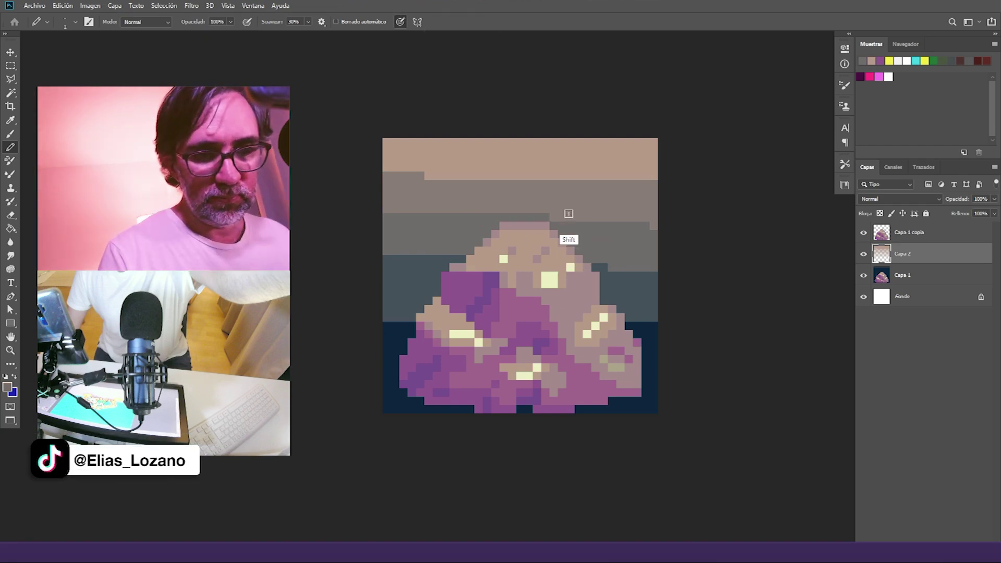
drag(547, 176, 386, 168)
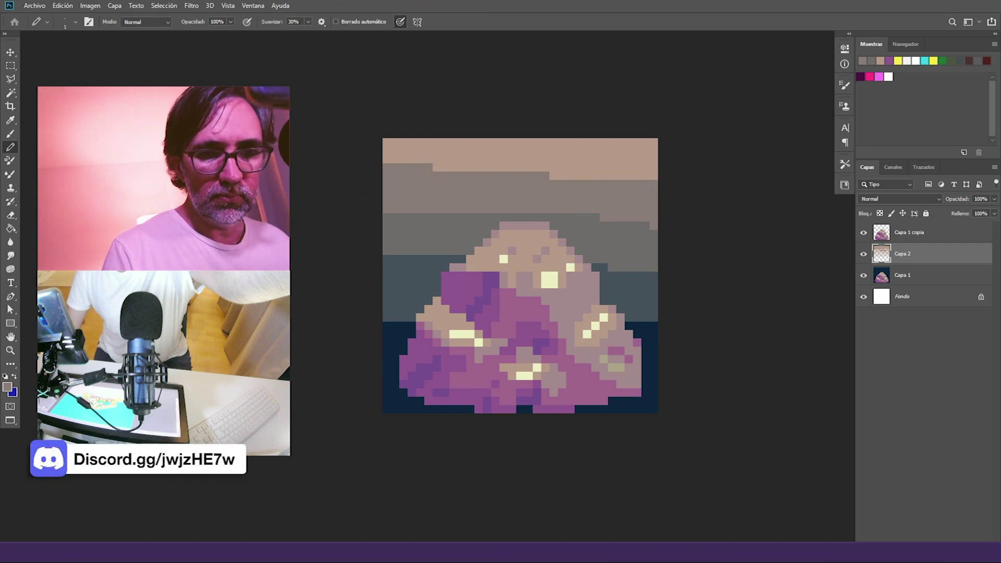
drag(463, 208, 386, 208)
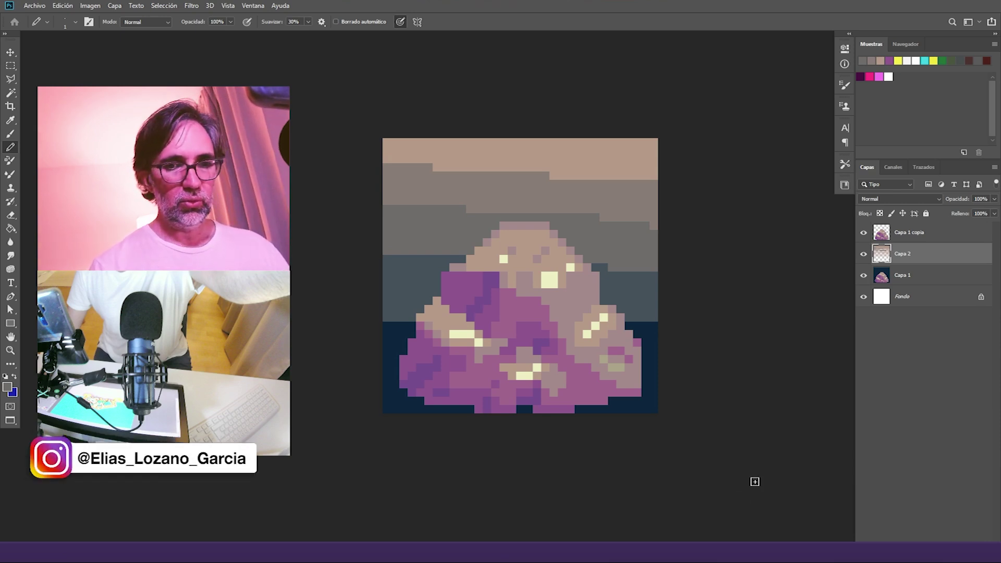
Step: Lower the opacity of the Capa 2 sky band layer to 41%
click(995, 198)
drag(994, 211, 965, 221)
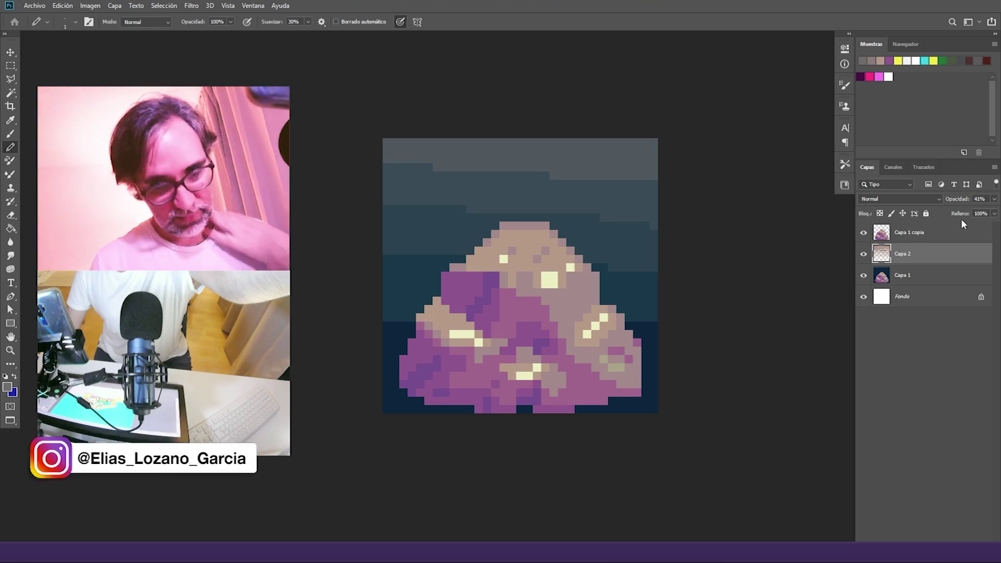
Step: Add a layer above the rock copy, set its fill to 55% and paint sampled dark blue shading along the rock's base and lower left
click(963, 231)
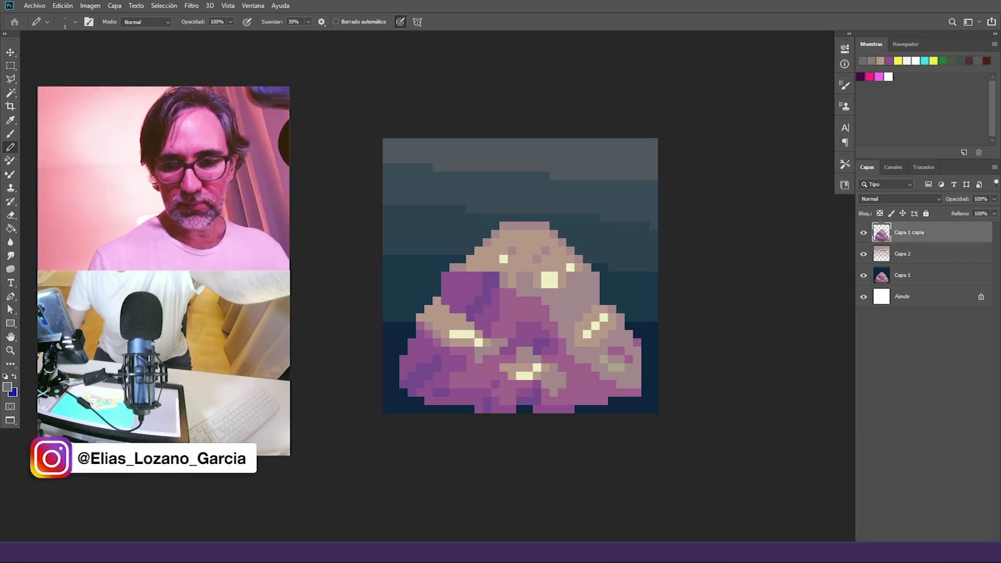
click(966, 541)
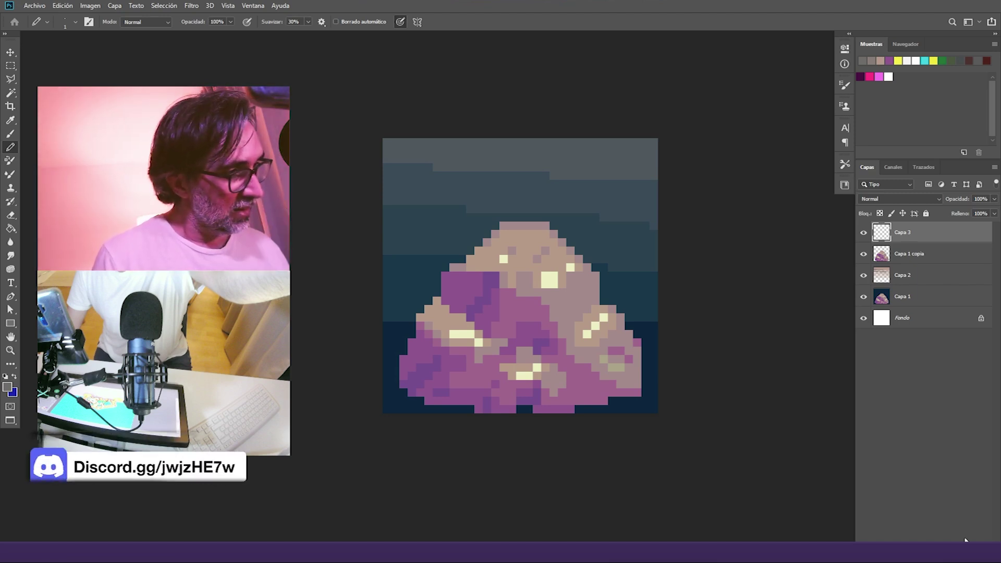
alt+click(643, 351)
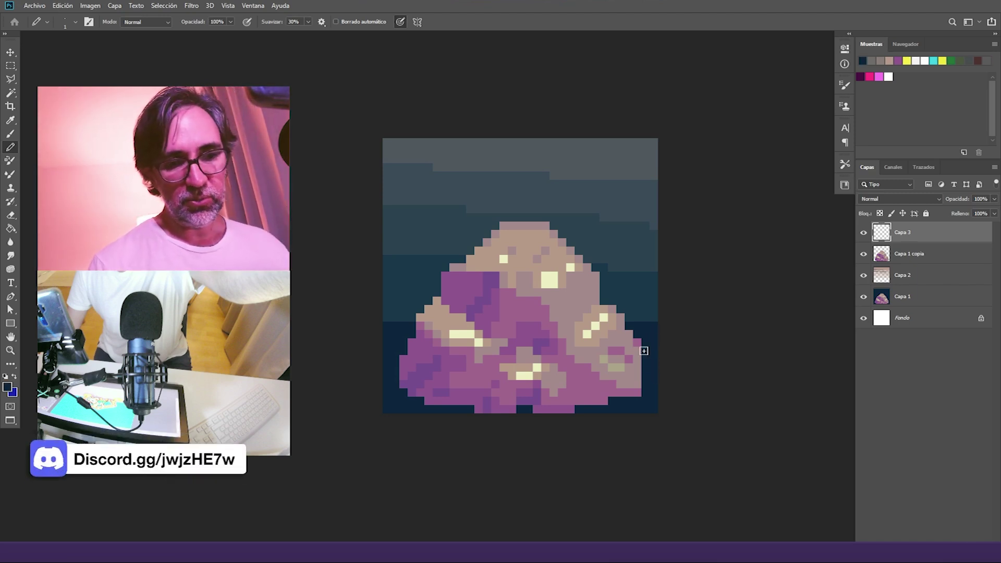
drag(520, 413, 524, 392)
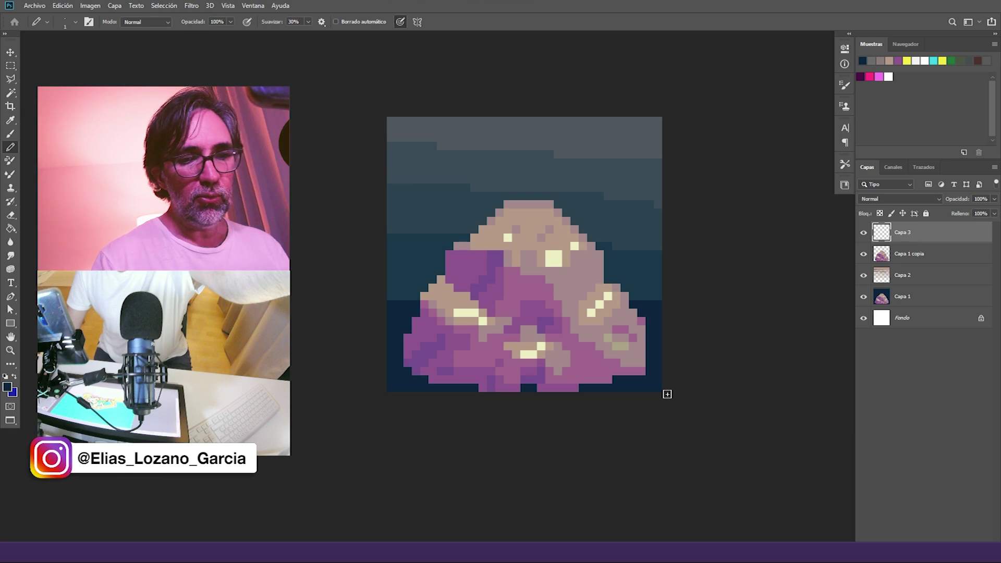
drag(408, 336, 409, 370)
drag(994, 214, 971, 238)
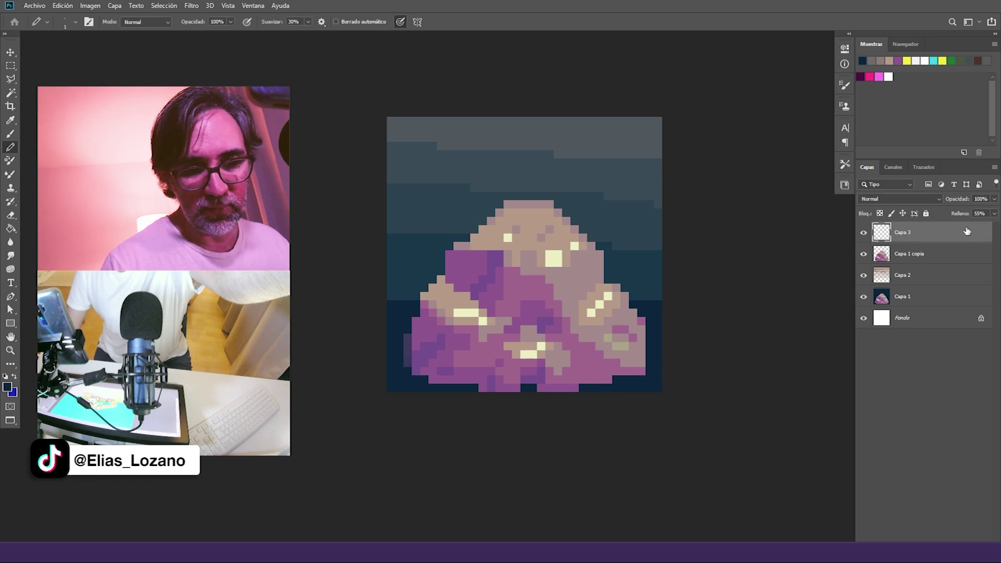
mouse_move(645, 371)
mouse_down()
mouse_move(546, 380)
mouse_move(576, 390)
mouse_move(540, 389)
mouse_move(540, 379)
mouse_move(487, 389)
mouse_move(583, 390)
mouse_move(467, 393)
mouse_move(521, 385)
mouse_move(404, 374)
mouse_move(422, 318)
mouse_move(415, 330)
mouse_move(422, 319)
mouse_move(450, 343)
mouse_move(428, 320)
mouse_move(468, 340)
mouse_move(422, 339)
mouse_move(441, 354)
mouse_move(467, 339)
mouse_move(457, 378)
mouse_move(466, 339)
mouse_move(473, 373)
mouse_up()
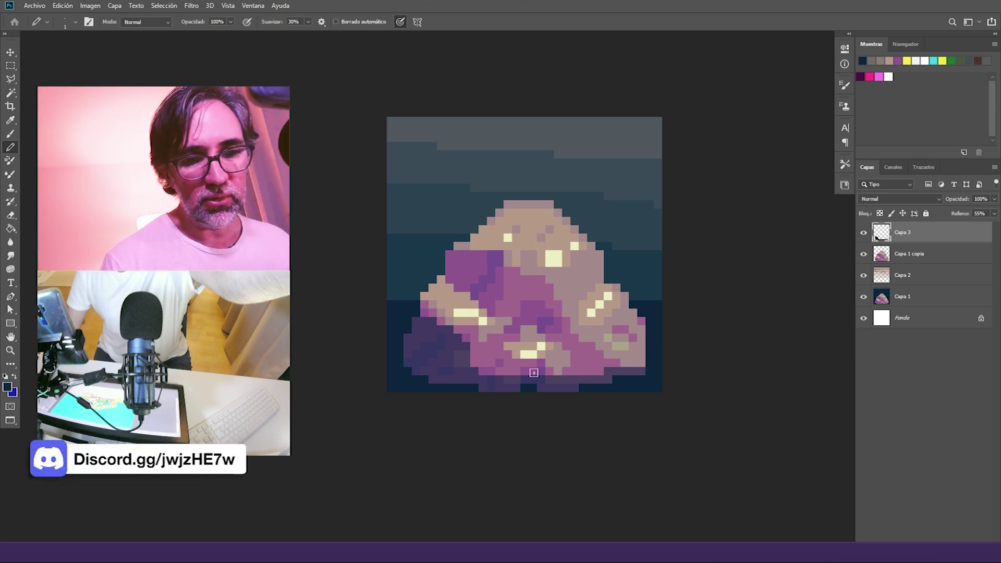
mouse_move(563, 385)
mouse_down()
mouse_move(586, 351)
mouse_move(625, 375)
mouse_move(569, 370)
mouse_move(611, 374)
mouse_up()
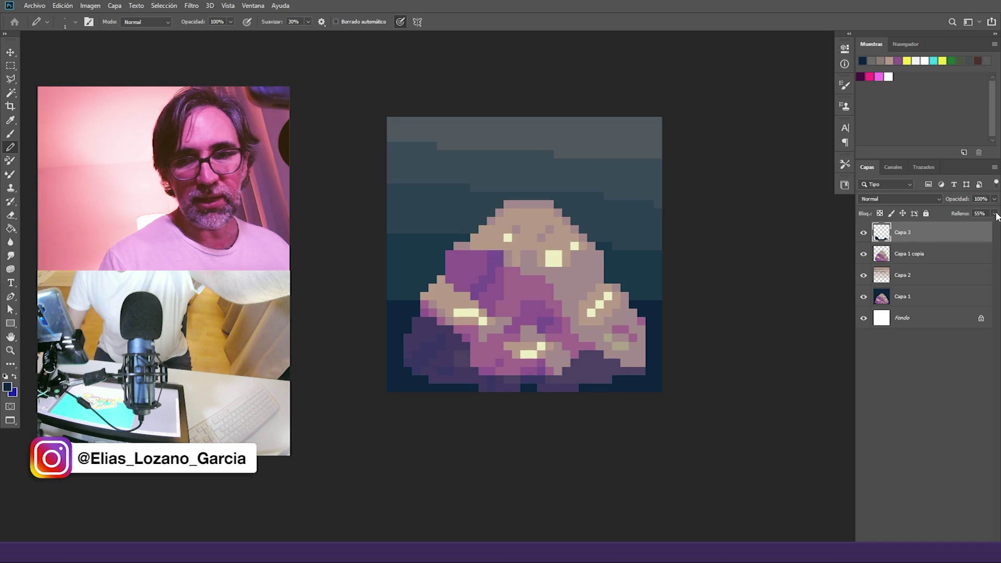
Step: Set the shading layer's fill to 30%, then merge it with the rock copy and compare the result against the original rock
drag(996, 214, 941, 229)
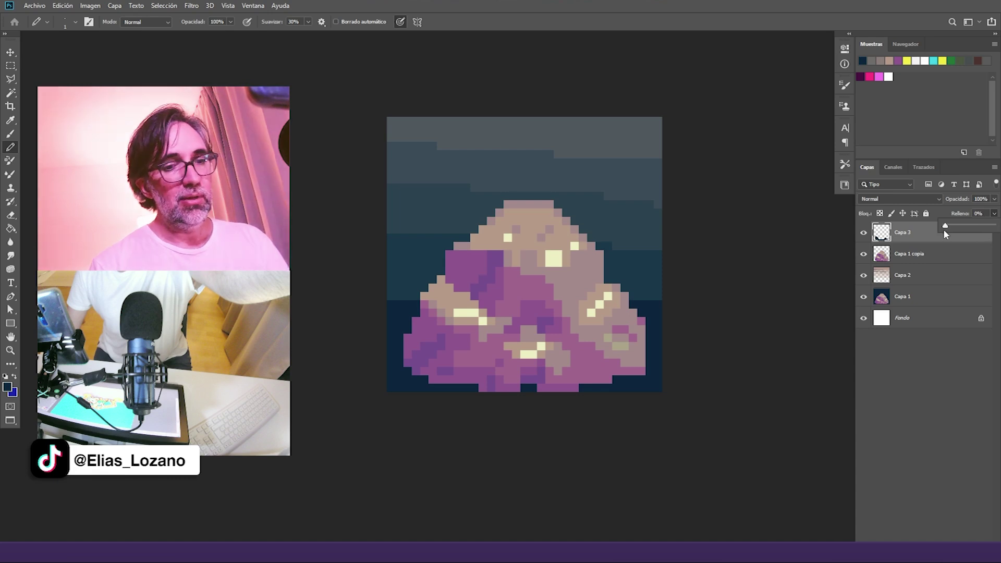
mouse_move(969, 232)
mouse_down()
mouse_move(977, 232)
mouse_move(960, 231)
mouse_up()
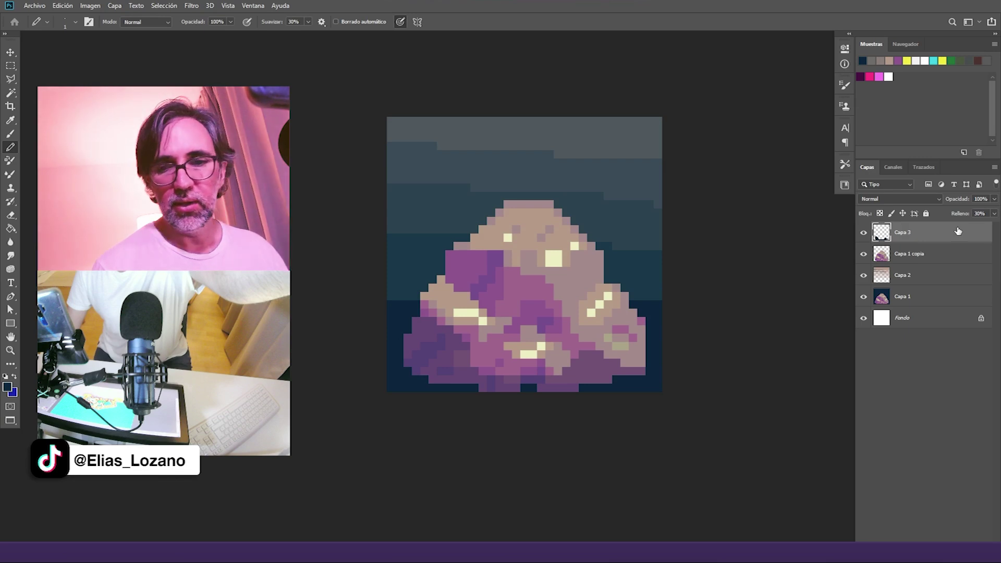
shift+click(910, 254)
key(ctrl+e)
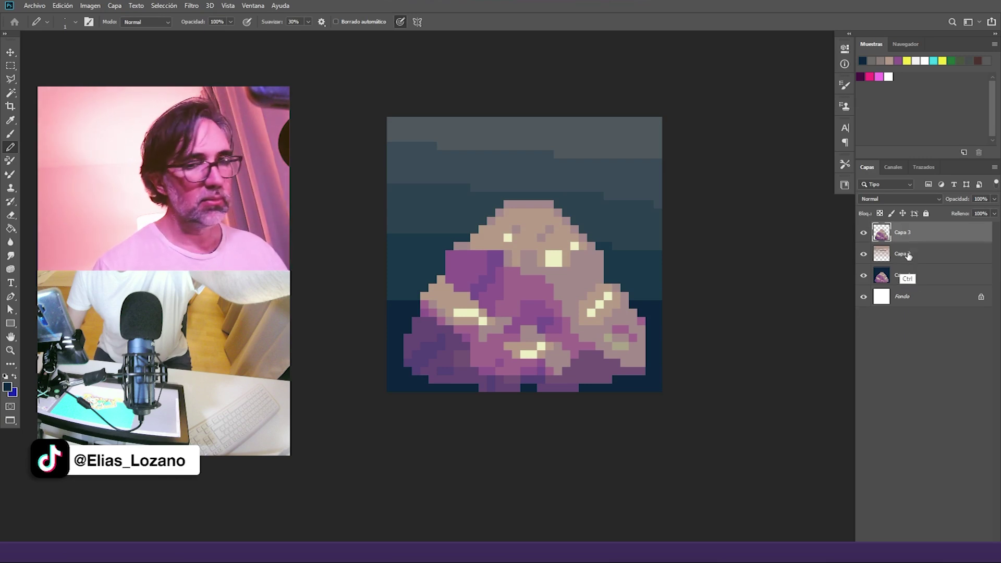
click(866, 234)
click(866, 235)
click(866, 235)
click(866, 235)
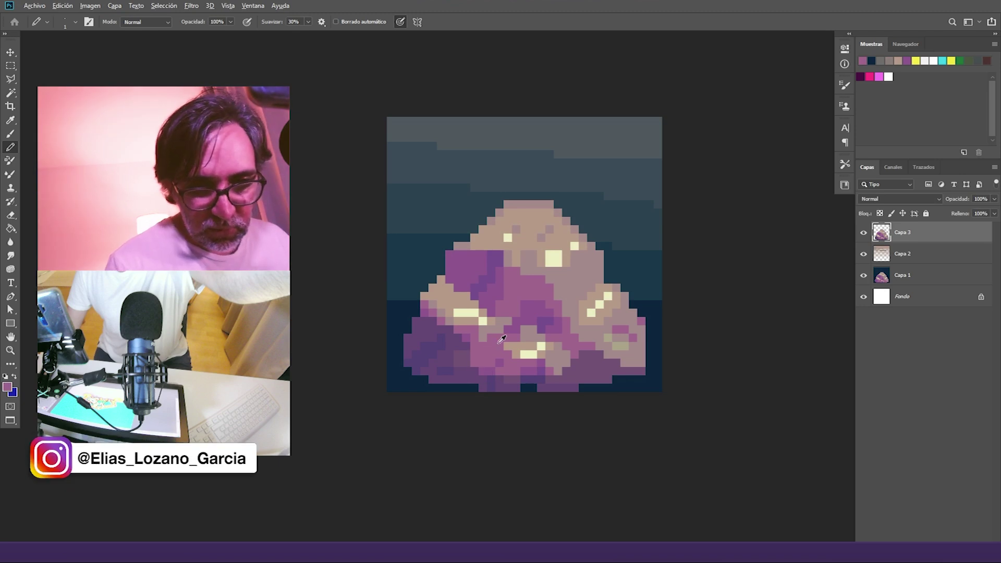
Step: Retouch the rock's lower-left pixels with sampled purple and recolour the edge of its peak in sampled beige
alt+click(550, 354)
key(ctrl+z)
alt+click(491, 286)
drag(458, 354, 466, 359)
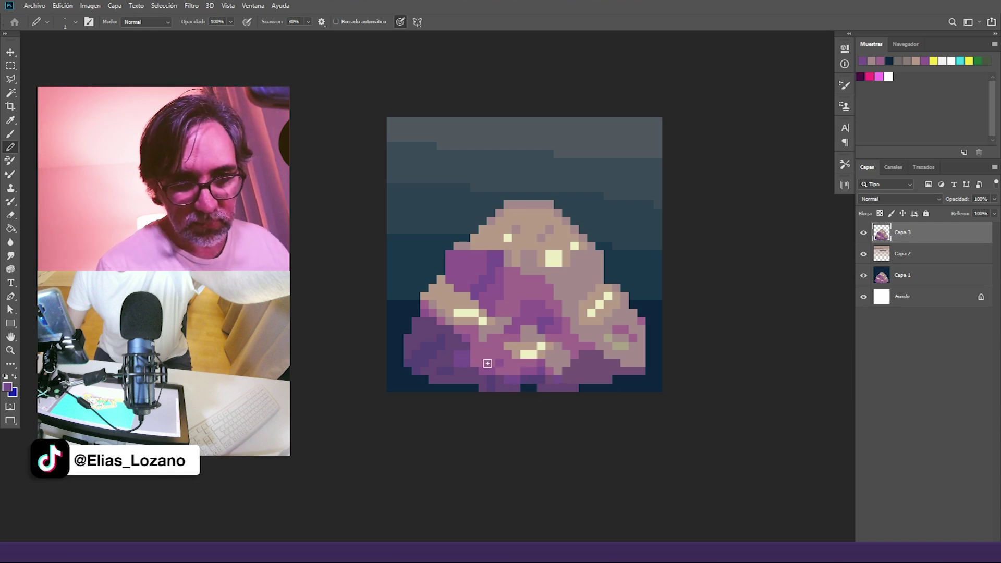
alt+click(479, 241)
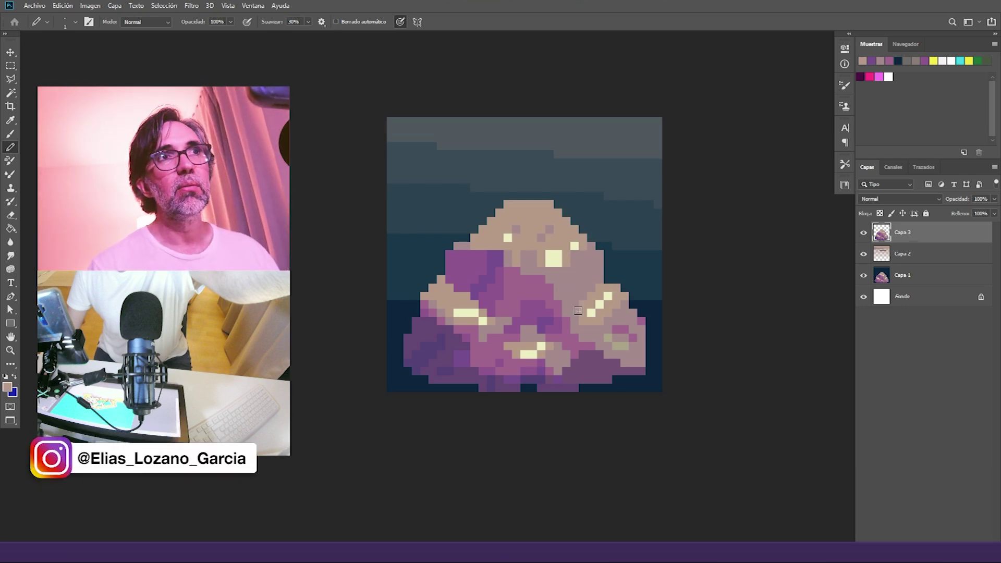
Step: Extend the upper-left purple facet over the beige pixels above it using the facet's sampled purple
drag(663, 372, 666, 316)
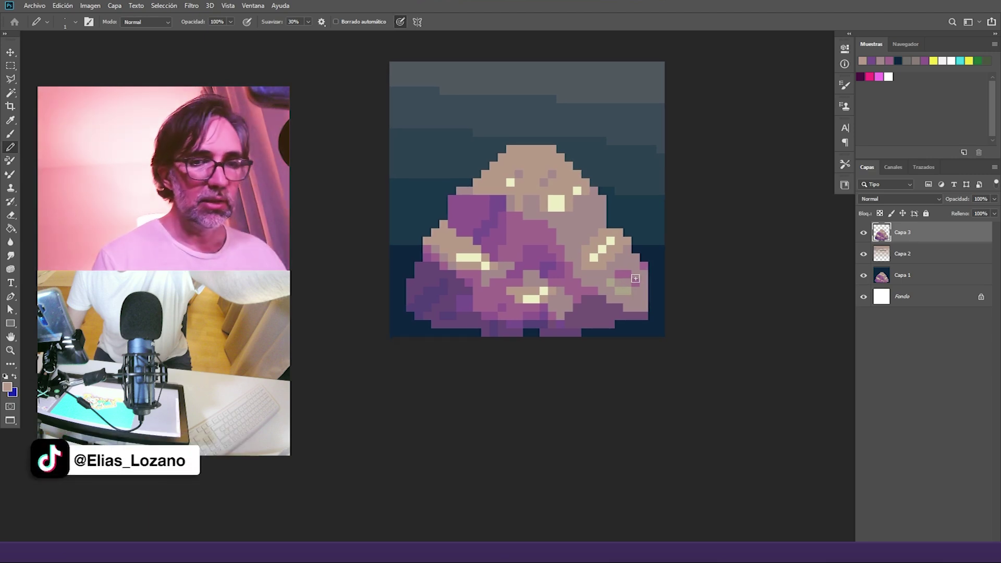
alt+click(473, 211)
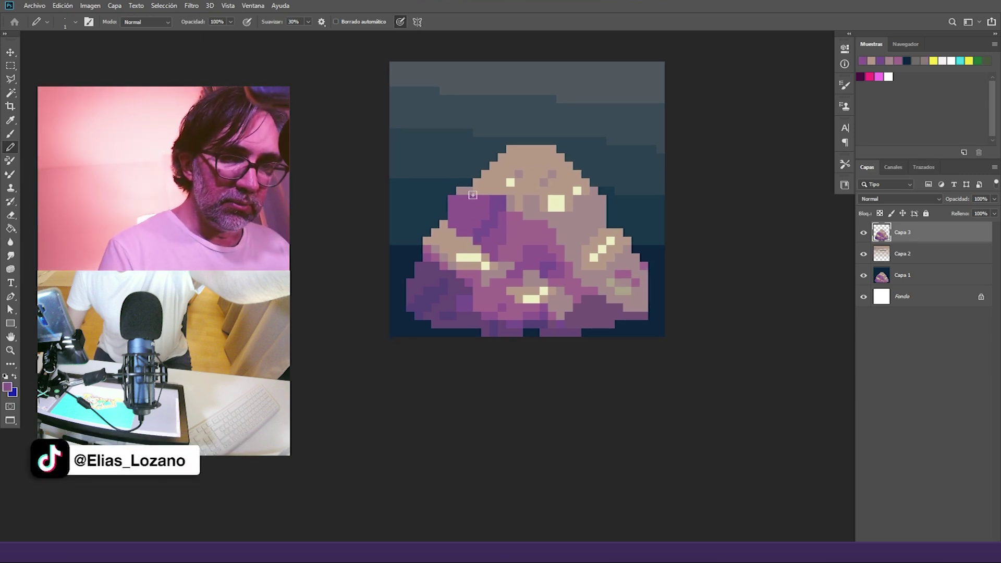
alt+click(465, 193)
alt+click(471, 228)
drag(463, 191, 479, 193)
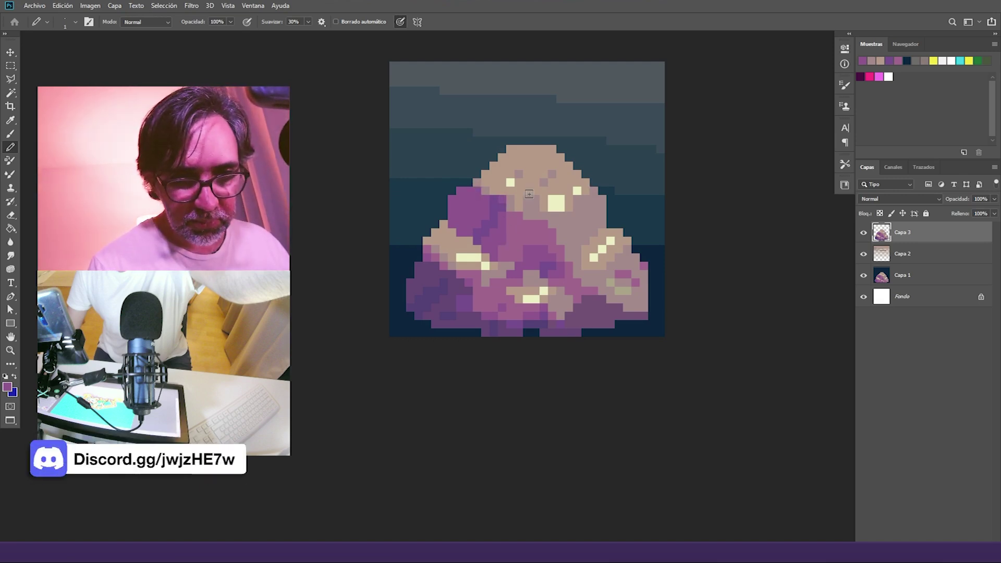
drag(599, 222, 573, 240)
alt+click(557, 201)
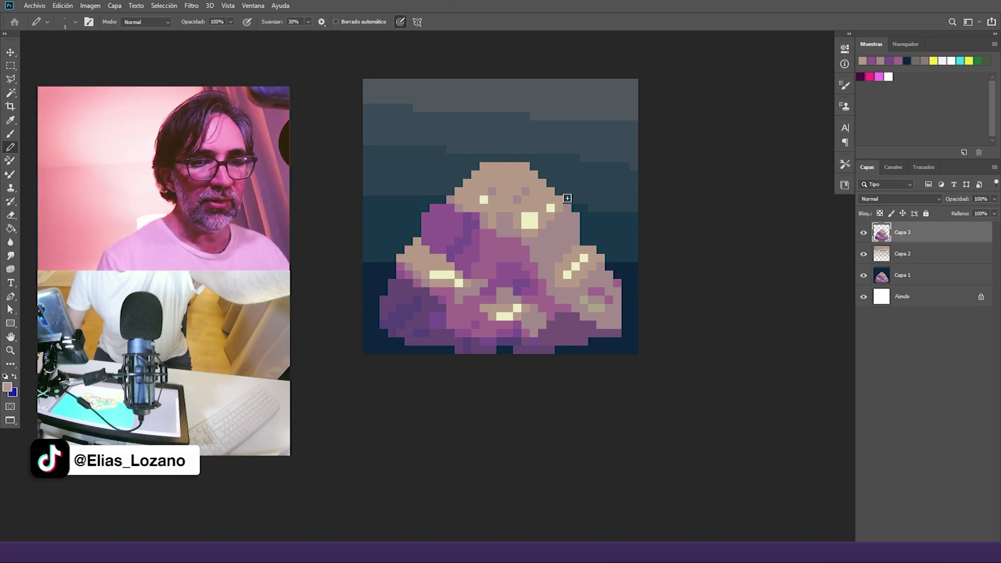
drag(576, 285, 498, 234)
ctrl+click(456, 207)
ctrl+click(456, 207)
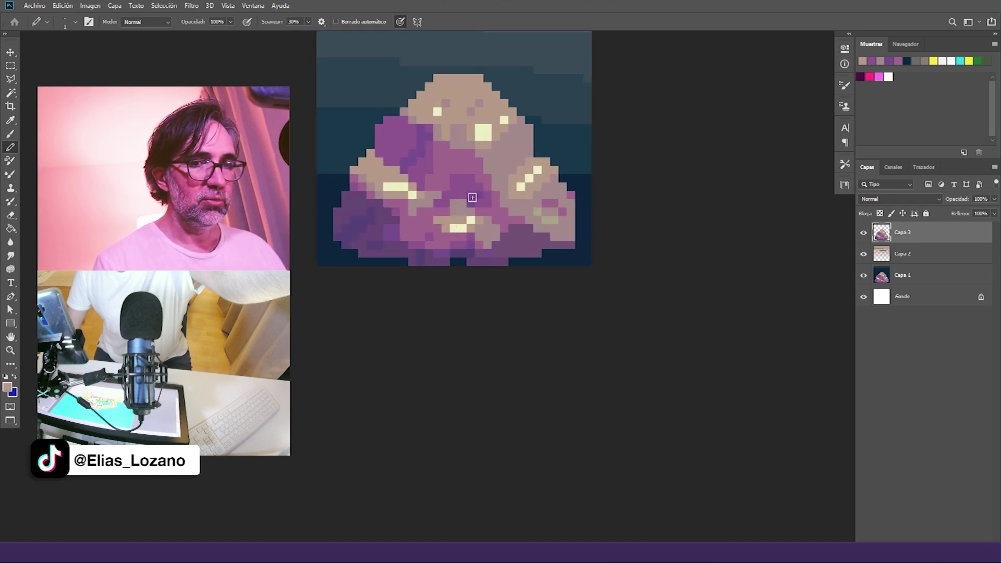
drag(496, 244, 515, 271)
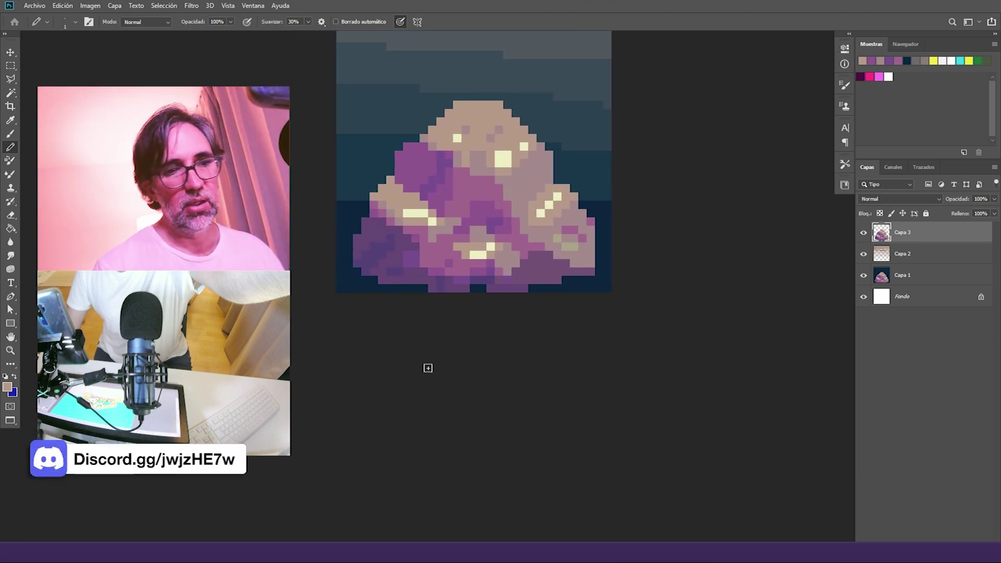
Step: Rework the indigo edge of the upper-left purple facet, trying a diagonal mauve line and covering it with sampled purple
alt+click(439, 193)
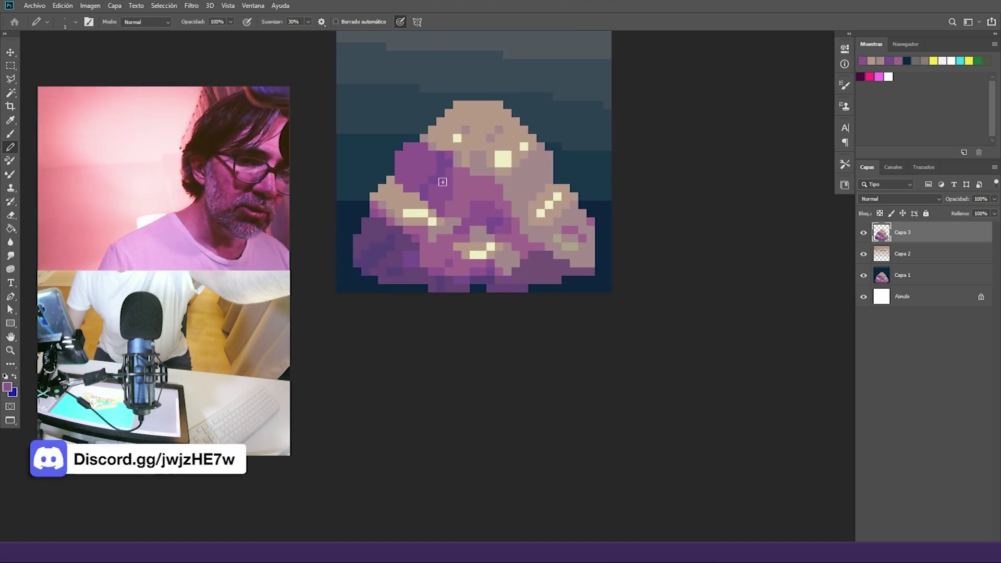
click(451, 154)
alt+click(442, 164)
alt+click(472, 193)
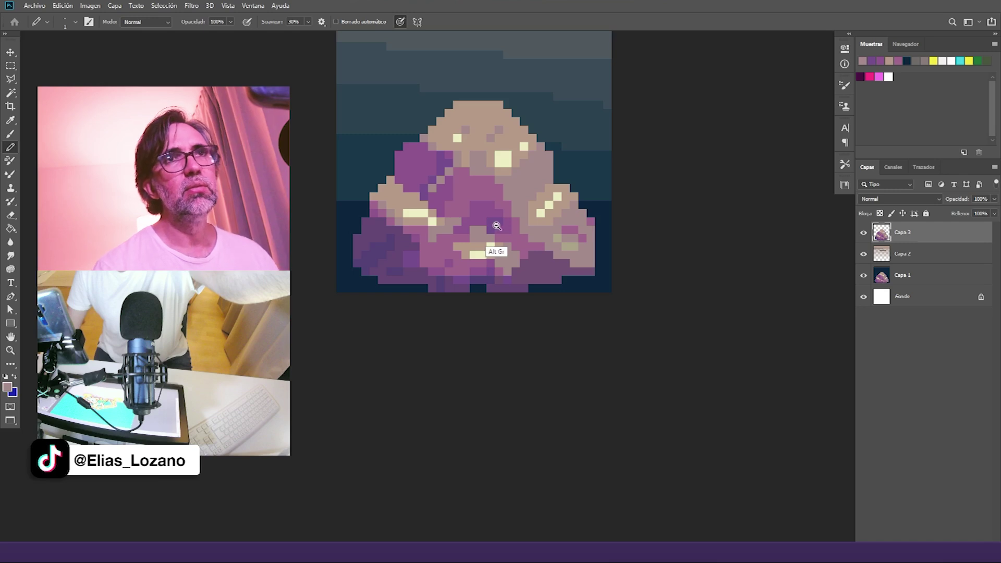
alt+click(497, 228)
drag(513, 260, 499, 245)
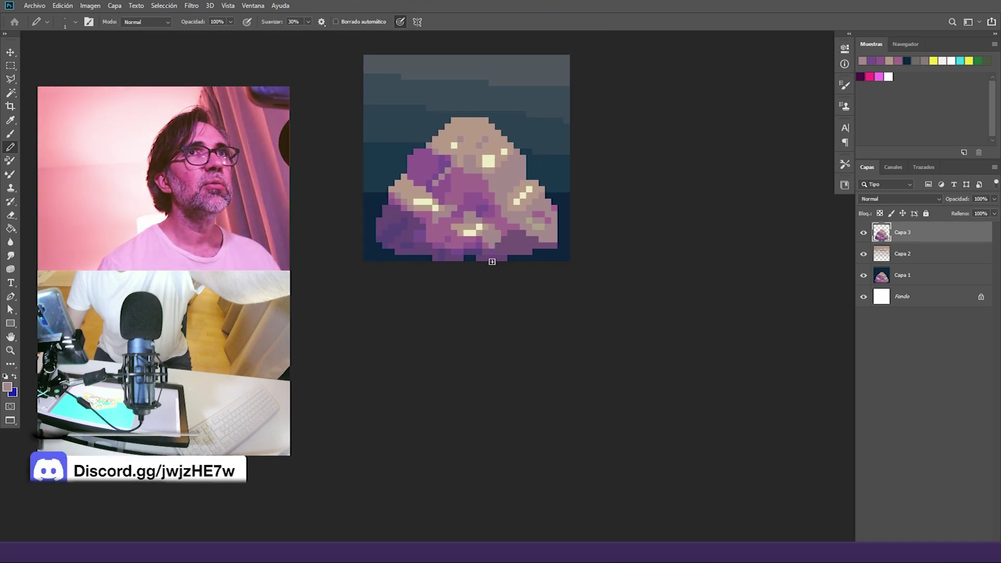
alt+click(438, 183)
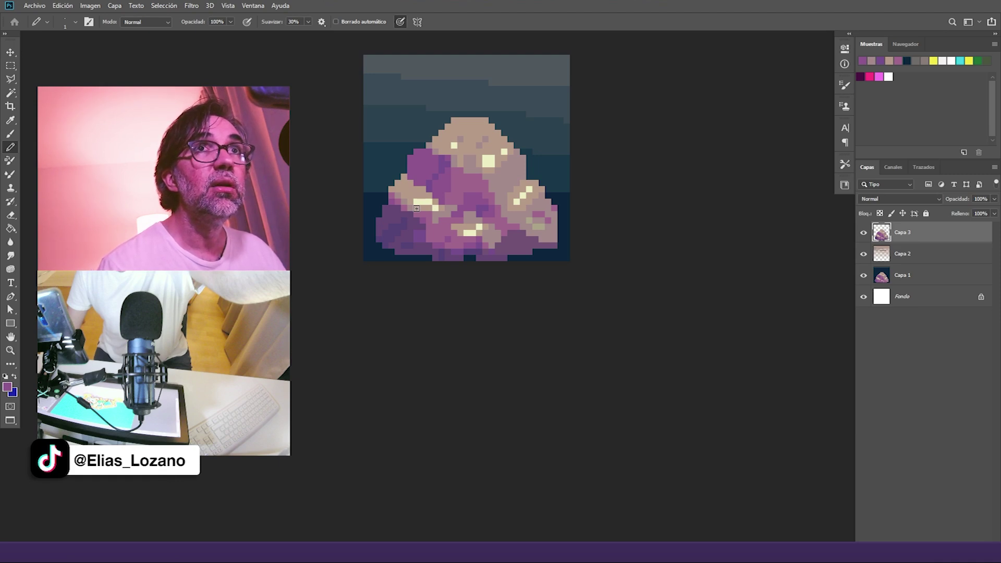
Step: On a new layer, paint a filled pale pink diamond above the rock's peak as the top face of a cube
drag(551, 350, 545, 404)
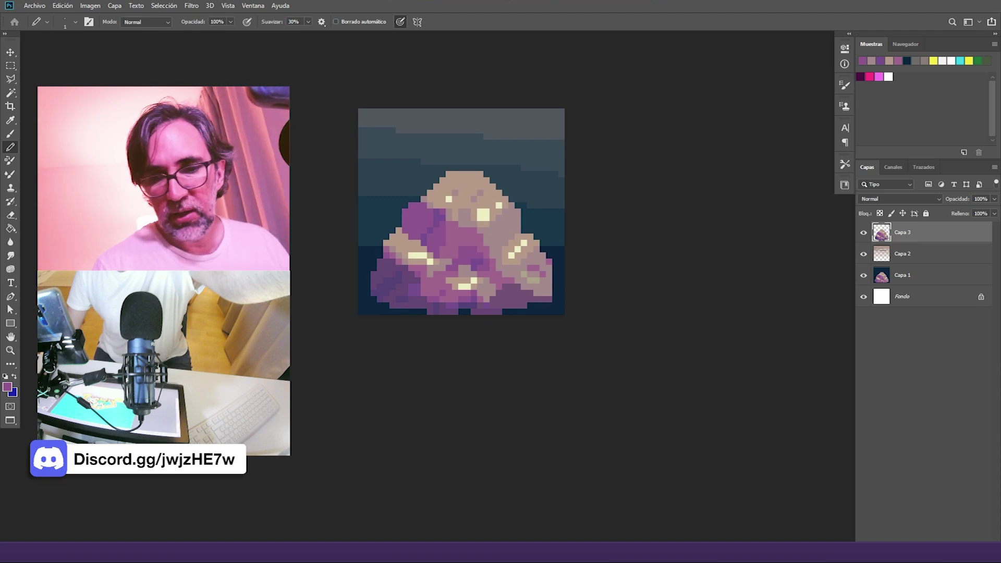
click(964, 556)
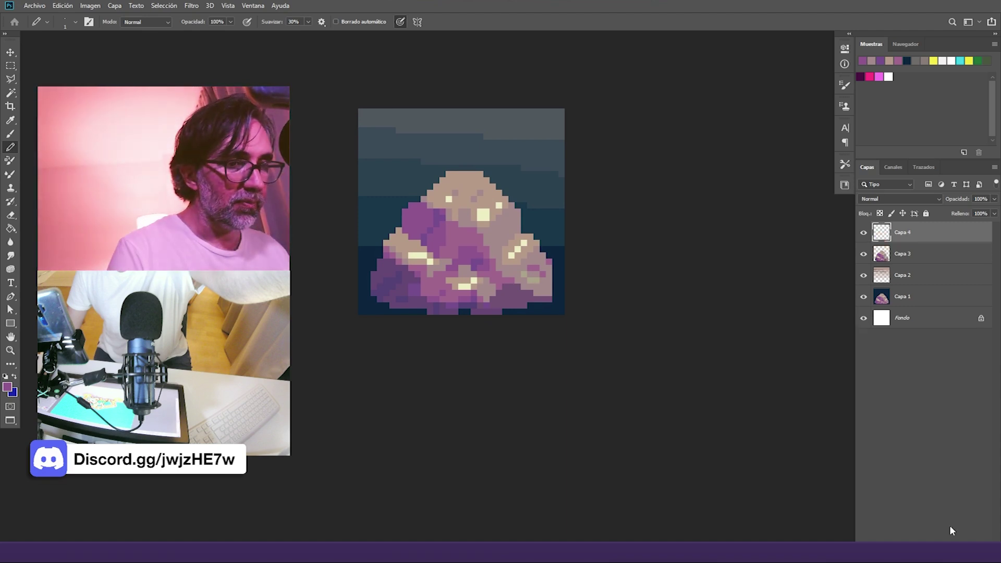
click(7, 388)
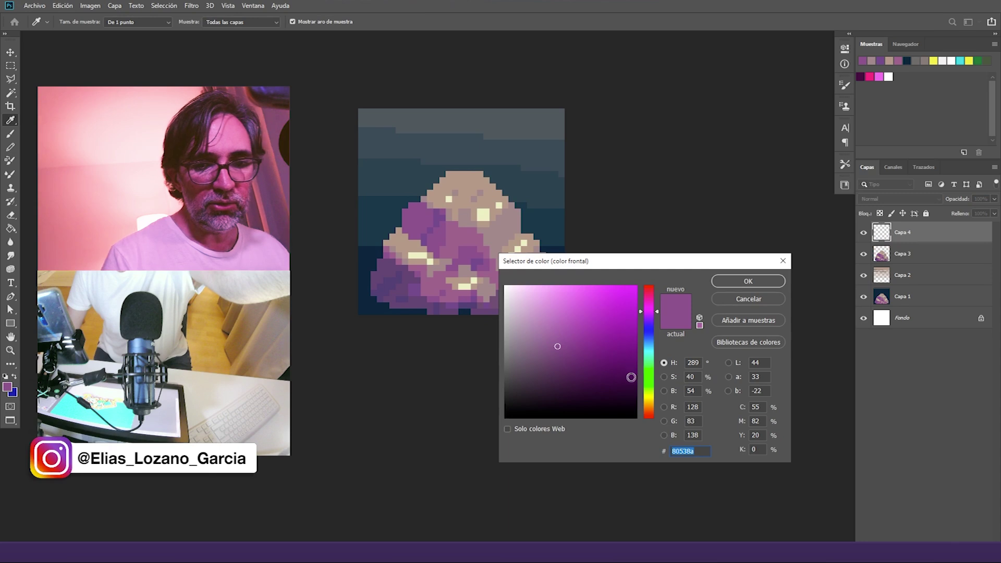
drag(613, 369, 514, 287)
click(751, 285)
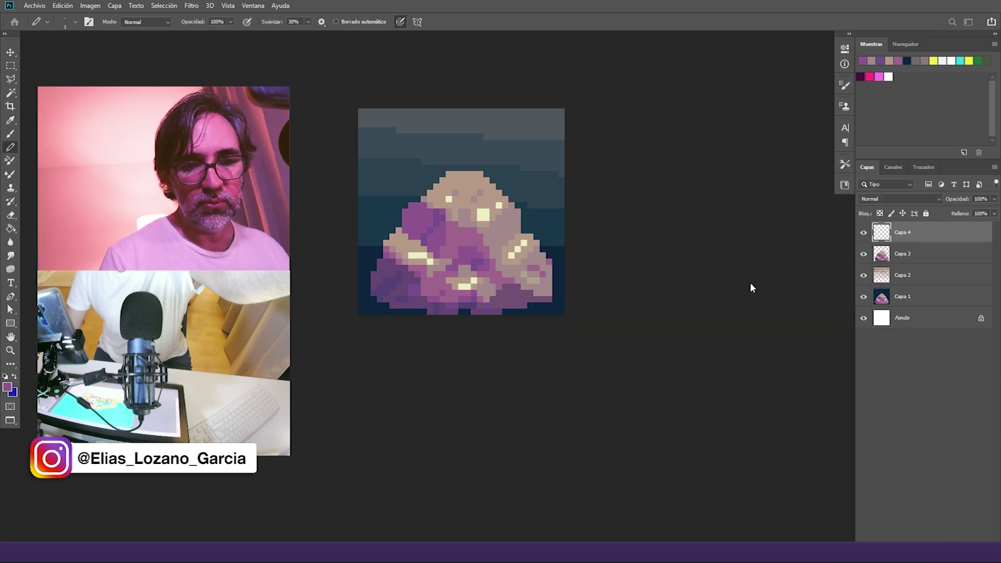
mouse_move(411, 161)
mouse_down()
mouse_move(465, 196)
mouse_move(523, 154)
mouse_move(462, 124)
mouse_move(428, 145)
mouse_move(449, 140)
mouse_move(443, 172)
mouse_move(505, 149)
mouse_move(497, 163)
mouse_move(442, 169)
mouse_up()
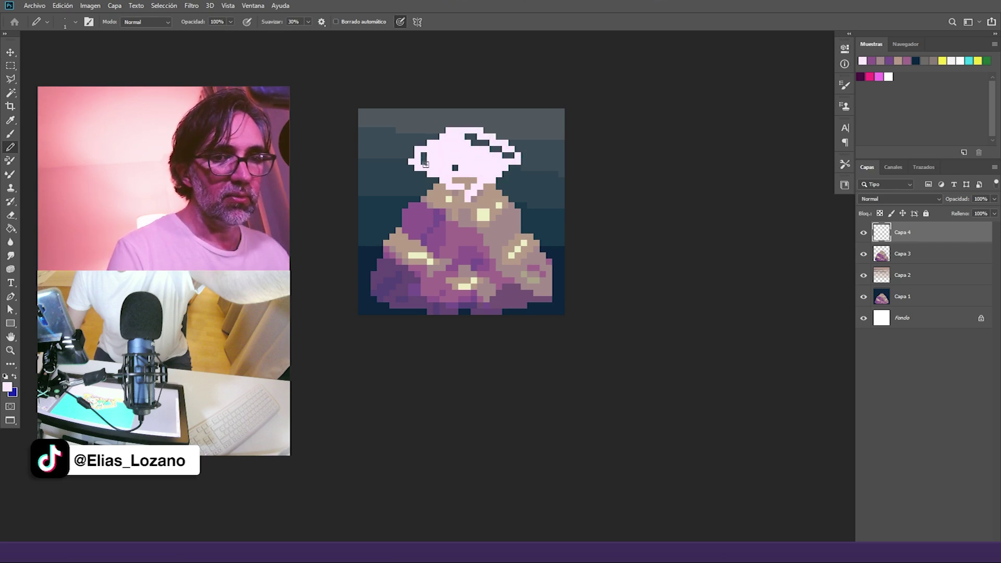
mouse_move(481, 130)
mouse_down()
mouse_move(493, 149)
mouse_move(435, 150)
mouse_move(446, 175)
mouse_move(481, 184)
mouse_up()
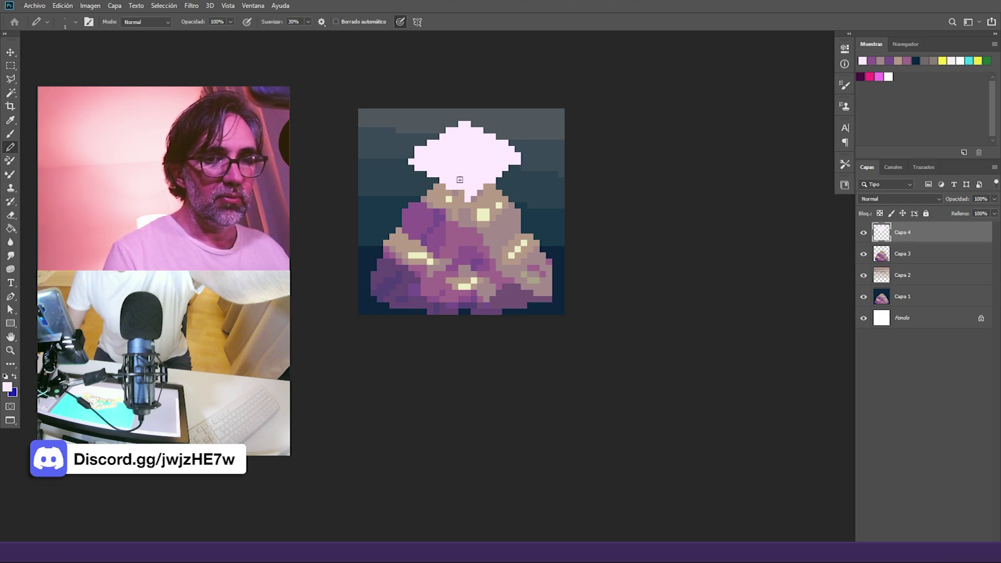
Step: Recolour the pale pink diamond with beige sampled from the rock's peak
alt+click(461, 227)
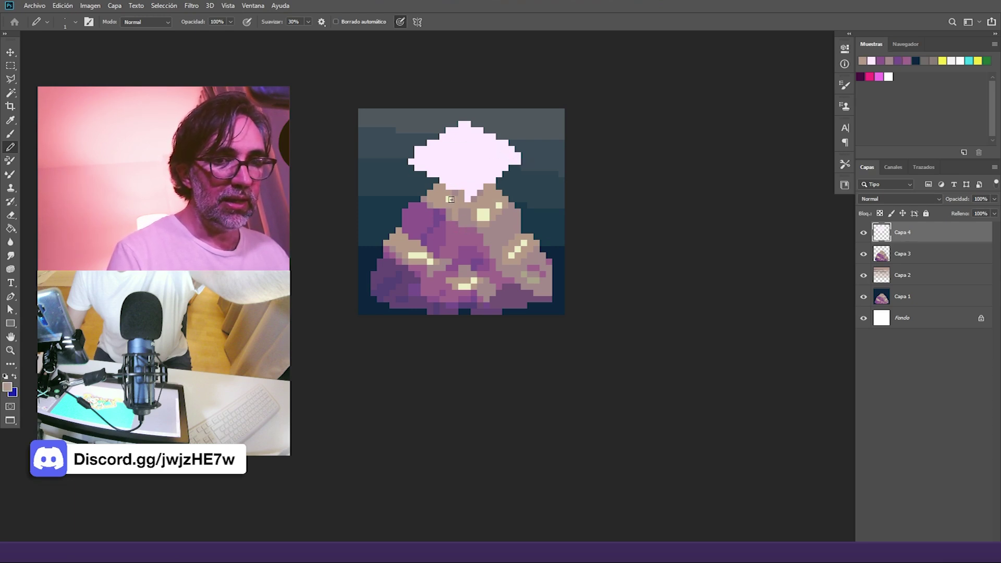
click(11, 229)
click(505, 158)
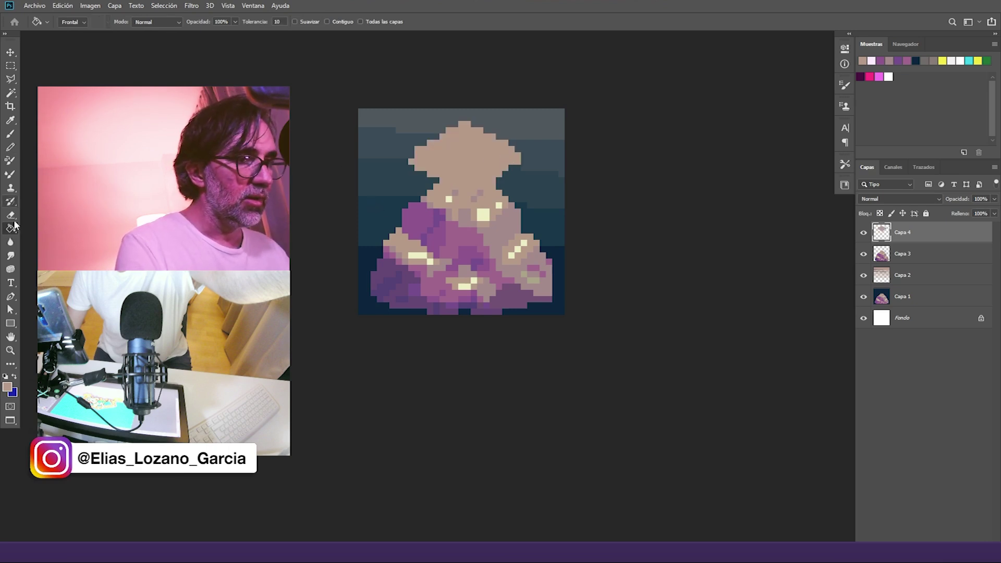
Step: Paint the cube's left face below the beige top using purple sampled from the rock's upper-left facet
click(10, 147)
alt+click(457, 219)
alt+click(415, 216)
drag(412, 168, 413, 241)
mouse_move(417, 168)
mouse_down()
mouse_move(468, 195)
mouse_move(467, 243)
mouse_move(452, 238)
mouse_up()
mouse_move(418, 186)
mouse_down()
mouse_move(423, 215)
mouse_move(433, 198)
mouse_move(459, 214)
mouse_move(450, 198)
mouse_up()
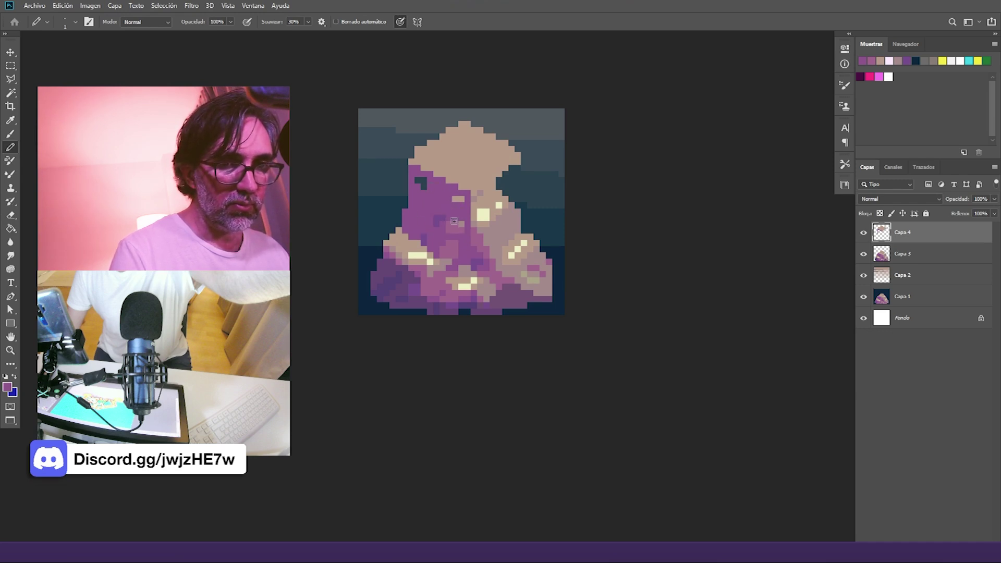
click(423, 180)
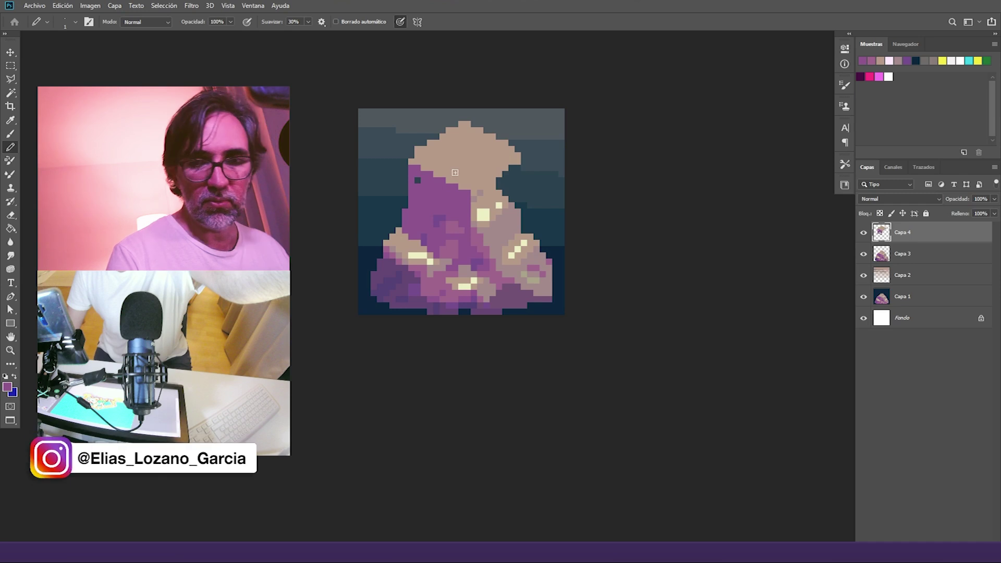
Step: Fill the empty area around the cube on Capa 4 with dark navy sampled from the background
click(913, 297)
key(g)
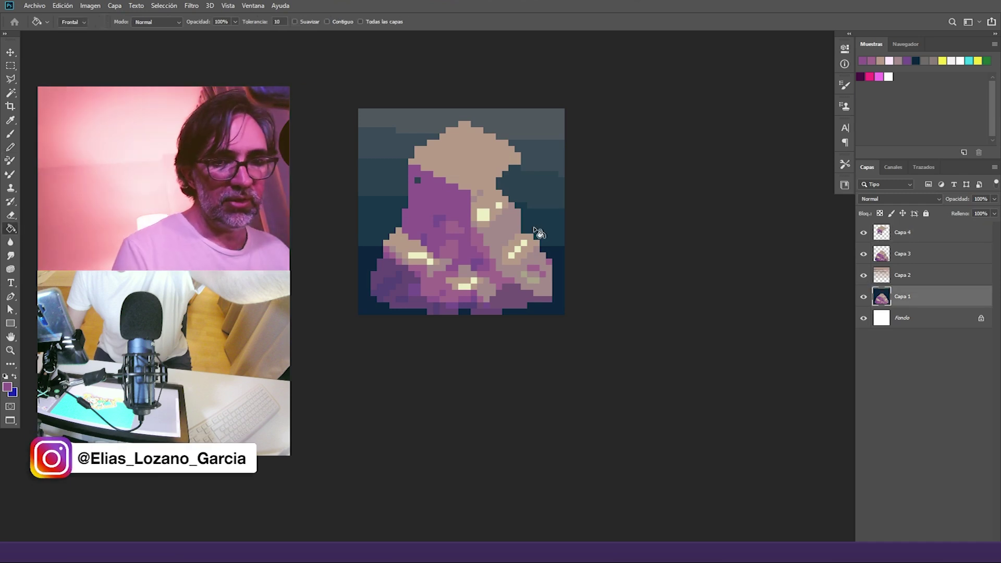
click(541, 238)
key(ctrl+z)
alt+click(557, 258)
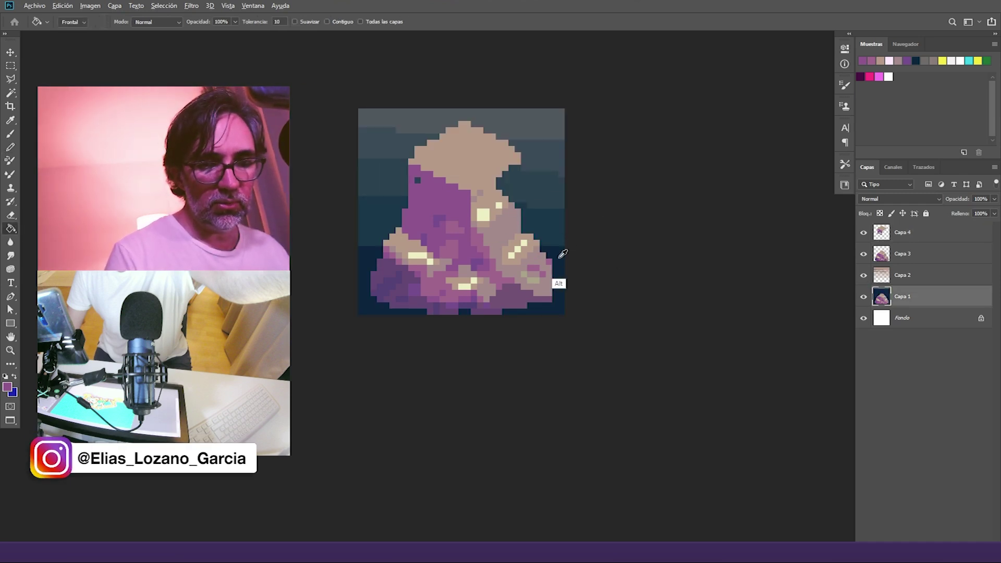
click(924, 235)
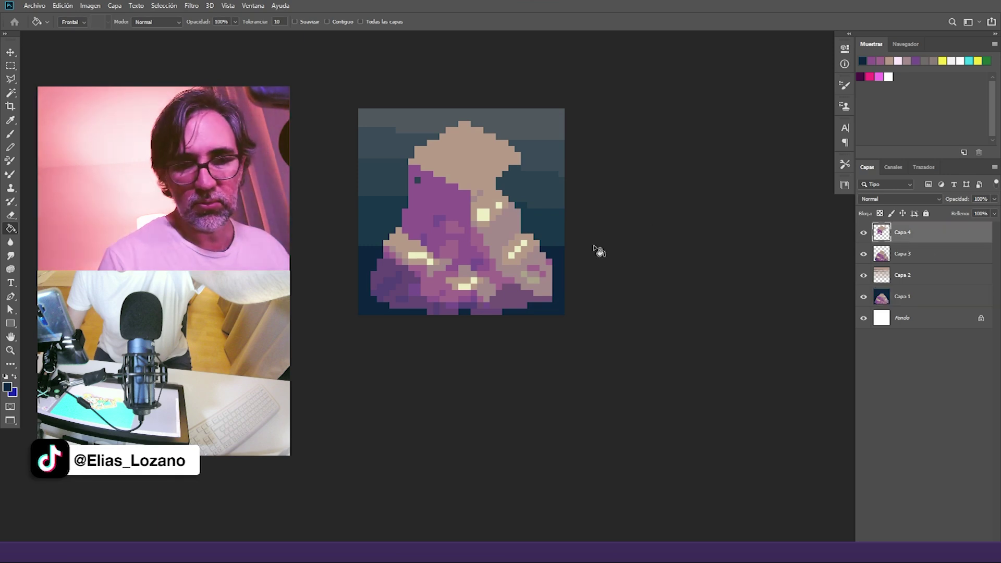
click(545, 229)
Step: Fill the navy gaps in the cube's left face with its own purple
key(b)
alt+click(431, 208)
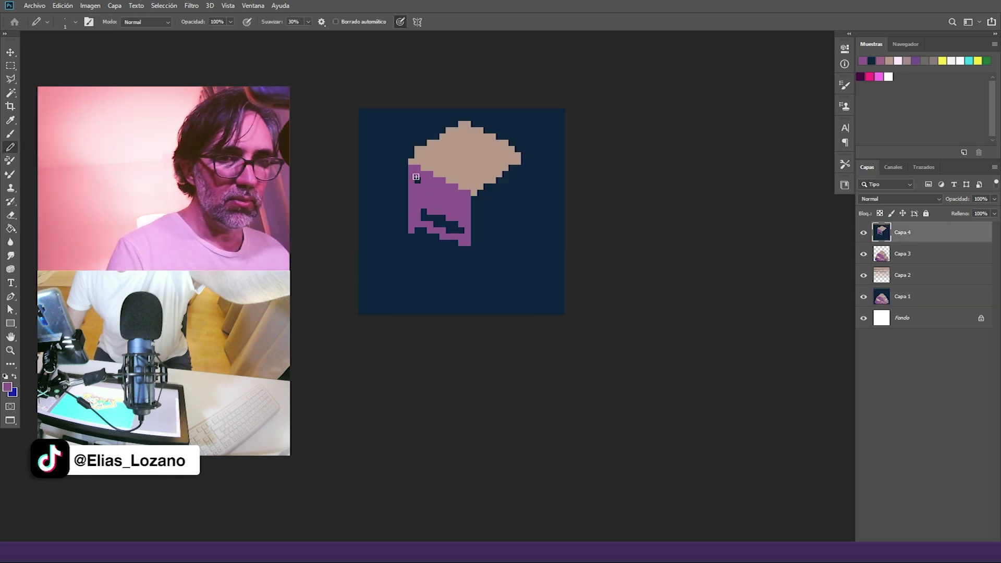
click(418, 180)
mouse_move(425, 212)
mouse_down()
mouse_move(456, 231)
mouse_move(443, 218)
mouse_move(439, 240)
mouse_move(432, 229)
mouse_up()
Step: Shade the lower edge of the cube's left face with a darker purple sampled from the rock
click(863, 233)
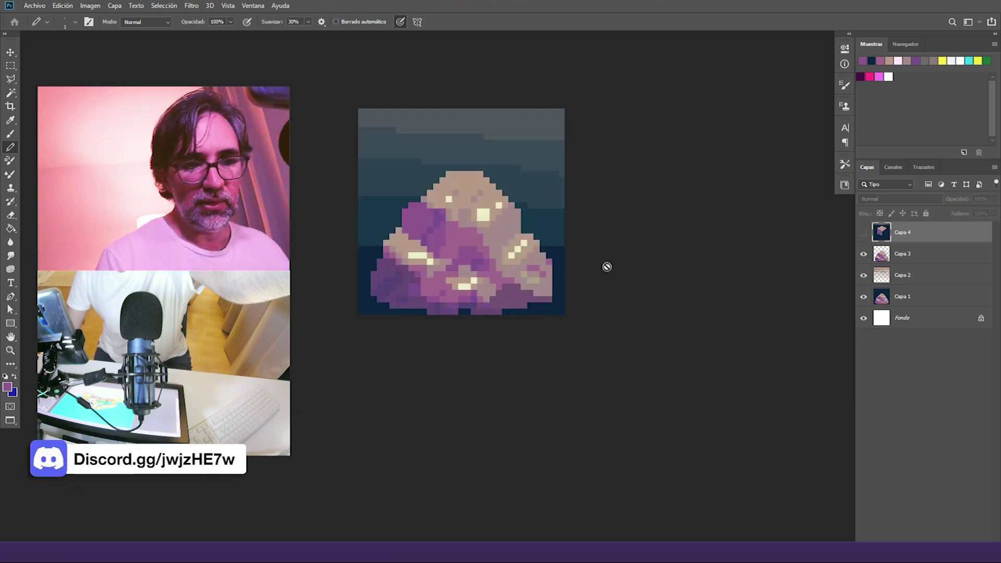
click(864, 233)
drag(412, 231, 468, 250)
drag(417, 229, 448, 241)
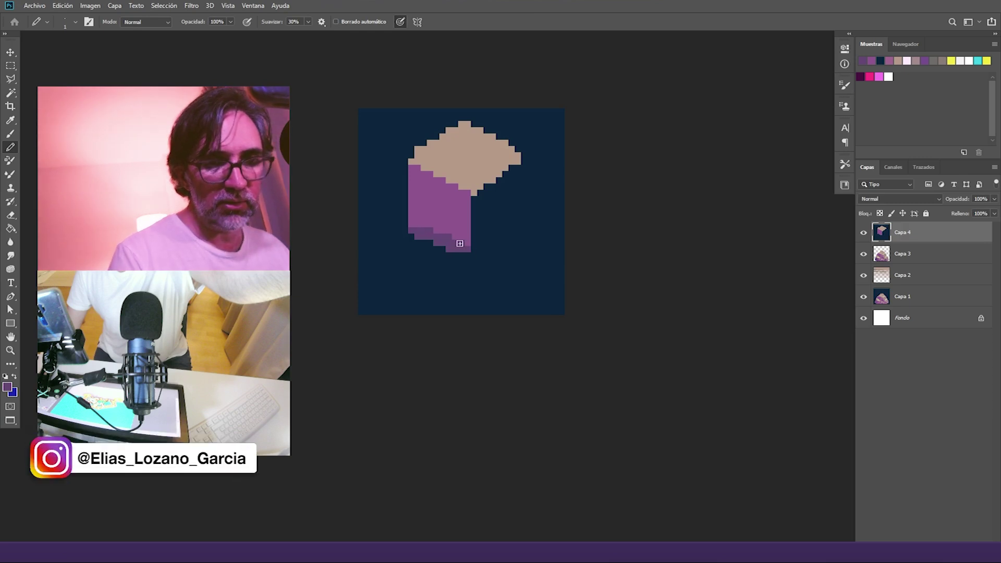
Step: Paint the cube's right face in the greyish mauve sampled from the rock's right facet
click(865, 235)
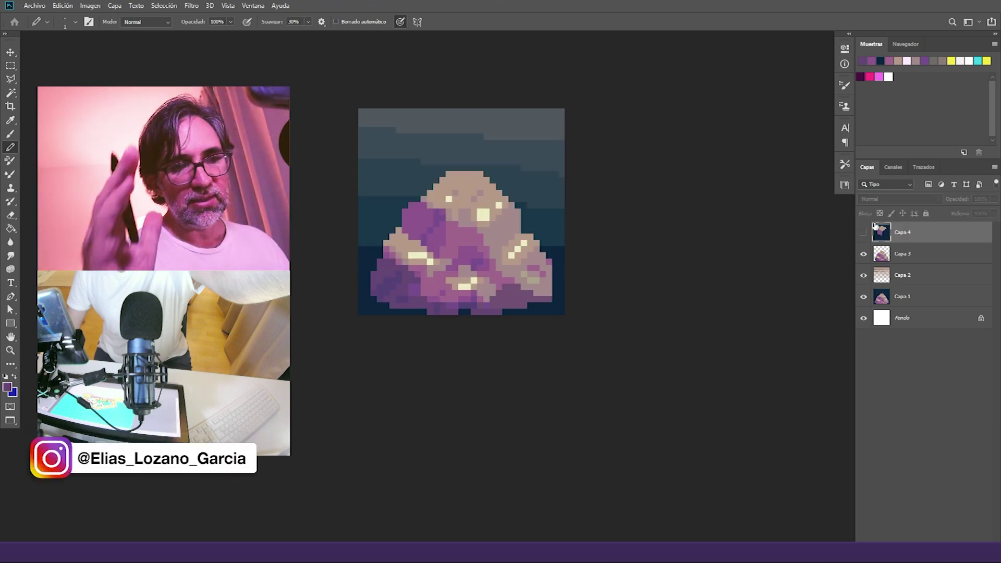
alt+click(509, 226)
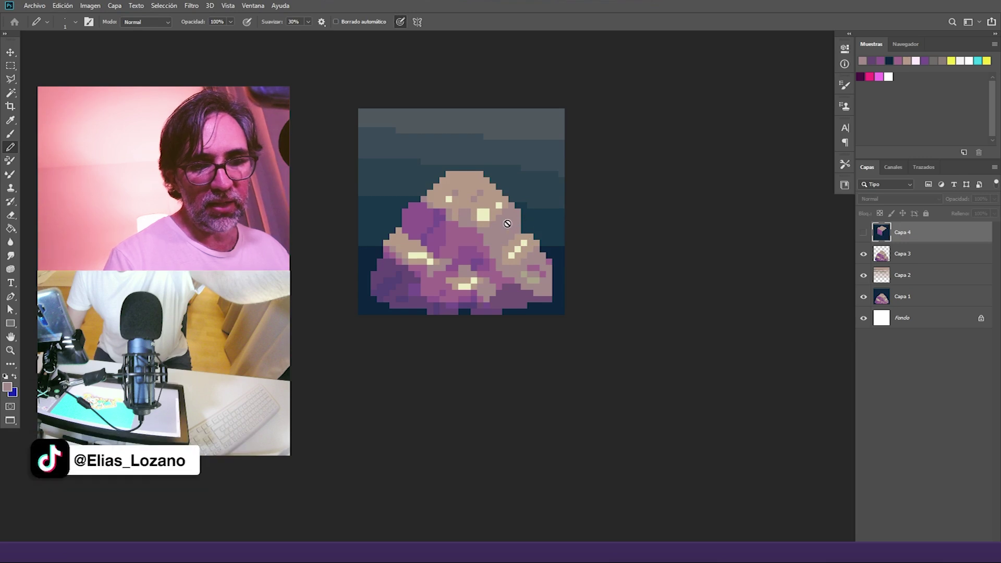
click(864, 233)
mouse_move(477, 203)
mouse_down()
mouse_move(478, 250)
mouse_move(513, 212)
mouse_move(520, 169)
mouse_move(480, 211)
mouse_move(481, 220)
mouse_move(511, 202)
mouse_move(477, 250)
mouse_move(510, 213)
mouse_move(519, 161)
mouse_move(479, 194)
mouse_move(489, 186)
mouse_move(478, 225)
mouse_up()
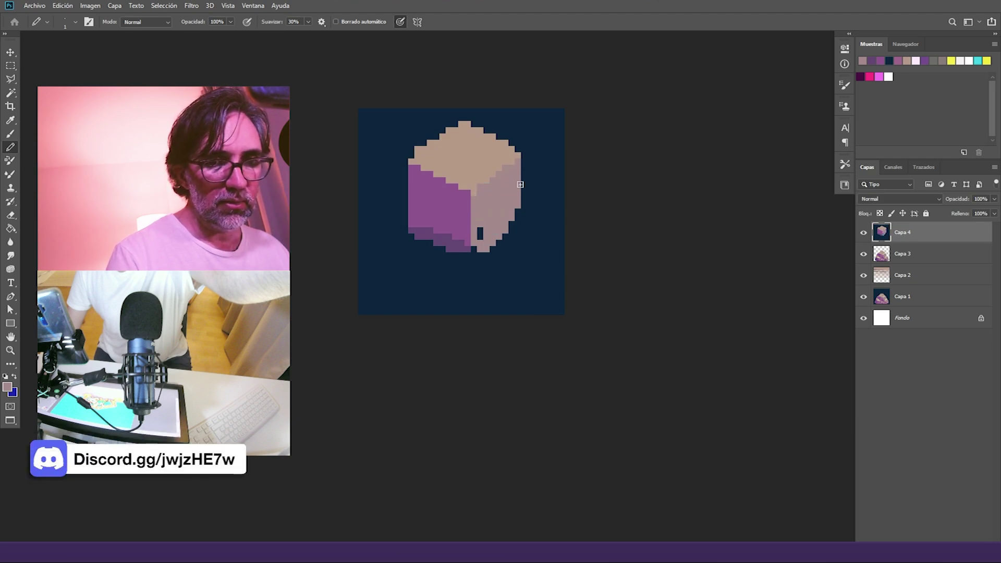
drag(500, 237, 475, 250)
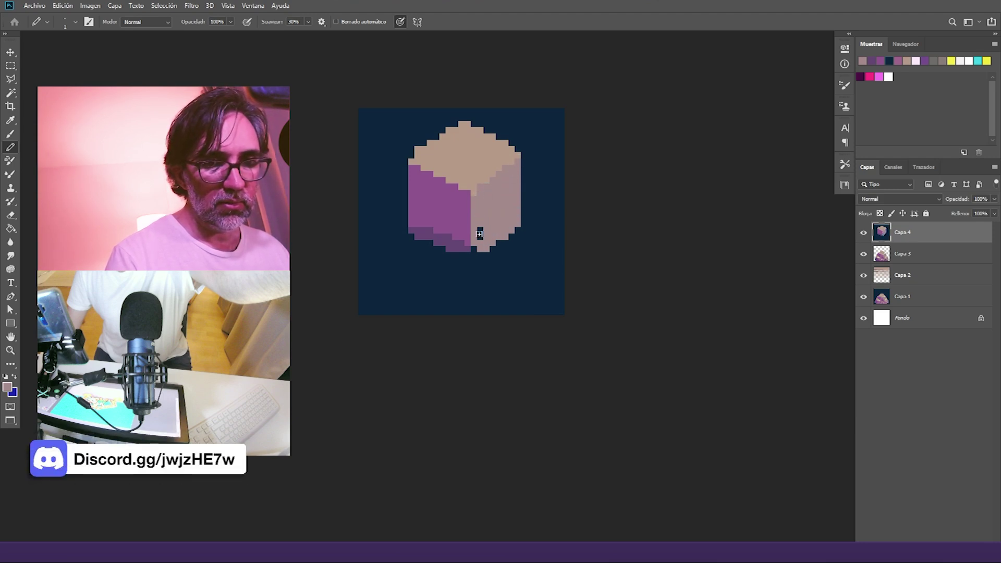
Step: Shade the lower edge of the cube's right face with dark purple sampled from the rock's base
click(864, 232)
alt+click(521, 303)
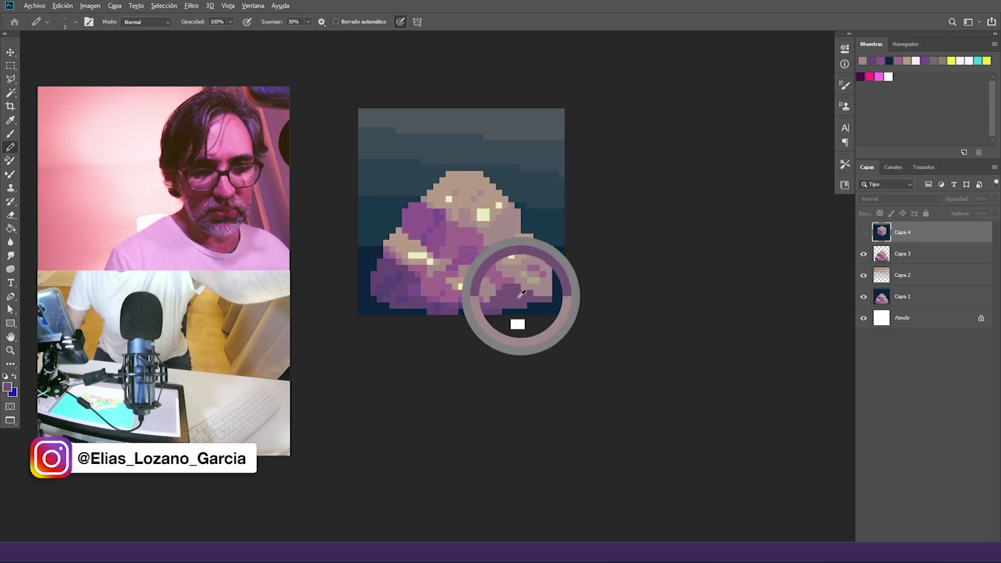
click(864, 234)
mouse_move(473, 249)
mouse_down()
mouse_move(517, 225)
mouse_move(462, 256)
mouse_up()
alt+click(462, 249)
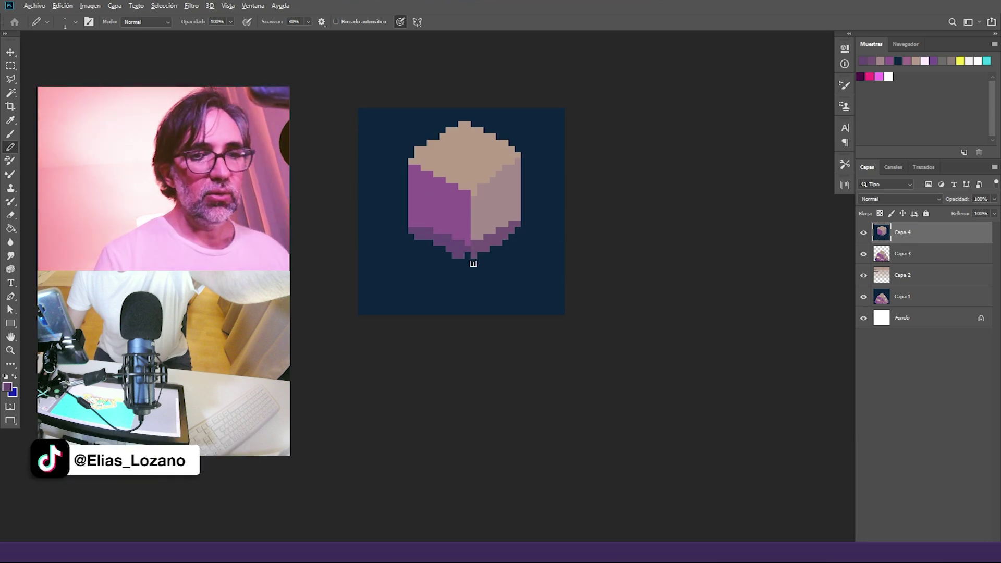
Step: Flatten the cube's front top corner with sampled mauve, and blend mauve into the purple front edge at 50% pencil opacity
alt+click(499, 198)
drag(450, 181, 482, 181)
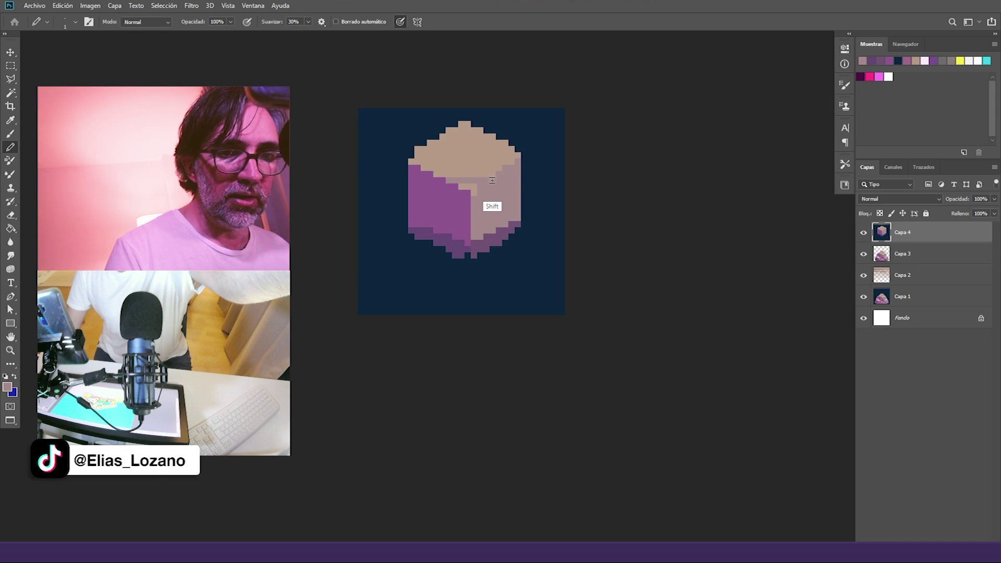
alt+click(453, 220)
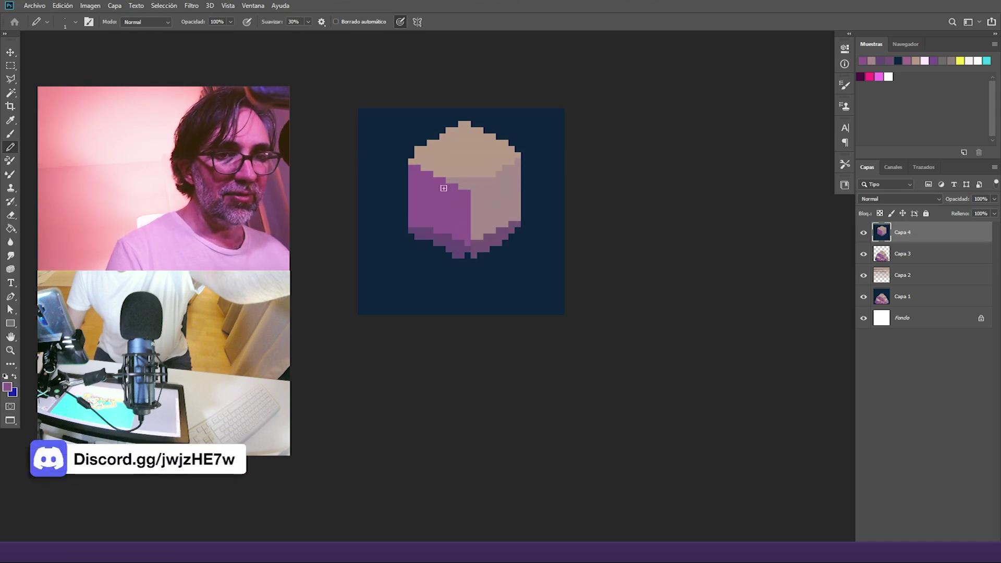
click(225, 21)
text(50)
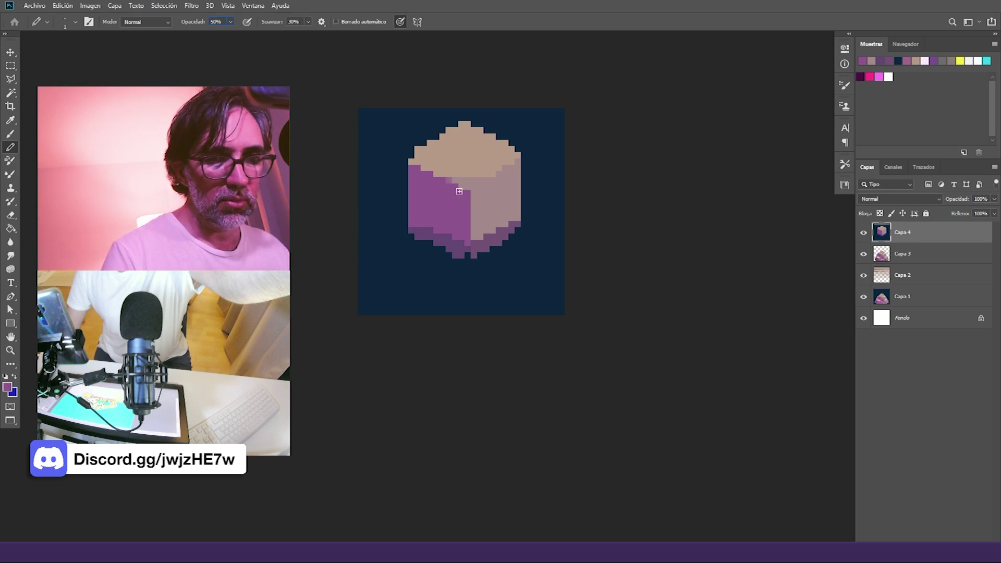
alt+click(472, 217)
mouse_move(462, 217)
mouse_down()
mouse_move(468, 190)
mouse_move(470, 208)
mouse_up()
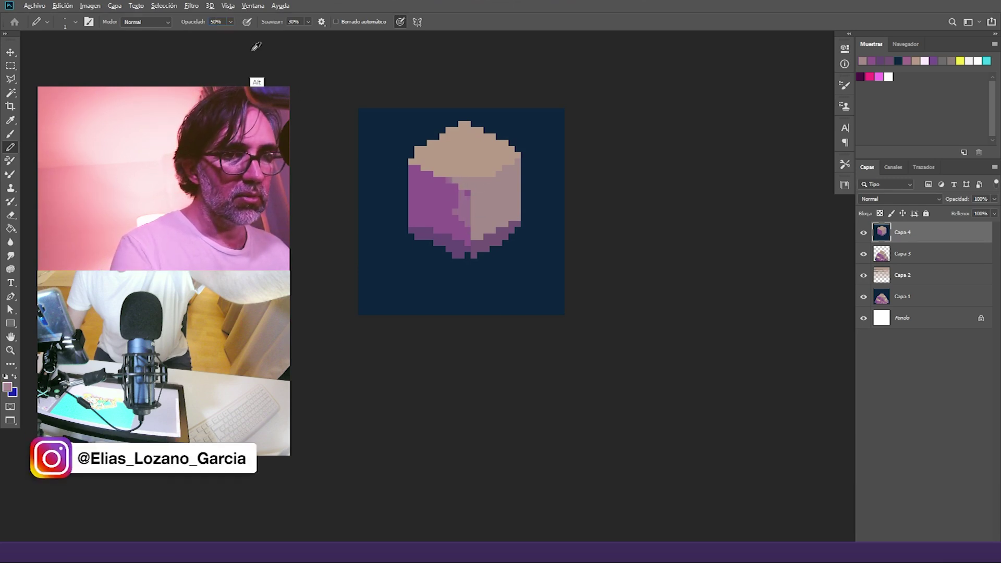
Step: Restore the pencil opacity to 100% and paint a vertical bevel along the cube's front edge in the sampled intermediate mauve
drag(230, 22, 261, 34)
alt+click(473, 184)
alt+click(461, 196)
mouse_move(450, 181)
mouse_down()
mouse_move(448, 249)
mouse_move(466, 182)
mouse_up()
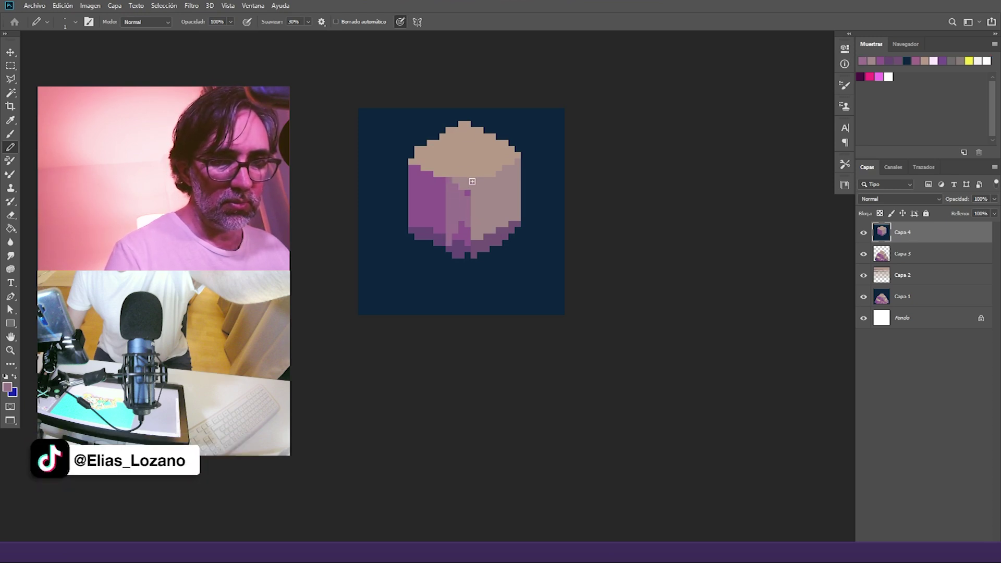
drag(477, 234, 477, 188)
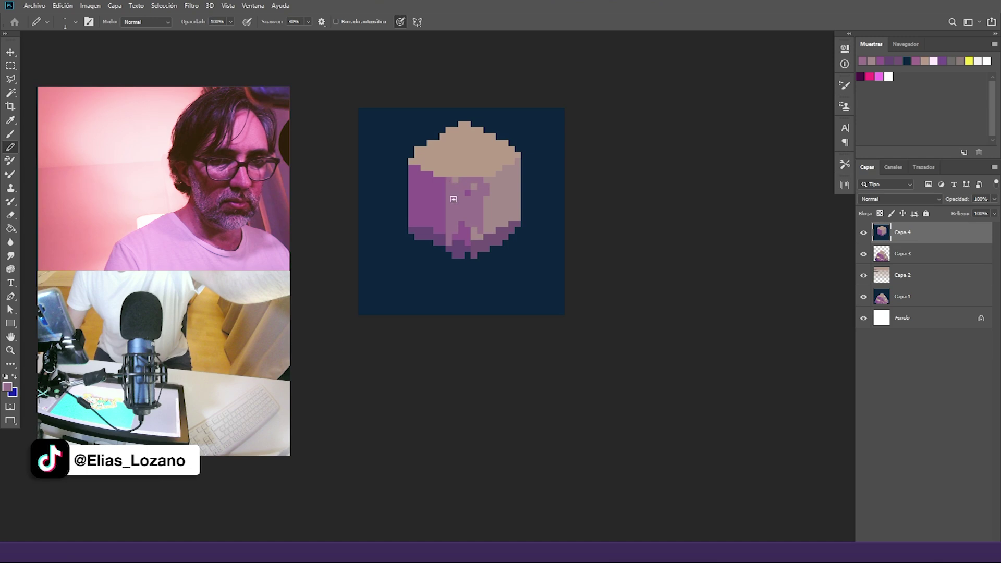
click(474, 231)
drag(459, 240, 468, 242)
click(462, 224)
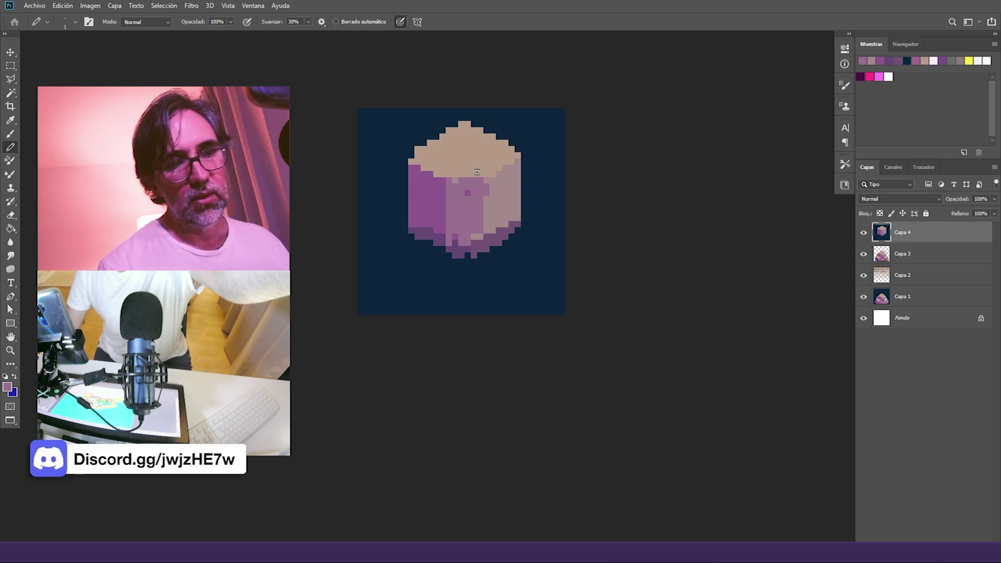
Step: Move the cube to the canvas's upper-left corner and delete everything on its layer below the top strip
key(v)
drag(496, 258, 423, 190)
key(m)
drag(340, 326, 574, 146)
key(Delete)
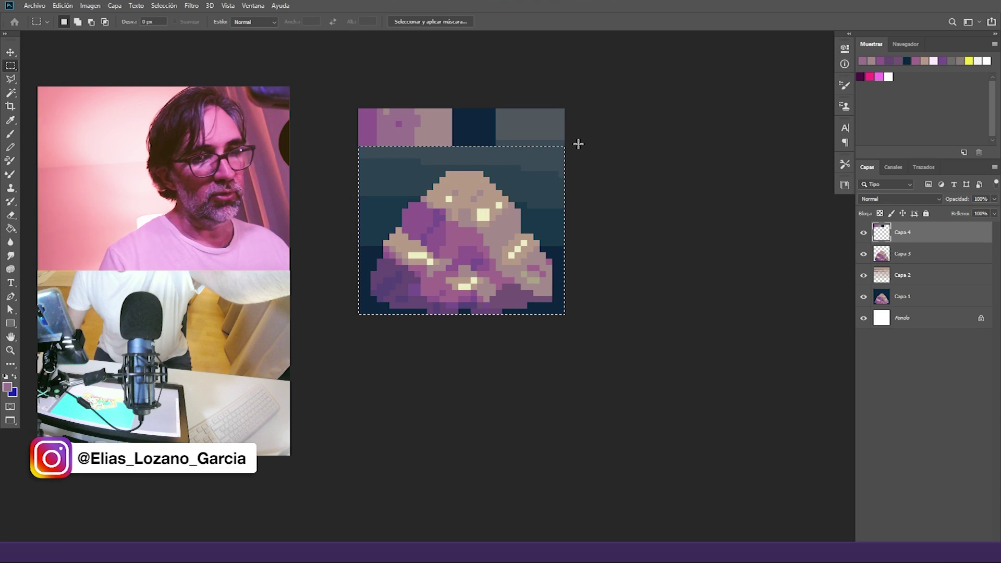
key(ctrl+d)
key(v)
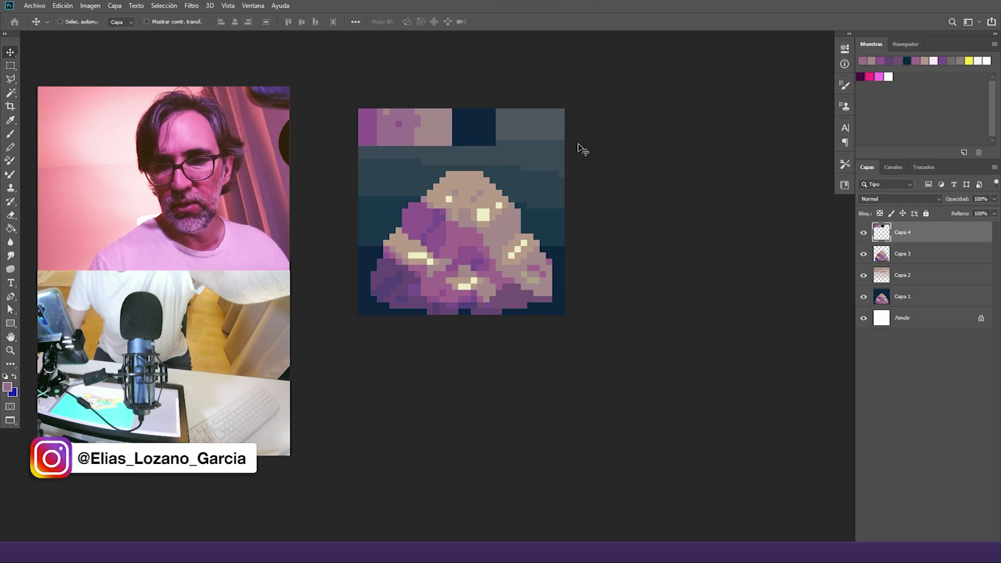
Step: Bevel the left purple facet and the lower-right seam of the rock on Capa 3 with sampled mauve and purple pencil strokes
click(902, 256)
key(b)
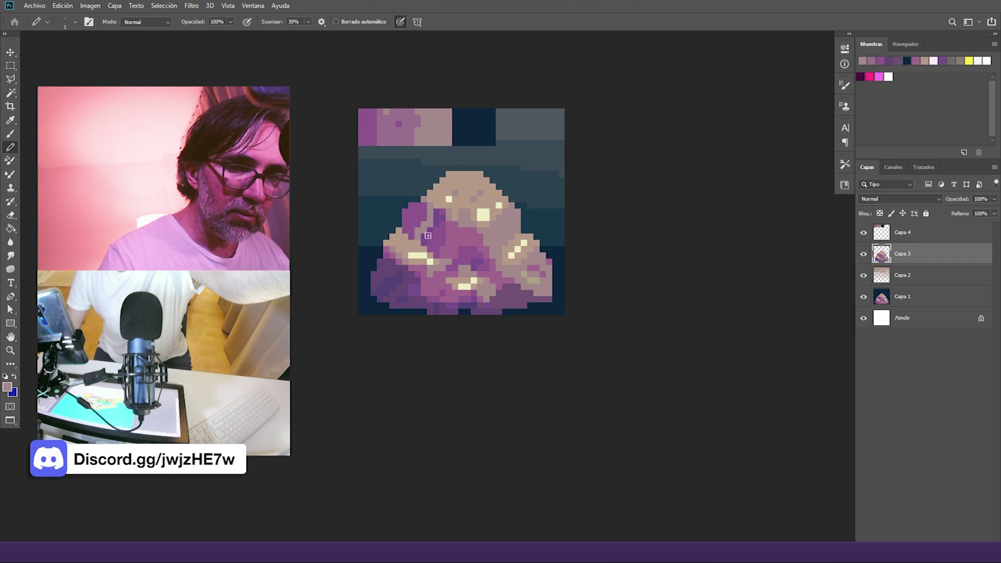
alt+click(427, 208)
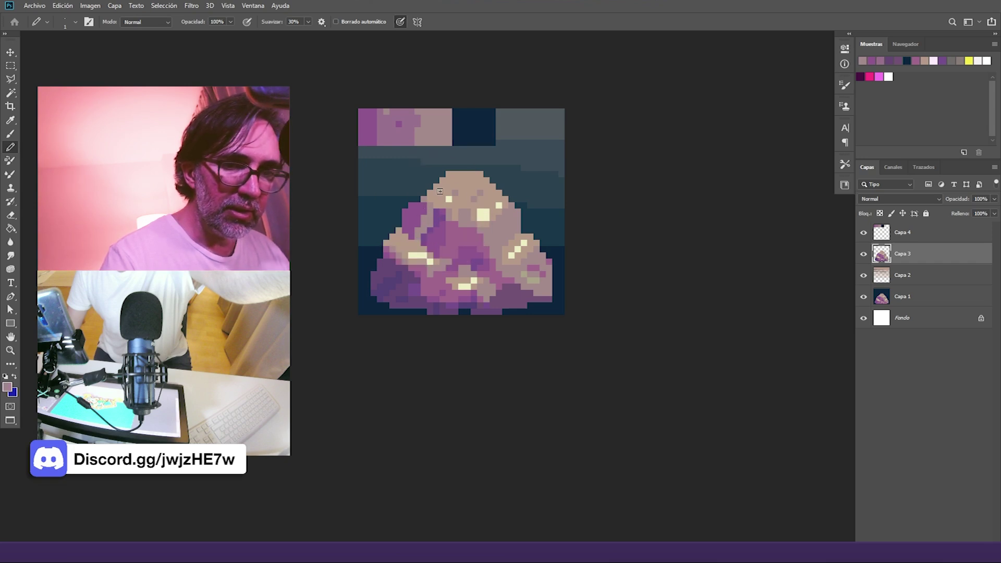
alt+click(434, 258)
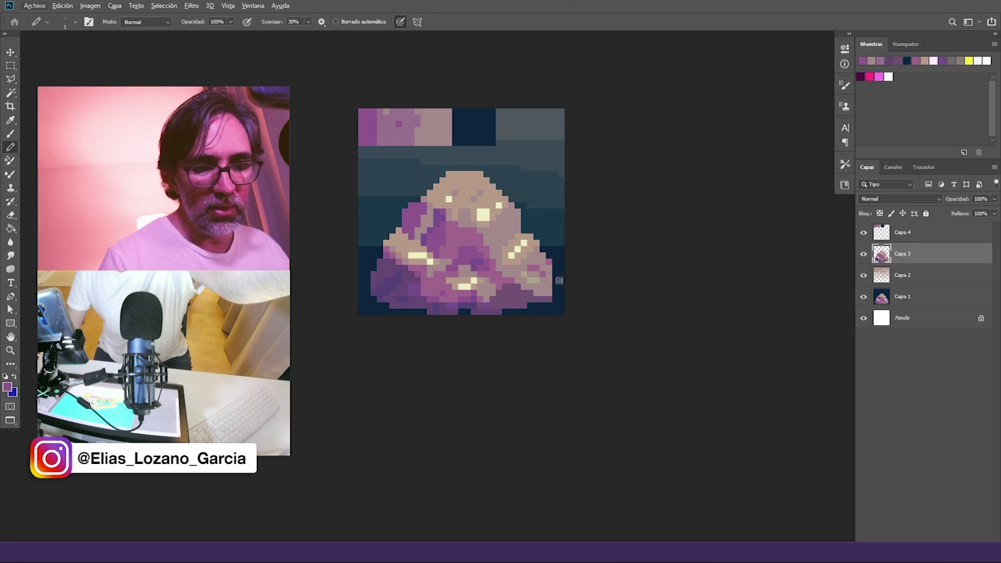
alt+click(500, 271)
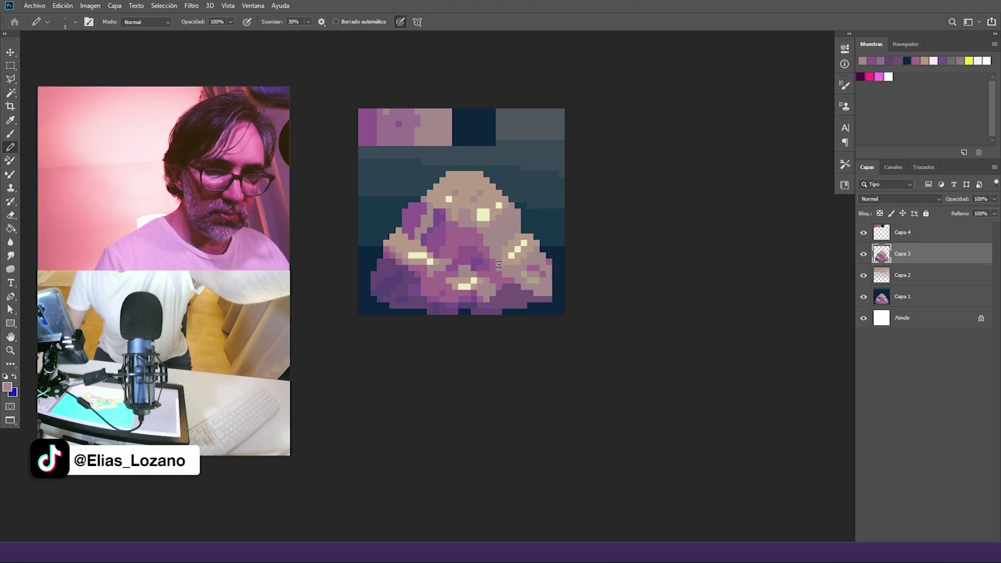
alt+click(368, 123)
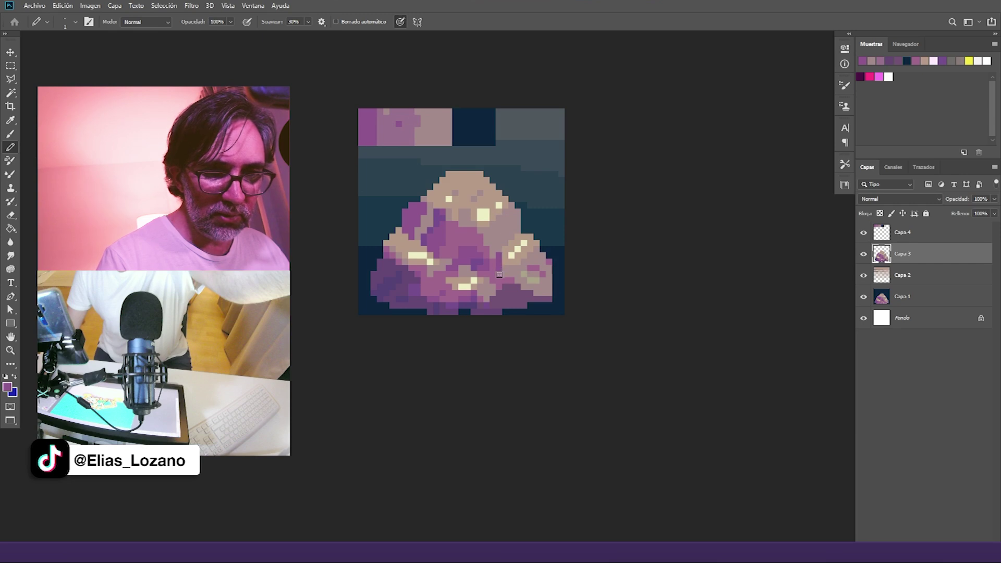
Step: Fill the rock's central purple facet with the intermediate mauve sampled from the cube strip
alt+click(392, 129)
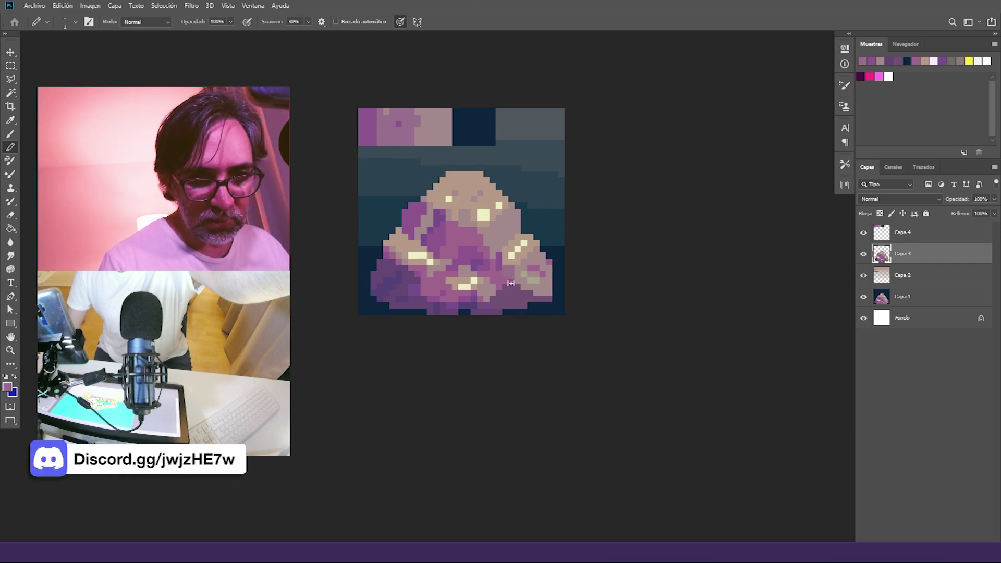
key(g)
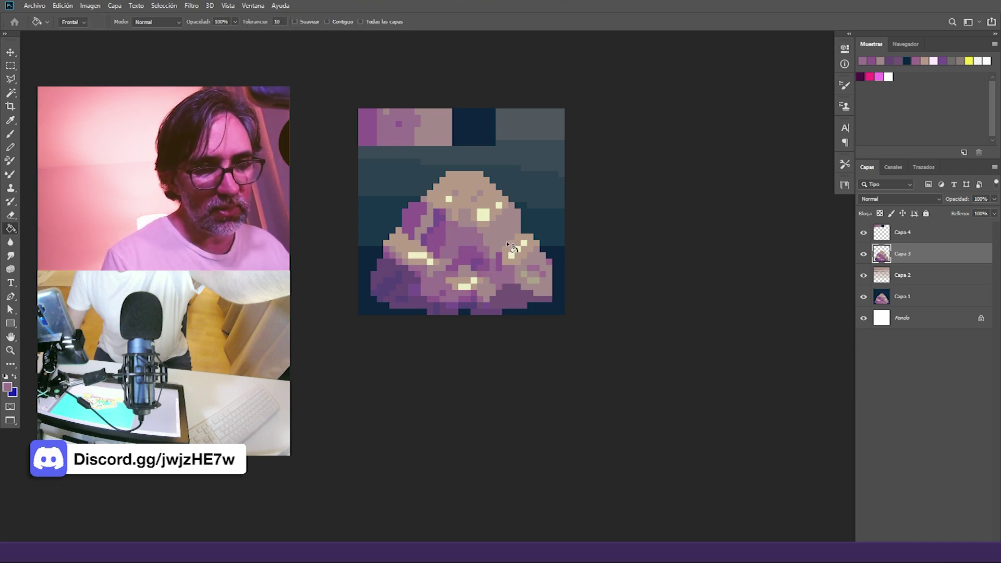
key(b)
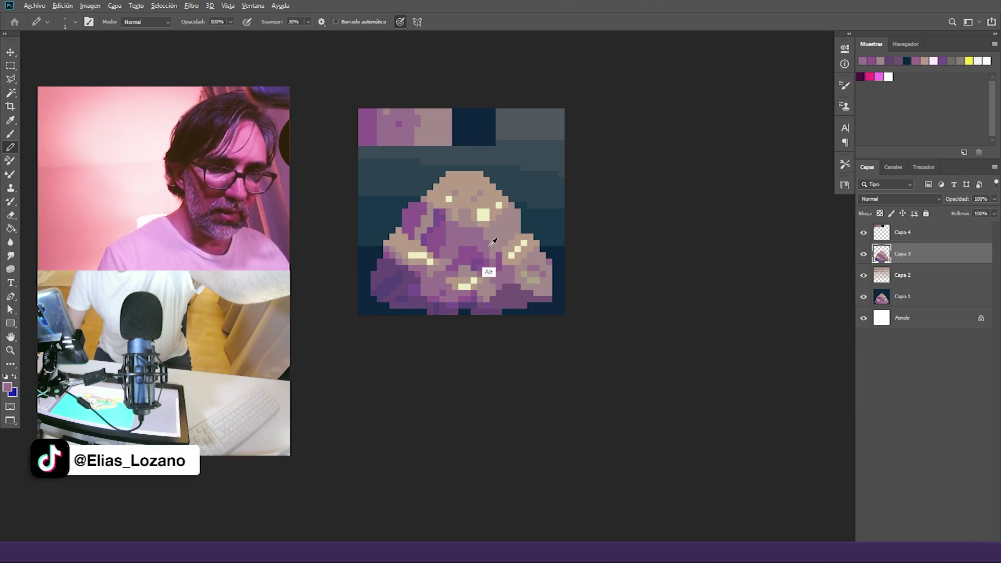
Step: Retouch the central crevice and the left facet's dark shadow patch with purple and mauve tones sampled from the rock
alt+click(479, 262)
click(480, 256)
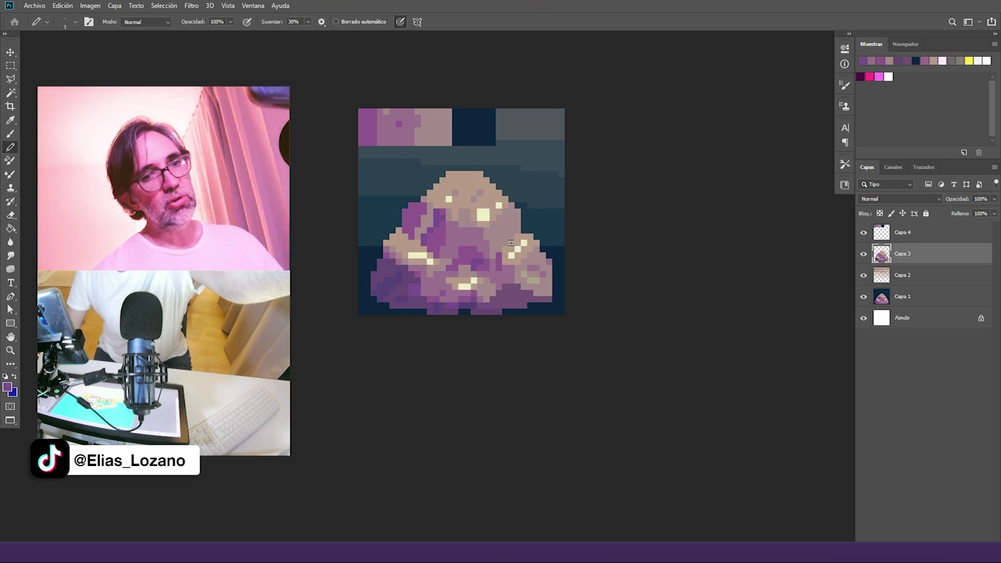
alt+click(430, 206)
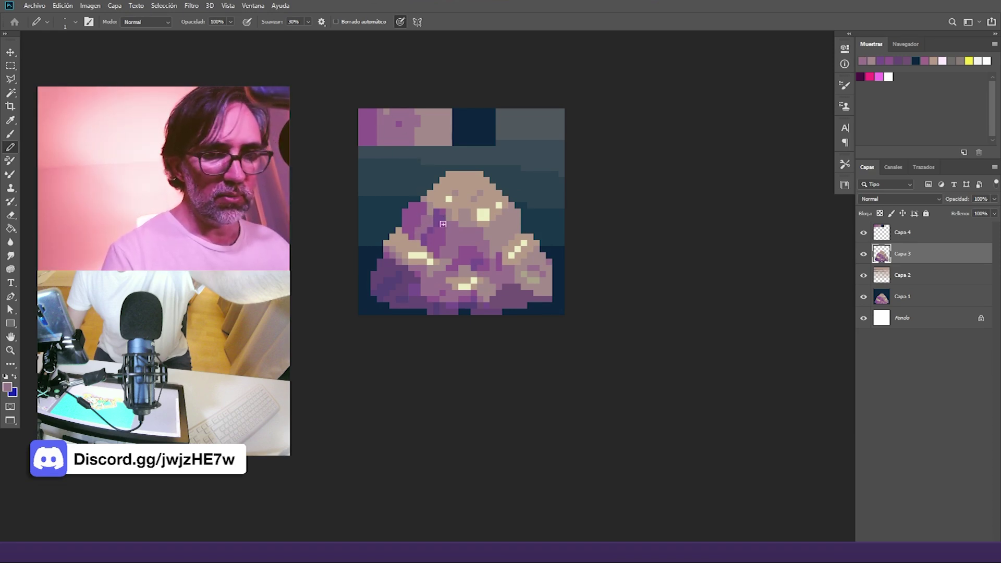
alt+click(441, 228)
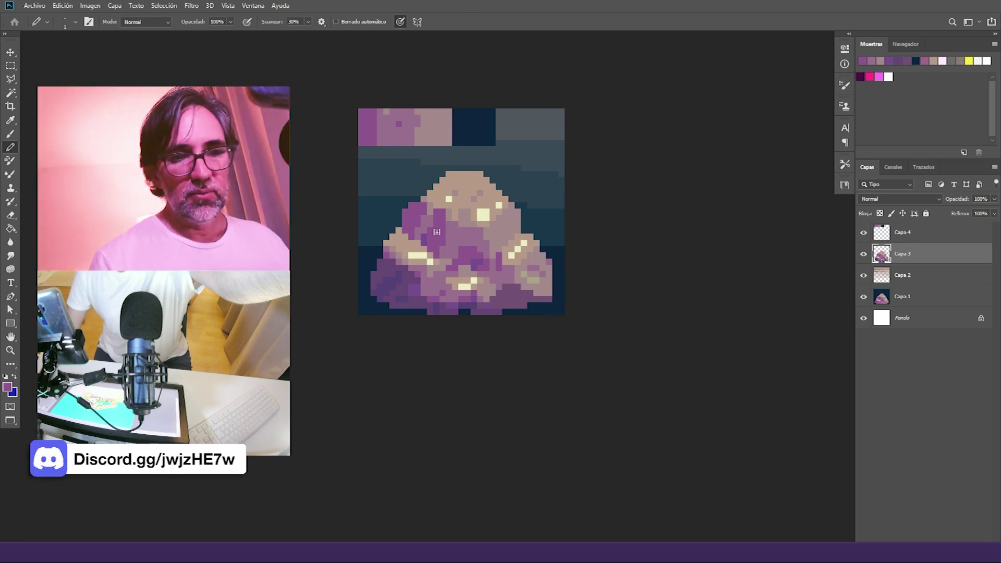
Step: Hide the Capa 4 cube strip and merge Capa 2 with Capa 3
click(864, 233)
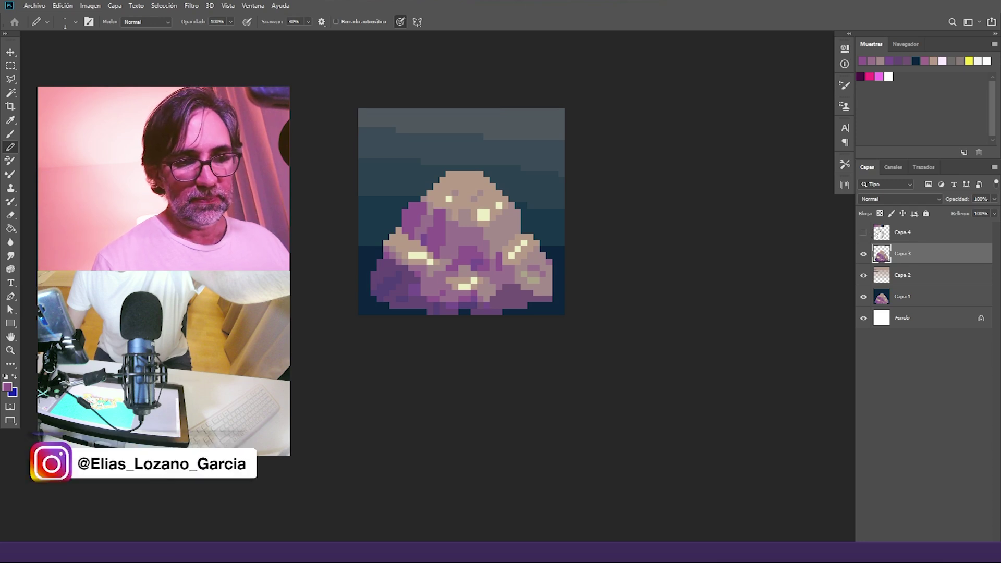
click(907, 279)
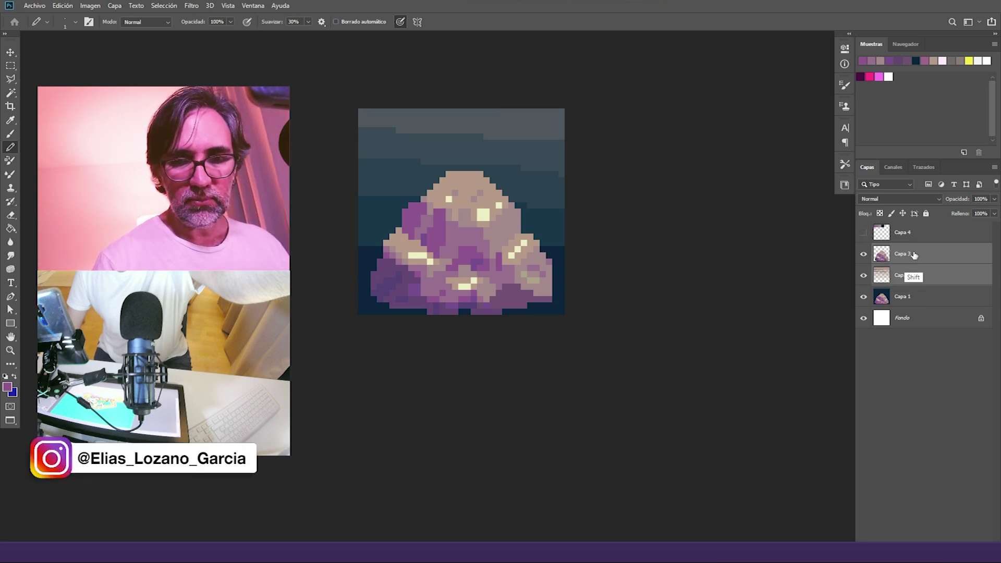
key(Delete)
Step: Compare the reworked rock with the original by repeatedly toggling Capa 3's visibility, including in full-screen view
click(864, 254)
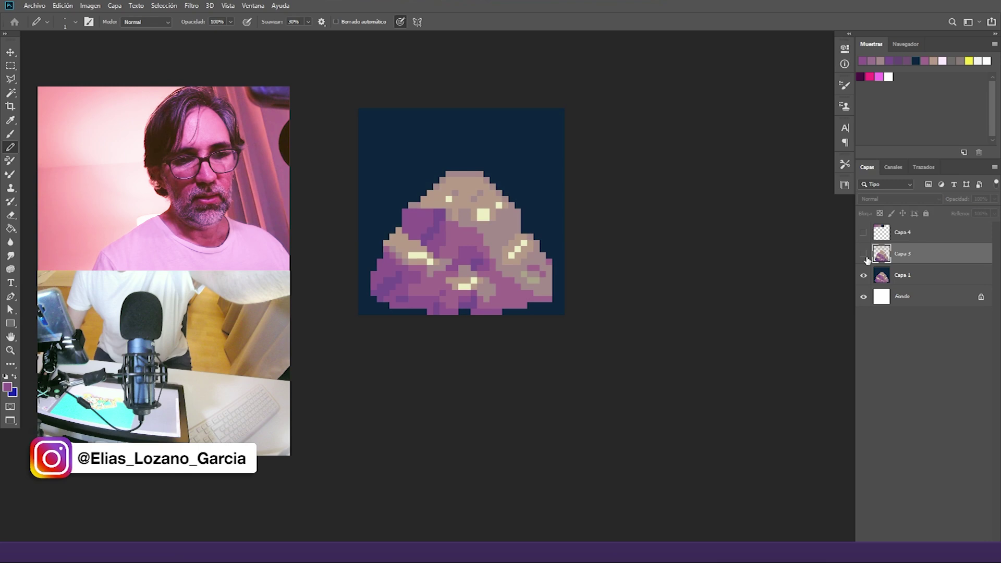
click(865, 255)
click(866, 257)
click(866, 258)
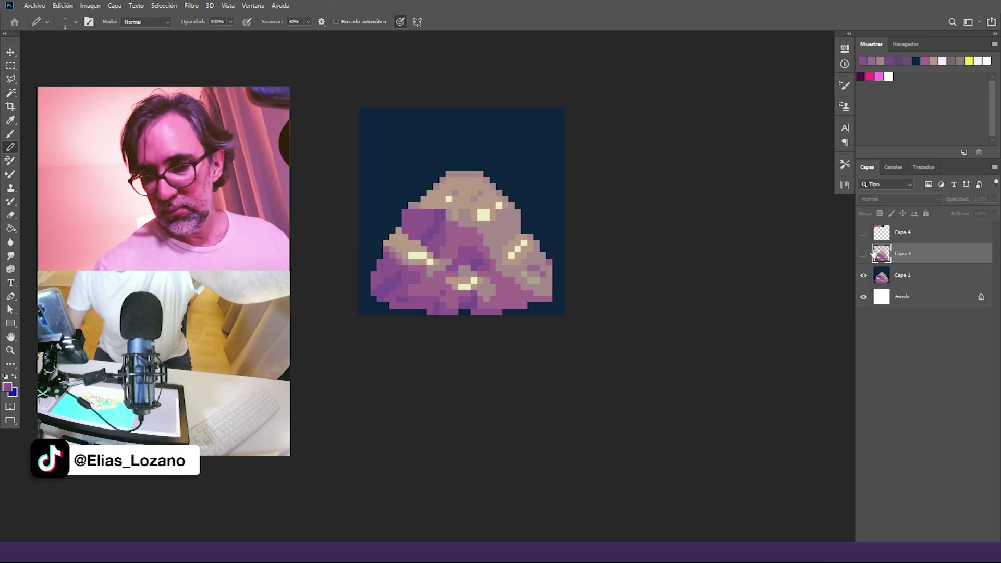
key(f)
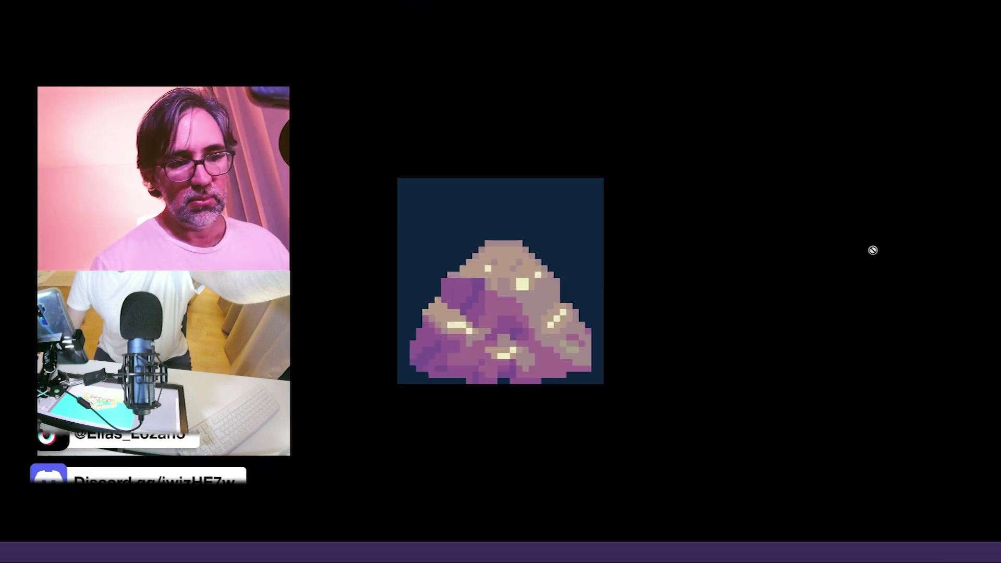
key(f)
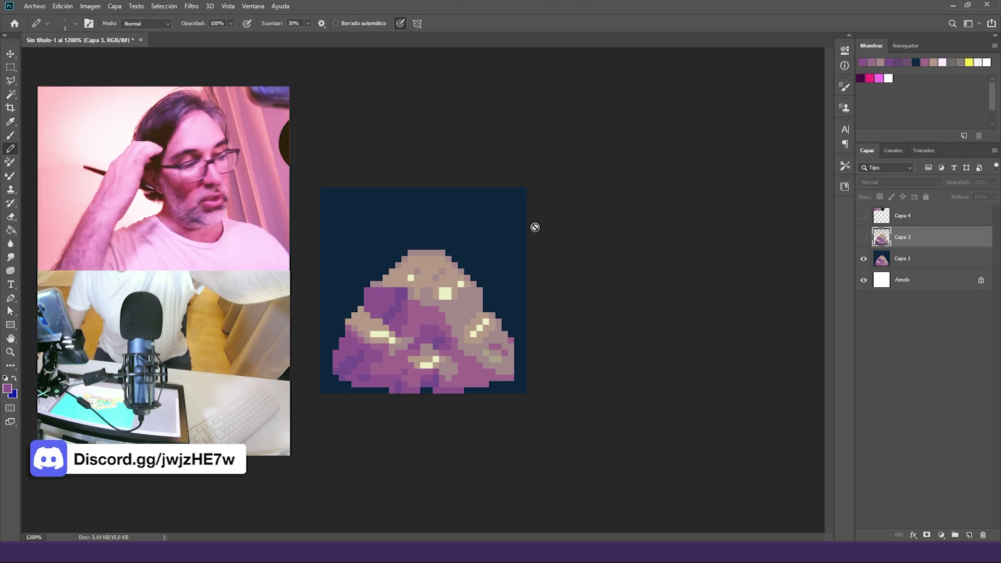
key(f)
drag(518, 346, 485, 223)
click(864, 254)
click(865, 258)
click(865, 263)
click(865, 262)
click(865, 263)
click(865, 267)
click(865, 267)
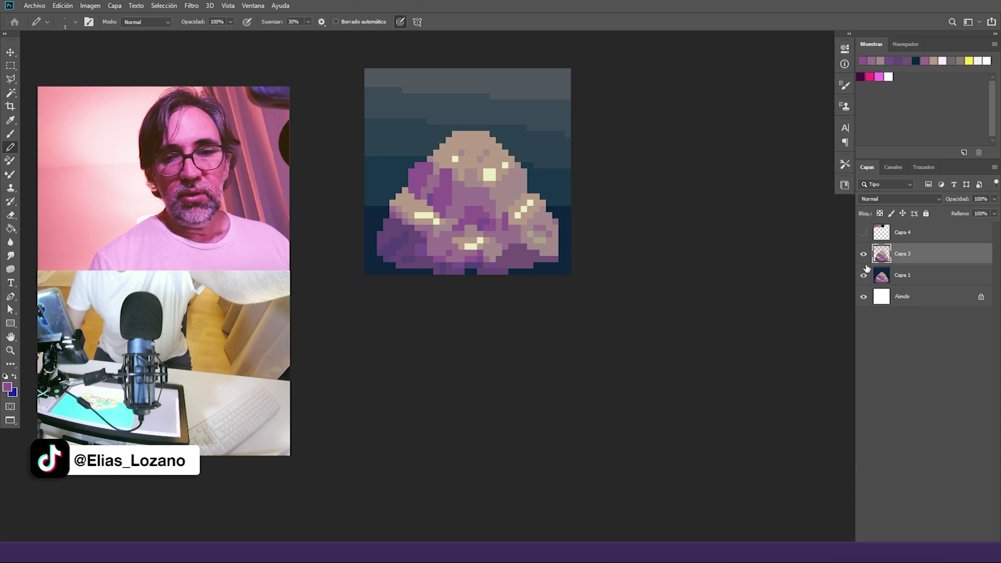
Step: Lighten the rock's top edge on a new layer with the pale yellow sampled from its highlights, at 19% pencil opacity
alt+click(490, 177)
drag(481, 216, 482, 244)
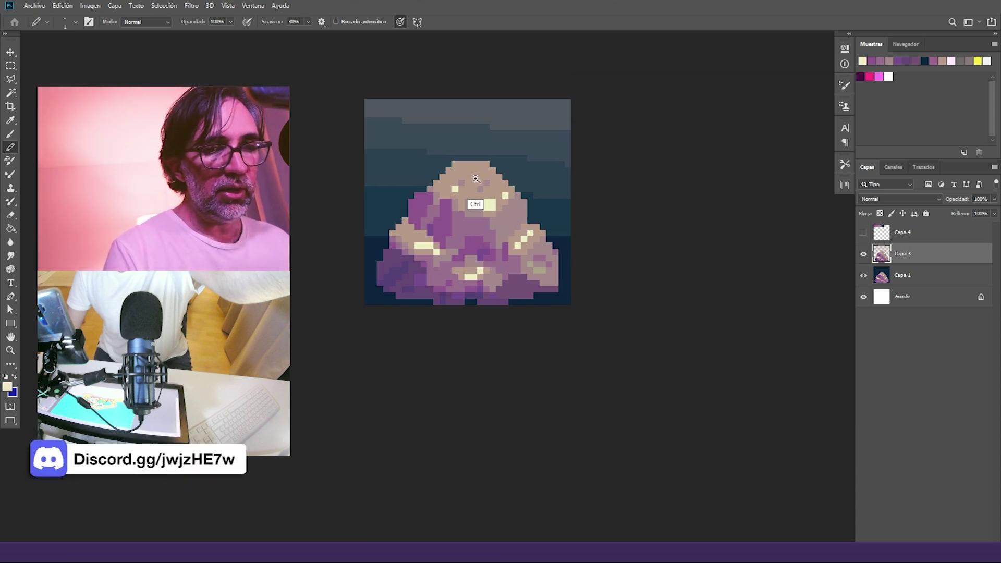
scroll(476, 206, up, 2)
drag(230, 21, 192, 34)
click(964, 555)
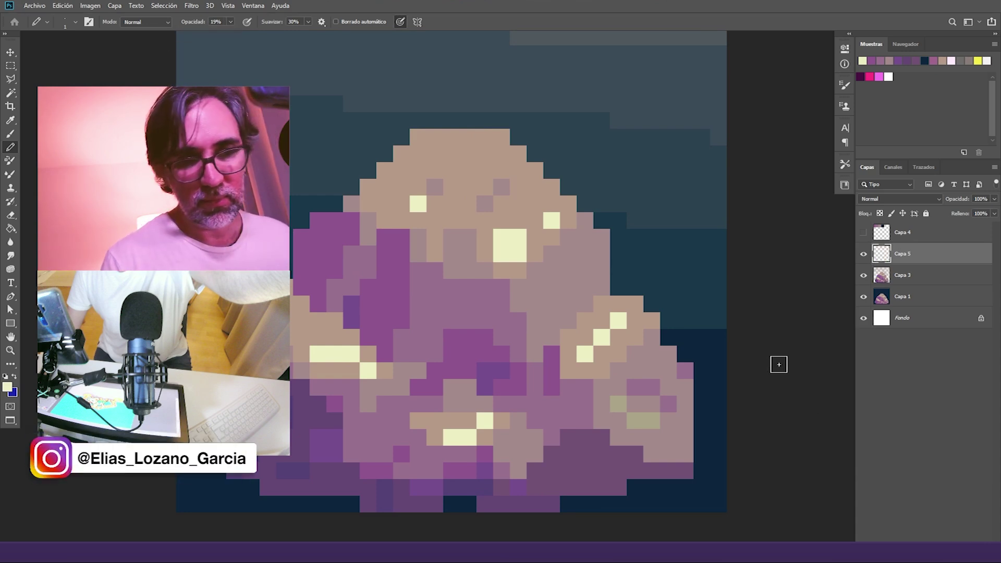
click(384, 170)
click(402, 154)
drag(427, 134, 507, 135)
drag(410, 152, 537, 154)
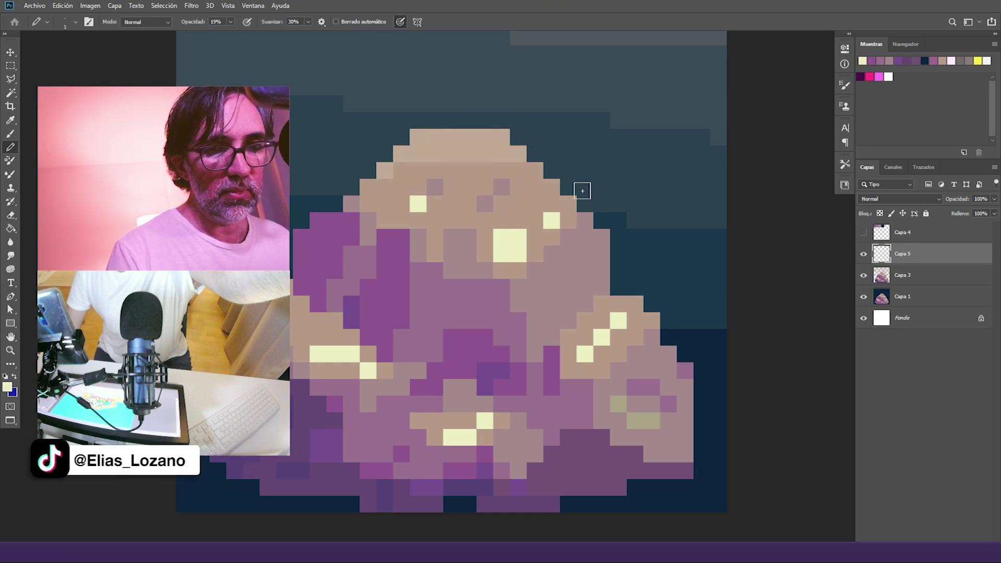
click(537, 173)
click(554, 187)
Step: Restore the pencil opacity to 100% and soften the upper edge of the rock's left beige ledge with sampled mauve
key(0)
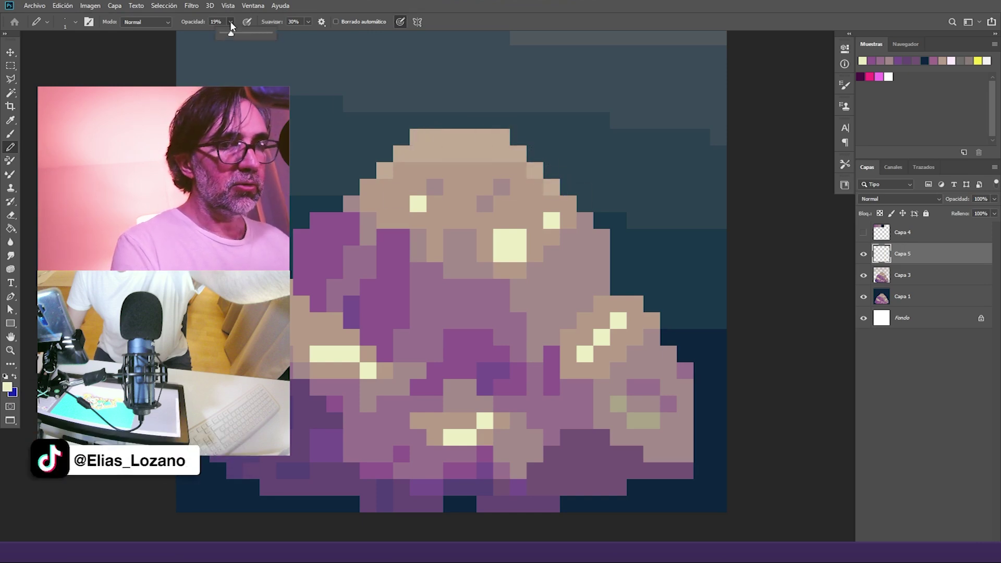
alt+click(599, 314)
alt+click(599, 314)
drag(596, 328, 529, 230)
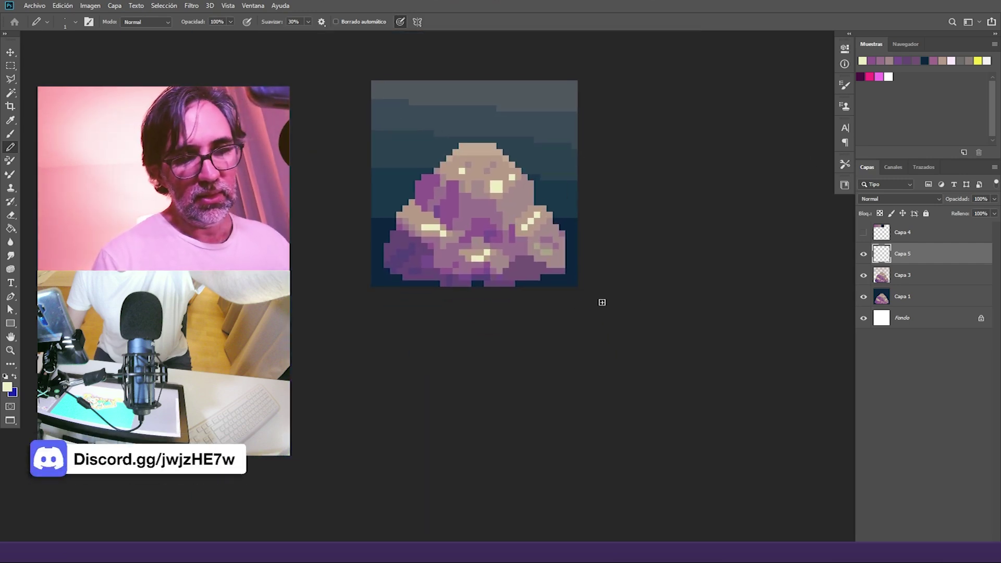
ctrl+click(447, 226)
alt+click(443, 266)
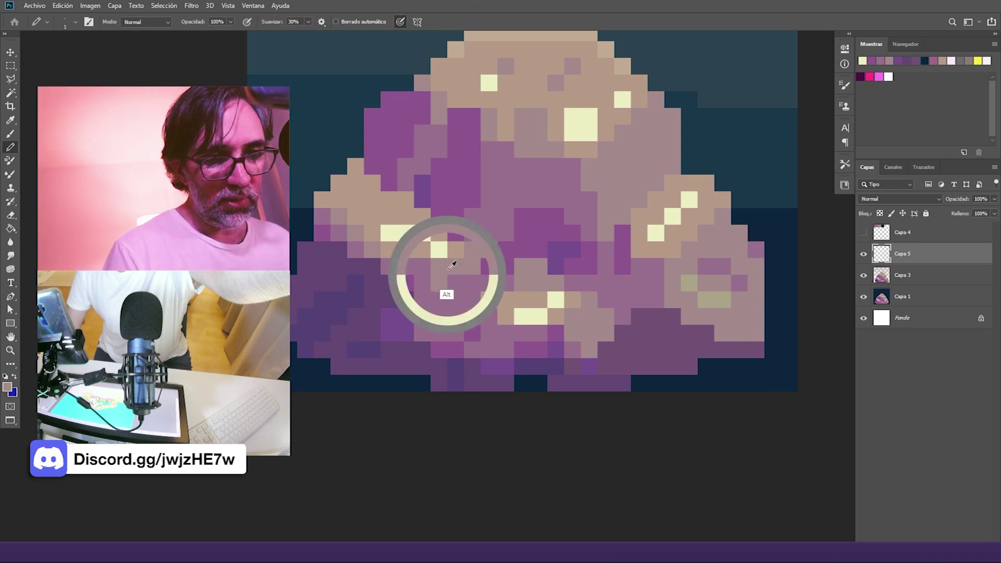
drag(360, 171, 436, 221)
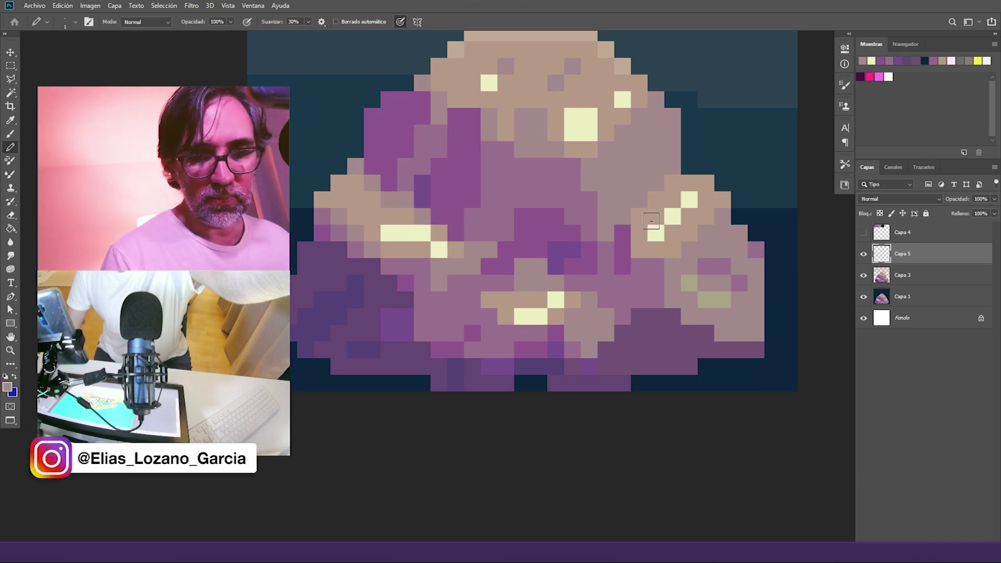
ctrl+alt+click(527, 301)
ctrl+alt+click(535, 313)
drag(537, 300, 486, 260)
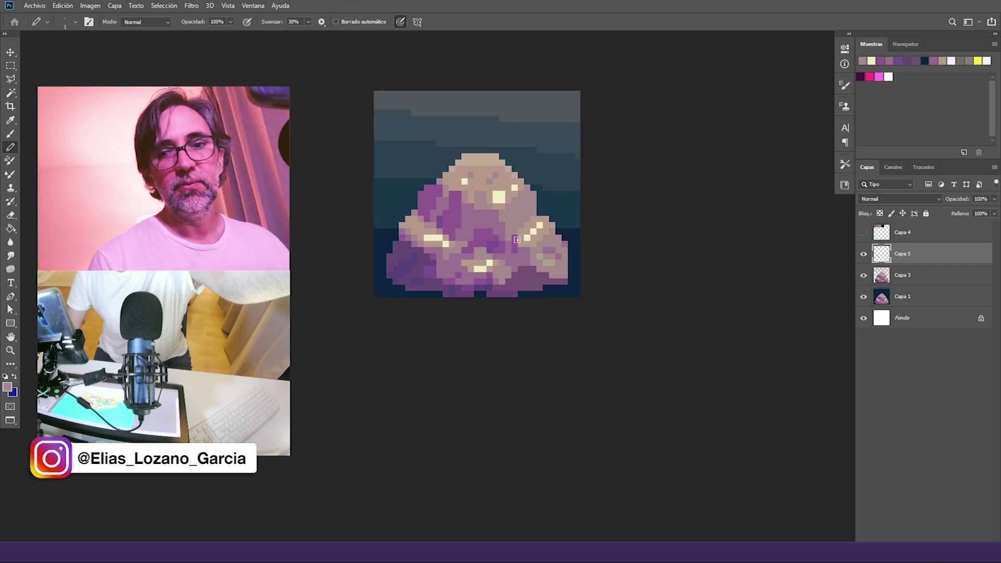
Step: Merge Capa 3, Capa 5 and Capa 4 into one layer and compare it with the original by toggling its visibility
double_click(898, 273)
shift+click(908, 240)
key(ctrl+e)
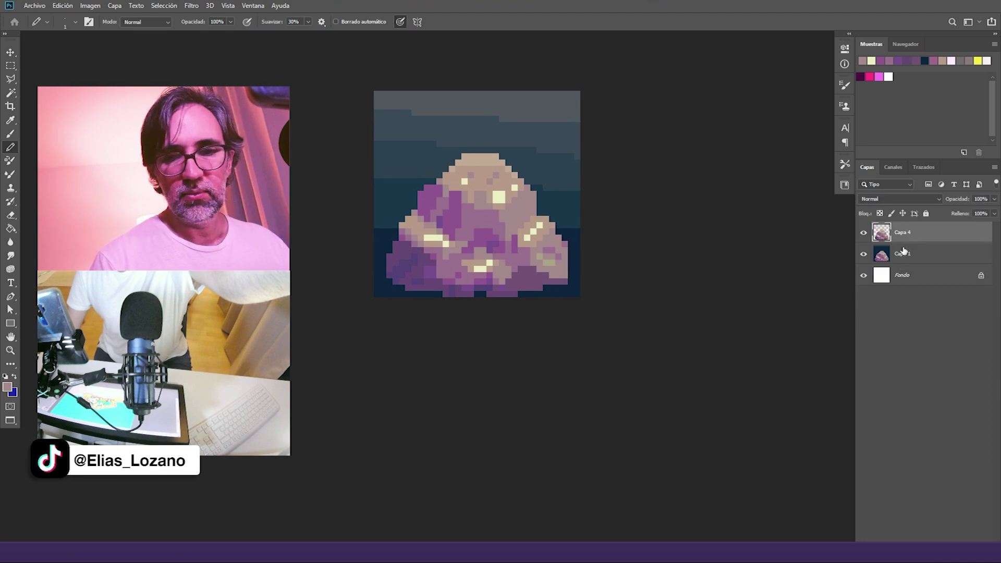
click(864, 234)
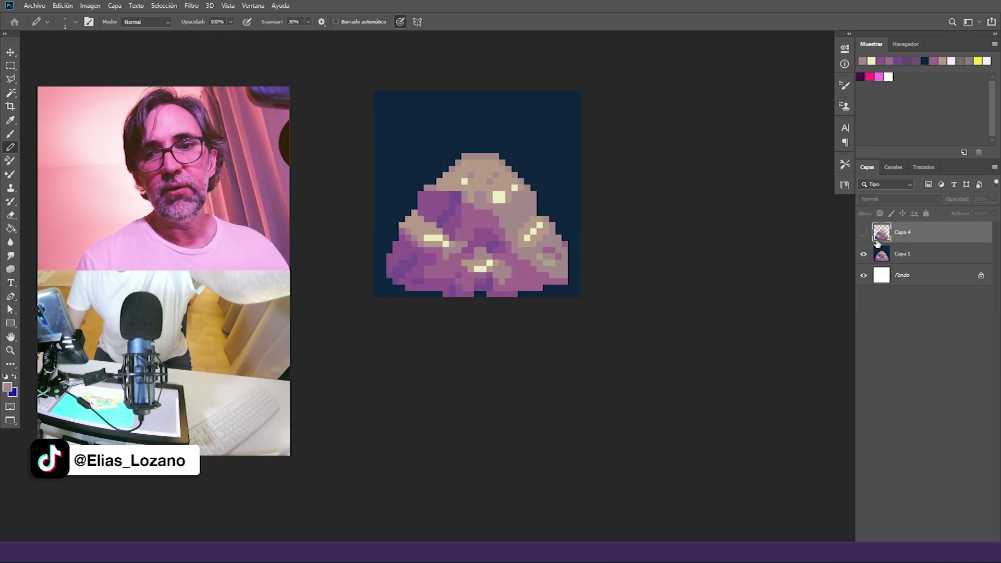
click(863, 234)
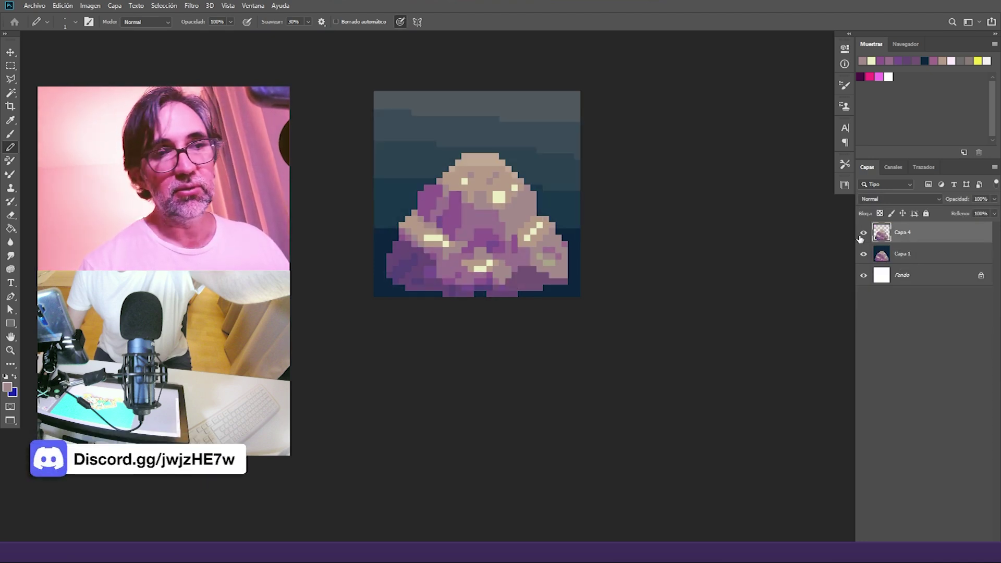
Step: Save the rock drawing as 017 in the Tiktok folder as a Photoshop file with layers
key(ctrl+shift+s)
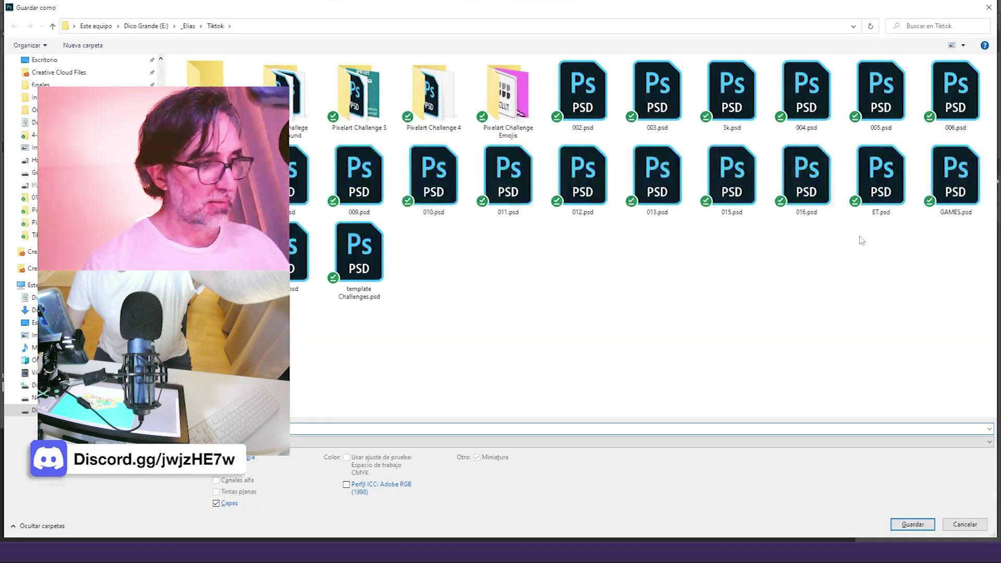
text(01)
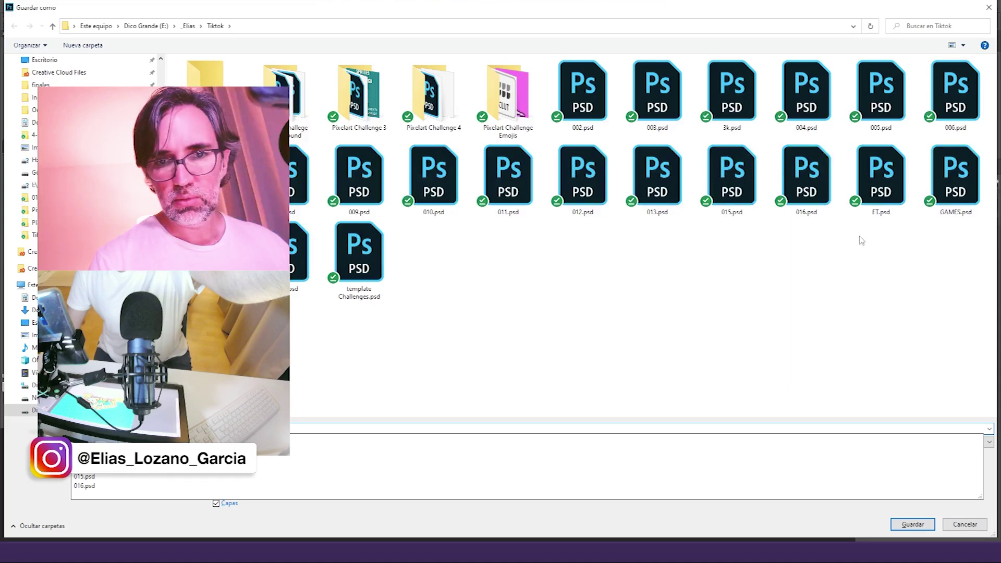
text(7)
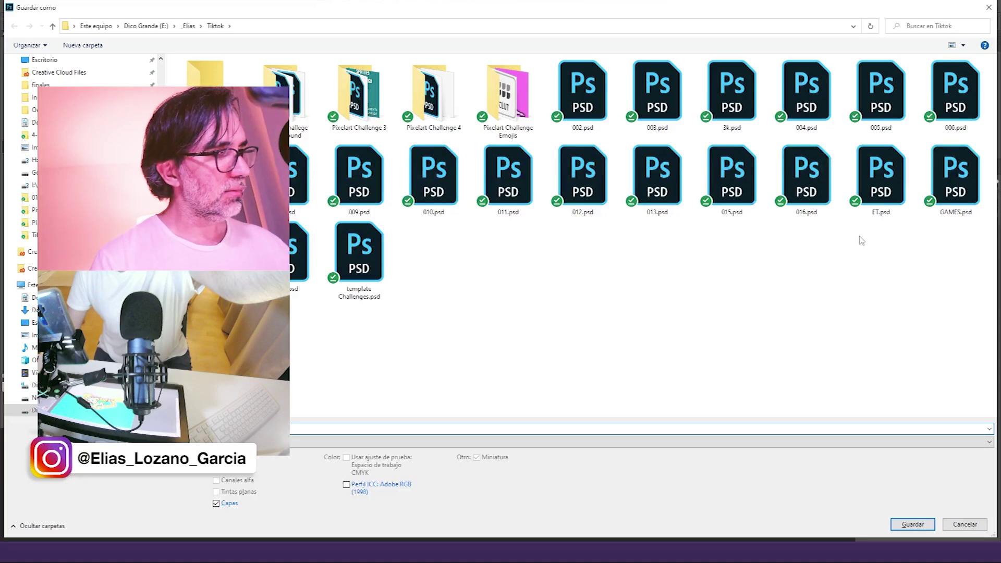
key(Return)
key(Return)
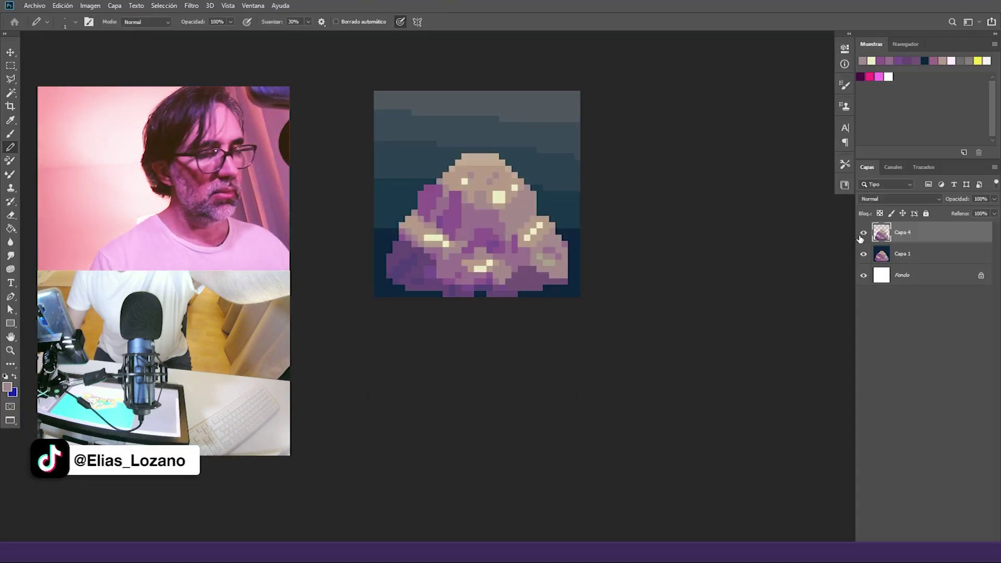
Step: Close the rock document and switch to the Chrome window showing the piedra2.png submission
key(ctrl+w)
mouse_move(373, 553)
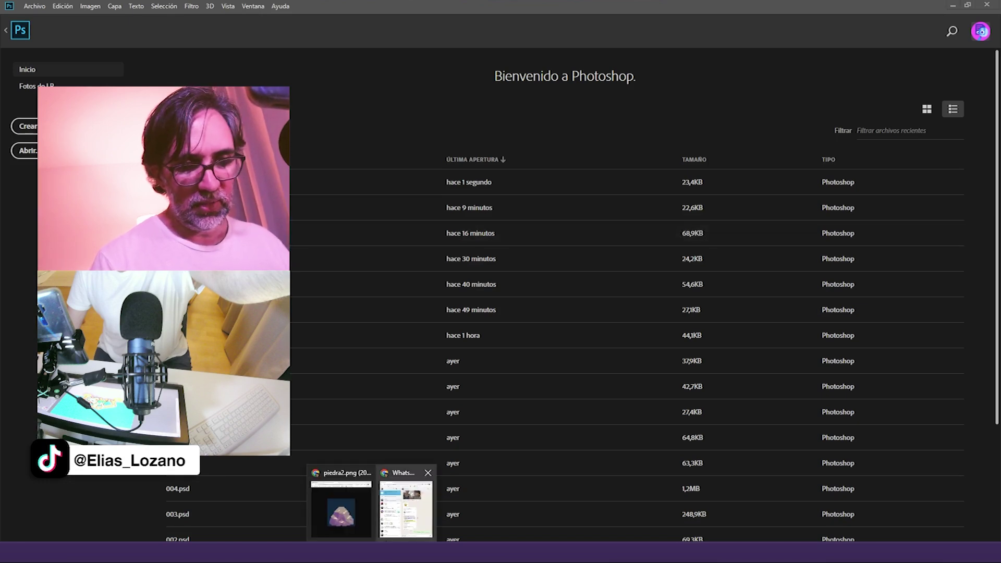
click(346, 518)
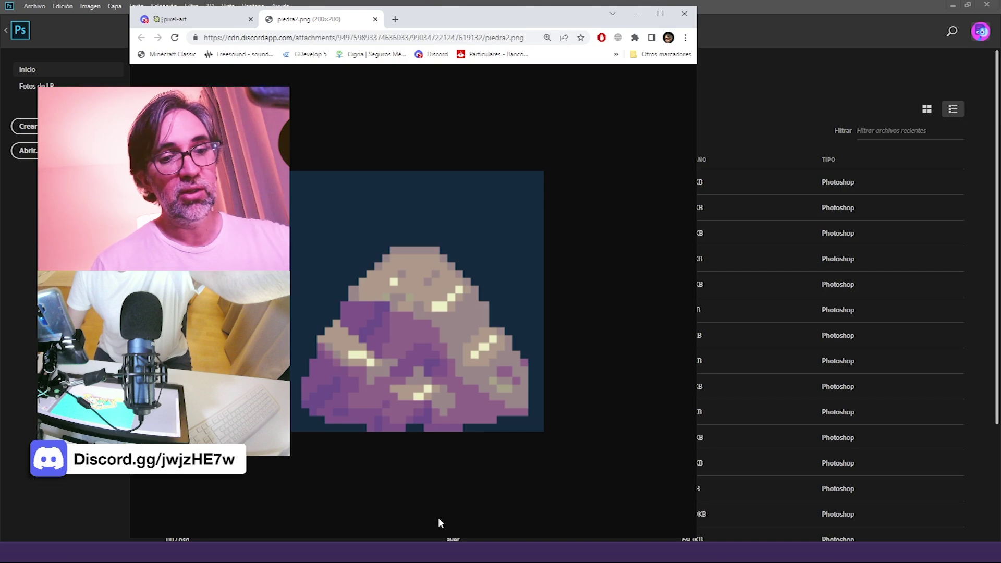
Step: Close the piedra2.png tab and its preview, and find the caped character submission in the pixel-art channel
click(375, 19)
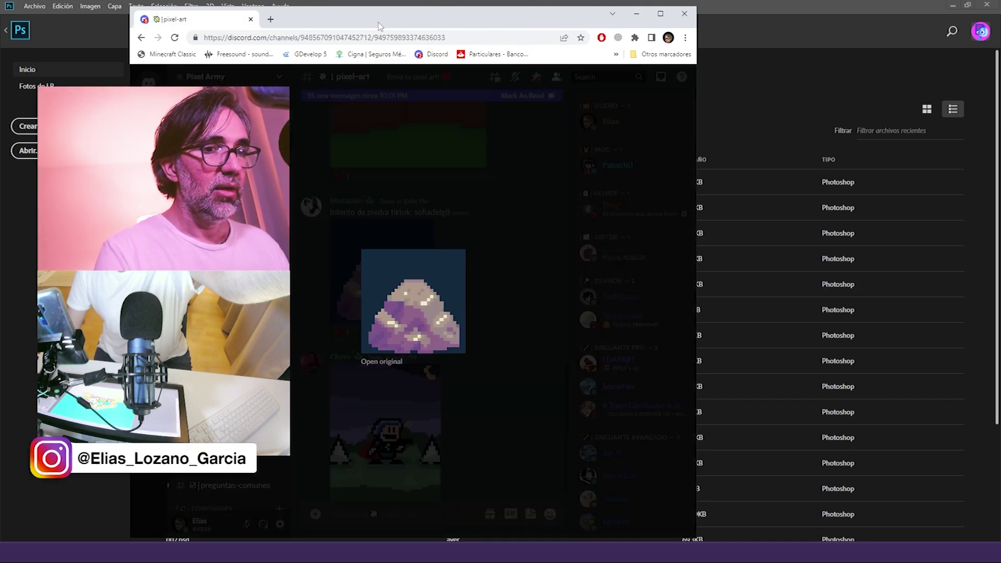
key(Escape)
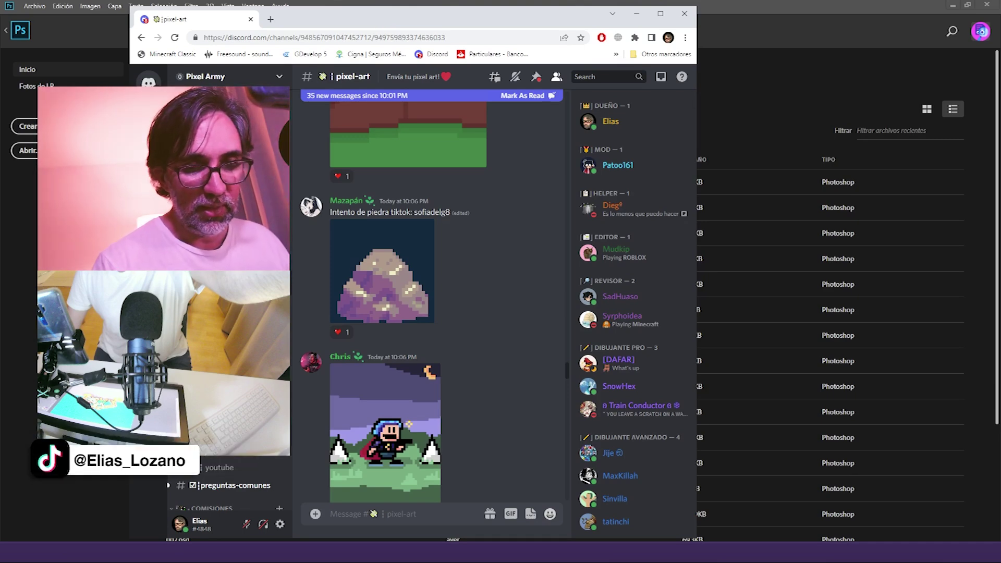
scroll(433, 300, down, 3)
scroll(393, 302, down, 1)
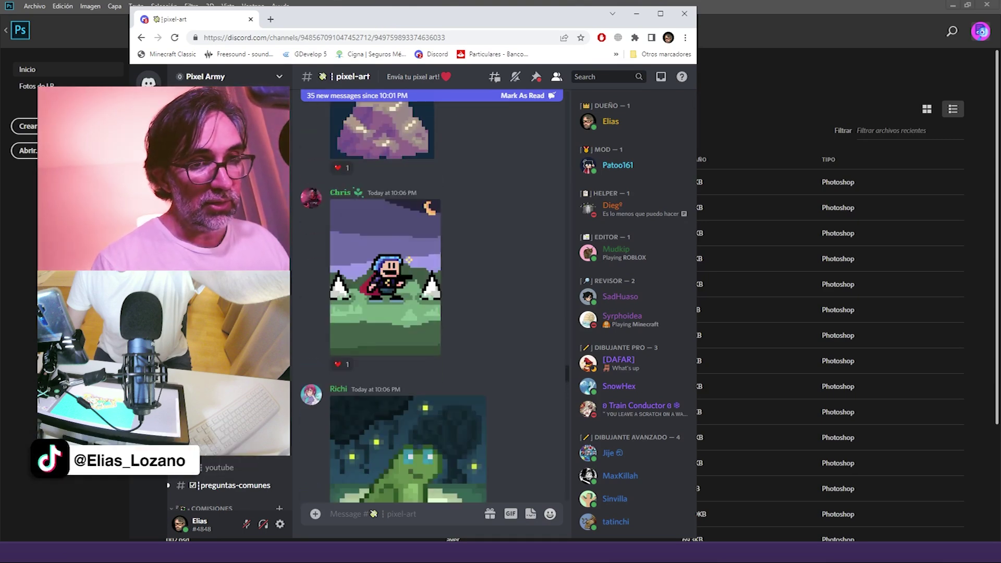
scroll(433, 300, up, 1)
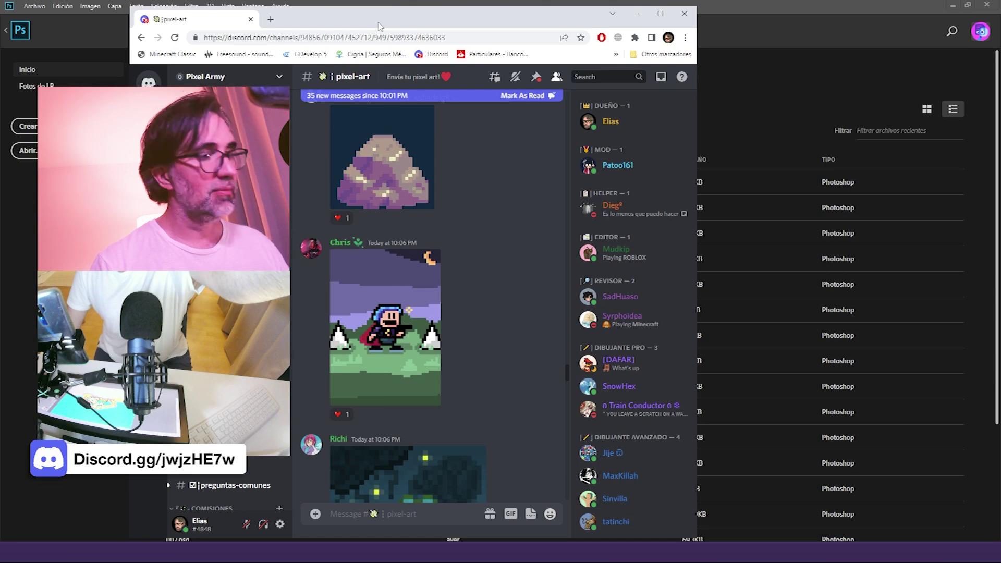
text(b)
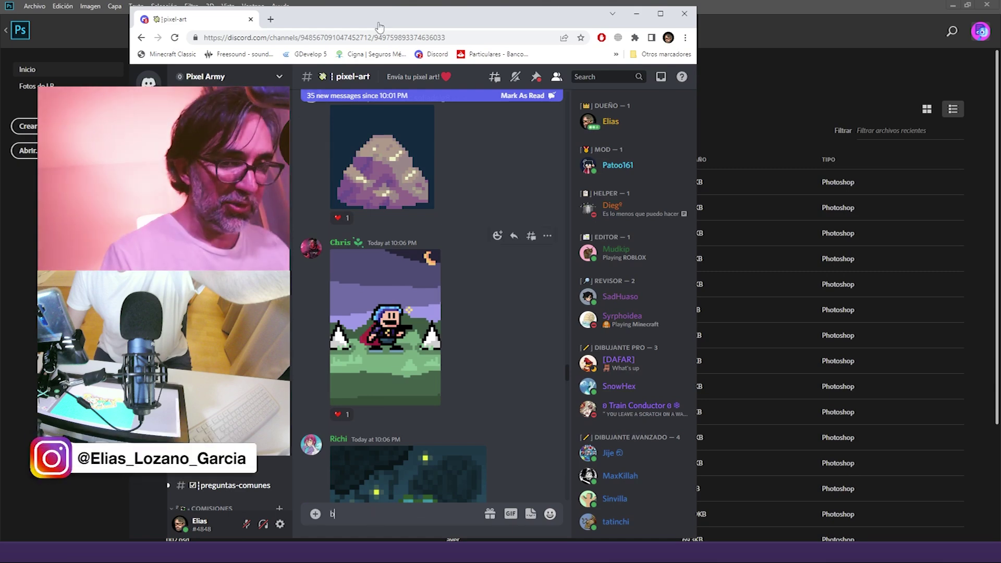
Step: Open the caped character submission at its original size and copy the image
click(386, 327)
right_click(331, 452)
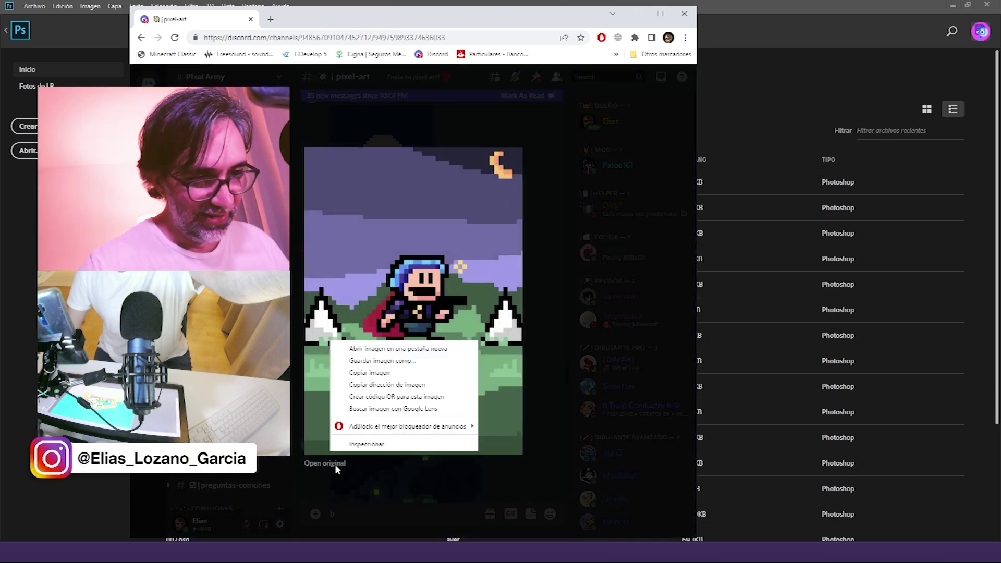
click(337, 465)
click(414, 283)
right_click(415, 283)
click(457, 316)
Step: Switch to Photoshop and paste the copied image into a new 2894 × 4093 pixel document
key(alt+Tab)
key(ctrl+n)
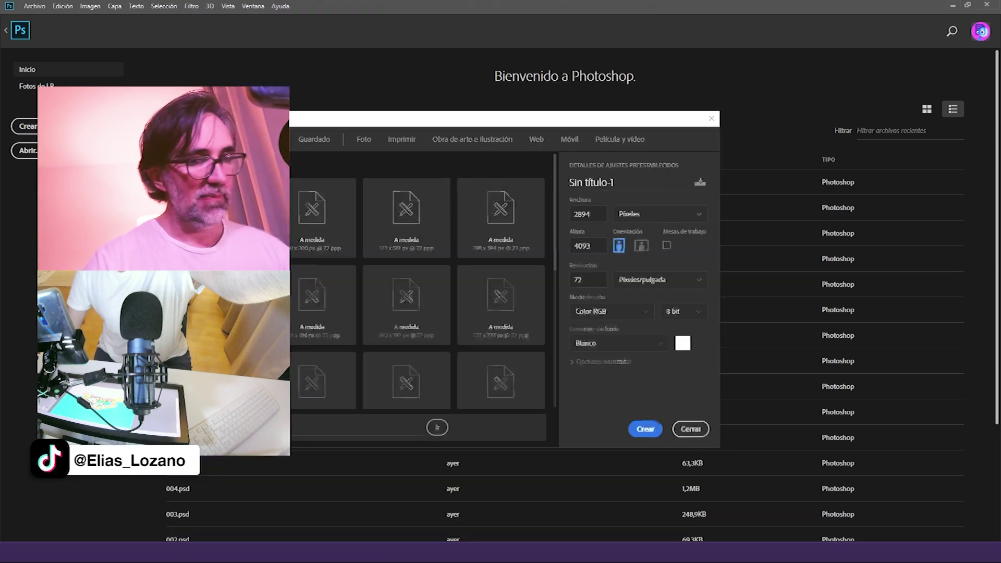
key(Return)
key(ctrl+v)
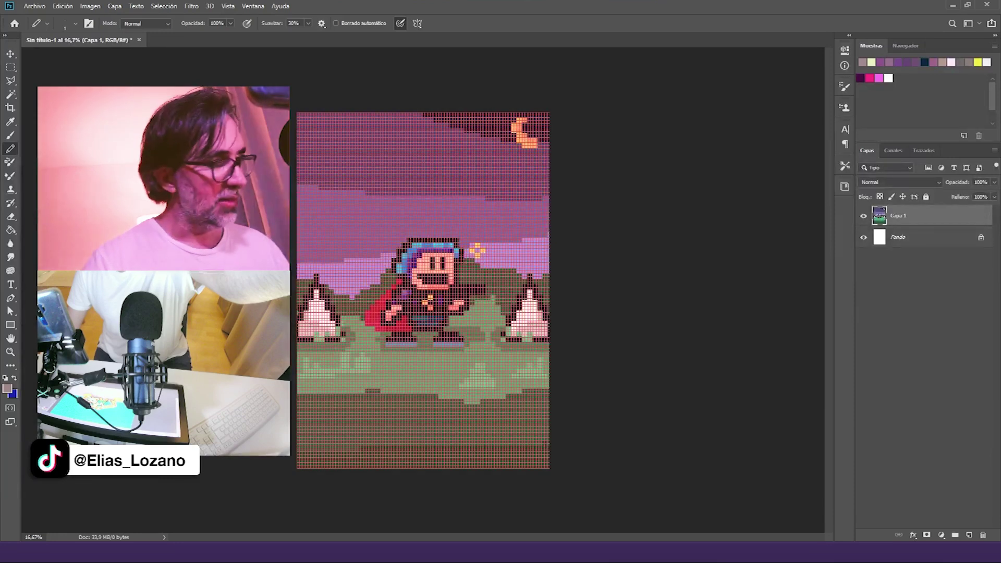
Step: Measure the size of one pixel block by selecting the lowest blue block at the front of the character's hair
ctrl+click(431, 305)
ctrl+click(433, 305)
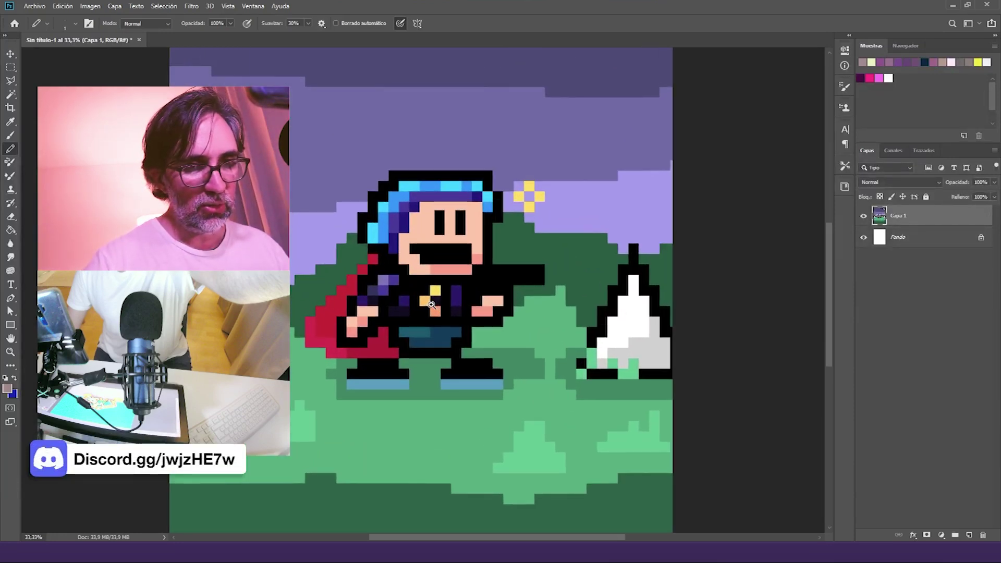
ctrl+click(436, 304)
key(m)
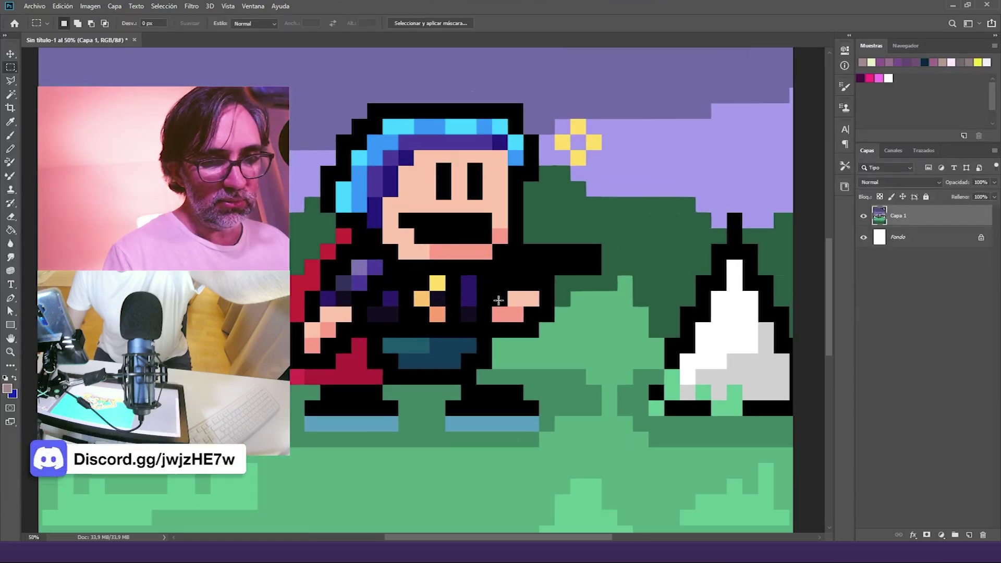
scroll(554, 201, up, 2)
mouse_move(464, 121)
mouse_down()
mouse_move(472, 154)
mouse_move(552, 127)
mouse_up()
key(ctrl+d)
drag(372, 78, 555, 237)
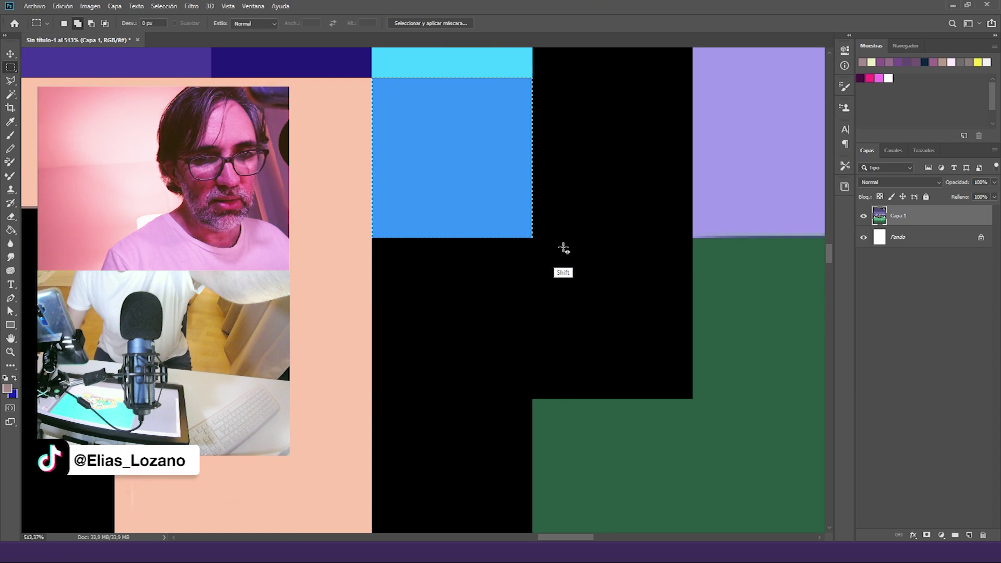
drag(429, 125, 437, 128)
drag(372, 78, 548, 238)
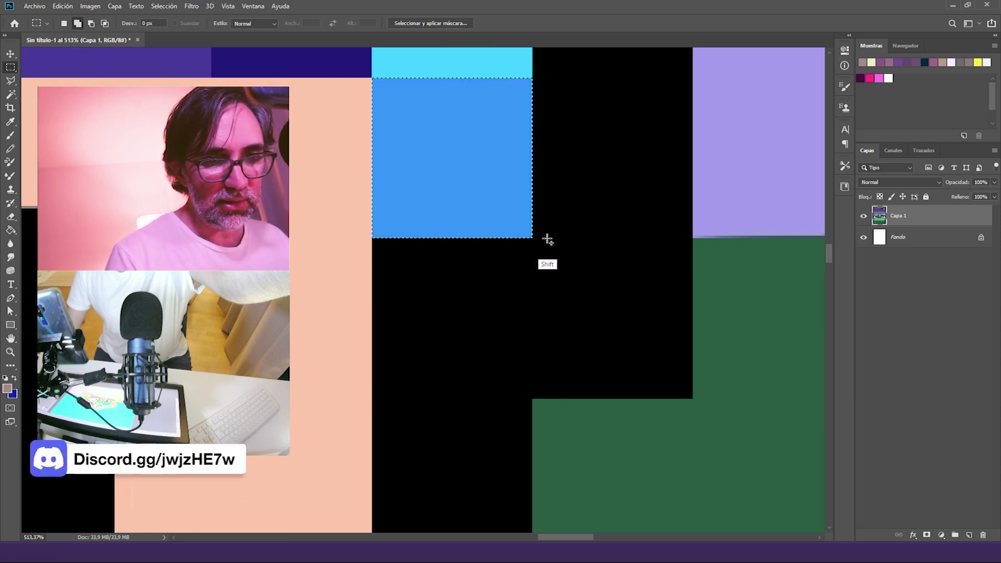
drag(328, 384, 469, 415)
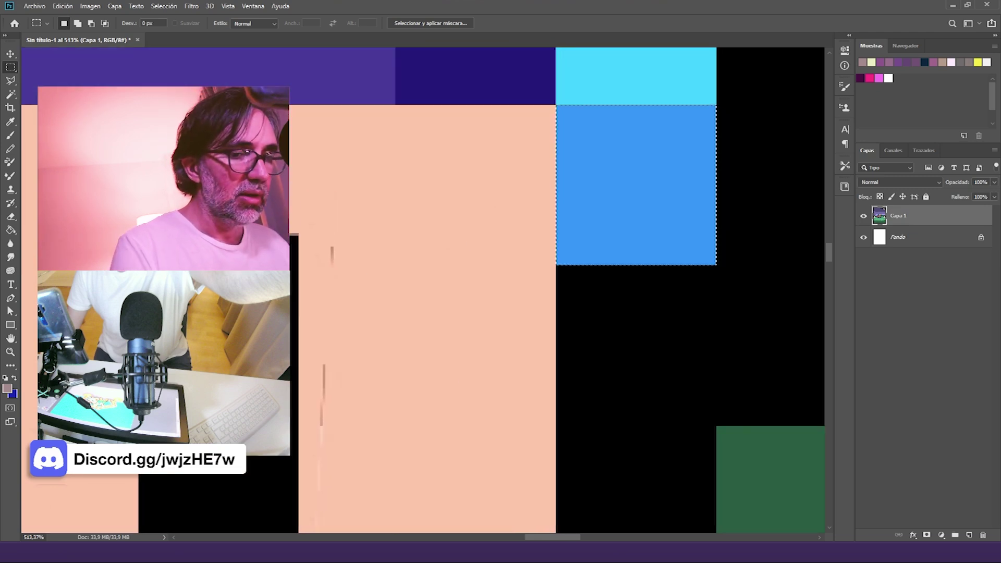
Step: Calculate the reduction percentage as 100 divided by 60 in the Windows calculator
click(337, 551)
text(1)
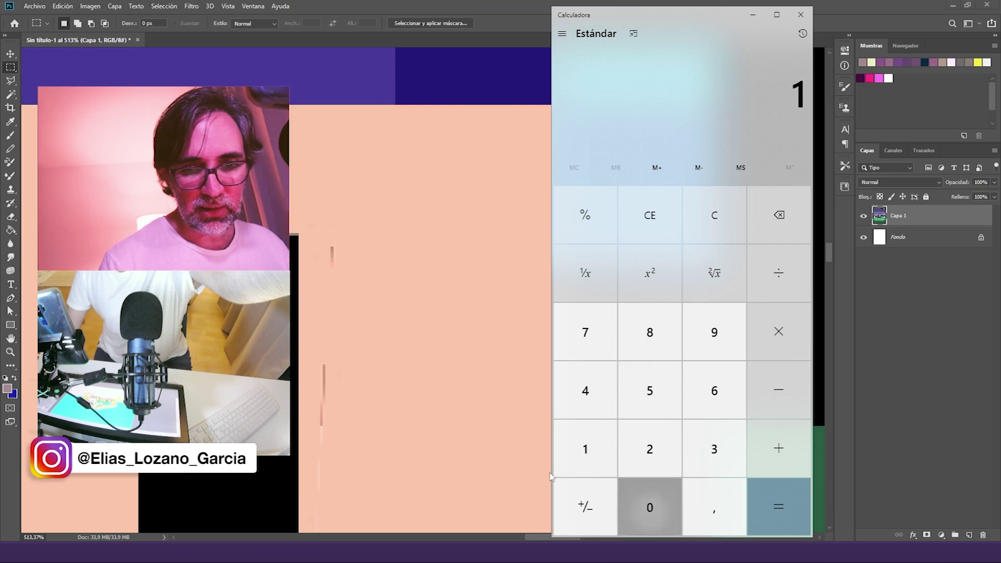
text(00/60)
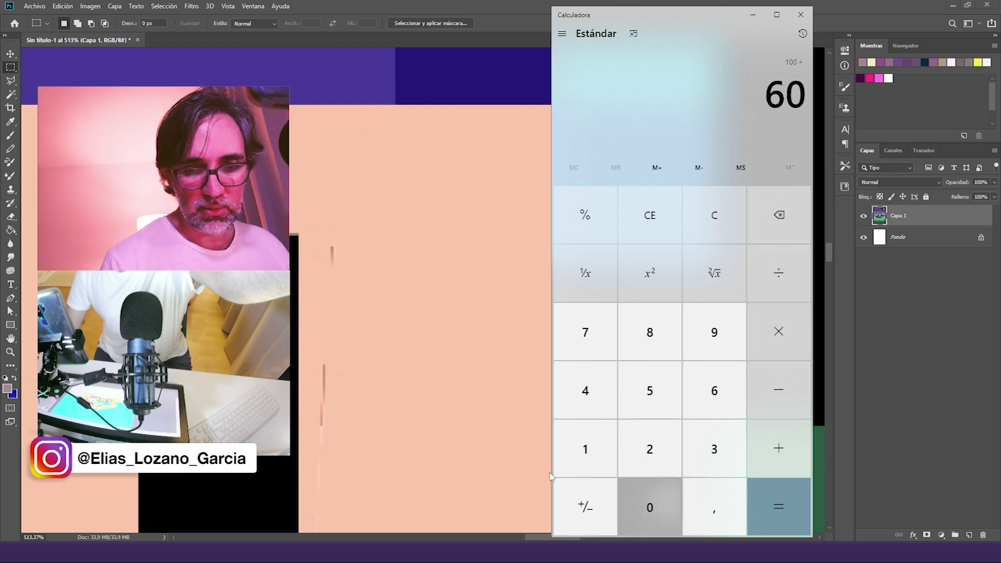
key(Return)
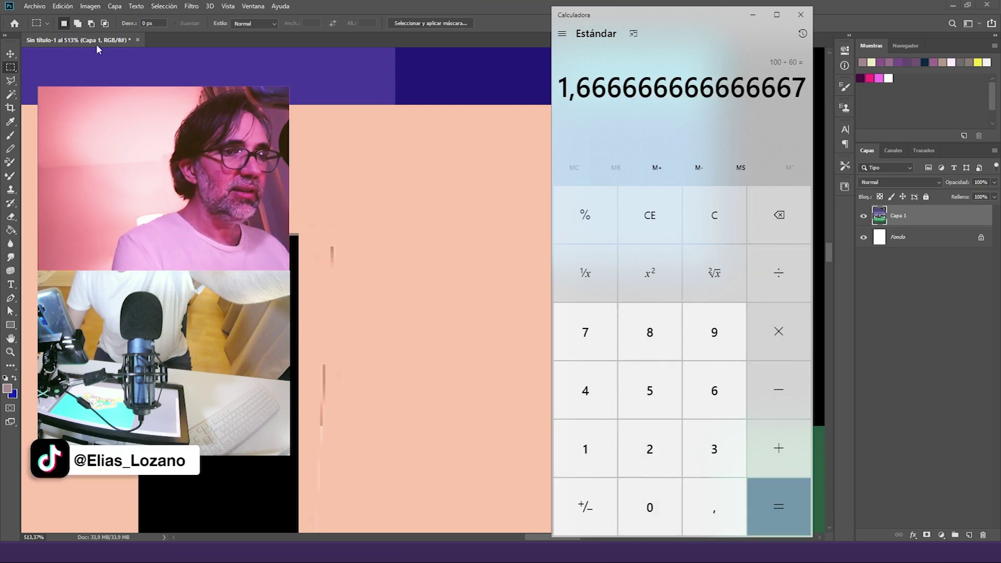
Step: Resize the image to 1,66 percent in width and height, with nearest-neighbour resampling (Por aproximación)
click(63, 7)
click(90, 6)
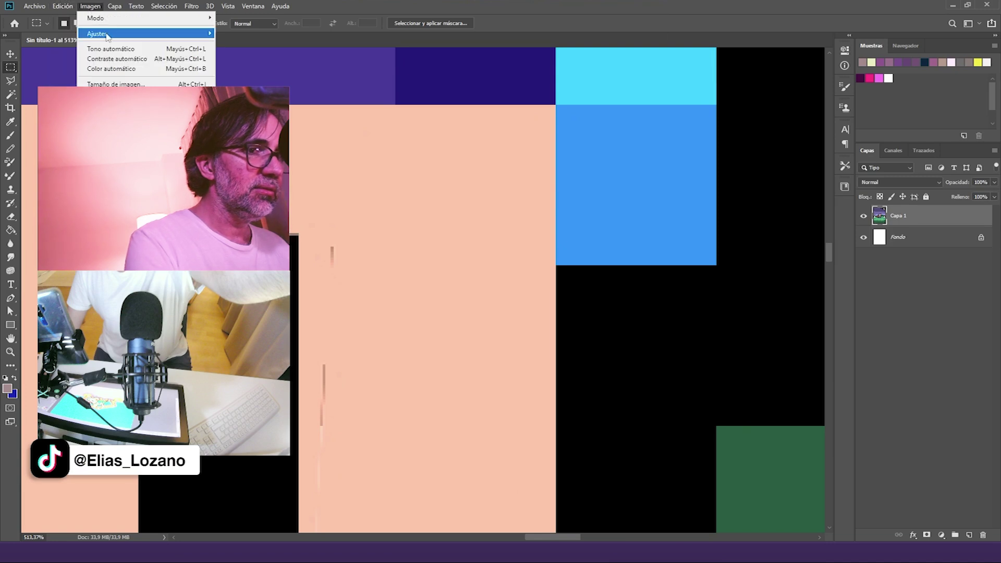
click(99, 81)
text(1)
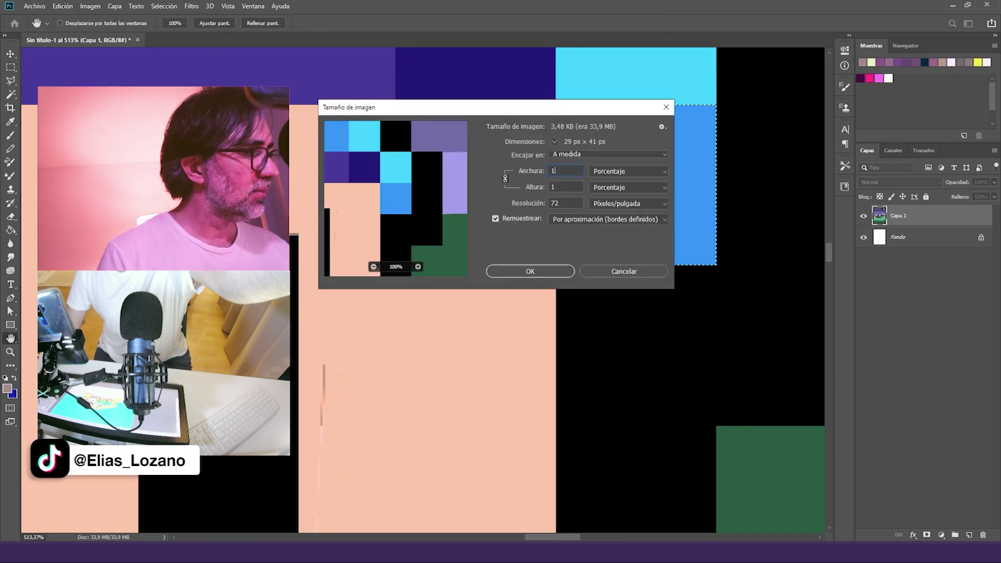
text(,66)
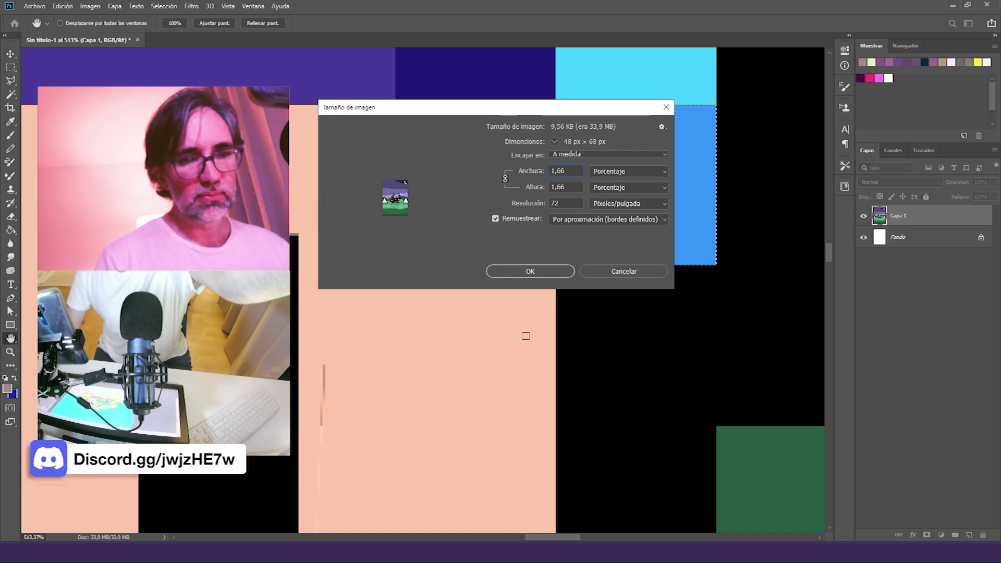
click(552, 271)
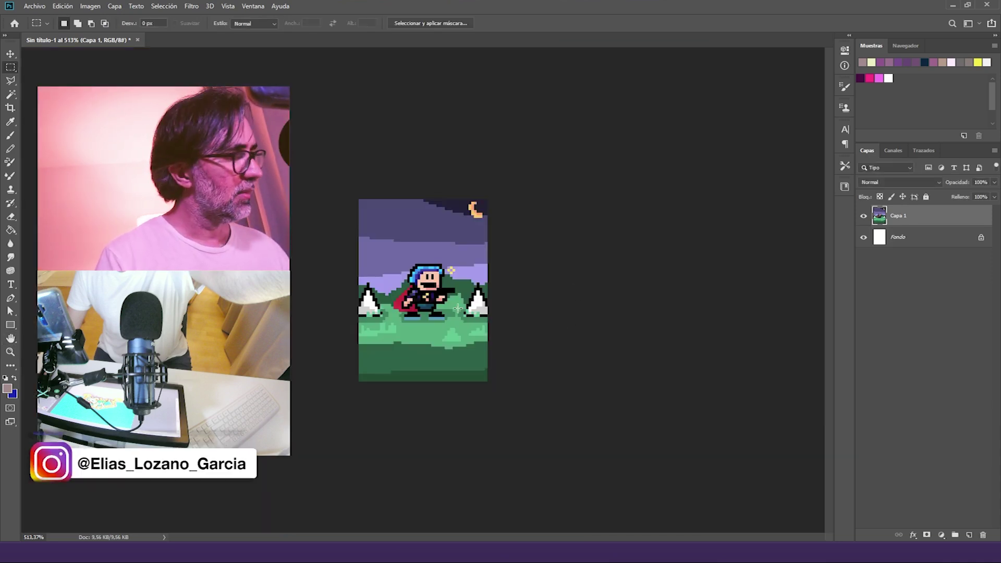
Step: Switch to full-screen mode with the menu bar and enlarge the reduced character scene in the workspace
key(f)
drag(453, 333, 449, 212)
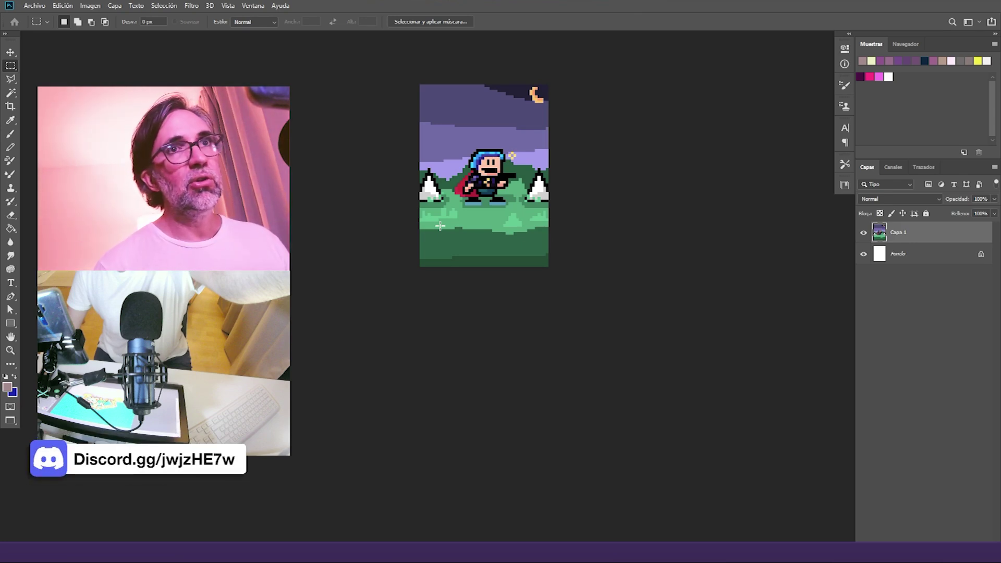
drag(523, 227, 513, 266)
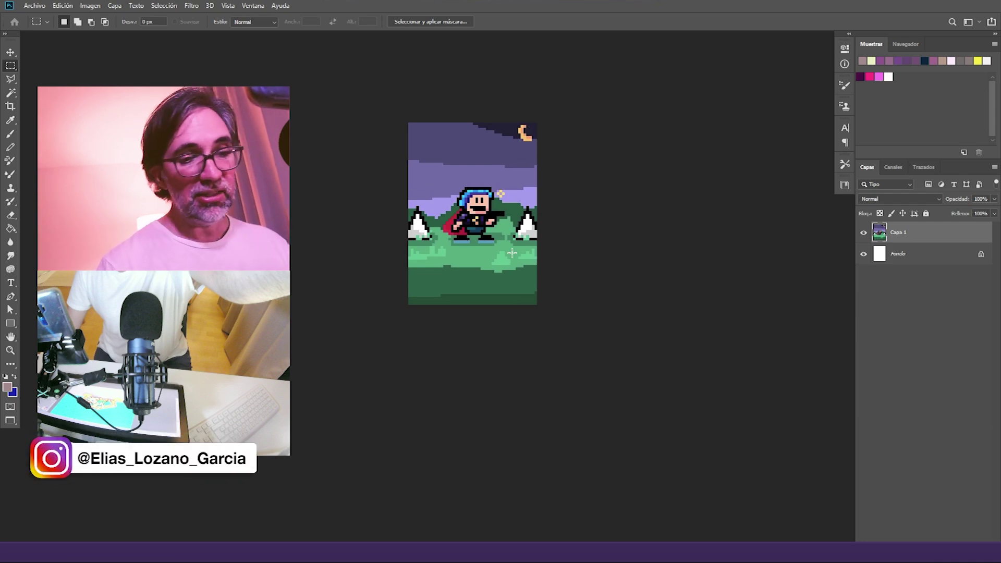
scroll(495, 230, up, 5)
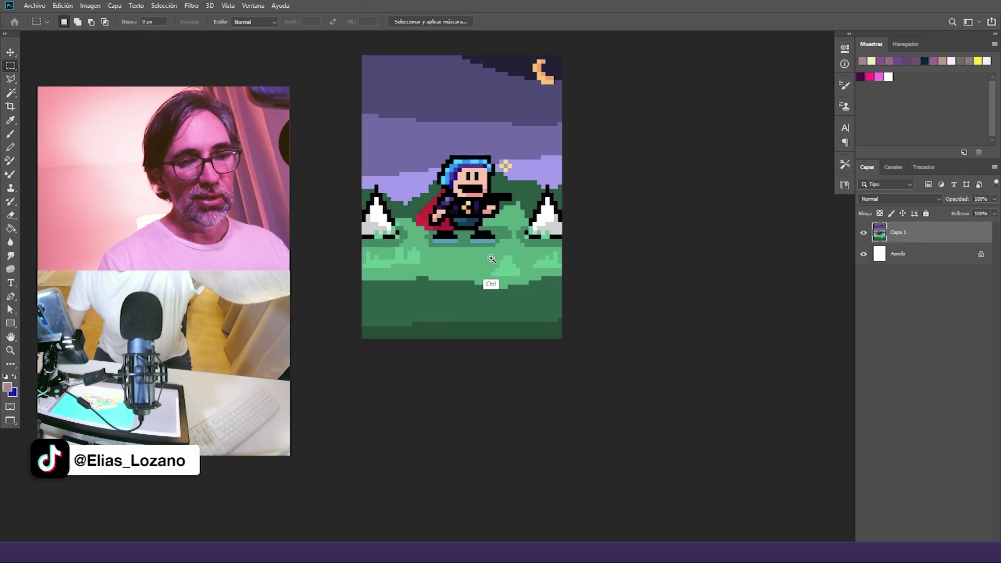
scroll(500, 288, up, 4)
drag(492, 251, 515, 293)
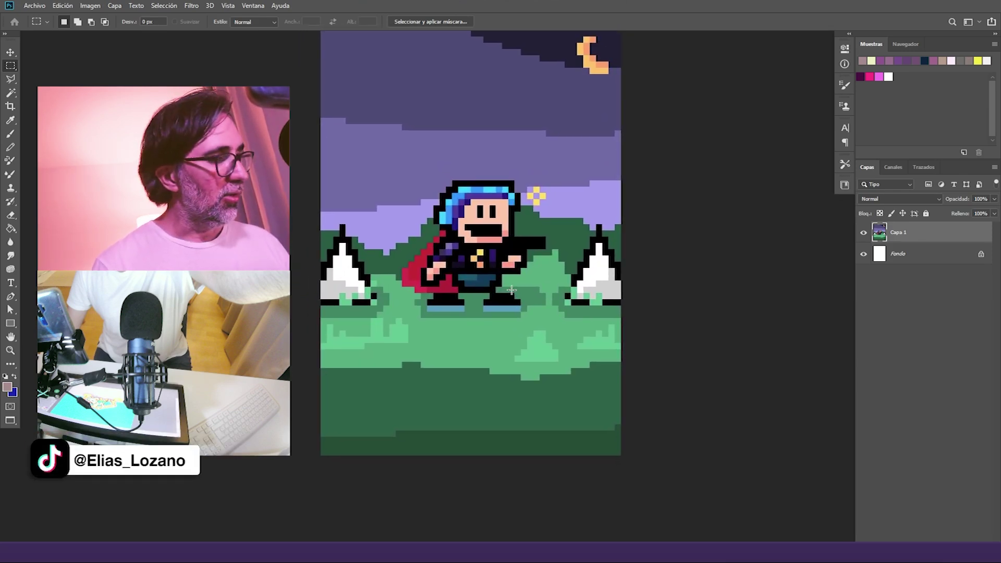
Step: Duplicate the Capa 1 layer as Capa 1 copia and activate the Pencil tool
key(b)
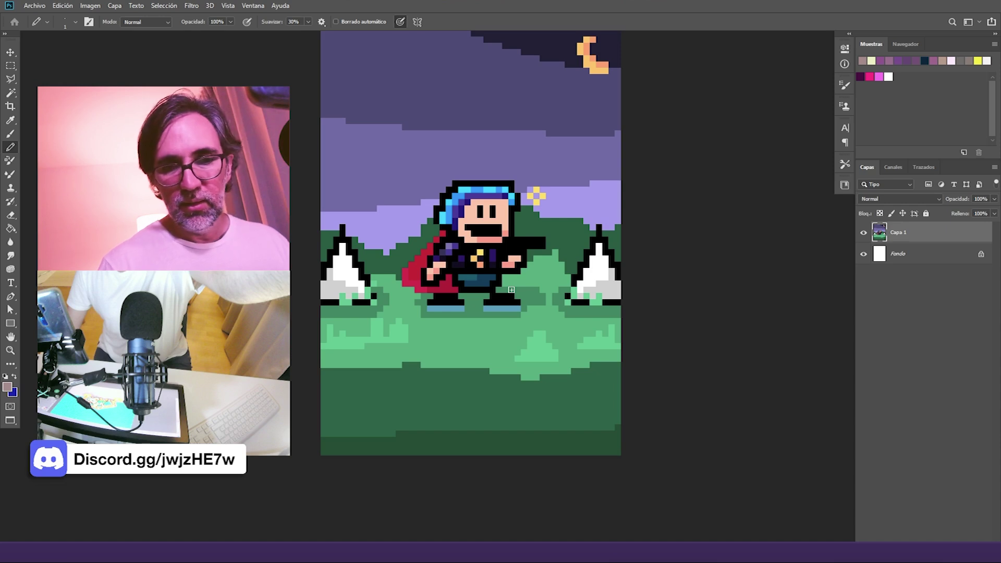
right_click(913, 235)
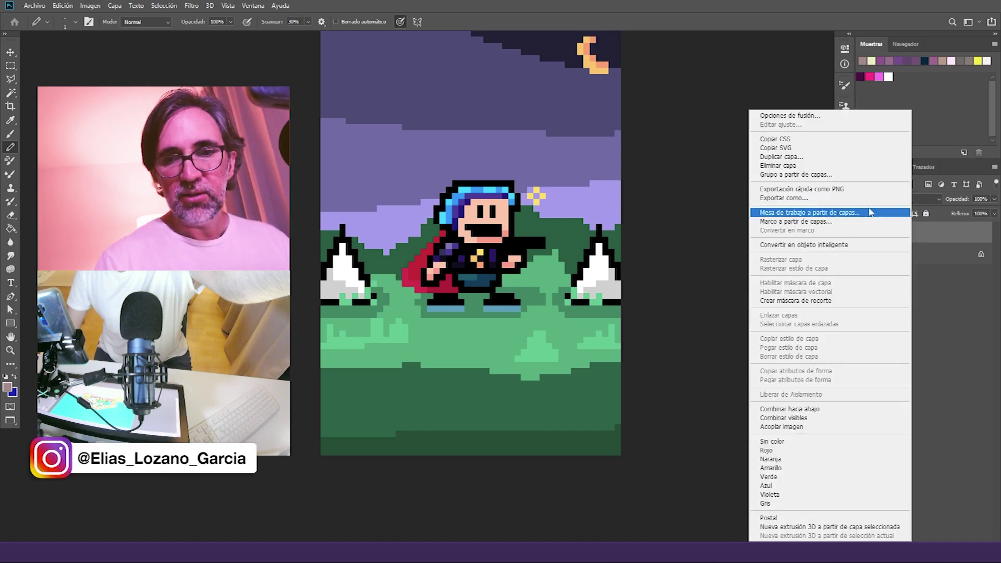
click(816, 164)
key(Return)
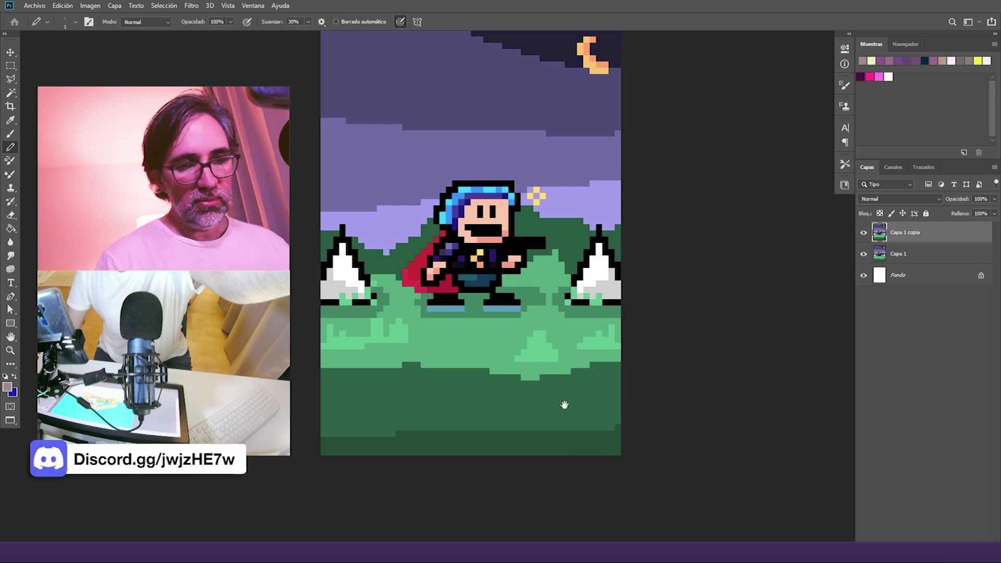
Step: Replace the black base lines of both white trees with sampled light green and retouch the outline ends in black
ctrl+click(508, 318)
drag(511, 329, 528, 353)
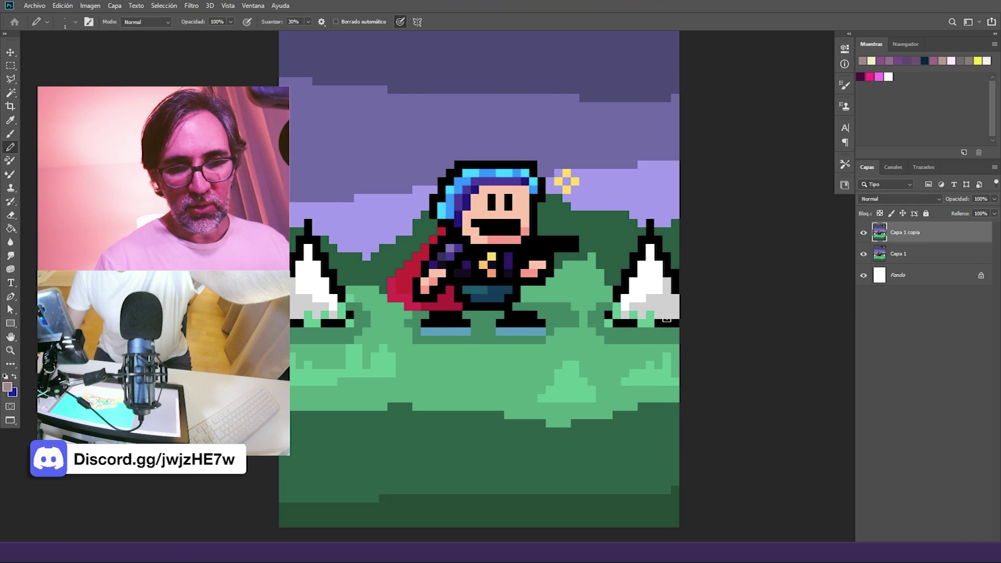
alt+click(642, 322)
mouse_move(617, 323)
mouse_down()
mouse_move(680, 326)
mouse_move(659, 323)
mouse_up()
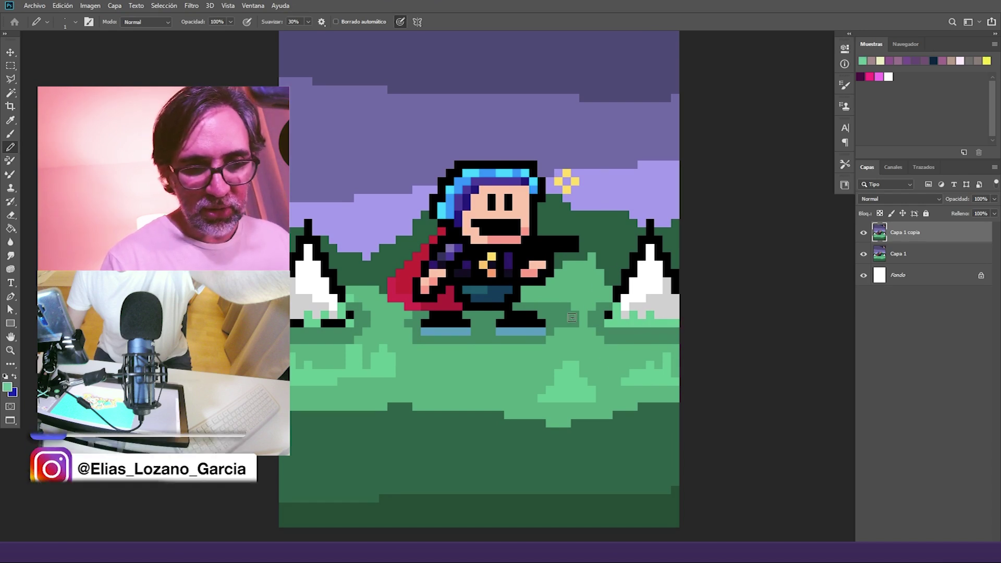
drag(349, 324, 315, 325)
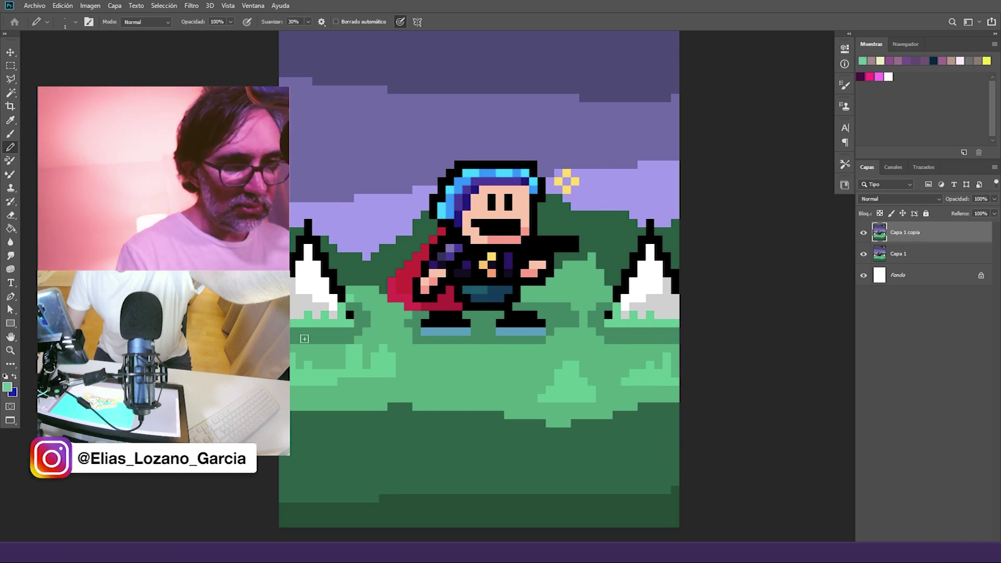
alt+click(610, 316)
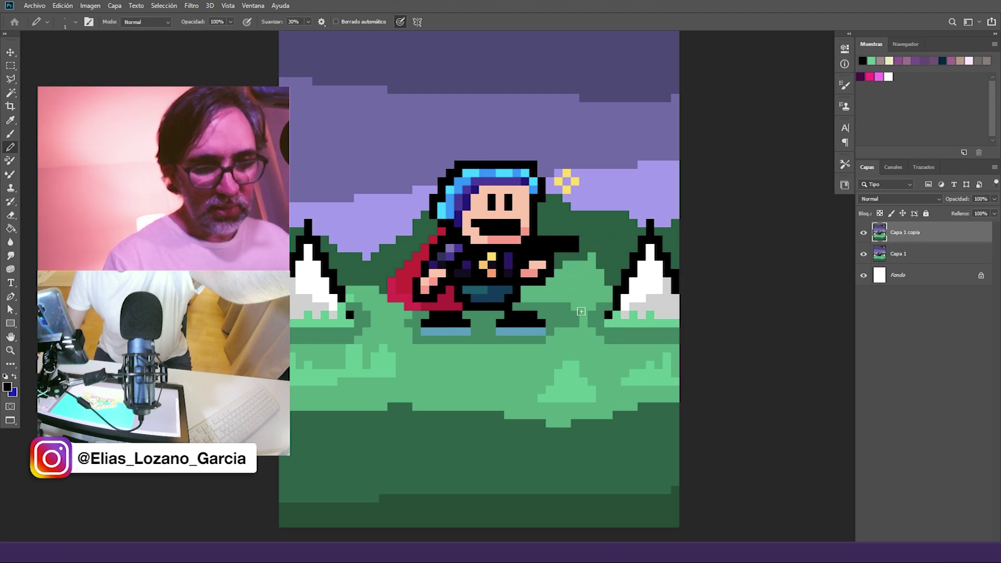
click(350, 311)
Step: Fill the dark green hills behind the character with the sampled dark purple of the sky, using a contiguous Paint Bucket fill
drag(567, 315, 557, 384)
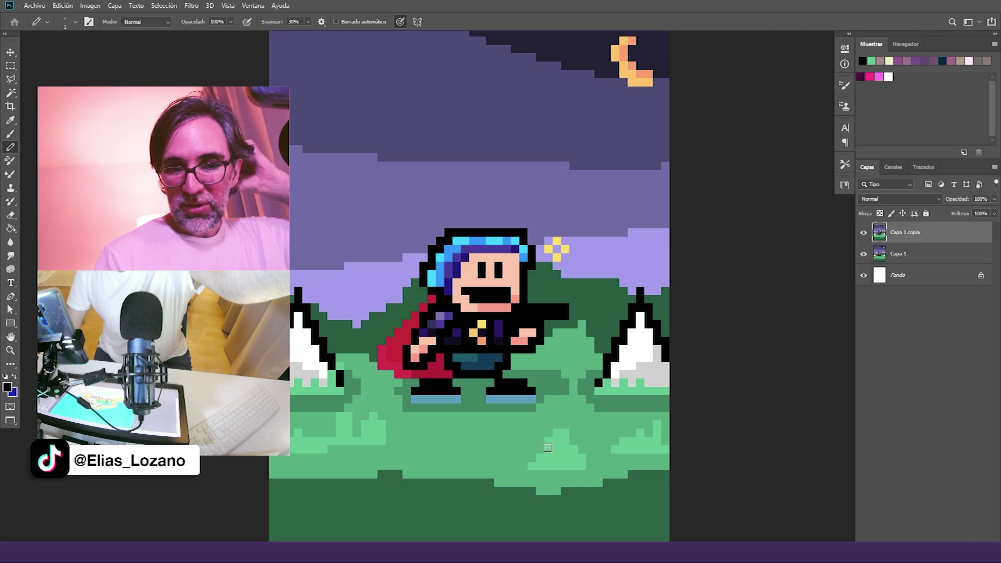
mouse_move(633, 207)
mouse_down()
mouse_move(625, 287)
mouse_move(637, 284)
mouse_move(648, 160)
mouse_move(602, 245)
mouse_up()
drag(542, 353, 547, 262)
alt+click(576, 69)
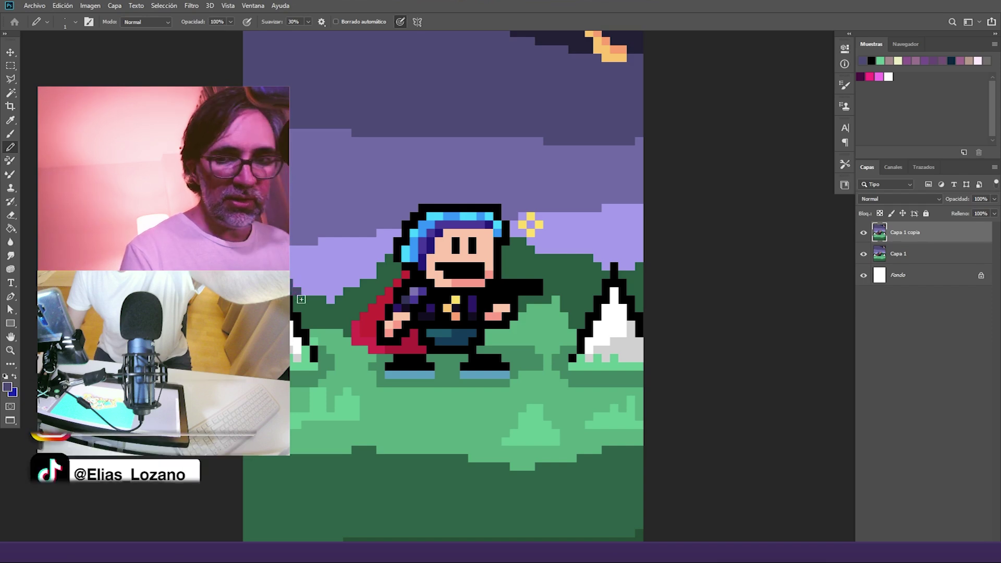
click(11, 229)
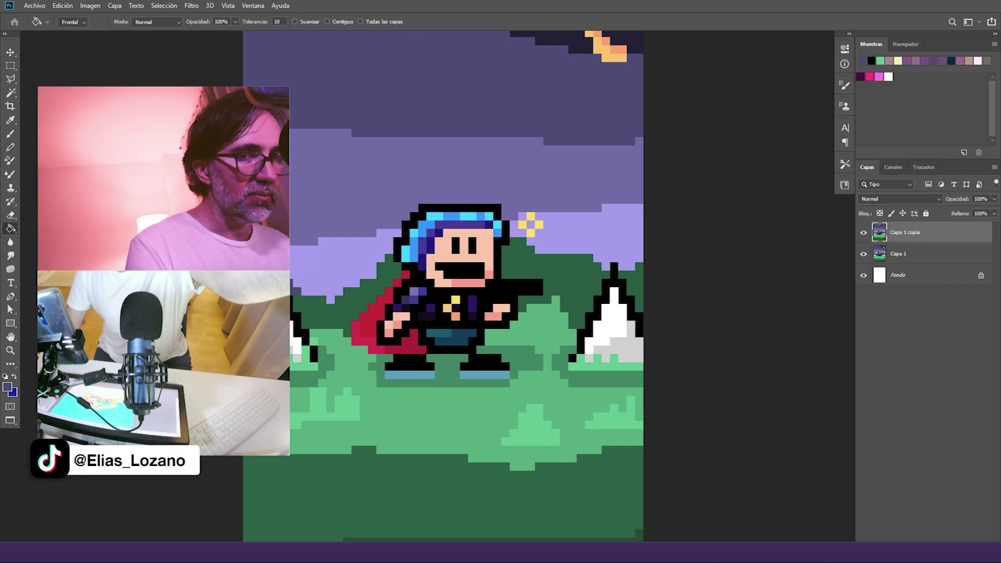
click(327, 21)
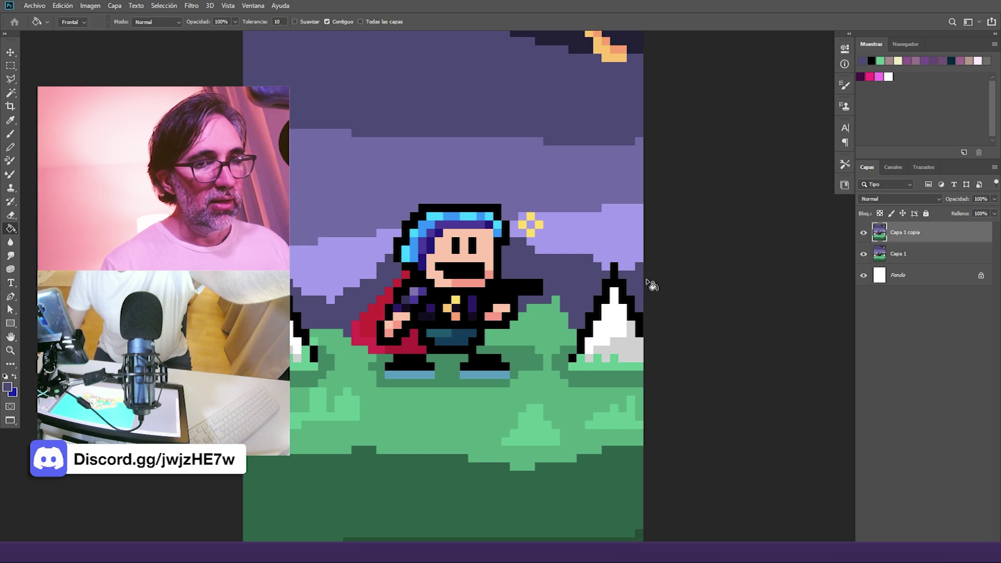
Step: Paint the green background bushes behind the character in sampled dark purple on a new layer, and set its opacity to 20%
alt+click(405, 174)
key(b)
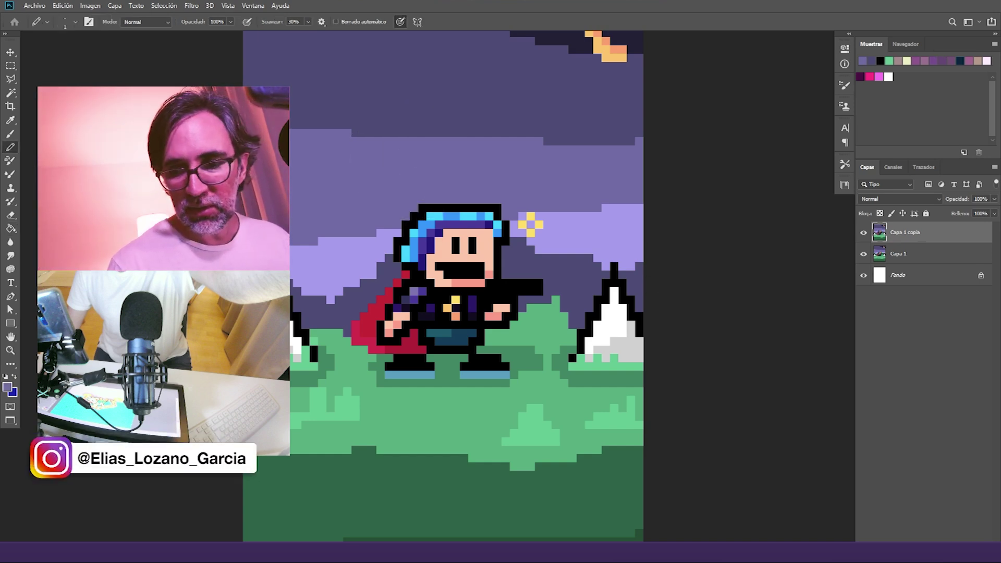
click(958, 538)
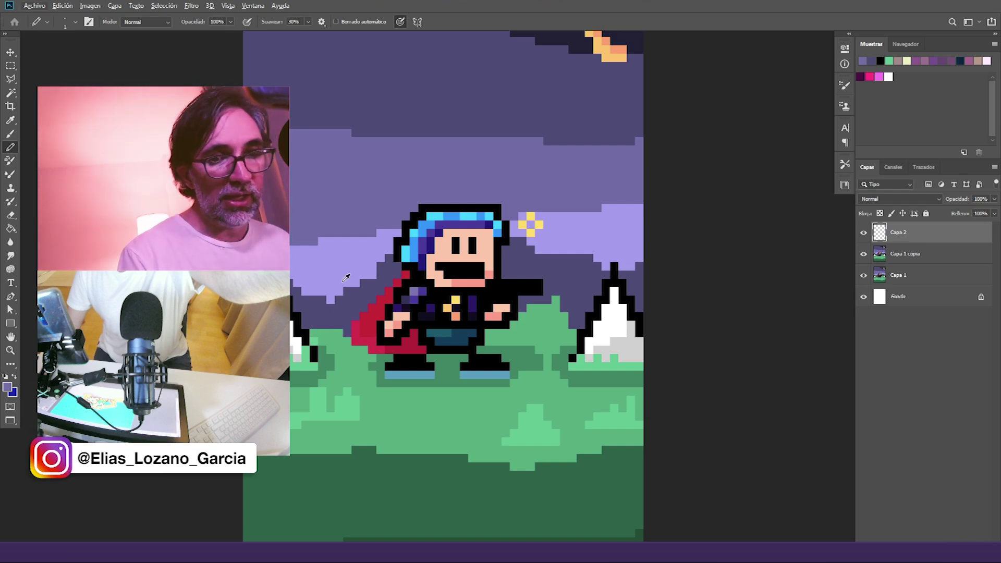
key(alt)
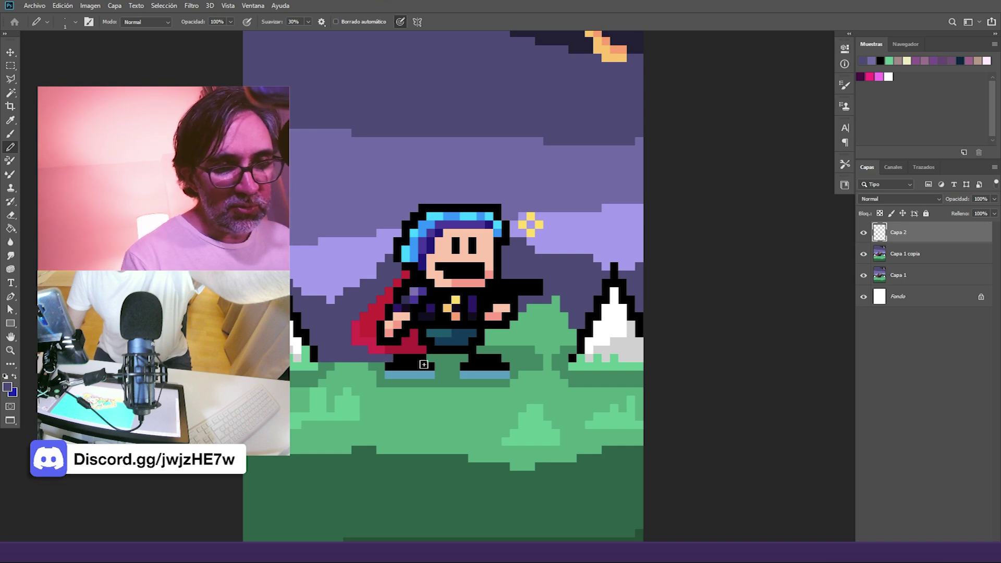
mouse_move(508, 356)
mouse_down()
mouse_move(568, 357)
mouse_move(562, 312)
mouse_move(537, 306)
mouse_move(563, 299)
mouse_move(542, 317)
mouse_move(531, 300)
mouse_move(487, 333)
mouse_move(567, 324)
mouse_move(522, 313)
mouse_move(513, 326)
mouse_move(561, 317)
mouse_move(513, 326)
mouse_move(476, 351)
mouse_move(562, 346)
mouse_move(486, 341)
mouse_move(535, 341)
mouse_move(550, 323)
mouse_up()
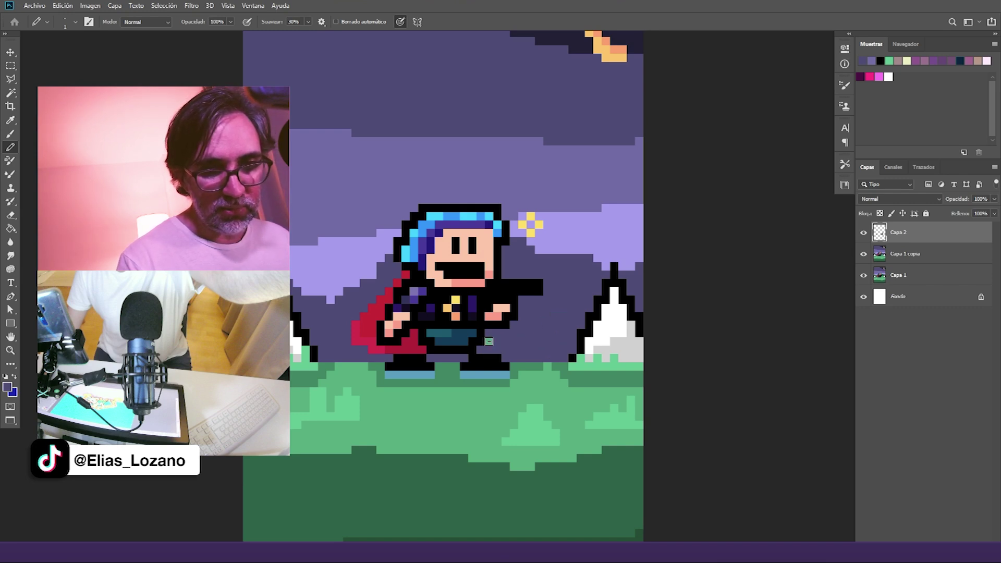
click(489, 342)
mouse_move(975, 225)
mouse_down()
mouse_move(940, 218)
mouse_move(956, 220)
mouse_up()
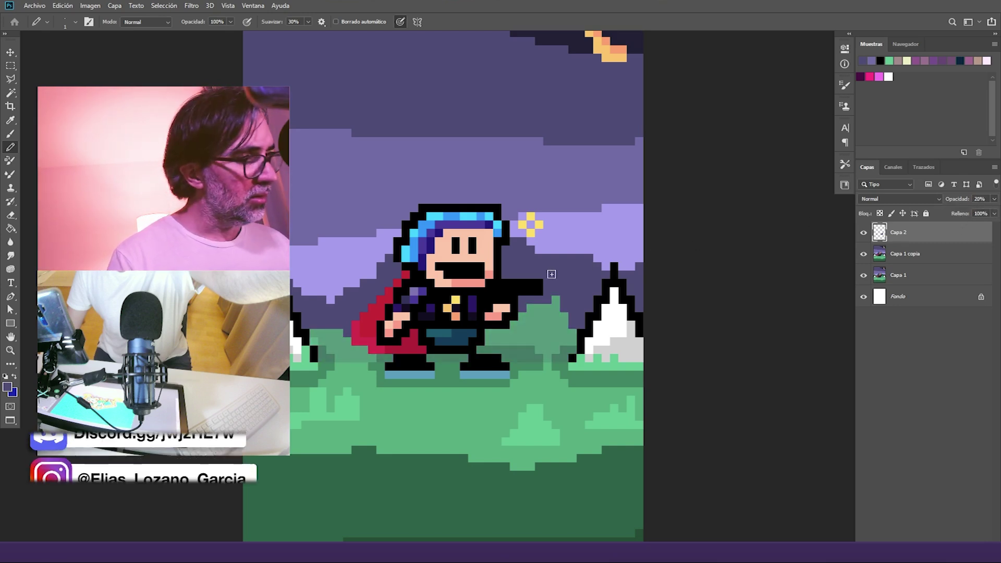
Step: Cut the upper part of the purple overlay to its own layer with a rectangular selection and set its opacity to 59%
key(m)
drag(259, 221, 650, 340)
key(ctrl+shift+j)
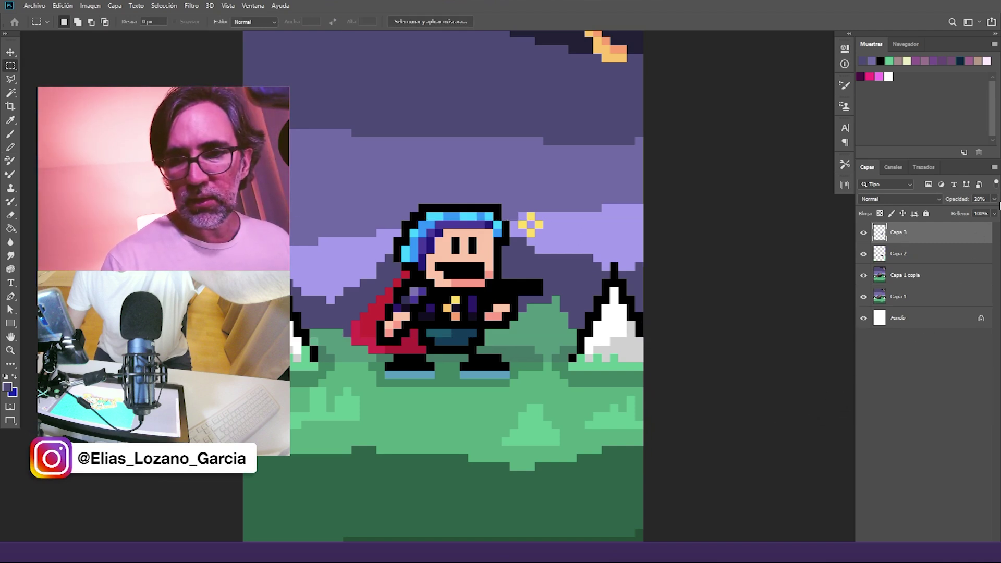
click(994, 199)
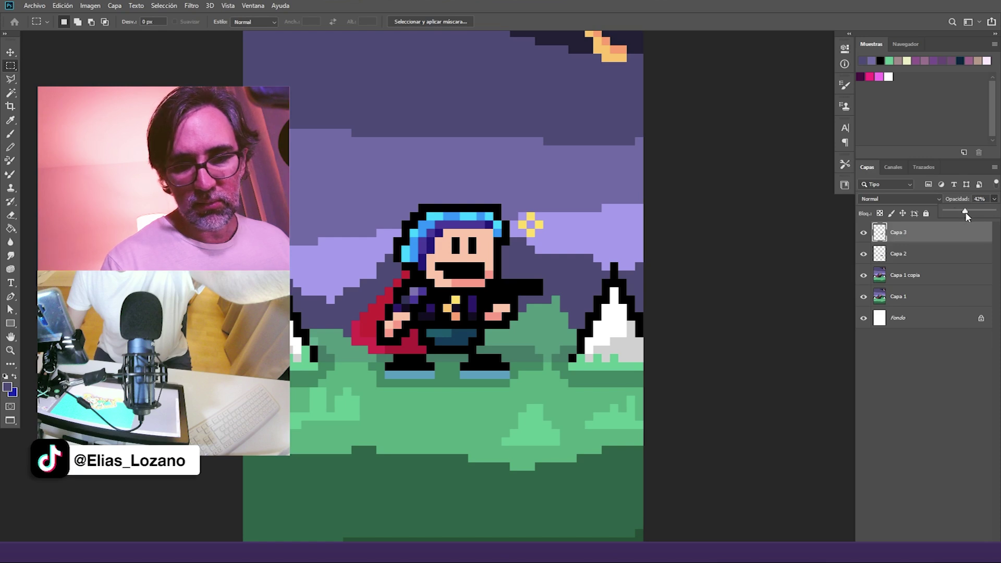
drag(966, 213, 972, 212)
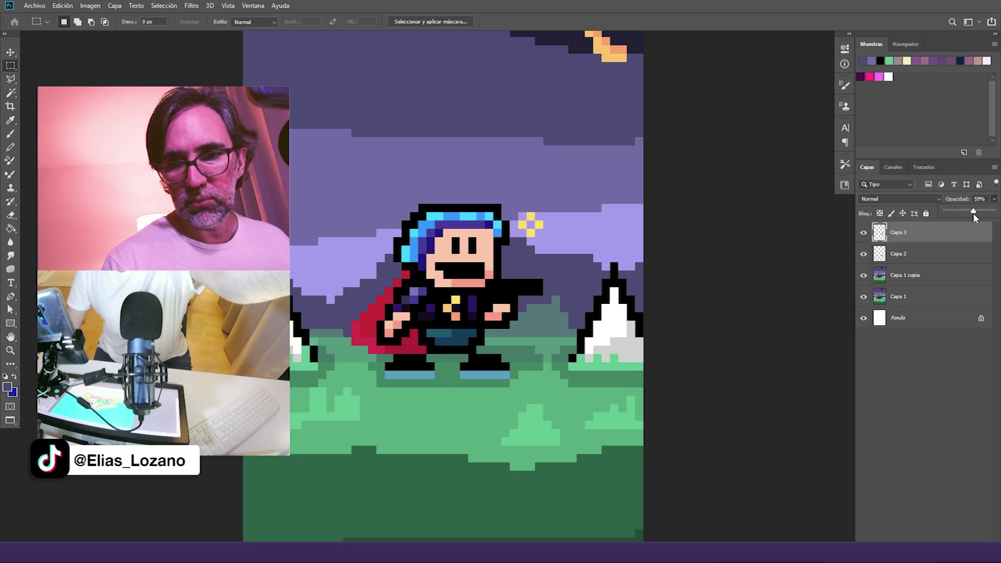
drag(974, 214, 971, 212)
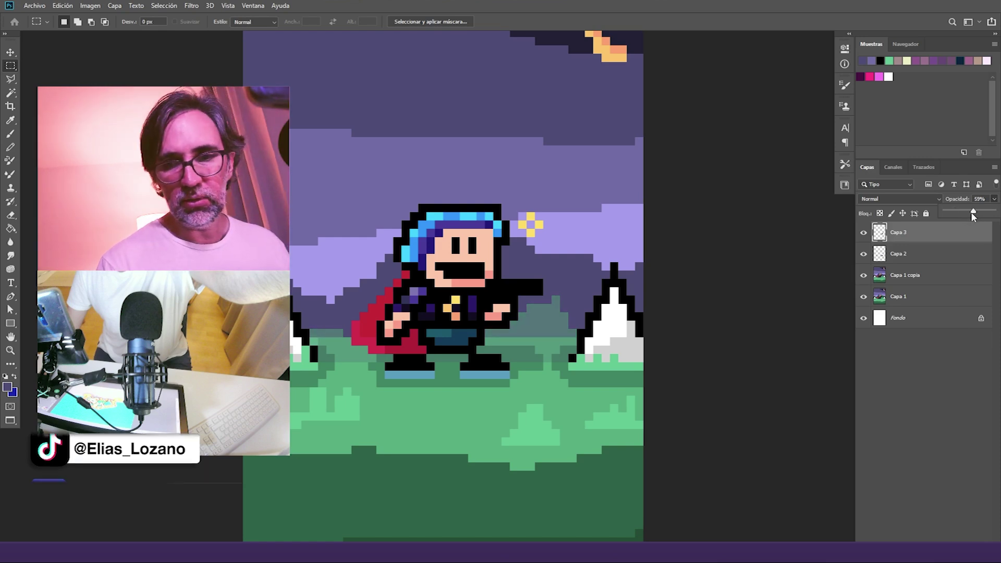
Step: Merge the two overlay layers with Capa 1 copia and compare the result with the original by toggling the merged layer's visibility
shift+click(913, 257)
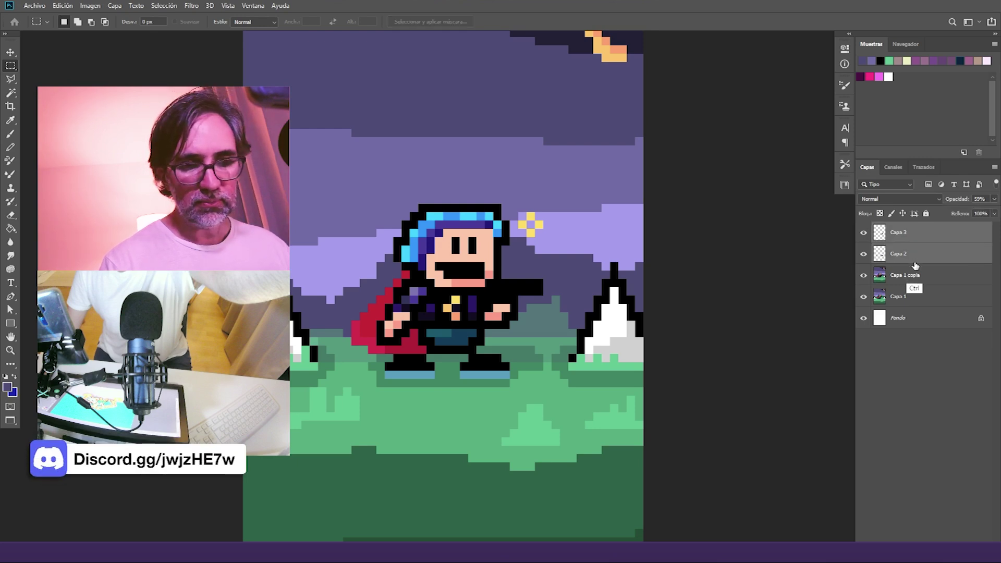
key(ctrl+e)
shift+click(901, 254)
key(ctrl+e)
click(865, 232)
click(864, 232)
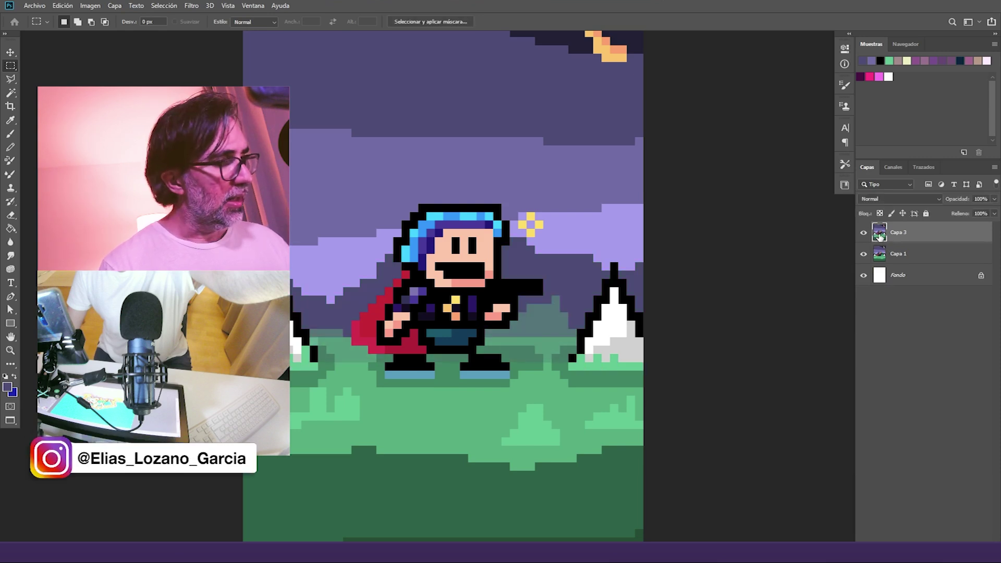
Step: Outline the outer and lower edges of the red cape in sampled black with the Pencil tool
key(b)
alt+click(481, 314)
drag(396, 277, 347, 340)
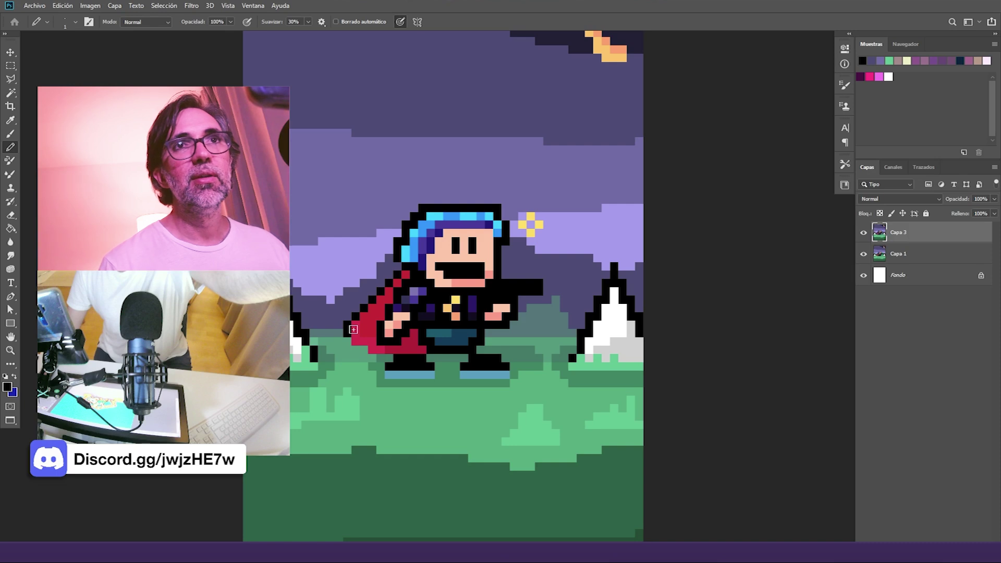
drag(348, 342, 364, 350)
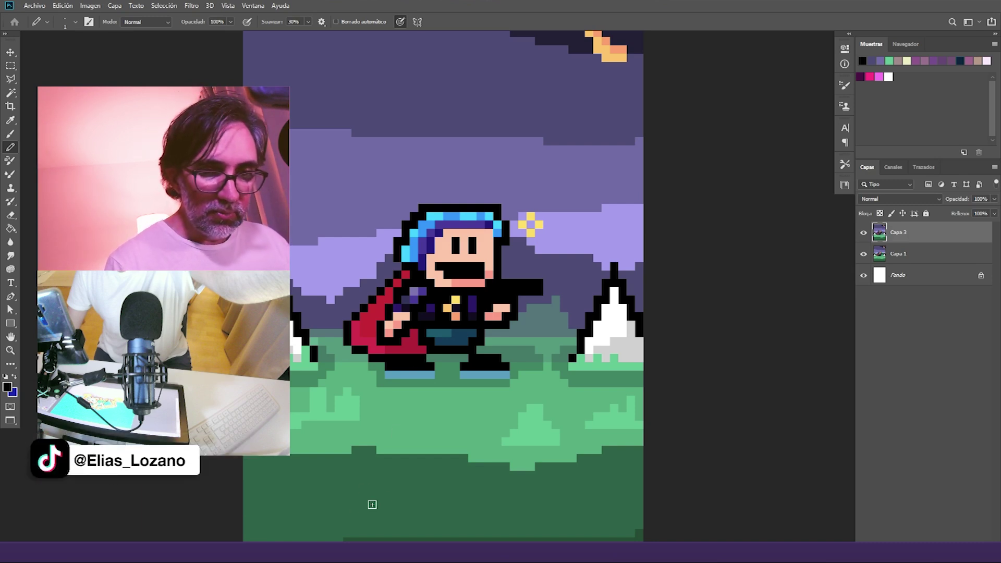
Step: Redraw the character's legs in the sampled dark blue of the trousers, joining them to the shoes with black outline pixels
alt+click(433, 336)
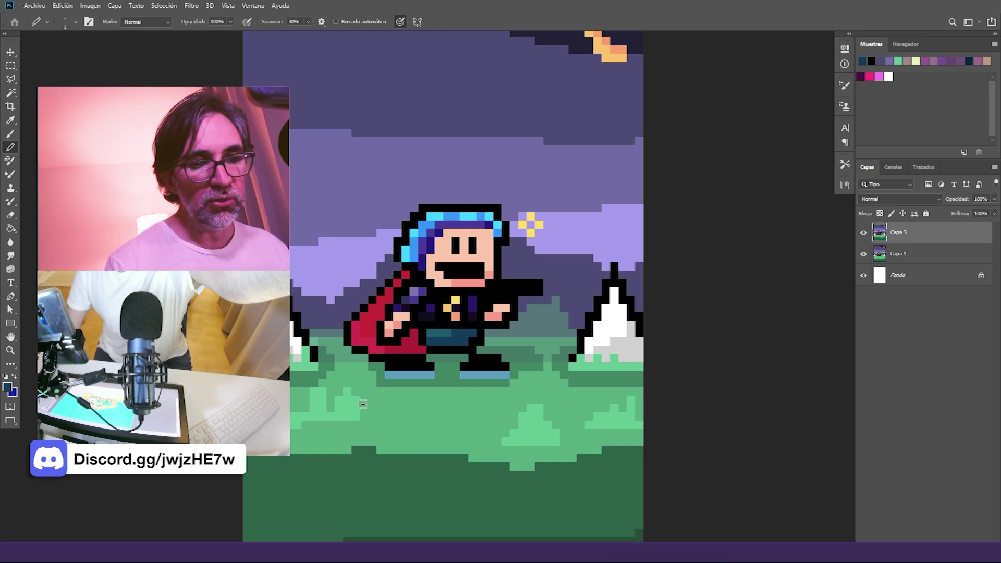
alt+click(404, 369)
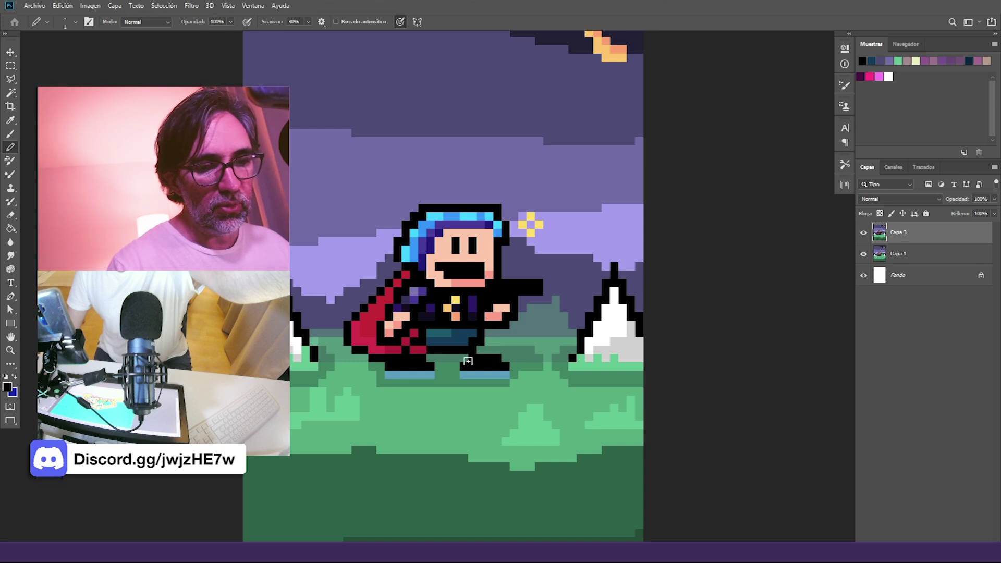
alt+click(443, 337)
click(423, 350)
click(483, 350)
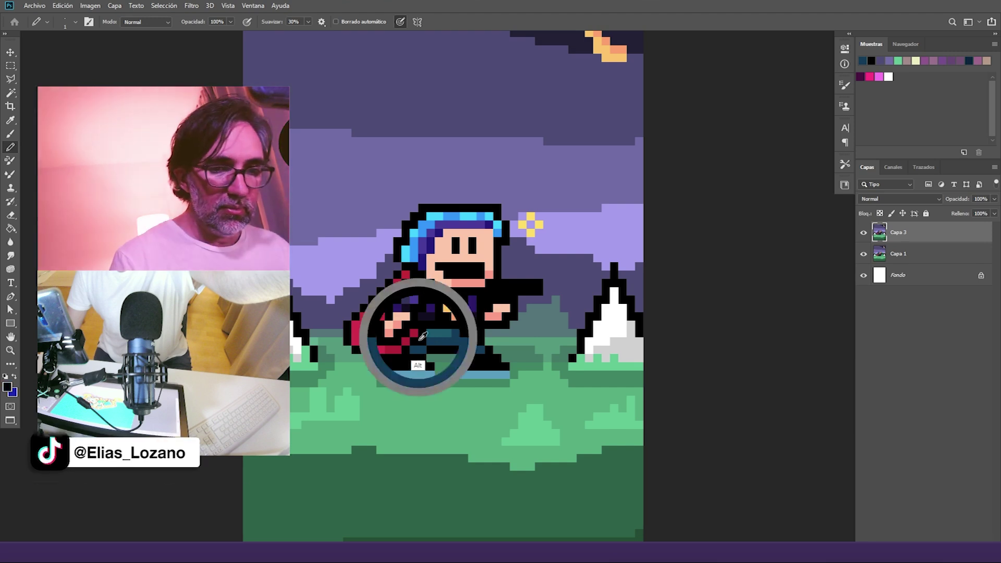
mouse_move(404, 350)
mouse_down()
mouse_move(414, 334)
mouse_move(420, 352)
mouse_move(423, 341)
mouse_up()
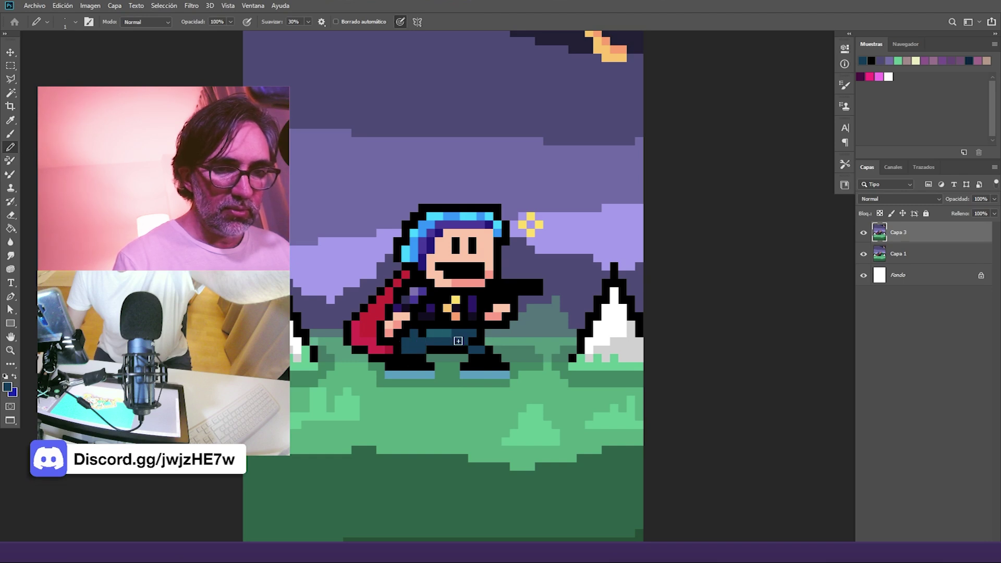
alt+click(443, 336)
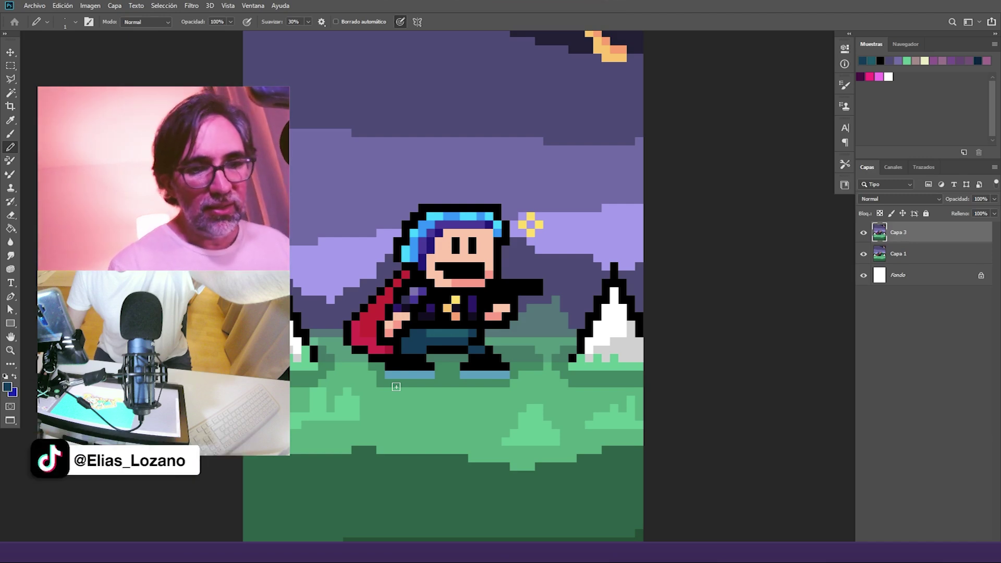
Step: Clean up the blue hair into solid bands of sampled cyan, mid blue and dark violet
alt+click(484, 216)
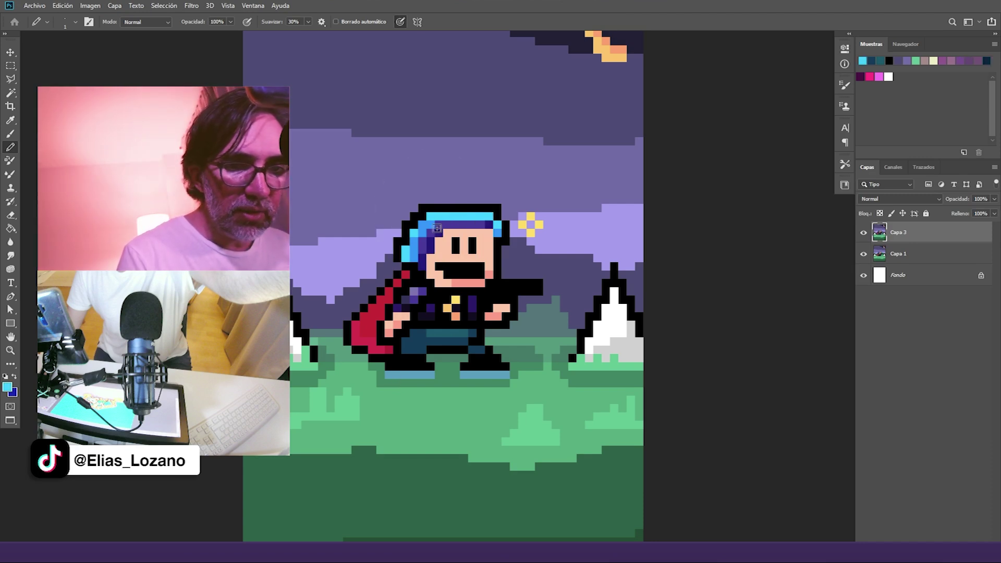
alt+click(412, 235)
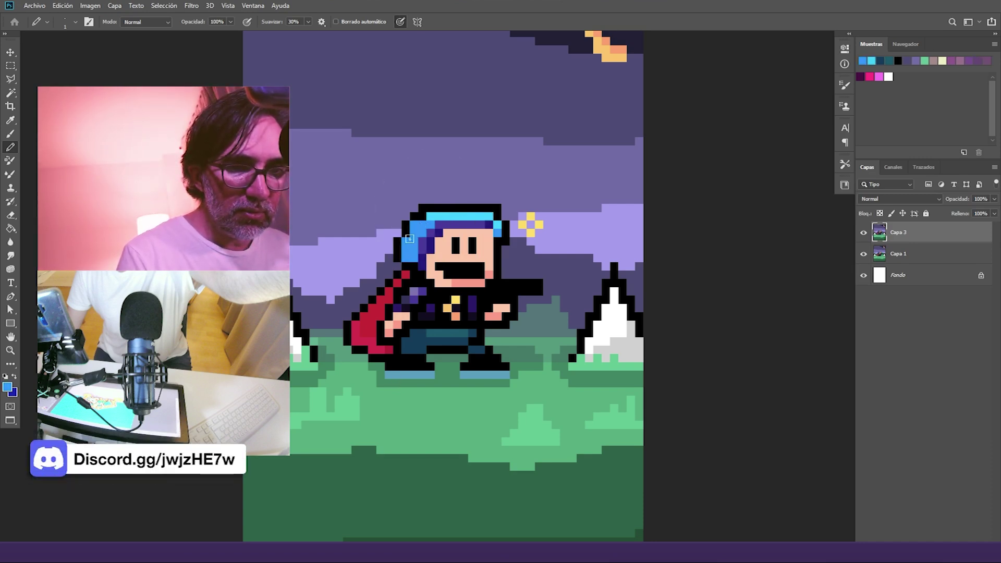
alt+click(480, 225)
click(490, 225)
alt+click(440, 232)
drag(431, 233, 423, 262)
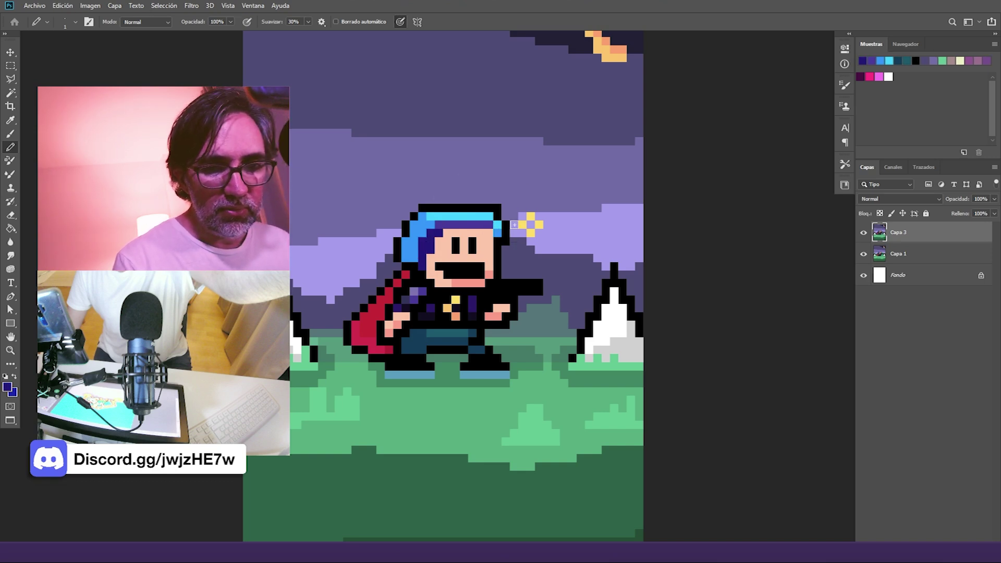
Step: Round the hair's upper front corner with the sky colour and recolour the black hair outline in sampled violet and dark blue
alt+click(503, 206)
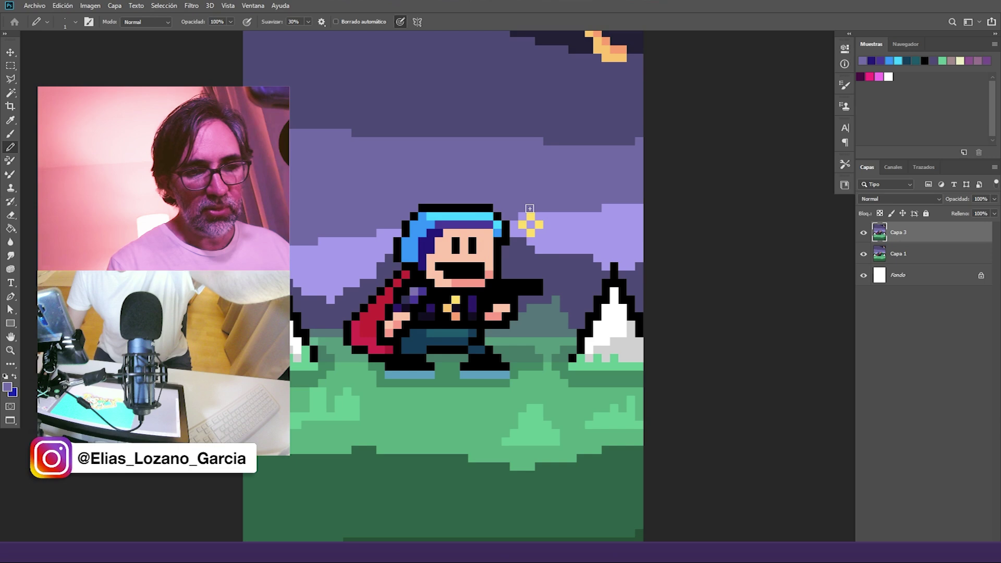
alt+click(438, 226)
drag(423, 209, 497, 210)
click(498, 215)
click(507, 224)
alt+click(433, 239)
drag(413, 222, 403, 259)
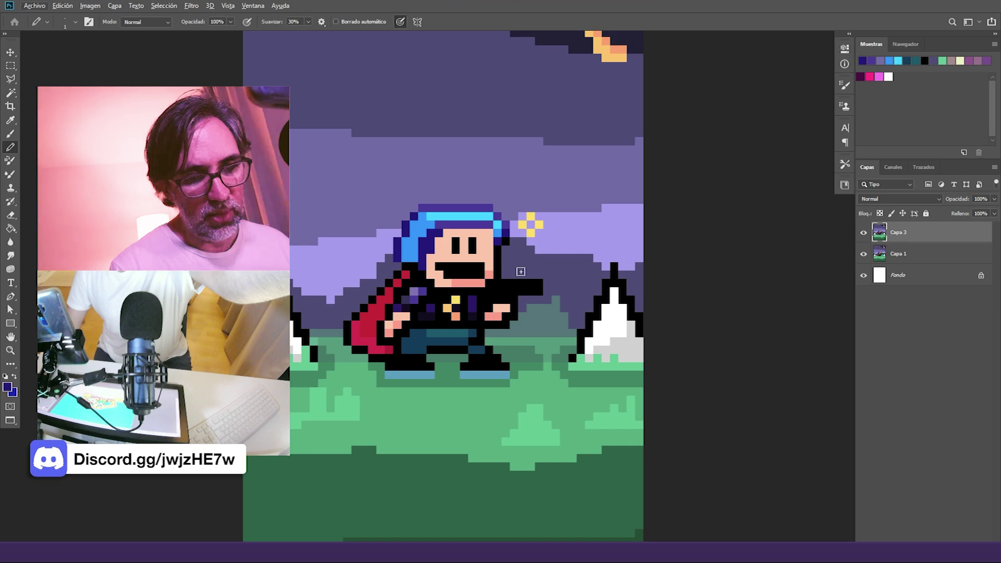
Step: Shade the inner part of the cape with a darker red picked from its base colour, and compare with the original layer
alt+click(368, 345)
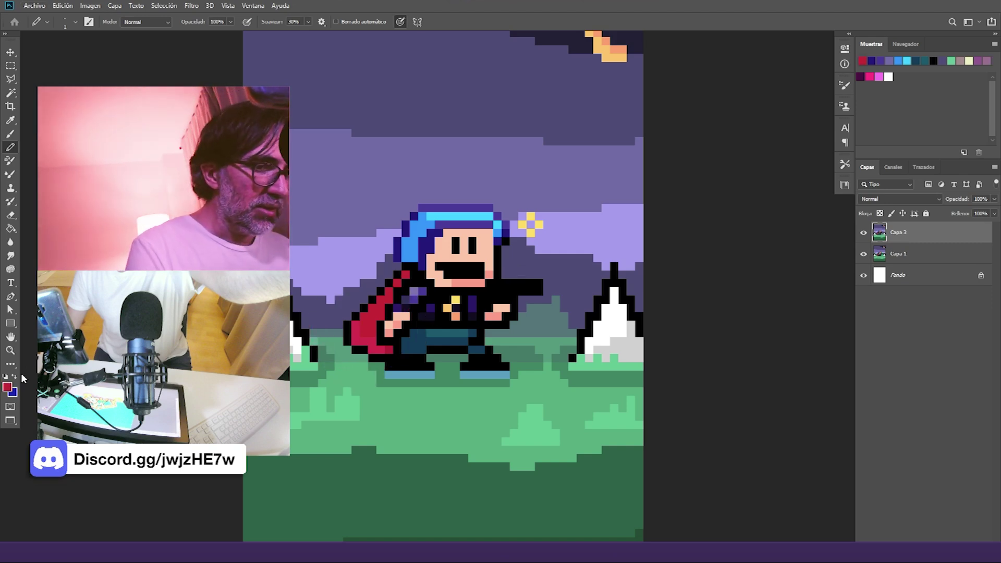
click(7, 387)
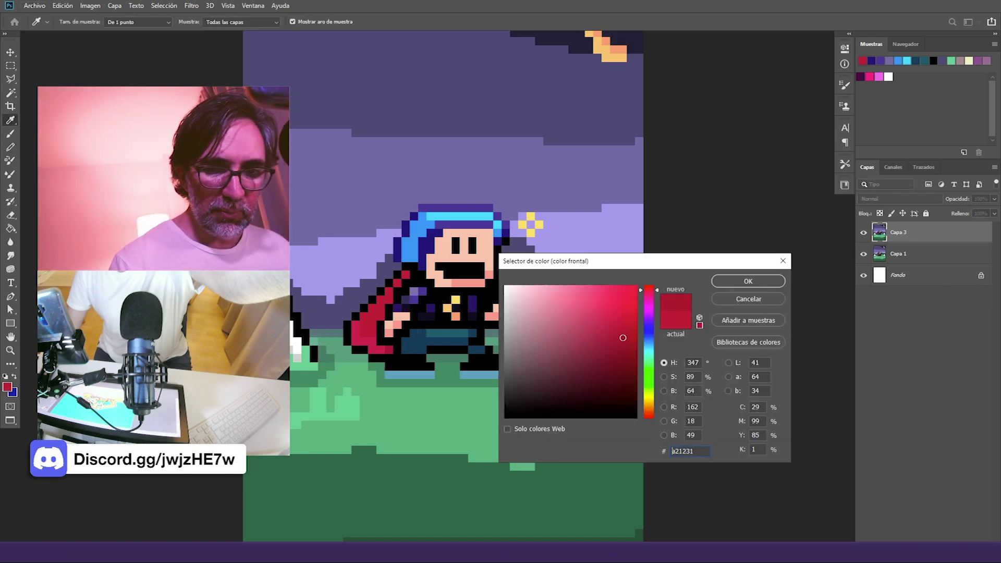
click(627, 360)
click(748, 281)
right_click(380, 351)
mouse_move(372, 351)
mouse_down()
mouse_move(389, 350)
mouse_move(372, 326)
mouse_move(406, 276)
mouse_move(383, 327)
mouse_up()
drag(503, 397, 537, 315)
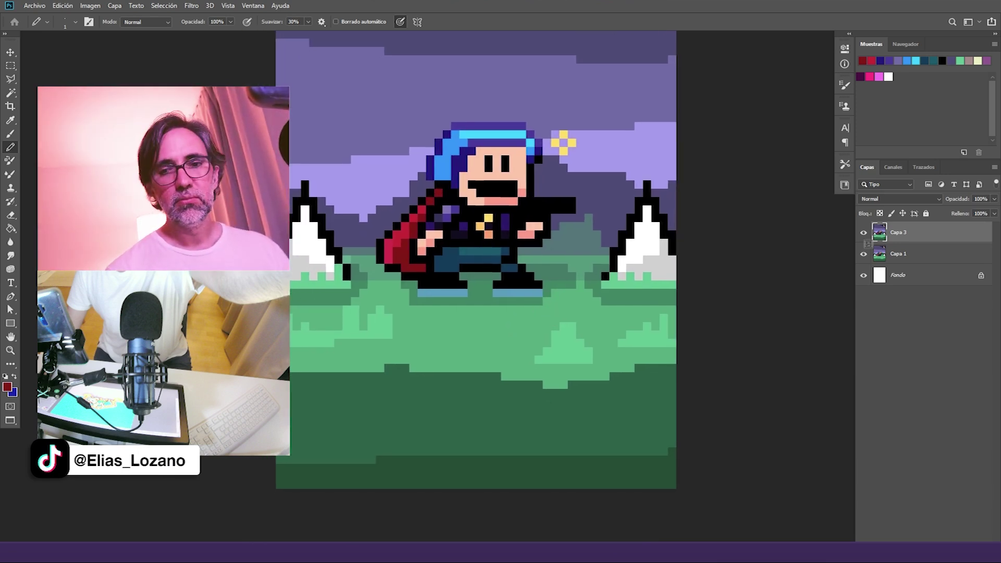
click(865, 234)
click(865, 233)
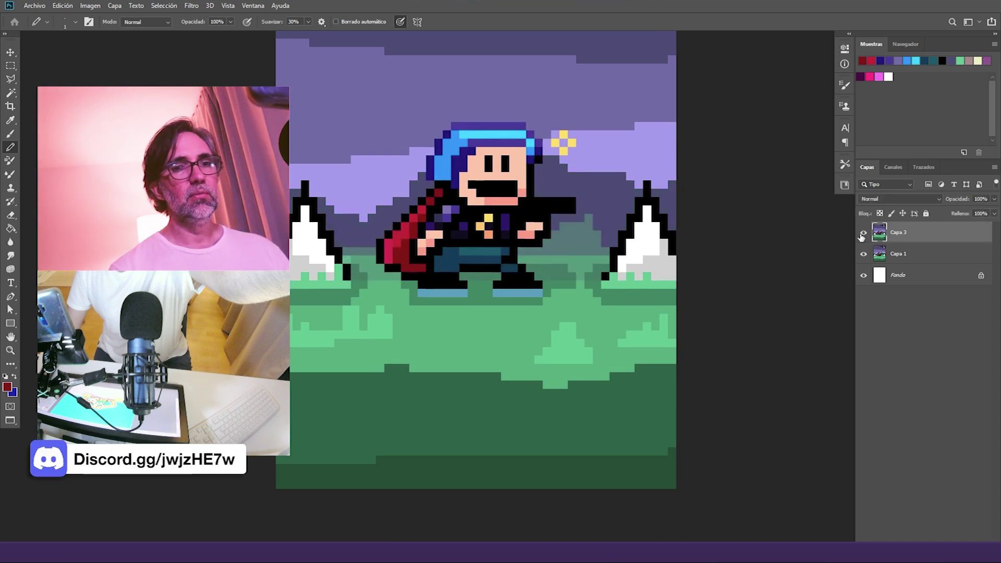
Step: Reshape the character's mouth with a dark red interior, adjusting its corners with sampled skin pink and black
drag(636, 252, 624, 279)
alt+click(391, 279)
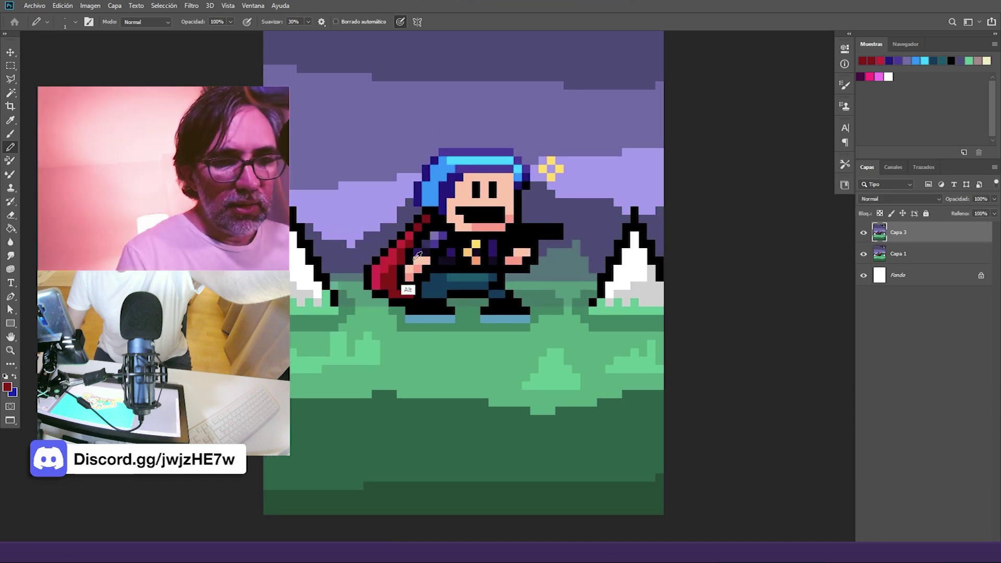
alt+click(507, 217)
click(501, 219)
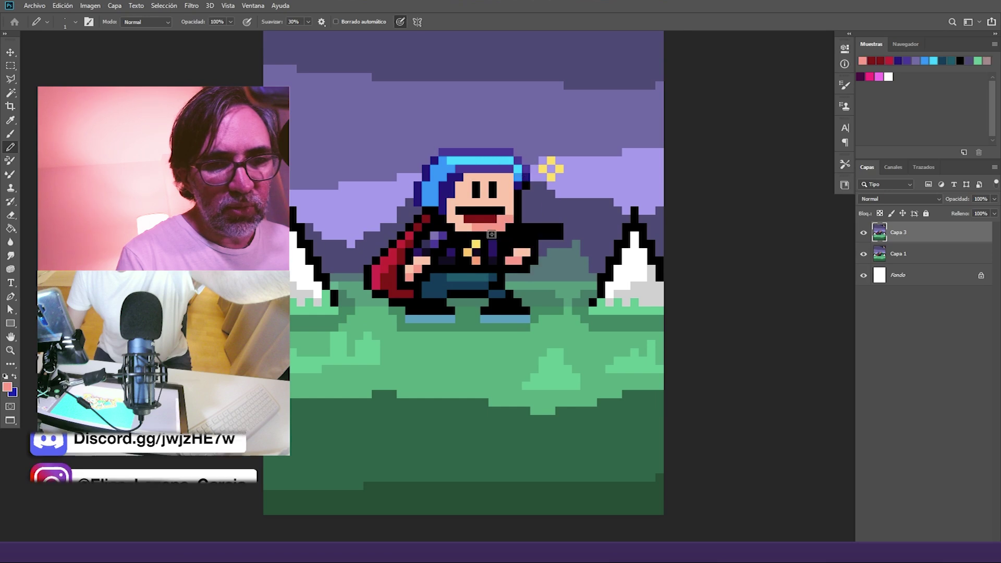
alt+click(472, 212)
click(468, 219)
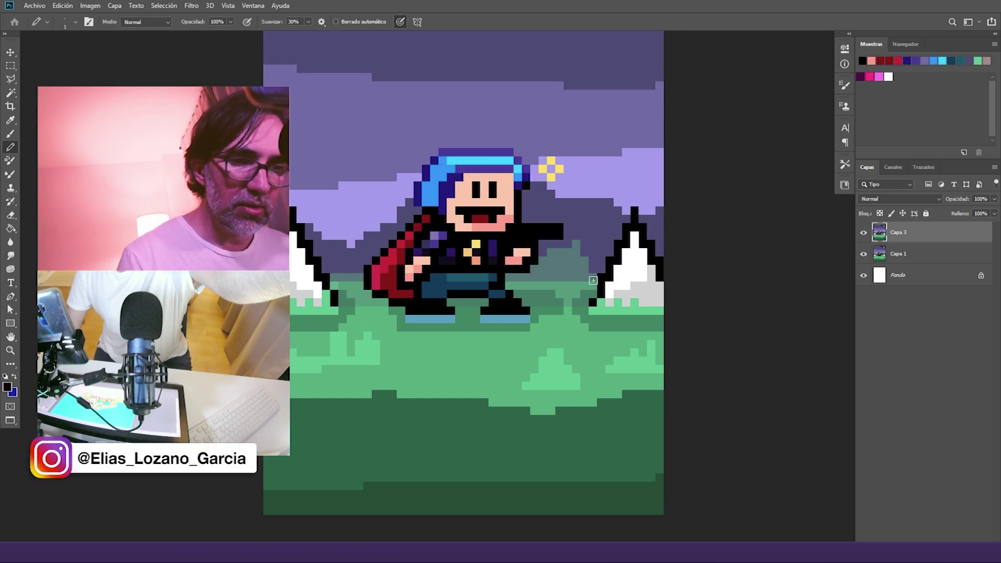
Step: Try to recolour the black outline of the tree in front of the character with sampled dark green, and undo it
alt+click(508, 481)
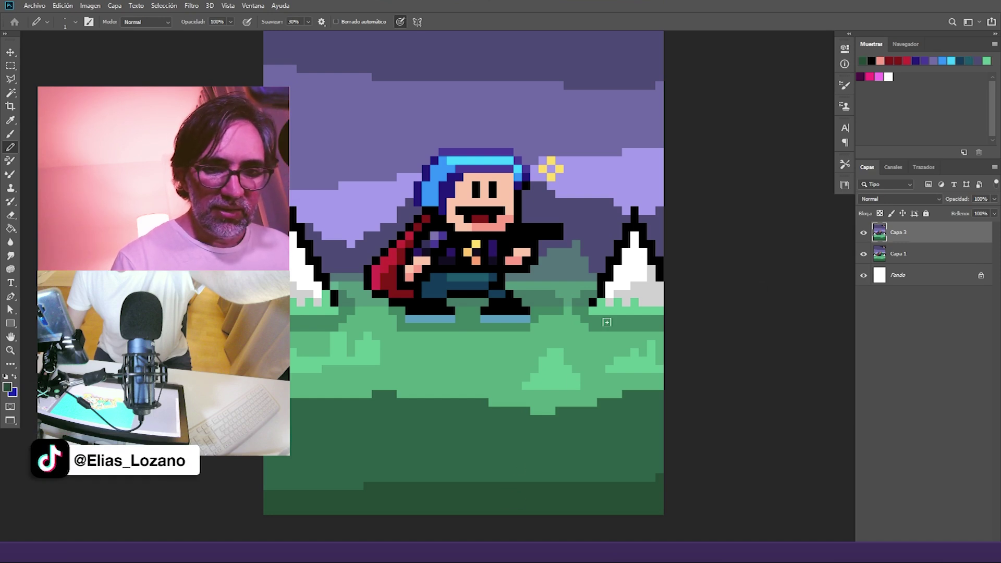
drag(596, 301, 635, 213)
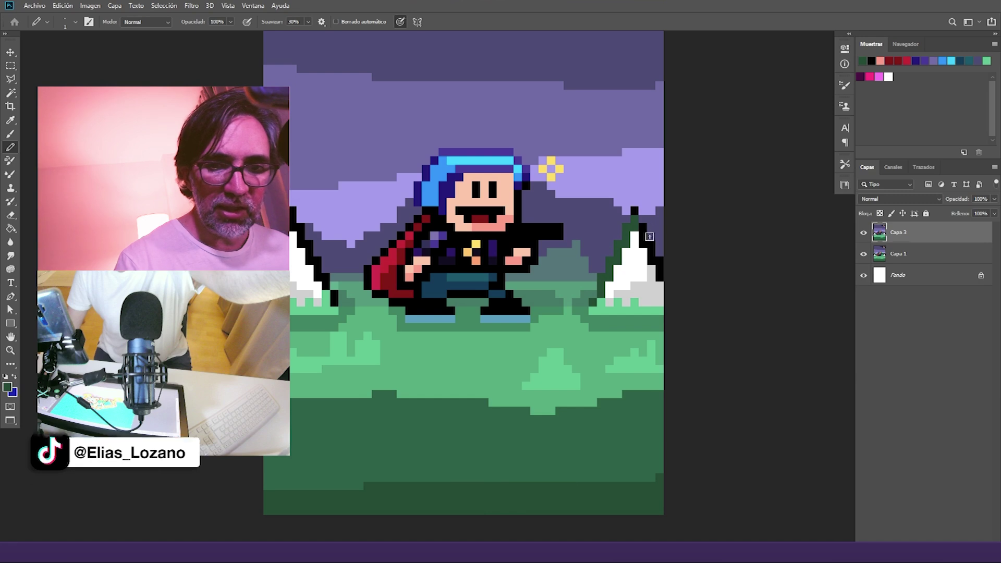
key(ctrl+z)
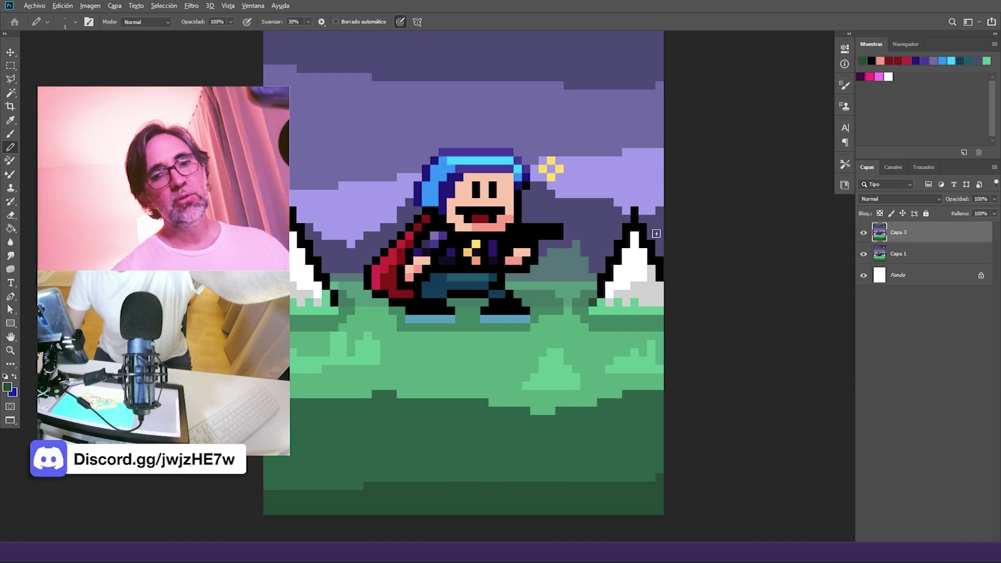
Step: Thin the black outlines of both snowy trees by extending their fill with sampled white and light grey
alt+click(627, 294)
drag(629, 242, 648, 247)
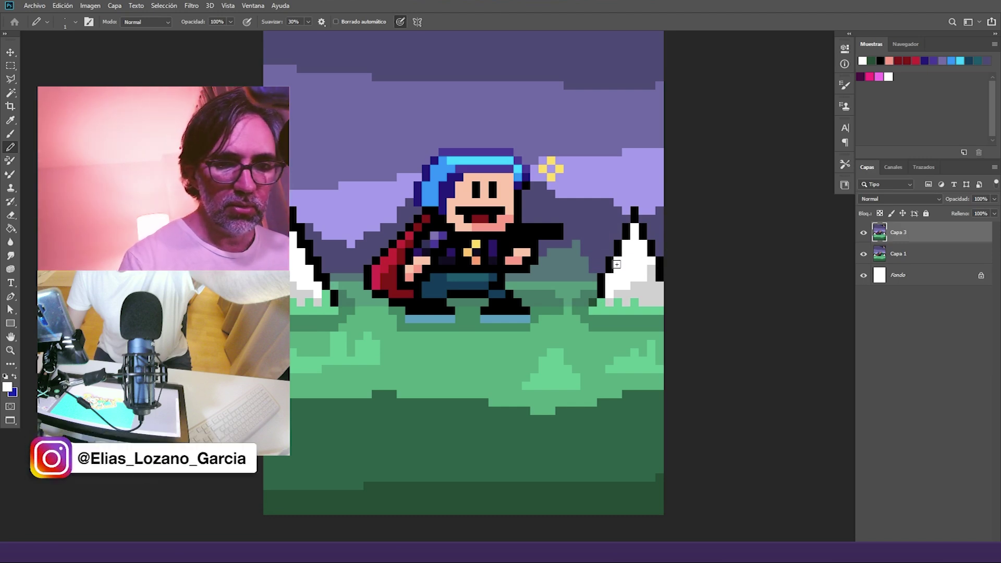
alt+click(646, 293)
alt+click(292, 228)
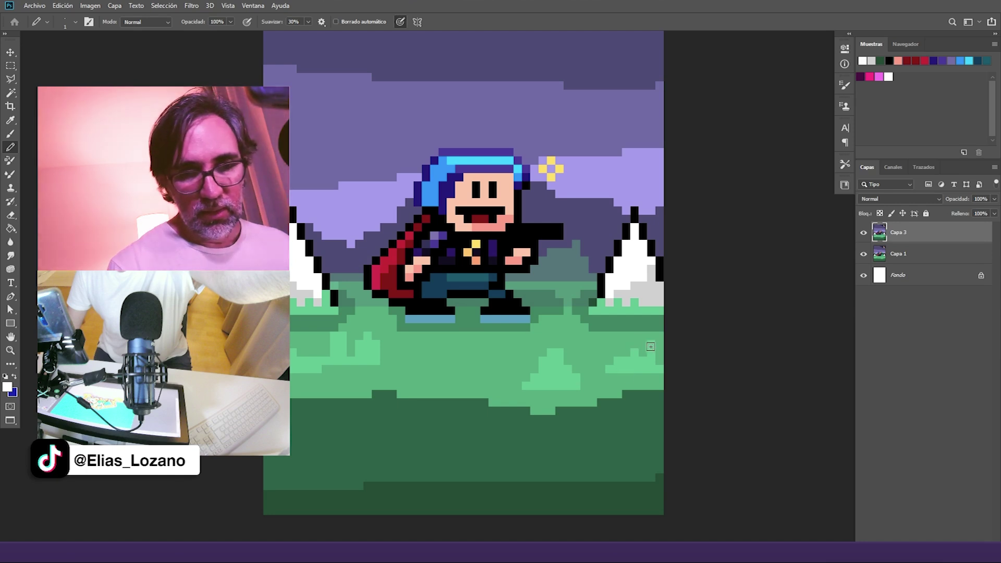
Step: Recolour the black outline of the snowy tree in front of the character with sampled cloud lavender, using darker sky purple at its tip
drag(644, 154, 617, 241)
alt+click(545, 59)
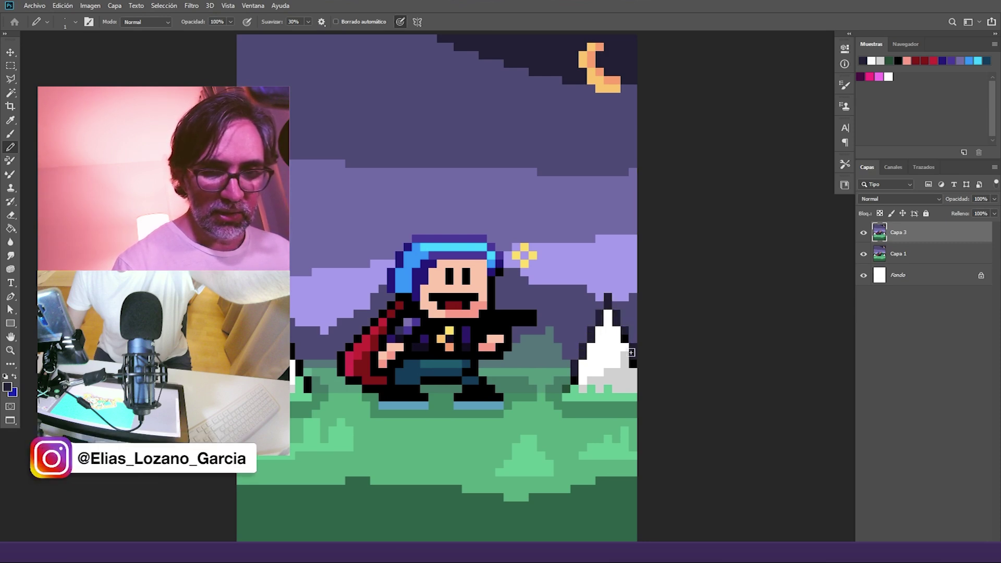
key(alt)
alt+click(619, 129)
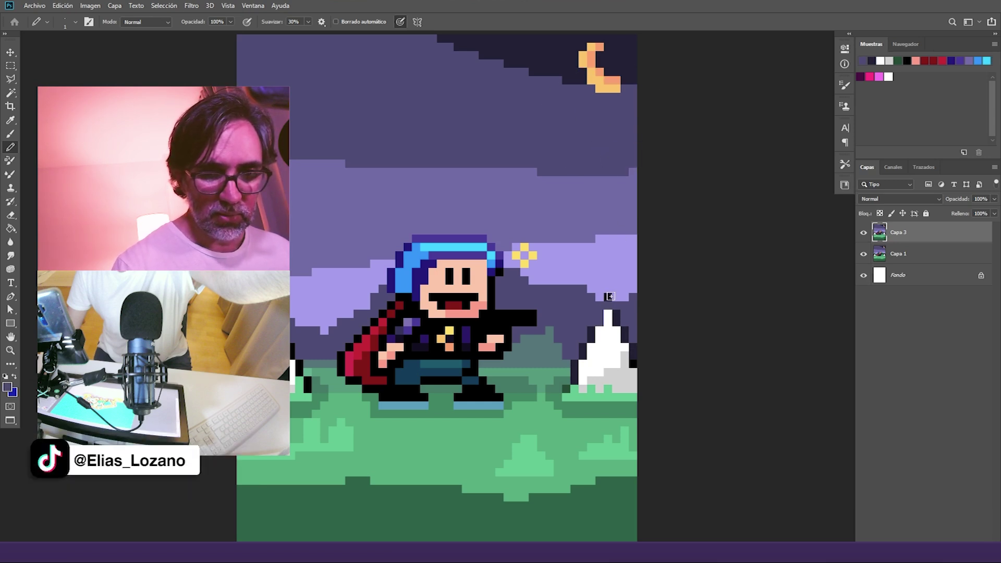
alt+click(620, 292)
mouse_move(609, 297)
mouse_down()
mouse_move(574, 379)
mouse_move(619, 330)
mouse_up()
alt+click(621, 311)
click(609, 298)
alt+click(619, 322)
drag(625, 333, 628, 342)
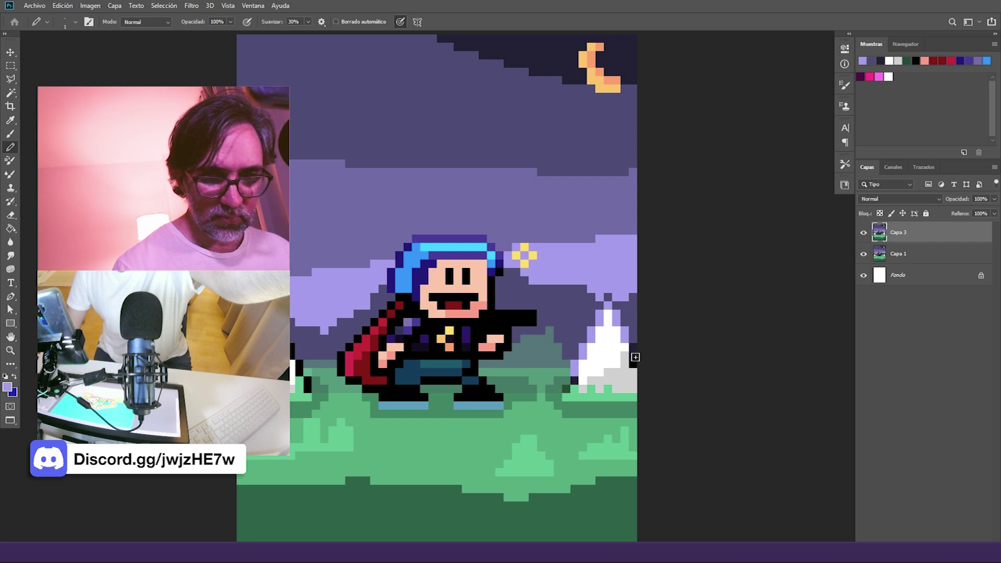
Step: Complete the lavender outline along the same tree's outer edge and lower corner, touching up the edge with sampled light grey
click(633, 349)
alt+click(631, 391)
click(634, 365)
alt+click(634, 348)
click(635, 356)
click(575, 381)
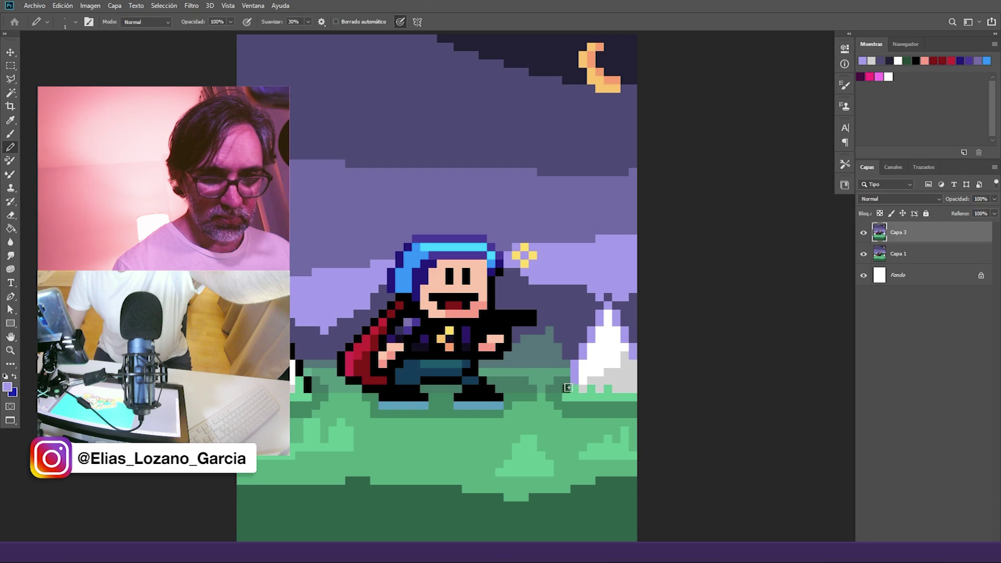
Step: Recolour the black outline of the snowy tree behind the character with lavender down both sides and sampled purple at the tip
drag(553, 335, 628, 334)
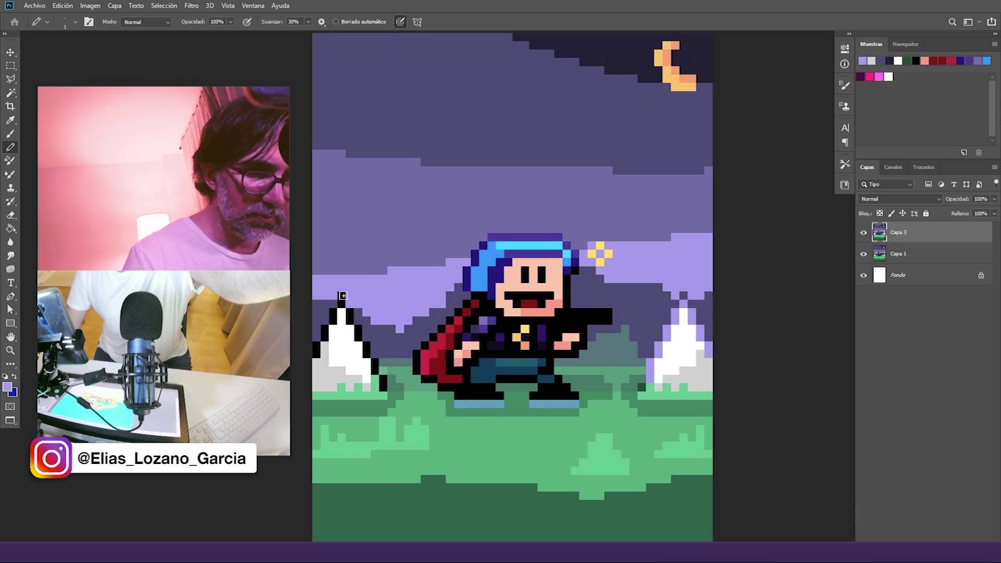
alt+click(343, 304)
click(342, 304)
click(351, 312)
click(351, 323)
click(334, 314)
shift+click(317, 354)
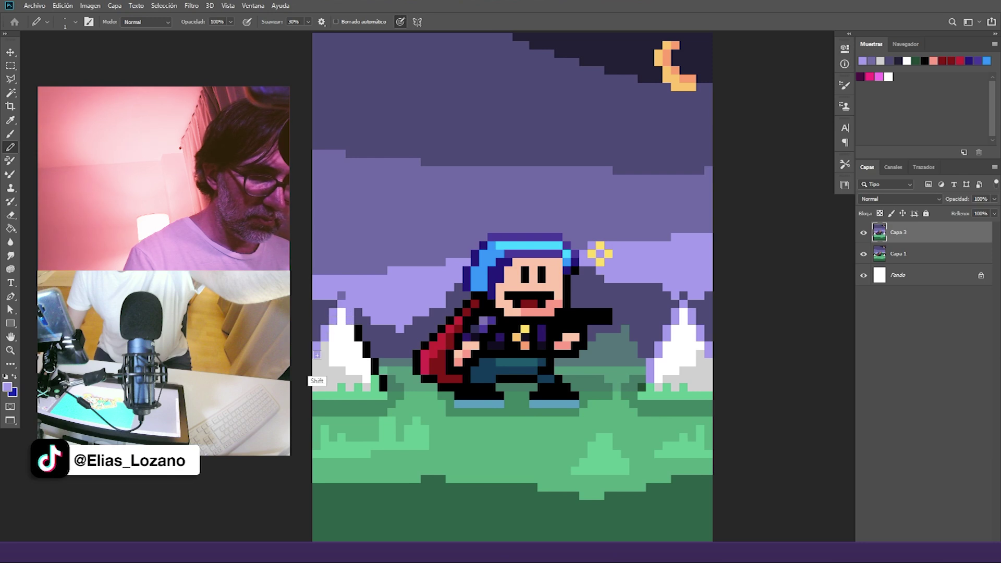
click(358, 329)
shift+click(384, 389)
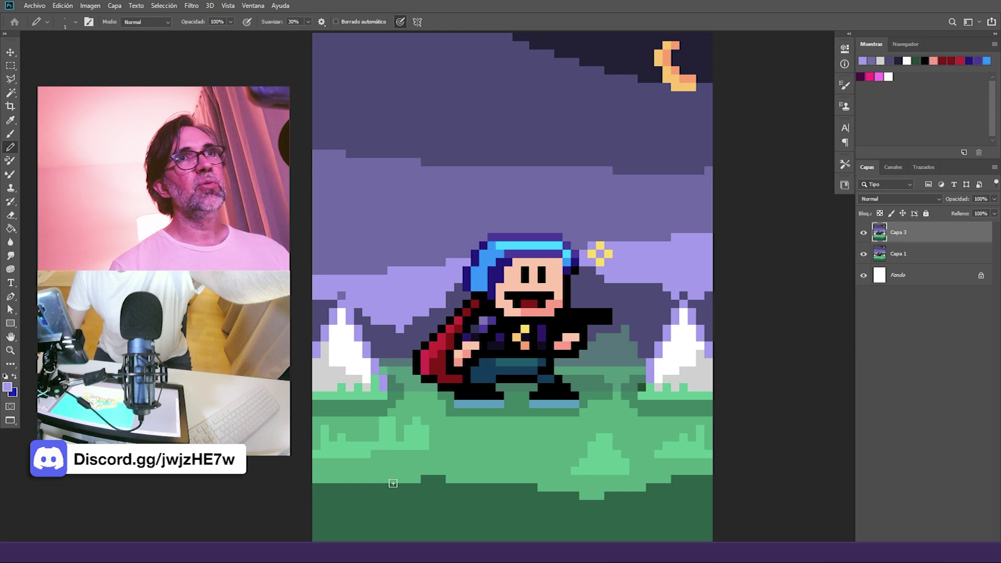
Step: Paint over the bright grass tufts and black pixel at the base of the tree in front of the character with sampled greens
alt+click(480, 448)
drag(457, 463, 442, 443)
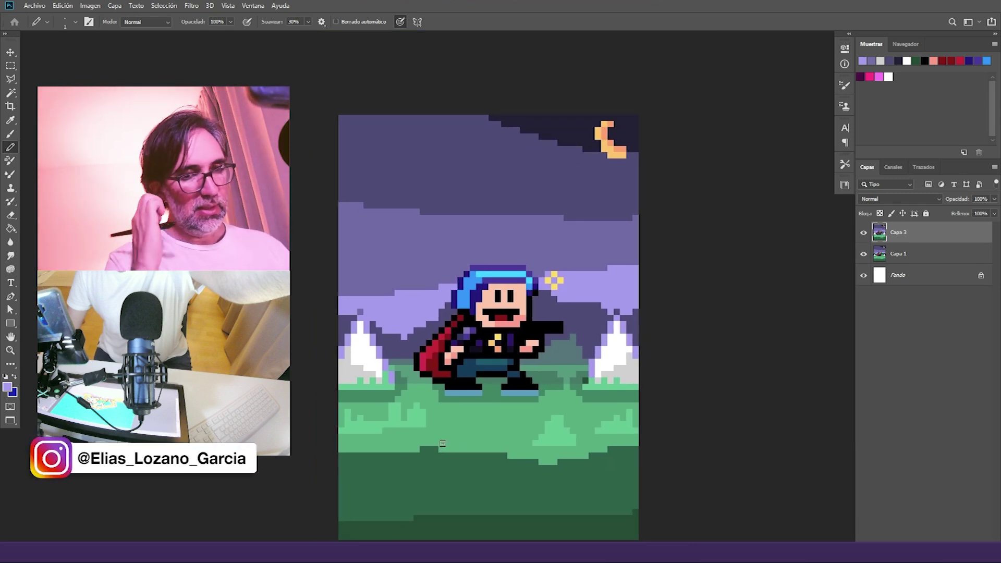
drag(408, 410, 433, 400)
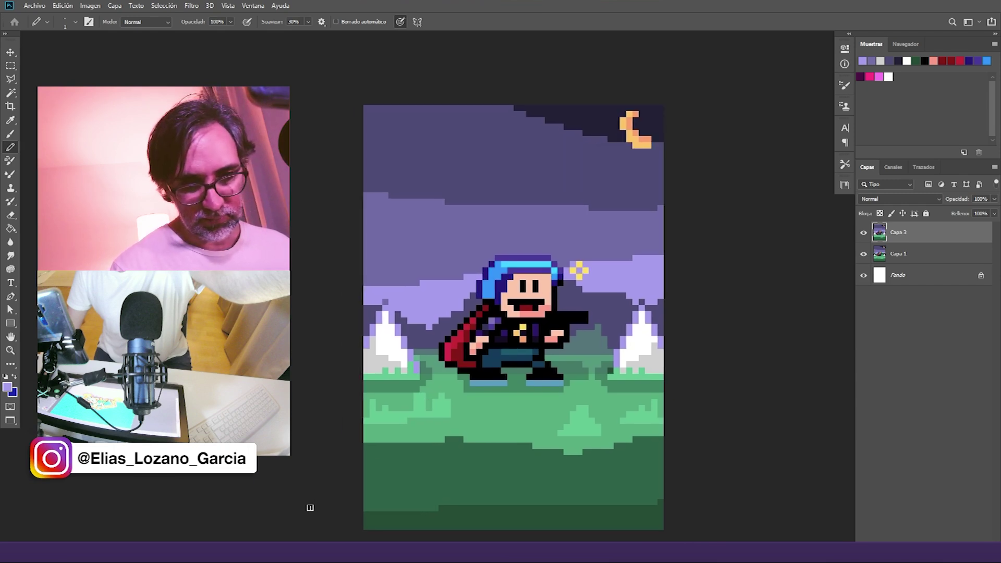
drag(582, 402, 521, 370)
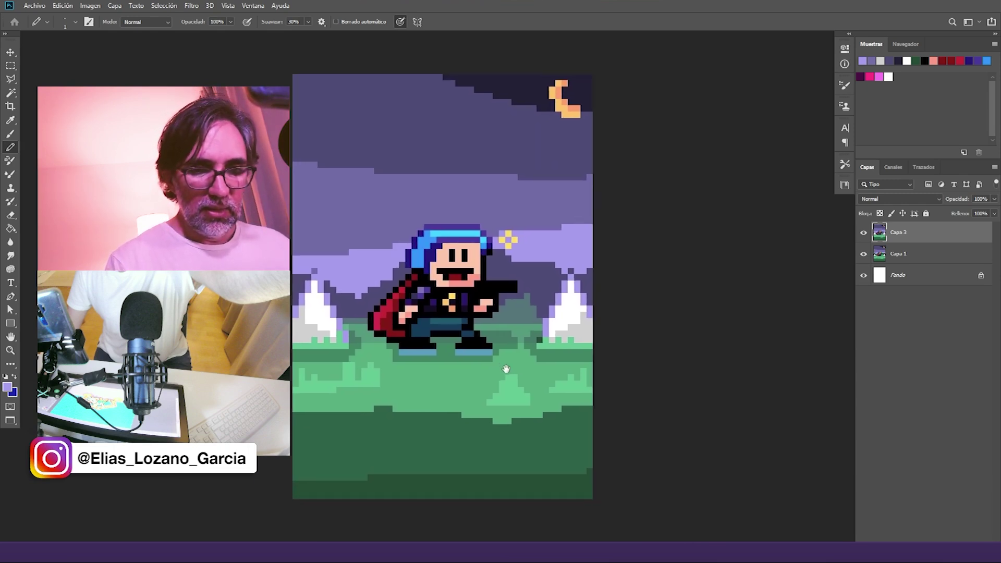
ctrl+click(573, 376)
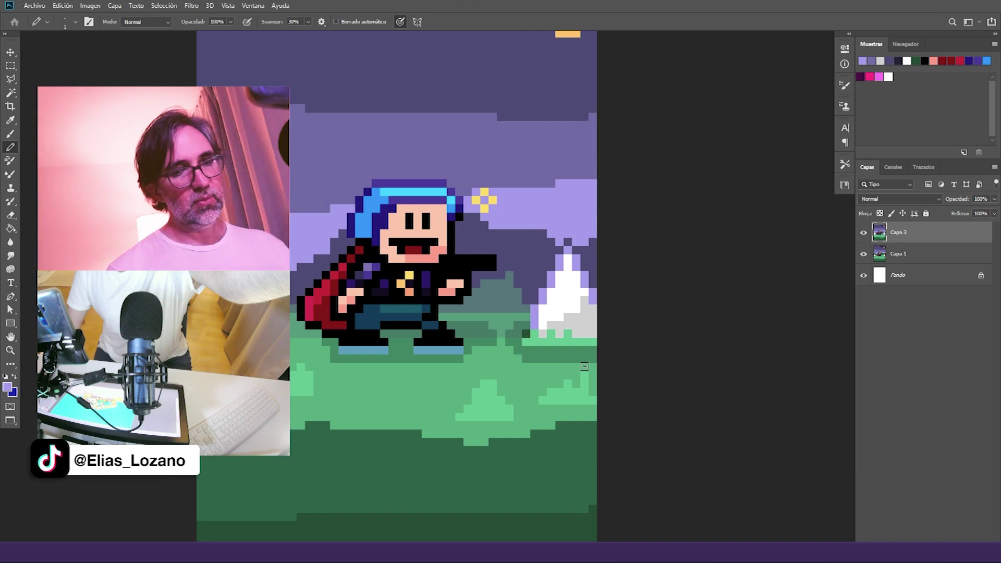
alt+click(591, 305)
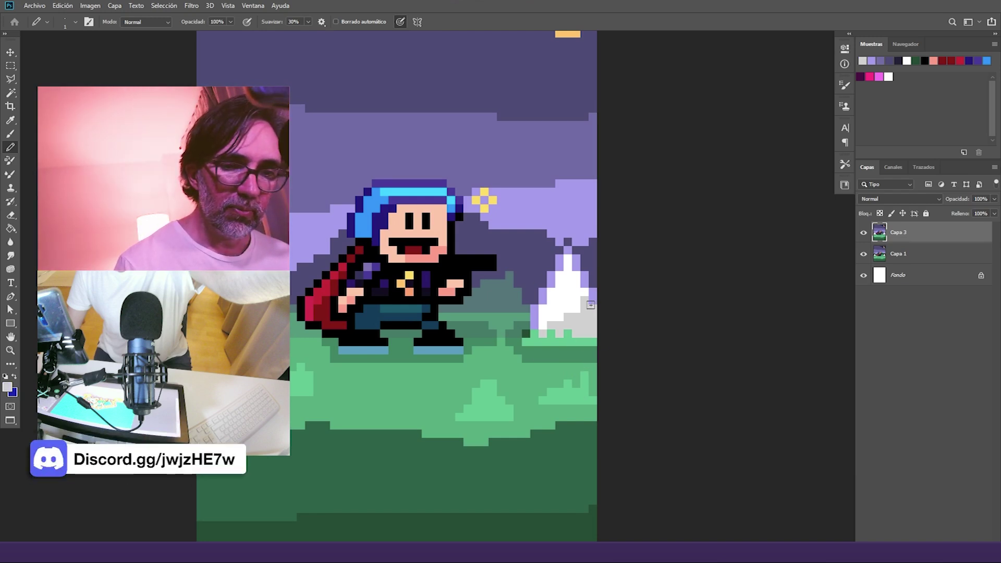
alt+click(552, 343)
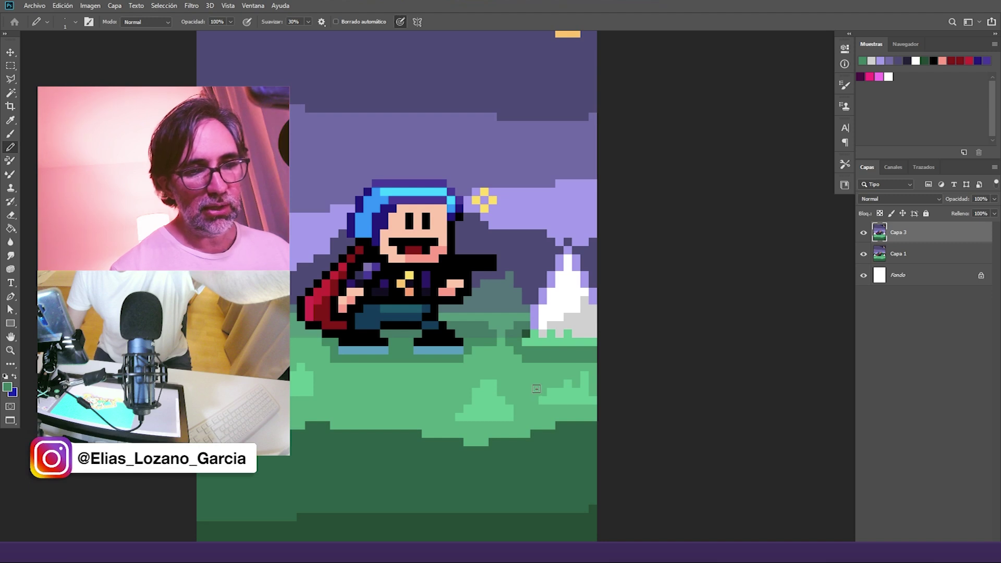
drag(553, 355, 600, 391)
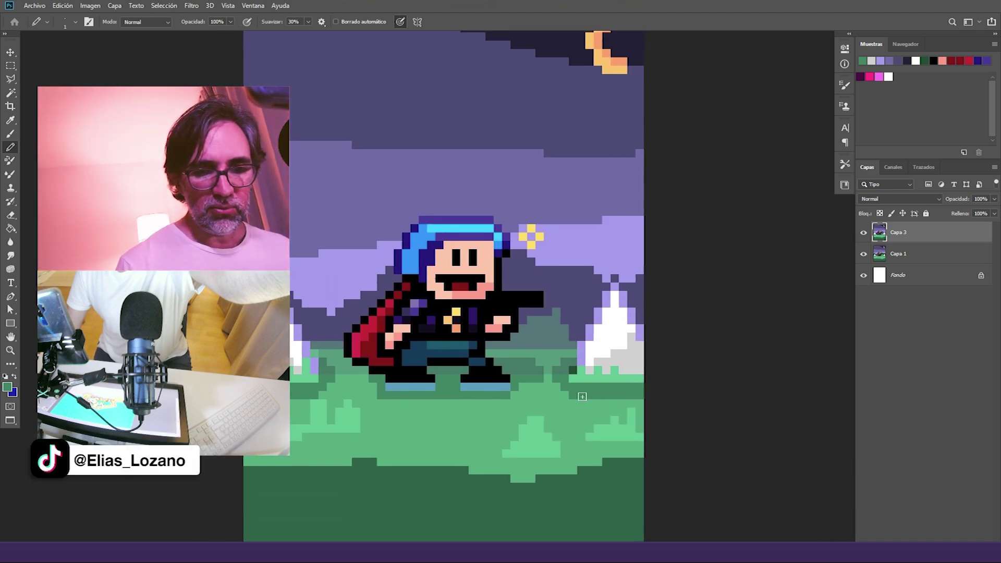
alt+click(566, 426)
click(565, 387)
alt+click(560, 384)
mouse_move(573, 379)
mouse_down()
mouse_move(657, 373)
mouse_move(570, 371)
mouse_up()
Step: Repaint the ground beneath the tree behind the character with sampled greens, removing its grass tufts and tidying the shadow band
drag(315, 371, 284, 371)
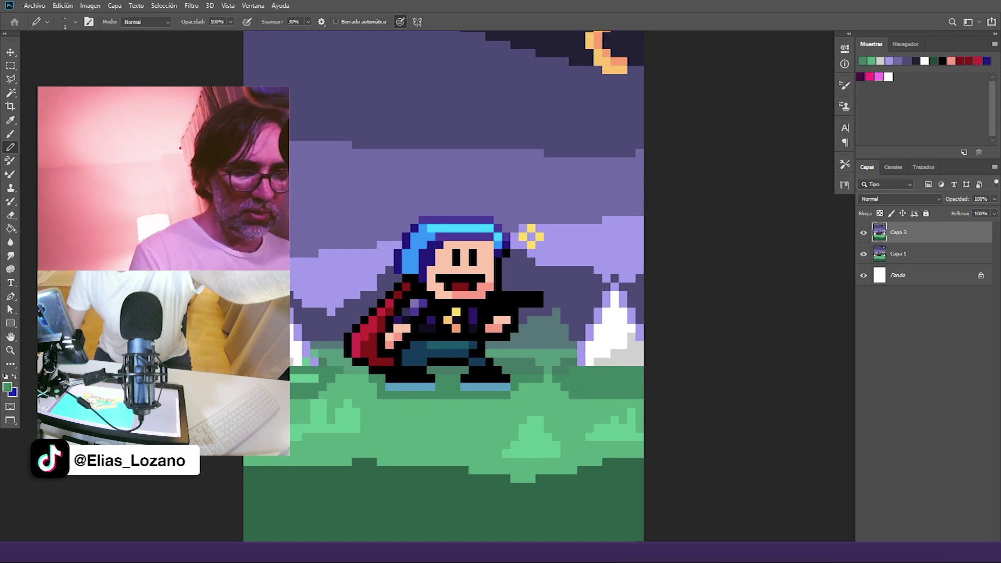
drag(332, 380, 292, 384)
alt+click(325, 360)
click(323, 388)
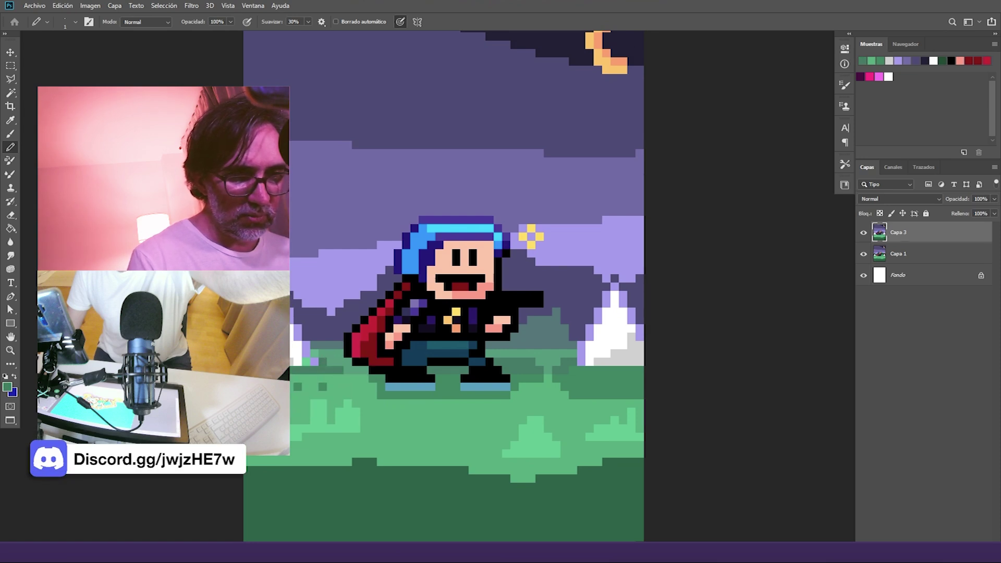
alt+click(317, 382)
drag(324, 387, 295, 388)
Step: Reduce the ground shadow under the front tree to a thin dark green band, covering the rest with sampled light green
alt+click(569, 366)
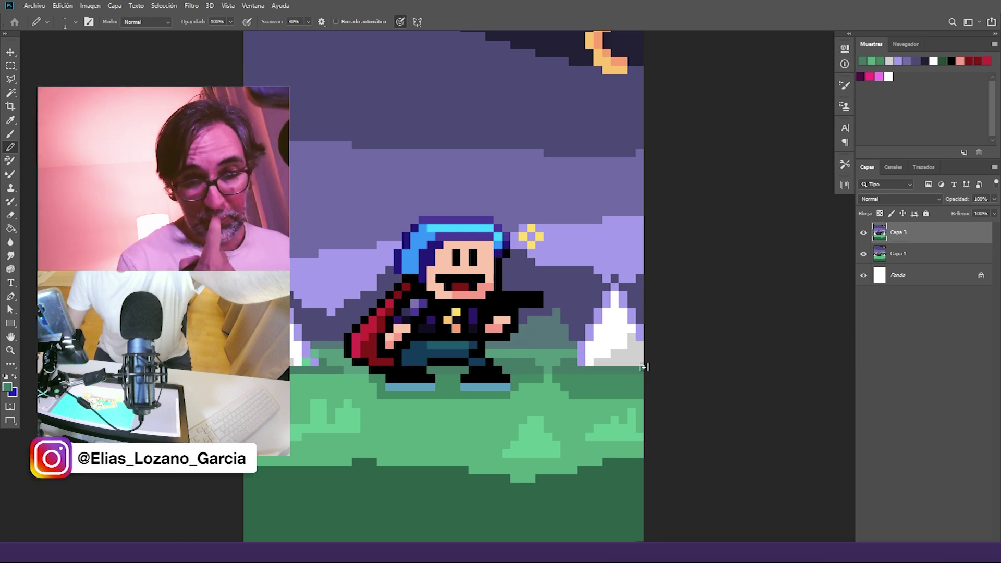
alt+click(560, 391)
mouse_move(558, 380)
mouse_down()
mouse_move(644, 393)
mouse_move(577, 397)
mouse_move(544, 385)
mouse_move(667, 388)
mouse_up()
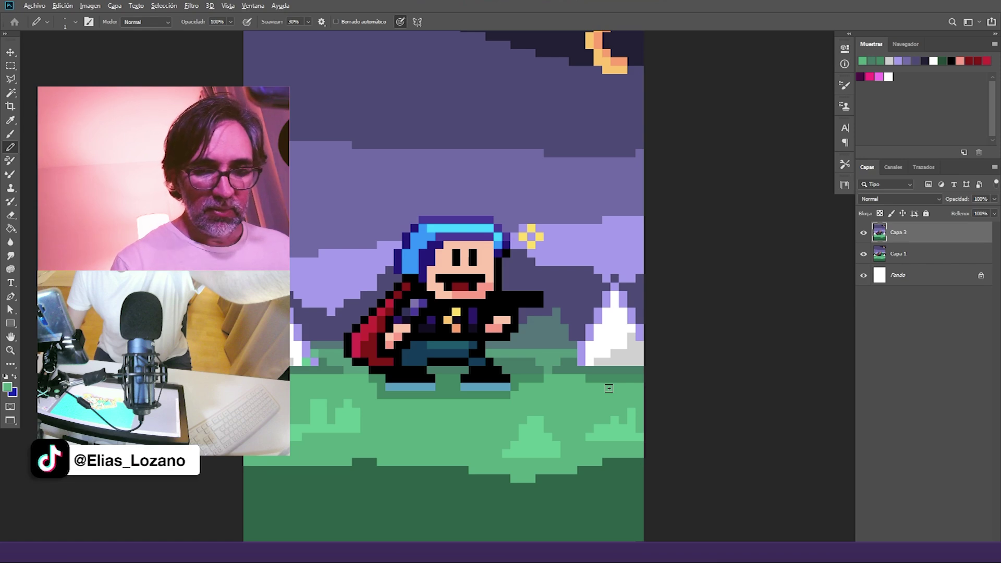
Step: Fill both snowy trees with flat sampled light grey, covering their white areas and lavender outlines
alt+click(610, 361)
mouse_move(582, 348)
mouse_down()
mouse_move(615, 284)
mouse_move(624, 329)
mouse_move(633, 324)
mouse_move(598, 331)
mouse_move(632, 311)
mouse_move(603, 349)
mouse_move(588, 327)
mouse_move(615, 309)
mouse_move(633, 316)
mouse_move(616, 329)
mouse_move(615, 347)
mouse_move(630, 325)
mouse_up()
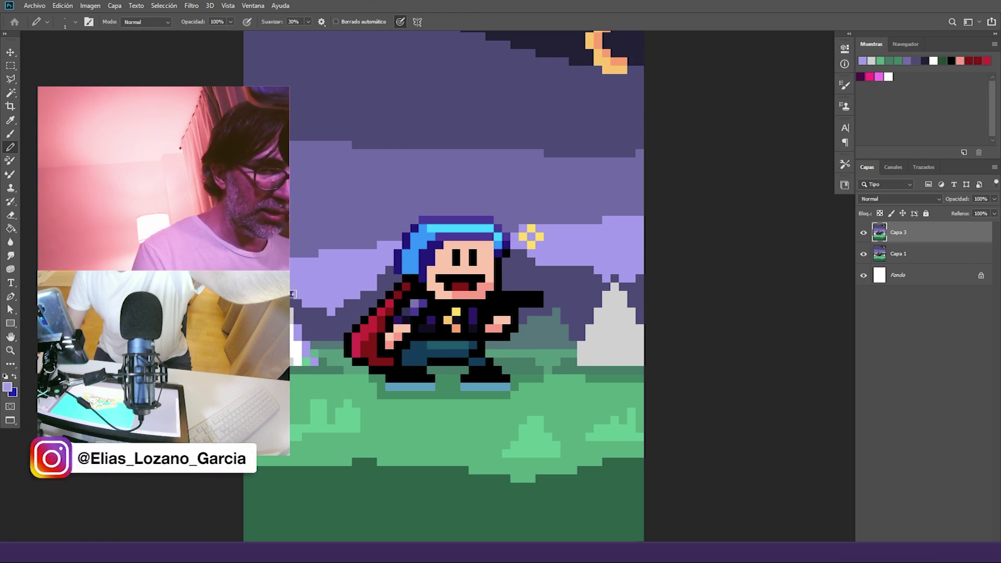
drag(299, 329, 299, 354)
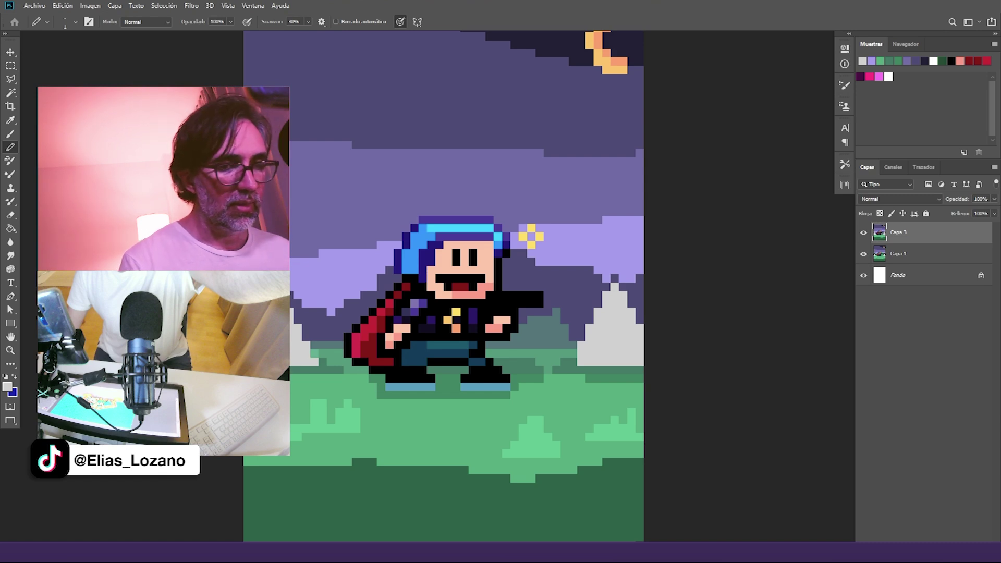
key(alt)
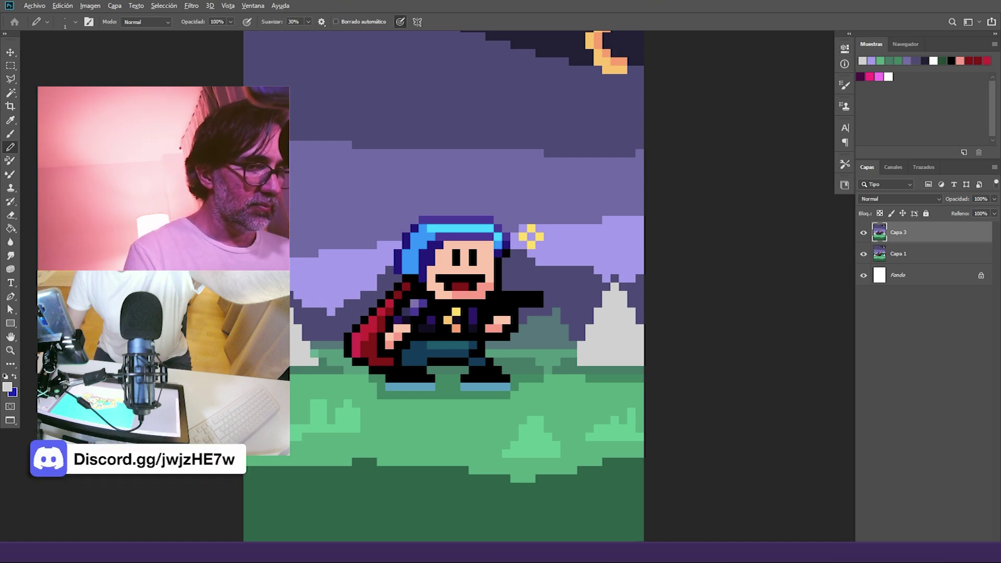
Step: Shade both grey trees with scattered pixel patches in pale lavender blue #a9aed8
click(7, 387)
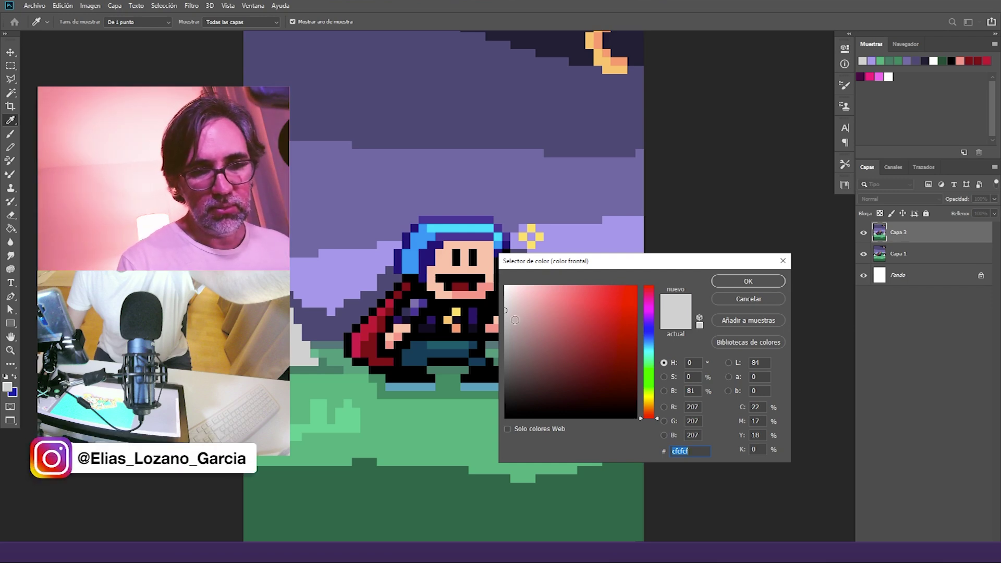
click(518, 329)
drag(651, 329, 650, 334)
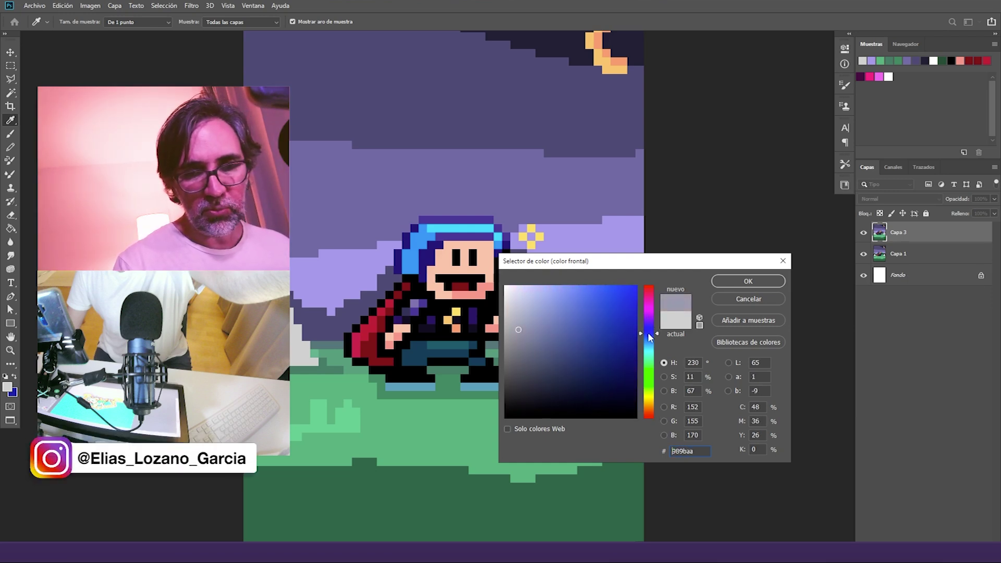
mouse_move(519, 330)
mouse_down()
mouse_move(539, 315)
mouse_move(534, 305)
mouse_up()
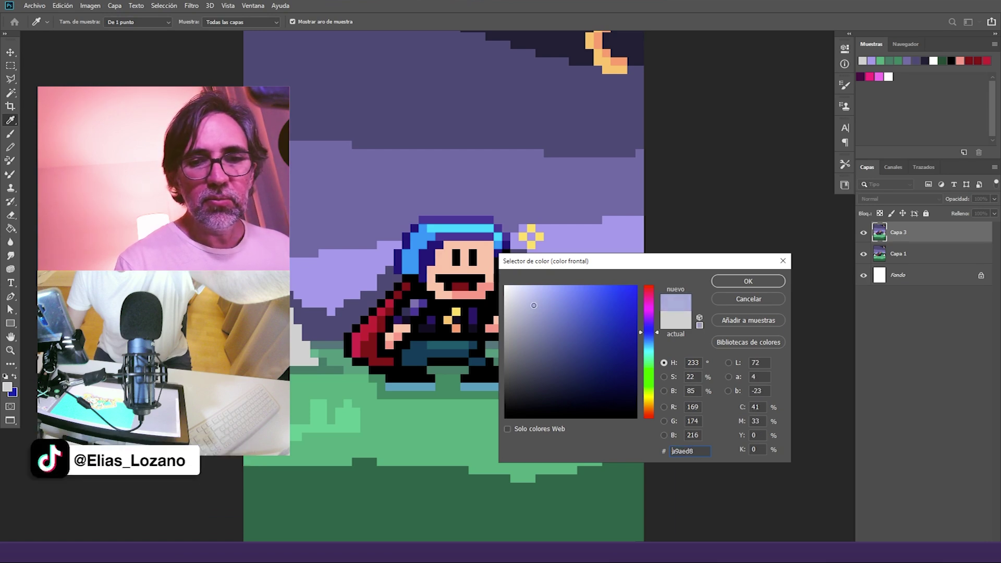
click(731, 280)
key(b)
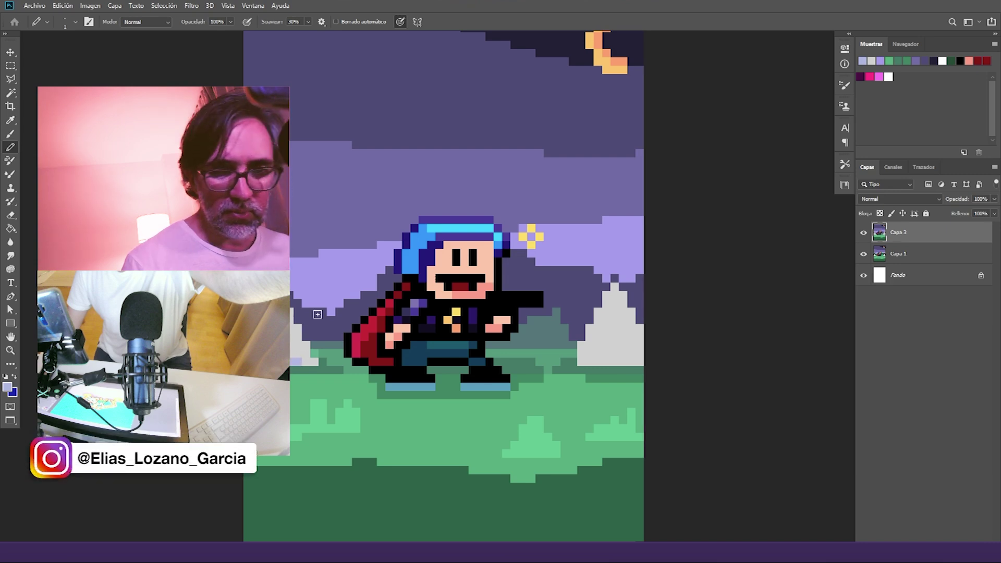
mouse_move(594, 361)
mouse_down()
mouse_move(646, 361)
mouse_move(645, 345)
mouse_move(625, 345)
mouse_up()
click(641, 338)
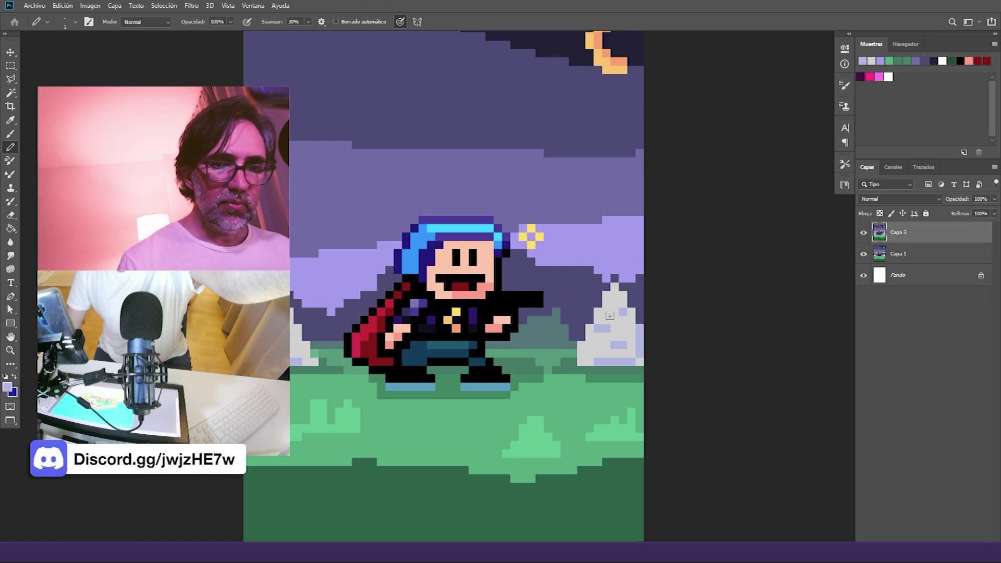
Step: Add a small trunk under each tree in dark night-sky colour, and recolour the tree tips with sampled light grey
key(alt)
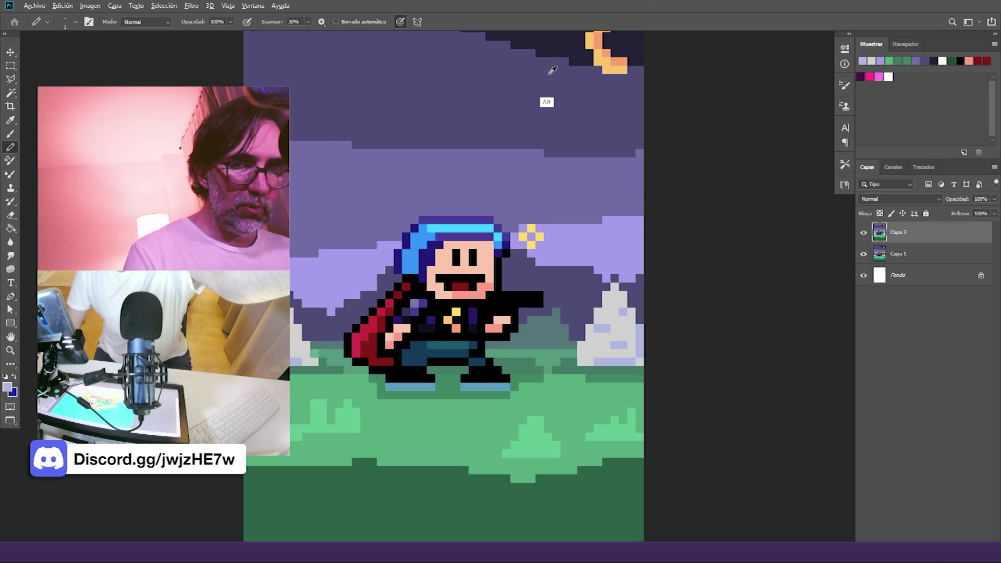
alt+click(525, 59)
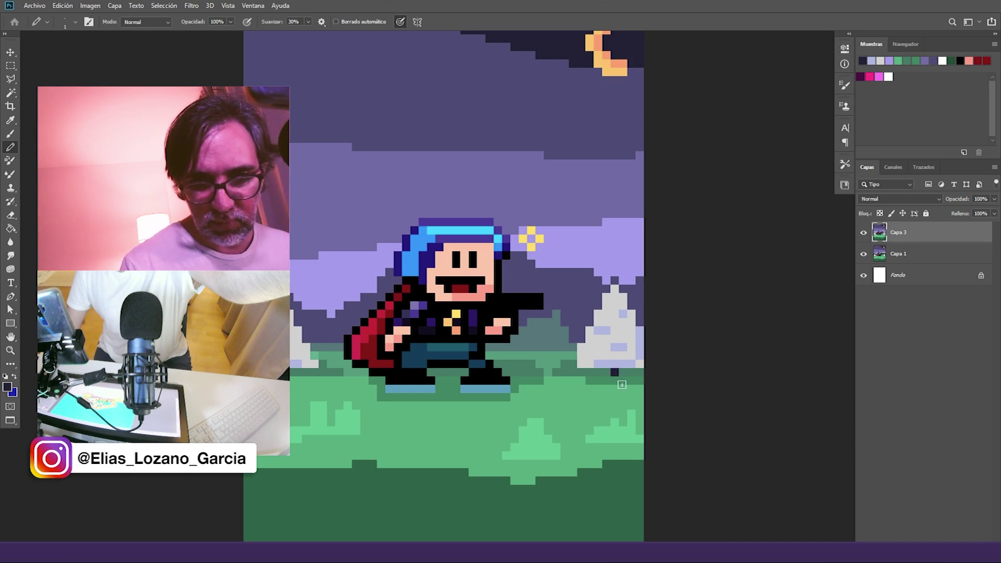
alt+click(612, 328)
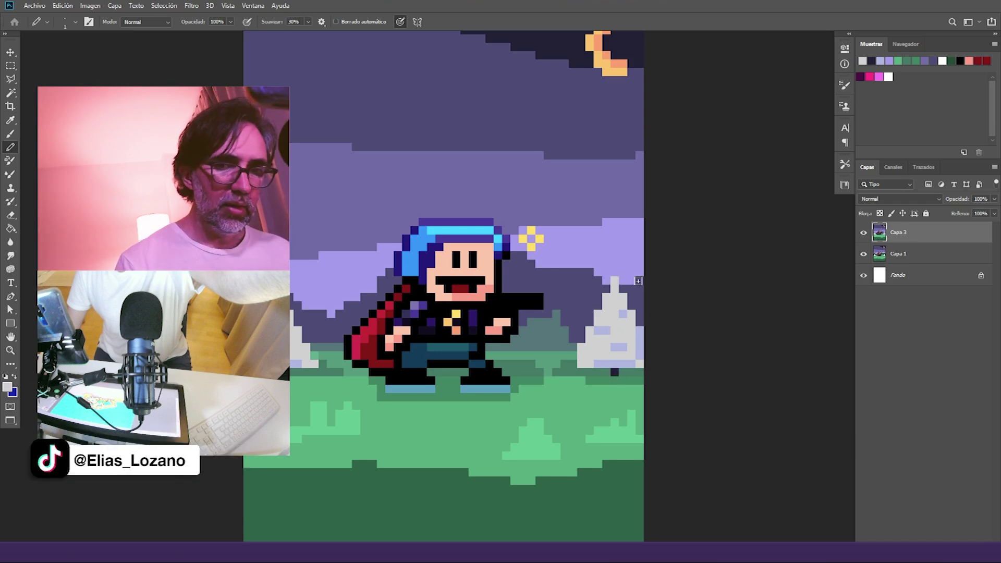
alt+click(619, 409)
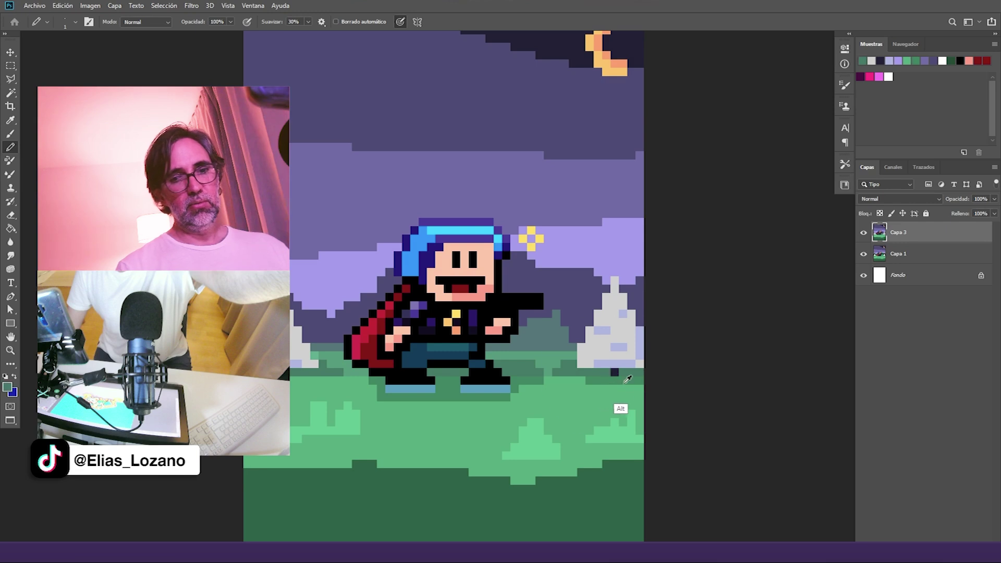
alt+click(625, 406)
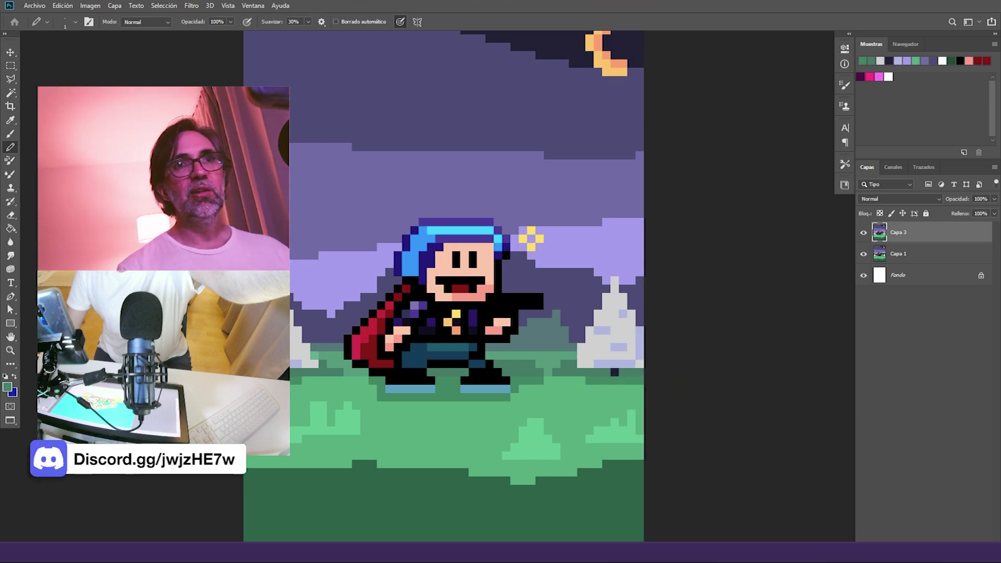
Step: Draw pointed treetop silhouettes in the sampled dark purple on the background treeline between the left snowy tree and the character, trimming with light lavender
drag(521, 345, 537, 298)
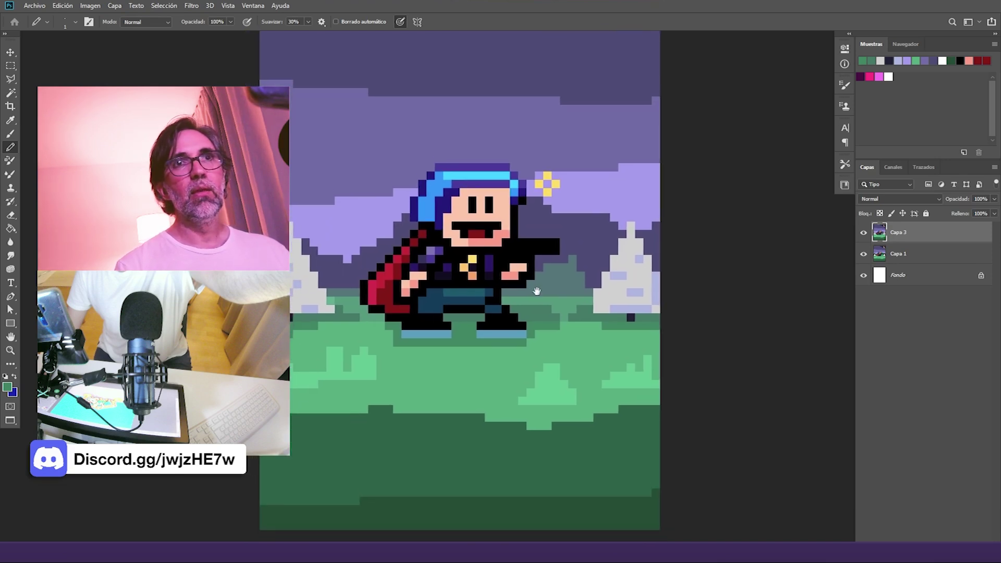
scroll(532, 313, down, 5)
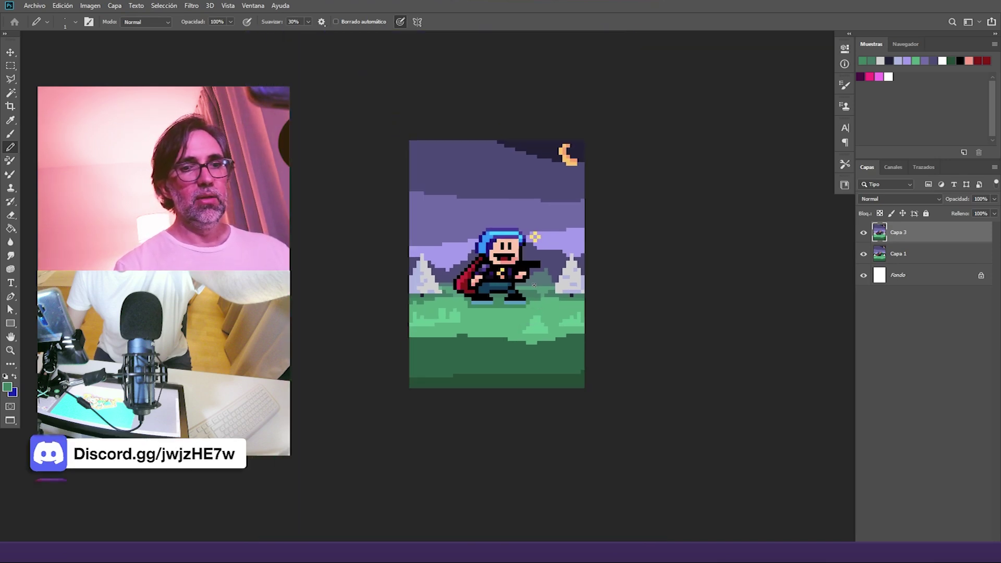
scroll(534, 284, up, 3)
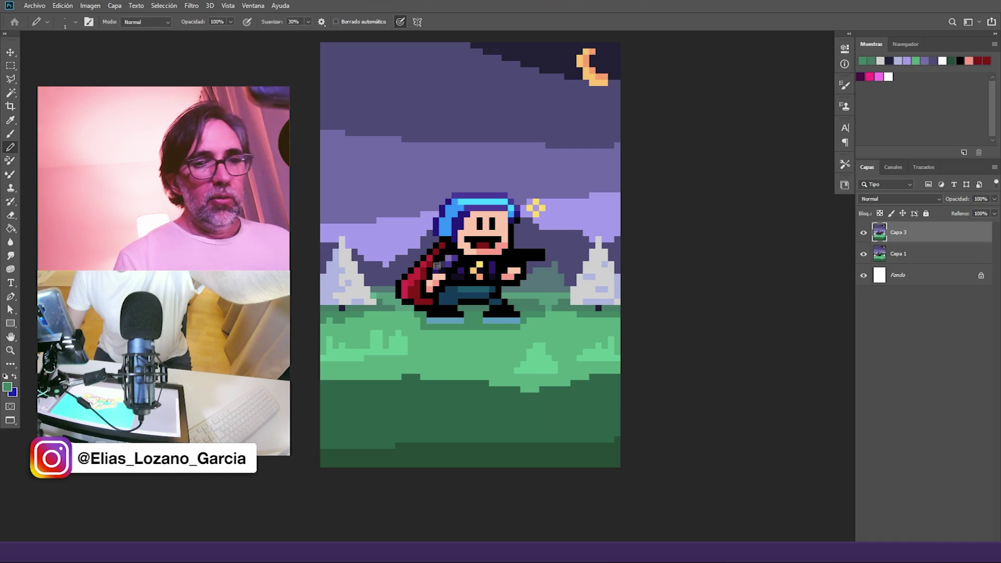
alt+click(367, 249)
alt+click(394, 264)
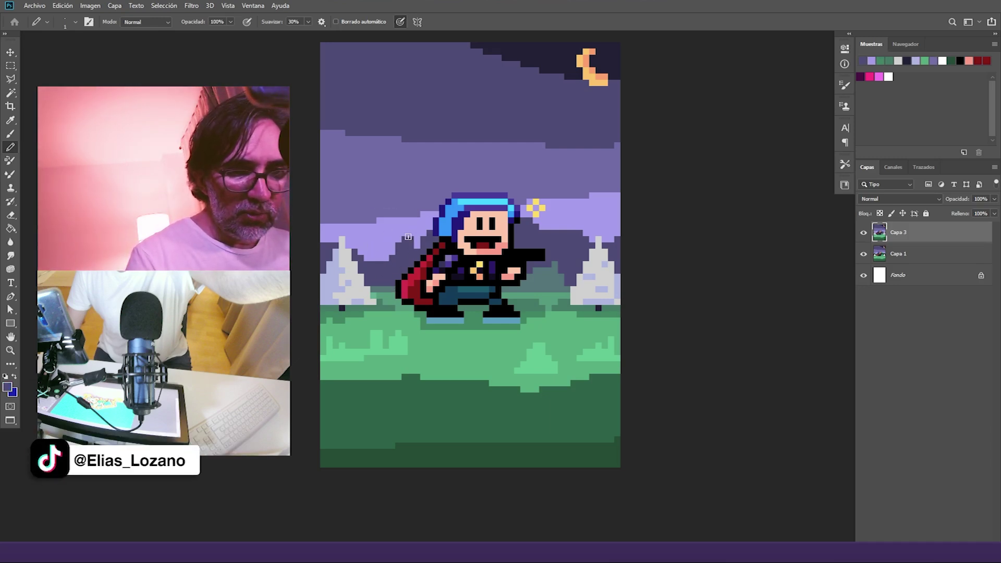
alt+click(411, 236)
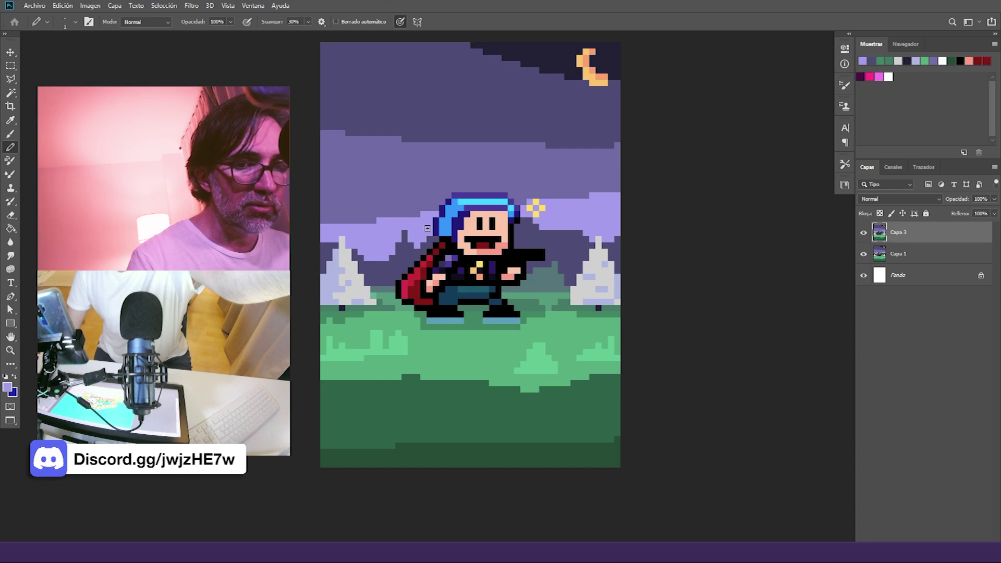
alt+click(431, 239)
click(430, 233)
Step: Continue the dark purple pointed treetops along the treeline between the character and the right snowy tree, cutting gaps in light lavender
alt+click(530, 218)
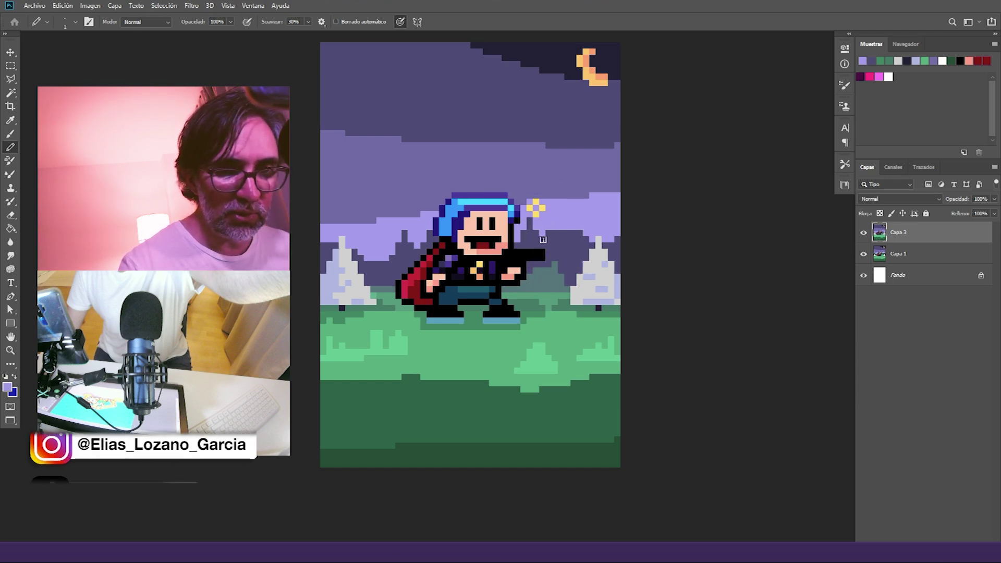
alt+click(556, 231)
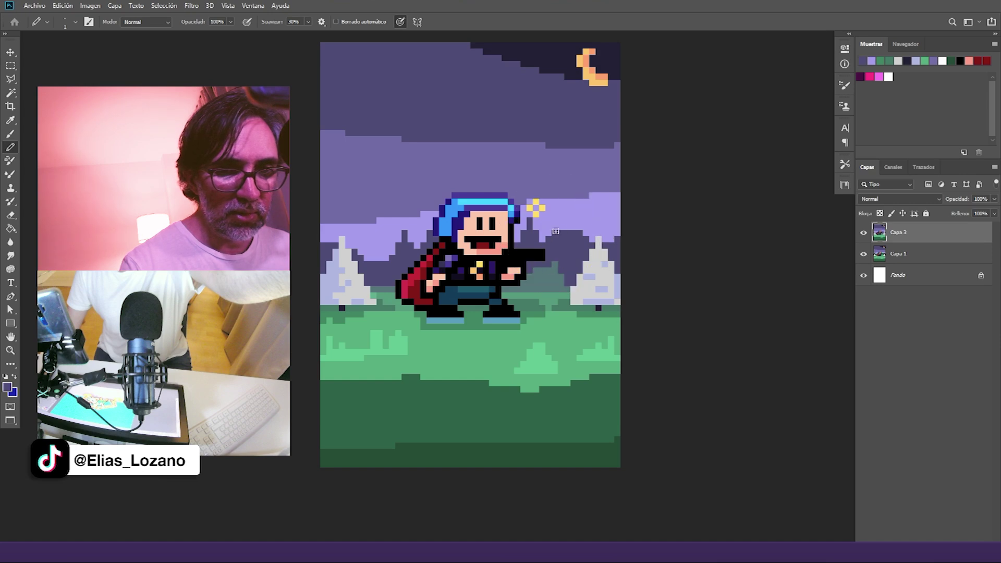
alt+click(559, 232)
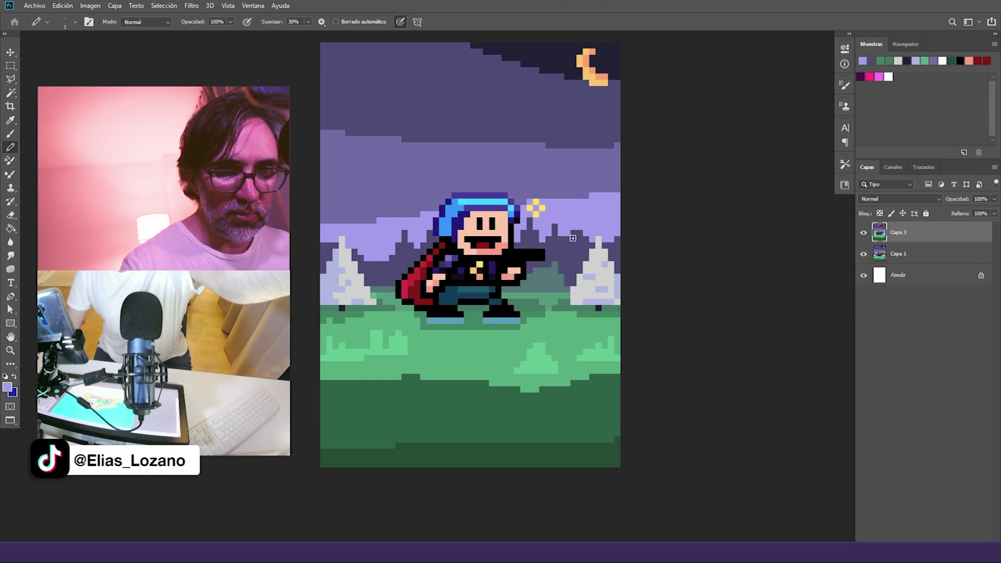
alt+click(598, 239)
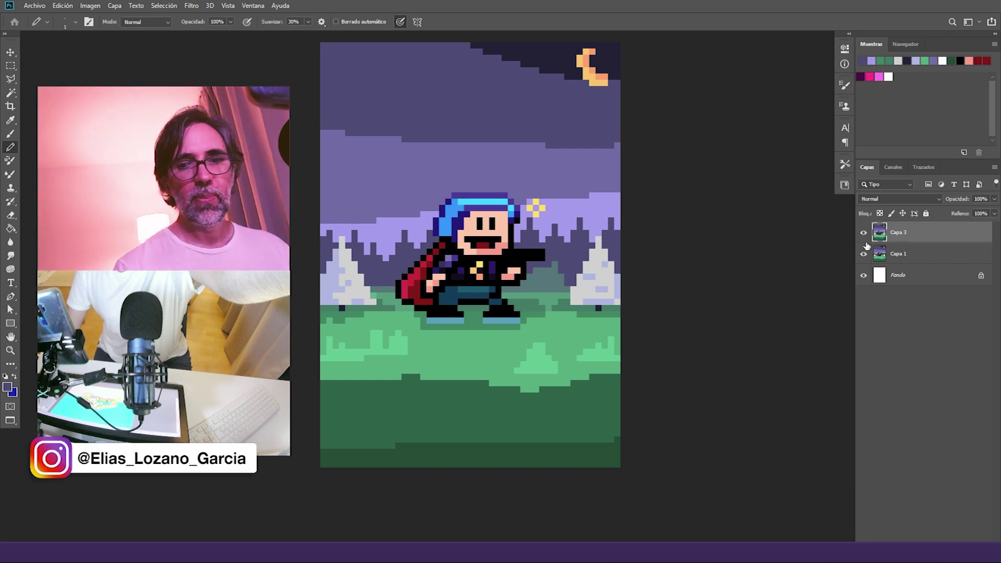
Step: Reshape the upper edge of the light lavender cloud band and add thin, long light lavender streaks just above it on both sides
scroll(740, 226, up, 3)
alt+click(396, 325)
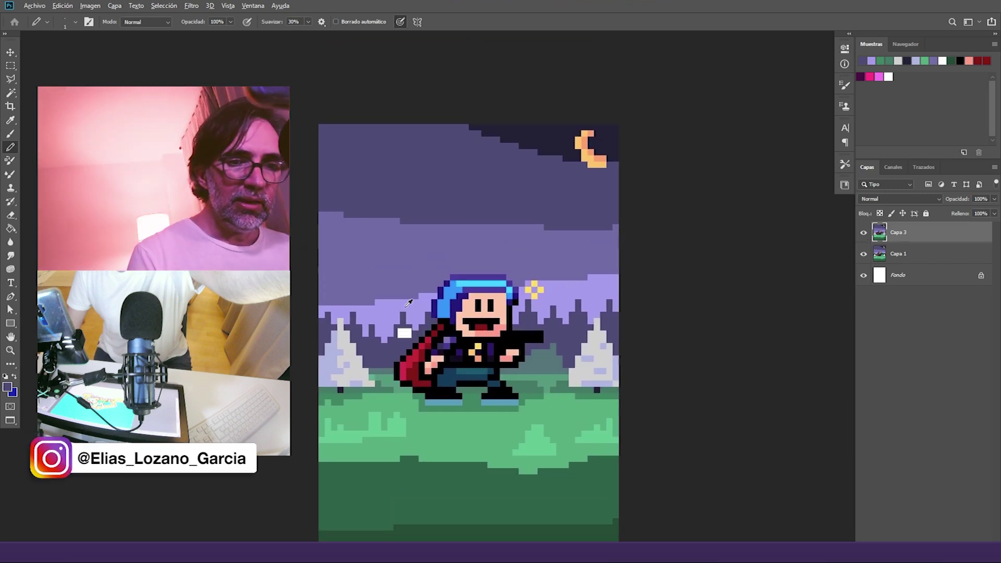
drag(317, 303, 428, 288)
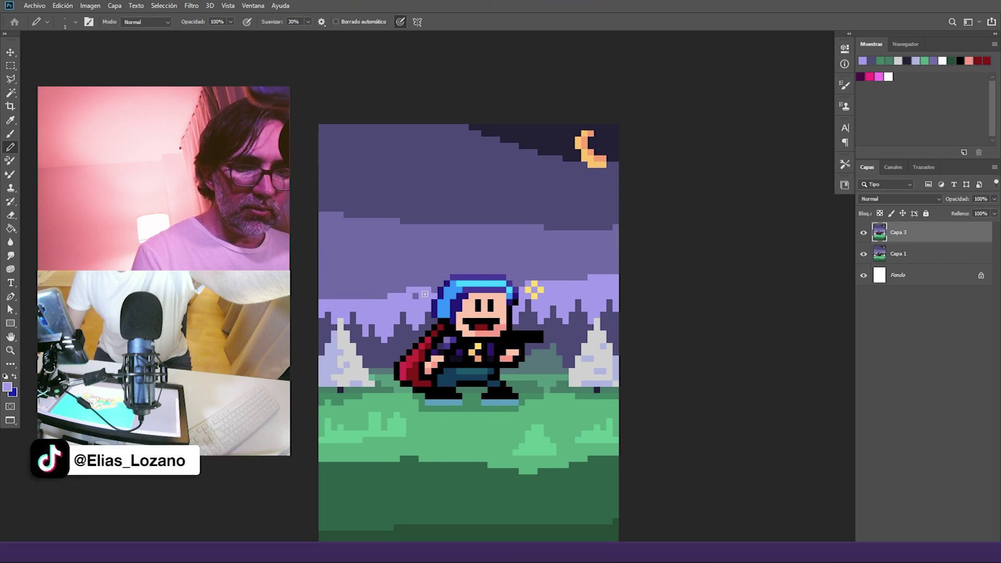
drag(367, 301, 427, 287)
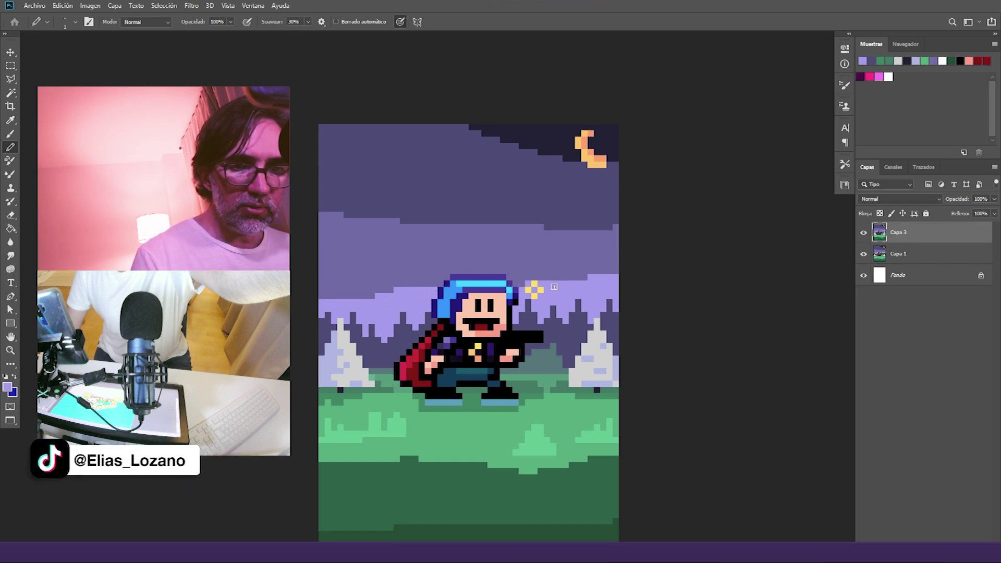
drag(545, 275, 601, 279)
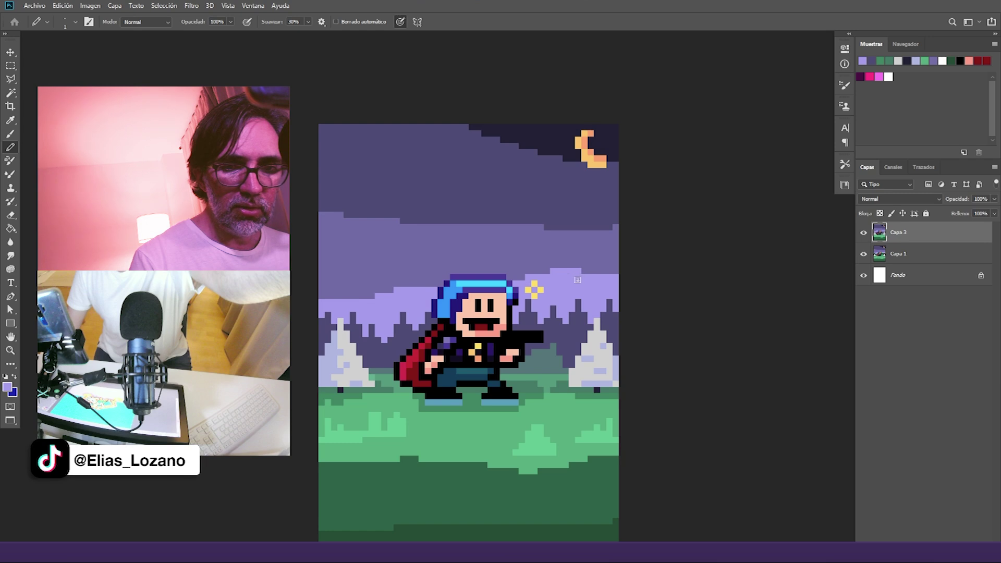
mouse_move(591, 259)
mouse_down()
mouse_move(340, 271)
mouse_move(516, 264)
mouse_up()
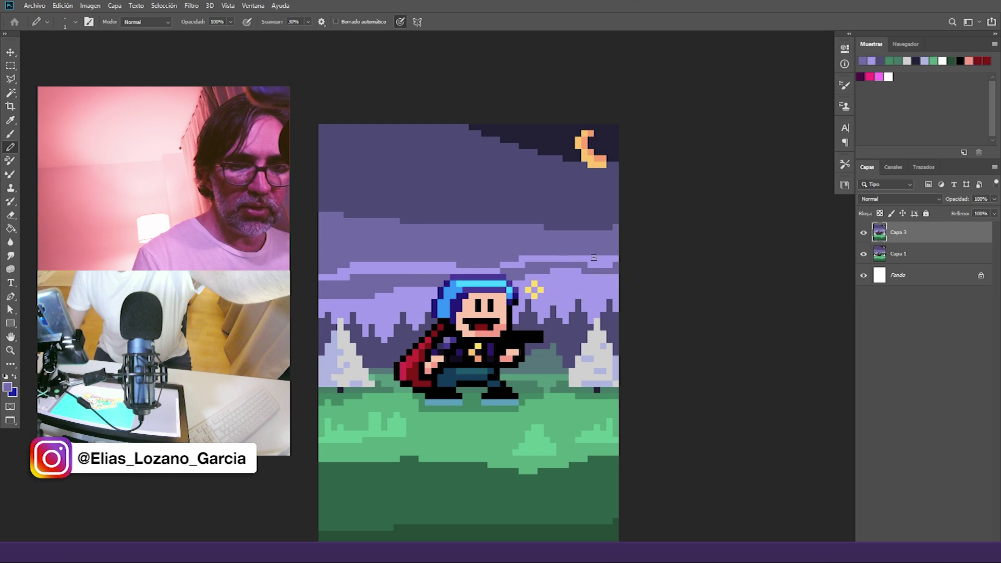
Step: Paint wavy diagonal cloud bands in medium purple across the darker upper sky, filling them in and smoothing their lower edges
mouse_move(547, 221)
mouse_down()
mouse_move(471, 216)
mouse_move(290, 167)
mouse_move(329, 152)
mouse_move(424, 193)
mouse_move(545, 214)
mouse_move(628, 213)
mouse_up()
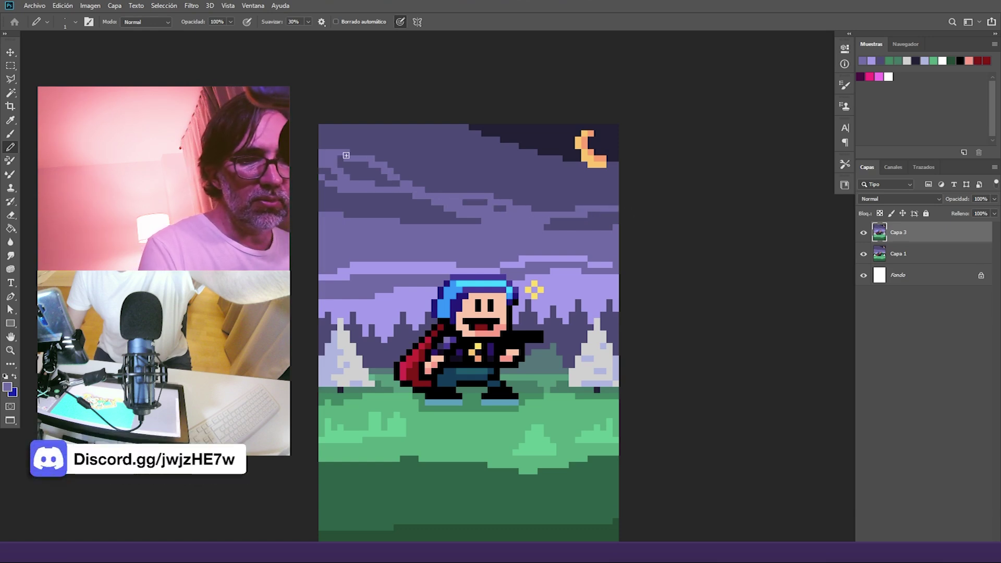
drag(342, 175, 401, 183)
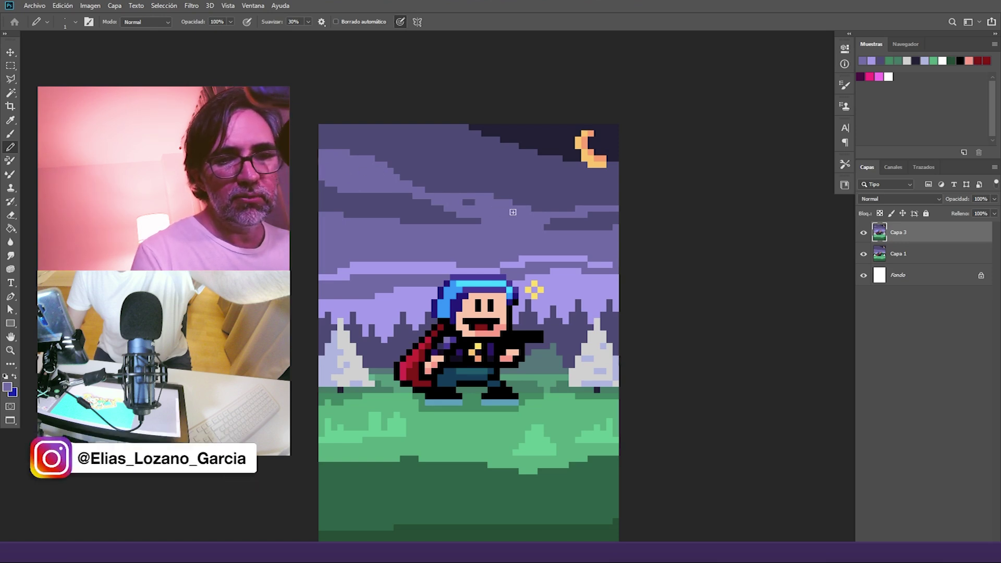
drag(464, 228, 544, 239)
Step: Add a few short light lavender cloud dashes in the medium purple sky, touching them up with sampled sky purple
alt+click(419, 286)
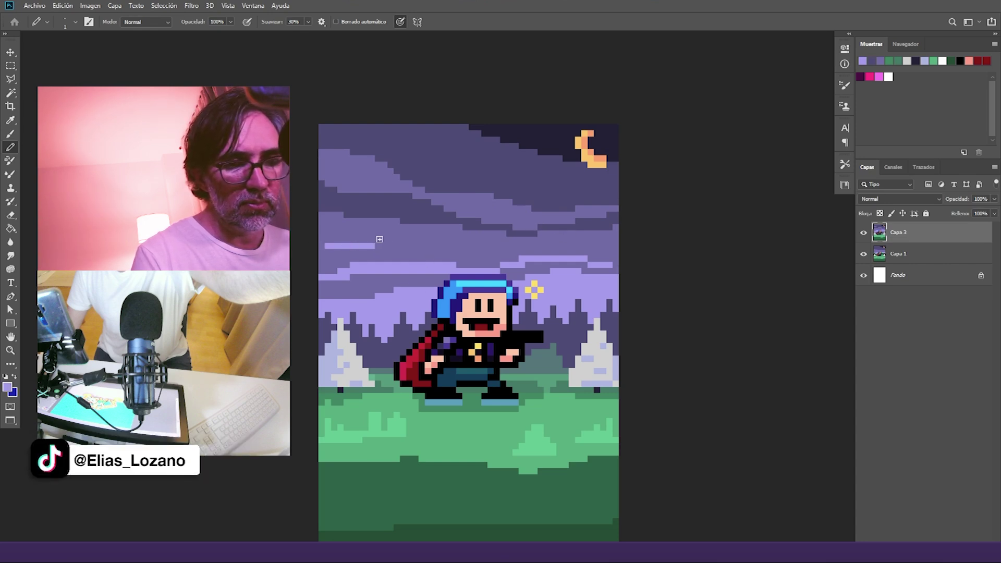
alt+click(482, 249)
click(434, 247)
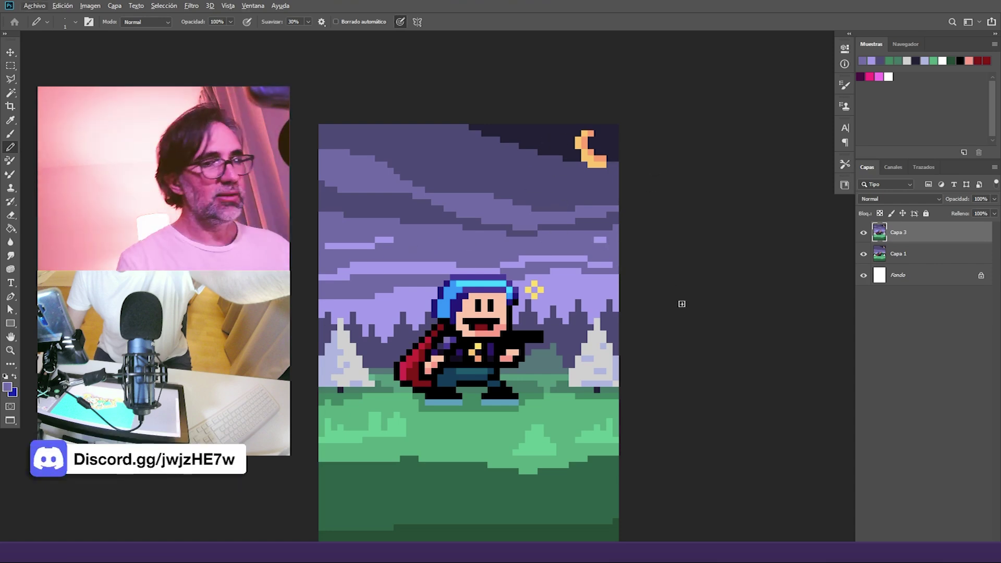
Step: Select all four purple sky tones by colour with the Magic Wand and copy them to a new layer
click(11, 94)
click(411, 298)
shift+click(427, 215)
shift+click(451, 180)
shift+click(541, 136)
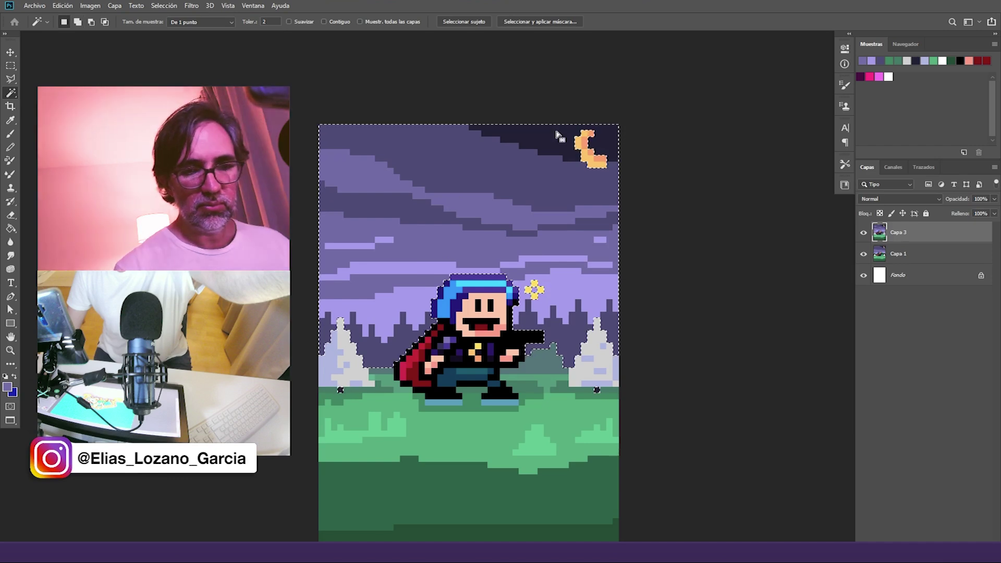
key(ctrl+j)
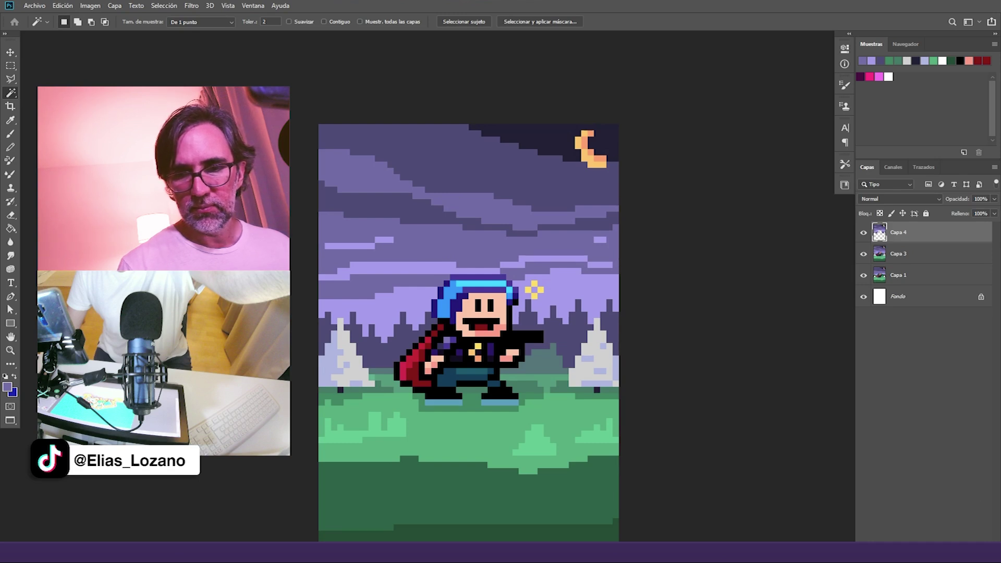
Step: Add another empty layer, sample the light lavender of the sky and undo a trial fill of the whole layer
click(968, 541)
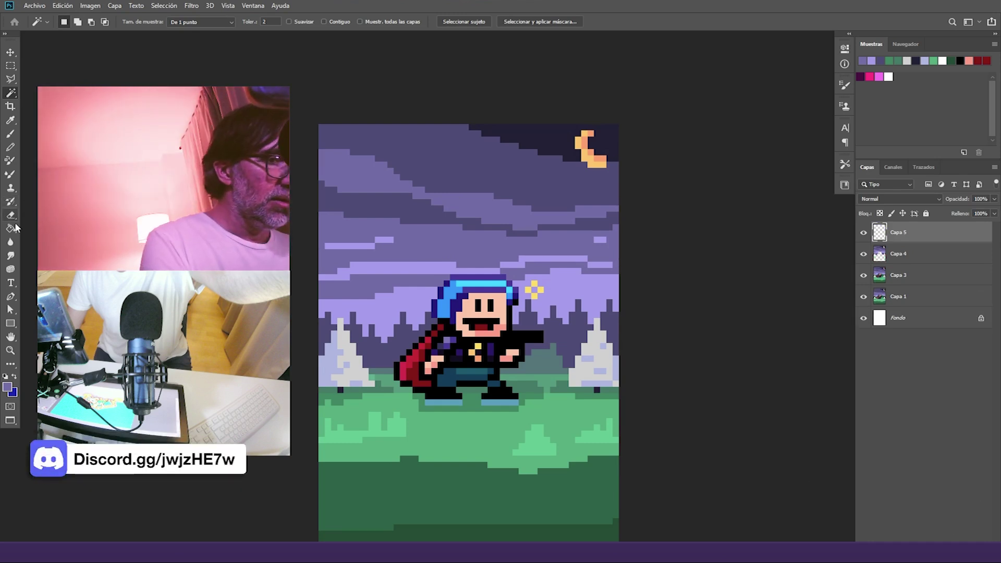
key(g)
alt+click(407, 299)
click(407, 260)
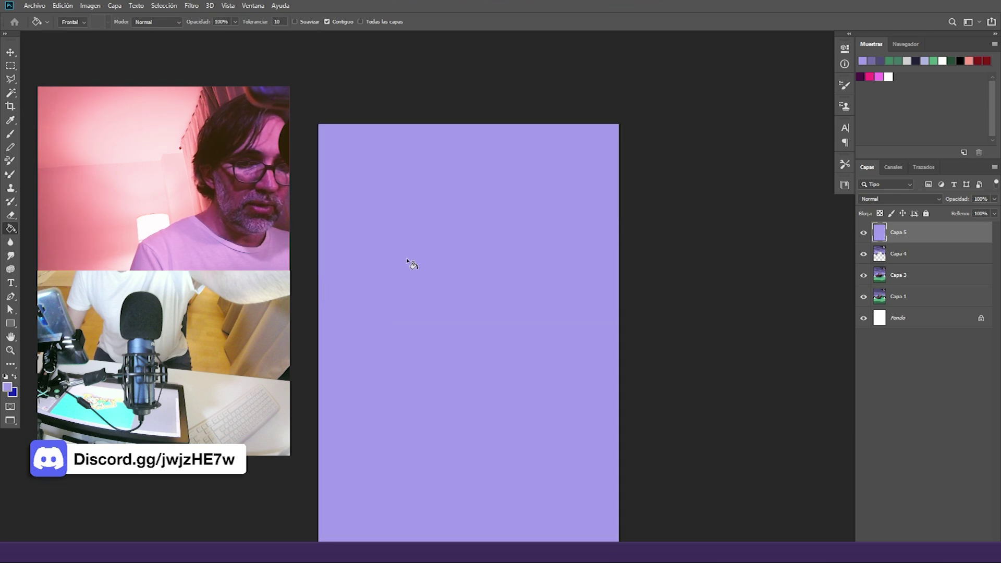
key(ctrl+z)
Step: Fill every sky and cloud area on layer Capa 4 with the sampled light lavender, leaving the moon and treeline untouched
click(914, 255)
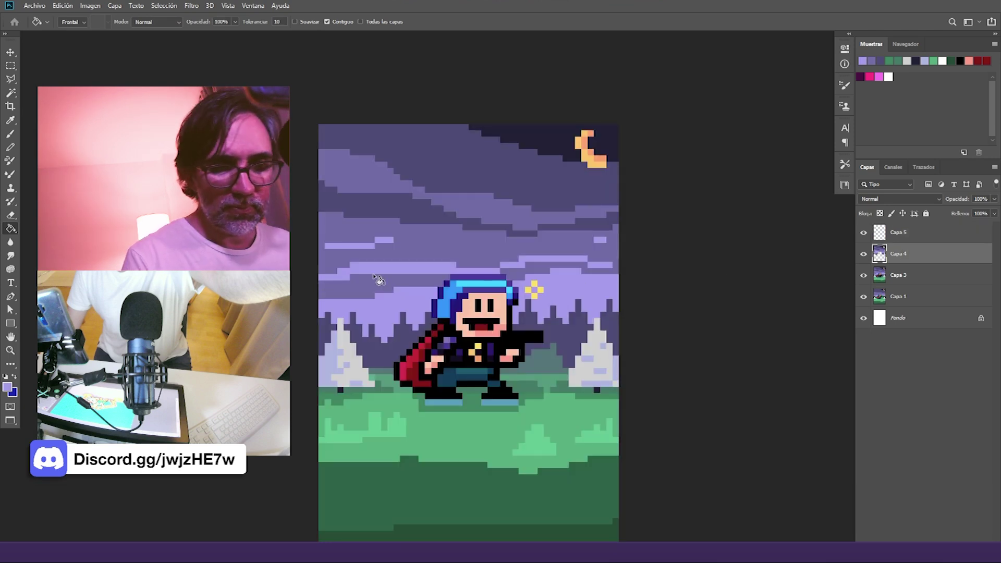
click(383, 275)
click(399, 247)
click(443, 184)
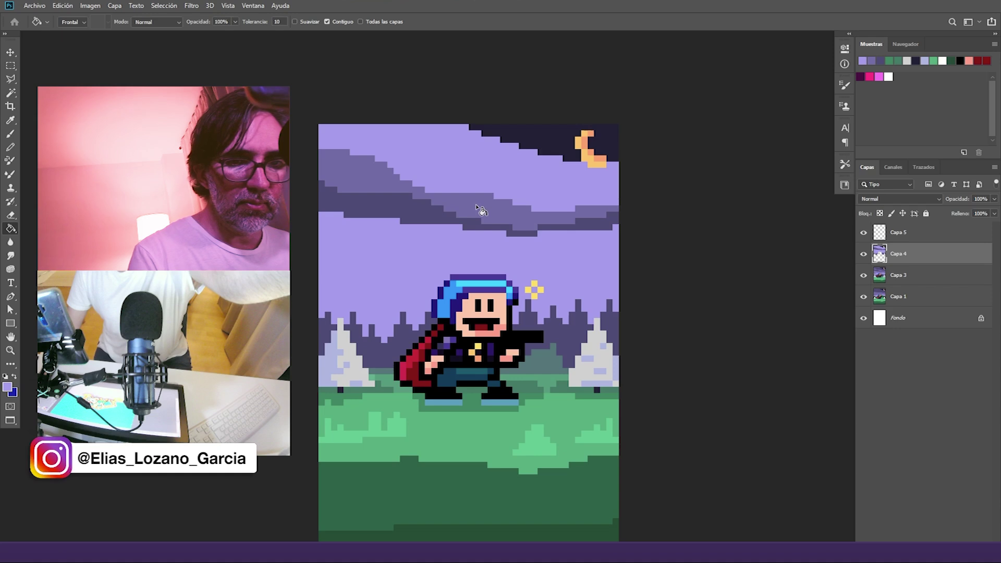
click(488, 209)
click(553, 153)
click(437, 219)
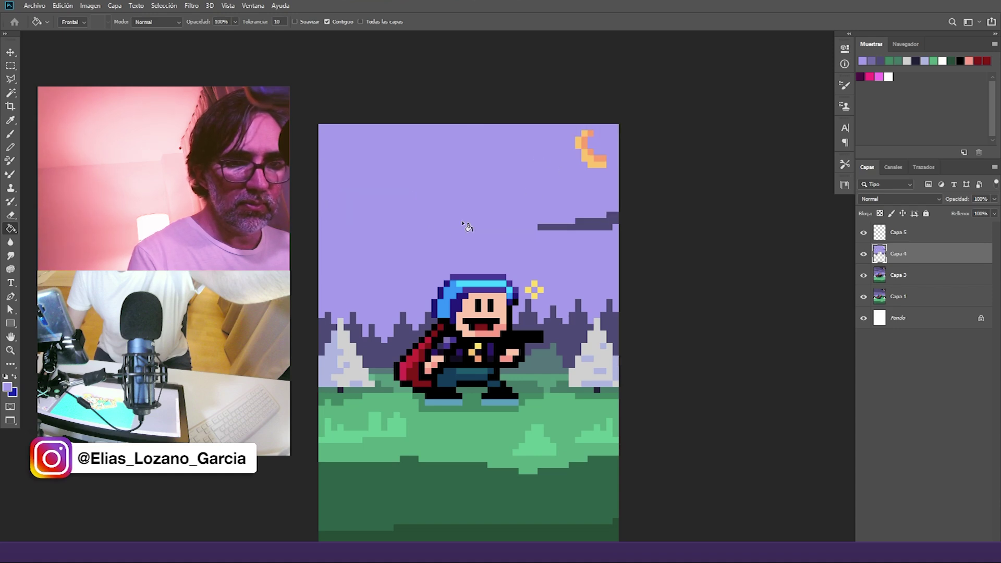
click(601, 228)
Step: Lower the fill of layer Capa 4 to 41% so the lavender becomes a haze over the clouds
drag(995, 214, 965, 228)
click(995, 214)
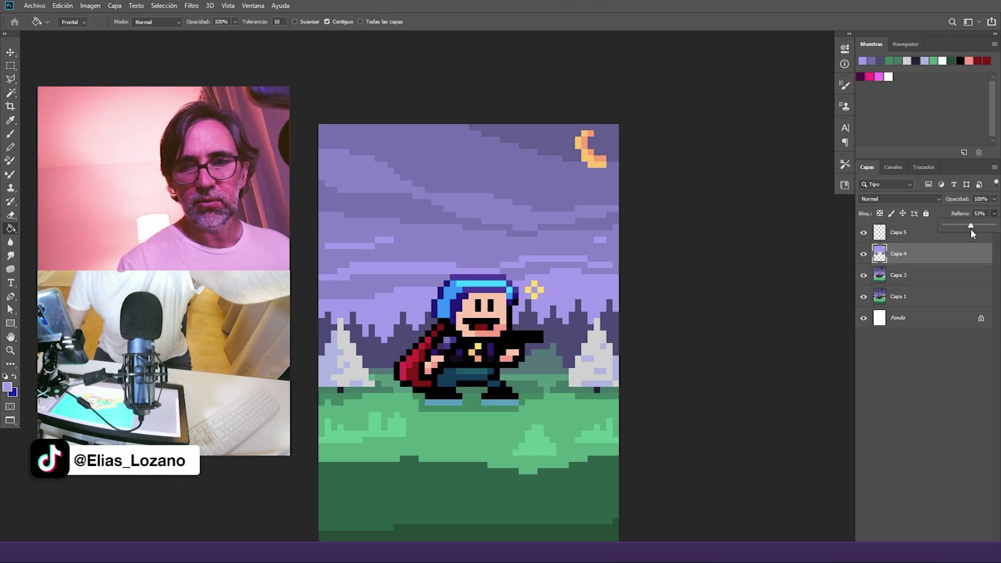
drag(970, 230, 965, 230)
Step: Compare the sky with Capa 4 hidden and shown, and merge it with Capa 3
click(864, 256)
click(863, 257)
click(860, 259)
click(861, 259)
click(861, 261)
click(861, 262)
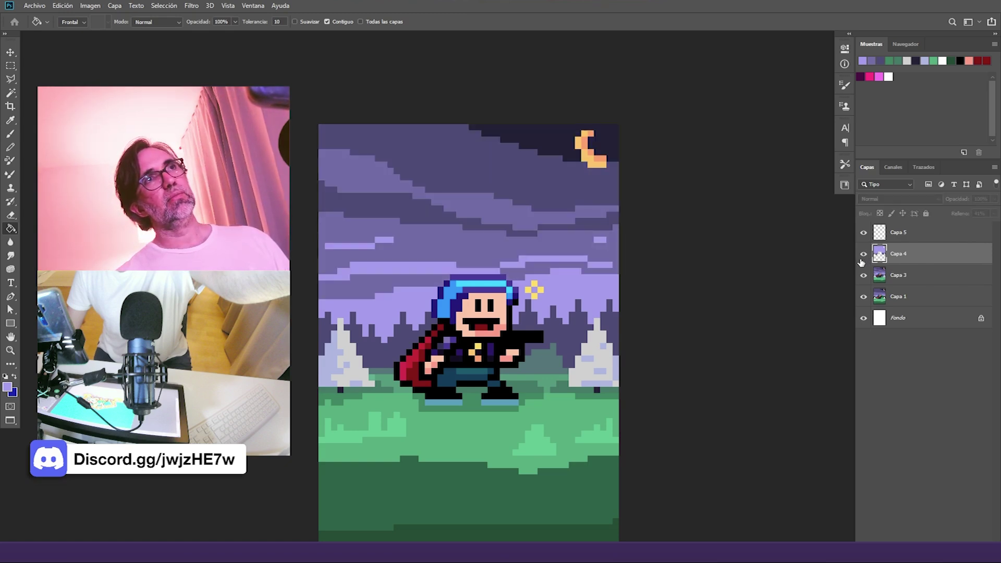
click(862, 262)
click(861, 270)
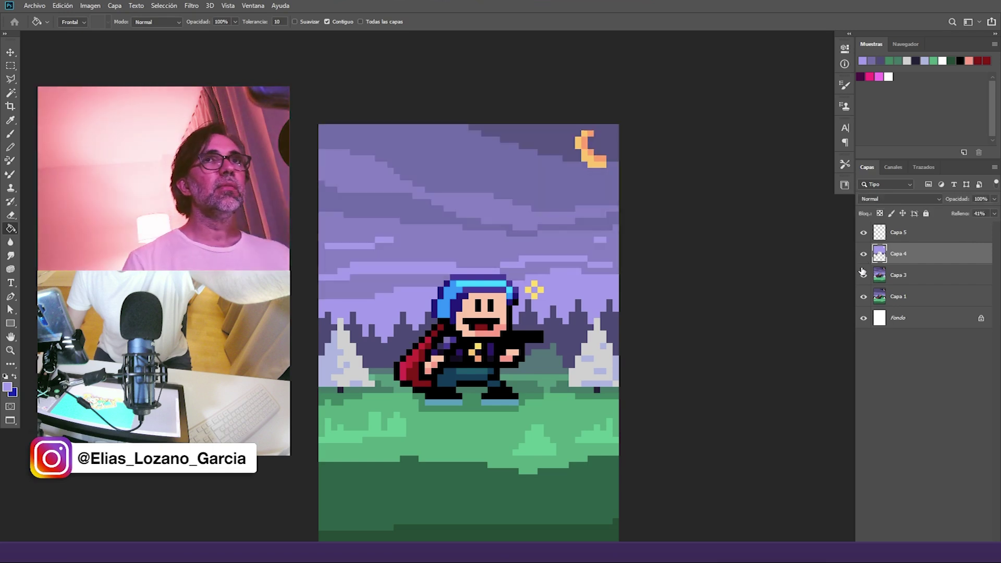
shift+click(898, 268)
key(ctrl+e)
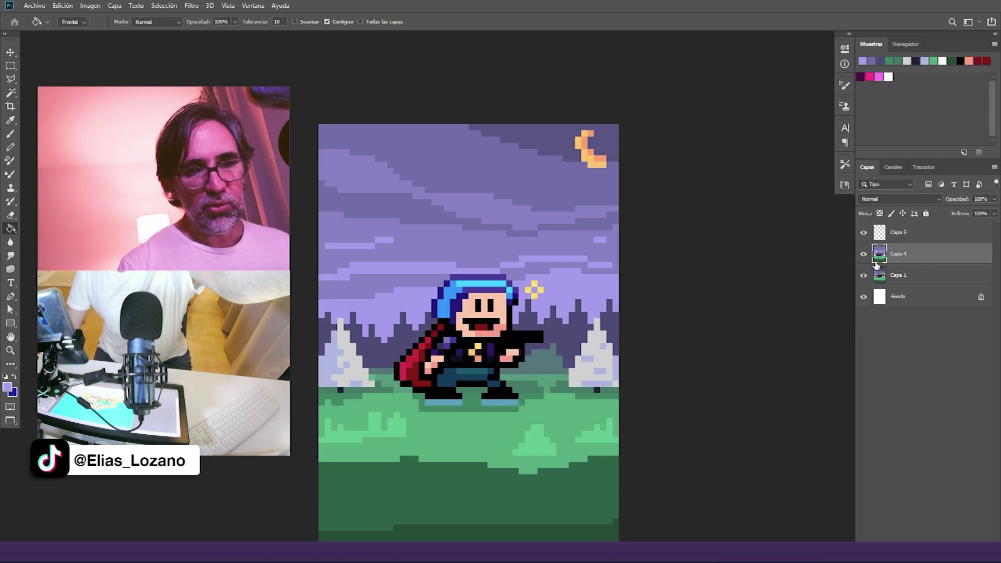
Step: Thicken the moon's lower left curve by extending its outer edge with the sampled yellow-orange using the Pencil
key(b)
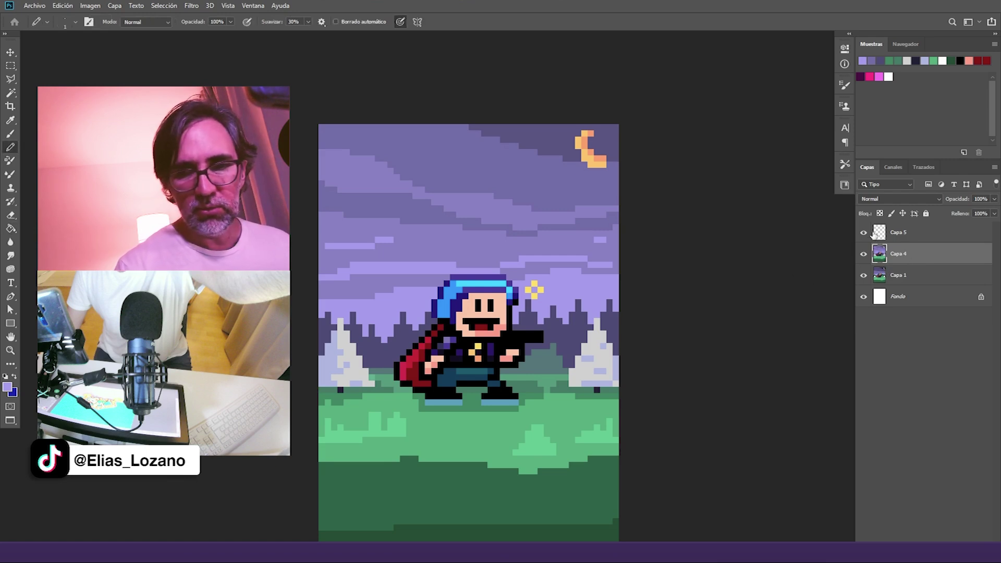
scroll(608, 219, up, 4)
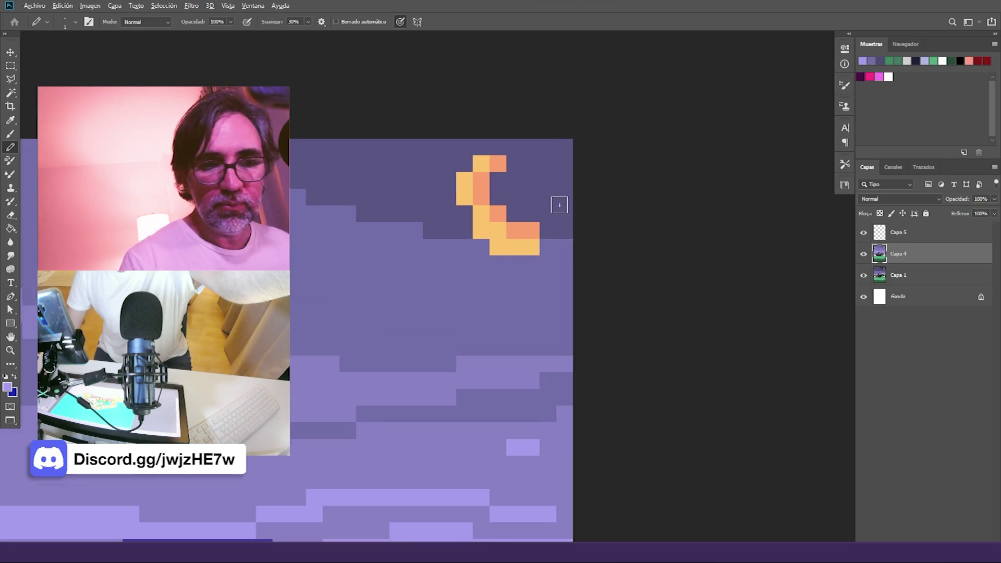
alt+click(465, 200)
mouse_move(464, 200)
mouse_down()
mouse_move(466, 228)
mouse_move(480, 240)
mouse_up()
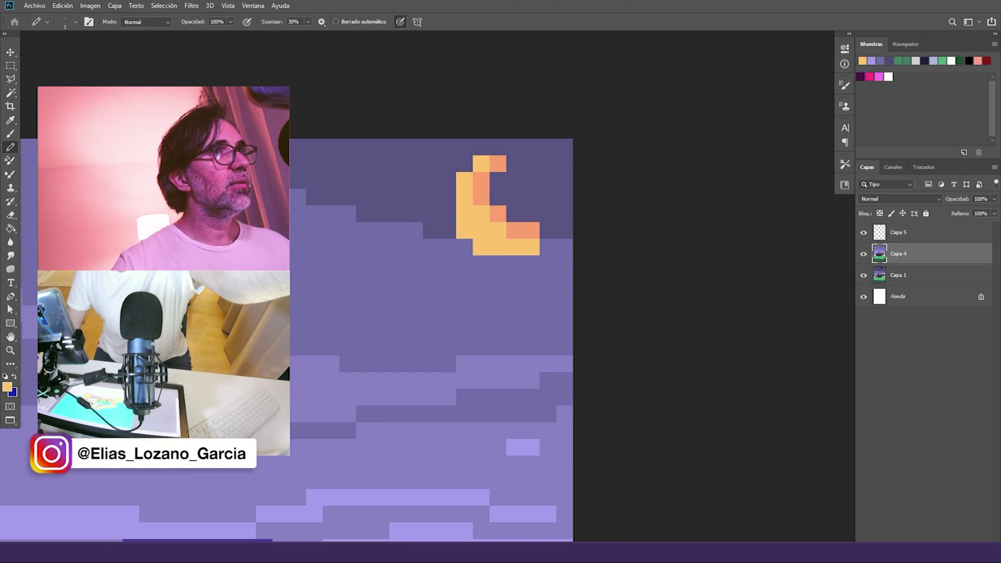
Step: Remove the moon's orange shading by repainting it in yellow-orange or sampled sky purple, and add a yellow-orange pixel at its lower tip
alt+click(521, 265)
alt+click(512, 206)
alt+click(488, 164)
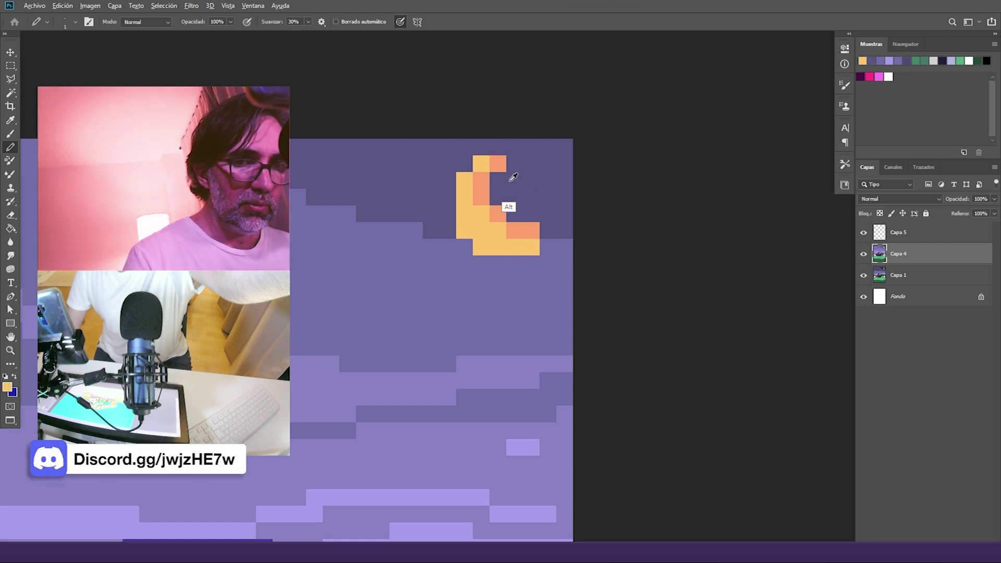
drag(482, 180, 482, 198)
alt+click(470, 183)
click(498, 164)
click(498, 214)
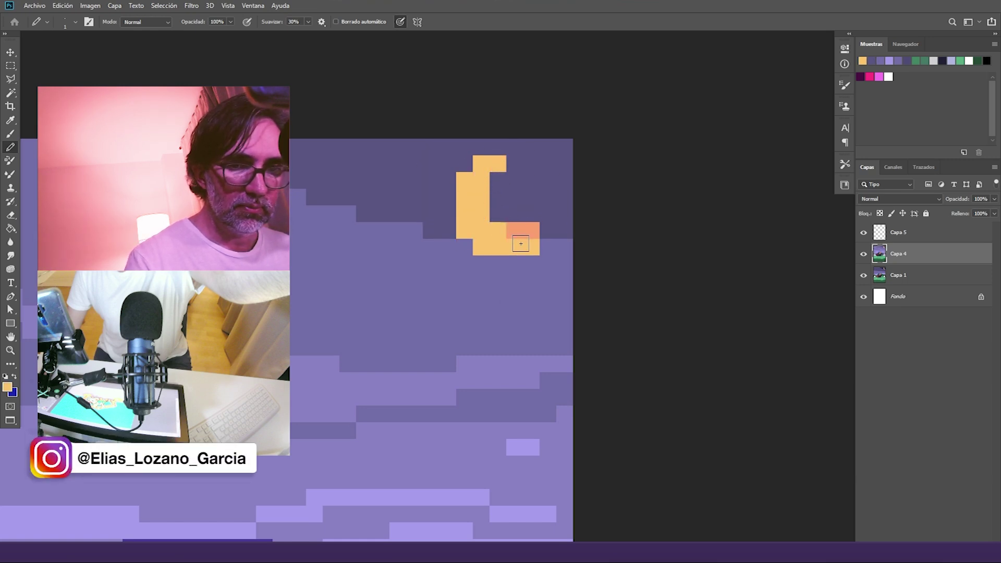
alt+click(545, 230)
drag(532, 230, 514, 230)
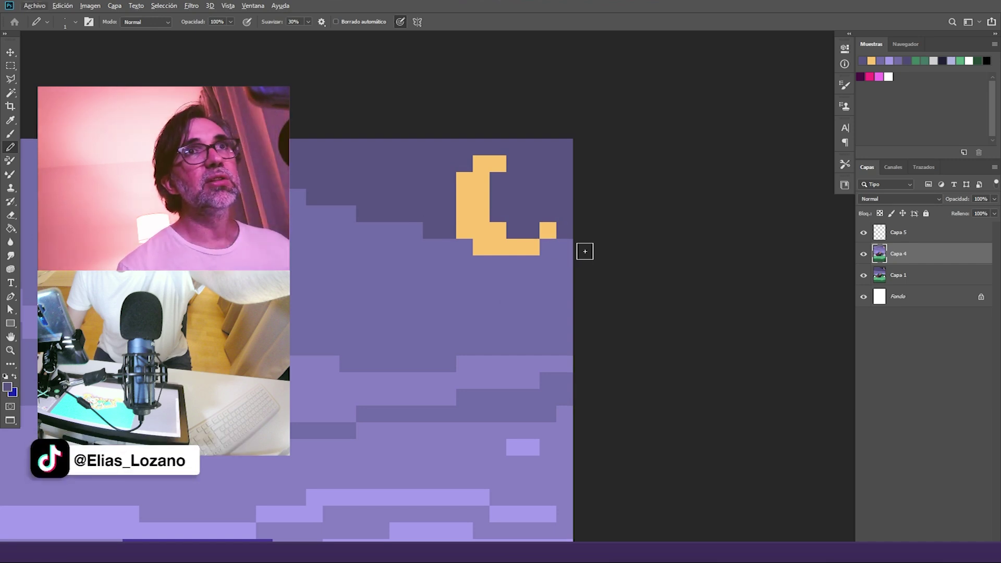
Step: Paint a lighter area around the moon over the dark sky with the sampled sky purple using the Pencil
alt+click(473, 304)
mouse_move(448, 175)
mouse_down()
mouse_move(451, 265)
mouse_move(476, 158)
mouse_move(527, 153)
mouse_move(514, 147)
mouse_move(502, 183)
mouse_move(515, 176)
mouse_move(516, 219)
mouse_move(529, 226)
mouse_move(505, 214)
mouse_move(535, 229)
mouse_move(507, 212)
mouse_move(514, 149)
mouse_move(528, 179)
mouse_move(534, 146)
mouse_move(551, 149)
mouse_move(551, 186)
mouse_move(502, 205)
mouse_move(536, 205)
mouse_move(501, 211)
mouse_move(568, 203)
mouse_move(549, 250)
mouse_up()
drag(433, 230, 435, 236)
scroll(538, 386, down, 5)
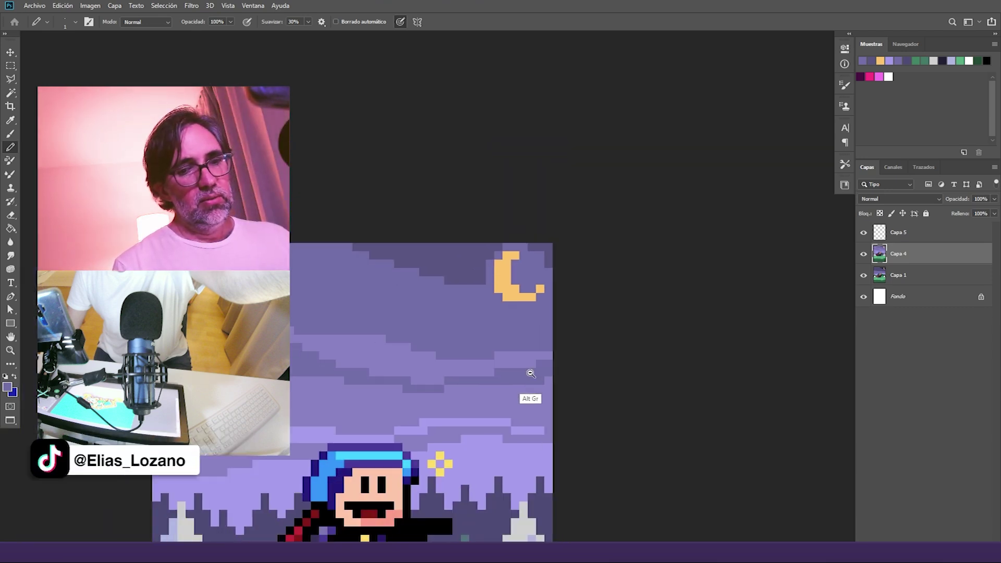
scroll(537, 332, up, 5)
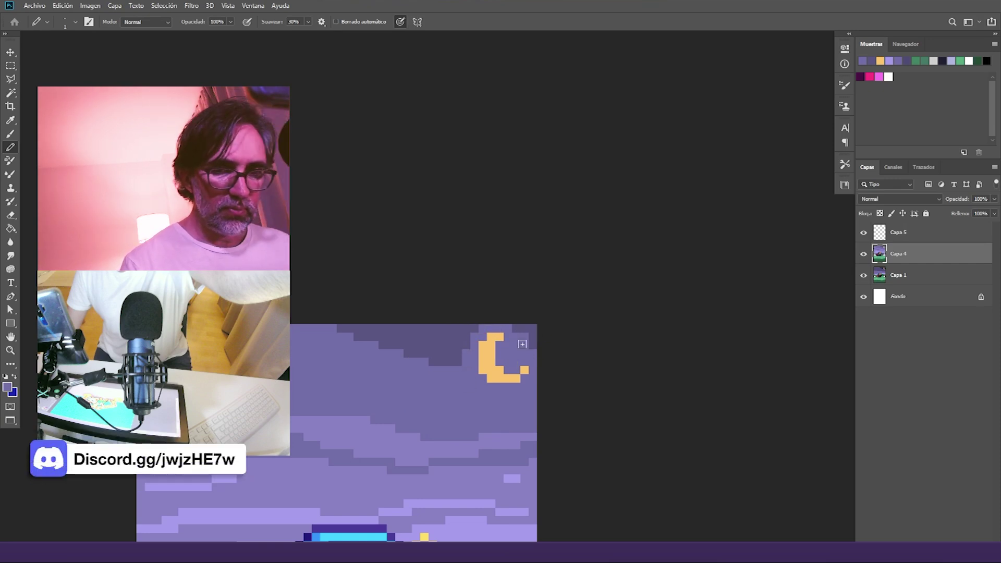
scroll(540, 389, down, 5)
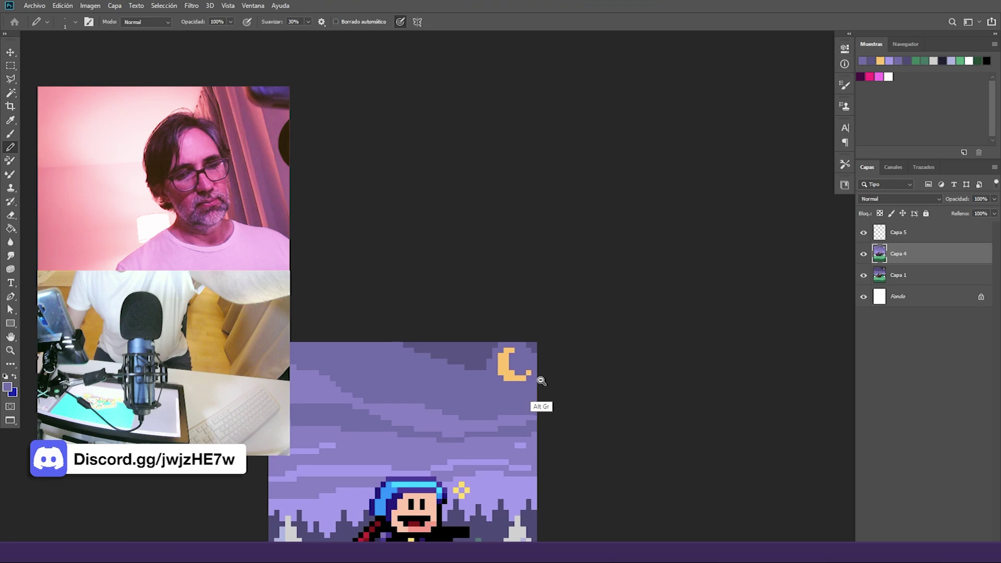
scroll(549, 400, up, 8)
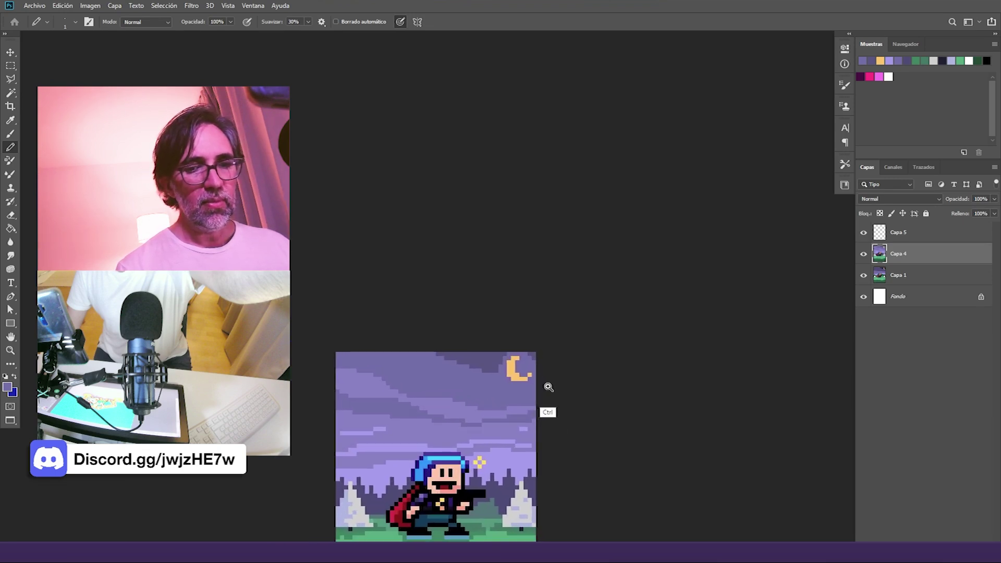
Step: Outline the moon on Capa 5 with a sampled yellow-orange glow at 42% Pencil opacity, and lower the layer's opacity to 38%
scroll(542, 386, up, 1)
alt+click(404, 306)
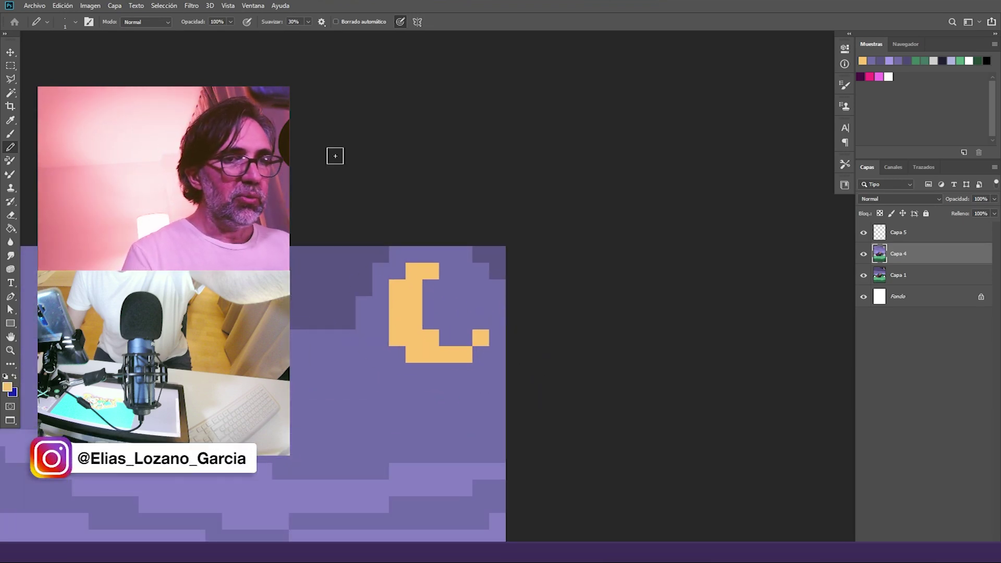
drag(231, 22, 202, 52)
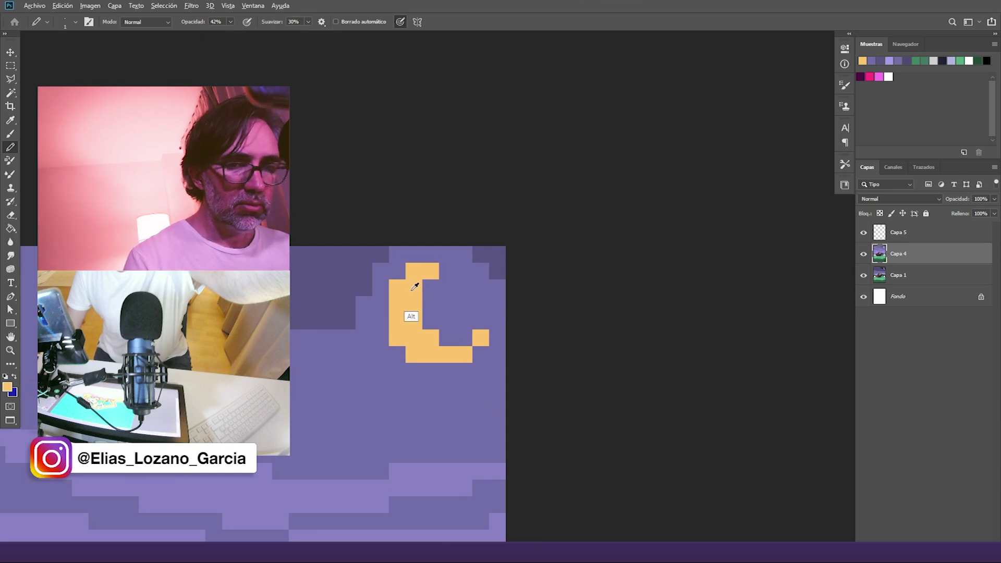
click(890, 239)
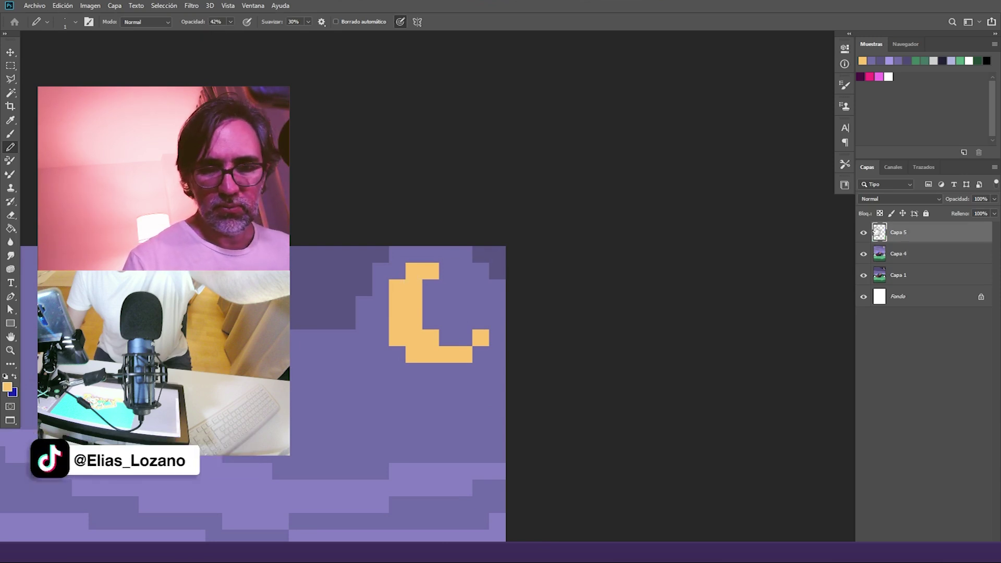
mouse_move(445, 271)
mouse_down()
mouse_move(410, 261)
mouse_move(401, 285)
mouse_move(399, 272)
mouse_move(387, 289)
mouse_move(383, 344)
mouse_move(422, 374)
mouse_move(470, 377)
mouse_move(496, 338)
mouse_move(482, 322)
mouse_move(449, 341)
mouse_move(430, 324)
mouse_move(431, 284)
mouse_up()
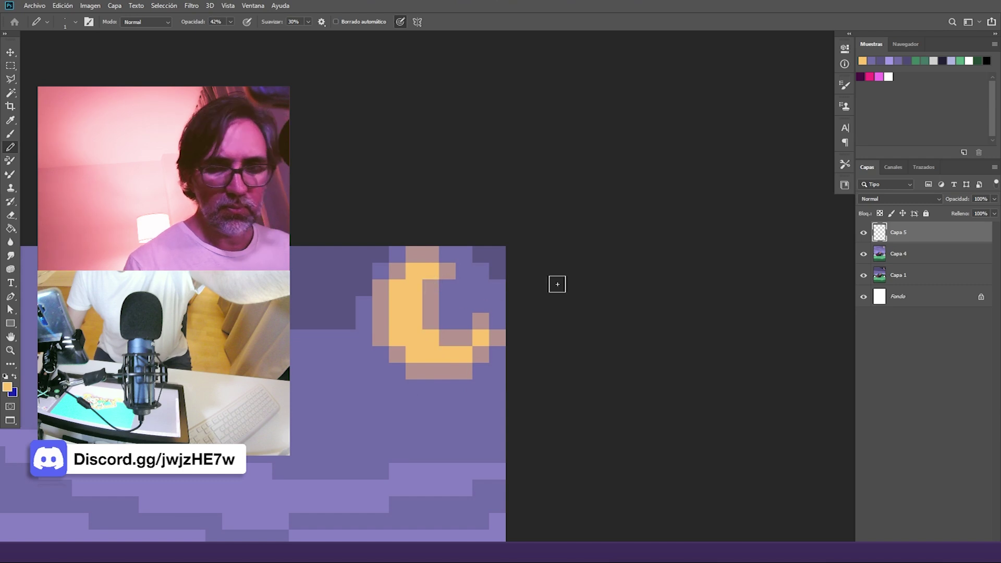
click(995, 199)
drag(993, 211, 960, 214)
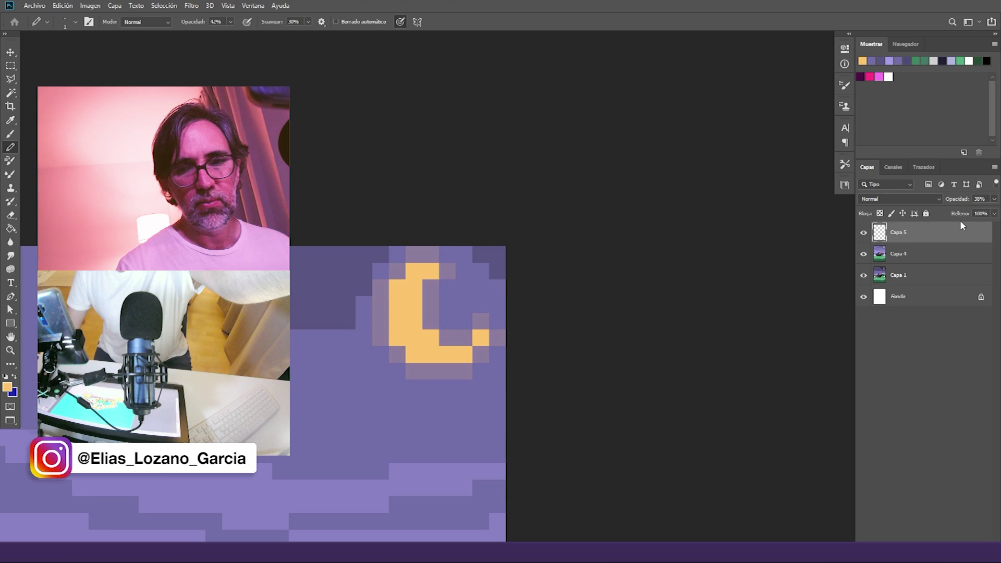
Step: Widen the lighter sky area at the moon's upper left on Capa 4 with sampled purple at 100% Pencil opacity
click(906, 254)
alt+click(365, 292)
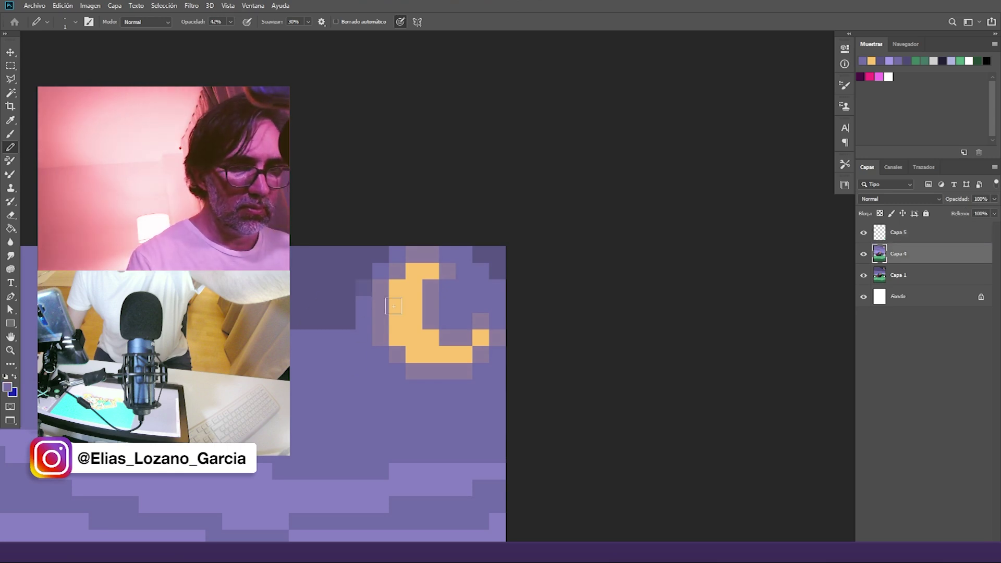
click(230, 22)
click(365, 288)
click(365, 288)
drag(368, 274, 383, 258)
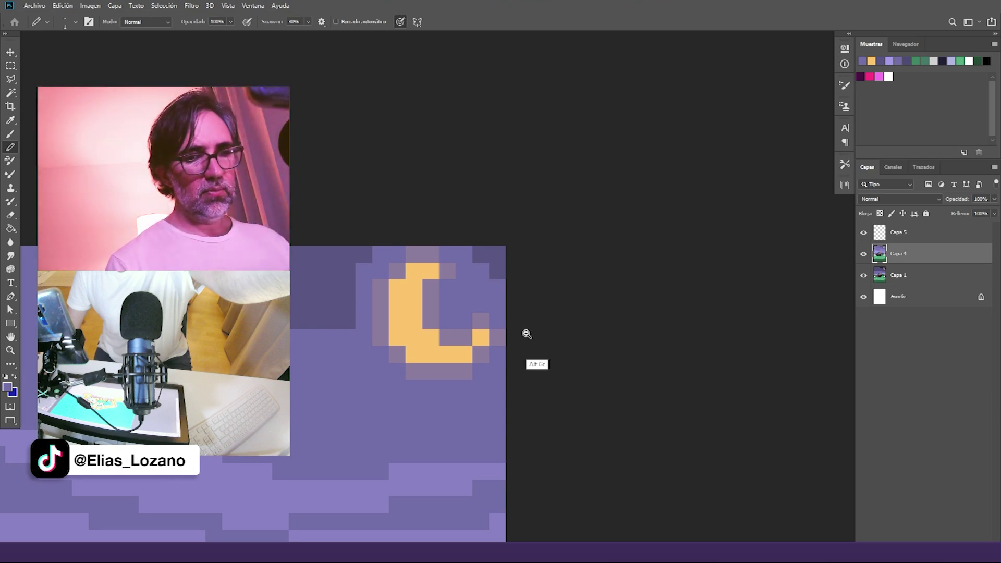
scroll(523, 331, down, 6)
drag(544, 368, 556, 139)
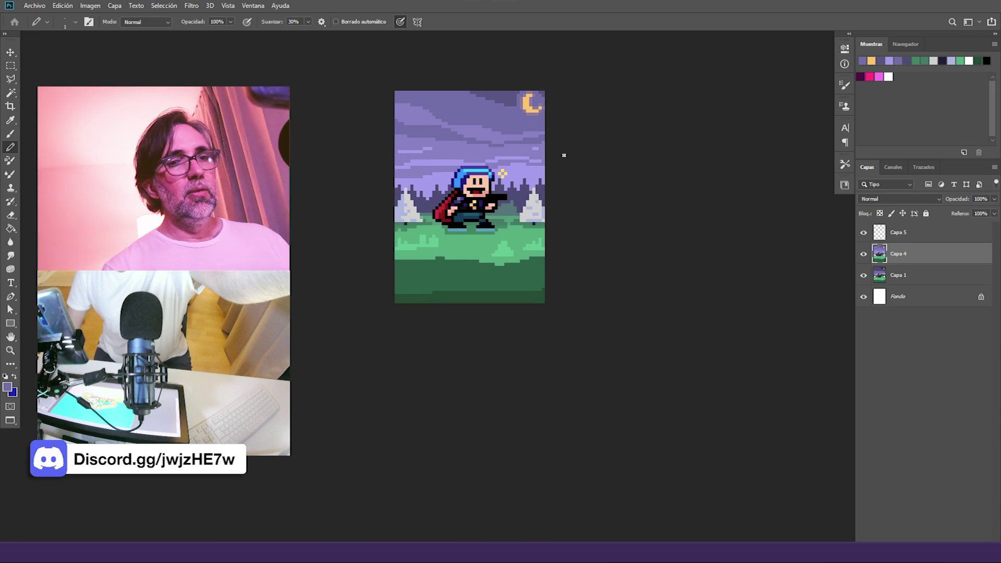
Step: Merge Capa 5 with Capa 4, and compare the scene with the merged layer hidden and shown
shift+click(905, 237)
key(ctrl+e)
click(864, 234)
click(864, 233)
click(864, 233)
click(865, 233)
click(866, 235)
click(866, 235)
click(866, 234)
click(866, 235)
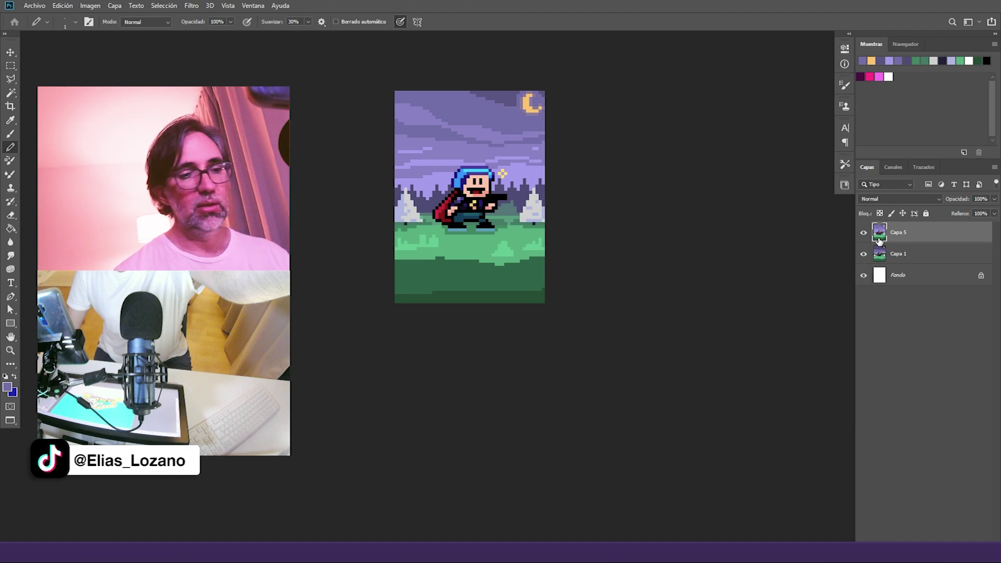
Step: Switch to Chrome, and close the exported image's page and the enlarged preview in Discord's pixel-art channel
key(alt+Tab)
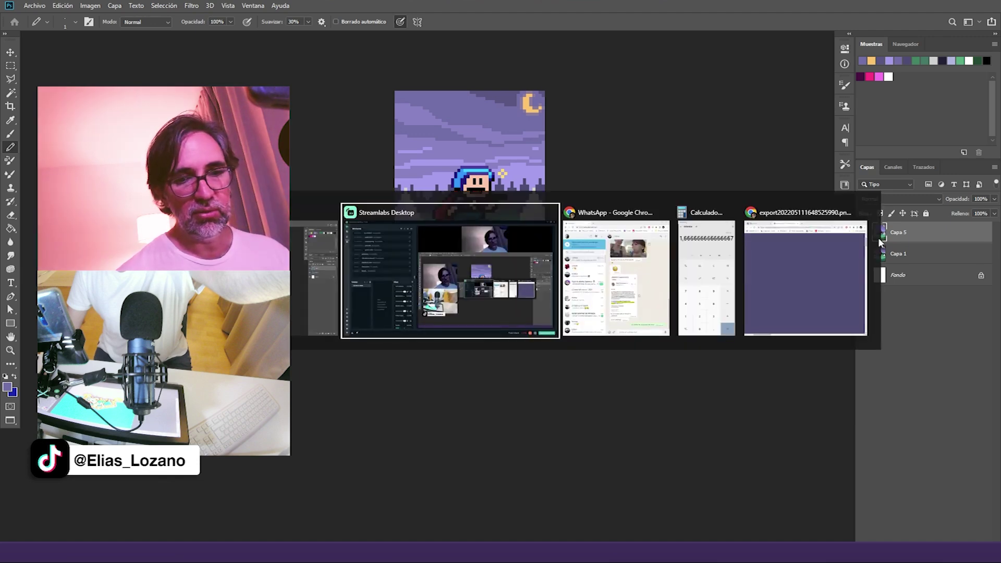
key(alt+Tab)
key(alt+Tab)
key(alt+Tab)
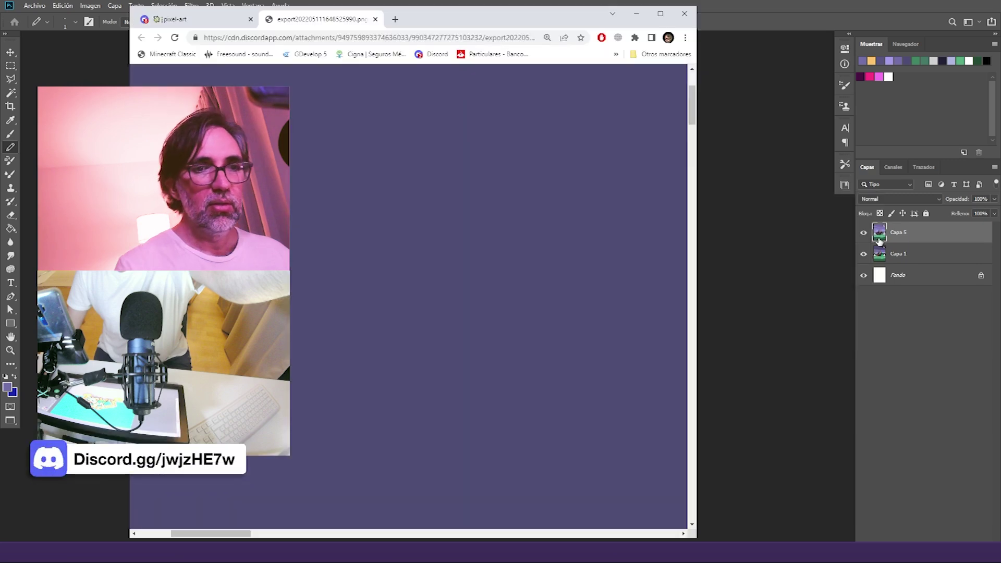
click(376, 20)
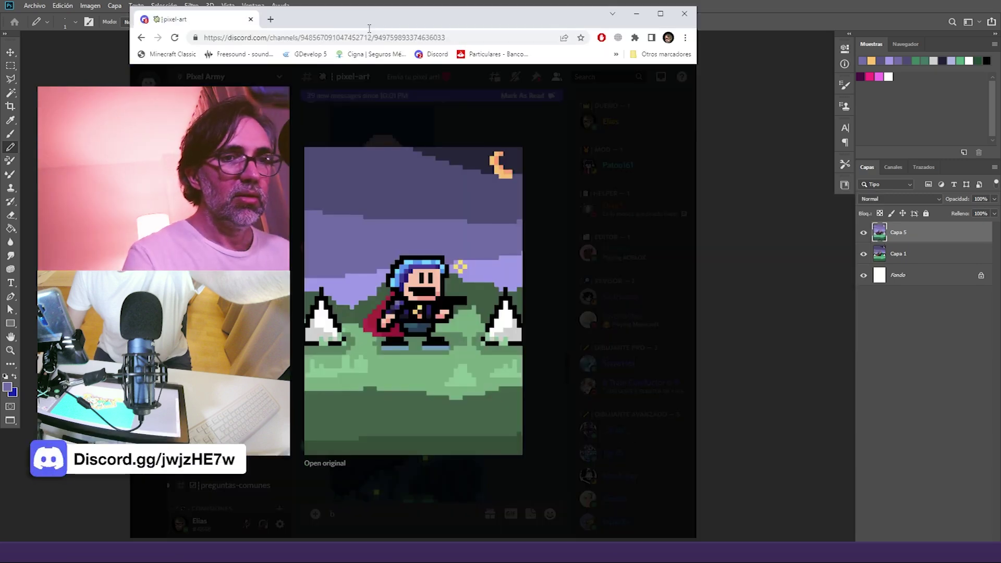
key(Escape)
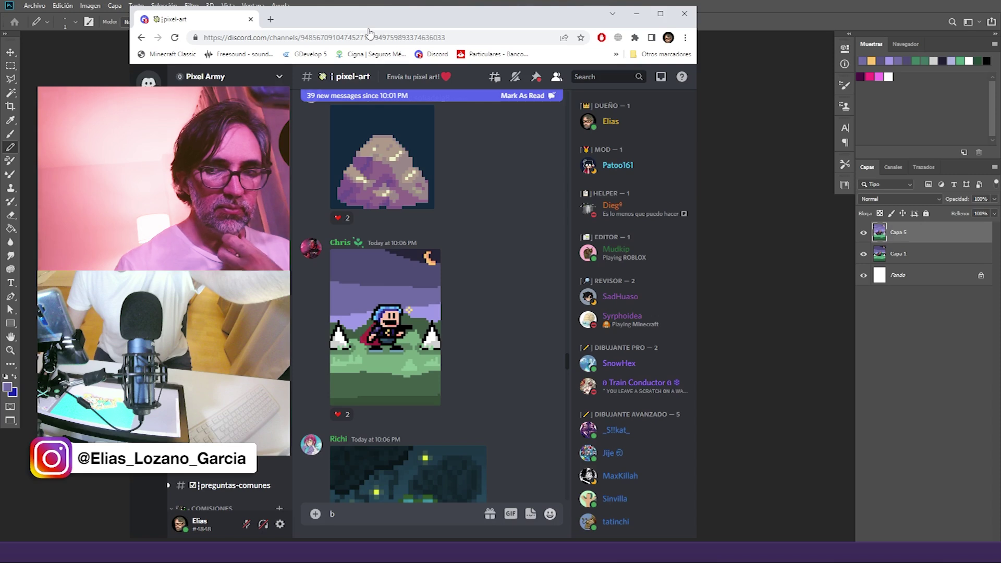
Step: Look through the channel list of the Pixel Army Discord server, and return to Photoshop
scroll(229, 365, down, 3)
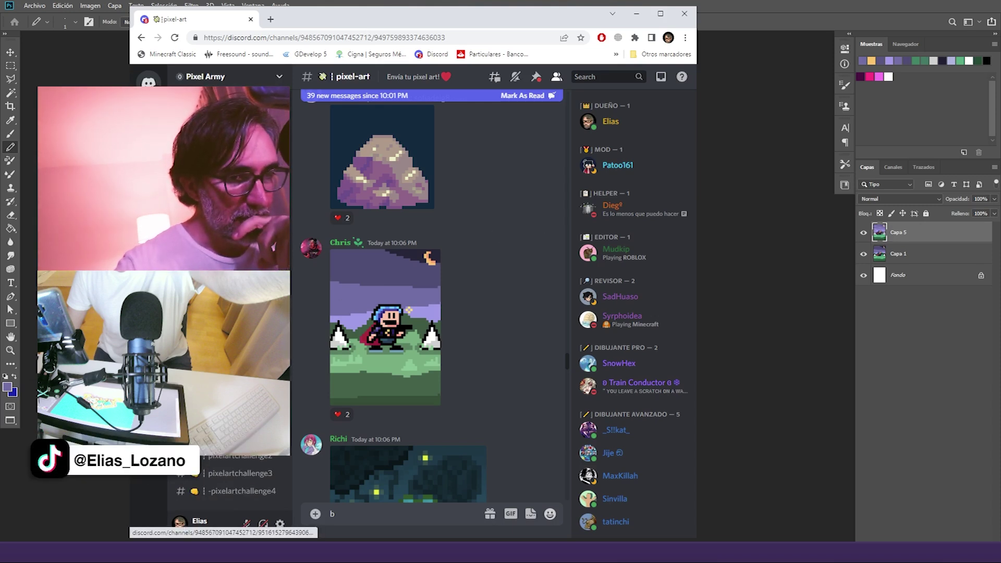
scroll(229, 366, up, 3)
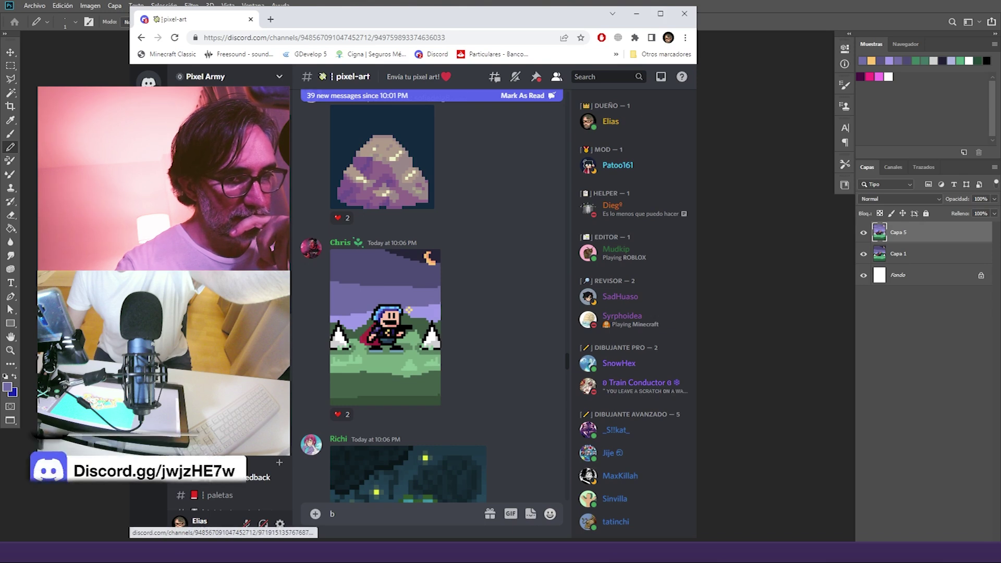
scroll(230, 485, up, 2)
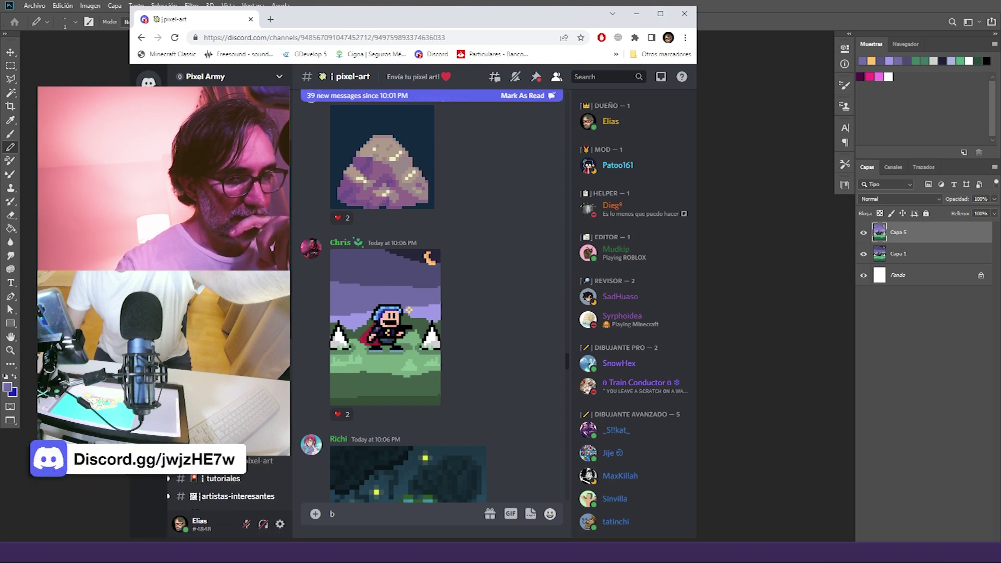
scroll(229, 485, up, 2)
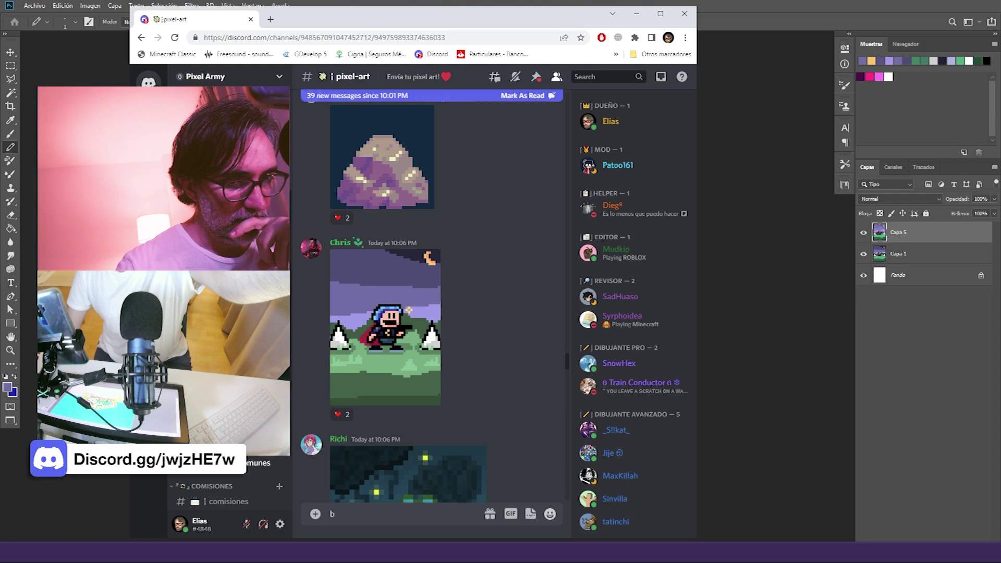
scroll(229, 485, up, 3)
scroll(230, 485, up, 3)
scroll(229, 485, down, 3)
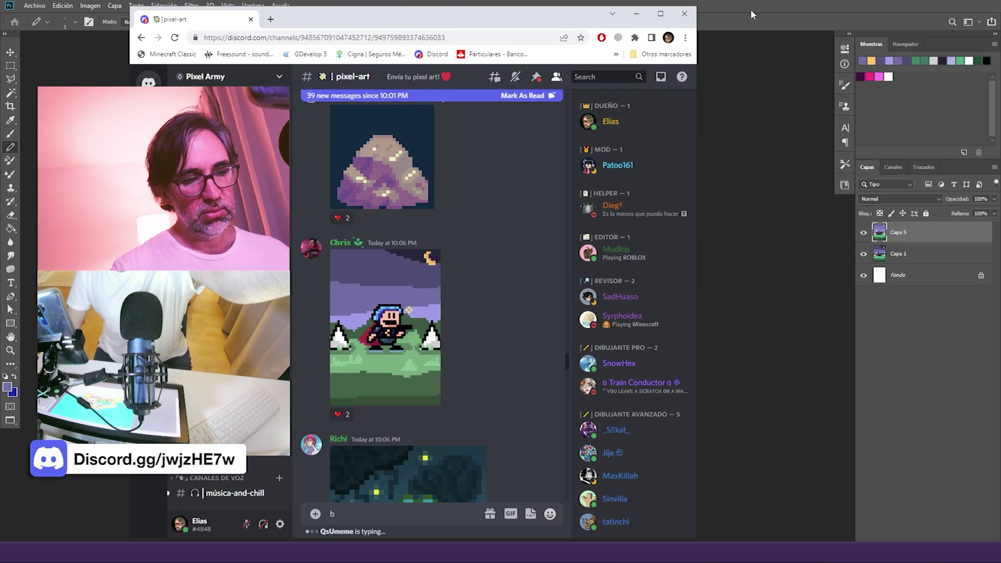
click(729, 51)
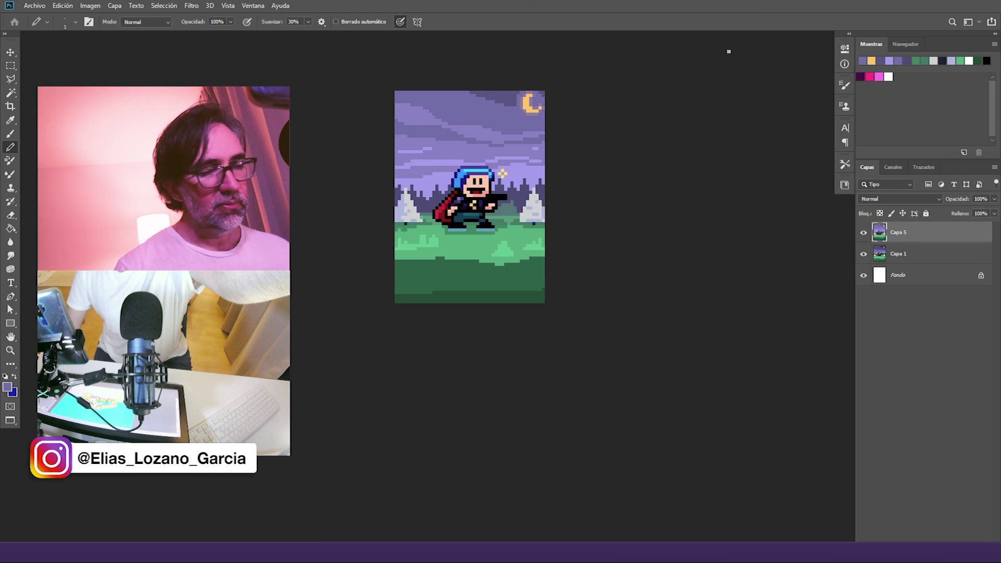
Step: Shade the character's chin, left cheek and the forehead row under the hood with the sampled darker pink skin tone
scroll(471, 191, up, 5)
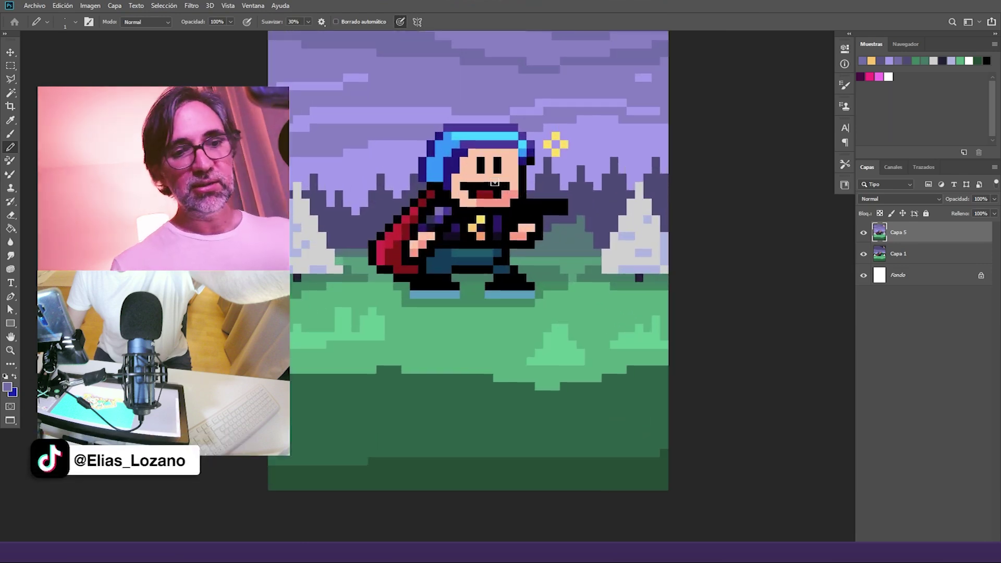
drag(481, 206, 486, 290)
scroll(487, 284, down, 1)
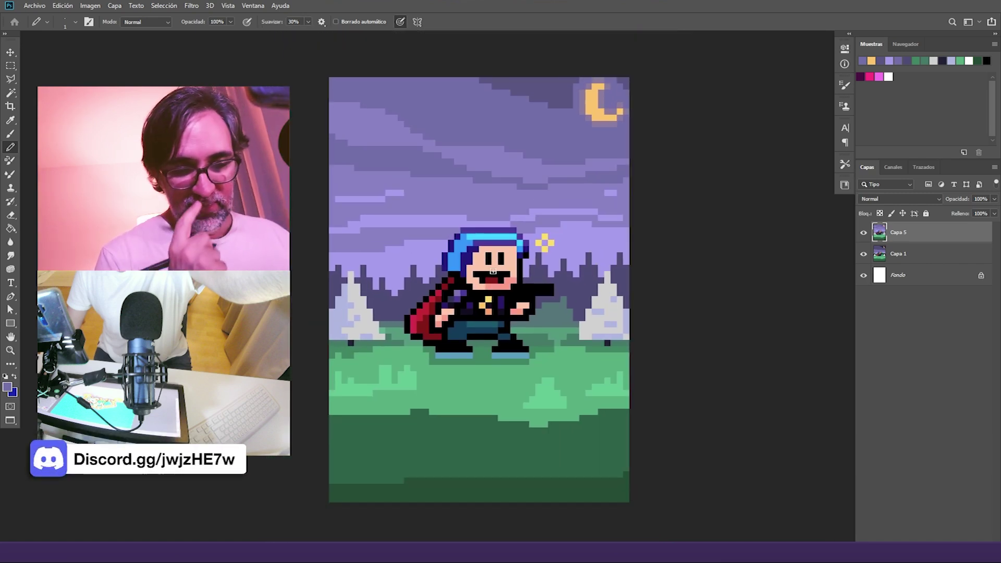
scroll(493, 271, up, 2)
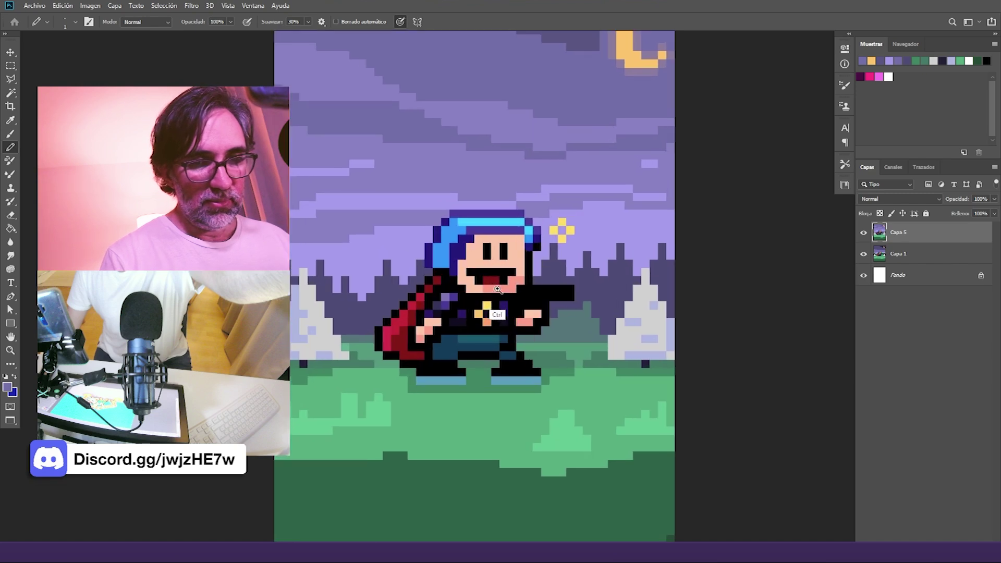
alt+click(546, 251)
alt+click(519, 288)
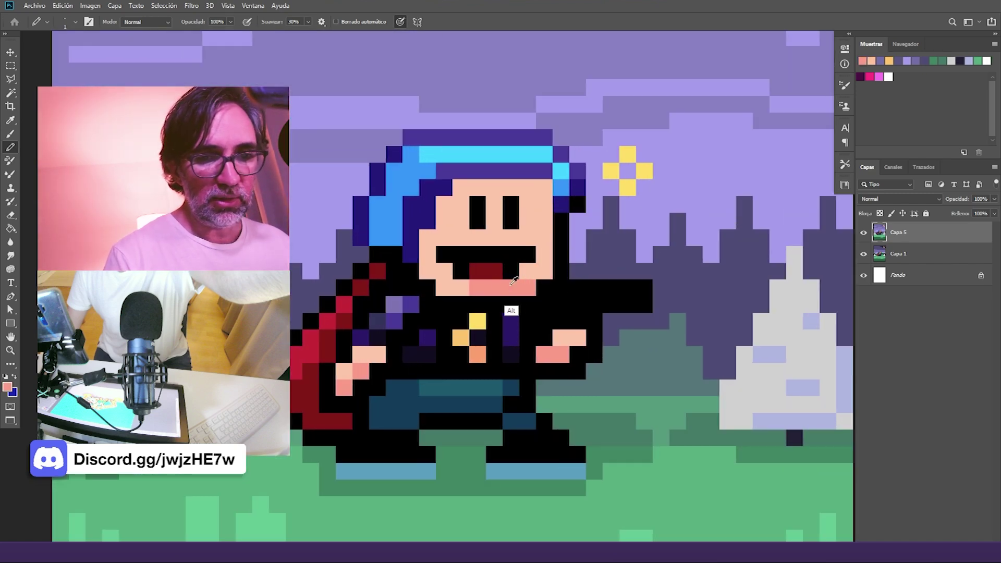
click(445, 281)
mouse_move(445, 282)
mouse_down()
mouse_move(428, 268)
mouse_move(427, 235)
mouse_move(459, 188)
mouse_move(550, 186)
mouse_up()
Step: Repaint most of the chin row in the light skin tone, and keep its left end shaded in the darker pink
alt+click(535, 280)
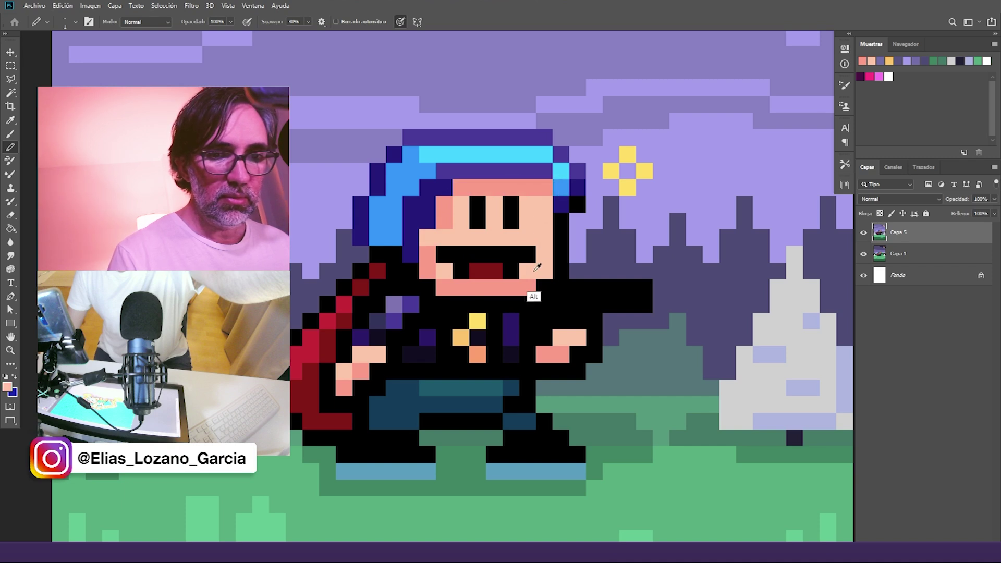
drag(528, 287, 449, 286)
alt+click(447, 287)
click(456, 283)
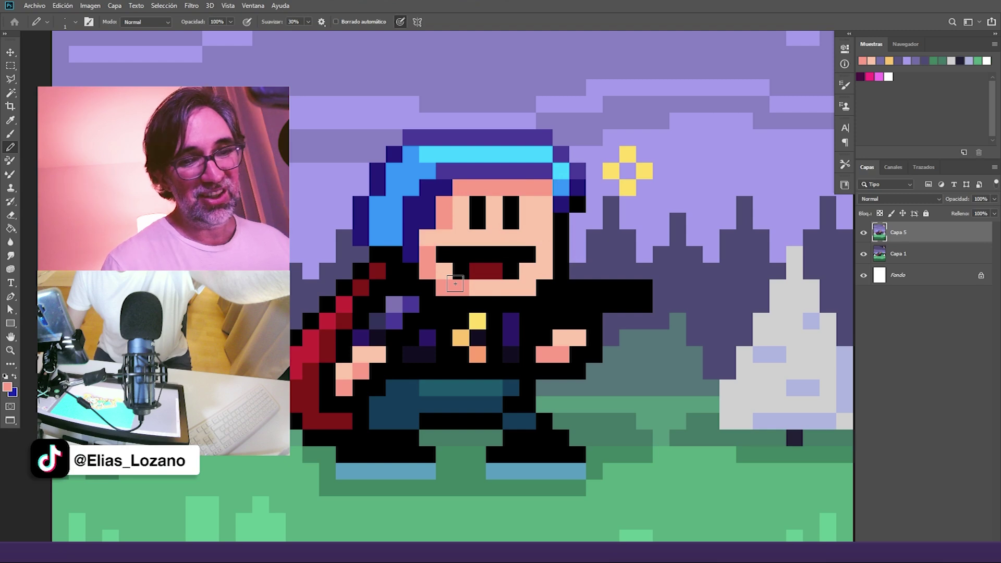
drag(598, 250, 553, 250)
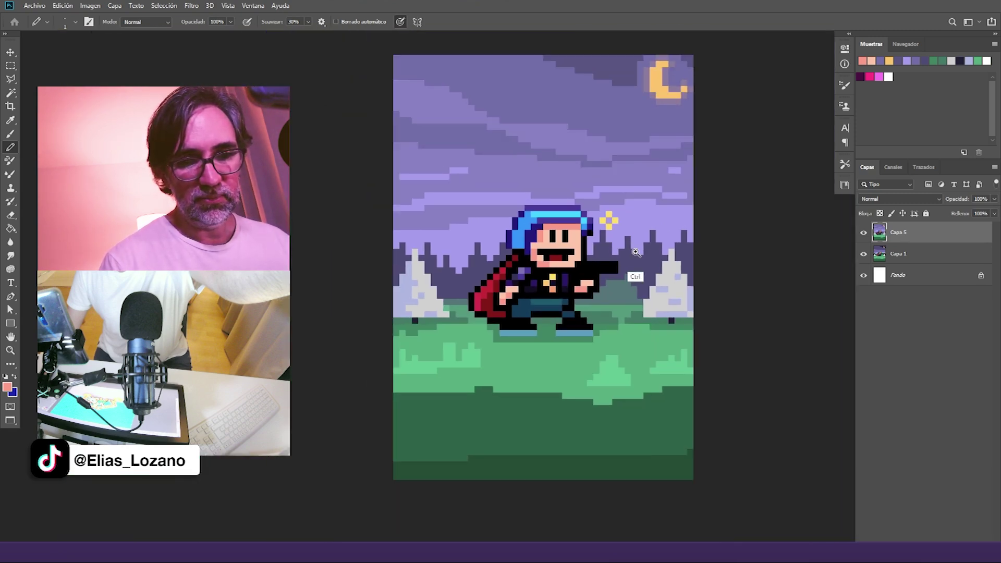
Step: Highlight the gun's upper edge with dark blue sampled from the trousers, and compare the scene with Capa 5 hidden and shown
scroll(637, 253, up, 5)
alt+click(481, 393)
drag(496, 264, 594, 266)
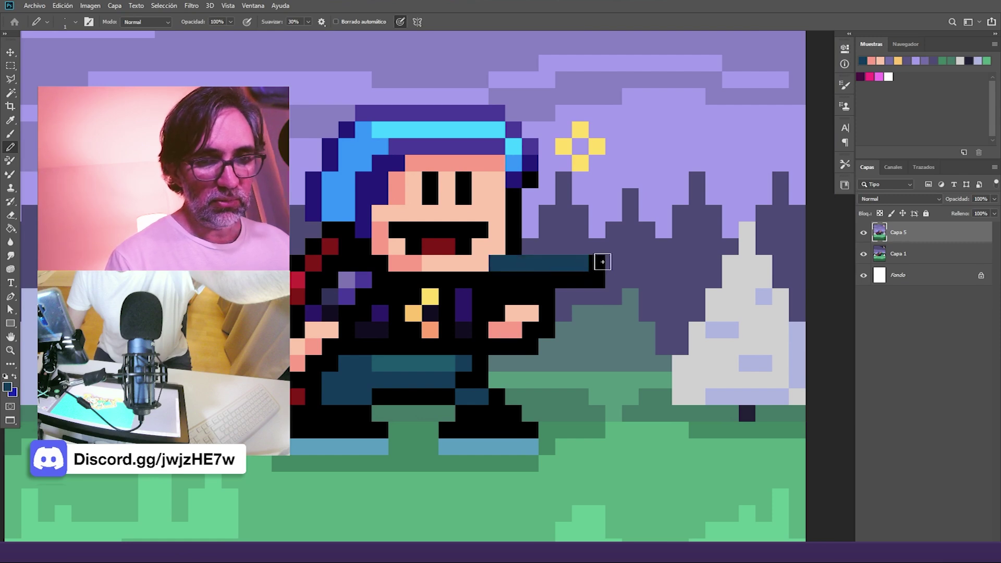
scroll(588, 328, down, 5)
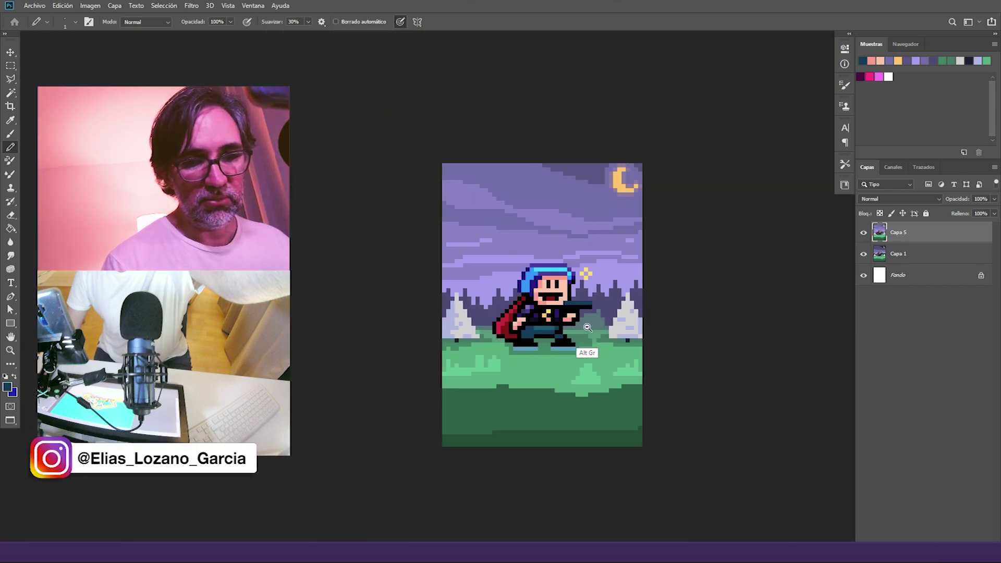
scroll(588, 327, down, 1)
drag(548, 326, 465, 229)
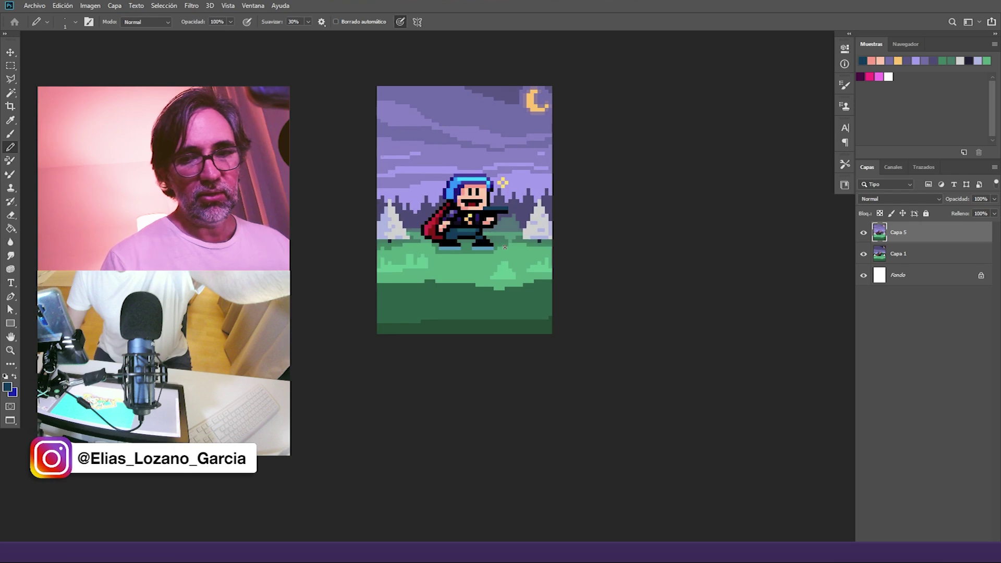
click(864, 234)
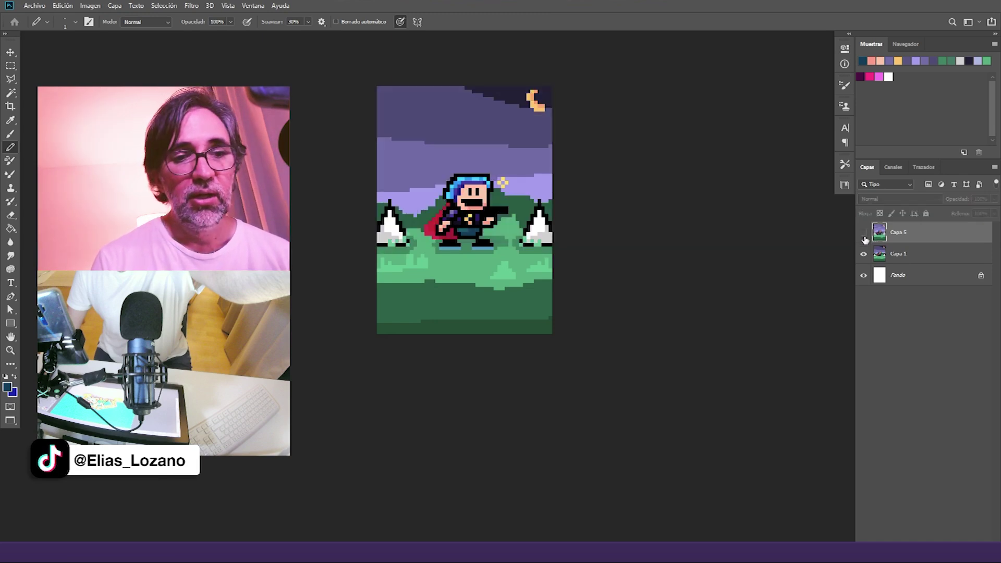
click(864, 236)
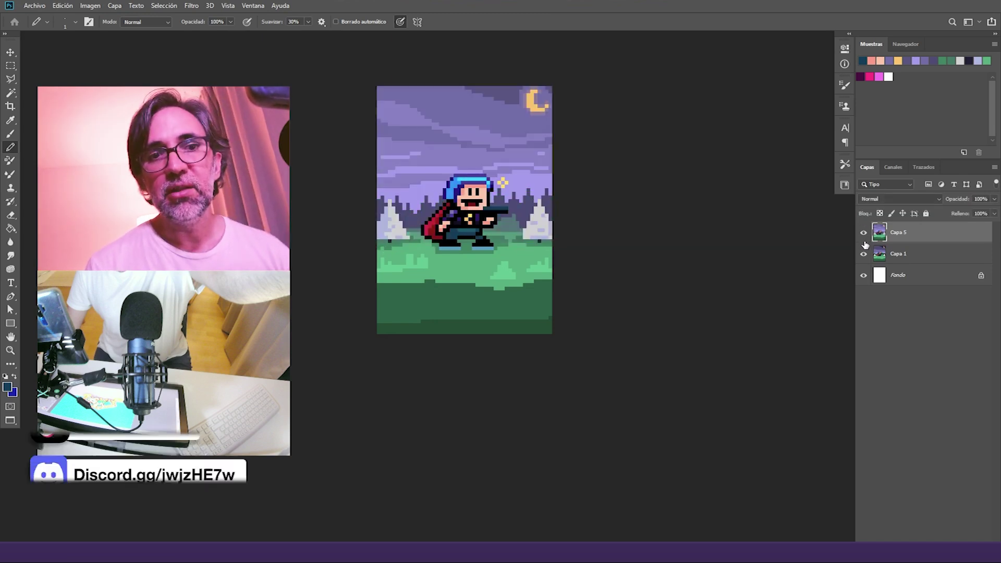
Step: Save the scene as 018 in the Tiktok folder, and close the document
key(ctrl+shift+s)
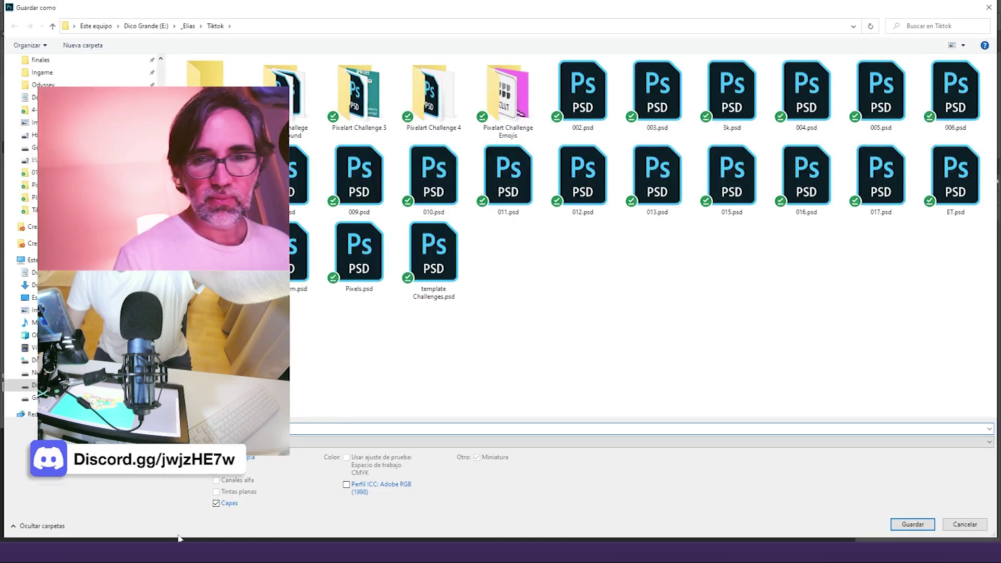
text(018)
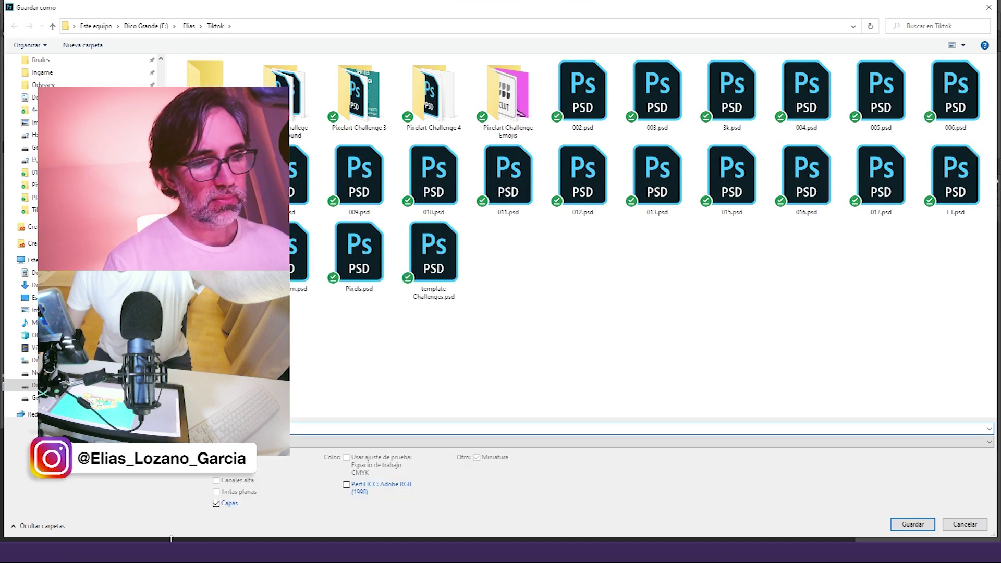
key(Return)
key(Return)
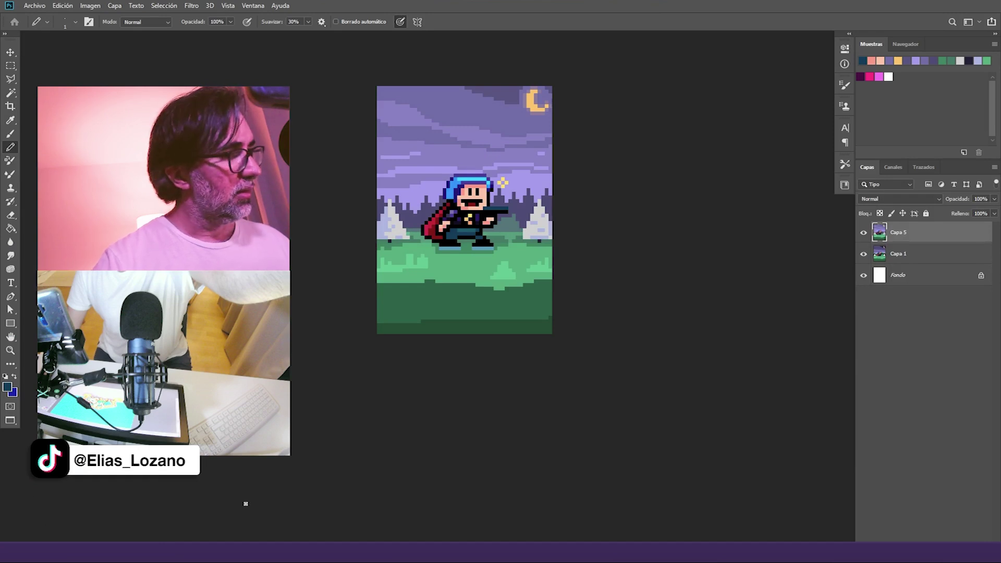
key(ctrl+w)
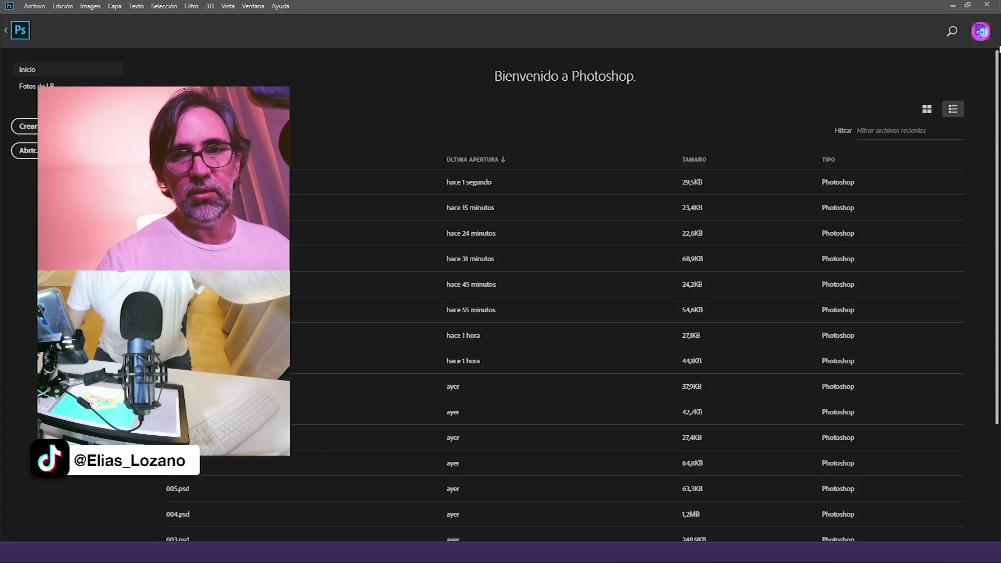
Step: Minimize Photoshop, and move the browser window showing the Discord channel off this screen
click(953, 5)
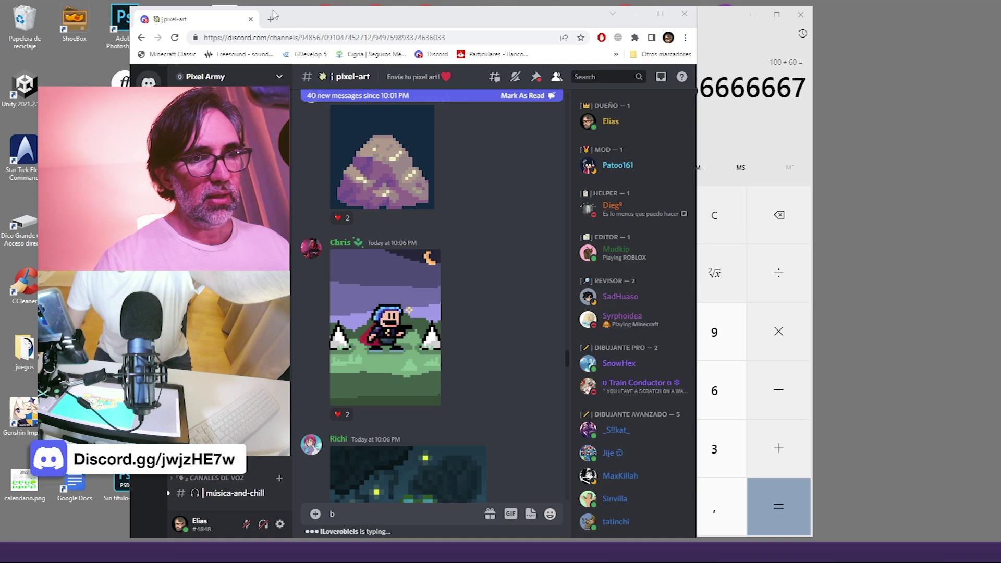
drag(395, 21, 244, 18)
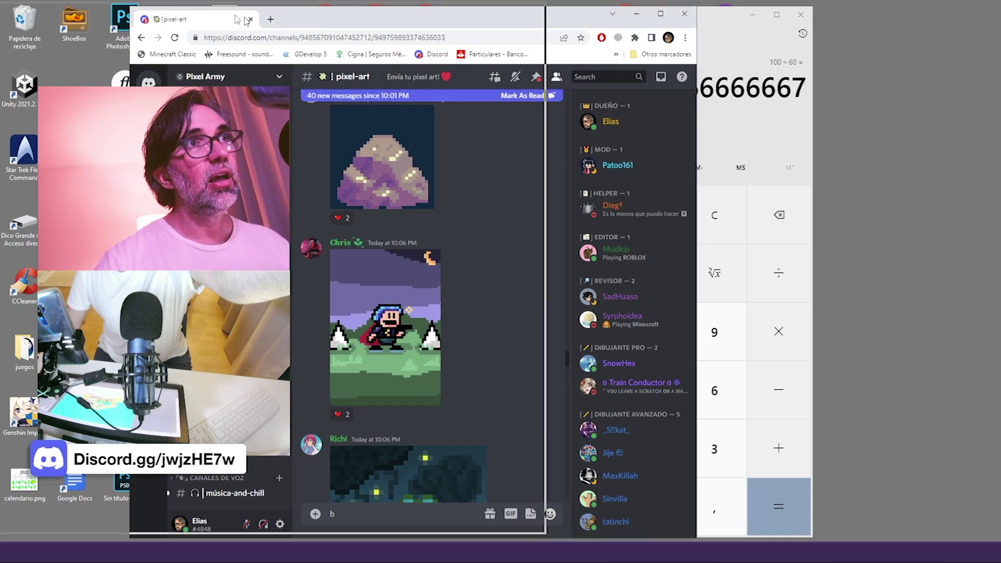
drag(43, 259, 10, 0)
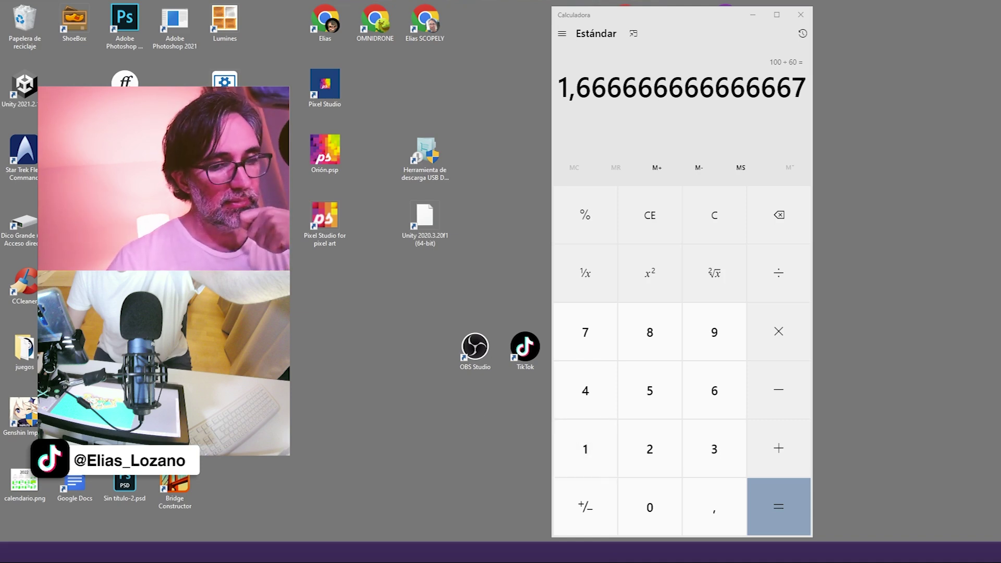
Step: Browse the contents of the Nuevo vol (D:) drive in File Explorer, and move its window off this screen
key(super+e)
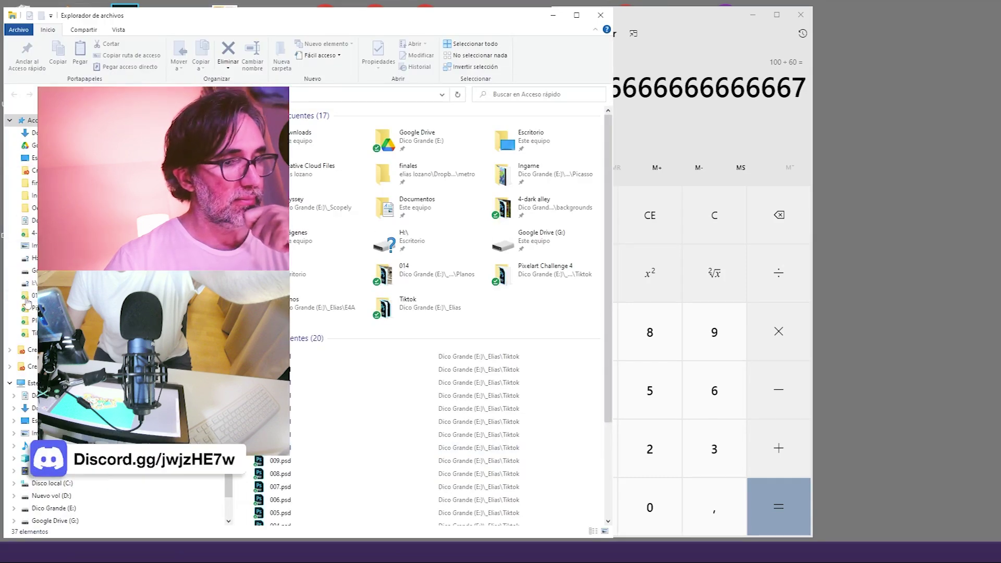
click(64, 498)
scroll(417, 299, down, 15)
scroll(417, 298, up, 15)
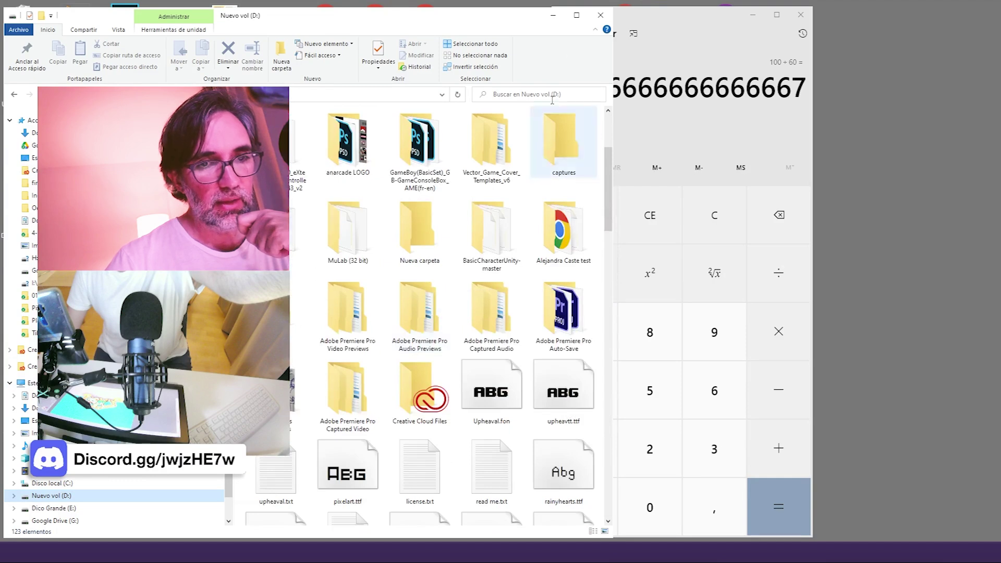
drag(518, 15, 254, 0)
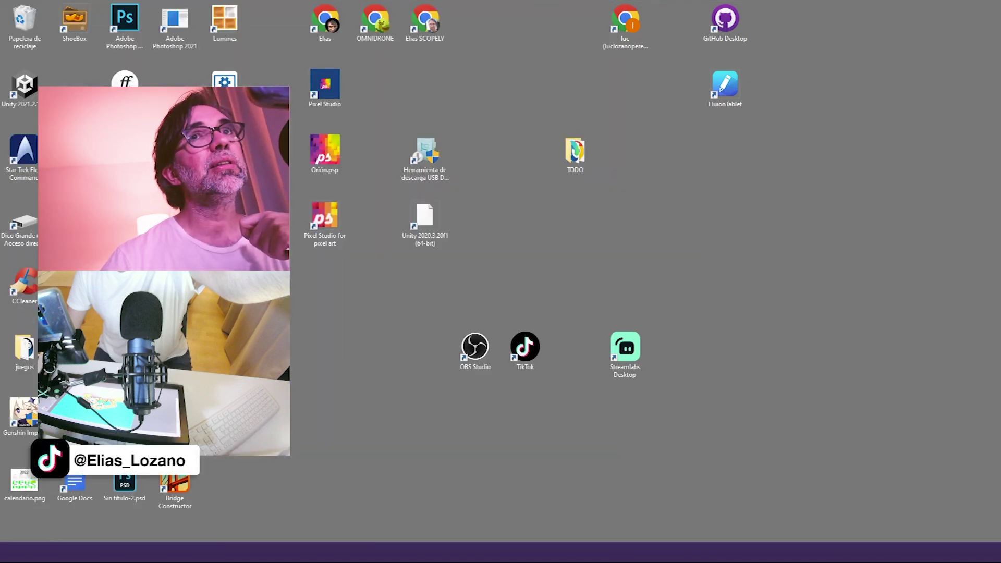